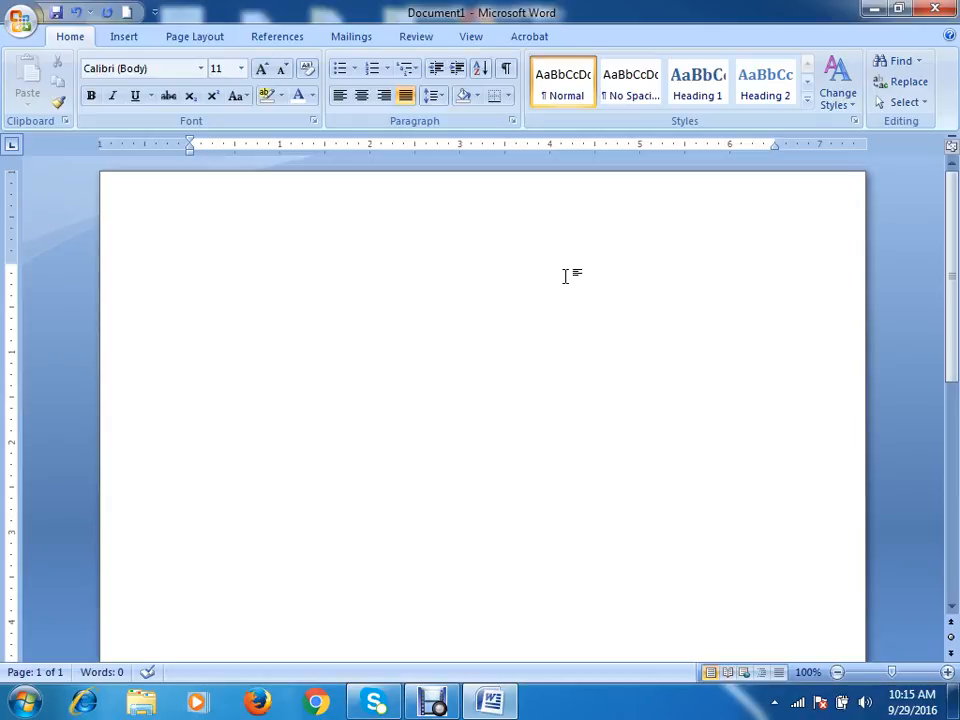
Browse the SmartArt categories and insert the first Hierarchy layout, an Organization Chart, into the document
left_click(127, 38)
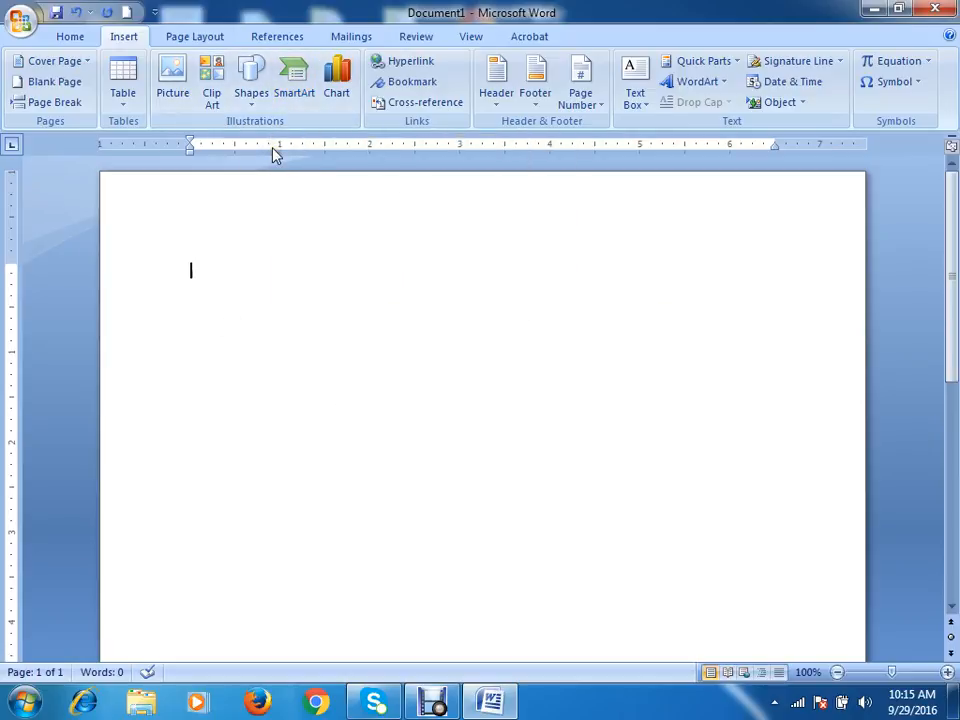
left_click(300, 88)
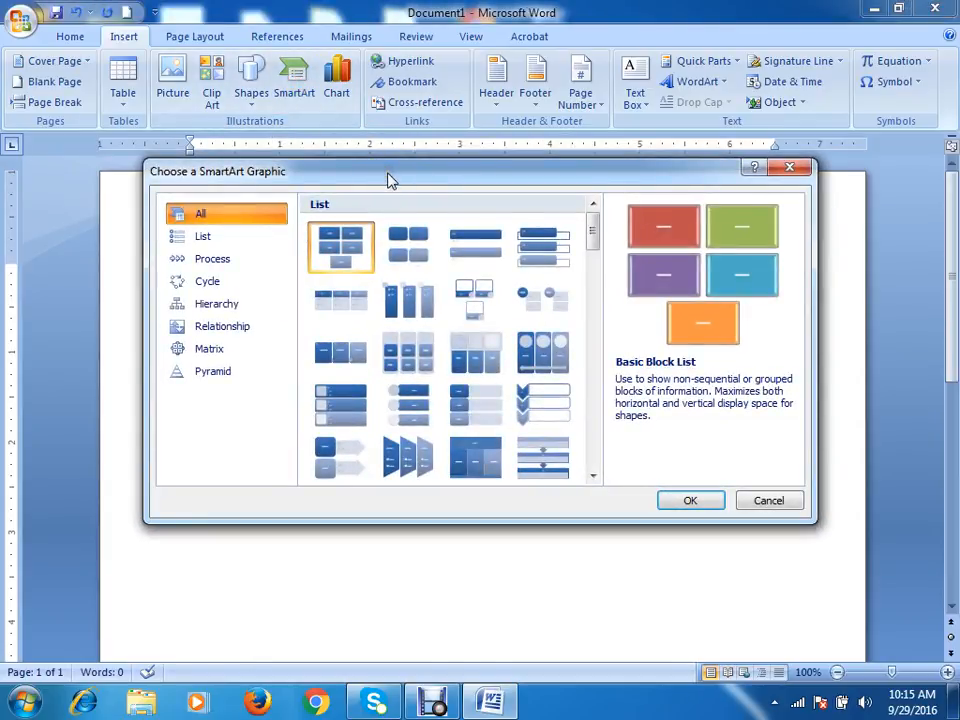
left_click_drag(390, 180, 405, 142)
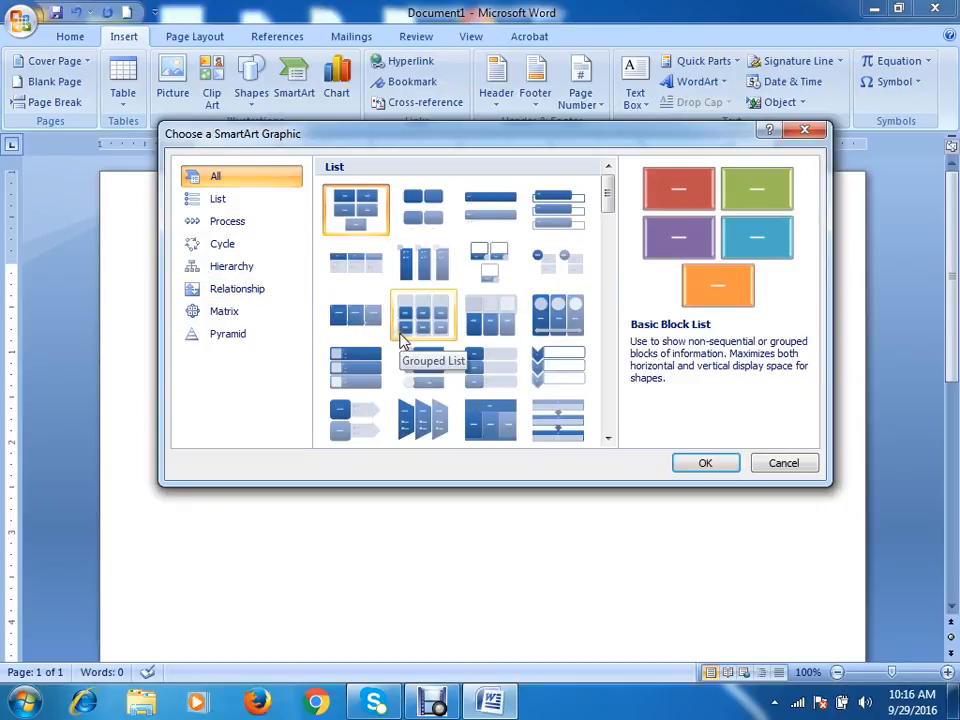
left_click(237, 290)
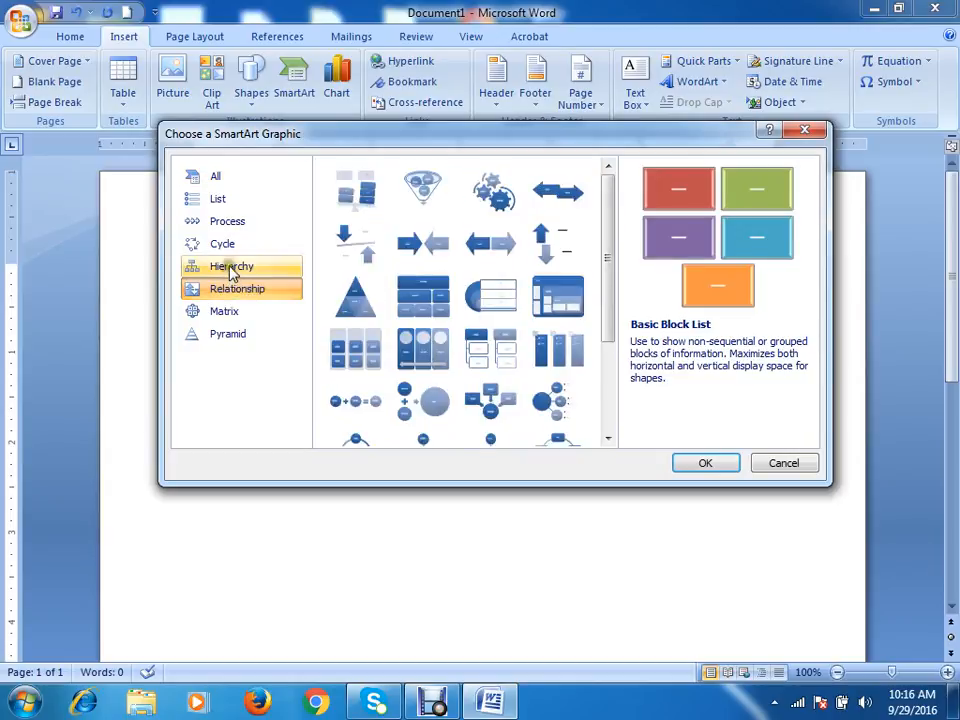
left_click(231, 268)
left_click(224, 246)
left_click(225, 224)
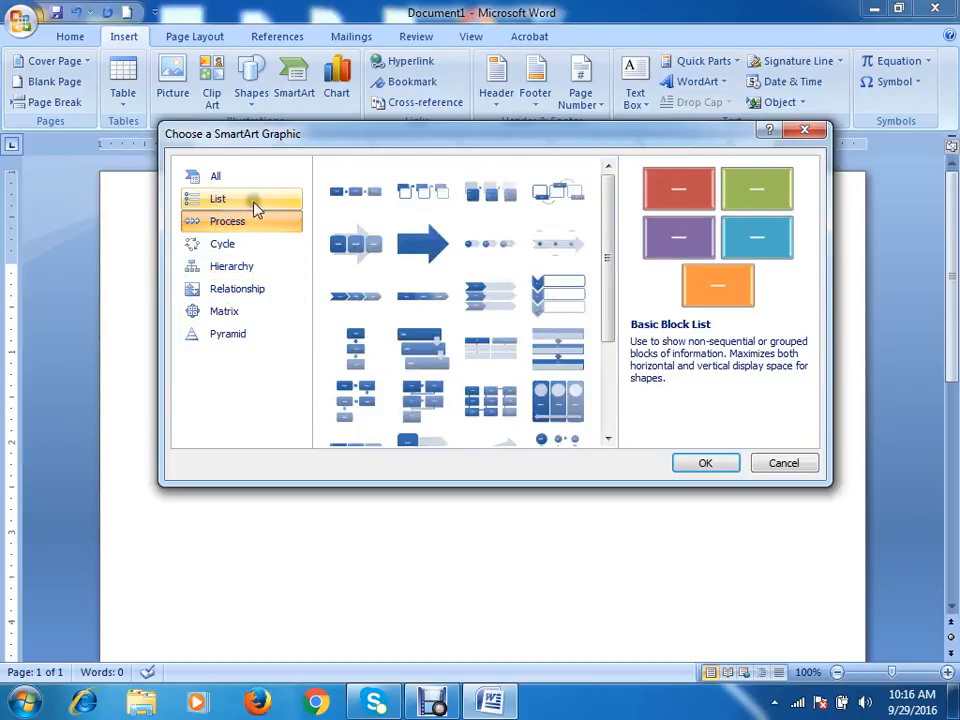
left_click_drag(607, 288, 612, 392)
left_click(225, 180)
left_click_drag(605, 195, 605, 340)
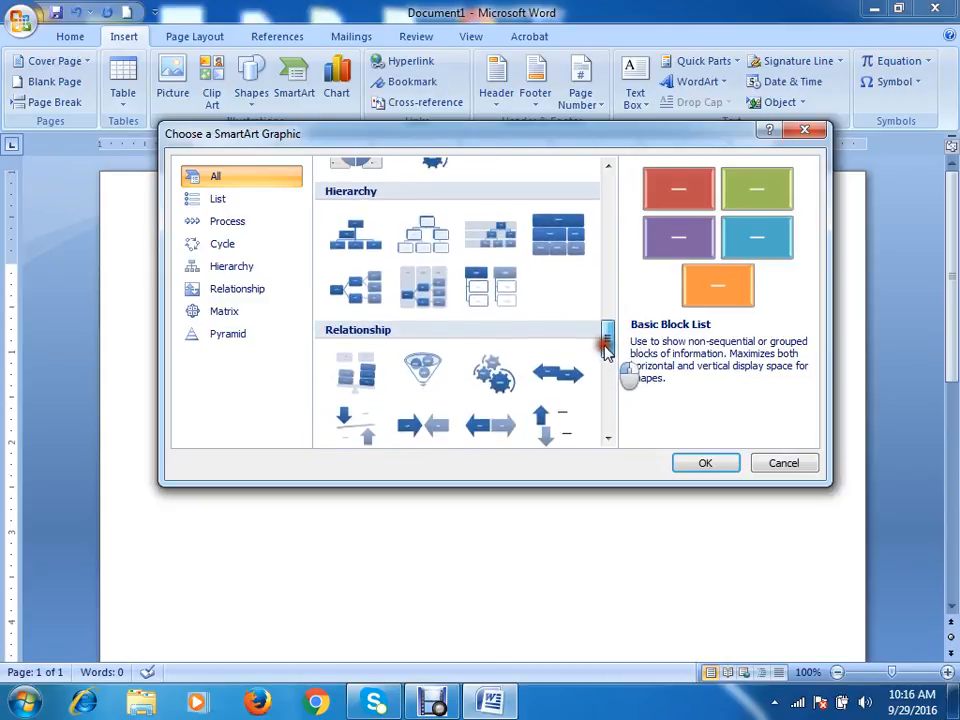
double_click(356, 236)
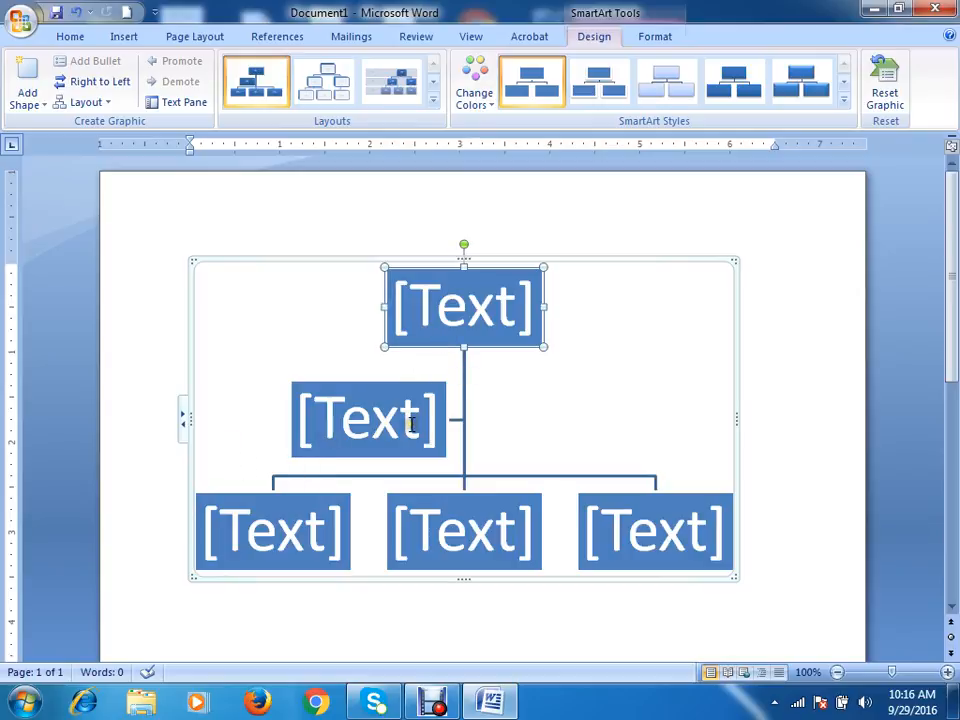
Show the organization chart's text pane and examine which box each text entry corresponds to
left_click(454, 320)
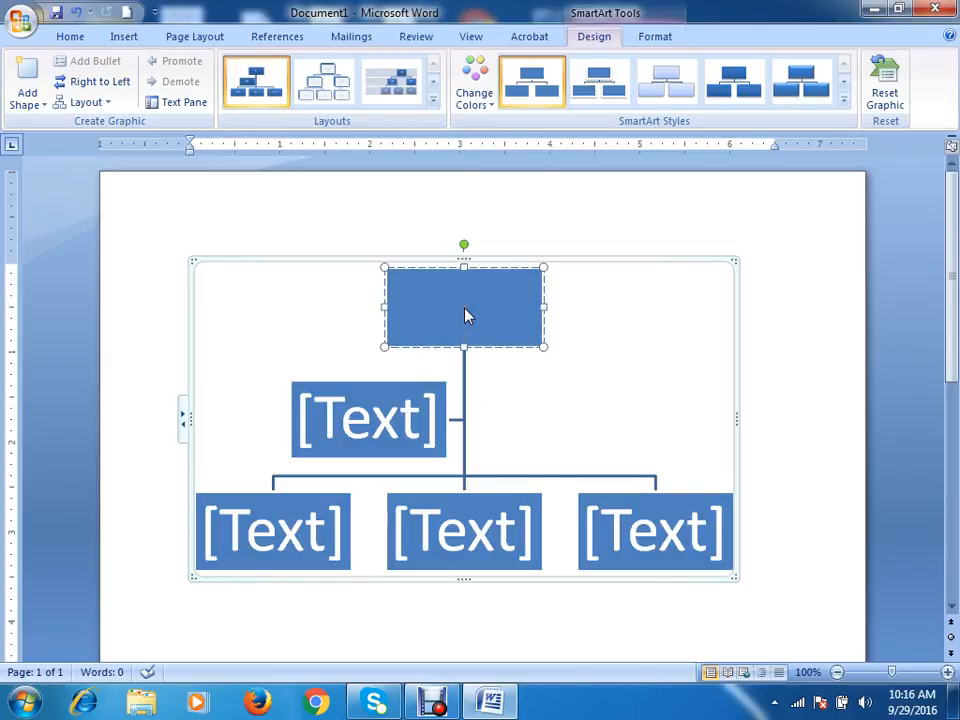
left_click(184, 425)
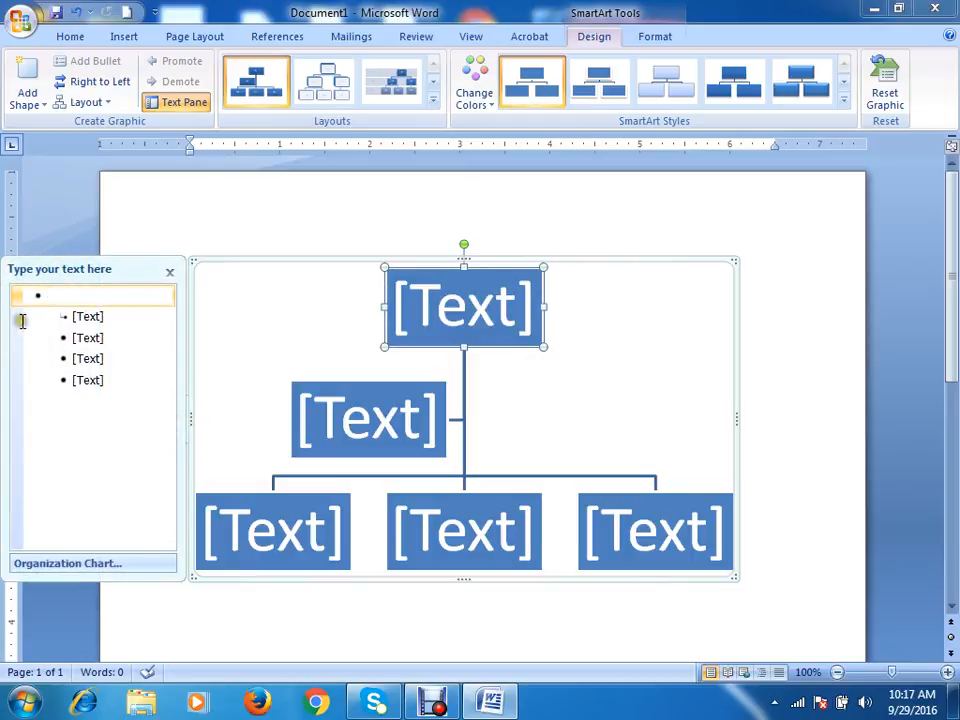
left_click(81, 318)
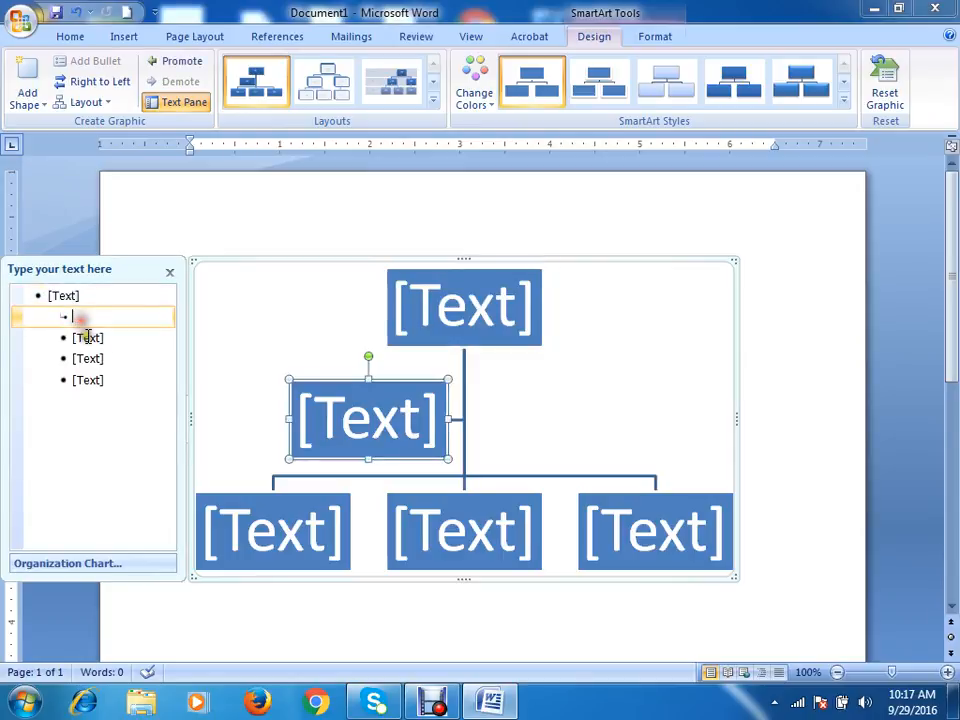
left_click(81, 338)
left_click(87, 359)
left_click(88, 380)
left_click(85, 338)
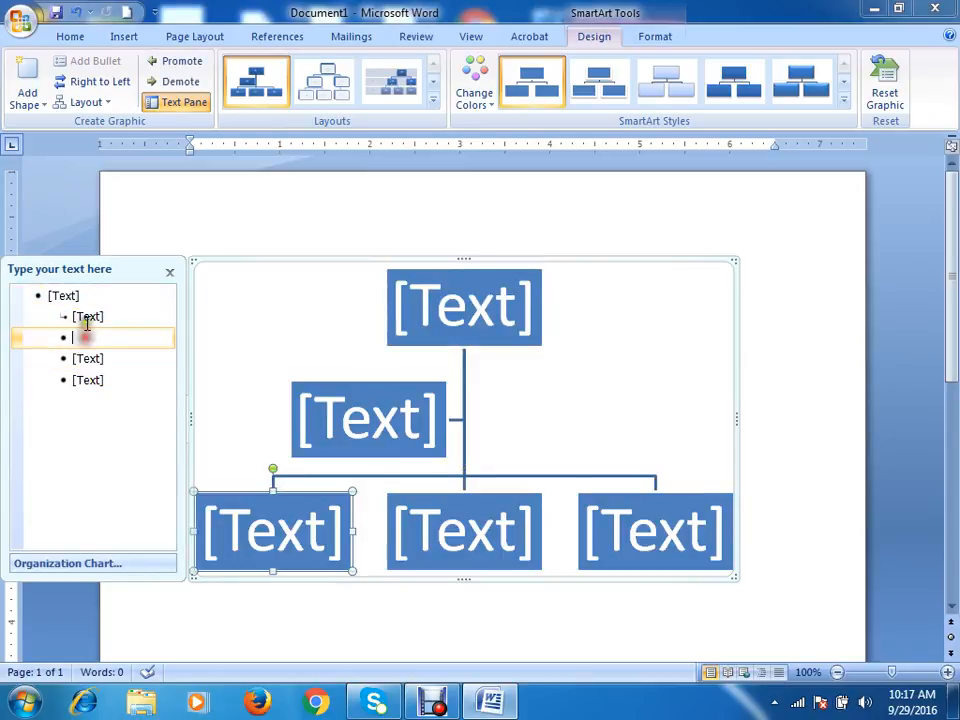
left_click(82, 315)
left_click(66, 296)
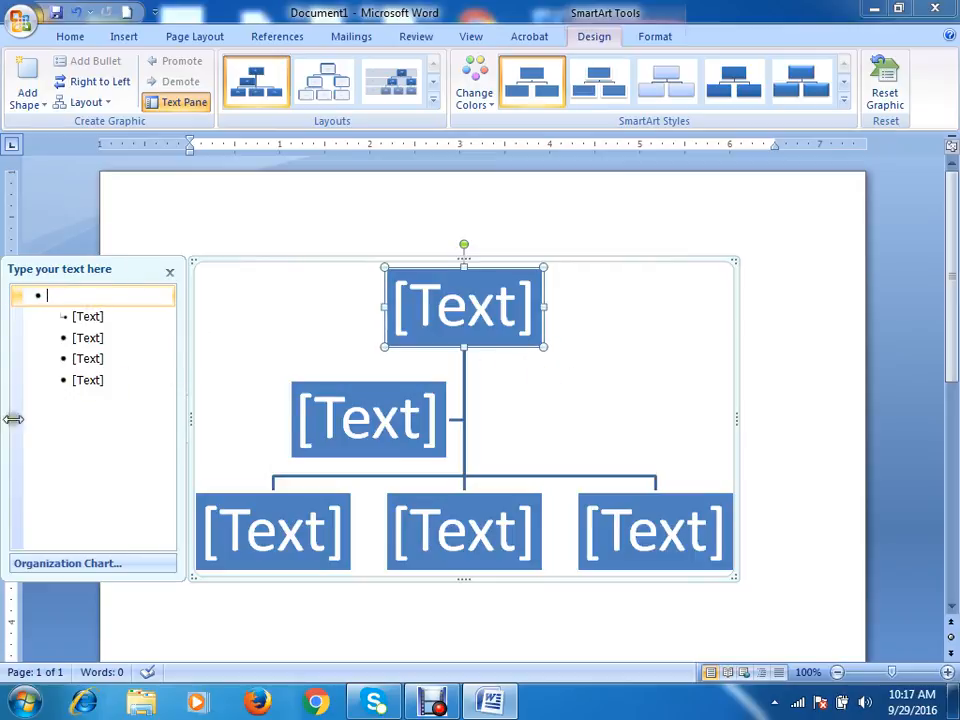
left_click(109, 384)
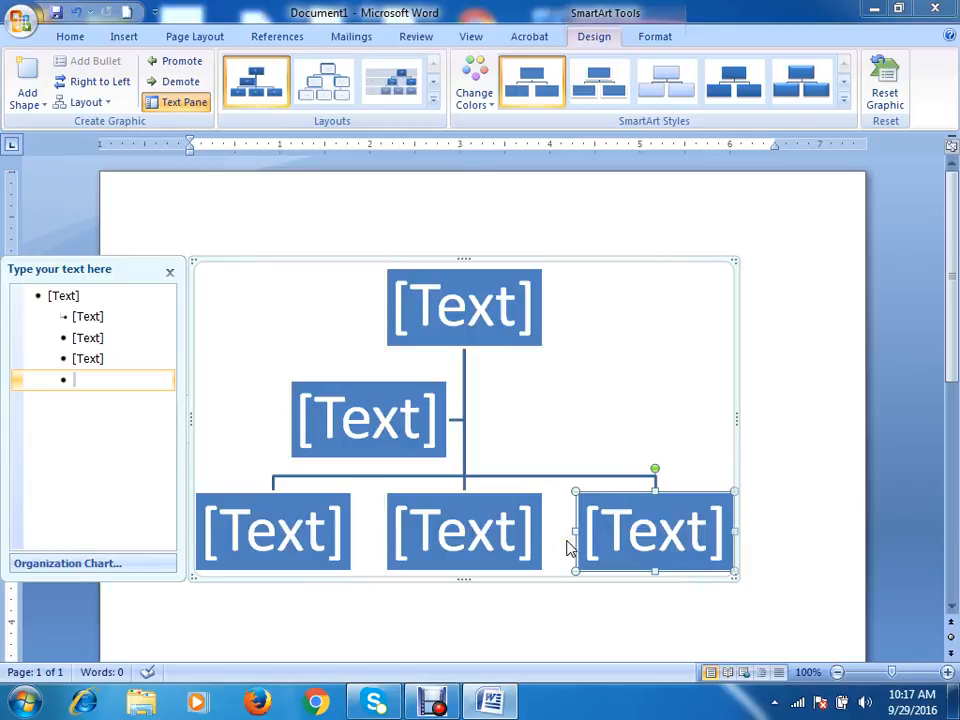
left_click(124, 360)
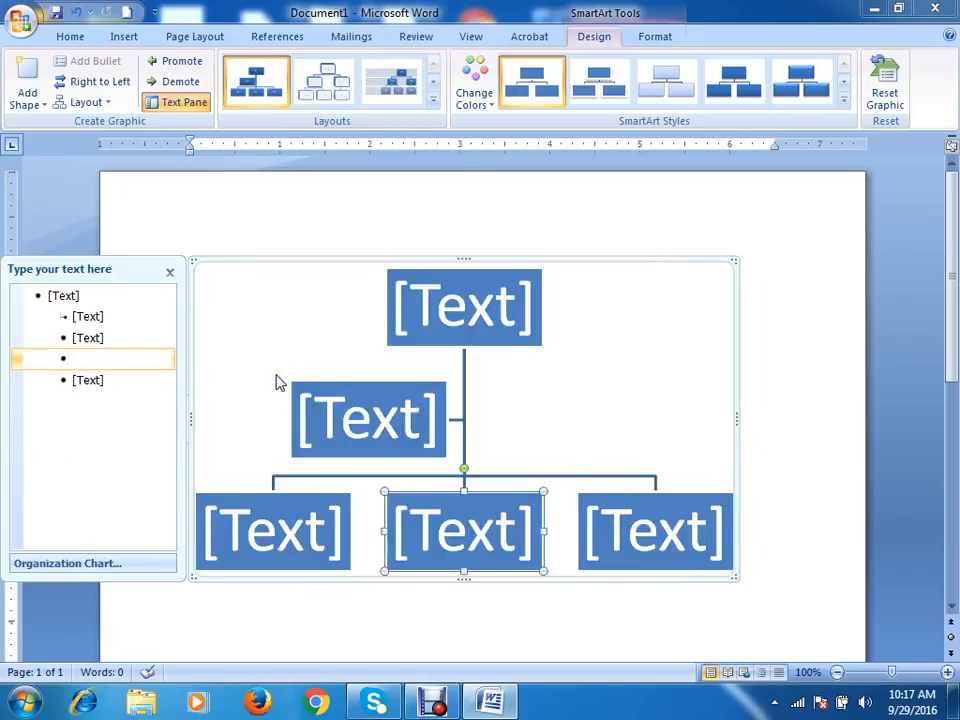
Add a new entry after the last one in the text outline and demote it under the chart's rightmost box
left_click(131, 378)
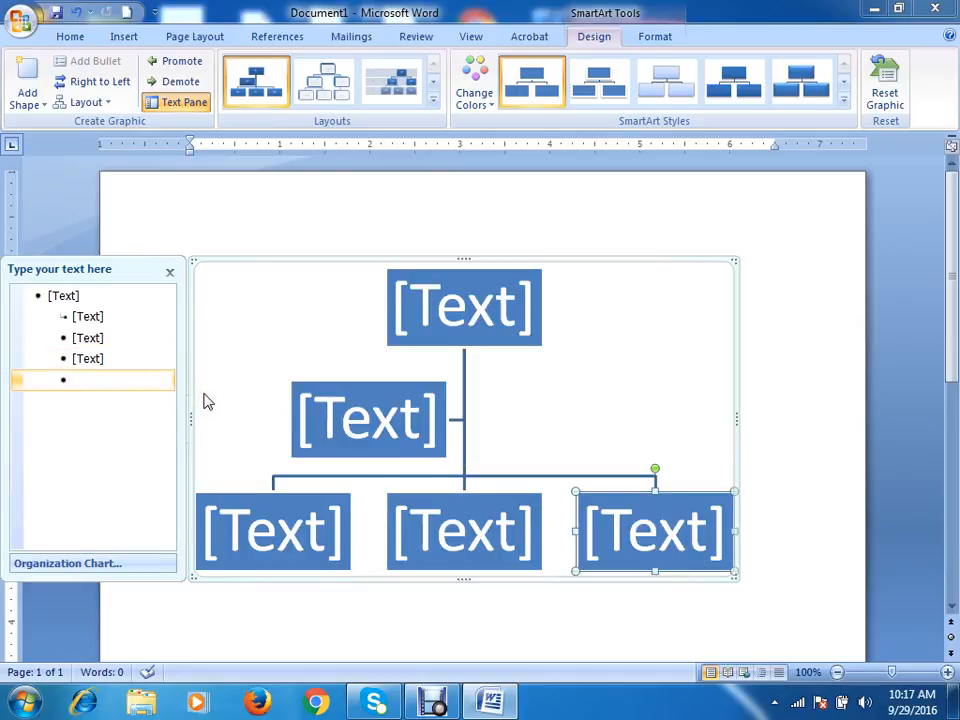
key("Return")
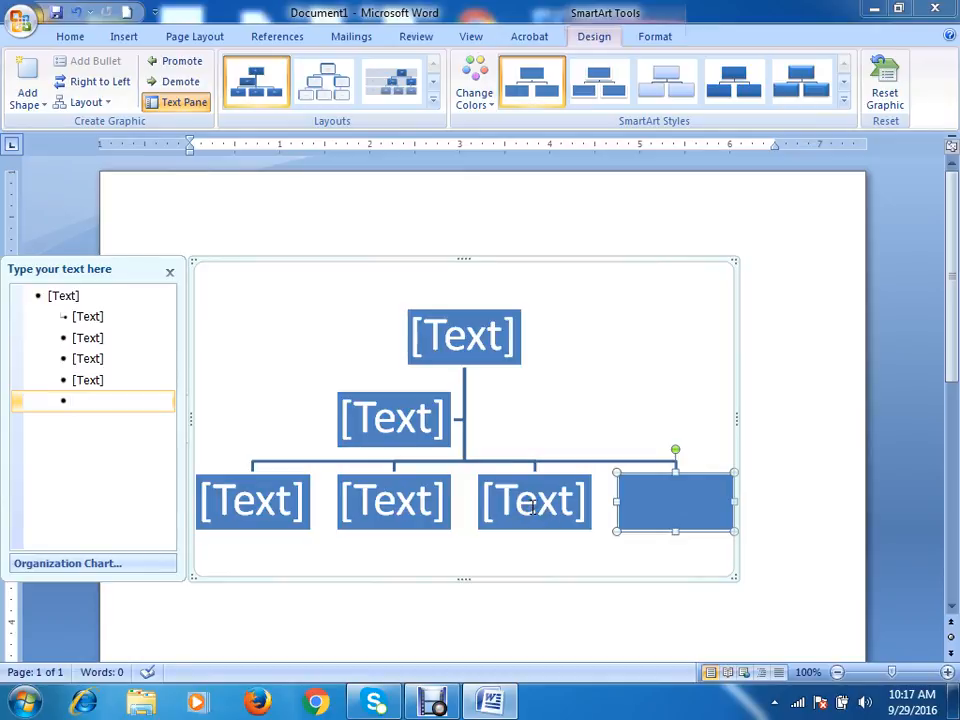
right_click(104, 401)
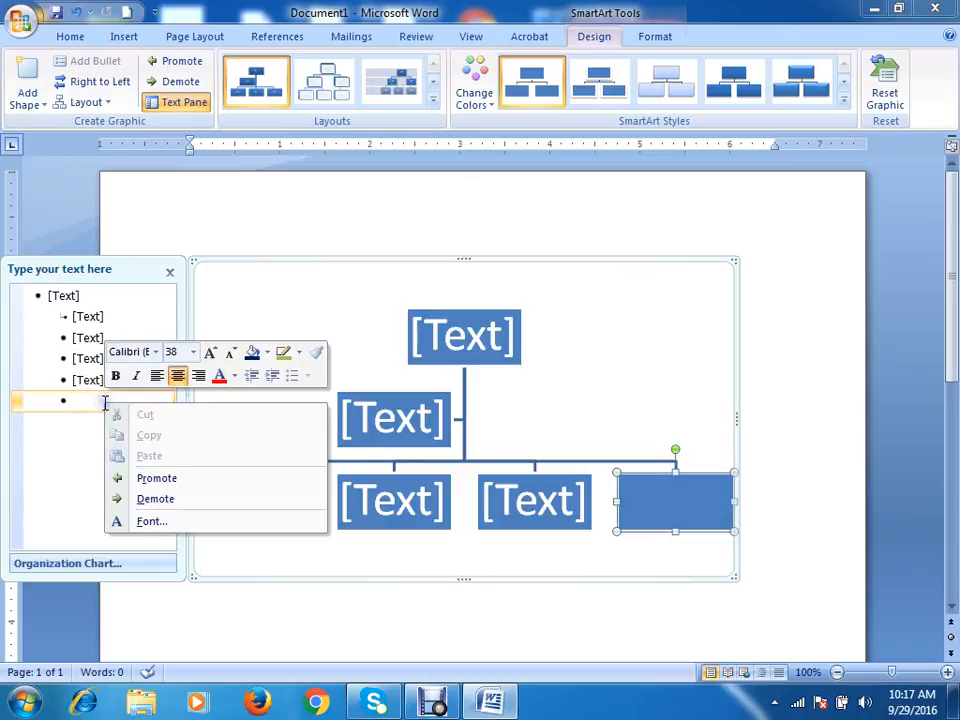
left_click(153, 499)
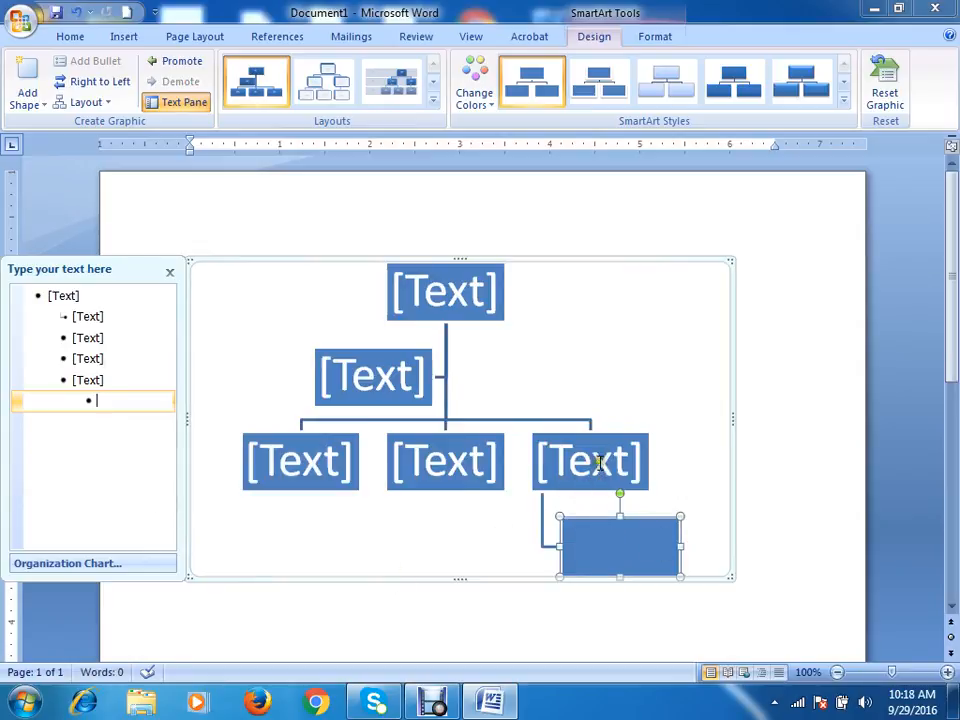
left_click(491, 674)
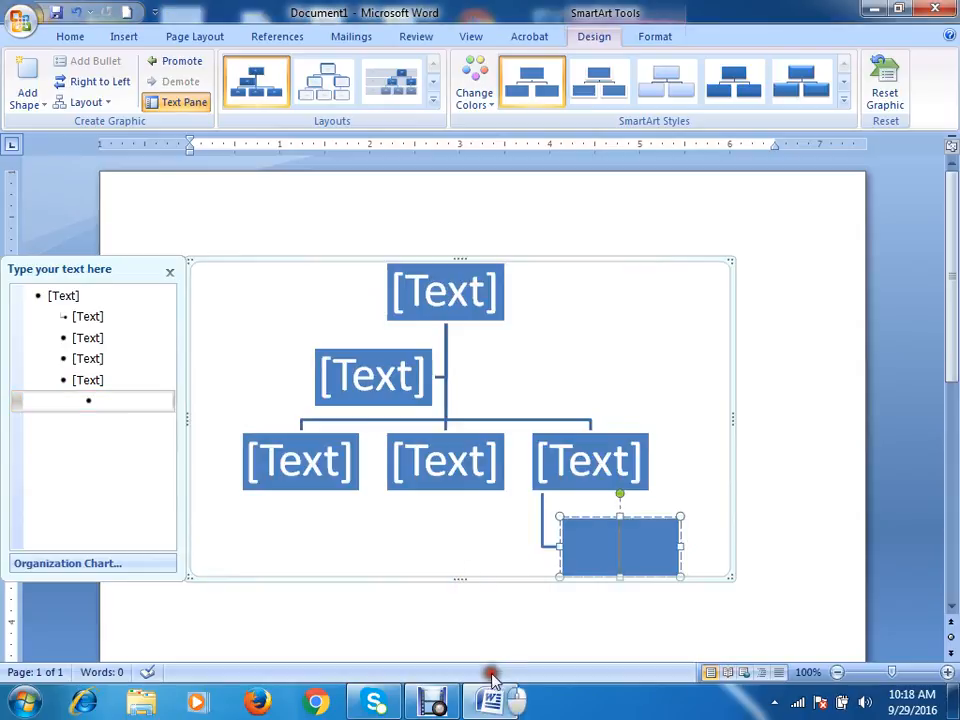
scroll(949, 358, "down", 3)
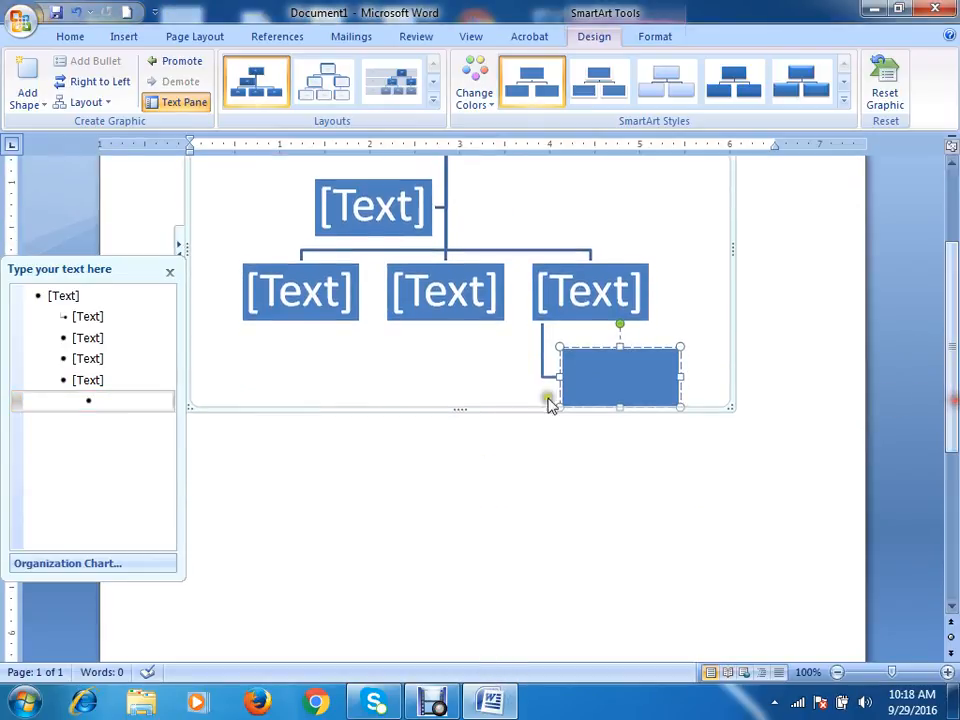
left_click(82, 380)
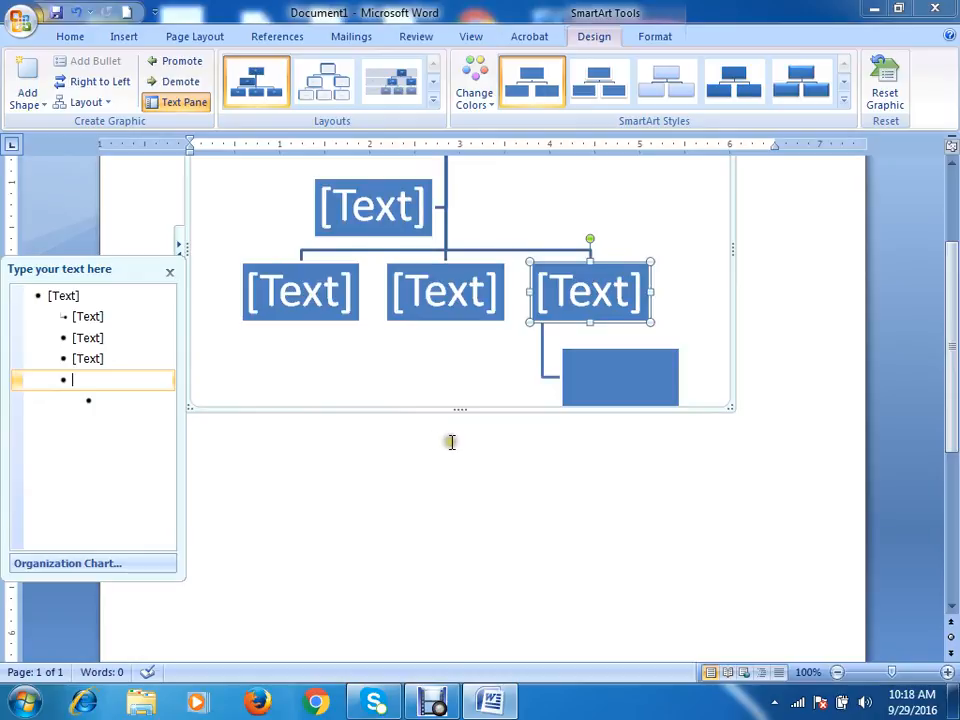
left_click(466, 528)
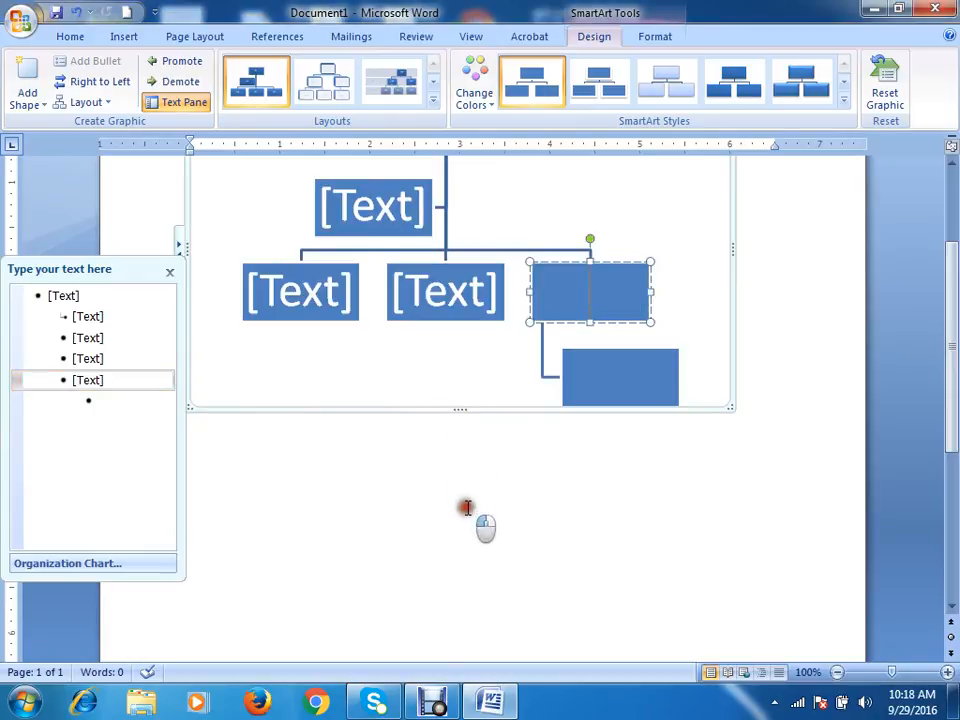
left_click(595, 378)
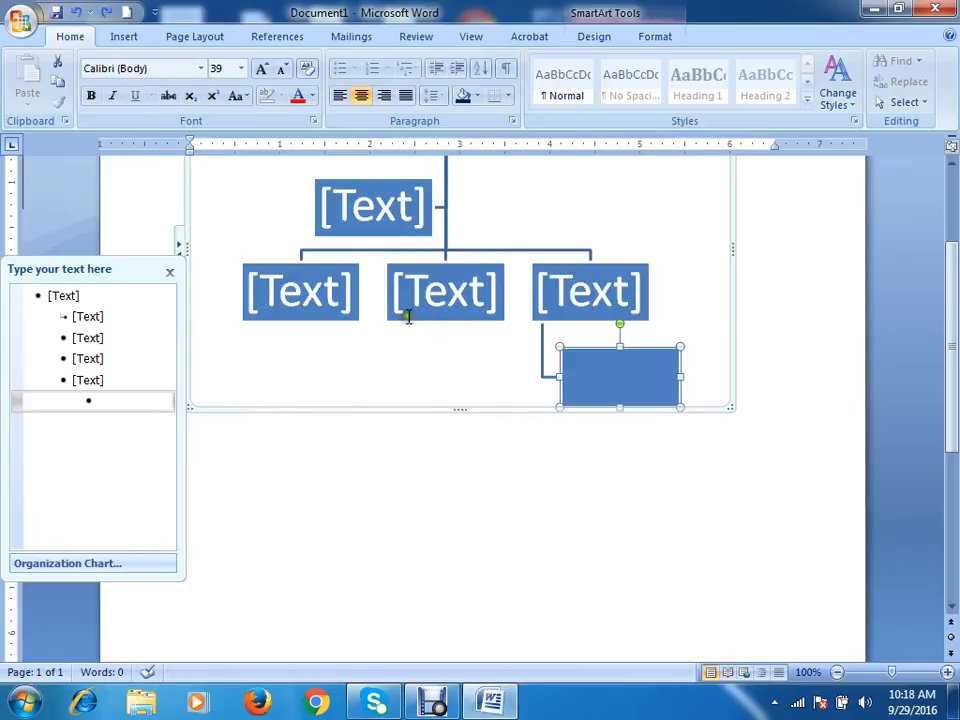
Try adding a shape after the leftmost box in the chart's third row and undo the addition
left_click(323, 316)
right_click(323, 322)
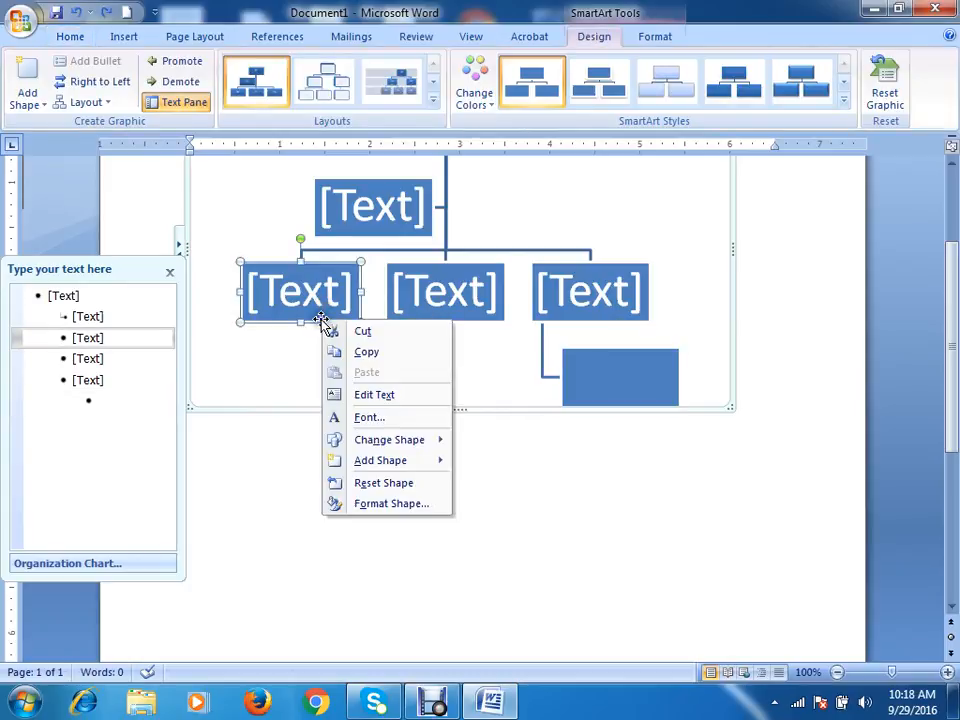
mouse_move(373, 470)
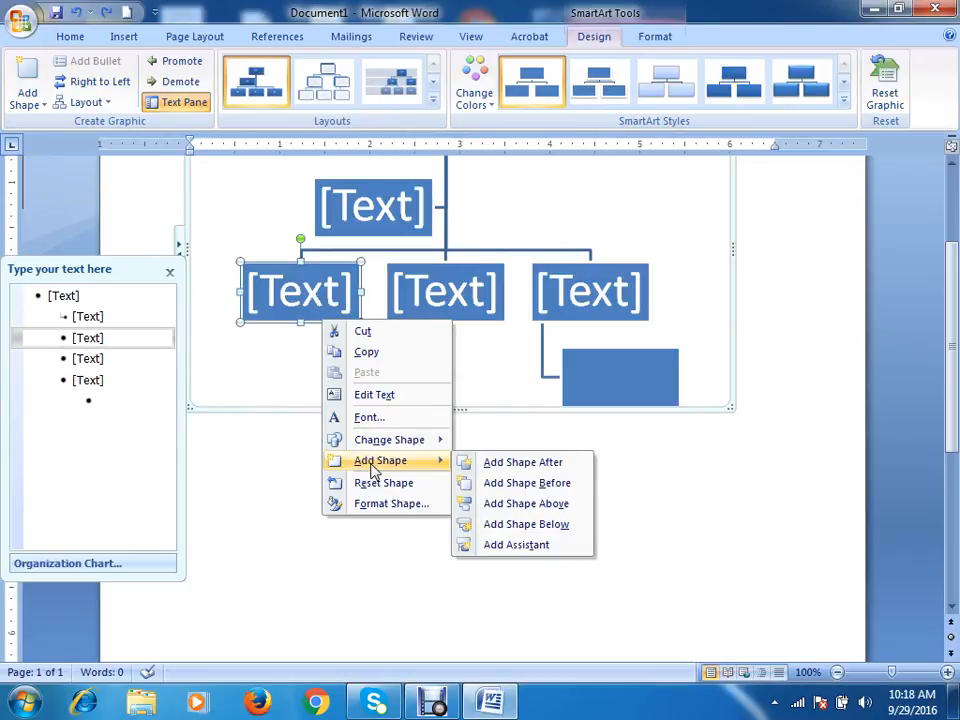
left_click(565, 470)
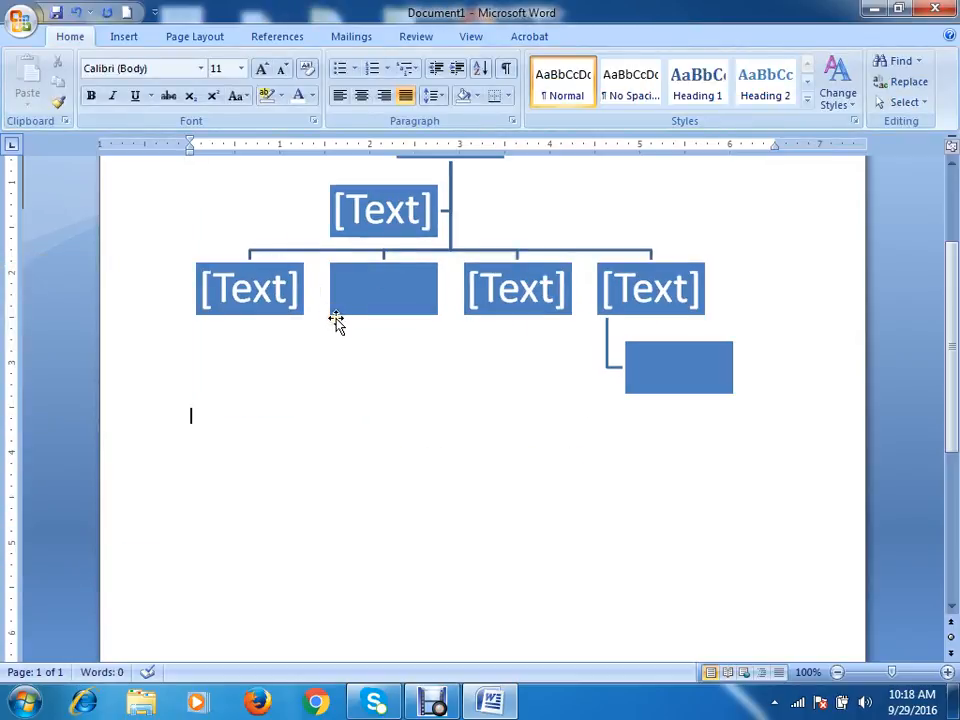
key("ctrl+z")
Add a shape below the leftmost box in the chart's third row
left_click(281, 306)
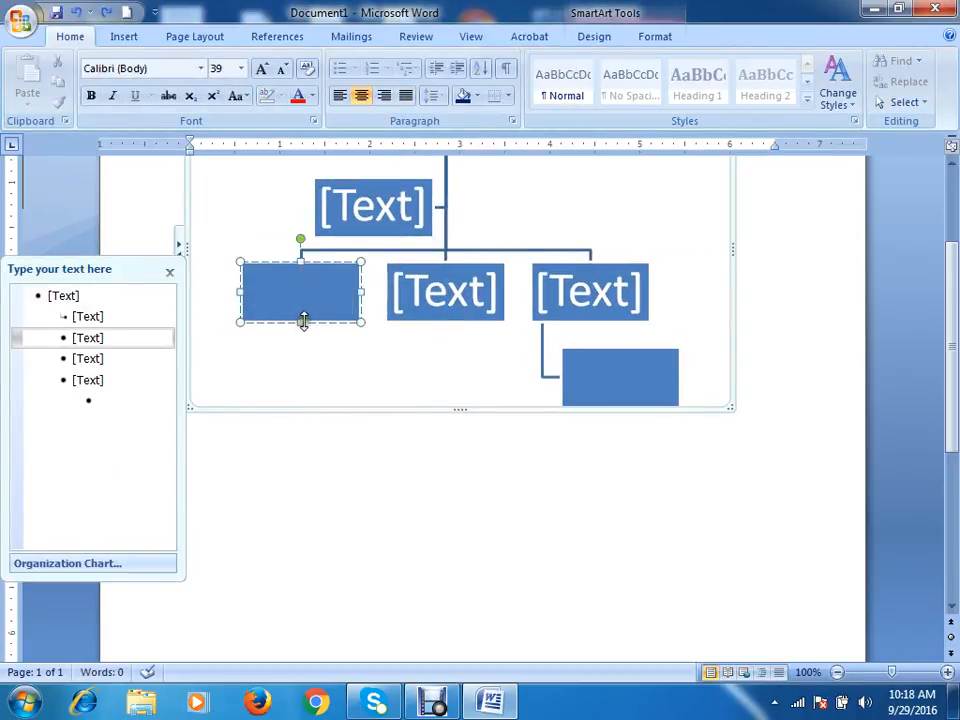
left_click(303, 320)
right_click(315, 325)
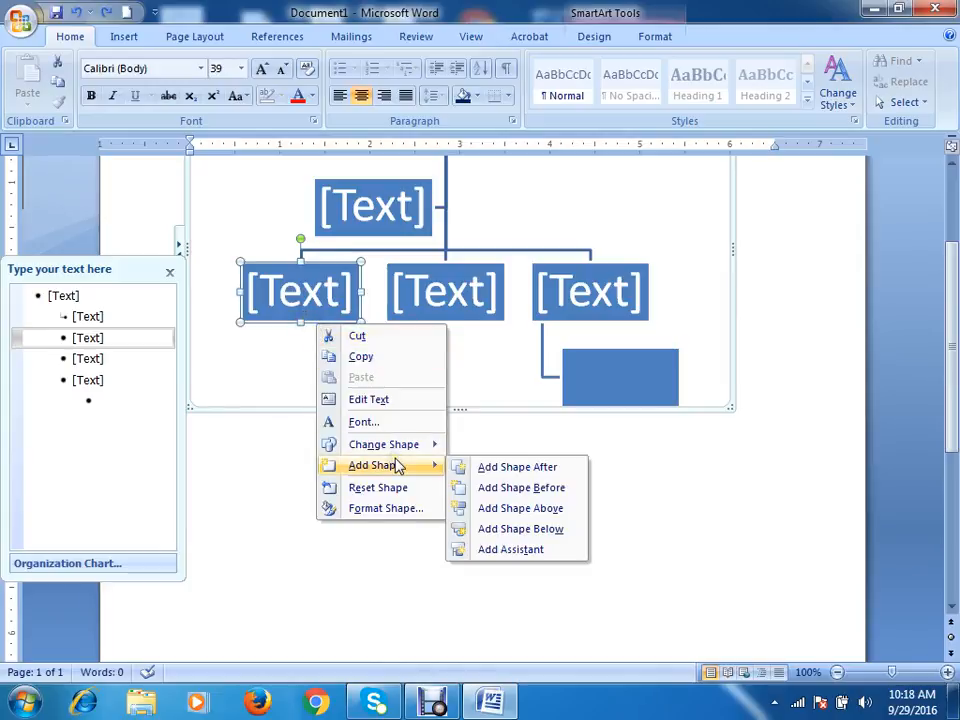
left_click(537, 530)
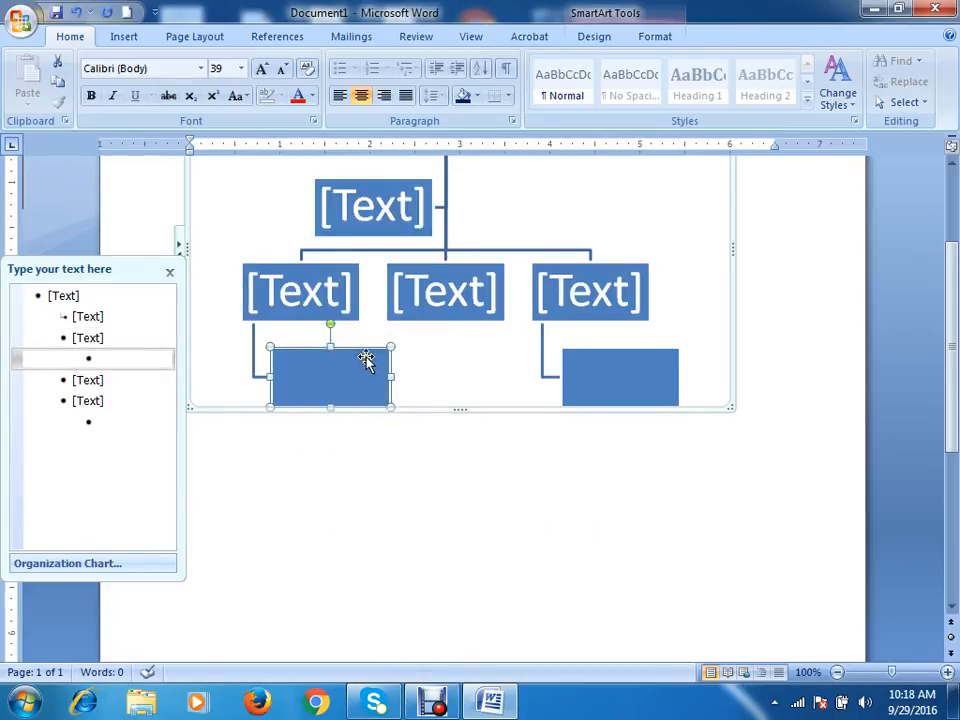
left_click(635, 358)
left_click(309, 313)
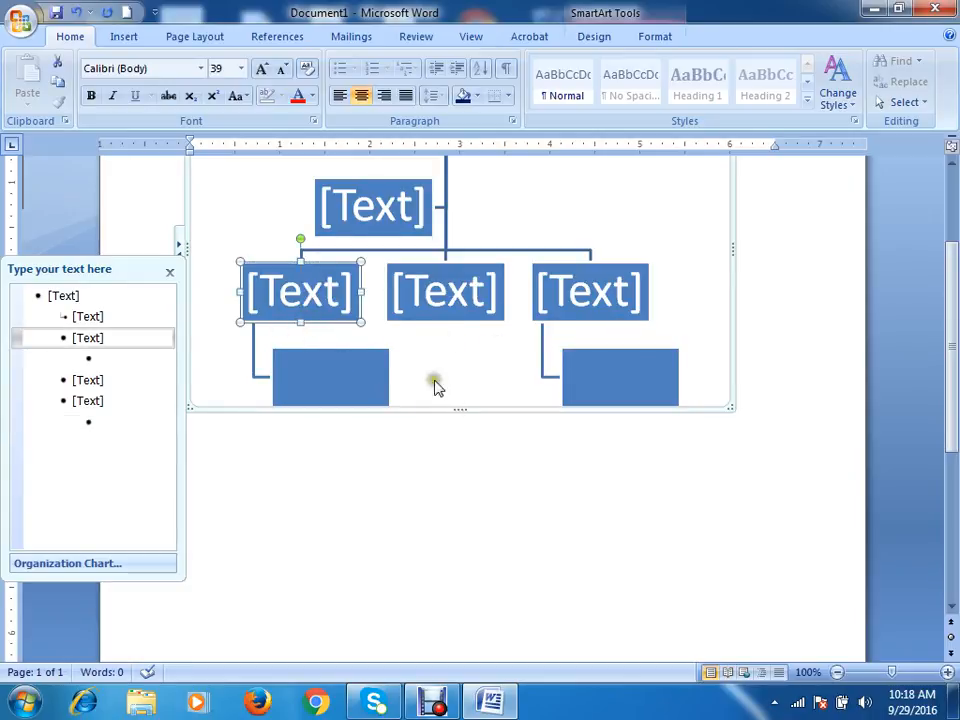
Recolor the whole chart with the second Colorful scheme, which uses blue, green and purple boxes
scroll(540, 288, "up", 2)
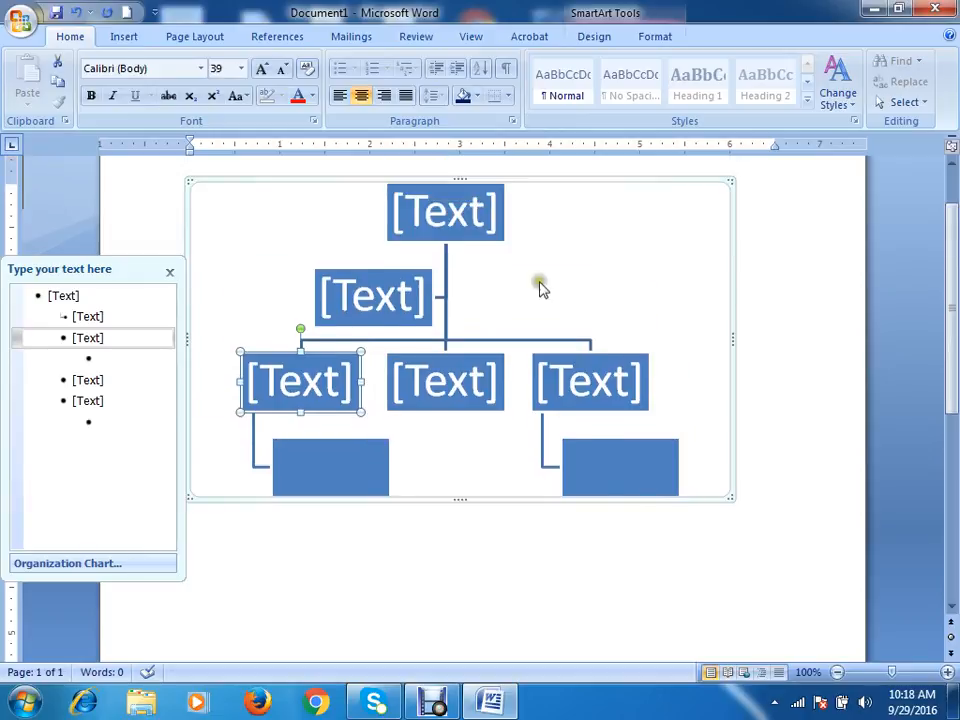
left_click(517, 186)
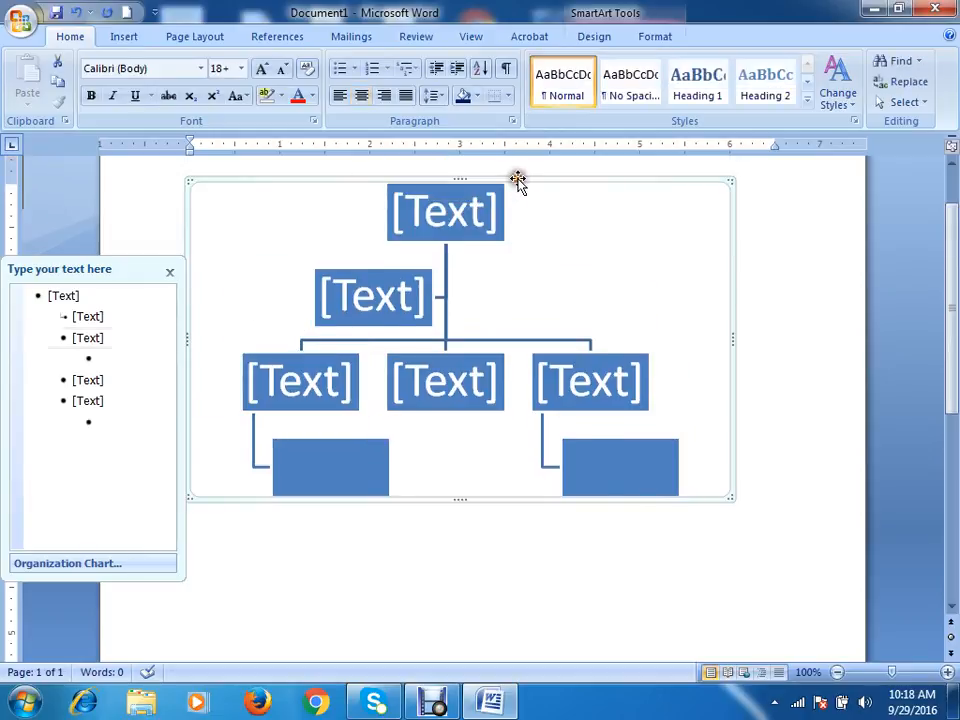
left_click(594, 40)
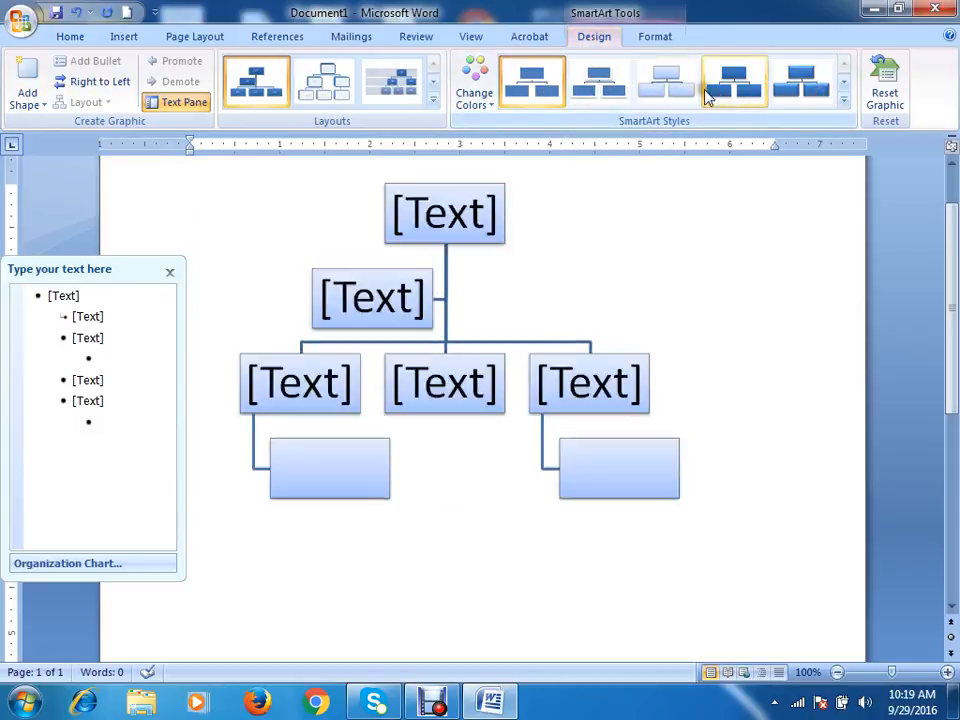
left_click(478, 98)
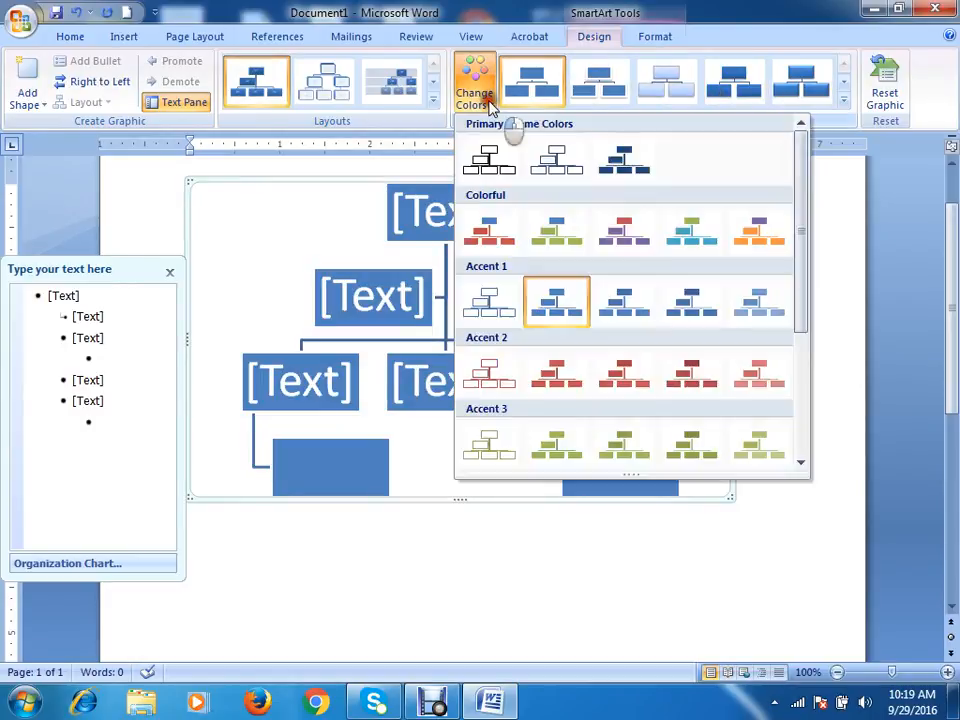
left_click(557, 237)
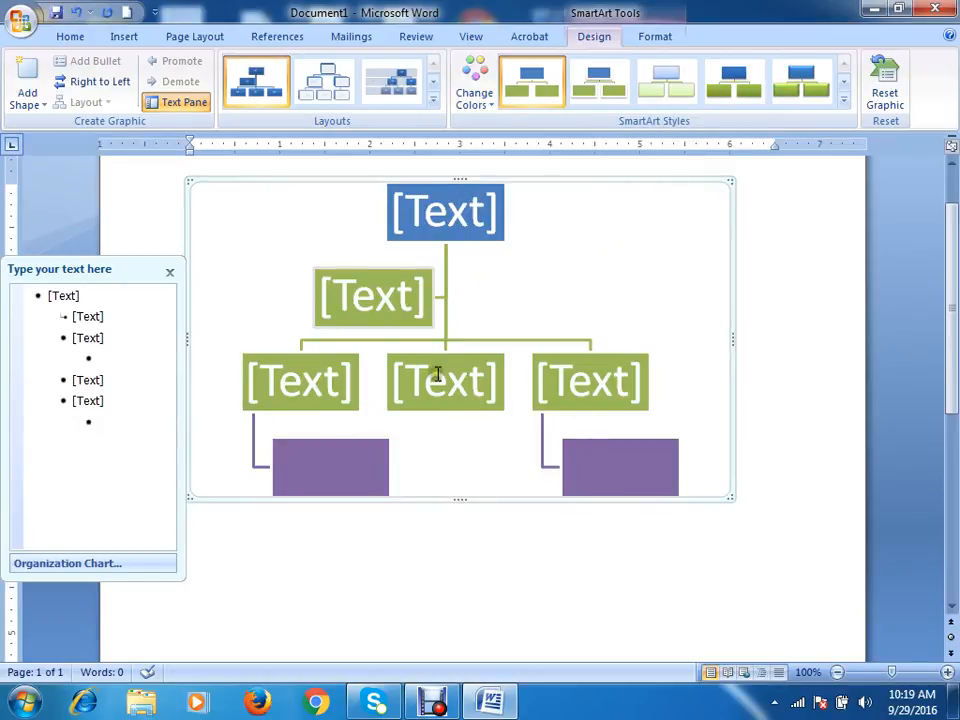
Apply the fifth SmartArt style in the row to give the organization chart's boxes a glossy, raised look
left_click(485, 105)
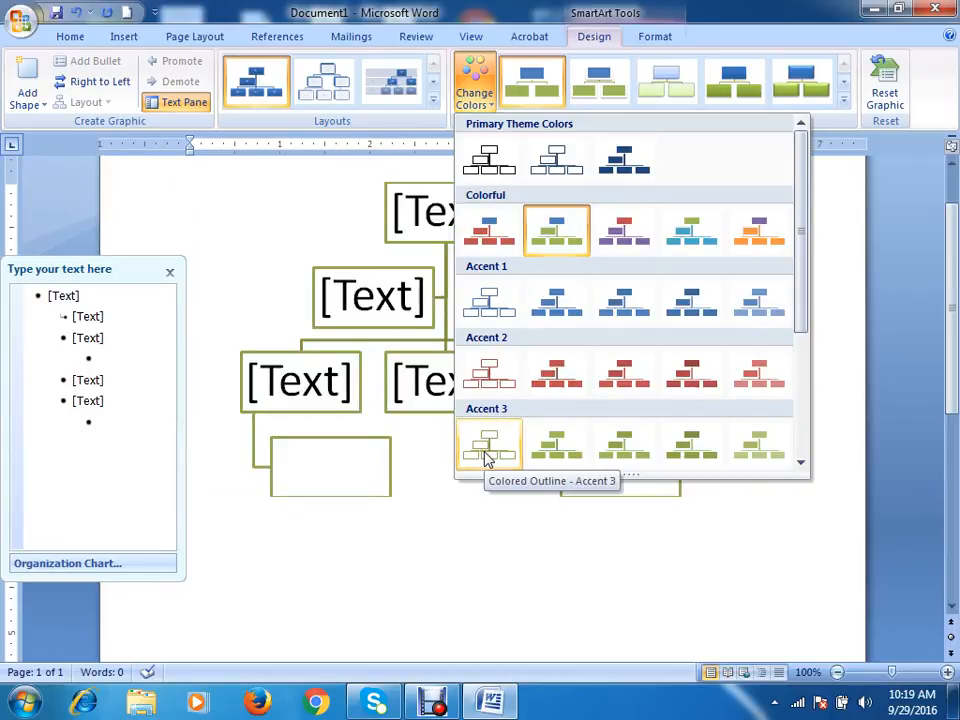
left_click(606, 90)
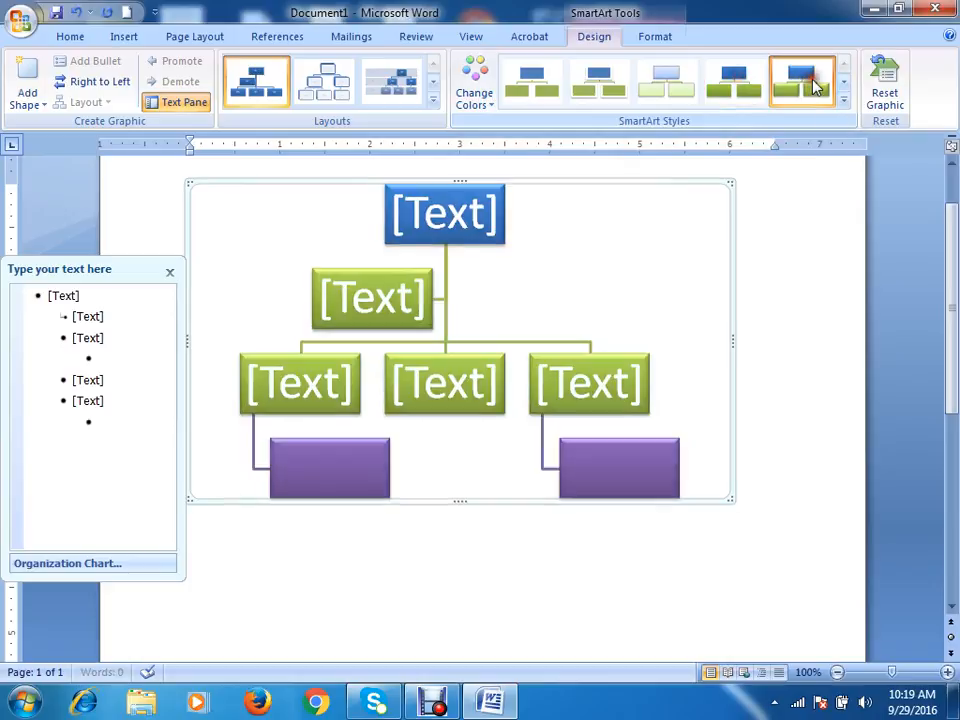
left_click(817, 88)
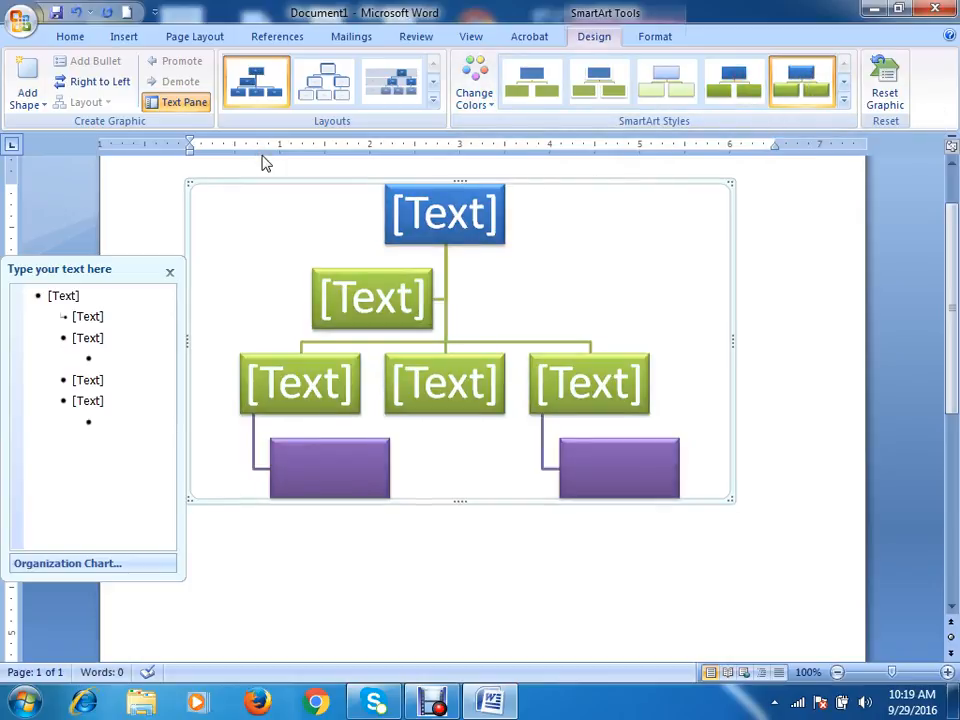
Fill the organization chart's top box with the red theme color
left_click(658, 38)
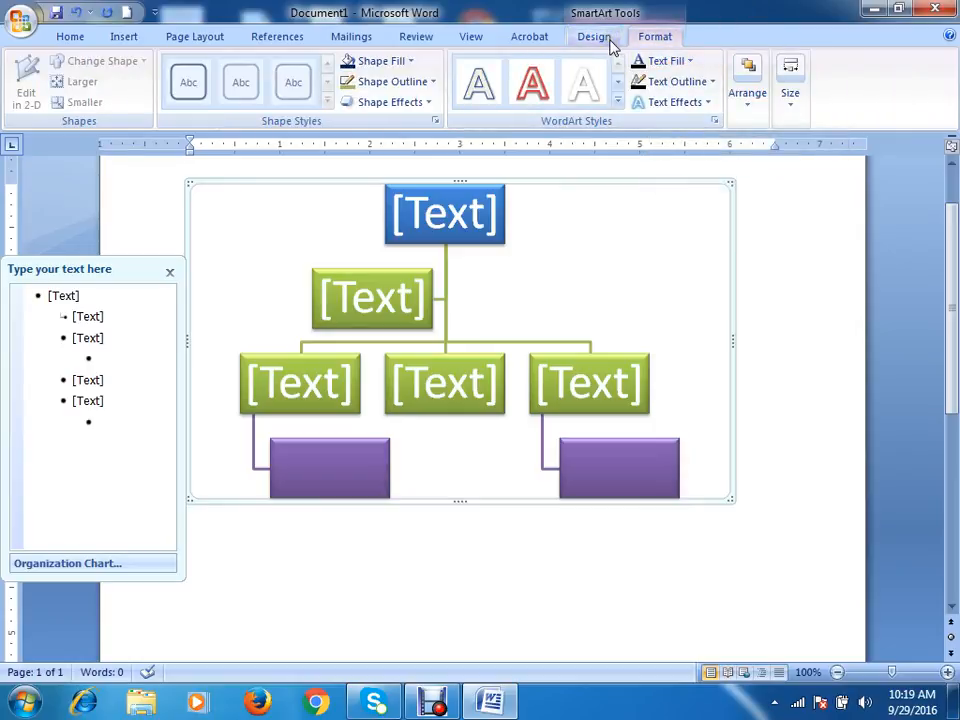
left_click(687, 63)
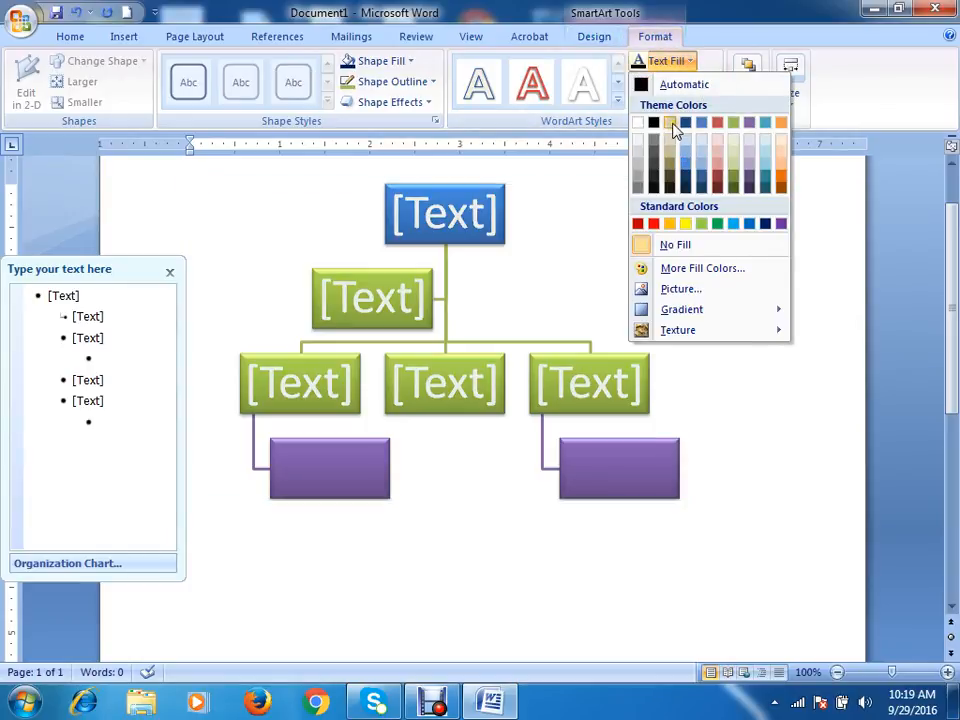
left_click(496, 213)
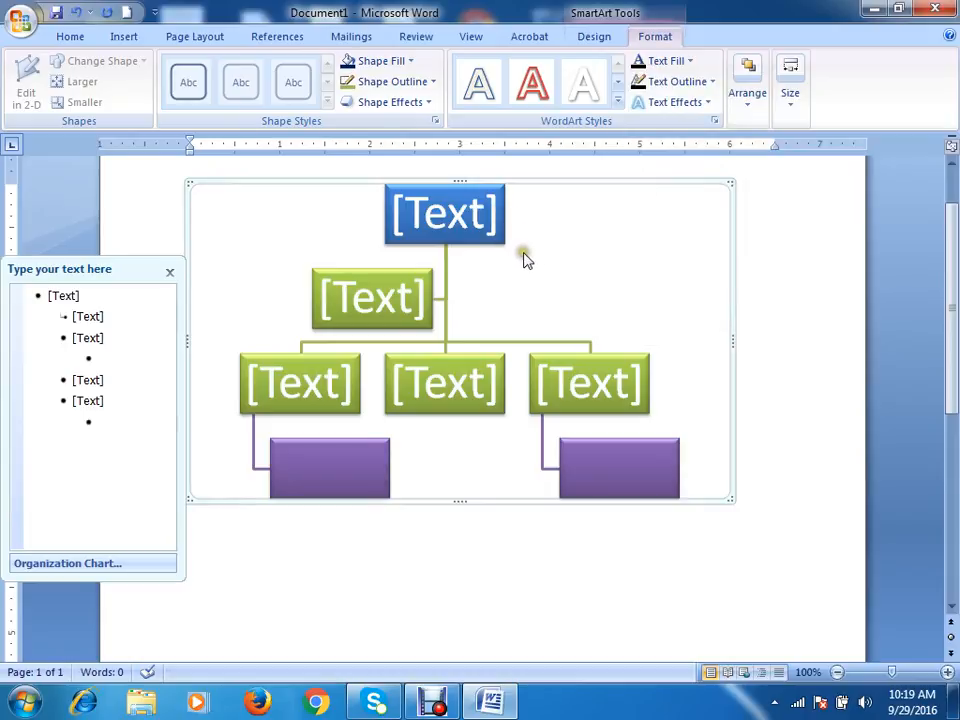
left_click(475, 246)
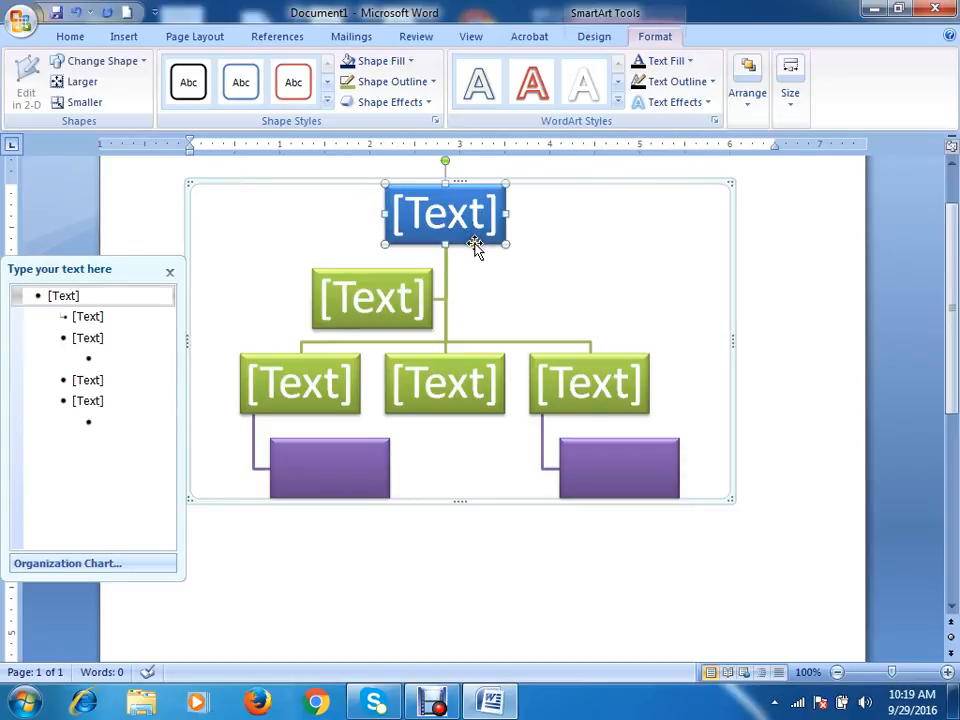
left_click(408, 66)
left_click(431, 107)
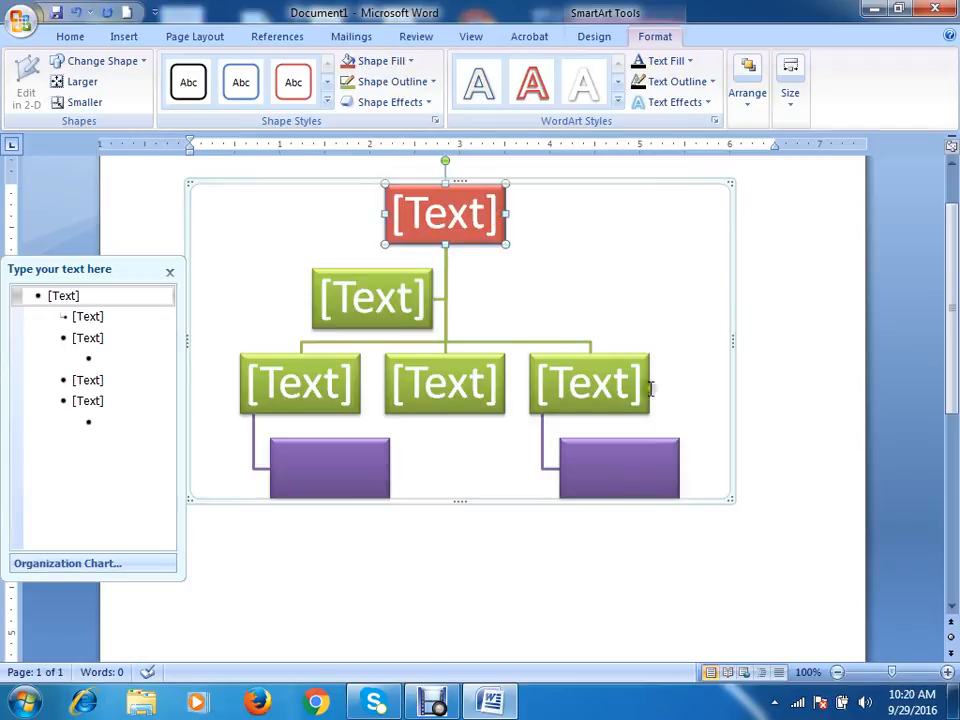
Fill the purple box under the third row's rightmost box with a darker shade of the red theme color and deselect the chart
left_click(638, 450)
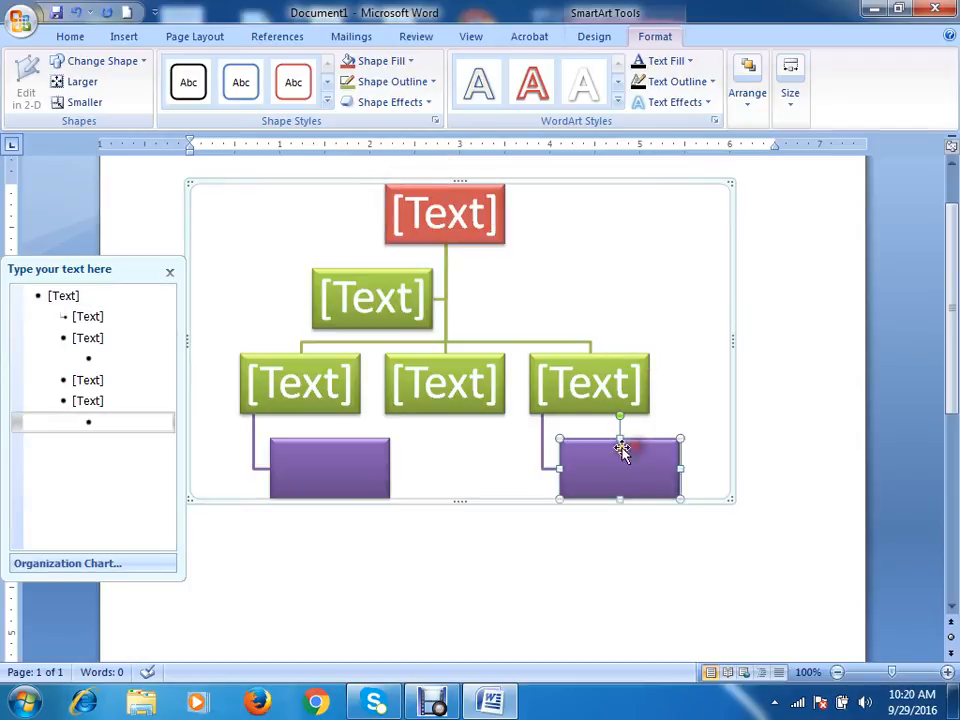
left_click(380, 61)
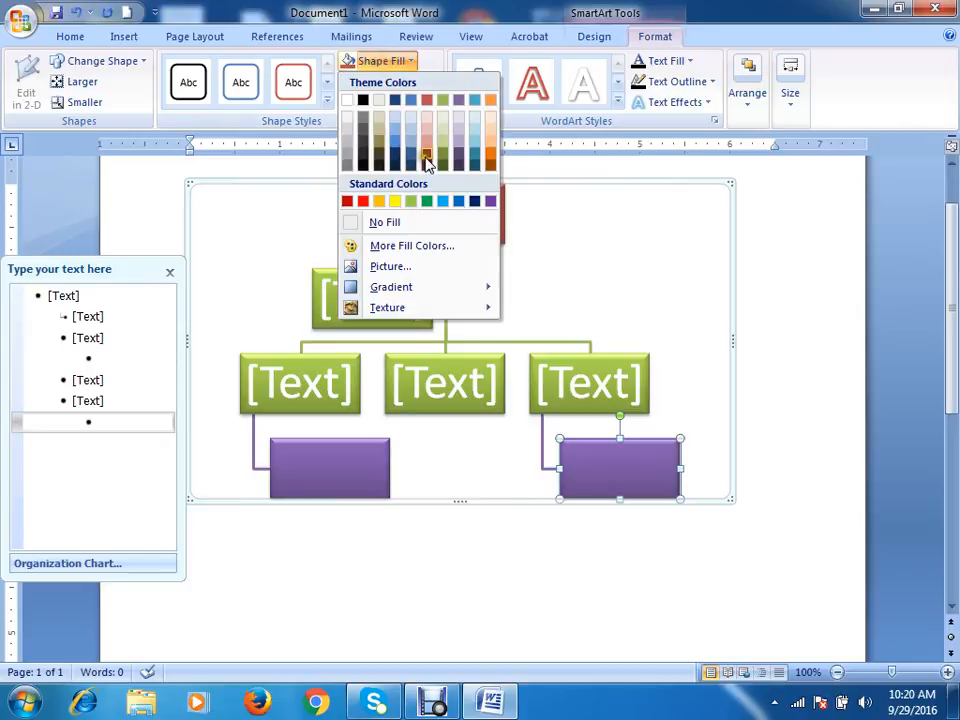
left_click(427, 157)
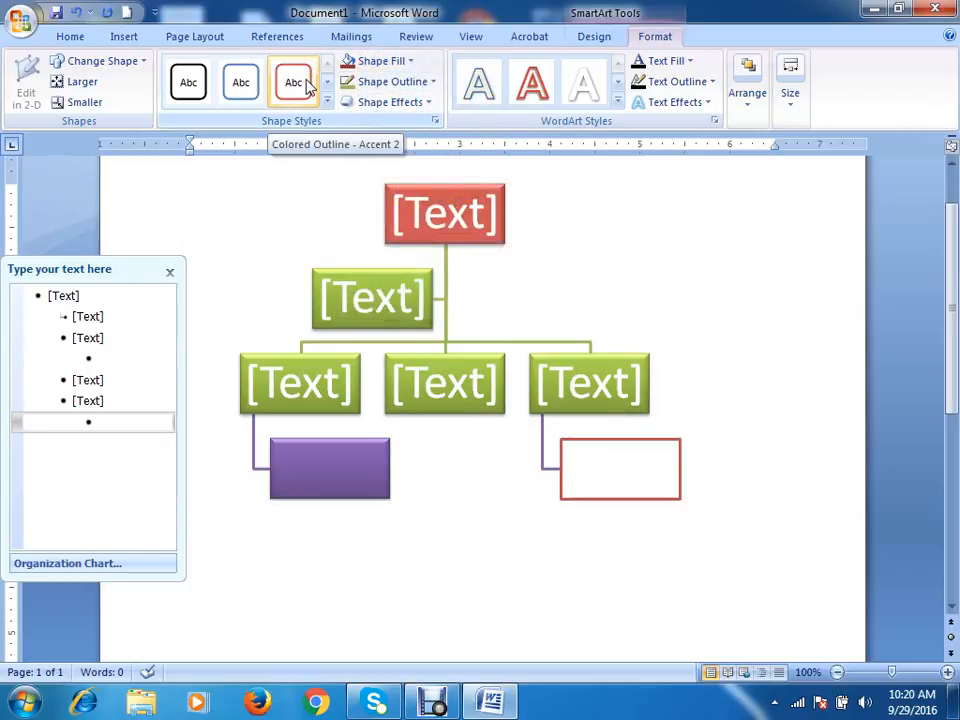
left_click(800, 342)
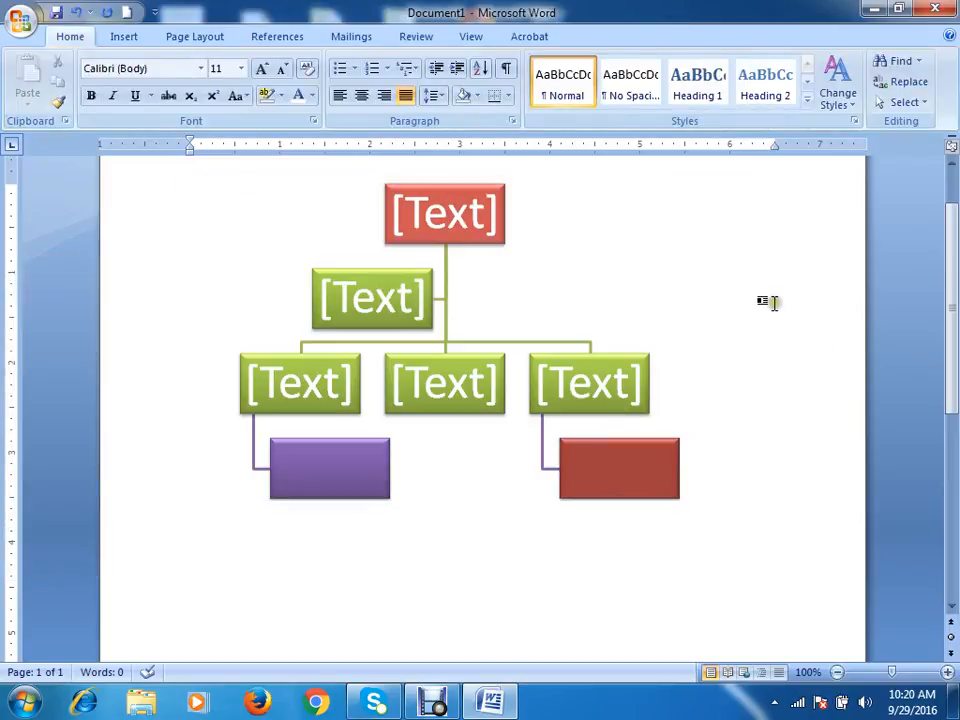
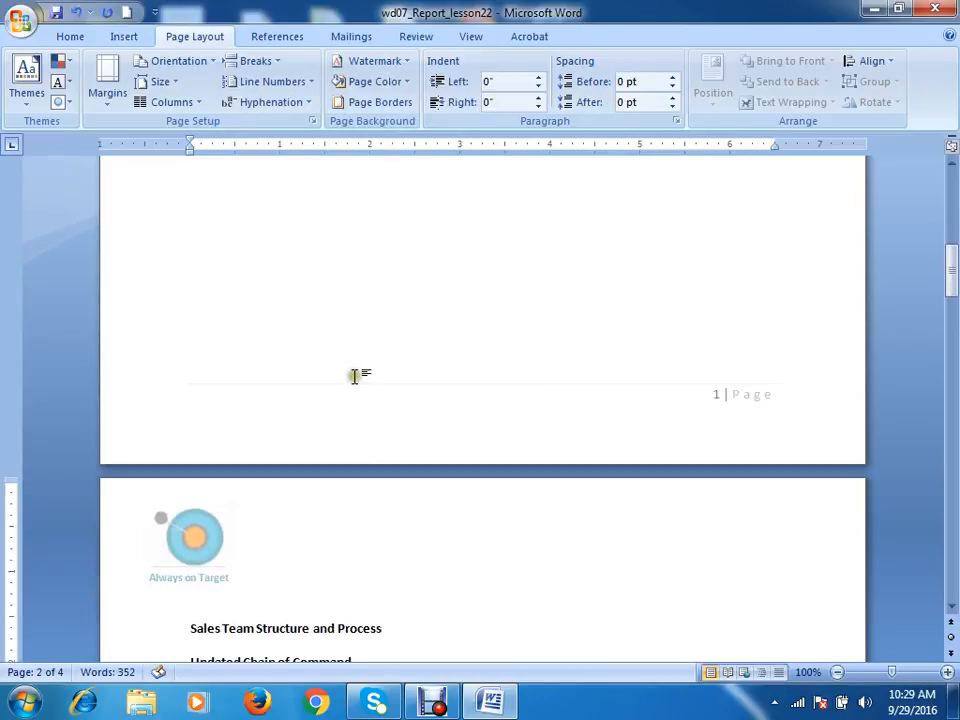
Look through the wd07_Report_lesson22 report, comparing the executive summary page with the chain-of-command chart and the monthly revenue tables
scroll(220, 440, "down", 15)
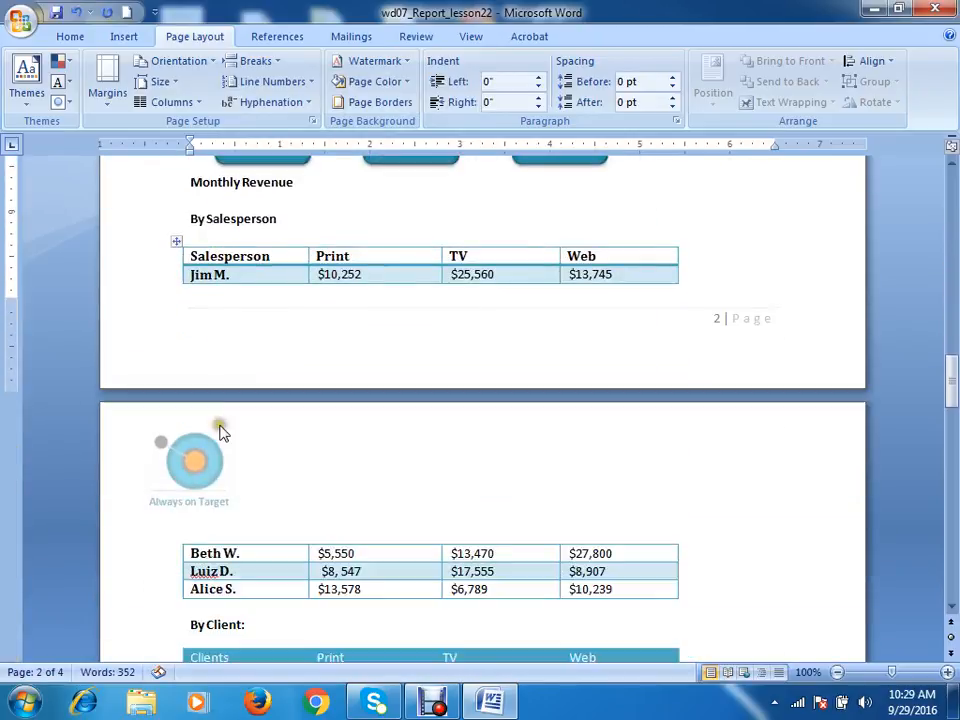
scroll(221, 428, "up", 6)
scroll(221, 431, "up", 12)
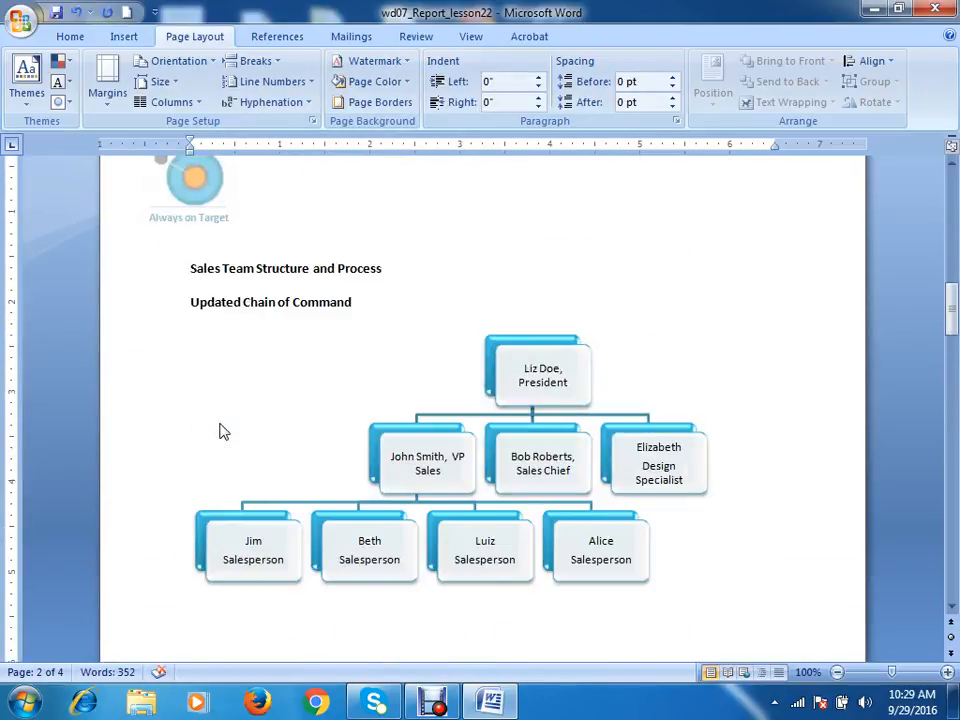
scroll(221, 428, "down", 6)
scroll(228, 420, "up", 7)
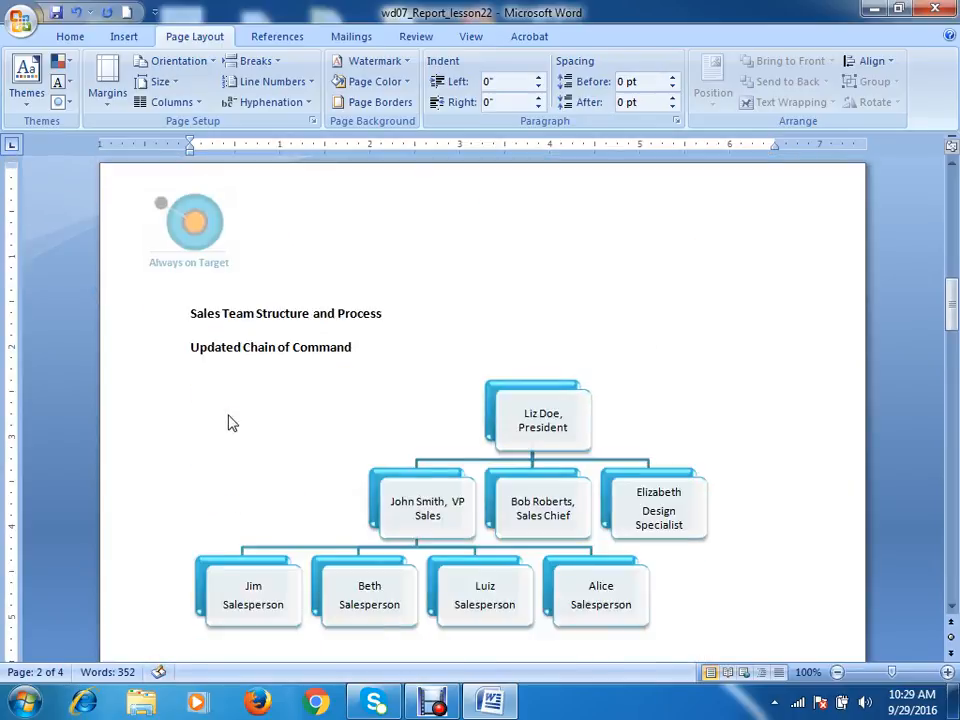
scroll(229, 421, "down", 15)
scroll(240, 416, "down", 5)
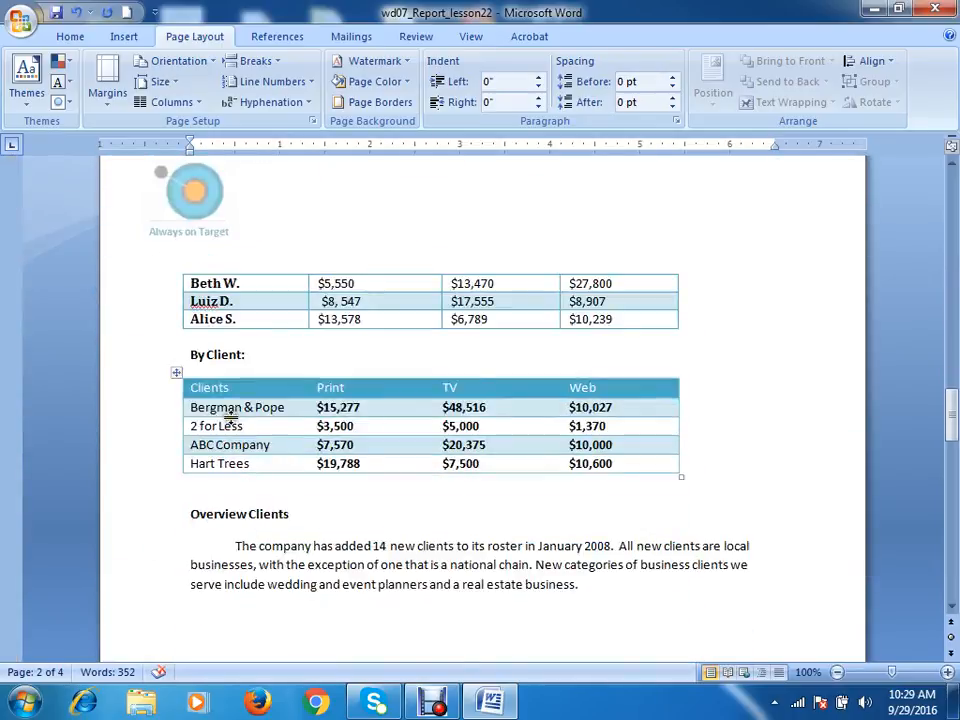
scroll(230, 418, "up", 20)
scroll(233, 416, "up", 12)
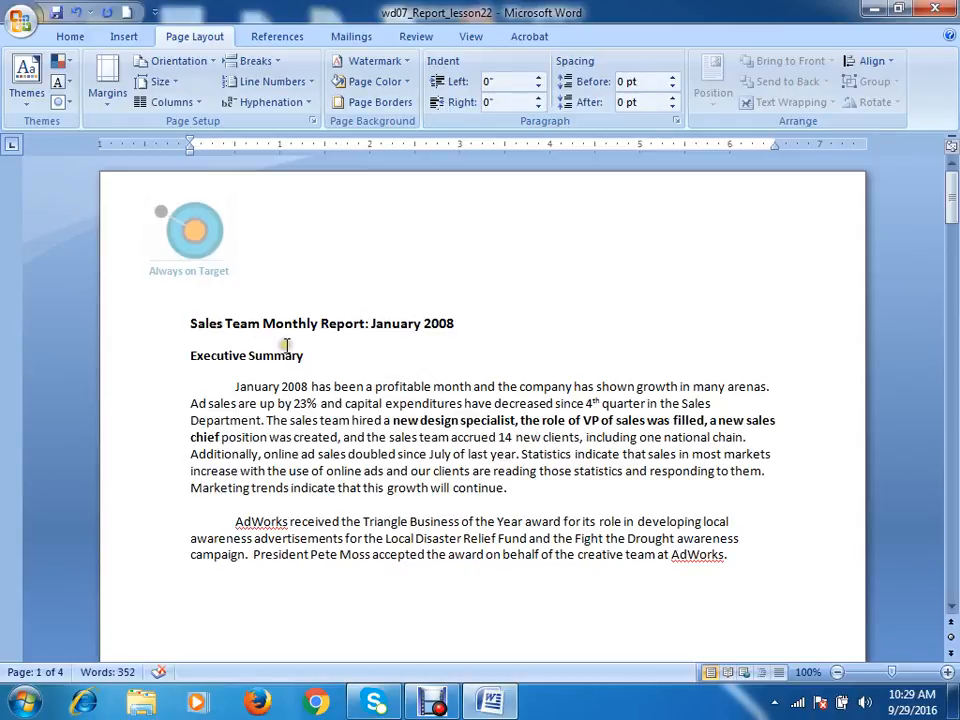
scroll(285, 345, "down", 5)
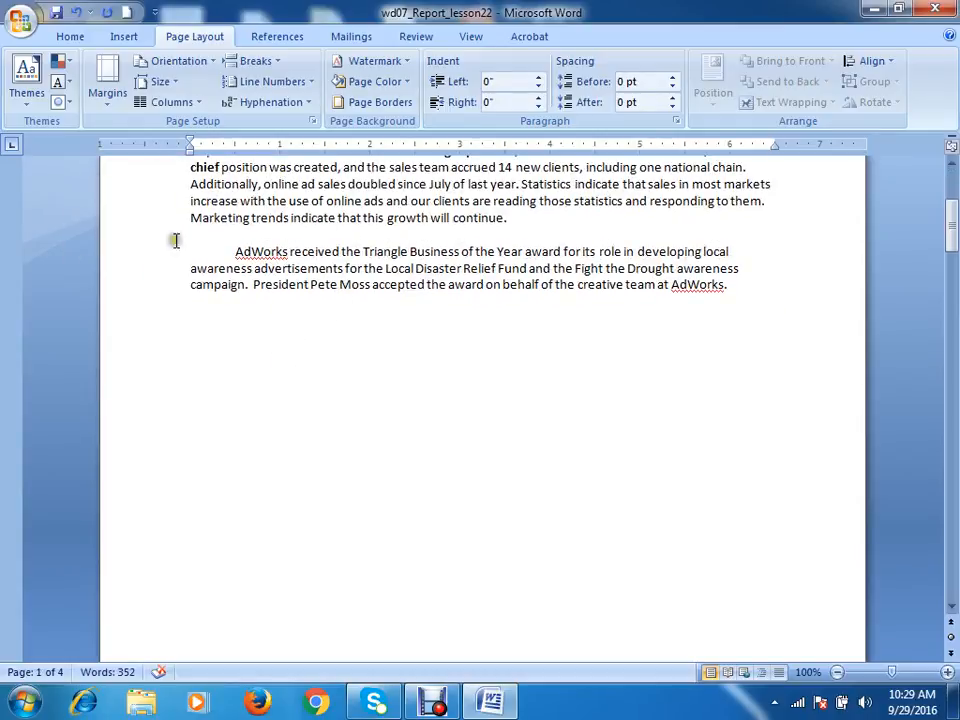
scroll(518, 398, "down", 12)
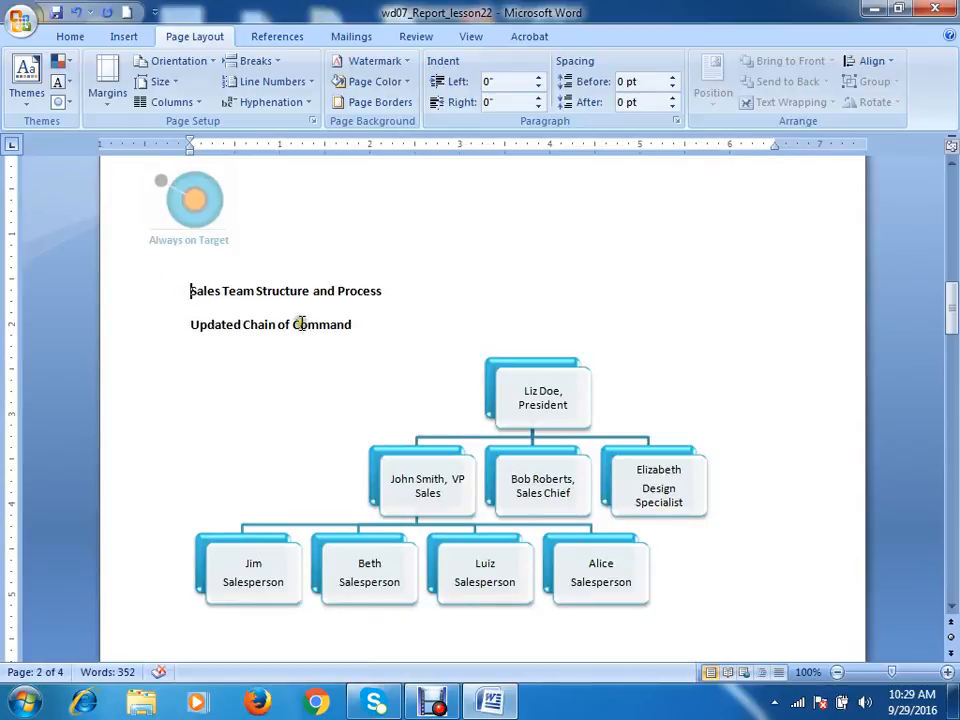
scroll(285, 316, "up", 15)
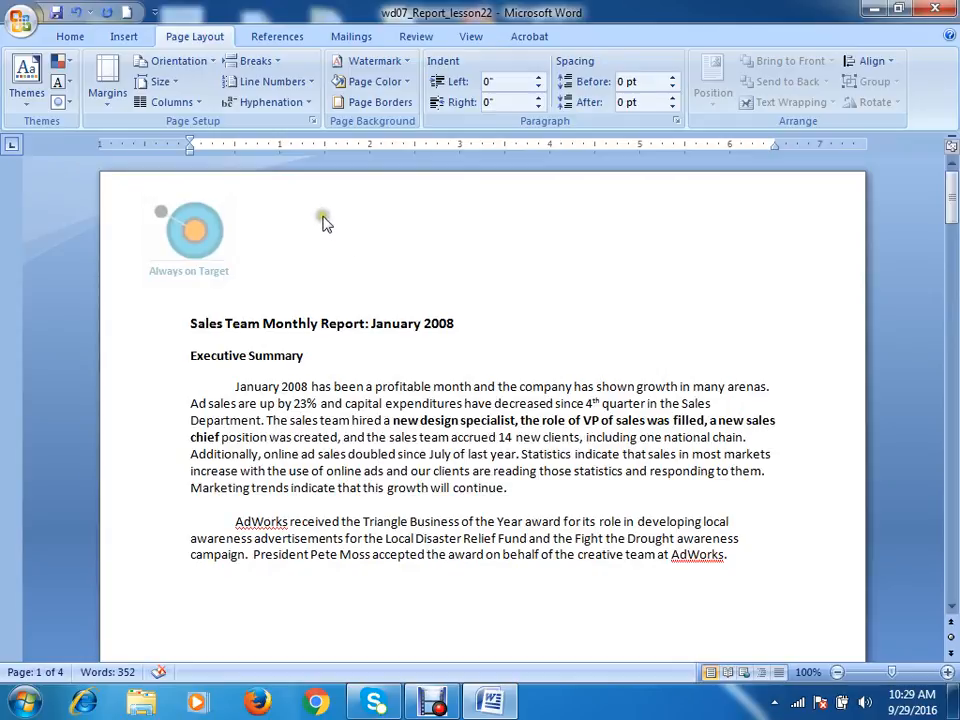
Open the first page's header for editing and examine the section labels on the headers and footers of the first three pages
double_click(265, 218)
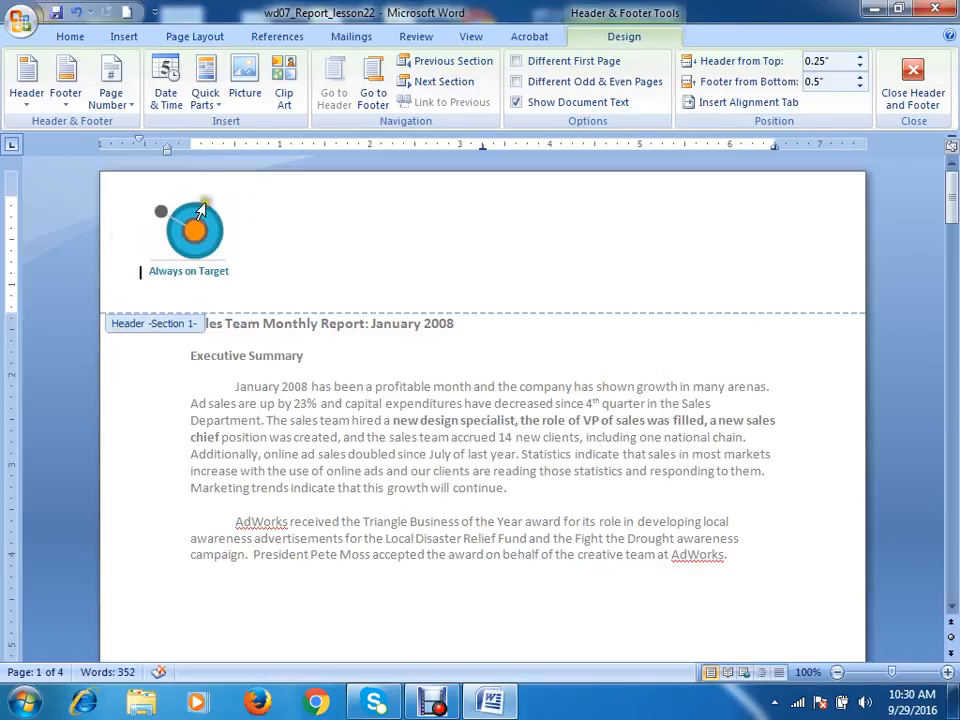
scroll(360, 280, "down", 15)
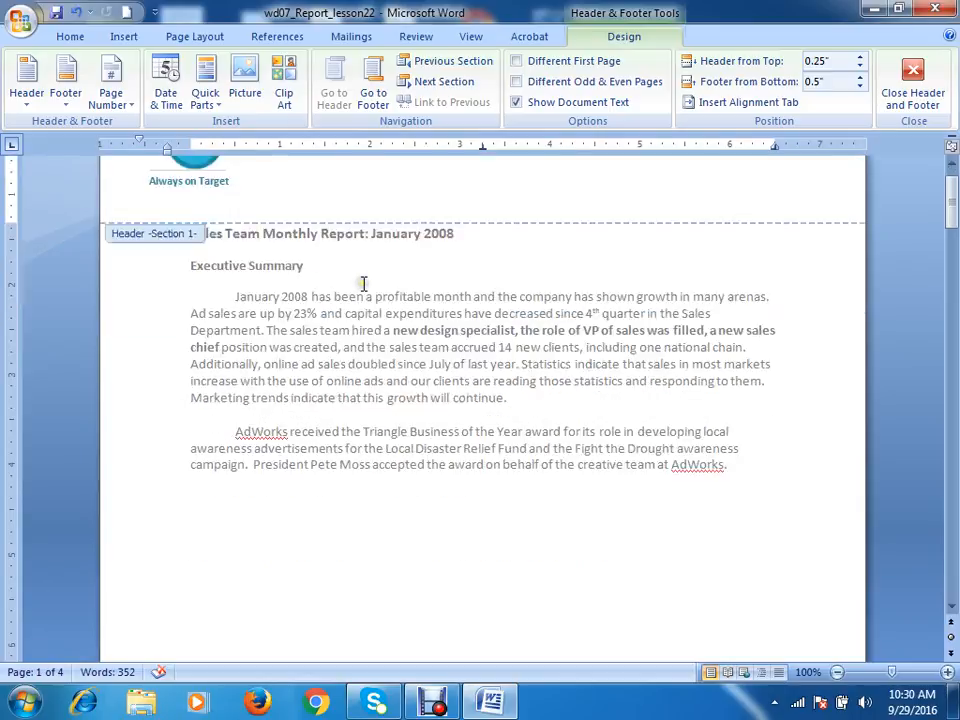
scroll(346, 260, "down", 2)
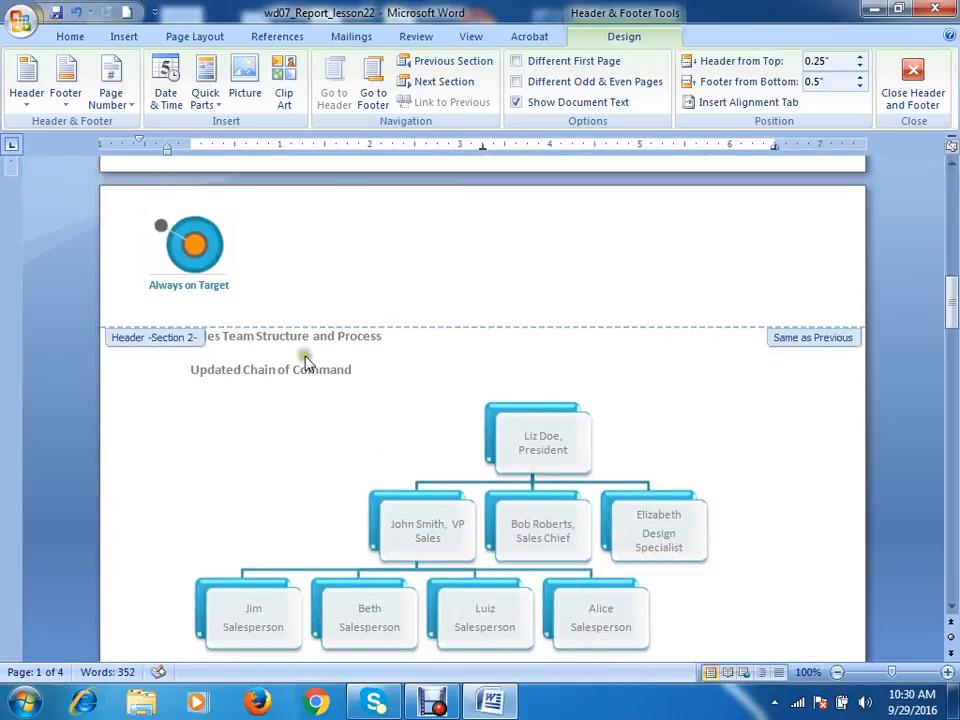
scroll(188, 357, "down", 2)
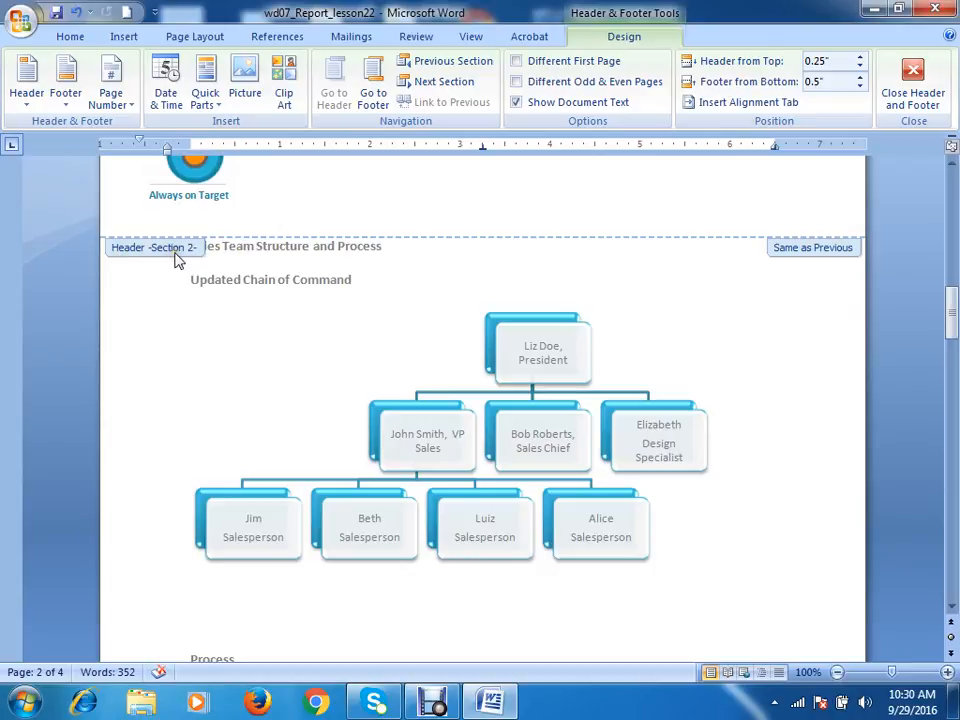
scroll(190, 262, "down", 15)
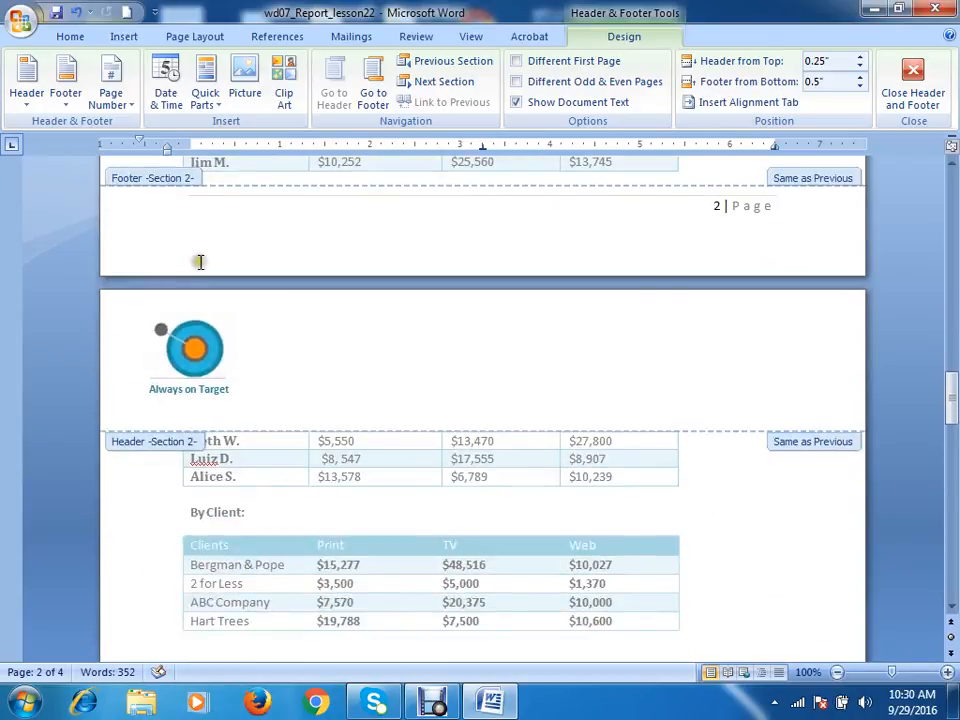
left_click(187, 325)
scroll(253, 311, "down", 3)
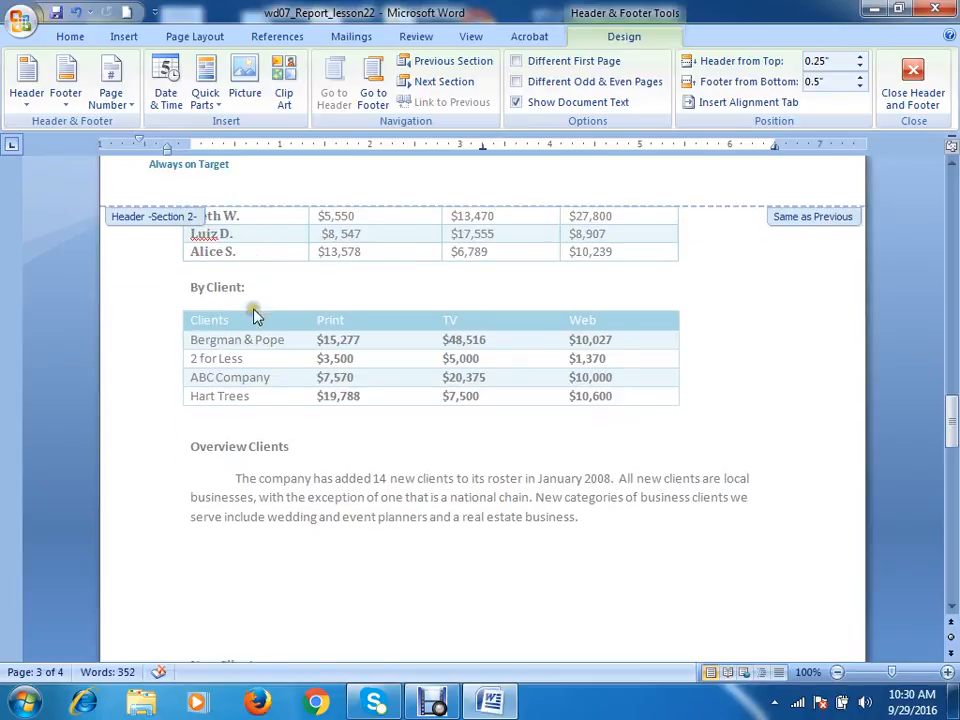
scroll(242, 285, "up", 4)
scroll(240, 322, "down", 5)
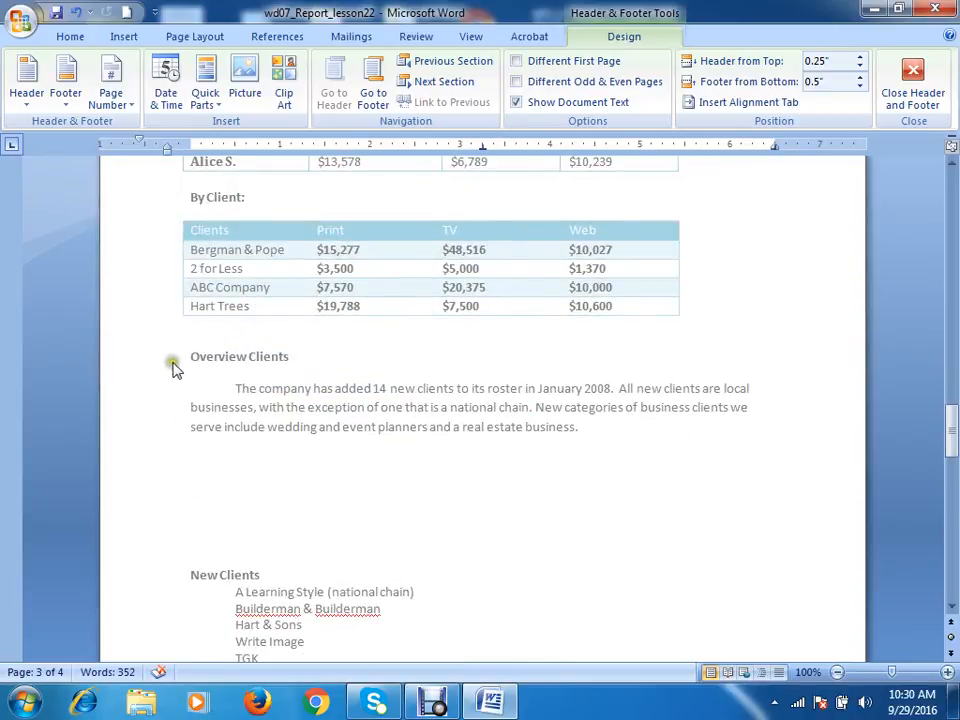
Examine the section labels on the last page's header and footer, and go back to the break between the first two pages
scroll(178, 366, "down", 15)
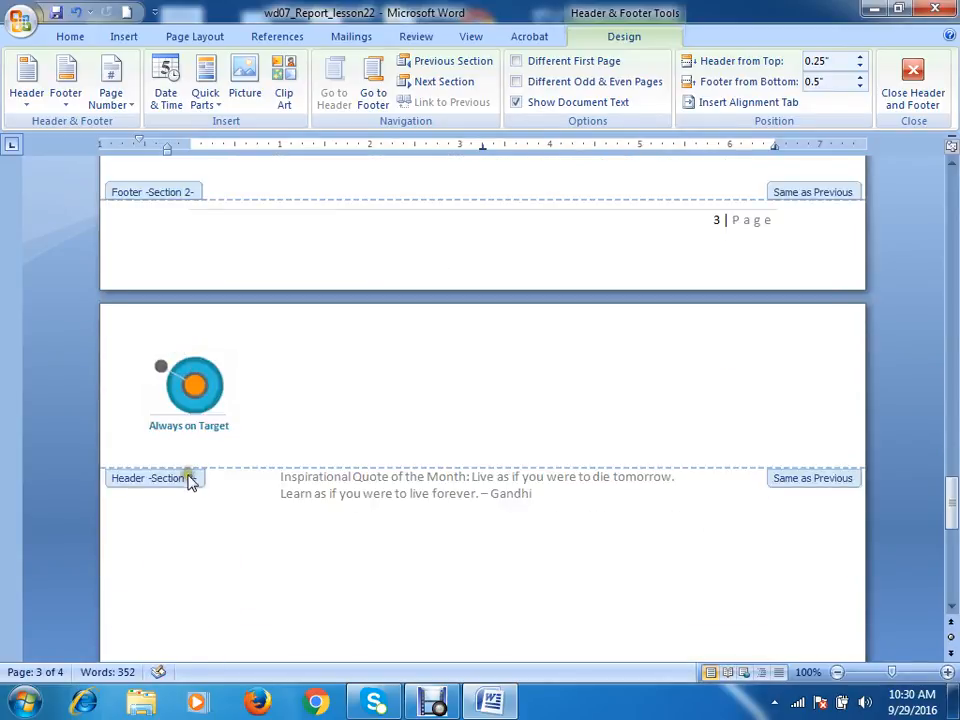
scroll(257, 339, "up", 5)
scroll(253, 346, "down", 6)
scroll(253, 346, "down", 8)
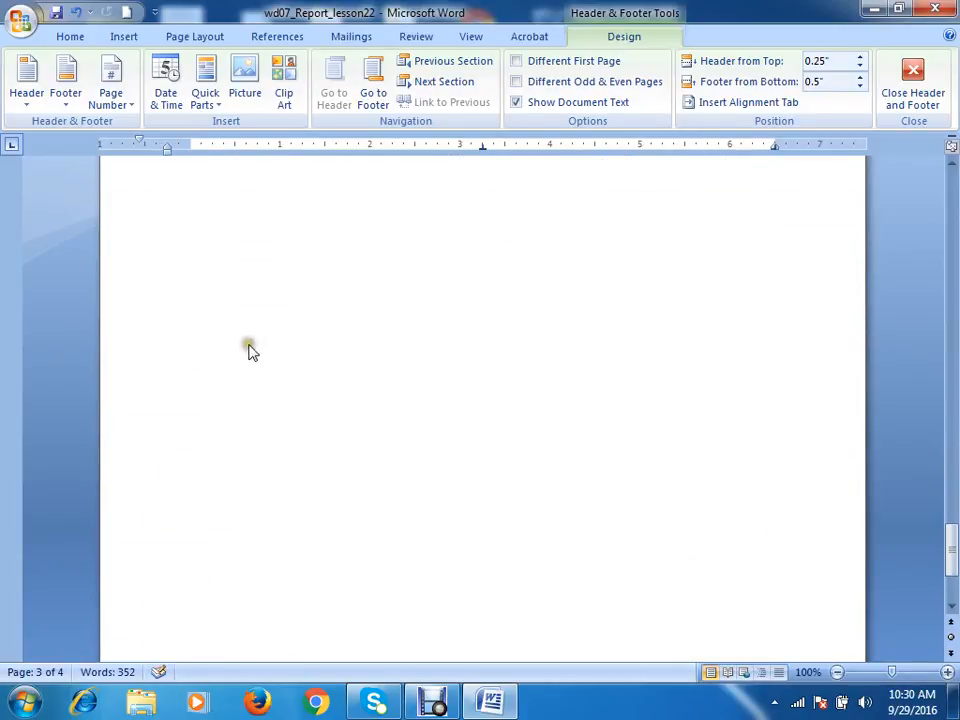
scroll(240, 348, "up", 6)
scroll(251, 354, "up", 6)
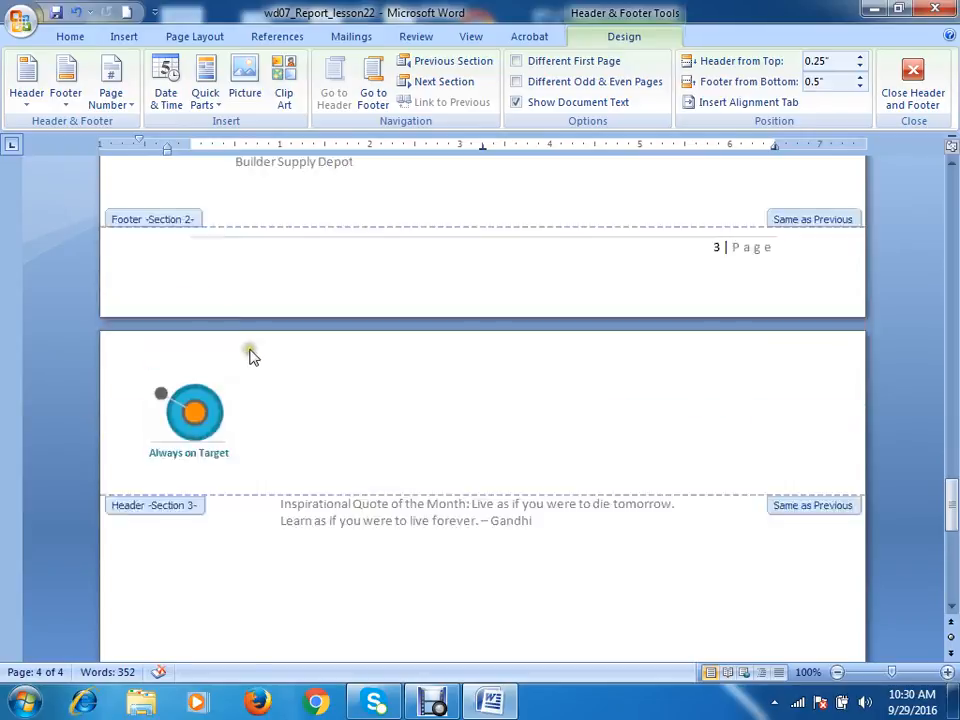
scroll(249, 343, "down", 5)
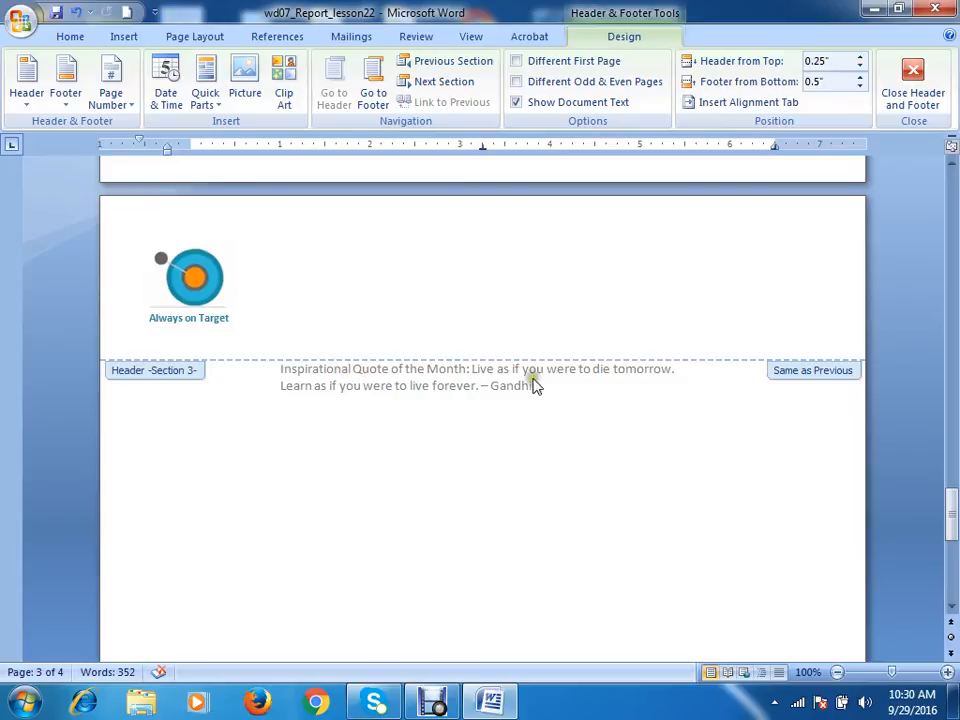
scroll(283, 408, "down", 10)
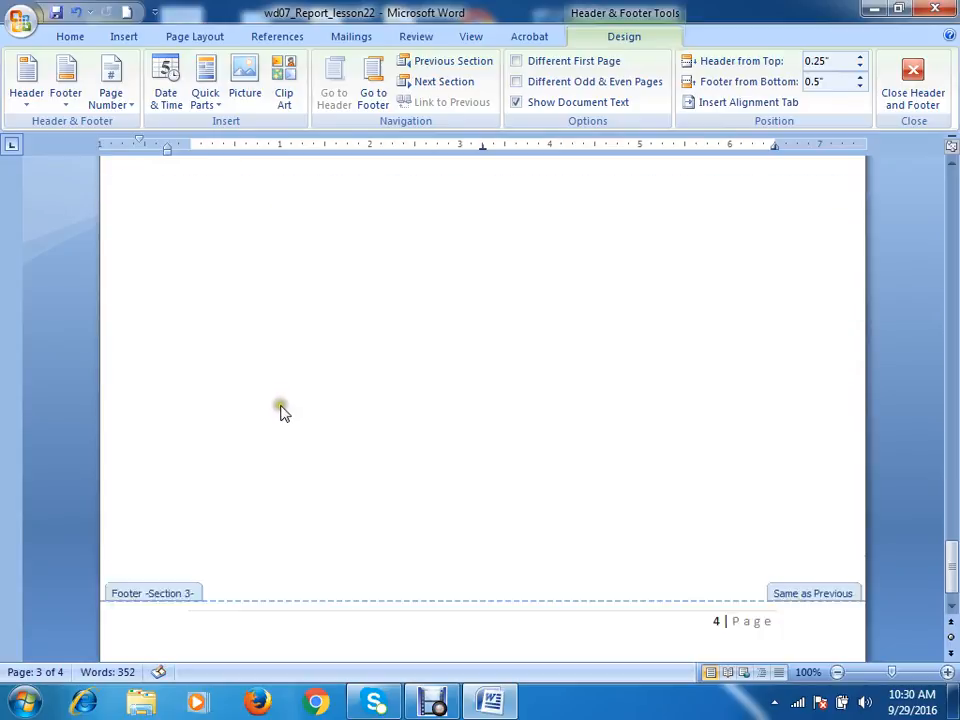
scroll(275, 408, "up", 20)
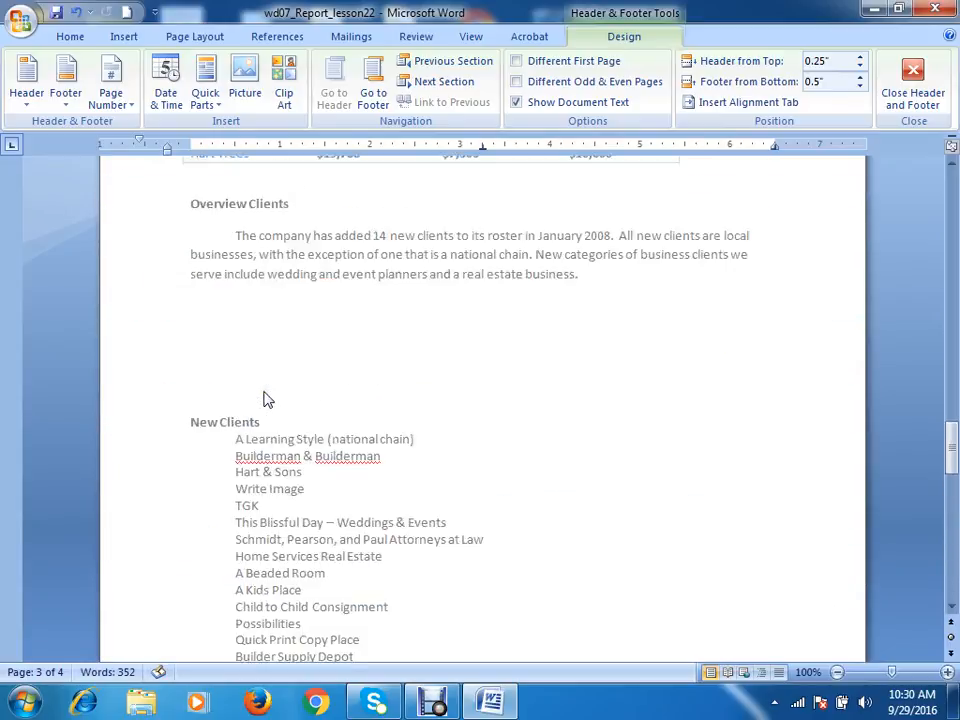
scroll(265, 398, "up", 20)
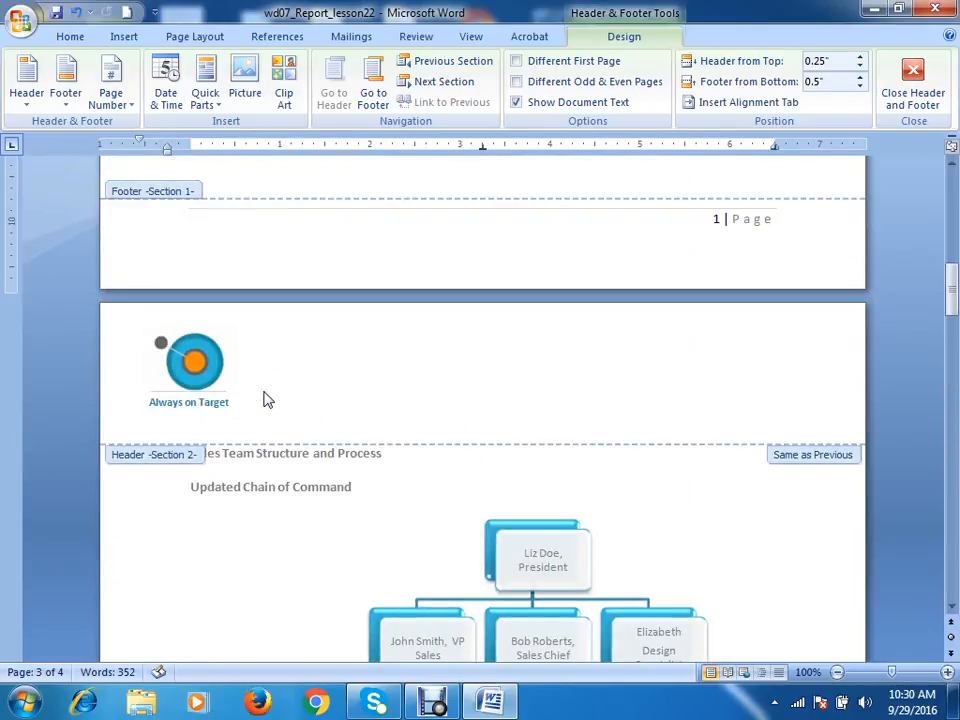
Examine the Section 1 header and its Always on Target logo on the report's first page
scroll(372, 404, "up", 15)
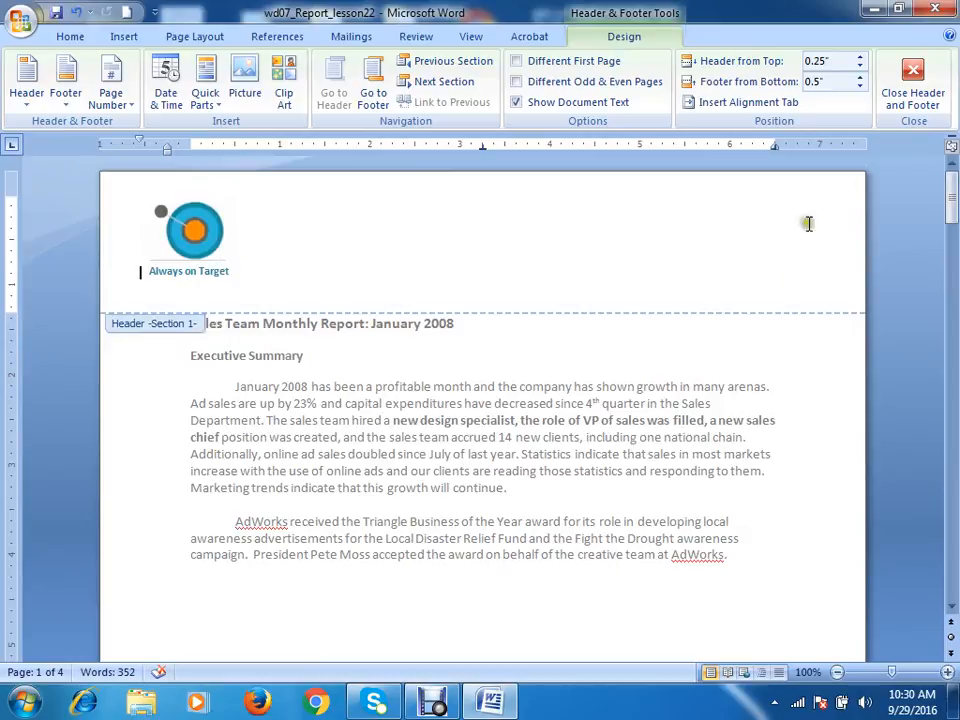
left_click(209, 205)
left_click(298, 226)
scroll(366, 311, "down", 10)
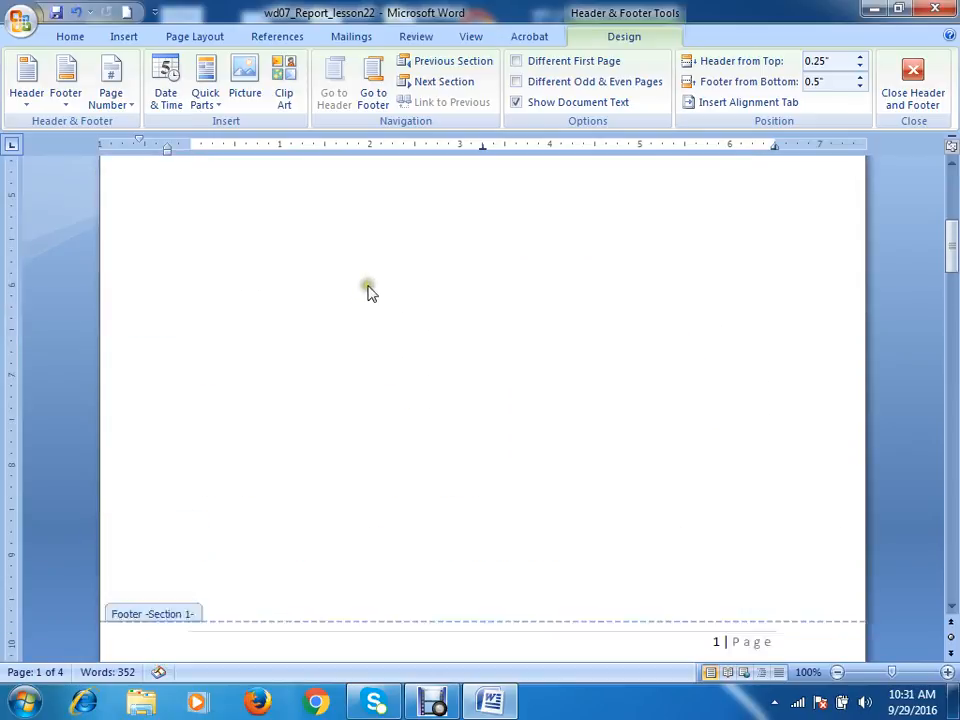
scroll(369, 294, "up", 10)
double_click(239, 239)
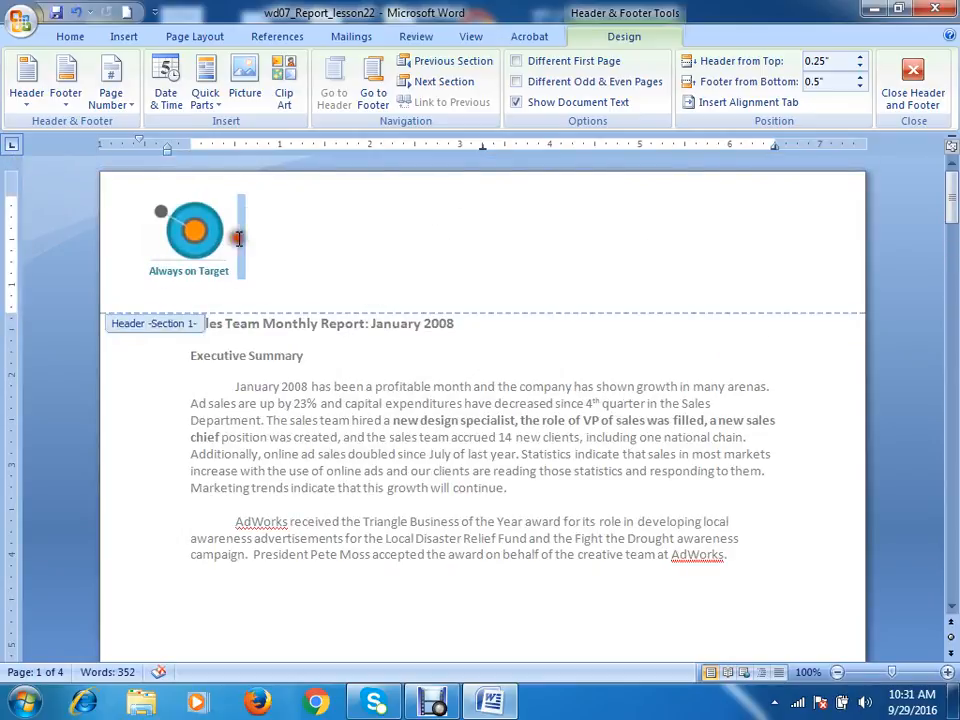
left_click(200, 240)
left_click(311, 242)
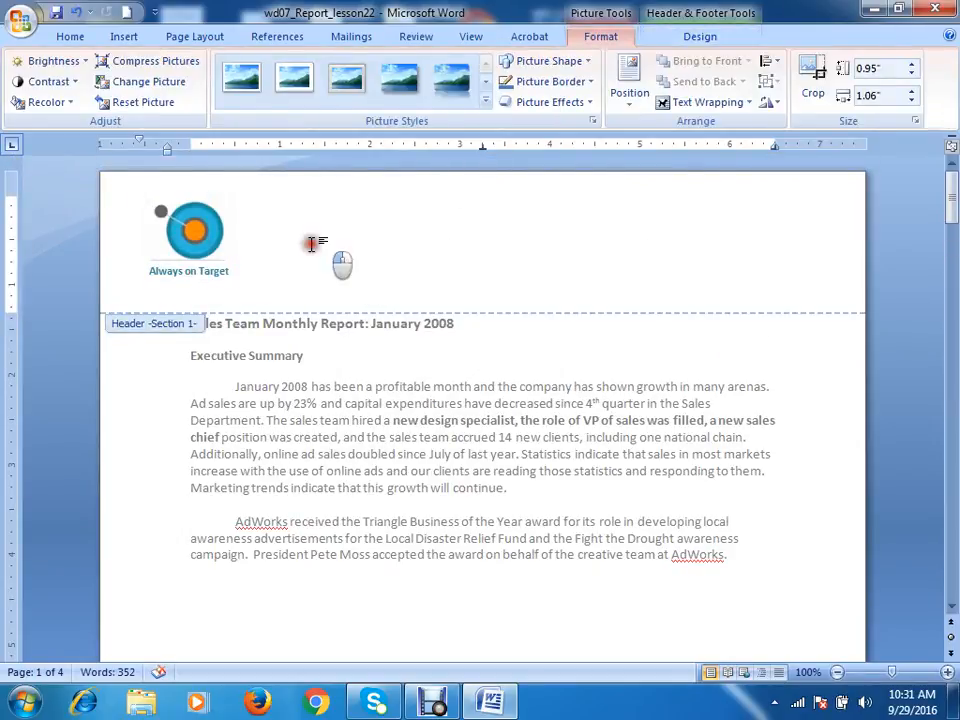
Compare the logo and section labels in the second page's Section 2 header with those in the first page's header
scroll(272, 324, "down", 10)
scroll(255, 288, "down", 5)
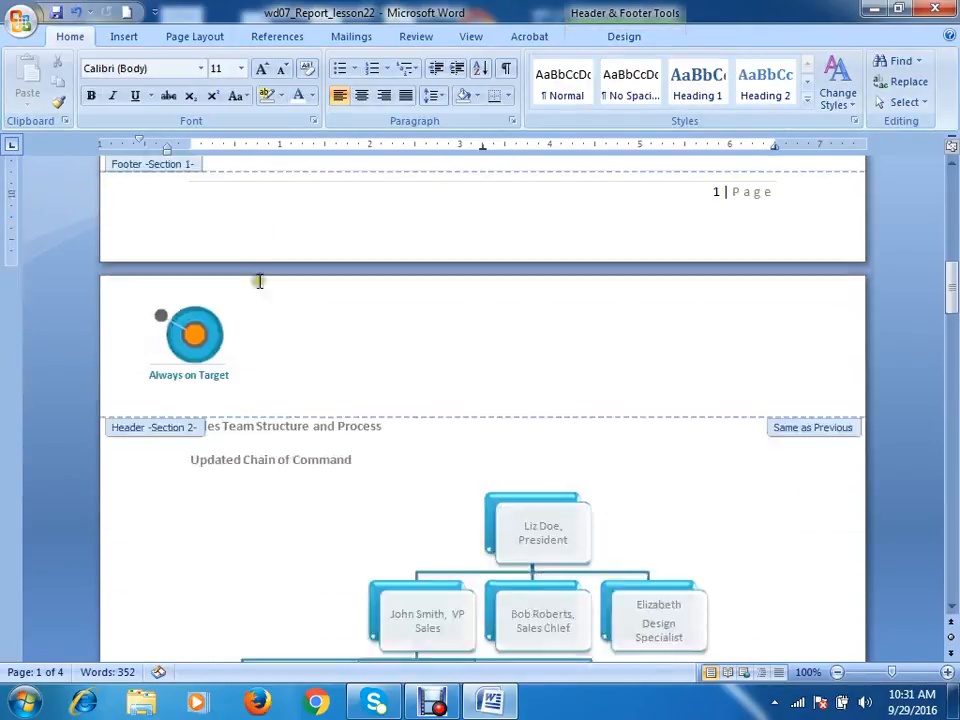
left_click(210, 328)
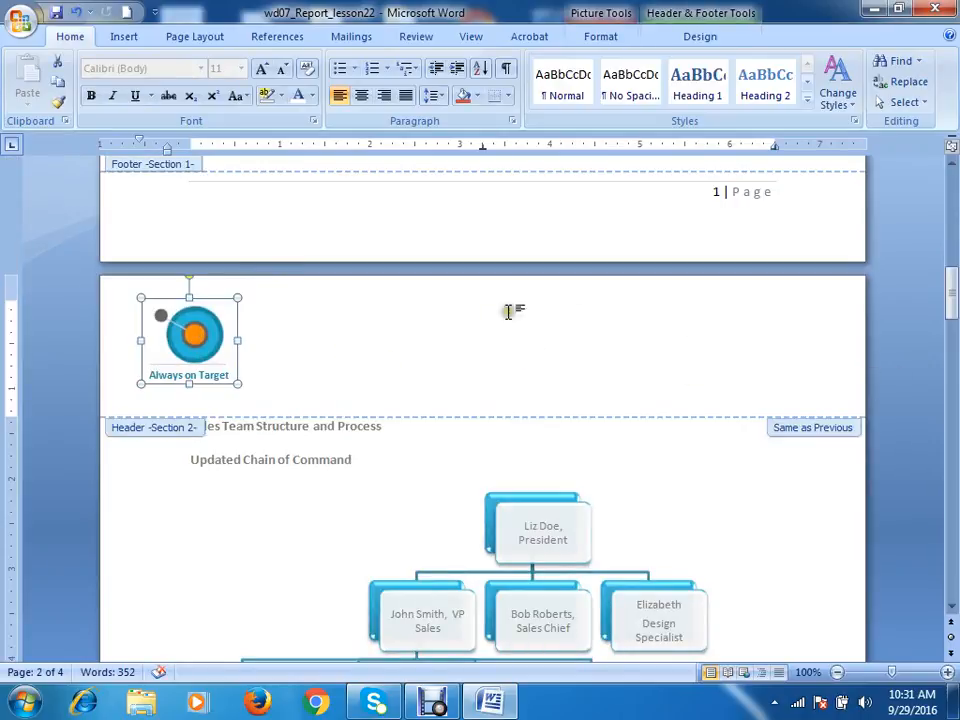
left_click(326, 362)
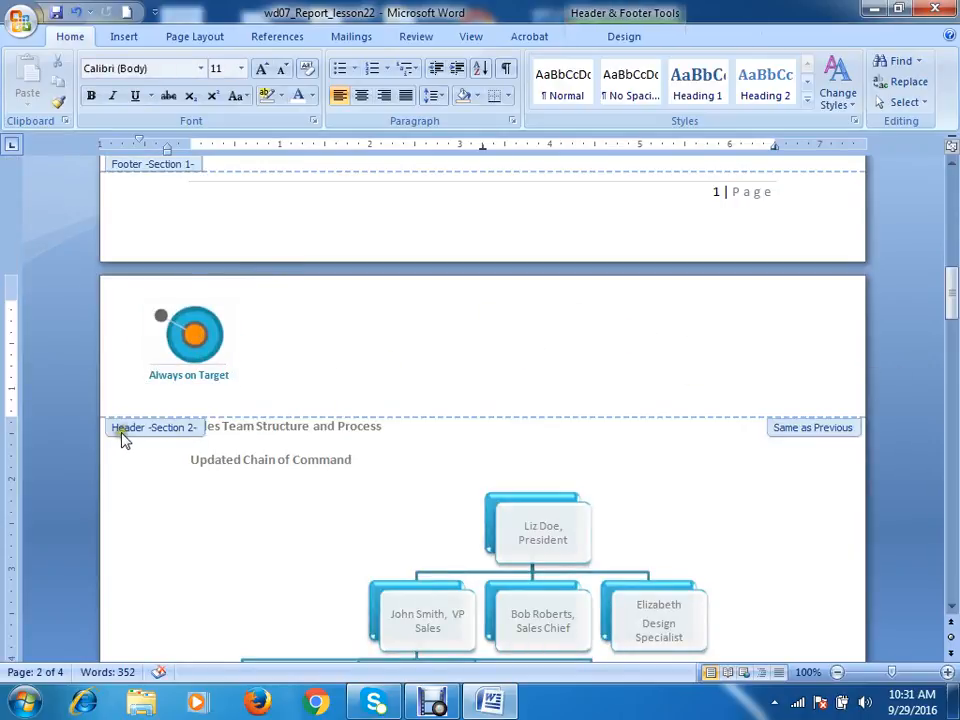
scroll(224, 370, "down", 1)
scroll(224, 370, "down", 2)
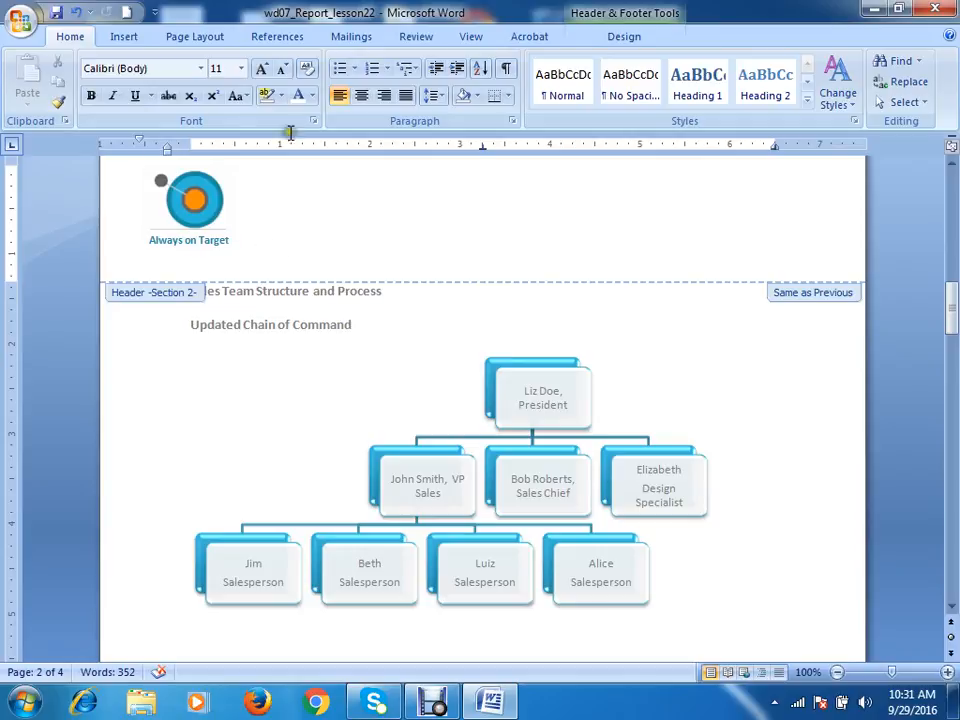
scroll(261, 277, "up", 15)
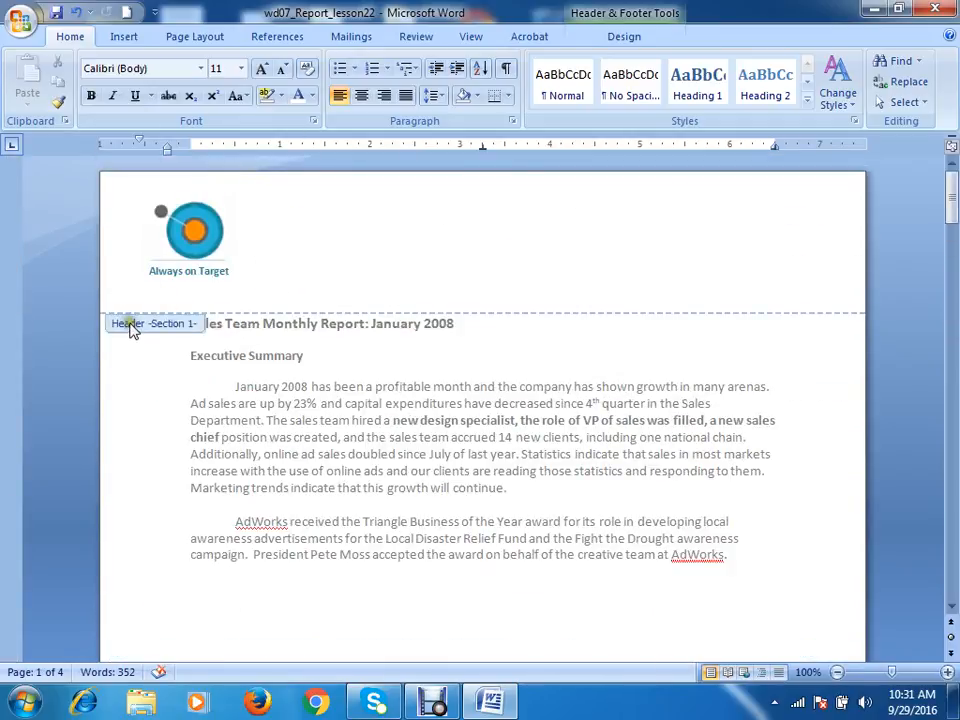
scroll(130, 330, "down", 15)
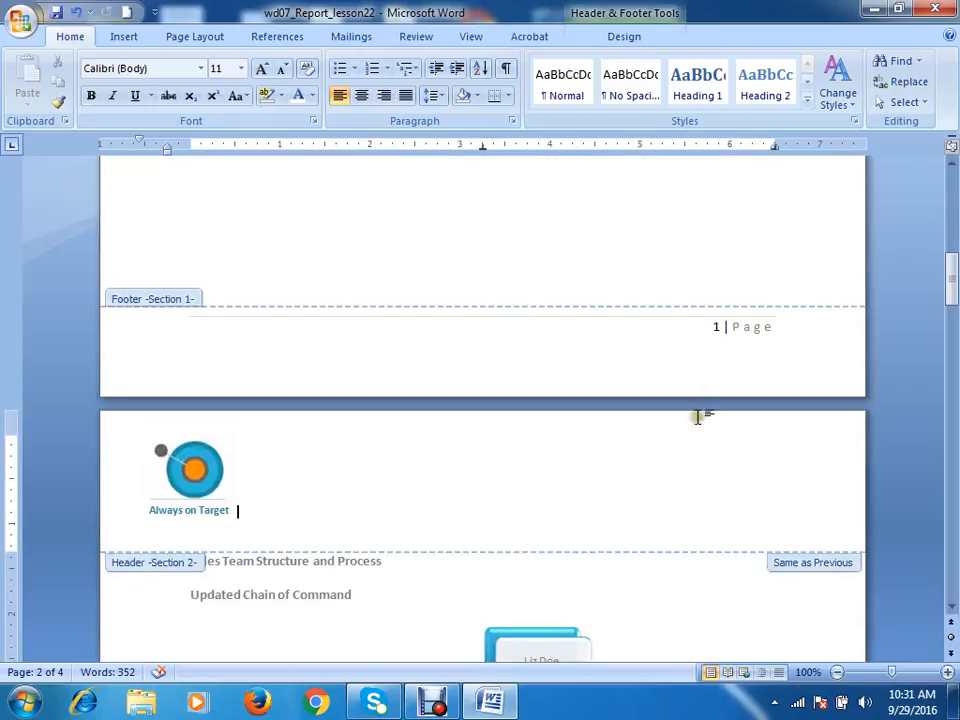
Unlink the second page's Section 2 header from the previous section's header
scroll(740, 420, "down", 3)
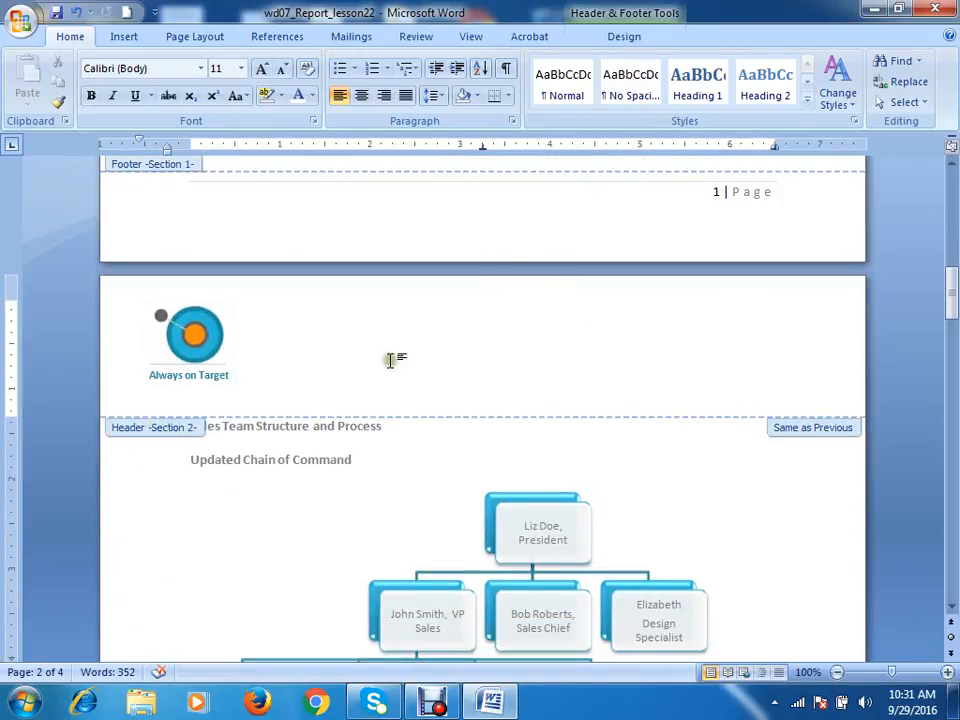
left_click(630, 38)
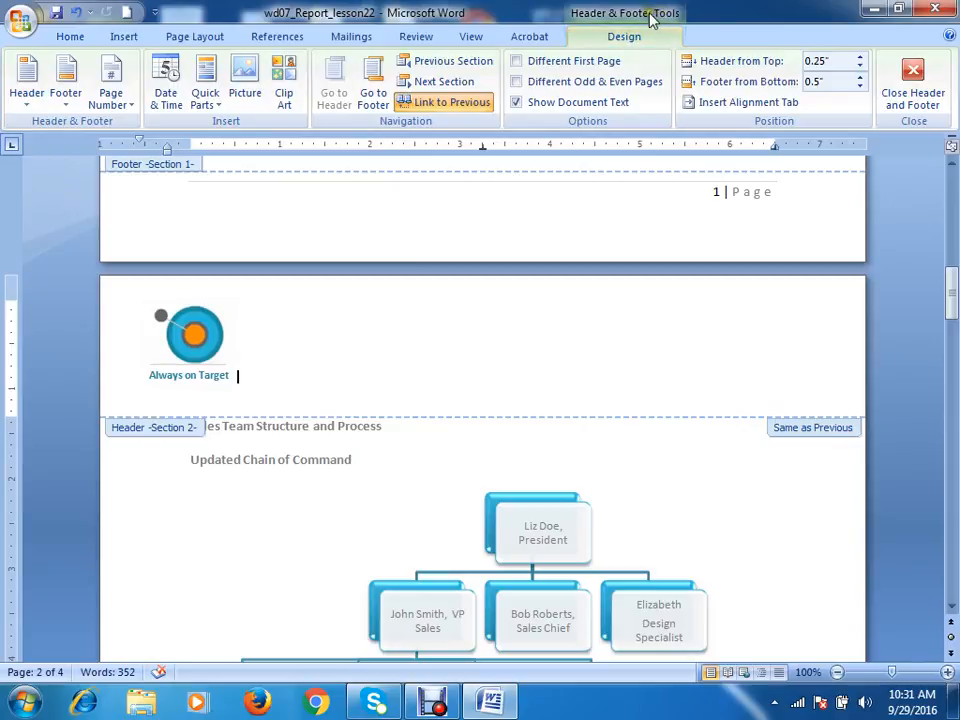
left_click(466, 104)
Shrink the Always on Target logo in the Section 2 header to about half its size and close header editing
scroll(790, 448, "down", 2)
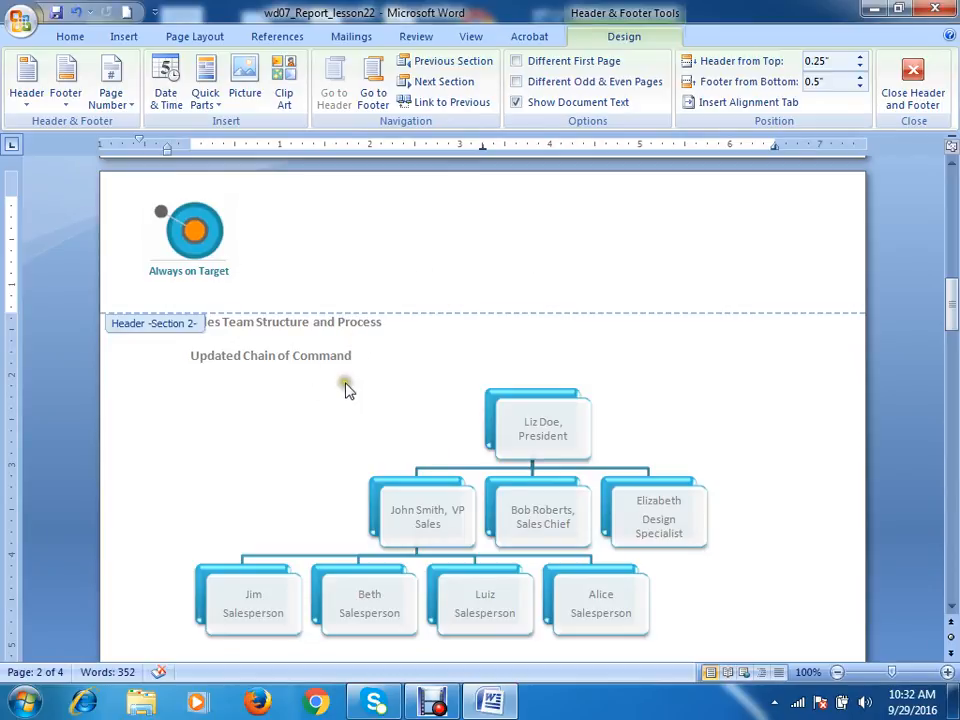
left_click(199, 253)
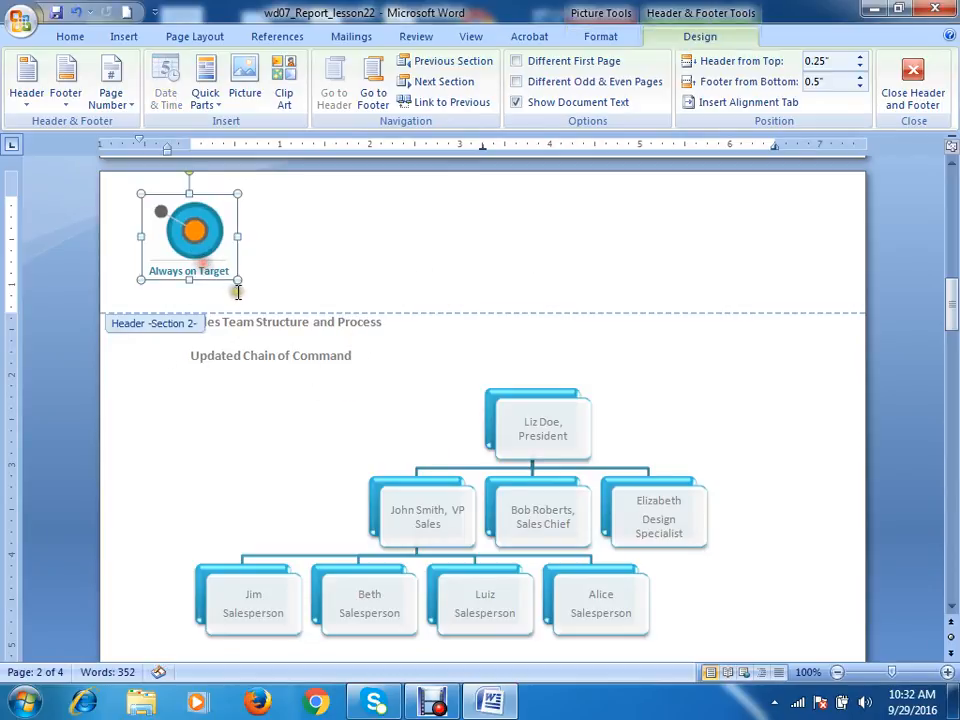
left_click_drag(236, 282, 186, 233)
left_click(208, 221)
left_click(164, 214)
left_click(204, 216)
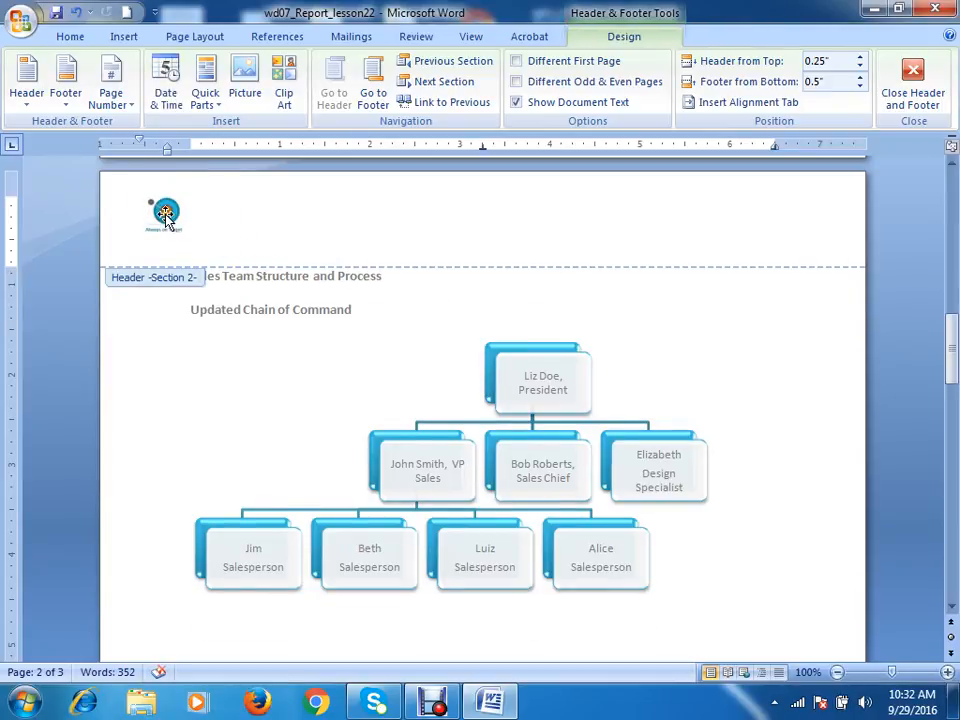
left_click(167, 216)
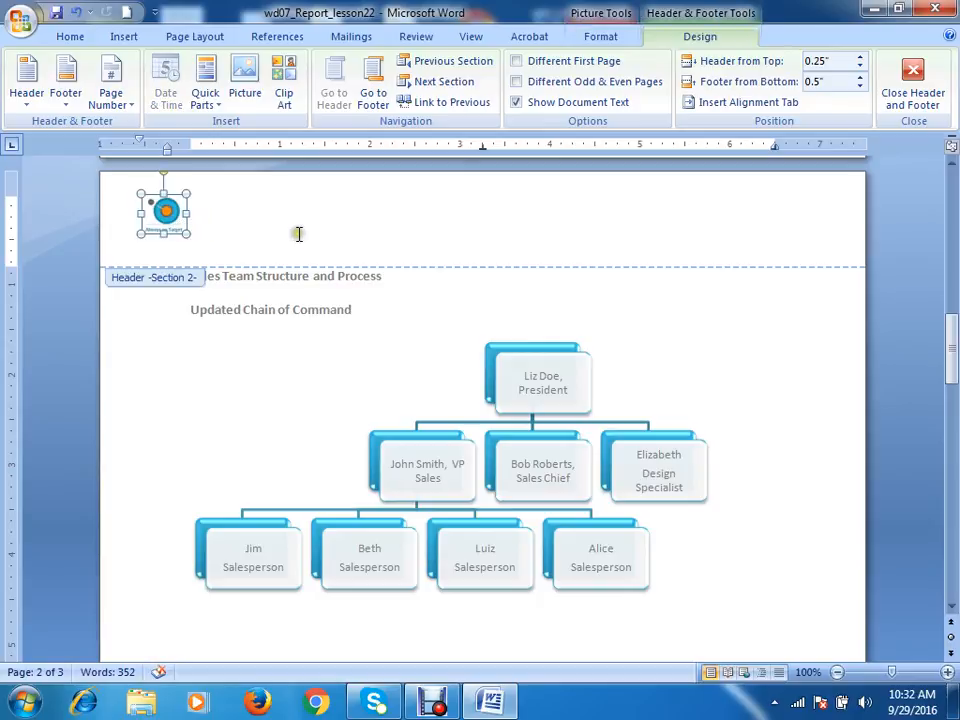
left_click(912, 88)
Compare the header logo's size on the first page with the logos on the Section 2 pages
scroll(557, 388, "up", 10)
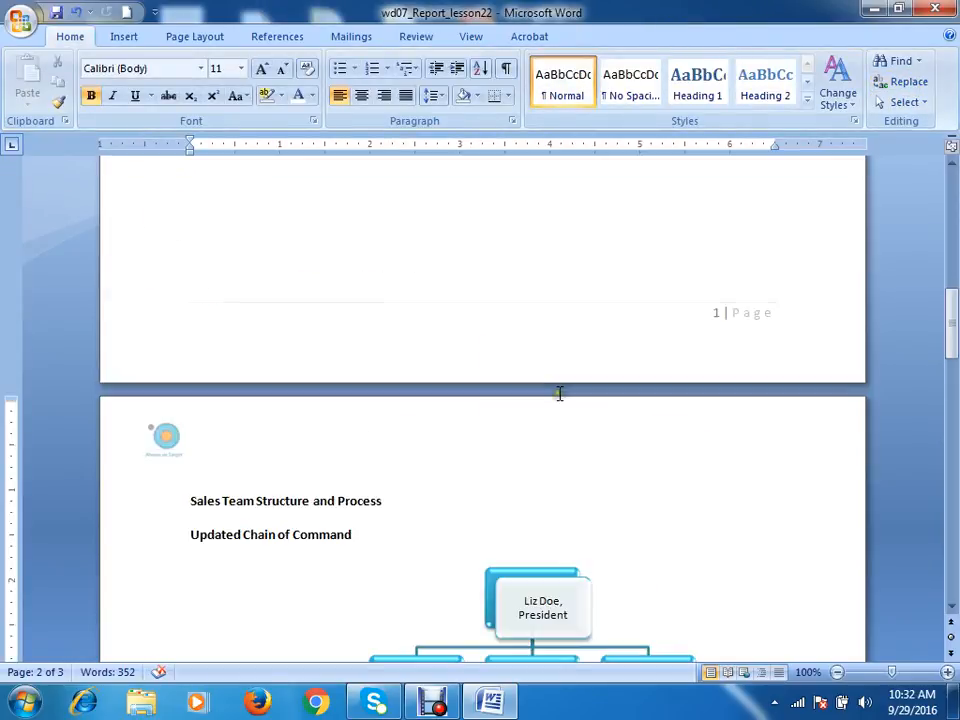
scroll(560, 393, "up", 9)
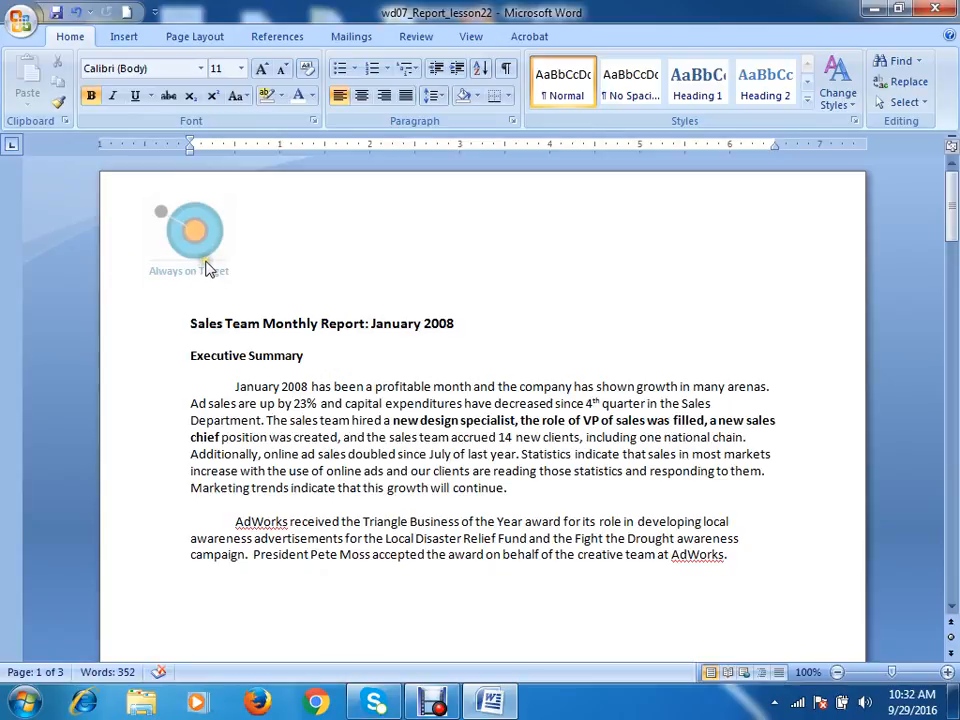
scroll(205, 268, "down", 15)
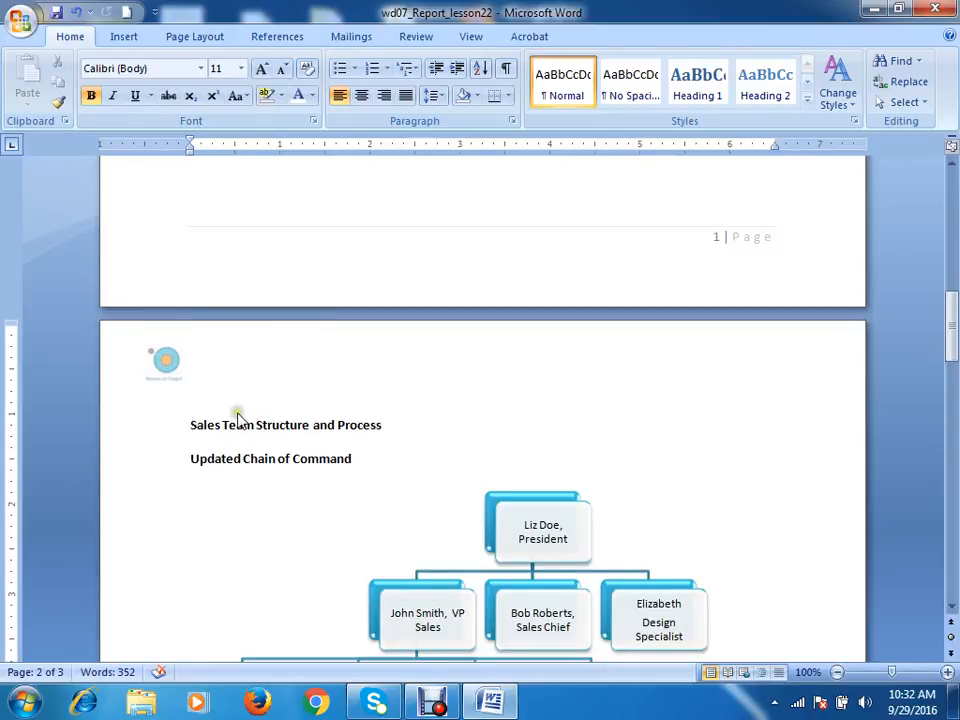
scroll(238, 415, "down", 5)
scroll(240, 415, "down", 20)
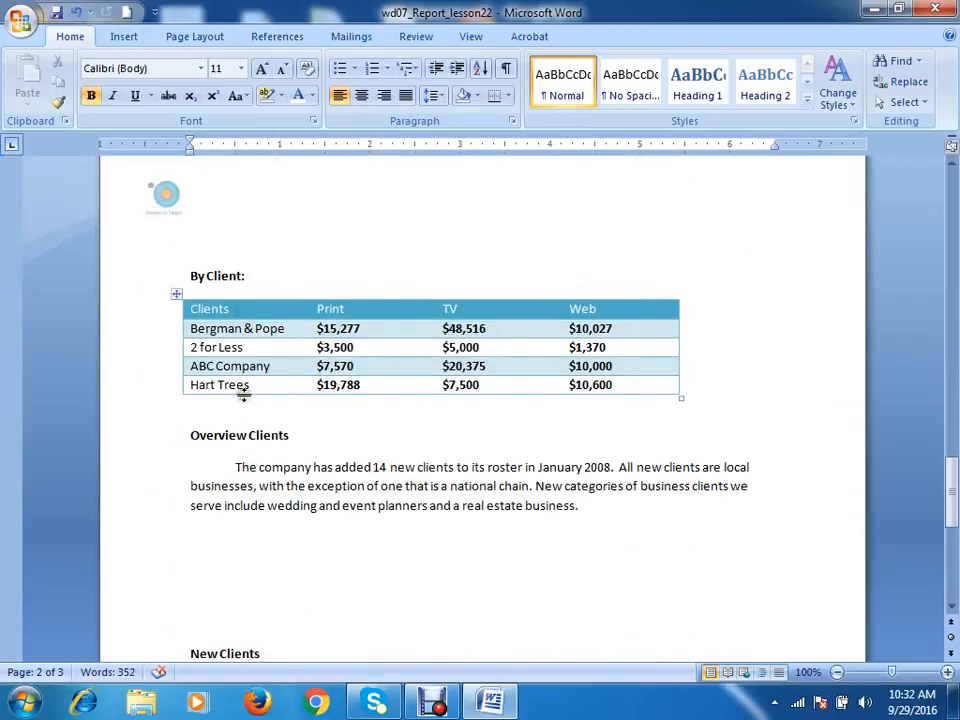
scroll(252, 388, "up", 20)
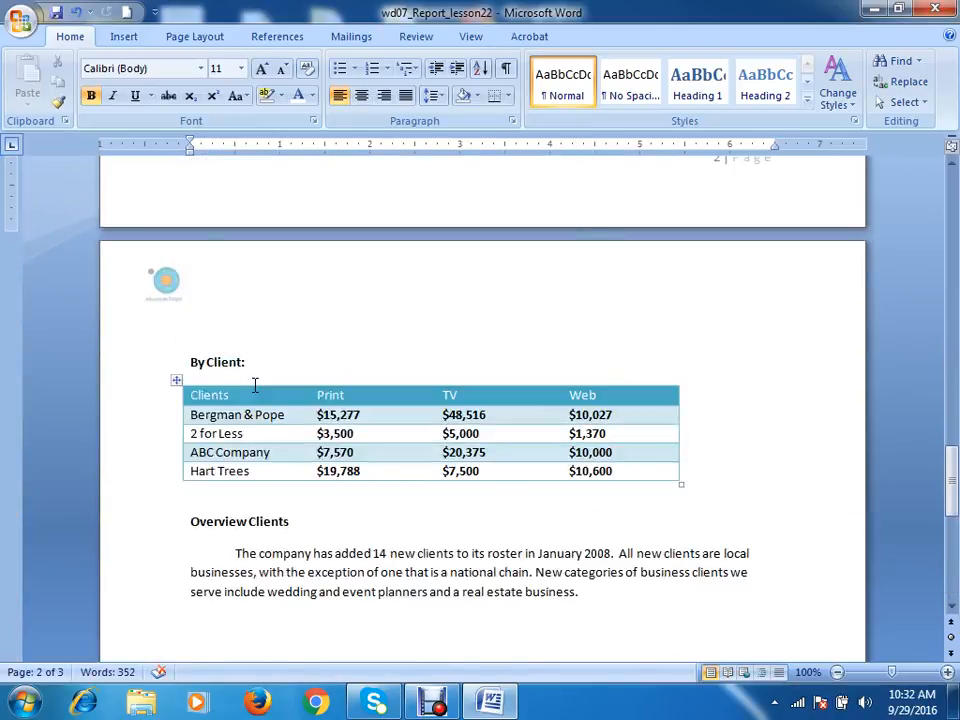
scroll(246, 384, "up", 15)
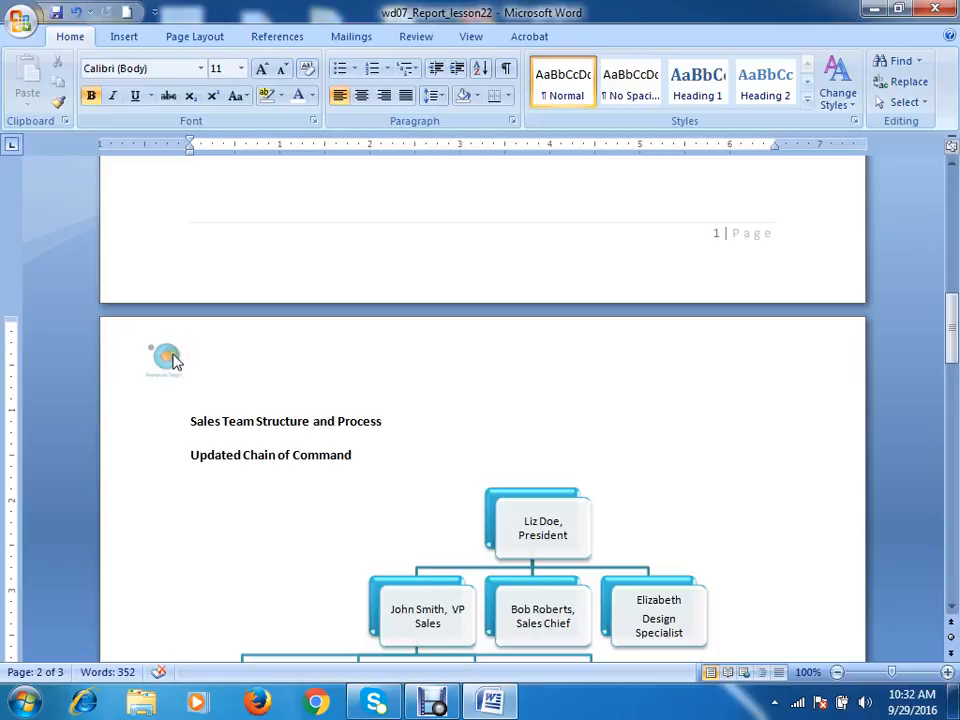
Reopen the Section 2 header and link it to the previous section, agreeing to delete its own header content
left_click(192, 382)
double_click(175, 365)
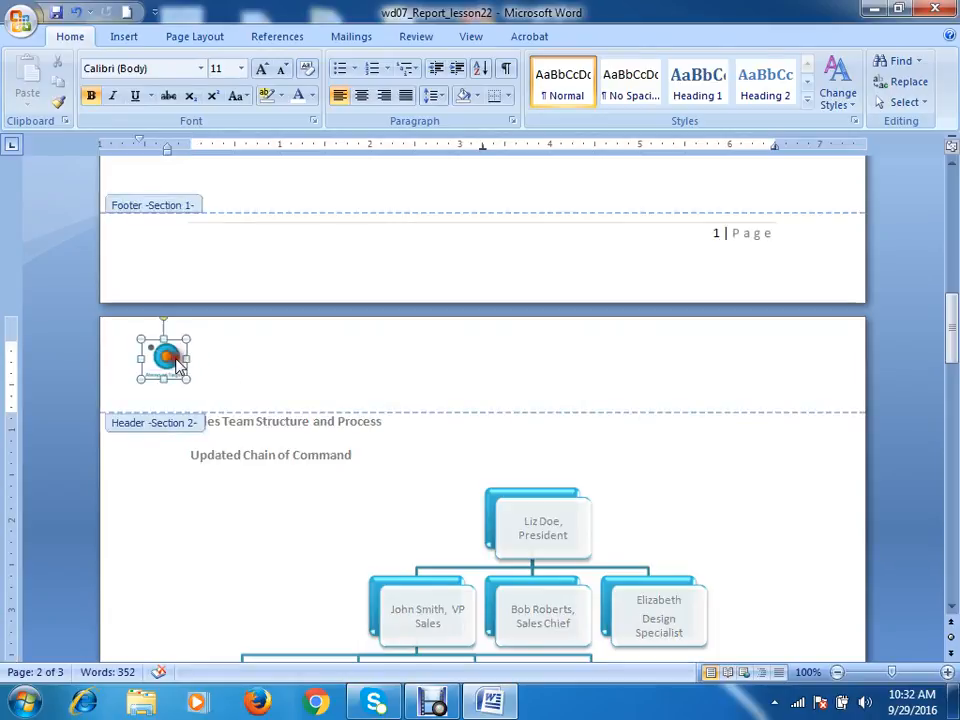
left_click(257, 349)
left_click(624, 36)
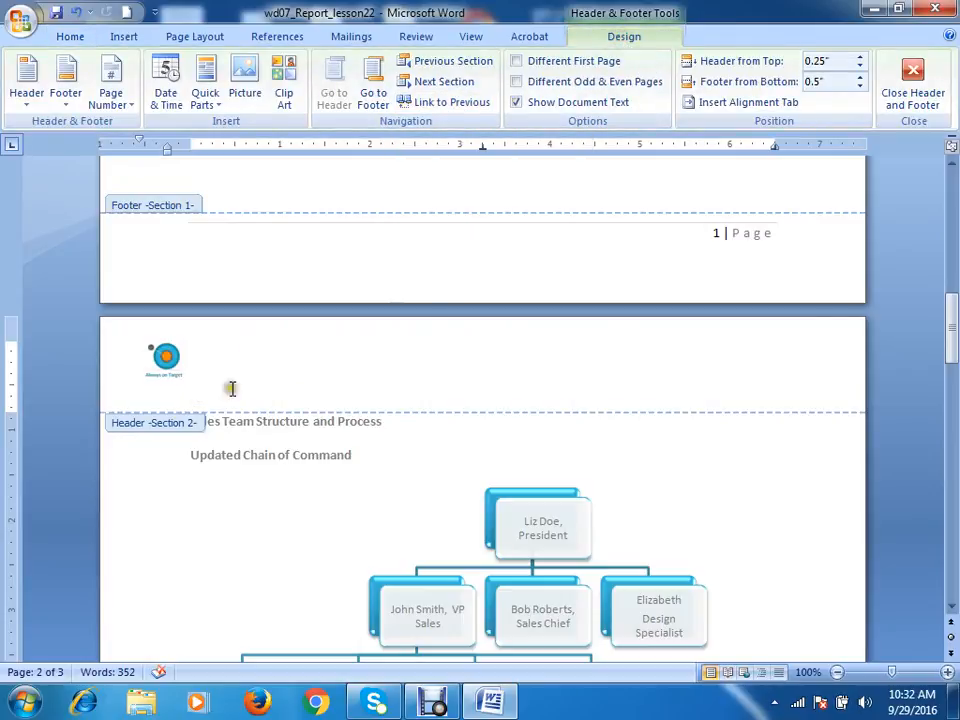
left_click(441, 104)
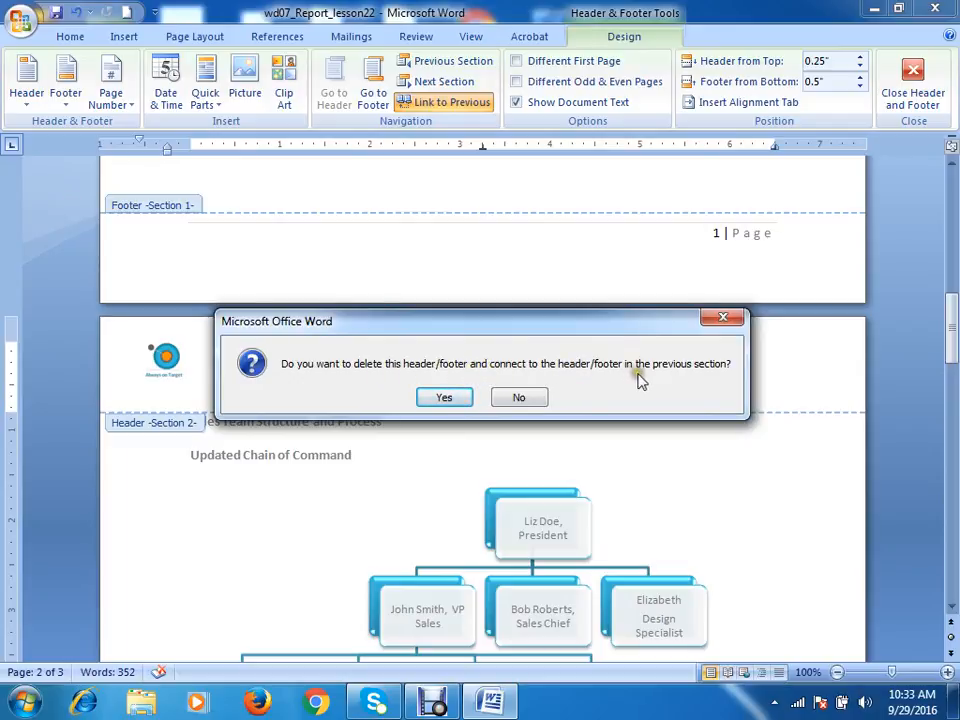
left_click(447, 398)
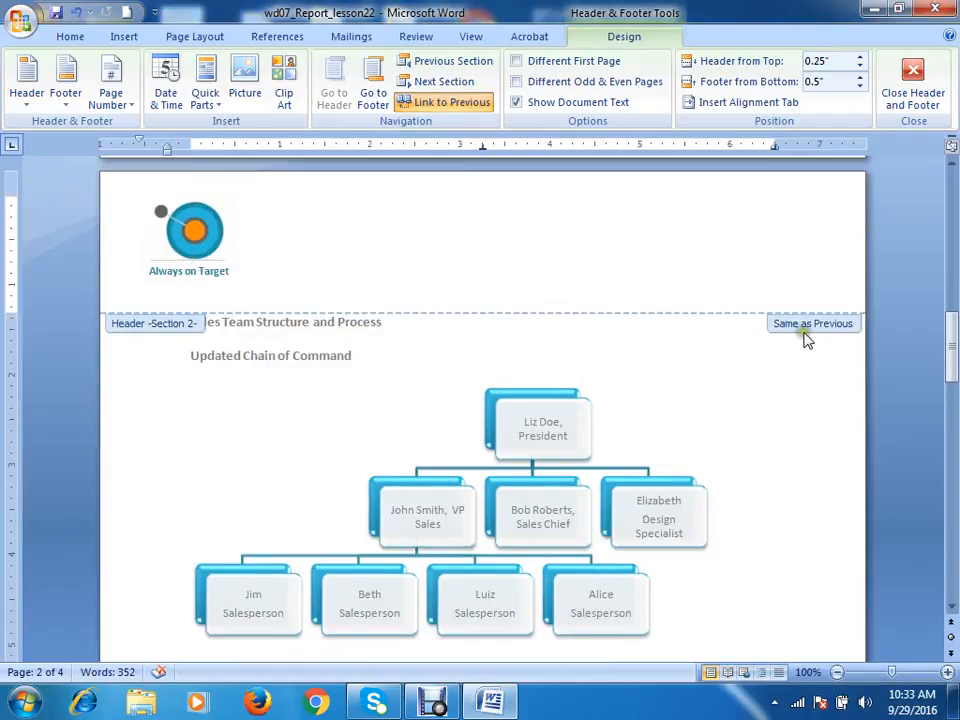
Check the logo and Same as Previous label in the relinked Section 2 header against the first page's header
scroll(266, 285, "up", 8)
scroll(266, 287, "up", 10)
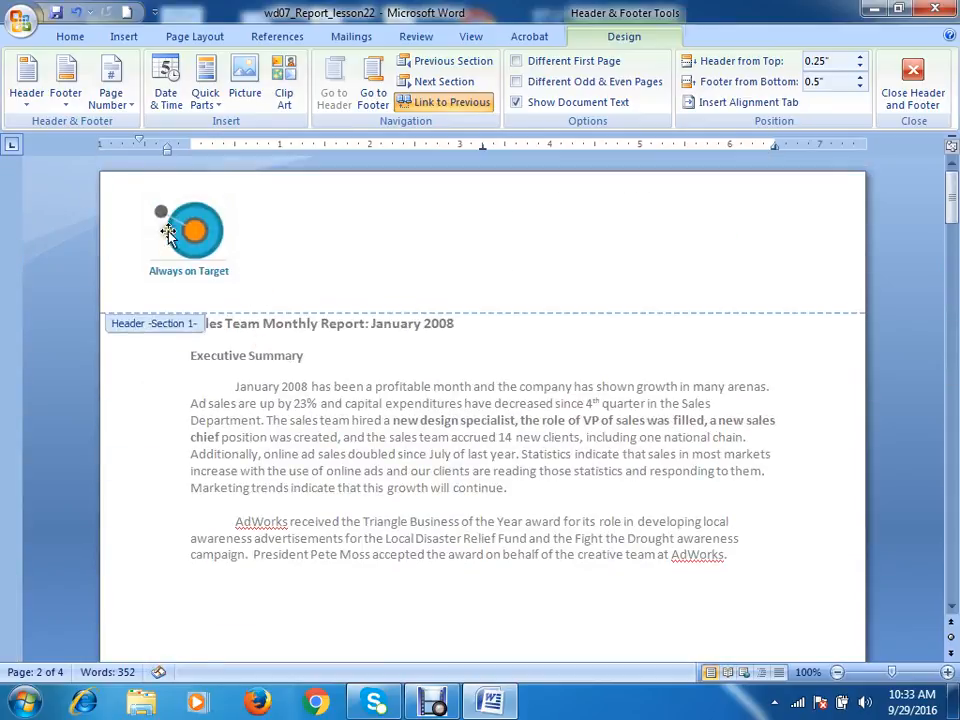
scroll(210, 250, "down", 15)
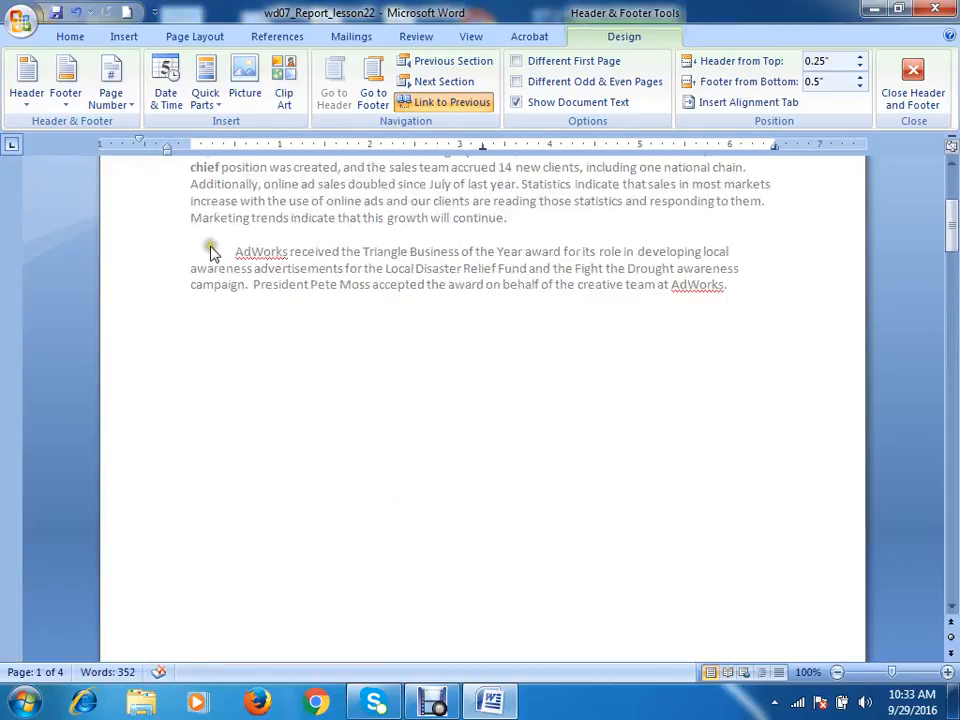
scroll(217, 270, "down", 3)
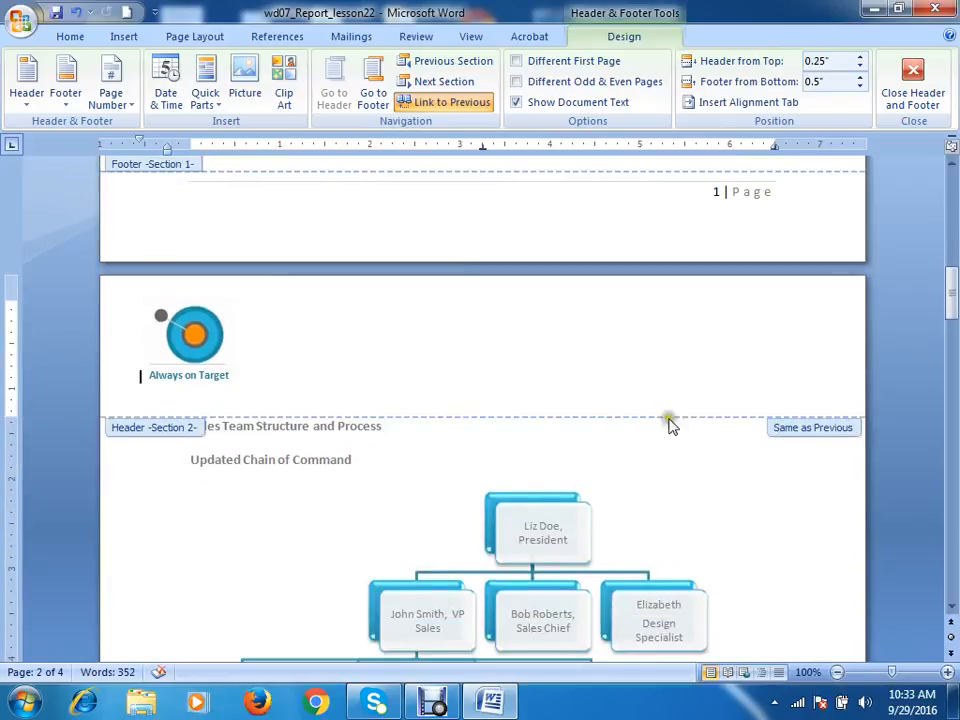
scroll(726, 433, "down", 2)
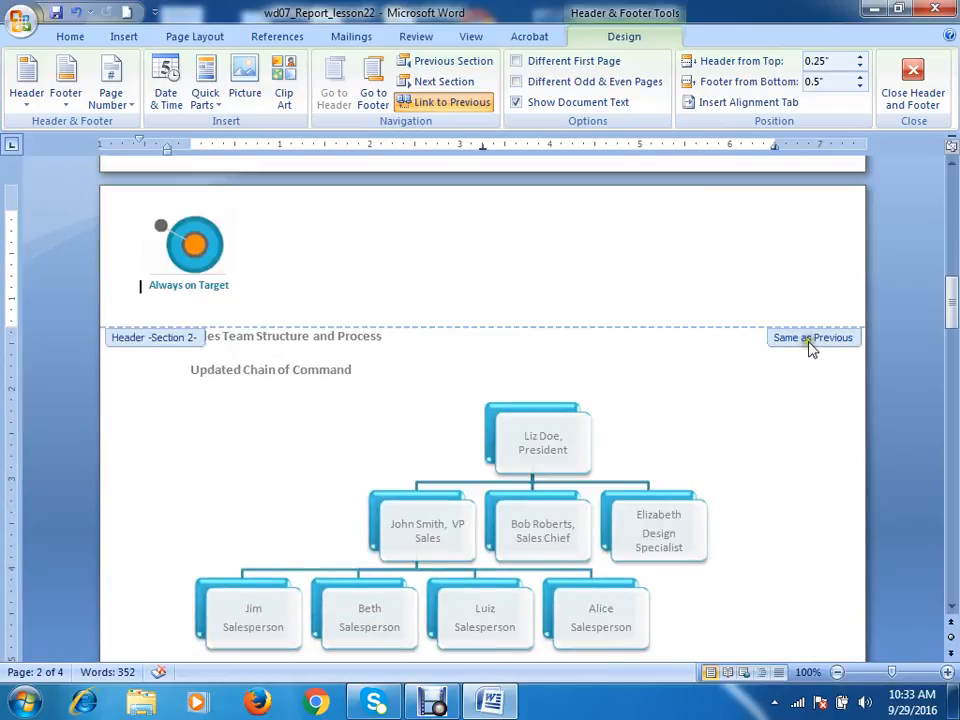
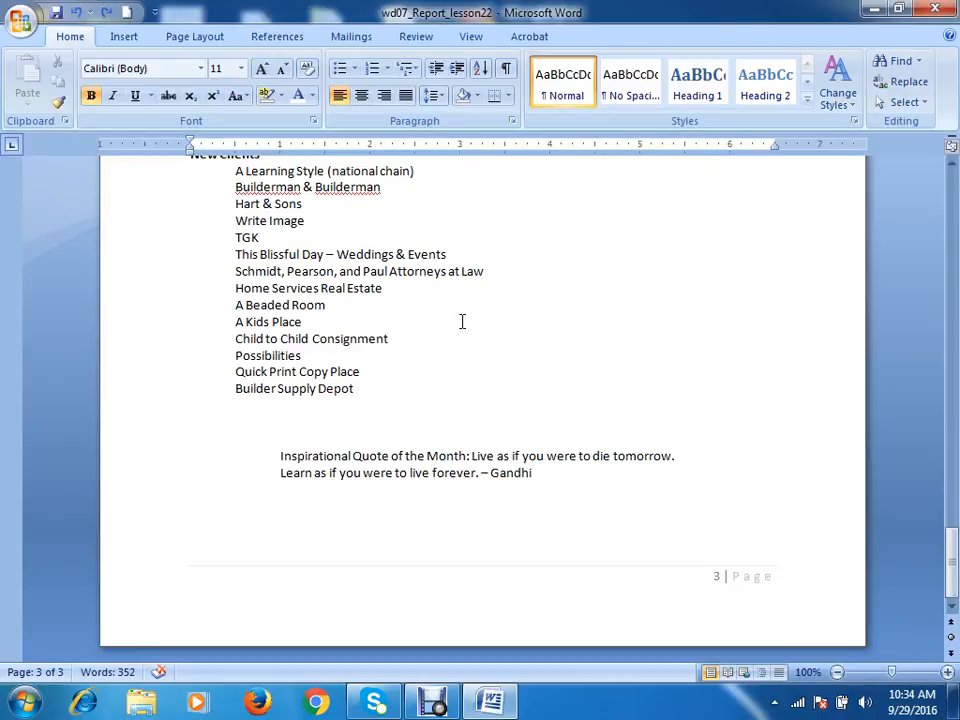
Review the headers and footers from the last page back to the first, and return to the first two pages' break
scroll(462, 321, "up", 20)
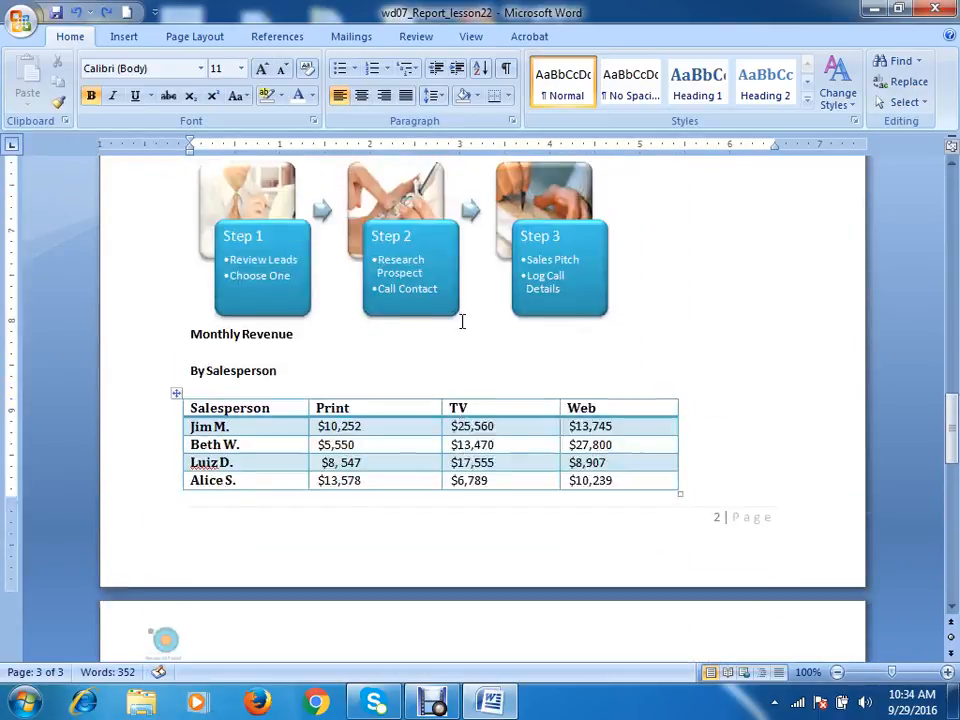
scroll(462, 321, "up", 15)
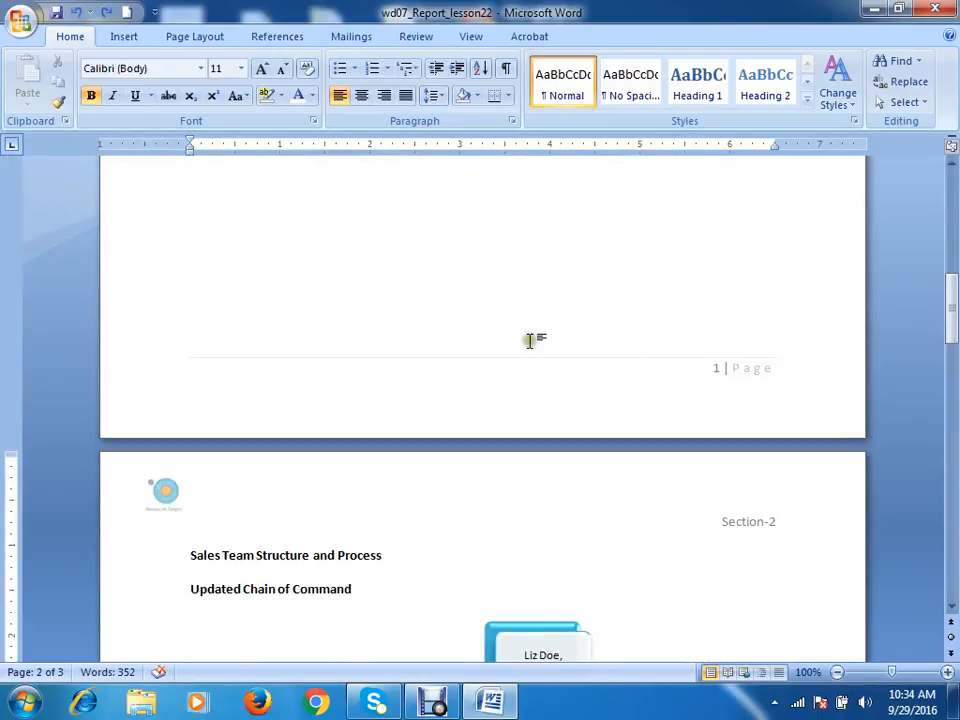
scroll(570, 350, "up", 12)
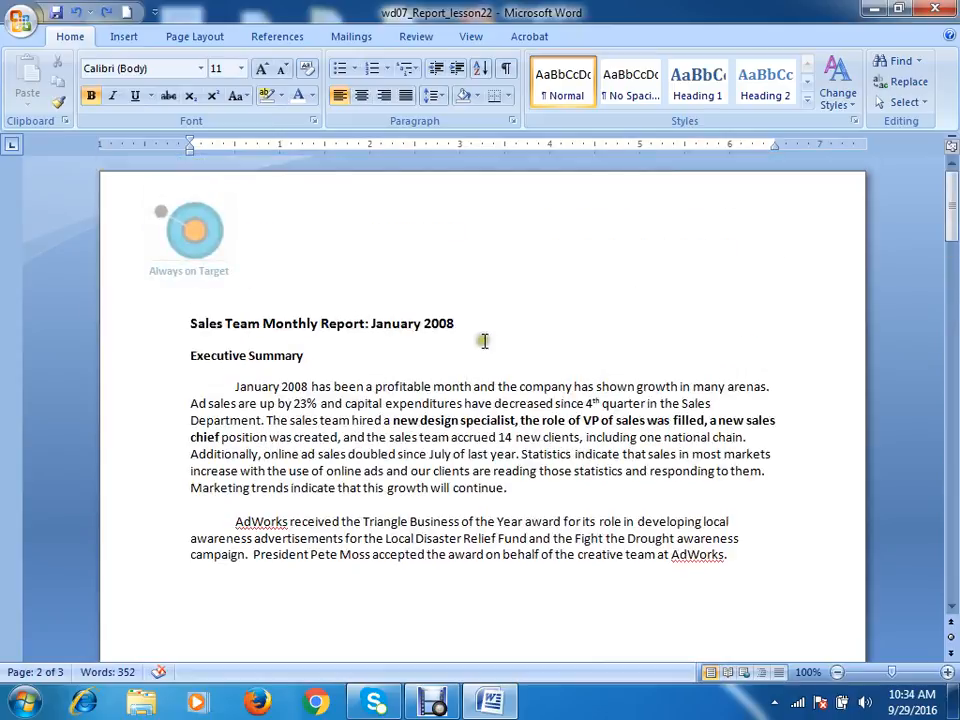
scroll(483, 341, "down", 15)
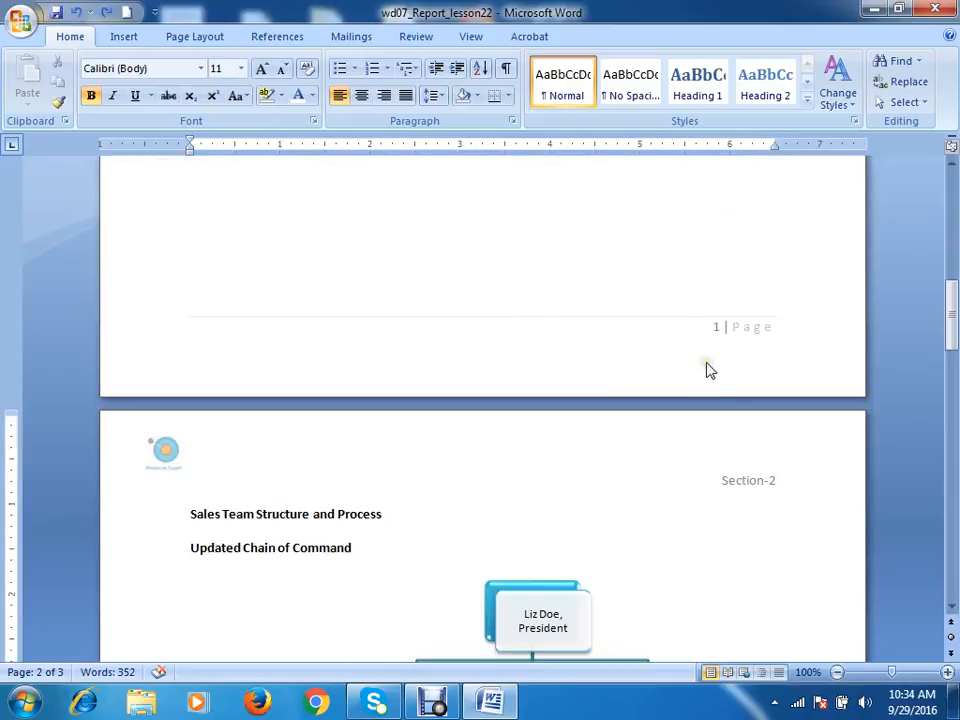
Open the Section 1 footer and compare its page number with the linked footer of Section 2
double_click(634, 356)
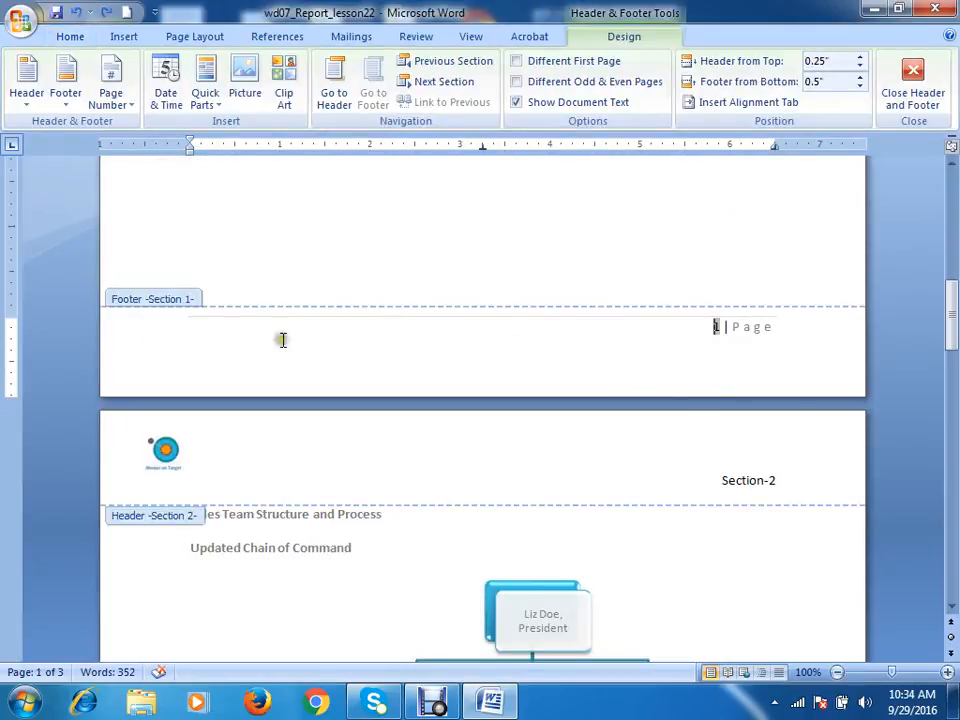
scroll(199, 320, "down", 15)
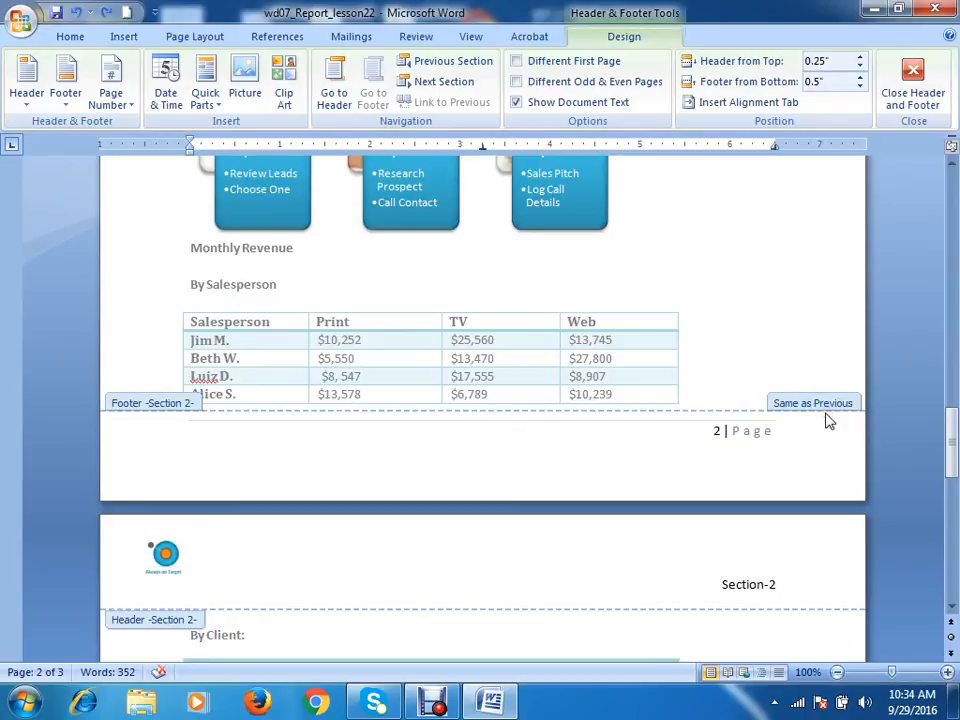
scroll(516, 390, "up", 15)
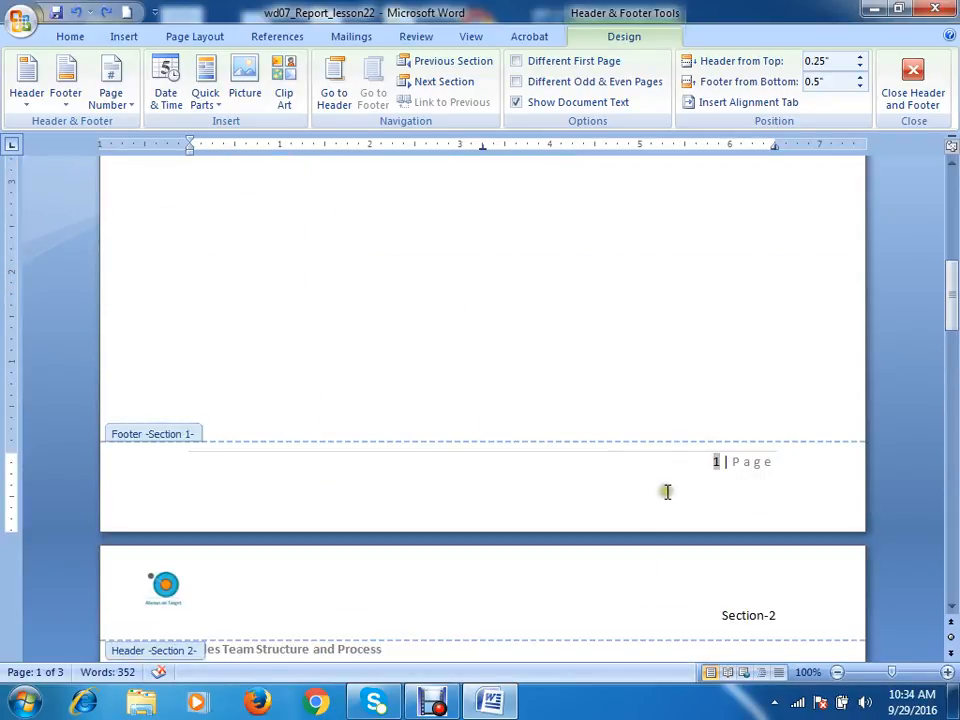
Replace the page number in the Section 1 footer with i, and check the linked Section 2 footer for the same change
double_click(717, 462)
scroll(690, 364, "down", 20)
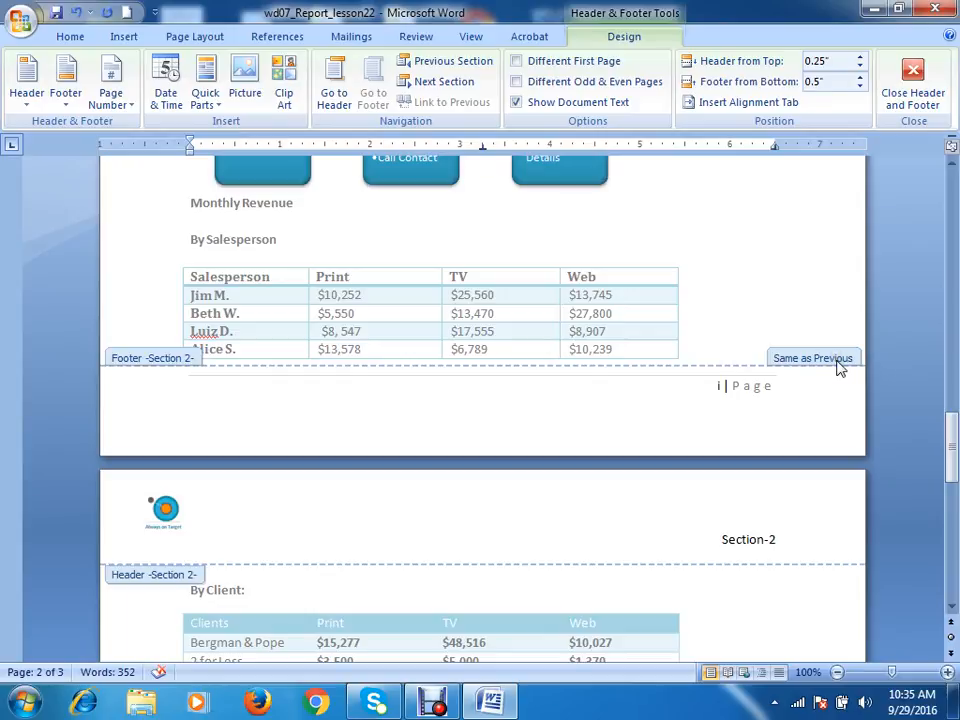
scroll(699, 345, "up", 5)
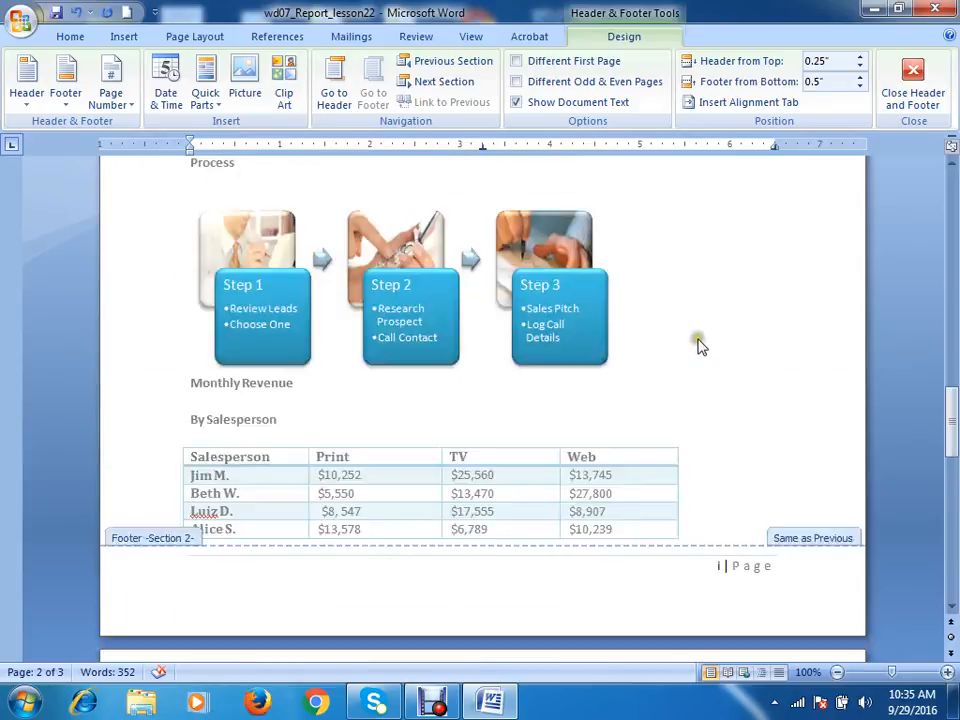
scroll(699, 346, "up", 10)
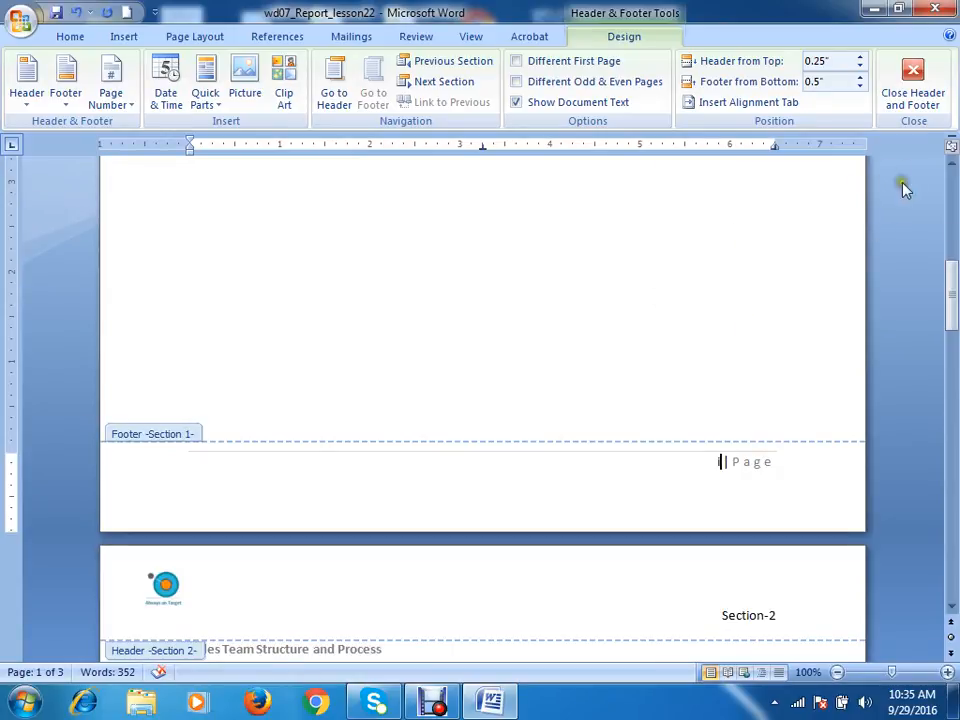
left_click(915, 79)
scroll(800, 370, "down", 15)
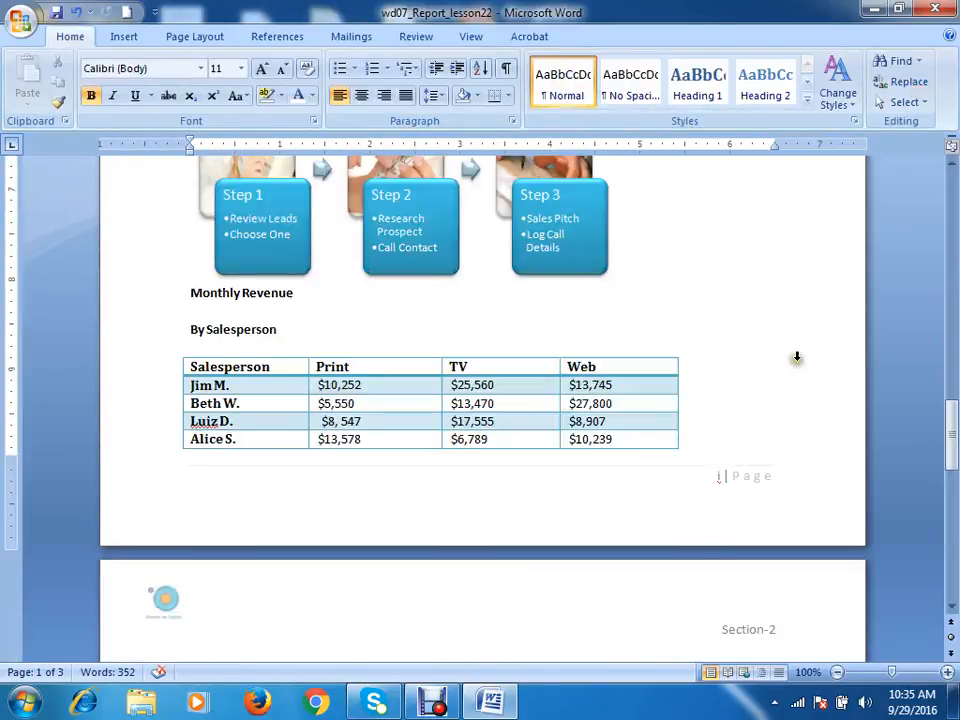
scroll(697, 357, "up", 5)
scroll(695, 352, "up", 10)
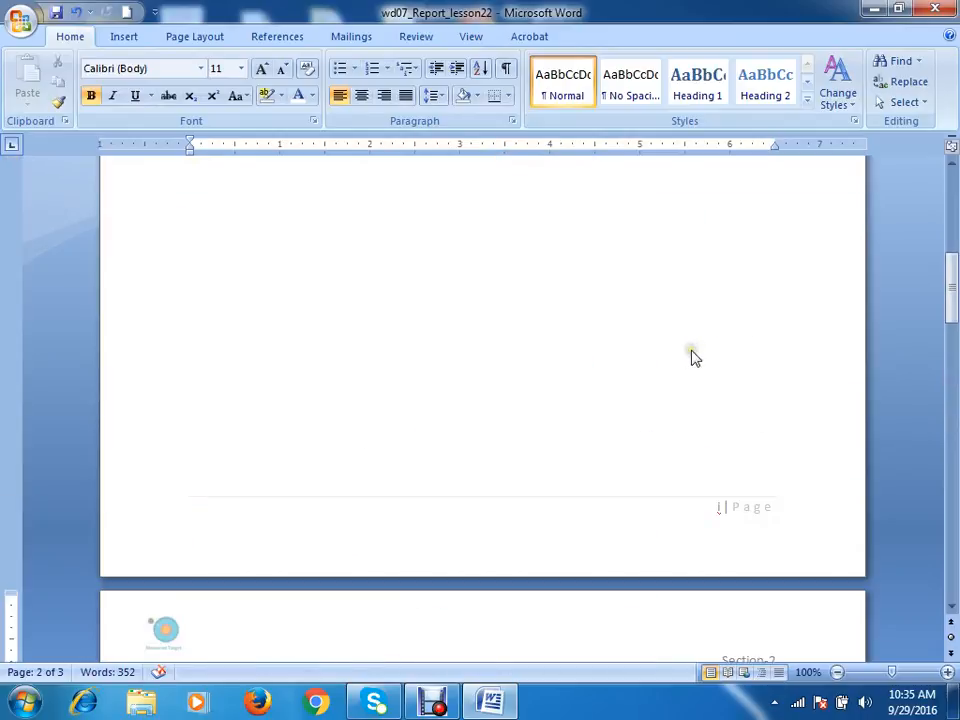
Reopen the Section 1 footer and set its page number format to i, ii, iii, continuing from the previous section
double_click(735, 509)
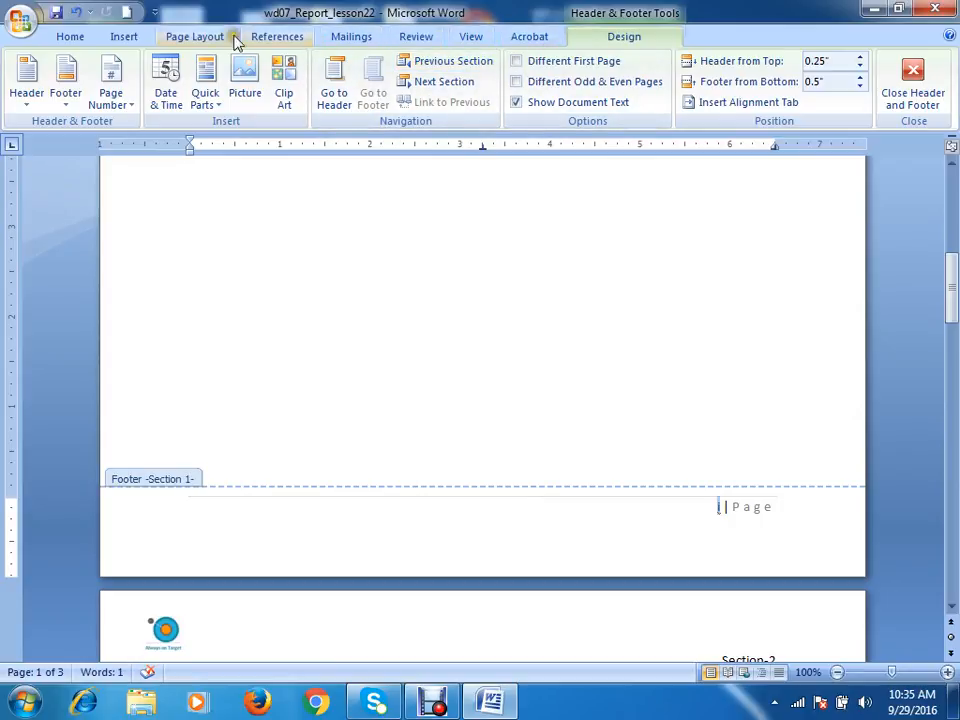
left_click(124, 37)
left_click(625, 37)
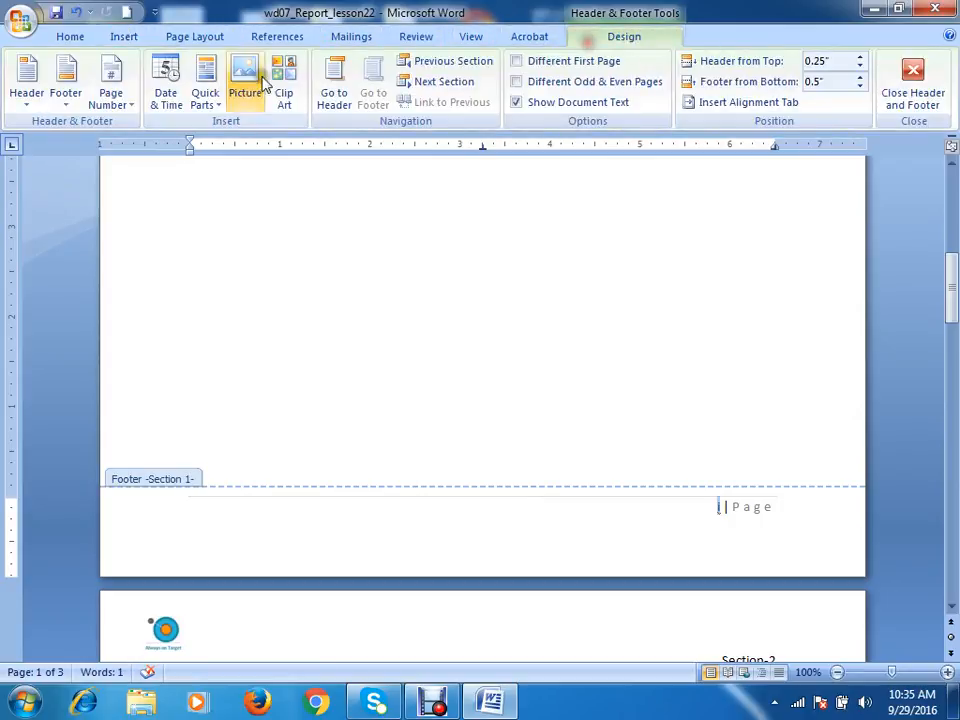
left_click(109, 92)
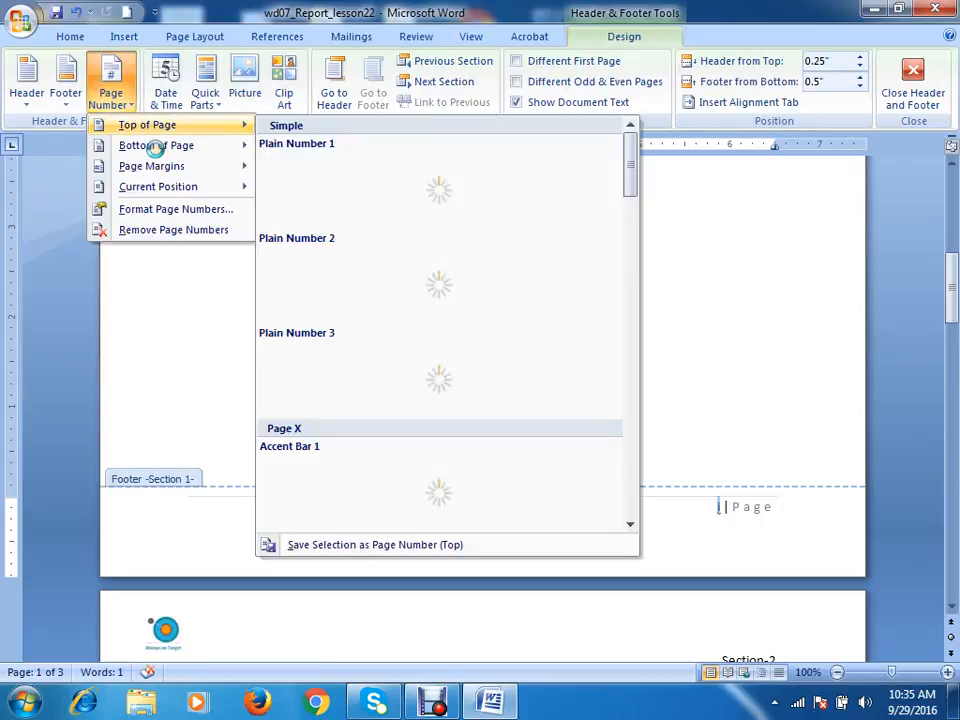
mouse_move(211, 148)
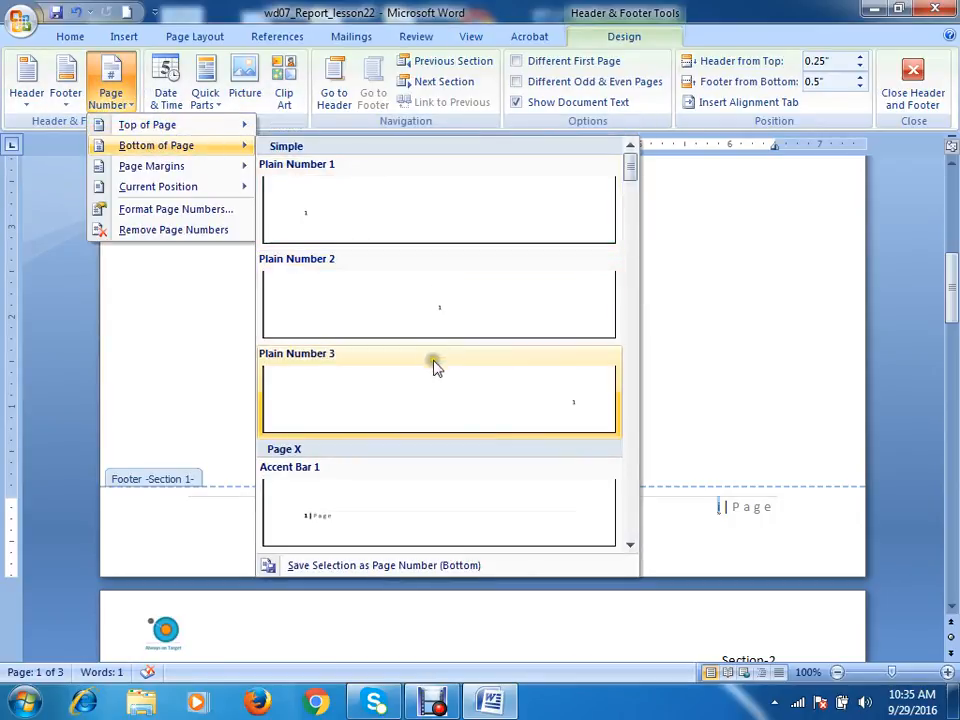
scroll(500, 480, "down", 3)
scroll(508, 472, "down", 3)
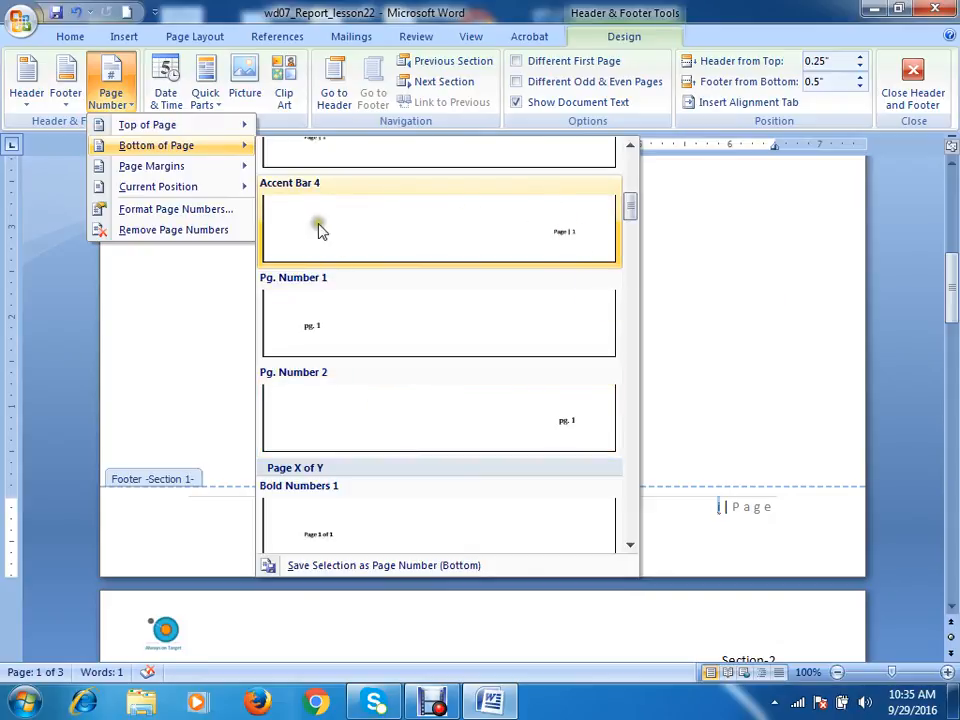
left_click(180, 209)
left_click(583, 241)
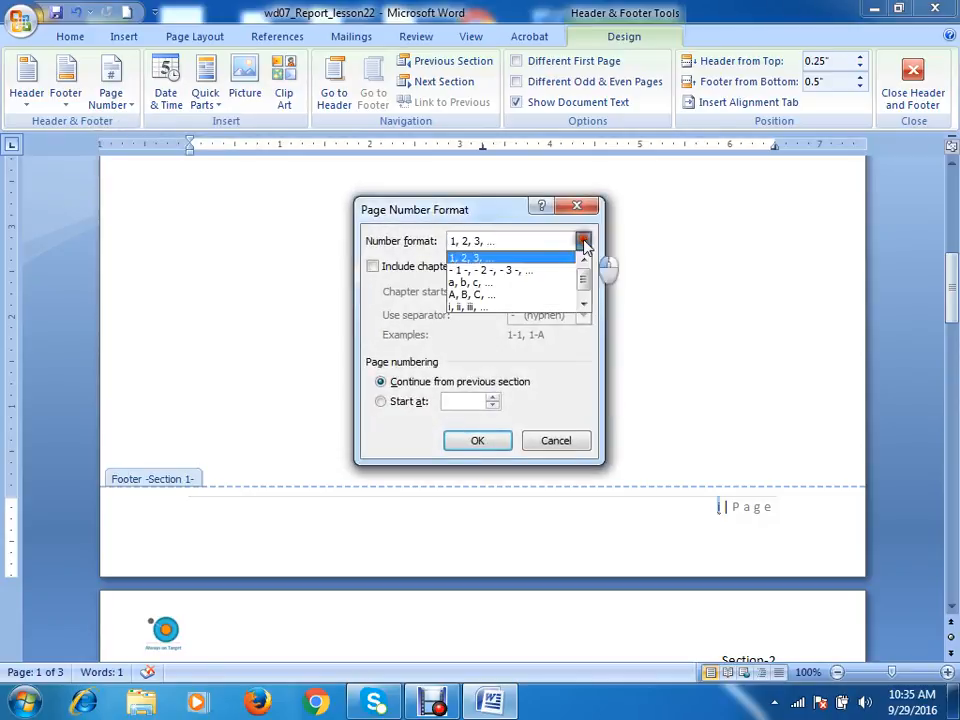
left_click(494, 307)
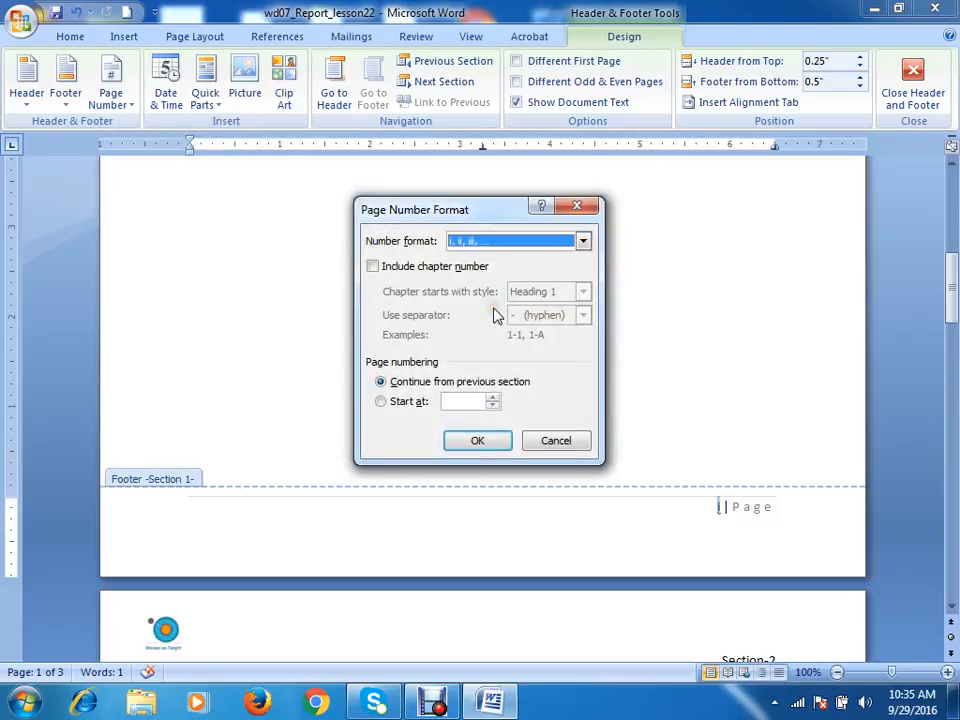
left_click(478, 441)
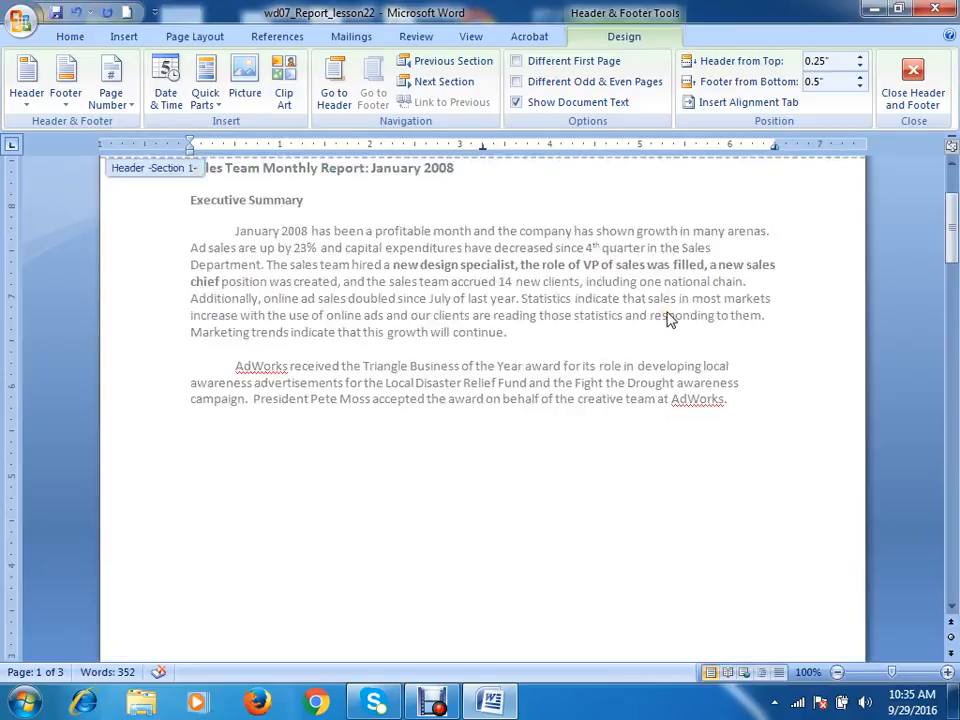
Compare the footers of both sections, and unlink the Section 2 footer from the previous section
scroll(674, 303, "down", 2)
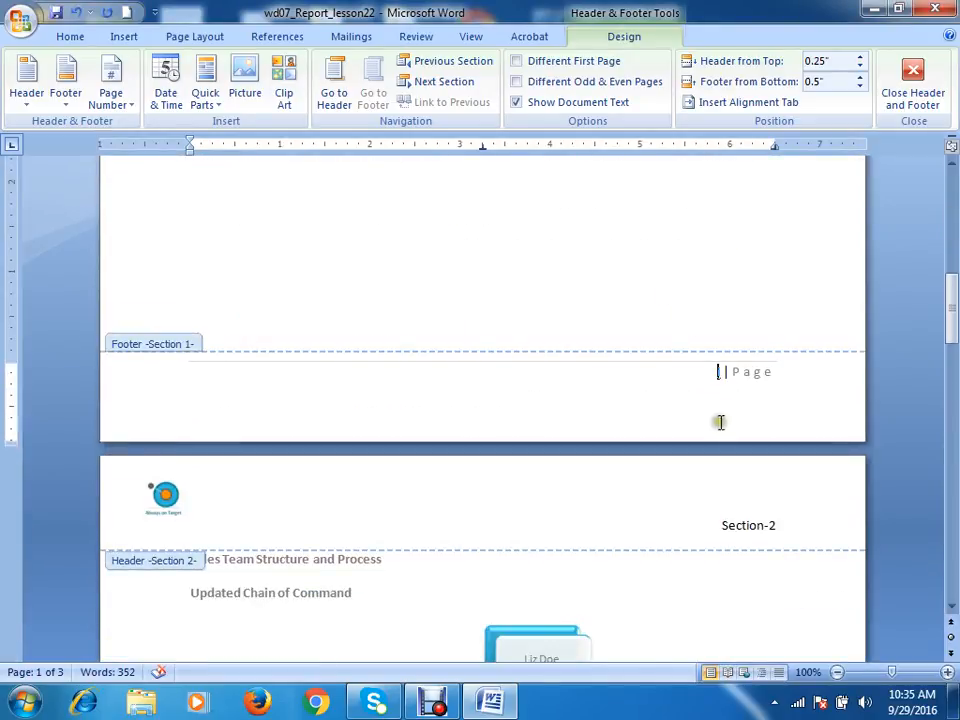
scroll(750, 401, "down", 15)
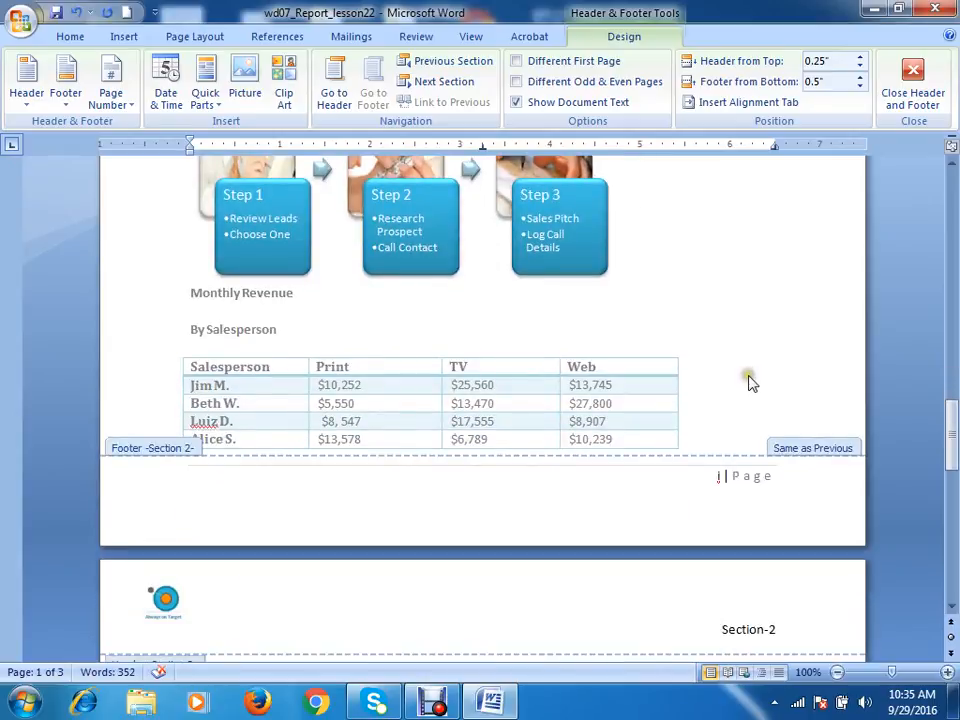
scroll(750, 380, "up", 20)
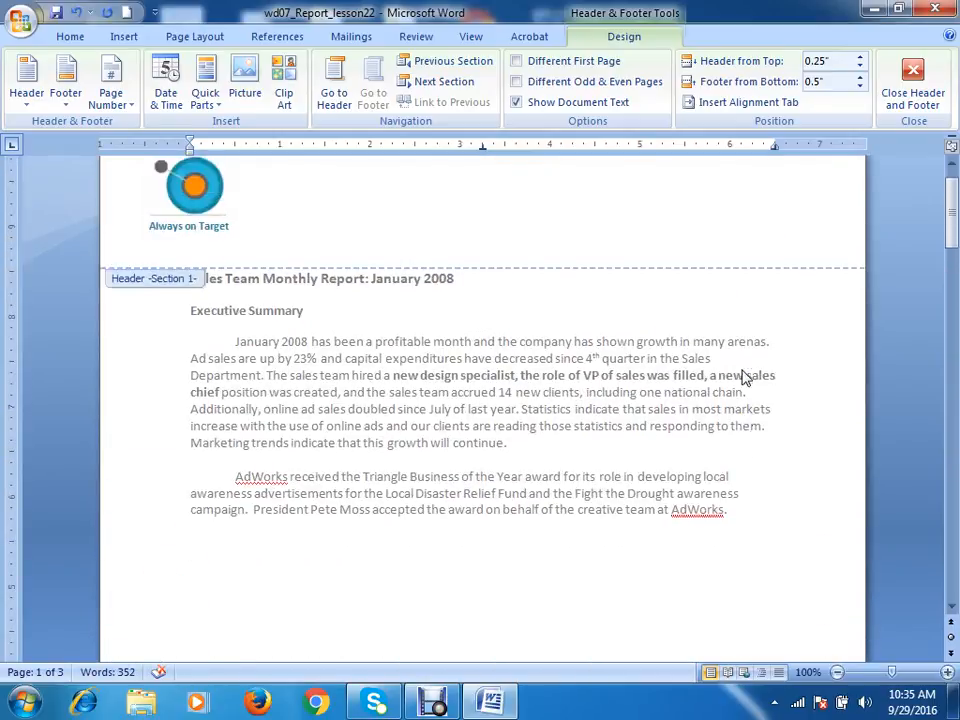
scroll(742, 370, "down", 15)
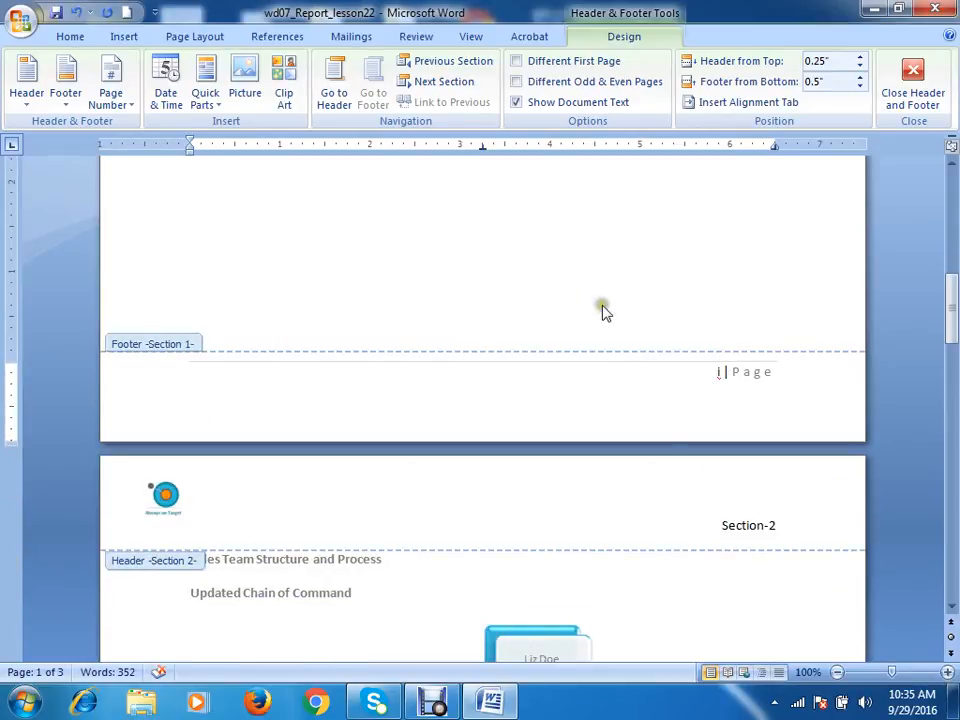
scroll(750, 340, "down", 5)
scroll(745, 340, "down", 10)
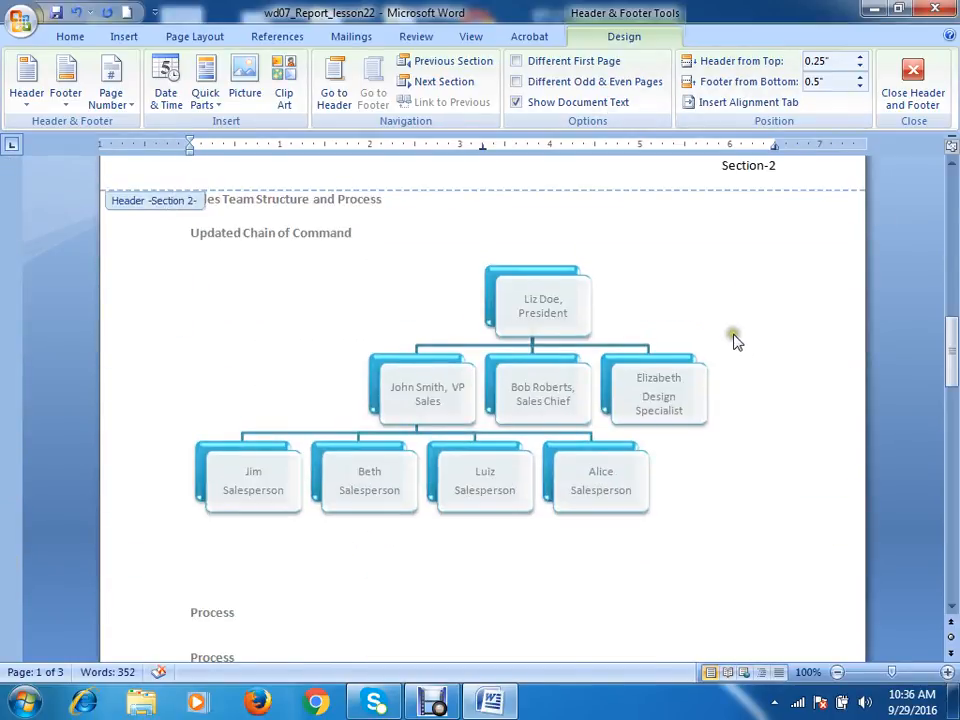
left_click(770, 550)
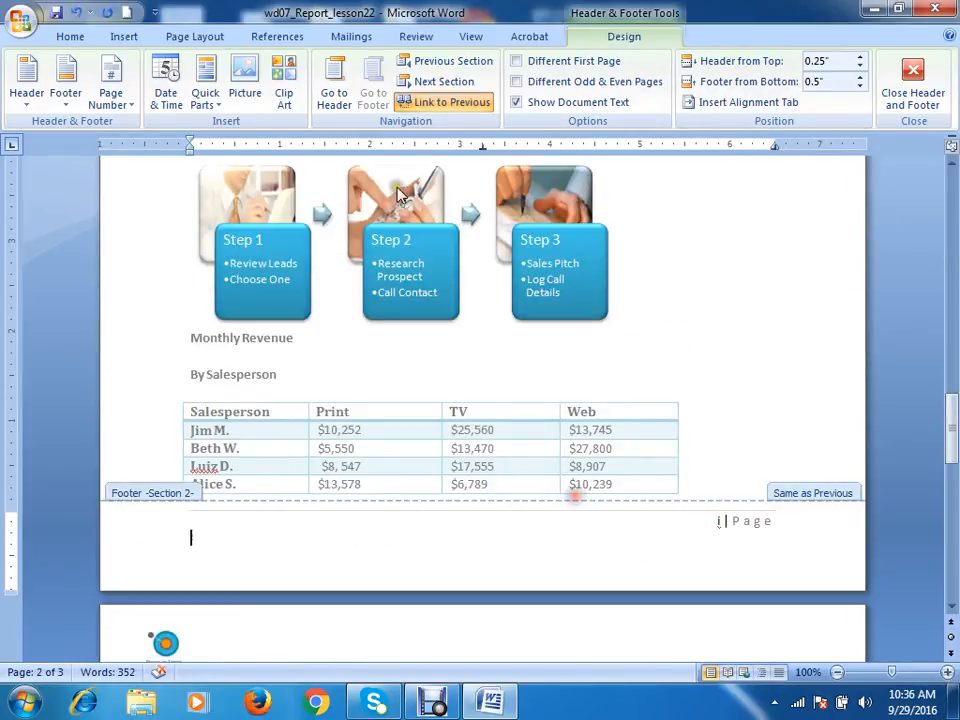
left_click(422, 102)
Delete the page number text from the Section 2 footer and insert a Plain Number 2 page number at the bottom of the page
left_click(720, 576)
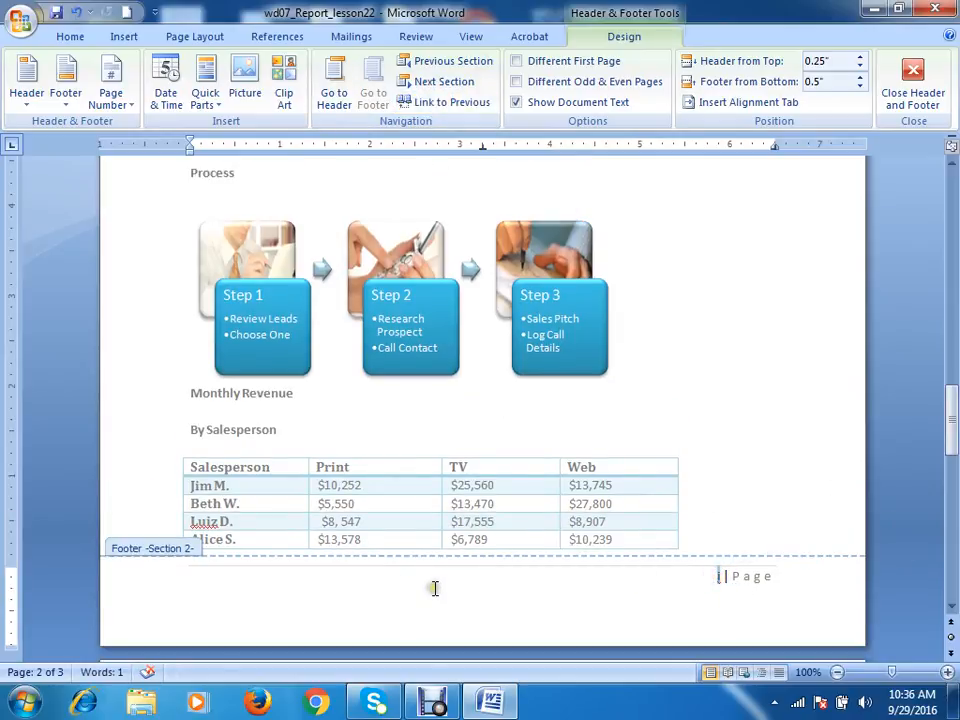
left_click_drag(755, 587, 718, 576)
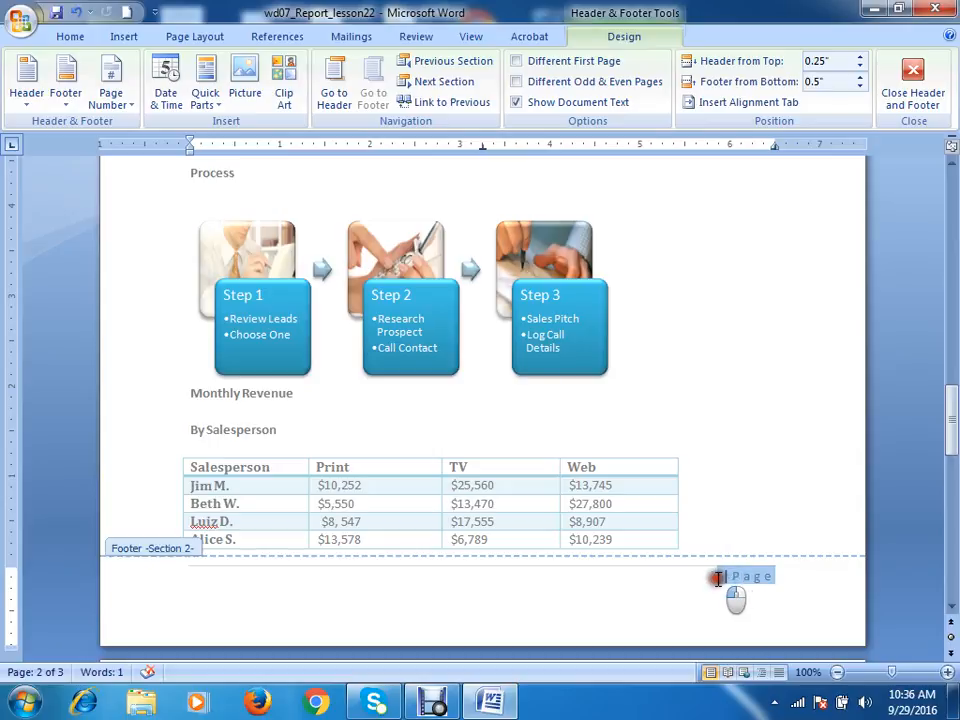
key("Delete")
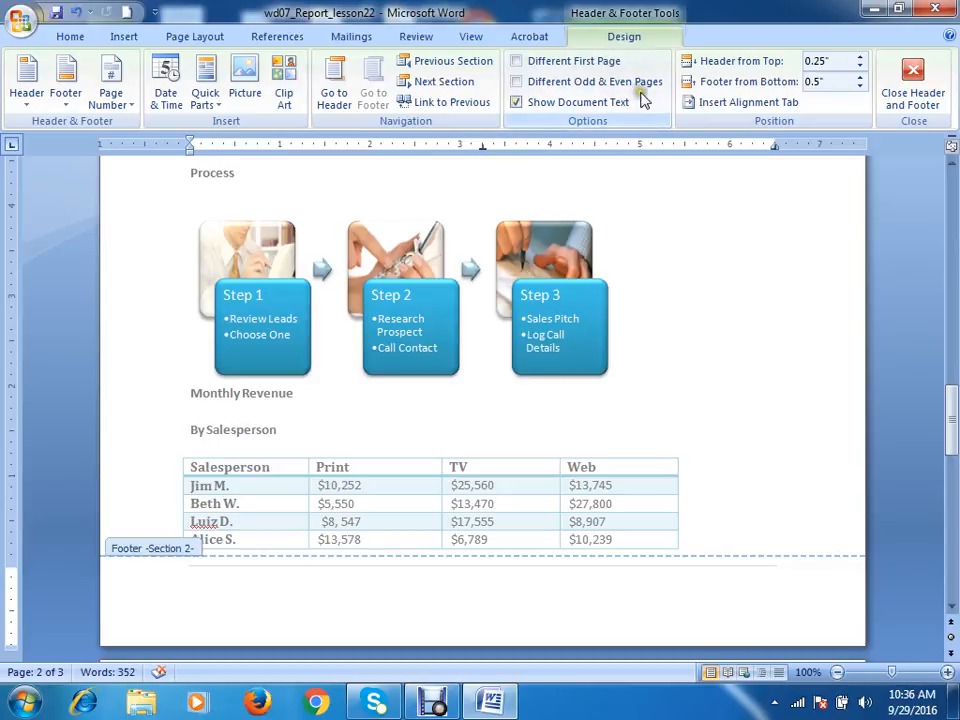
left_click(118, 102)
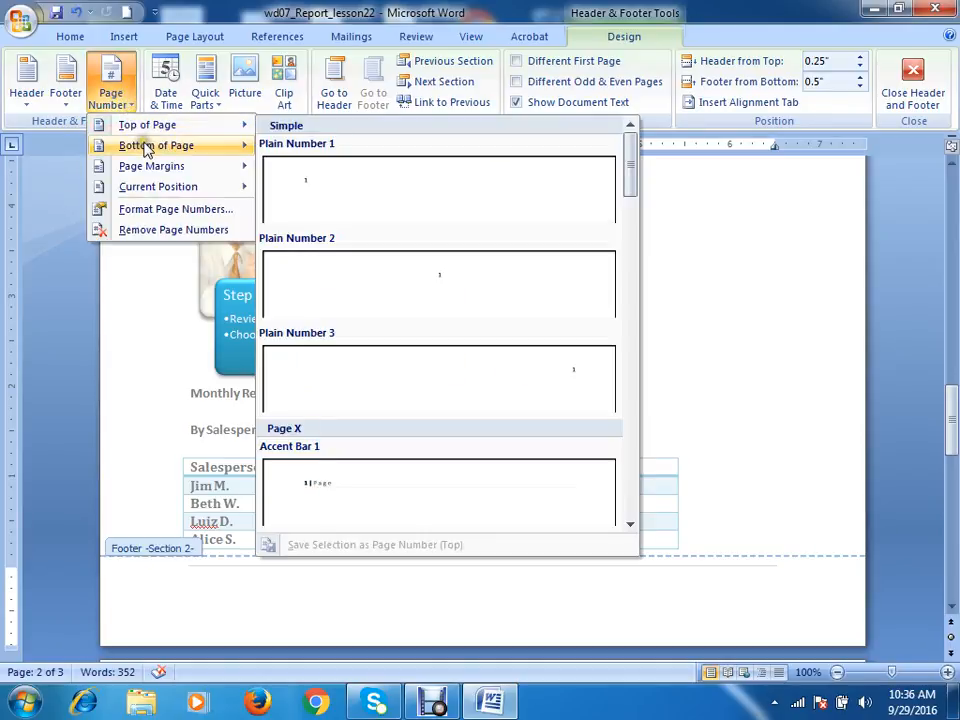
mouse_move(141, 145)
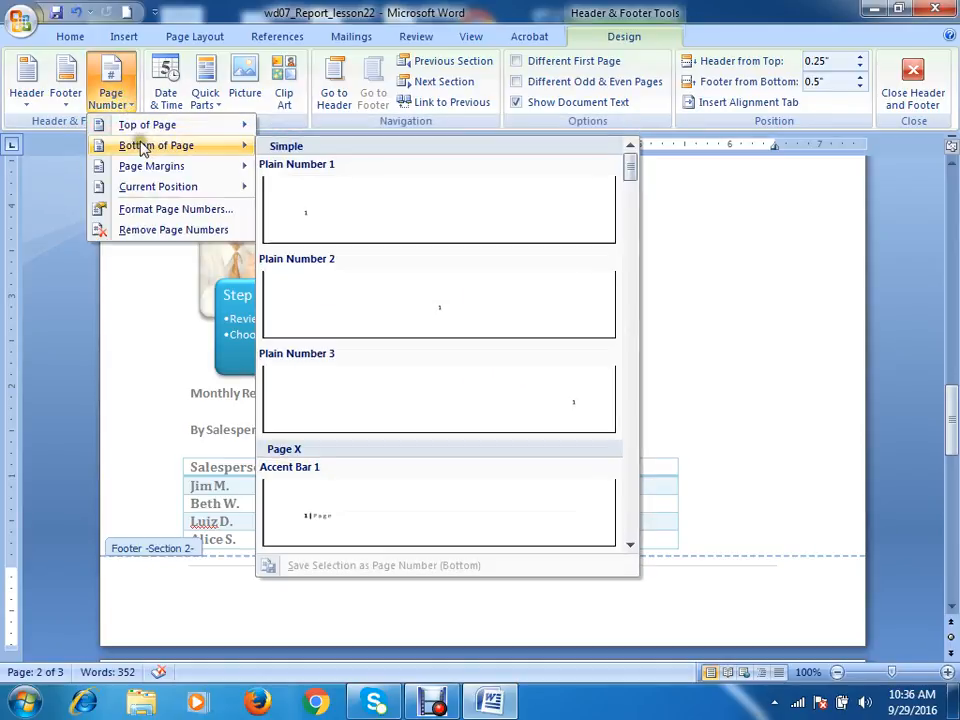
left_click(513, 312)
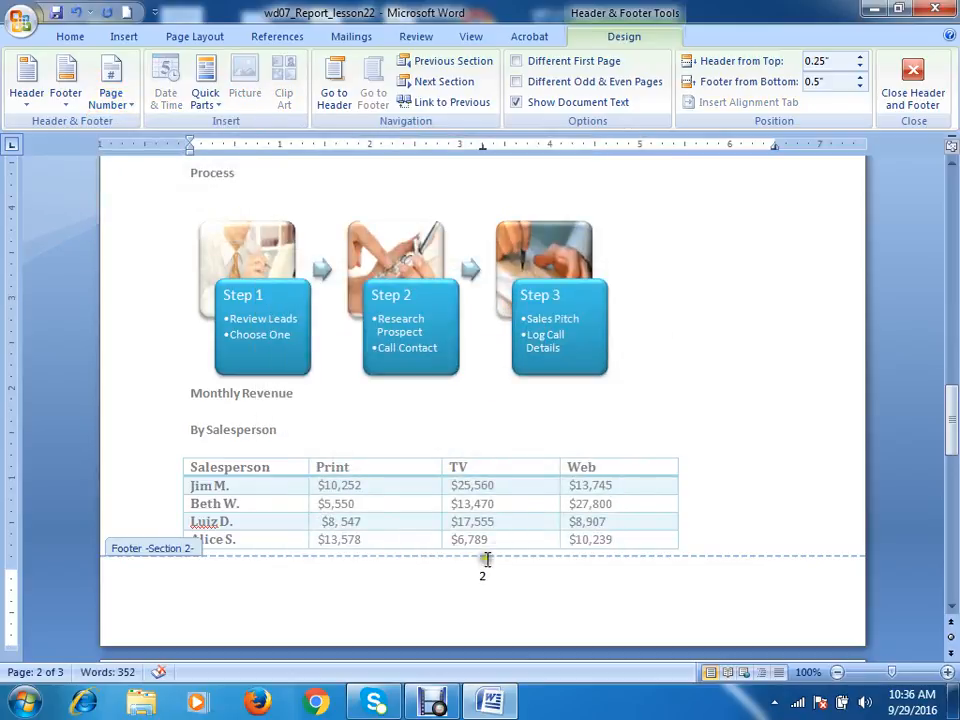
Compare the Section 2 page numbers with the Section 1 footer, both in footer editing and in the normal document view
scroll(552, 420, "down", 15)
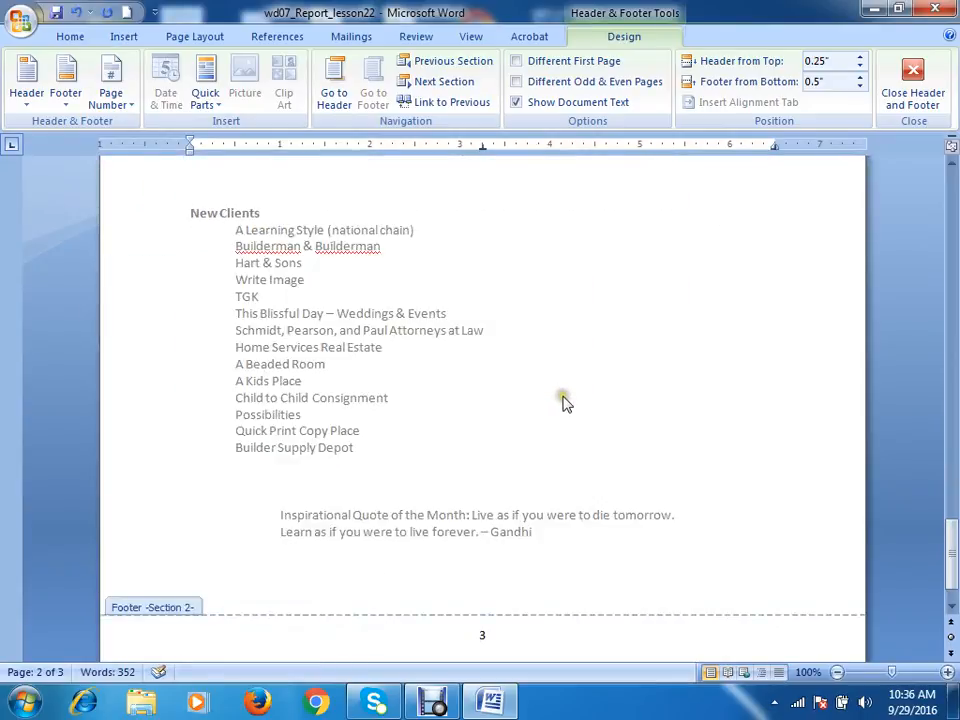
scroll(563, 400, "up", 8)
scroll(563, 400, "up", 5)
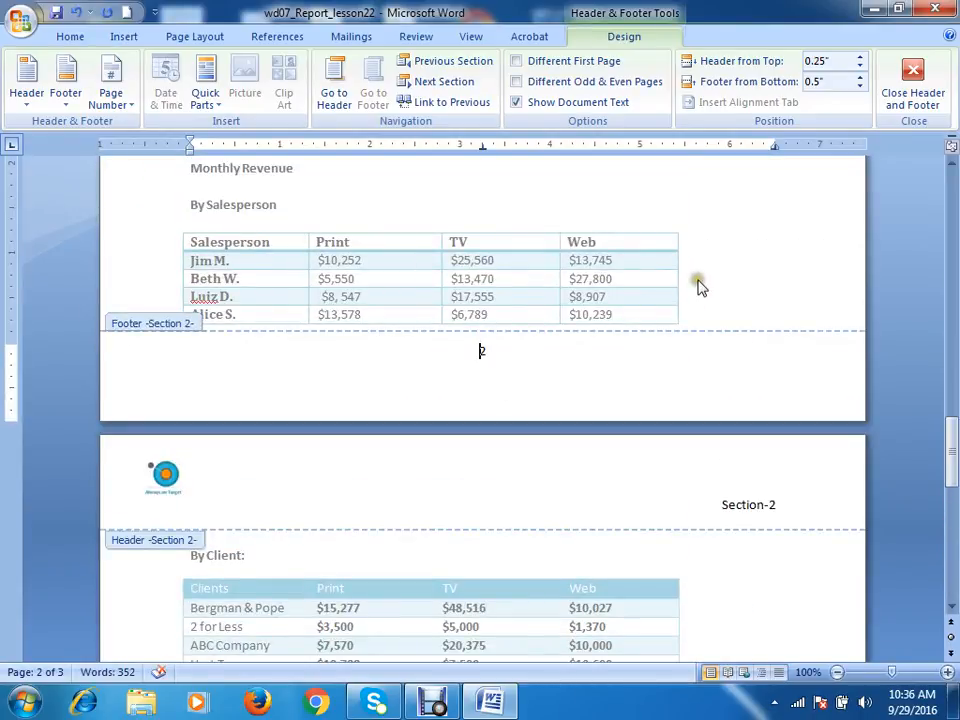
double_click(474, 388)
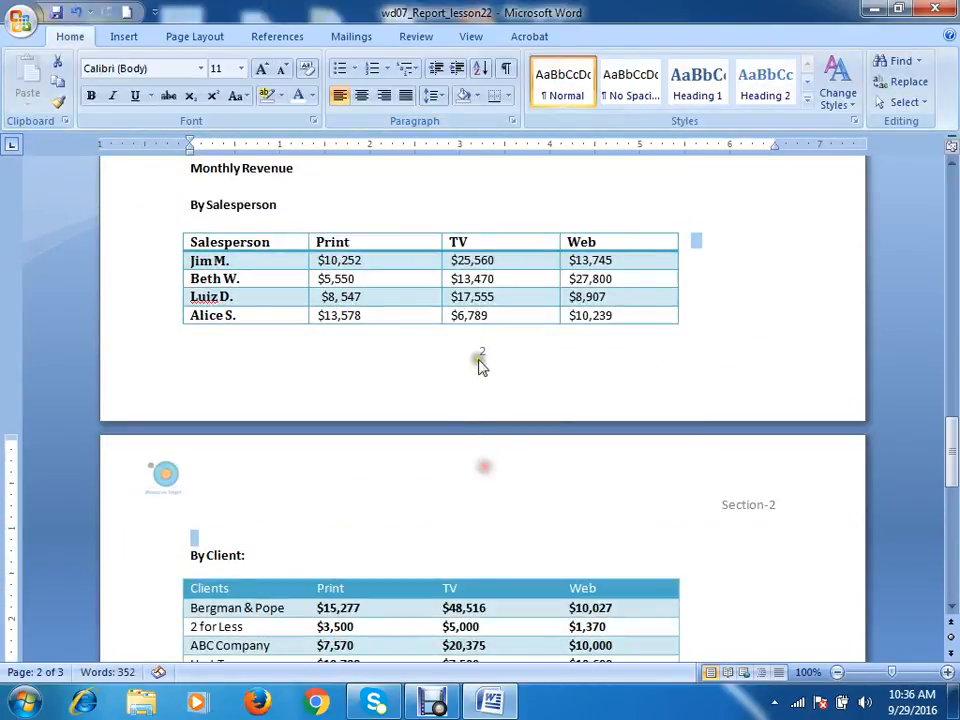
scroll(476, 397, "up", 5)
scroll(476, 397, "up", 16)
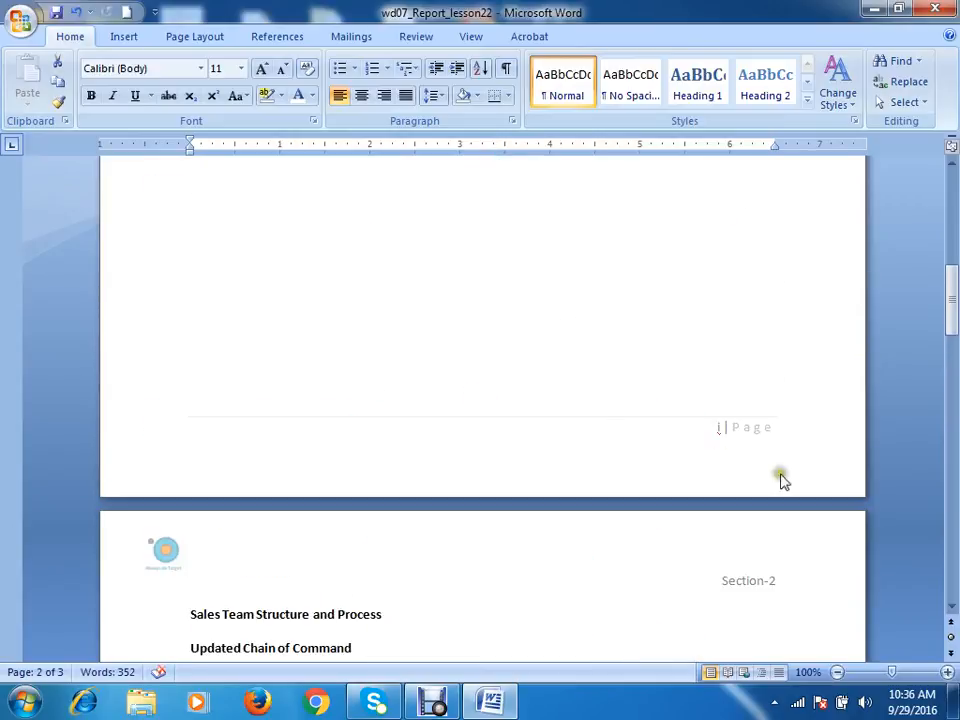
double_click(721, 428)
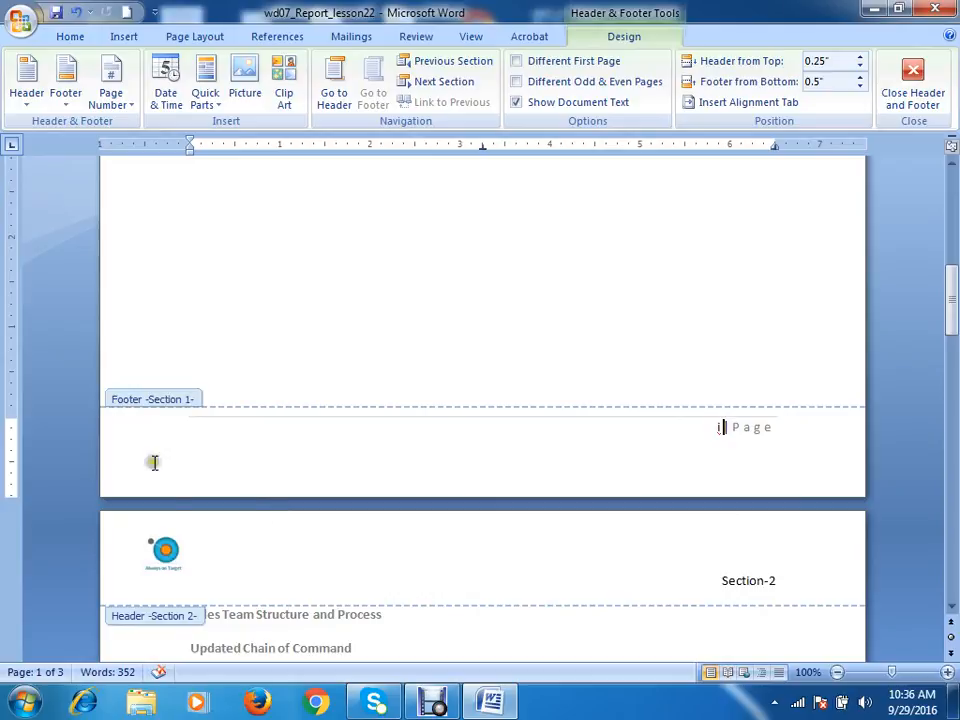
double_click(634, 296)
scroll(604, 390, "down", 12)
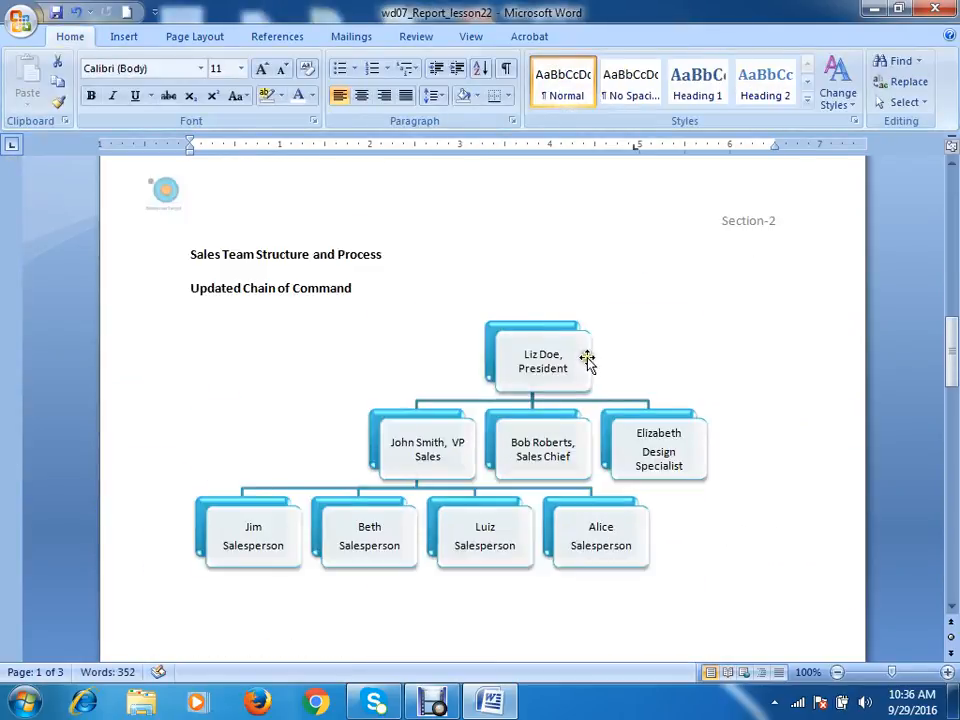
scroll(590, 365, "down", 20)
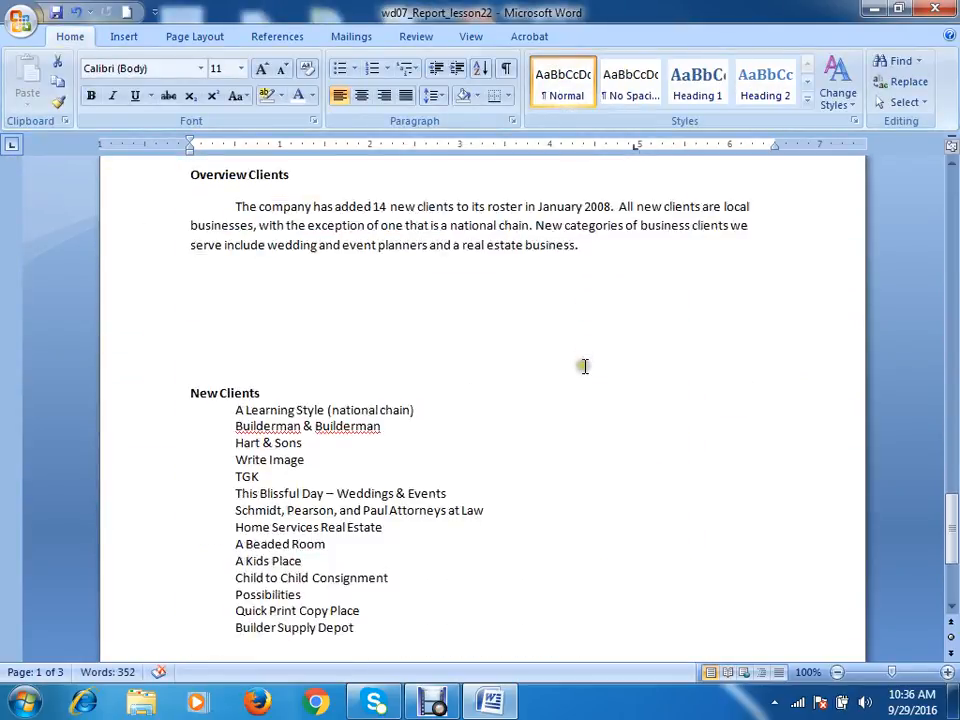
Review the headers and footers on all pages of the report, briefly opening the Section 2 footer for editing
scroll(568, 306, "up", 12)
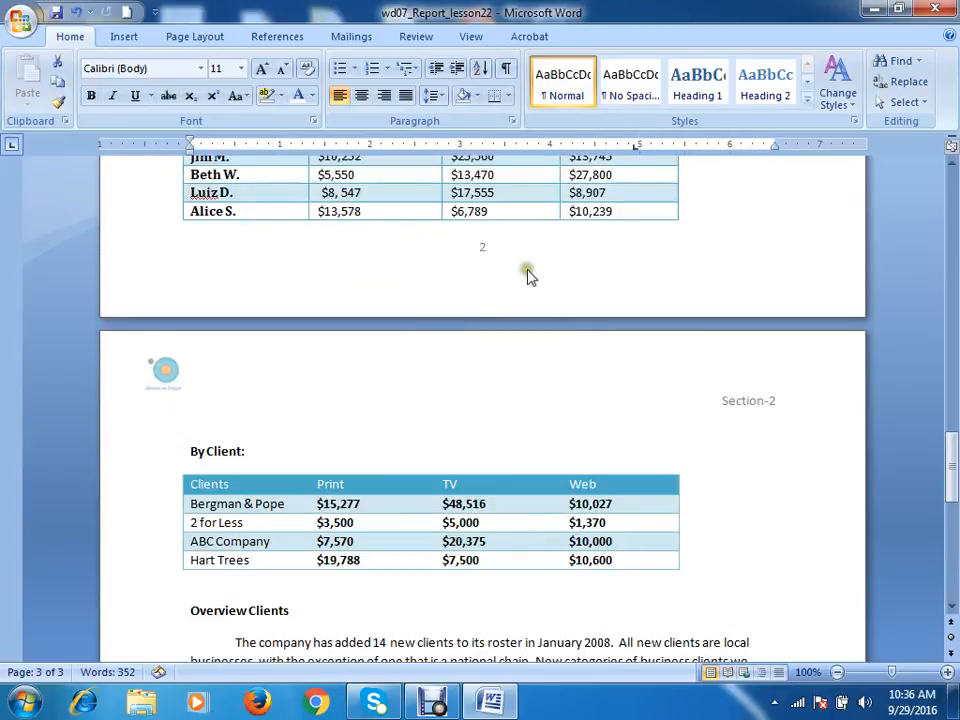
double_click(482, 252)
double_click(765, 200)
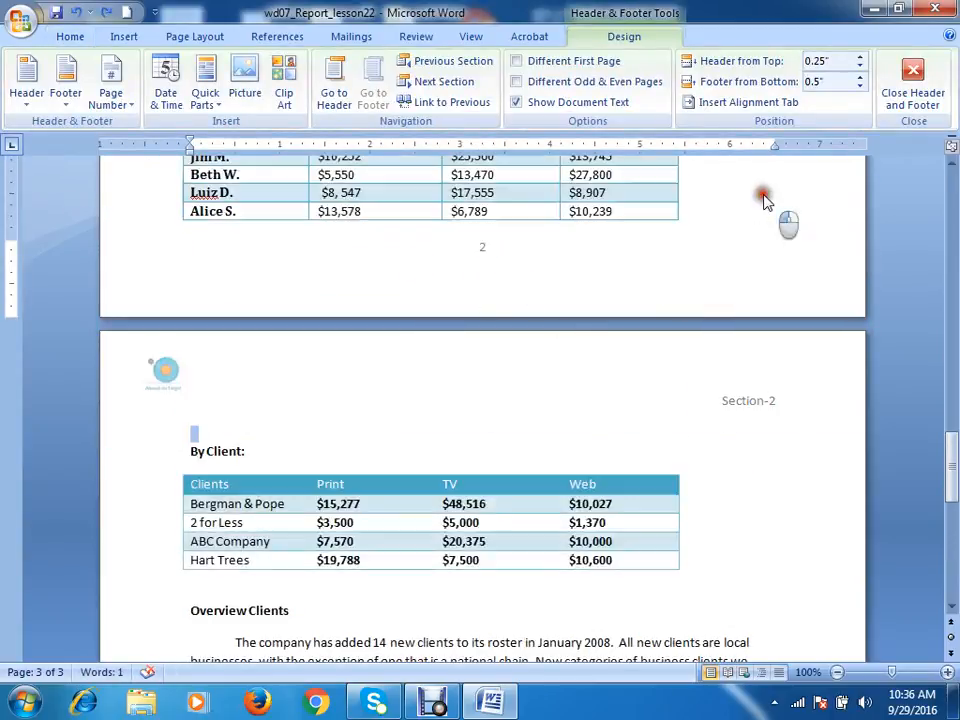
scroll(411, 358, "up", 15)
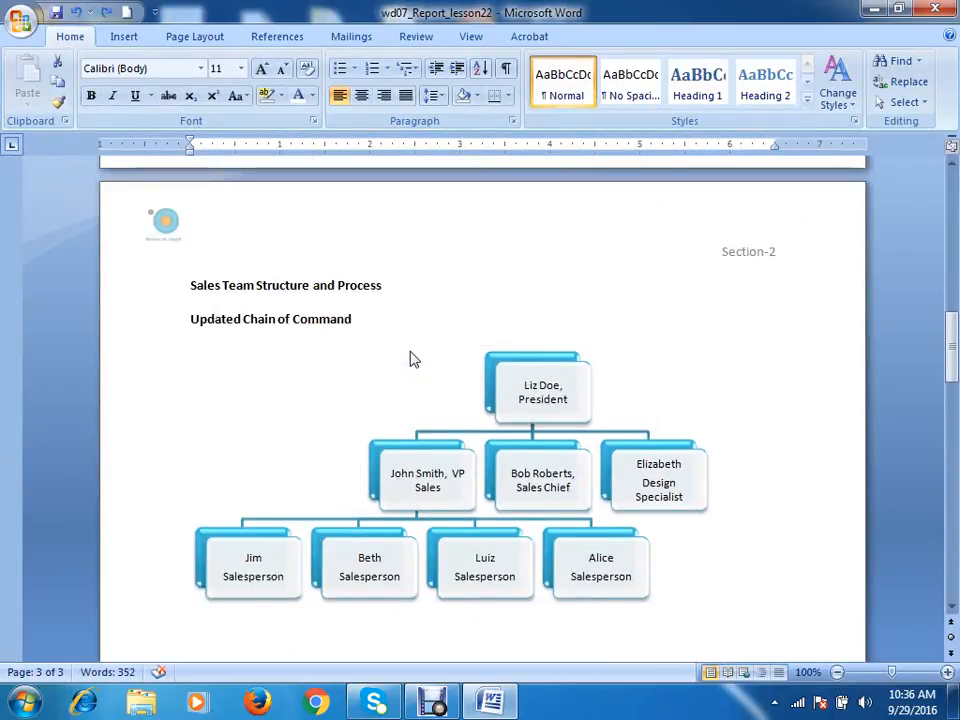
scroll(411, 358, "up", 8)
scroll(411, 358, "down", 12)
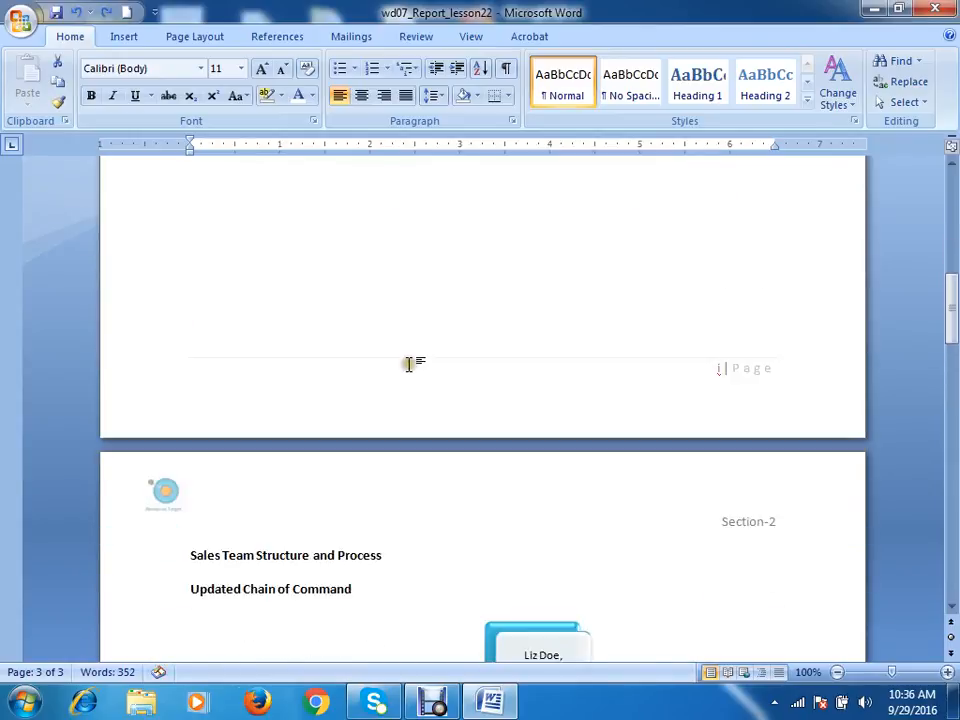
scroll(408, 364, "up", 18)
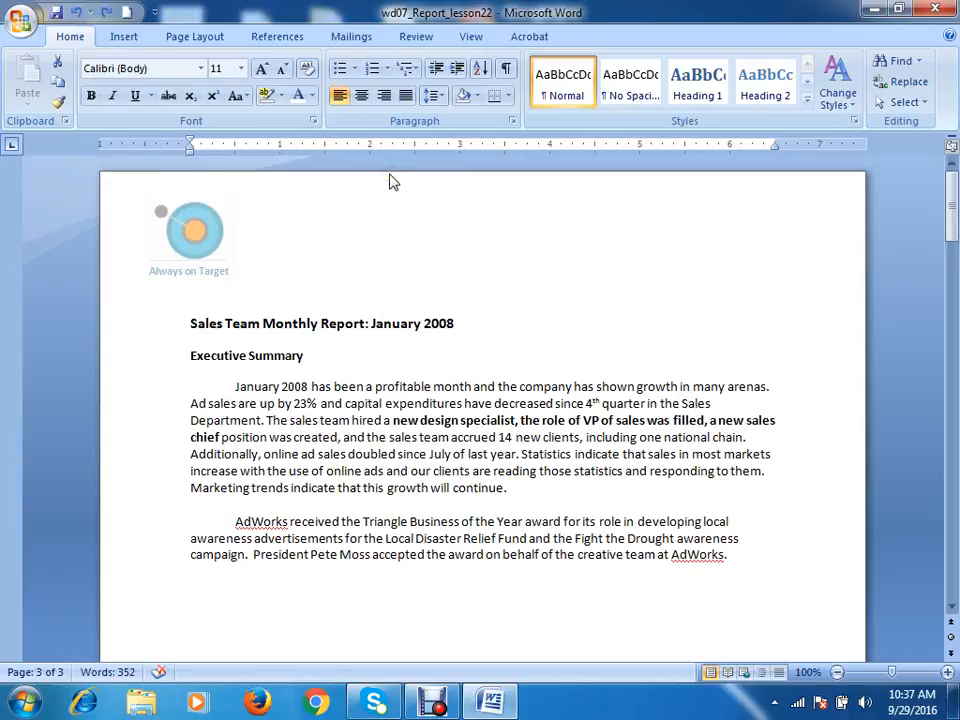
left_click(124, 37)
left_click(70, 40)
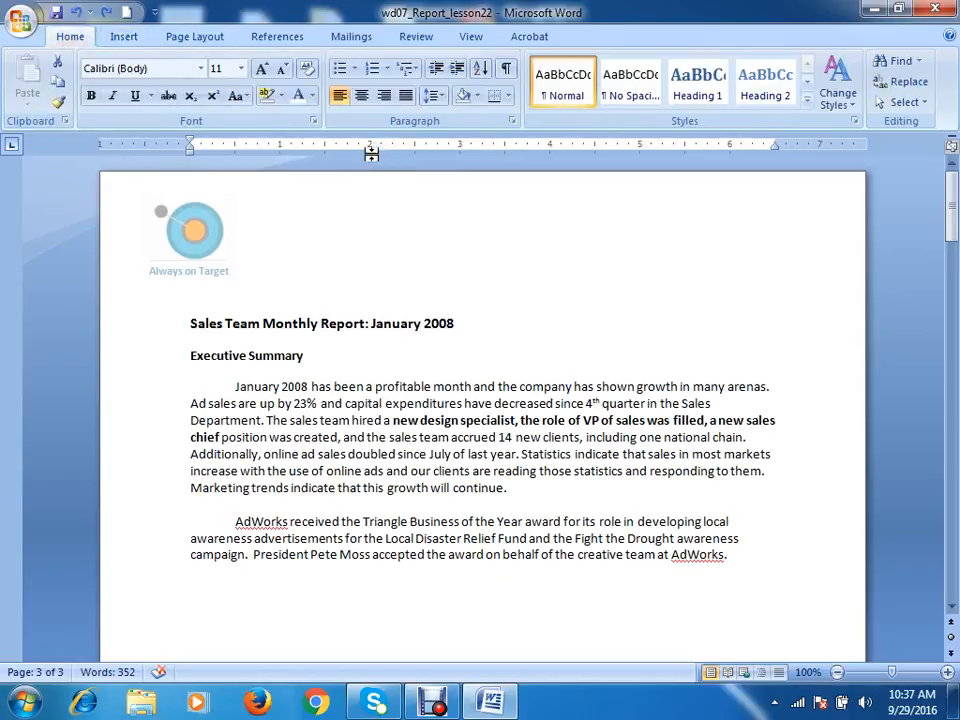
scroll(557, 280, "down", 20)
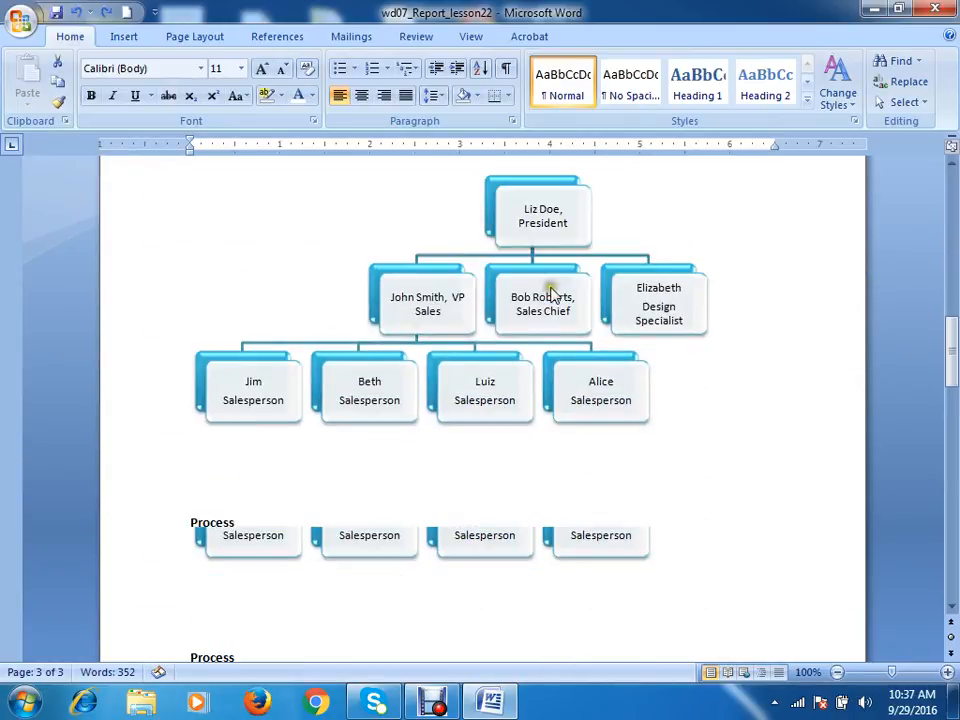
scroll(549, 296, "down", 10)
scroll(692, 311, "down", 5)
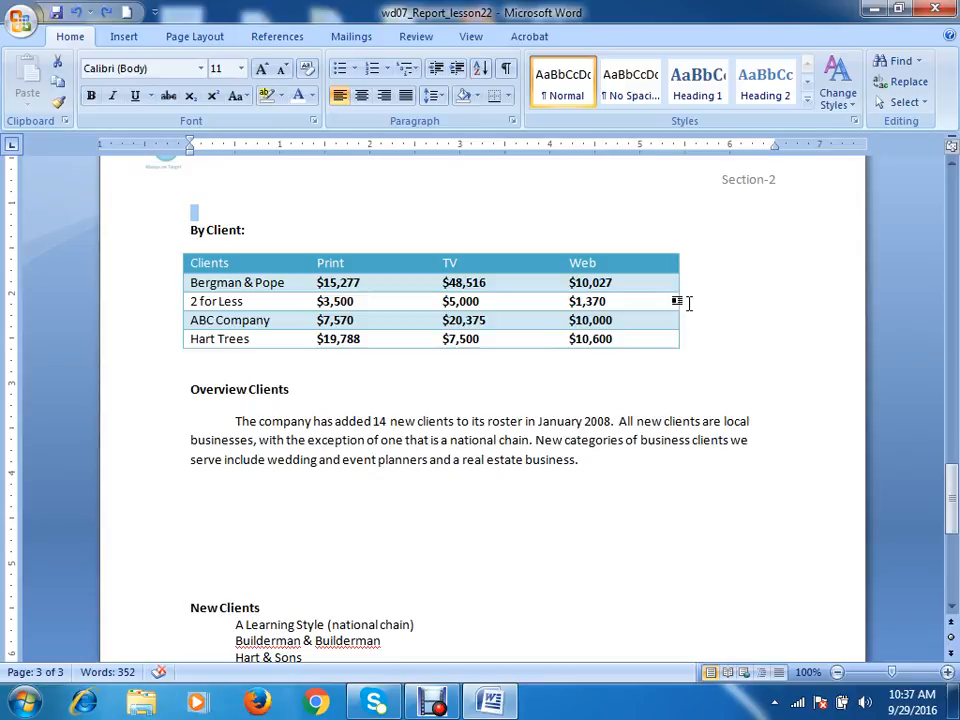
scroll(332, 289, "up", 7)
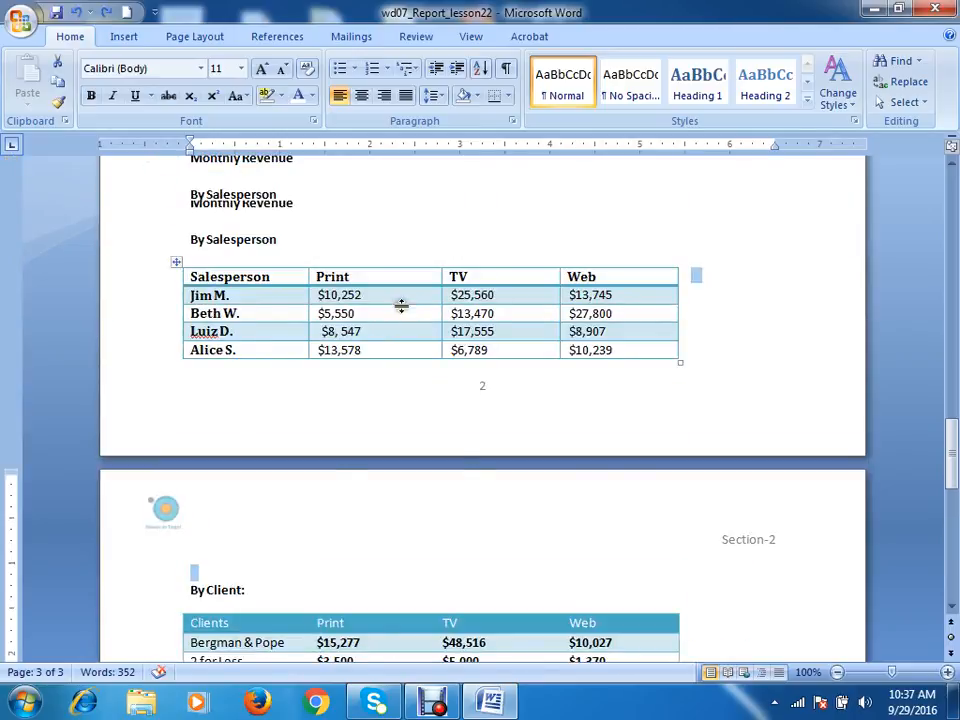
scroll(400, 305, "down", 4)
Open the Section 2 header for editing and compare its logo with the logo in the Section 1 header
double_click(215, 276)
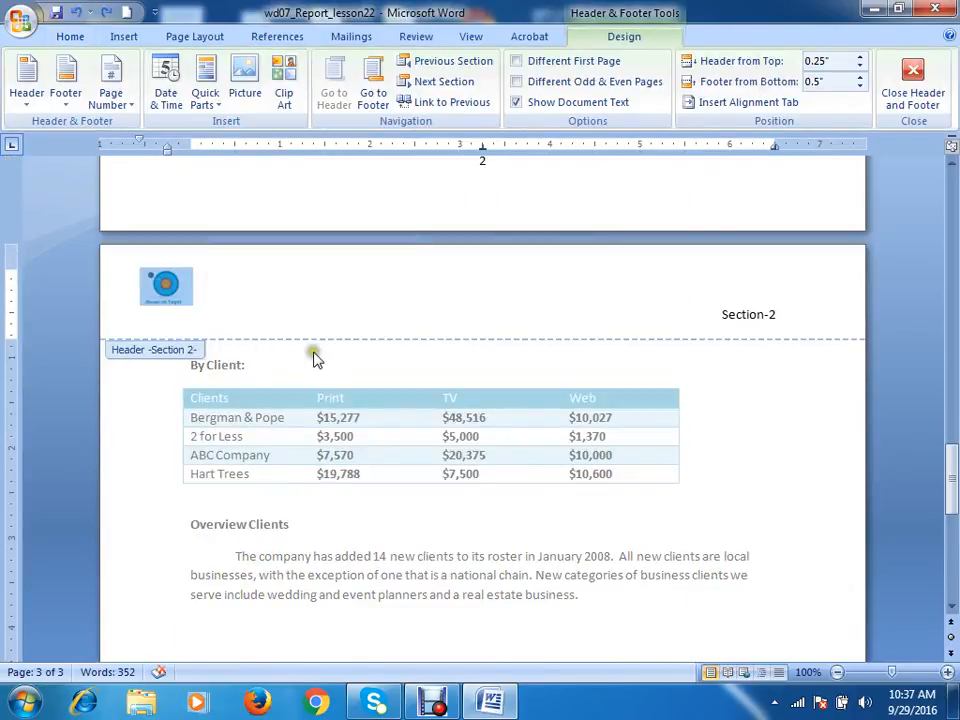
left_click(194, 316)
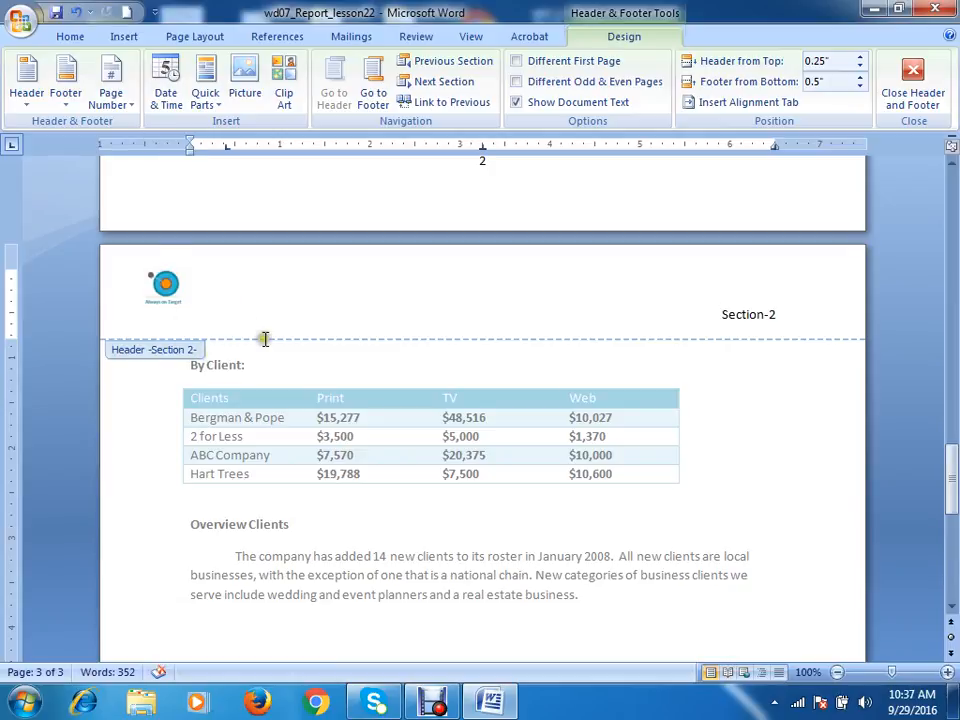
scroll(326, 308, "up", 5)
scroll(326, 313, "up", 20)
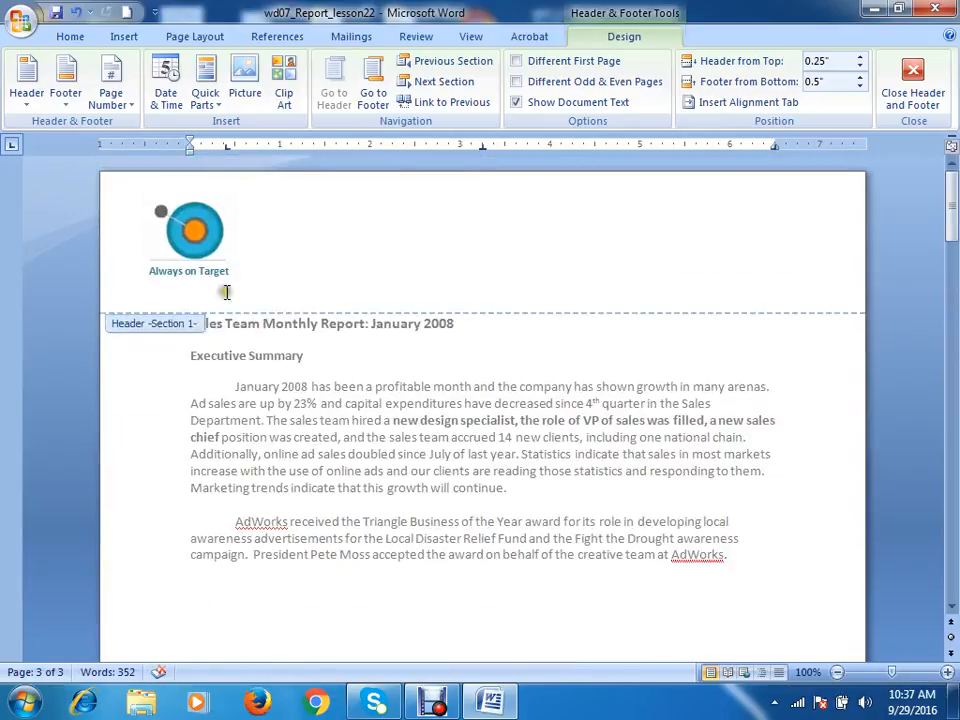
left_click(200, 240)
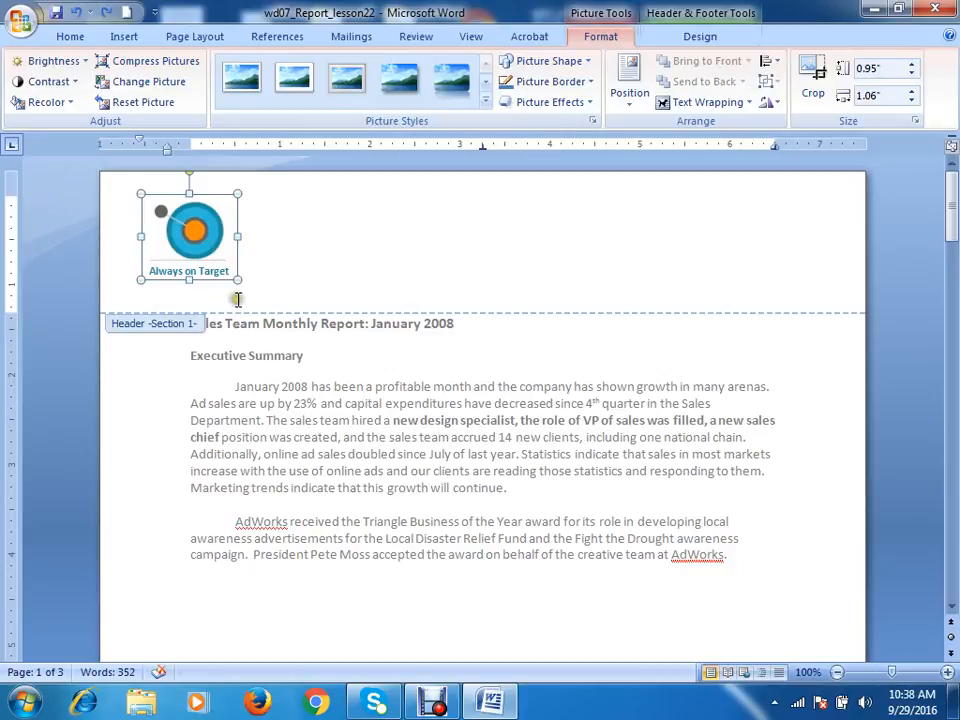
Insert a long run of blank lines below the logo in the Section 1 header
left_click(250, 287)
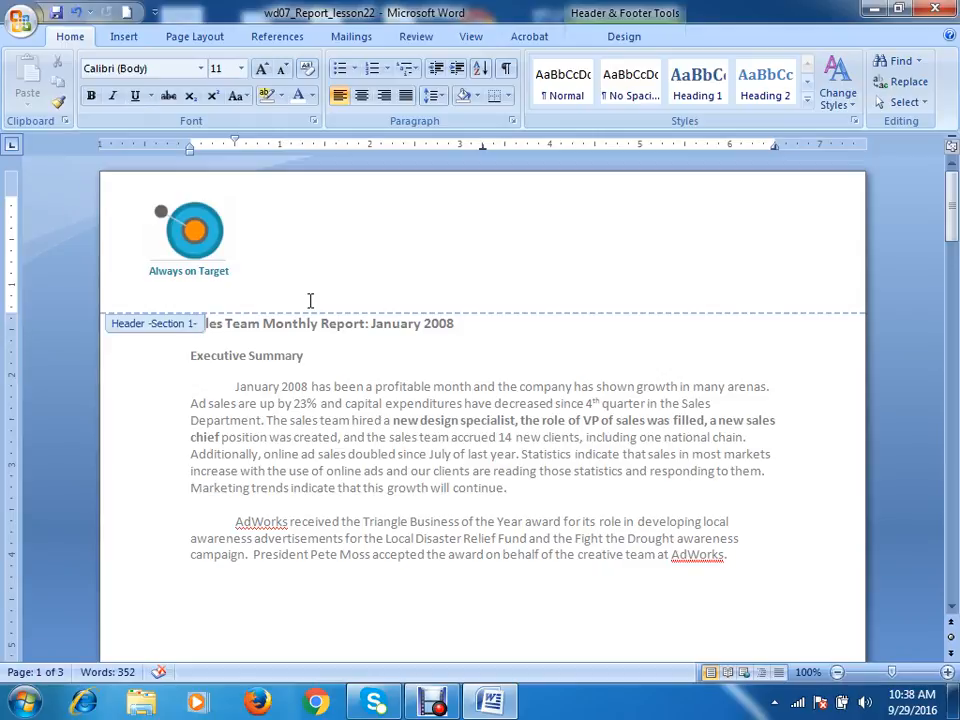
key("Return")
key("Return")
key("Return")
key("Return")
key("Return")
key("Return")
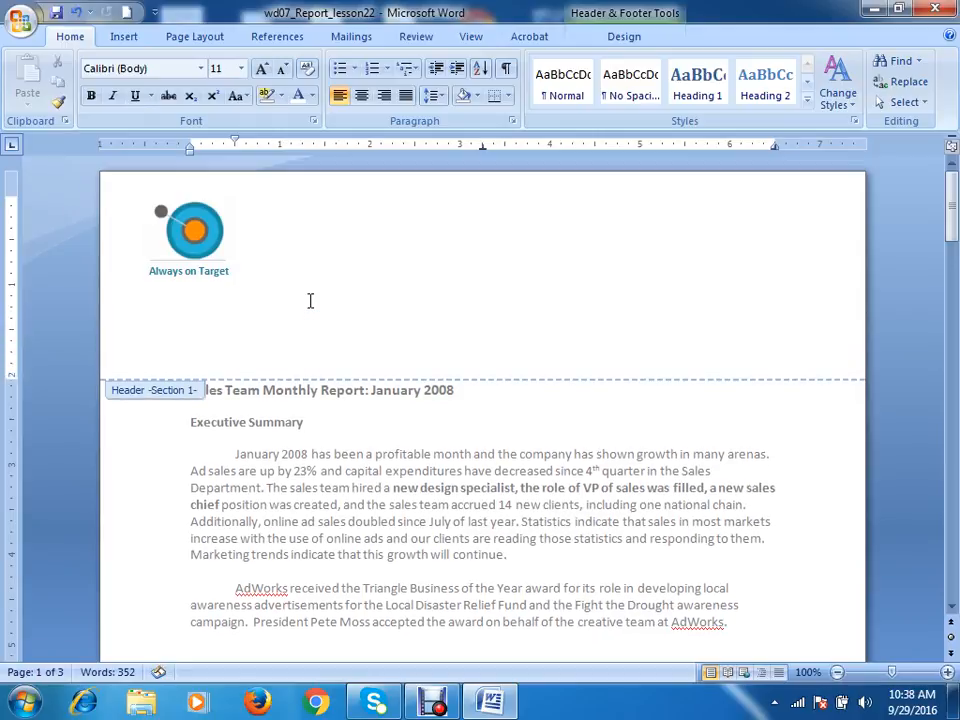
key("Return")
key("Return")
key("Return")
key("Return")
key("Return")
key("Return")
key("Return")
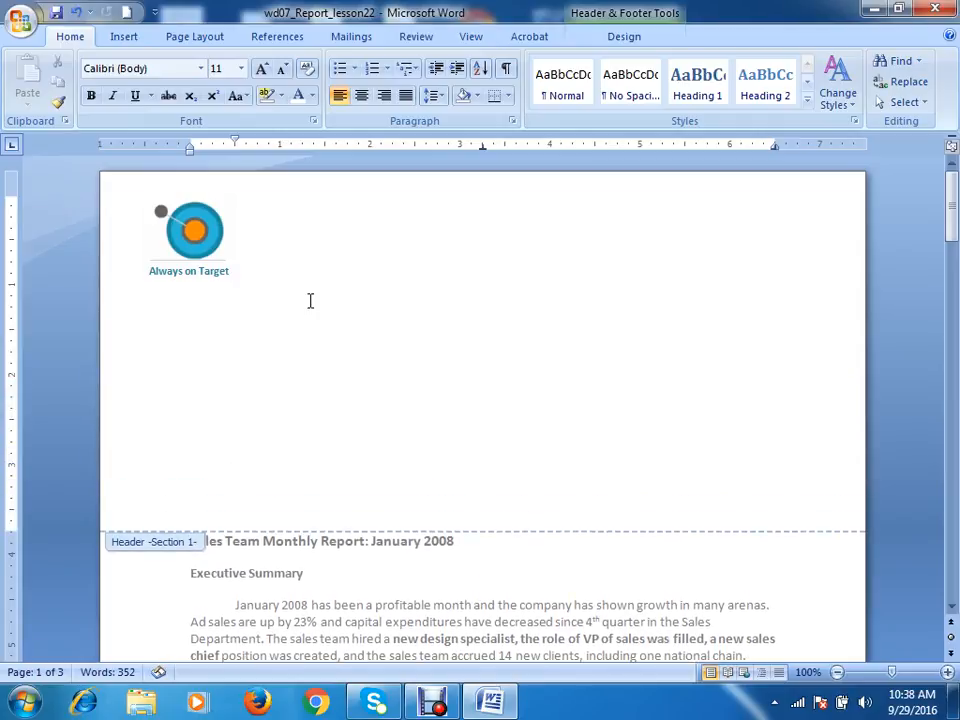
Delete all blank lines below the logo in the Section 1 header and return to the document body
key("BackSpace")
key("BackSpace")
key("BackSpace")
key("BackSpace")
key("BackSpace")
key("BackSpace")
key("BackSpace")
key("BackSpace")
key("BackSpace")
key("BackSpace")
key("BackSpace")
key("BackSpace")
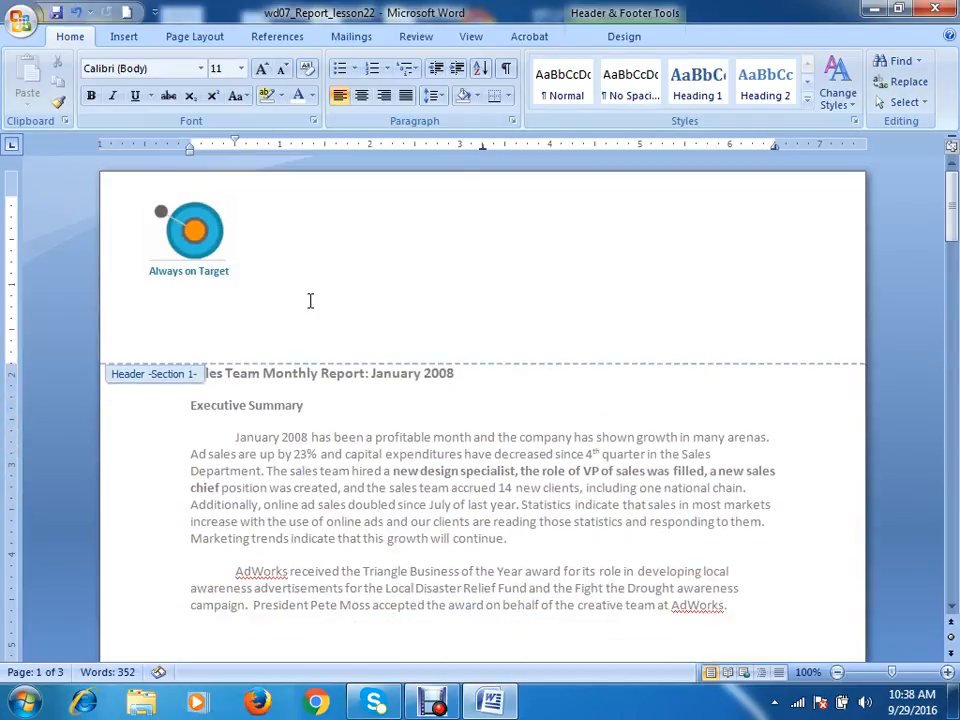
key("BackSpace")
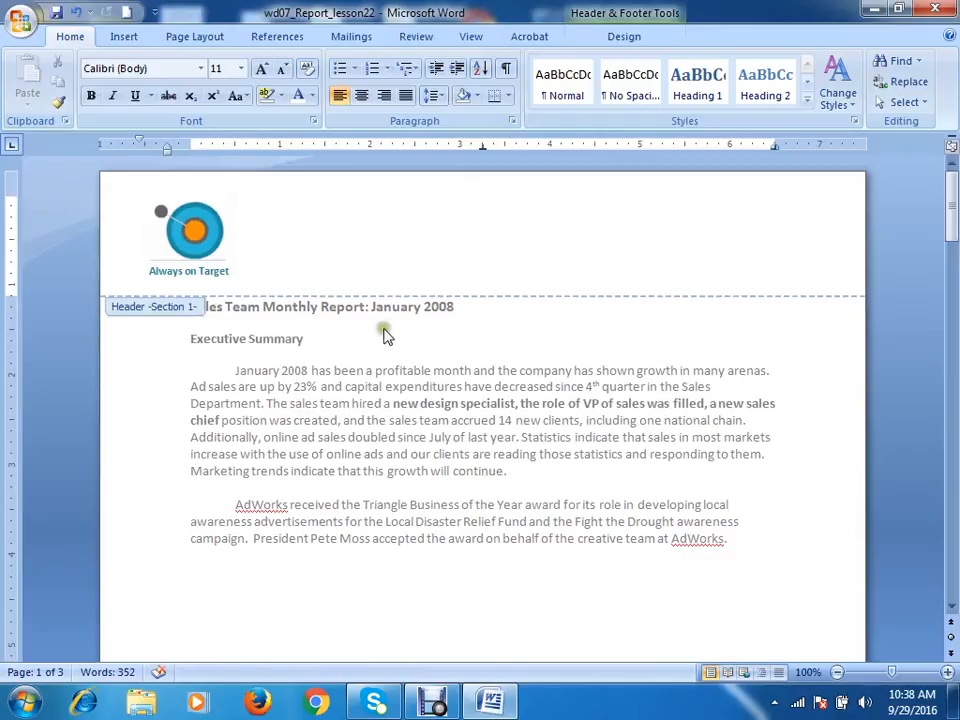
double_click(423, 310)
Add space before the title paragraph "Sales Team Monthly Report: January 2008" on the first page
scroll(262, 360, "up", 10)
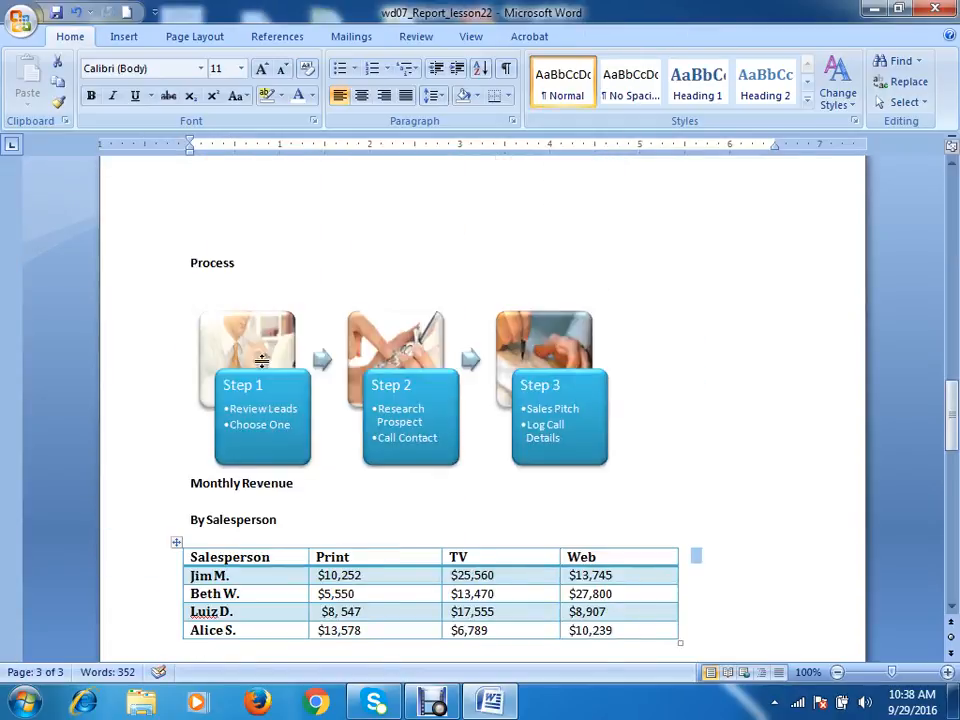
scroll(262, 360, "up", 15)
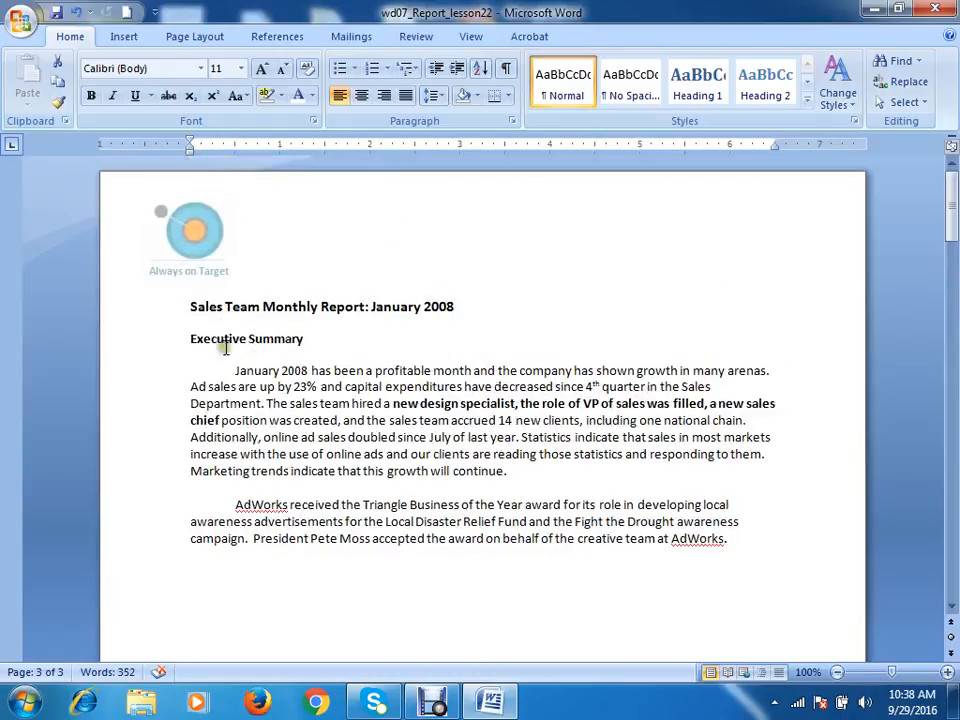
left_click(157, 313)
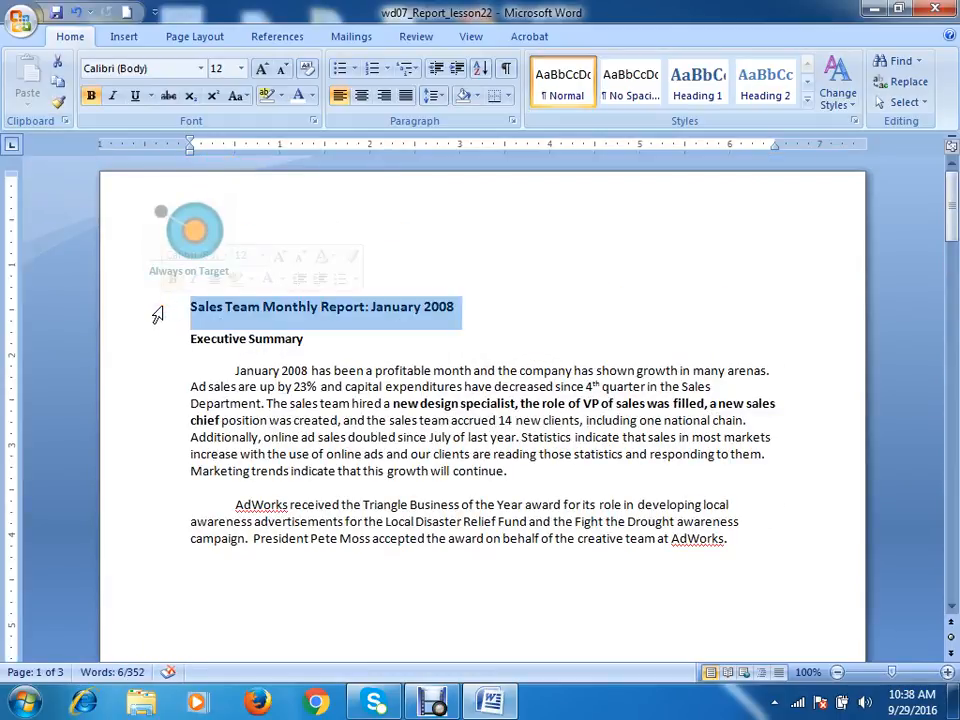
double_click(189, 308)
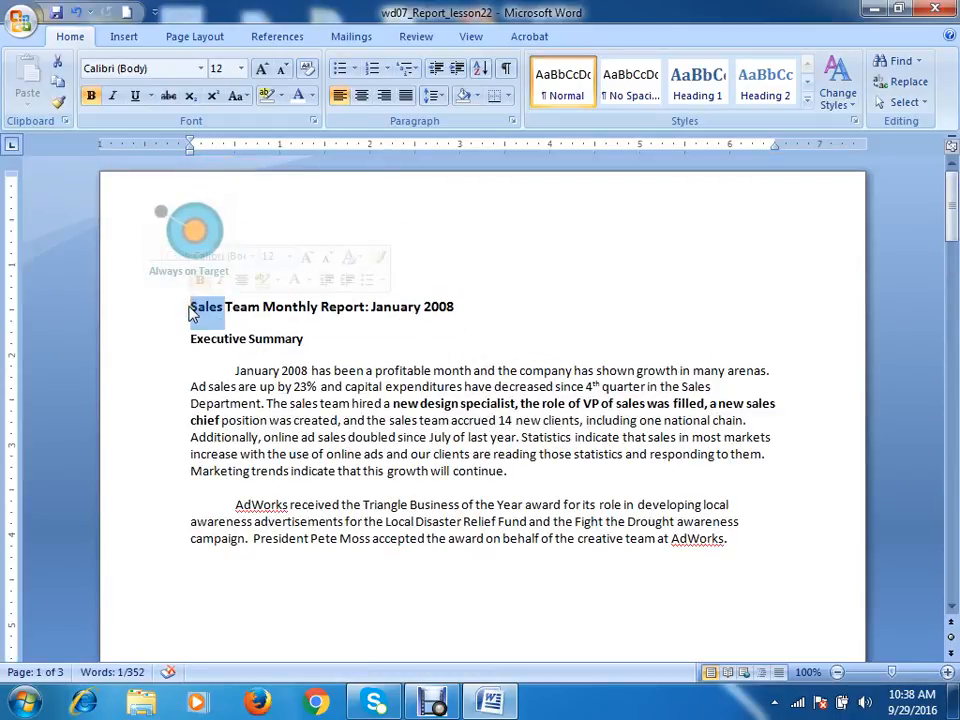
double_click(275, 308)
left_click(191, 308)
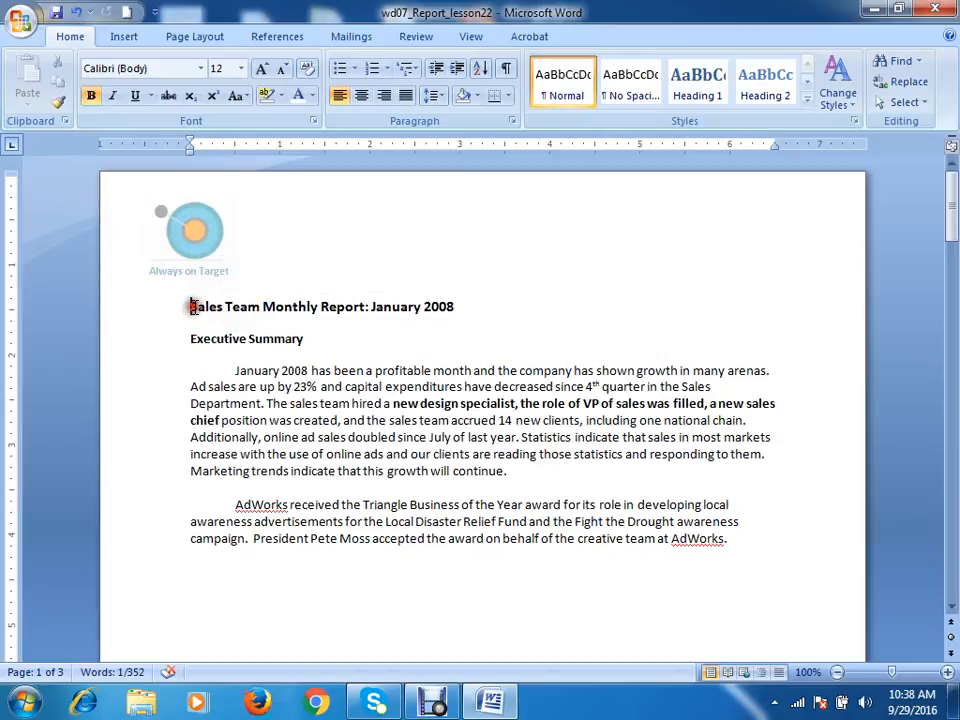
left_click(139, 313)
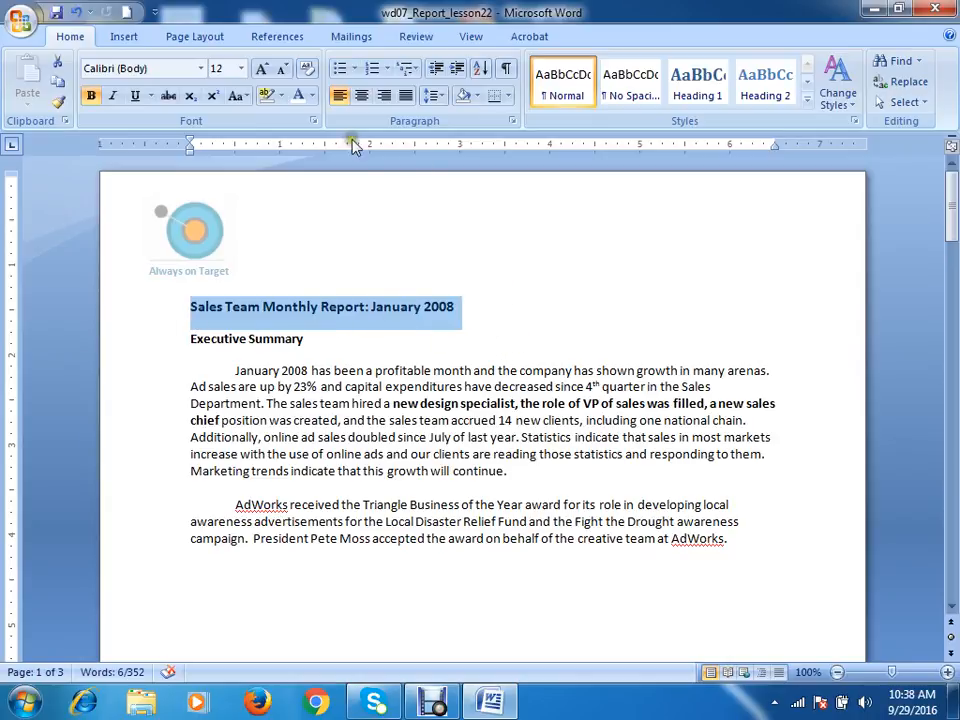
left_click(434, 98)
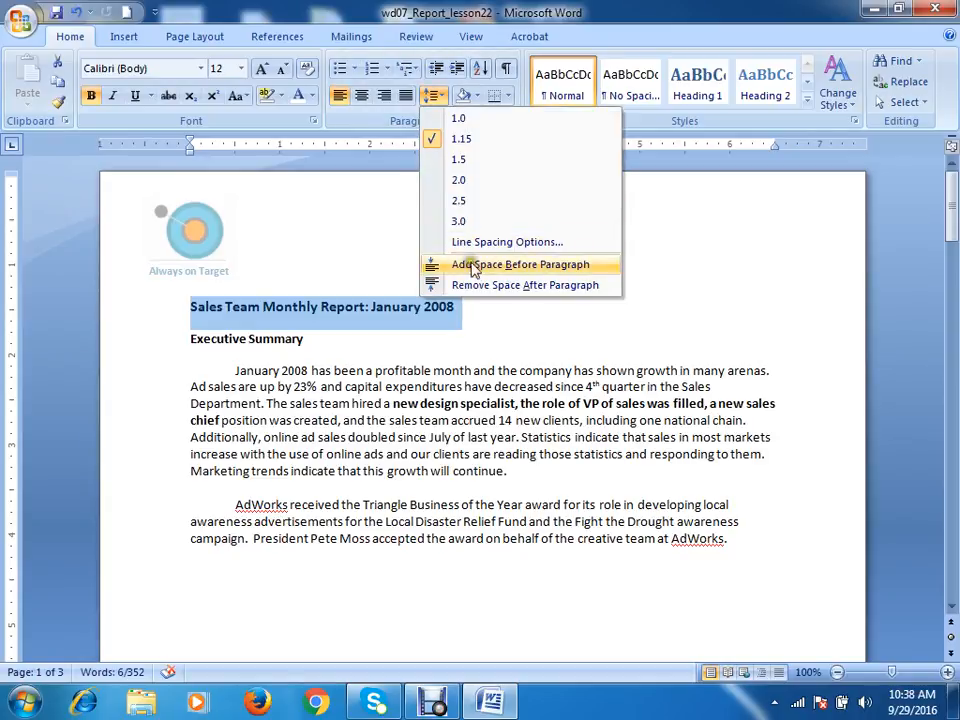
left_click(565, 274)
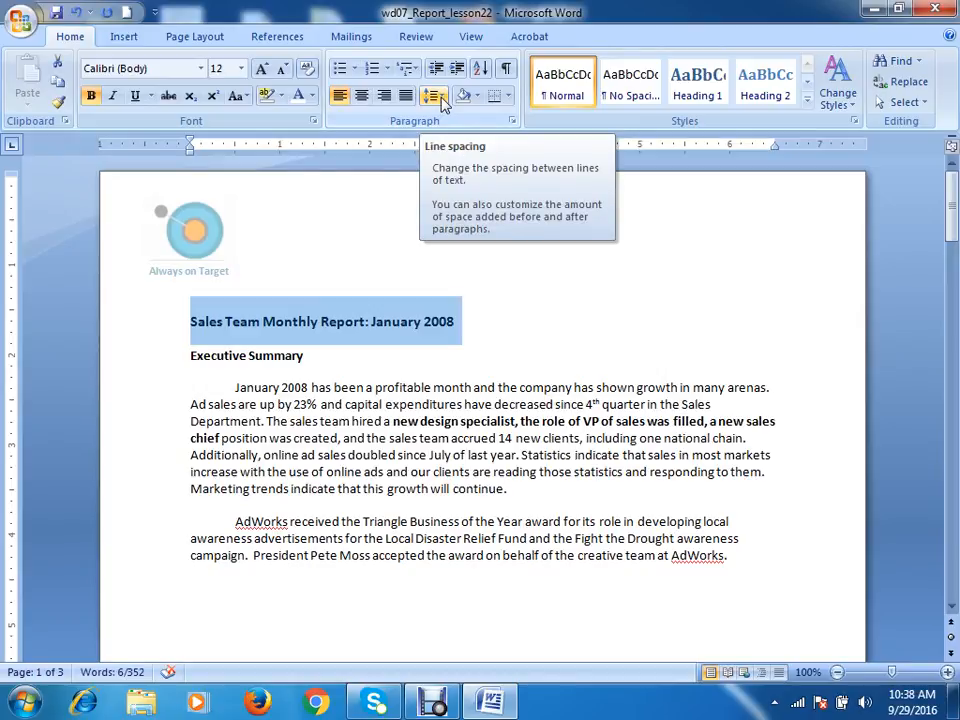
left_click(381, 318)
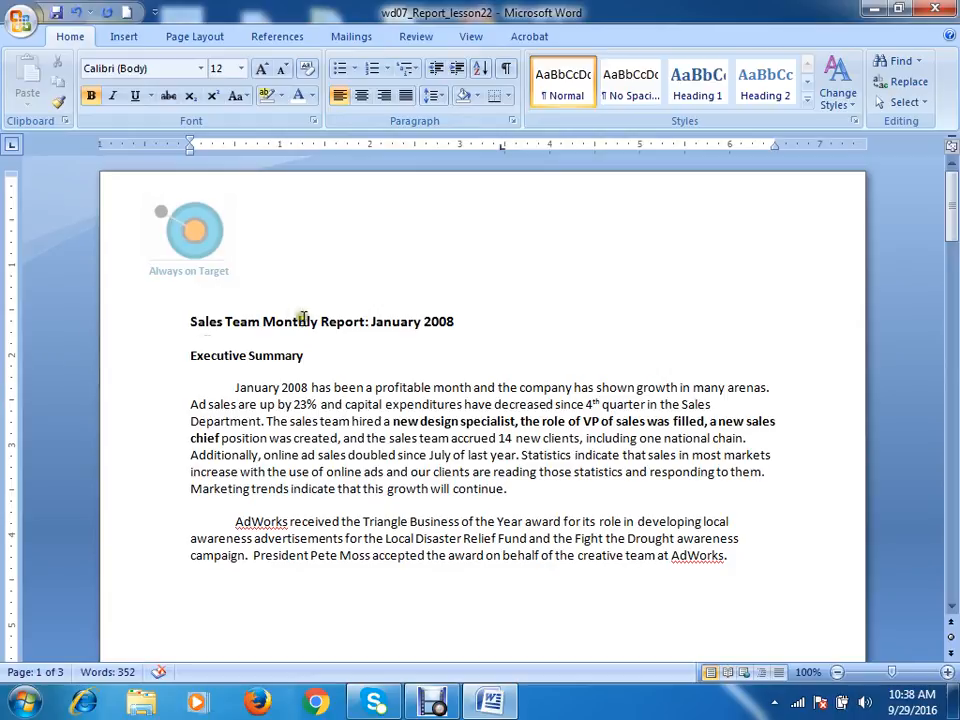
Examine the line and paragraph spacing options for the report title without changing them
left_click(144, 326)
left_click(486, 319)
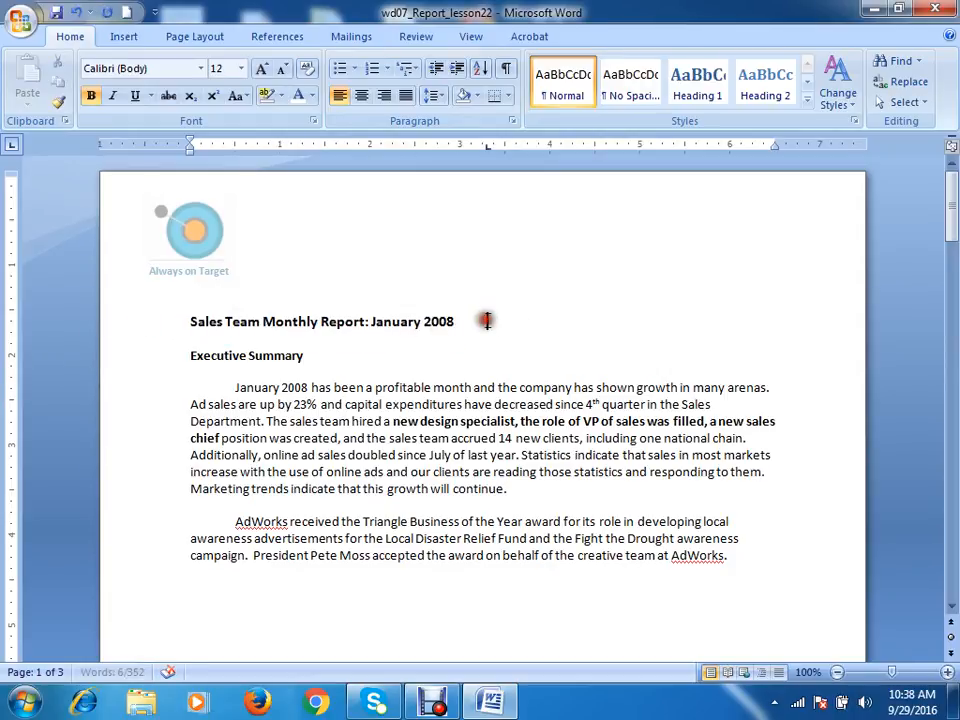
left_click(150, 326)
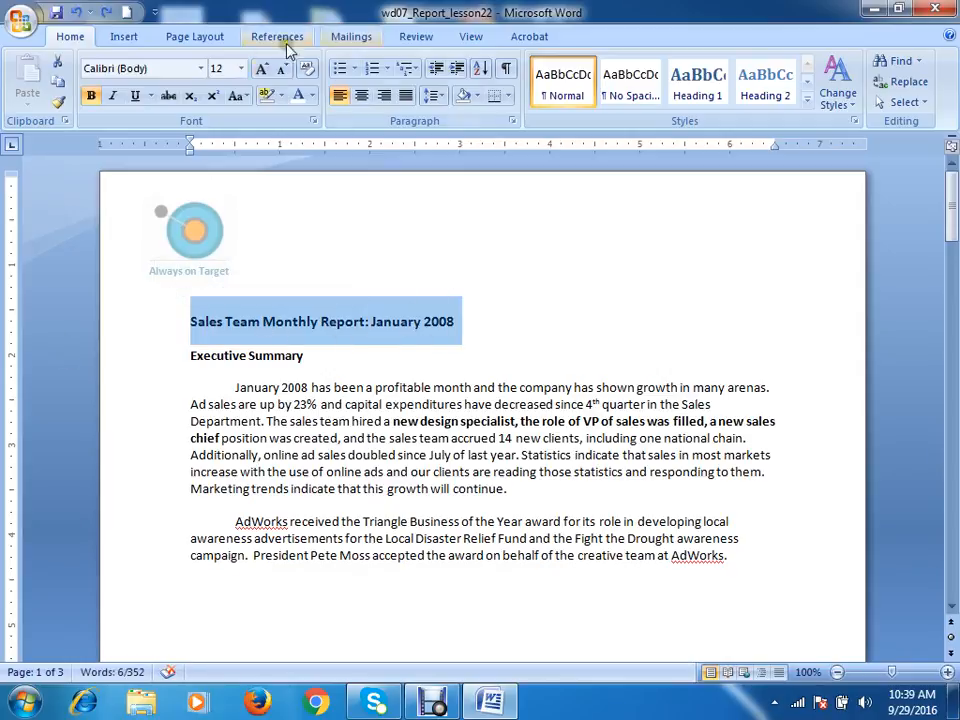
left_click(436, 95)
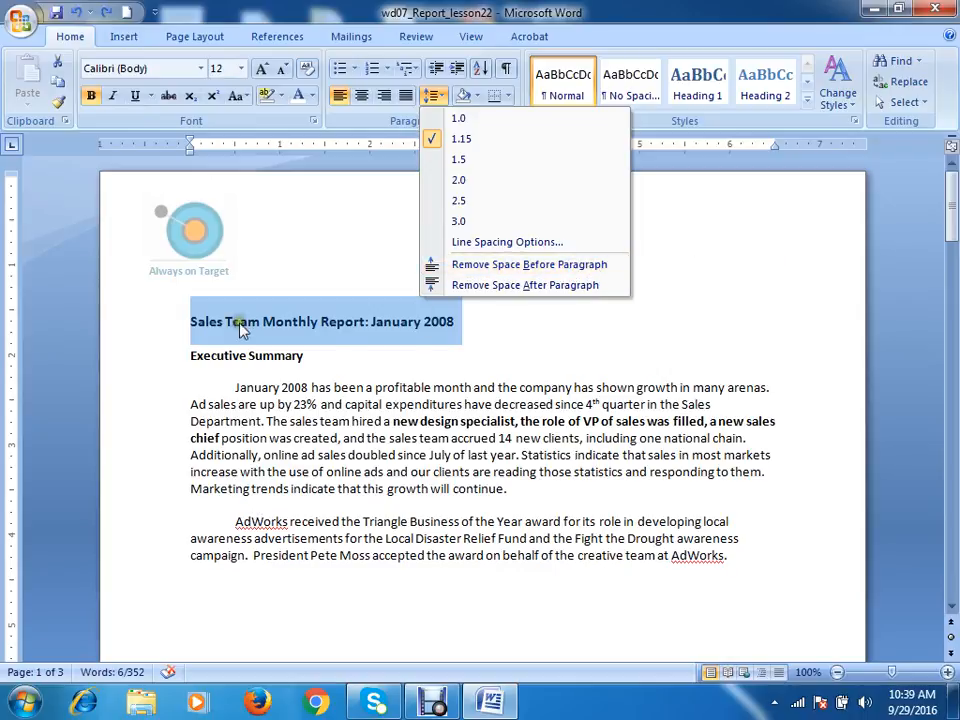
left_click(482, 322)
left_click(150, 317)
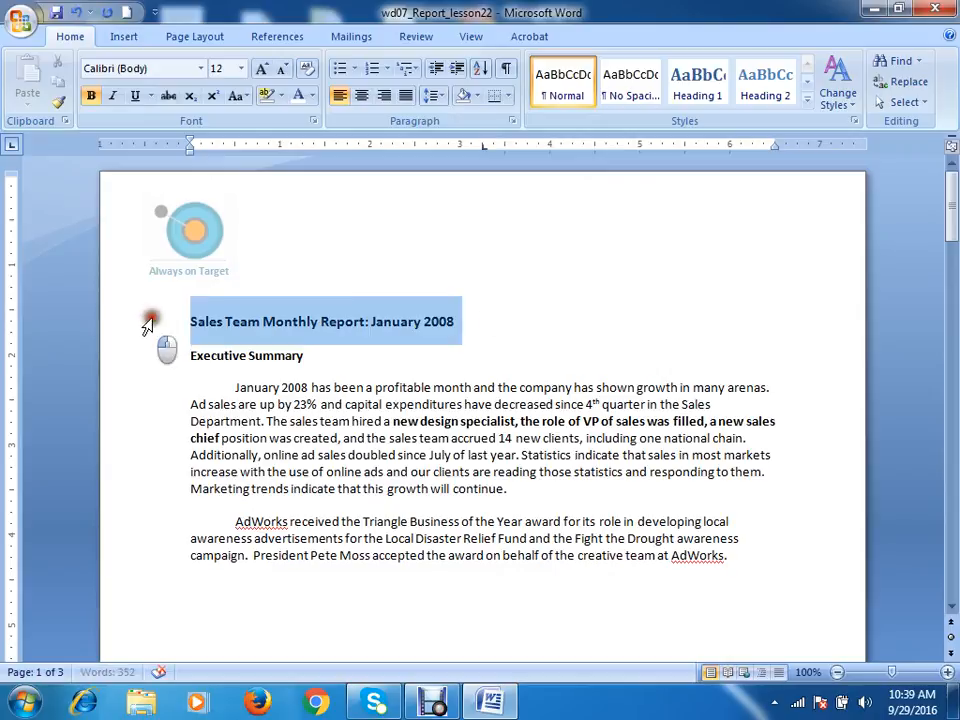
left_click(471, 321)
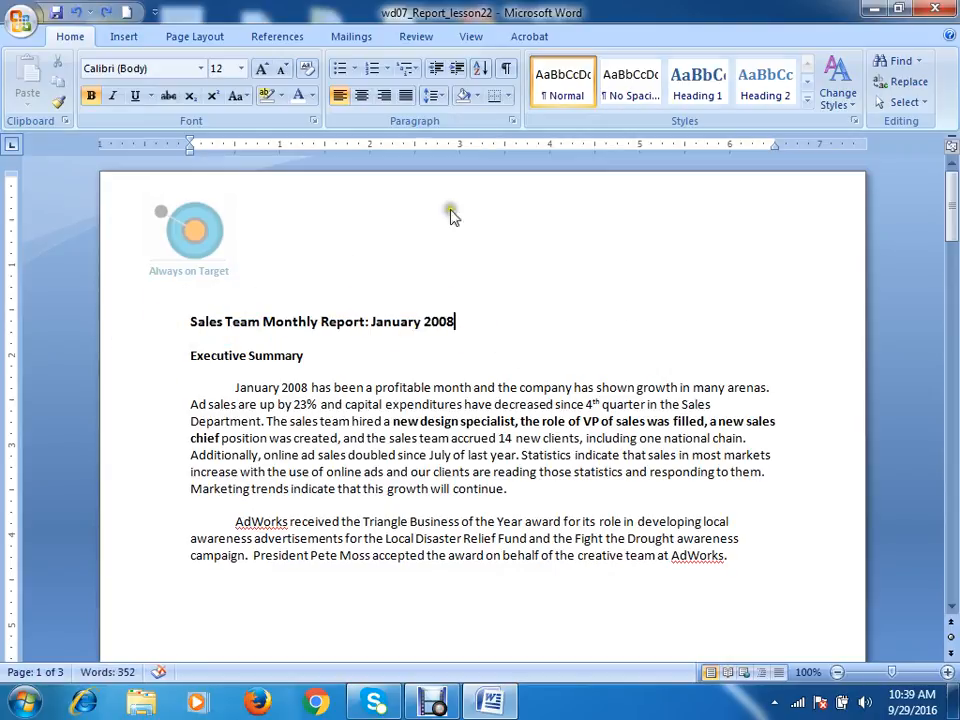
left_click(123, 37)
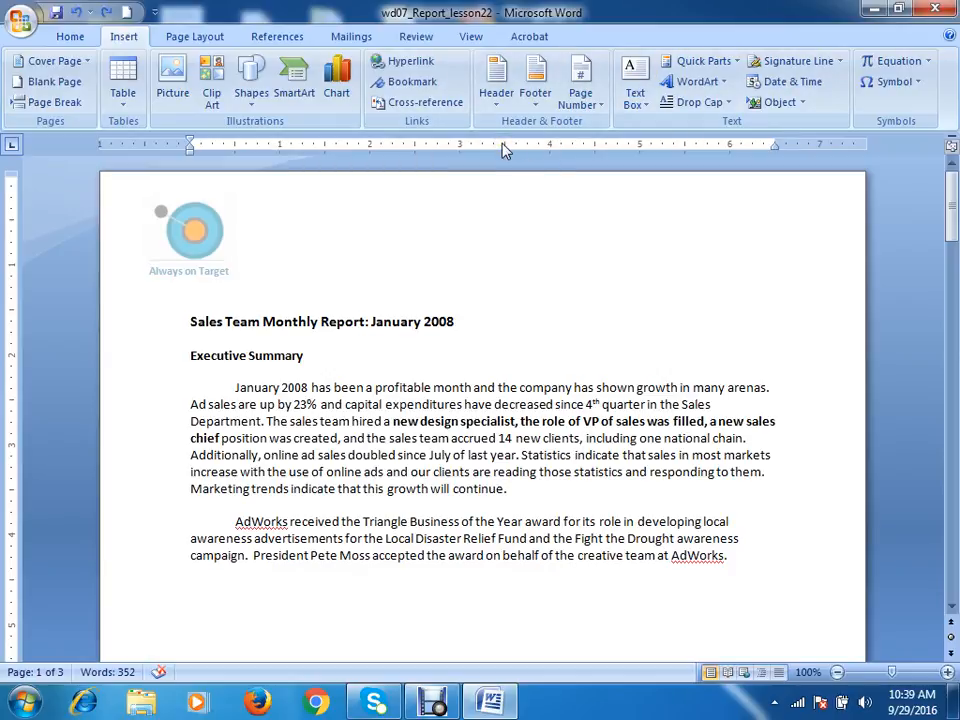
left_click(70, 38)
left_click(515, 370)
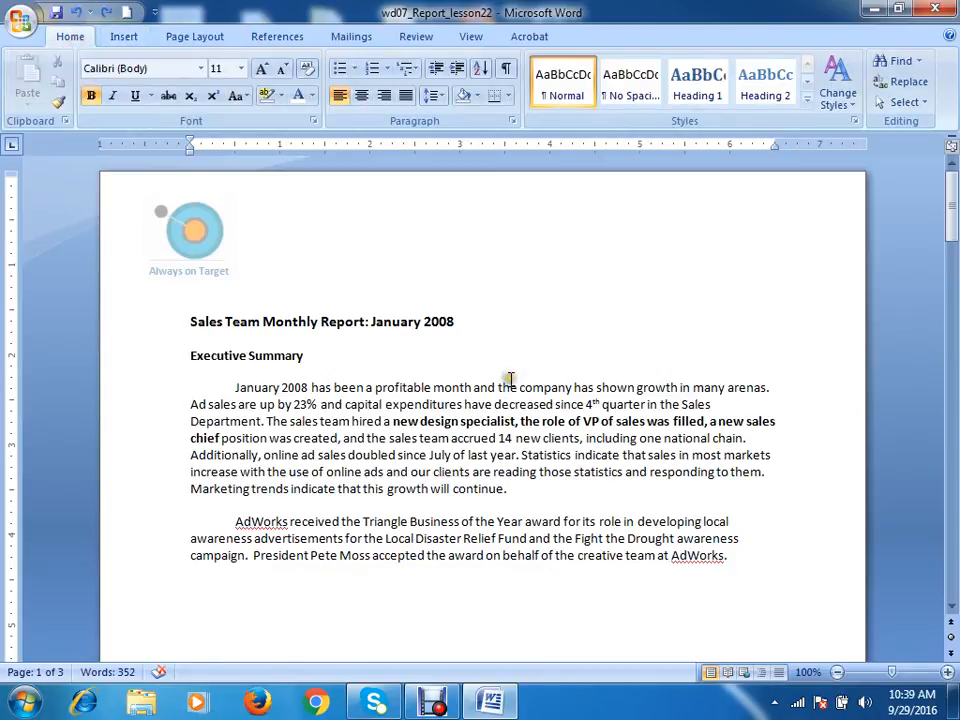
scroll(517, 378, "down", 10)
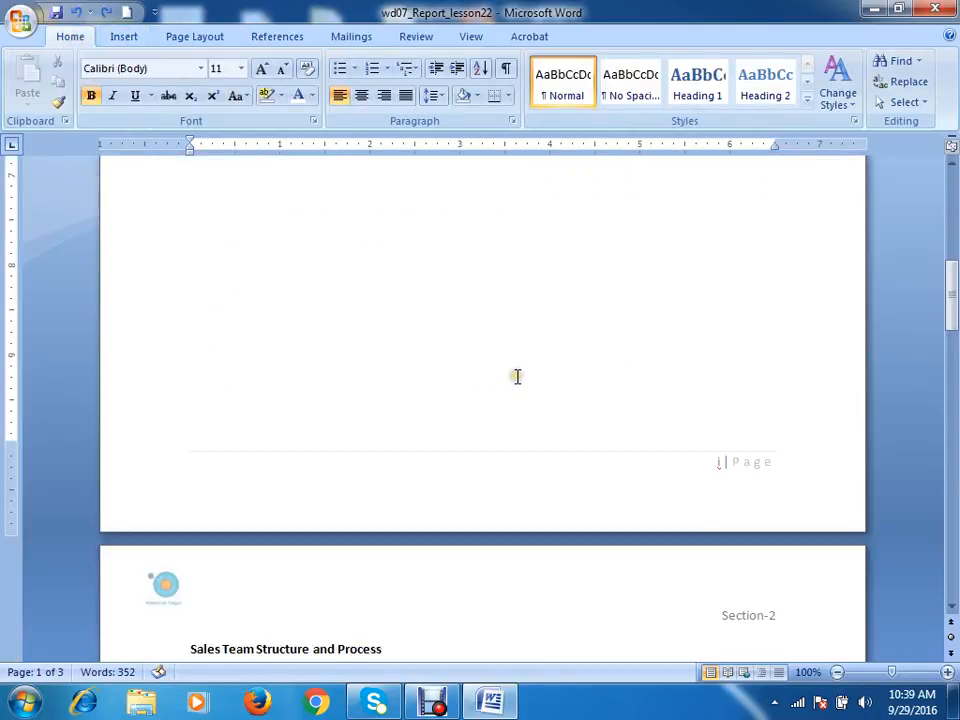
Compare the header logos and footers on the first page and the Section 2 page
scroll(517, 376, "up", 10)
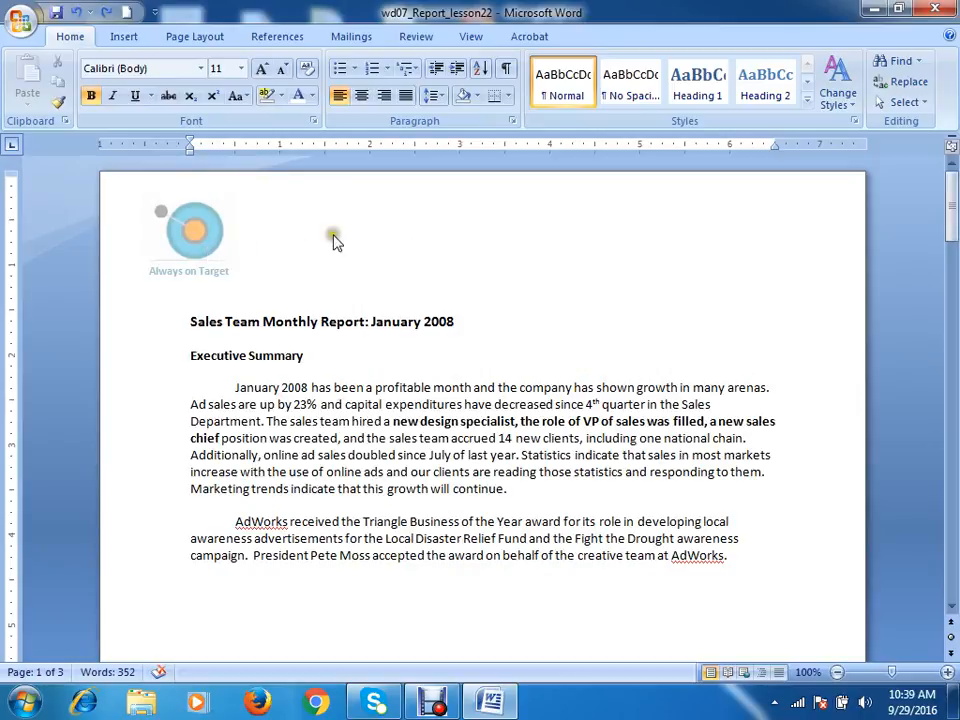
scroll(332, 240, "down", 15)
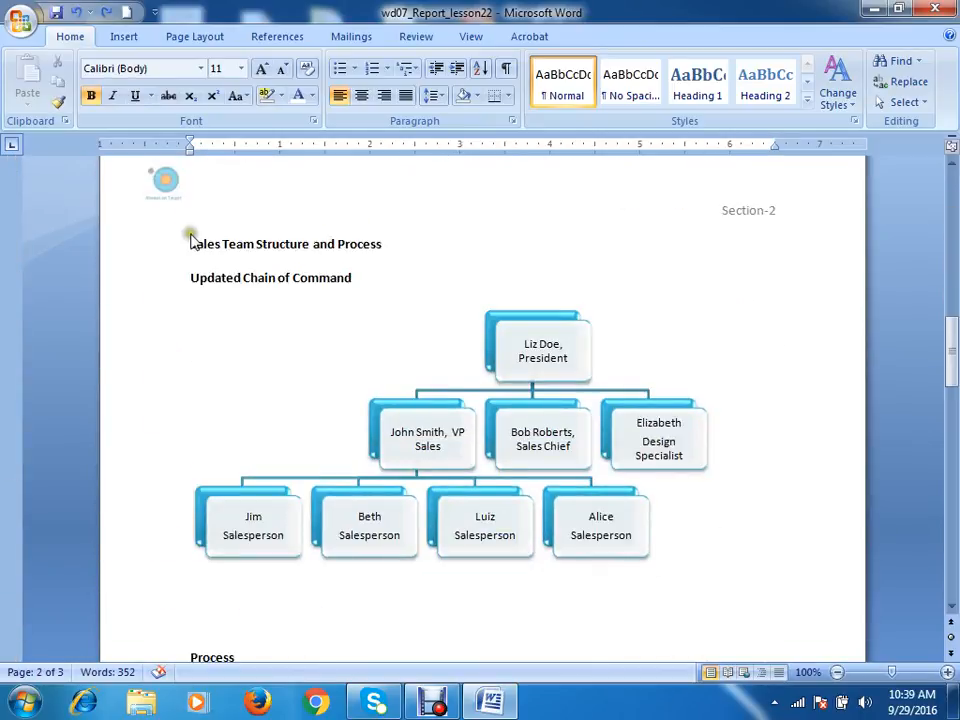
scroll(200, 270, "up", 3)
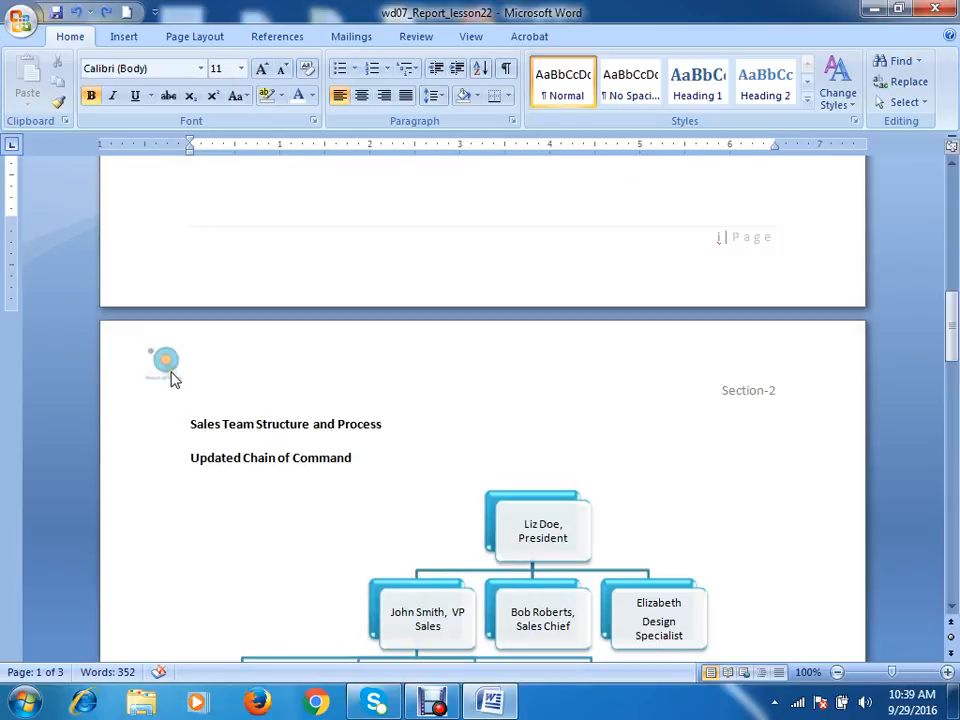
scroll(298, 296, "up", 8)
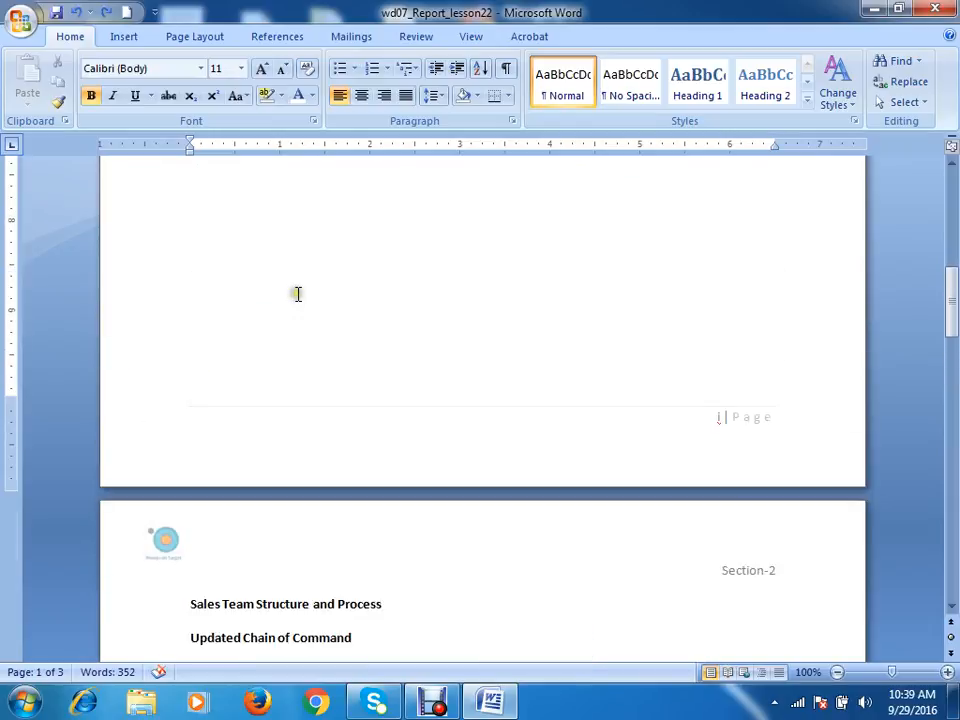
scroll(300, 291, "up", 3)
scroll(313, 294, "down", 11)
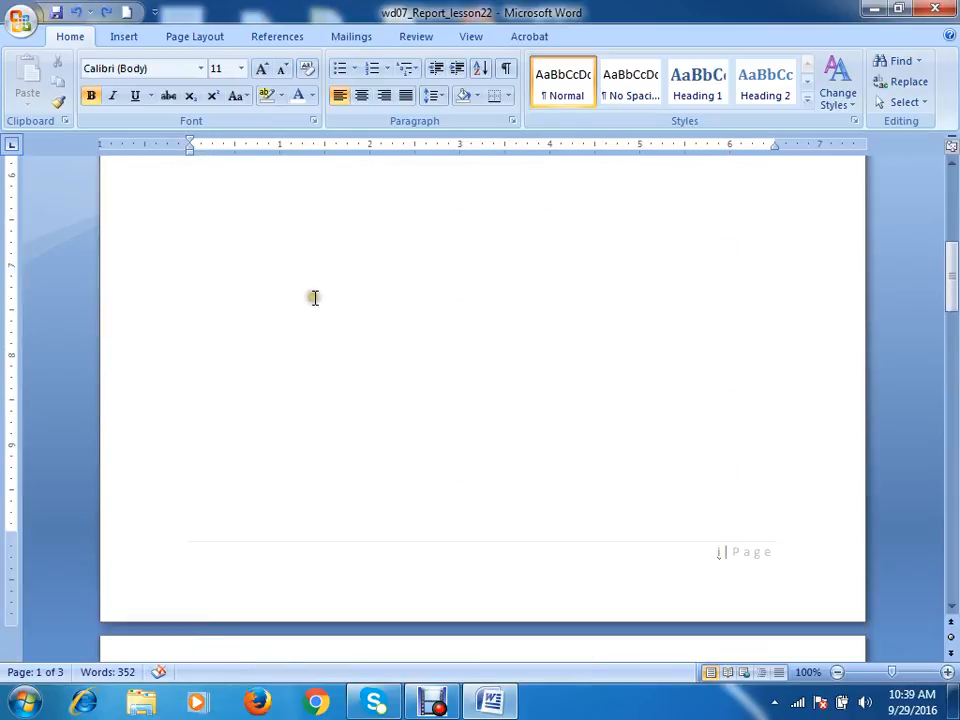
scroll(315, 300, "down", 3)
scroll(316, 308, "up", 4)
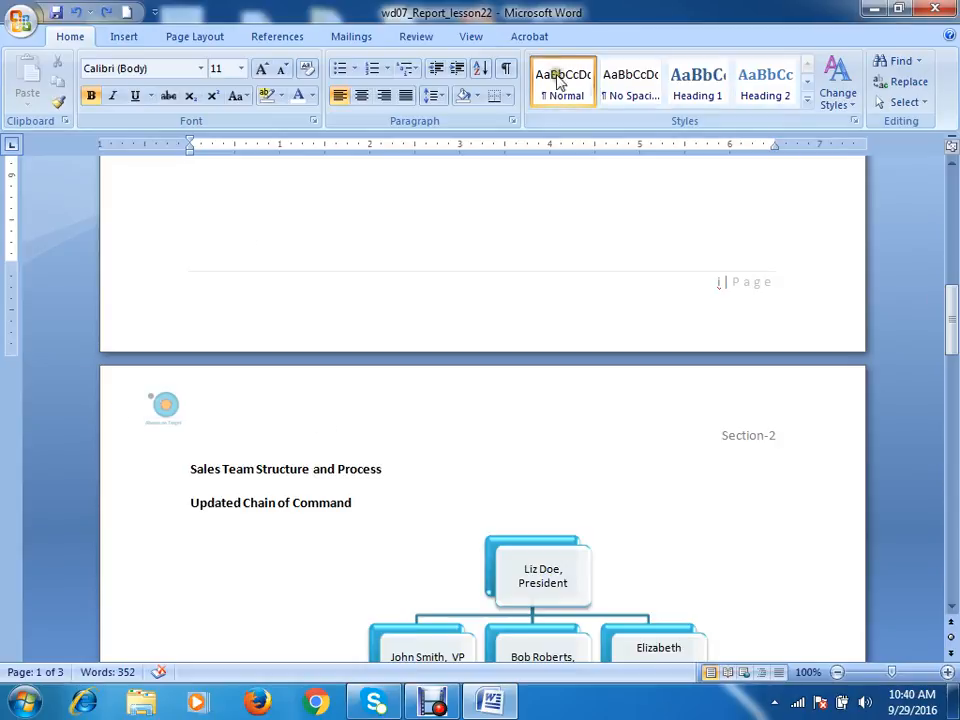
Open the Section 2 header for editing and turn off different odd and even pages
left_click(237, 410)
double_click(237, 410)
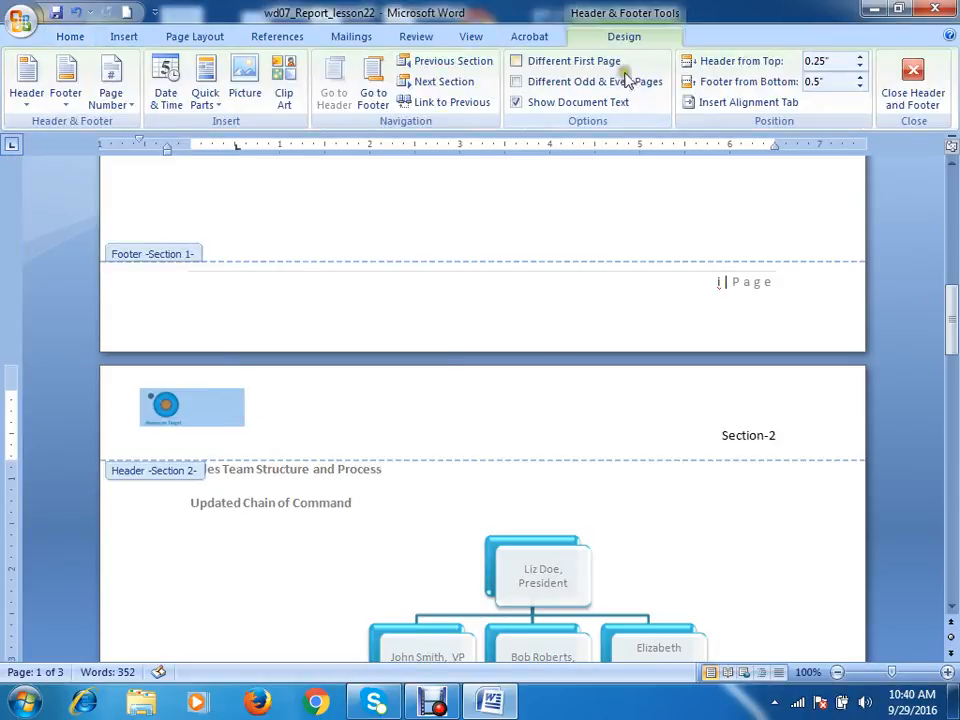
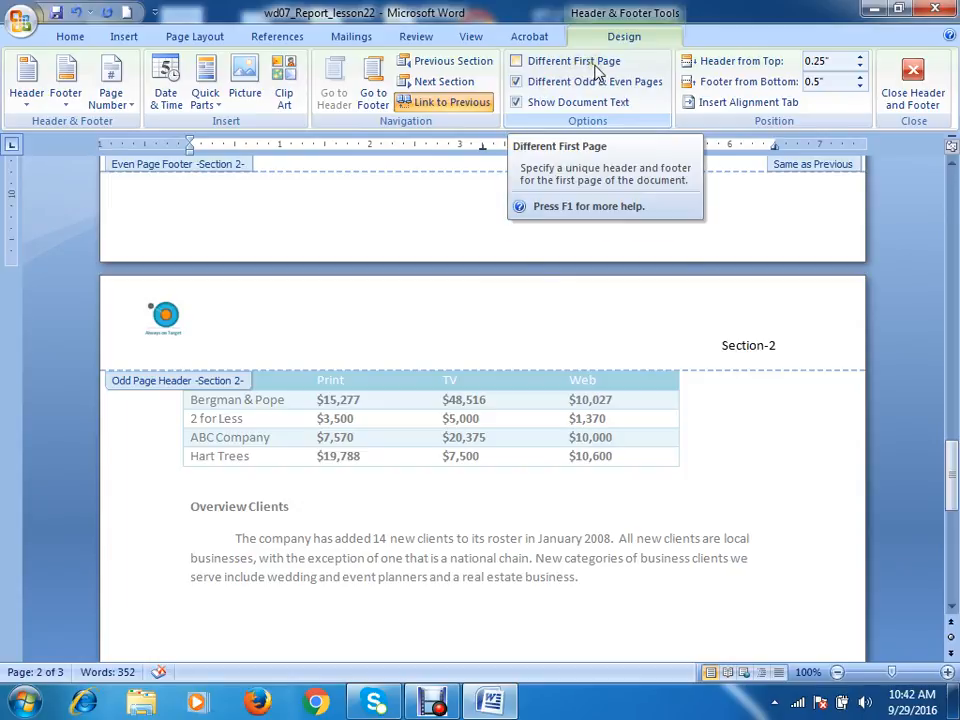
left_click(517, 82)
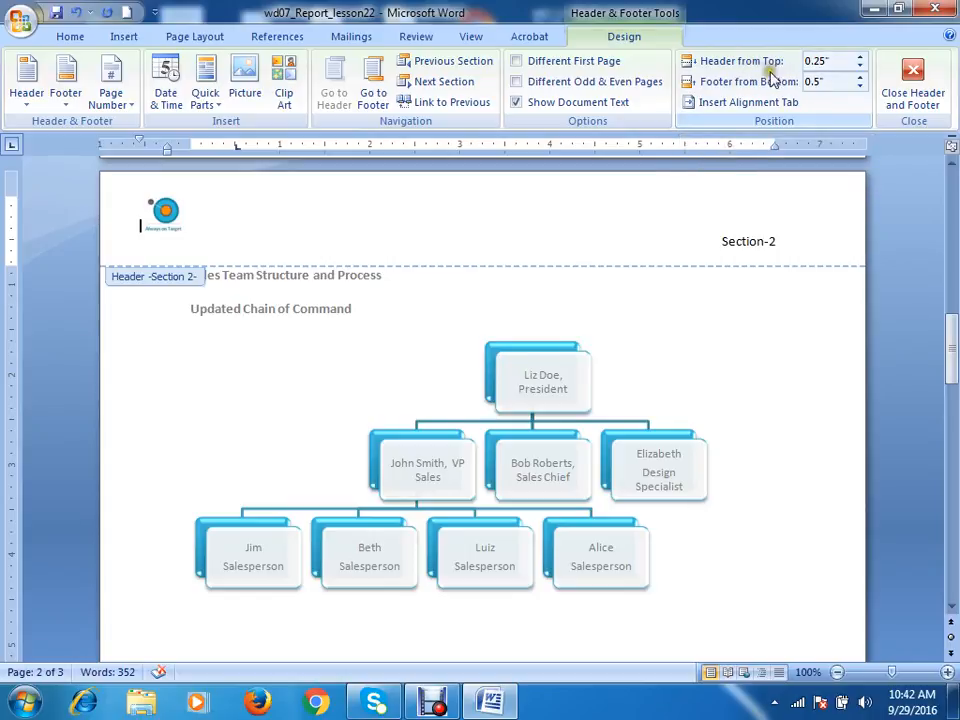
Set the Section 2 header's distance from the top of the page to 0.2"
left_click(858, 61)
left_click(859, 62)
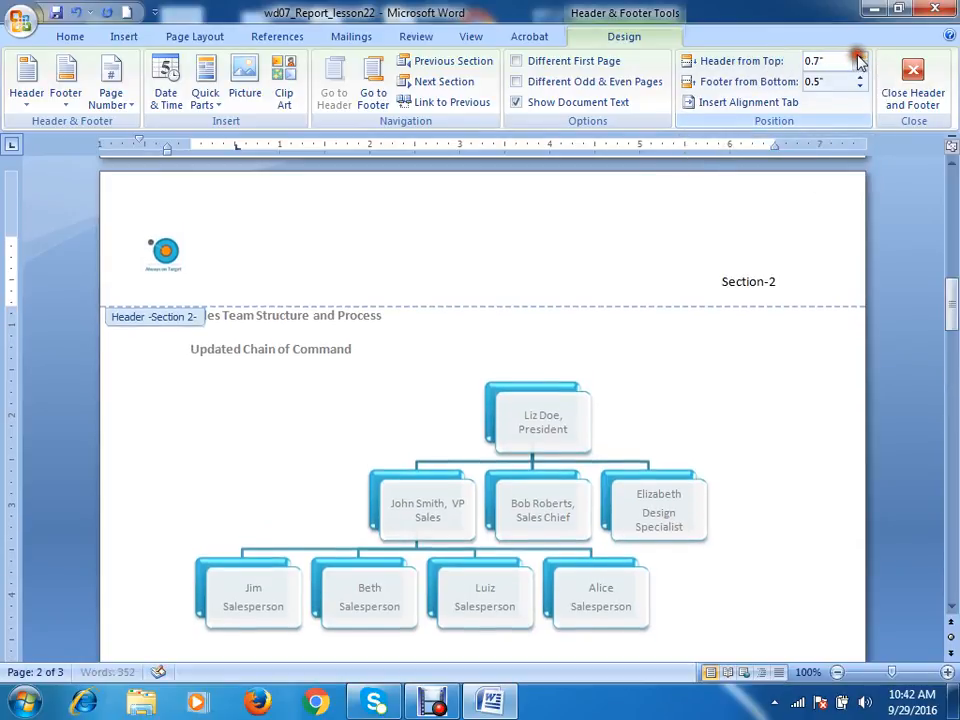
left_click(859, 62)
left_click(859, 62)
left_click(859, 62)
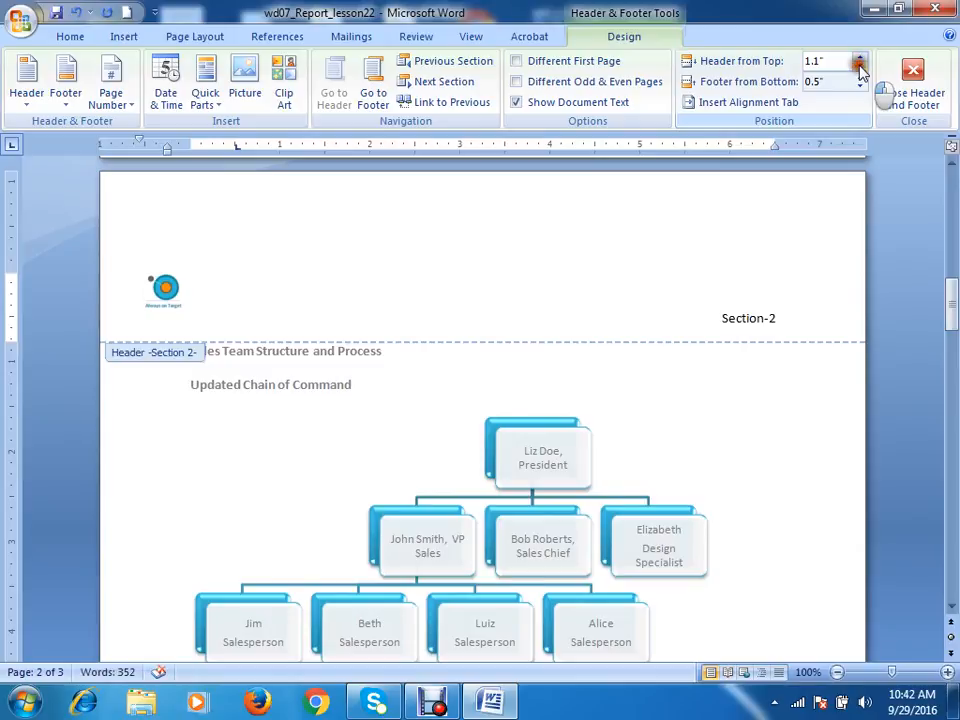
left_click(860, 66)
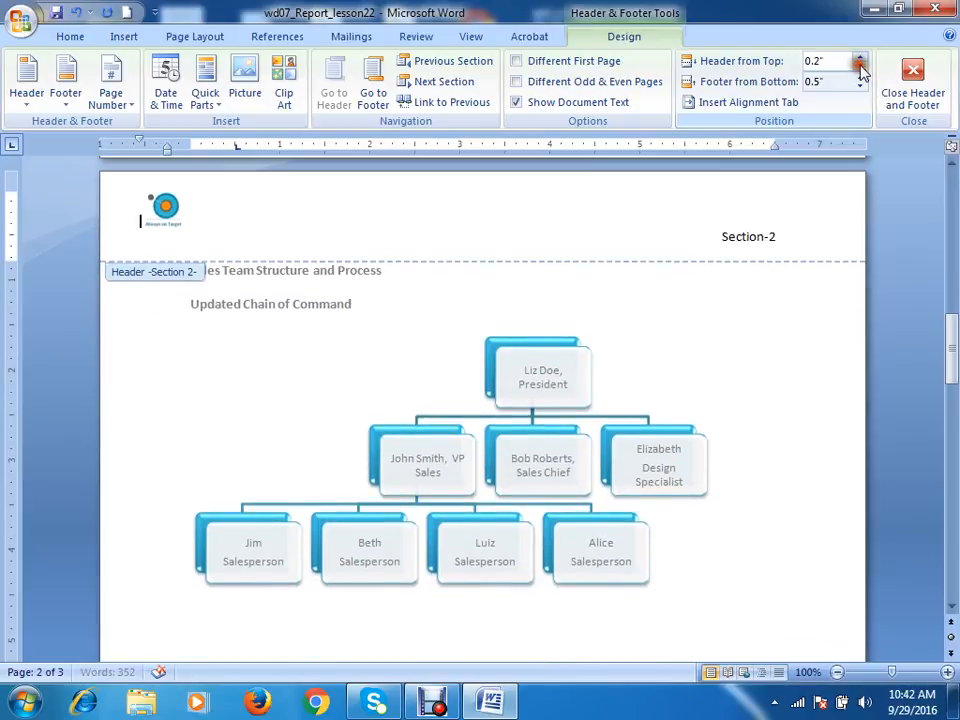
left_click(860, 66)
left_click(859, 56)
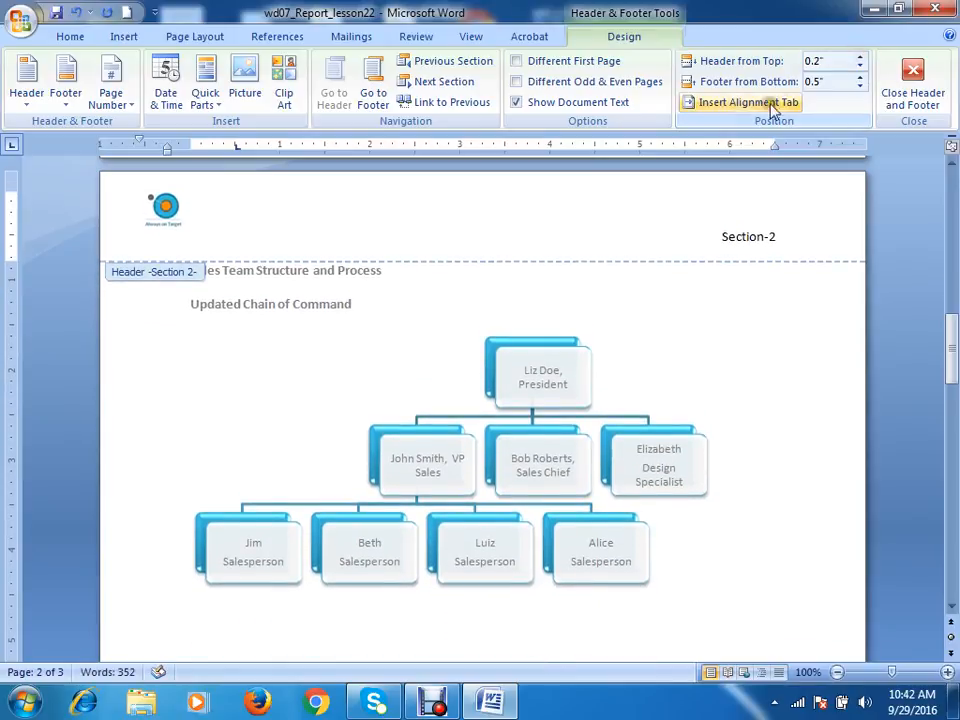
Set the Section 2 footer's distance from the bottom of the page to 0.3"
scroll(686, 156, "down", 10)
scroll(650, 258, "down", 5)
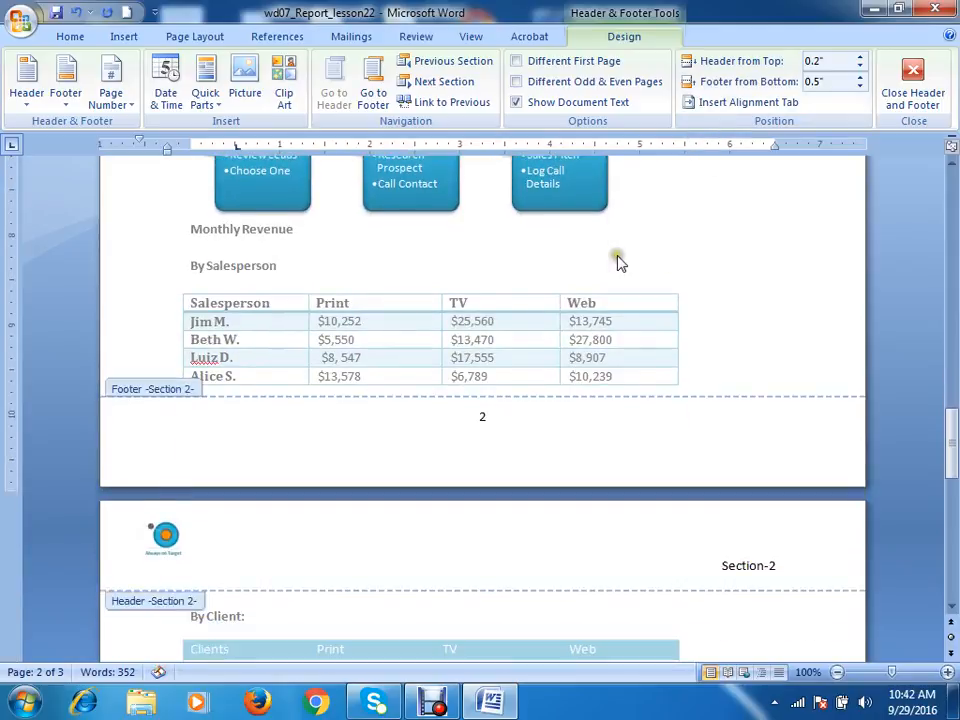
left_click(860, 79)
left_click(860, 77)
left_click(860, 77)
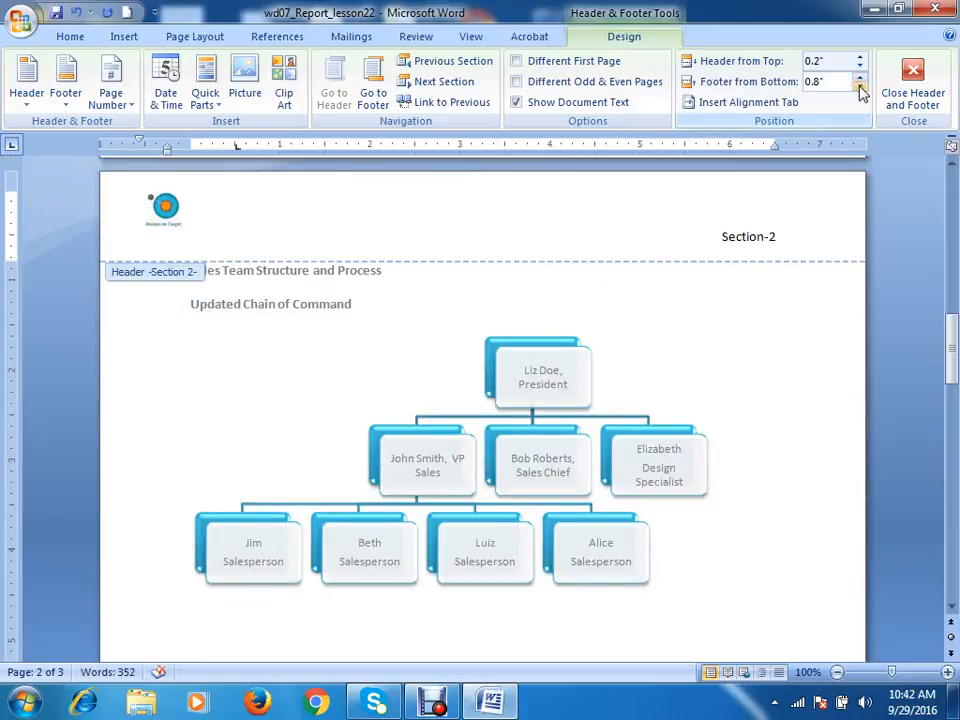
left_click(859, 87)
left_click(860, 87)
left_click(860, 87)
left_click(860, 87)
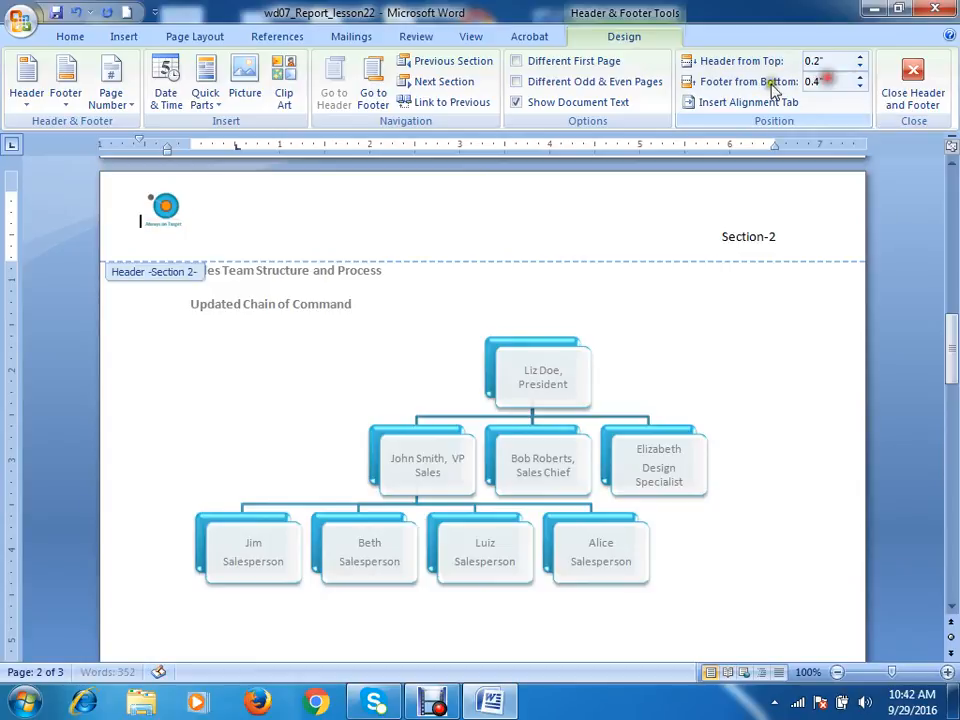
scroll(668, 141, "down", 1)
scroll(670, 130, "down", 3)
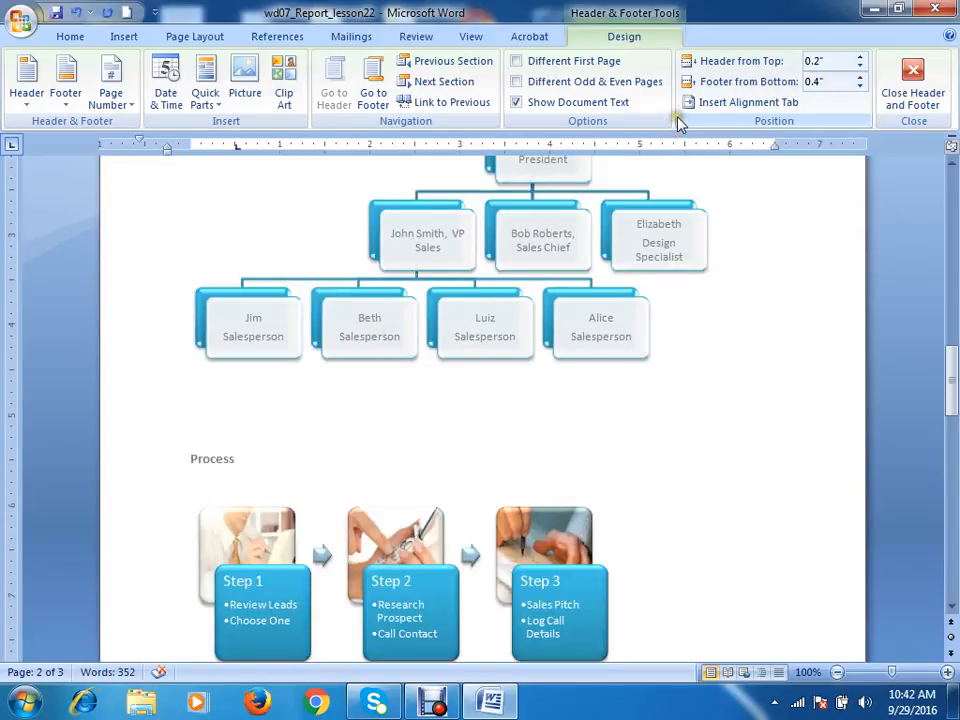
scroll(726, 208, "down", 6)
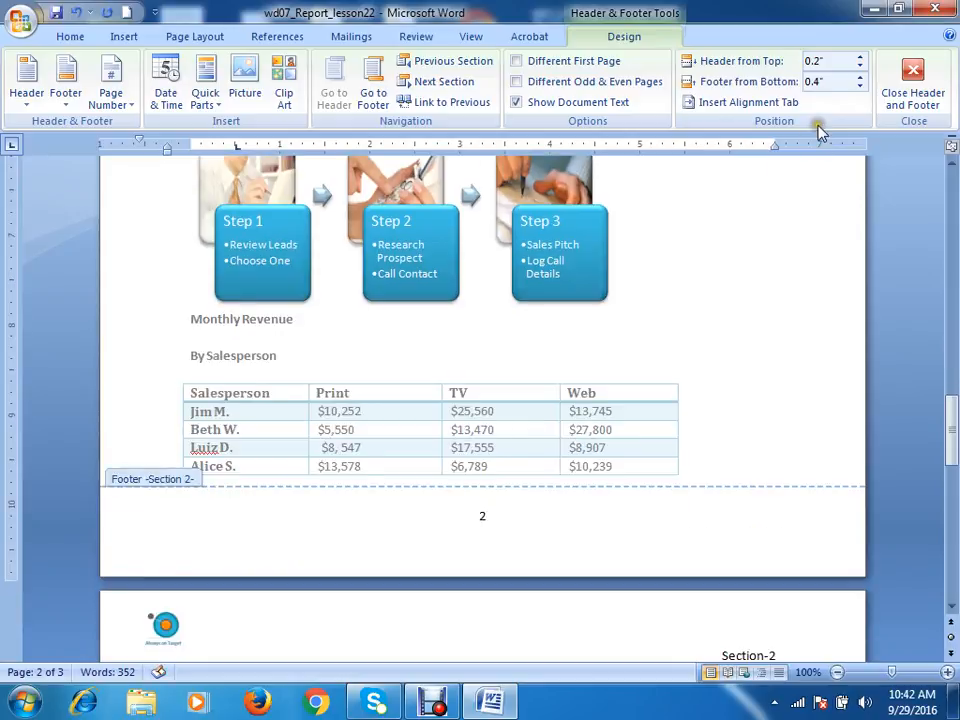
left_click(860, 87)
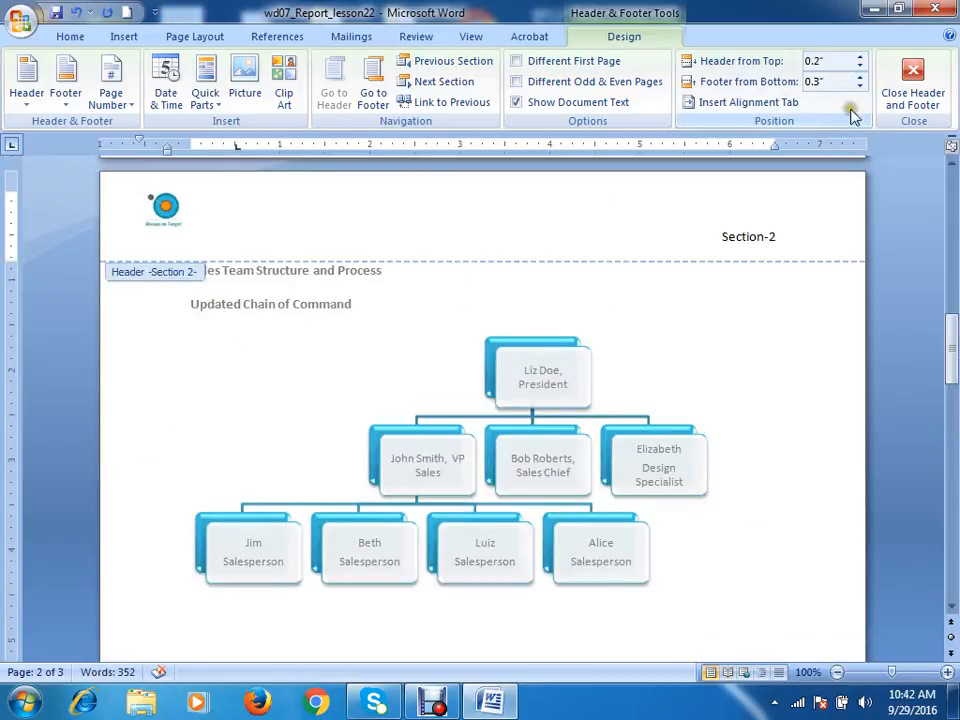
scroll(848, 125, "down", 2)
Set the Section 1 footer's distance from the bottom of the page to 0.2" and return to the document body
scroll(847, 127, "up", 8)
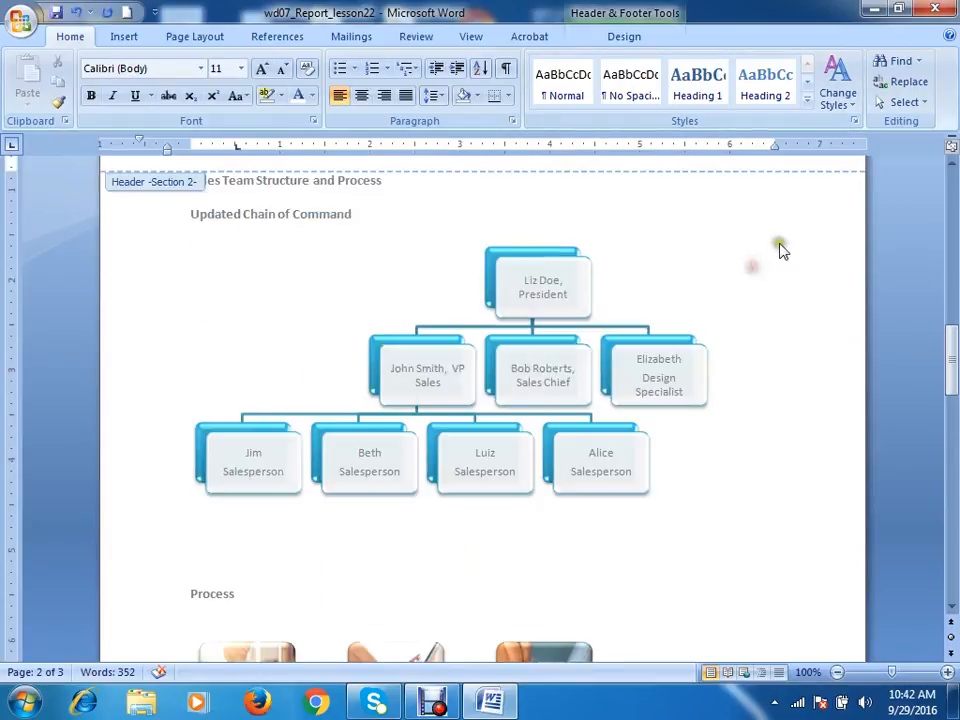
scroll(780, 251, "up", 6)
scroll(783, 250, "up", 2)
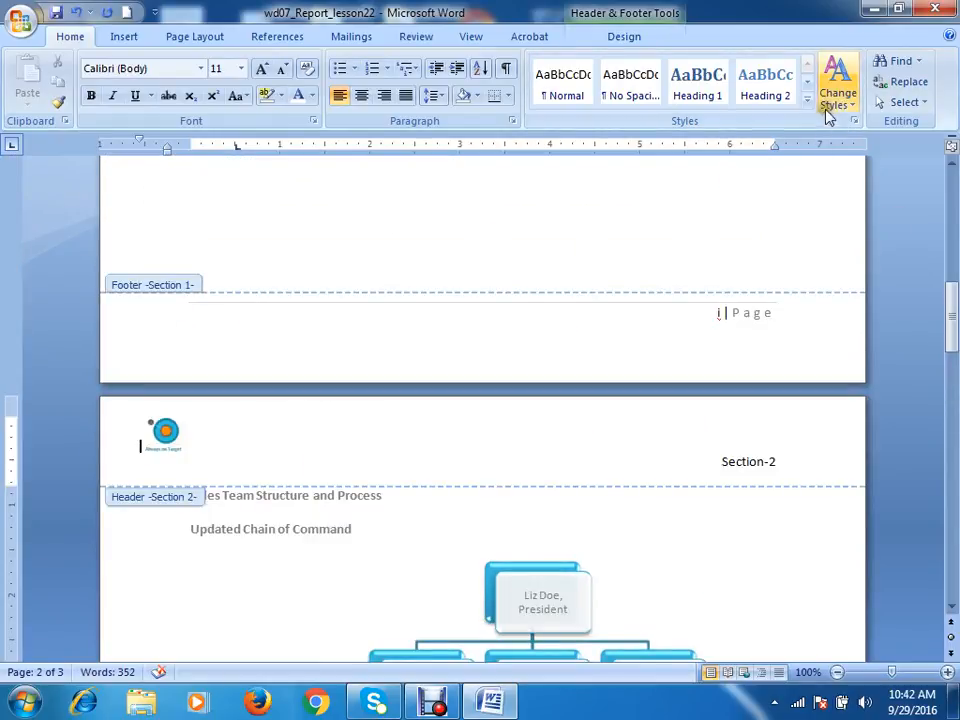
left_click(725, 325)
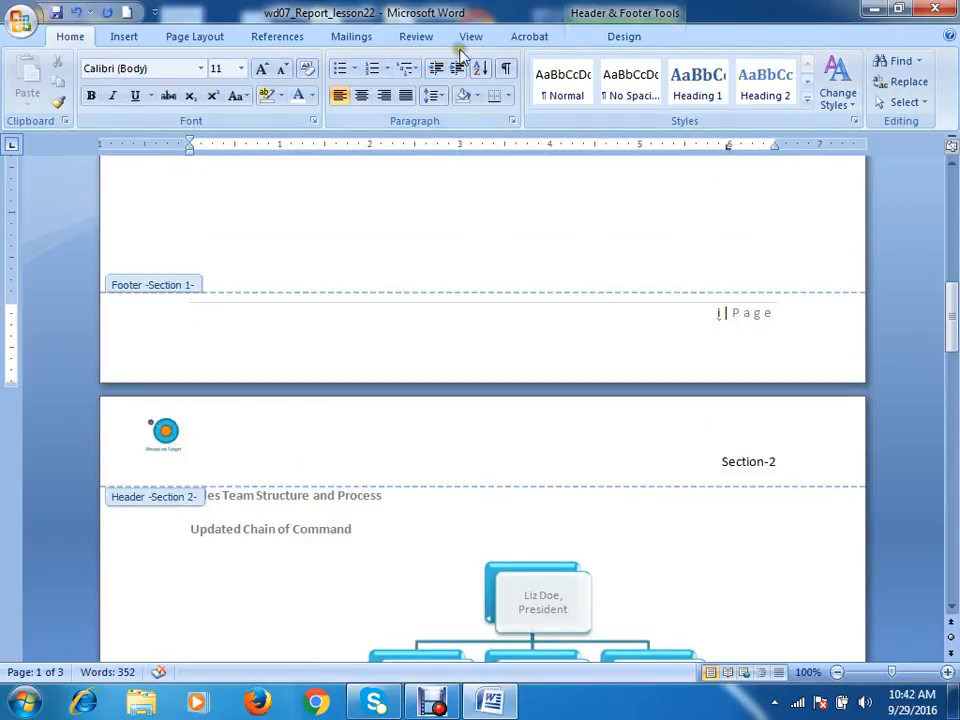
left_click(622, 37)
left_click(859, 77)
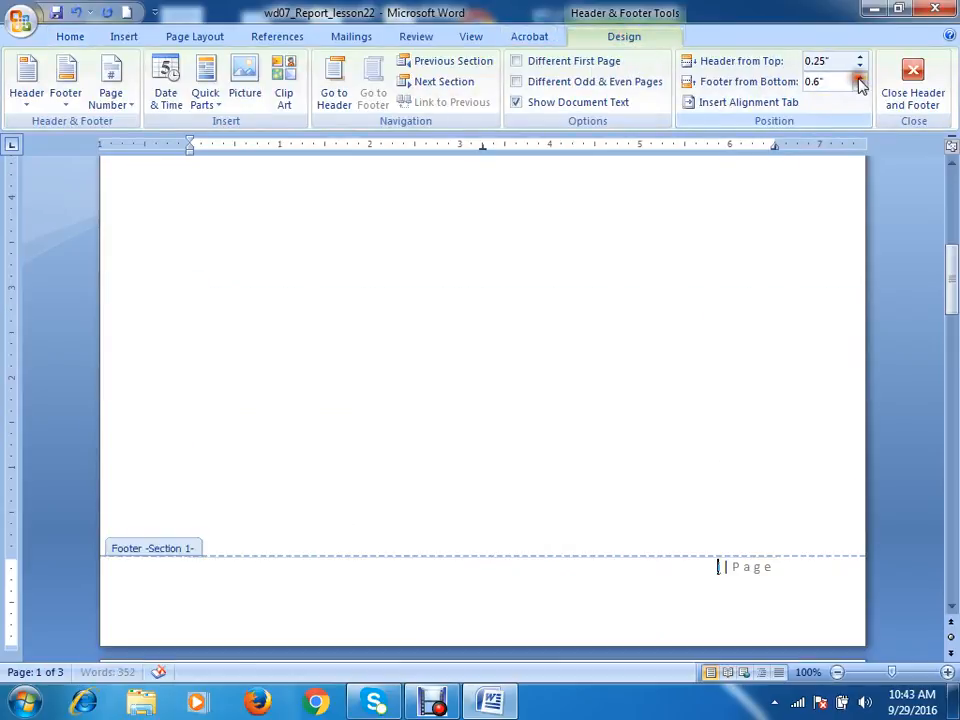
left_click(861, 87)
left_click(860, 79)
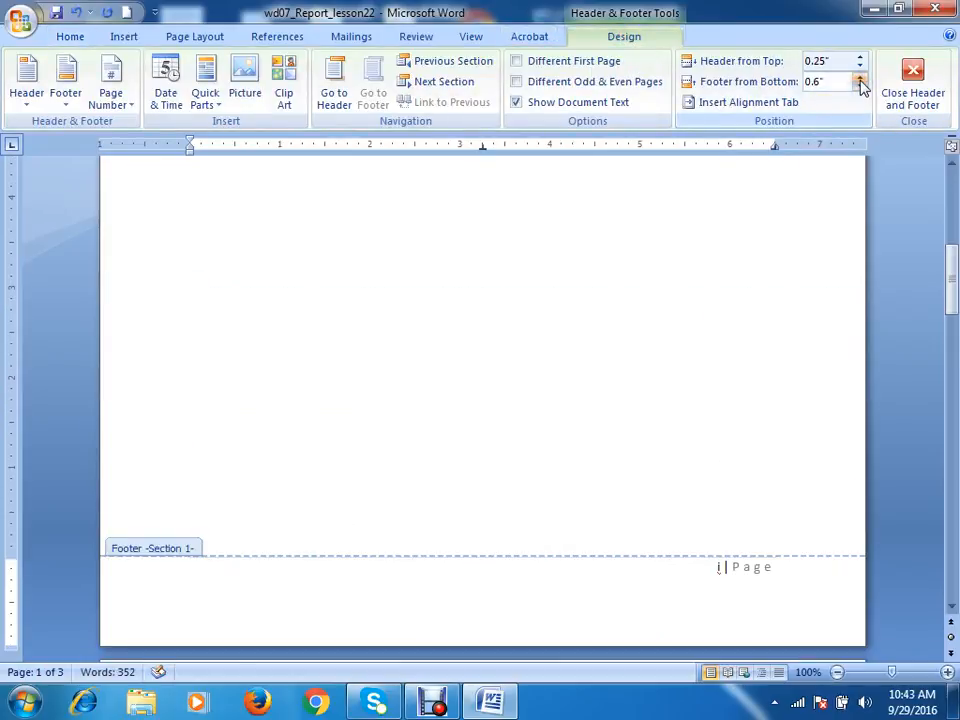
left_click(859, 87)
left_click(859, 87)
left_click(859, 87)
left_click(859, 87)
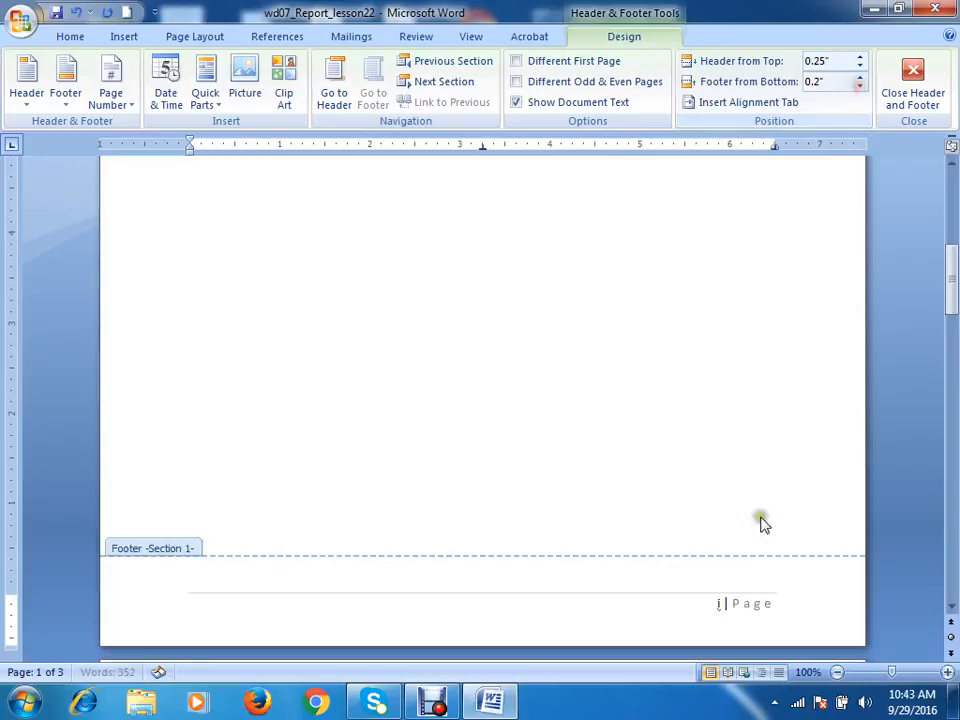
left_click(859, 87)
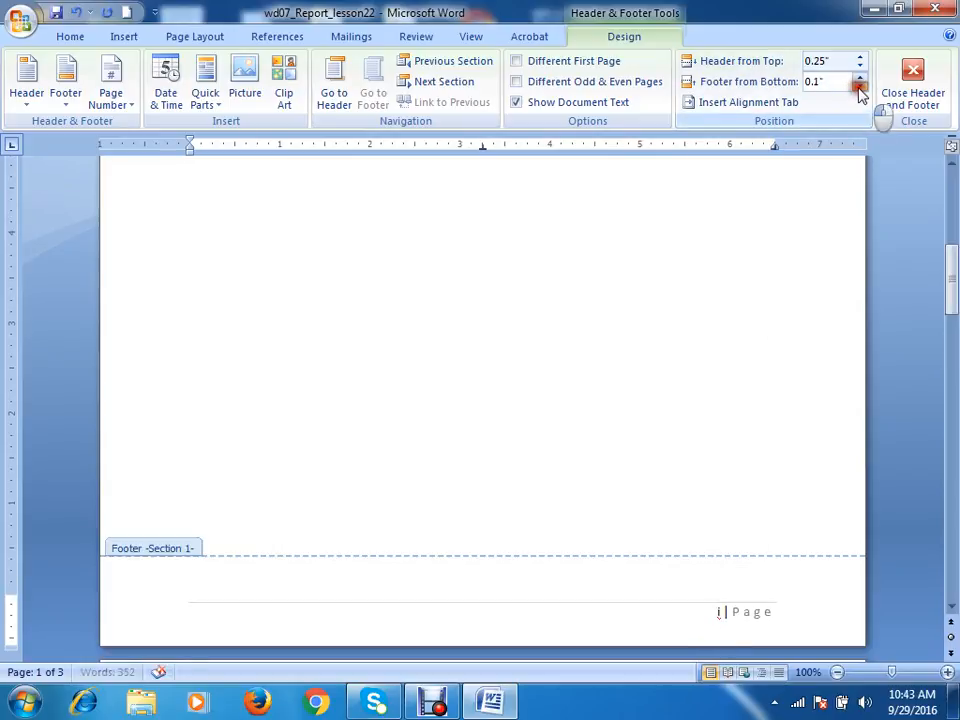
left_click(859, 87)
left_click(859, 80)
left_click(859, 80)
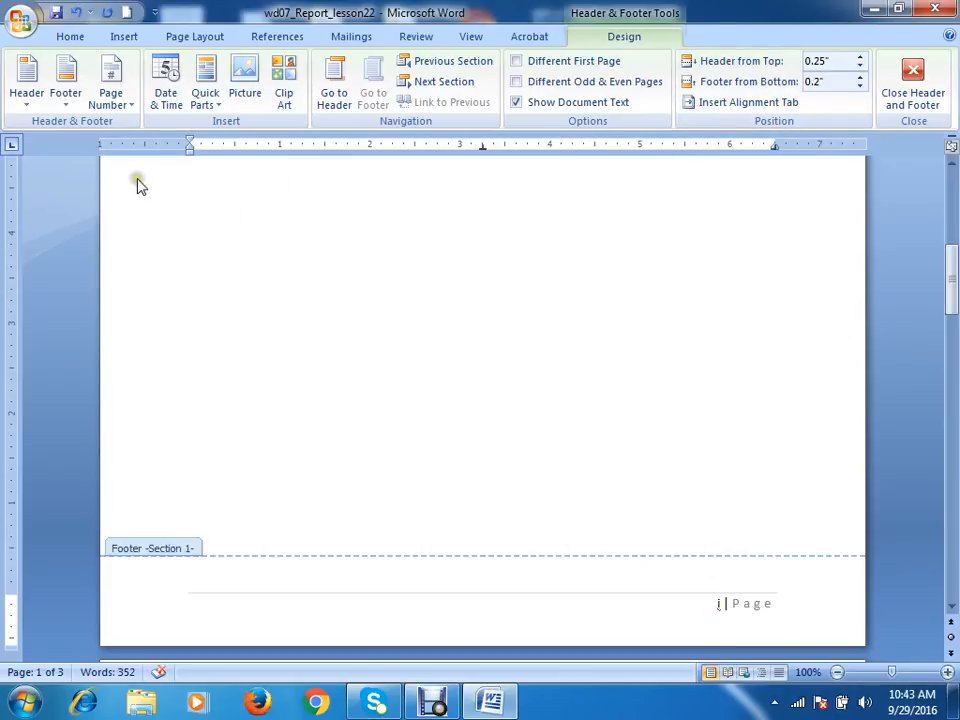
left_click(911, 75)
Examine the page number designs available for the top of the page, bottom of the page, page margins and current position
scroll(350, 372, "up", 3)
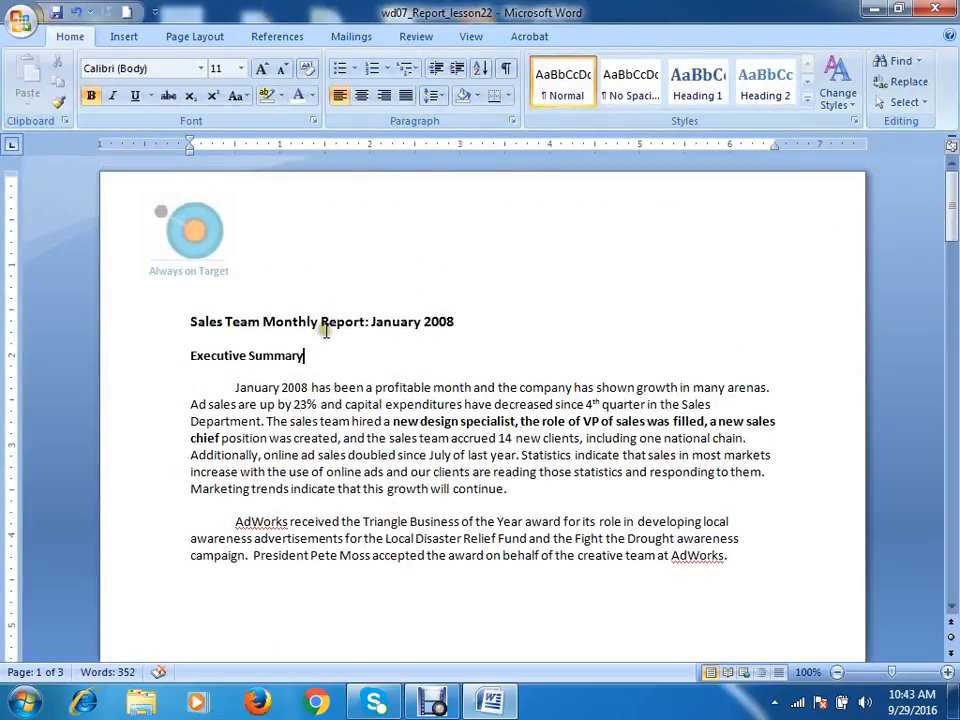
left_click(123, 36)
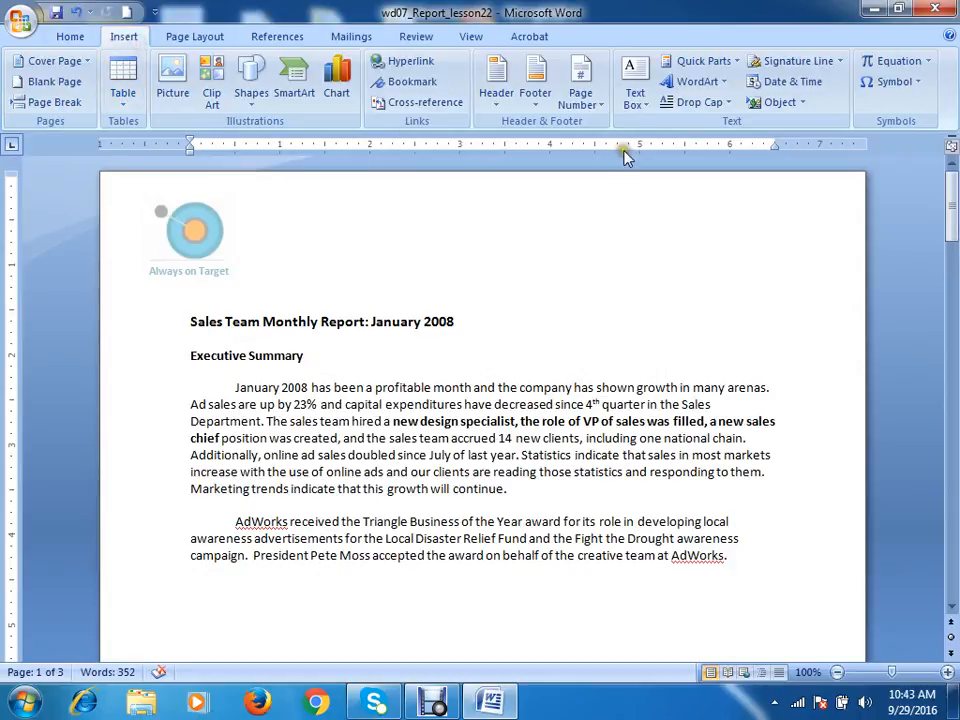
left_click(582, 100)
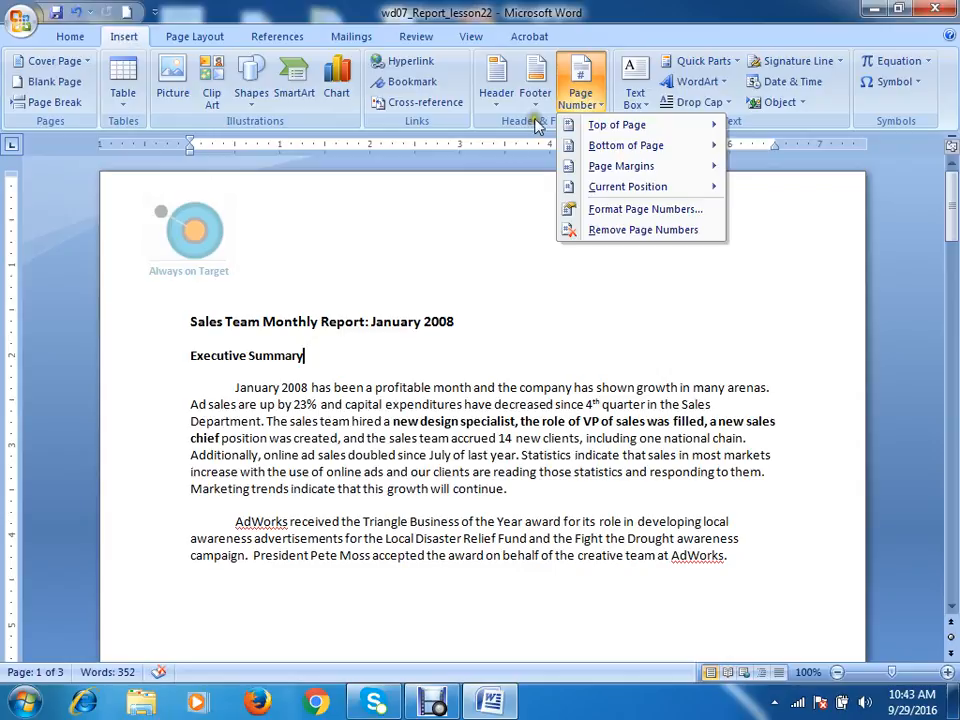
mouse_move(578, 127)
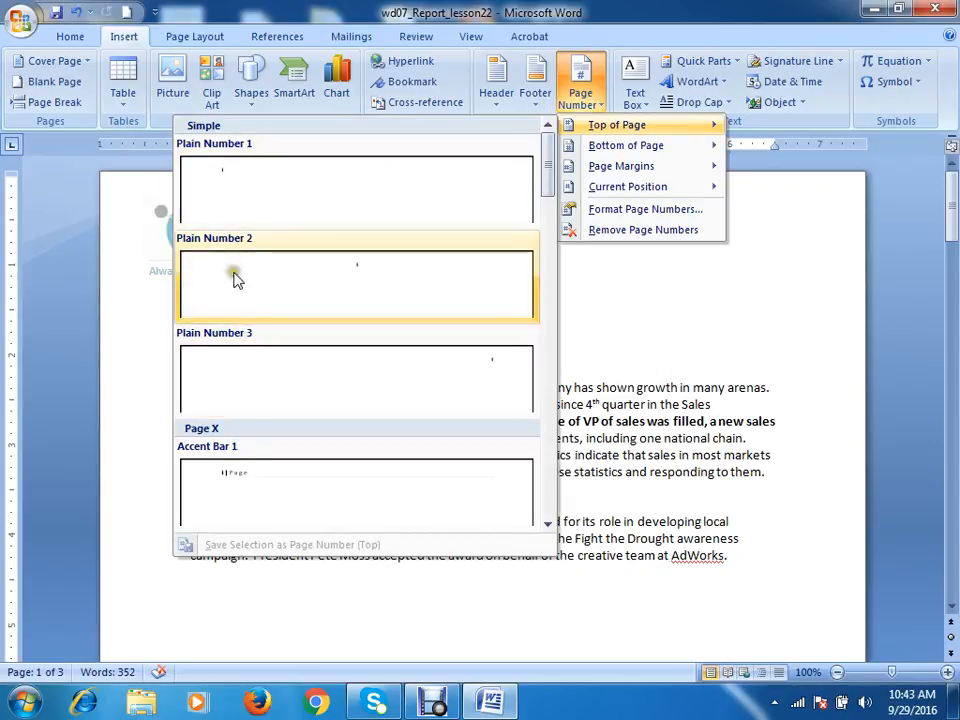
scroll(385, 468, "down", 5)
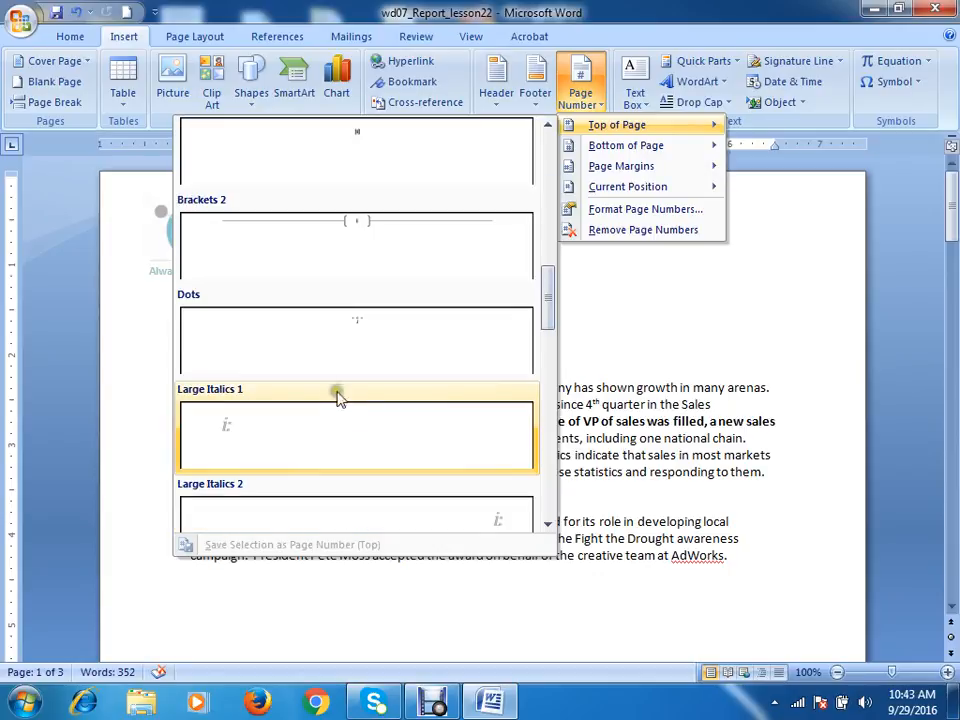
scroll(321, 219, "down", 8)
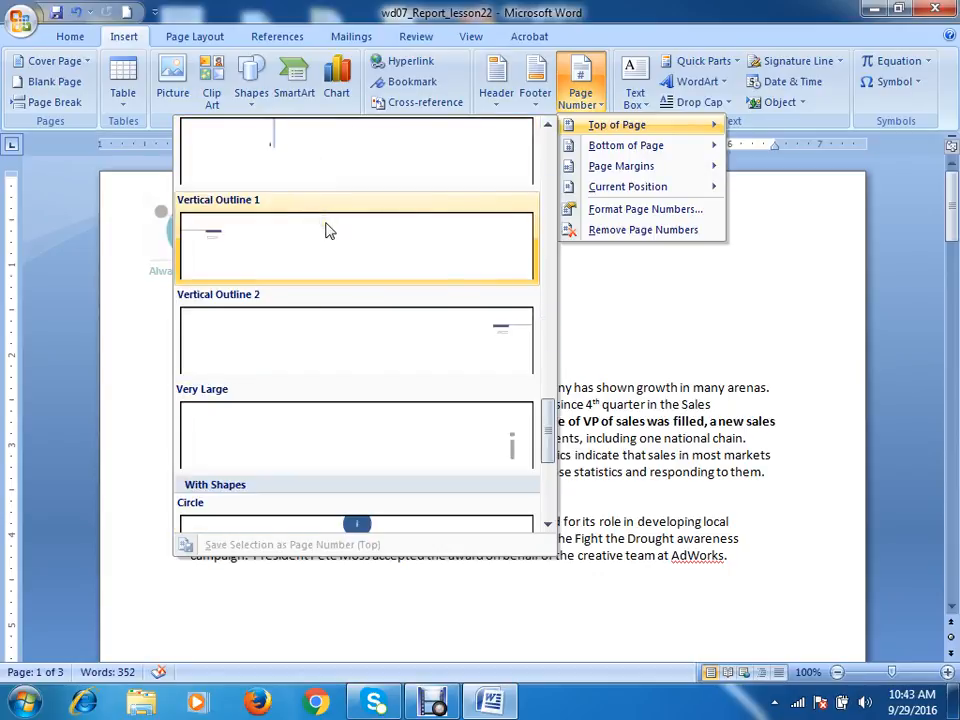
scroll(327, 229, "down", 4)
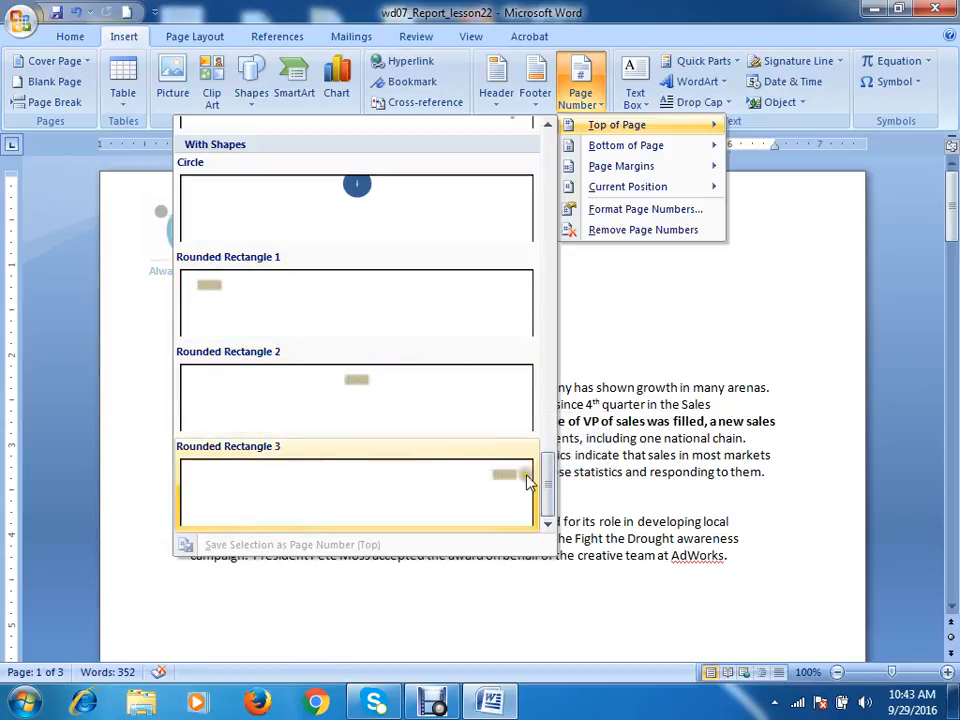
scroll(528, 482, "up", 15)
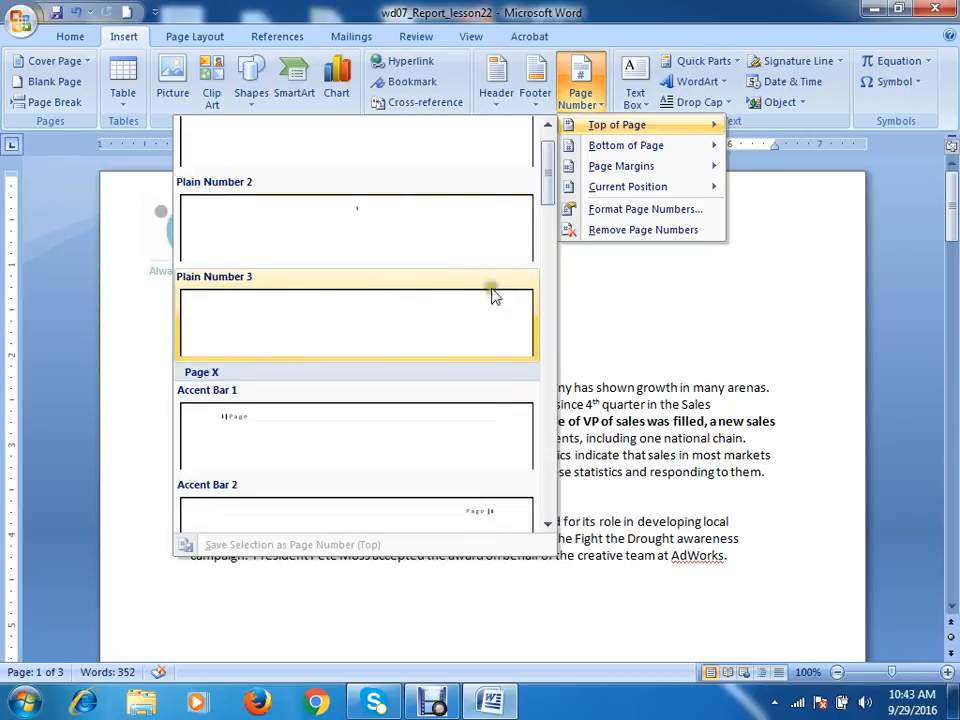
scroll(357, 223, "up", 1)
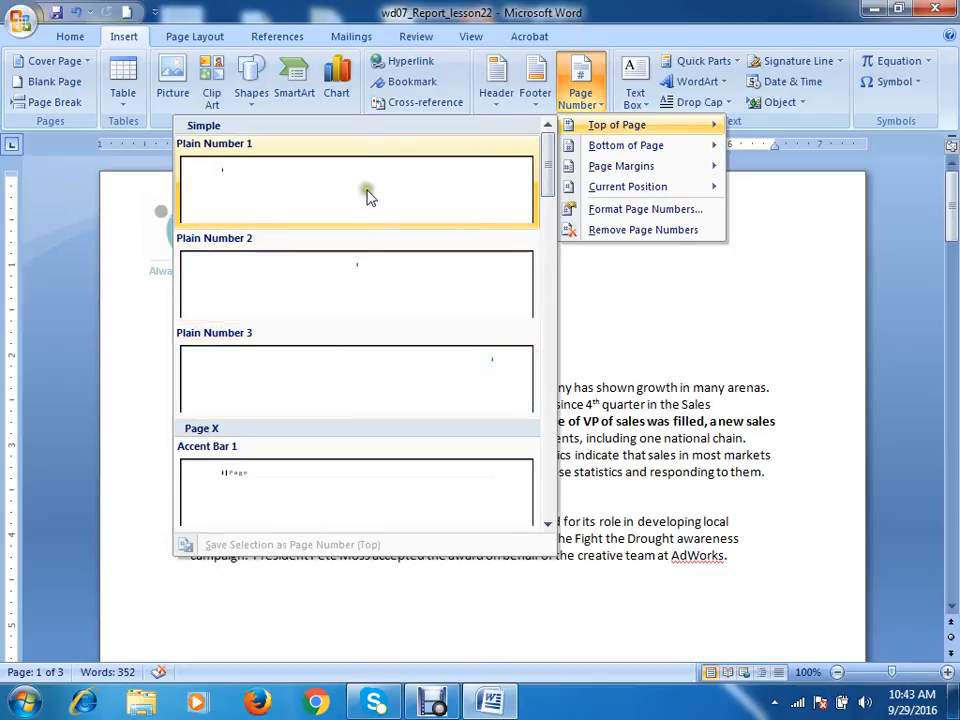
mouse_move(651, 148)
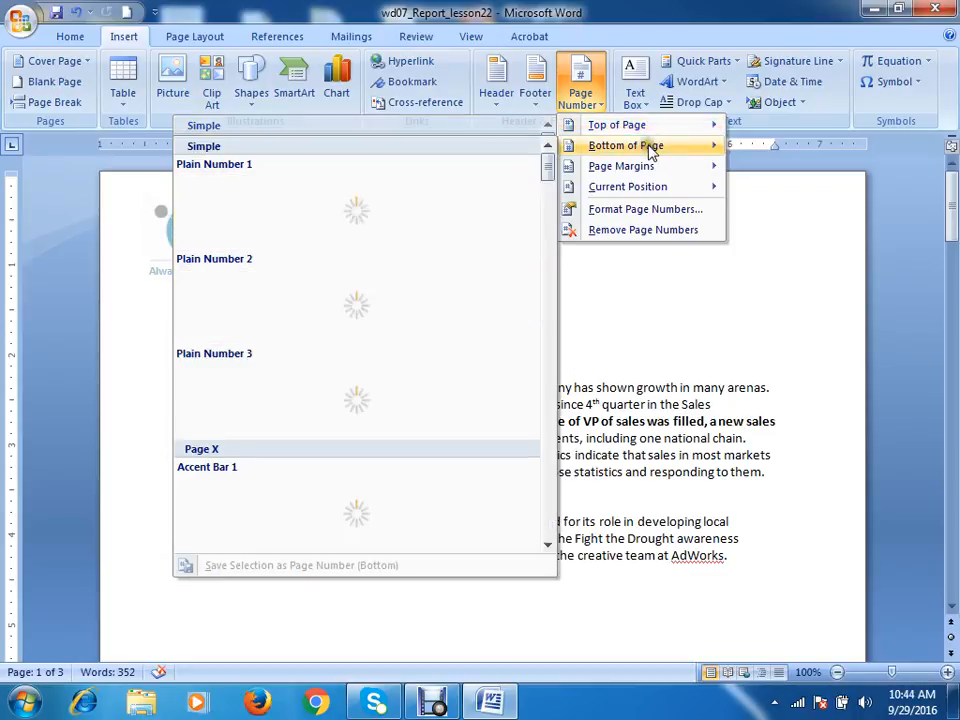
mouse_move(615, 126)
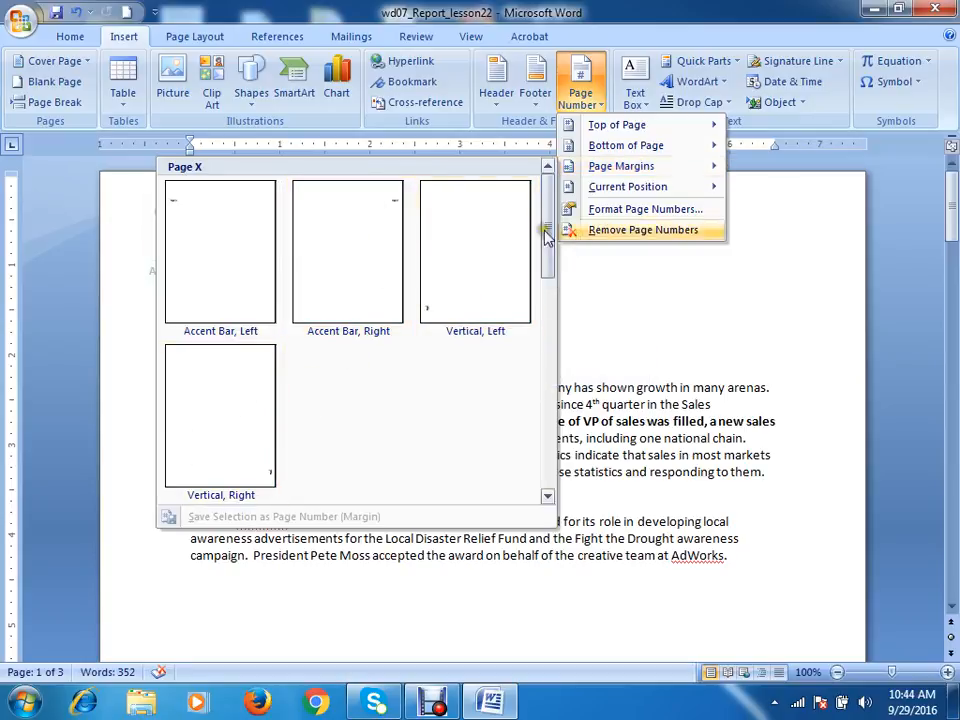
mouse_move(638, 190)
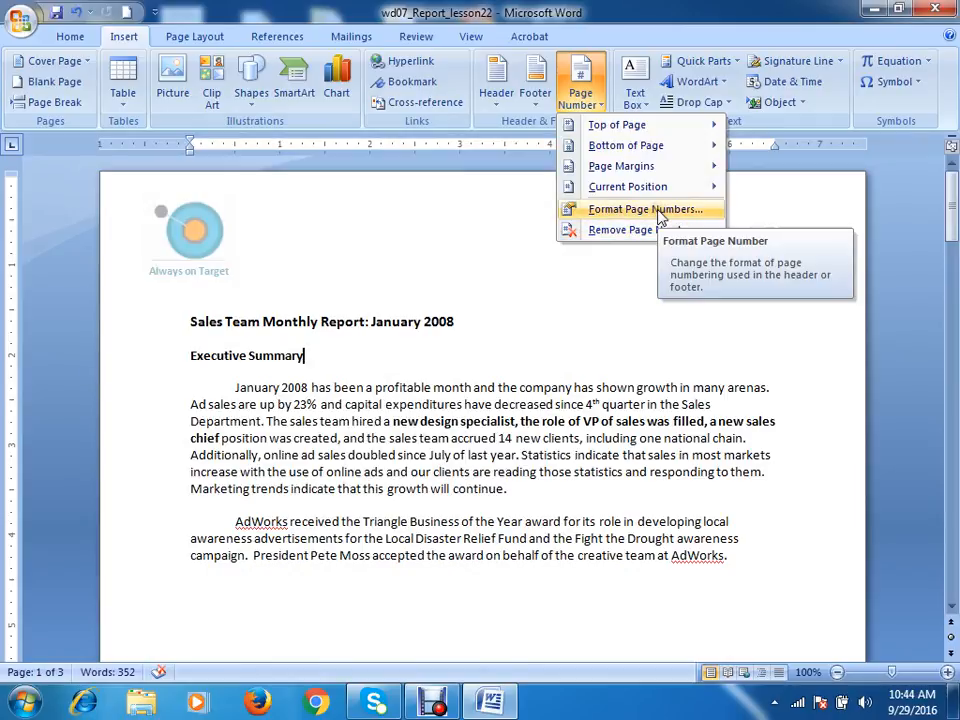
Try the 1, 2, 3, … number format in the page number format settings and review the other formats
left_click(659, 212)
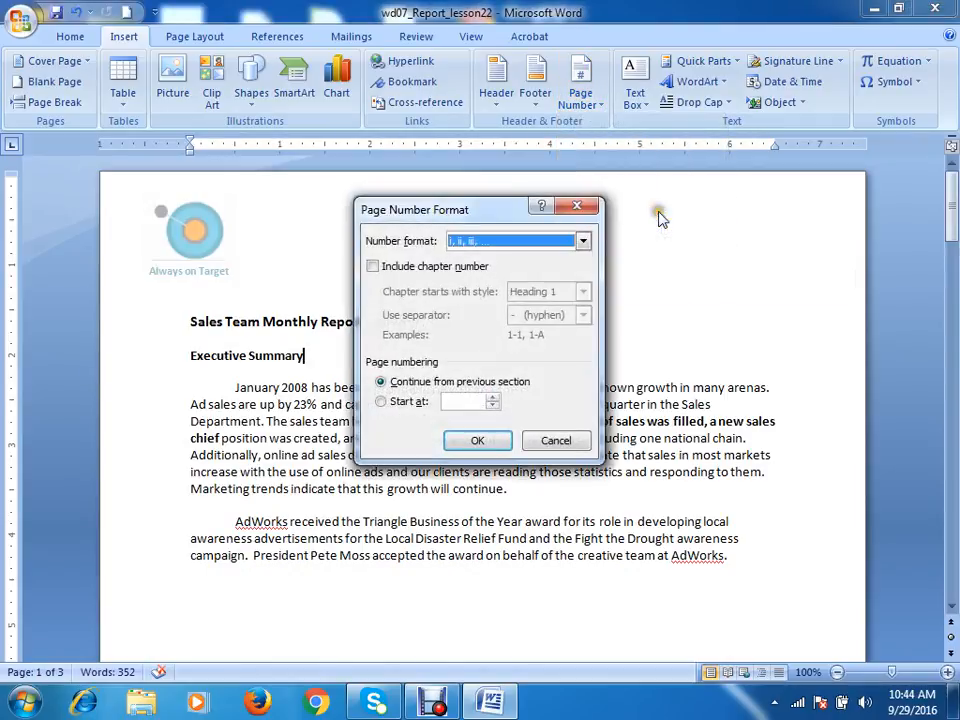
left_click_drag(488, 215, 628, 184)
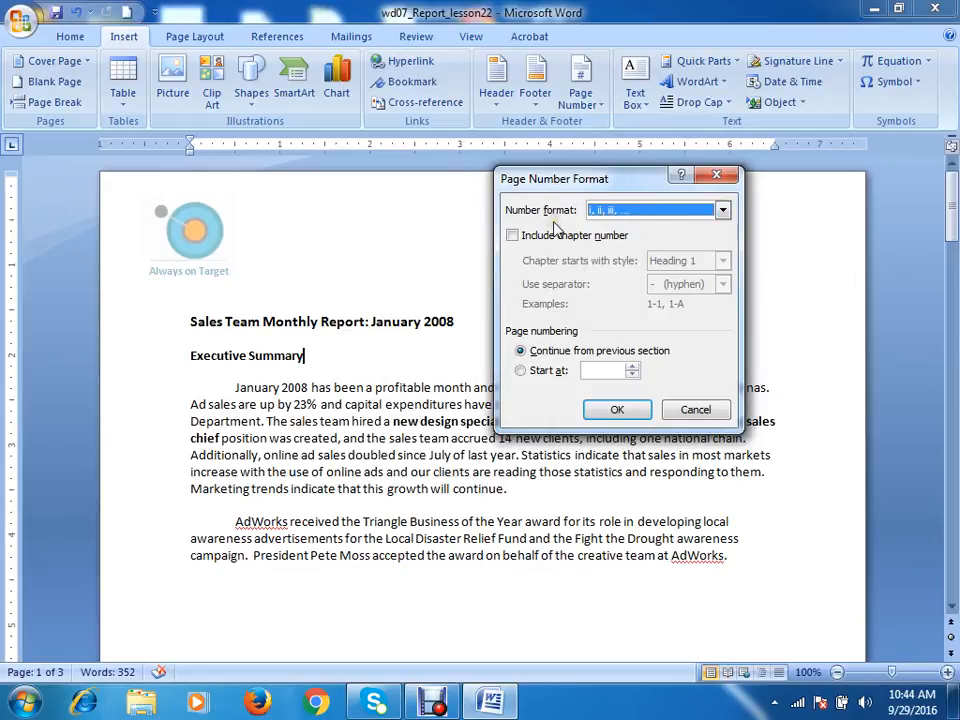
left_click(721, 211)
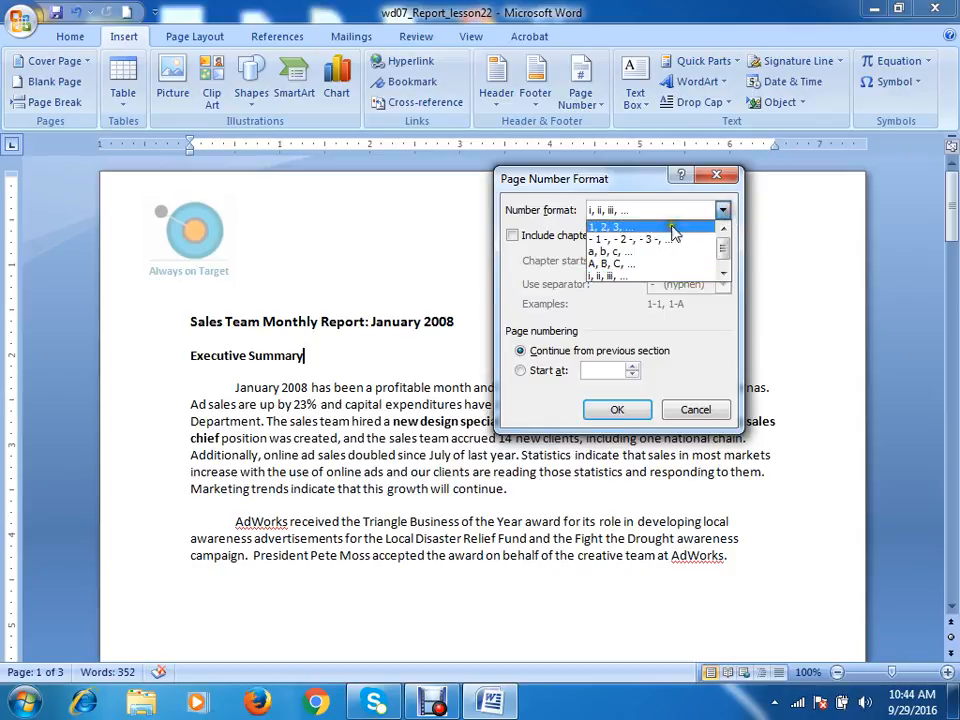
left_click(637, 229)
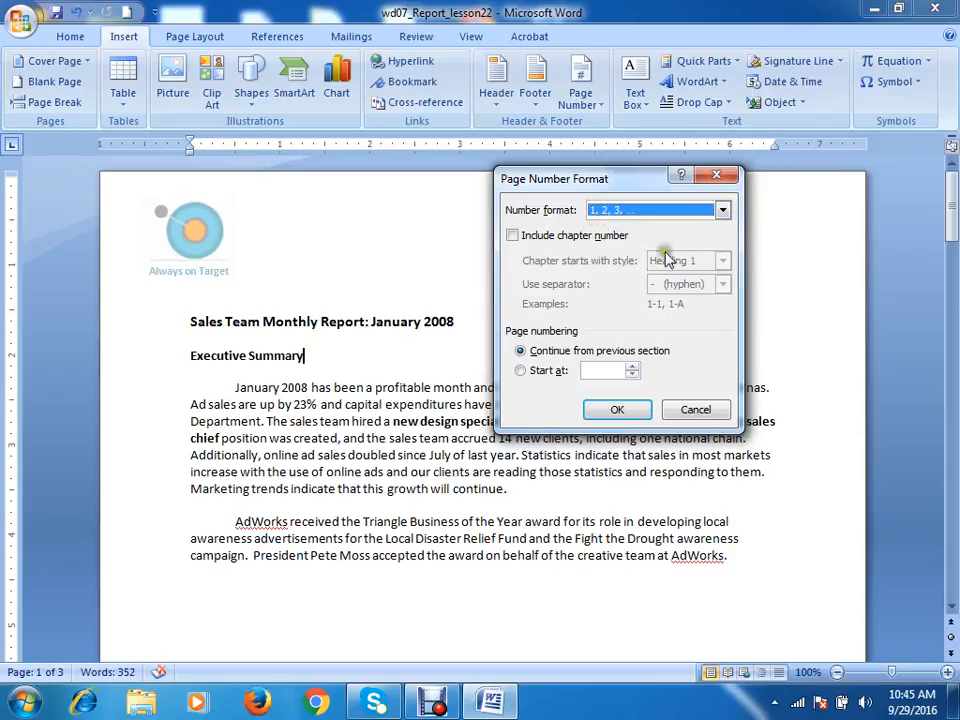
left_click(722, 210)
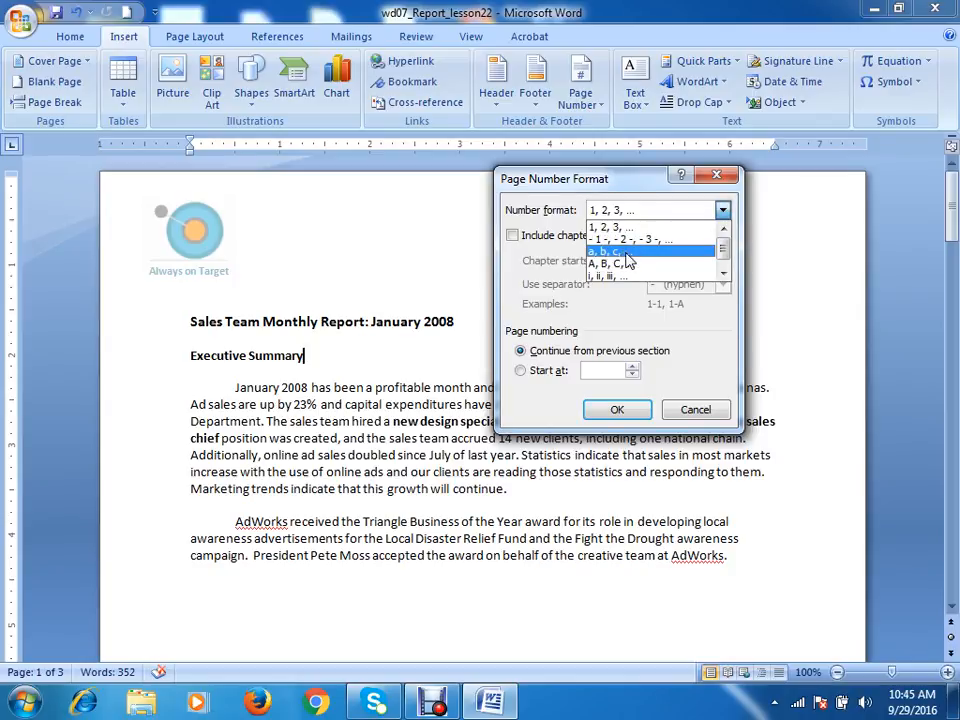
Try including the chapter number in the page numbering, and discard the page number format changes
left_click(548, 236)
left_click(548, 236)
left_click(550, 238)
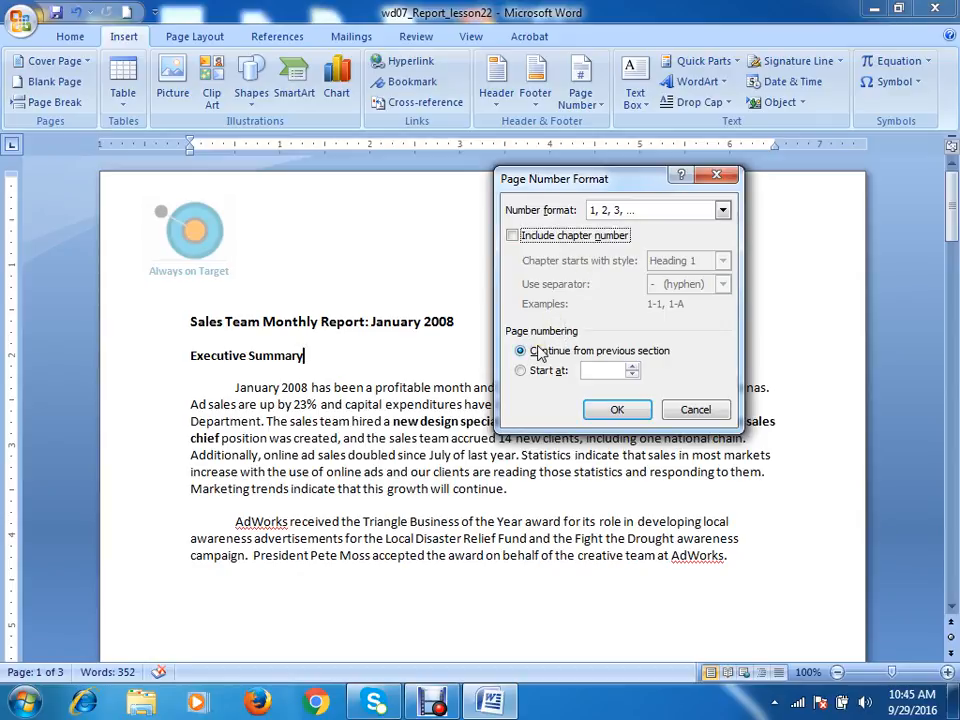
left_click(513, 237)
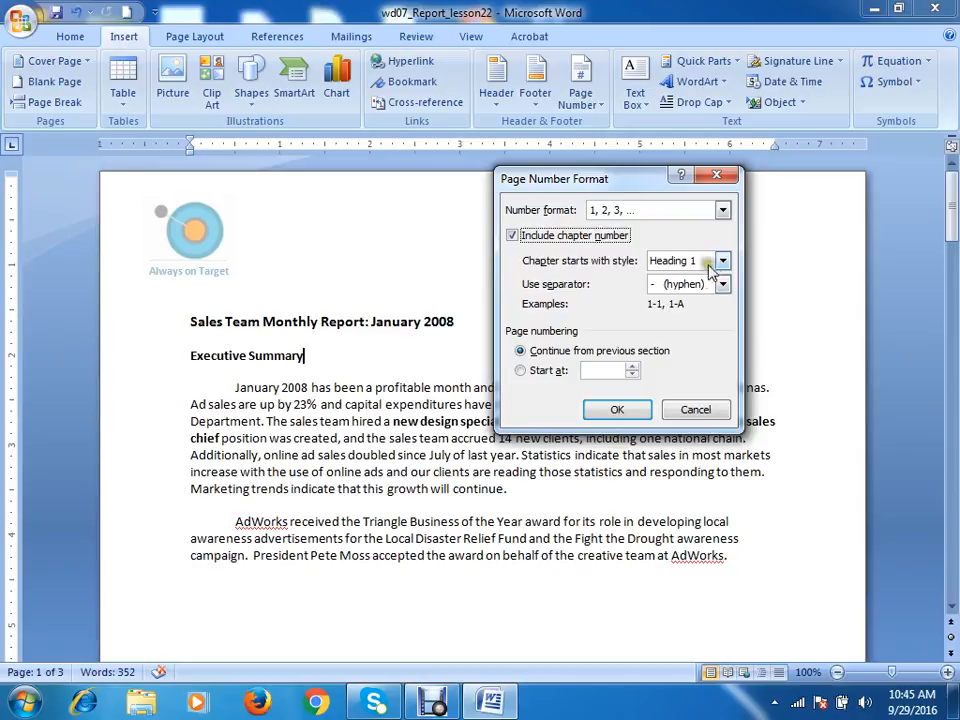
left_click(50, 27)
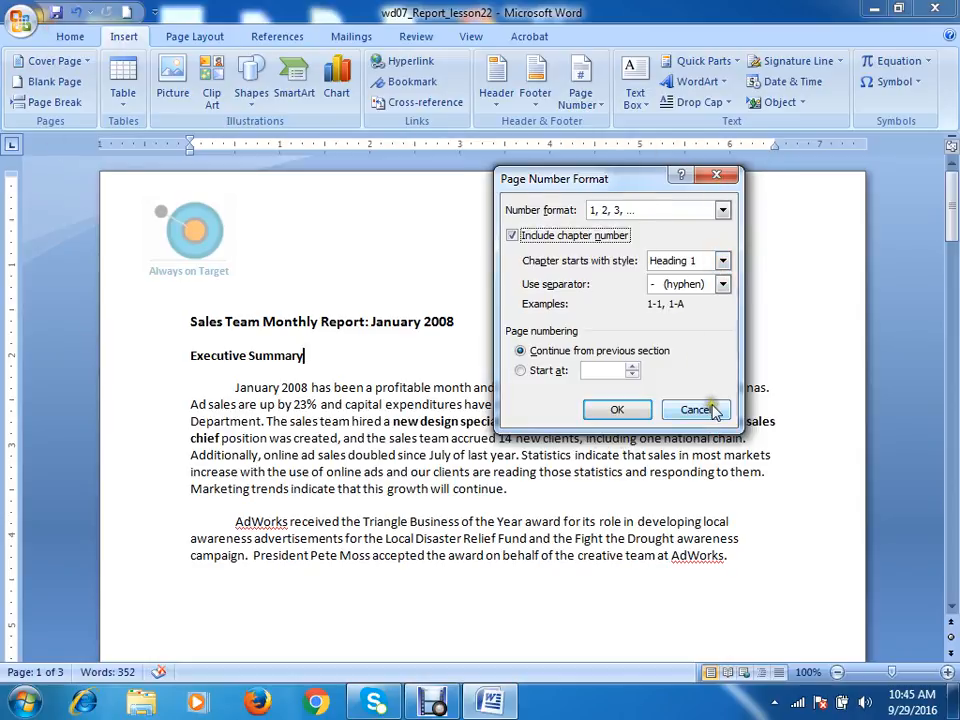
left_click(692, 409)
Apply the Heading 1 style to the "Executive Summary" line
left_click(70, 37)
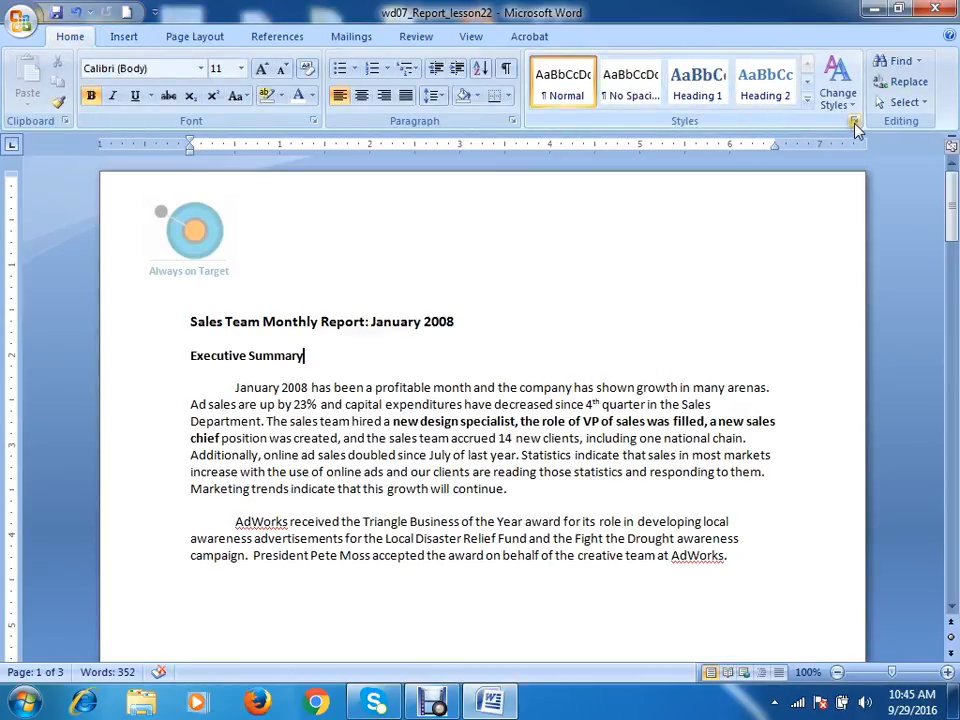
left_click(633, 102)
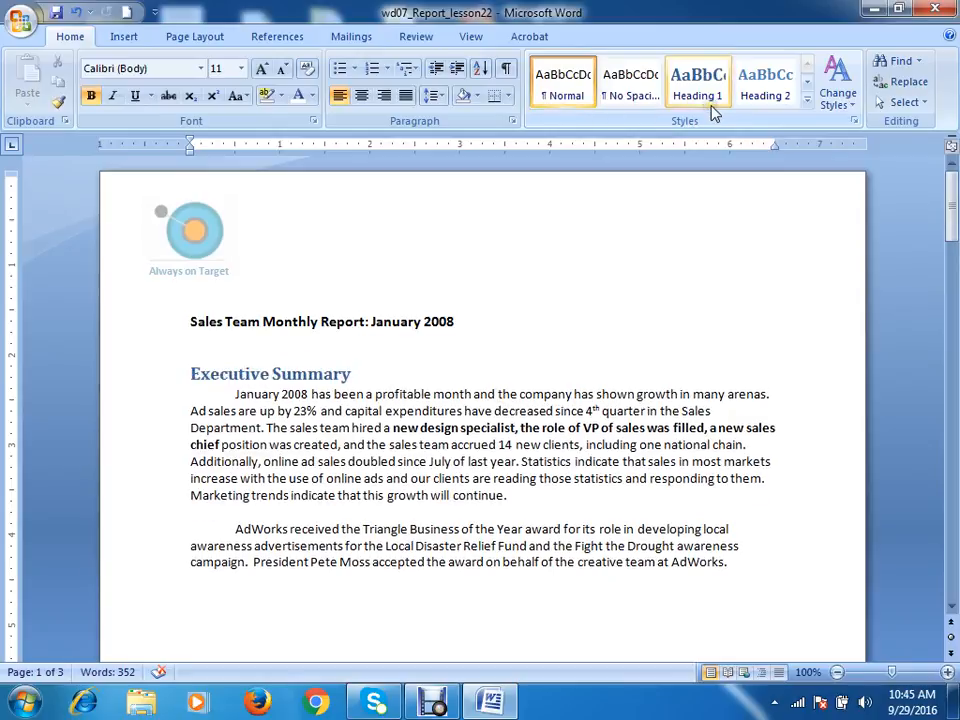
left_click(807, 99)
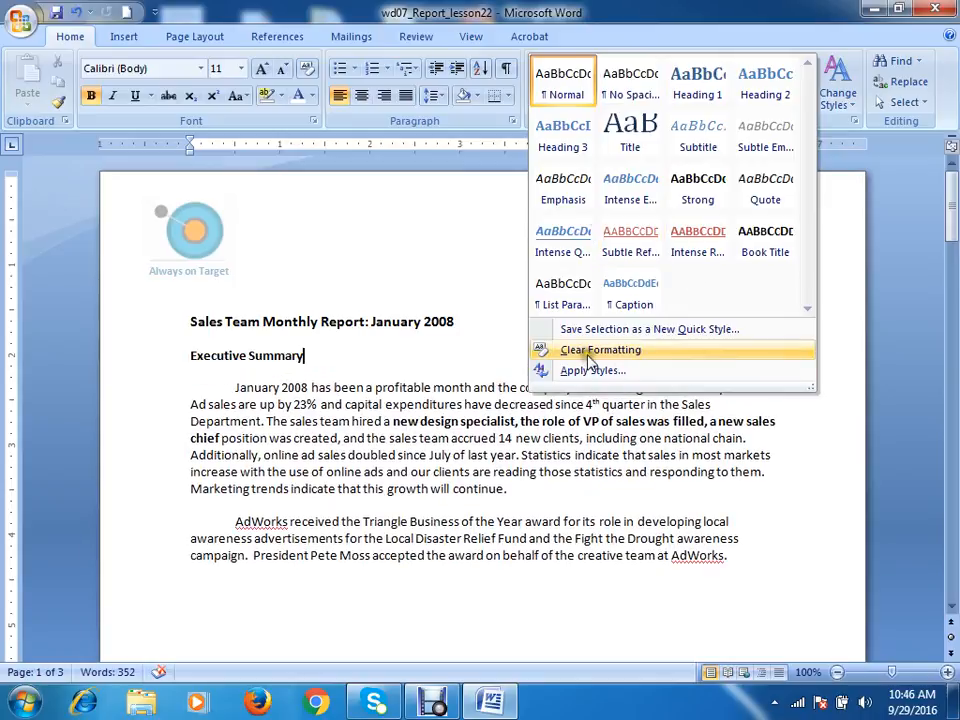
left_click(377, 368)
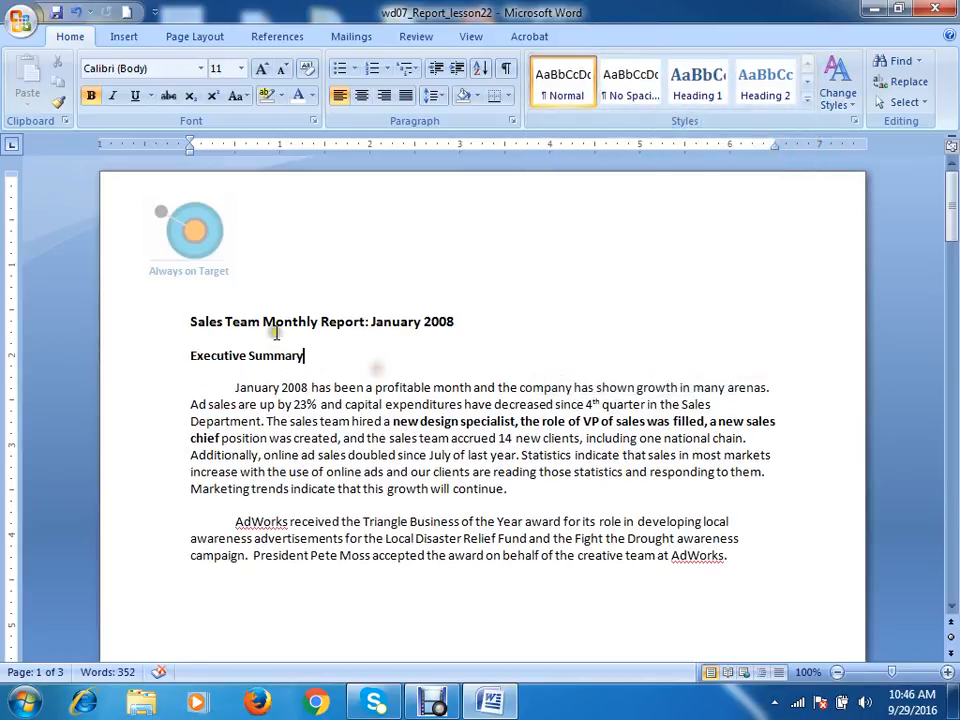
left_click(155, 358)
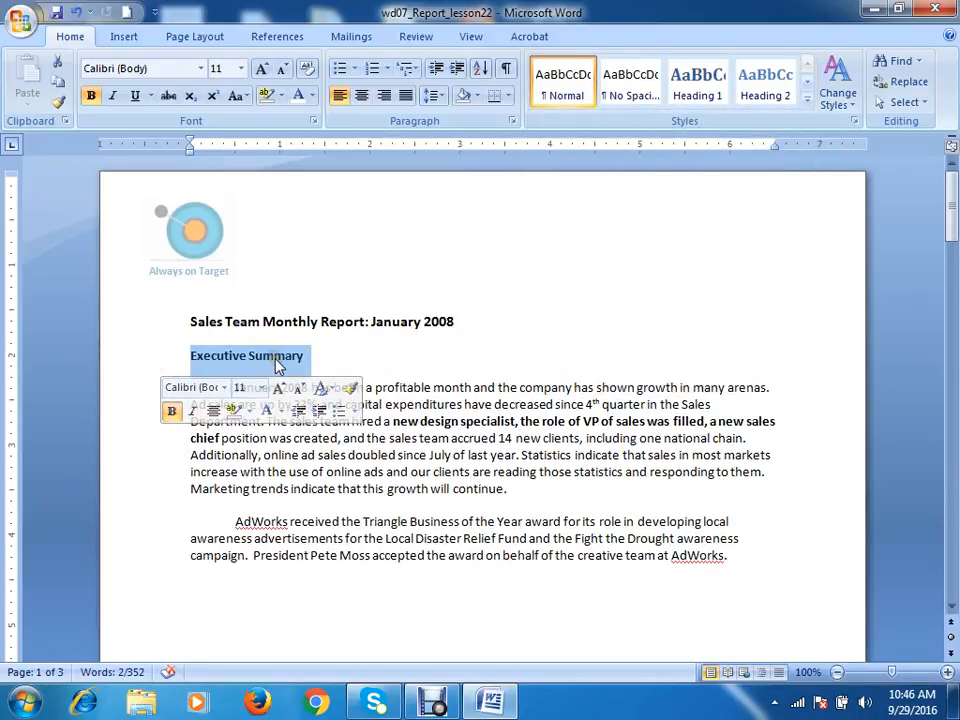
left_click(170, 364)
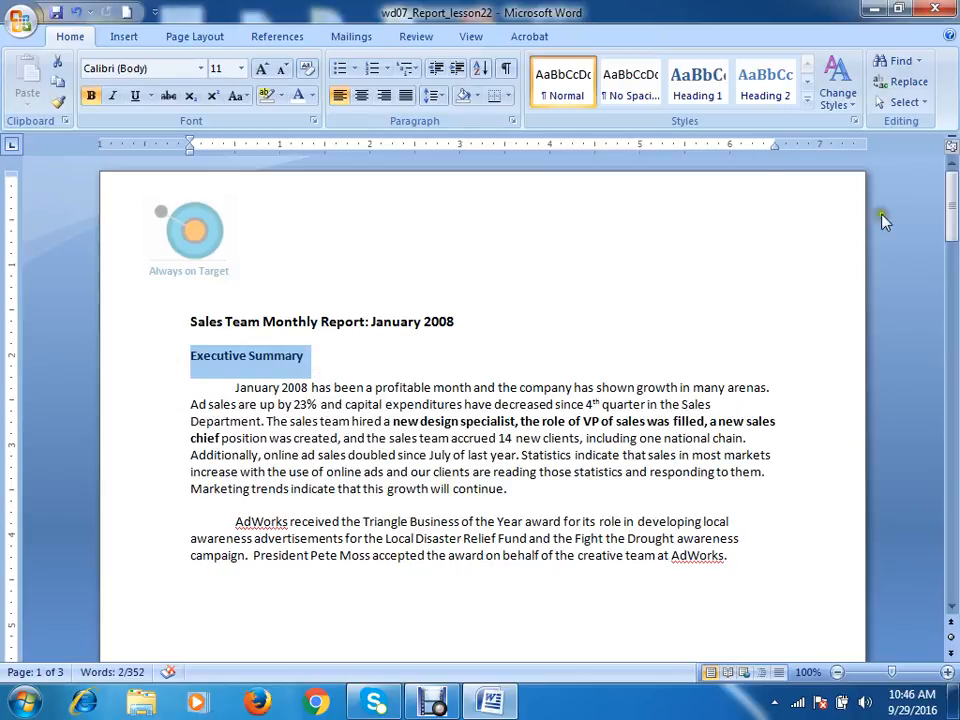
left_click(705, 93)
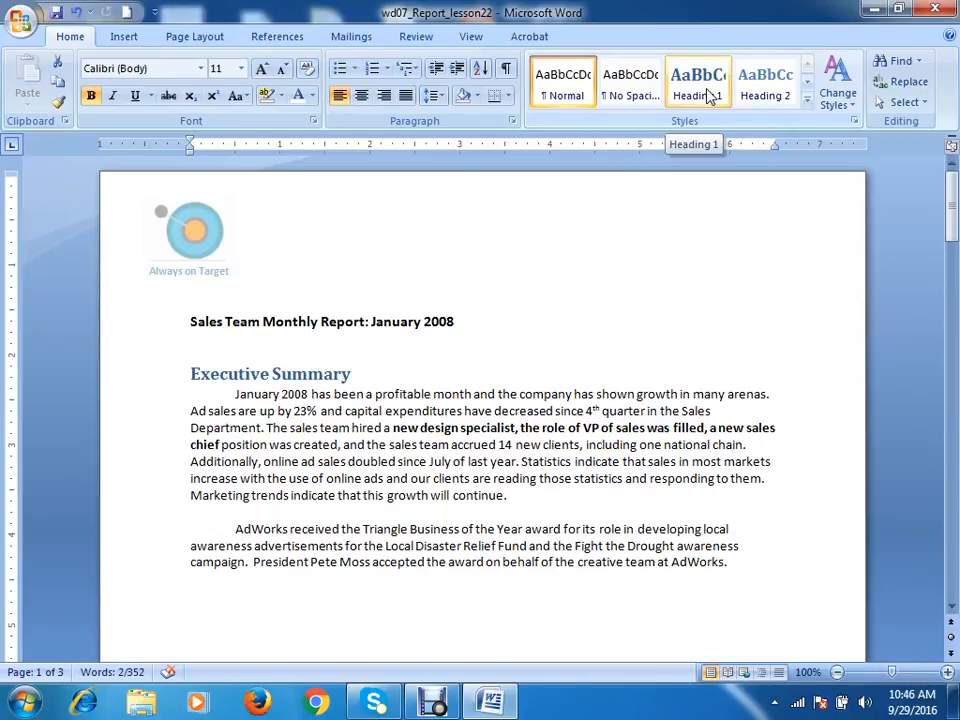
left_click(710, 93)
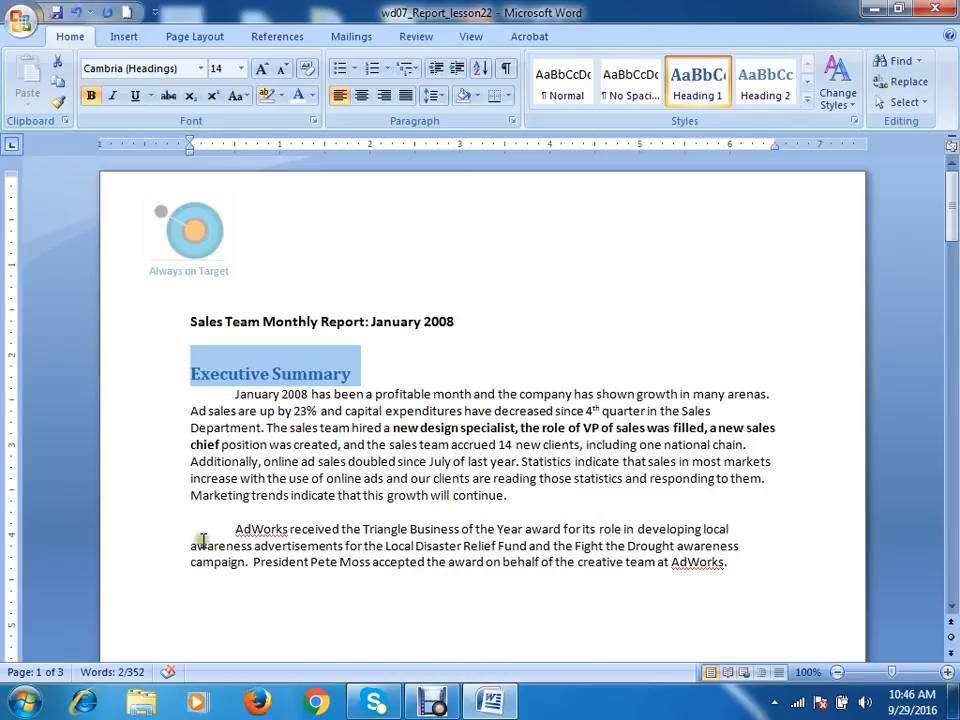
left_click(384, 375)
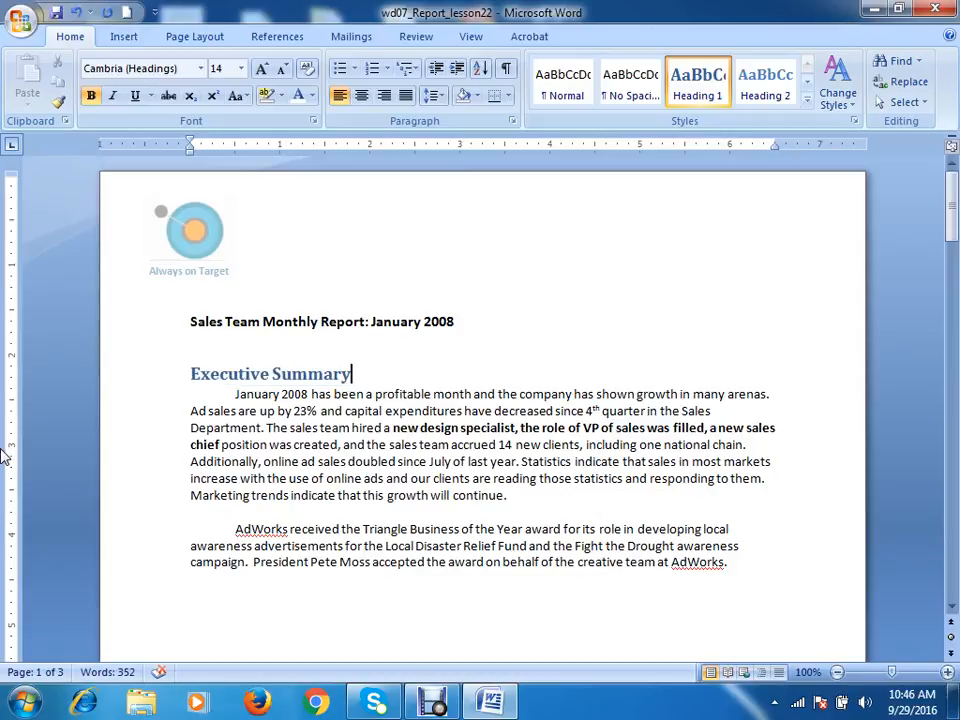
Apply the Title style to the "Sales Team Monthly Report: January 2008" line
left_click(141, 331)
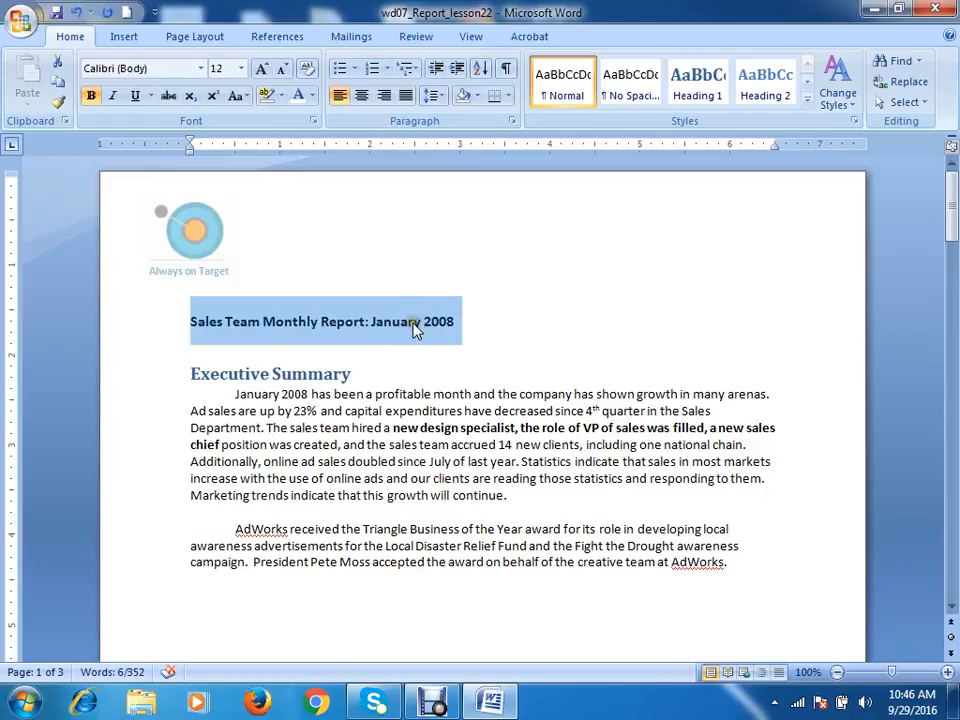
left_click(807, 107)
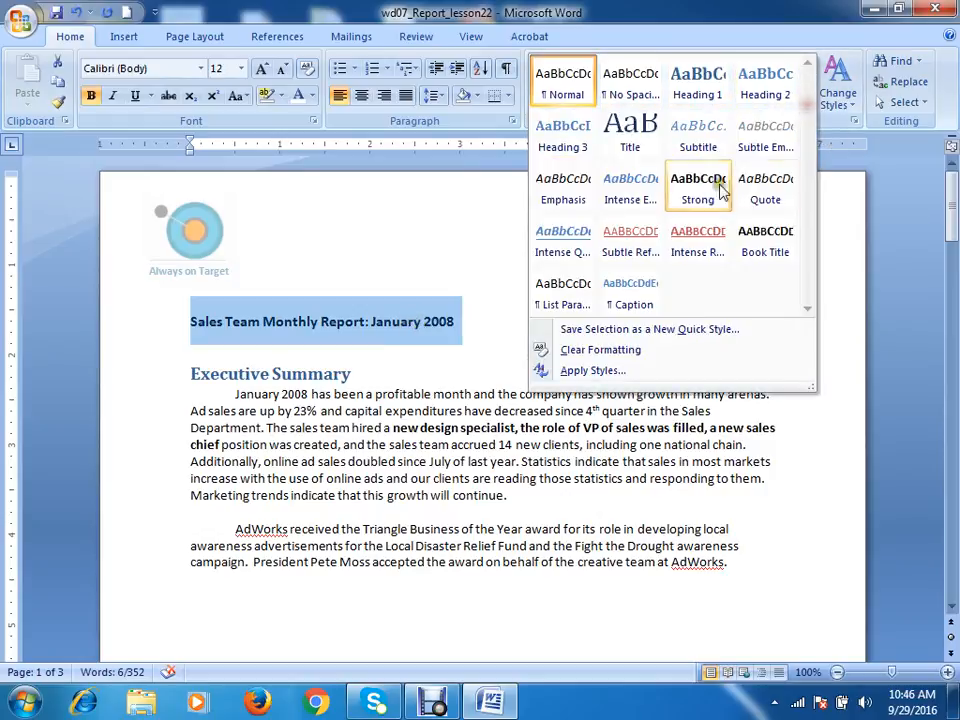
left_click(640, 148)
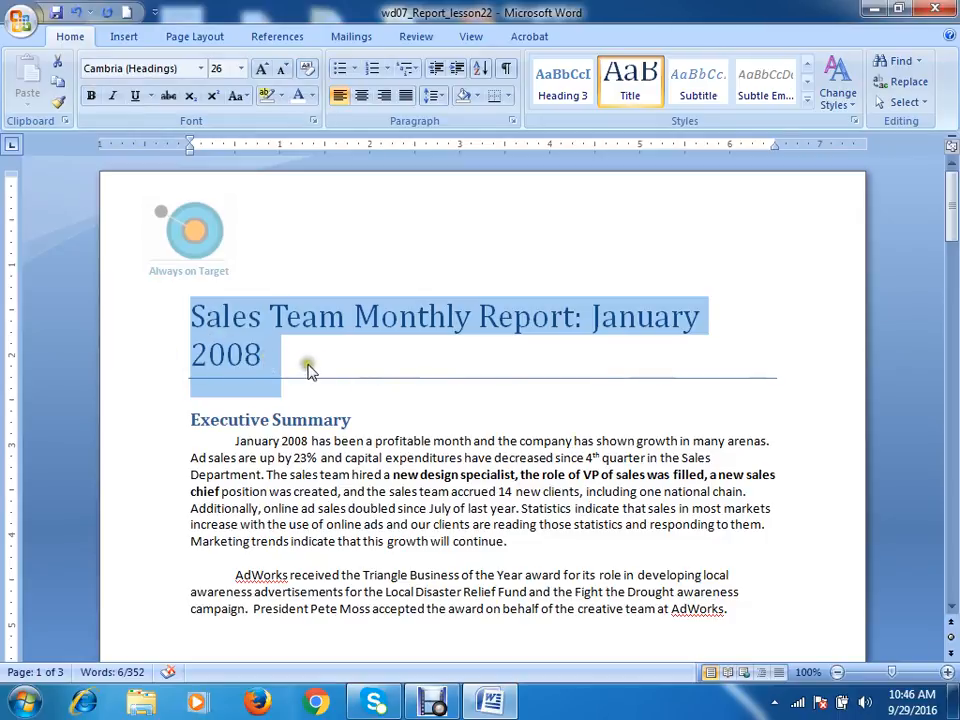
Reduce the font size of the whole report title to 24
left_click(272, 359)
left_click_drag(205, 322, 181, 320)
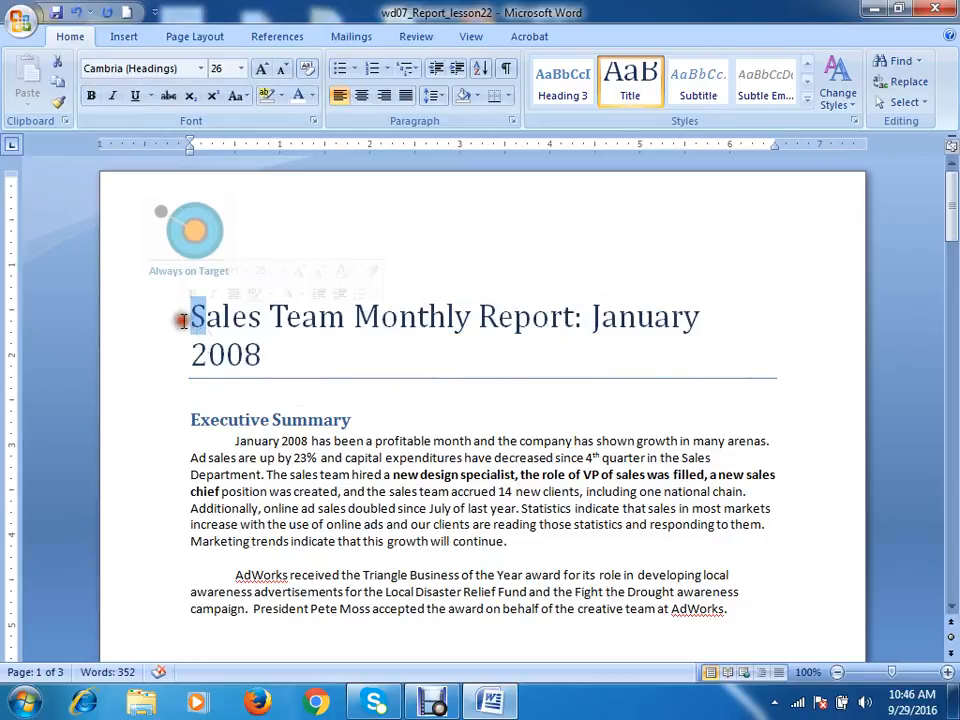
left_click(273, 355)
triple_click(264, 355)
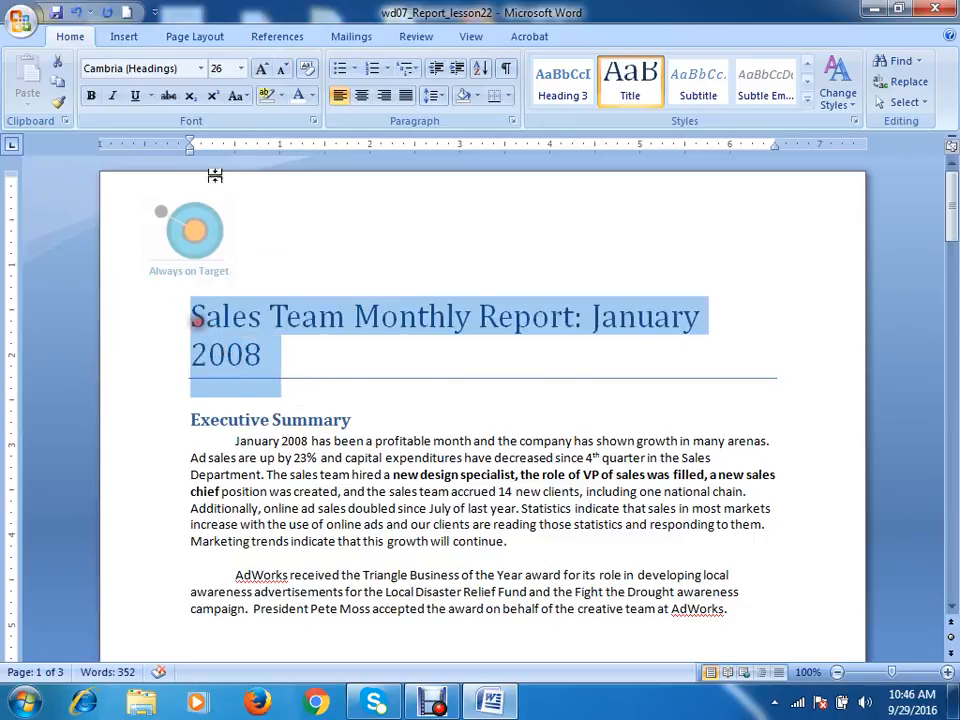
left_click(280, 70)
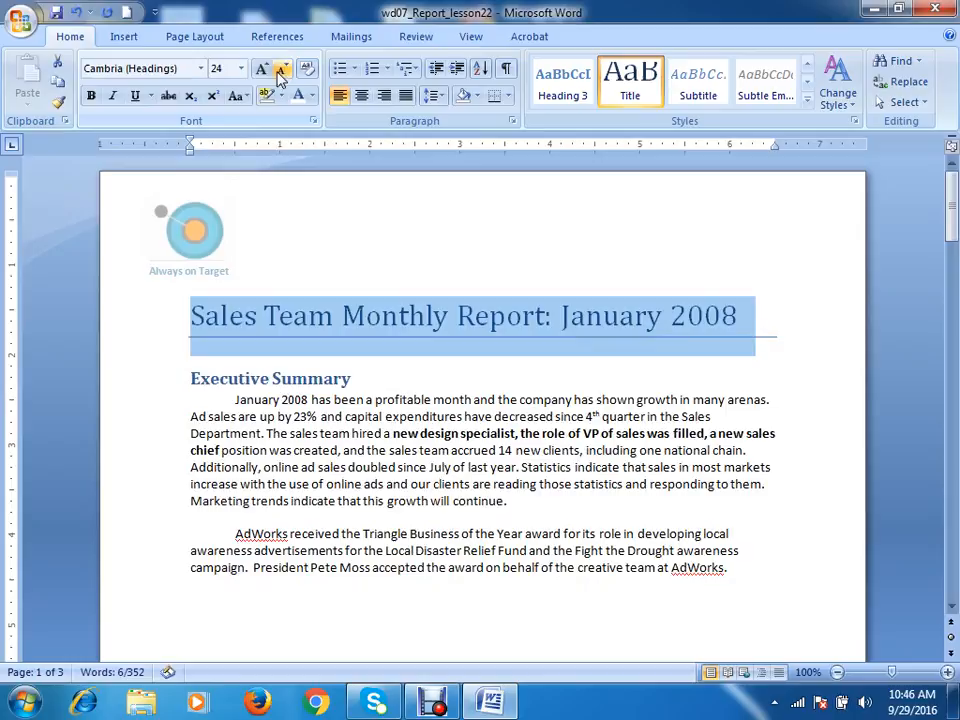
left_click(770, 333)
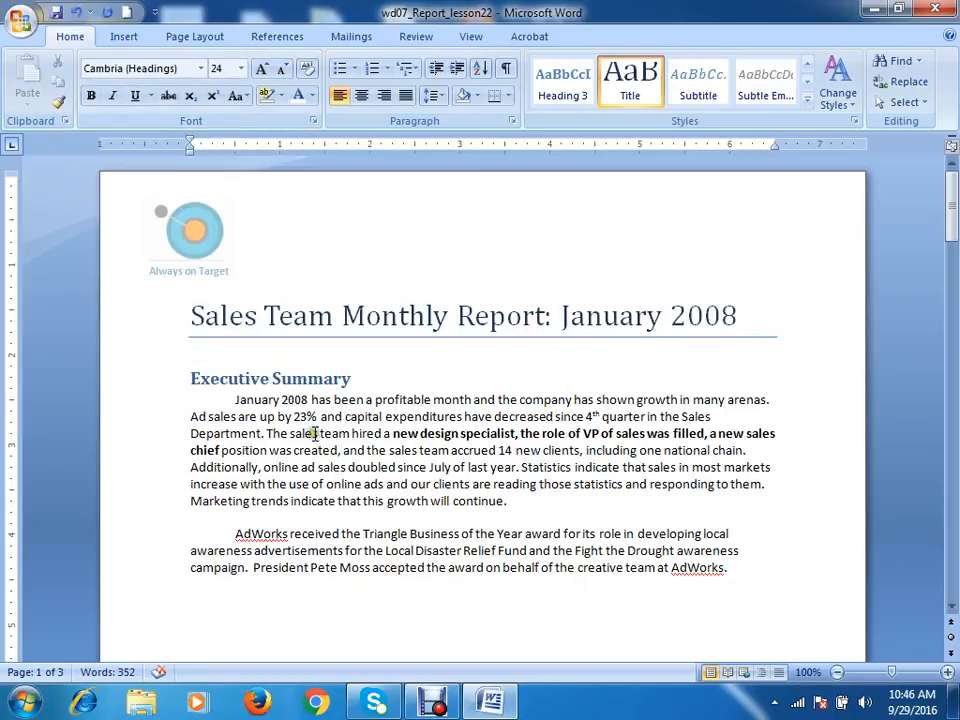
left_click(155, 320)
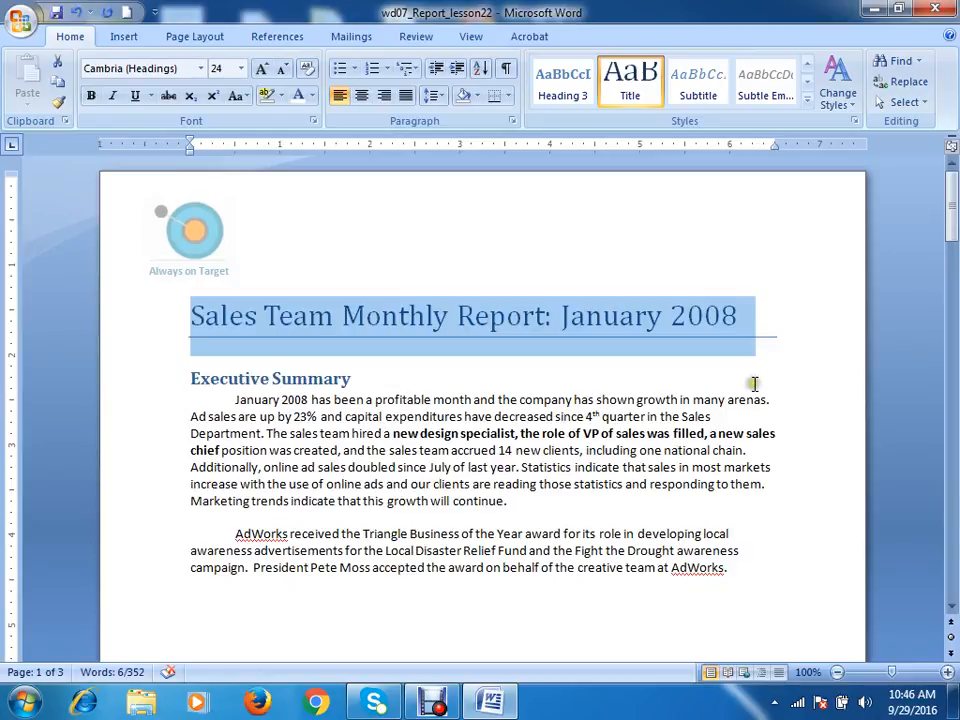
left_click(757, 320)
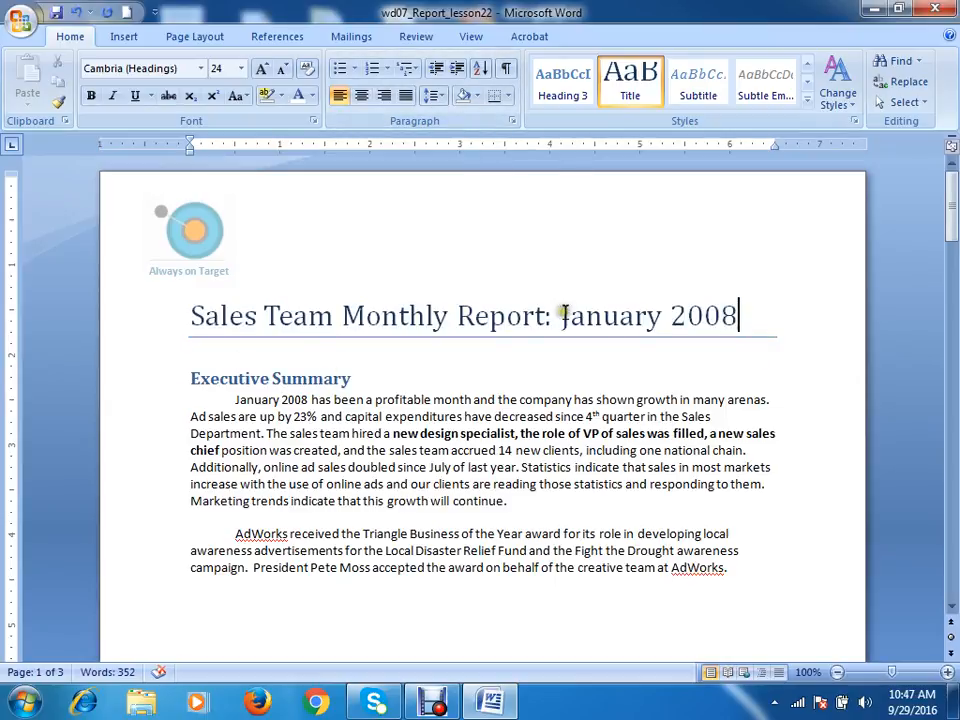
scroll(564, 314, "down", 1)
left_click(354, 333)
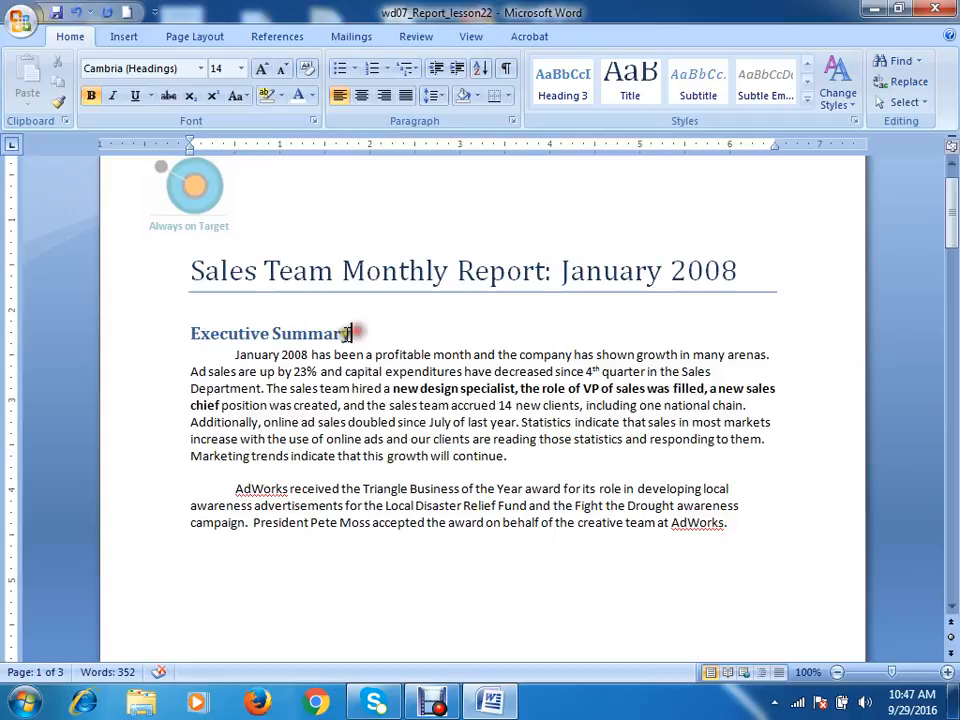
left_click(148, 336)
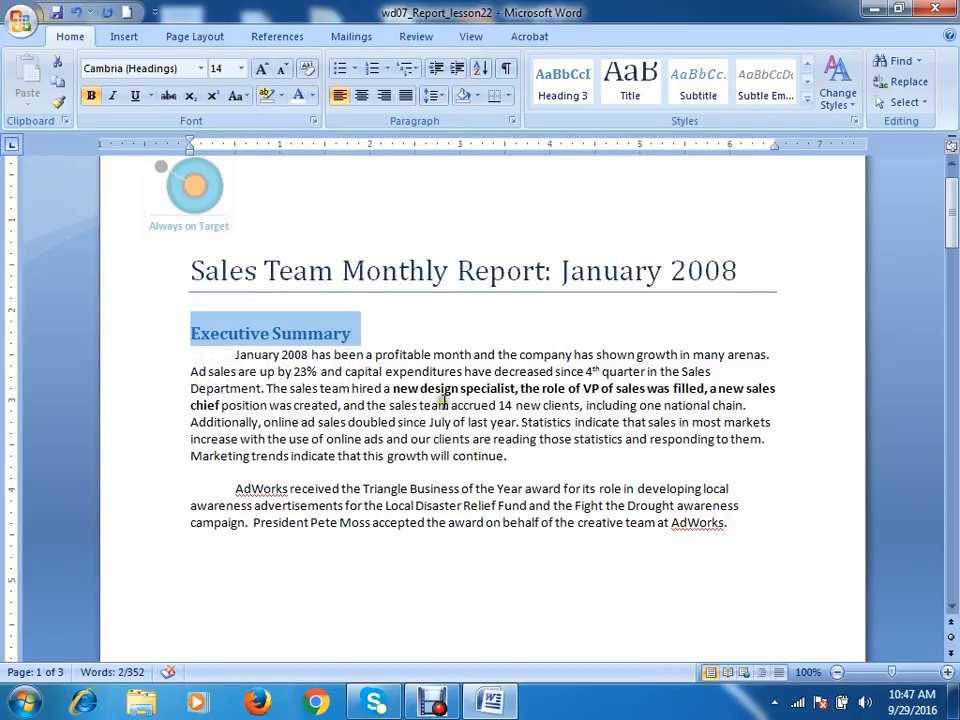
Apply the Heading 1 style to the "Sales Team Structure and Process" line on the second page
scroll(536, 360, "down", 15)
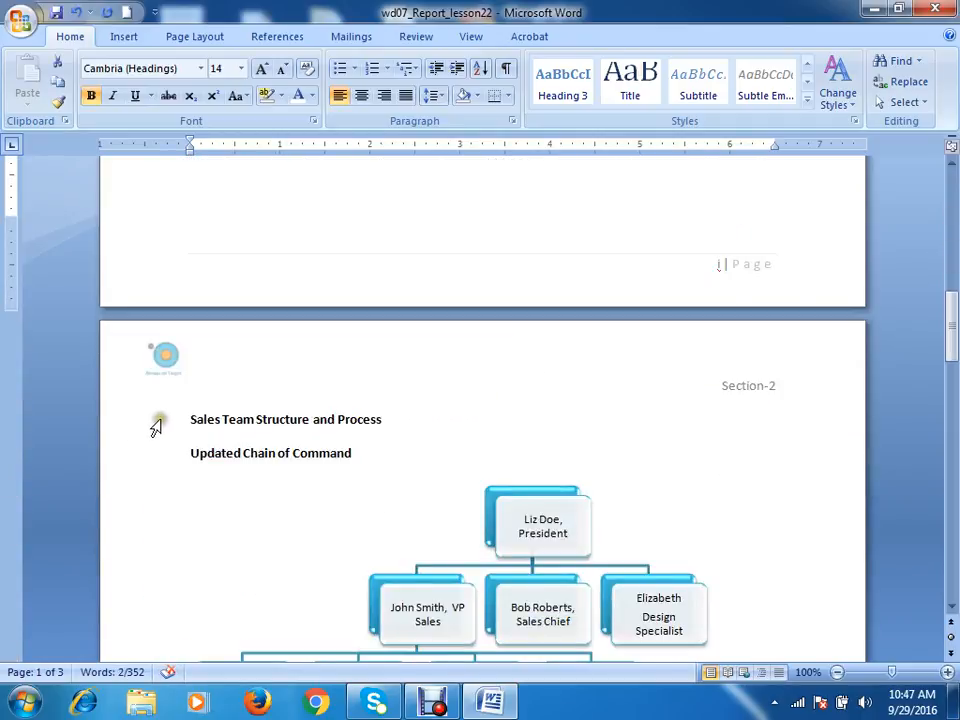
left_click(156, 424)
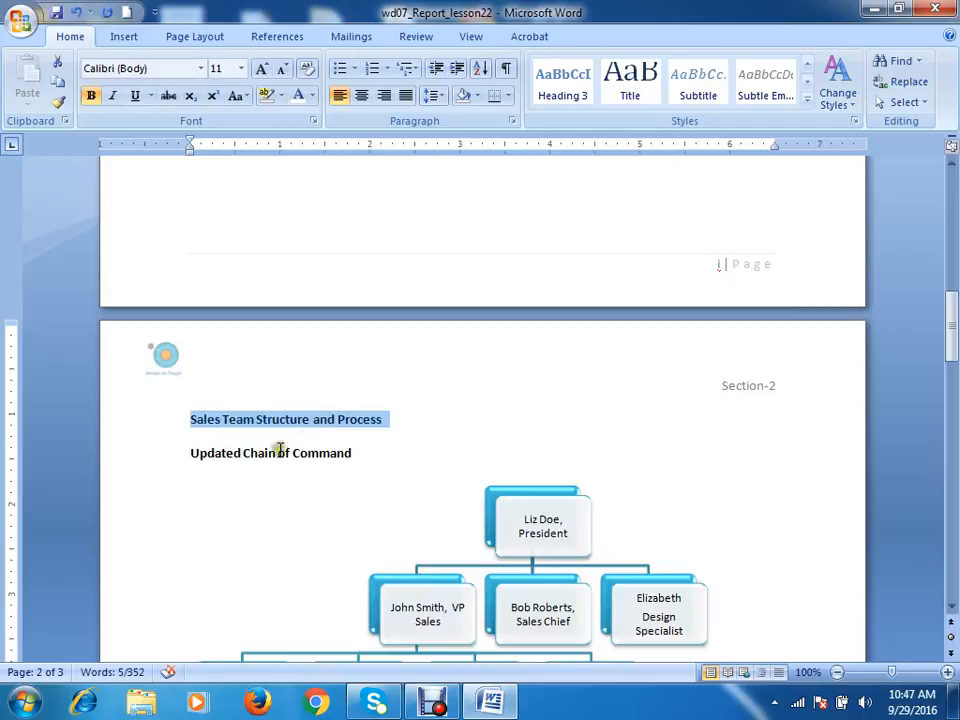
left_click(810, 115)
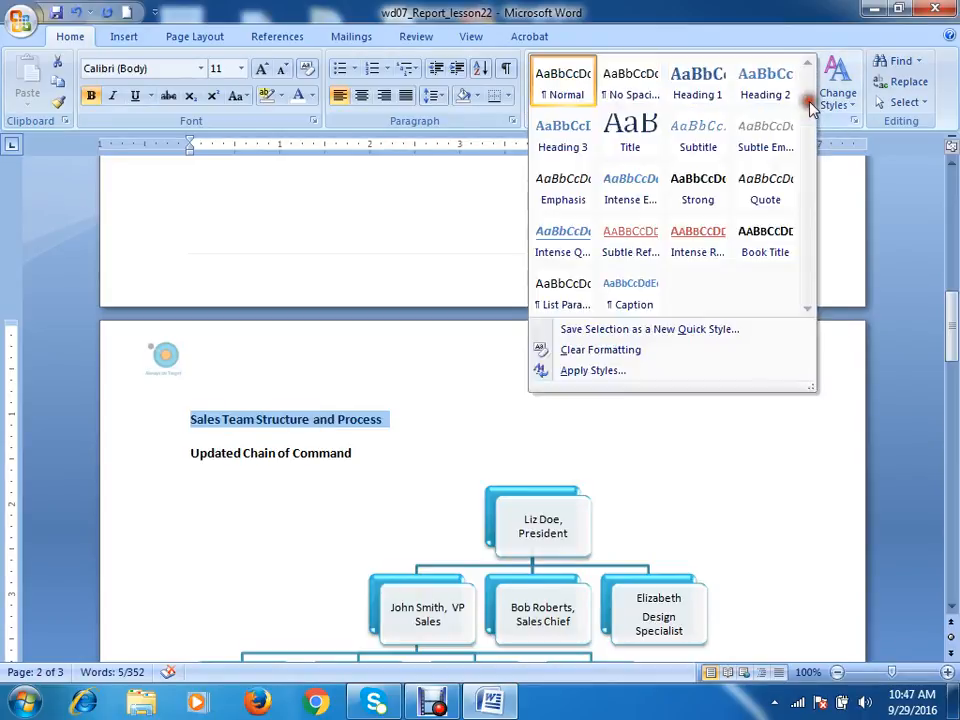
left_click(698, 94)
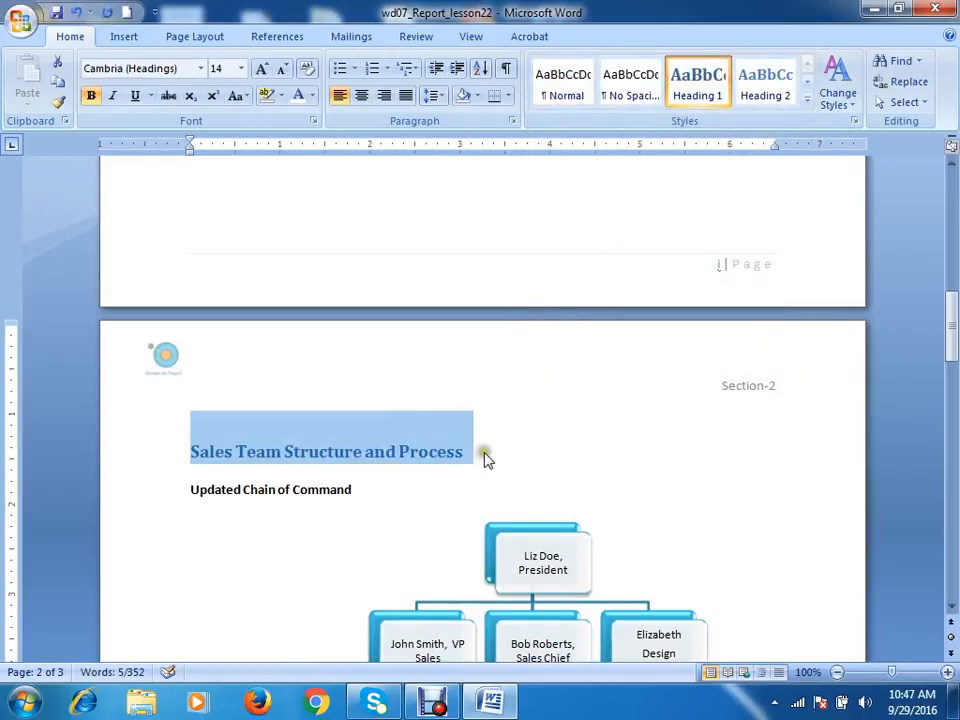
Apply the Heading 1 style to the "Overview Clients" line below the clients table
scroll(484, 456, "down", 12)
scroll(496, 424, "down", 12)
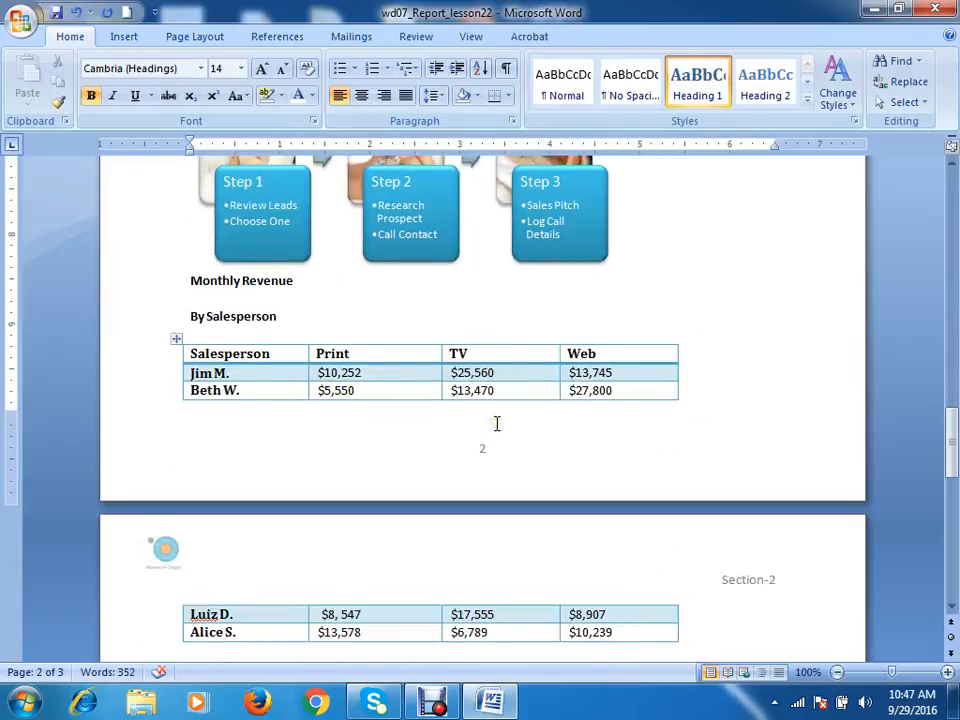
left_click(158, 287)
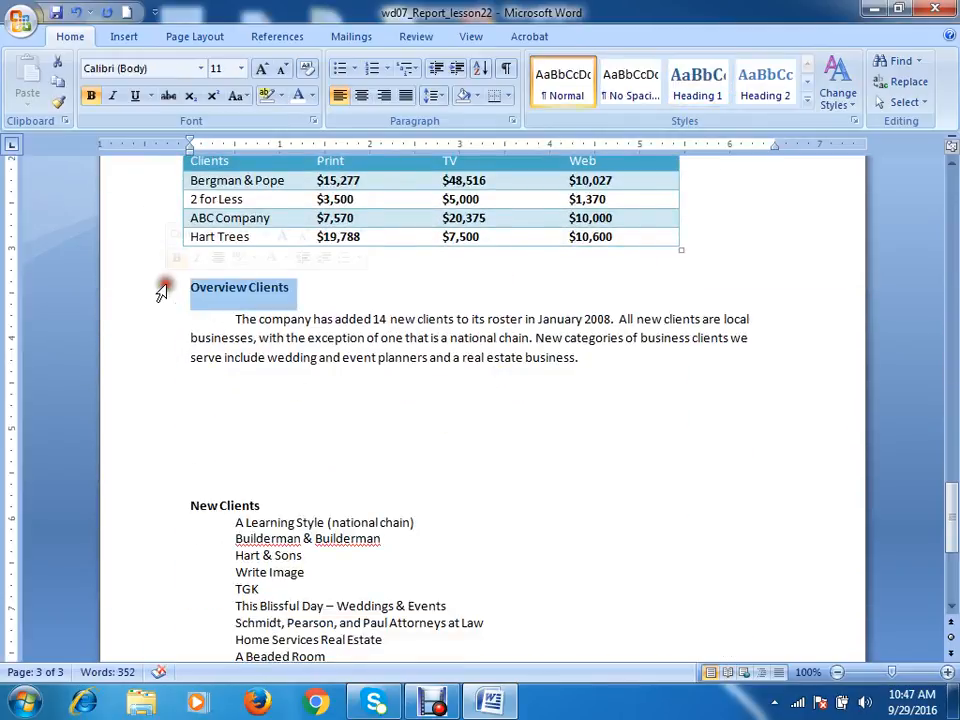
left_click(712, 92)
left_click(339, 311)
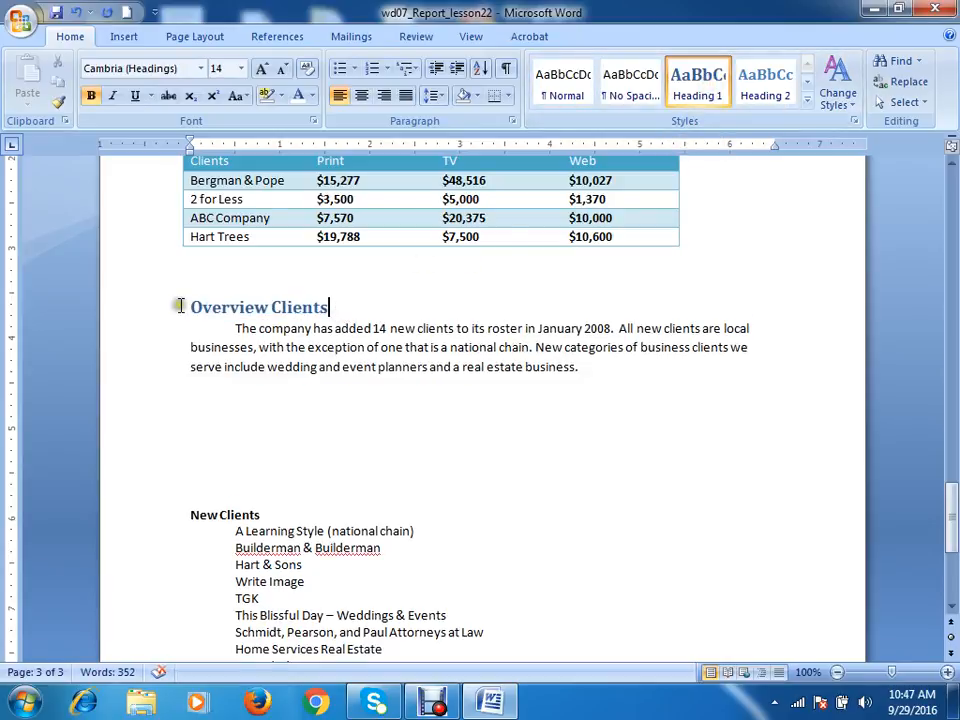
Apply the Heading 2 style to the "Updated Chain of Command" line above the organization chart
scroll(333, 417, "up", 20)
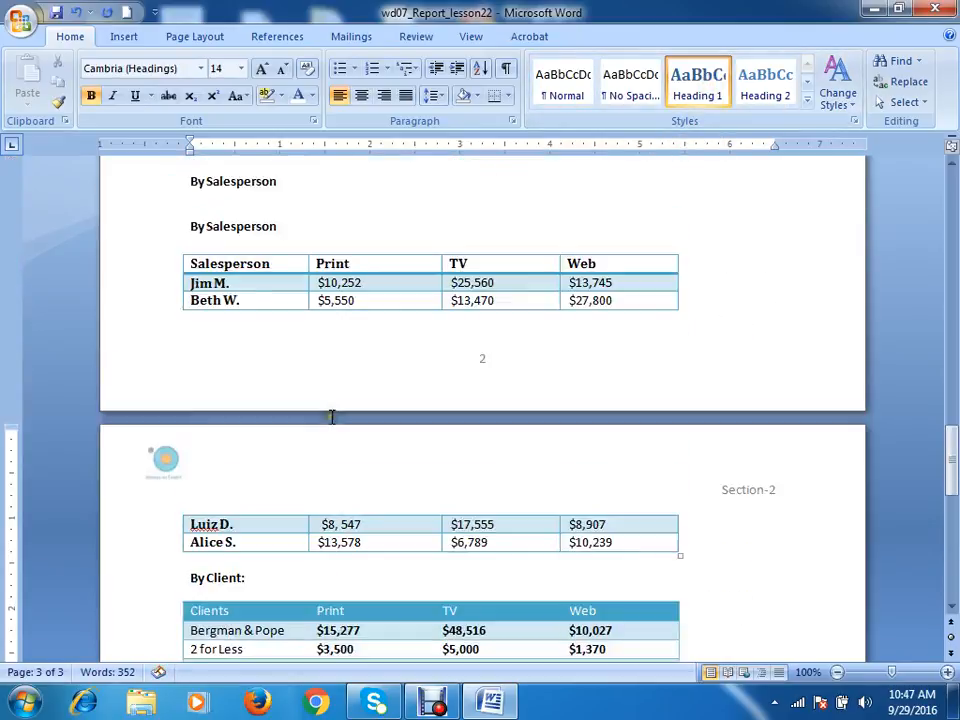
scroll(333, 424, "up", 6)
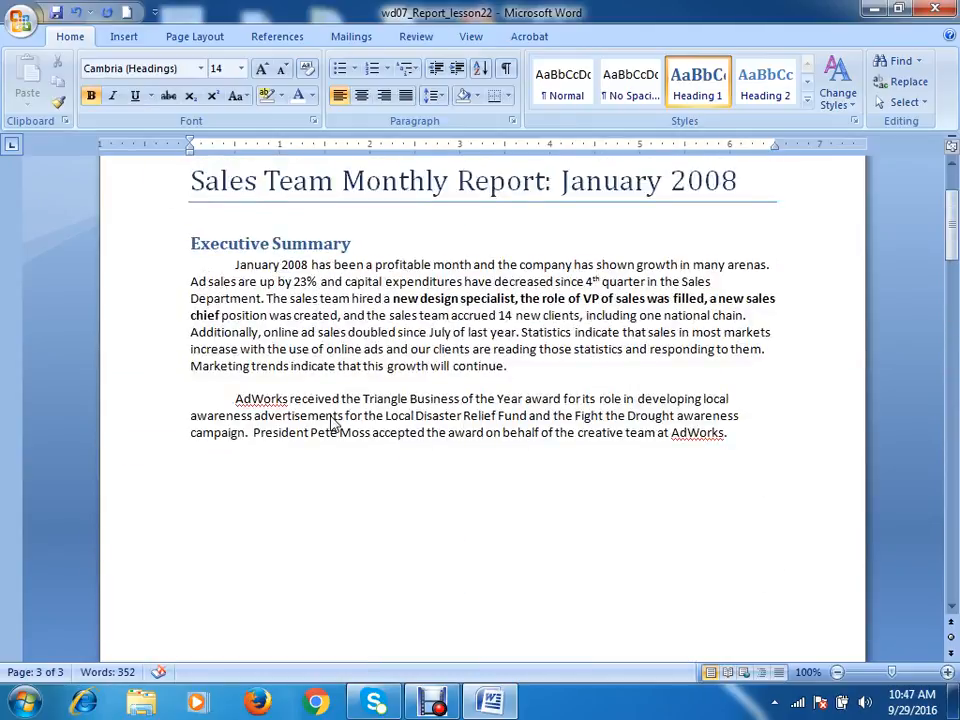
scroll(343, 415, "down", 20)
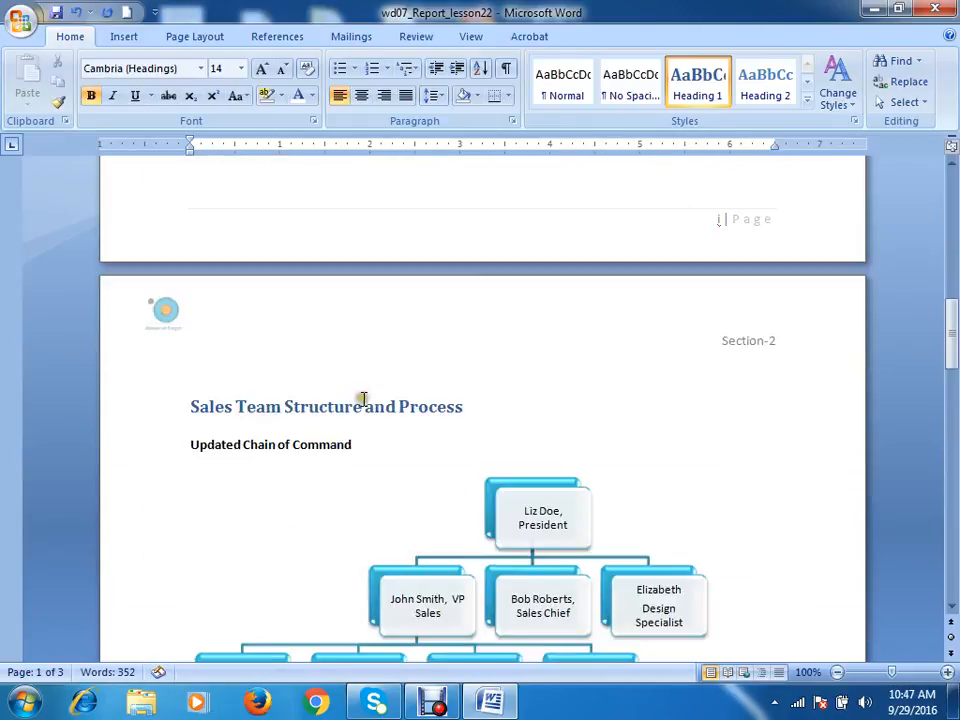
scroll(325, 308, "down", 7)
scroll(317, 304, "up", 9)
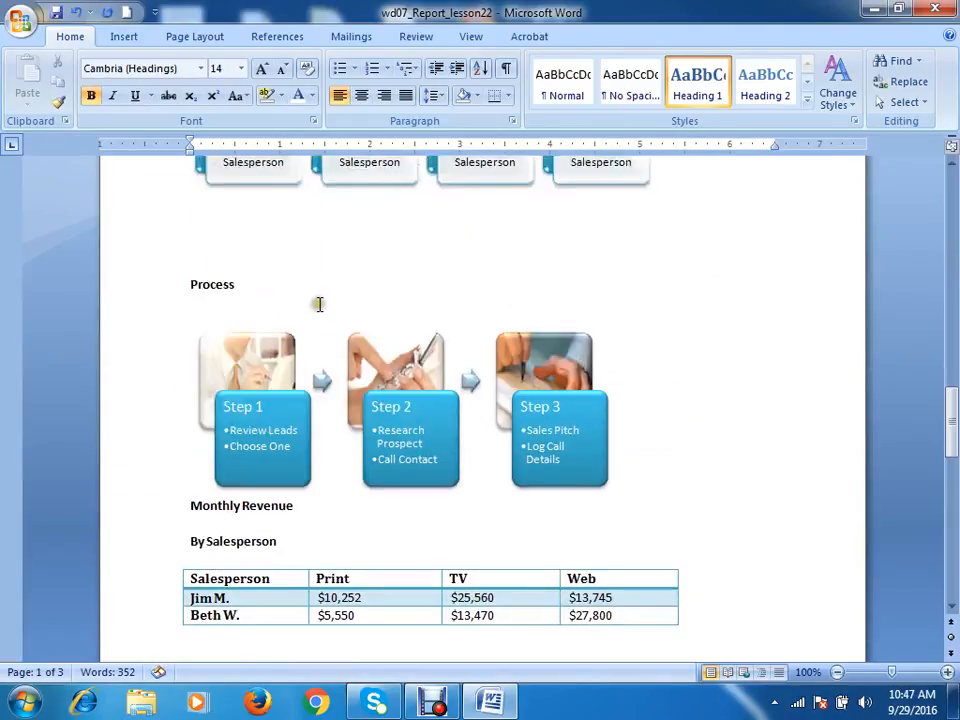
left_click(156, 314)
scroll(156, 364, "down", 8)
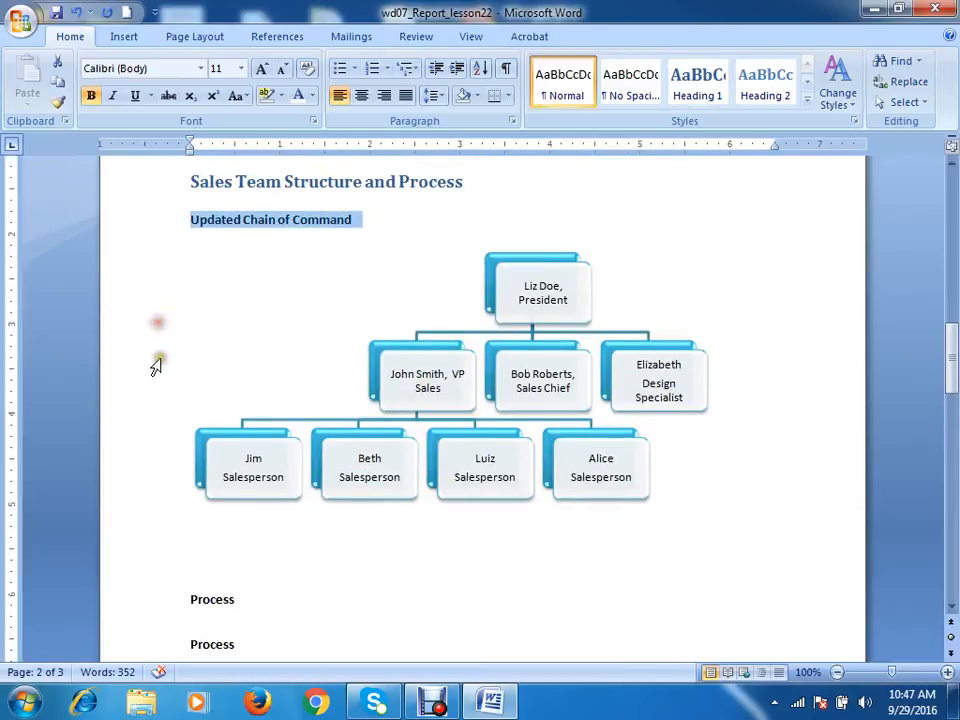
scroll(157, 343, "up", 9)
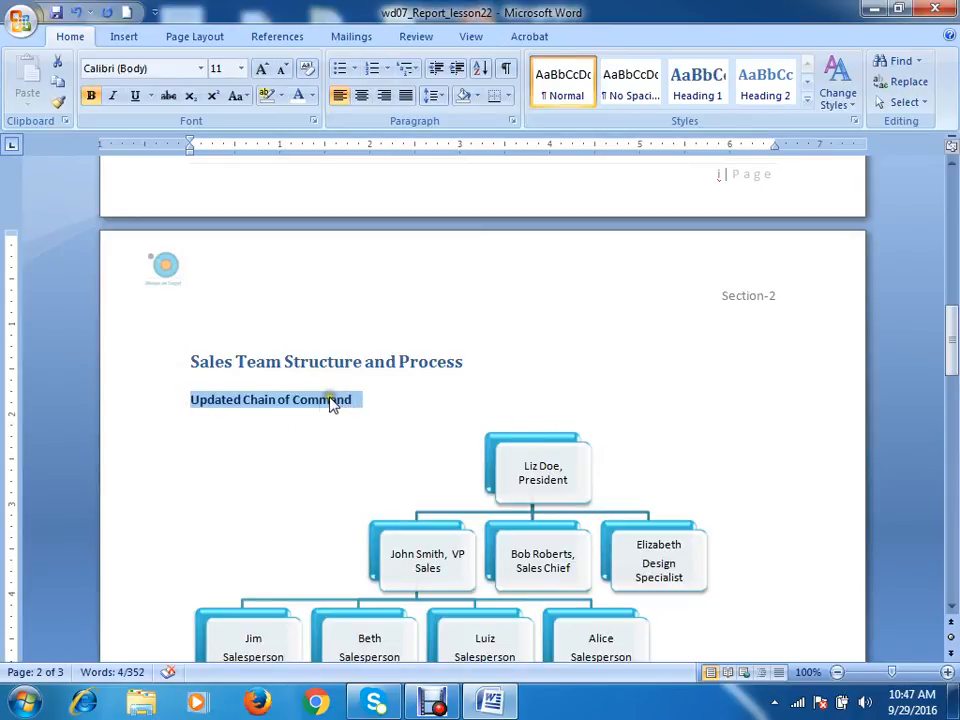
left_click(781, 95)
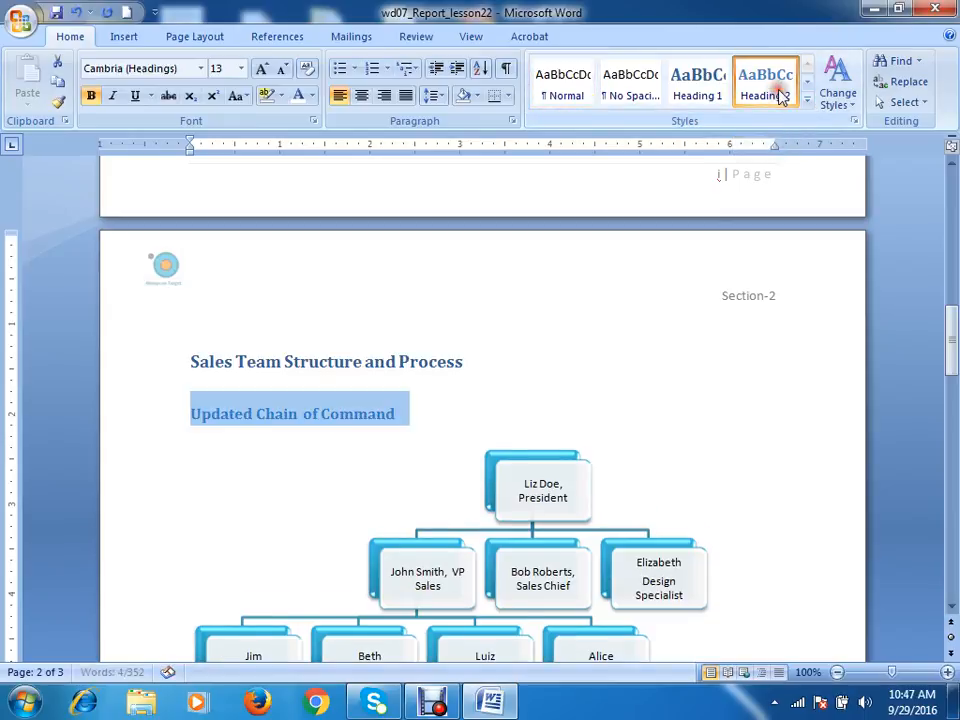
Apply the Heading 2 style to the "Process" line above the three-step graphic
scroll(336, 421, "down", 8)
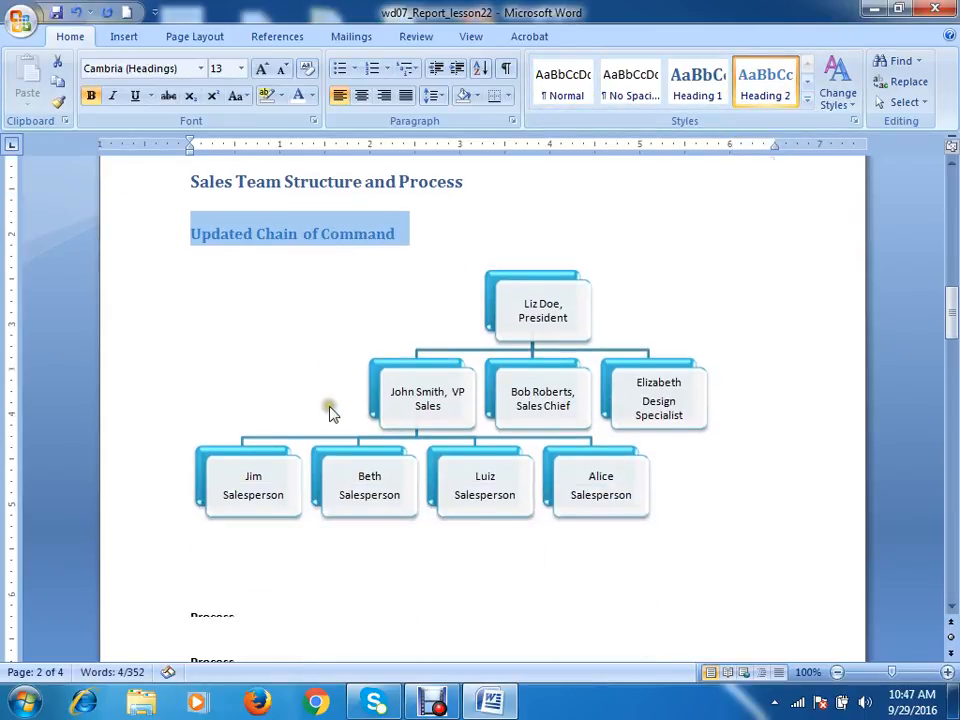
left_click(138, 308)
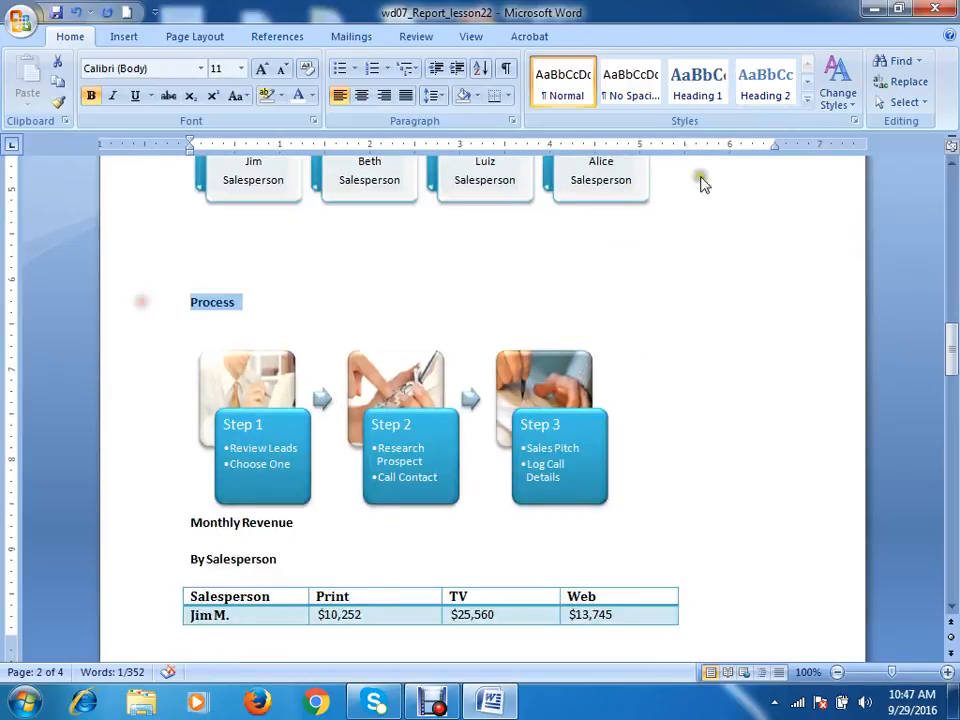
left_click(752, 100)
Apply the Heading 1 style to the "Monthly Revenue" line below the three-step graphic
scroll(695, 341, "down", 3)
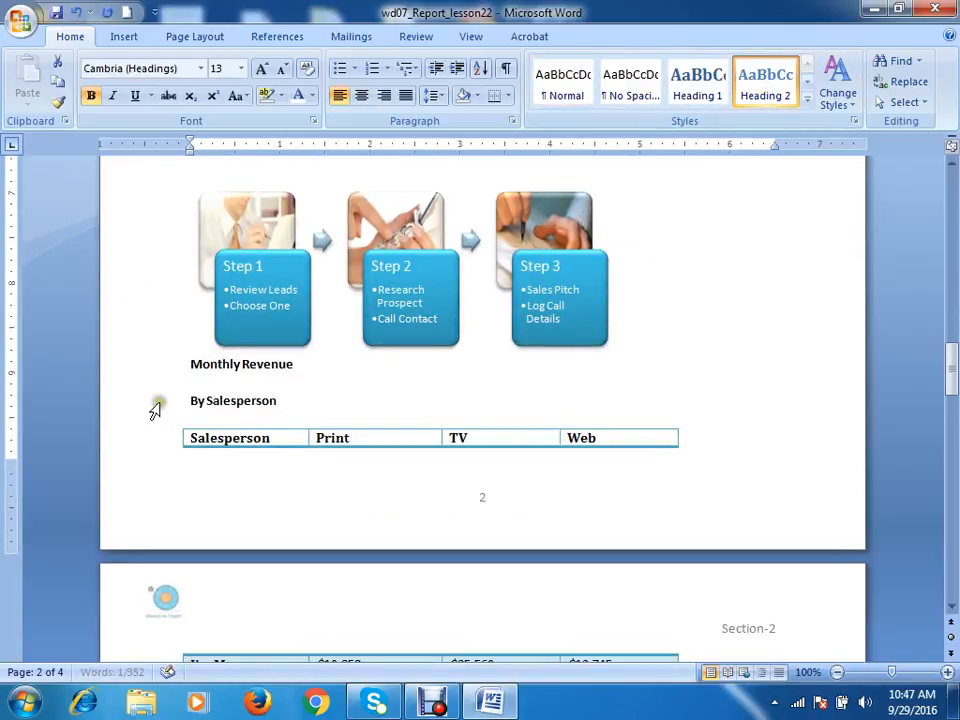
left_click(146, 364)
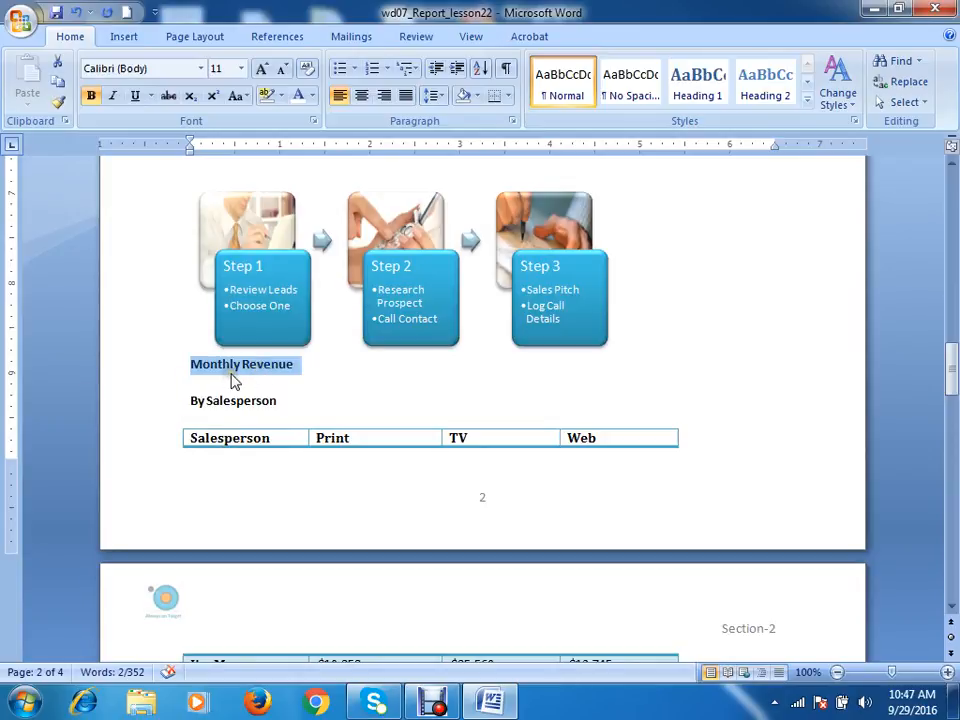
left_click(697, 92)
Apply the Heading 2 style together to the "By Salesperson" and "By Client:" lines above the two revenue tables
scroll(286, 437, "down", 3)
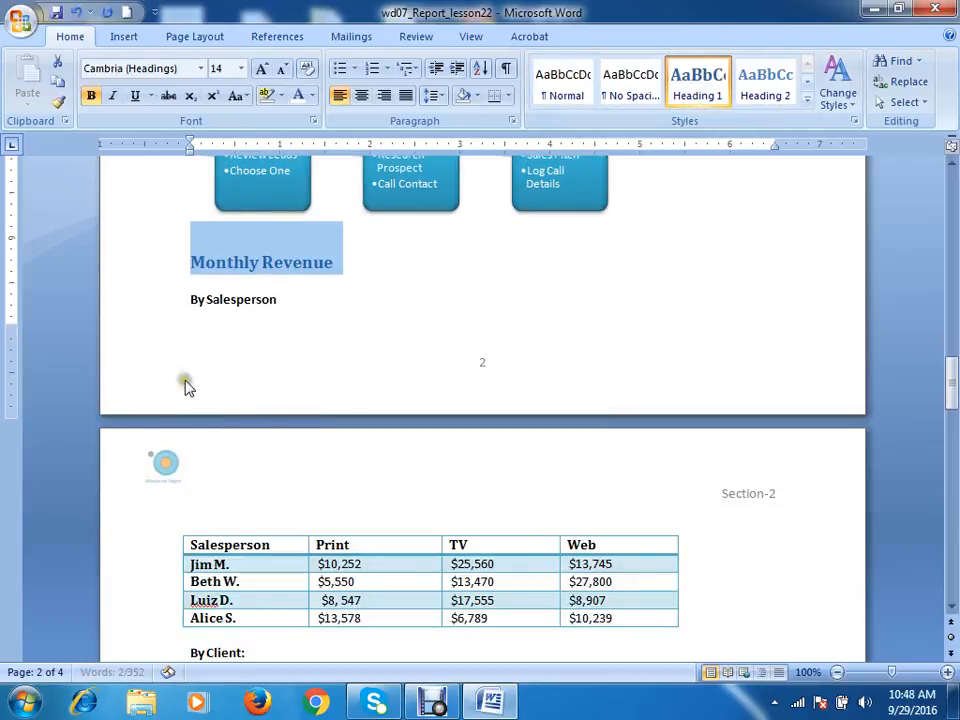
left_click(137, 300)
scroll(180, 400, "down", 4)
scroll(180, 400, "down", 1)
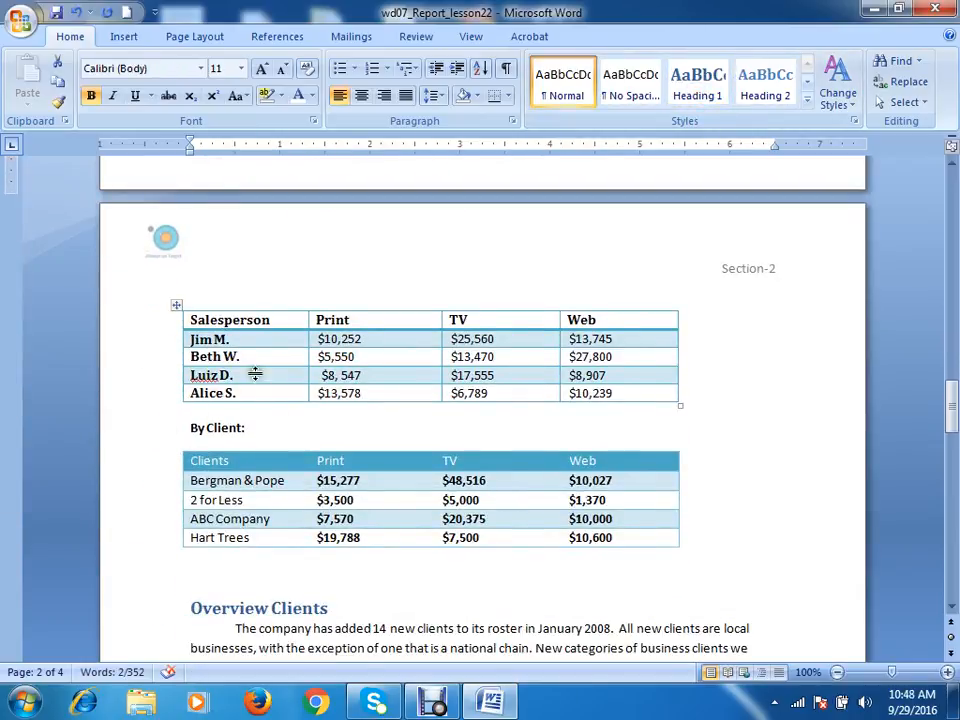
scroll(274, 392, "up", 6)
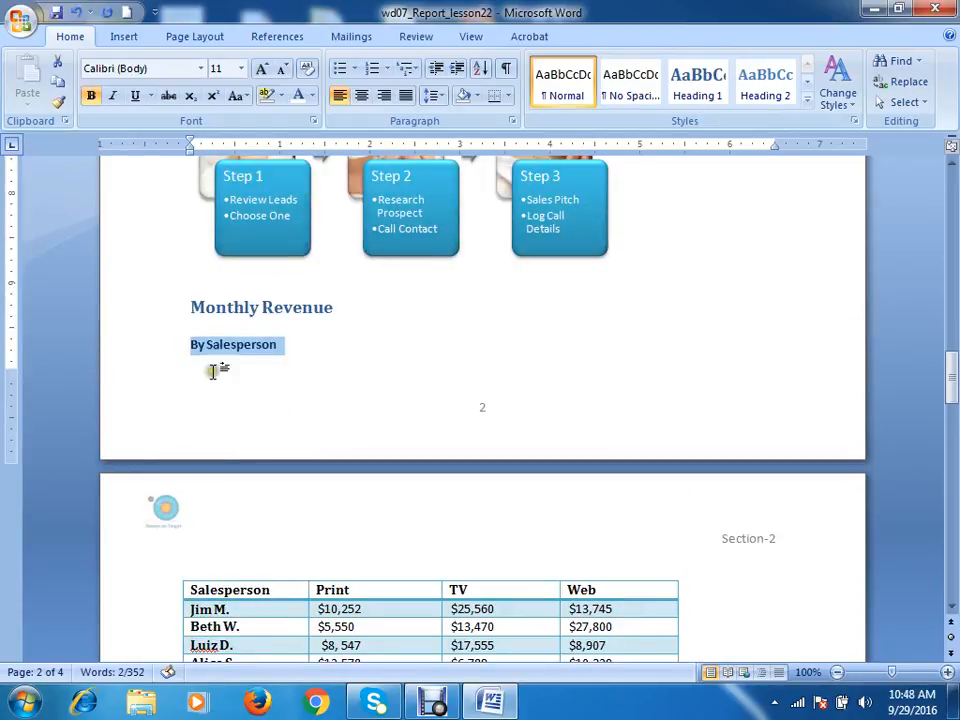
left_click(295, 347)
left_click(161, 346)
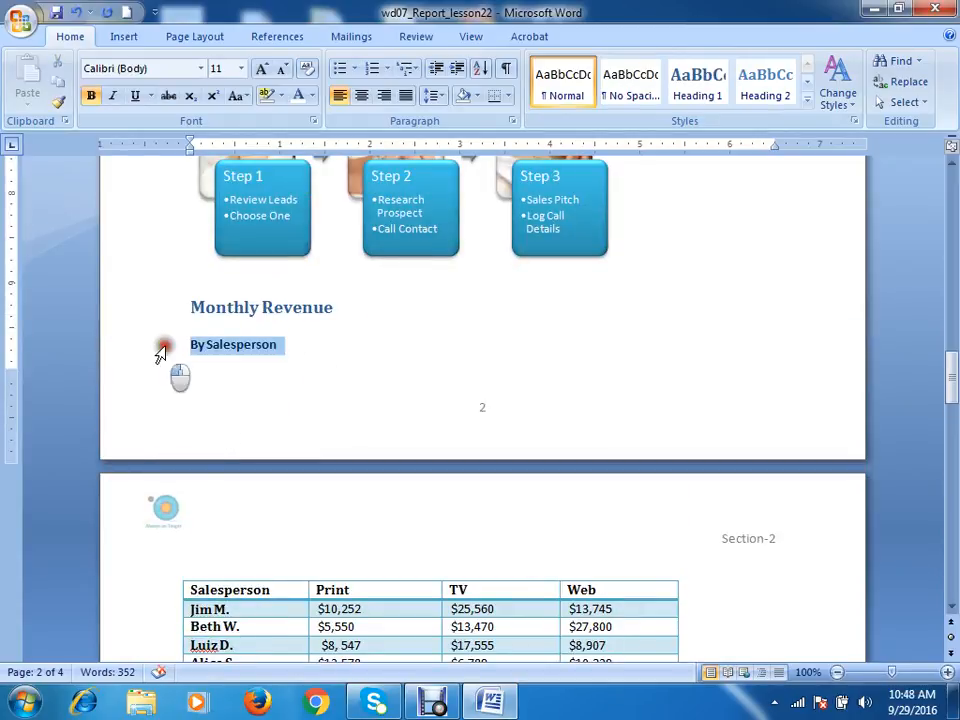
scroll(275, 360, "down", 4)
scroll(276, 364, "up", 3)
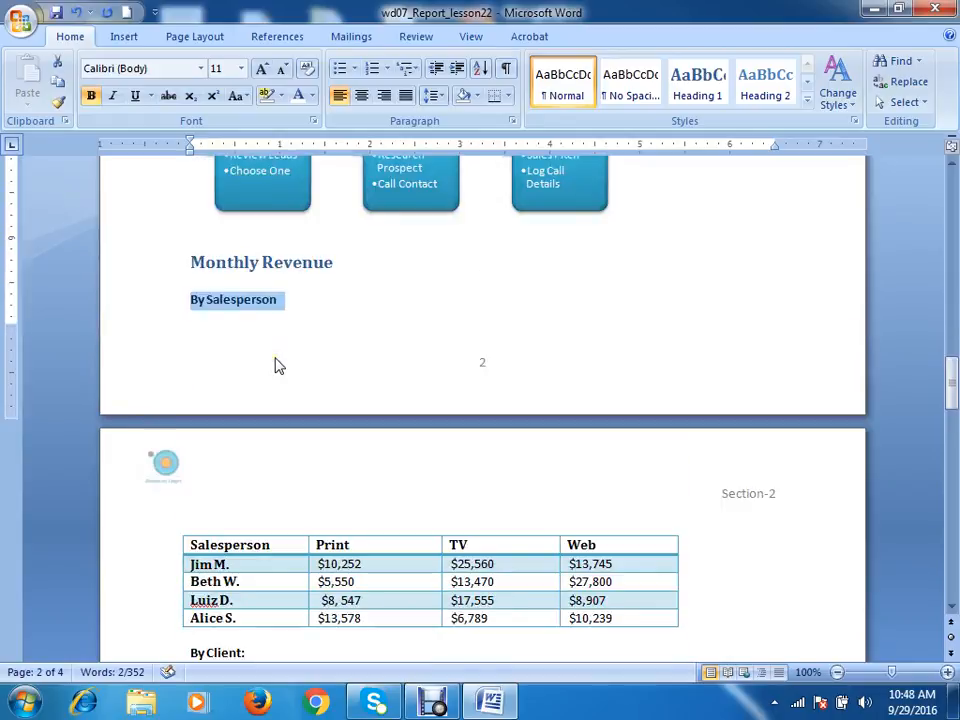
scroll(279, 366, "down", 2)
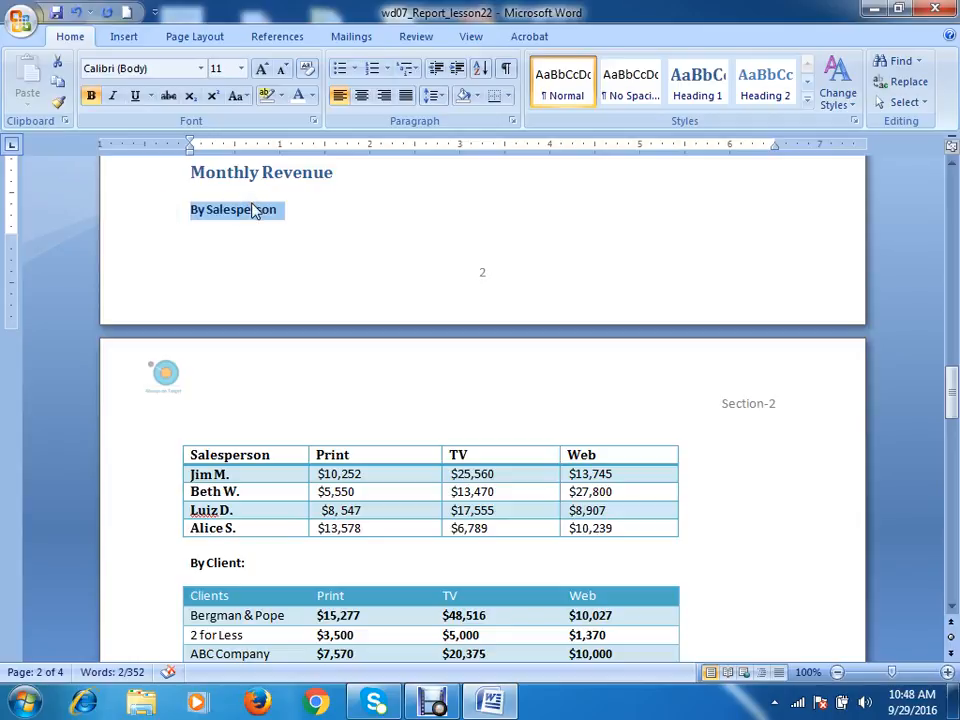
left_click(145, 573, "ctrl")
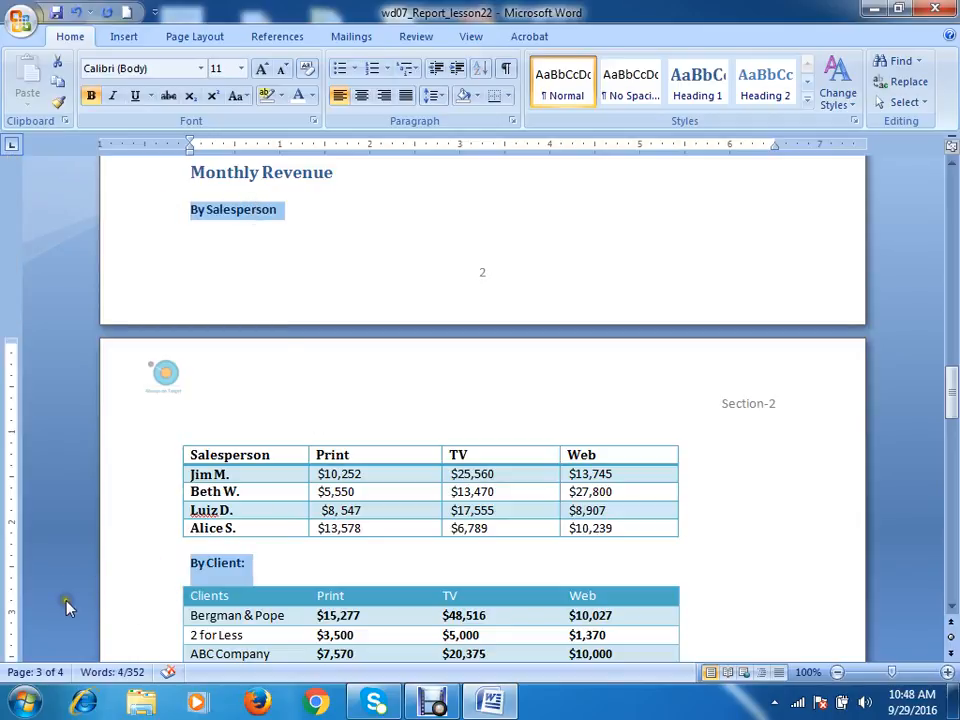
scroll(94, 601, "down", 5)
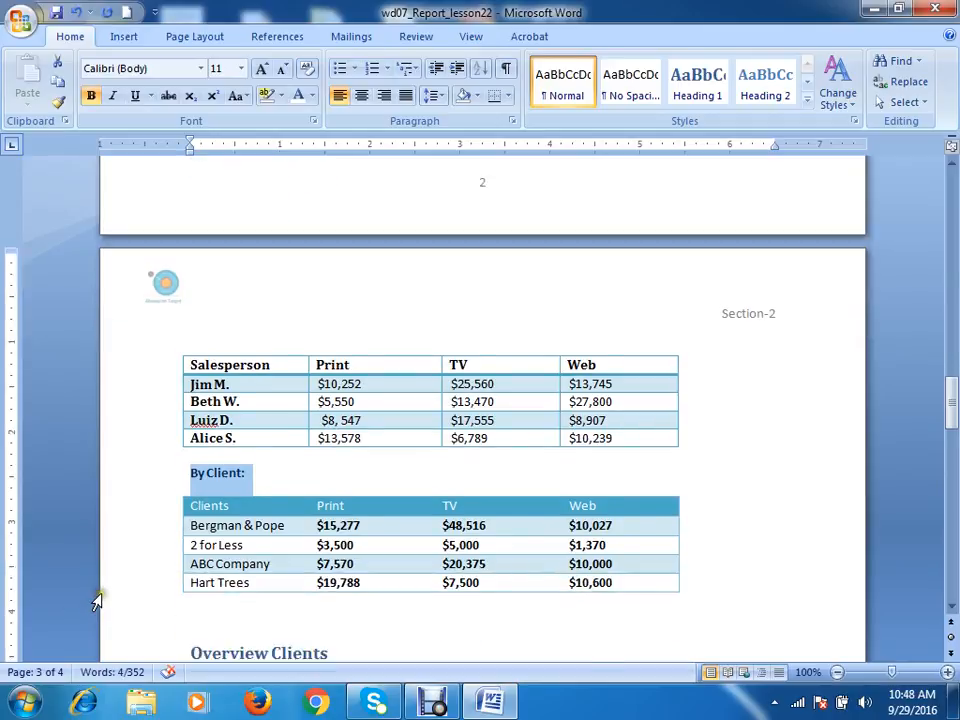
scroll(96, 603, "up", 3)
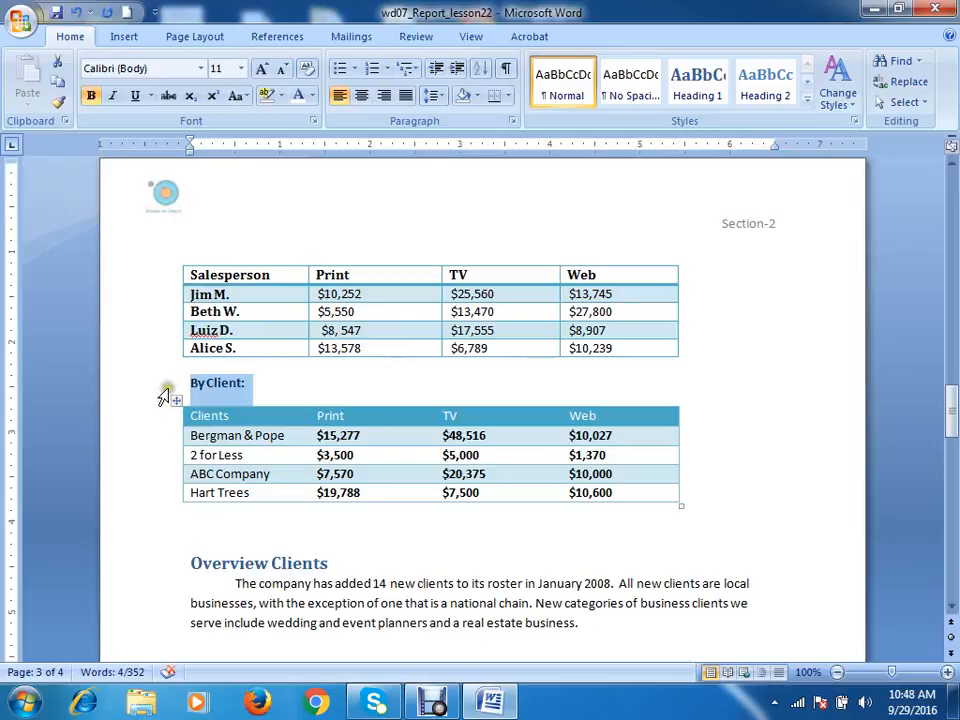
scroll(163, 398, "up", 5)
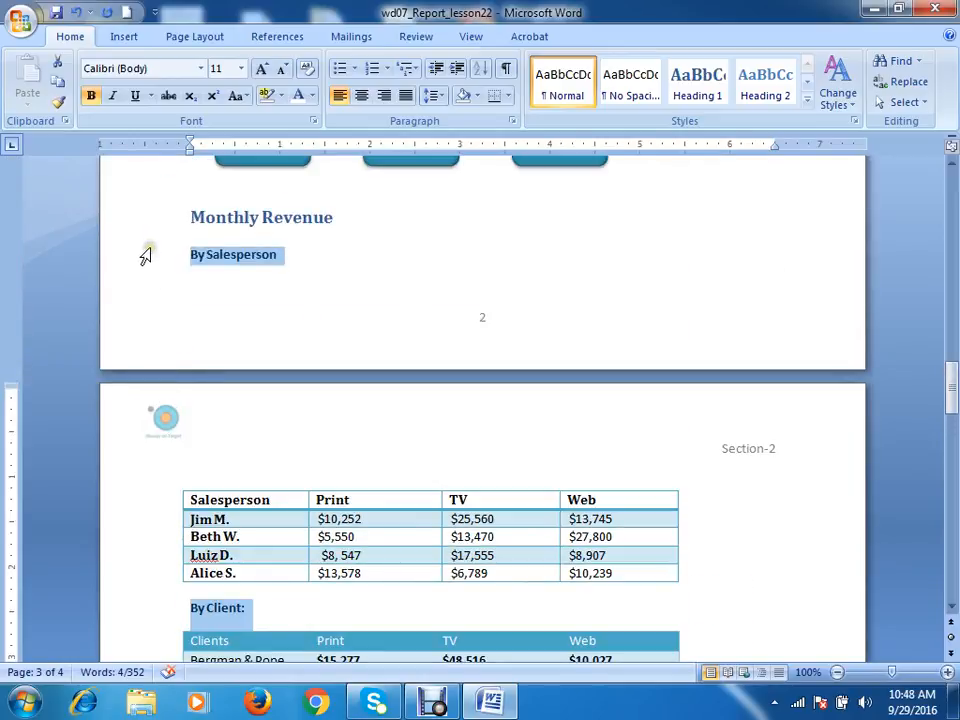
scroll(130, 630, "down", 7)
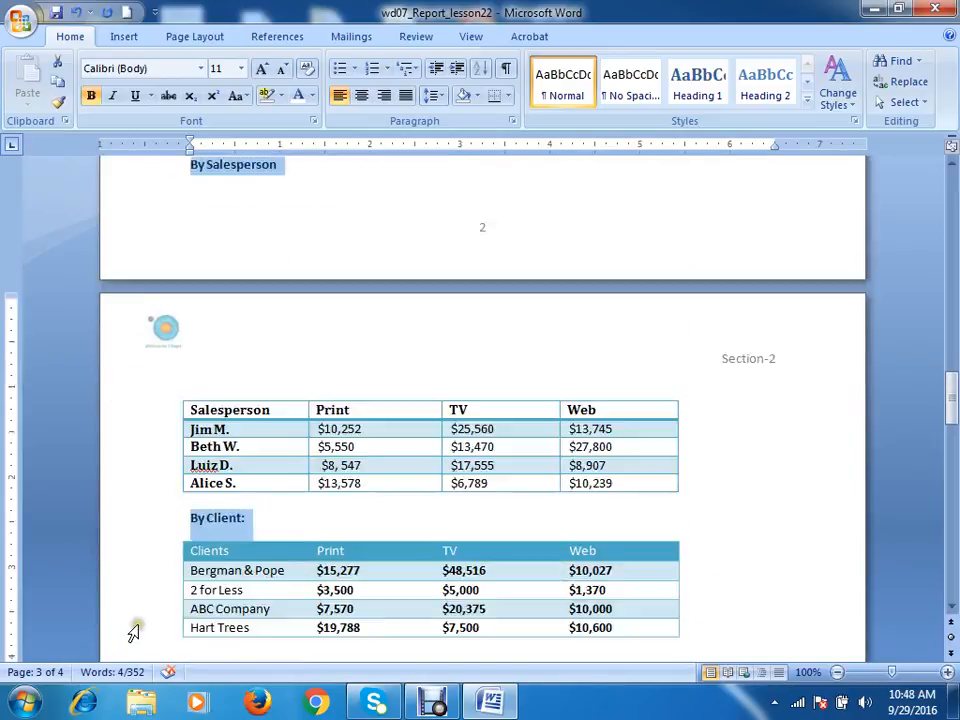
scroll(140, 575, "up", 7)
scroll(143, 563, "up", 2)
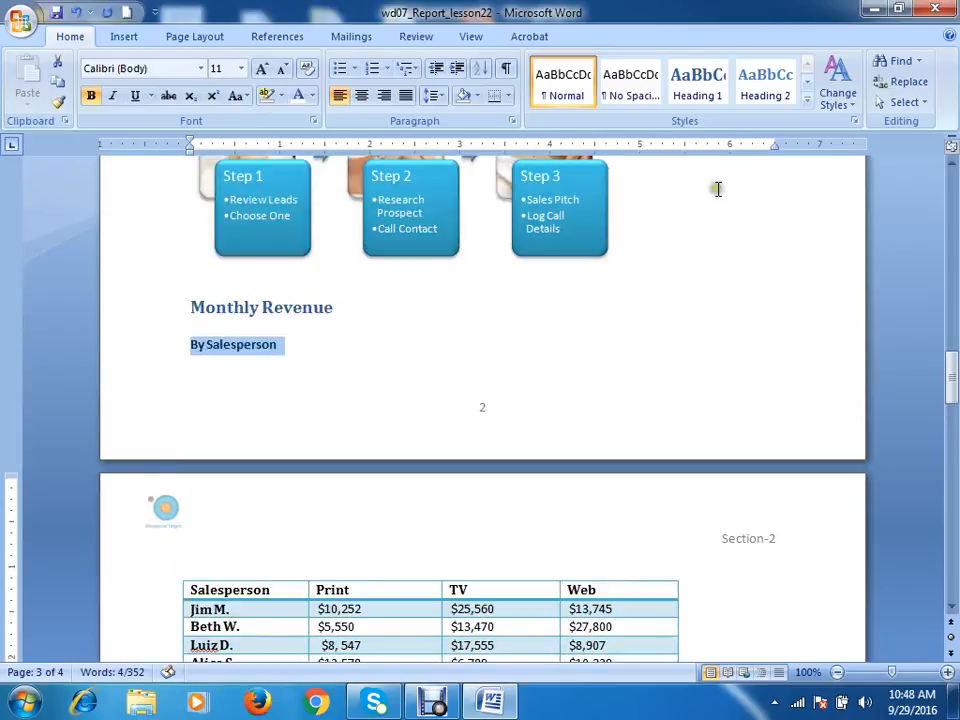
left_click(763, 97)
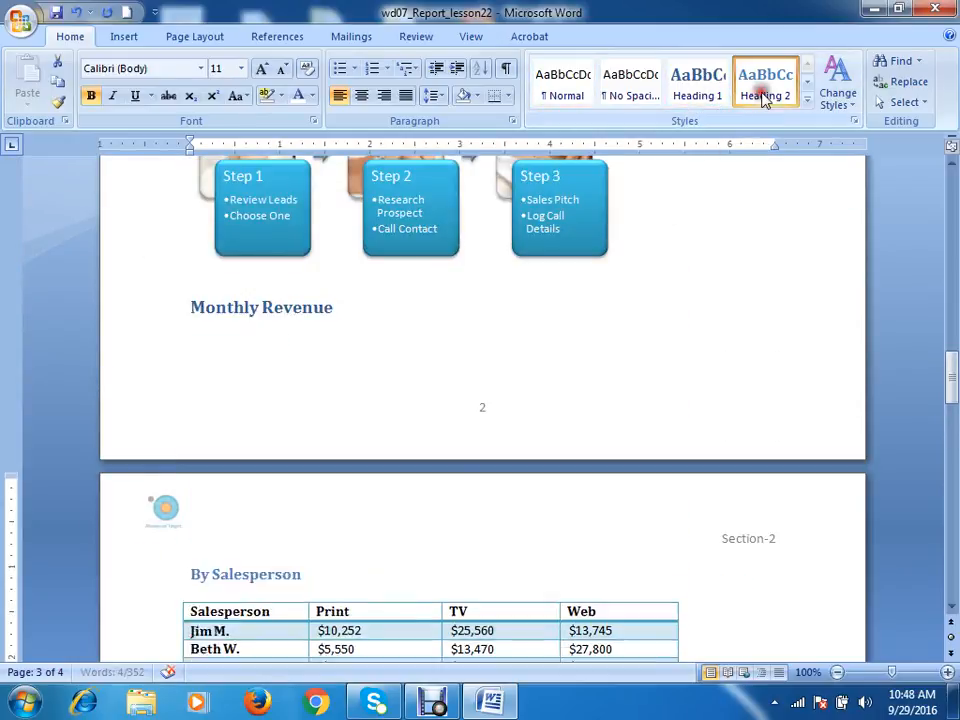
scroll(286, 484, "up", 5)
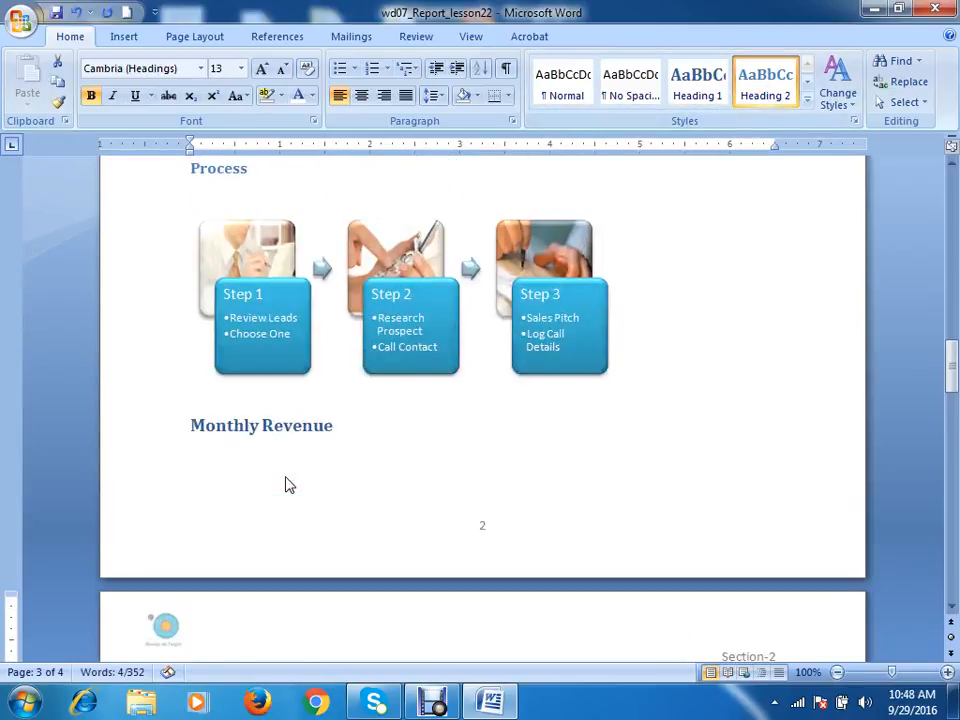
scroll(286, 488, "down", 5)
scroll(303, 480, "down", 4)
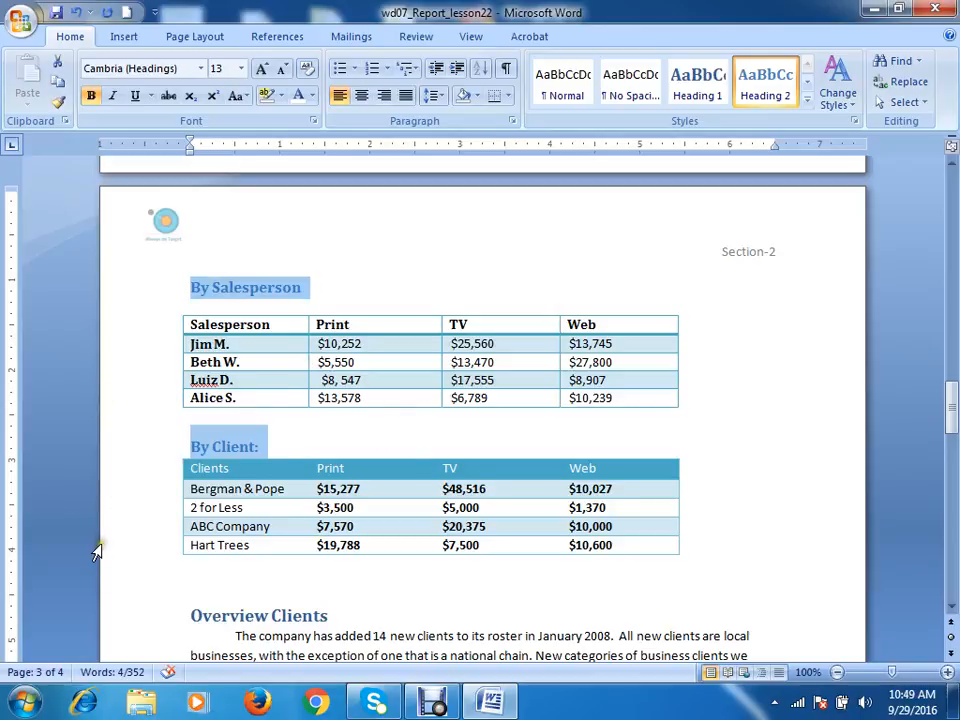
left_click(280, 447)
Insert a Next Page section break in front of the "Monthly Revenue" heading below the three-step graphic
scroll(236, 506, "up", 6)
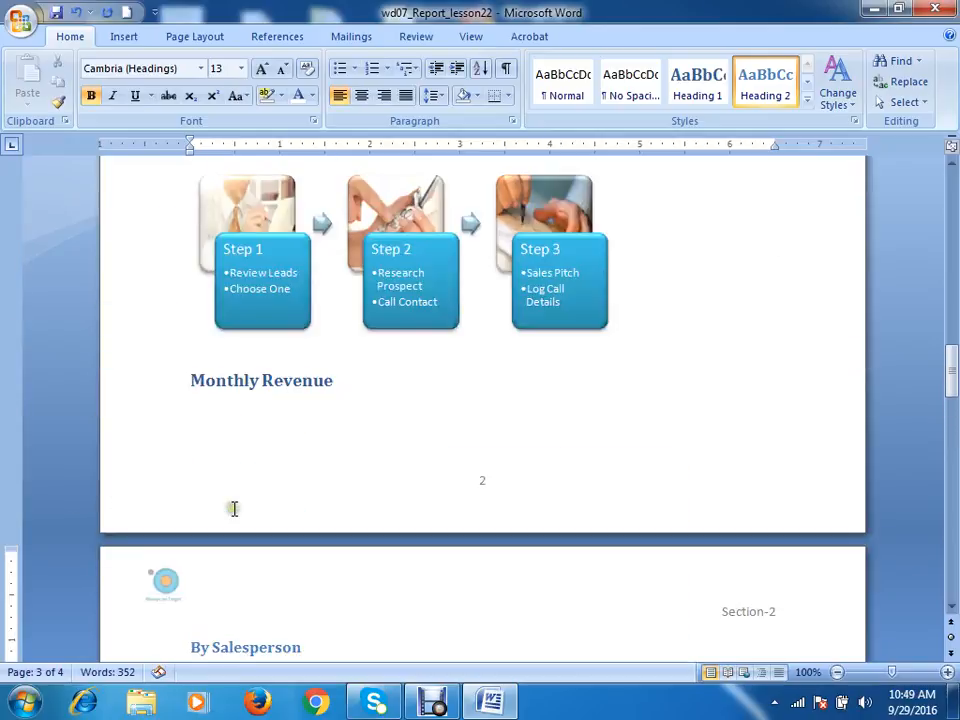
scroll(234, 512, "down", 1)
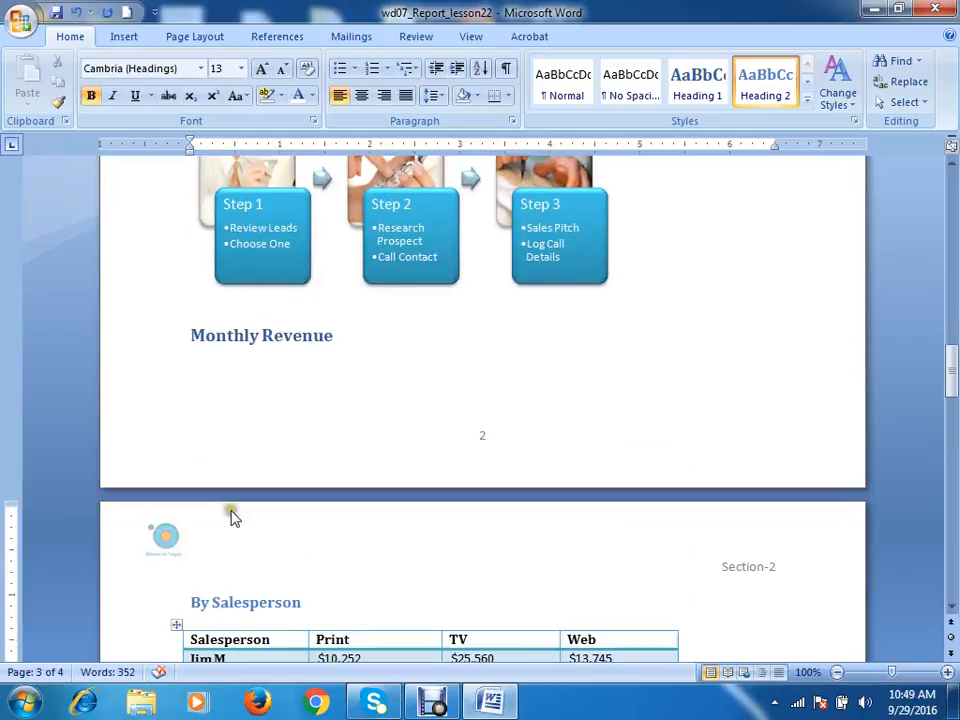
left_click(191, 332)
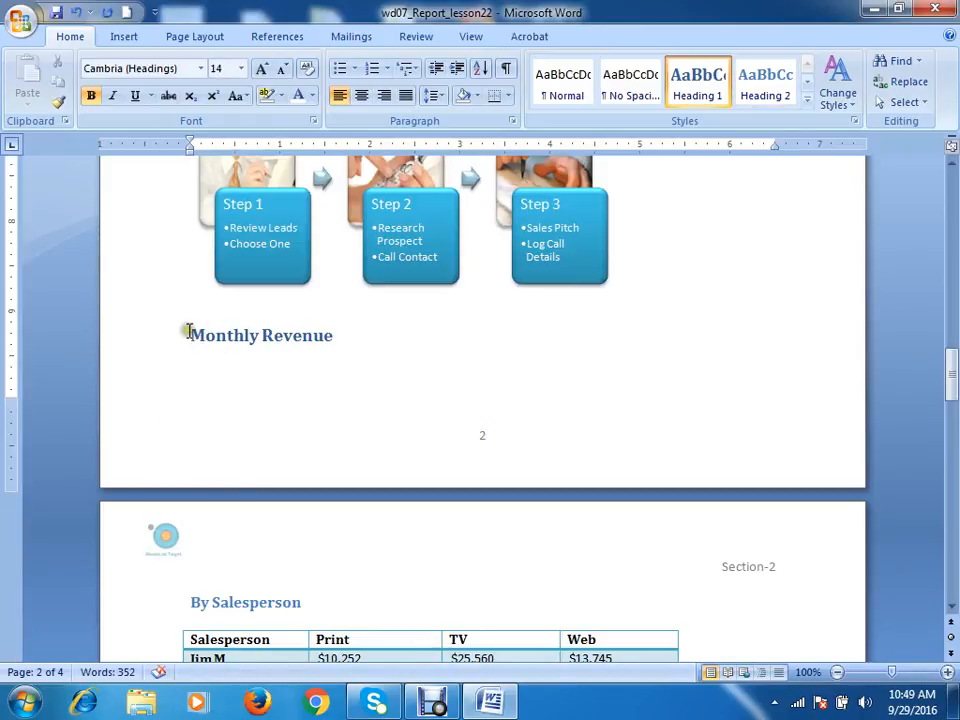
left_click(198, 38)
left_click(278, 64)
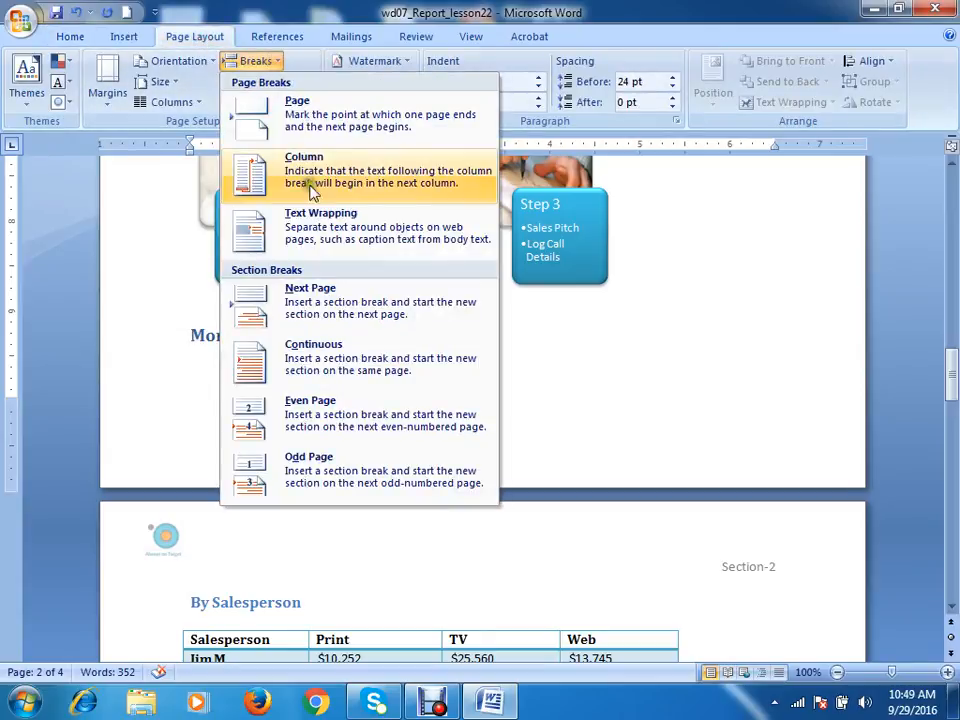
left_click(349, 303)
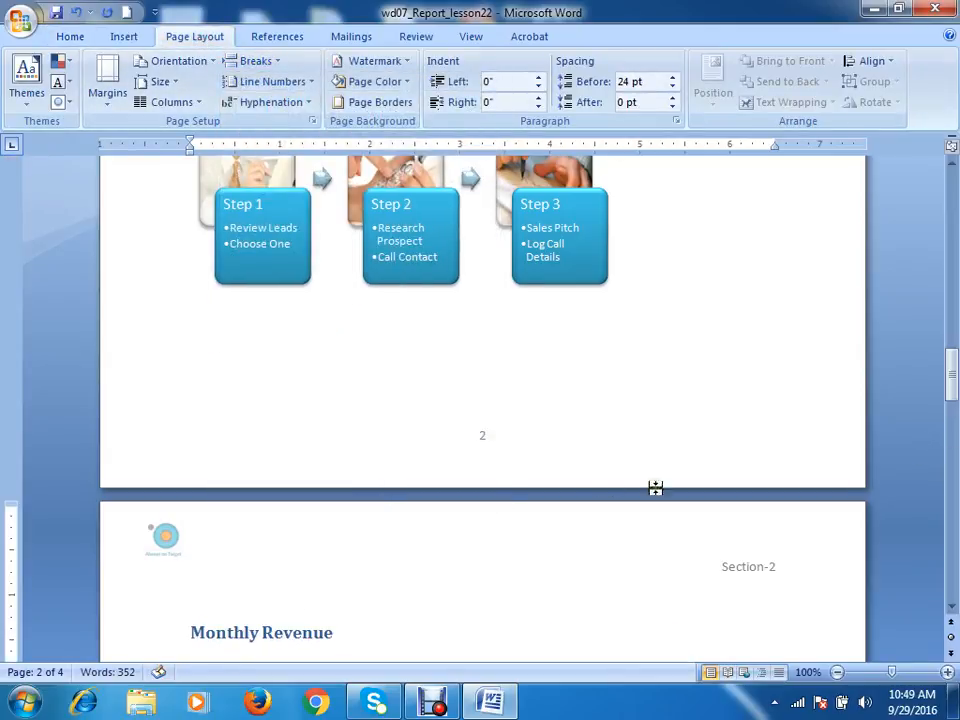
Apply the Heading 2 style to the "New Clients" line above the list of client companies
scroll(600, 470, "down", 5)
scroll(242, 319, "down", 15)
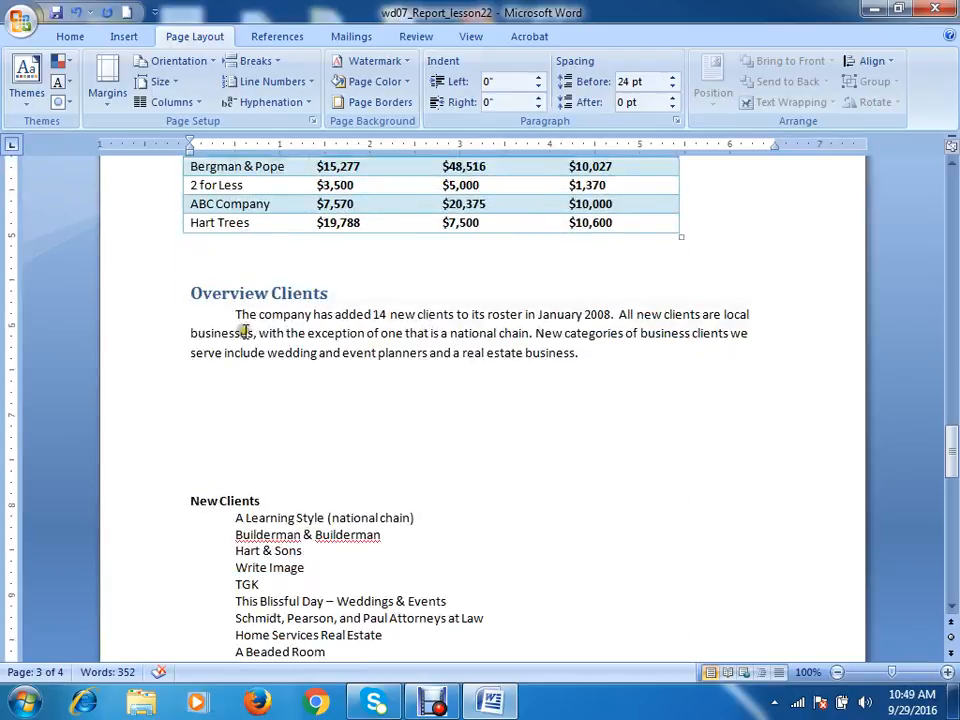
scroll(237, 335, "down", 5)
scroll(235, 326, "up", 16)
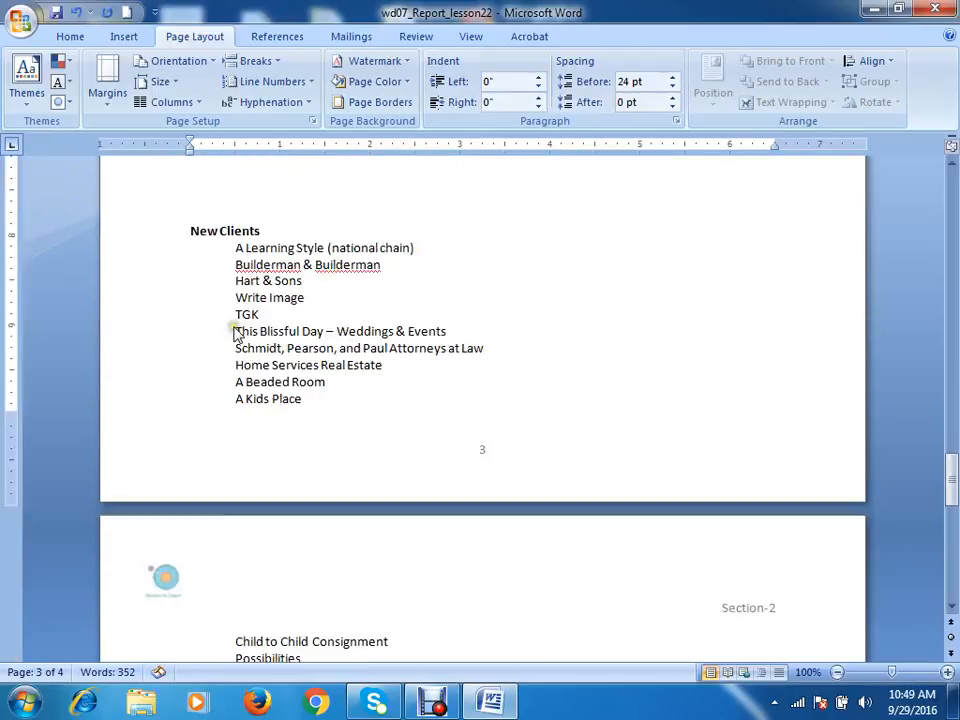
left_click(196, 434)
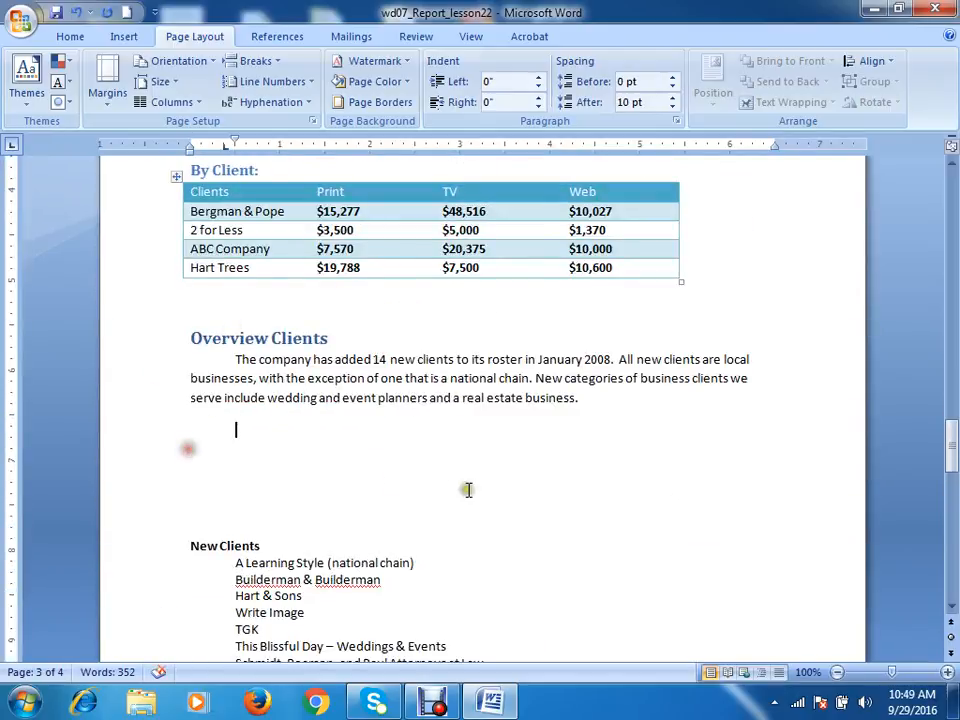
left_click(145, 545)
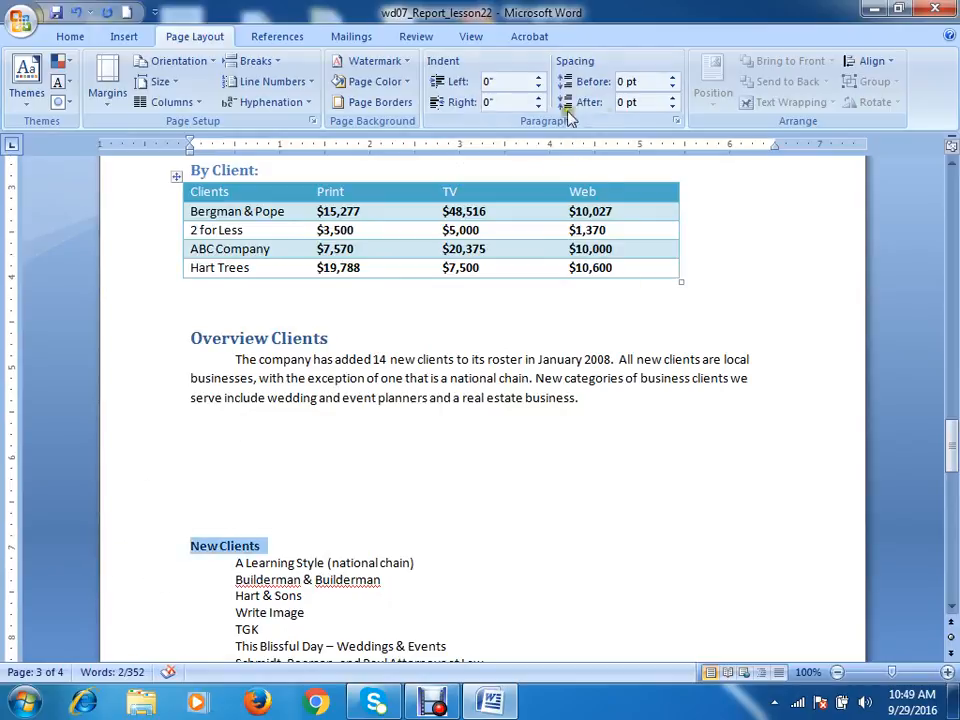
left_click(72, 38)
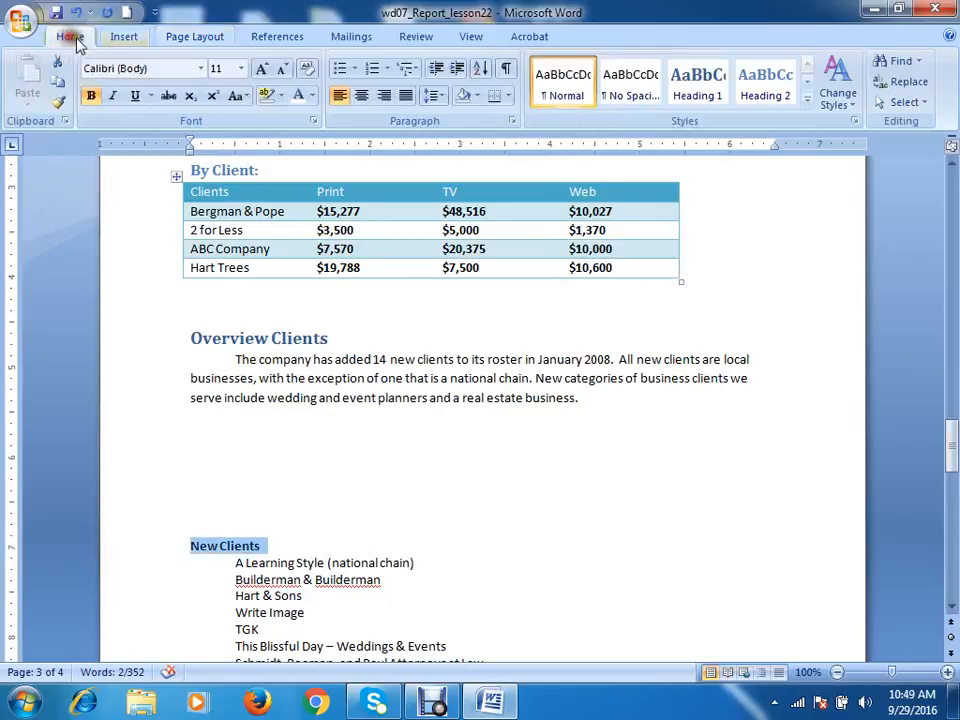
left_click(765, 82)
left_click(310, 568)
scroll(312, 560, "down", 9)
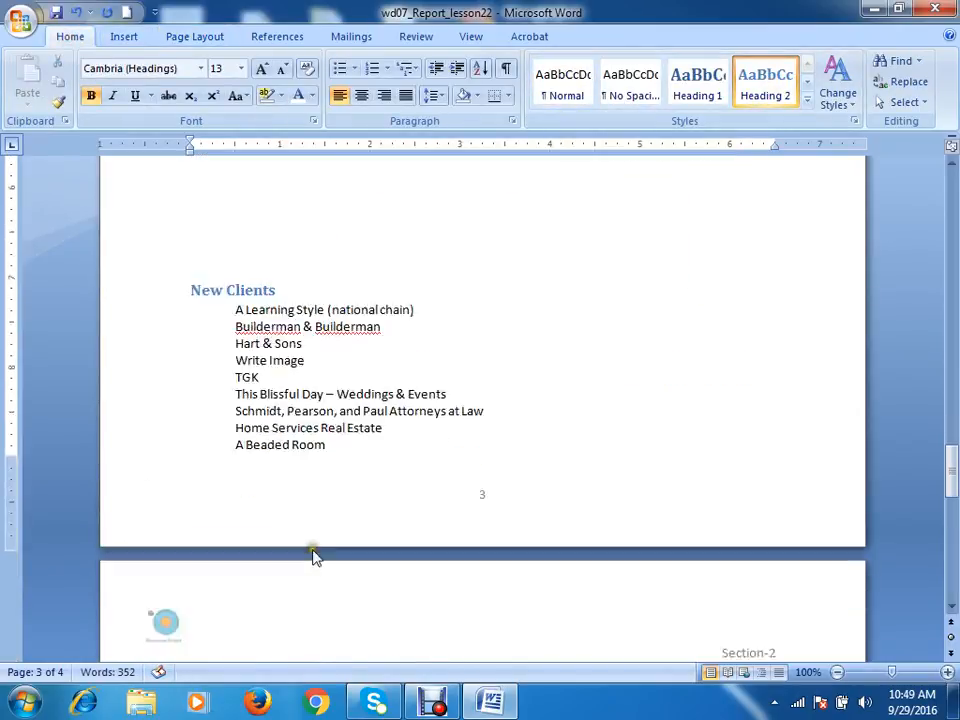
Delete the extra blank lines between the Overview Clients paragraph and the "New Clients" heading, leaving one empty line
scroll(293, 452, "up", 7)
left_click(201, 315)
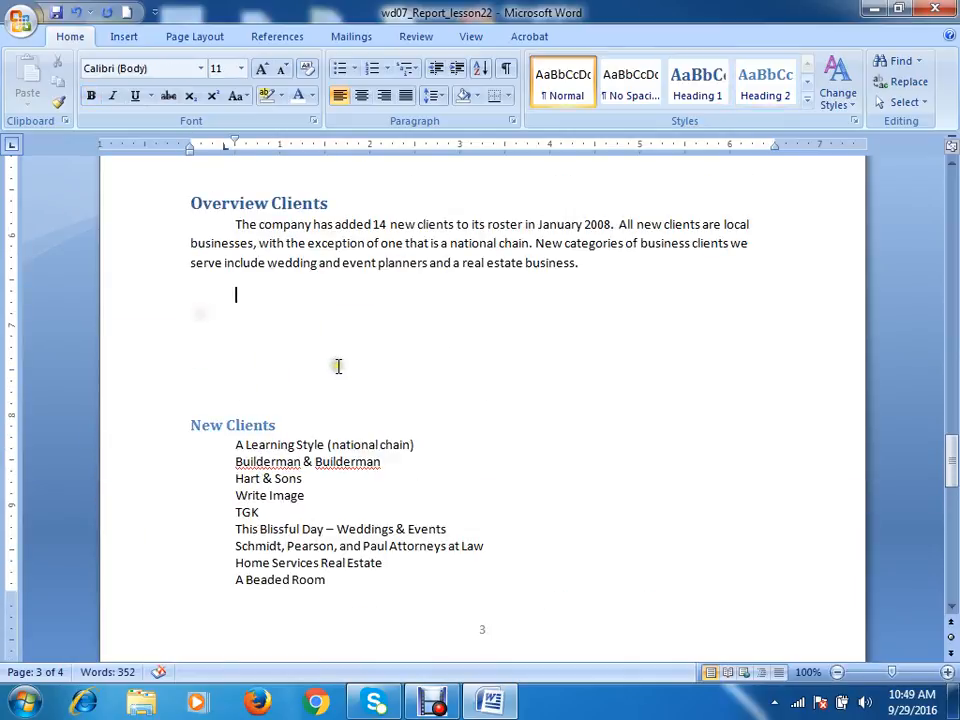
key("Delete")
key("Delete")
key("Delete")
key("Delete")
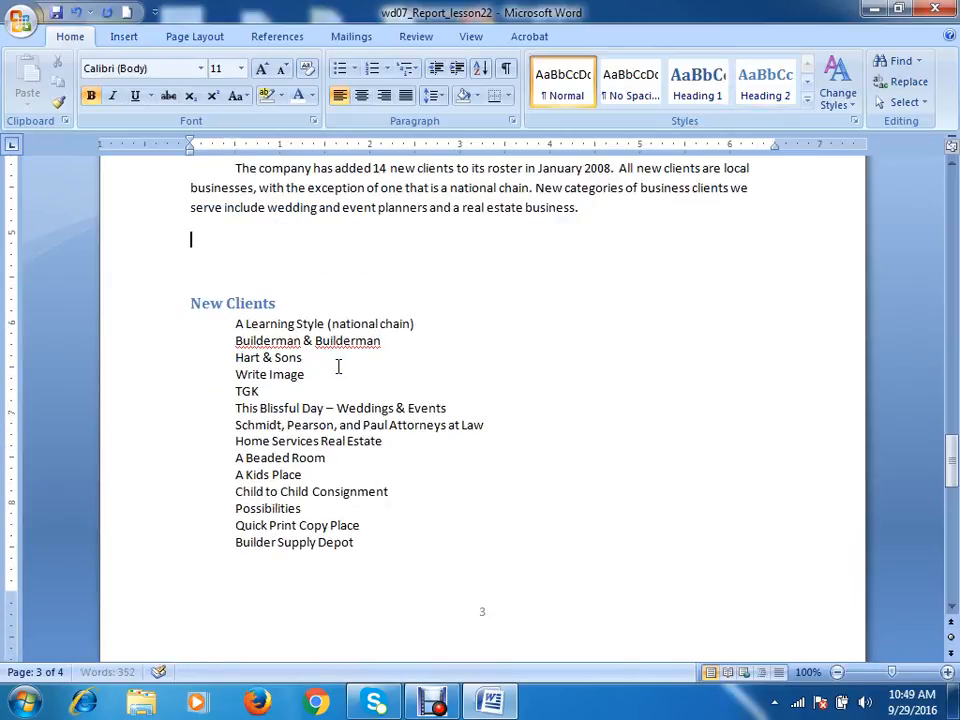
key("Delete")
scroll(399, 401, "down", 7)
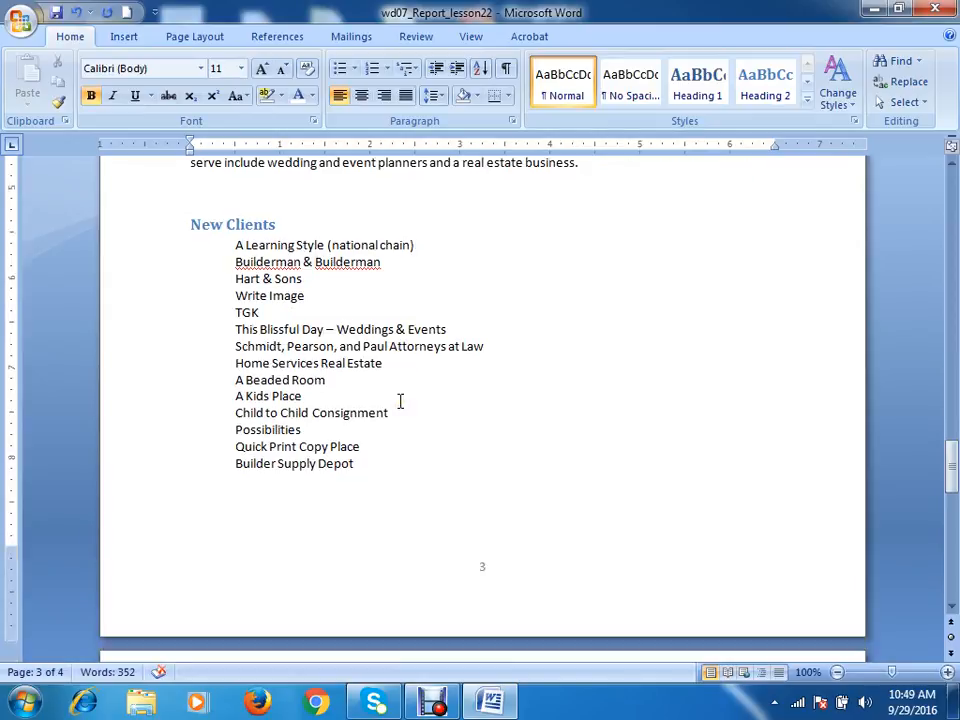
scroll(399, 407, "up", 6)
scroll(383, 406, "up", 3)
scroll(384, 407, "down", 2)
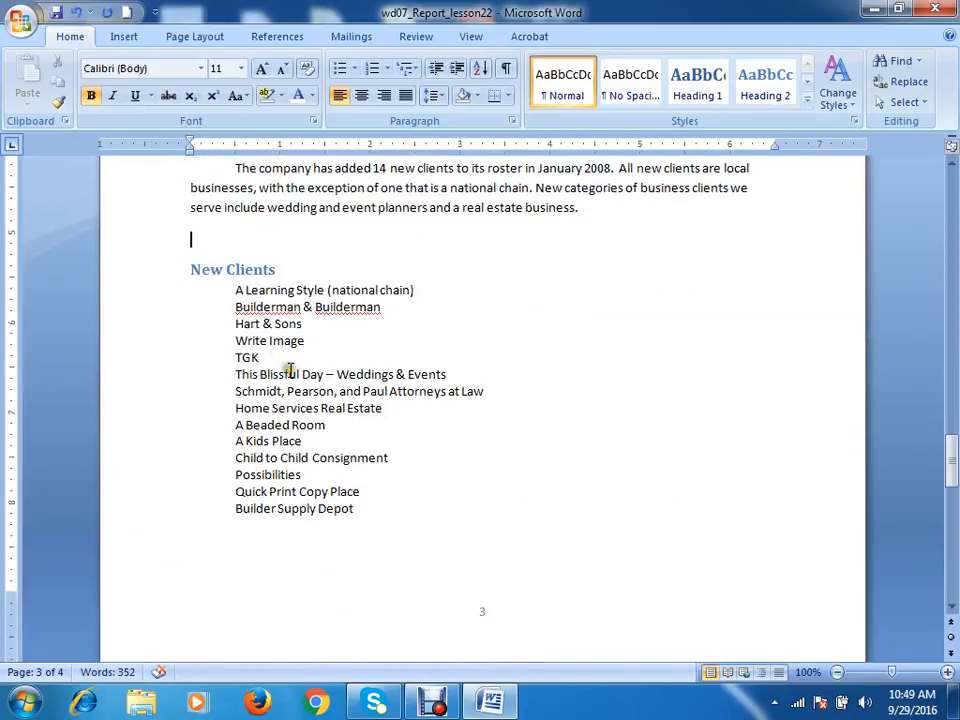
Check which heading styles the "Sales Team Structure and Process" and "Updated Chain of Command" lines use
scroll(307, 380, "up", 20)
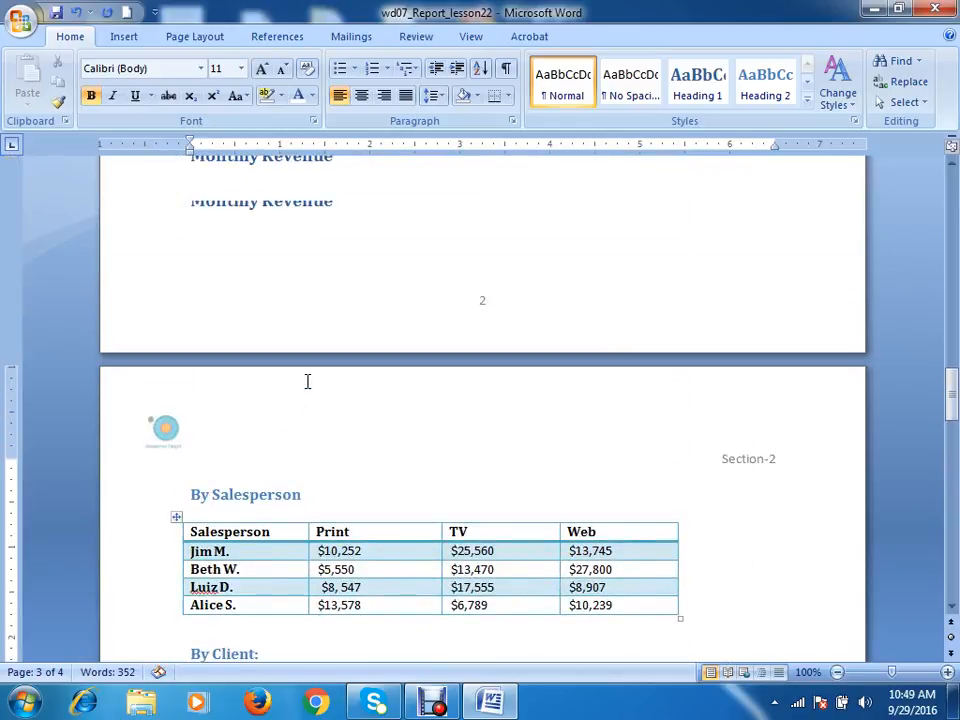
scroll(307, 380, "up", 20)
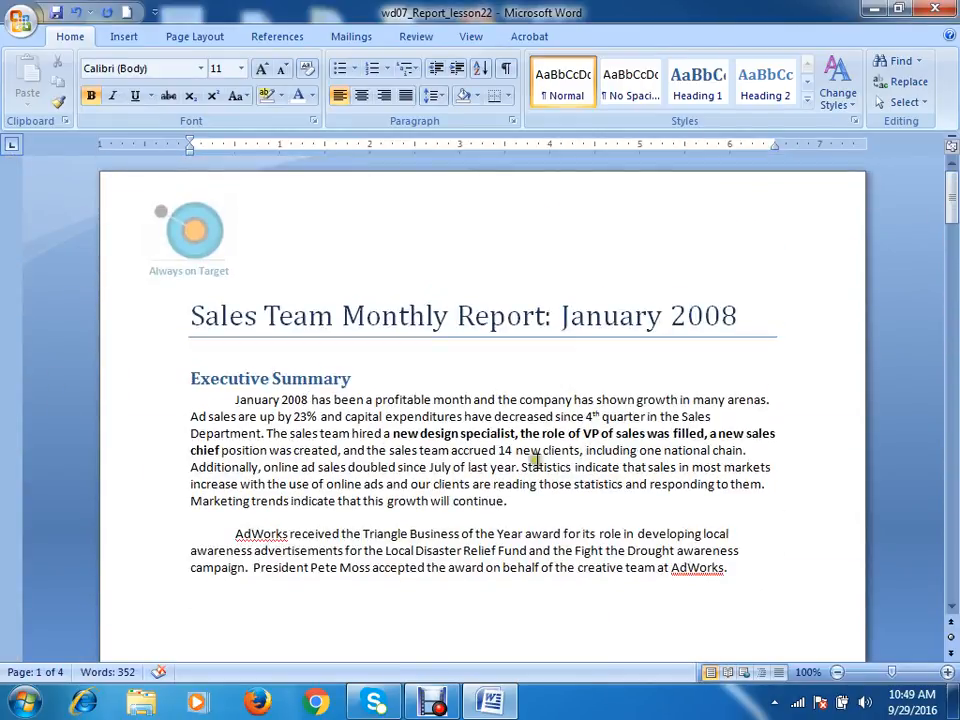
scroll(210, 410, "down", 20)
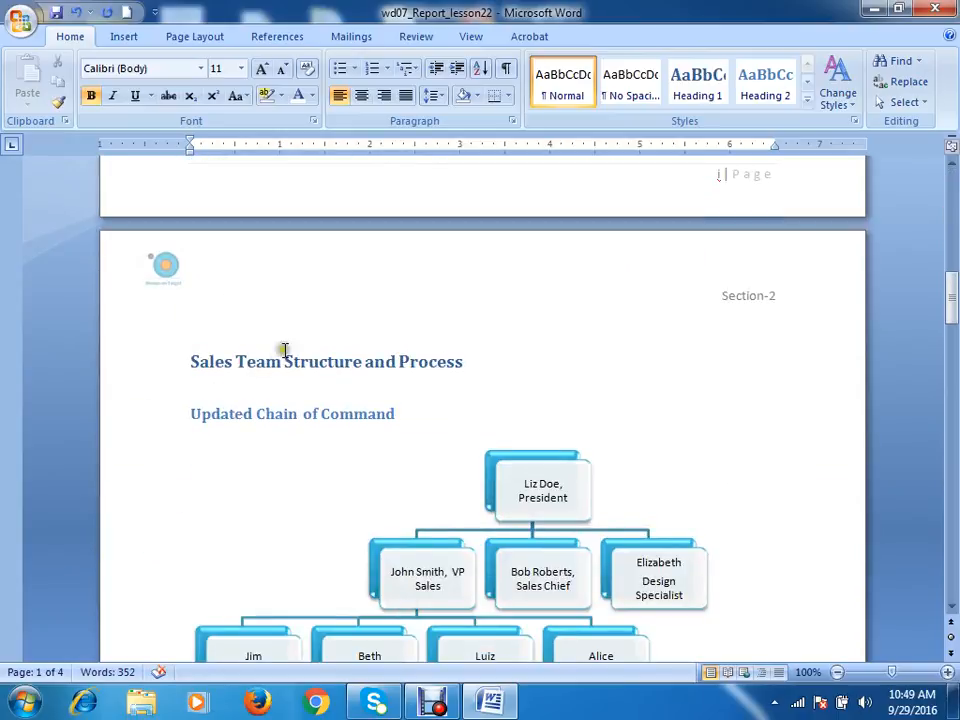
left_click(148, 368)
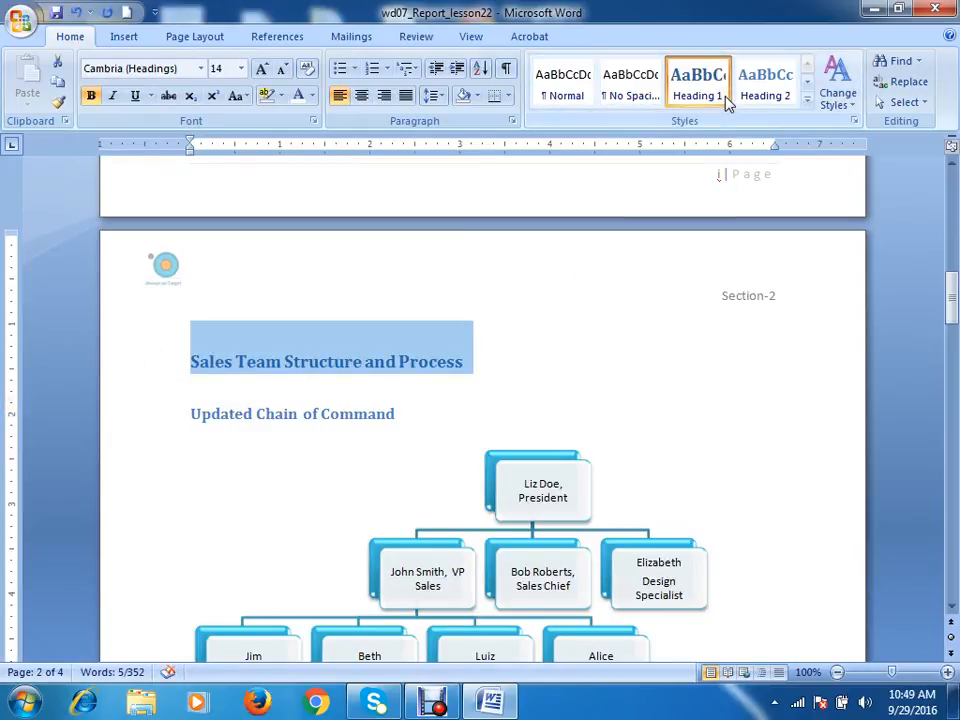
left_click(154, 420)
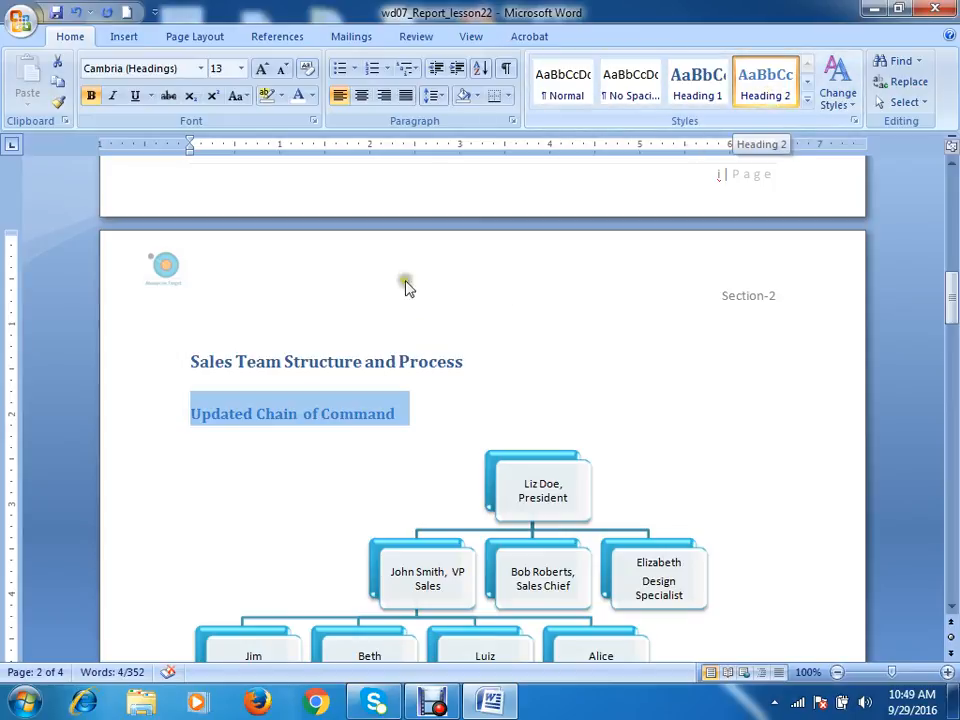
Review the heading lines and page layout from the first page through "Updated Chain of Command" to "Monthly Revenue"
left_click(402, 414)
left_click_drag(414, 412, 191, 414)
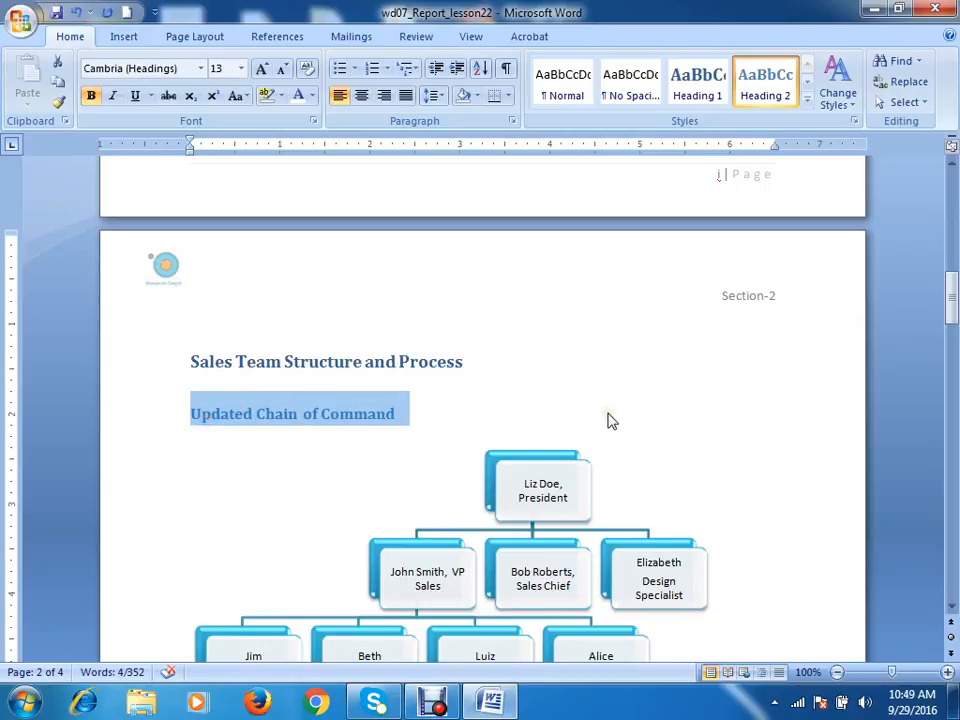
left_click(440, 413)
scroll(800, 344, "up", 10)
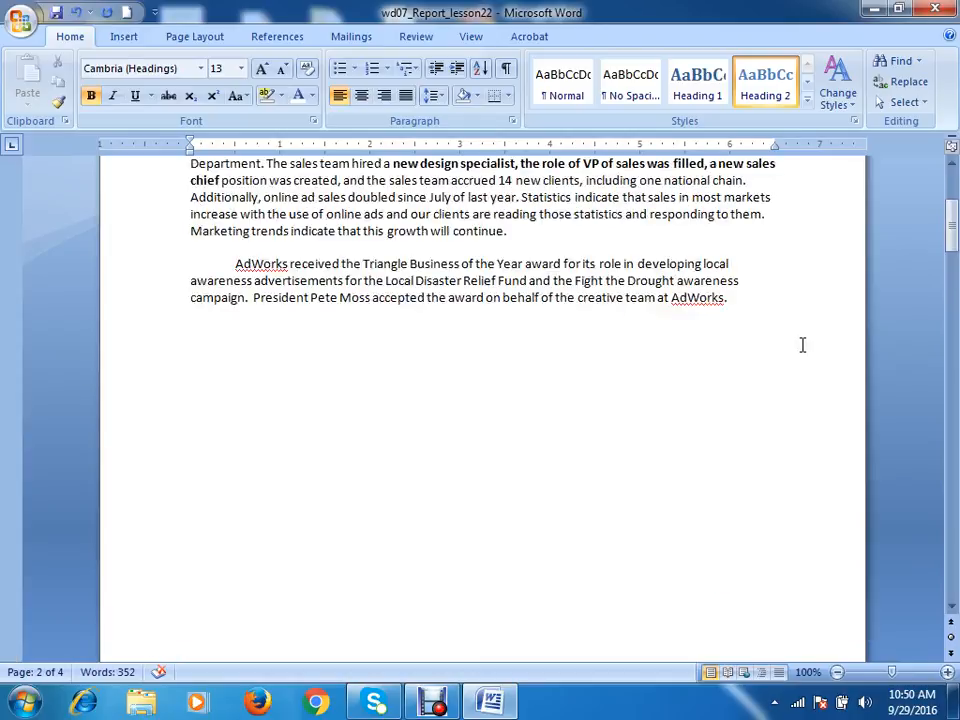
scroll(802, 344, "down", 15)
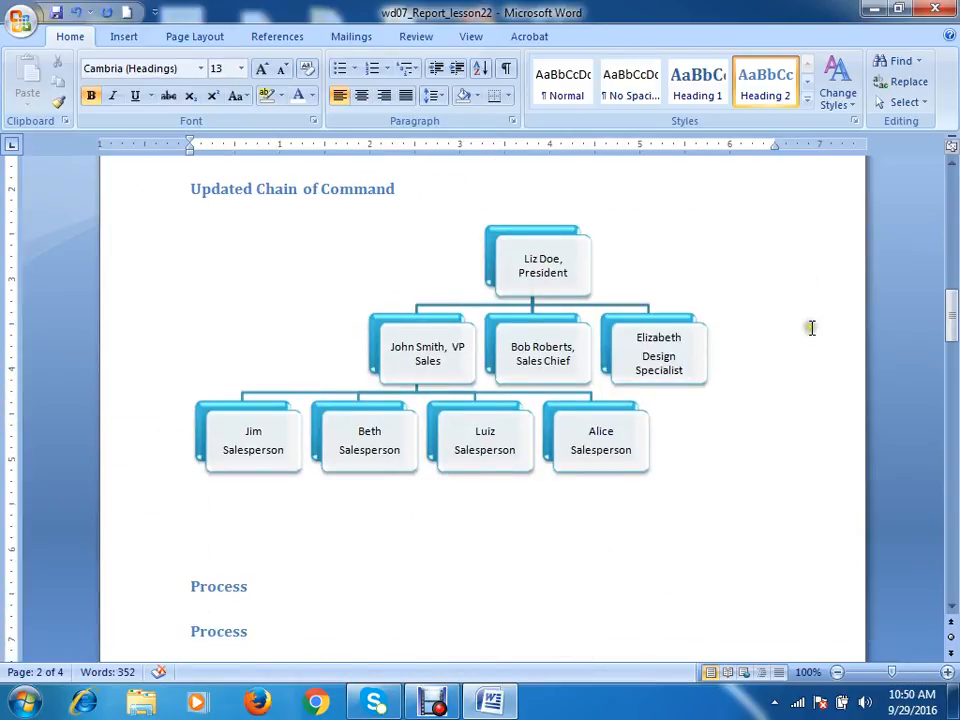
scroll(811, 328, "down", 5)
scroll(407, 536, "down", 3)
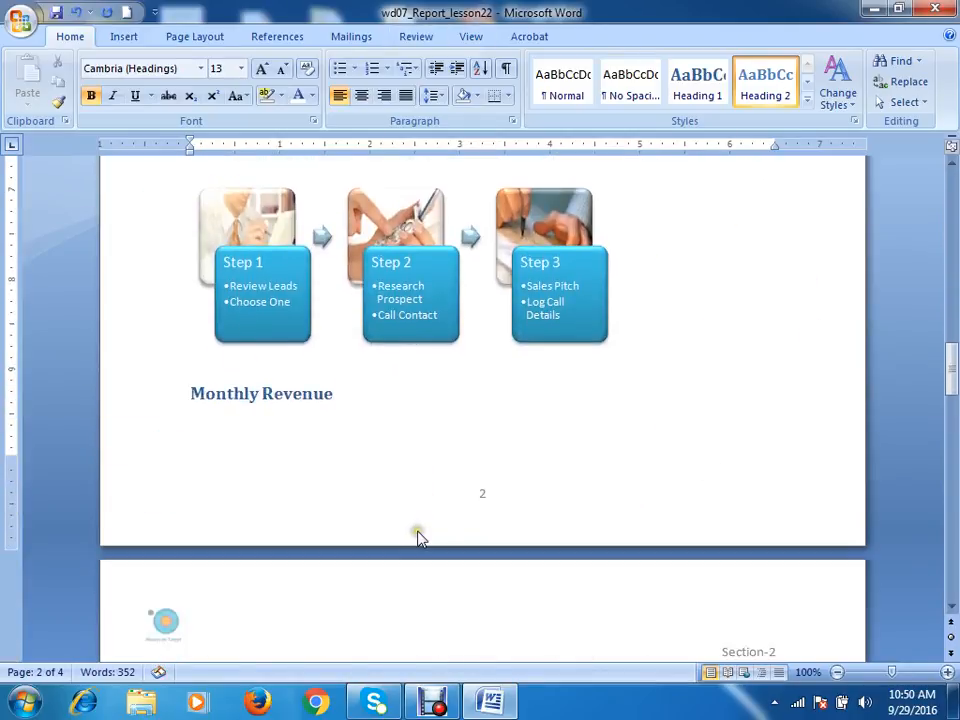
scroll(418, 537, "down", 1)
scroll(422, 527, "up", 13)
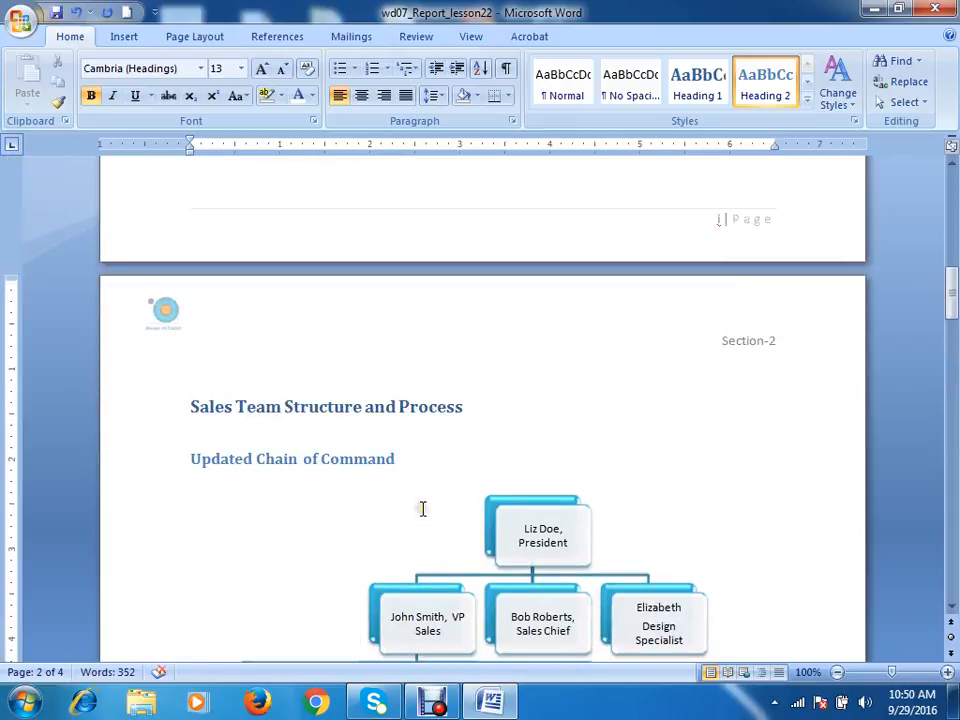
scroll(422, 510, "down", 15)
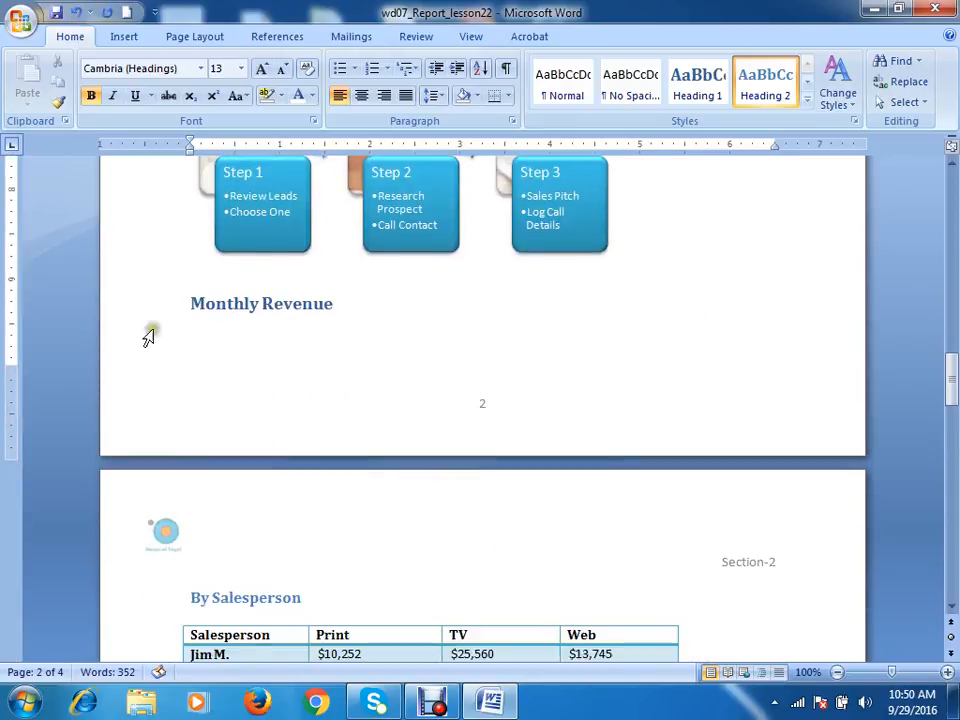
Insert a Next Page section break directly before the "Monthly Revenue" heading so it starts a new section
left_click(186, 302)
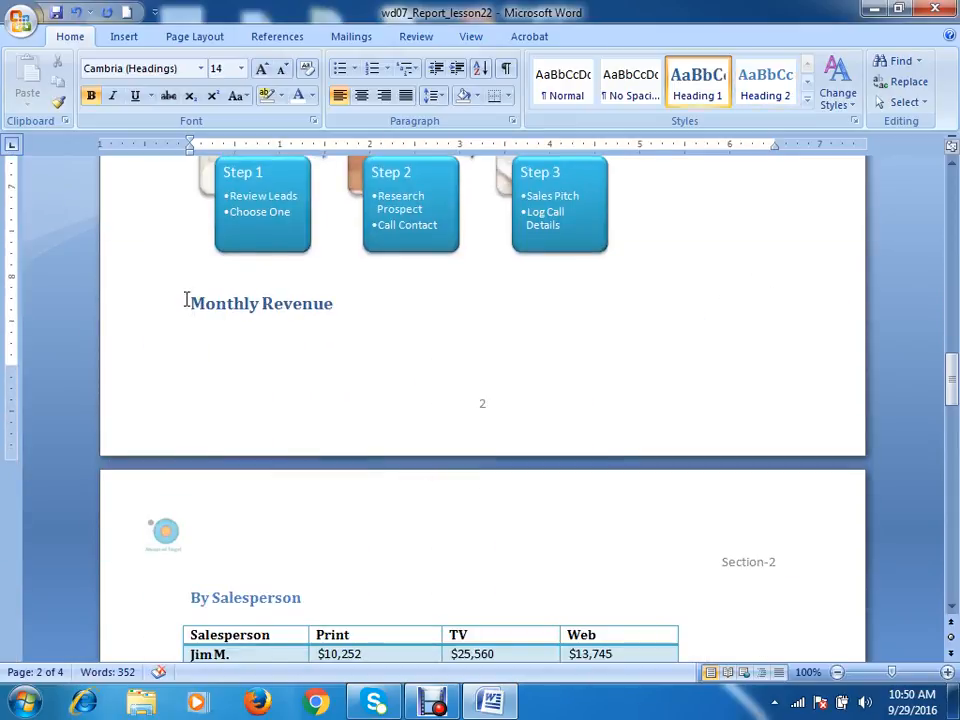
scroll(266, 395, "up", 5)
scroll(289, 360, "down", 6)
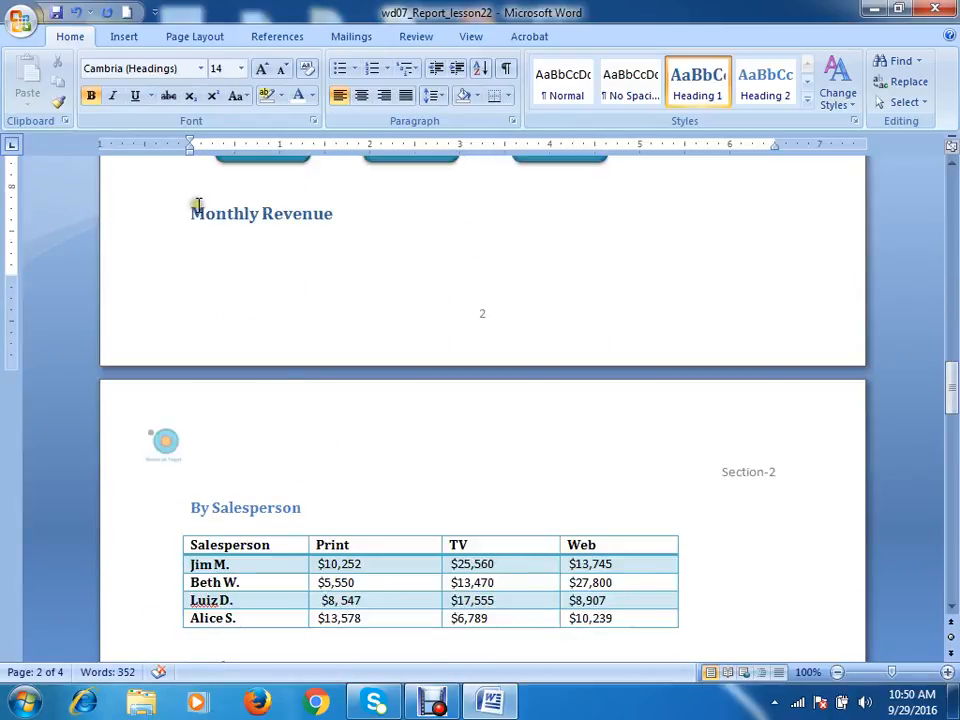
scroll(240, 280, "down", 5)
scroll(281, 274, "up", 9)
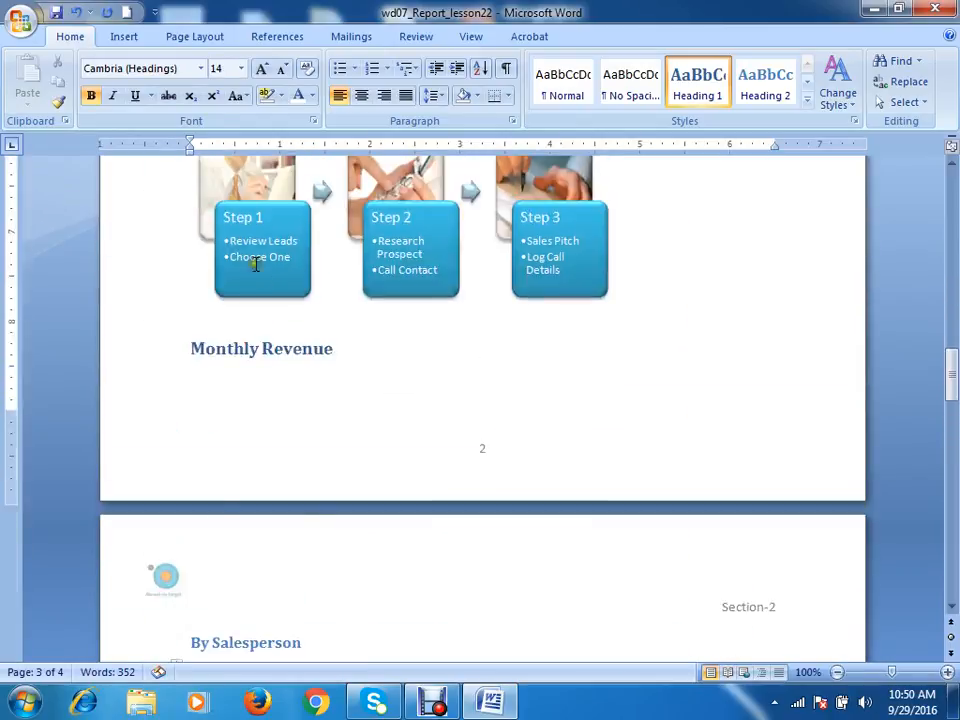
left_click(200, 39)
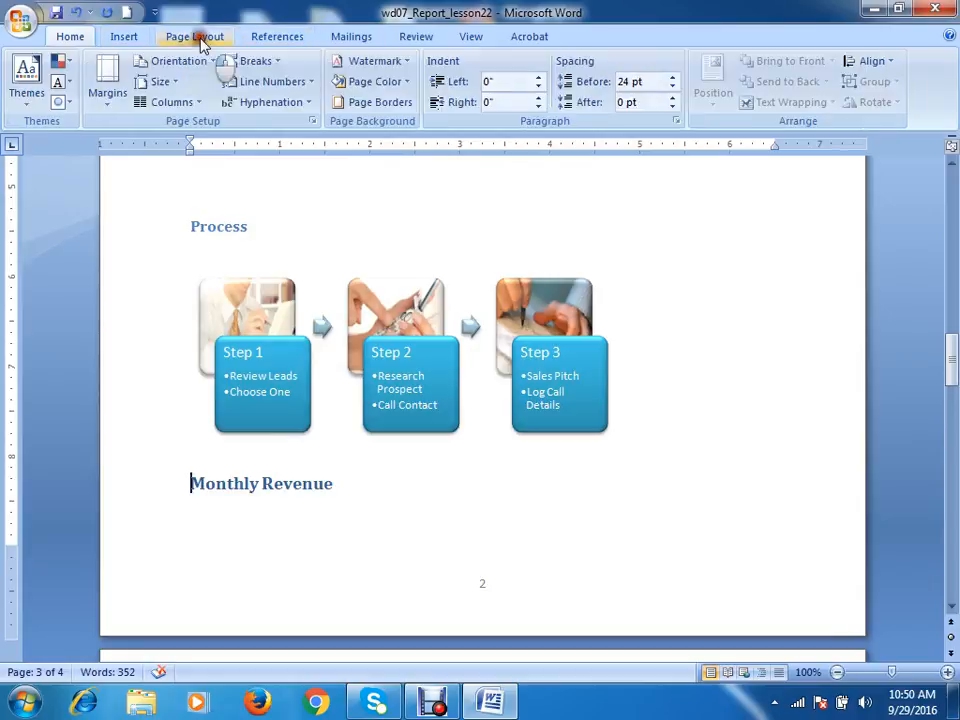
left_click(255, 61)
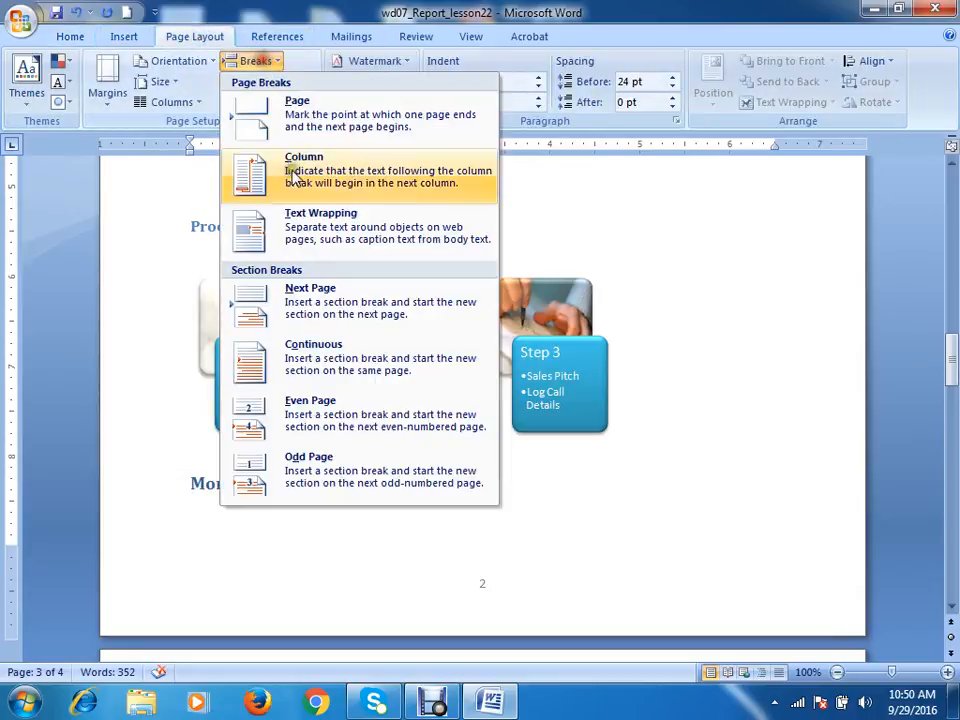
left_click(314, 312)
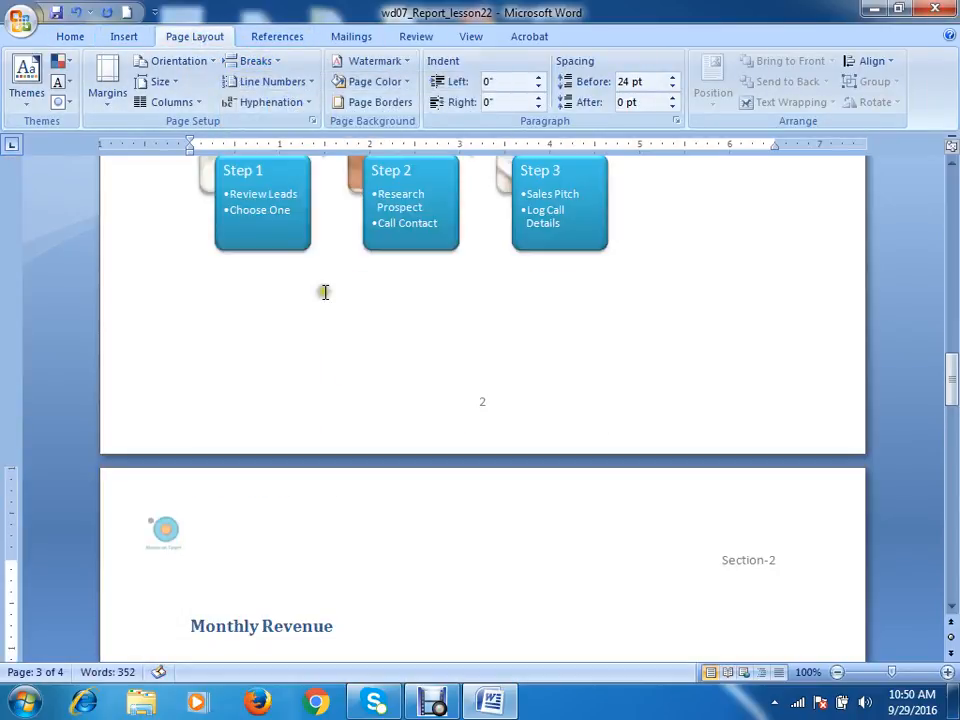
Look over the report's pages, return to the title page and bring up the header, footer and page number commands
scroll(270, 363, "up", 18)
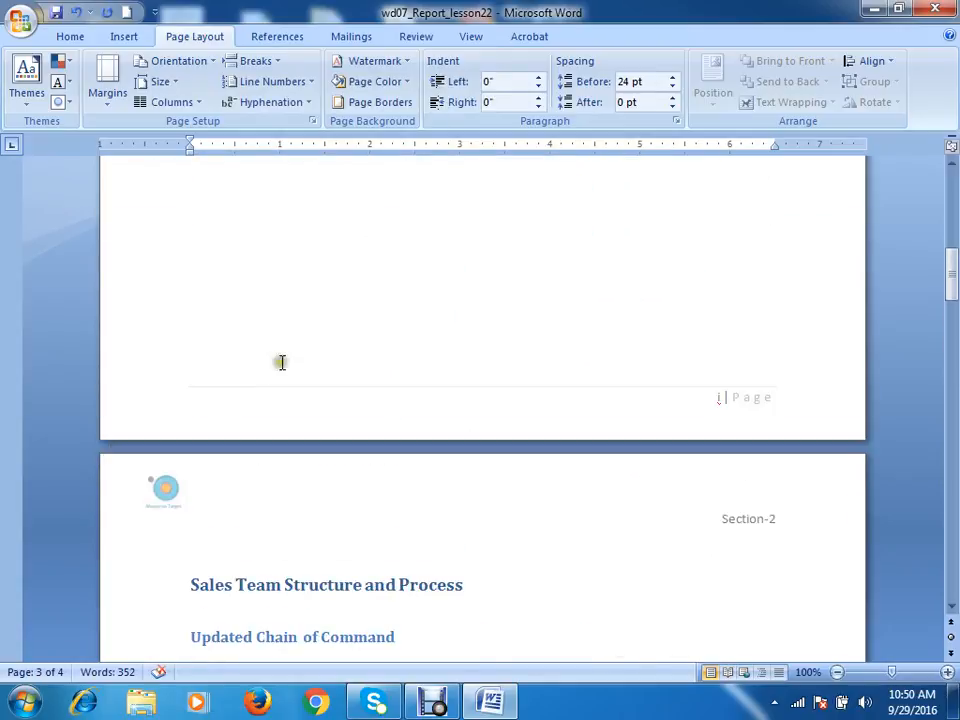
scroll(279, 360, "down", 6)
scroll(303, 328, "down", 13)
scroll(303, 322, "up", 20)
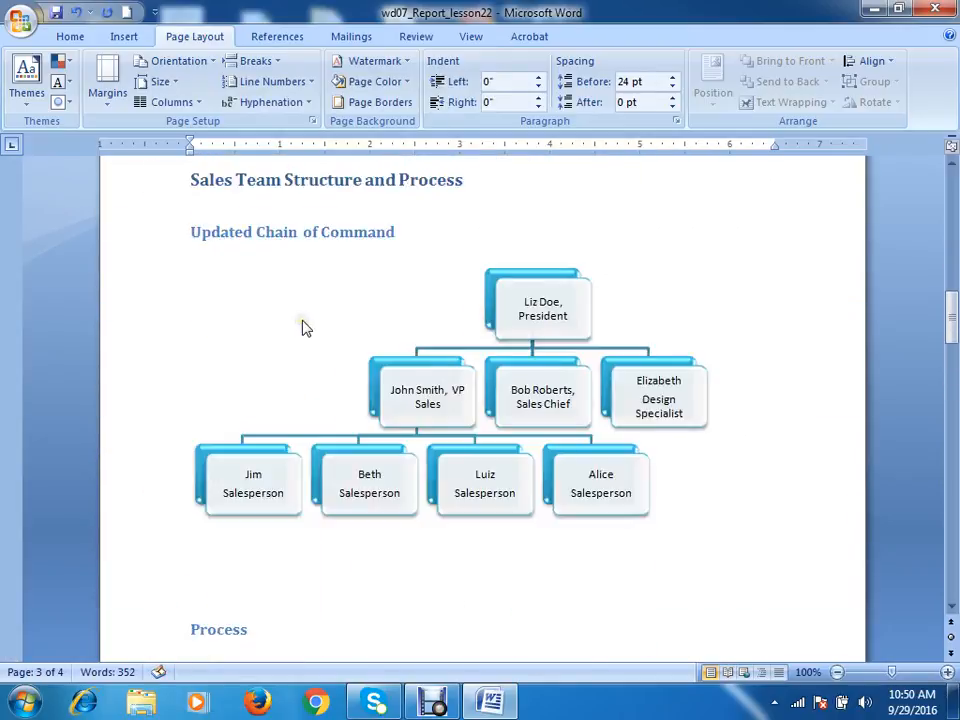
scroll(305, 328, "up", 11)
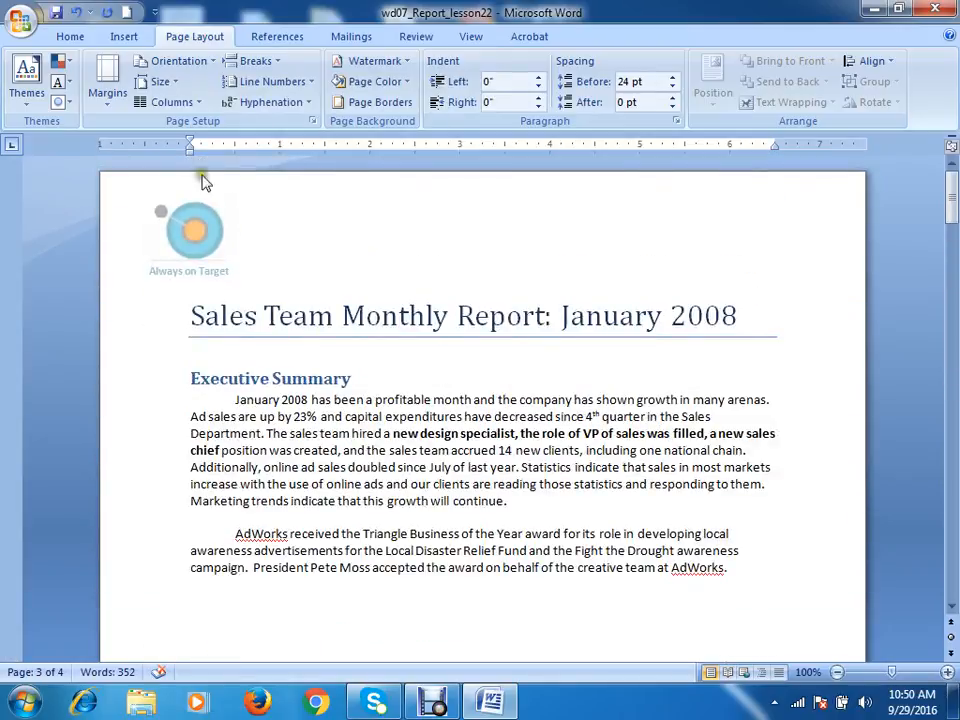
left_click(118, 37)
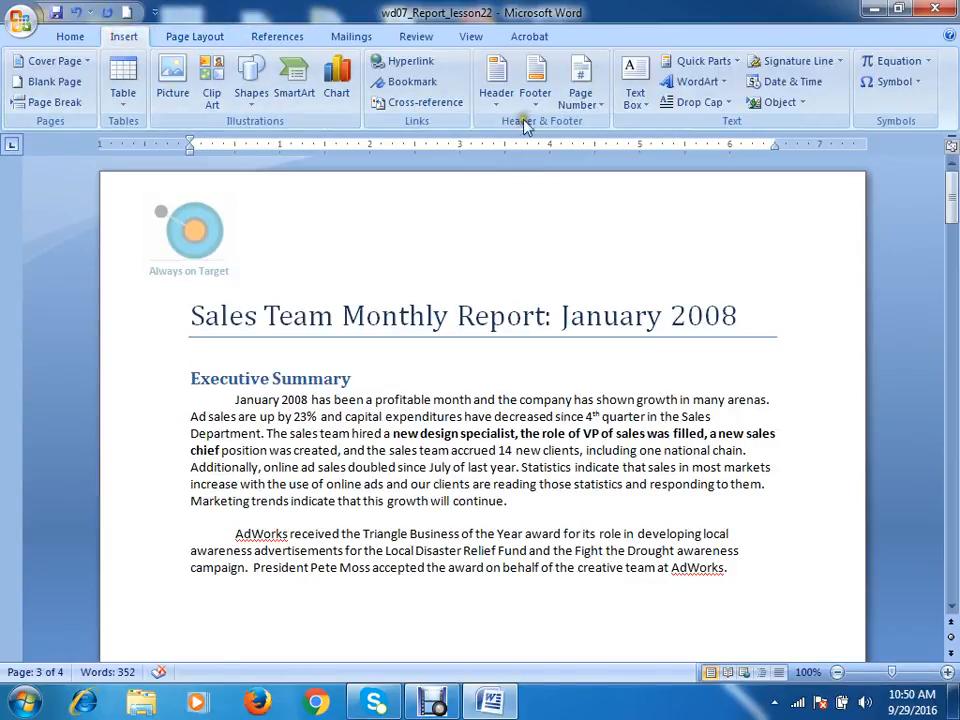
Set section 1's page number format to include chapter numbers starting with Heading 1, using a hyphen separator
left_click(580, 98)
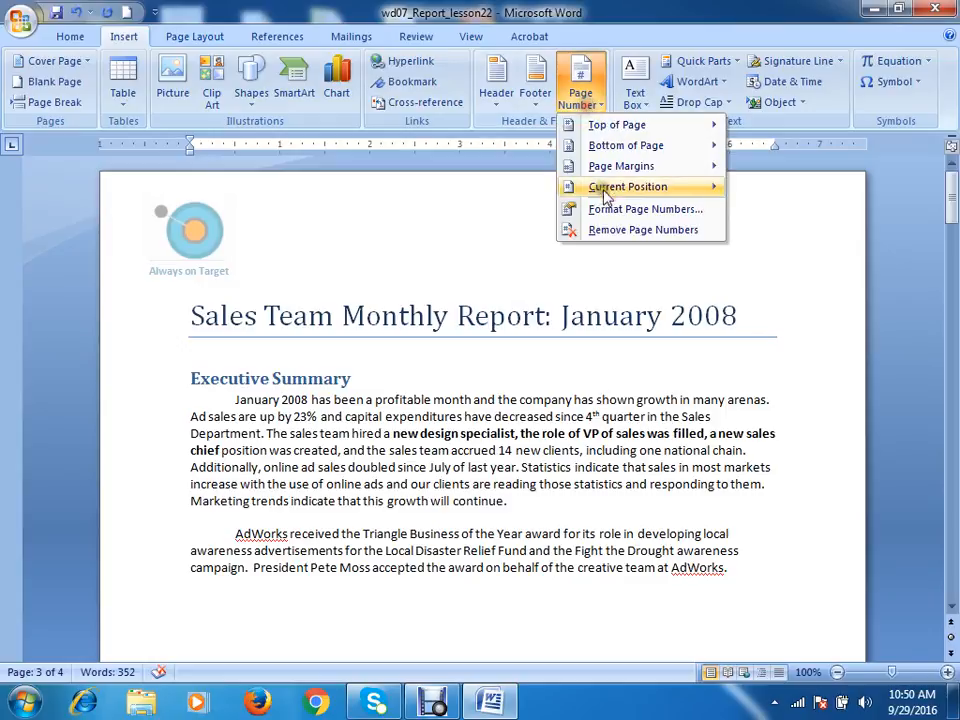
left_click(640, 210)
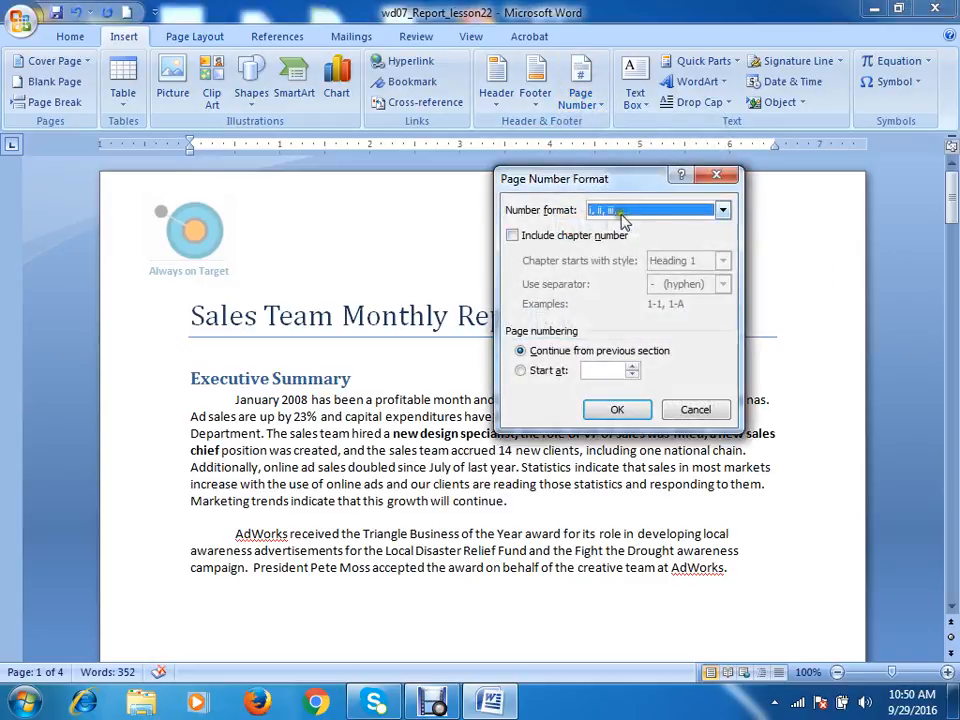
left_click(510, 236)
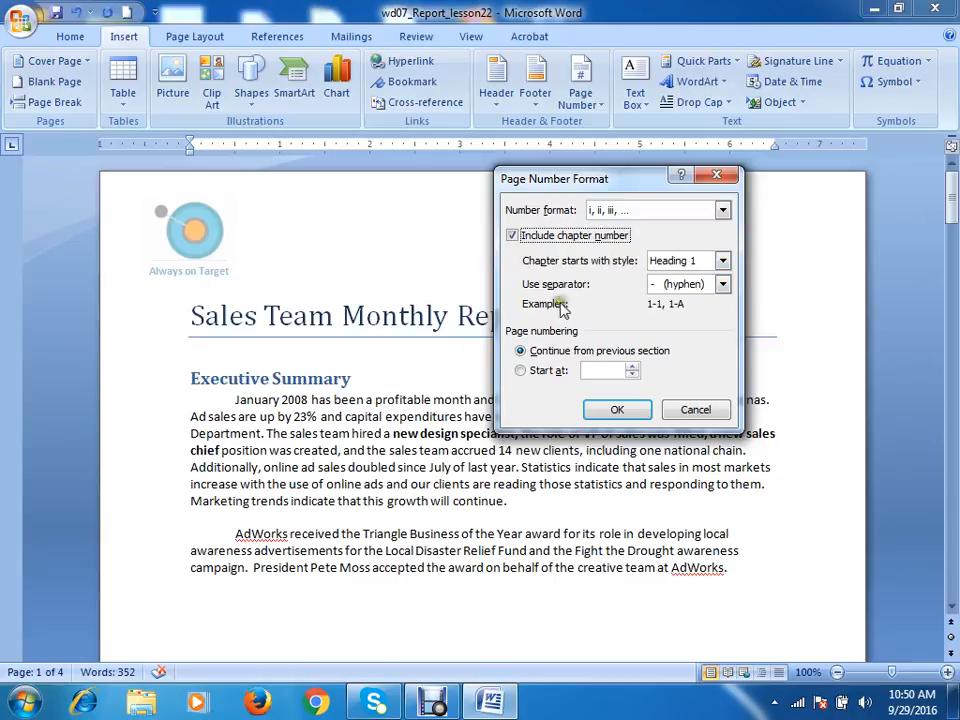
left_click(729, 288)
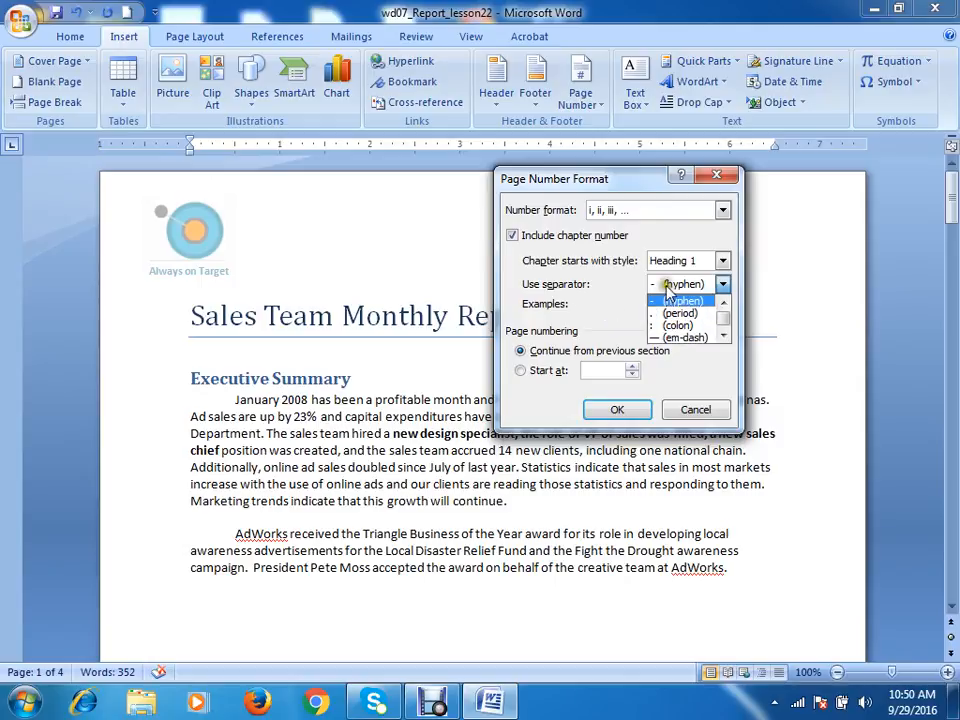
left_click(667, 297)
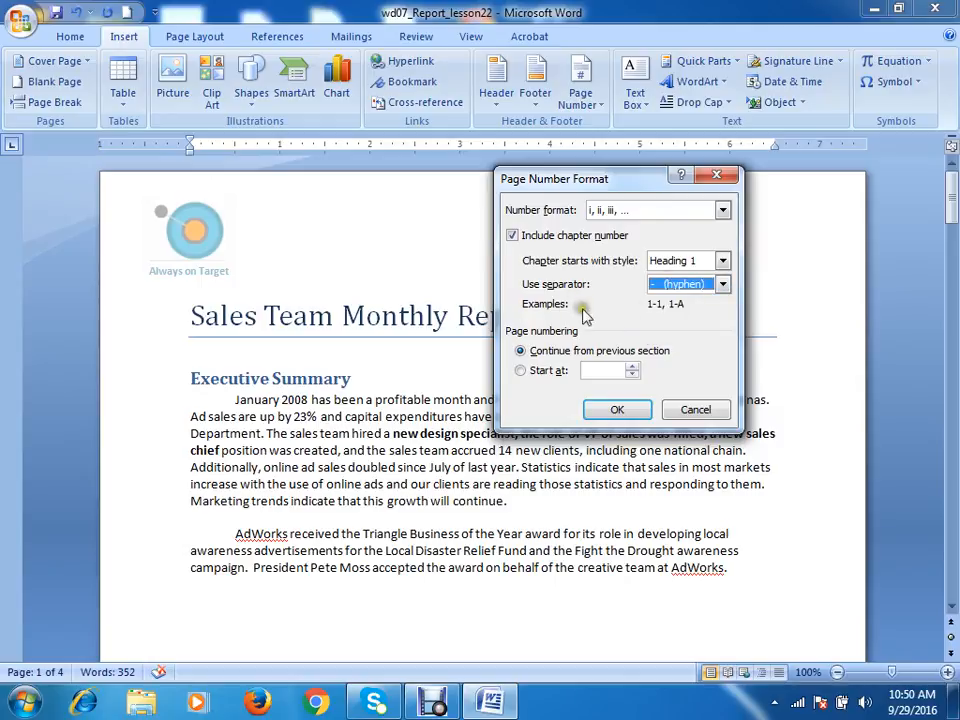
left_click(618, 412)
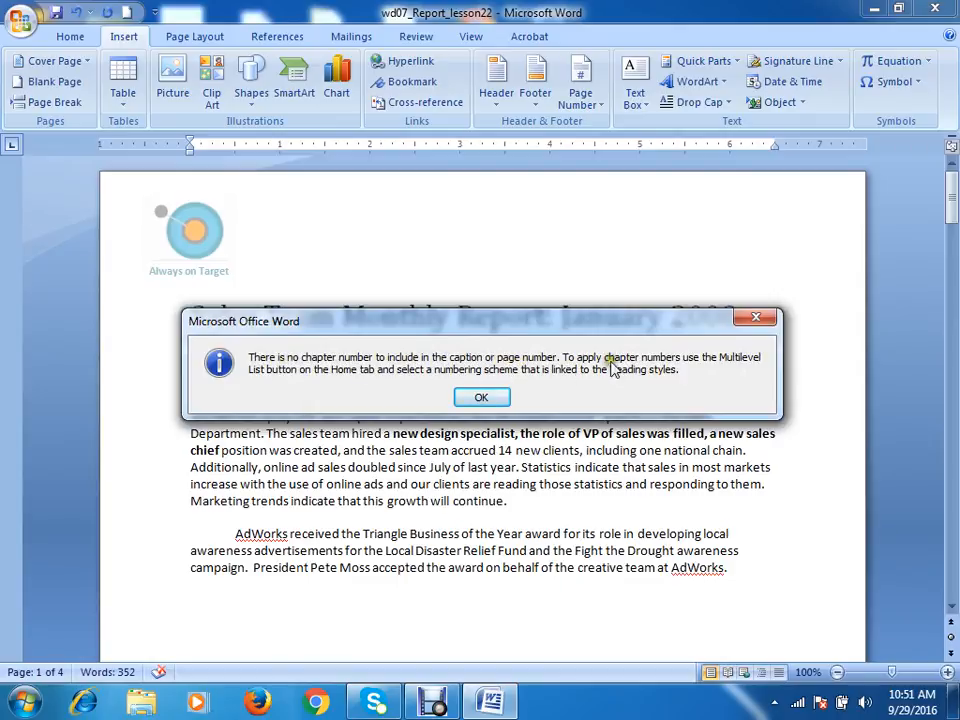
left_click(486, 398)
Format the page numbers of the Monthly Revenue section to include chapter numbers and start at 1
scroll(615, 345, "down", 20)
scroll(608, 330, "up", 9)
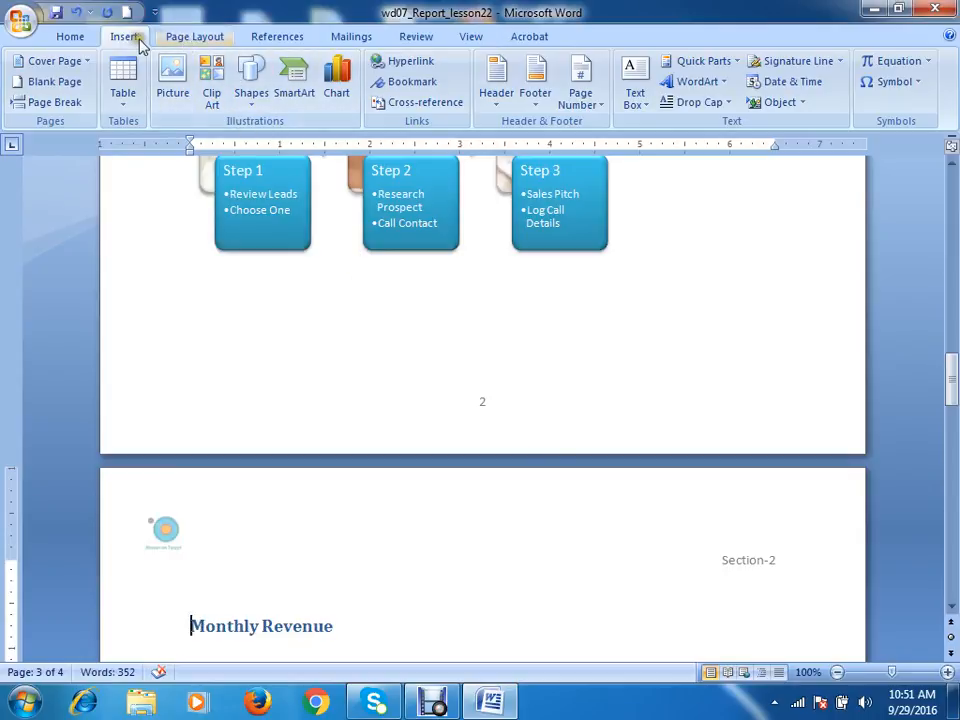
left_click(582, 95)
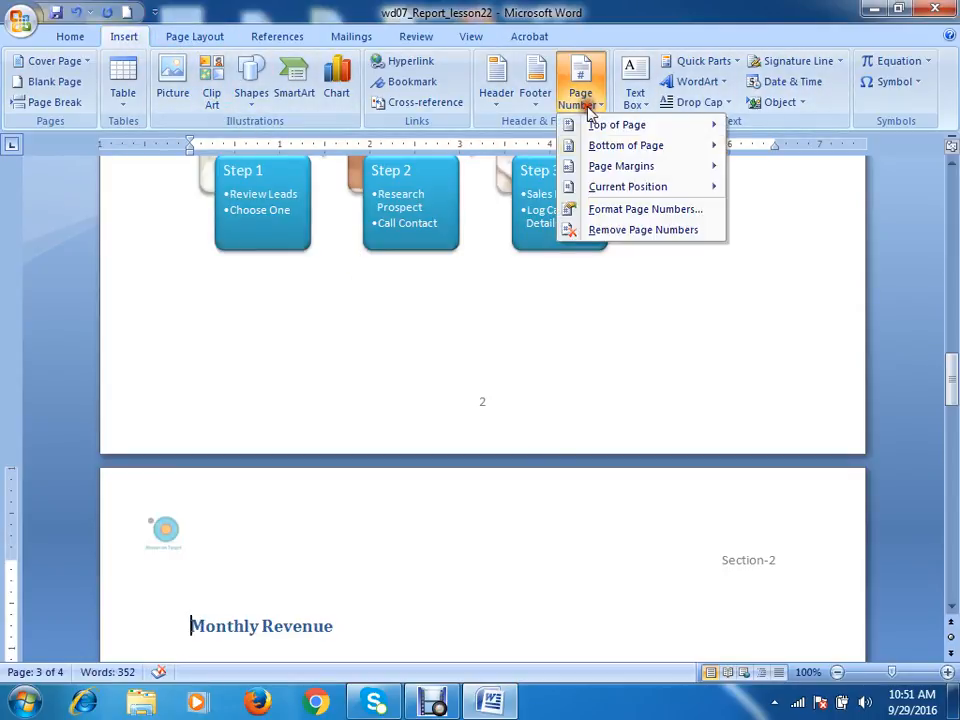
left_click(634, 208)
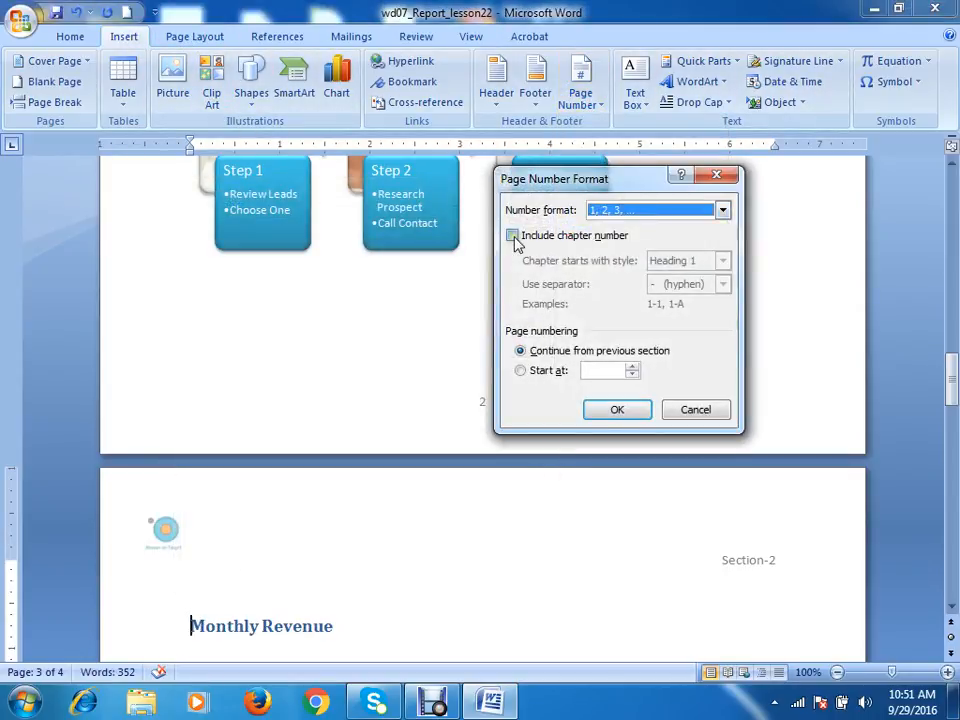
left_click(513, 236)
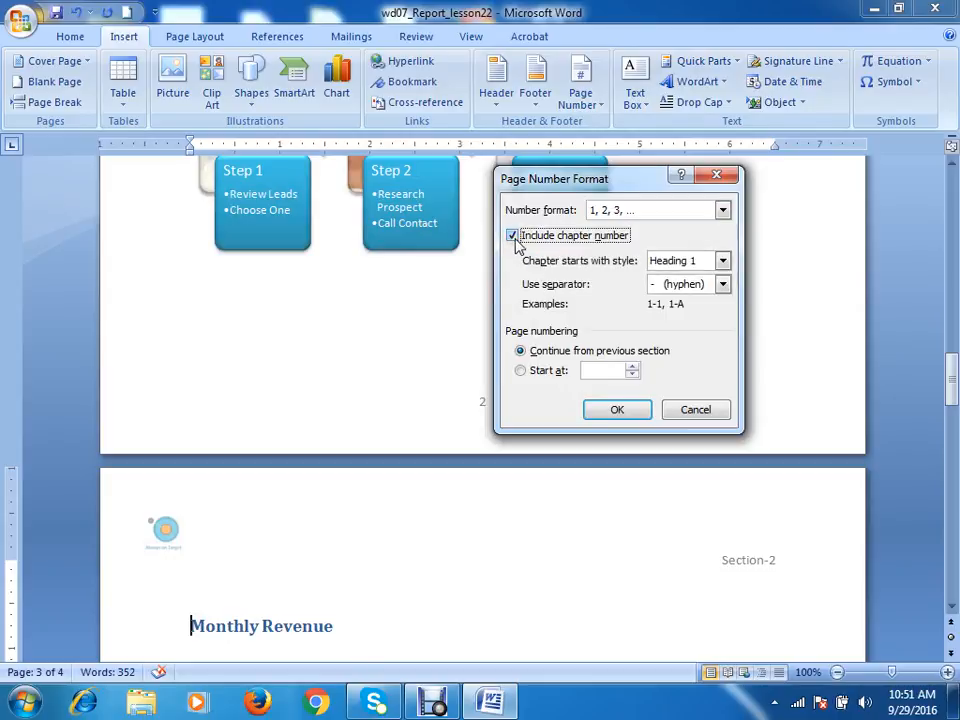
left_click(521, 371)
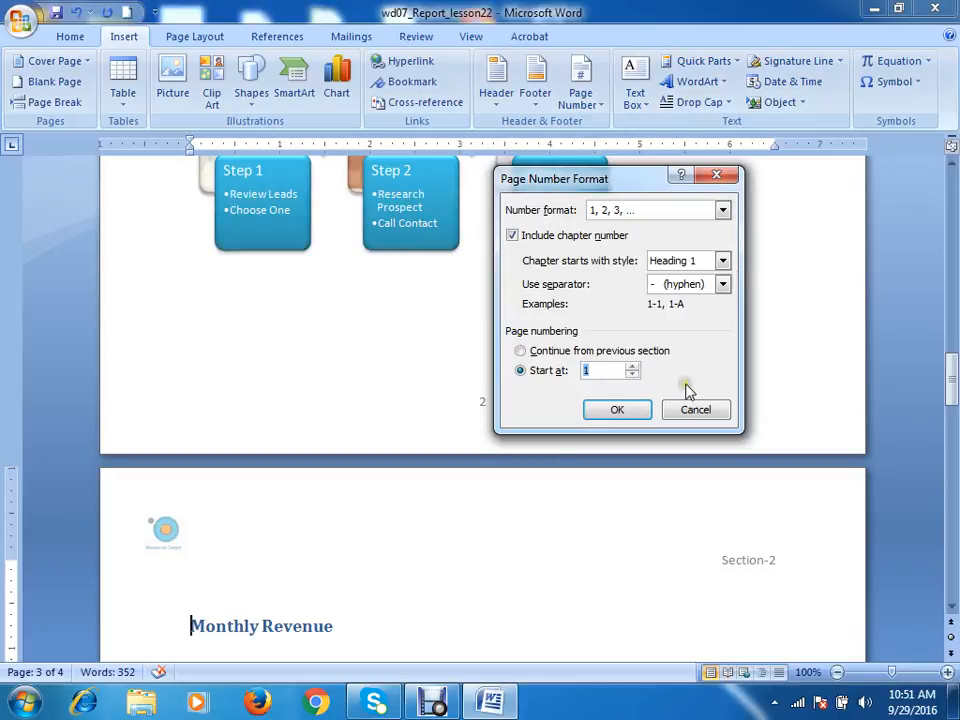
left_click(633, 409)
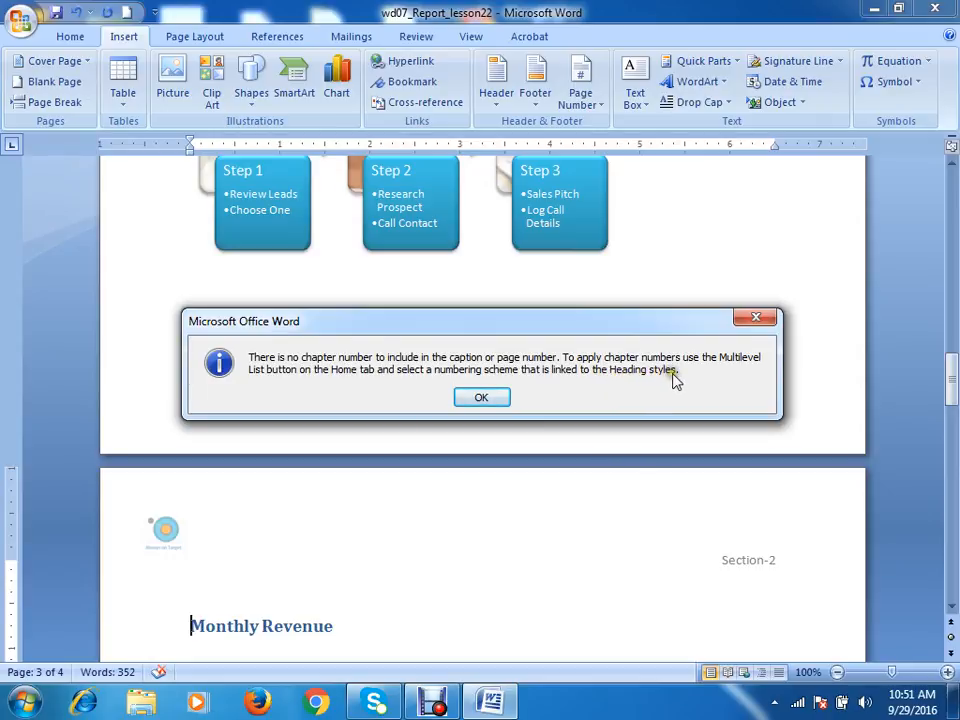
left_click(470, 397)
Examine the page numbers in the headers and footers across the report's sections
scroll(340, 370, "up", 10)
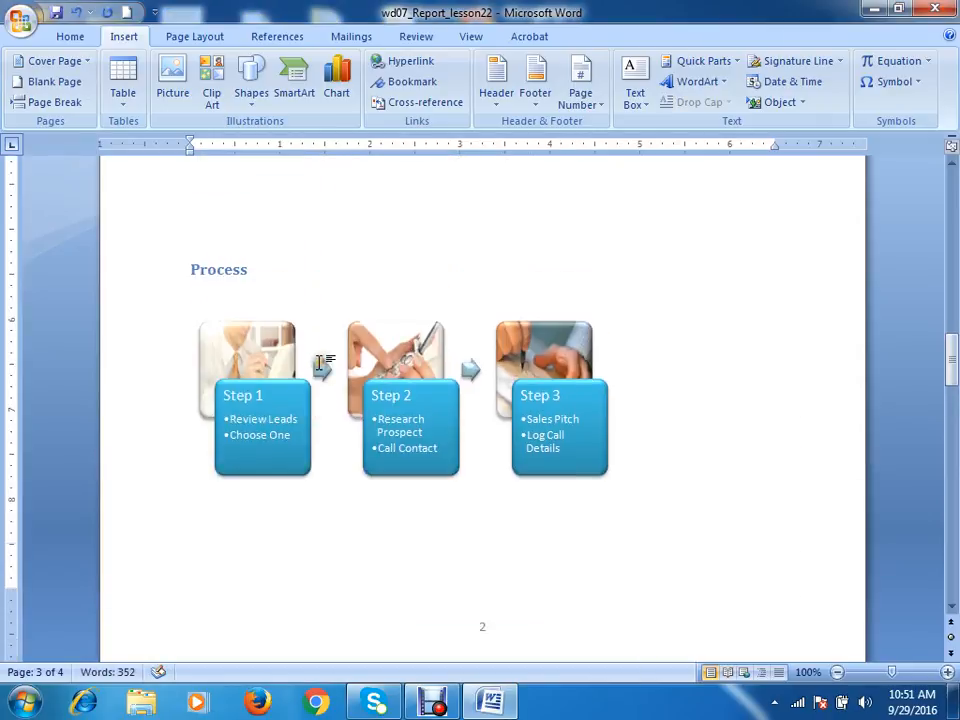
scroll(322, 362, "up", 5)
scroll(320, 366, "down", 15)
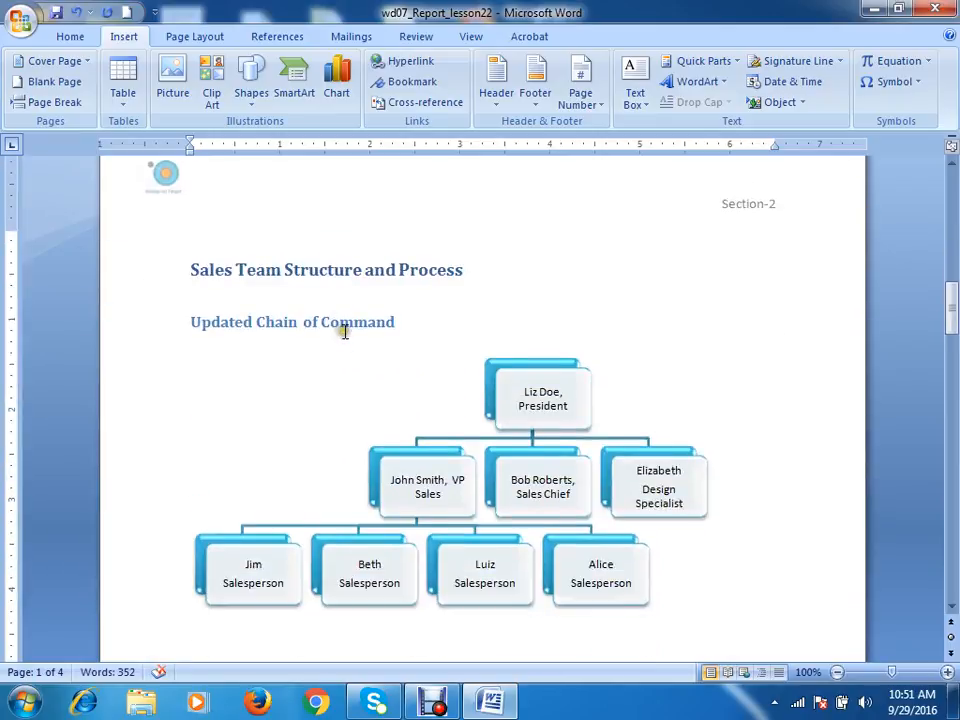
scroll(353, 315, "up", 1)
scroll(363, 318, "up", 15)
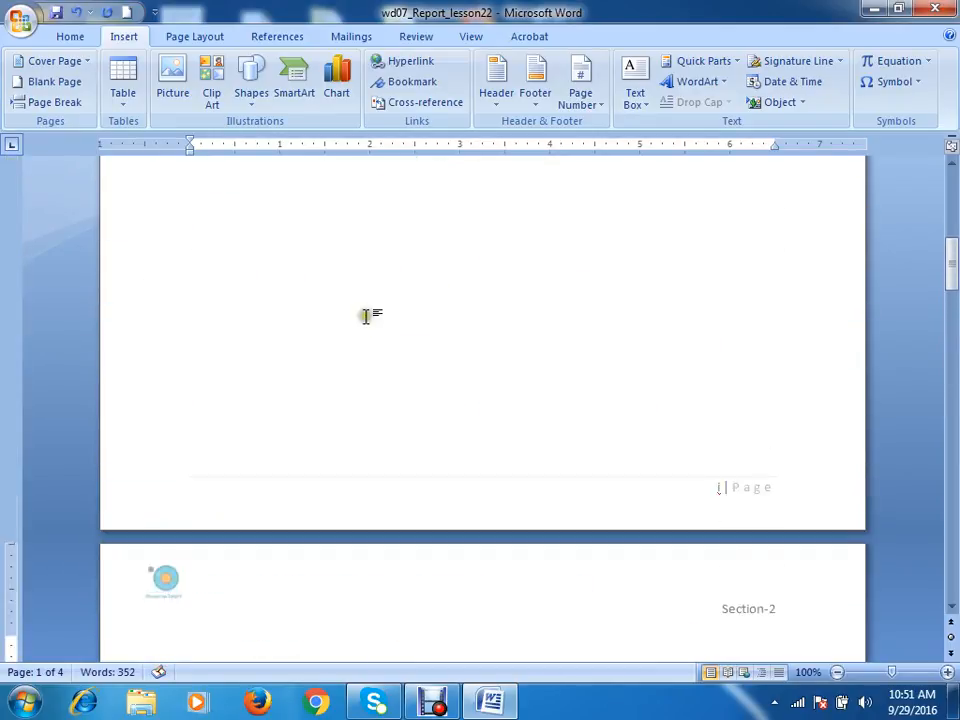
scroll(390, 240, "down", 4)
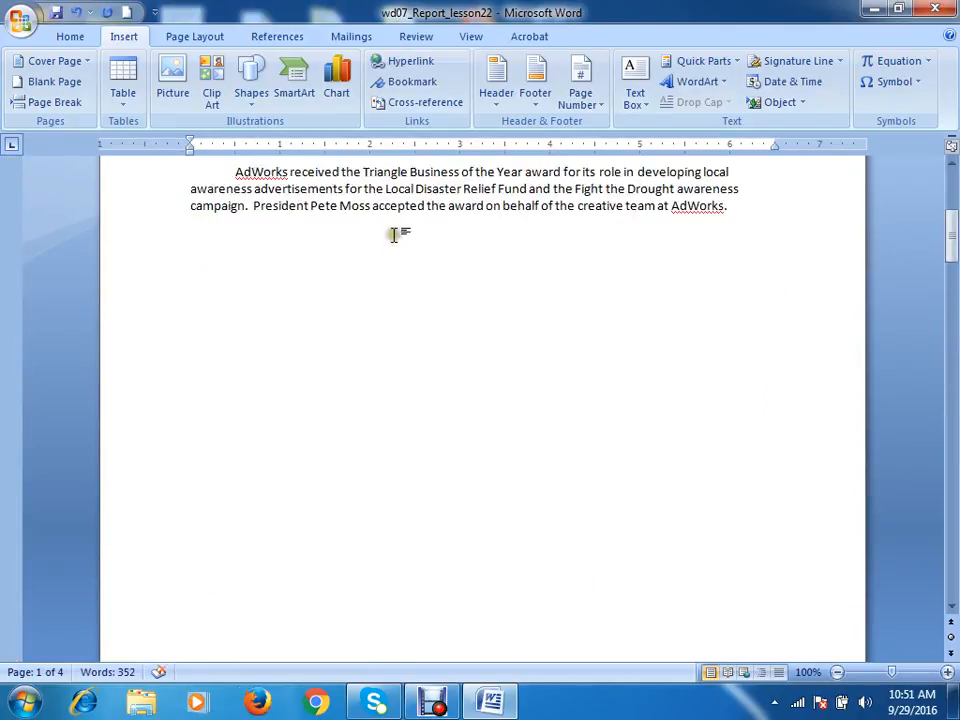
scroll(490, 440, "down", 6)
double_click(446, 444)
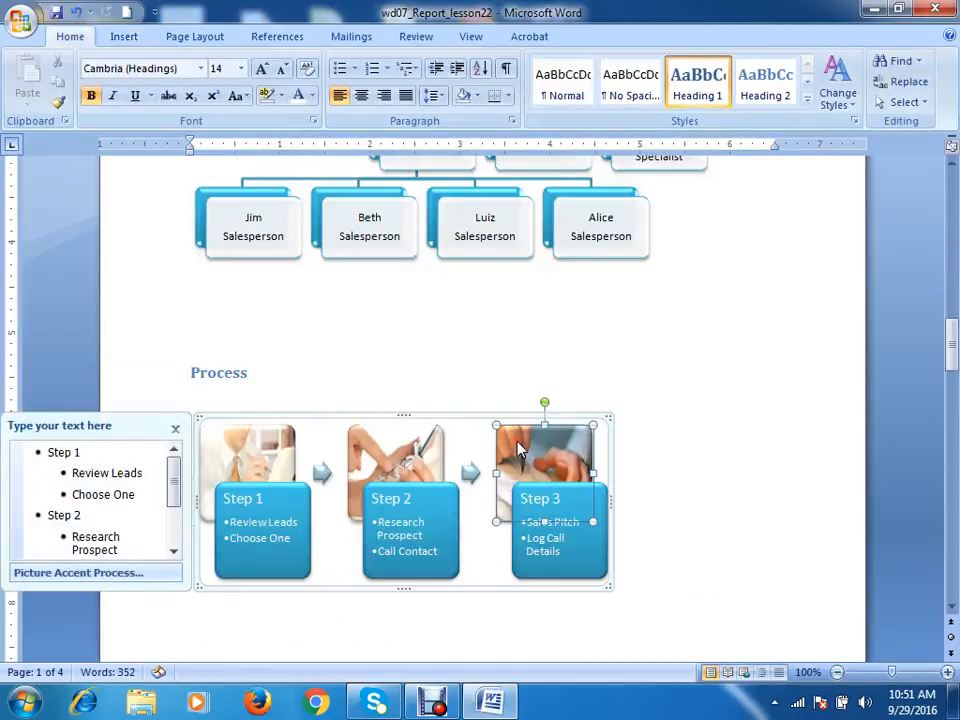
left_click(739, 343)
scroll(604, 304, "up", 10)
Reapply the page number format with chapter numbers included in the section 1 footer, and return to the body text
double_click(460, 325)
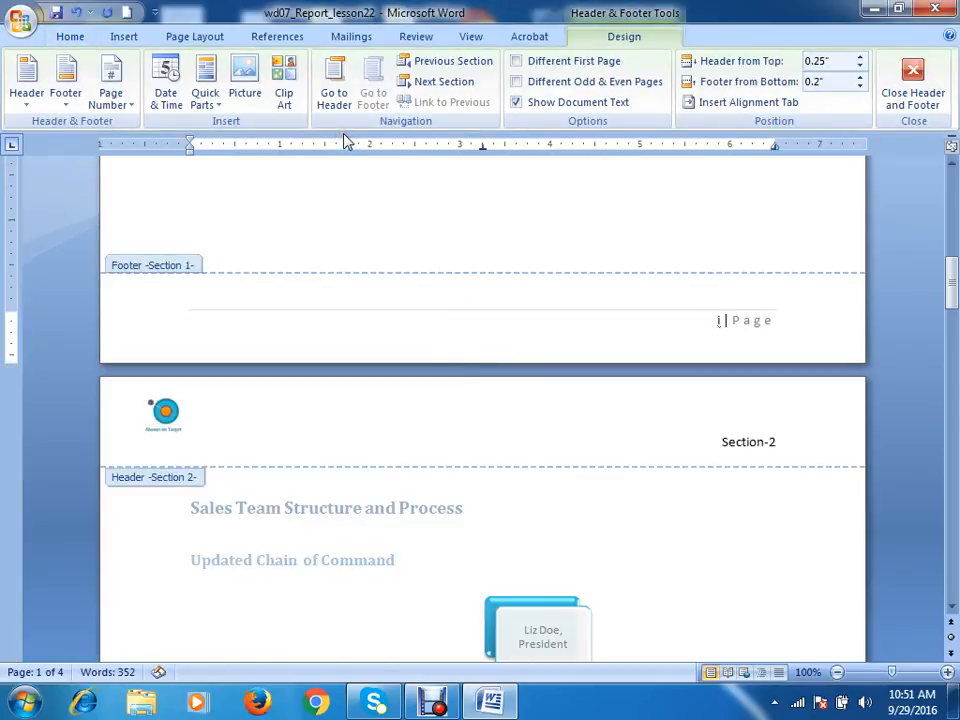
left_click(462, 323)
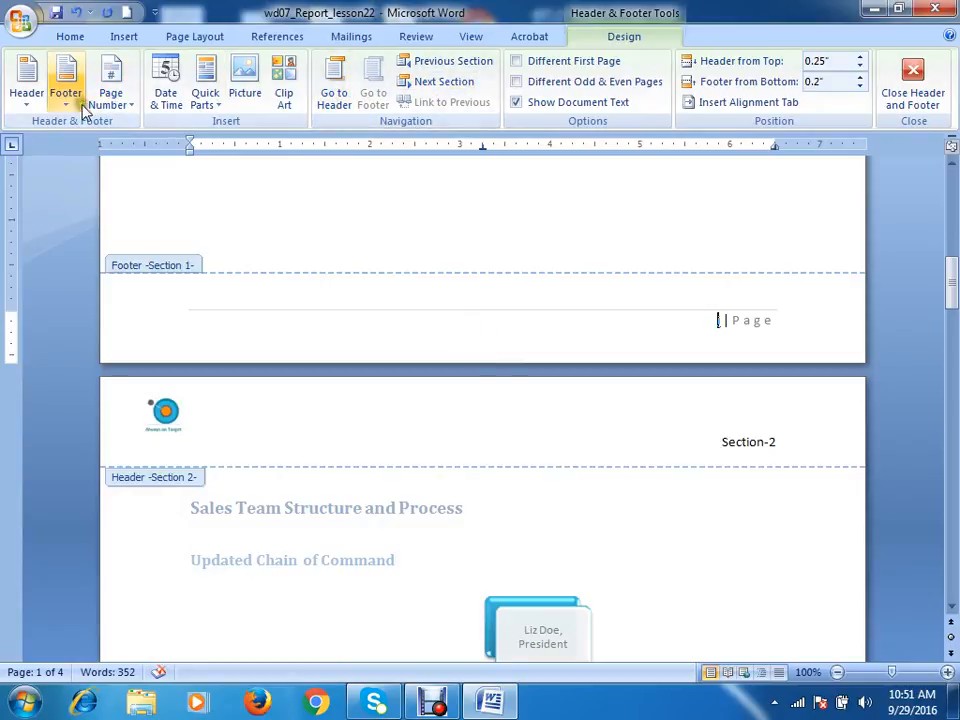
left_click(111, 96)
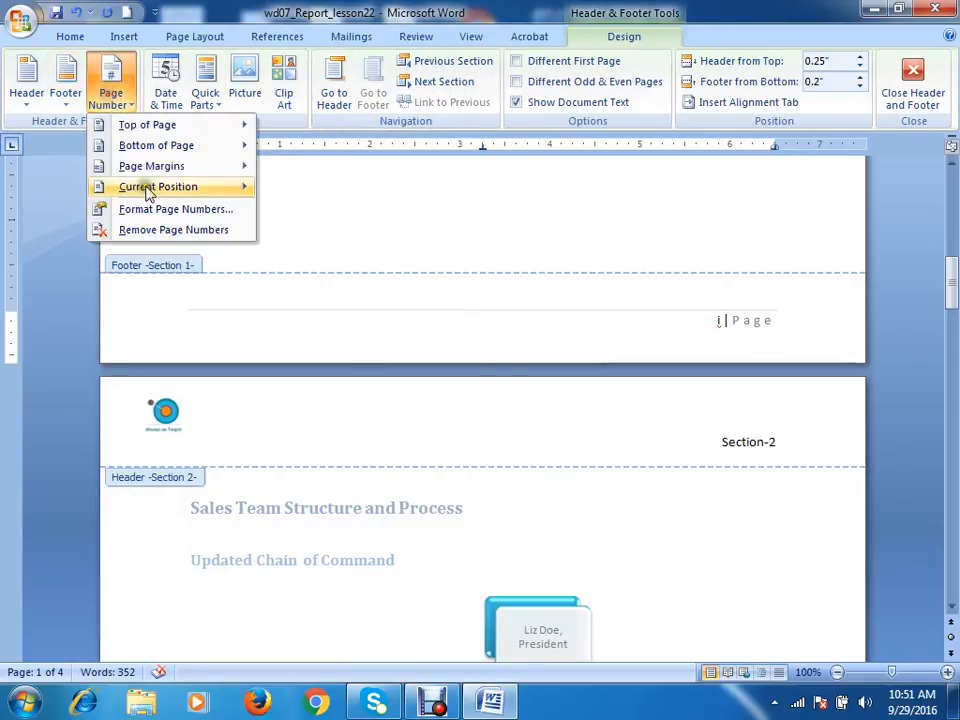
left_click(150, 209)
left_click(617, 411)
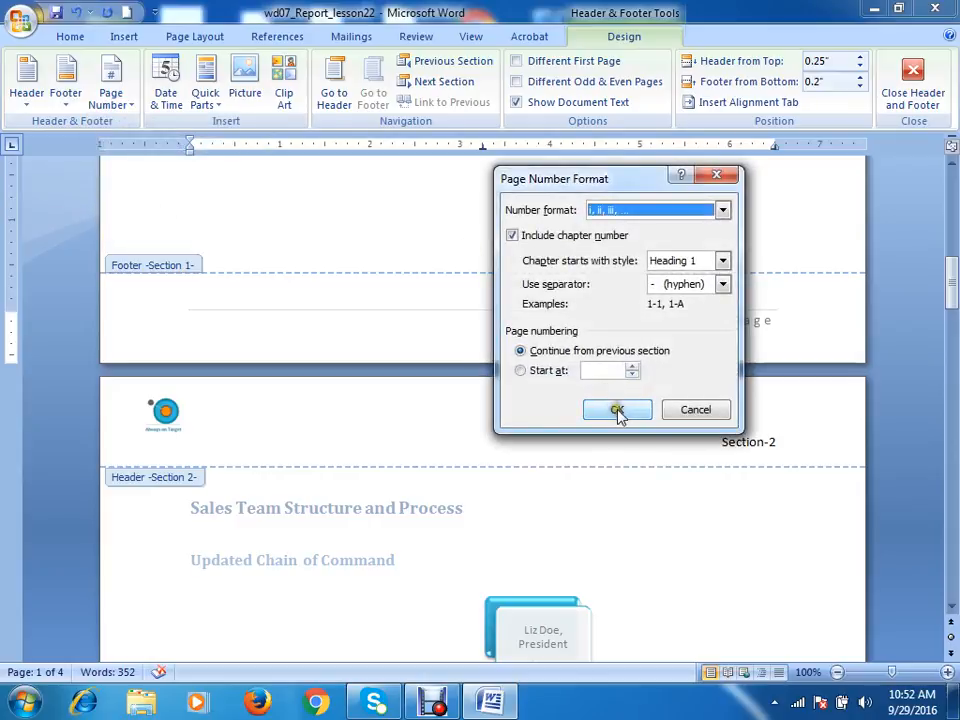
left_click(495, 399)
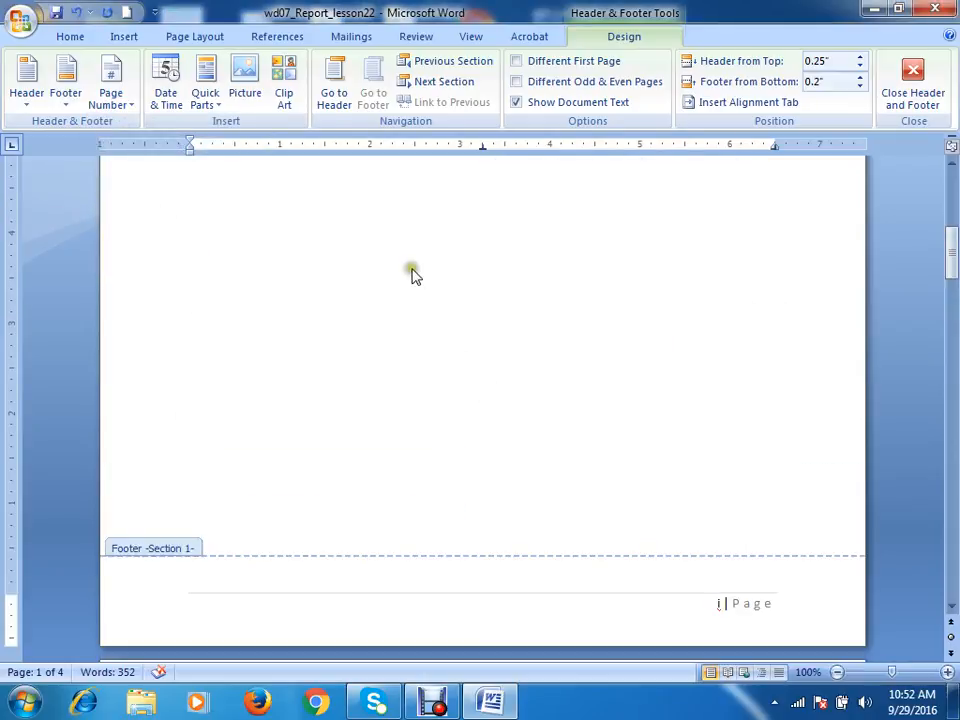
scroll(414, 274, "up", 10)
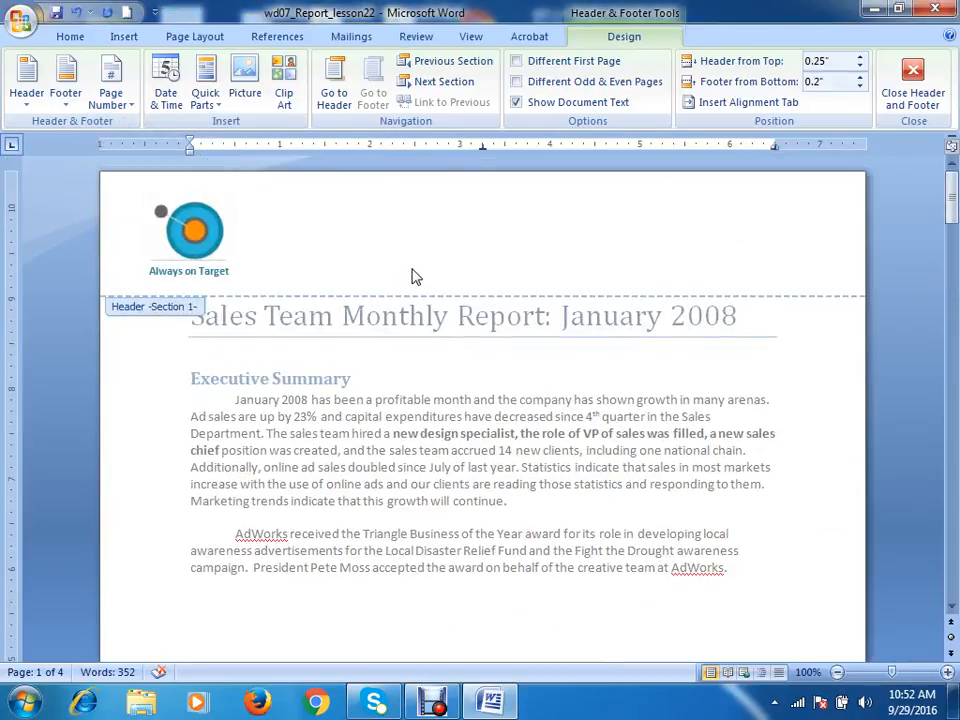
double_click(293, 386)
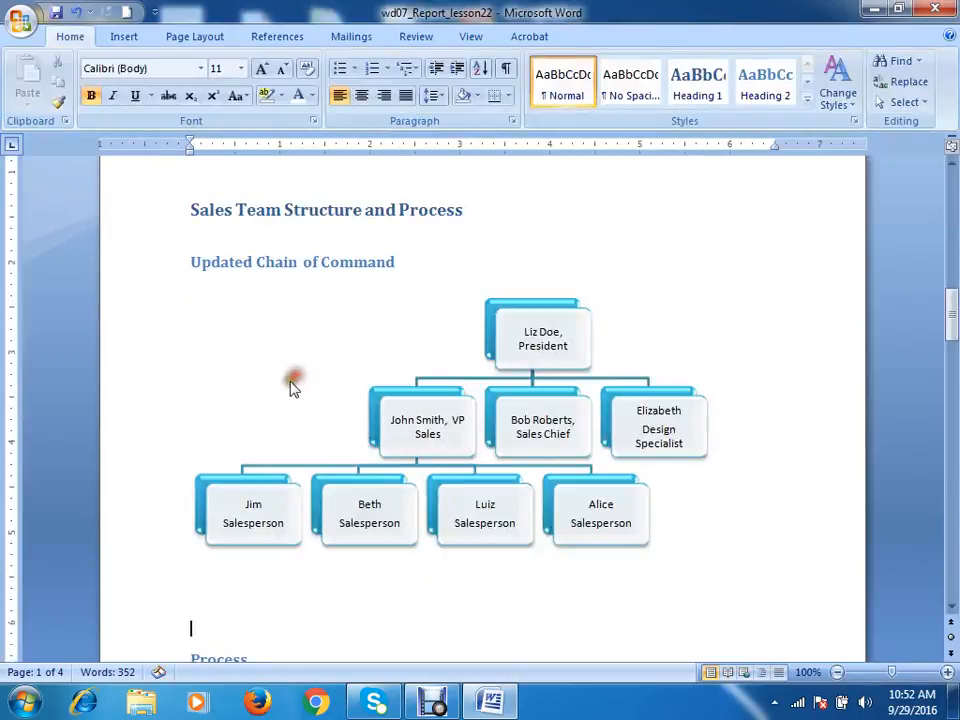
Check the styles of the "Sales Team Structure and Process" and "Executive Summary" headings
left_click(315, 209)
scroll(400, 203, "up", 15)
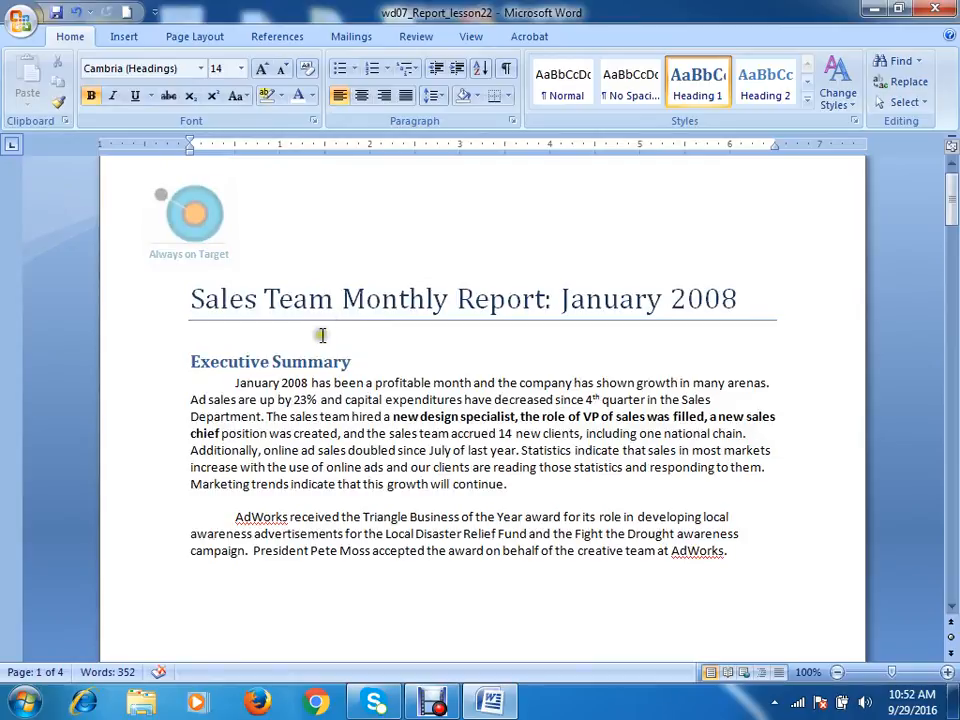
left_click(322, 360)
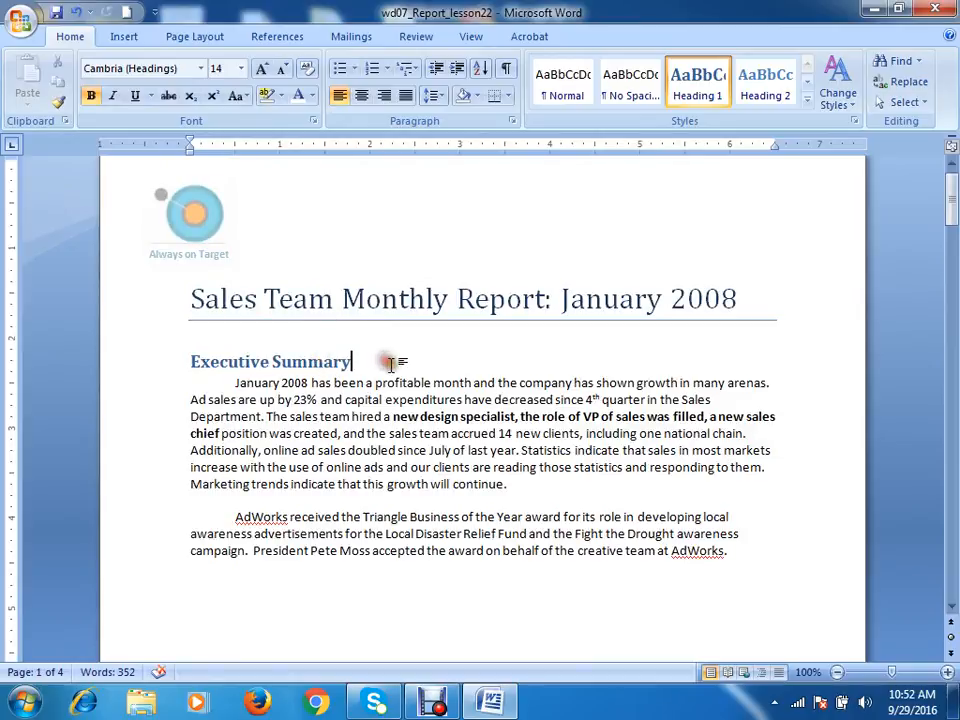
left_click(197, 38)
left_click(133, 38)
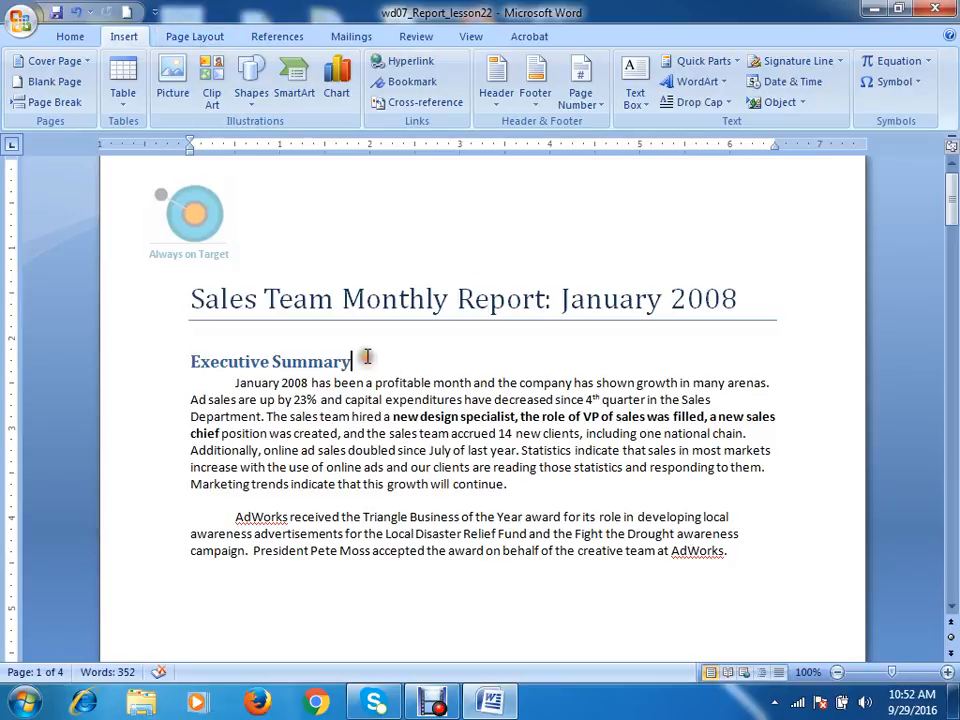
Insert a page break between the report title and the Executive Summary heading
left_click(278, 38)
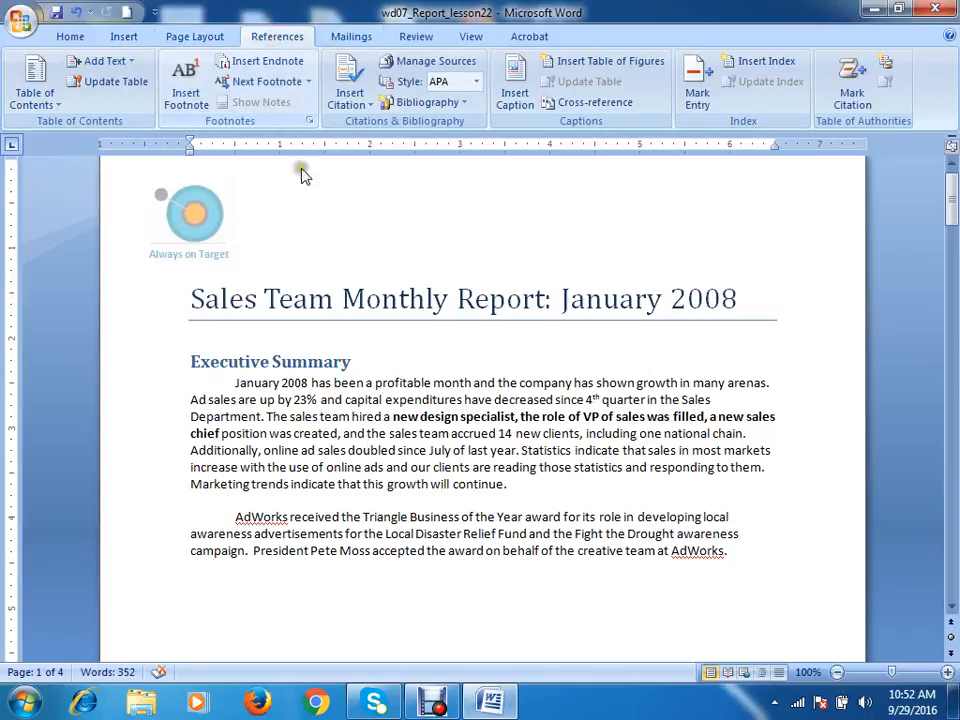
scroll(381, 334, "up", 1)
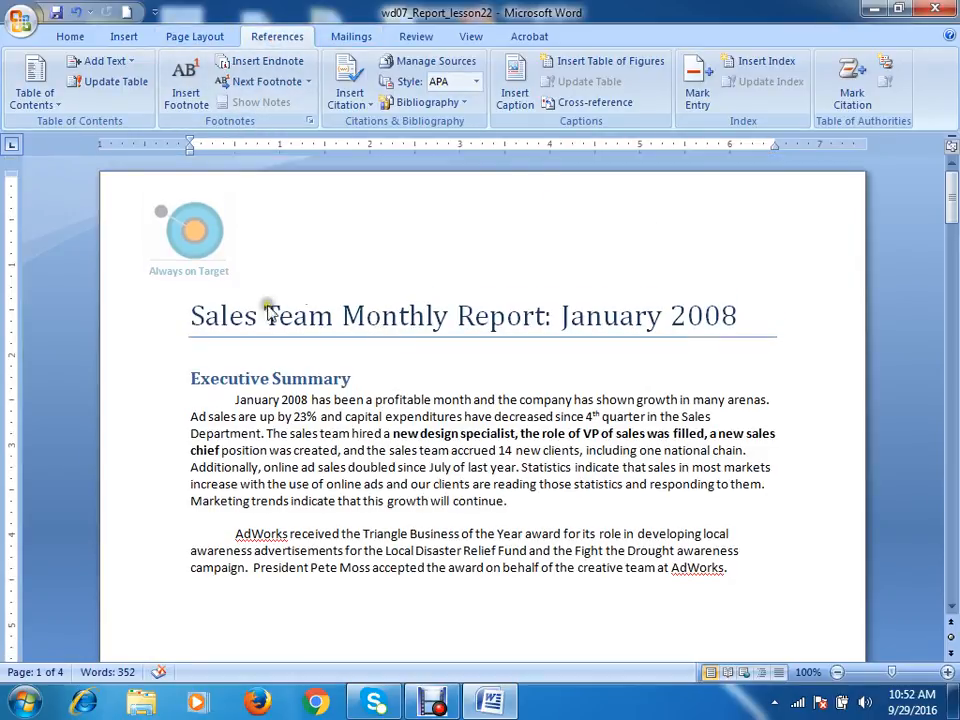
left_click(340, 316)
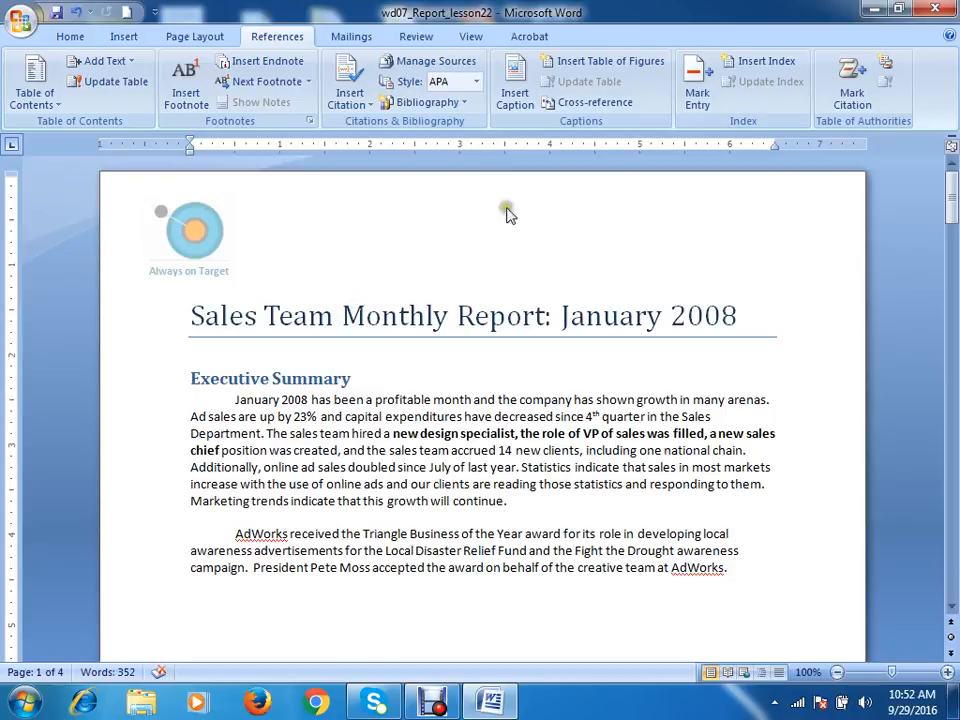
left_click(195, 355)
key("ctrl+Return")
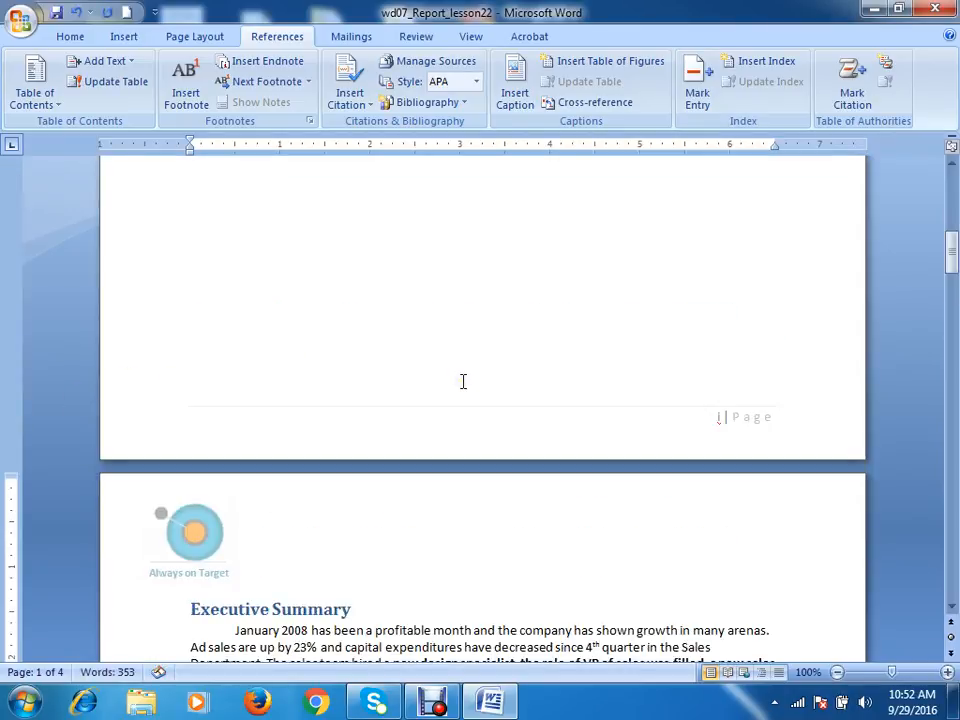
Insert an Automatic Table 1 table of contents on the blank line below the report title
scroll(520, 365, "up", 10)
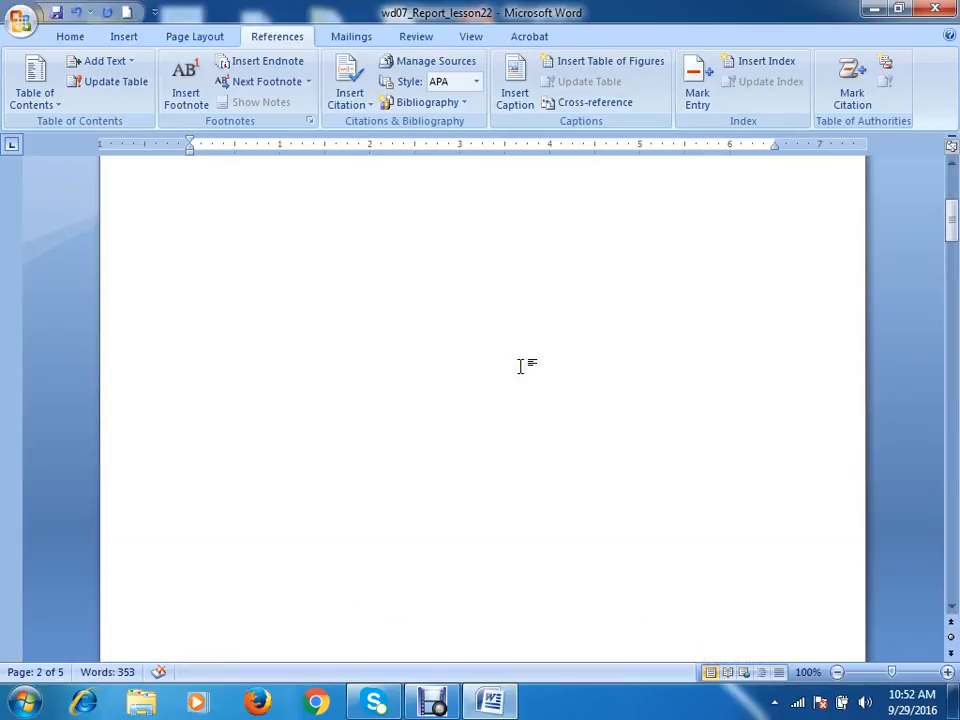
left_click(252, 318)
scroll(252, 345, "down", 18)
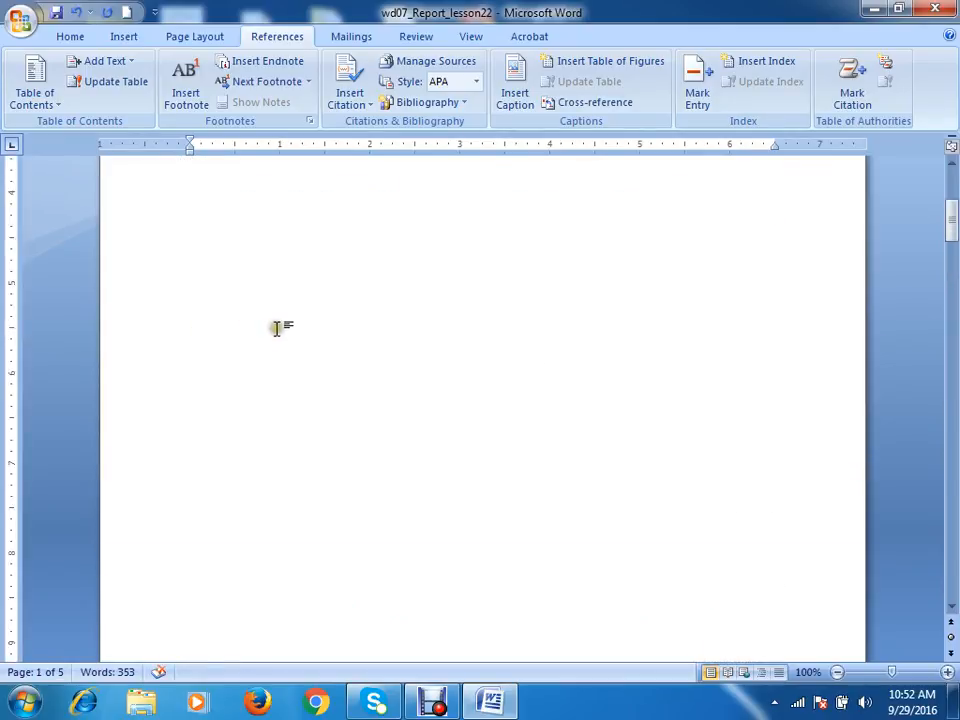
scroll(274, 345, "up", 9)
scroll(272, 338, "up", 9)
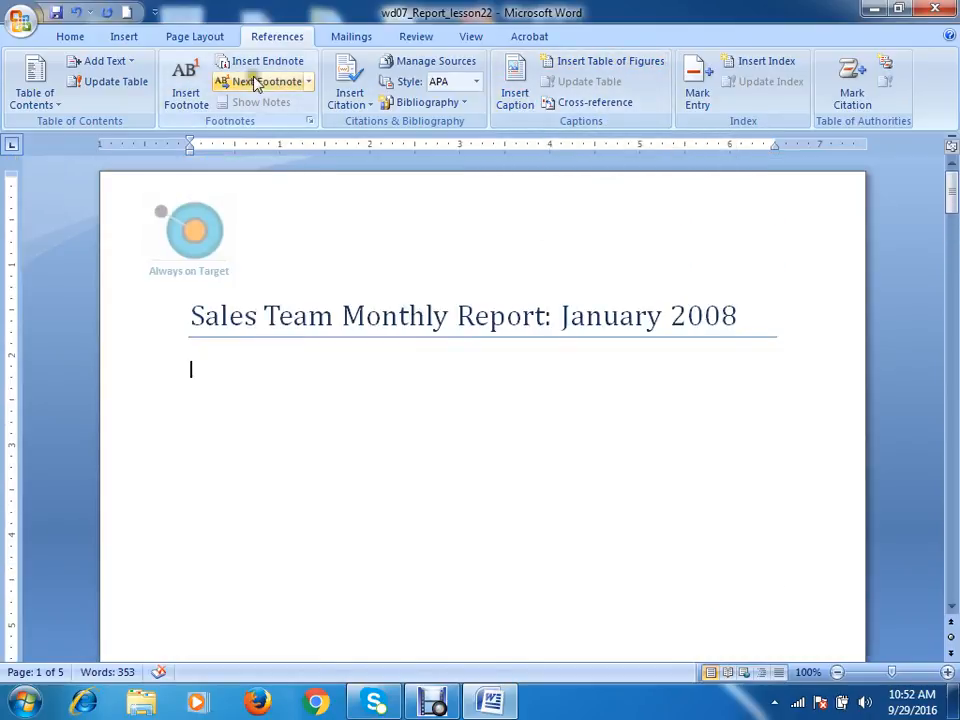
left_click(34, 95)
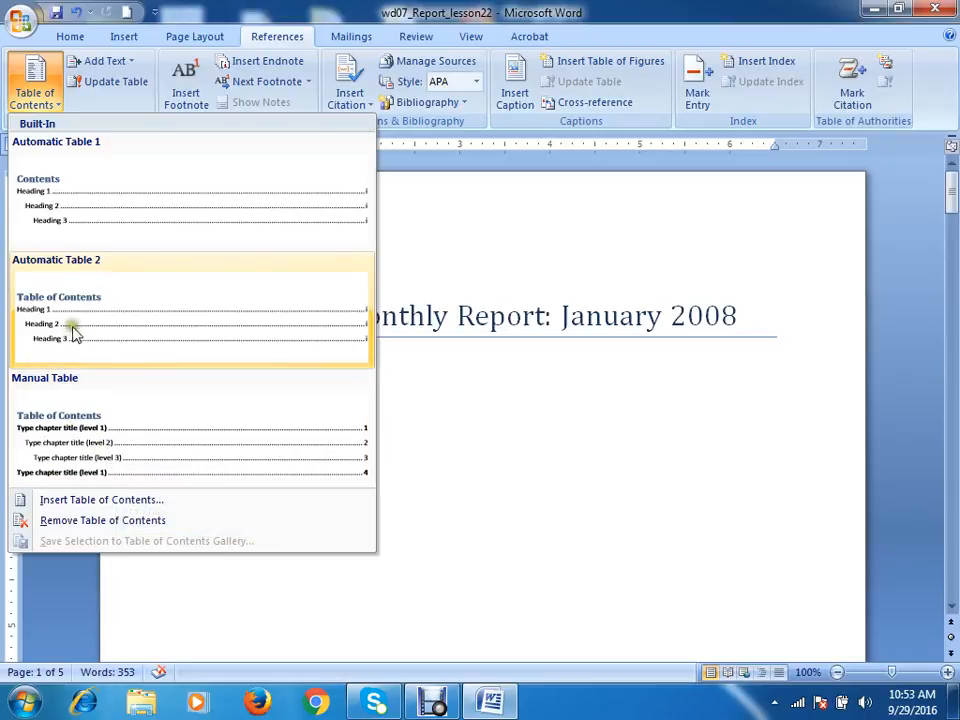
left_click(72, 210)
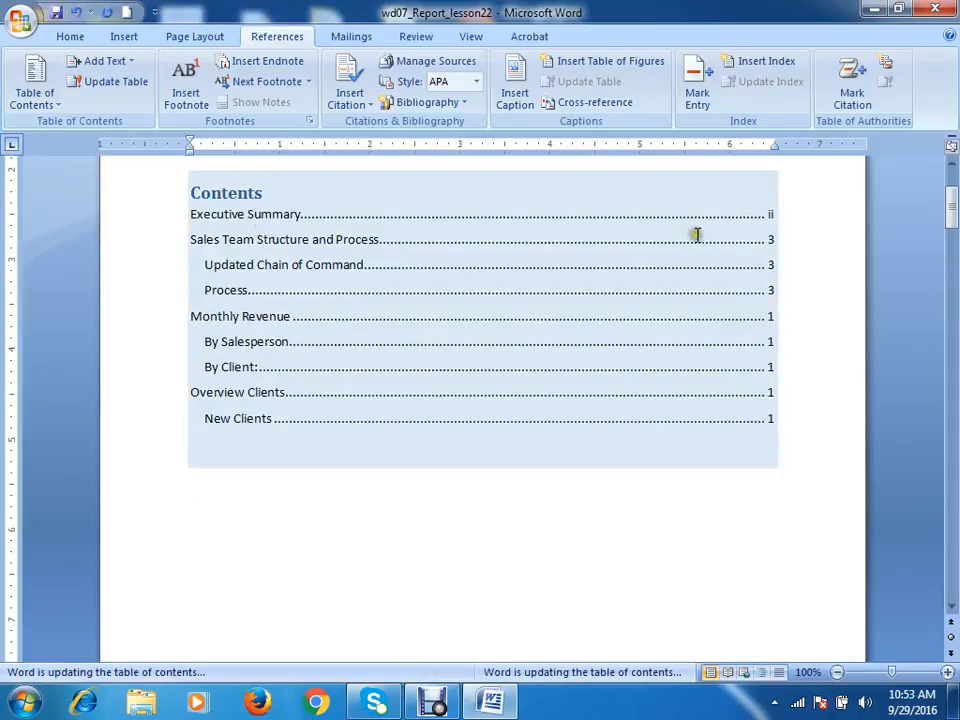
left_click(183, 221)
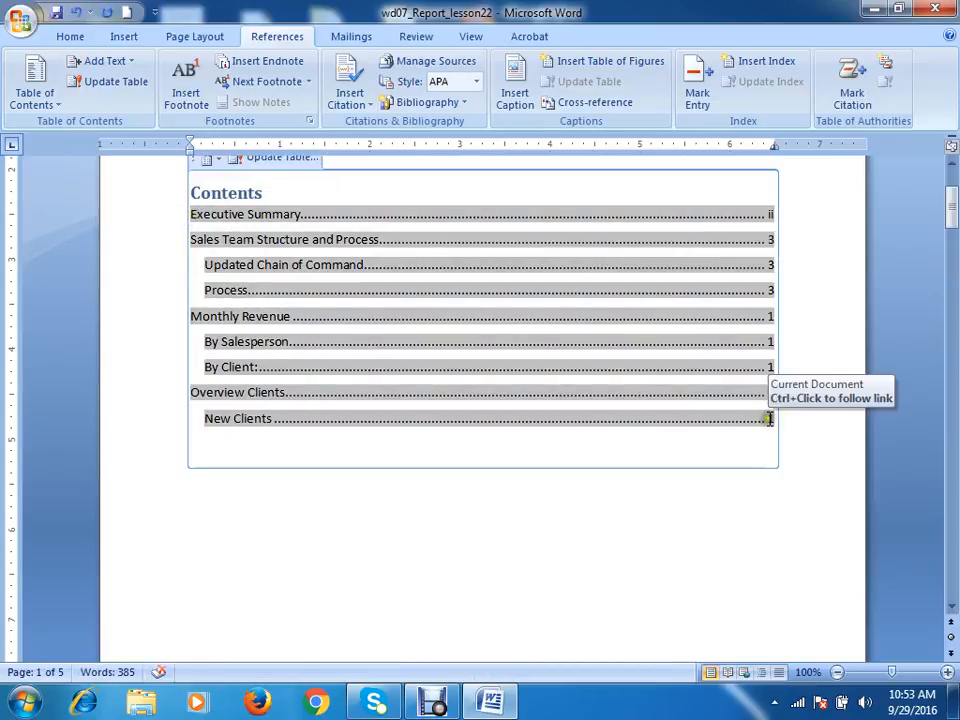
mouse_move(358, 522)
left_mouse_down()
mouse_move(236, 482)
mouse_move(230, 234)
left_mouse_up()
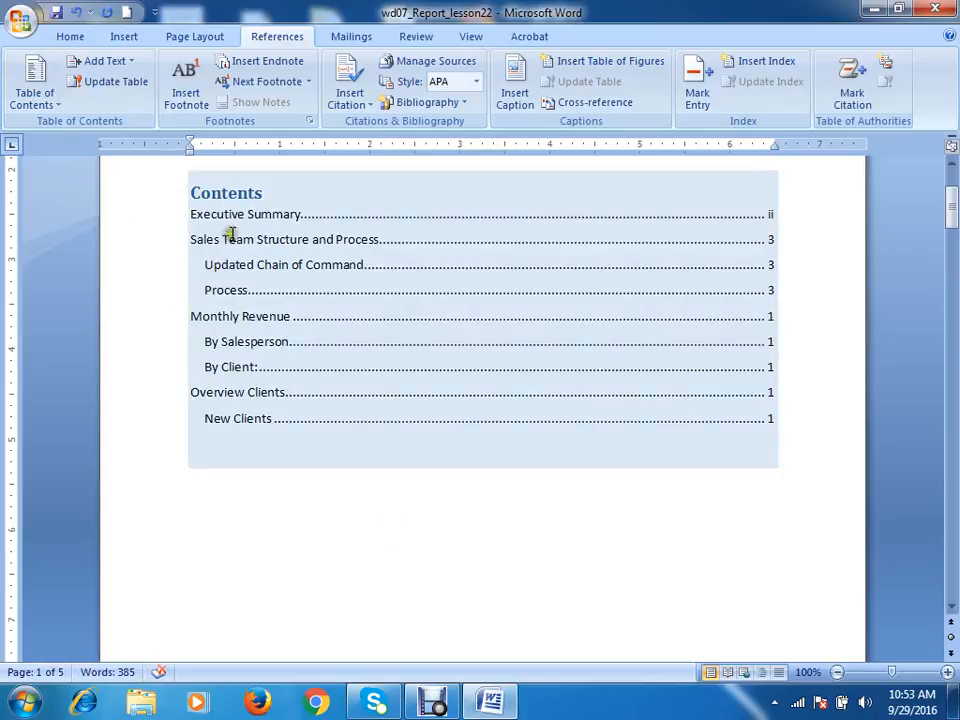
left_click(232, 214)
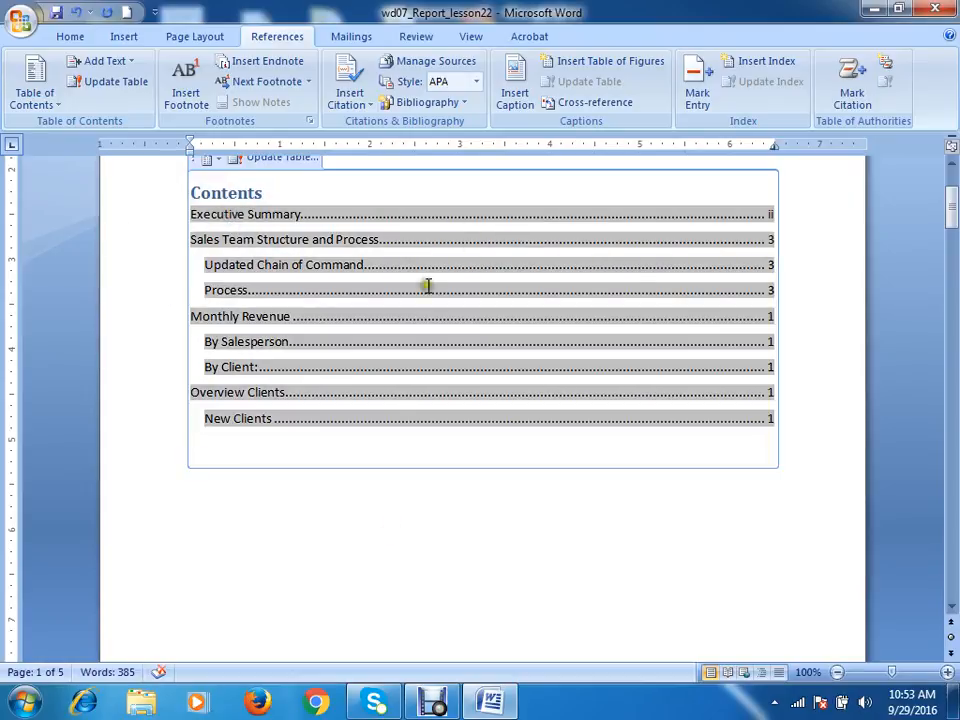
Delete the page number text from the section 1 footer and return to the document body
scroll(525, 450, "down", 15)
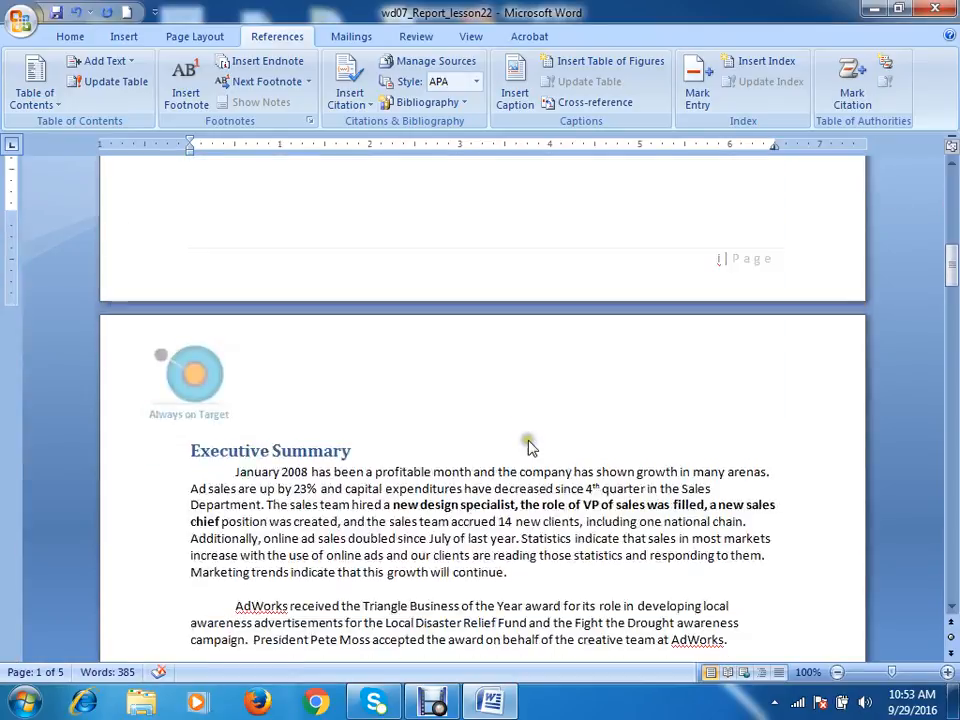
scroll(527, 437, "up", 6)
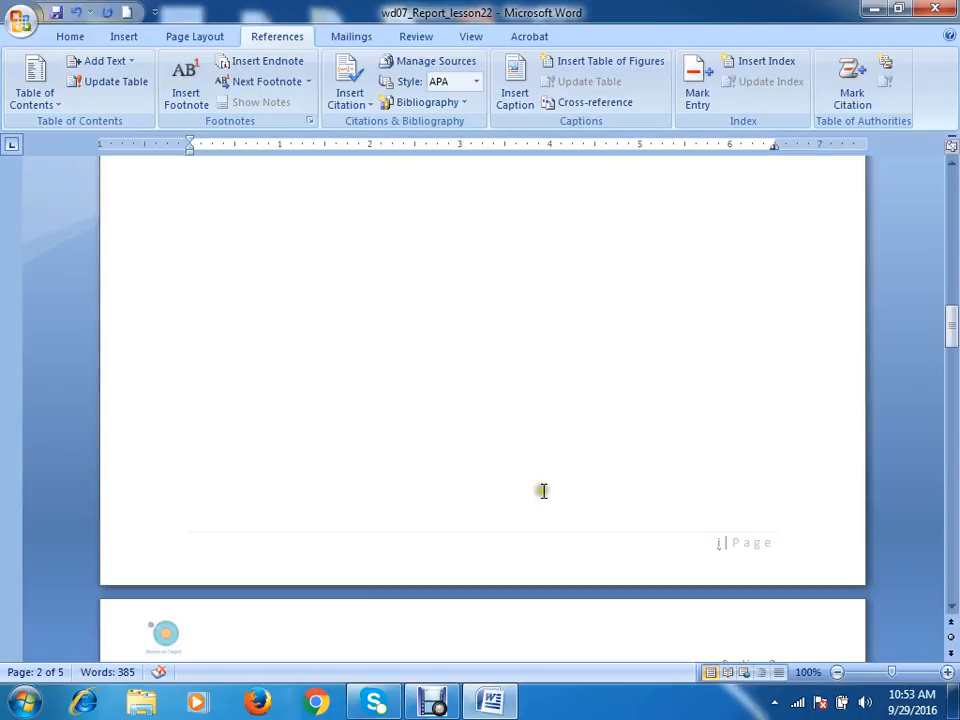
scroll(543, 490, "down", 13)
scroll(420, 463, "up", 15)
scroll(420, 455, "down", 1)
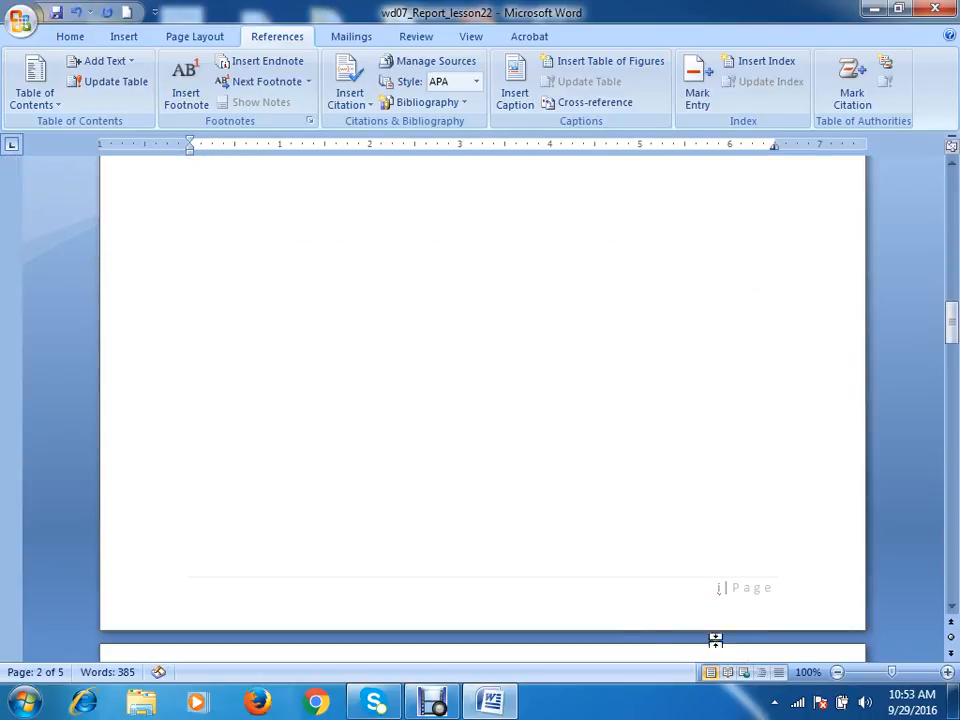
double_click(718, 587)
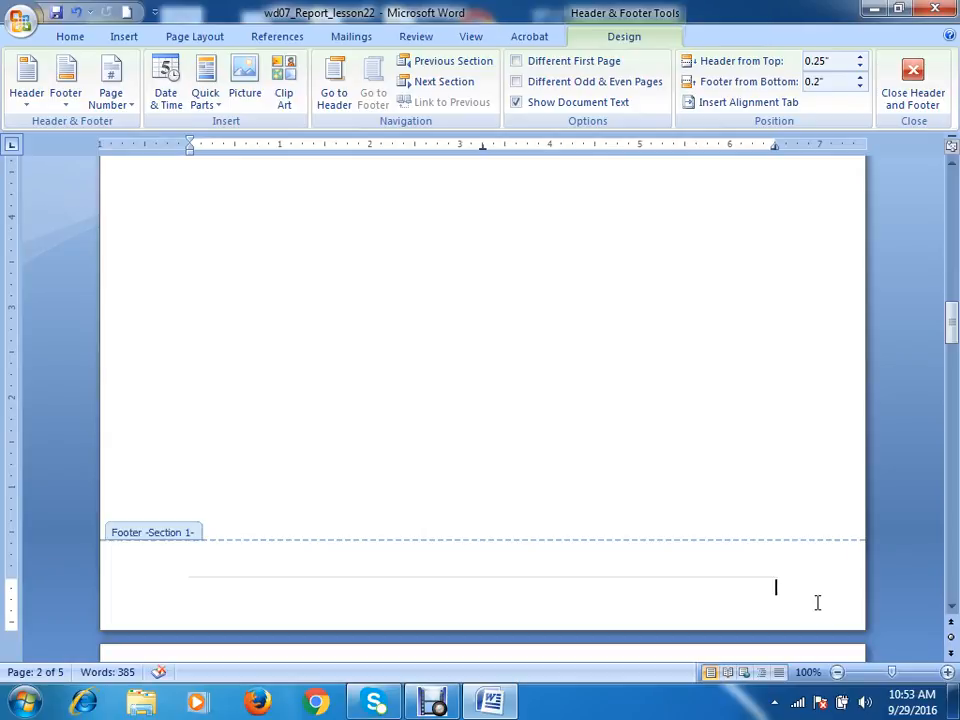
scroll(325, 432, "up", 10)
left_click(911, 90)
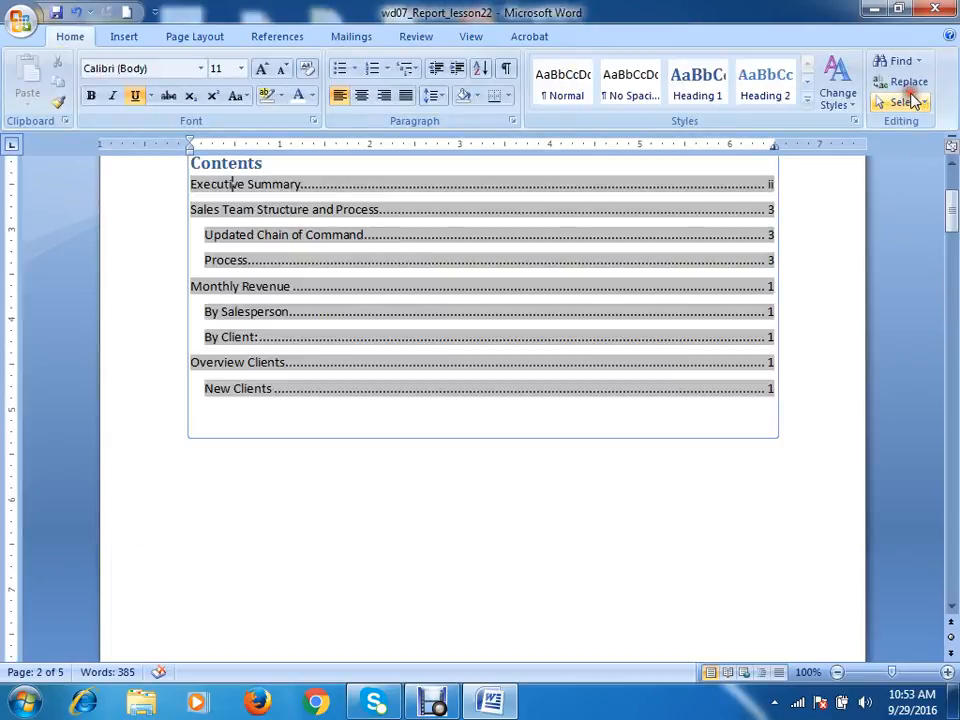
Compare the page numbers listed in the table of contents with those in the report's footers
scroll(776, 343, "down", 5)
scroll(756, 314, "up", 2)
scroll(756, 314, "up", 5)
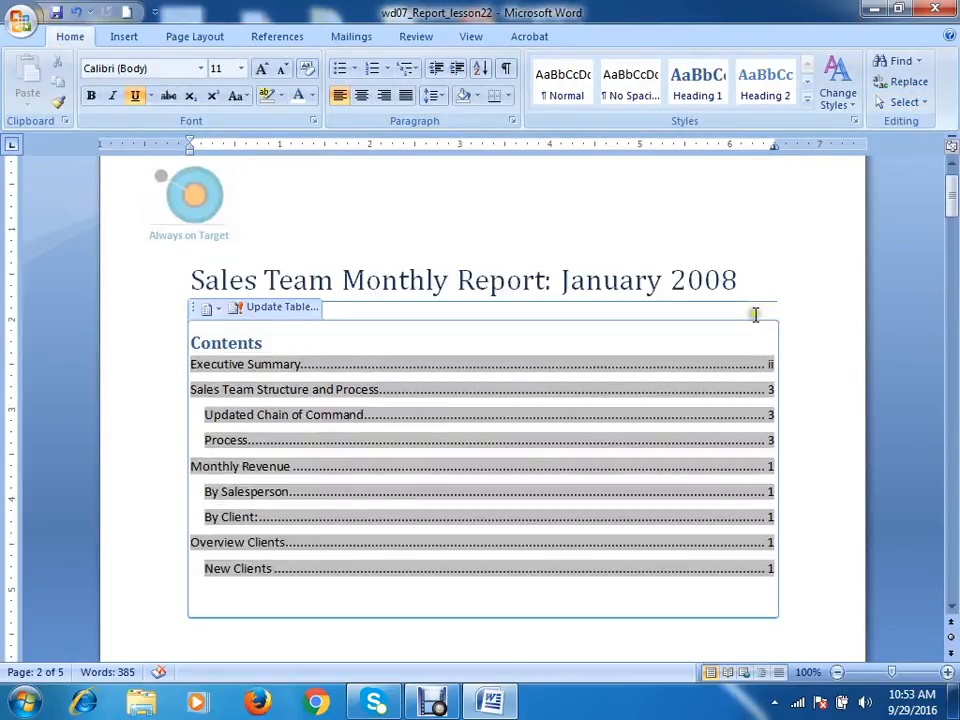
scroll(760, 318, "down", 2)
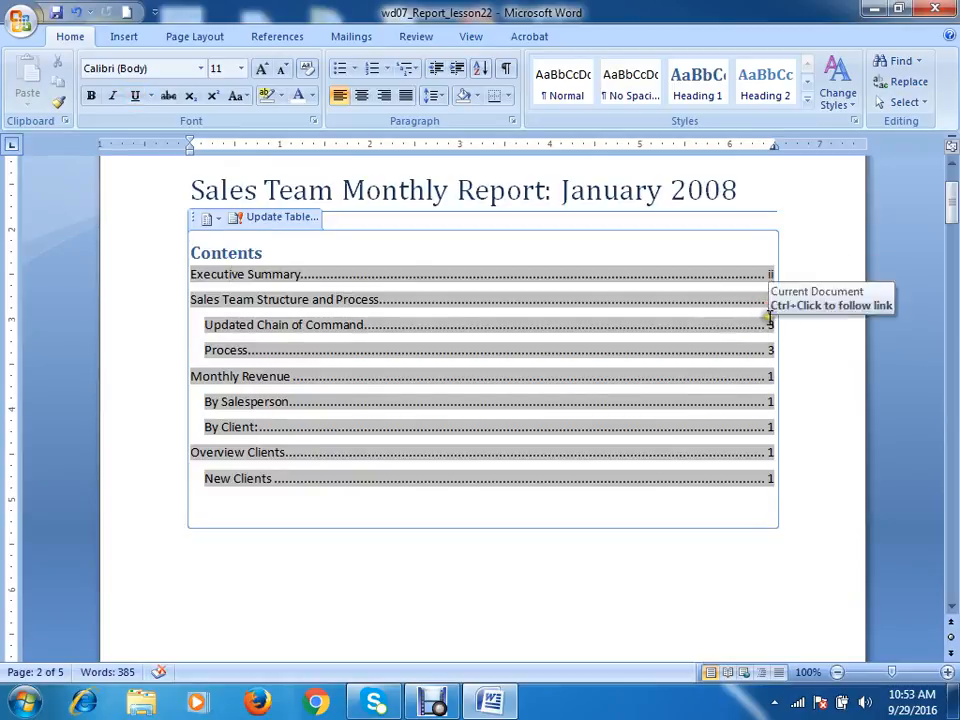
scroll(570, 291, "down", 3)
scroll(420, 306, "up", 1)
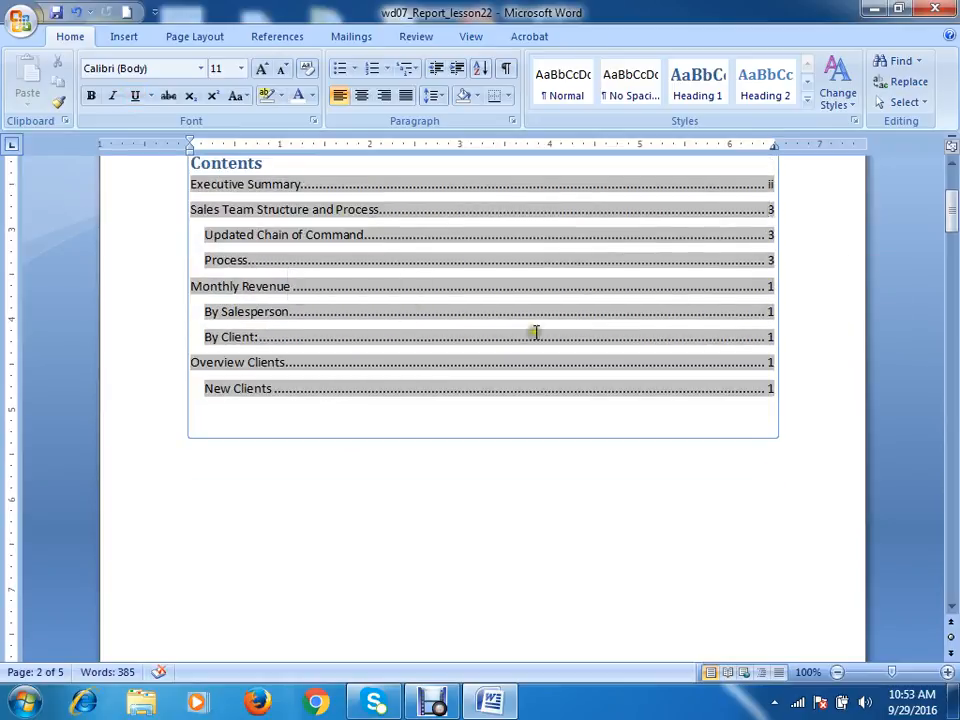
left_click(765, 288, "ctrl")
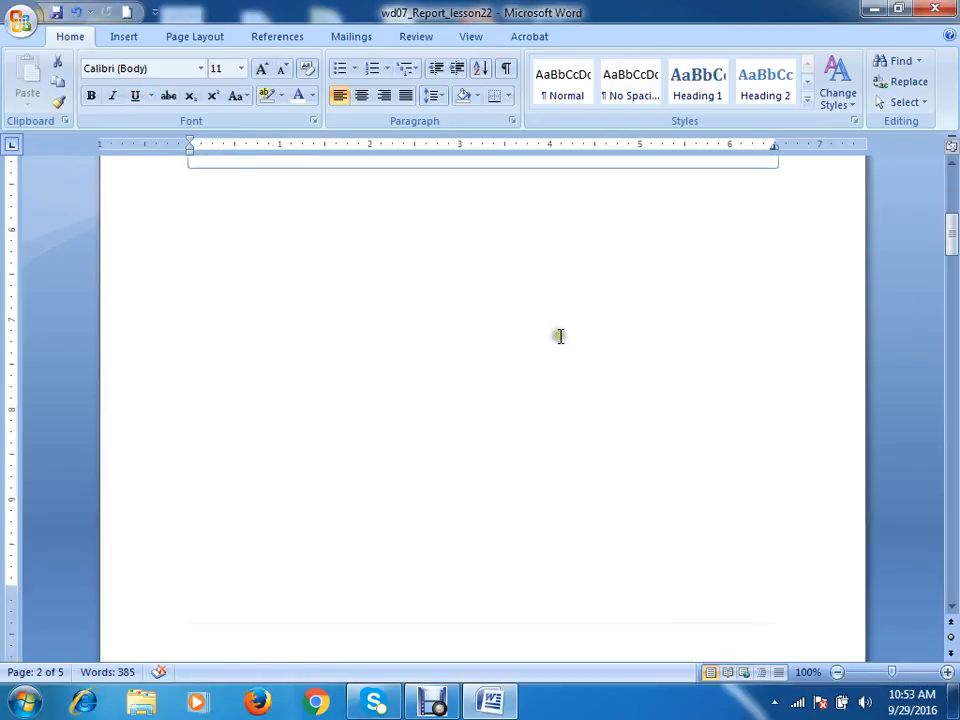
scroll(565, 328, "down", 20)
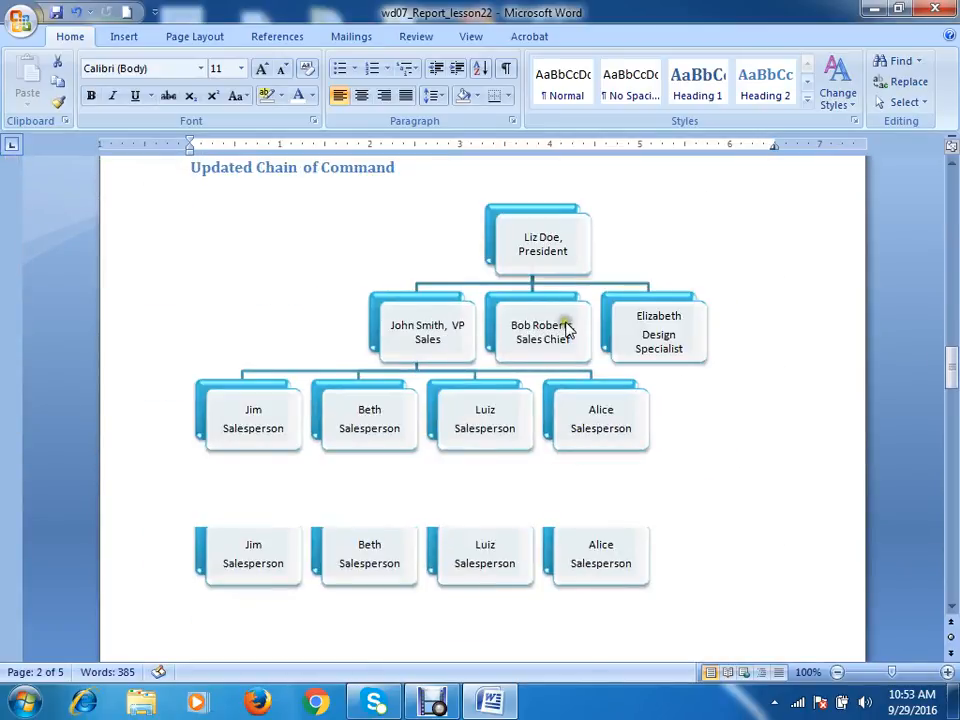
scroll(565, 325, "down", 15)
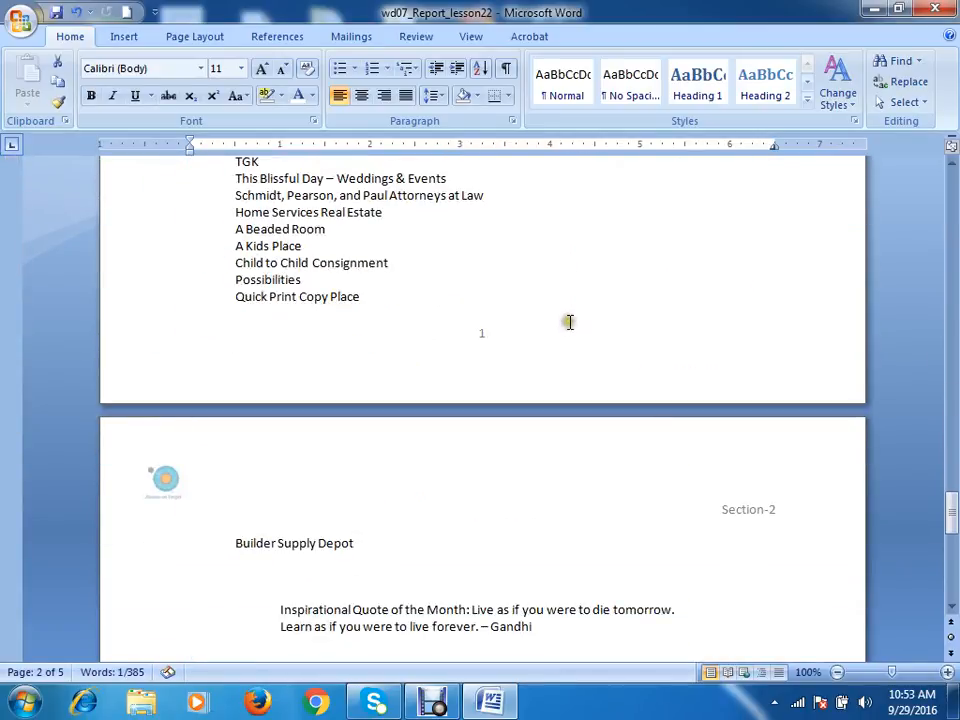
scroll(488, 340, "up", 20)
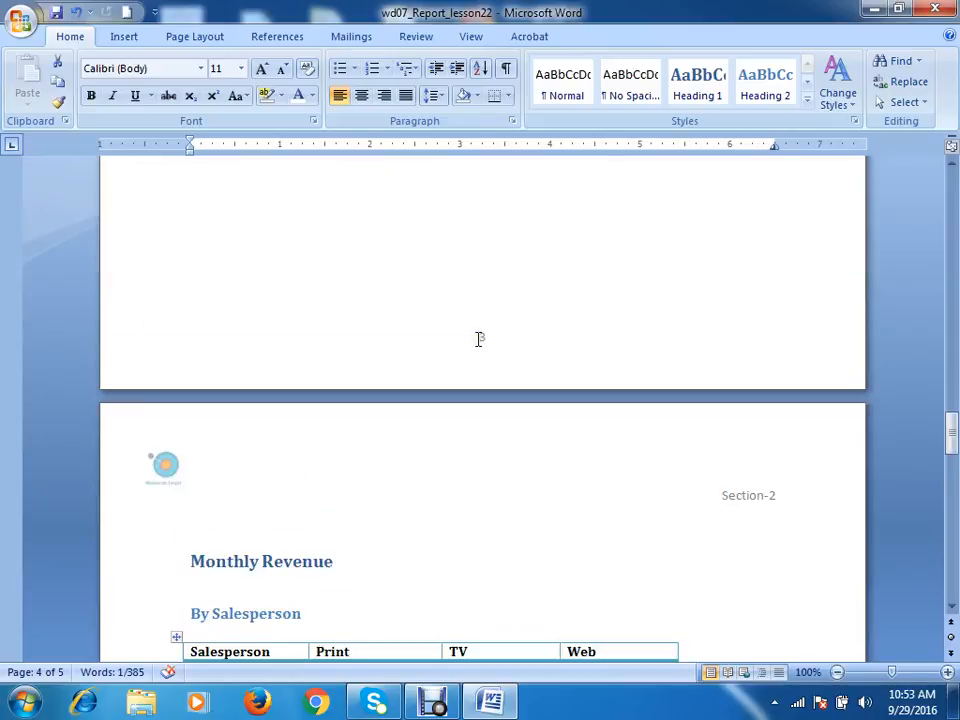
scroll(536, 350, "down", 10)
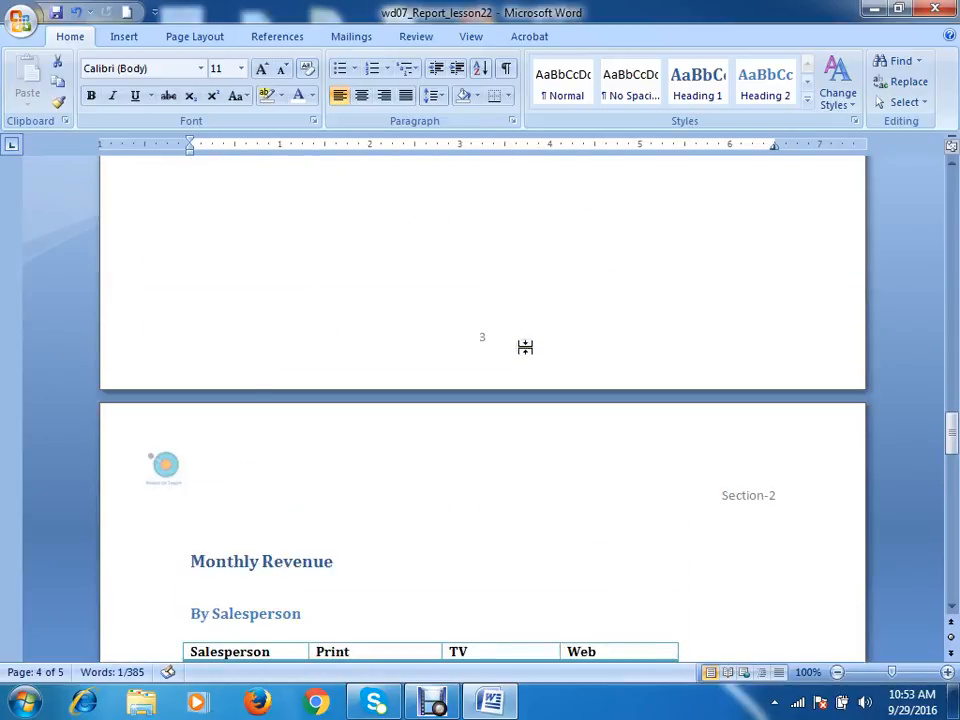
scroll(536, 328, "down", 5)
Set the section 4 footer's page numbering to continue from the previous section, and return to the document body
double_click(485, 287)
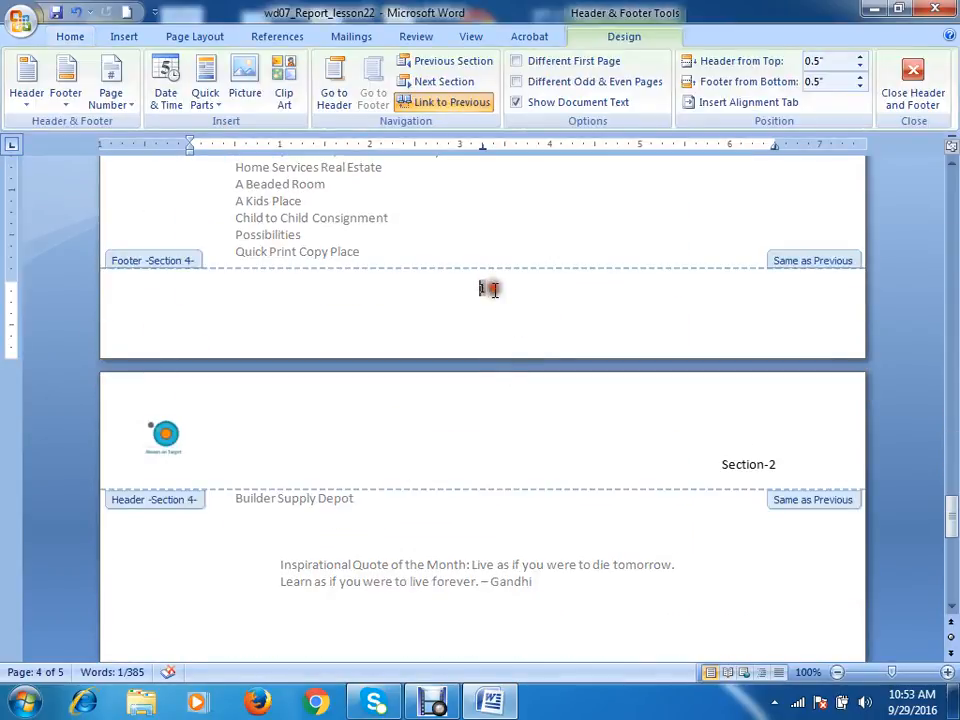
type("1")
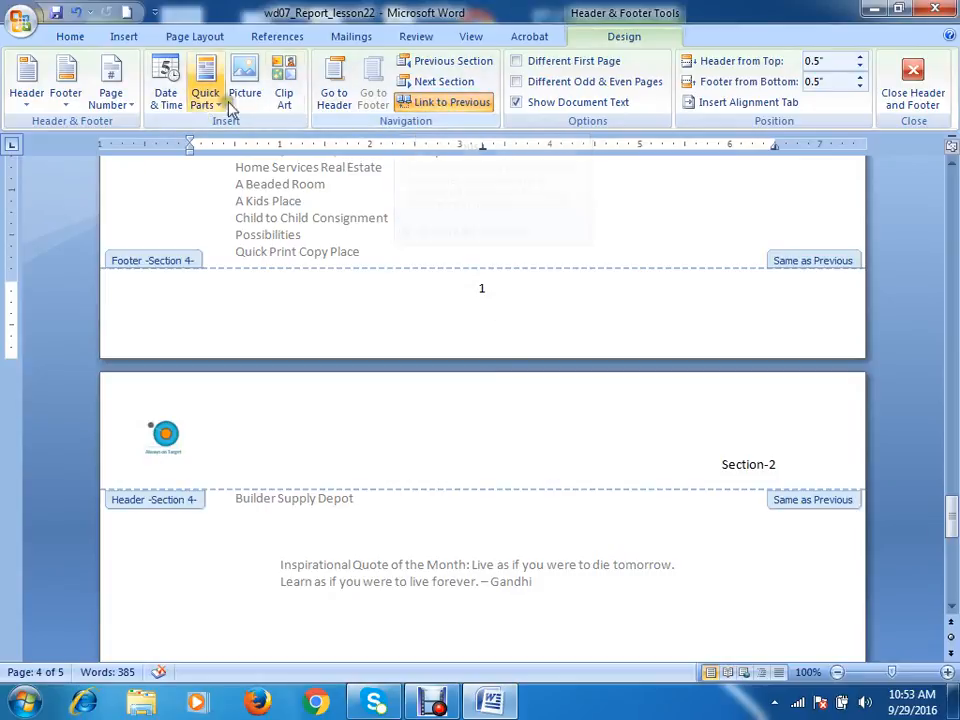
left_click(112, 96)
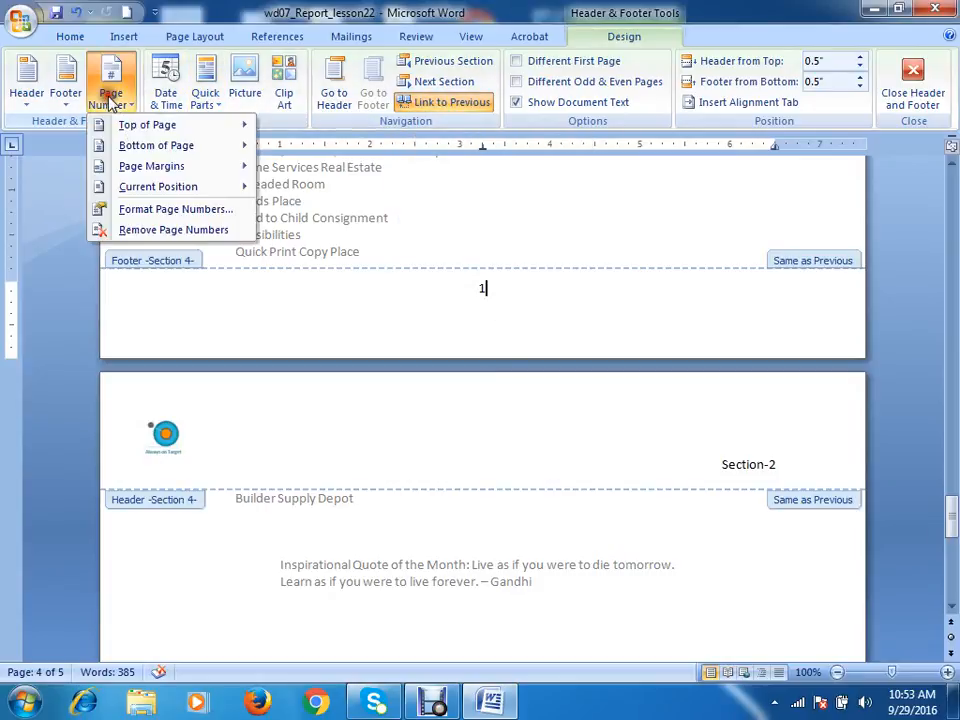
left_click(150, 211)
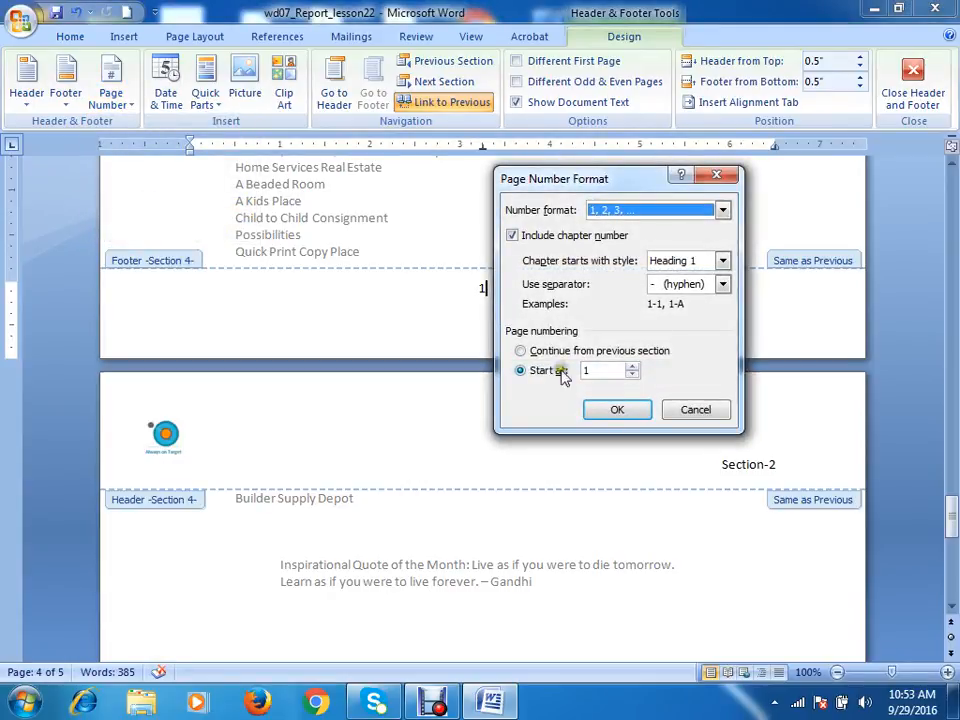
left_click(540, 352)
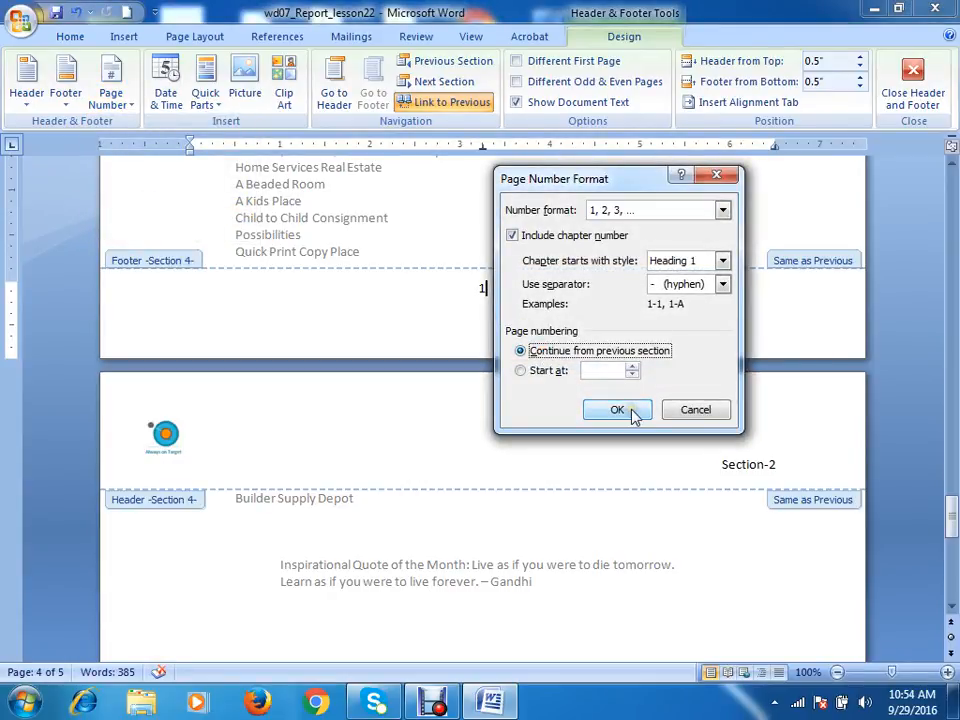
left_click(617, 410)
left_click(503, 398)
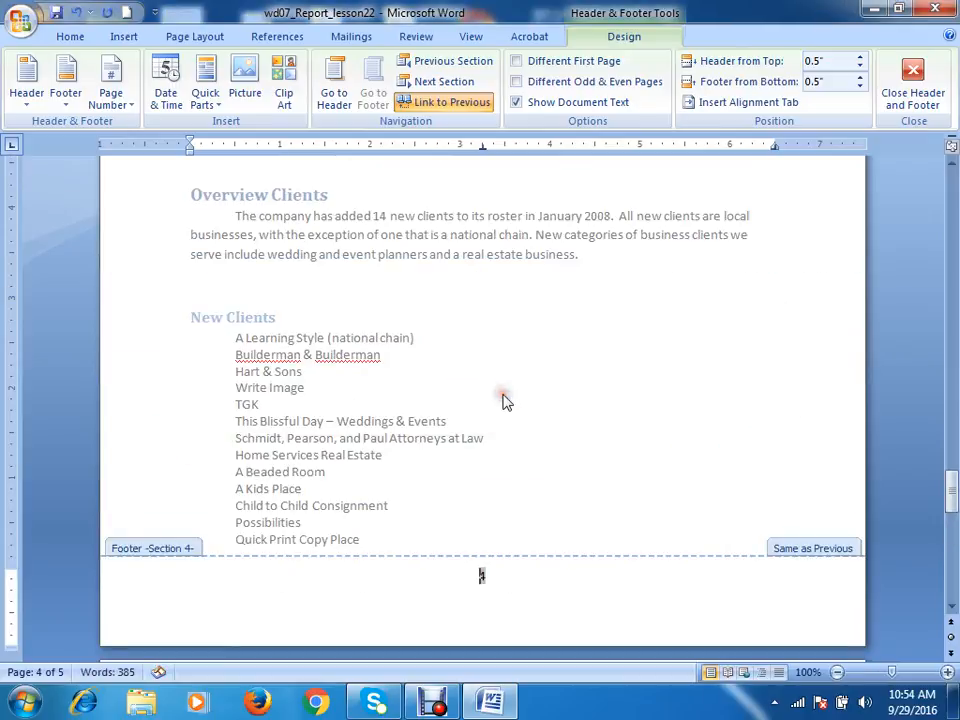
double_click(588, 372)
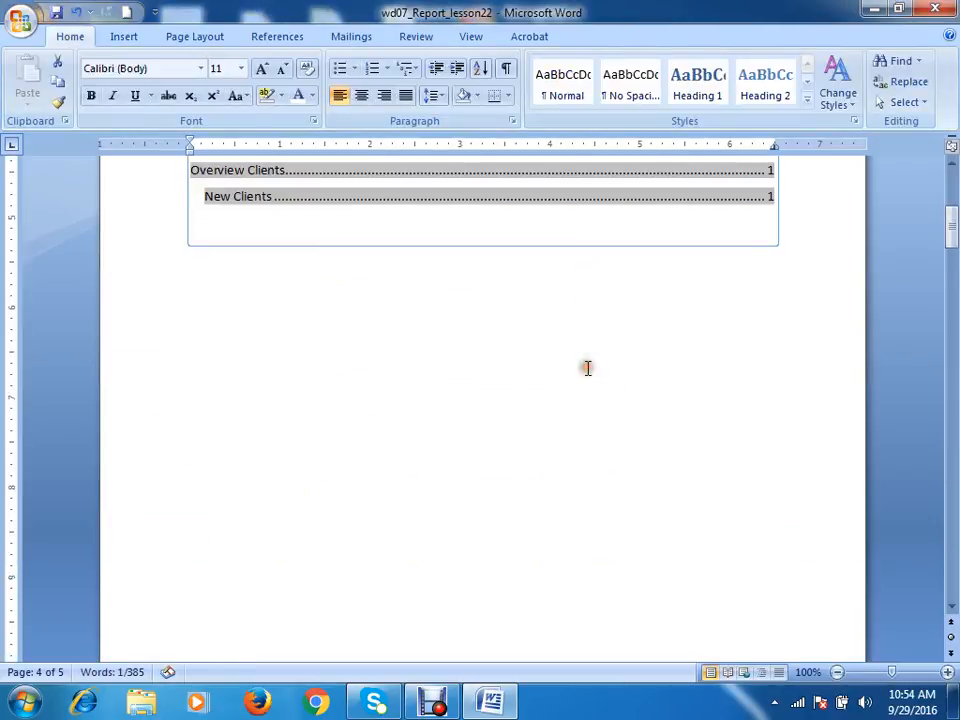
Update the table of contents, refreshing page numbers only
scroll(586, 345, "up", 5)
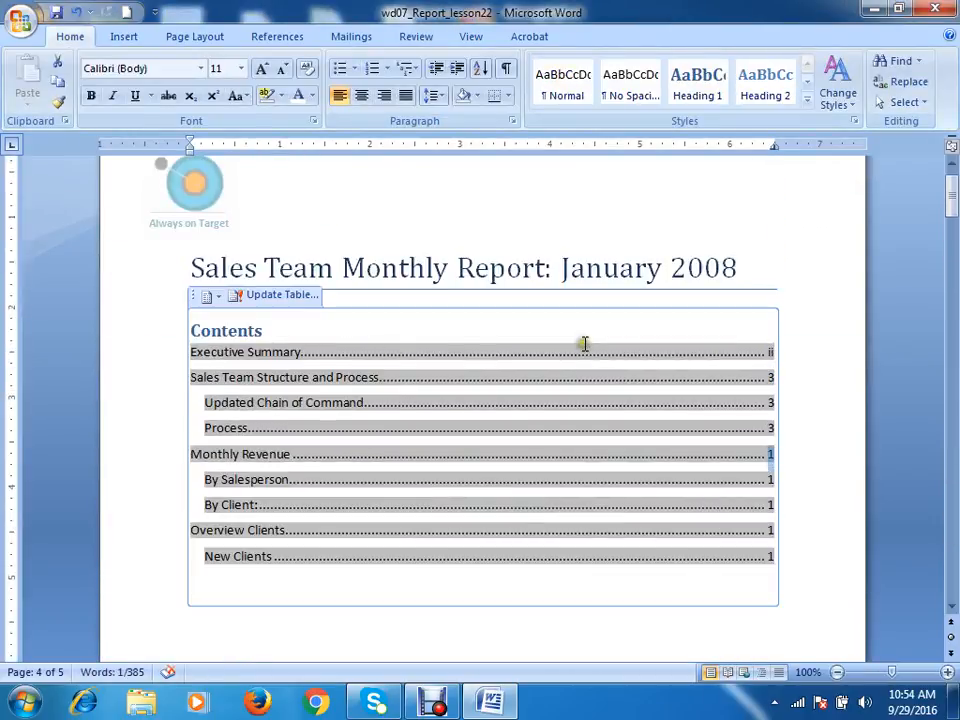
left_click(189, 351)
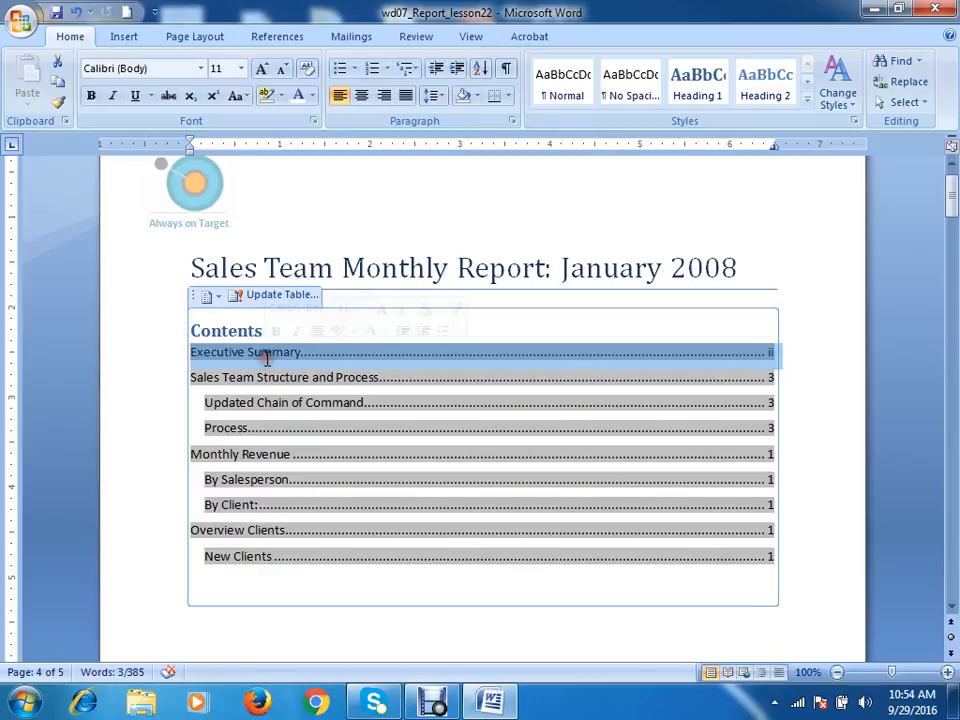
left_click(242, 298)
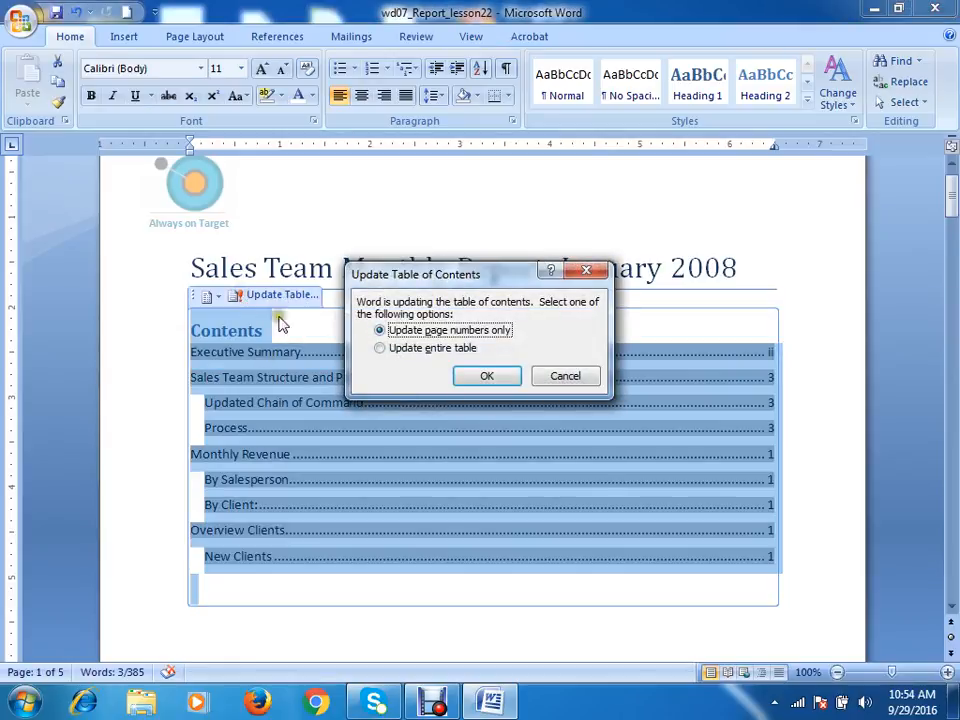
left_click(488, 376)
left_click(806, 440)
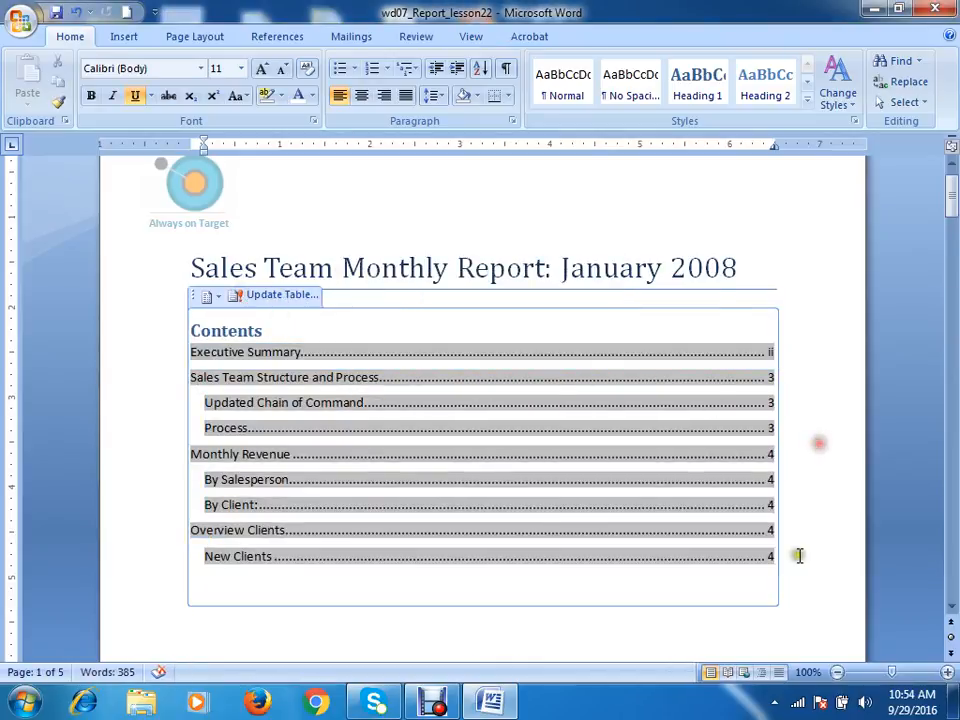
Check the page numbers in the report's footers against the entries in the updated table of contents
scroll(256, 382, "down", 1)
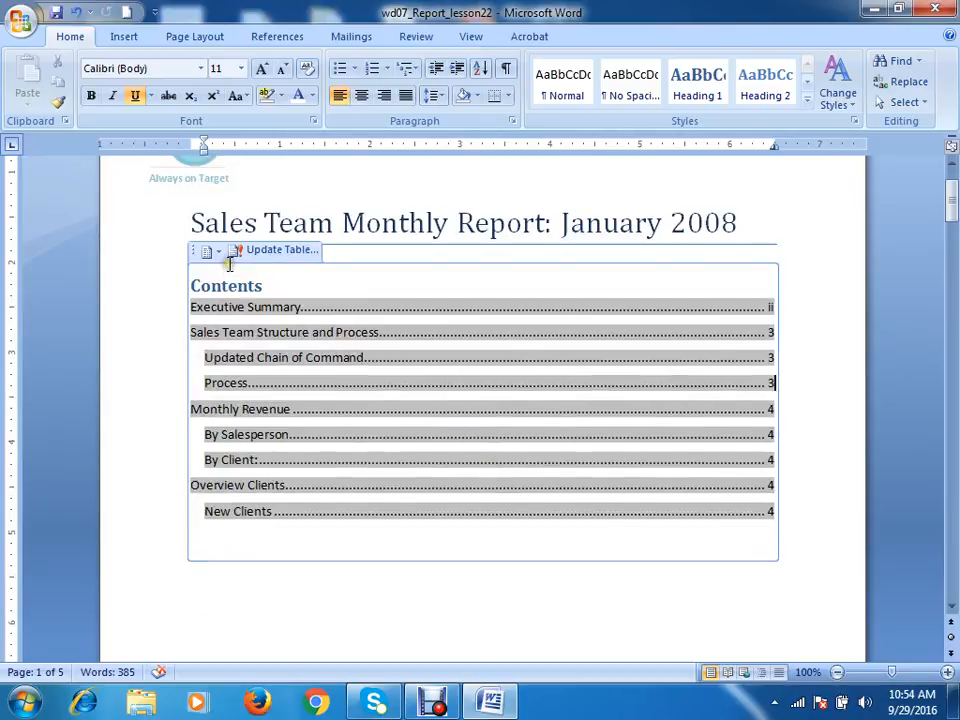
scroll(780, 495, "down", 20)
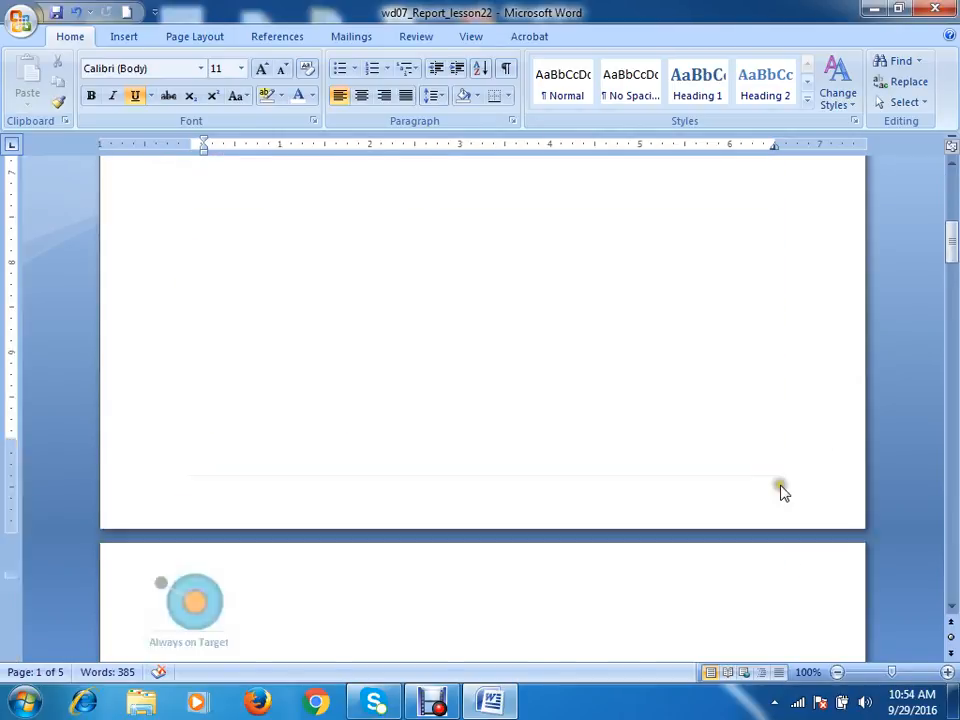
scroll(788, 470, "down", 20)
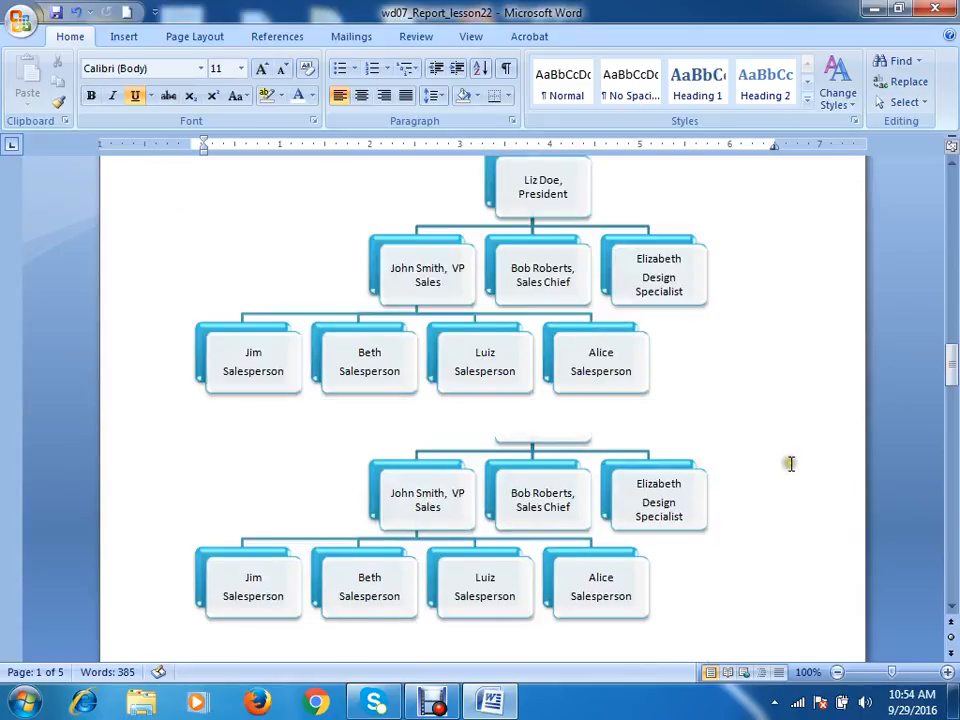
scroll(792, 462, "down", 6)
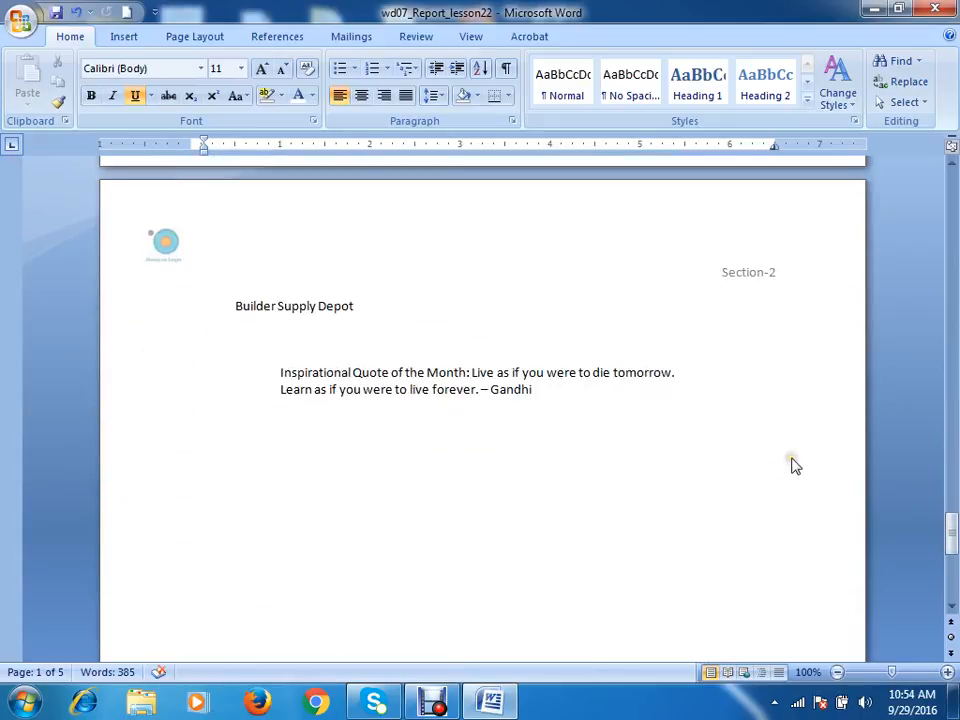
scroll(793, 463, "down", 10)
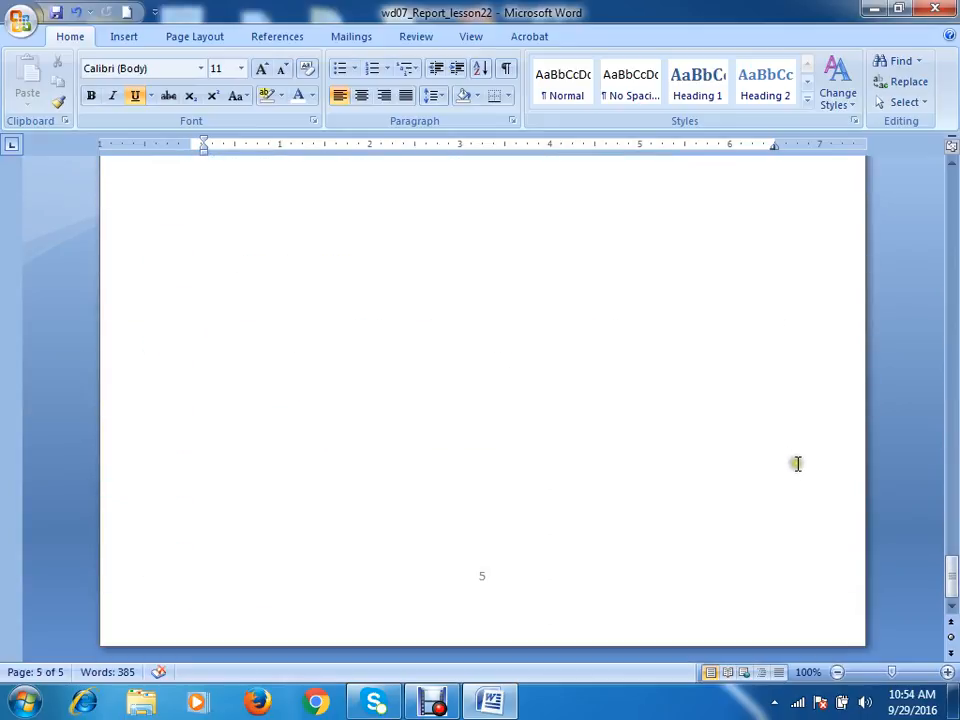
scroll(797, 463, "up", 20)
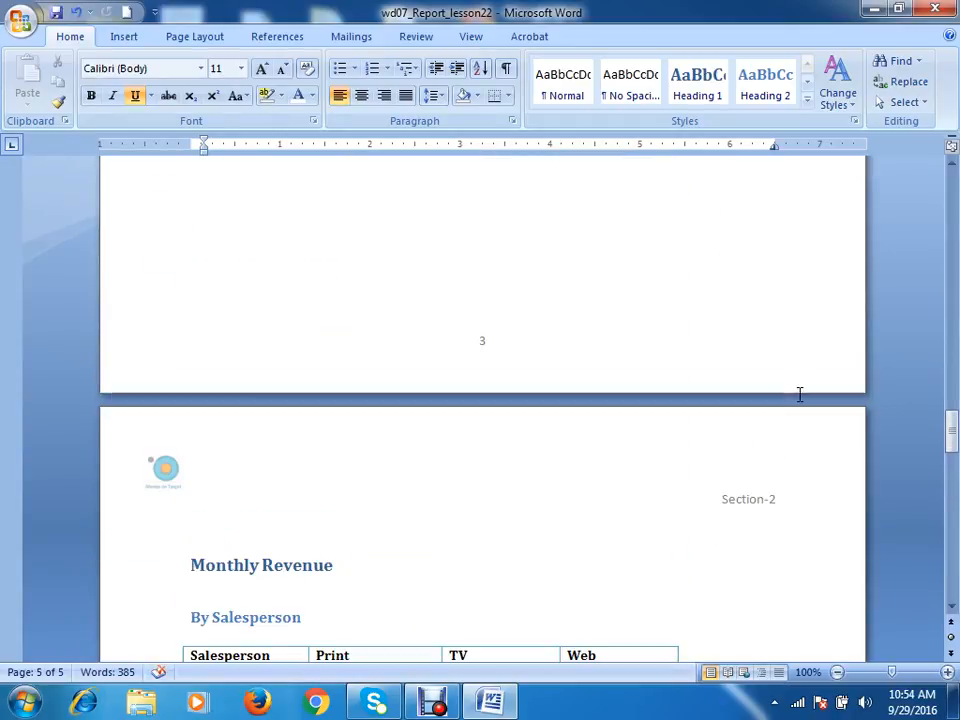
scroll(797, 388, "up", 1)
scroll(789, 371, "down", 8)
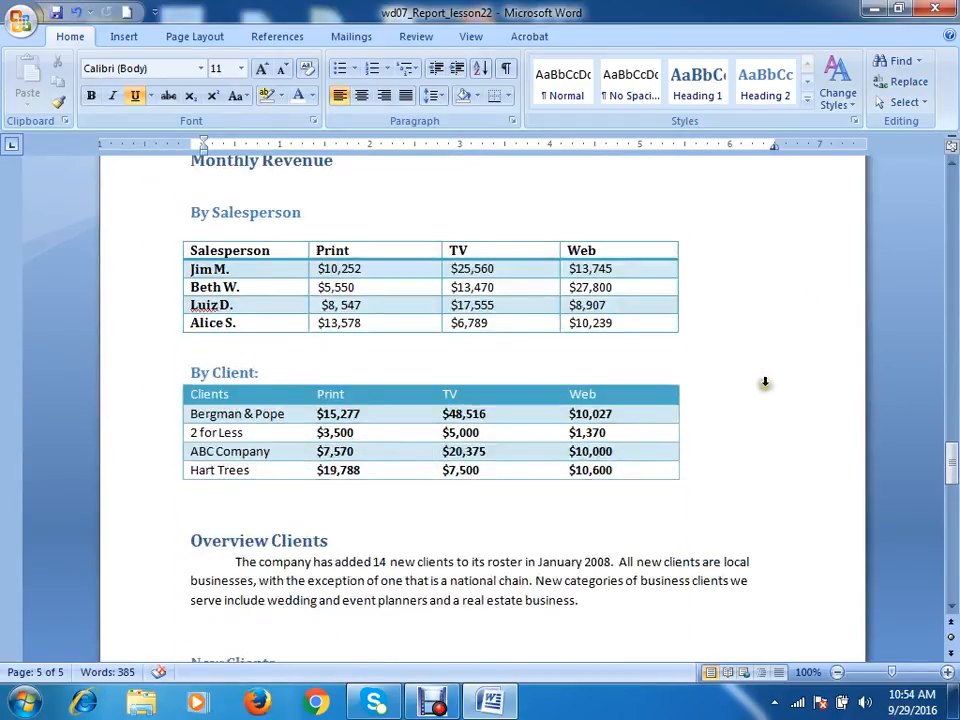
Turn off the chapter number option in the page number format and apply the settings
left_click(123, 36)
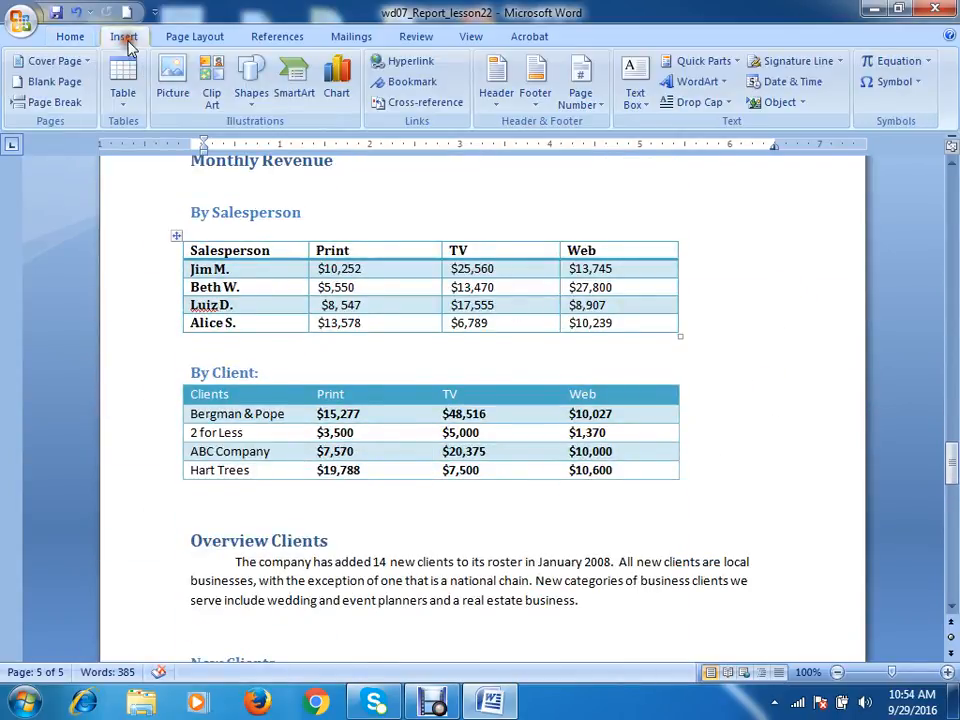
left_click(588, 107)
left_click(593, 105)
left_click(586, 101)
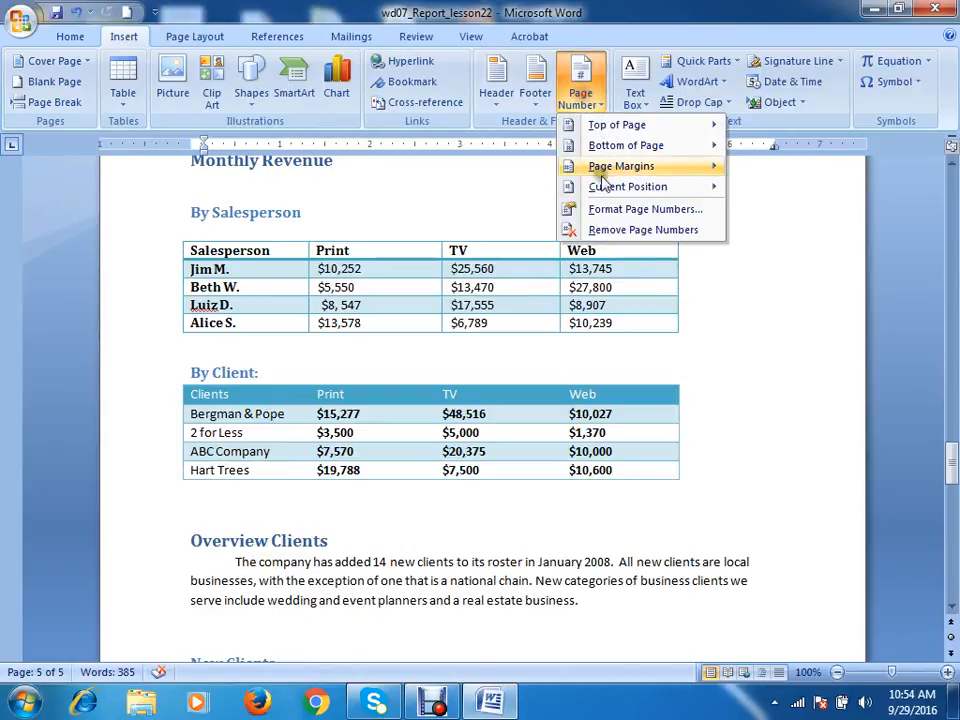
left_click(621, 209)
left_click(518, 238)
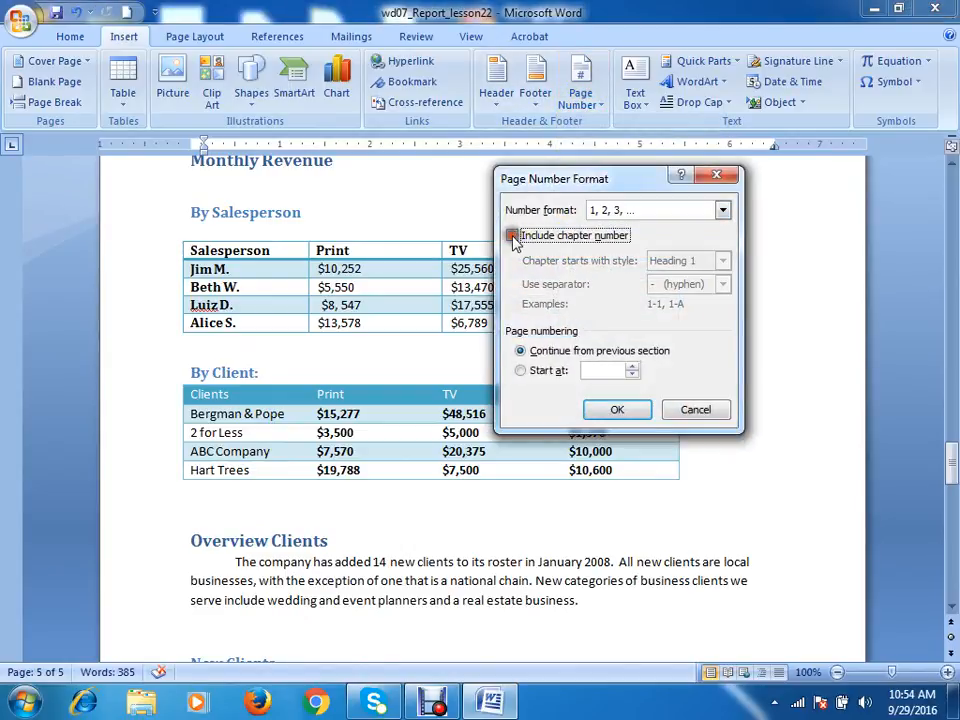
left_click(617, 411)
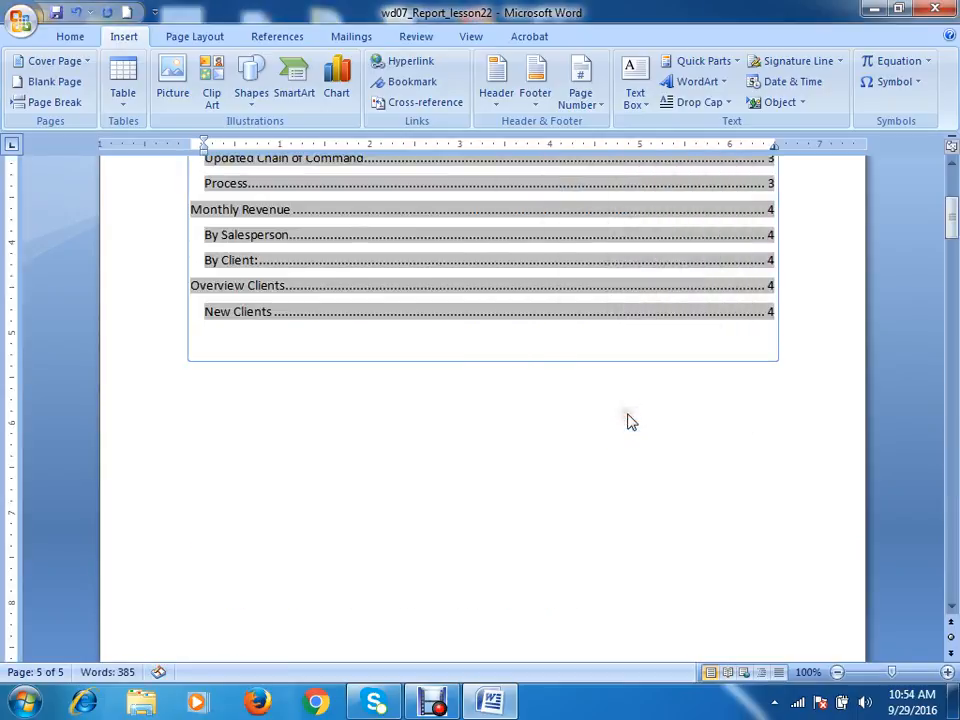
Insert a Plain Number 2 page number in the section 1 footer, and return to the document body
scroll(645, 400, "up", 3)
scroll(635, 384, "down", 20)
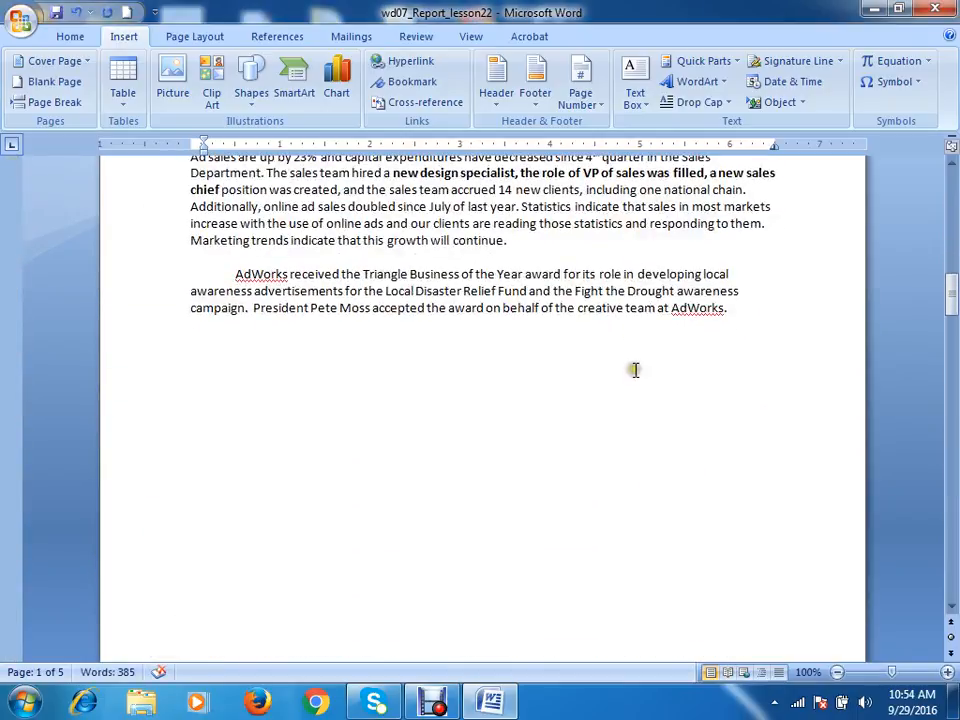
scroll(633, 365, "down", 12)
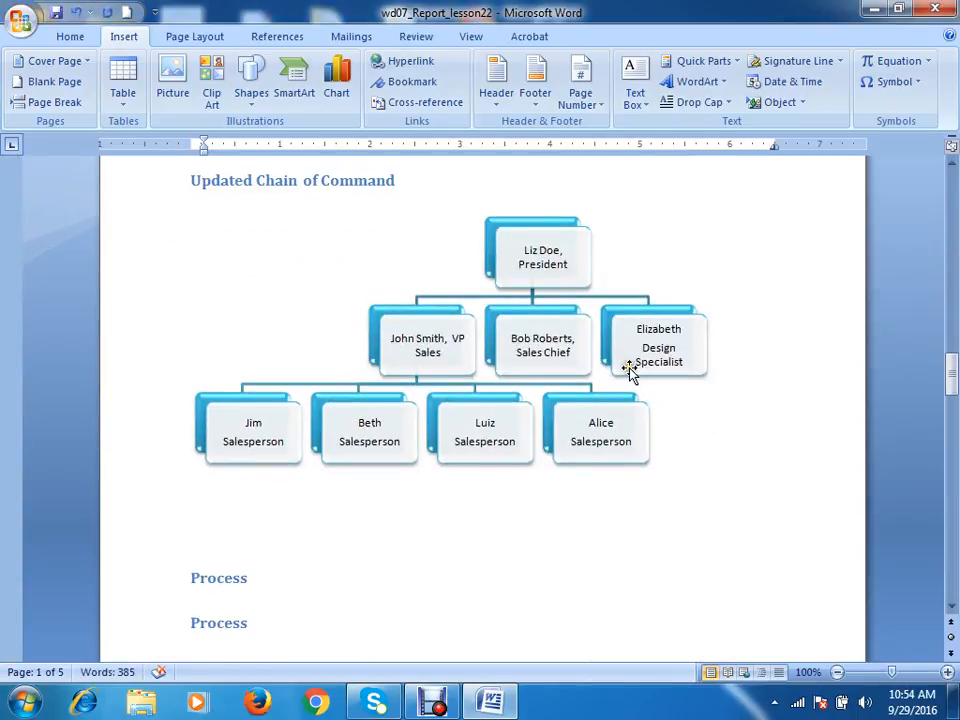
left_click(576, 97)
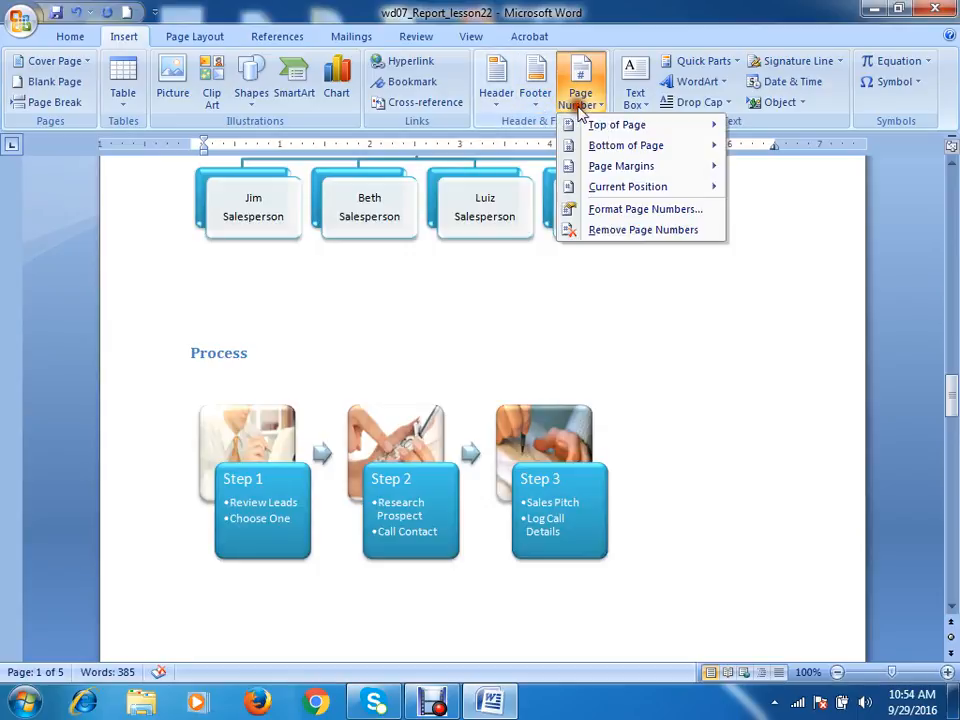
mouse_move(604, 150)
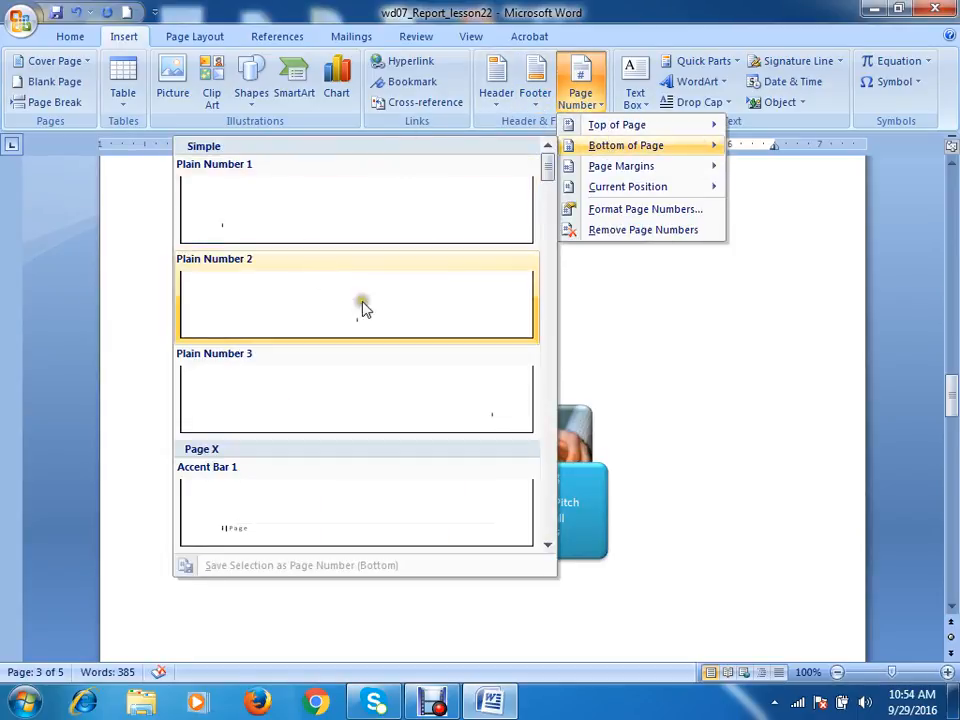
left_click(381, 318)
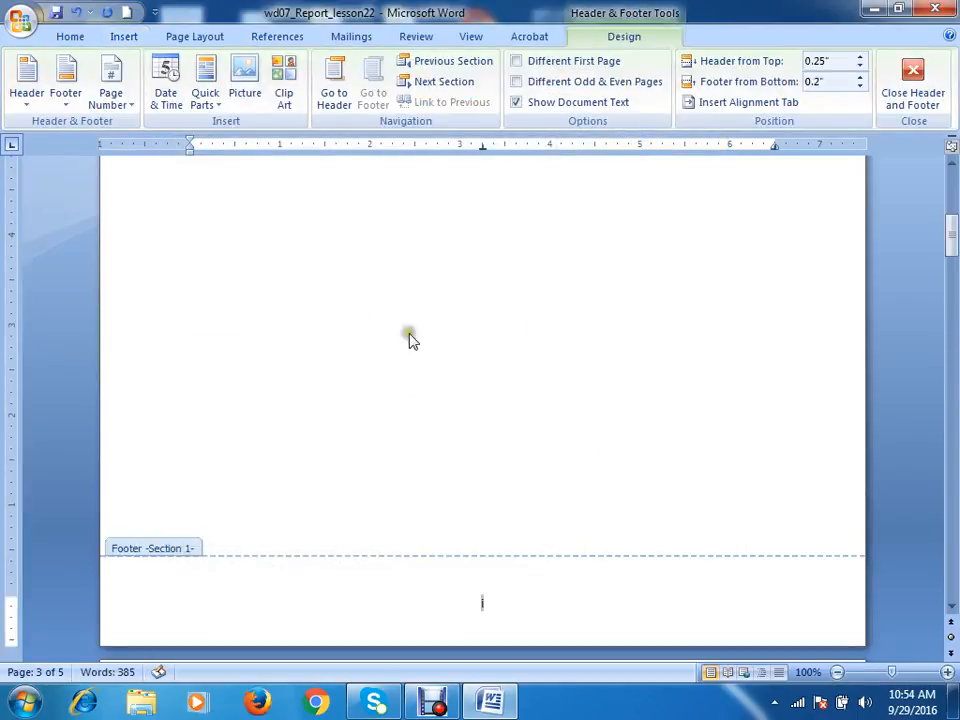
scroll(579, 514, "down", 20)
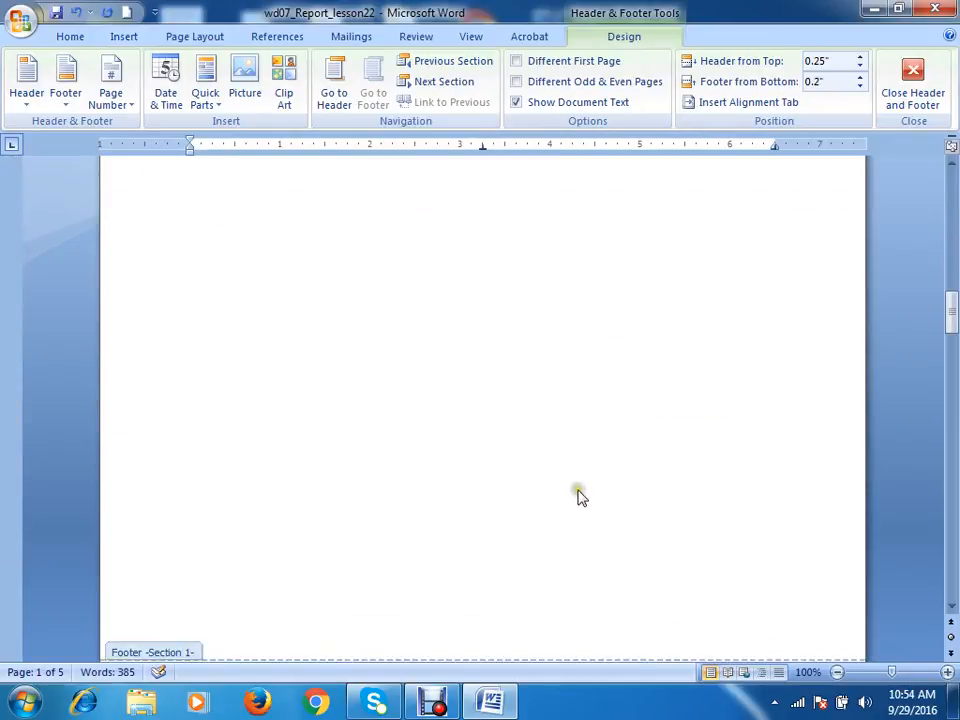
scroll(580, 478, "down", 20)
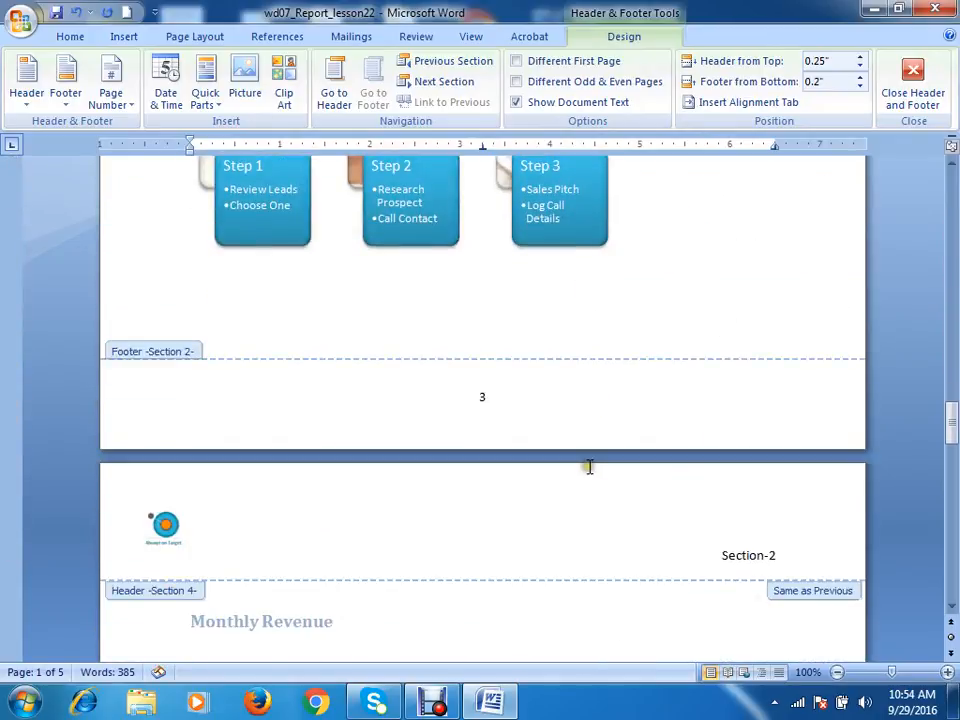
scroll(590, 473, "down", 20)
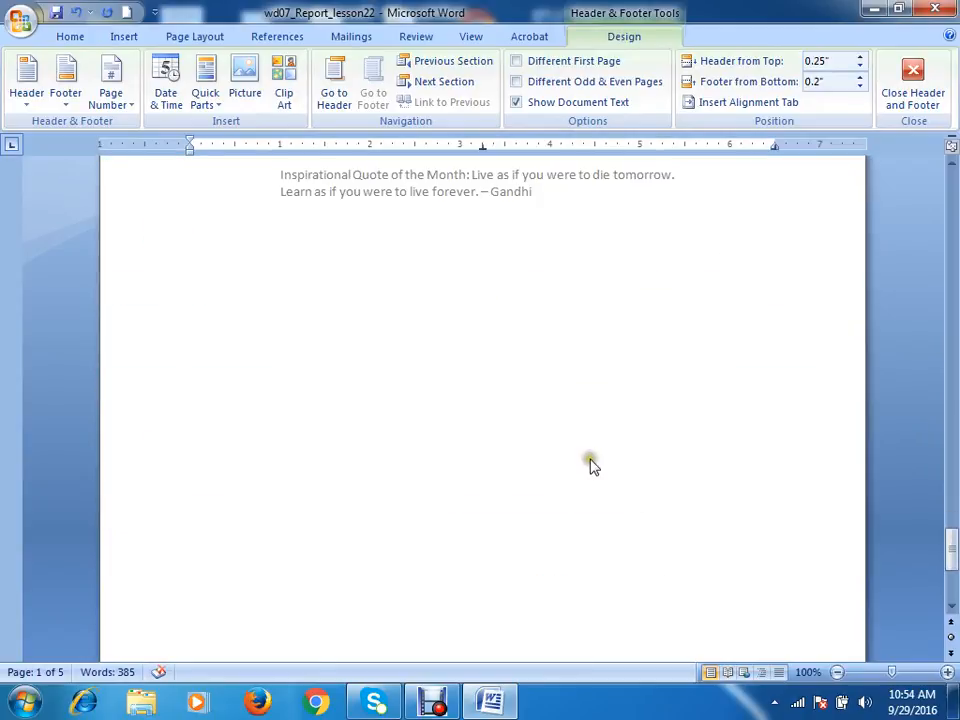
double_click(418, 342)
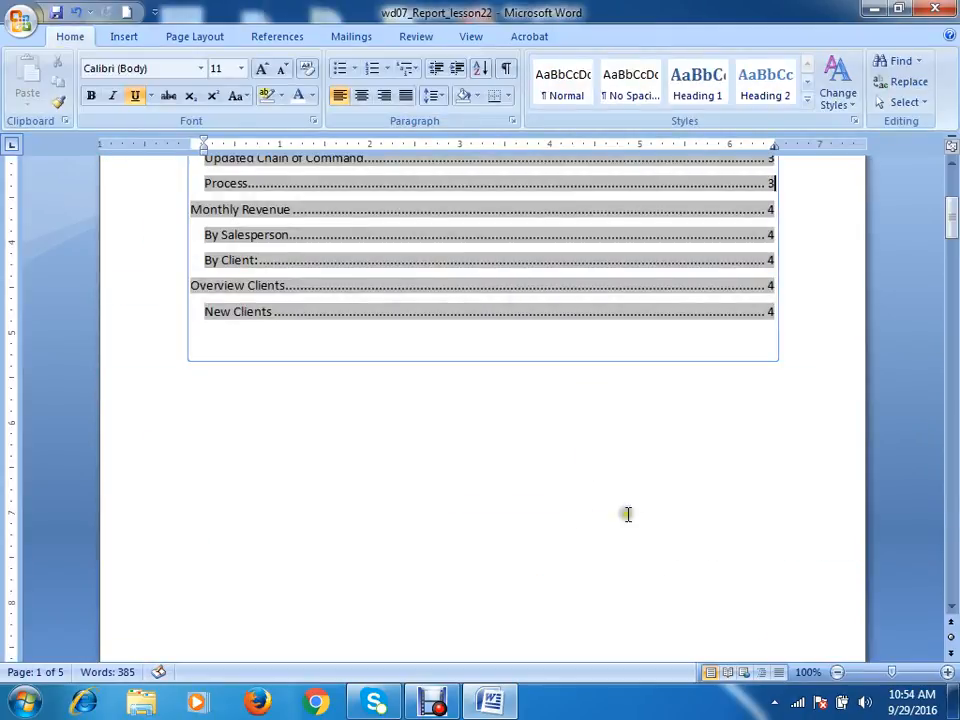
Review the page number format settings and available number formats for the table of contents section, and accept them
scroll(626, 512, "up", 5)
left_click(798, 437)
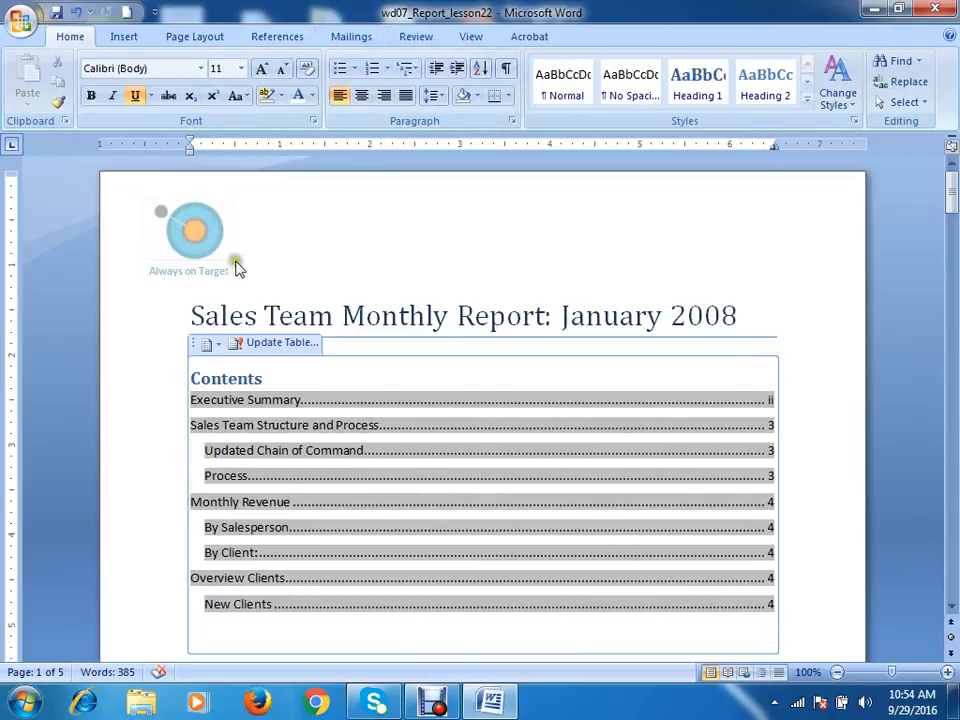
left_click(124, 37)
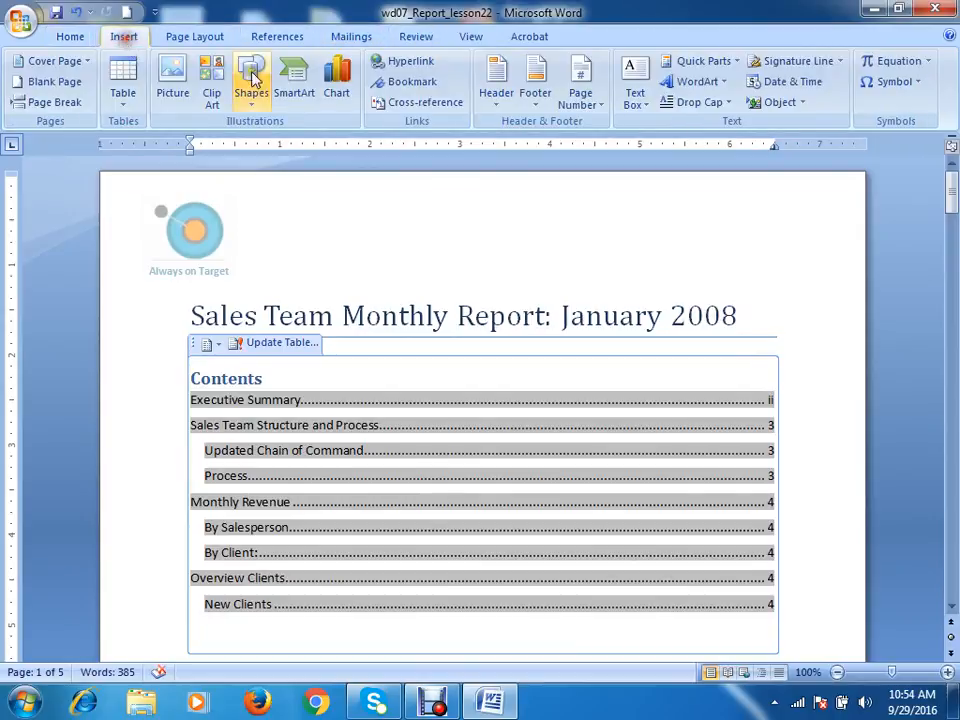
left_click(580, 100)
left_click(193, 37)
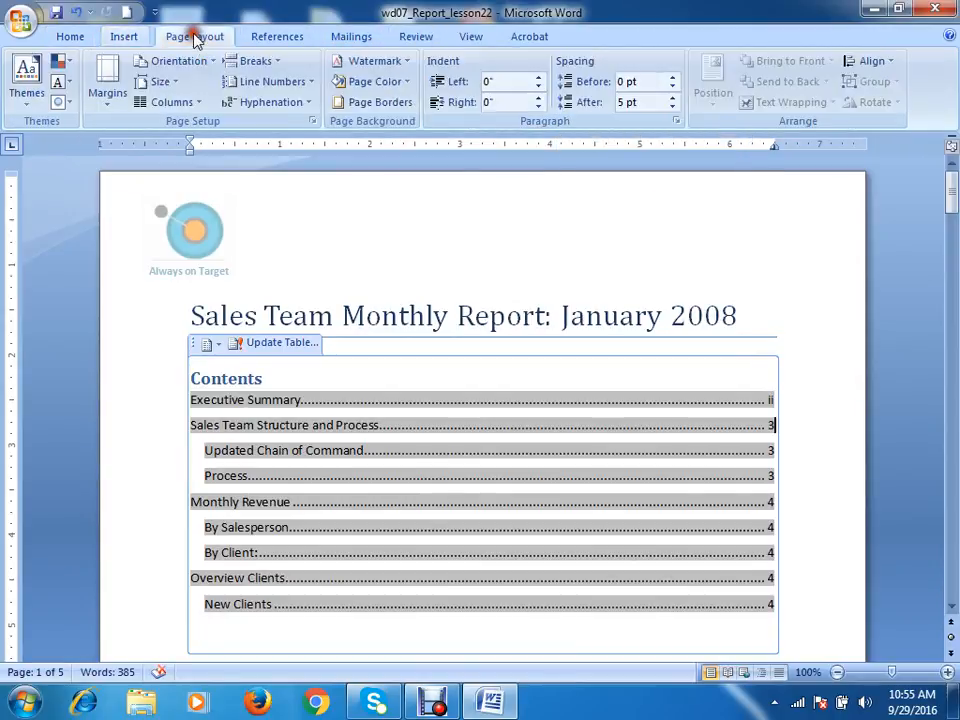
left_click(126, 37)
left_click(585, 100)
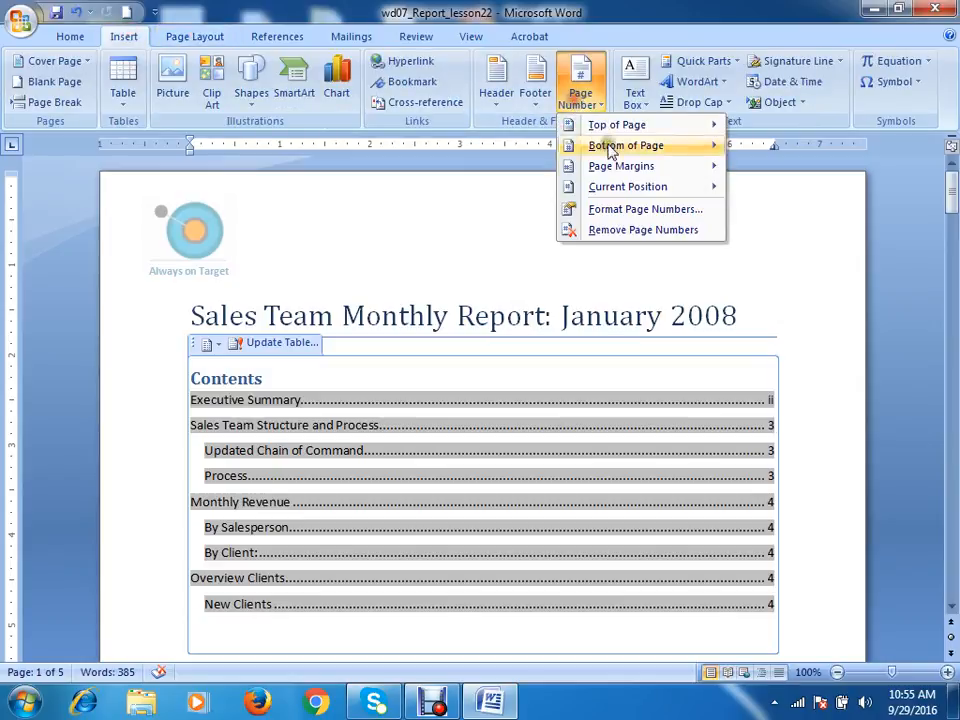
left_click(632, 208)
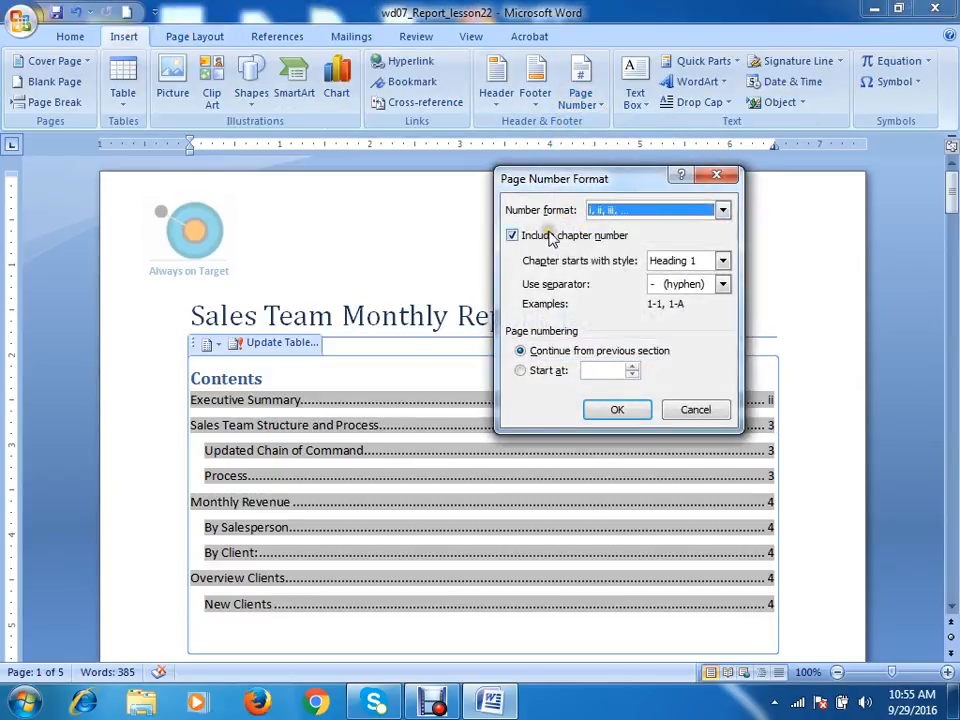
left_click(549, 236)
left_click(549, 236)
left_click(639, 209)
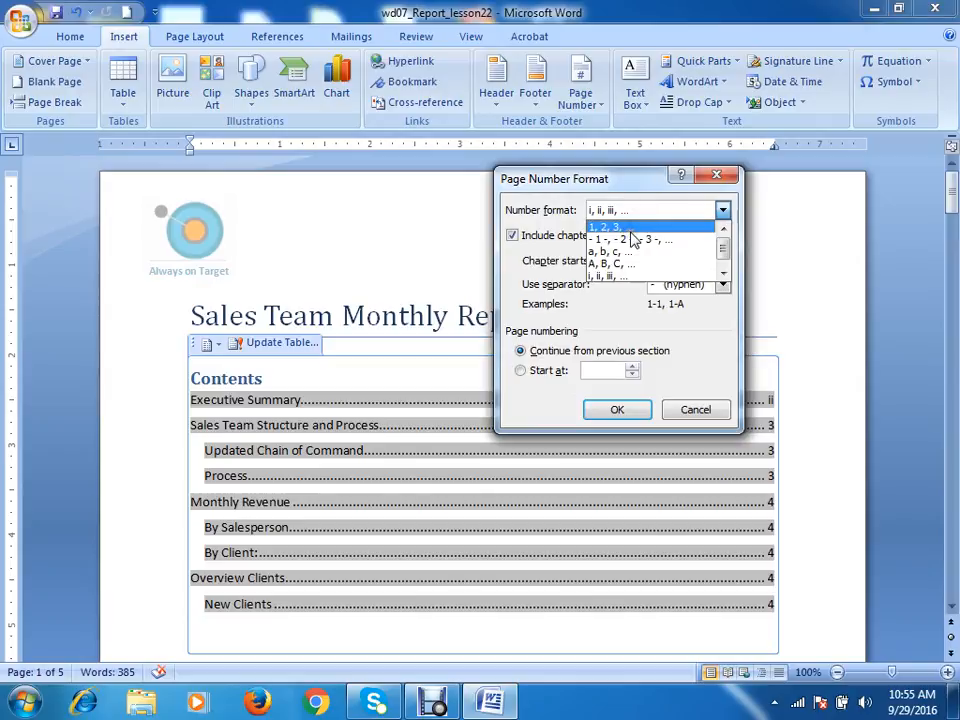
left_click(545, 268)
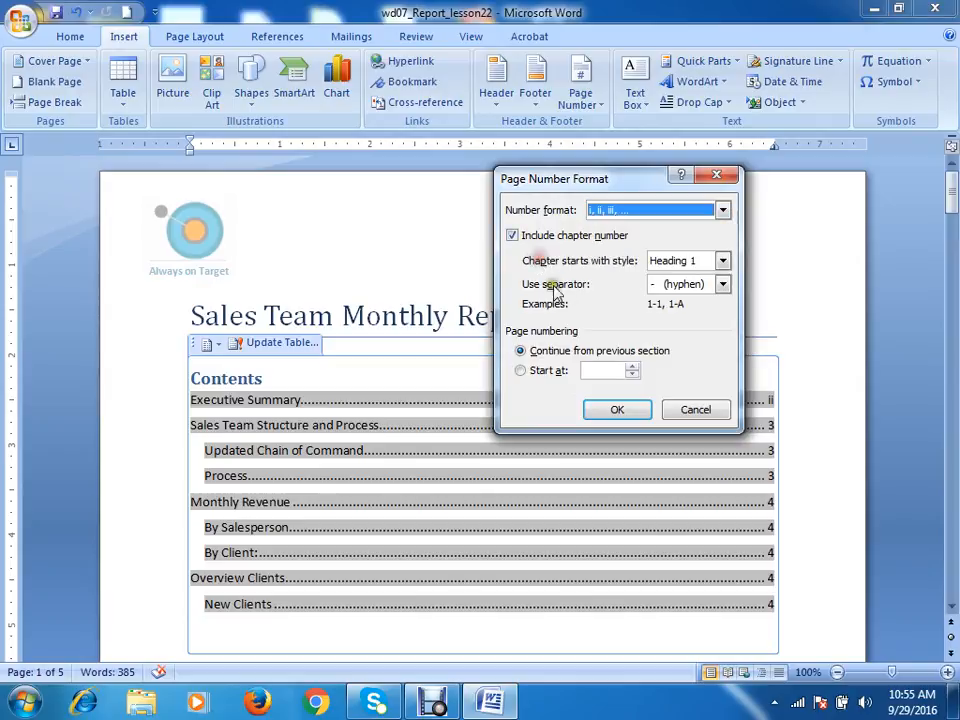
left_click(619, 409)
left_click(493, 404)
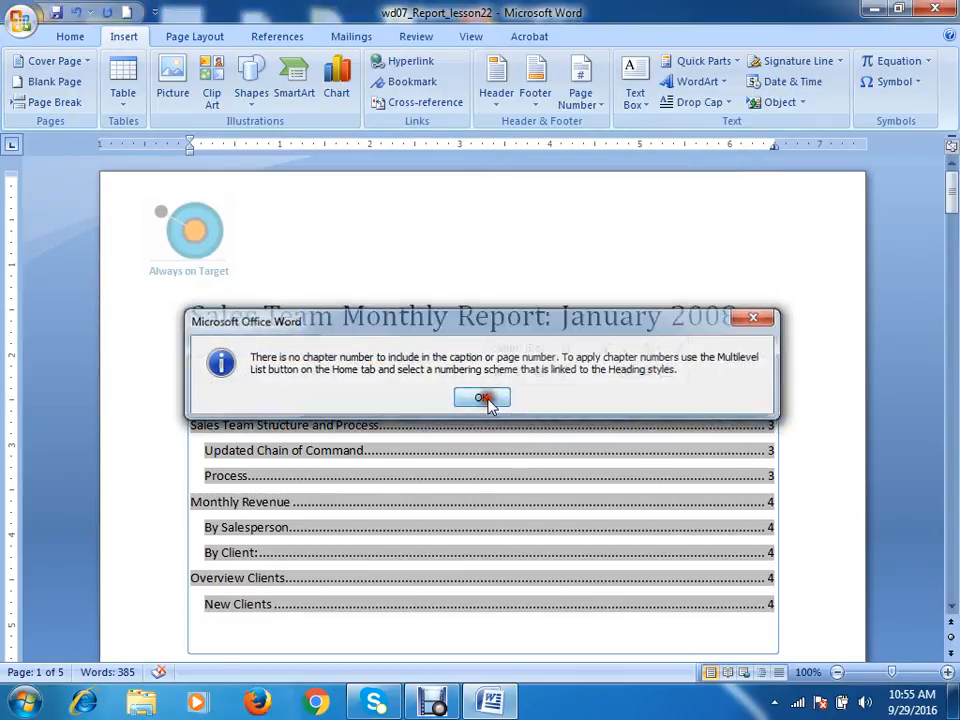
Follow the Executive Summary link in the table of contents to its heading
scroll(690, 455, "down", 6)
scroll(418, 388, "up", 5)
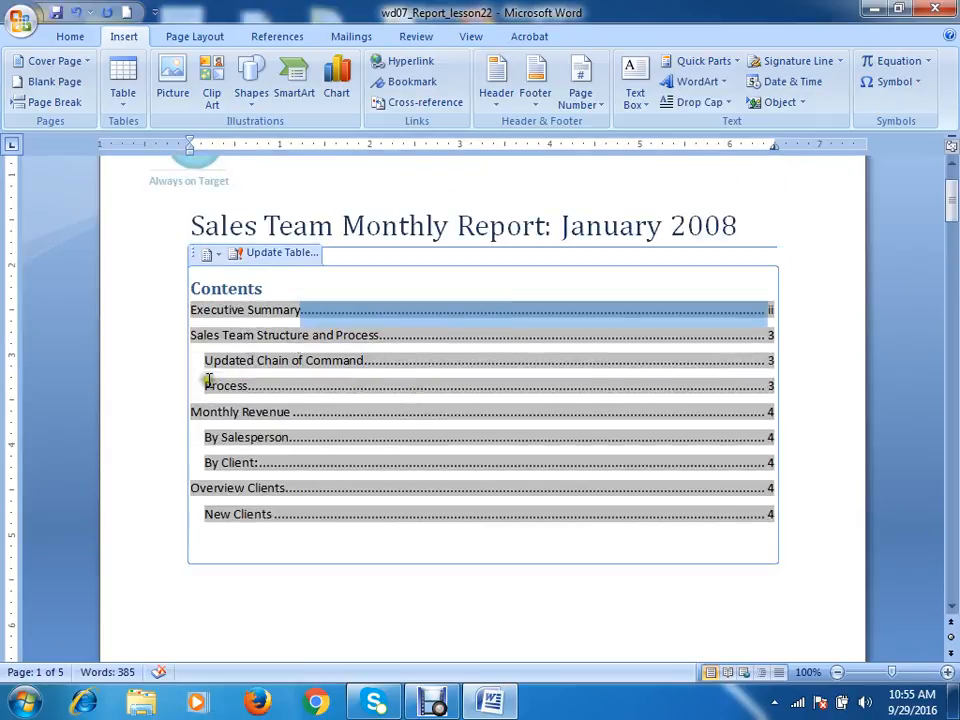
left_click(289, 304)
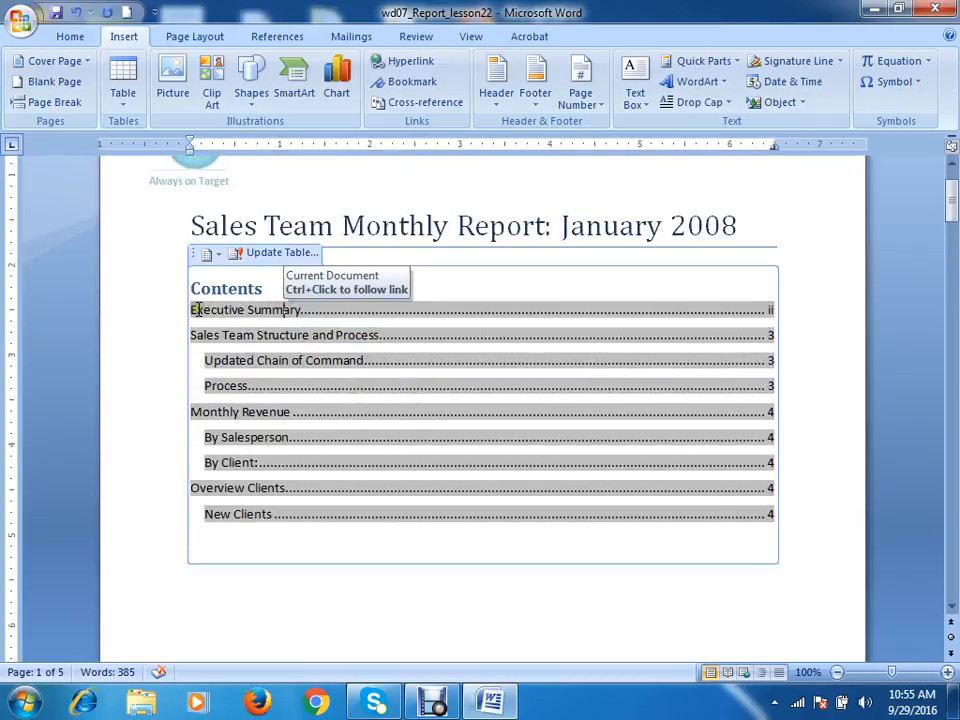
scroll(384, 424, "down", 1)
scroll(330, 401, "up", 1)
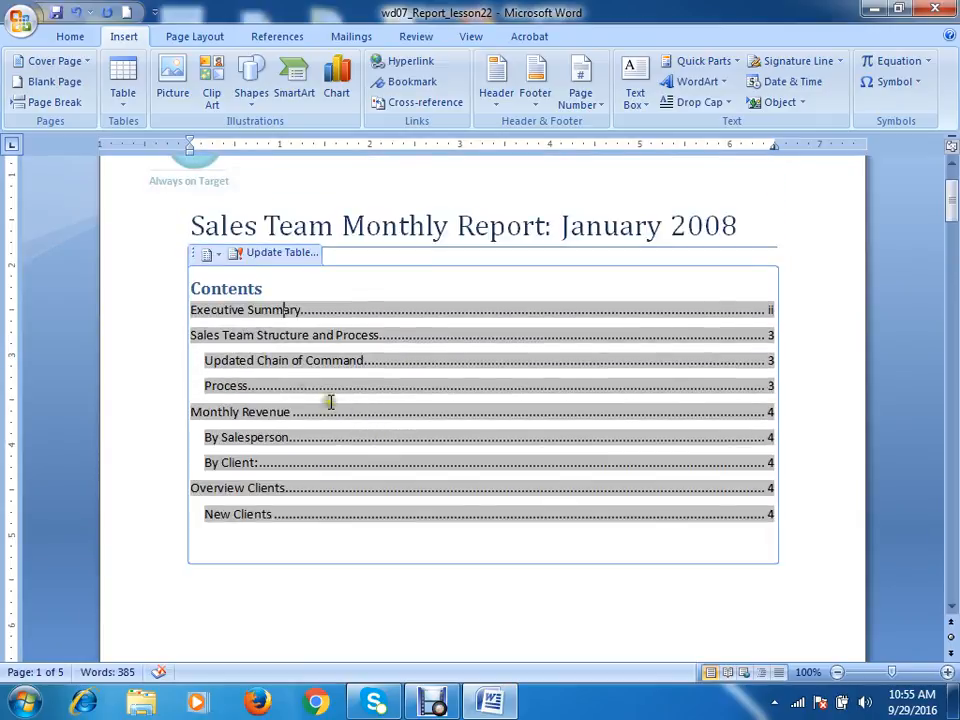
left_click(265, 320, "ctrl")
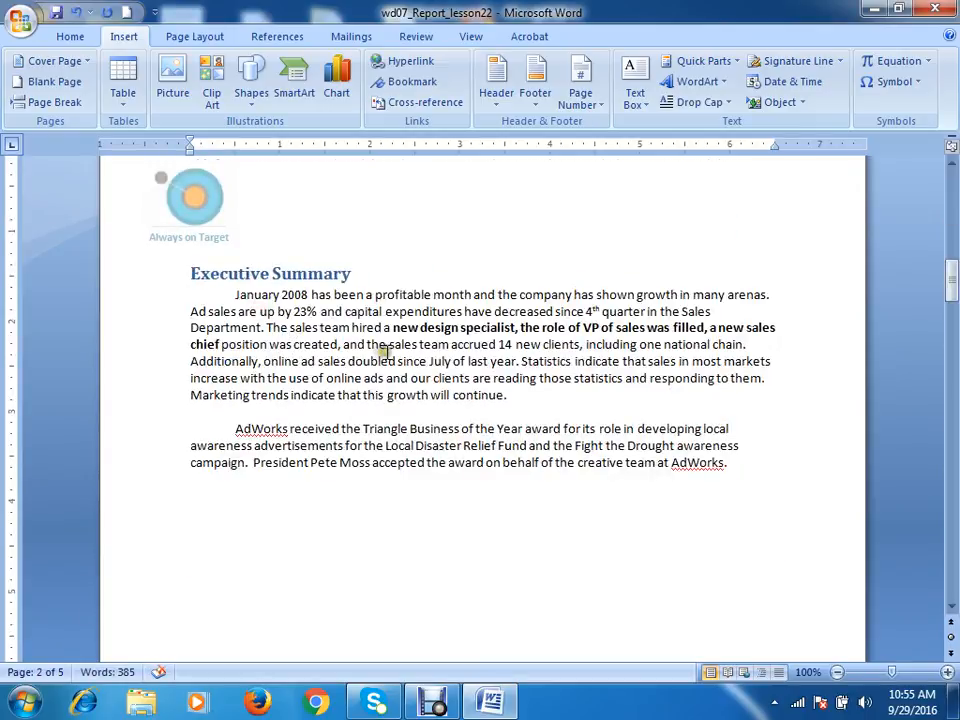
Include the chapter number with a hyphen separator in the section 2 footer's page number format, and return to the document body
scroll(390, 348, "down", 15)
scroll(401, 335, "down", 12)
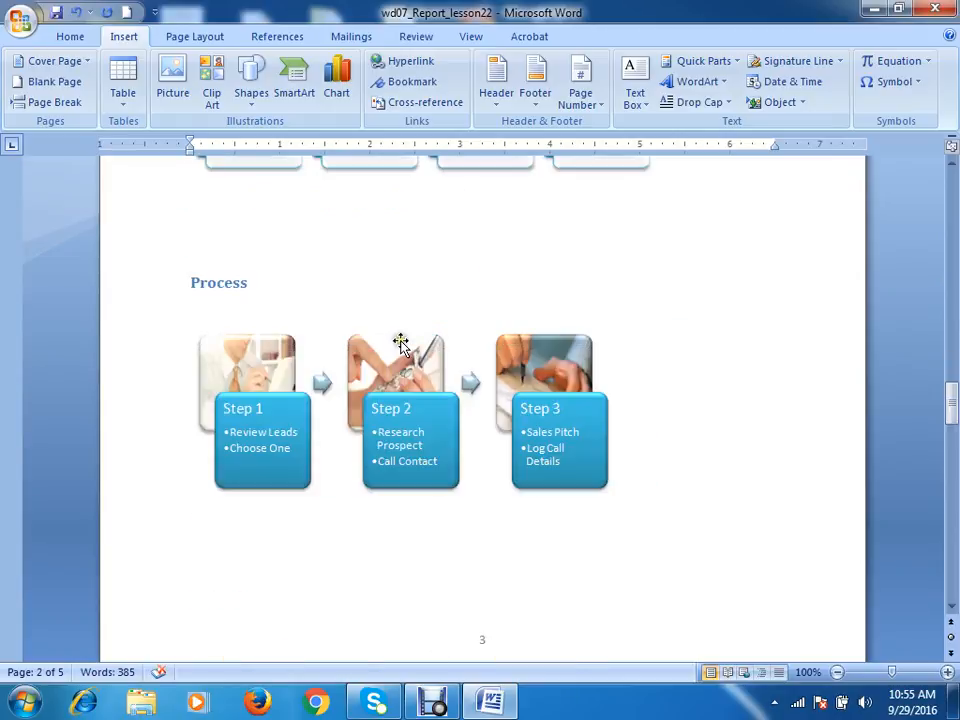
double_click(505, 282)
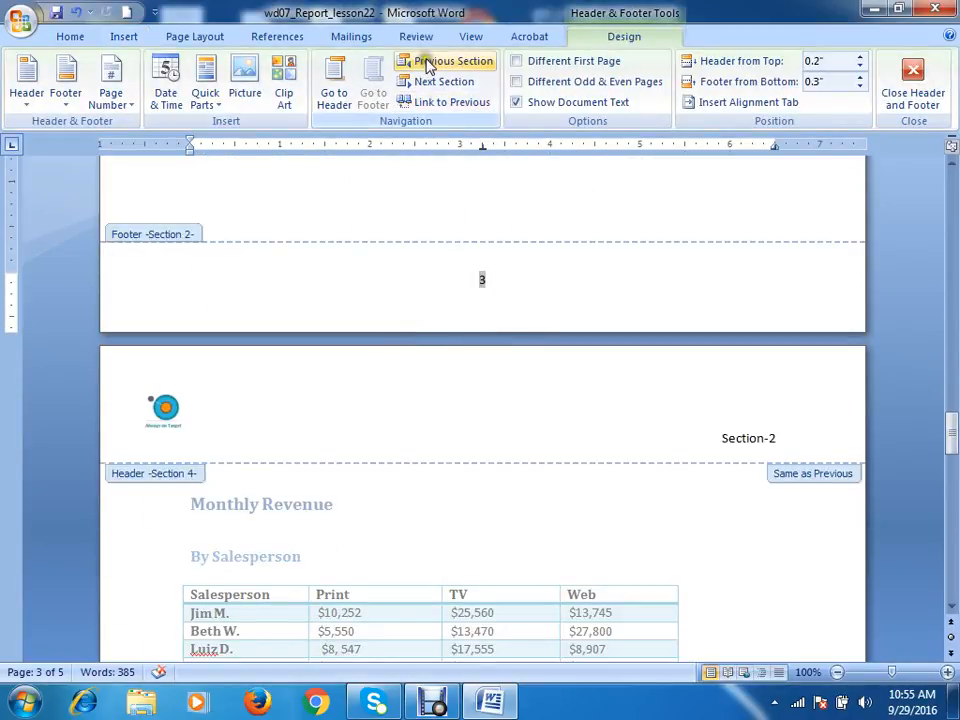
left_click(127, 107)
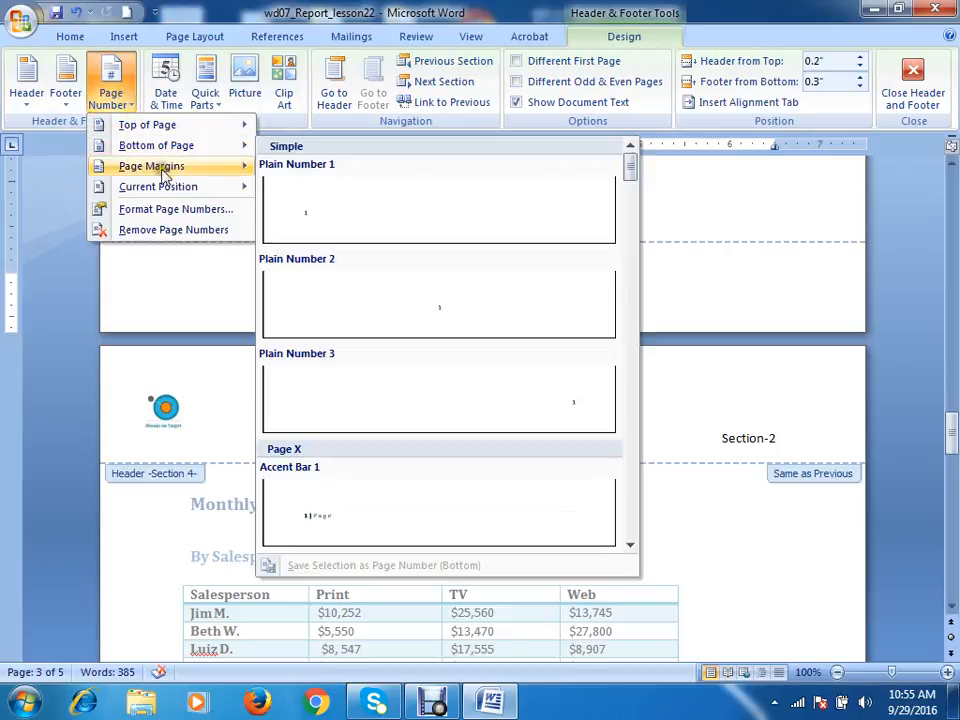
left_click(168, 210)
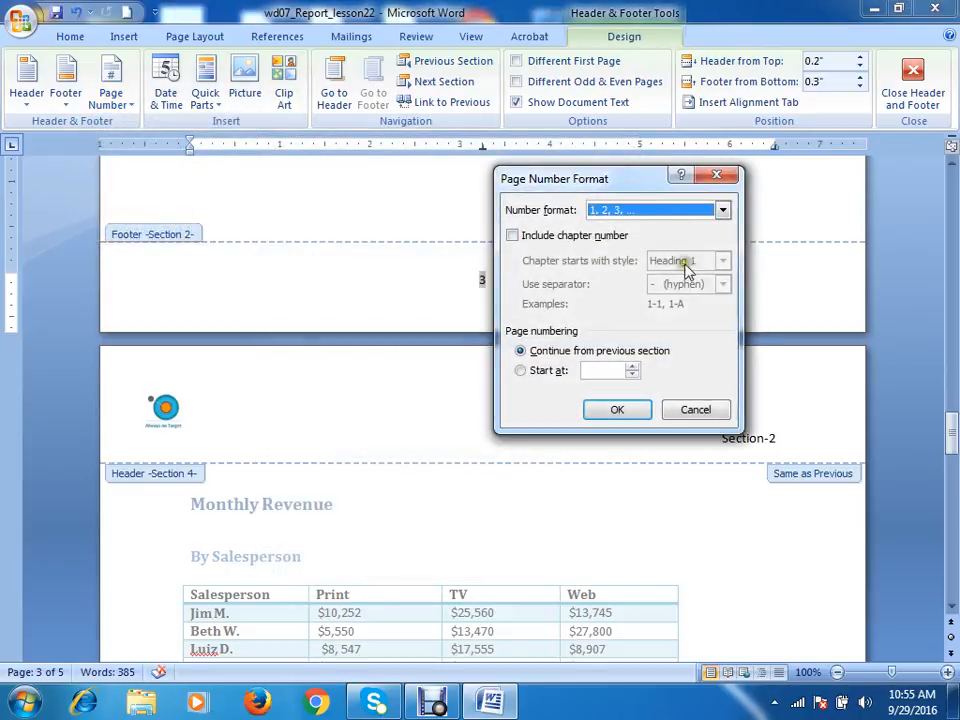
left_click(556, 238)
left_click(723, 285)
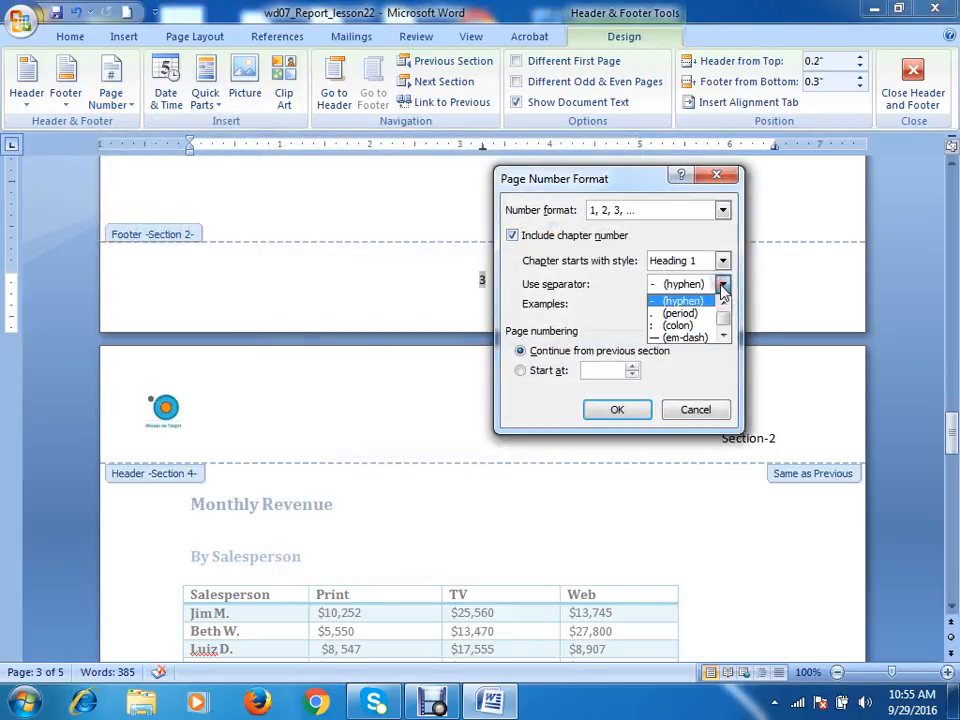
left_click(676, 287)
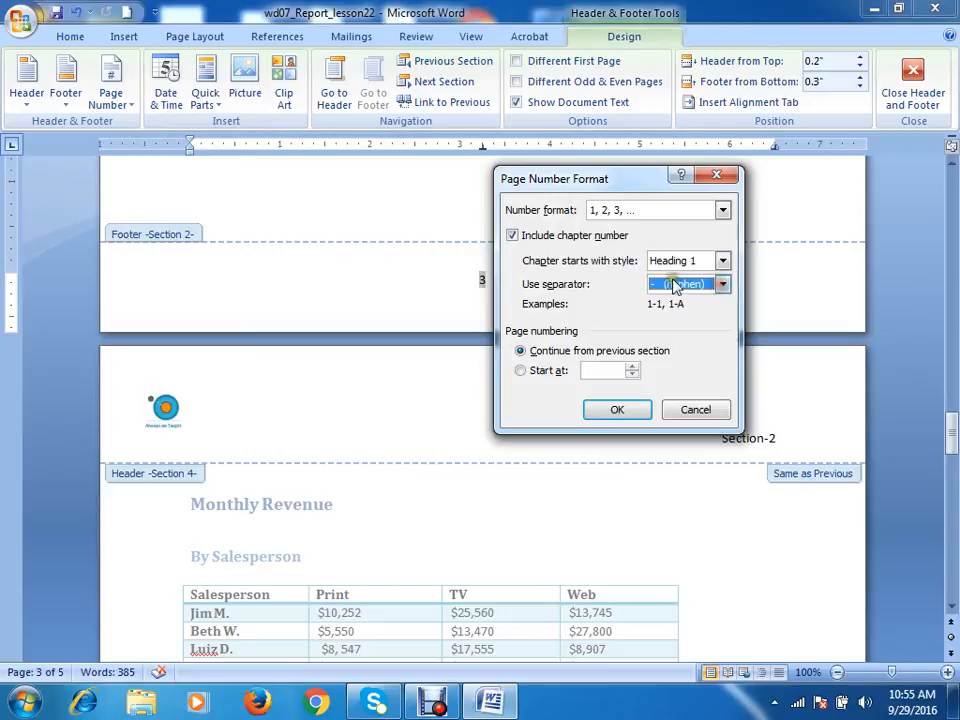
left_click(617, 414)
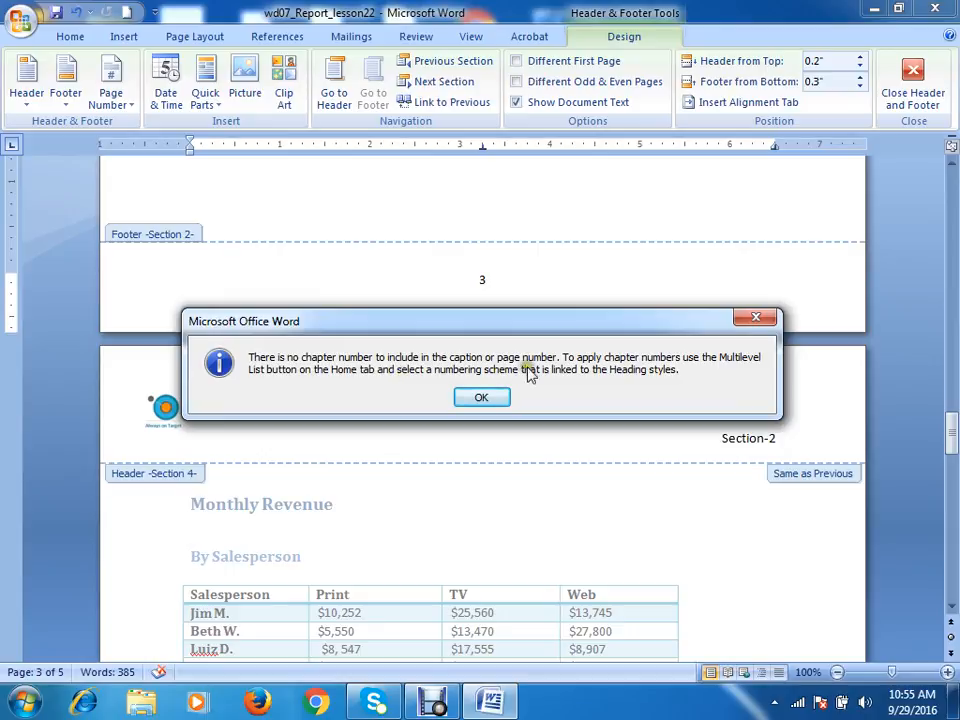
left_click(481, 398)
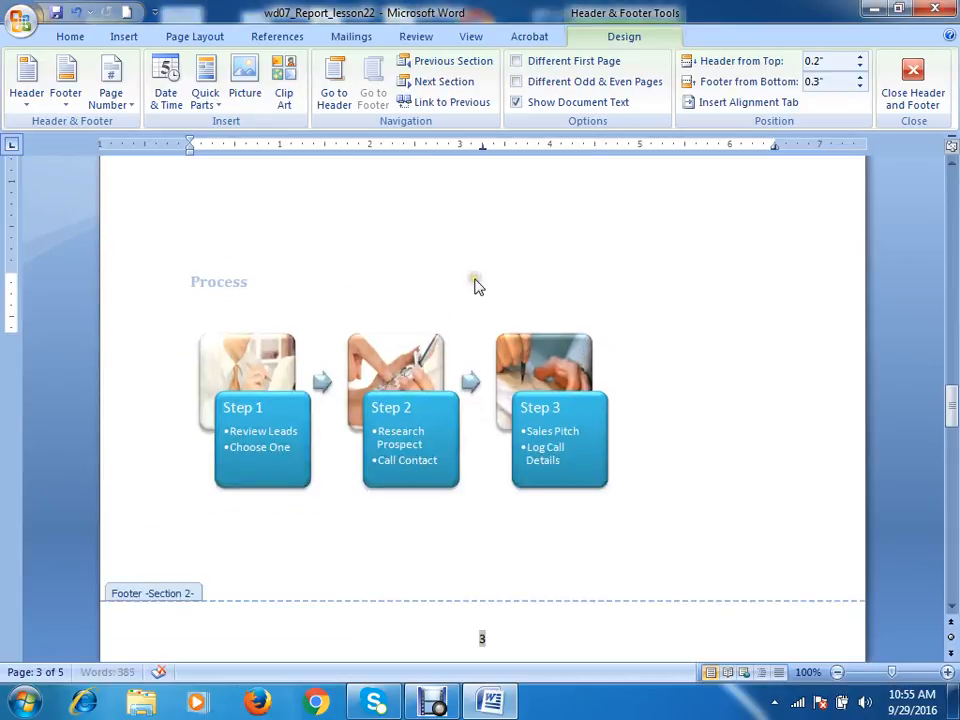
scroll(640, 630, "down", 6)
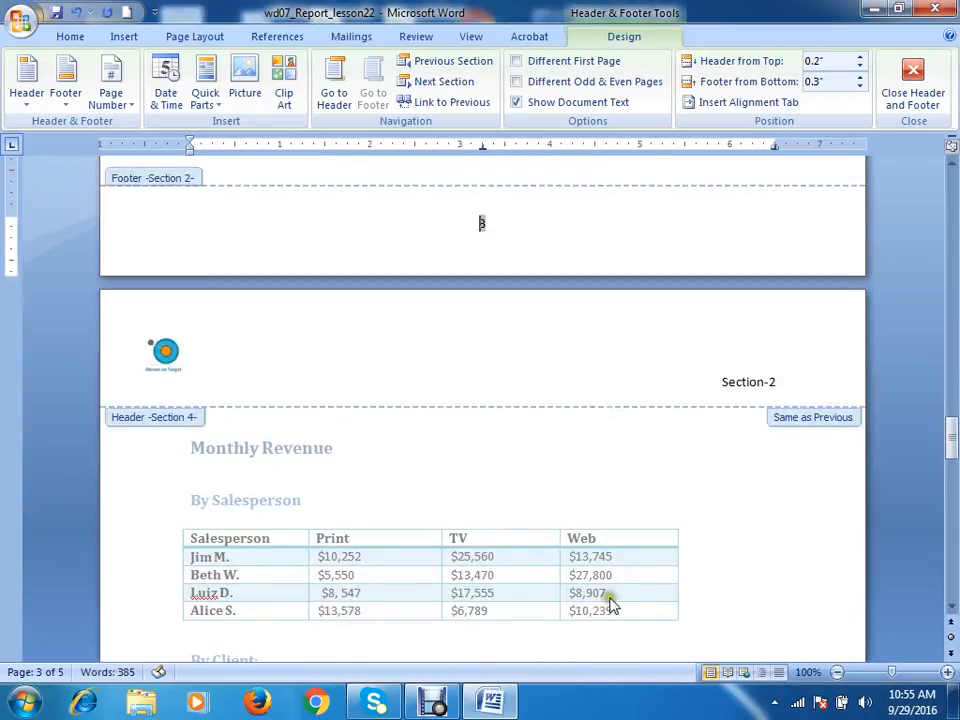
double_click(396, 440)
Apply 1., 2., 3. numbering to the Executive Summary and Sales Team Structure and Process headings
scroll(251, 242, "up", 9)
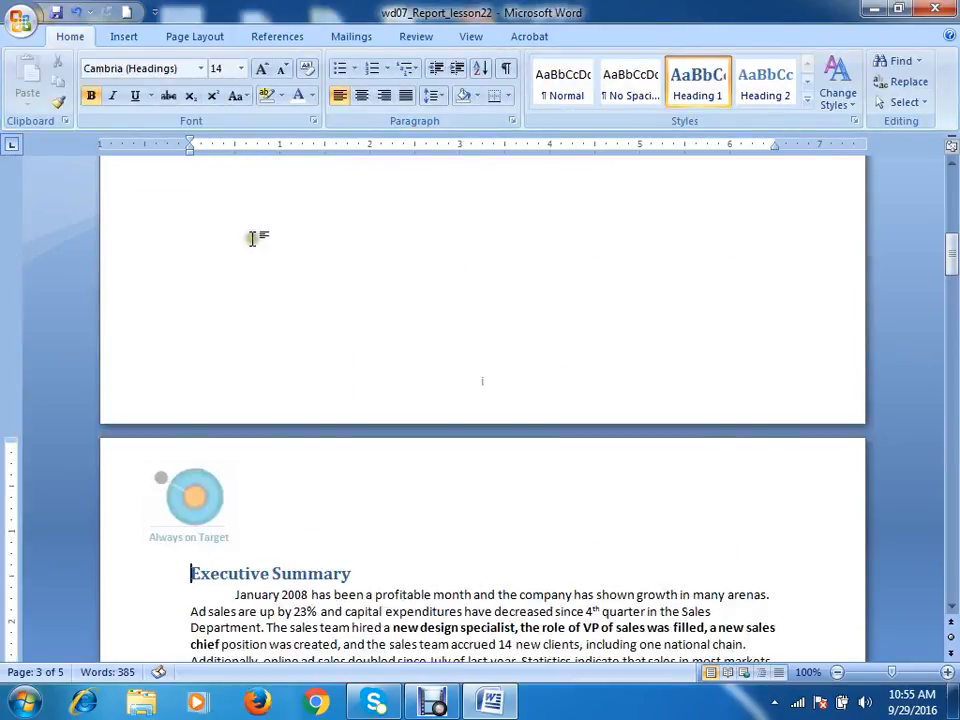
scroll(254, 239, "down", 5)
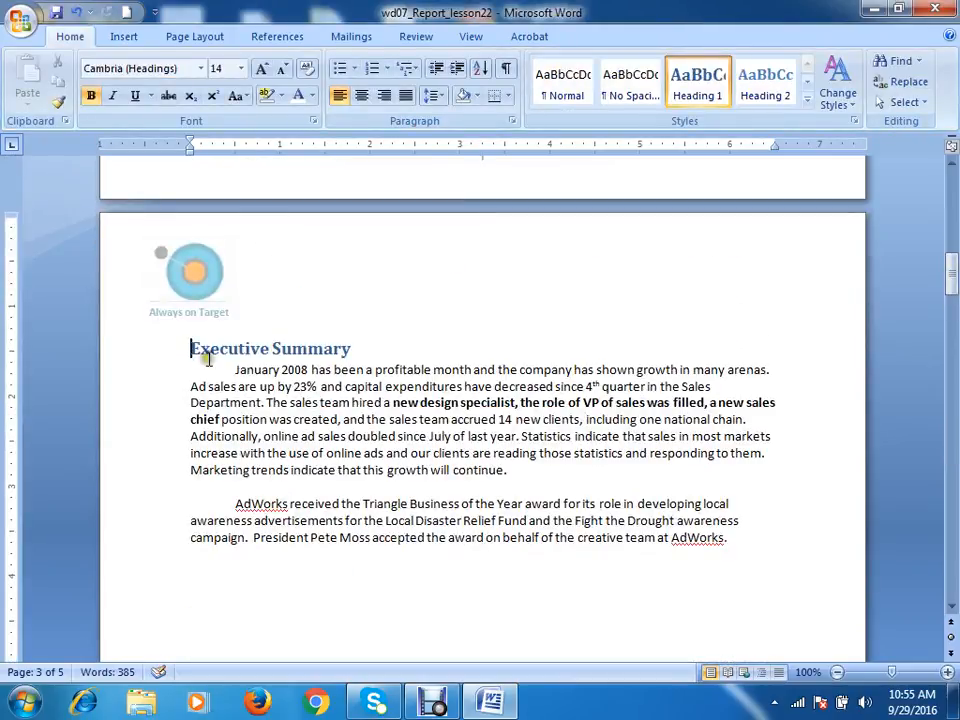
left_click(372, 68)
scroll(382, 340, "up", 6)
scroll(385, 320, "down", 6)
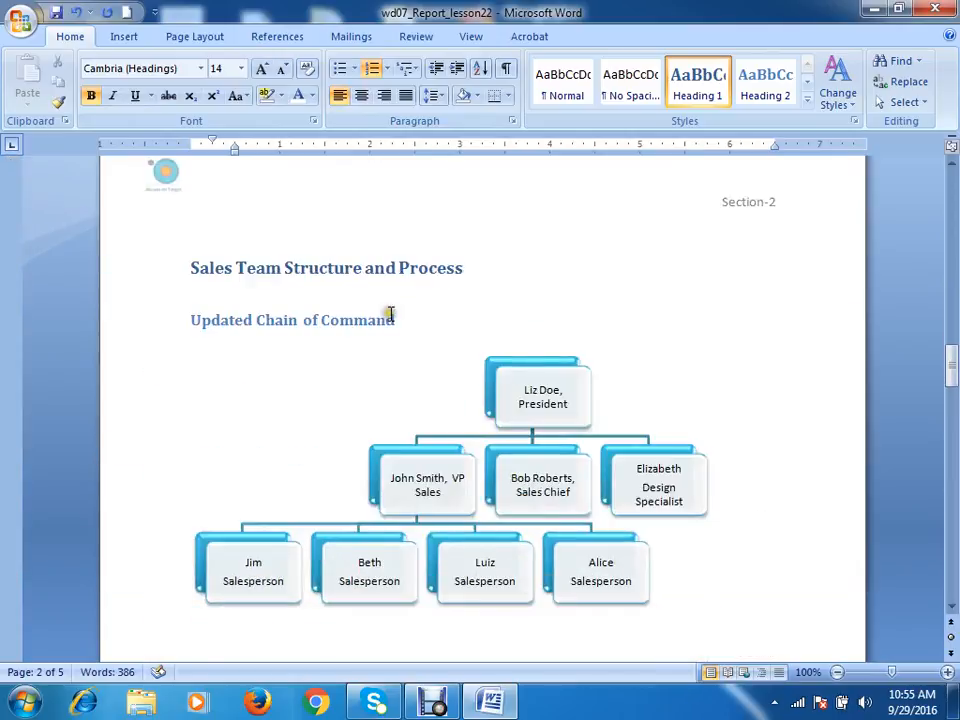
left_click(172, 277)
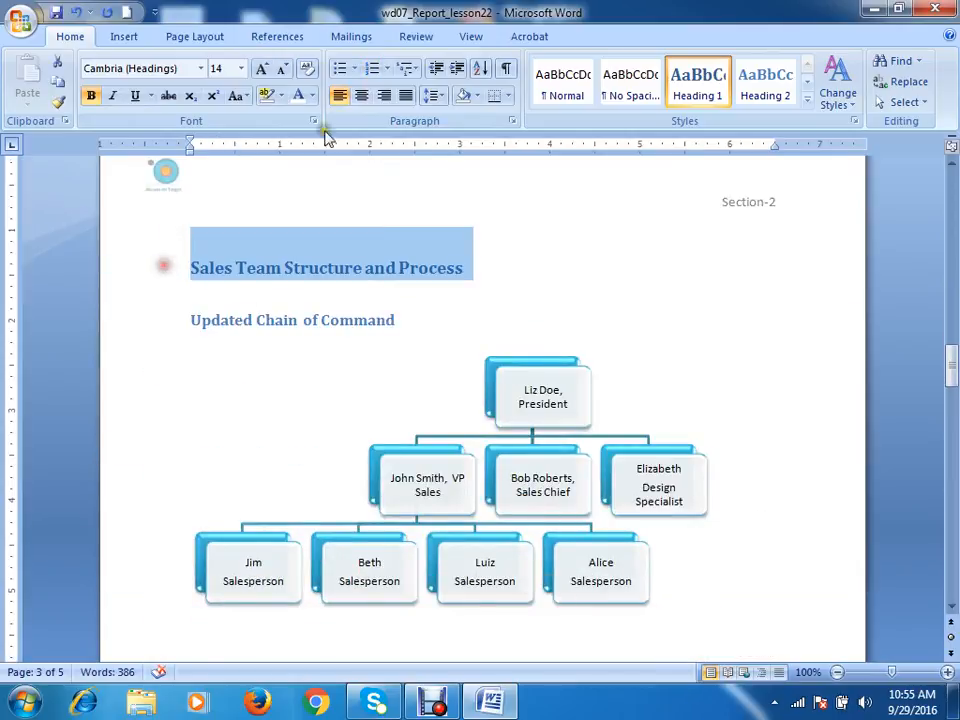
left_click(374, 70)
Continue the 1., 2., 3. numbering on the Monthly Revenue heading
scroll(358, 298, "down", 10)
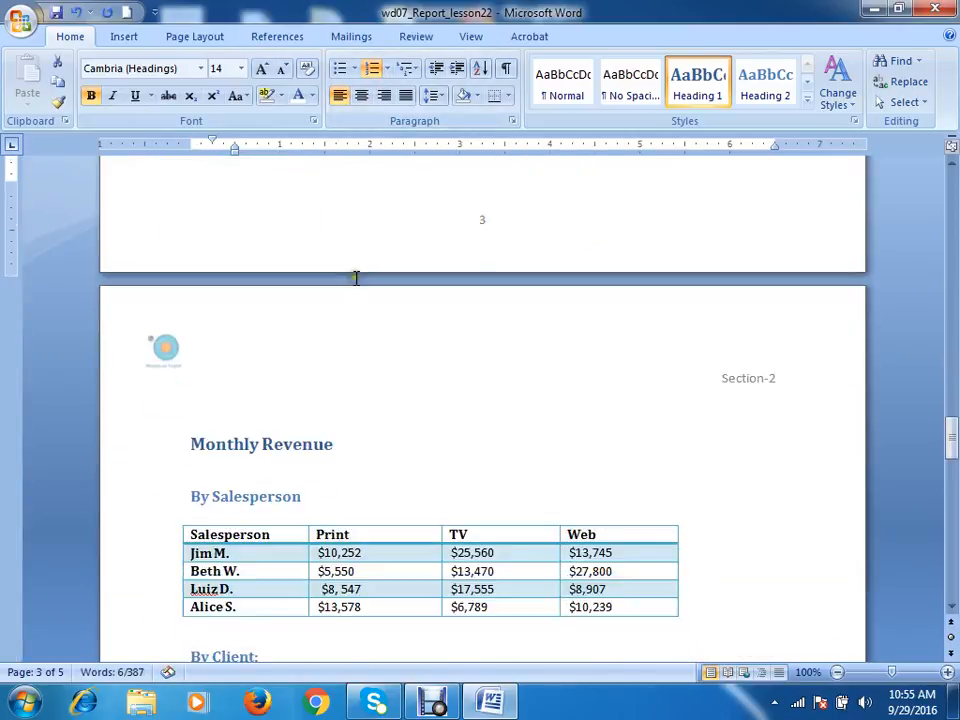
scroll(355, 277, "down", 3)
left_click(161, 311)
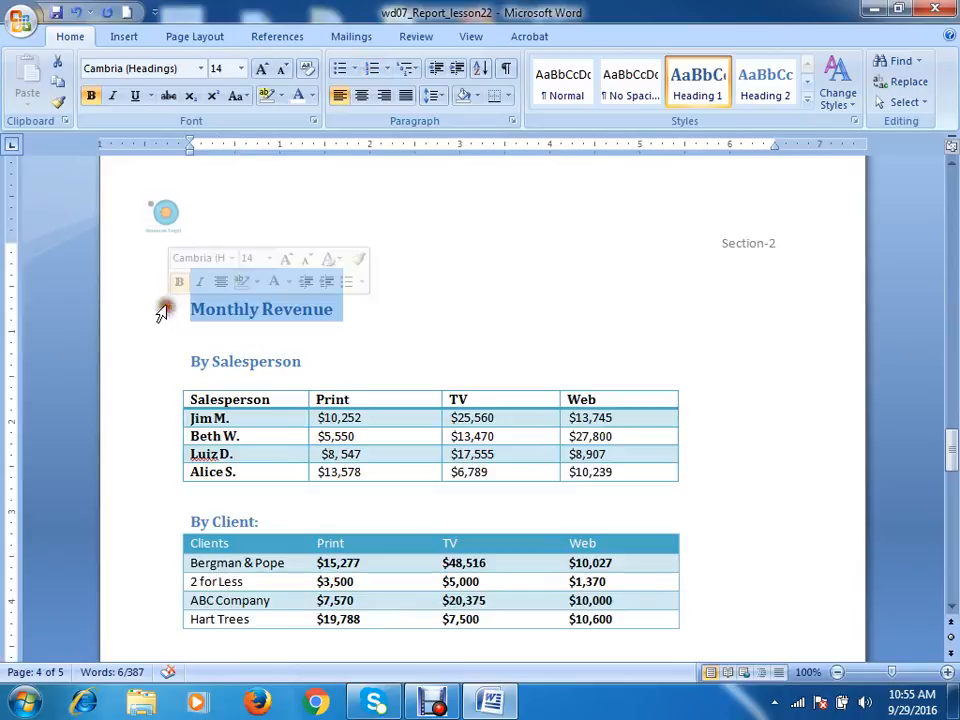
left_click(374, 70)
Number the Updated Chain of Command heading in the I., II., III. format and change its list level to the second level, a
scroll(372, 345, "down", 15)
scroll(360, 336, "up", 3)
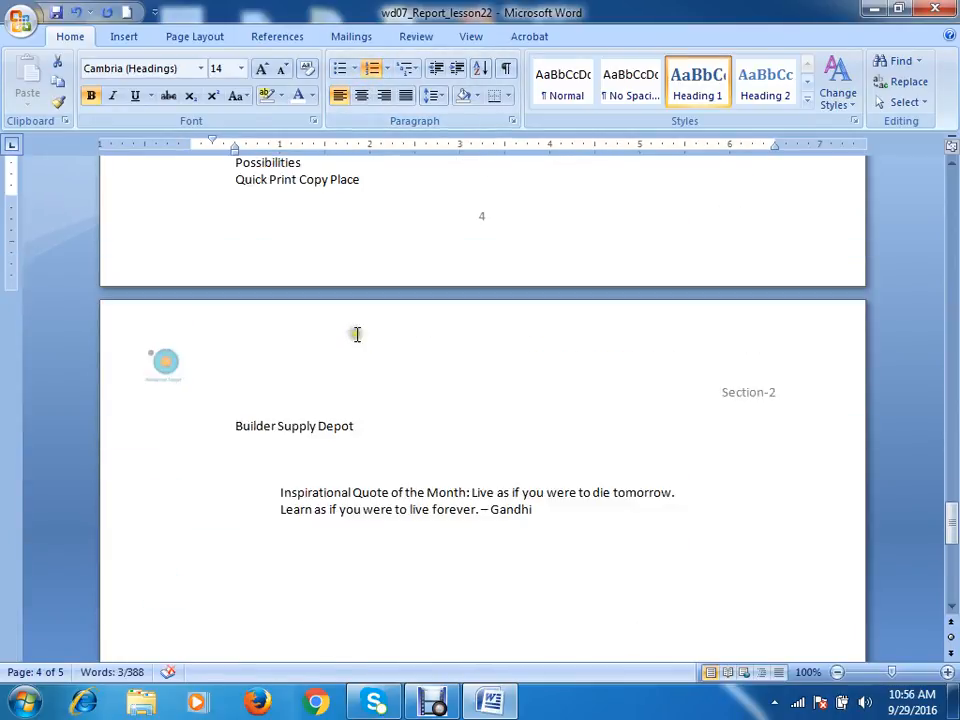
scroll(356, 334, "up", 15)
scroll(350, 338, "down", 4)
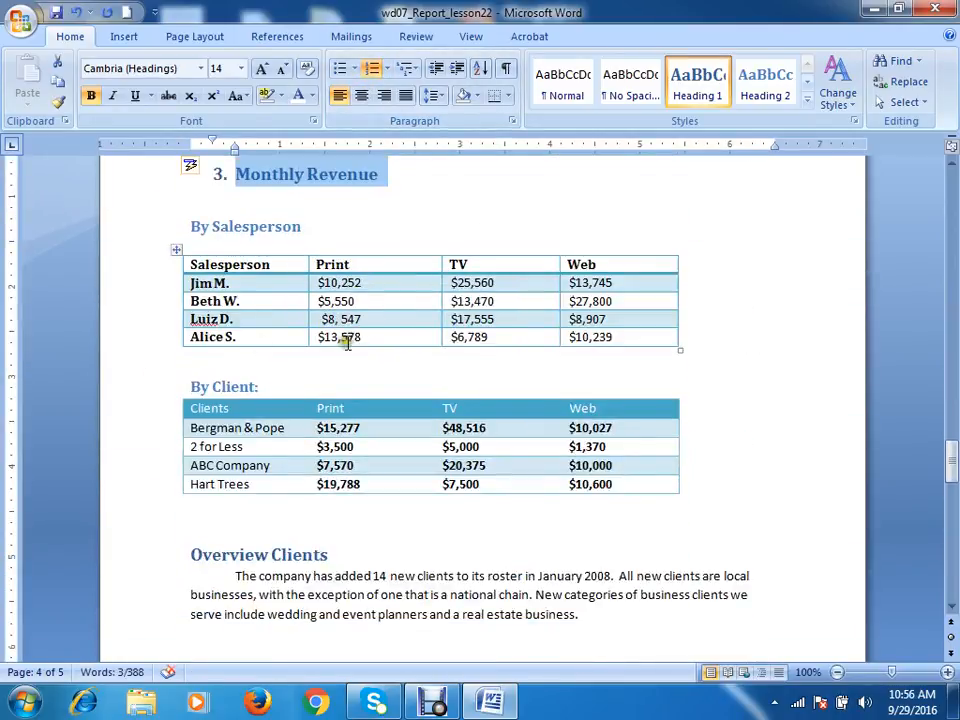
scroll(199, 328, "up", 20)
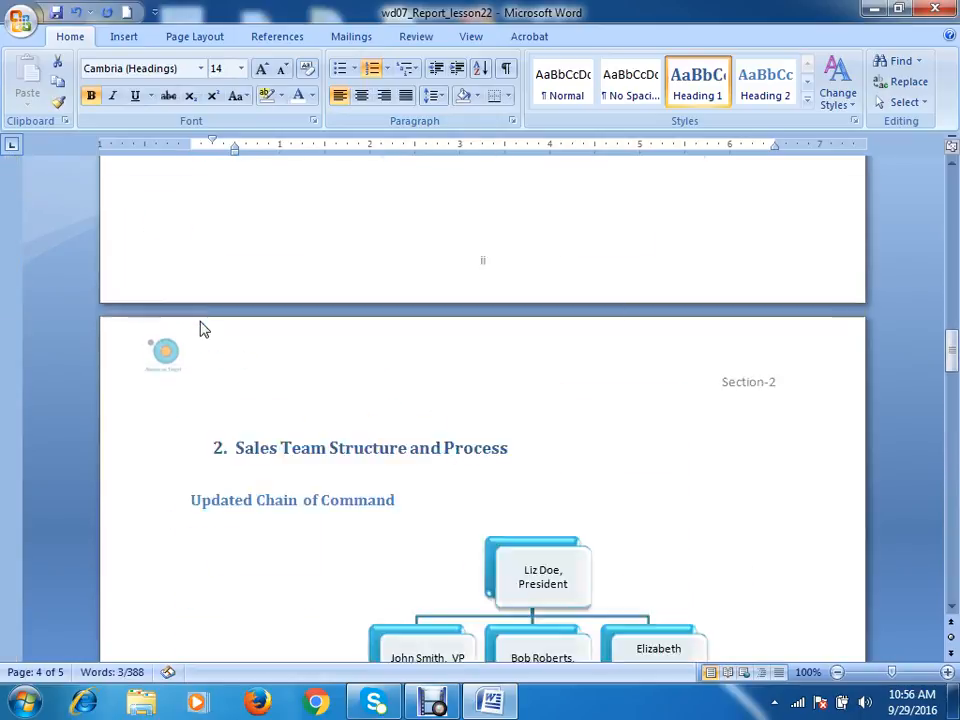
scroll(199, 328, "down", 15)
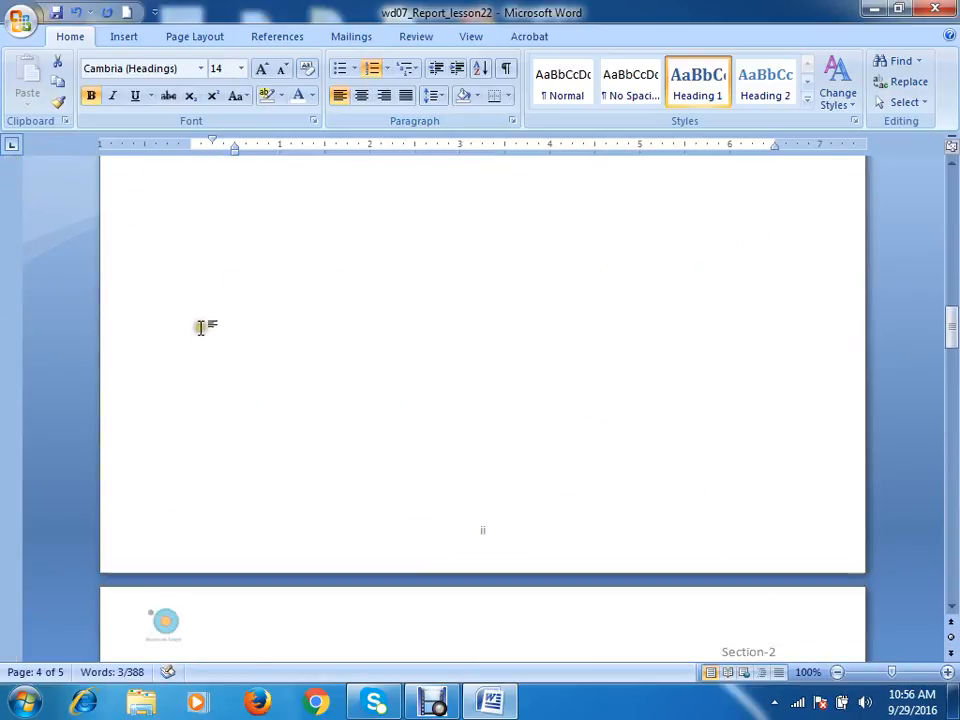
left_click(123, 320)
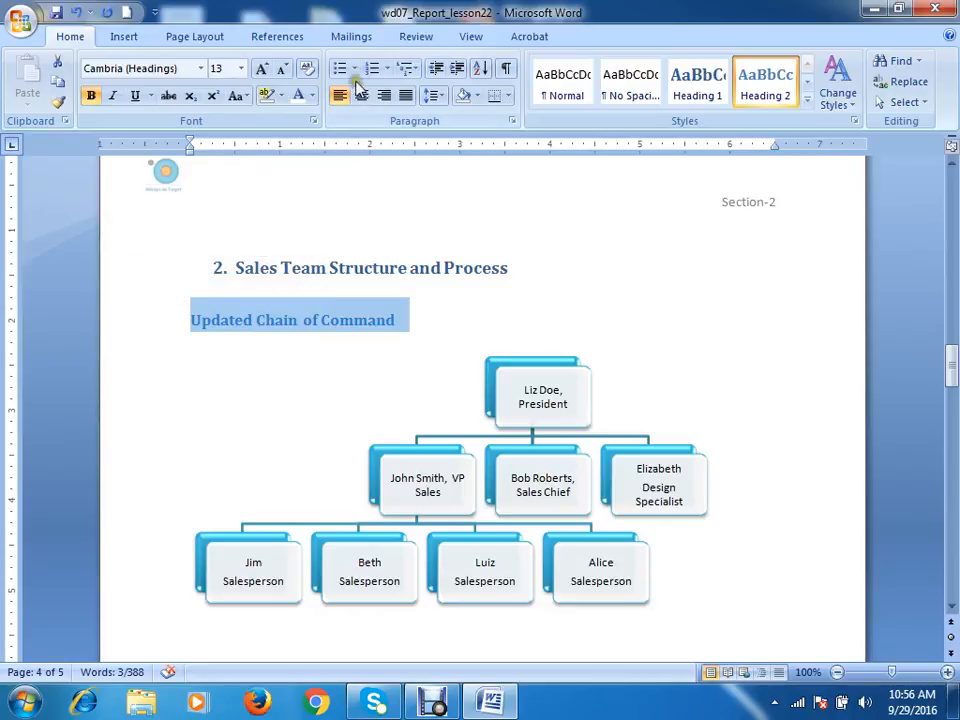
left_click(386, 68)
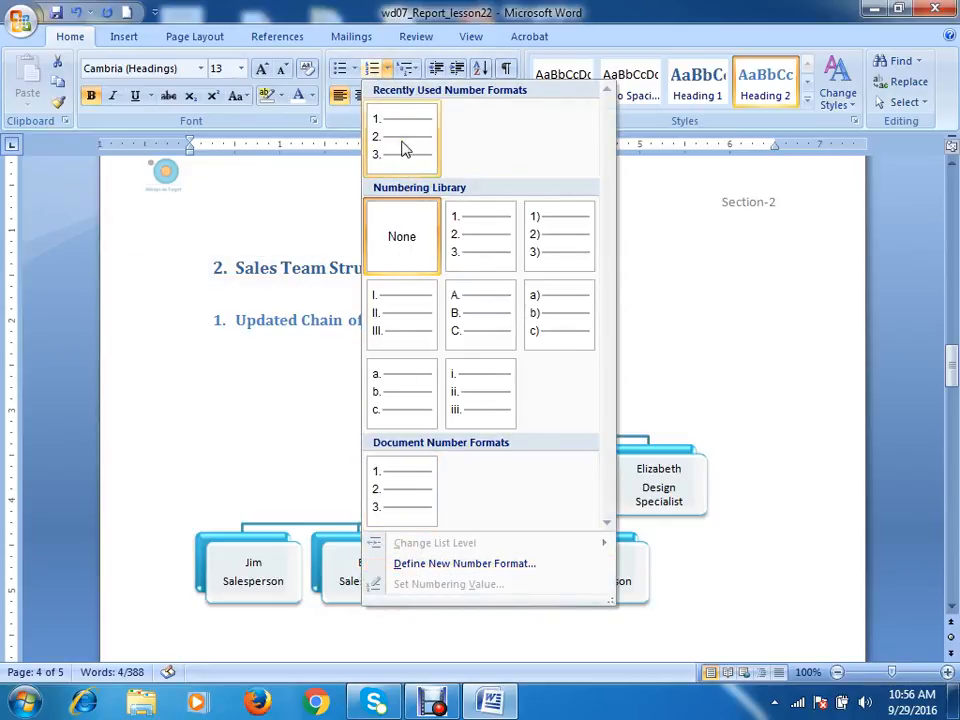
left_click(400, 313)
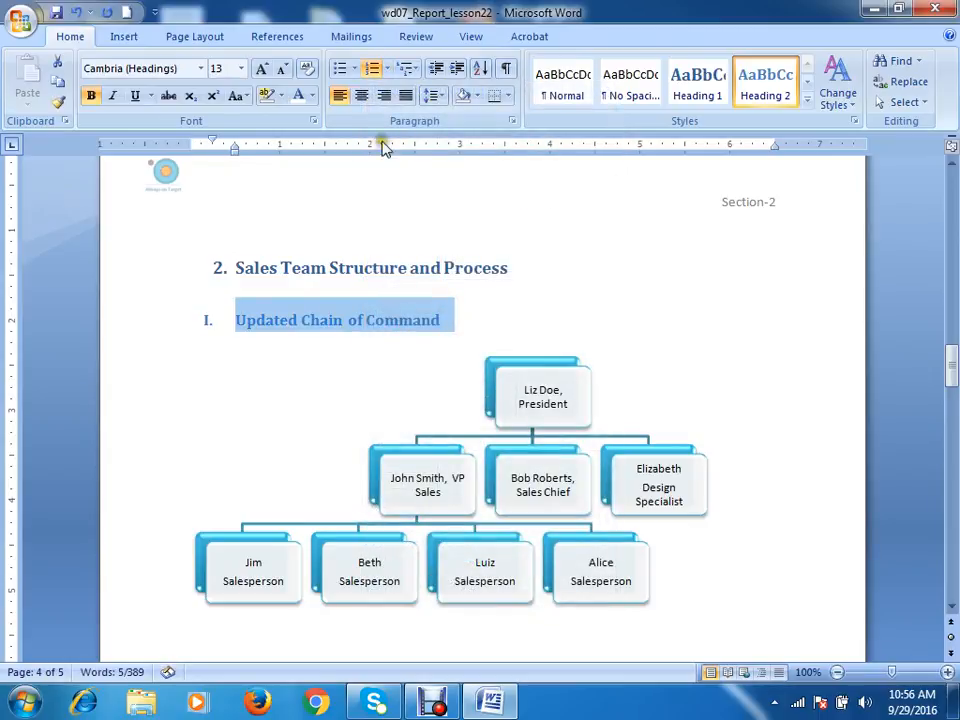
left_click(386, 70)
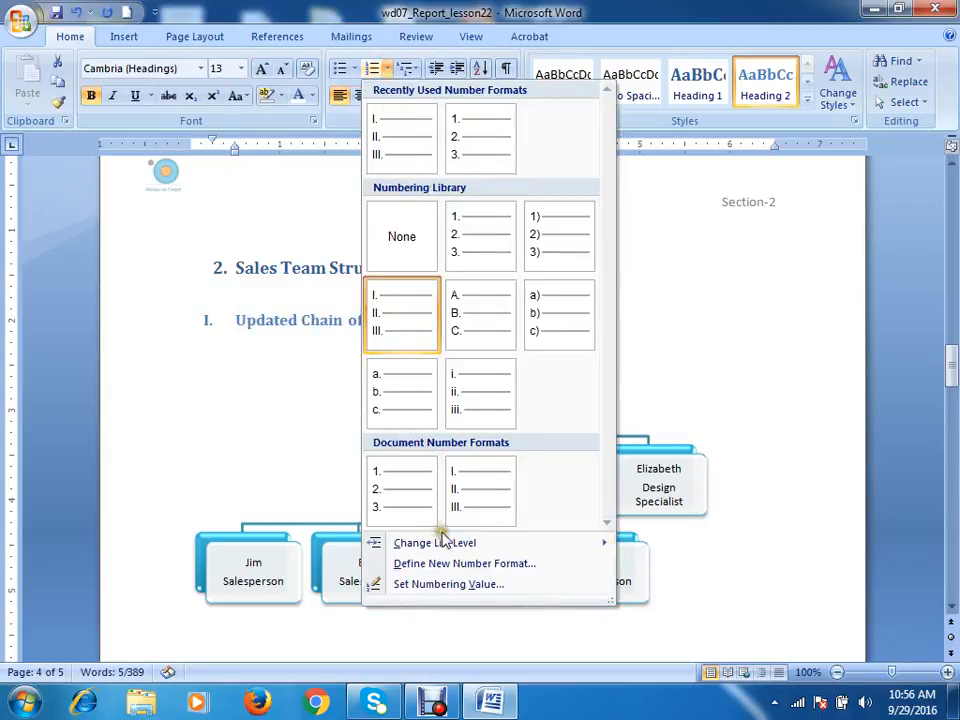
mouse_move(446, 547)
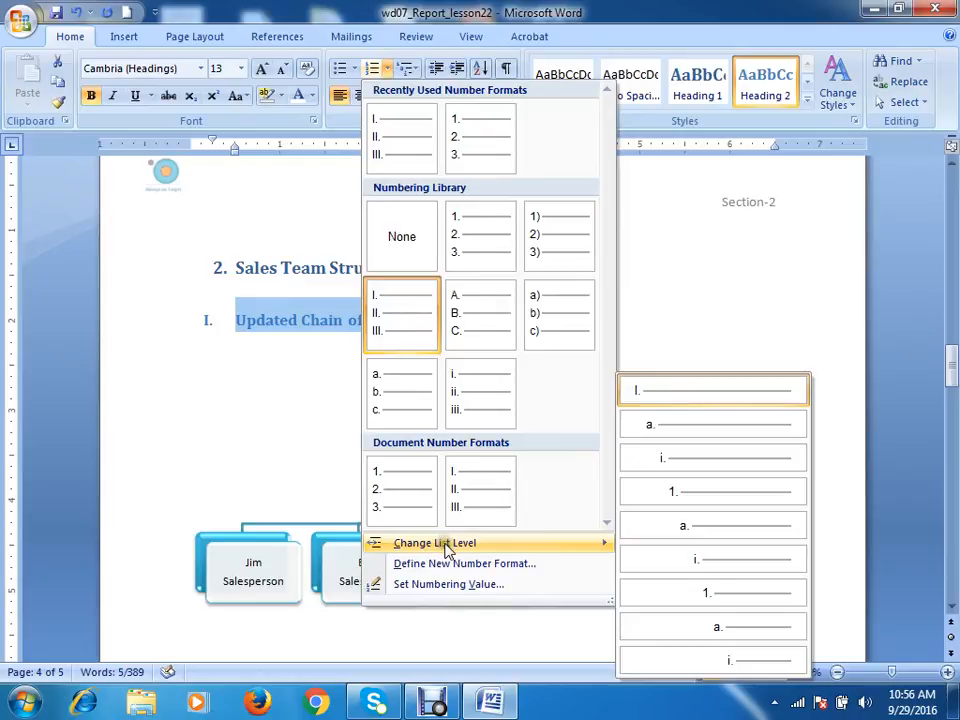
left_click(683, 426)
Apply the I., II., III. numbering to the Process heading and change its list level to the second level, a
scroll(553, 311, "down", 3)
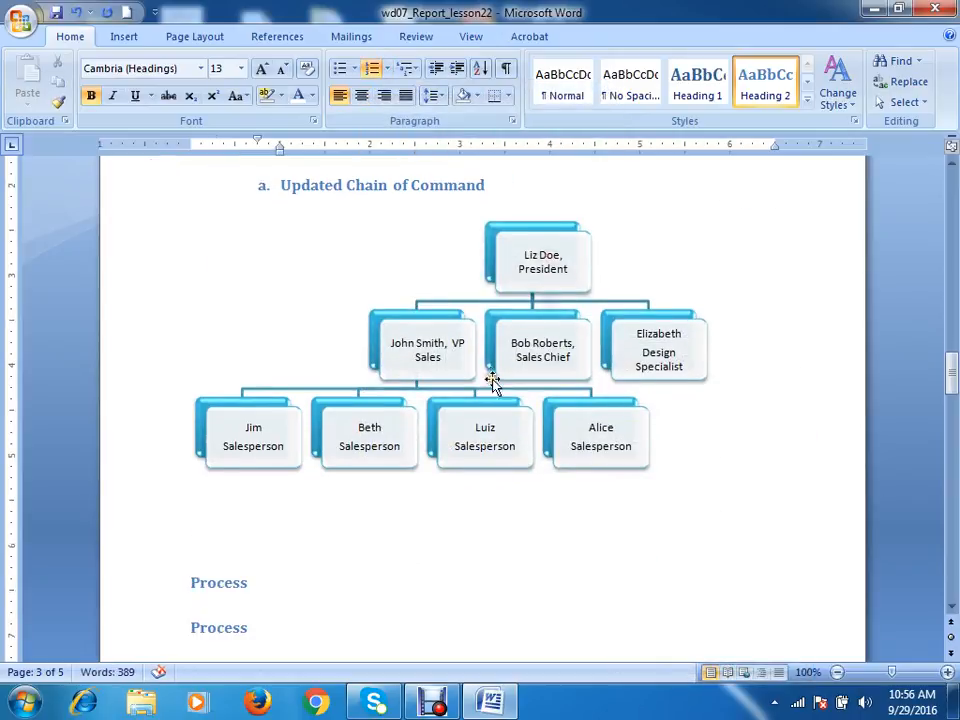
scroll(491, 380, "down", 8)
scroll(253, 332, "up", 5)
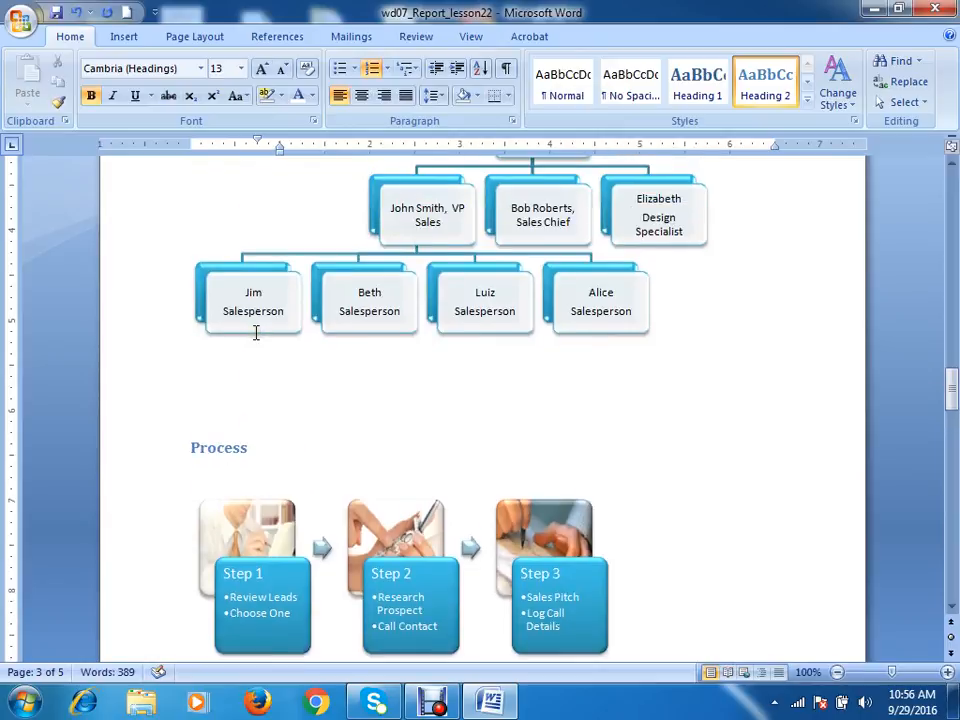
left_click(150, 448)
scroll(313, 463, "up", 5)
scroll(311, 454, "down", 2)
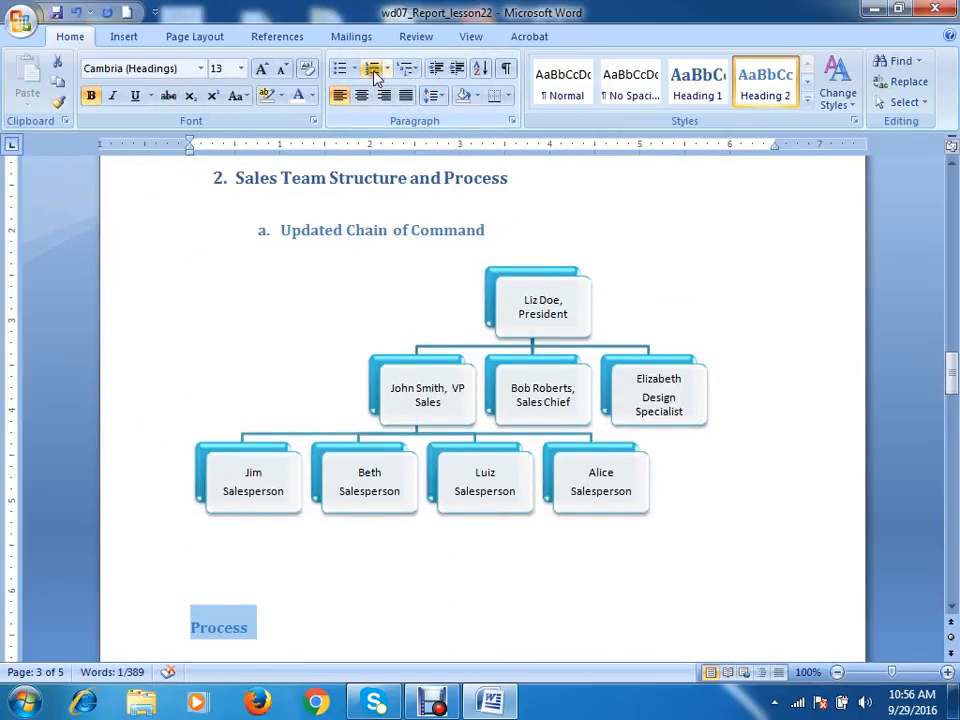
left_click(405, 69)
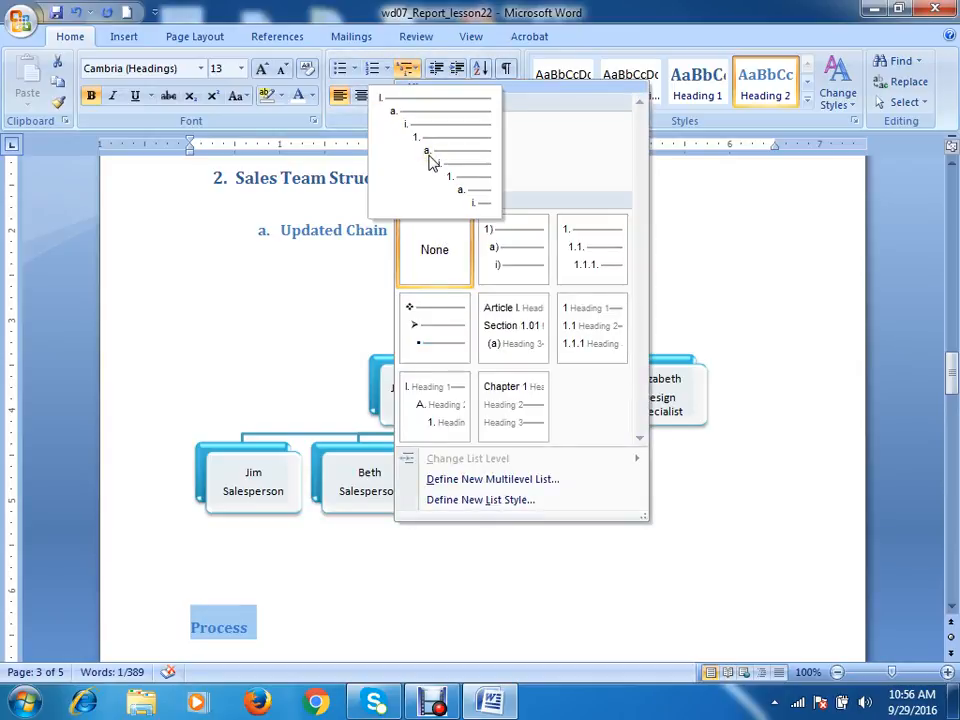
left_click(372, 70)
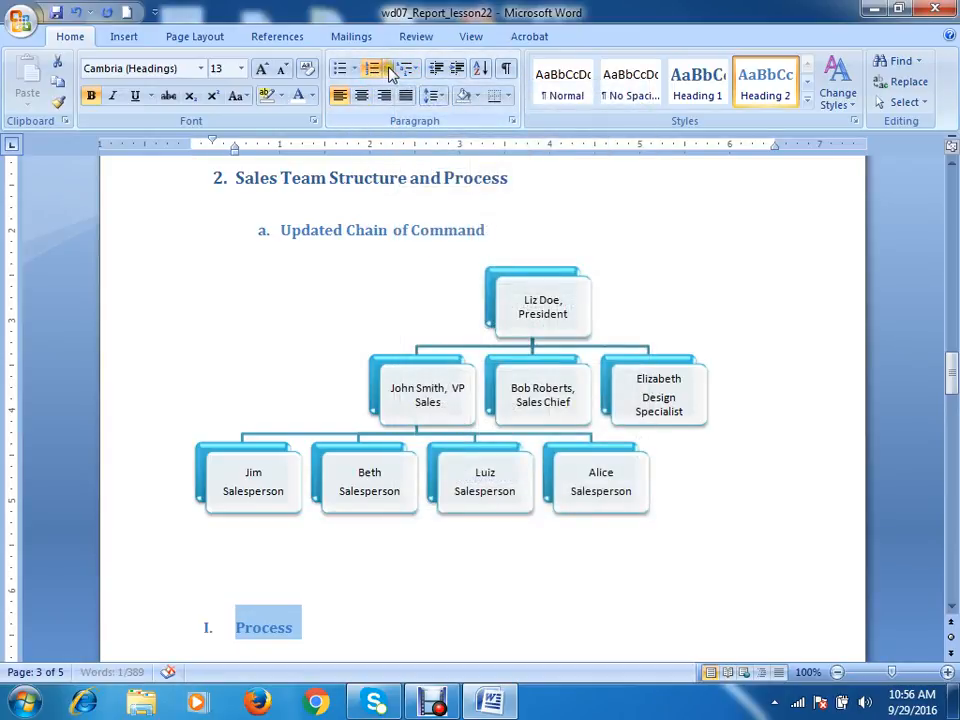
left_click(389, 70)
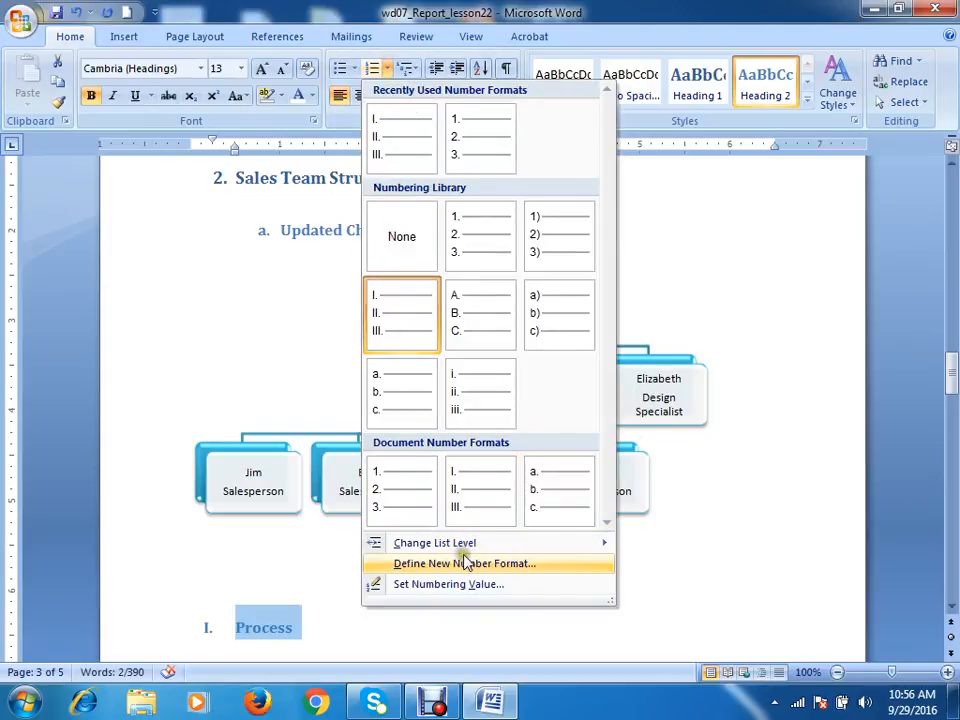
mouse_move(468, 548)
left_click(683, 422)
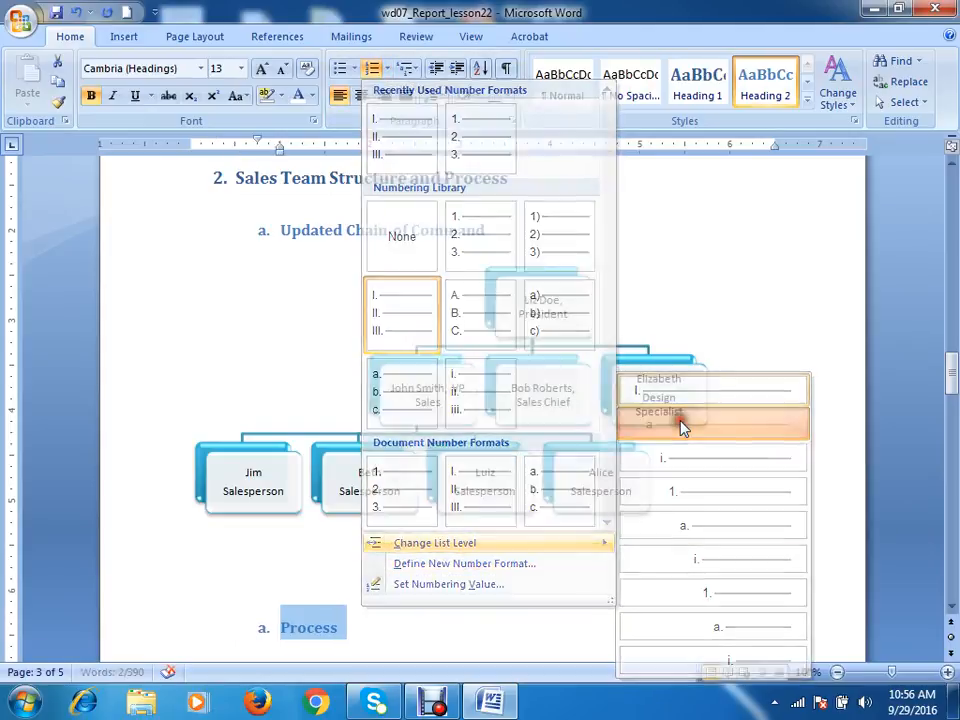
scroll(487, 432, "down", 1)
scroll(487, 432, "down", 2)
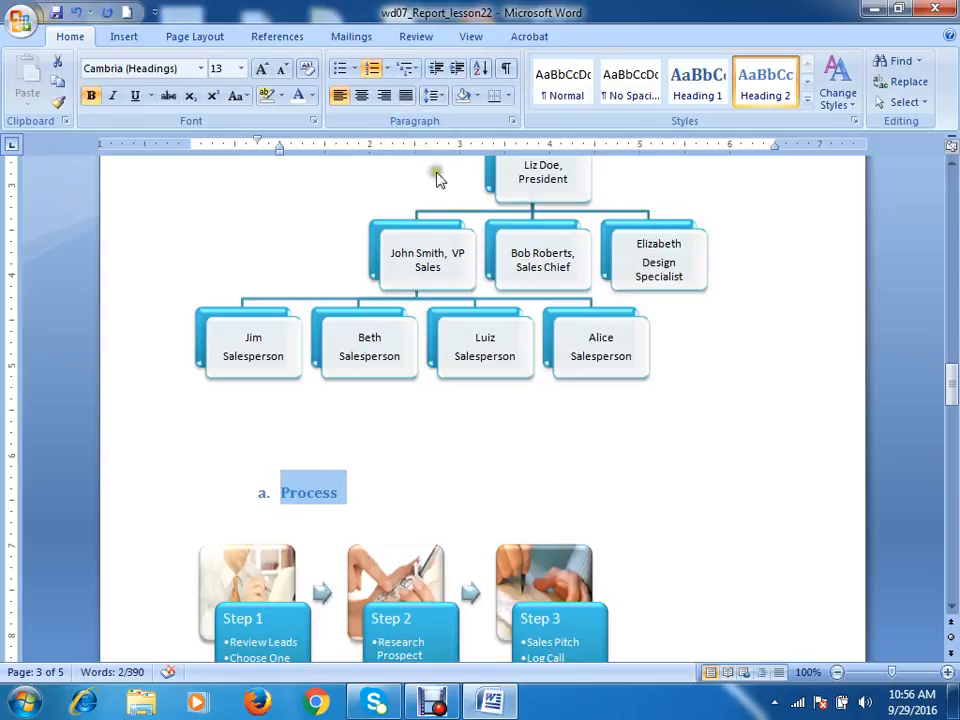
right_click(331, 501)
key("Escape")
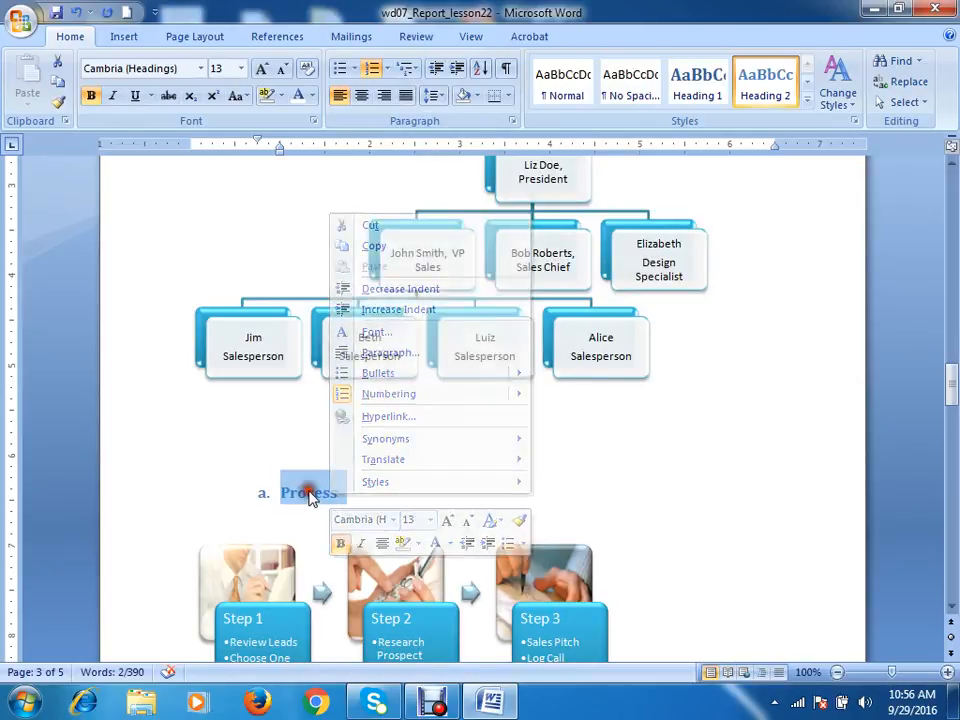
left_click(387, 70)
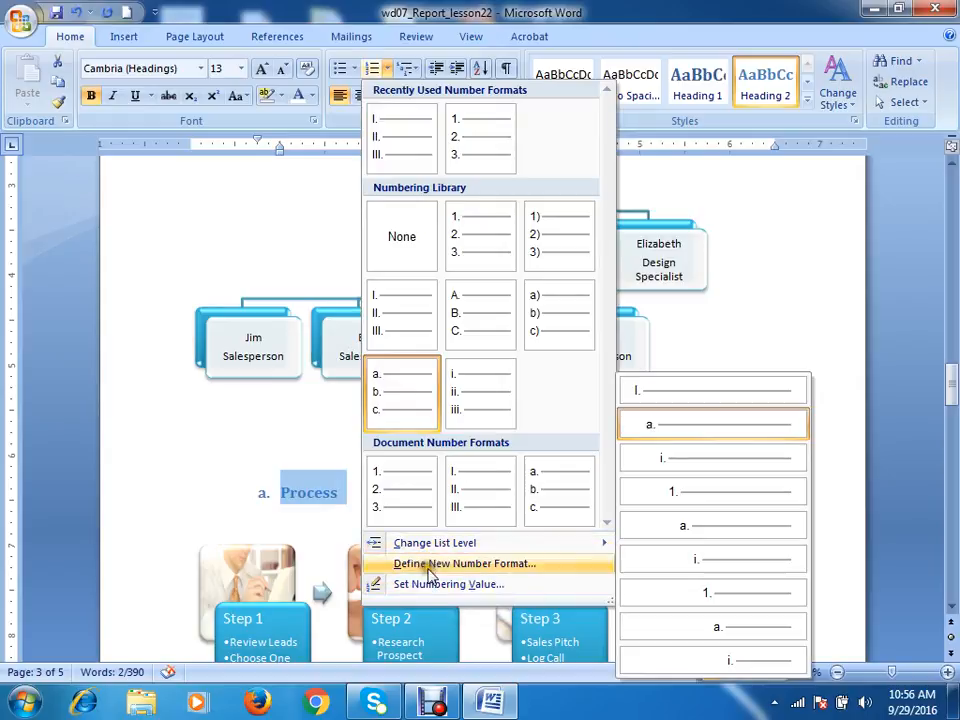
left_click(432, 564)
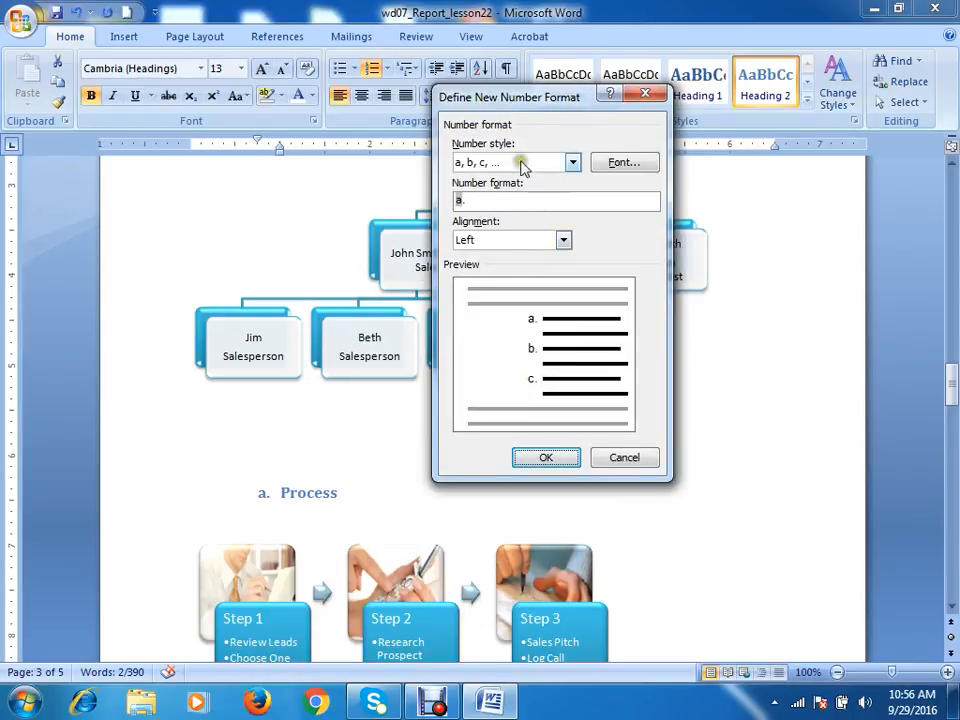
left_click(622, 456)
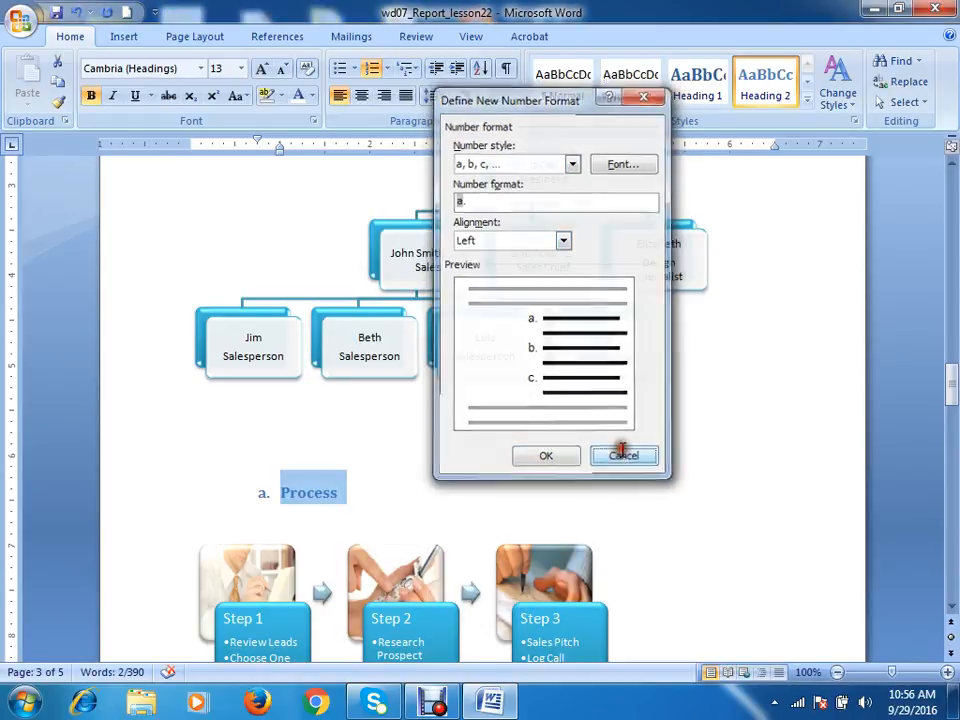
left_click(417, 70)
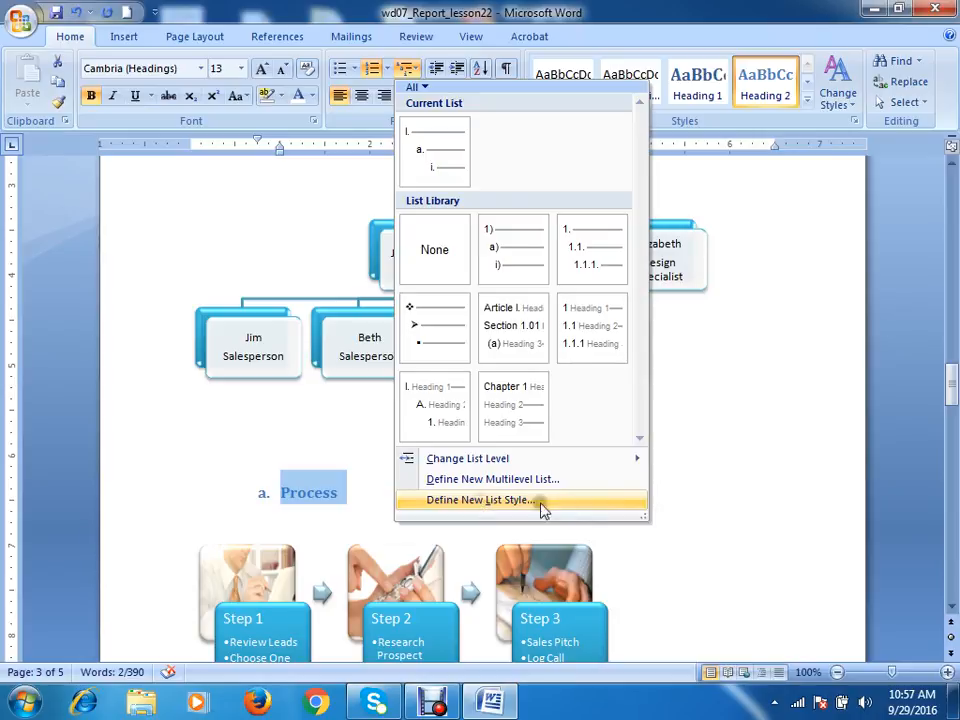
left_click(387, 69)
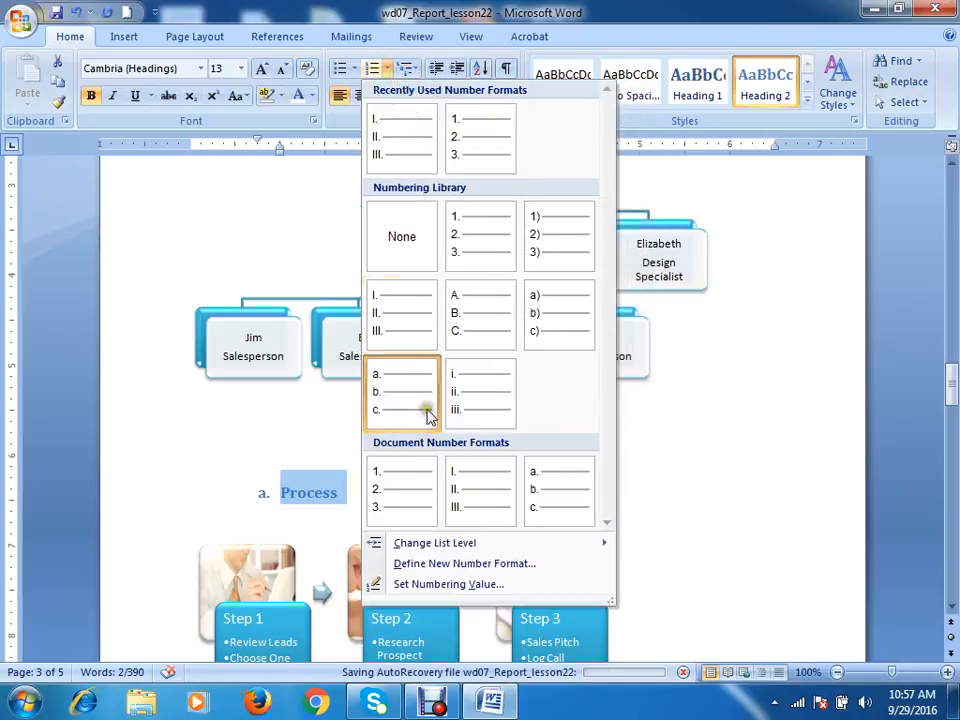
mouse_move(465, 548)
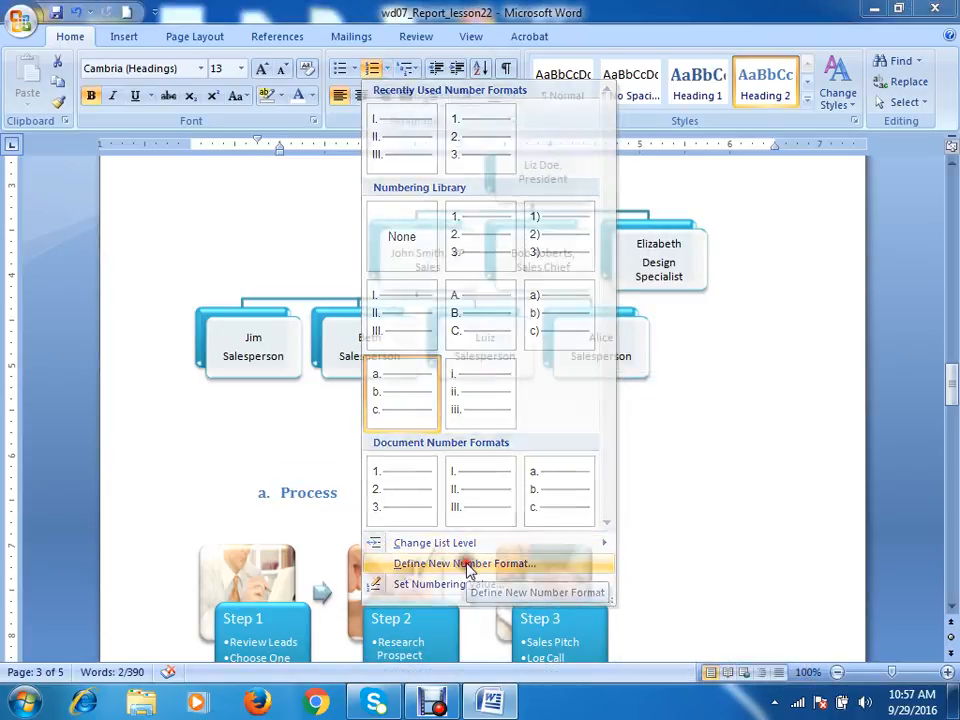
left_click(466, 564)
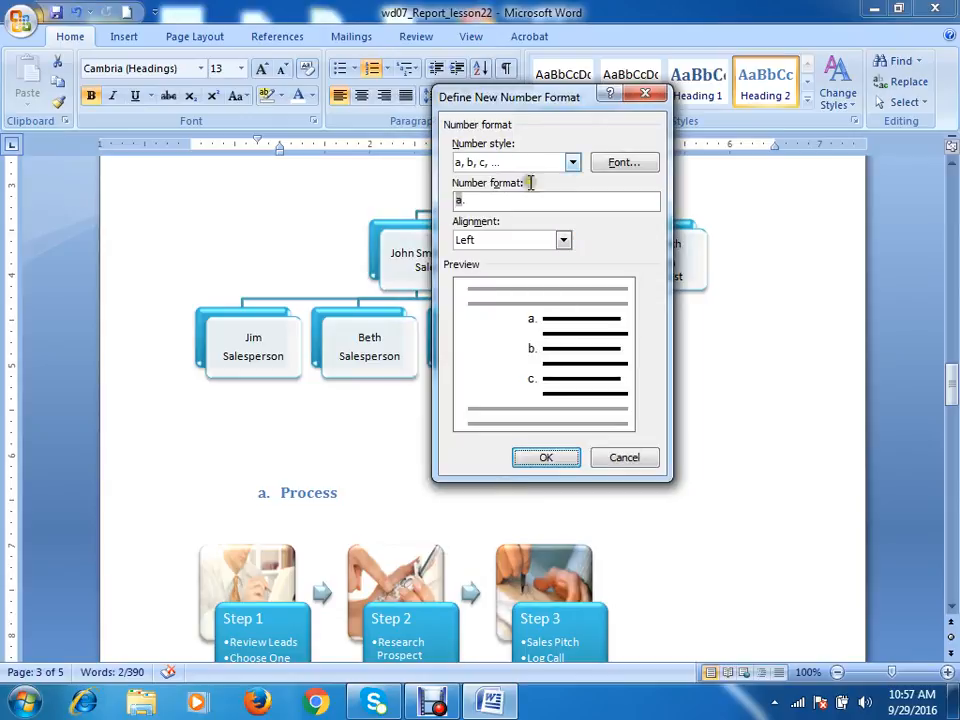
left_click(624, 457)
Copy the list formatting of the Updated Chain of Command heading onto the Process heading so it continues as b
scroll(321, 358, "up", 6)
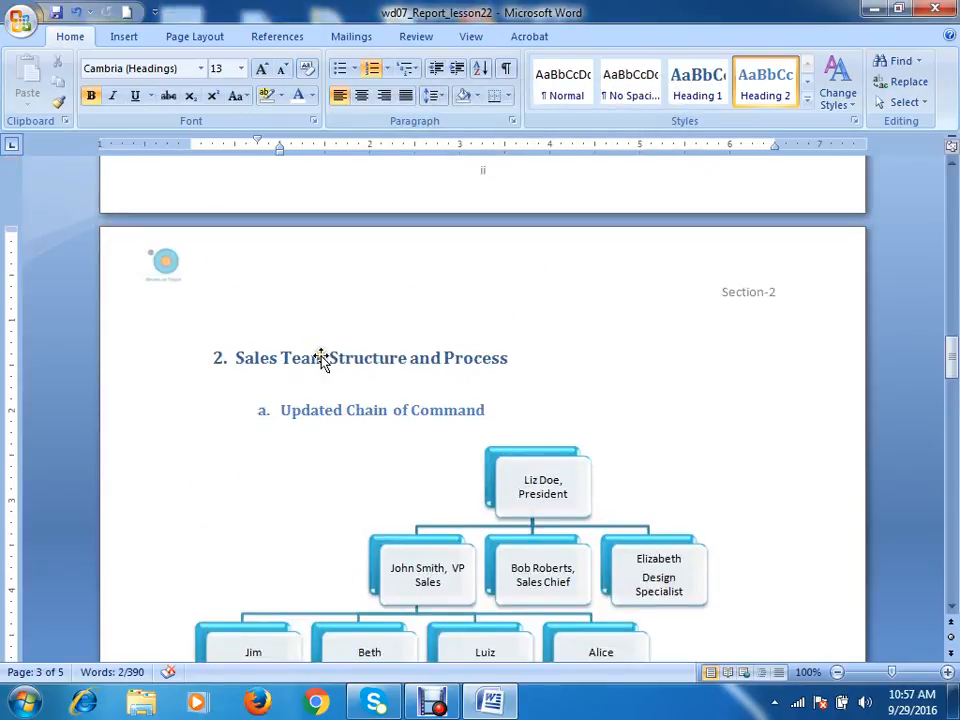
left_click(172, 414)
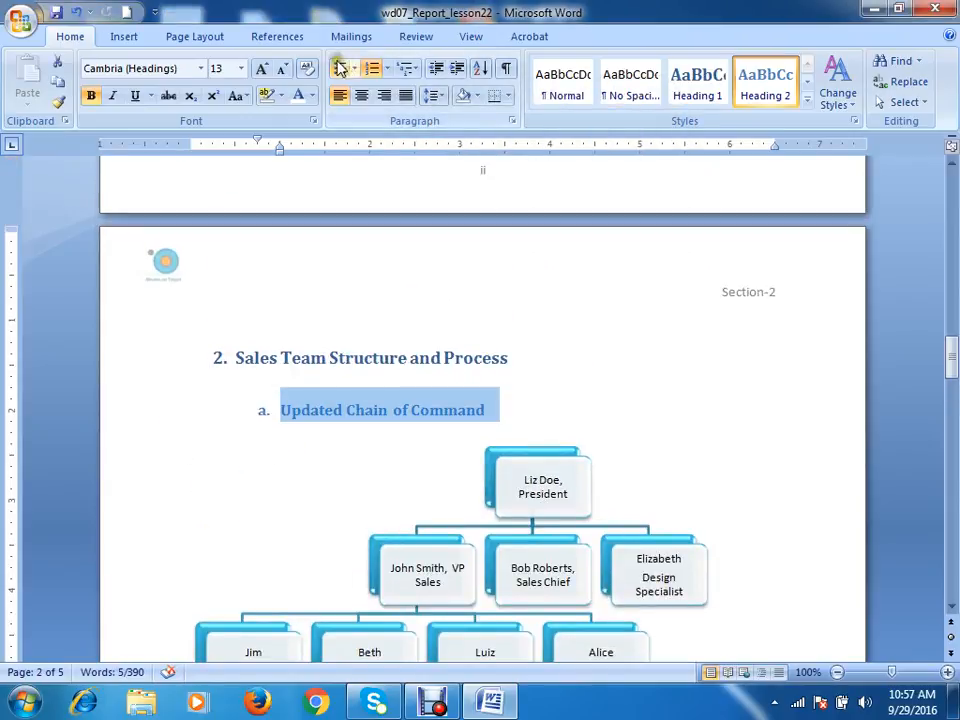
left_click(58, 101)
scroll(118, 190, "down", 10)
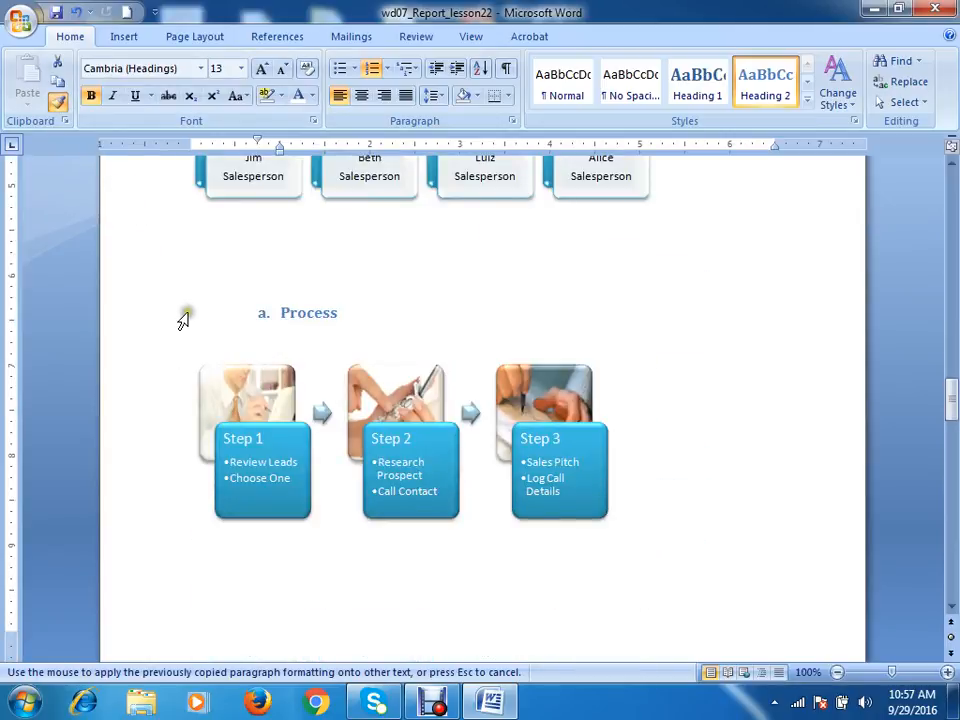
left_click(178, 320)
Number the By Salesperson heading under Monthly Revenue in the I., II., III. format and change its list level to the second level, a
scroll(178, 320, "down", 10)
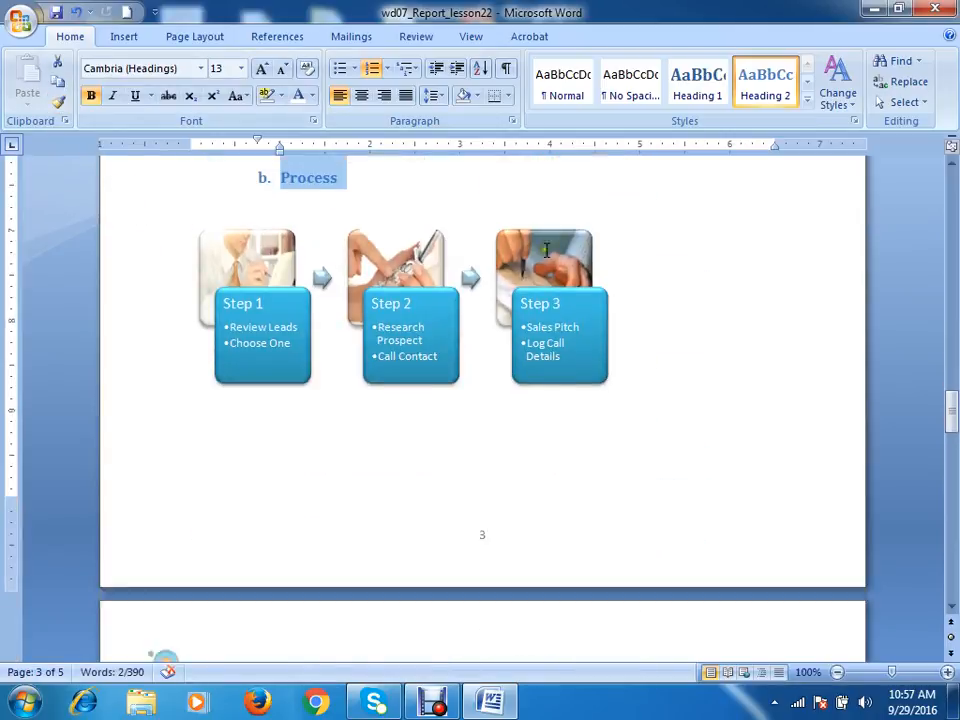
scroll(519, 225, "down", 3)
left_click(154, 274)
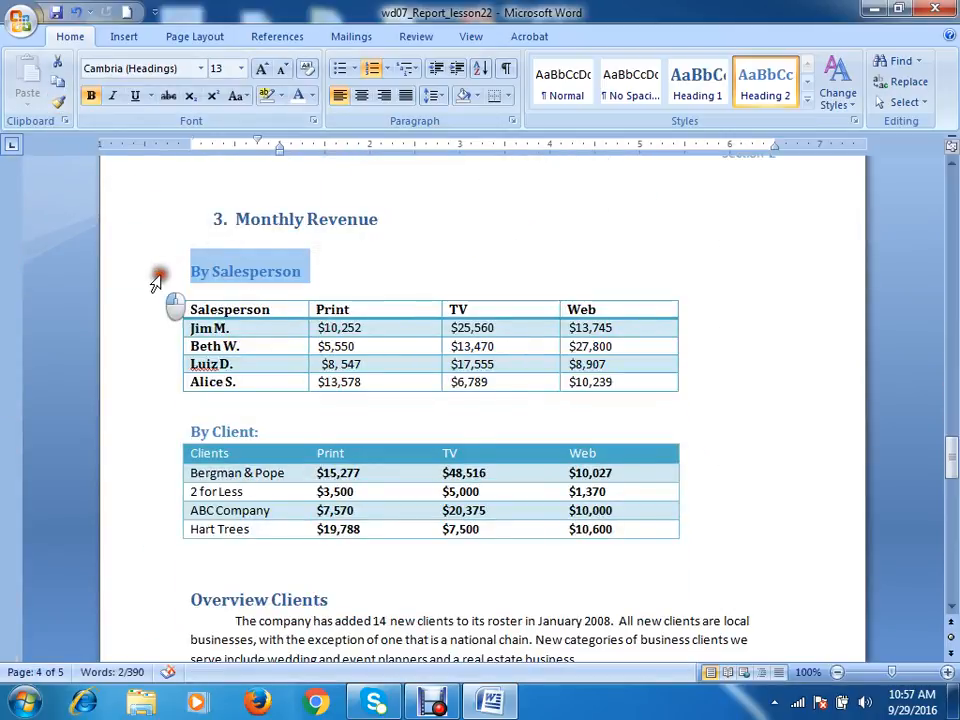
left_click(373, 70)
left_click(383, 70)
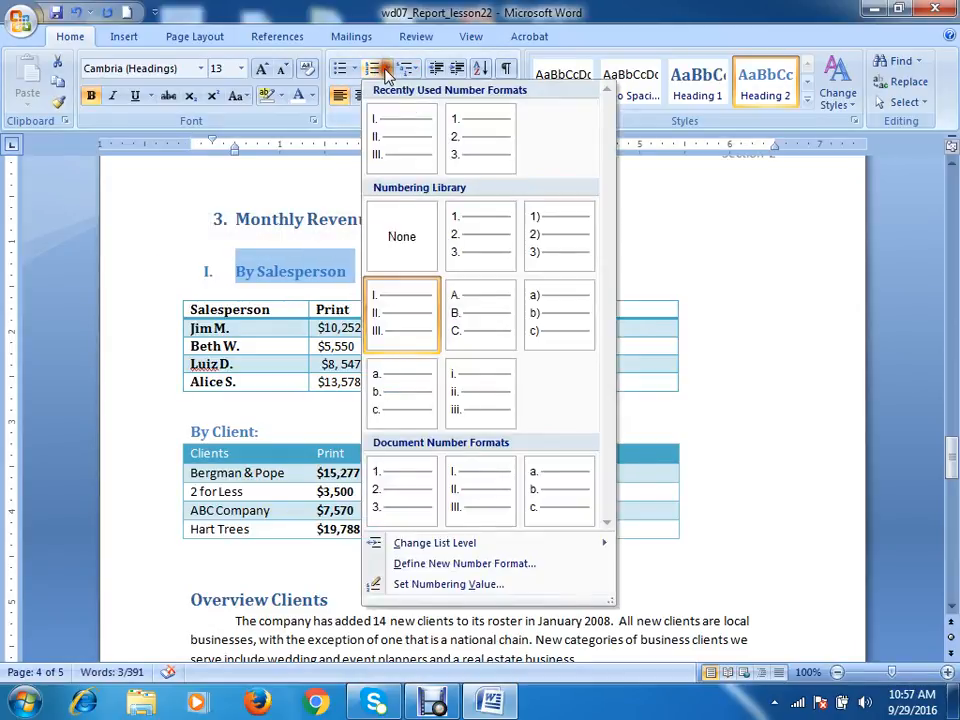
mouse_move(497, 545)
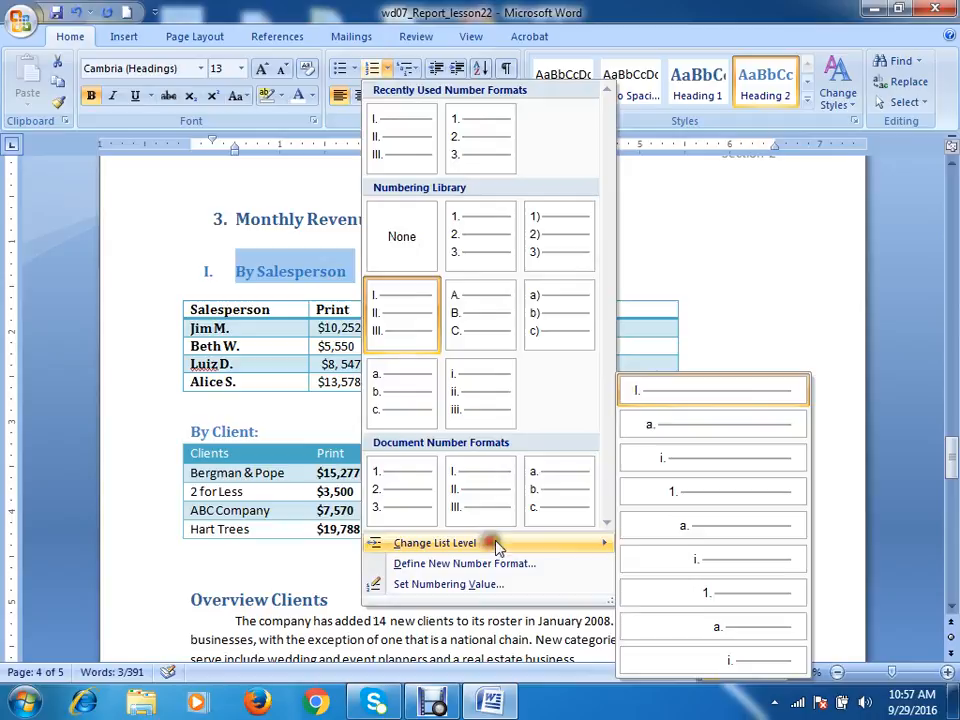
left_click(669, 426)
Copy the list formatting of the By Salesperson heading onto the By Client heading so it continues as b
scroll(388, 341, "down", 4)
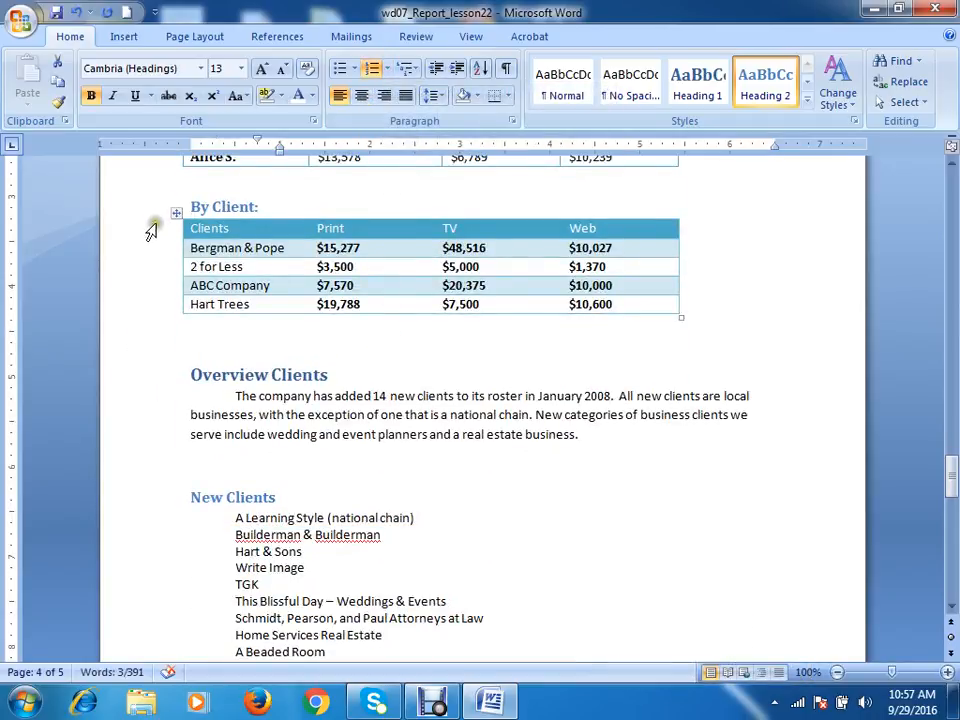
scroll(139, 203, "up", 5)
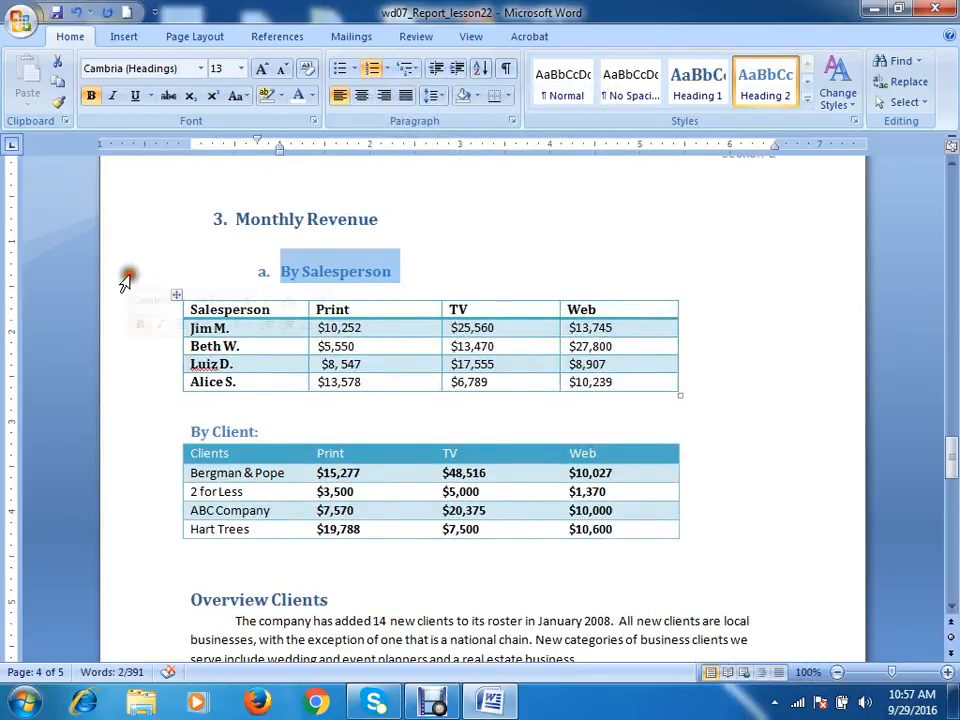
left_click(58, 101)
scroll(146, 197, "down", 6)
scroll(112, 270, "up", 2)
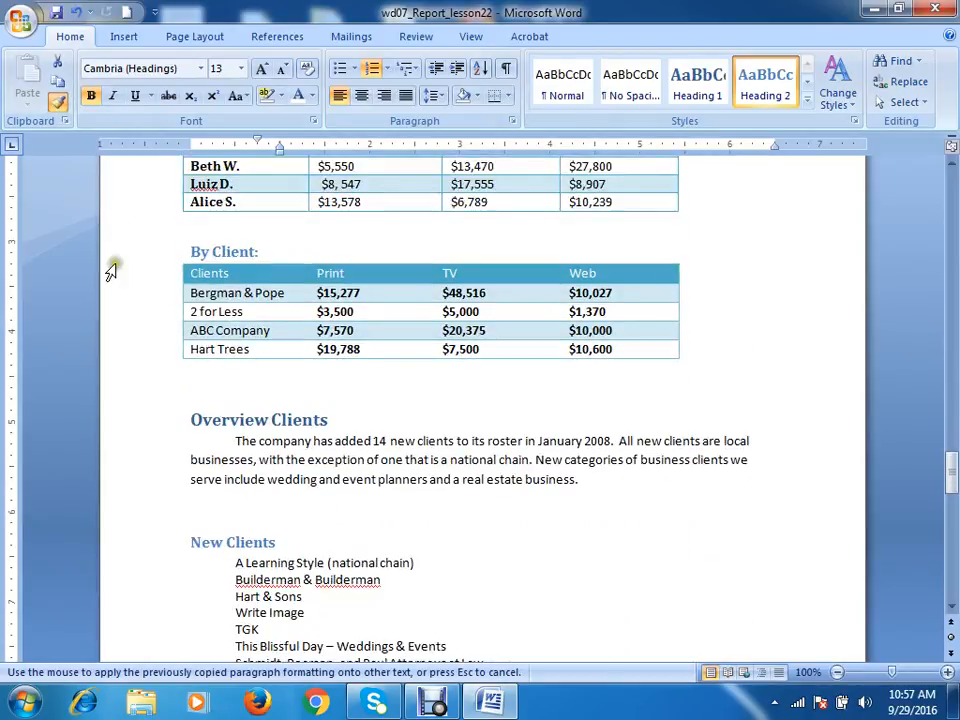
left_click(122, 253)
Try numbering the Overview Clients heading in the I., II., III. format
scroll(566, 288, "down", 4)
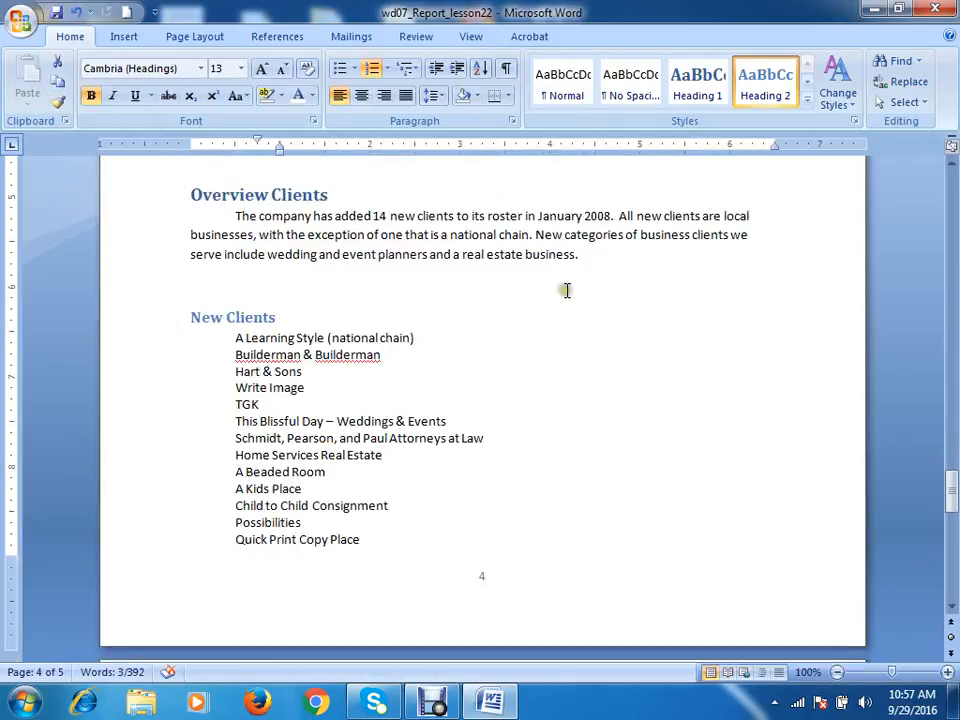
left_click(168, 196)
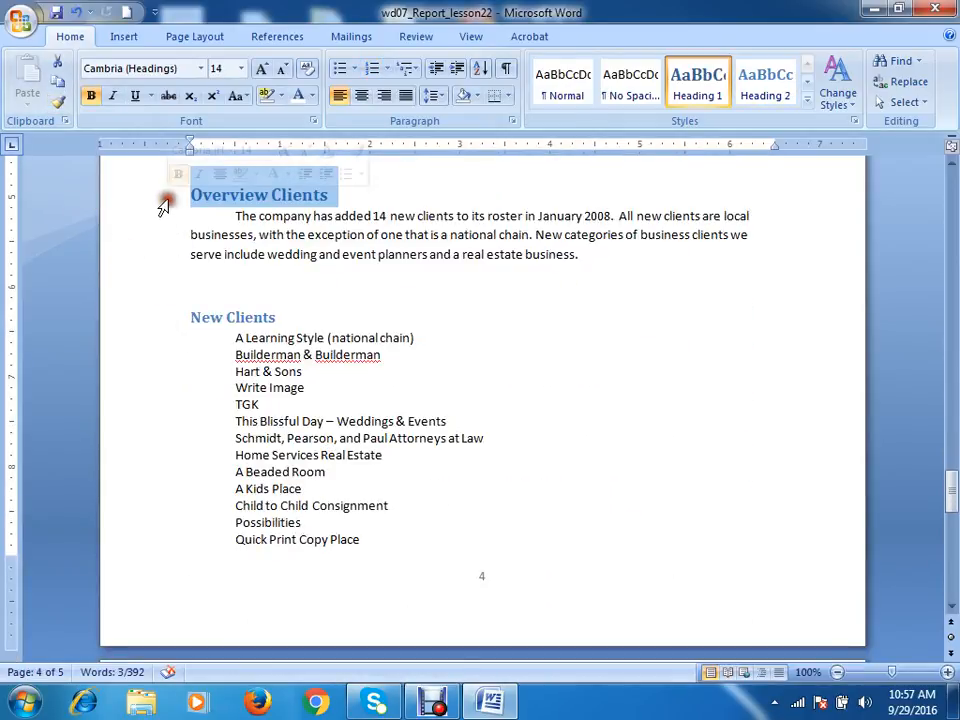
left_click(373, 72)
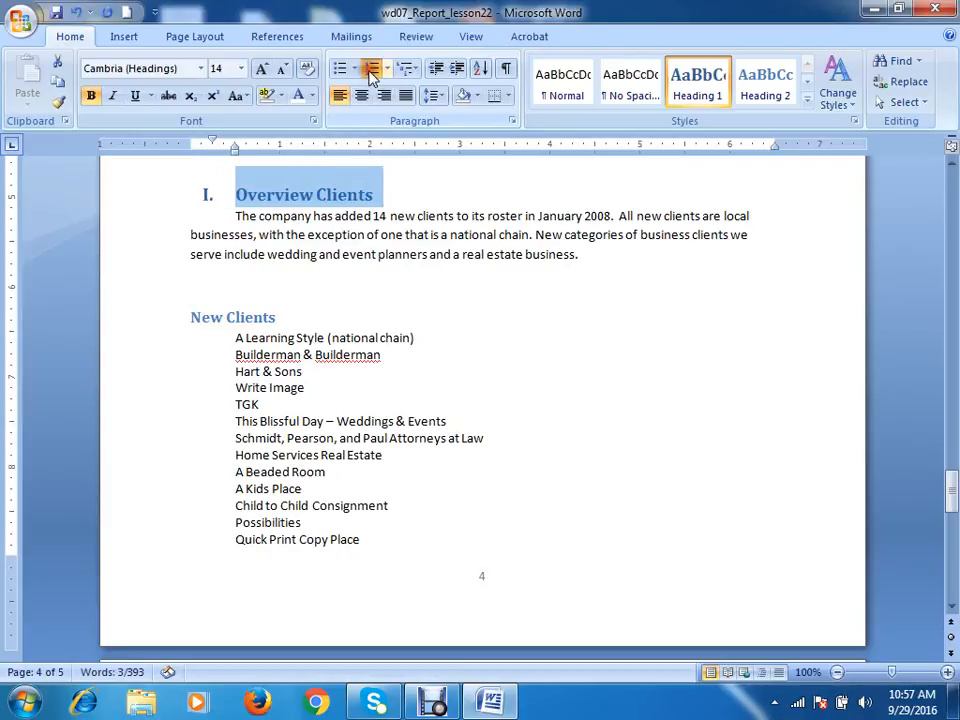
left_click(387, 70)
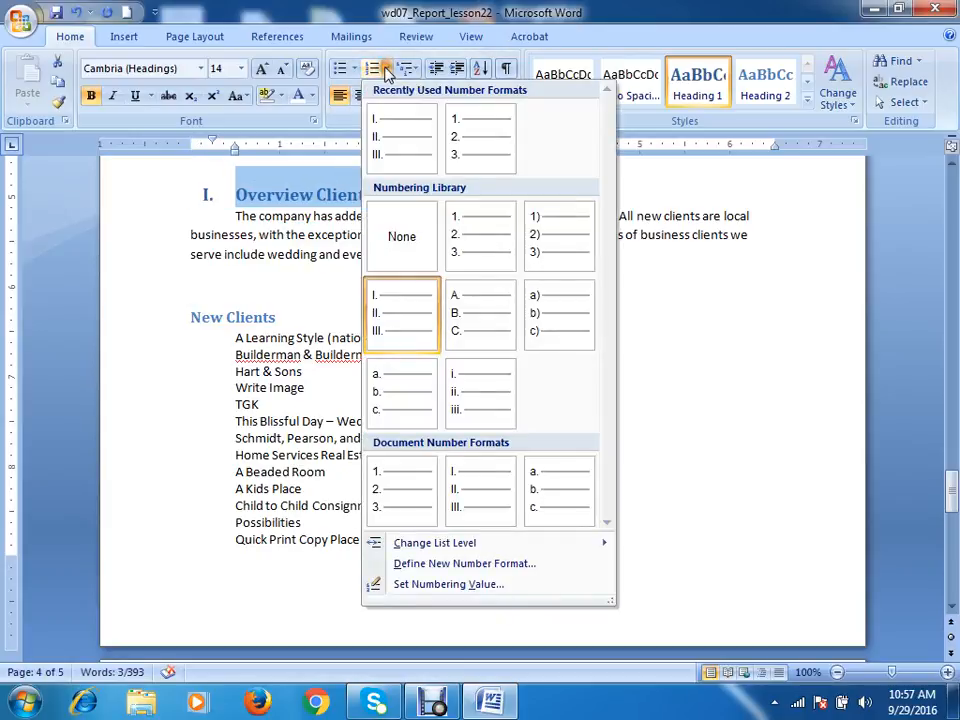
mouse_move(449, 541)
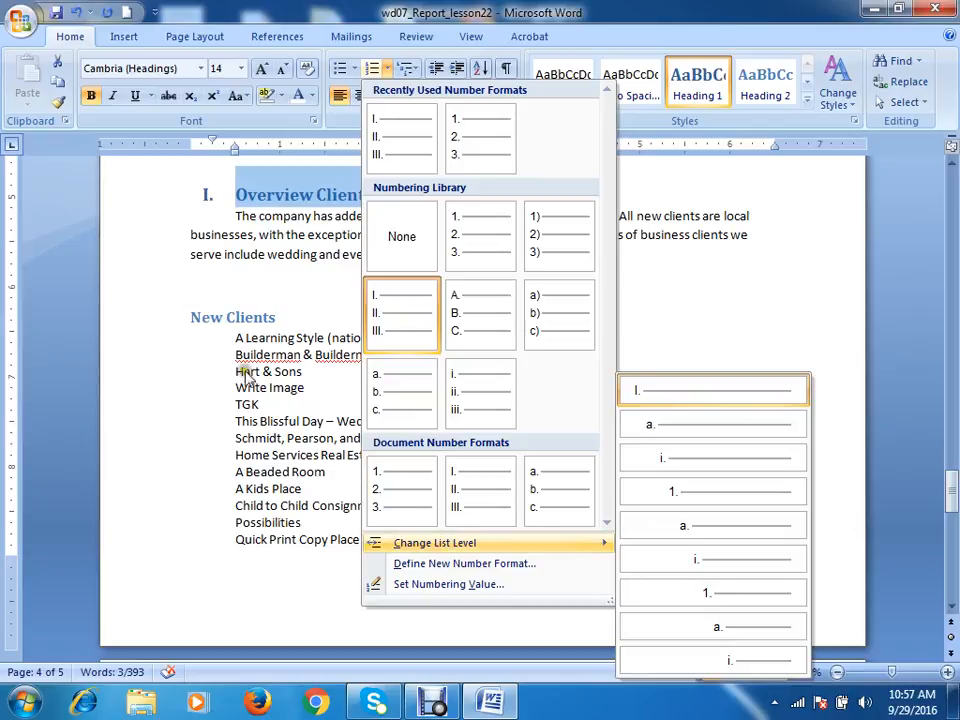
left_click(208, 298)
Try to copy the Monthly Revenue heading's numbering onto the Overview Clients heading, and remove that heading's I. numbering
scroll(208, 290, "up", 10)
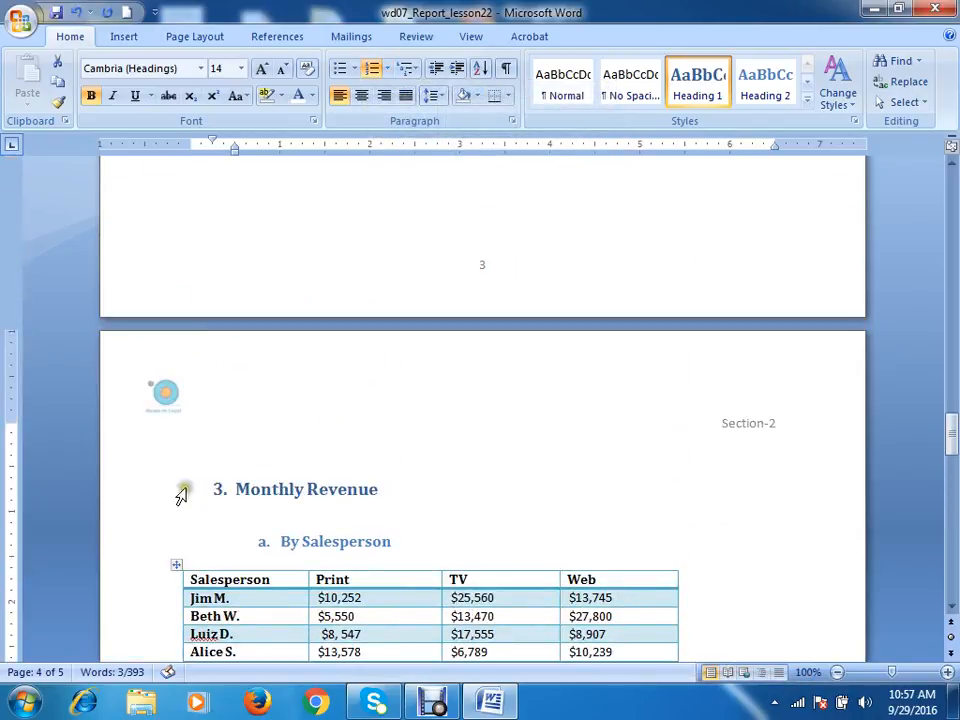
left_click(181, 495)
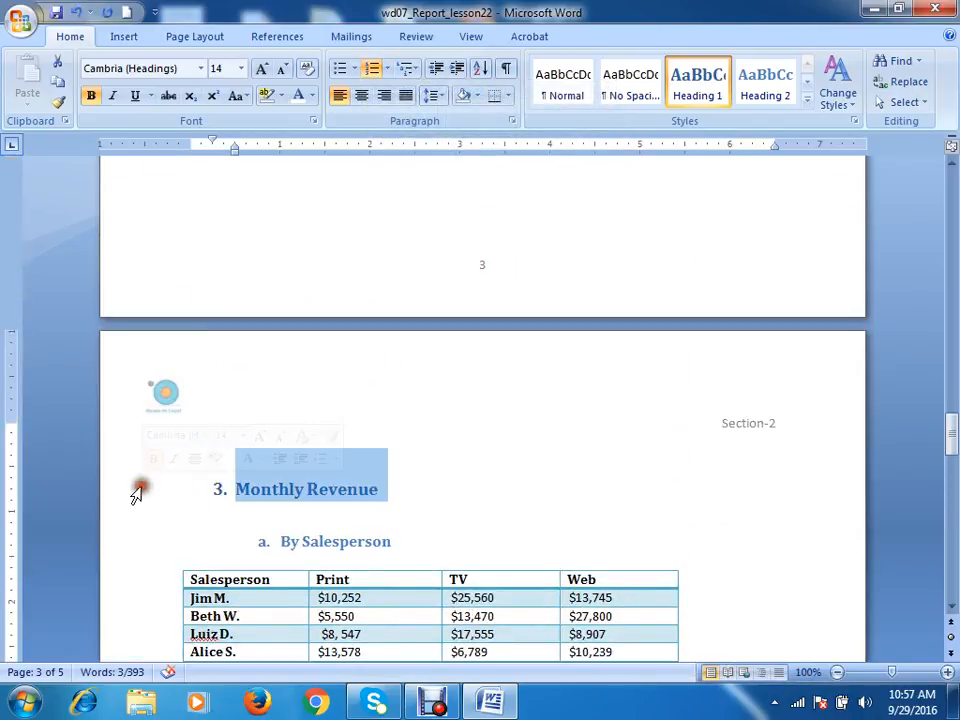
left_click(58, 102)
scroll(182, 300, "down", 10)
left_click(156, 330)
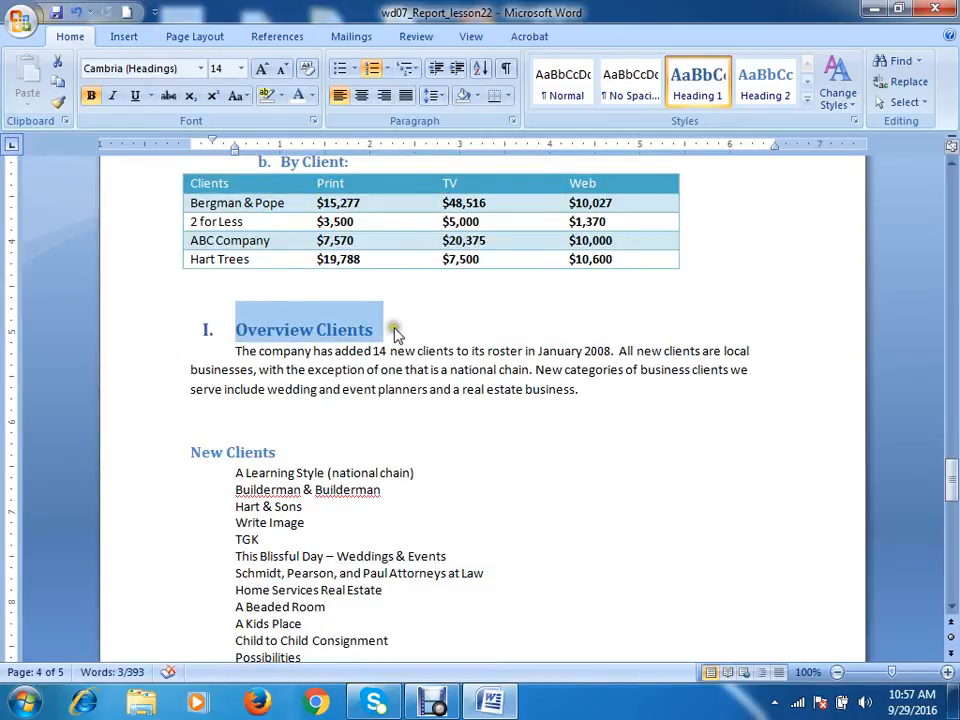
left_click(372, 68)
Copy the list formatting of the Monthly Revenue heading onto the unnumbered Overview Clients heading
scroll(213, 360, "up", 6)
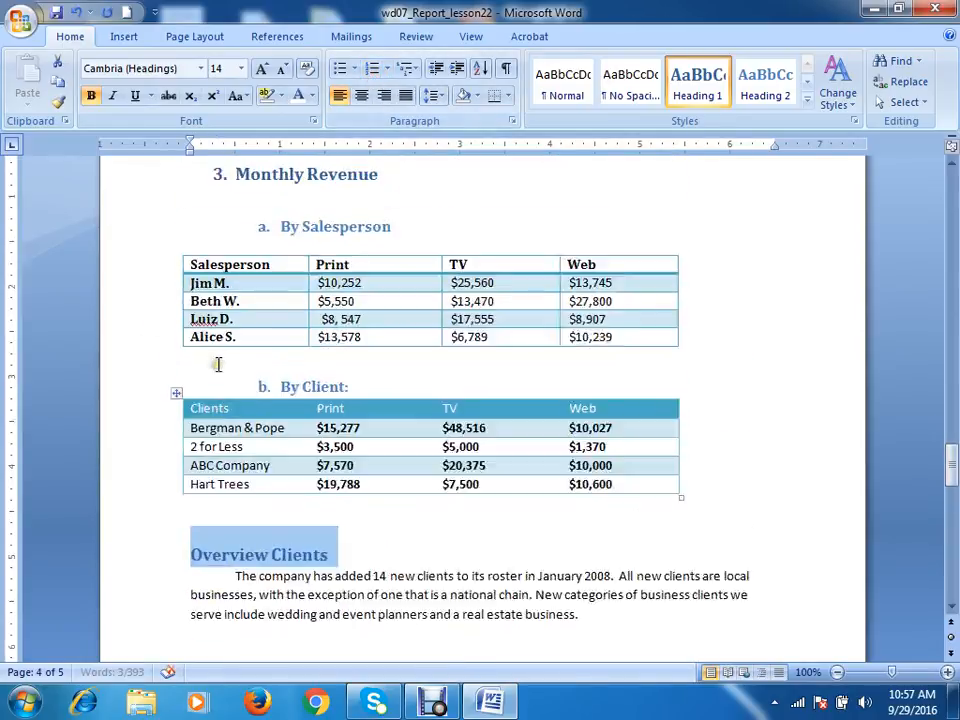
left_click(150, 321)
left_click(150, 311)
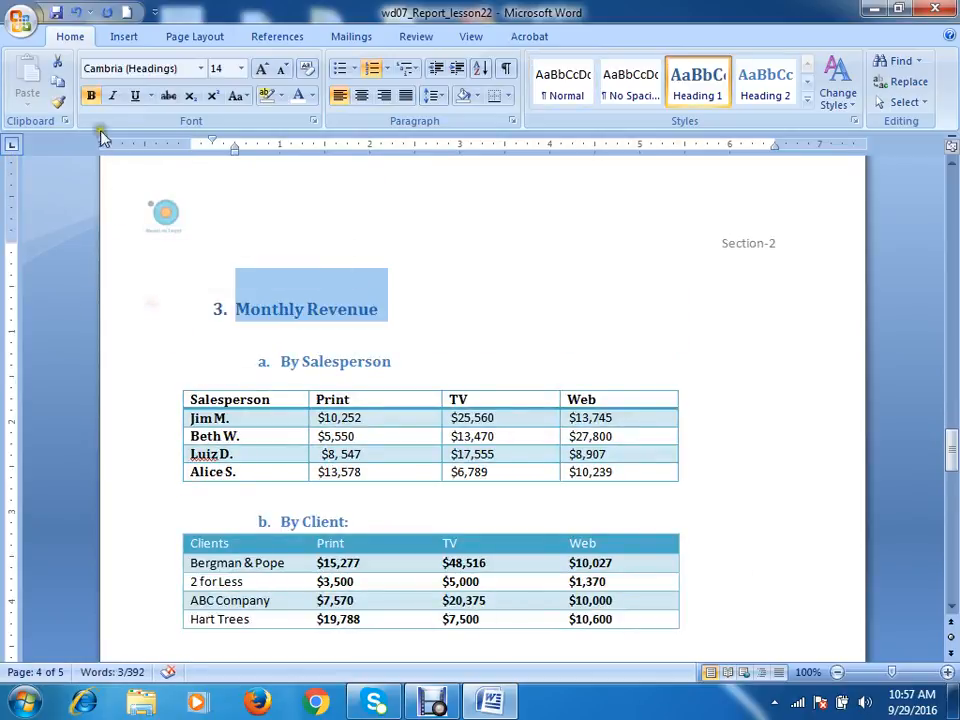
left_click(58, 102)
scroll(175, 300, "down", 8)
left_click(156, 284)
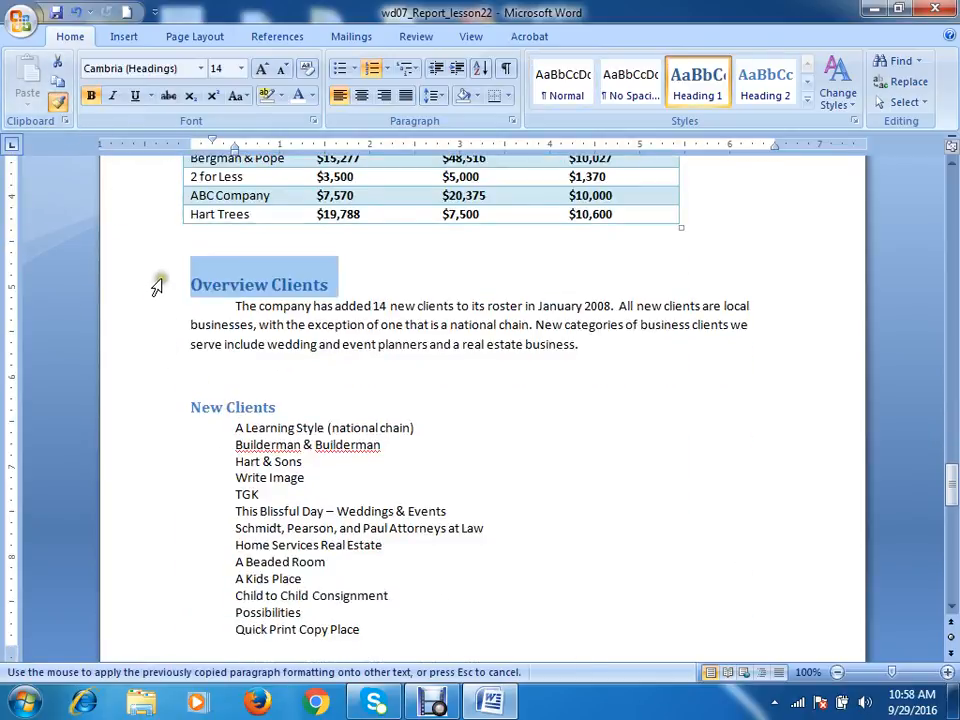
Number the New Clients heading in the I., II., III. format and change its list level to the second level, a
scroll(158, 289, "down", 3)
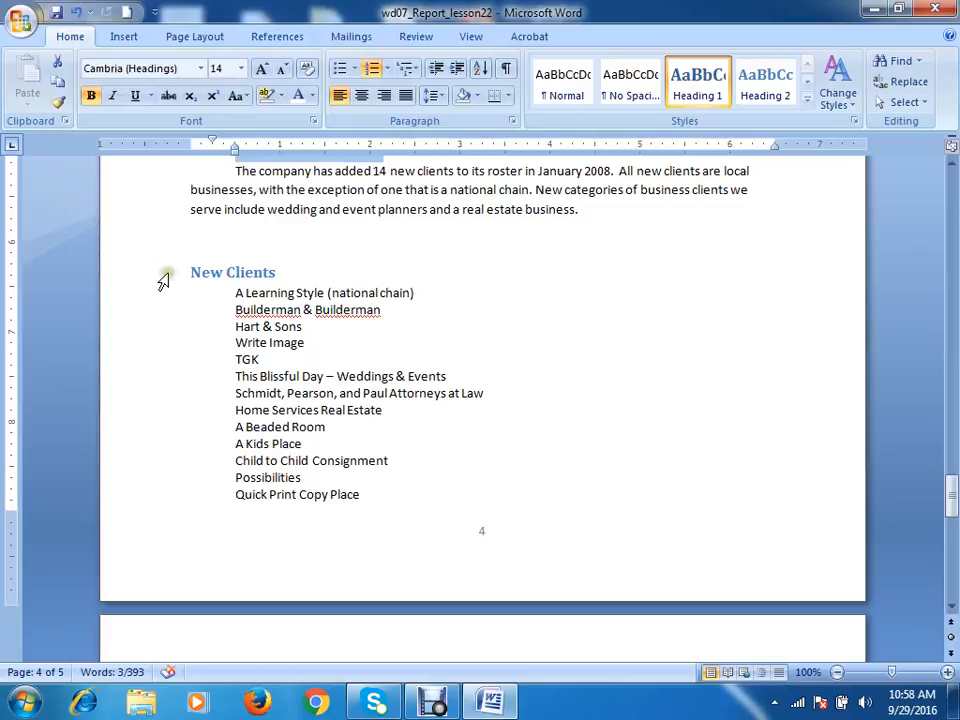
left_click(160, 281)
left_click(374, 70)
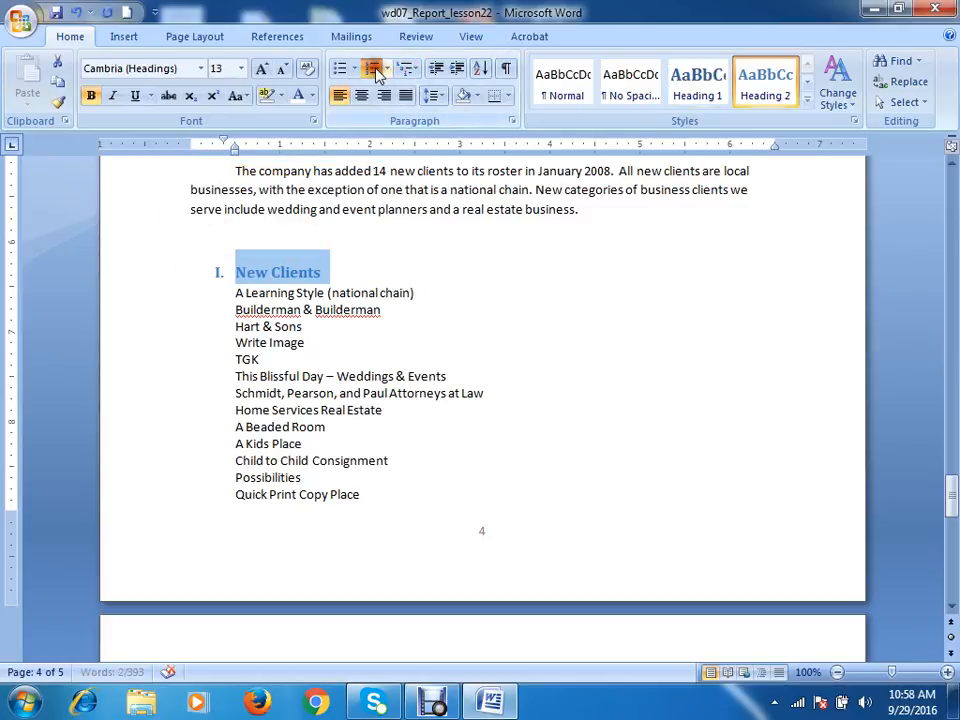
left_click(386, 72)
left_click(386, 72)
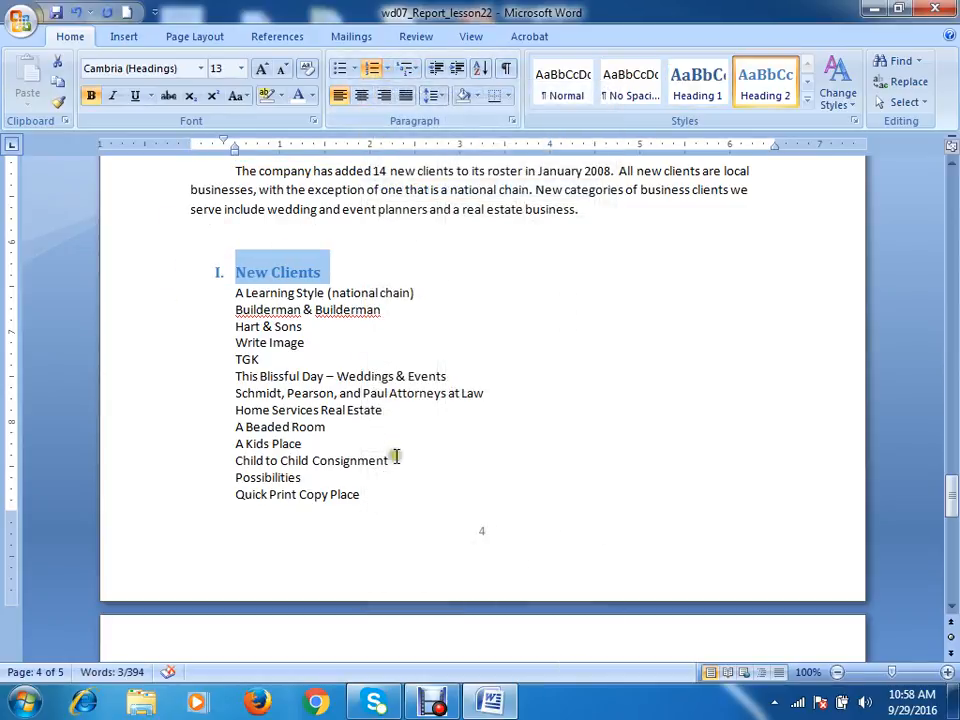
left_click(386, 72)
mouse_move(574, 549)
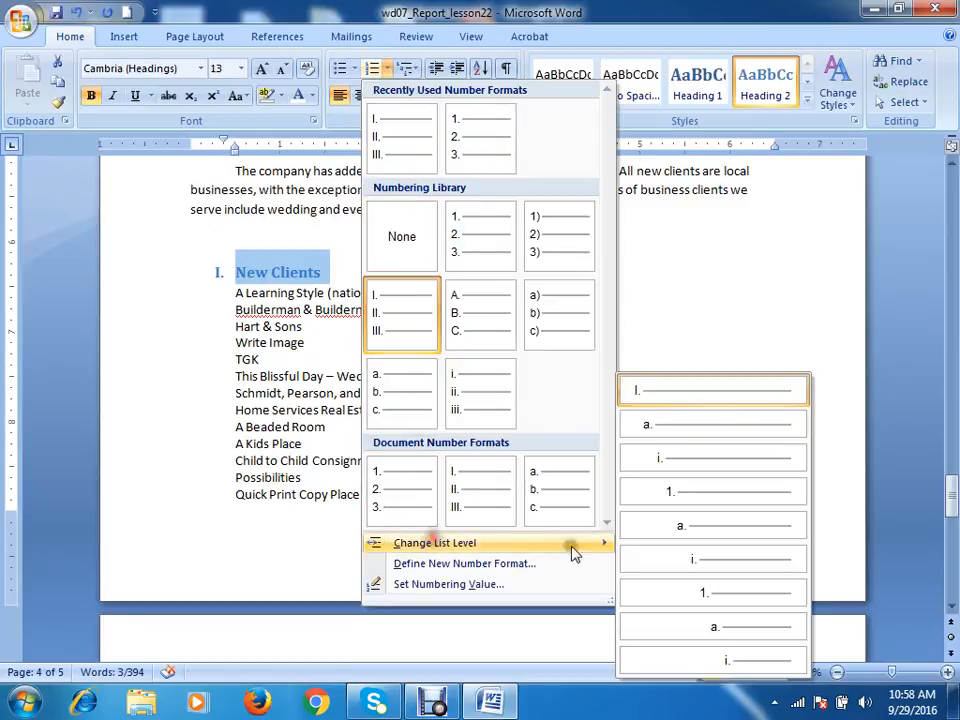
left_click(667, 425)
scroll(531, 434, "down", 10)
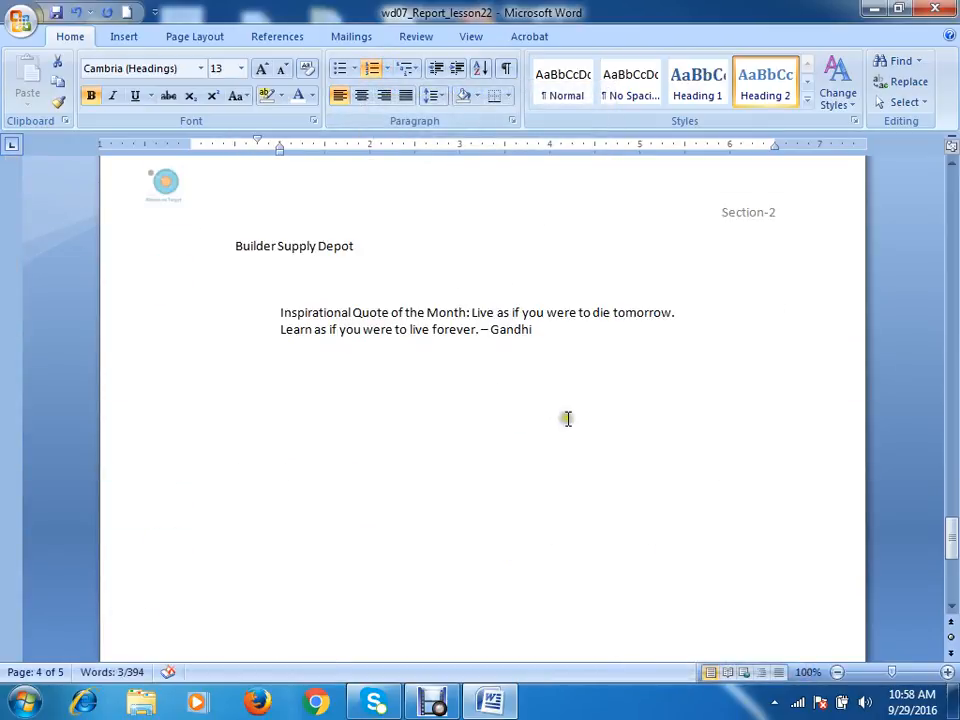
Place the cursor at the end of the New Clients heading and save the report
scroll(567, 418, "up", 8)
scroll(565, 419, "up", 4)
left_click(455, 404)
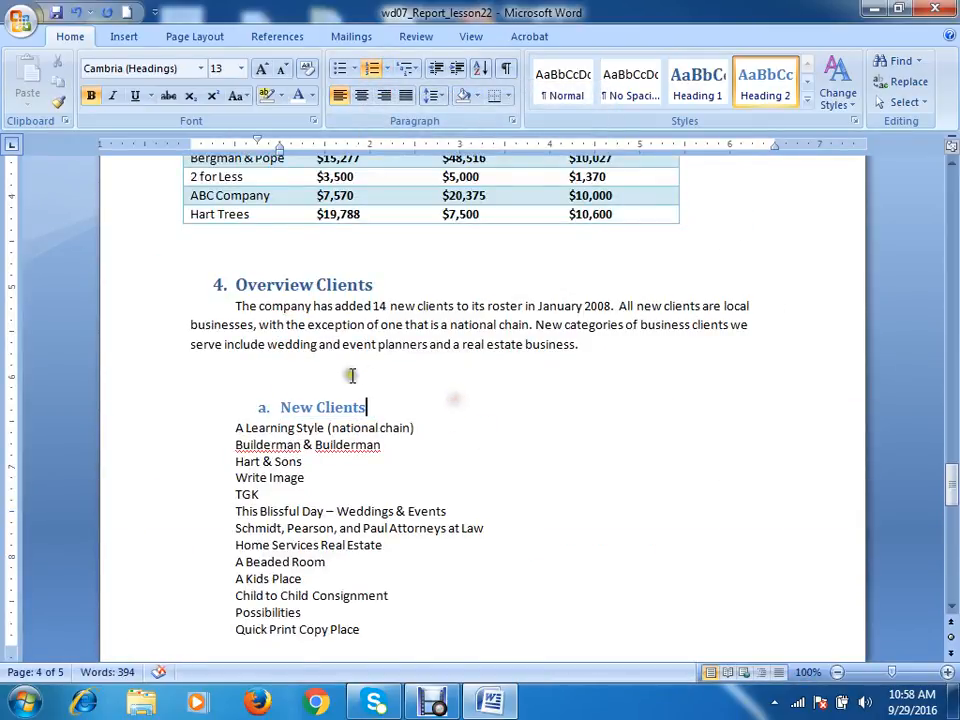
scroll(368, 371, "up", 15)
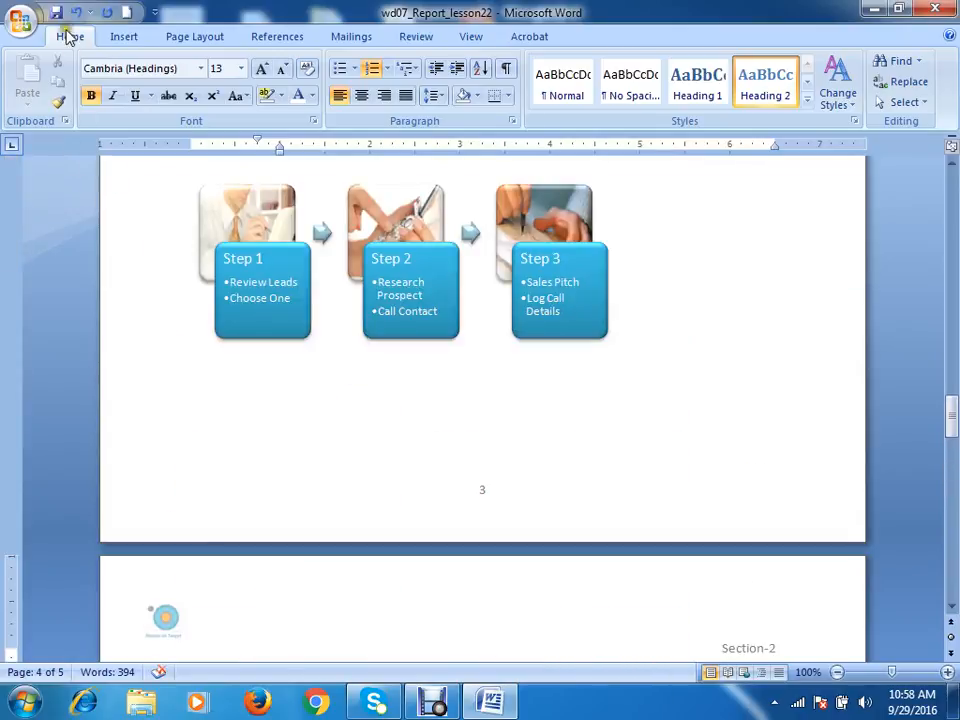
left_click(56, 14)
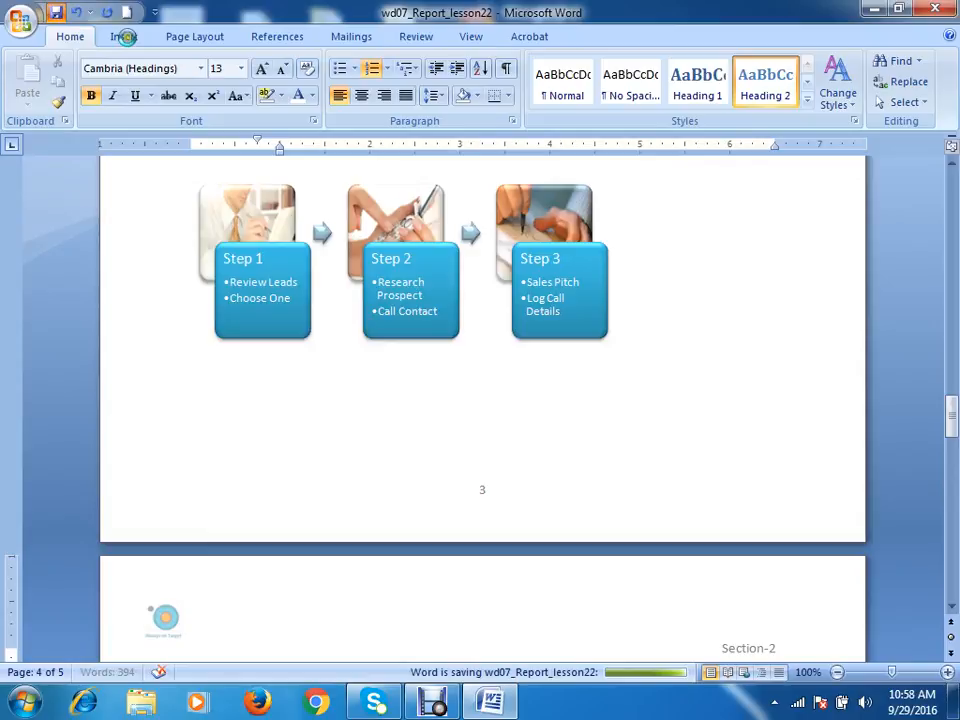
Try to apply 1, 2, 3 page numbers that include the Heading 1 chapter number with a hyphen separator
left_click(123, 36)
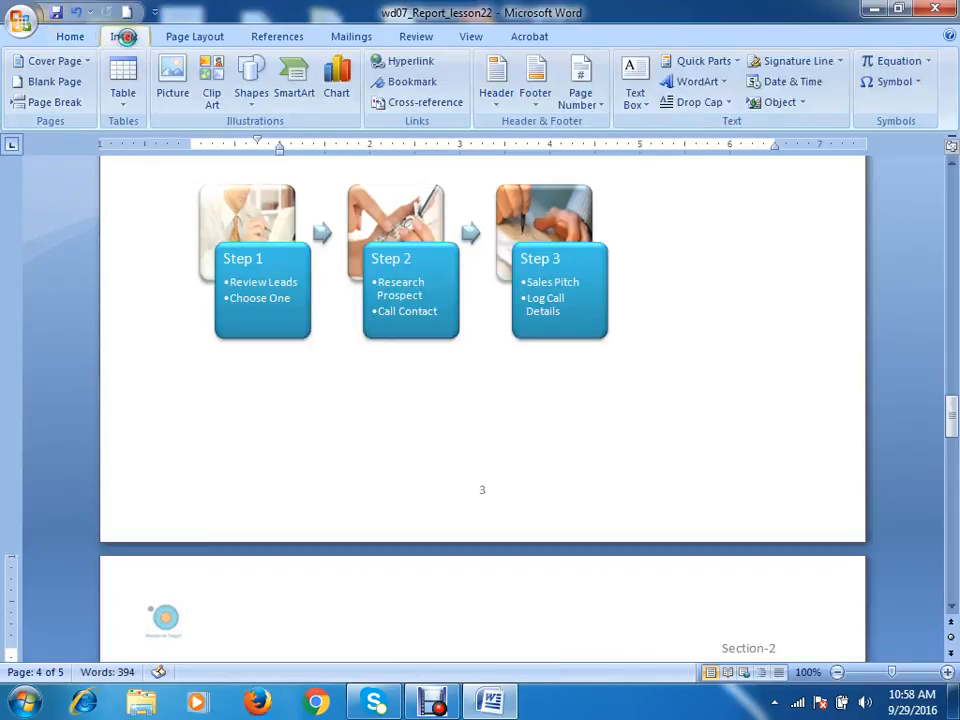
left_click(518, 104)
left_click(580, 92)
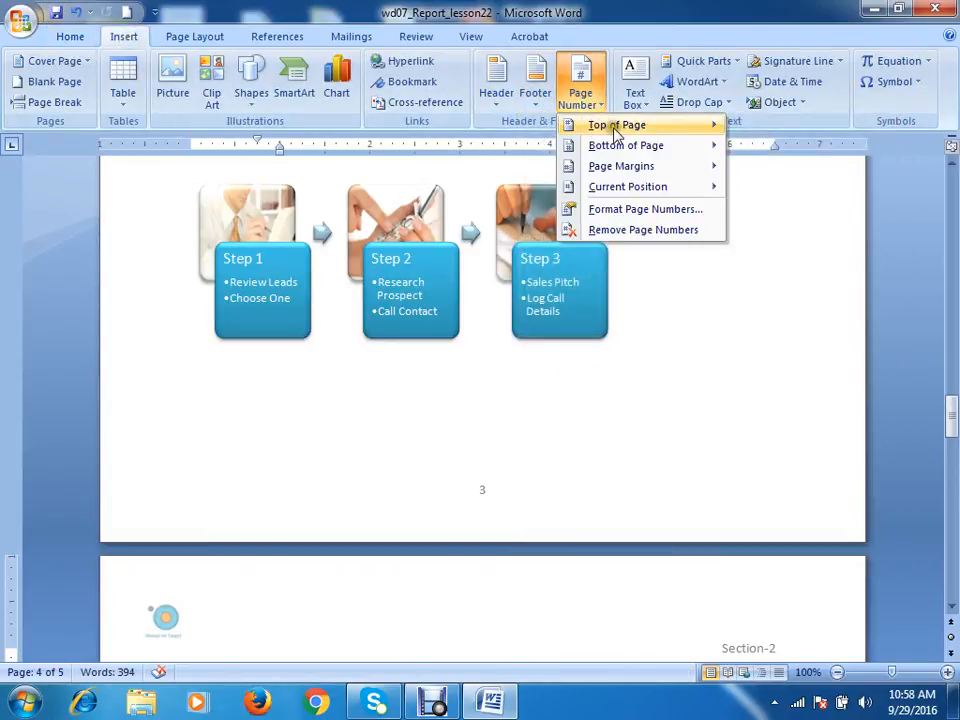
left_click(630, 209)
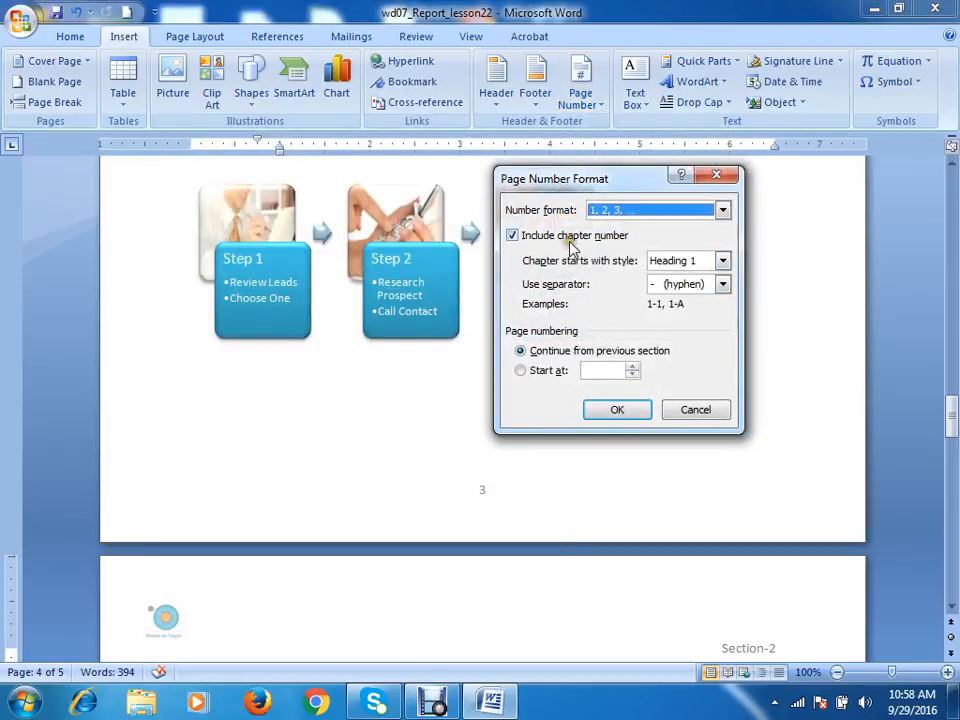
left_click(606, 411)
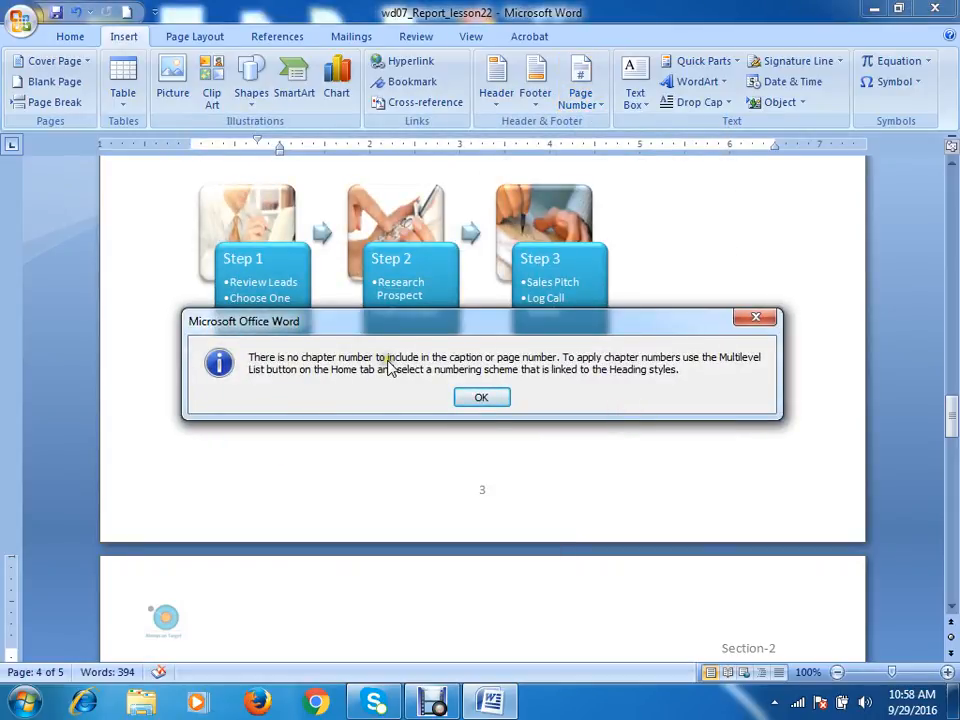
left_click(481, 398)
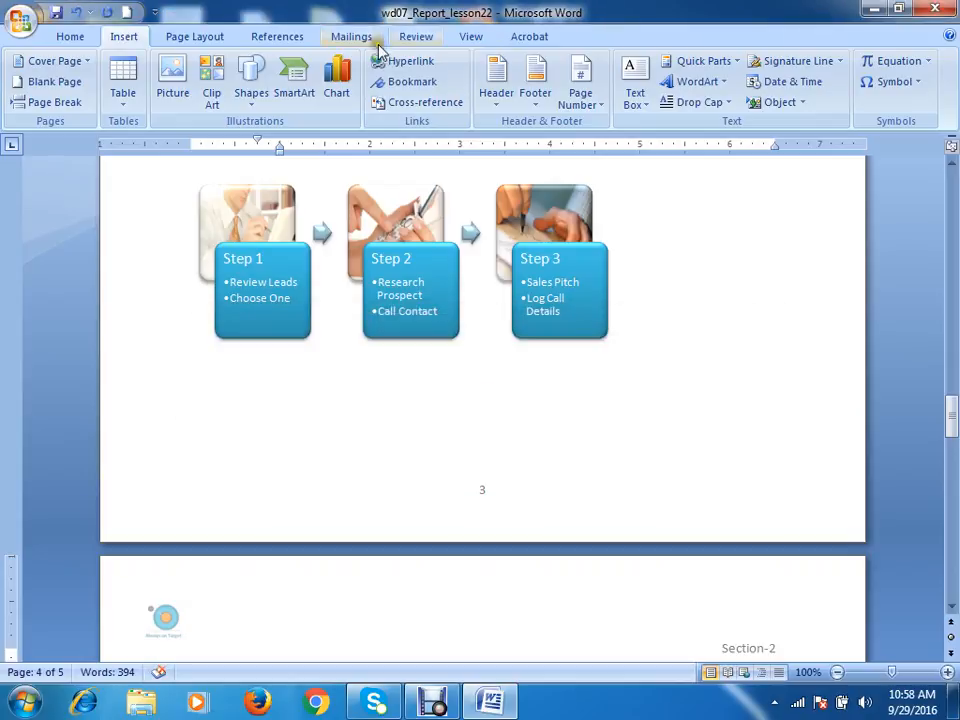
Try to include chapter numbers in the page number format with Heading 2 as the chapter starting style
left_click(580, 90)
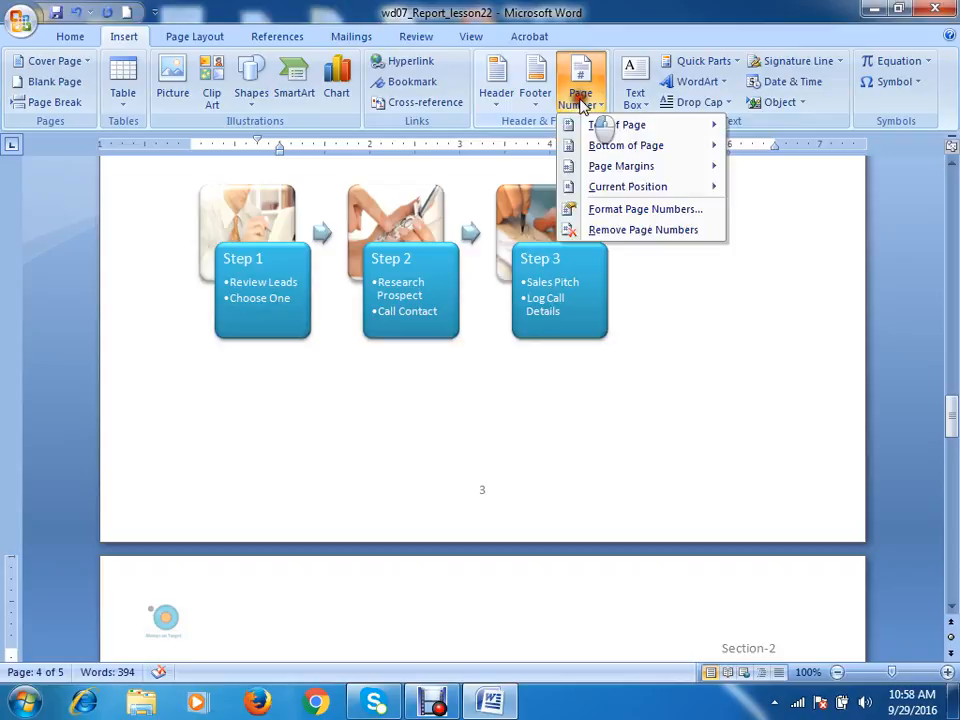
left_click(610, 210)
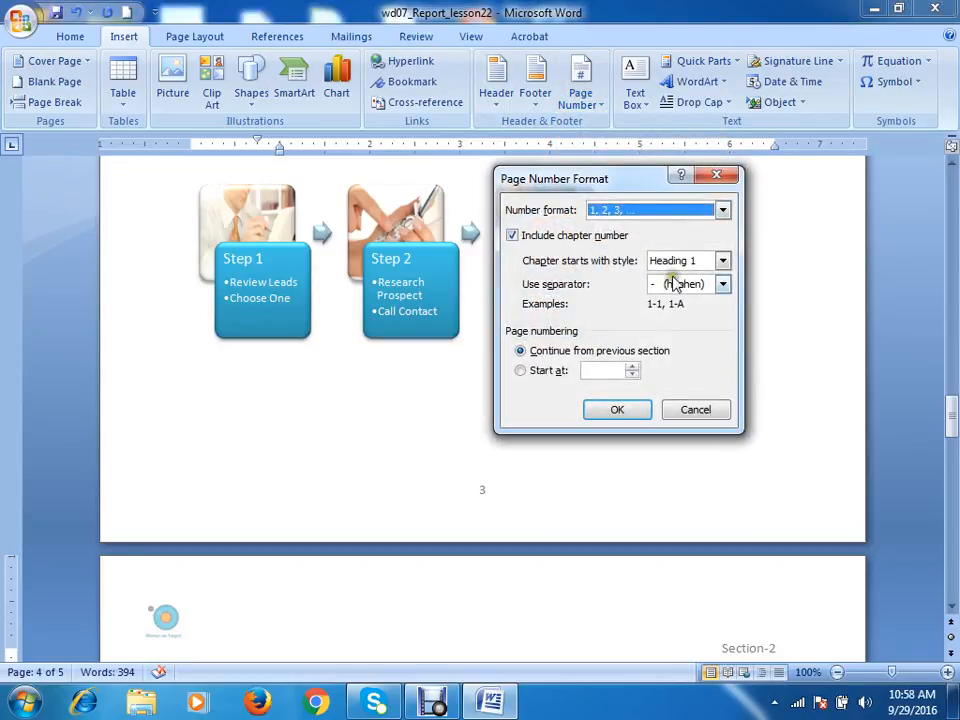
left_click(723, 286)
left_click(722, 260)
key("Down")
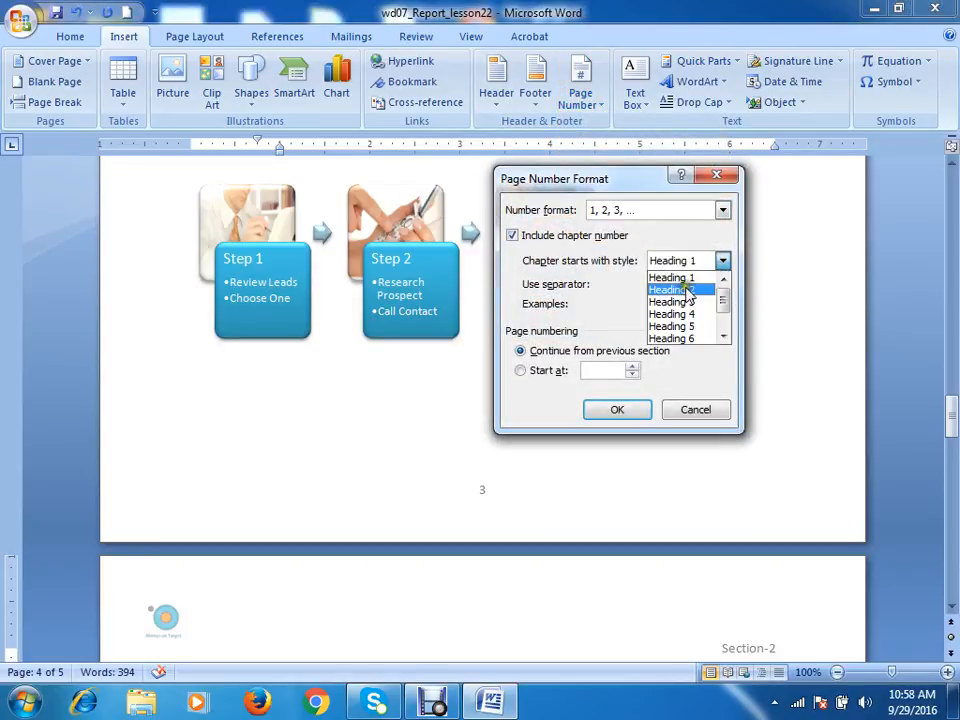
key("Return")
left_click(723, 264)
left_click(695, 286)
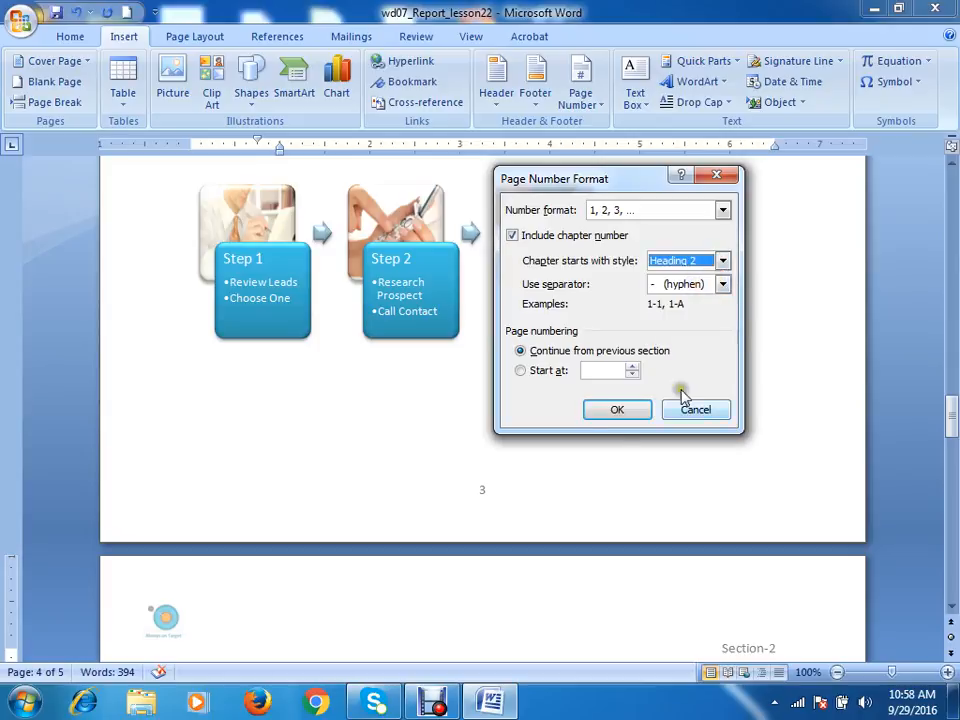
left_click(617, 410)
scroll(475, 190, "down", 10)
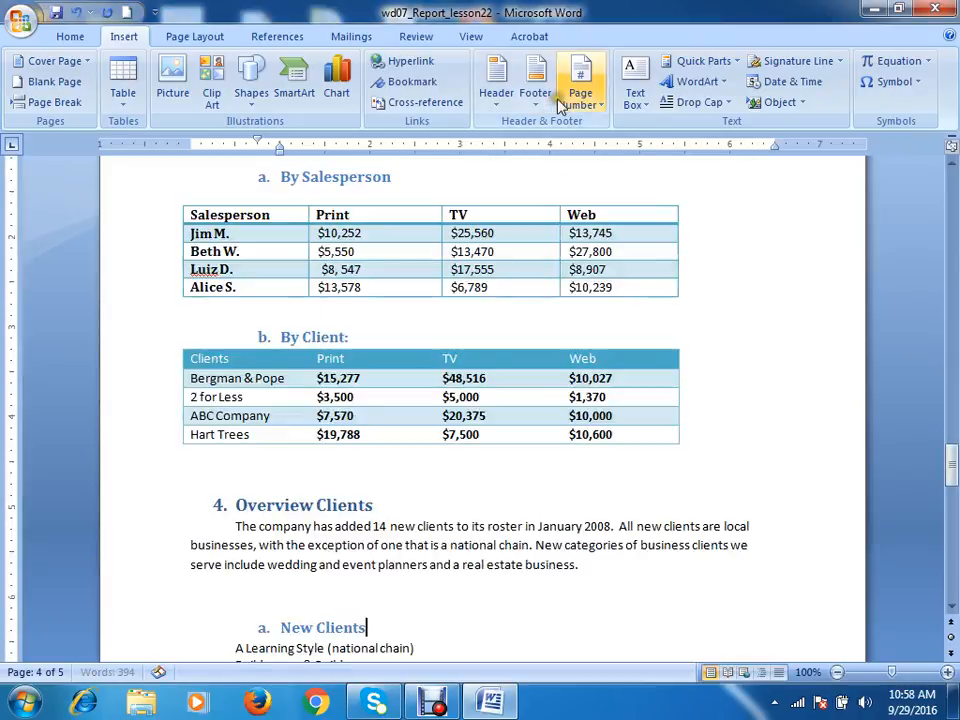
Include Heading 1 chapter numbers with a hyphen separator in the page number format, continuing from the previous section
left_click(579, 98)
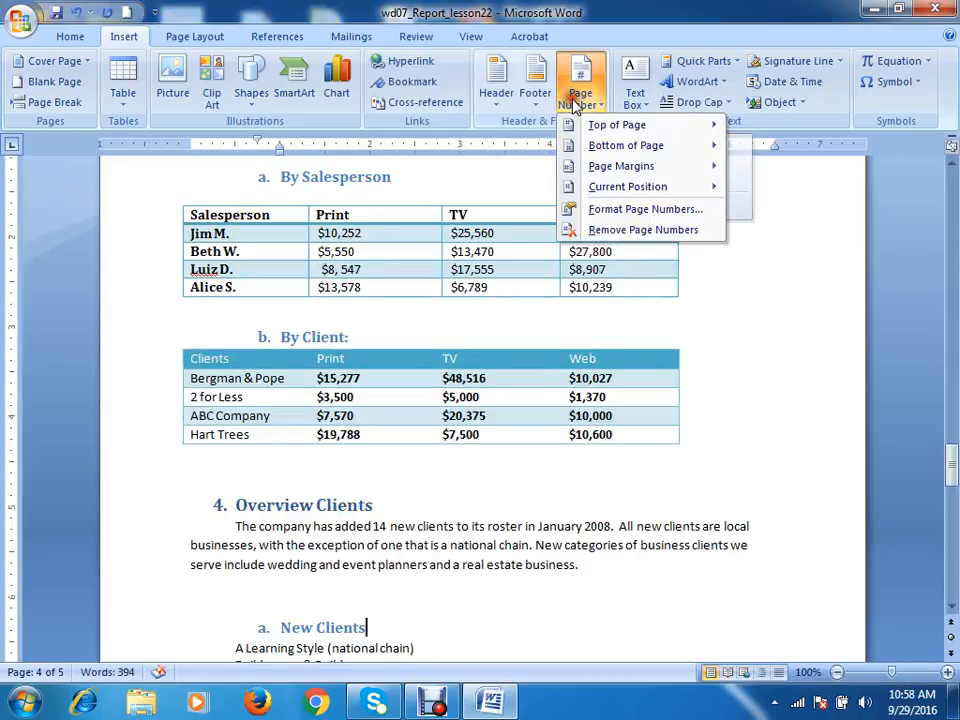
left_click(600, 209)
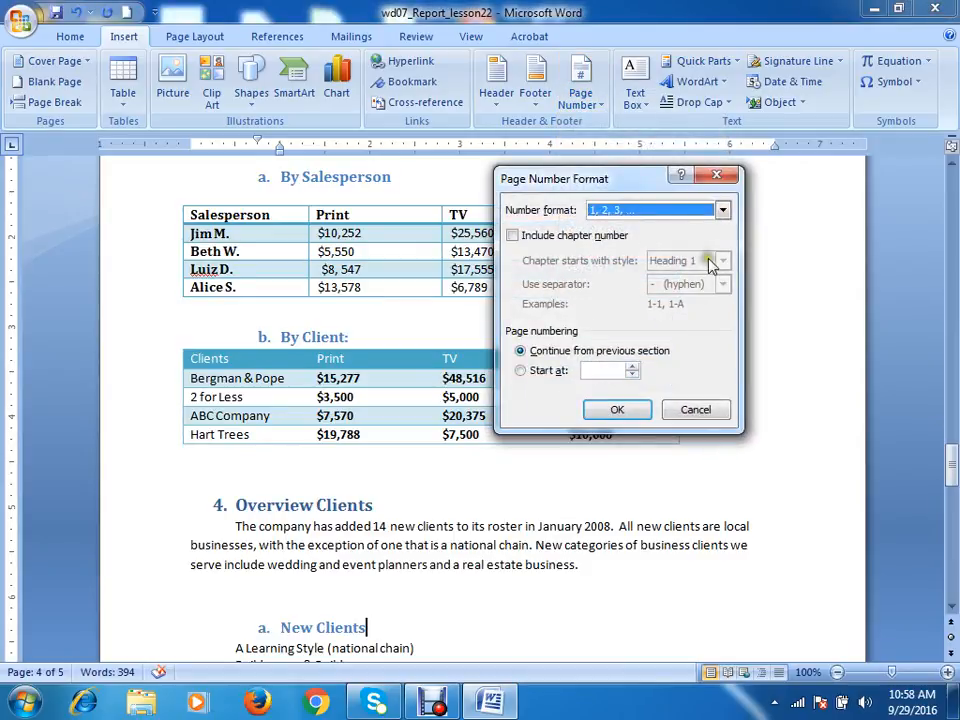
left_click(513, 235)
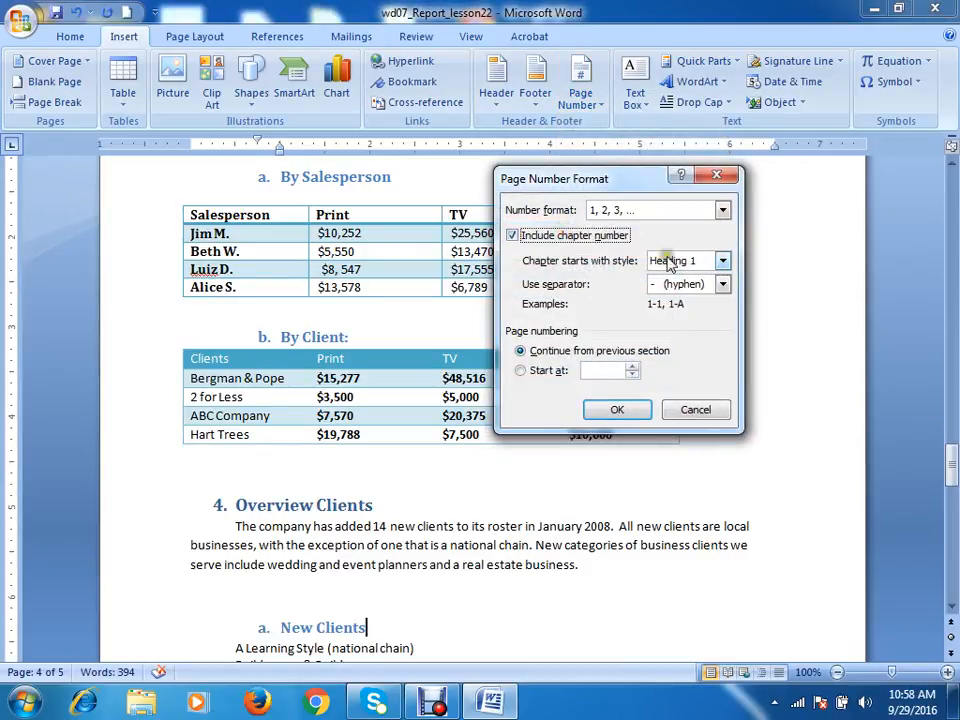
left_click(540, 370)
left_click(548, 351)
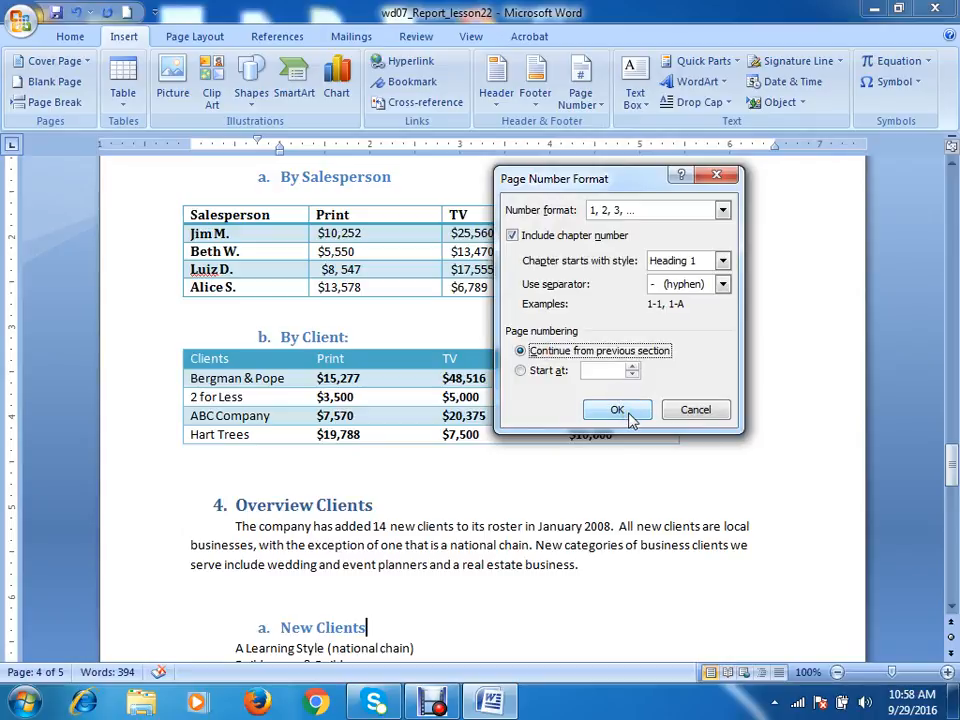
left_click(630, 418)
left_click(490, 398)
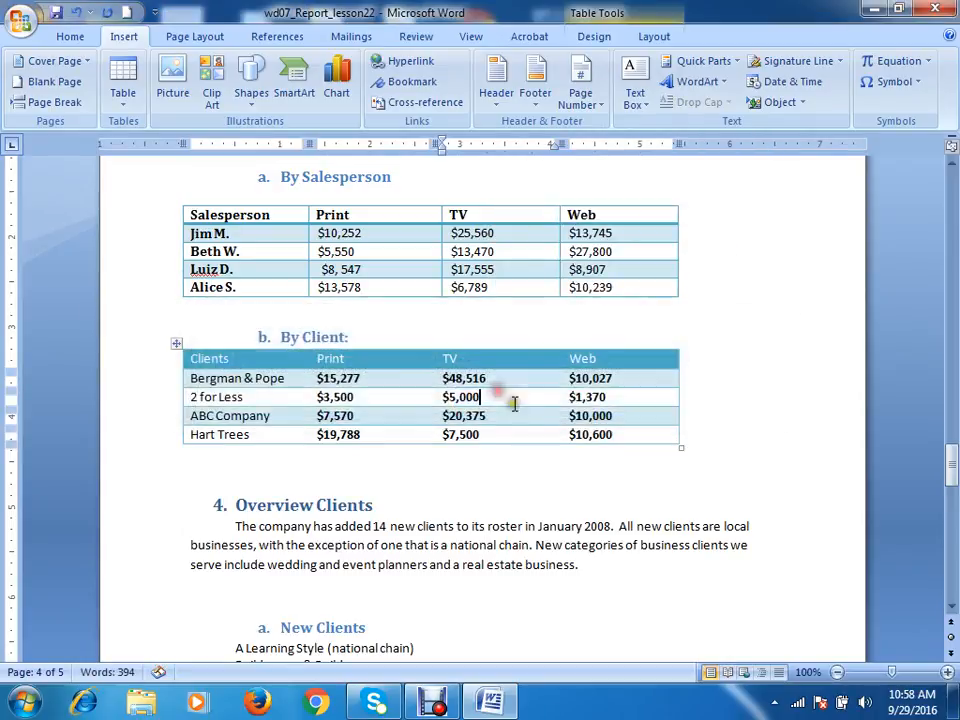
Open the Section 4 footer, compare the page numbers in the footers of the other sections, and return to the body text
scroll(513, 403, "down", 10)
double_click(514, 422)
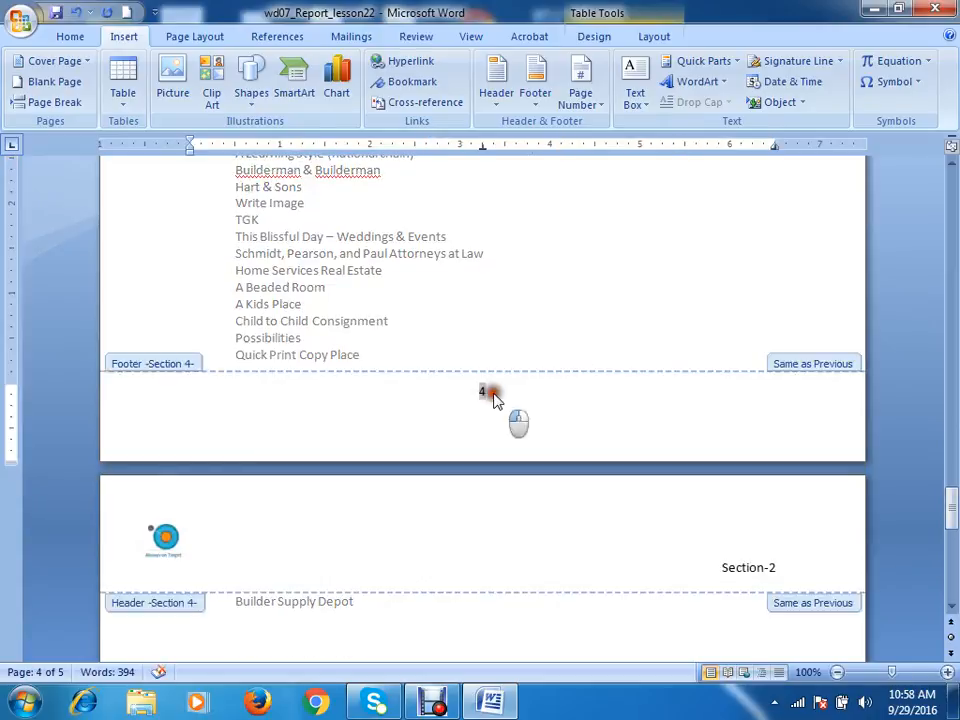
scroll(544, 356, "up", 20)
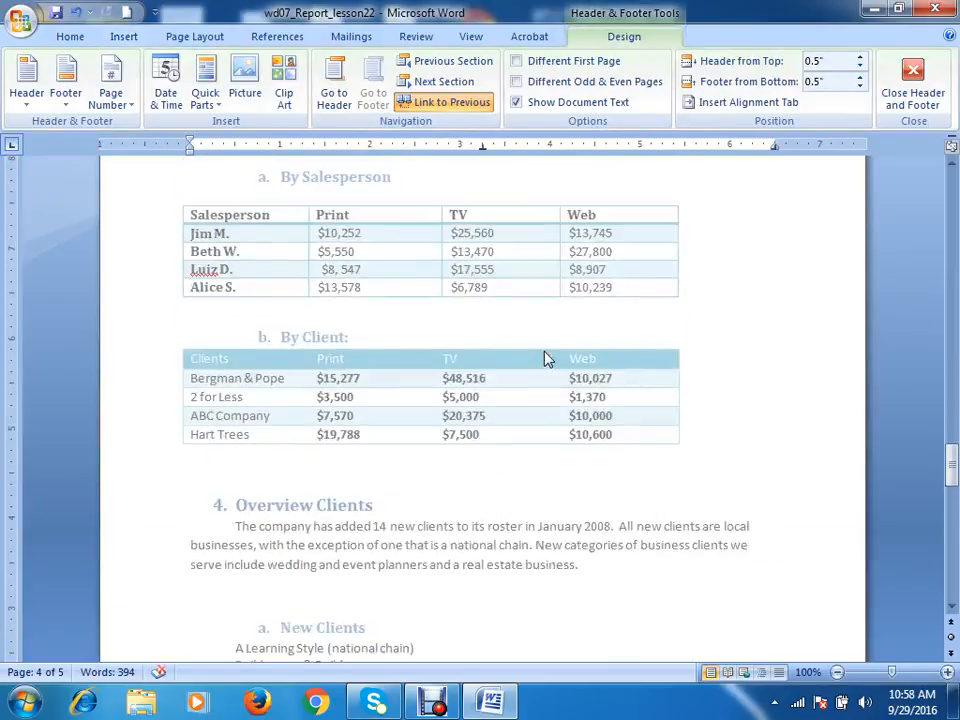
scroll(546, 357, "up", 12)
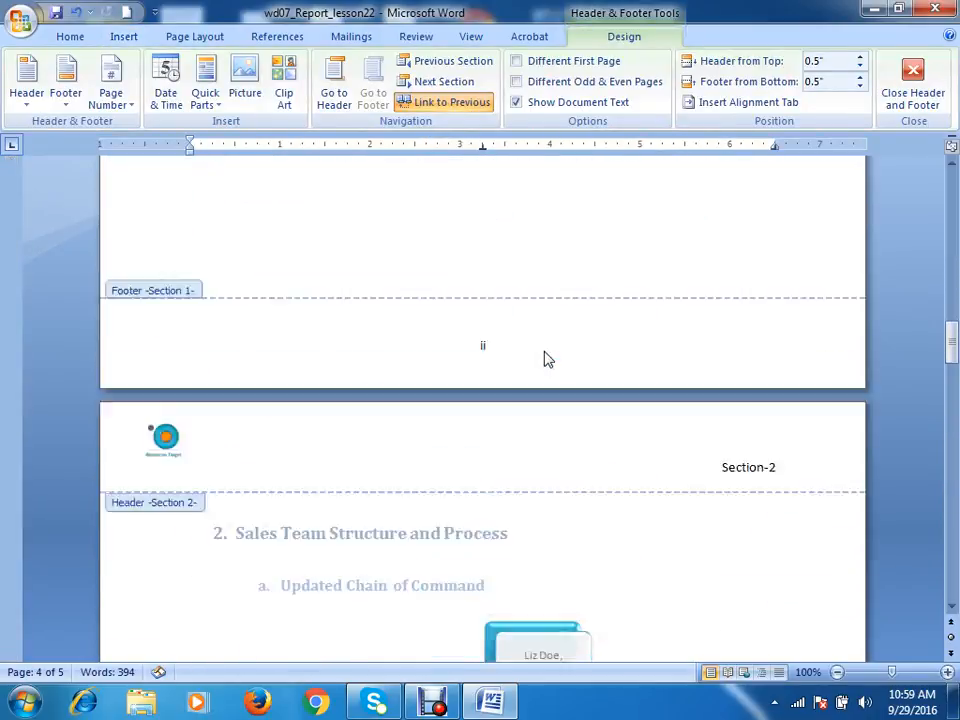
scroll(544, 357, "down", 4)
scroll(532, 341, "down", 20)
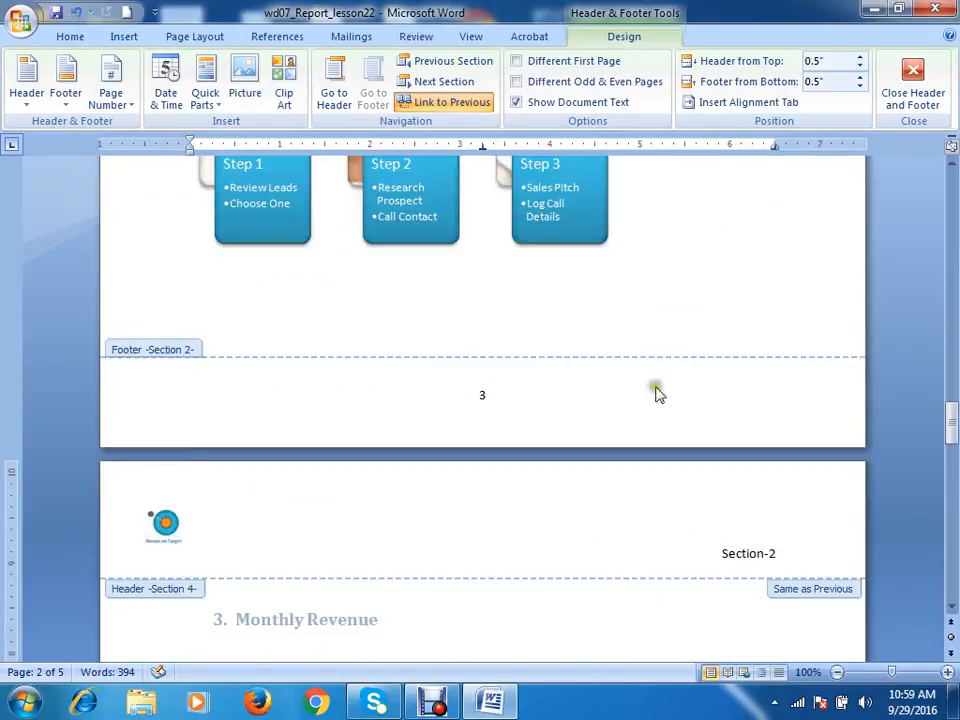
scroll(658, 390, "up", 4)
scroll(600, 437, "down", 4)
double_click(600, 437)
Review the numbered headings and footer page numbers on the middle pages and the entries in the table of contents
scroll(602, 429, "up", 9)
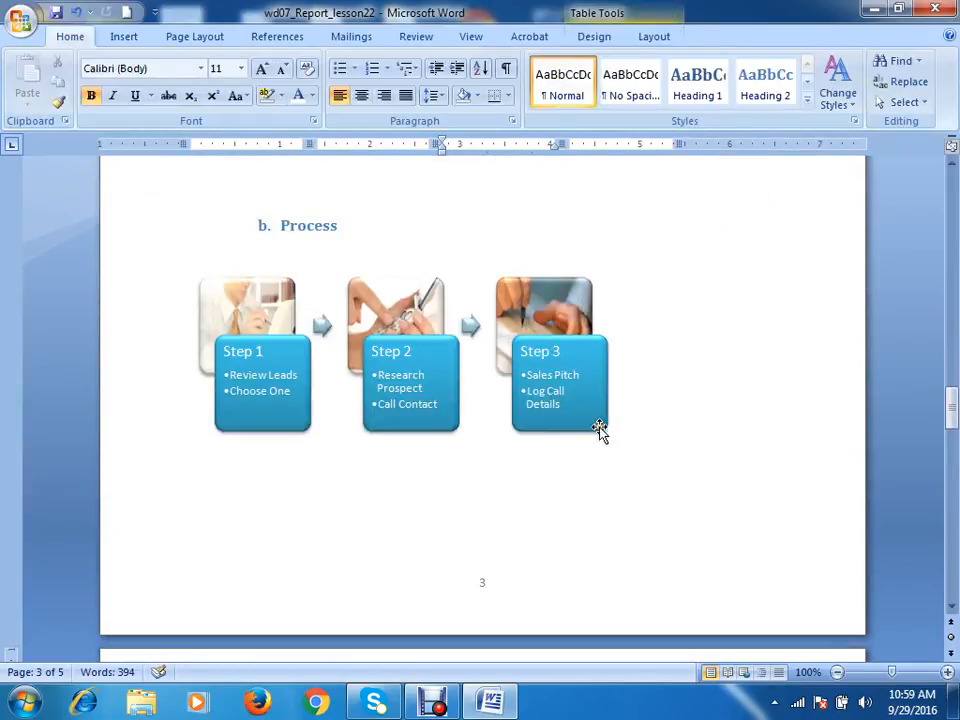
scroll(422, 365, "up", 10)
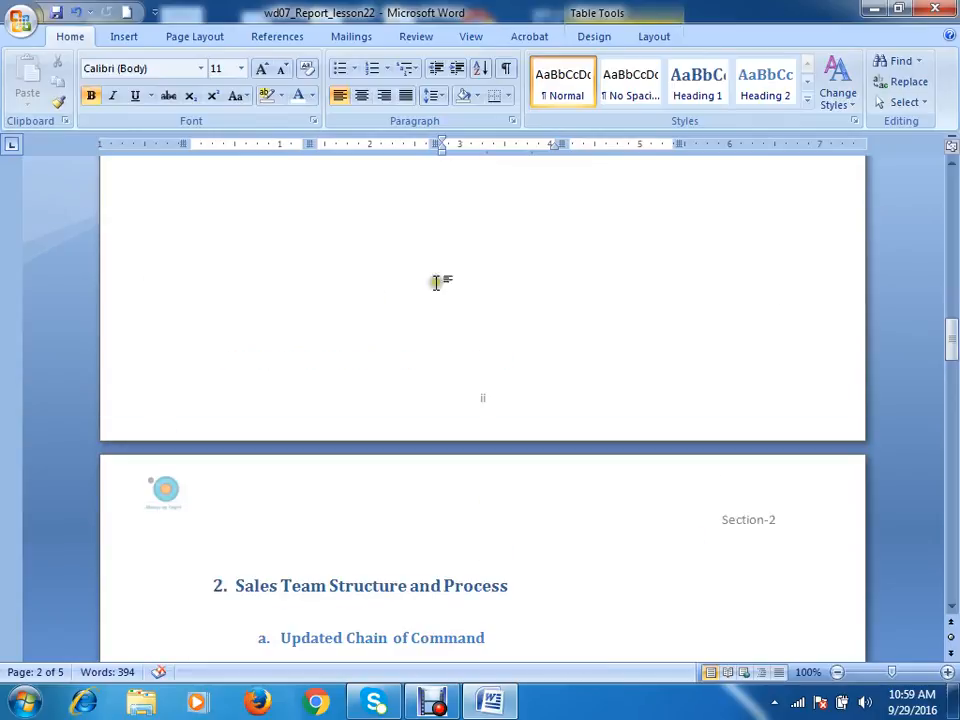
scroll(454, 280, "down", 6)
scroll(463, 242, "down", 5)
scroll(463, 246, "up", 6)
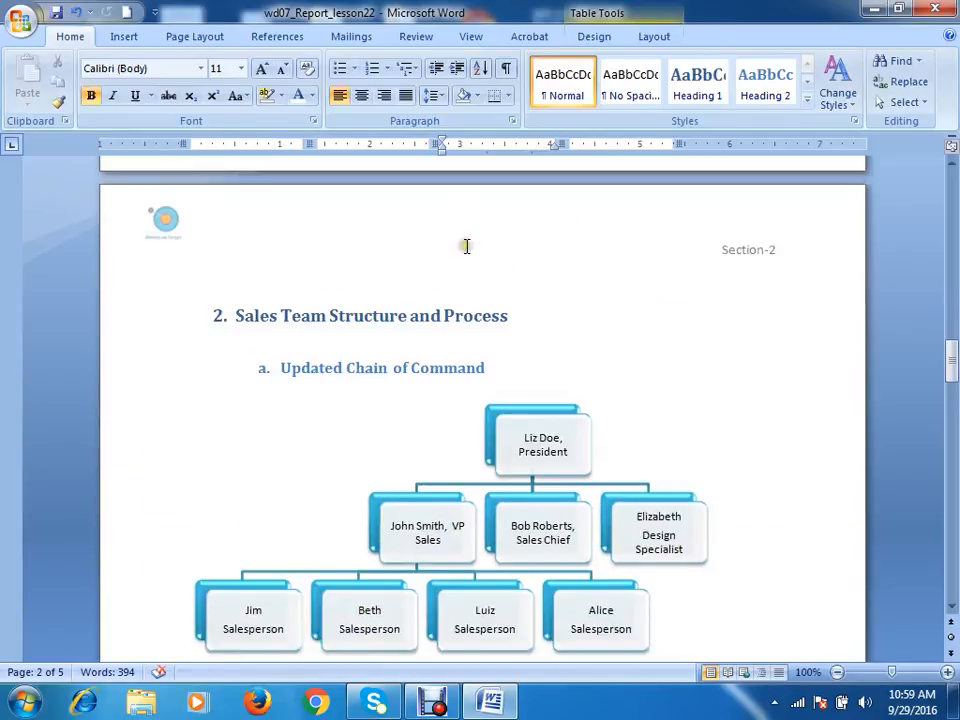
scroll(457, 252, "down", 5)
scroll(457, 260, "down", 12)
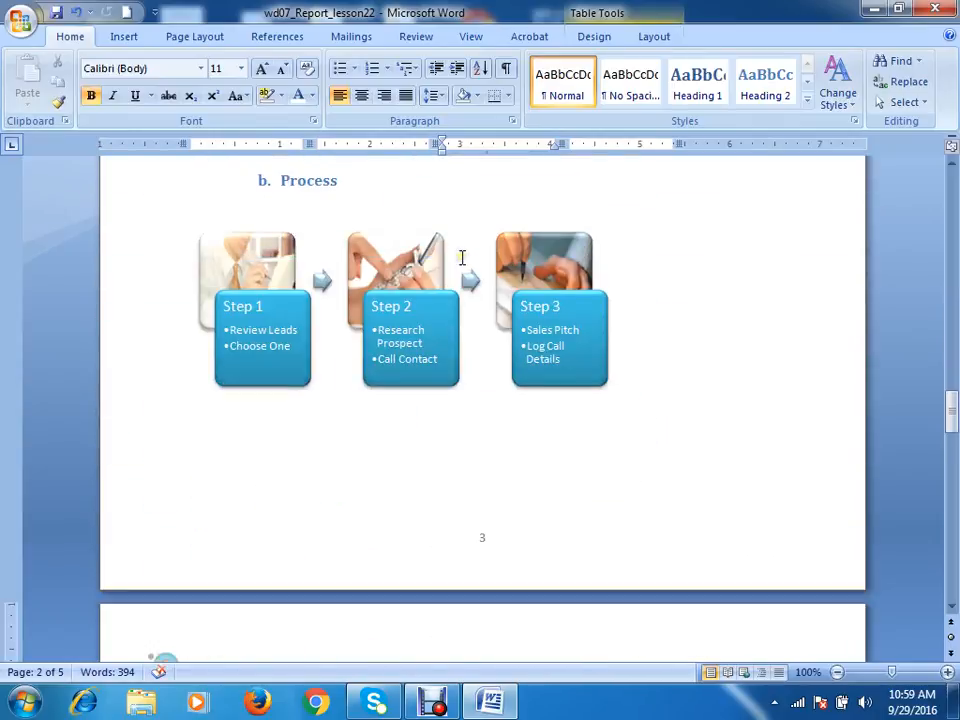
scroll(383, 386, "up", 20)
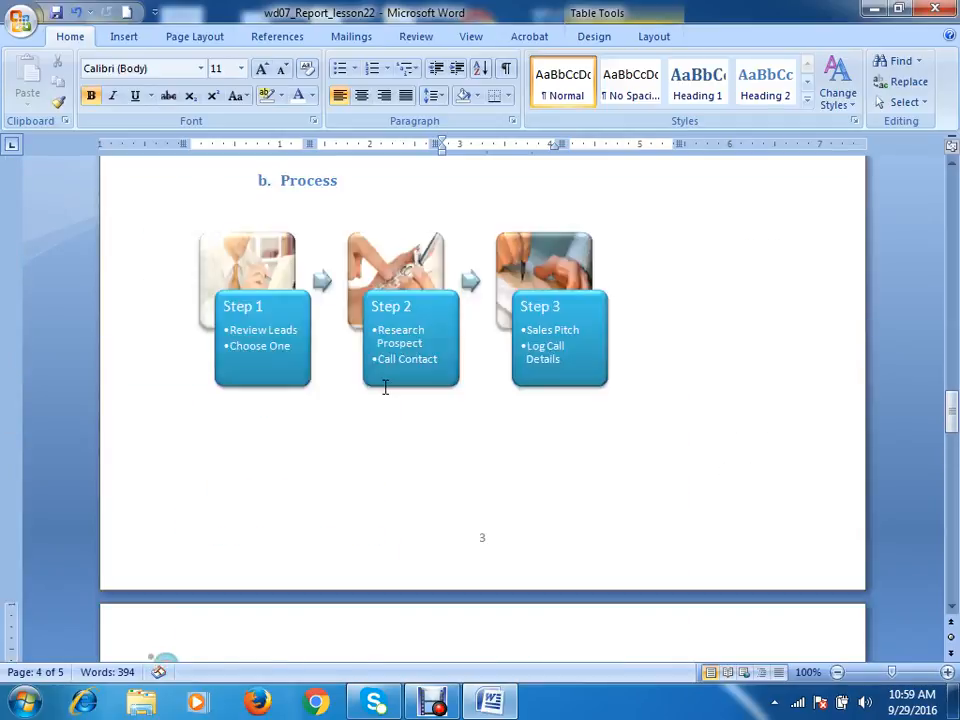
scroll(385, 387, "up", 3)
scroll(383, 390, "down", 7)
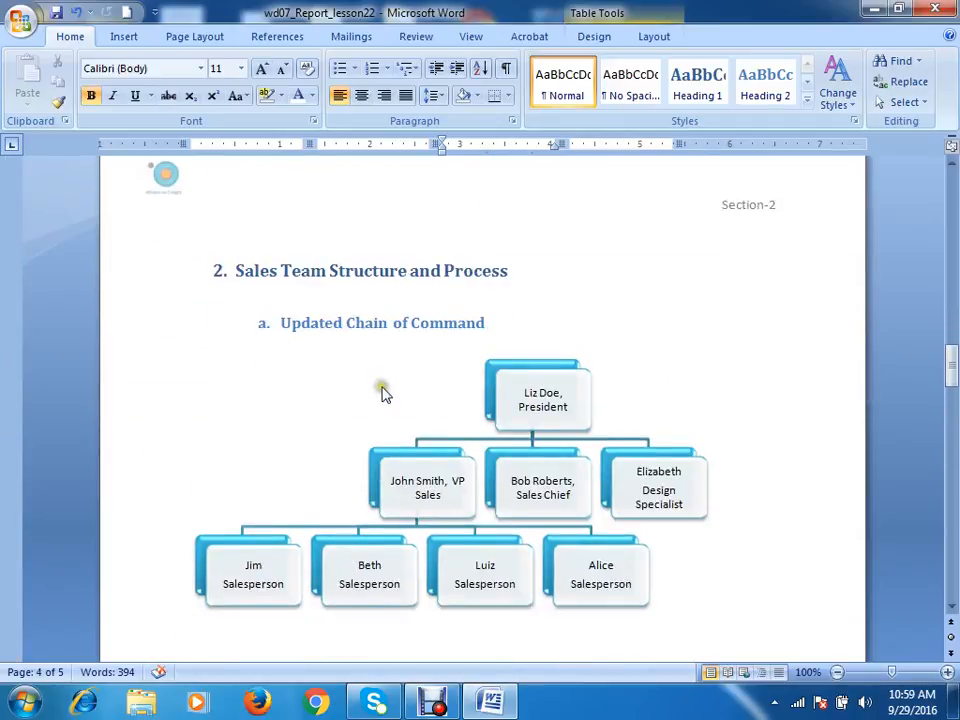
scroll(460, 330, "up", 20)
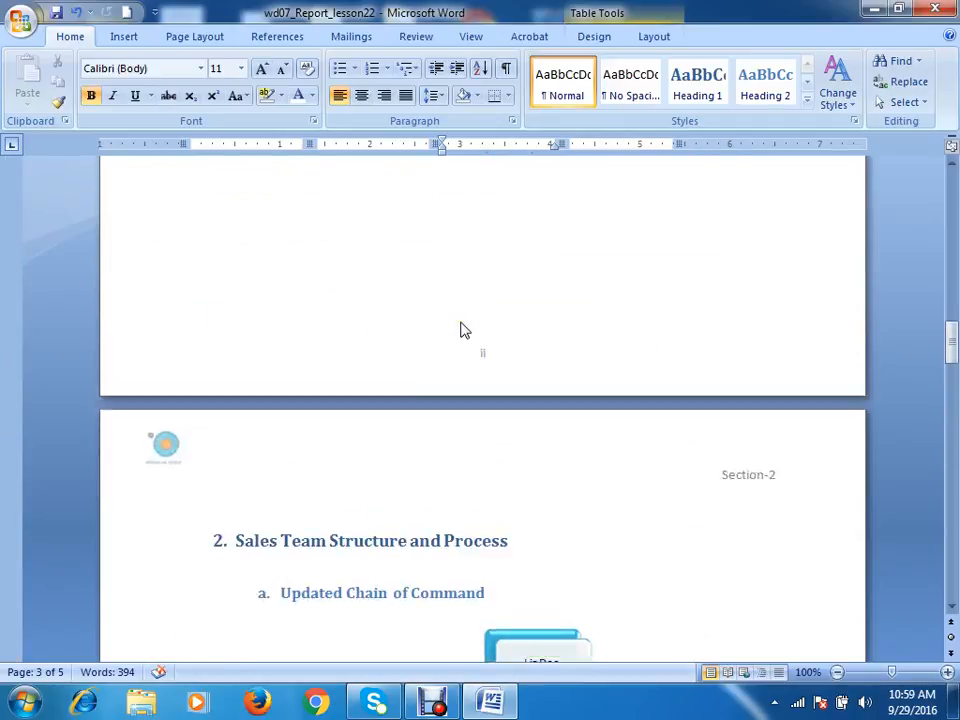
scroll(460, 330, "down", 10)
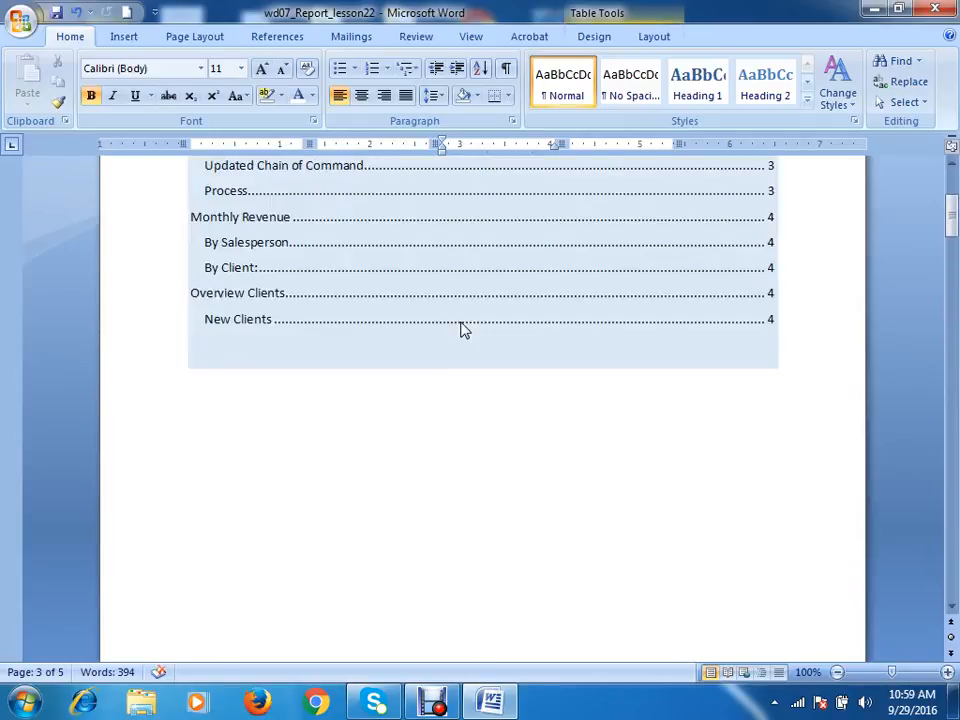
scroll(461, 328, "up", 3)
left_click(763, 583)
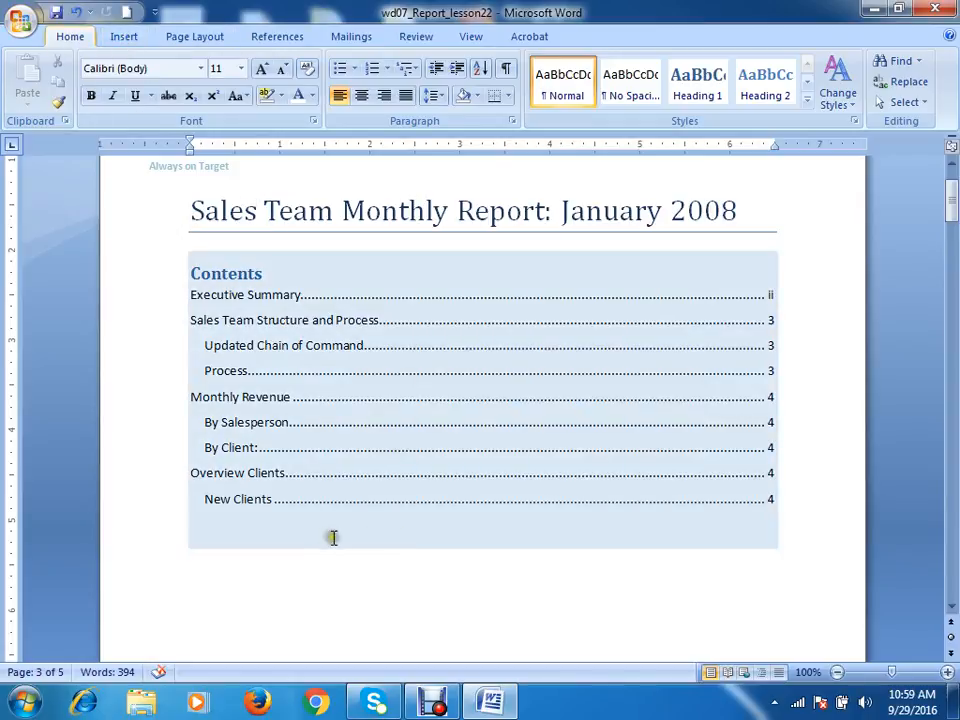
left_click(120, 38)
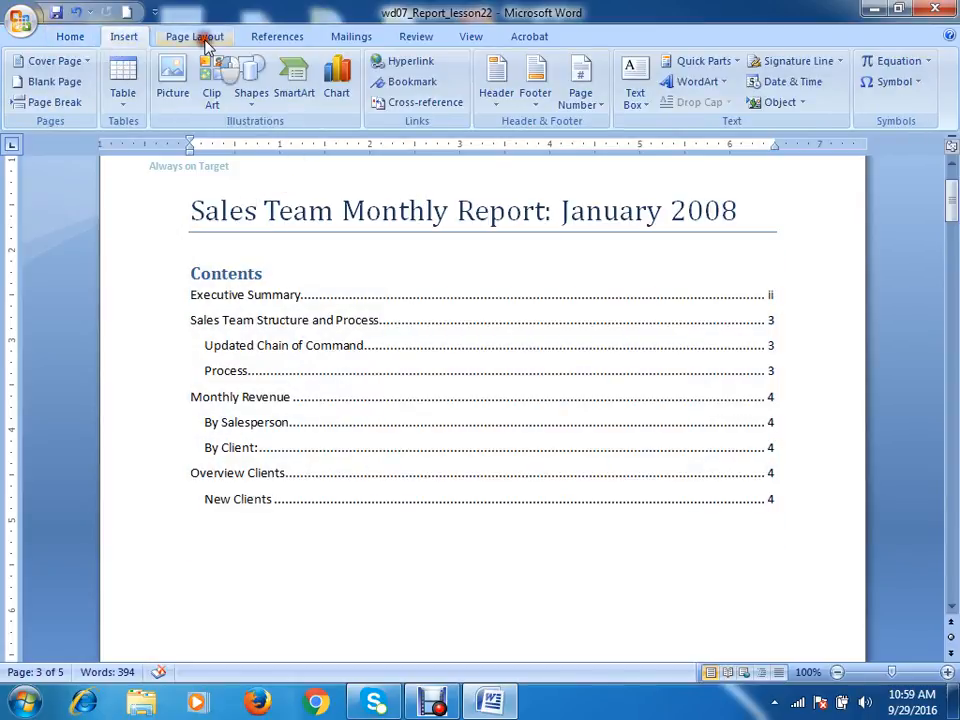
left_click(200, 36)
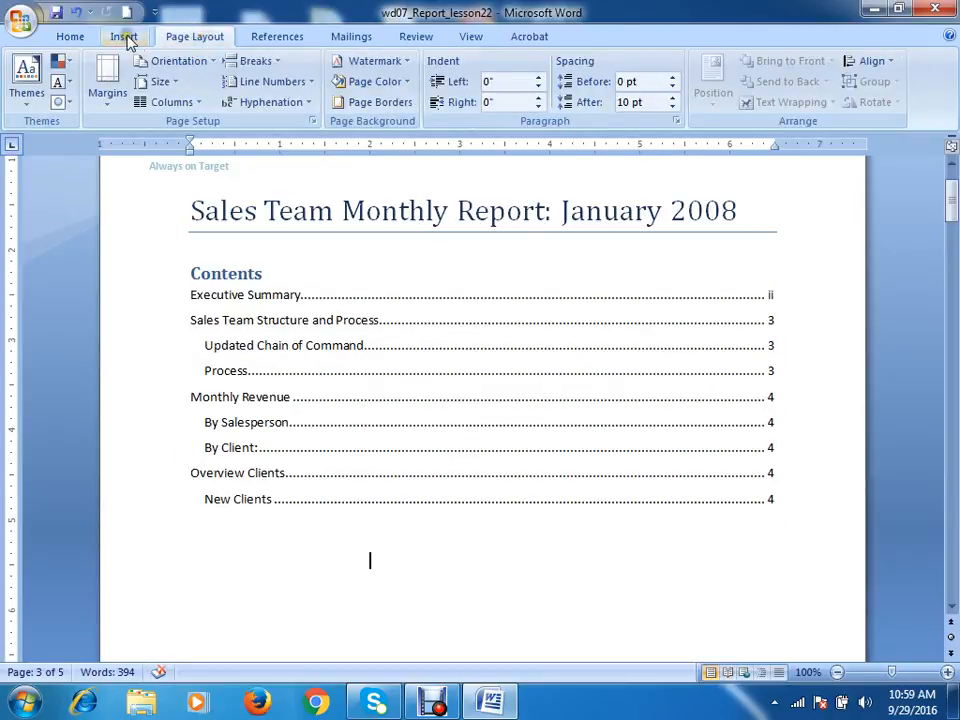
left_click(122, 36)
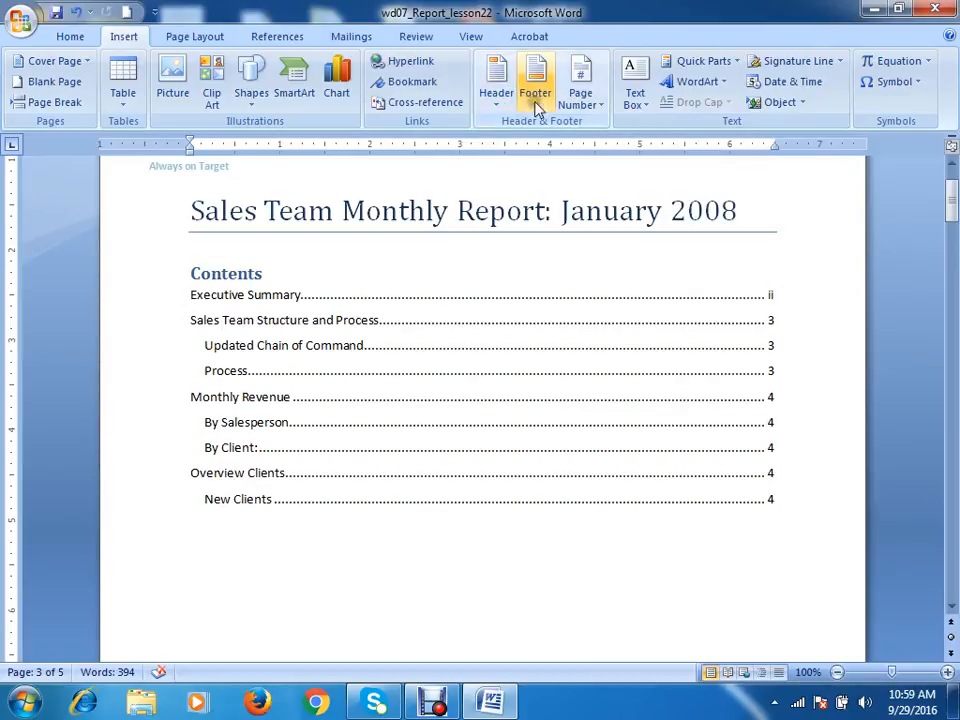
scroll(500, 410, "up", 2)
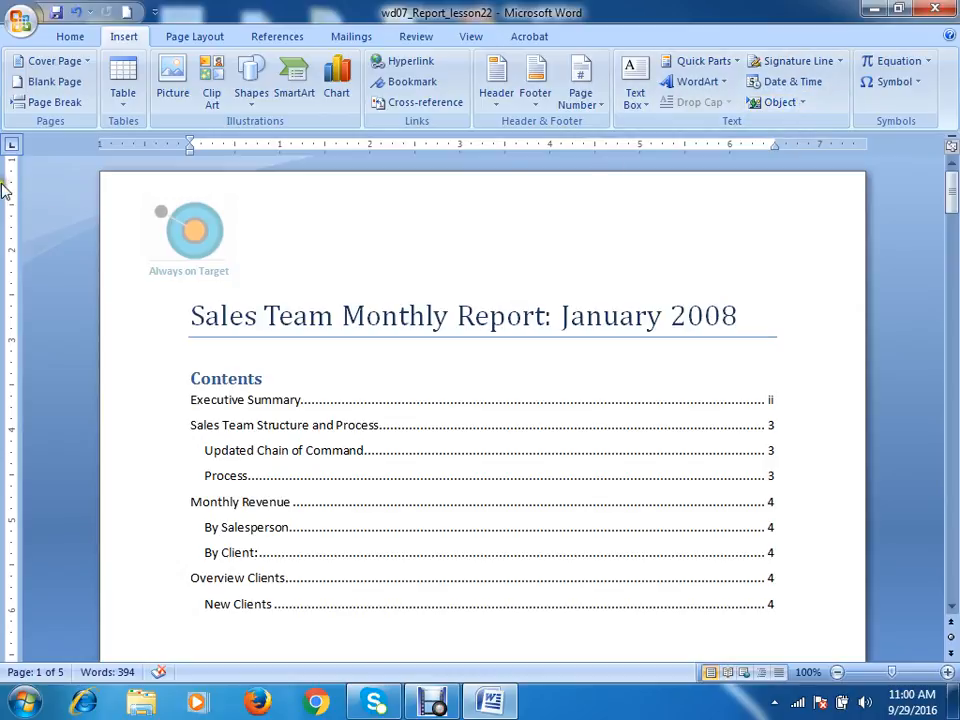
Open the Building Blocks Organizer and preview the Sideline, Annual, Mod and Stacks cover pages
scroll(686, 281, "down", 10)
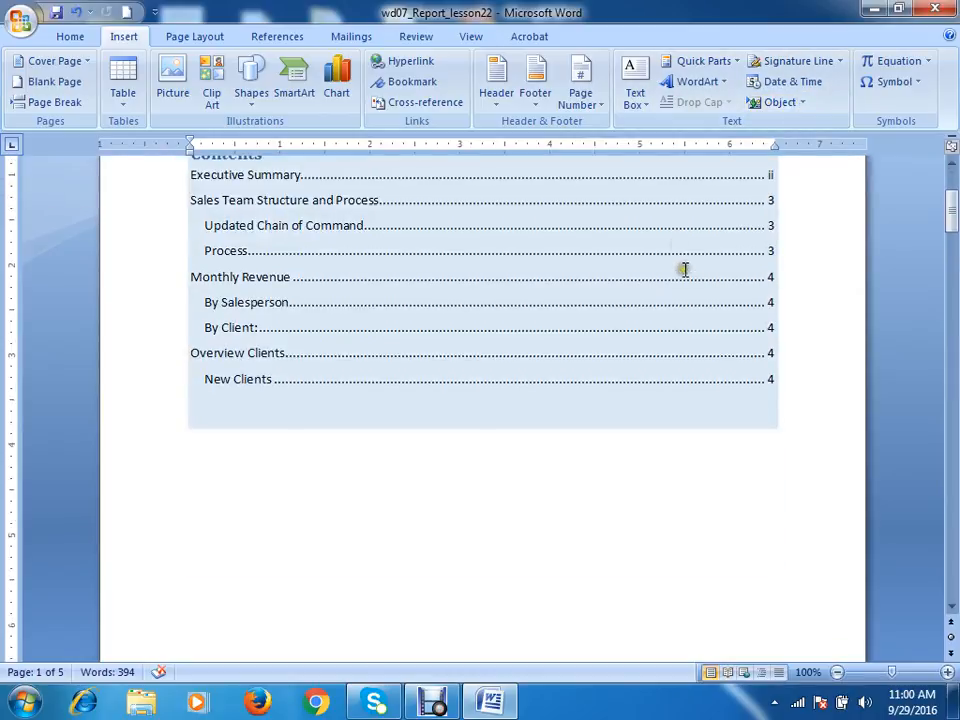
left_click(727, 66)
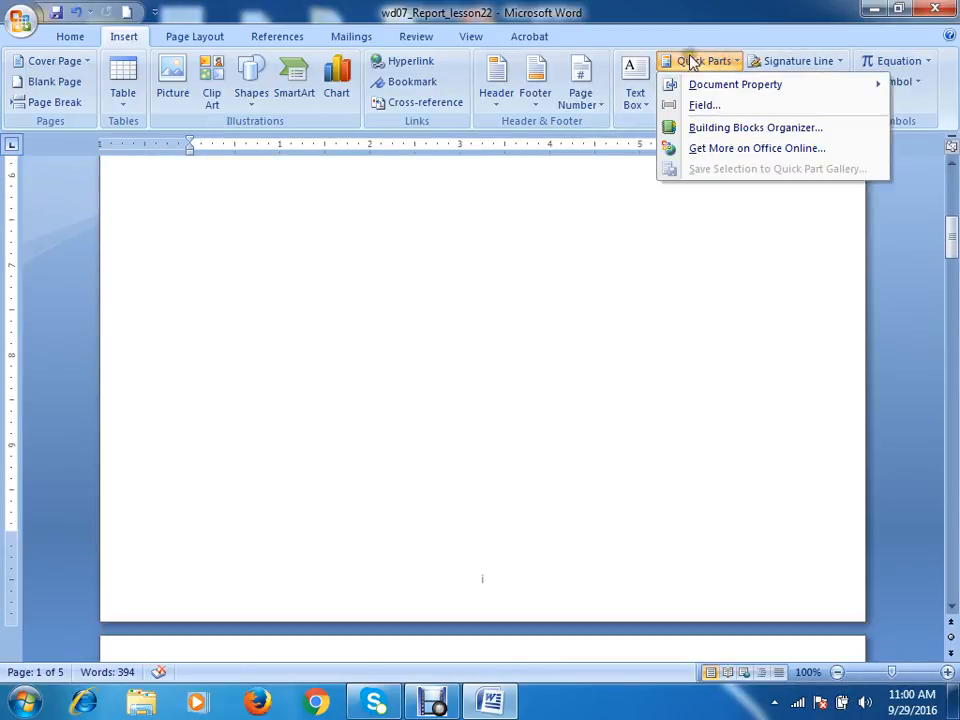
left_click(755, 129)
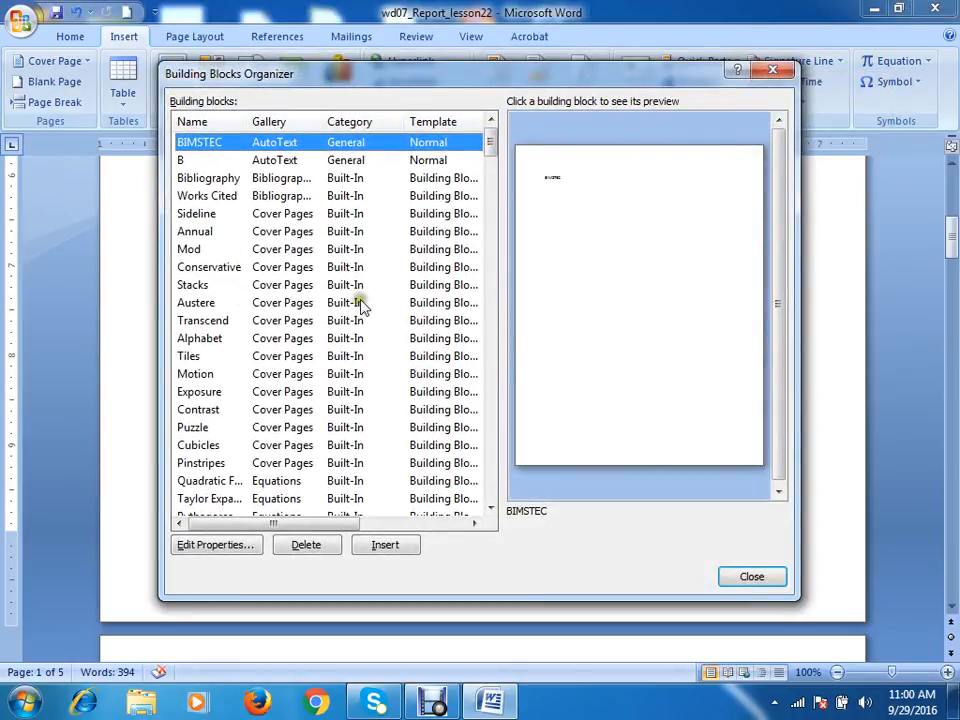
left_click(201, 216)
left_click(198, 232)
left_click(197, 250)
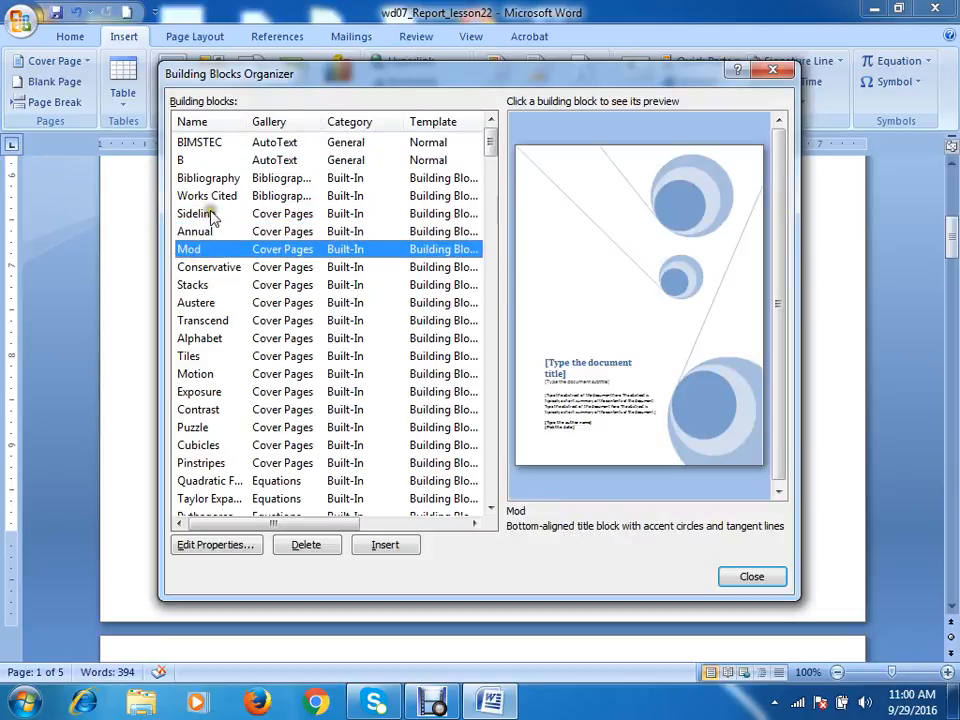
left_click(201, 215)
left_click(198, 232)
left_click(197, 250)
left_click(210, 285)
left_click(208, 249)
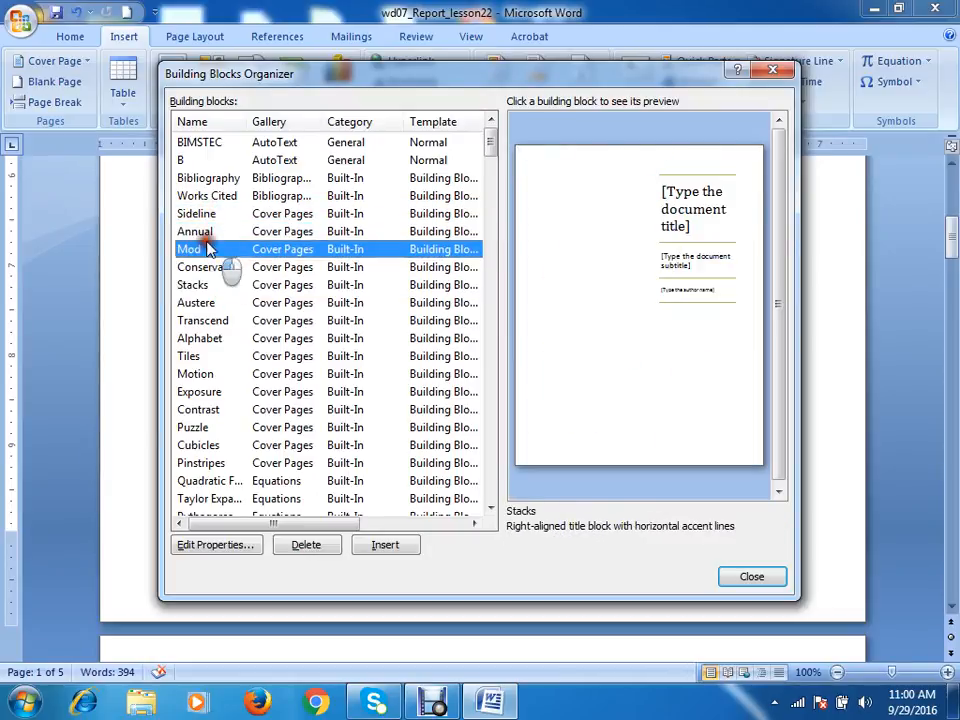
left_click(204, 214)
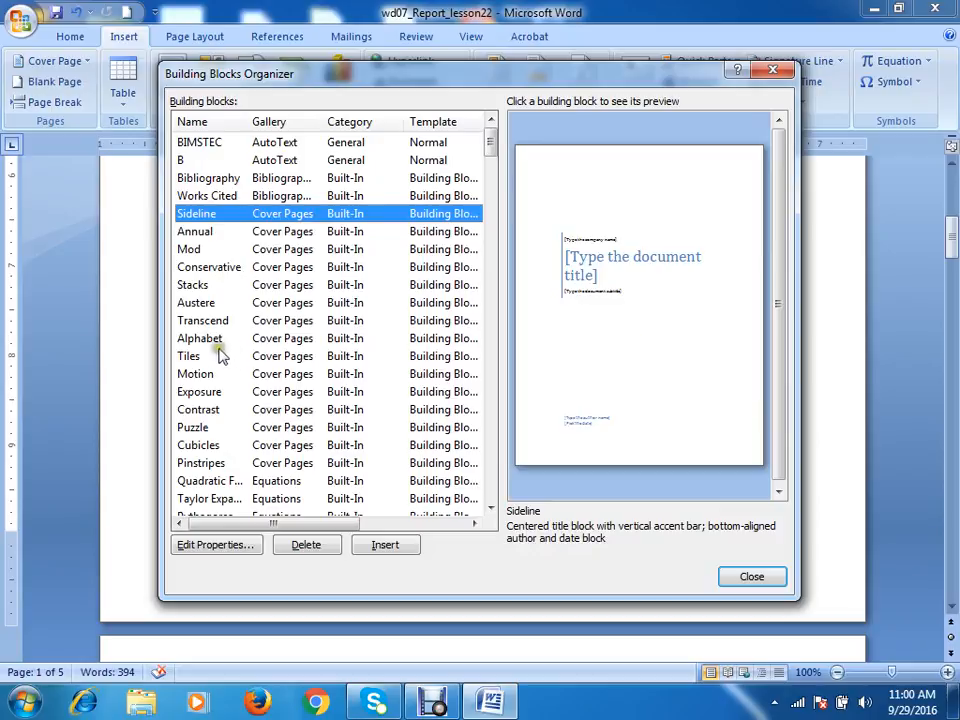
Preview the Conservative, Austere, Alphabet, Tiles and Transcend cover pages, and close the Building Blocks Organizer
left_click(212, 268)
left_click(203, 251)
left_click(200, 268)
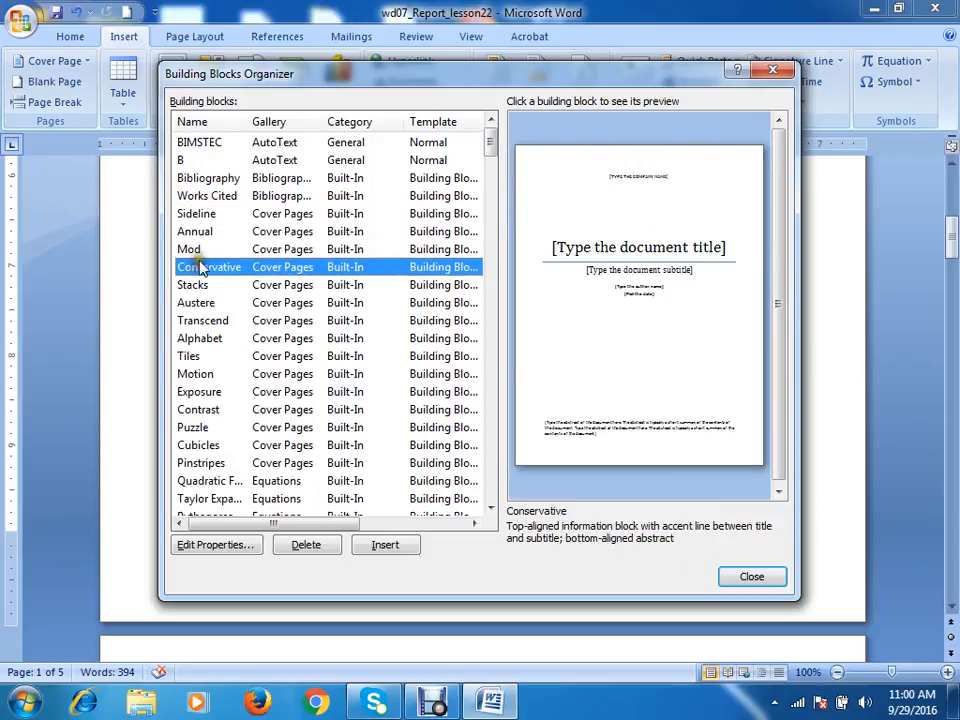
left_click(195, 250)
left_click(199, 267)
left_click(198, 286)
left_click(196, 302)
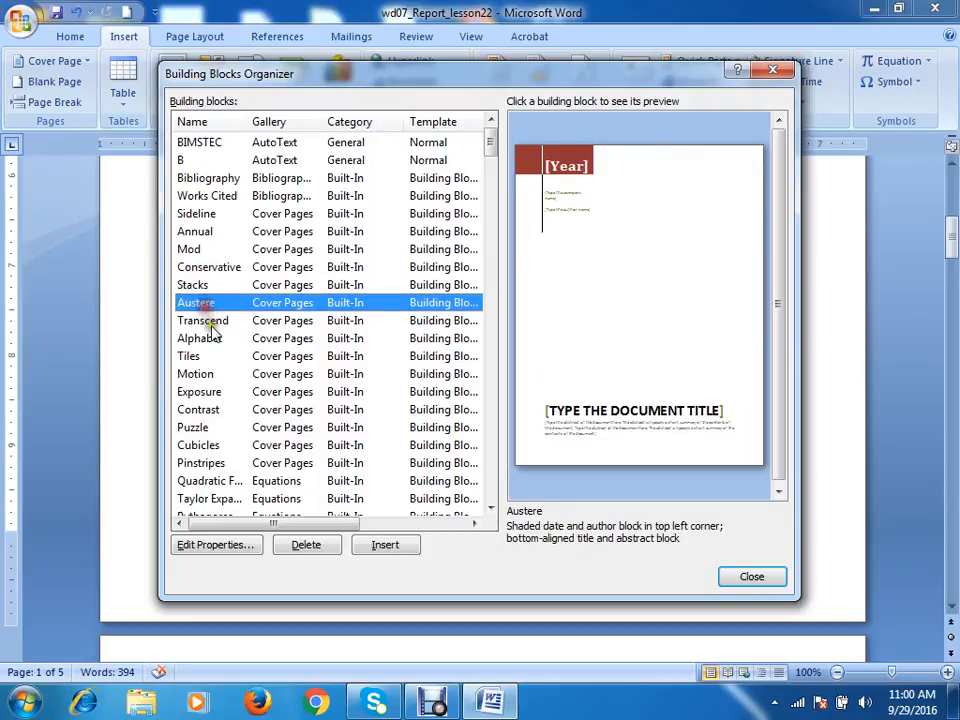
left_click(200, 338)
left_click(195, 356)
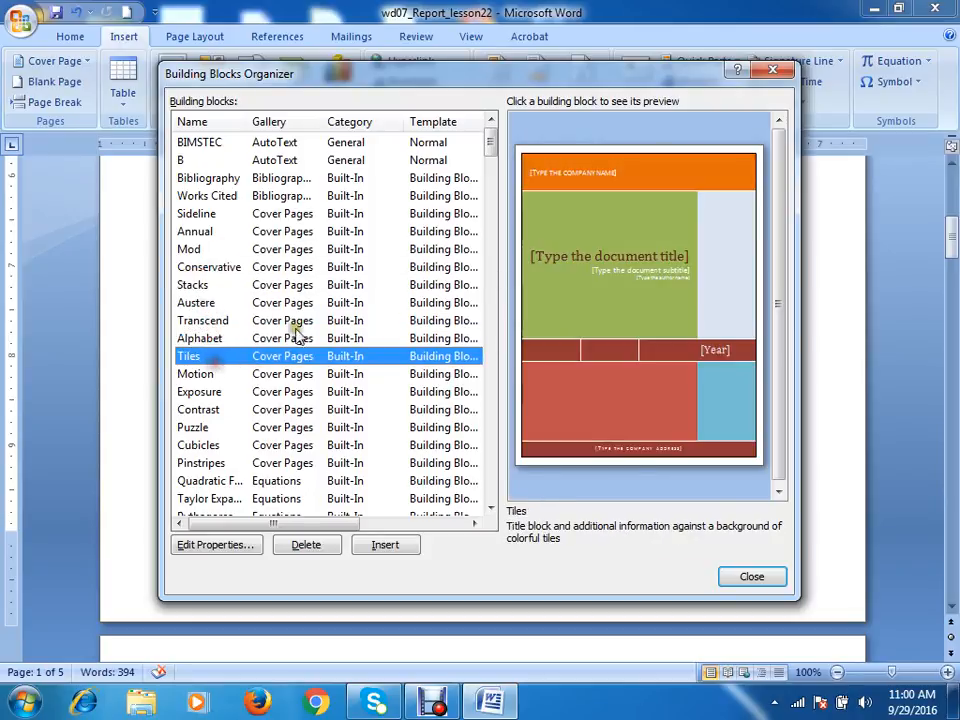
left_click(197, 320)
left_click(197, 302)
left_click(197, 285)
left_click(206, 319)
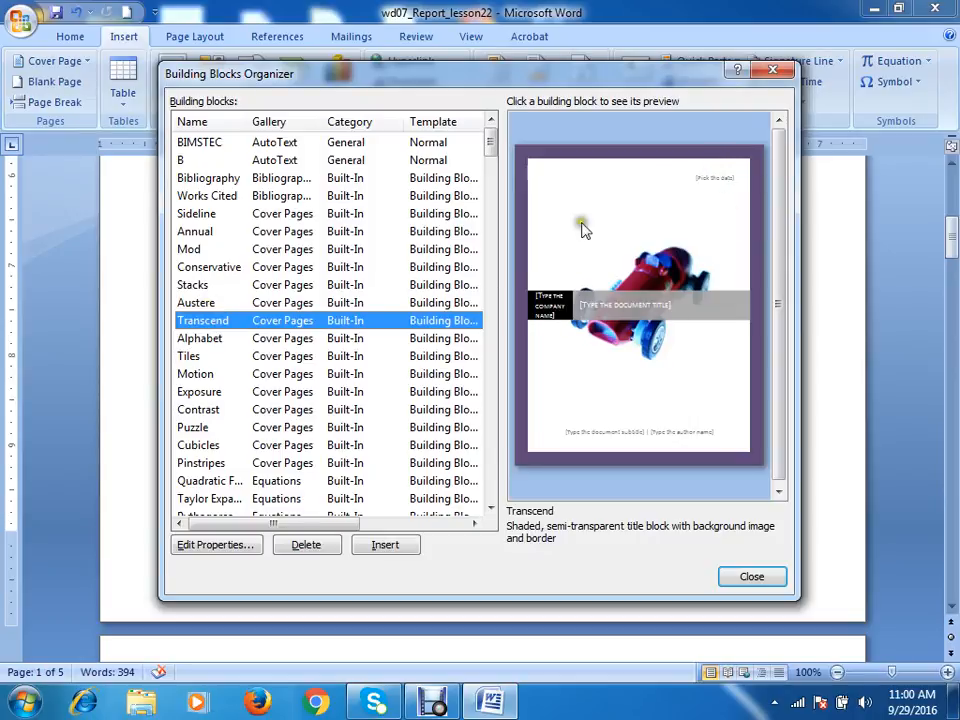
left_click(778, 576)
Insert a page break before the report title and place the cursor on the new blank first page
left_click_drag(950, 245, 950, 192)
left_click(192, 316)
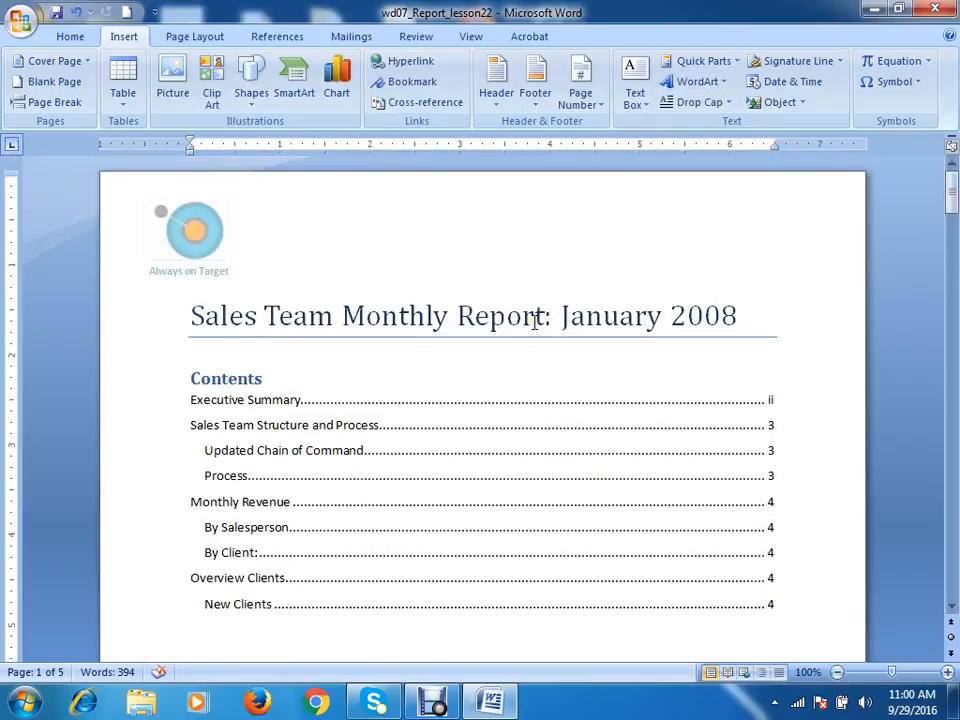
key("ctrl+Return")
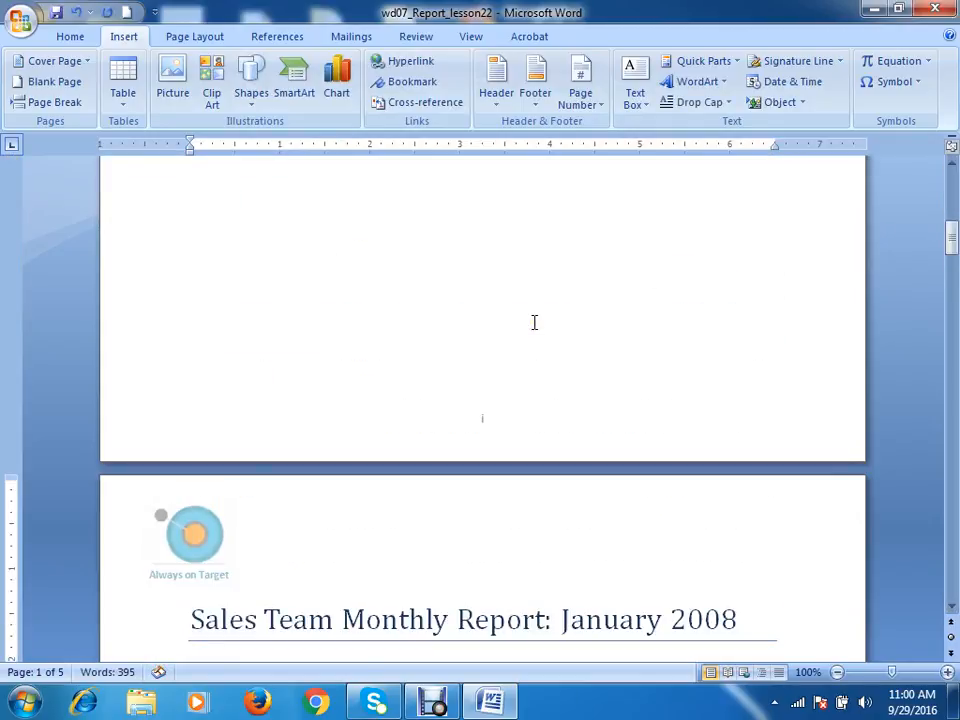
scroll(533, 321, "up", 12)
left_click(266, 308)
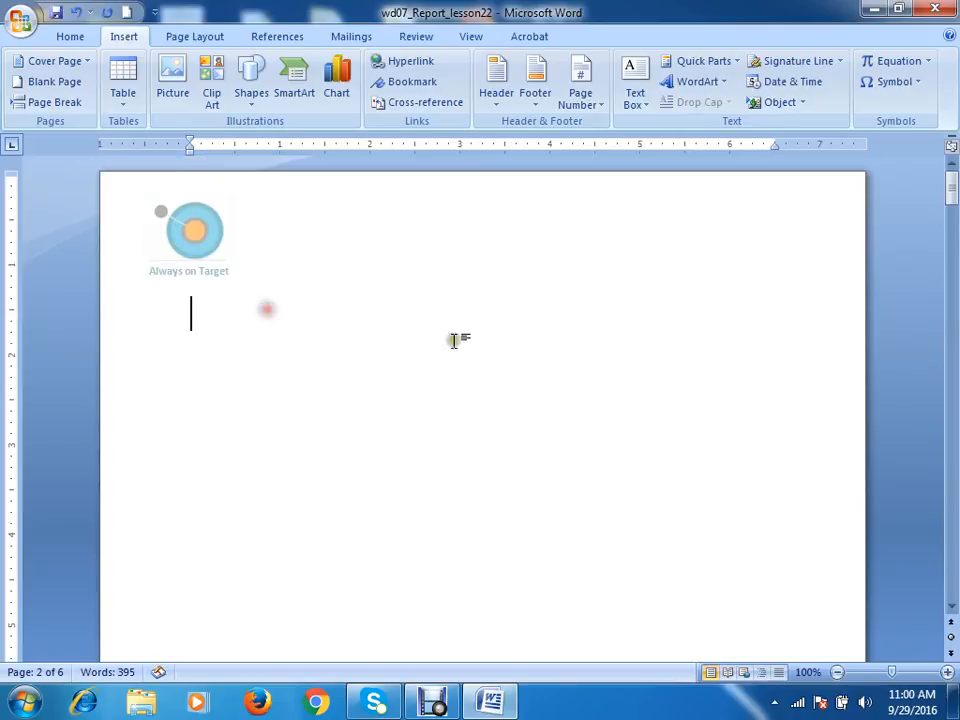
Reopen the Building Blocks Organizer, compare the Conservative, Stacks and Austere cover pages, and select Stacks
left_click(712, 62)
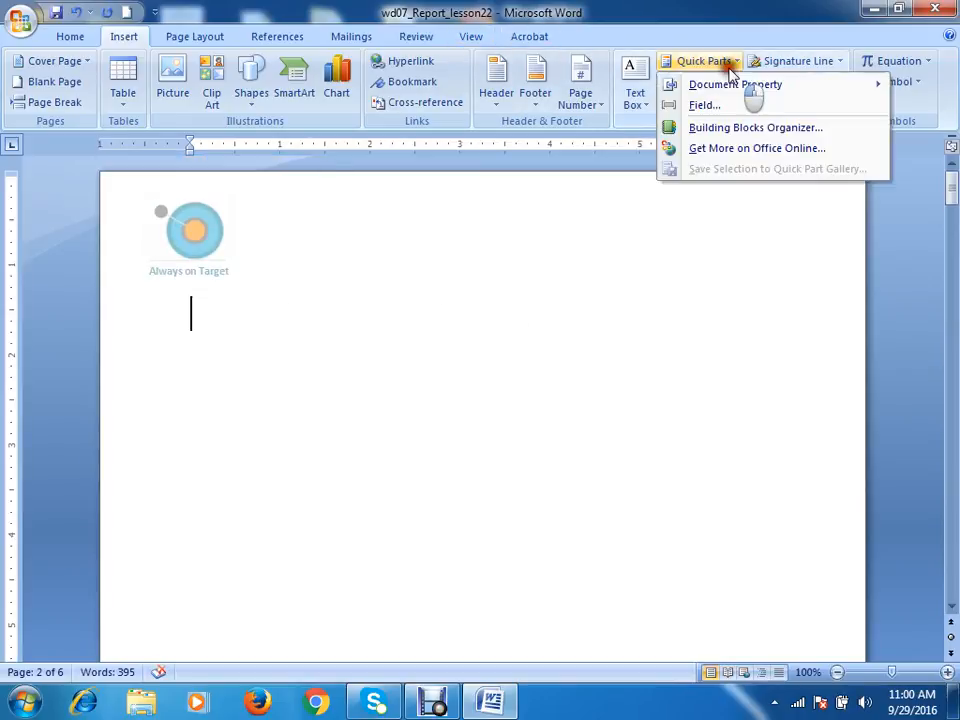
left_click(735, 126)
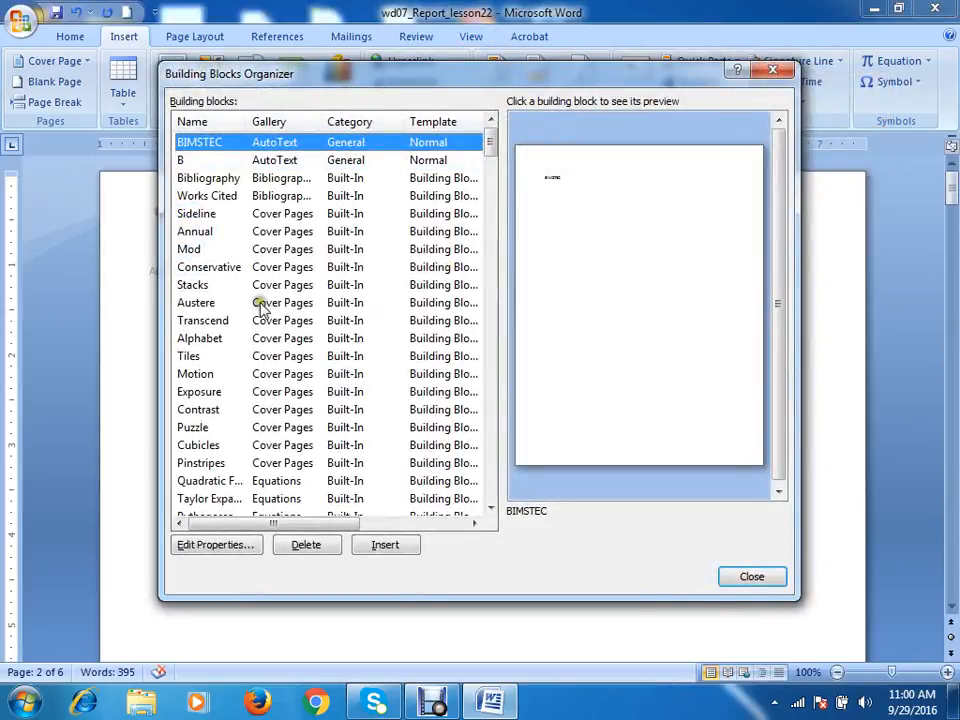
left_click(218, 268)
left_click(199, 286)
left_click(190, 302)
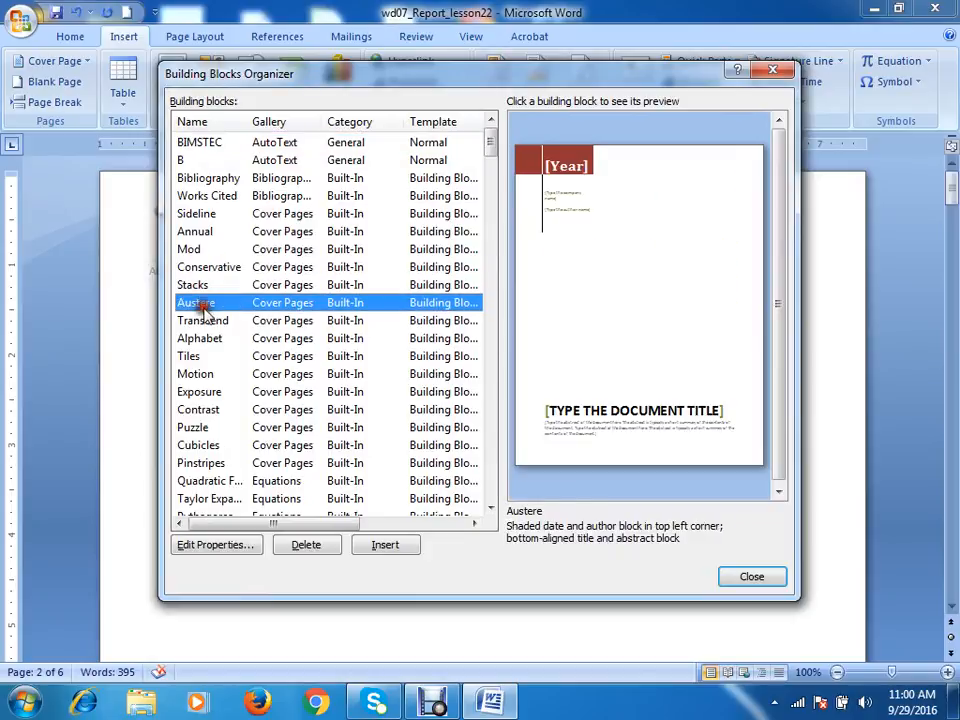
left_click(200, 285)
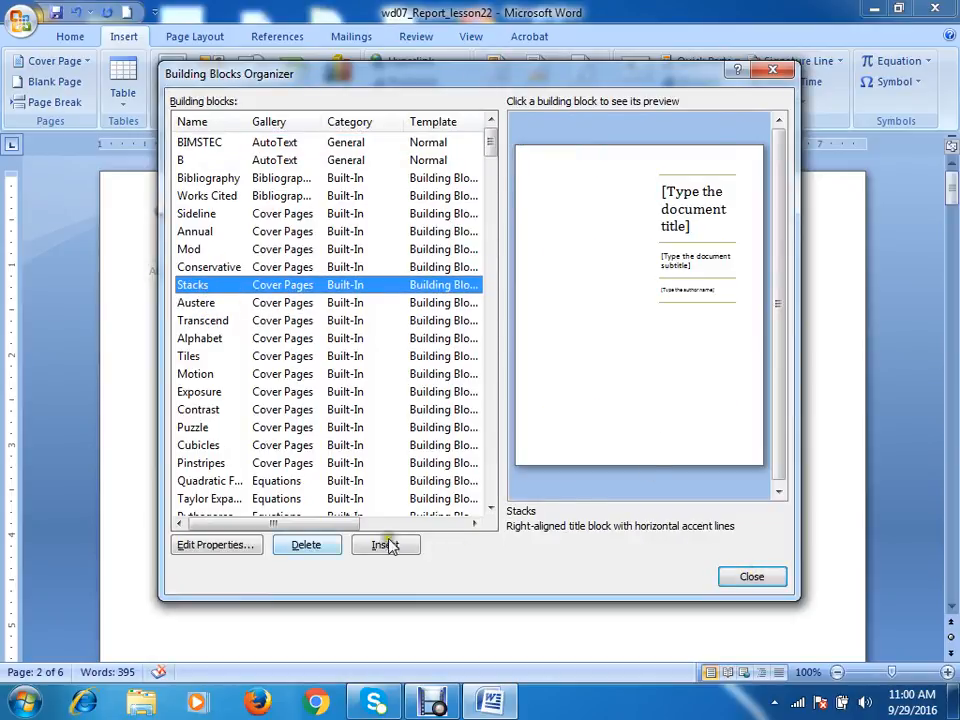
Rename the Stacks cover page building block as Sales Report and accept redefining the entry
left_click(215, 545)
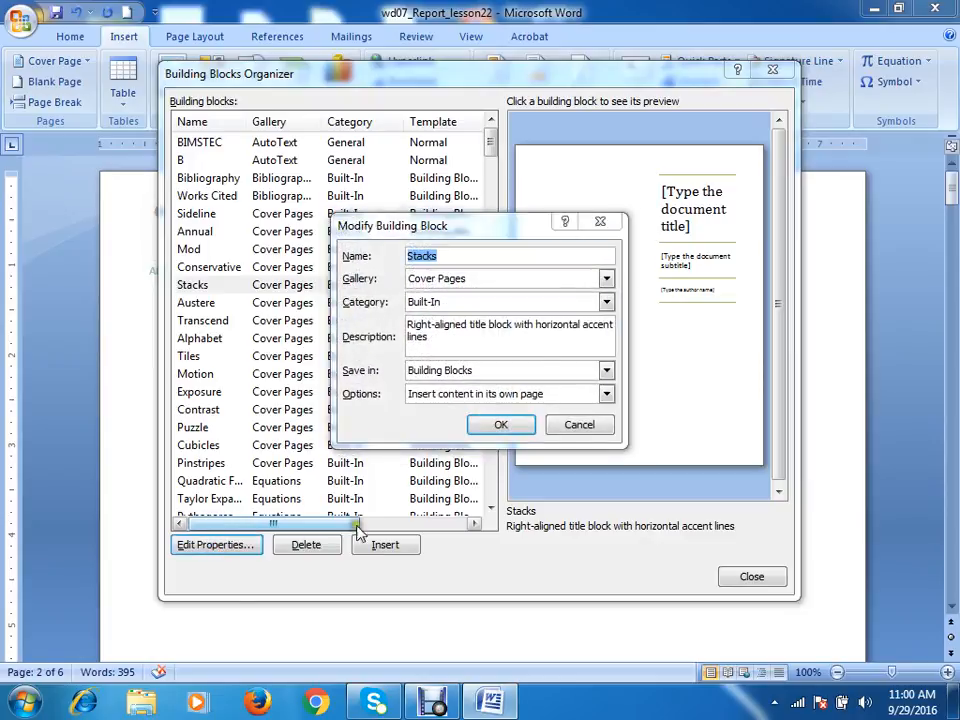
left_click_drag(450, 230, 342, 186)
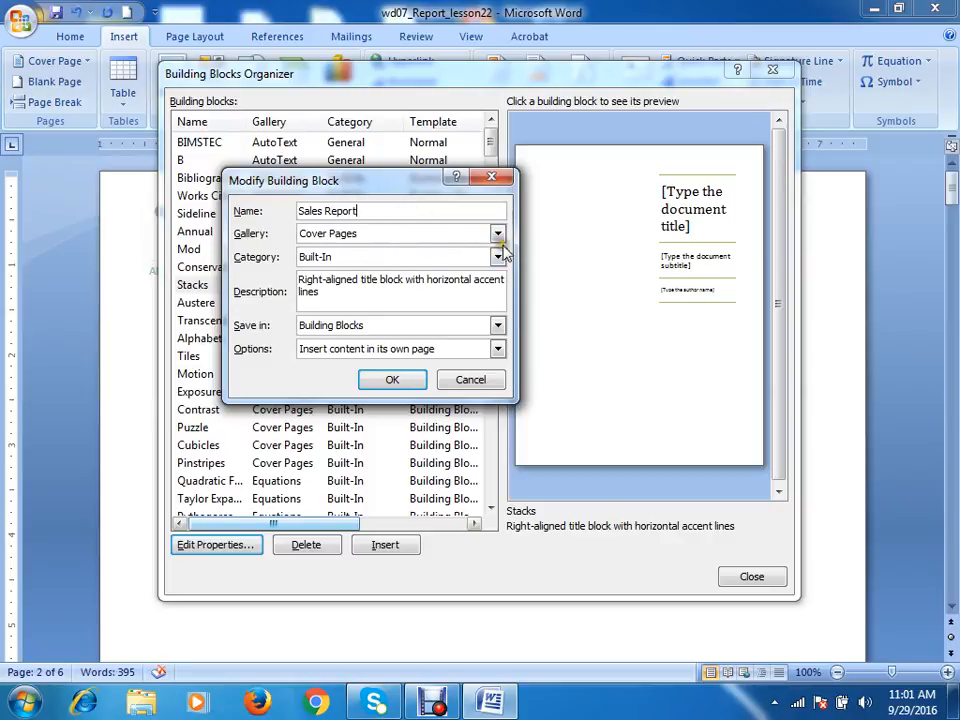
left_click(336, 259)
left_click(340, 270)
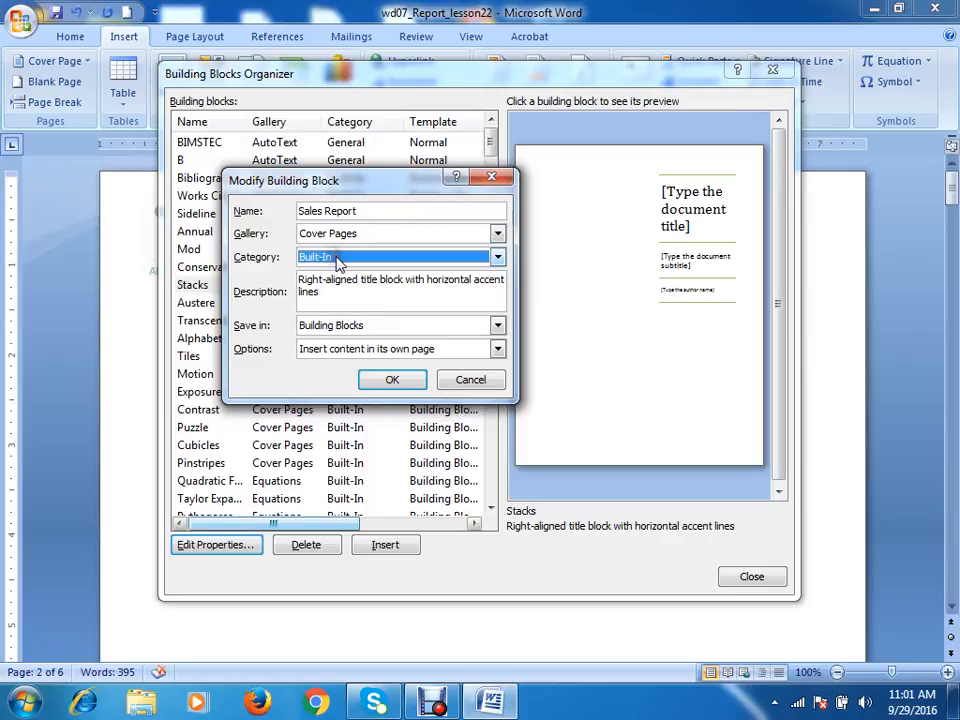
left_click_drag(330, 293, 280, 281)
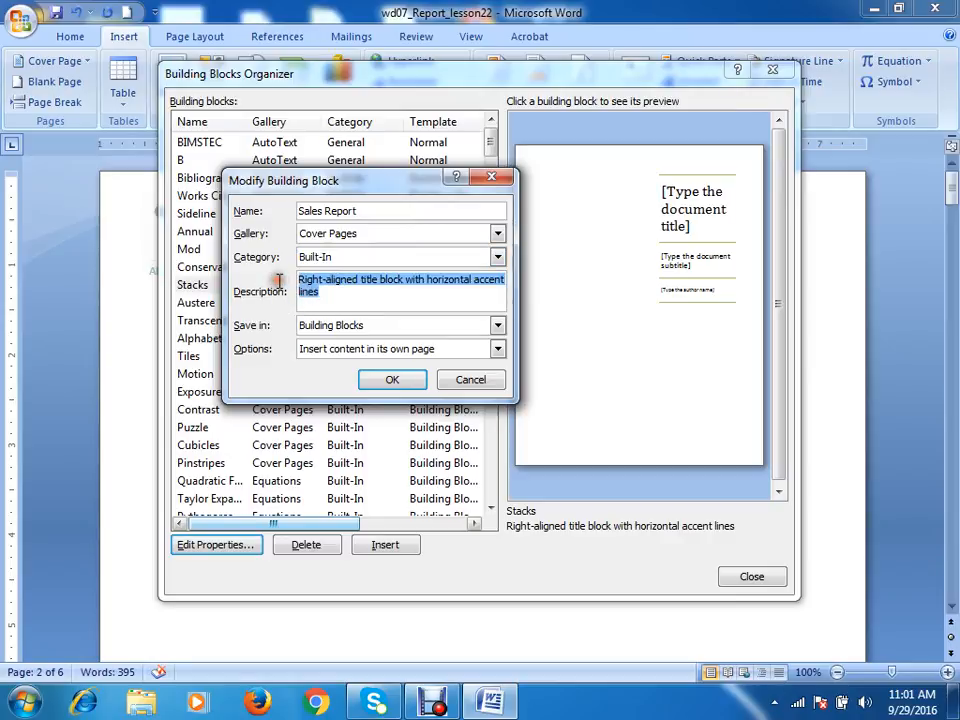
left_click(390, 380)
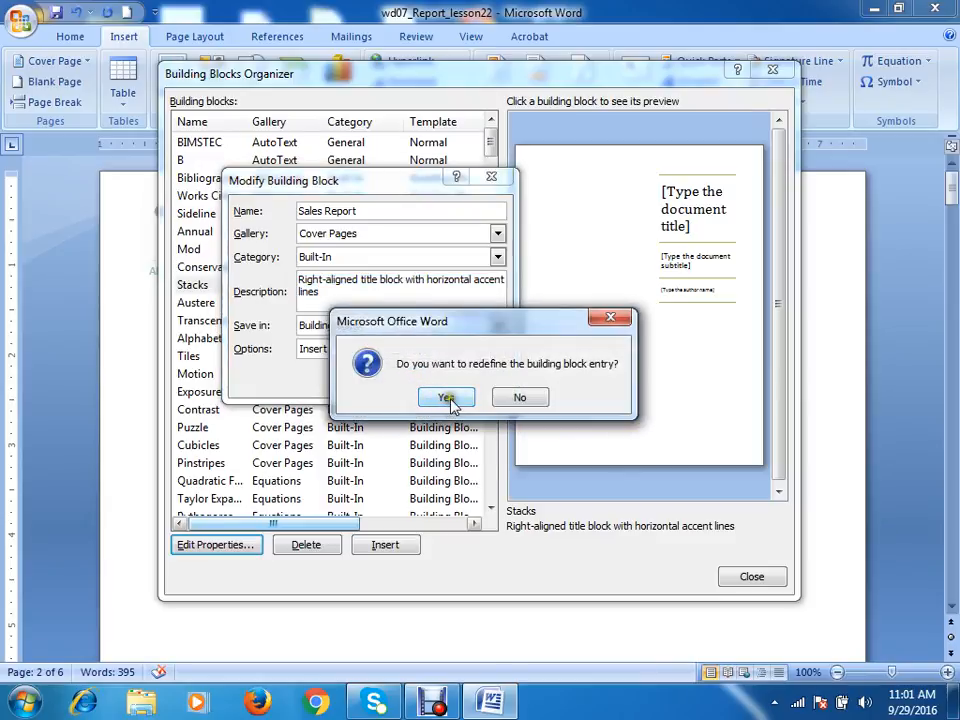
left_click(452, 399)
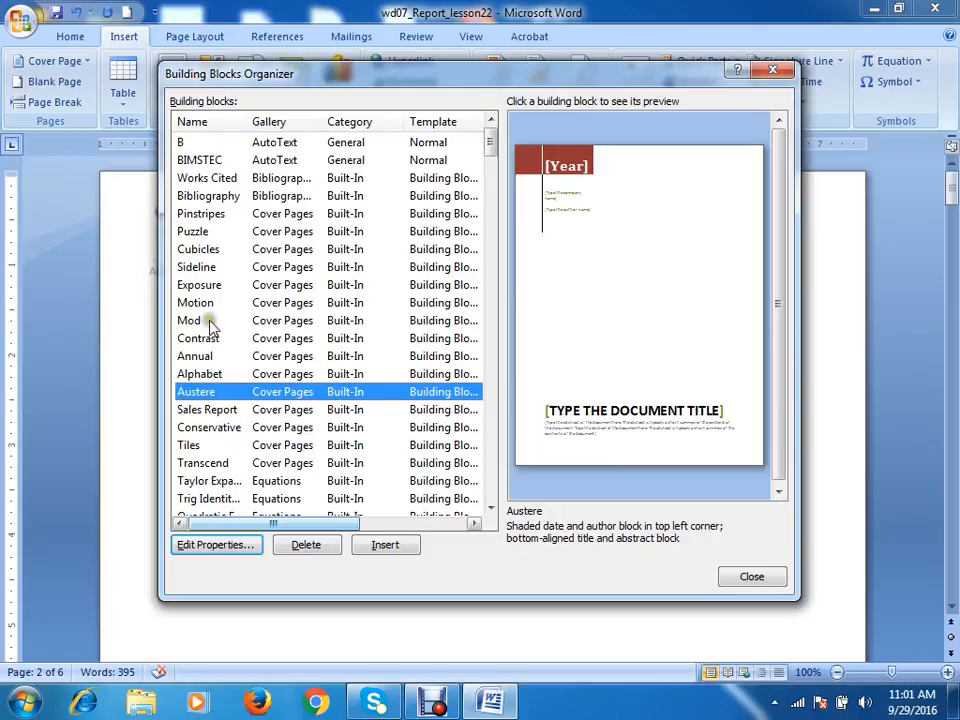
Insert the Sales Report cover page and set its document title to Sales Report
left_click(218, 410)
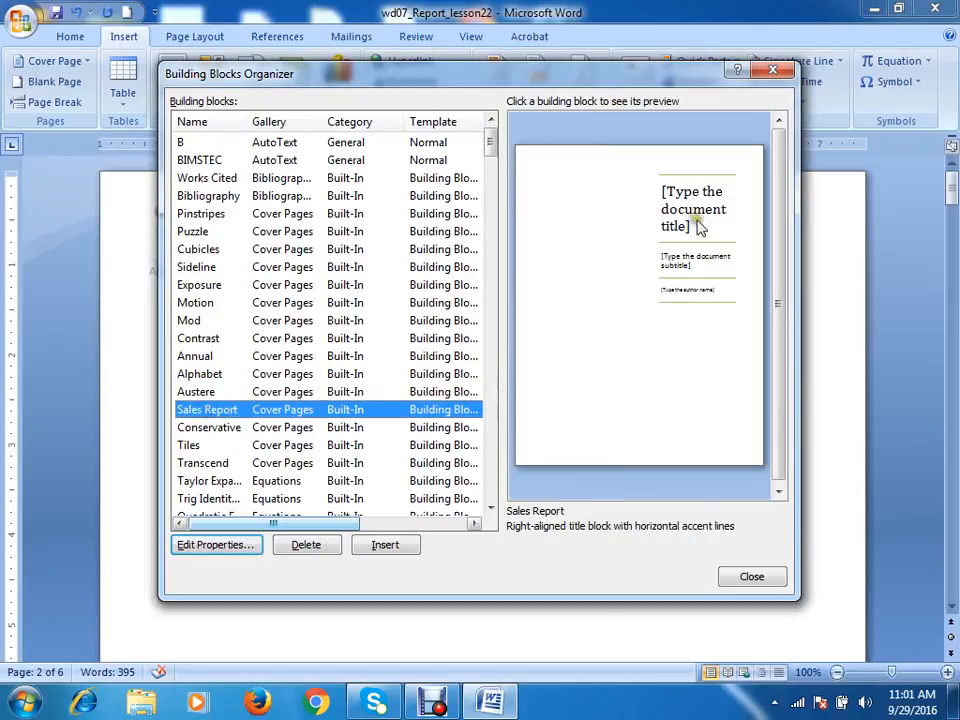
left_click(386, 546)
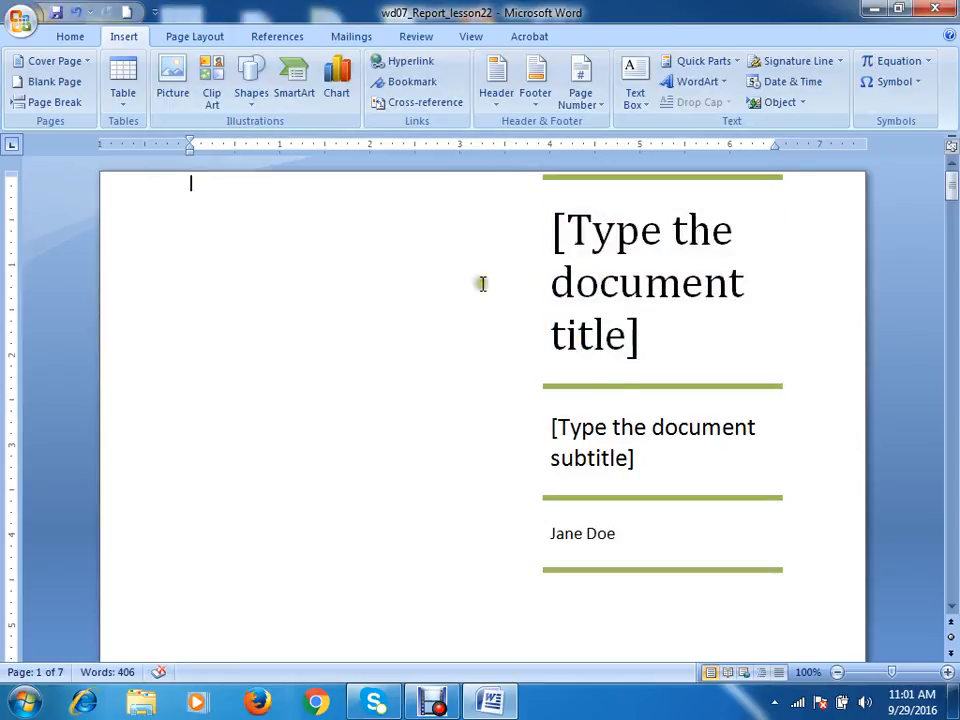
left_click(580, 275)
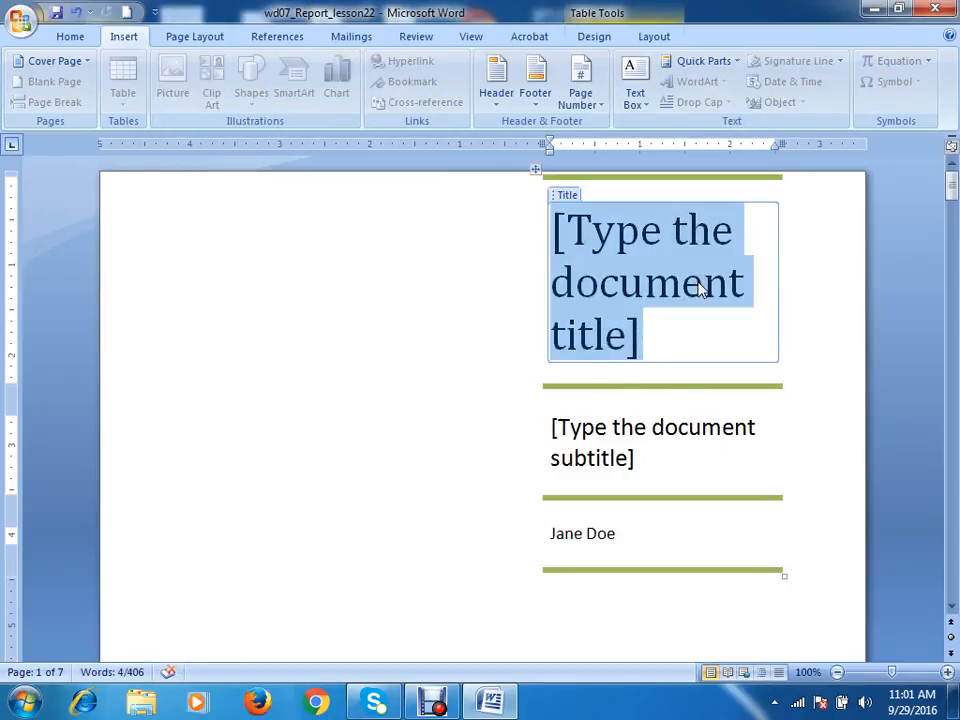
type("Sales")
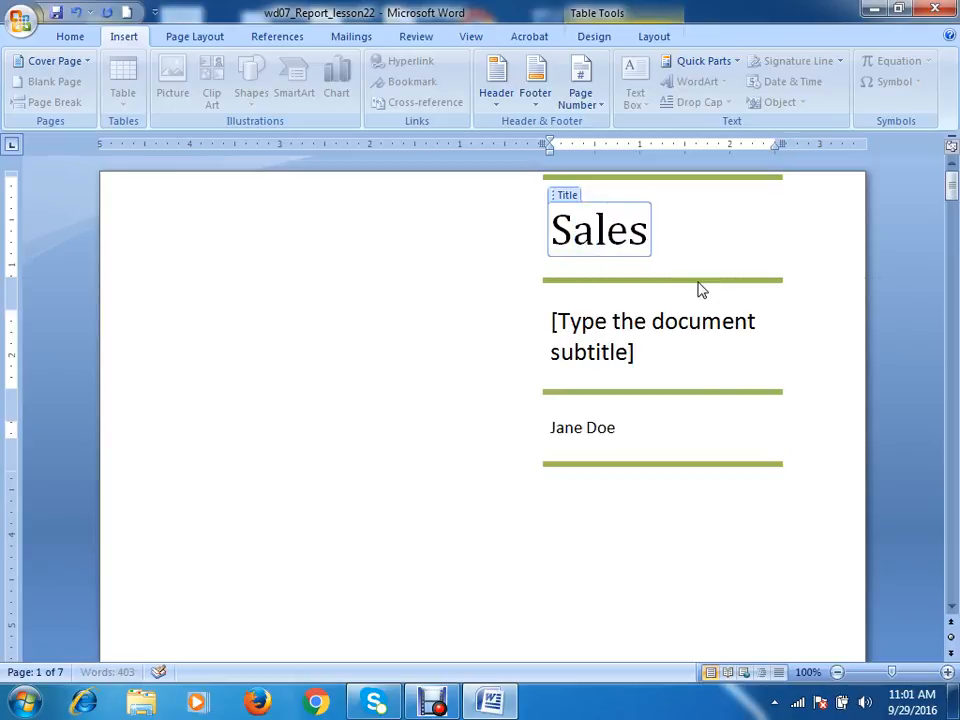
type(" Report")
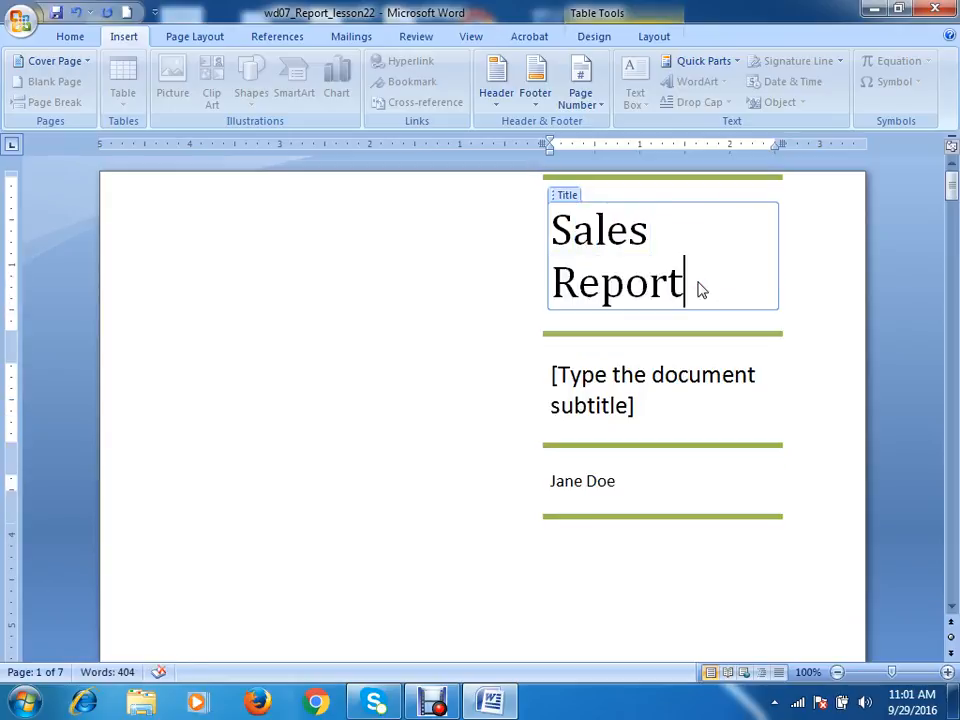
Check the subtitle and author fields on the cover page and review the page's layout
left_click(617, 403)
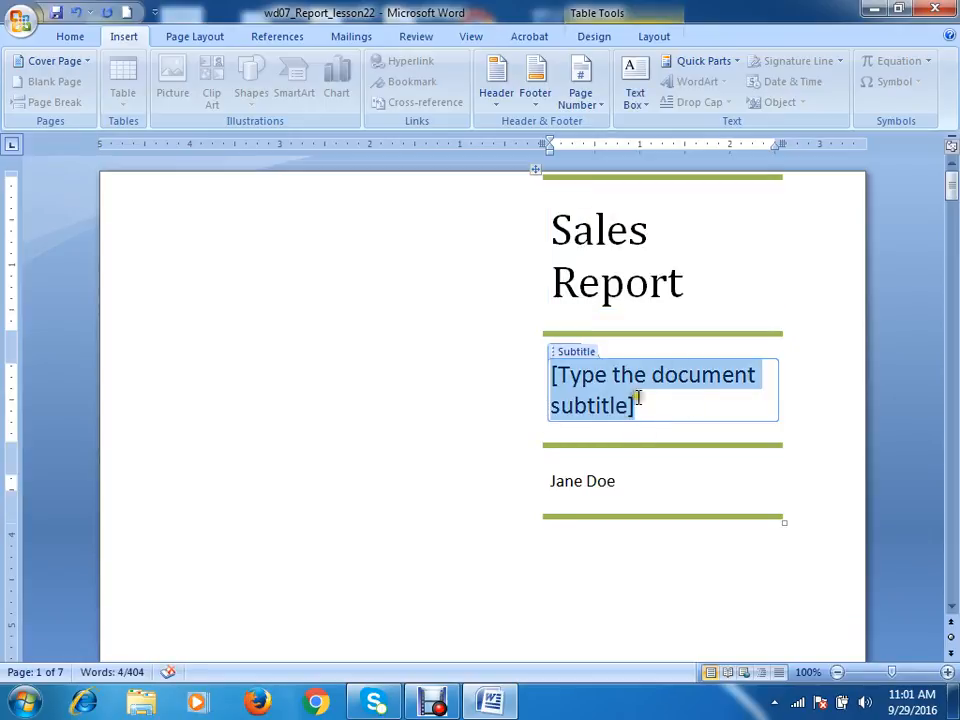
left_click(641, 409)
left_click(611, 480)
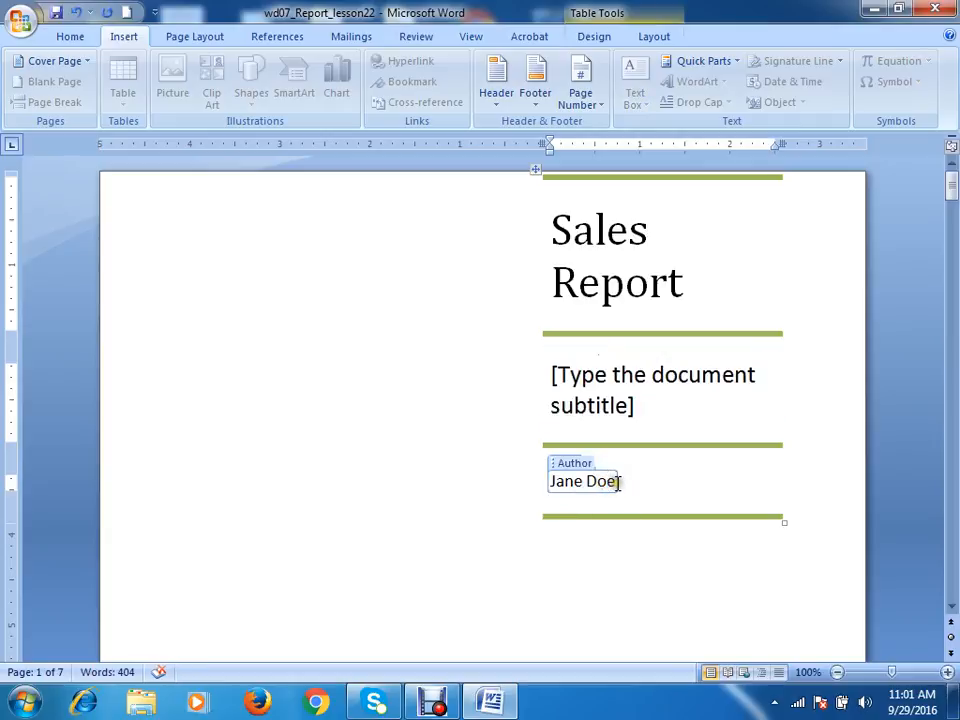
triple_click(580, 481)
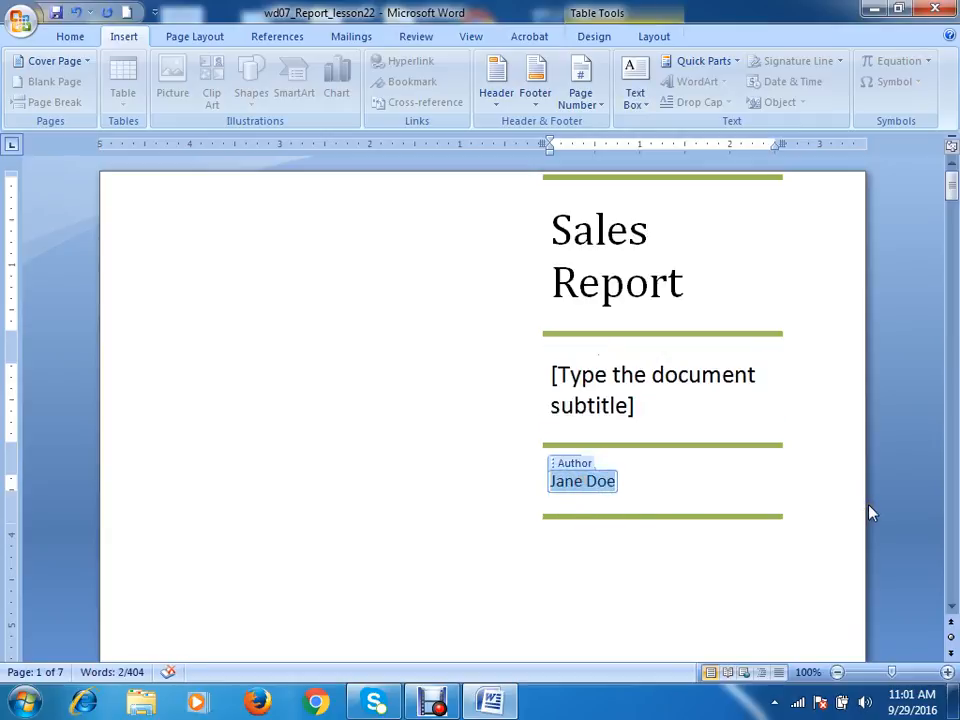
left_click(420, 486)
scroll(407, 461, "down", 10)
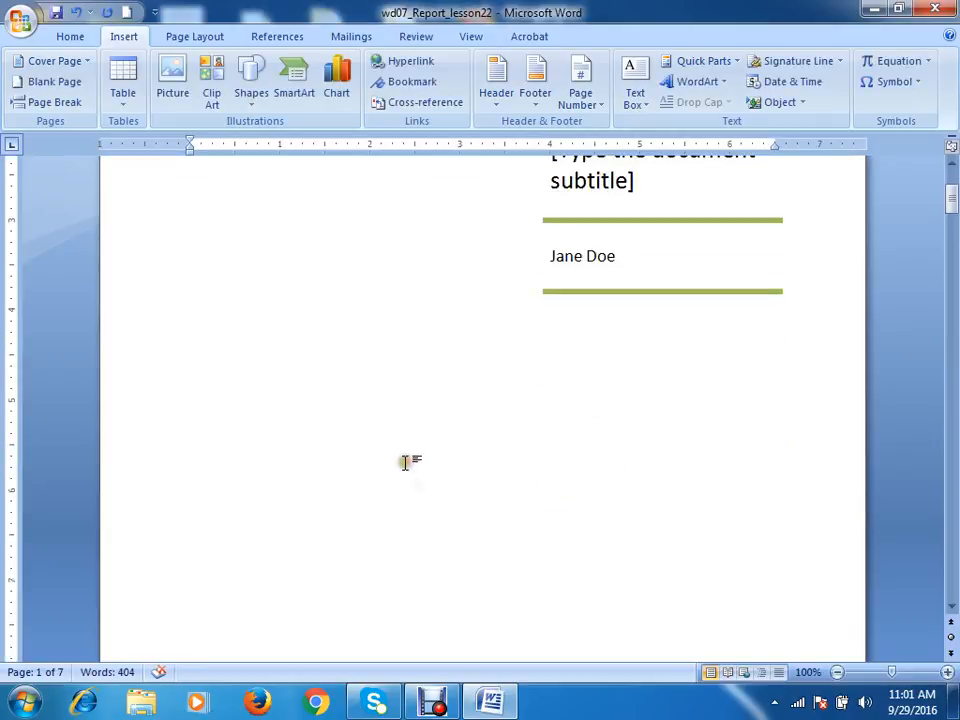
scroll(345, 445, "up", 10)
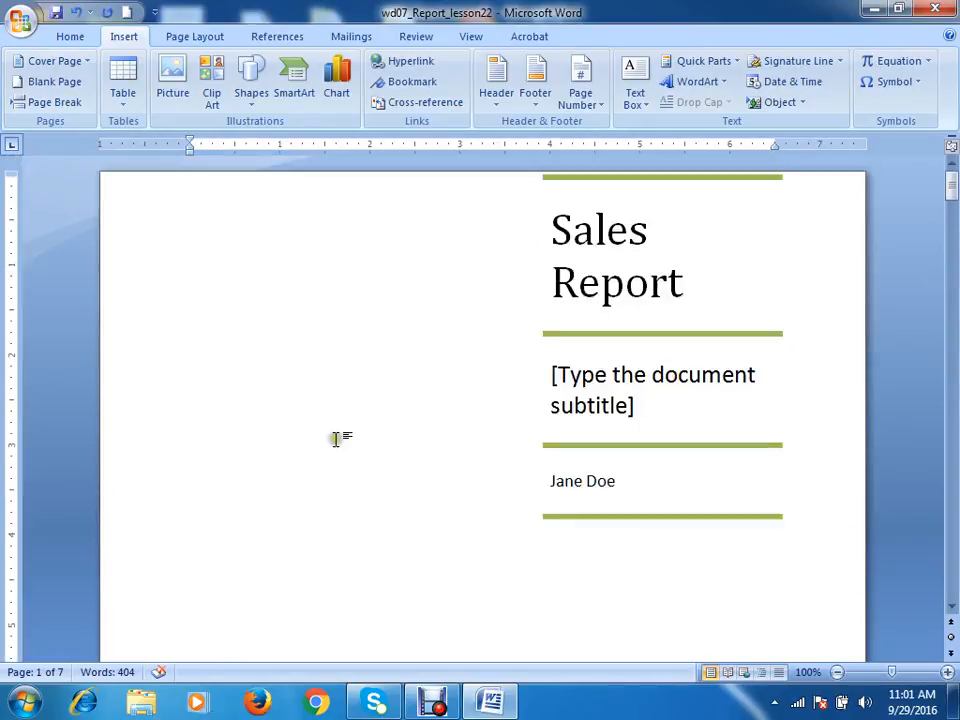
scroll(512, 589, "down", 10)
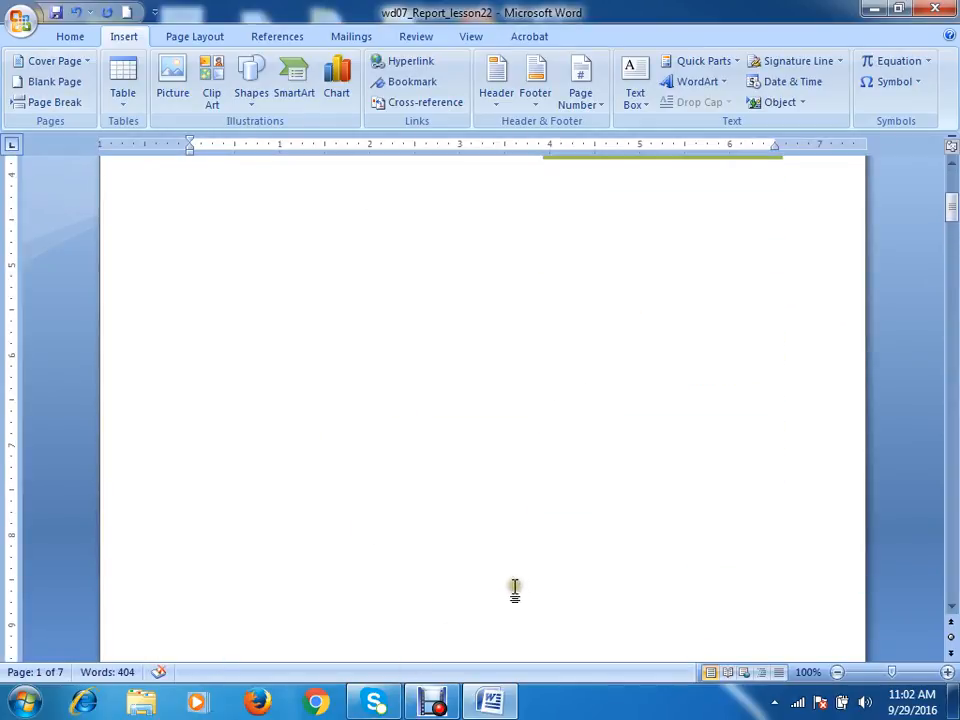
scroll(510, 578, "down", 10)
scroll(511, 565, "up", 10)
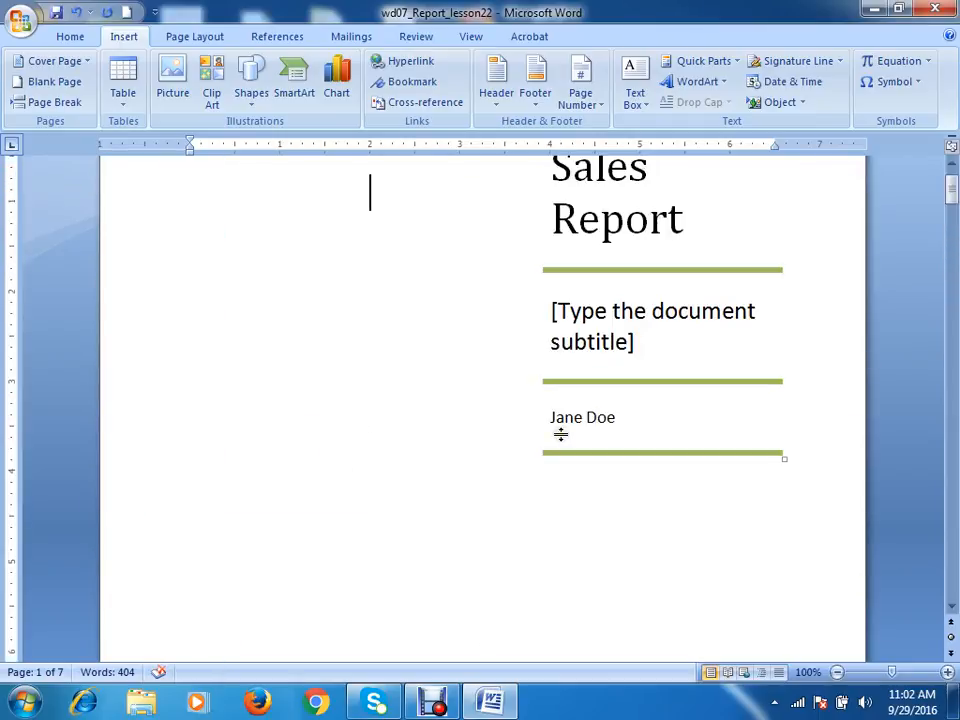
Delete the blank line above the Sales Team Monthly Report title on the page after the cover
scroll(438, 603, "down", 10)
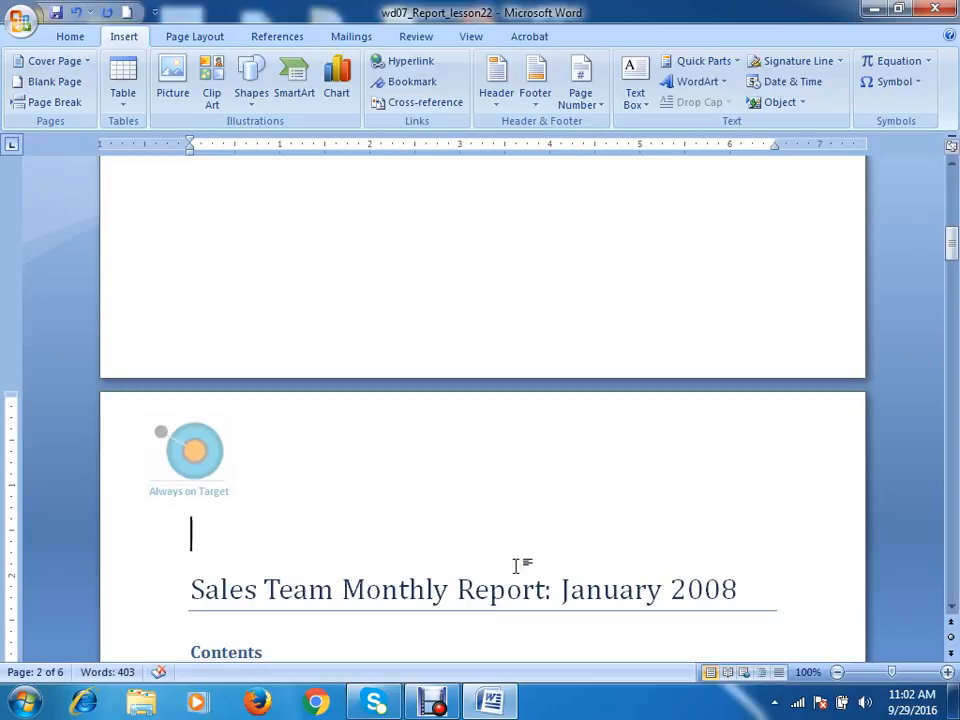
key("Delete")
scroll(611, 462, "down", 5)
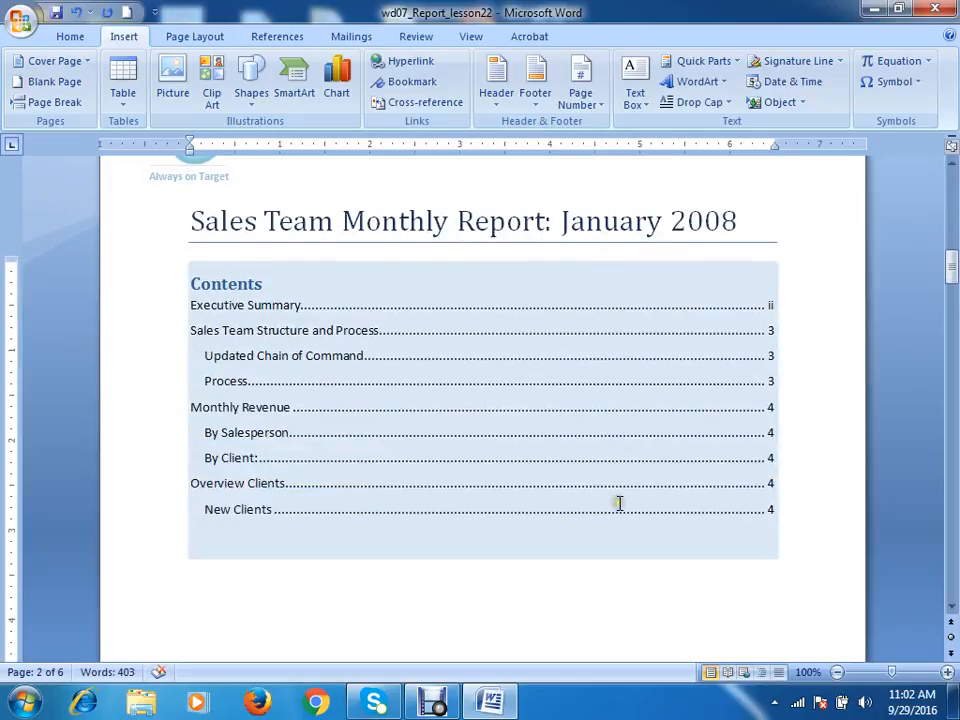
scroll(615, 381, "up", 15)
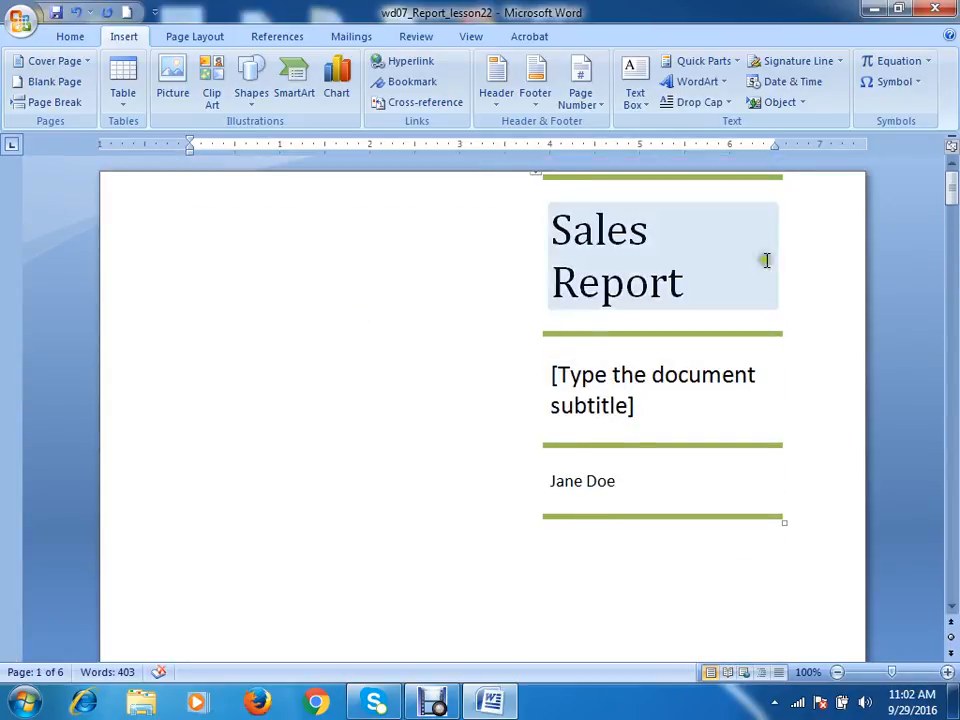
scroll(666, 396, "down", 11)
scroll(663, 386, "up", 11)
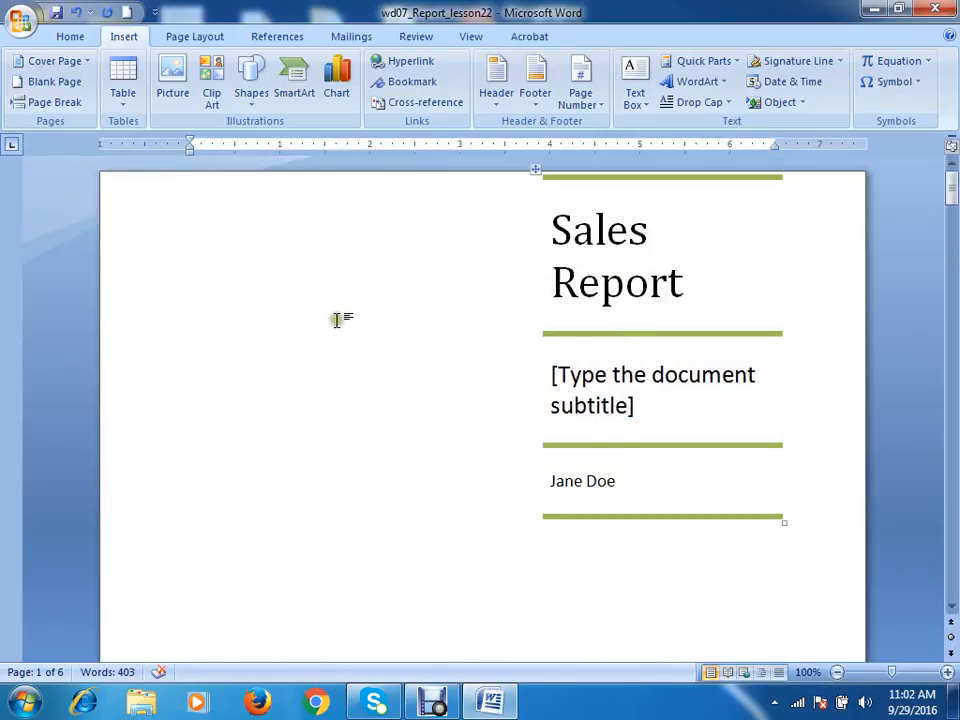
left_click(448, 279)
left_click_drag(533, 182, 765, 483)
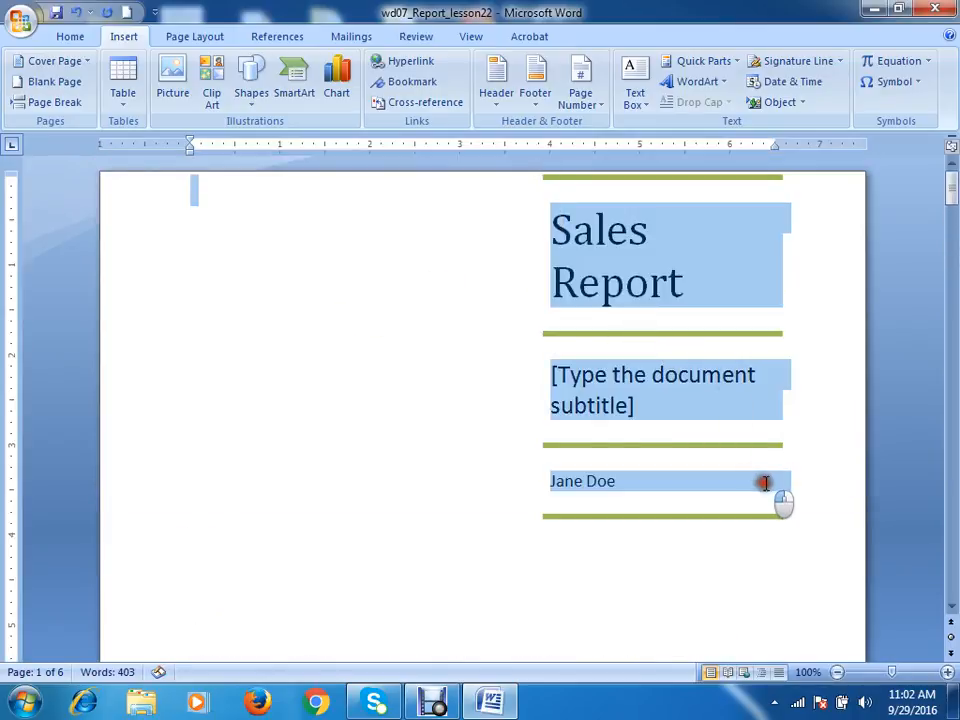
left_click(304, 437)
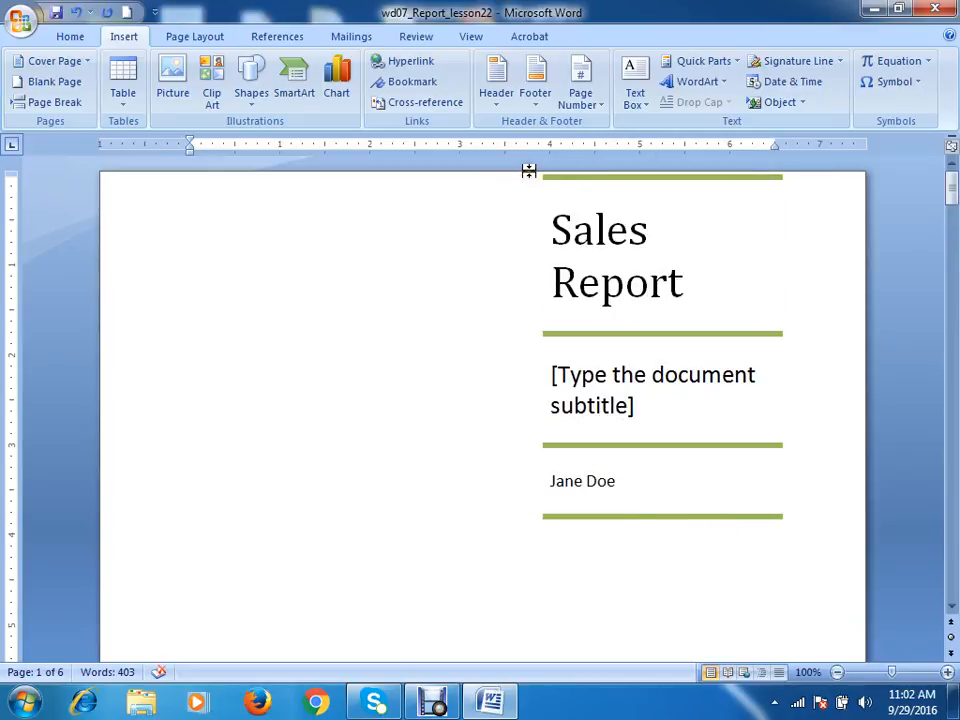
Open the Building Blocks Organizer, compare the Annual, Contrast, Alphabet, Mod and Motion cover pages, and select Motion
left_click(200, 37)
left_click(127, 36)
left_click(722, 63)
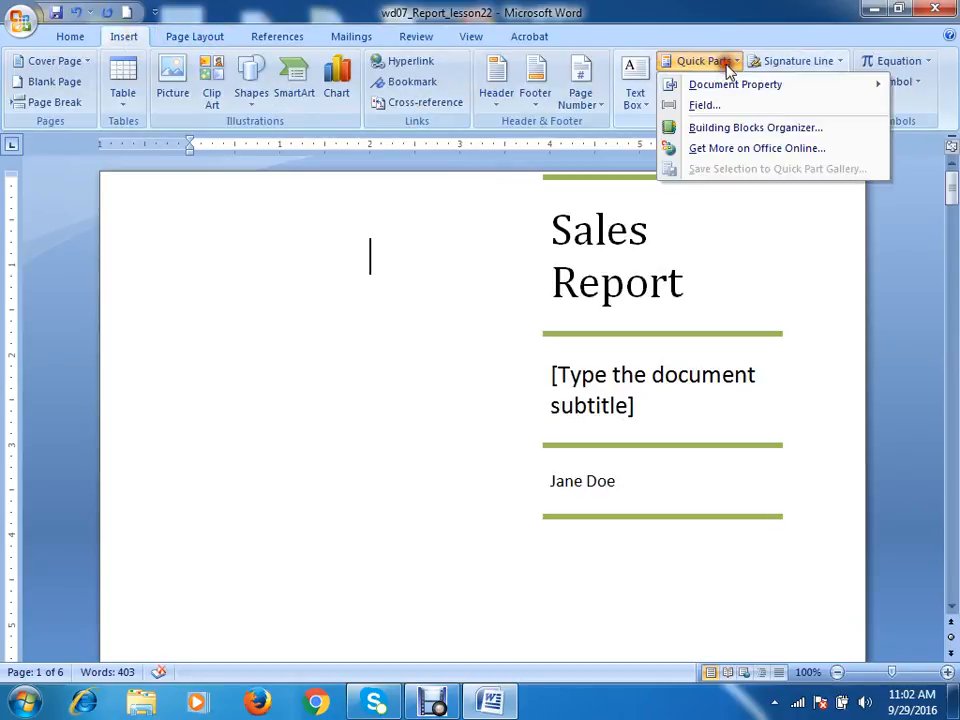
left_click(732, 127)
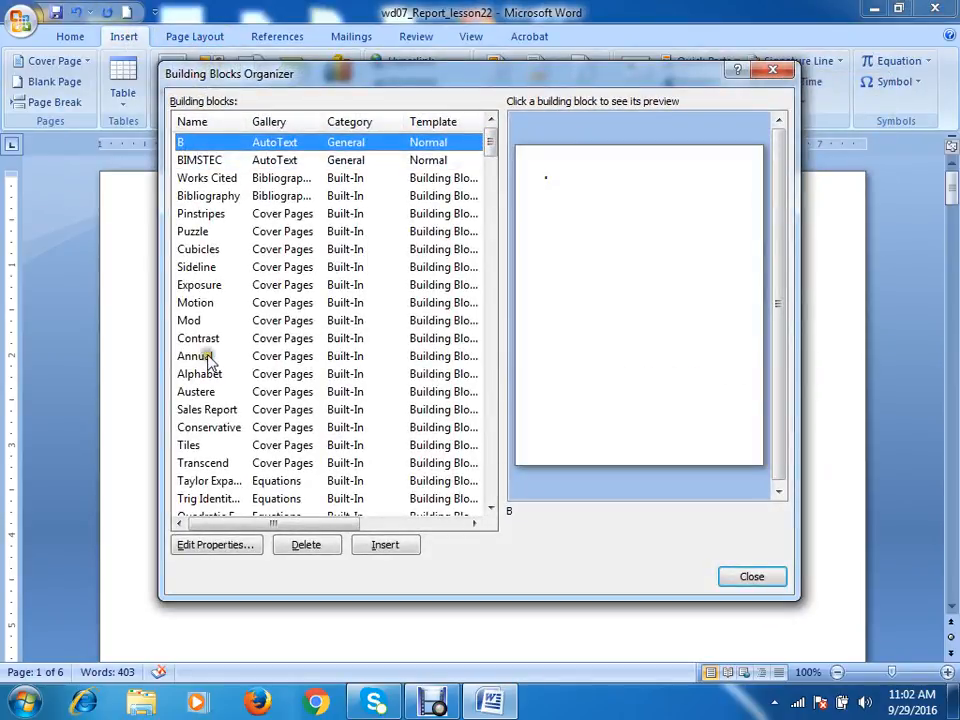
left_click(200, 356)
left_click(205, 340)
left_click(190, 302)
left_click(214, 374)
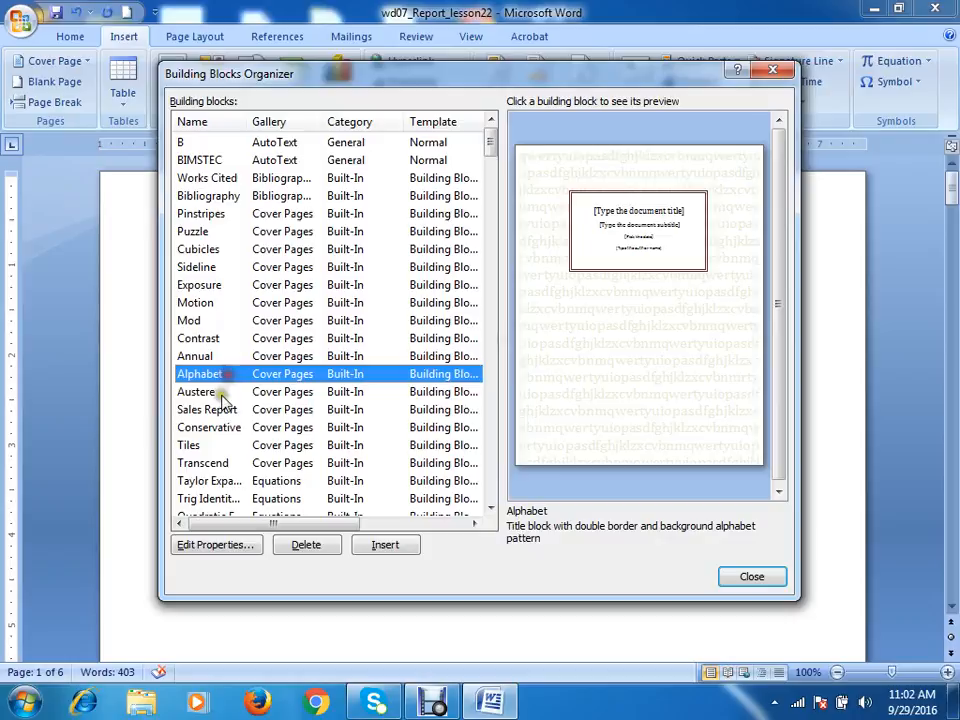
left_click(234, 320)
left_click(232, 302)
left_click(240, 338)
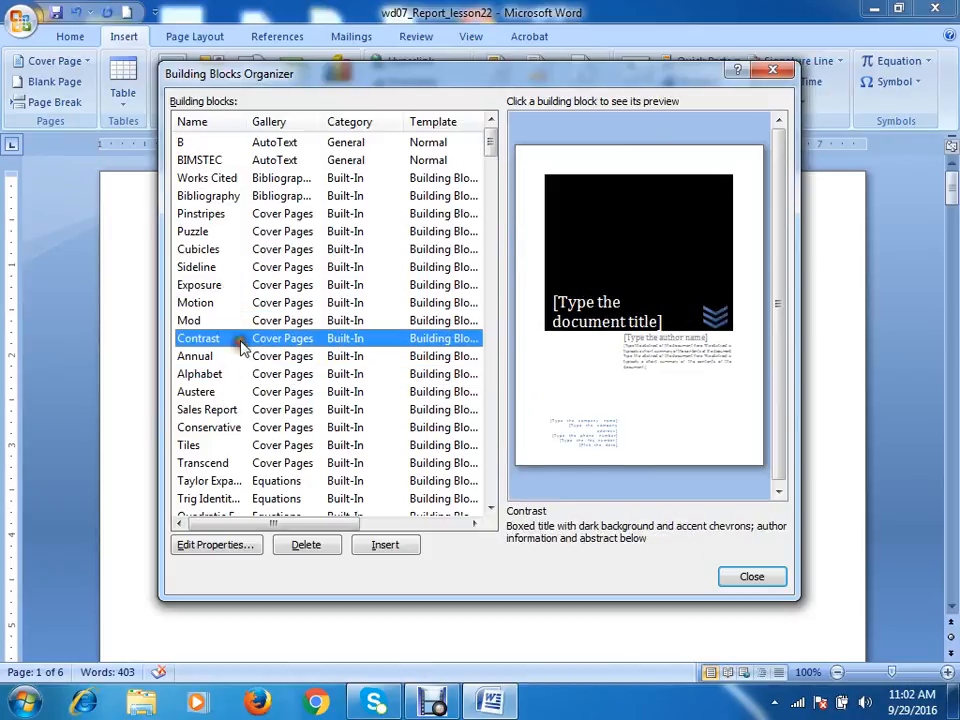
left_click(212, 322)
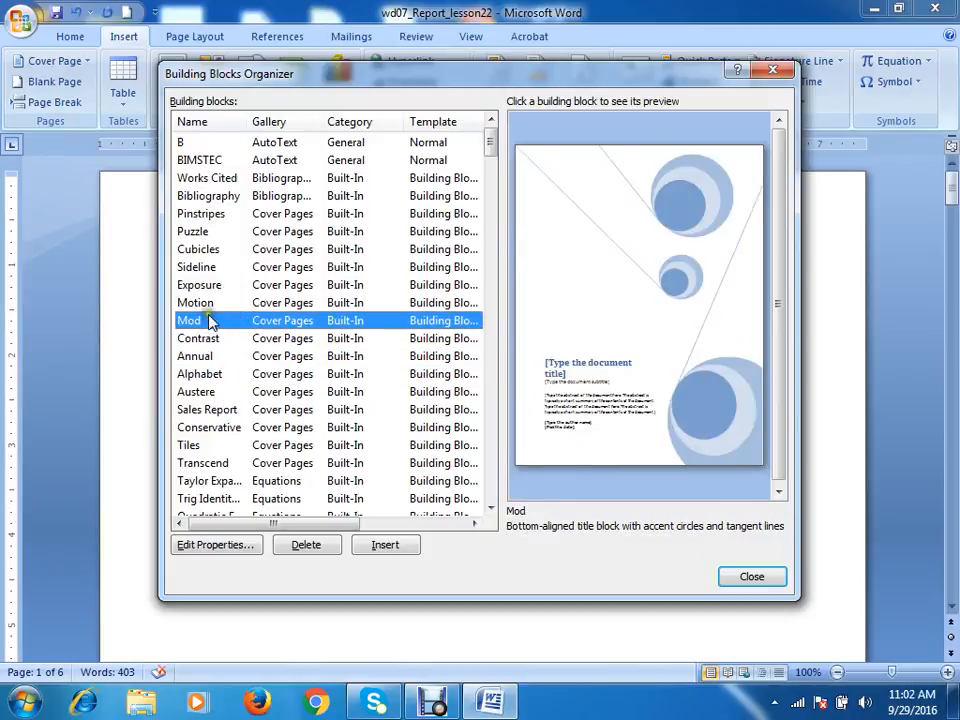
left_click(207, 304)
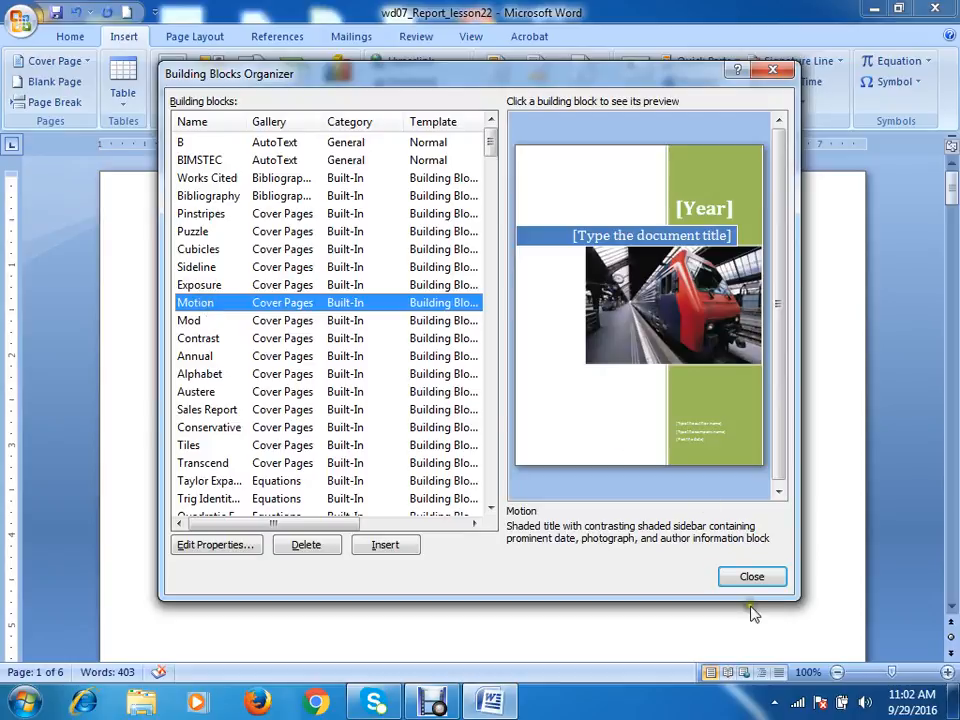
Insert the Motion cover page in place of the current one and look over its layout
left_click(385, 545)
scroll(635, 490, "down", 5)
scroll(635, 490, "down", 3)
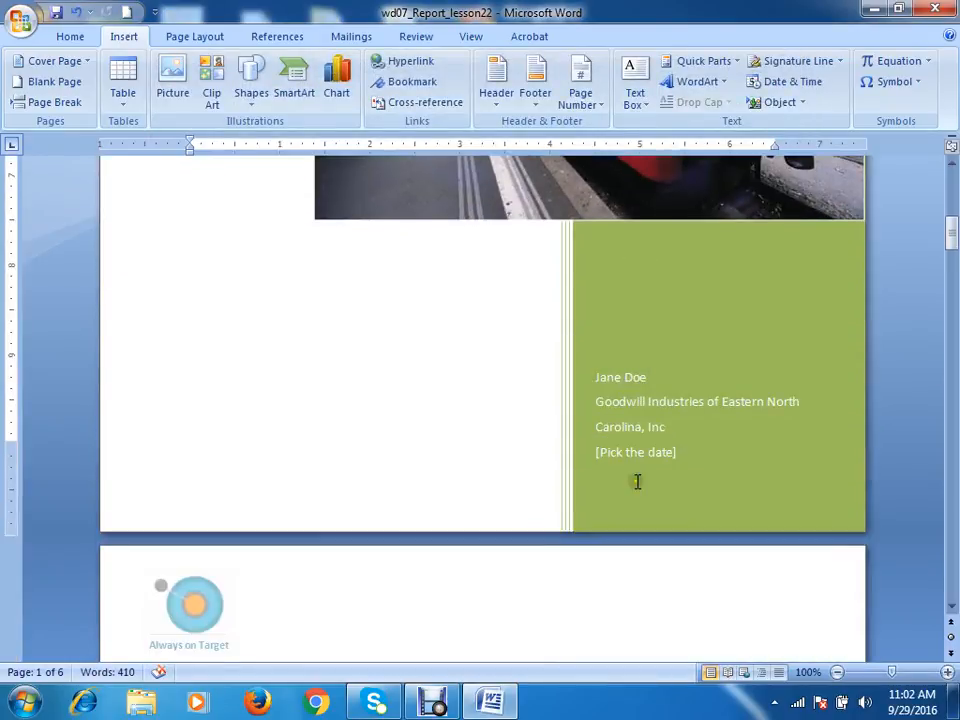
scroll(636, 482, "up", 6)
scroll(814, 428, "down", 7)
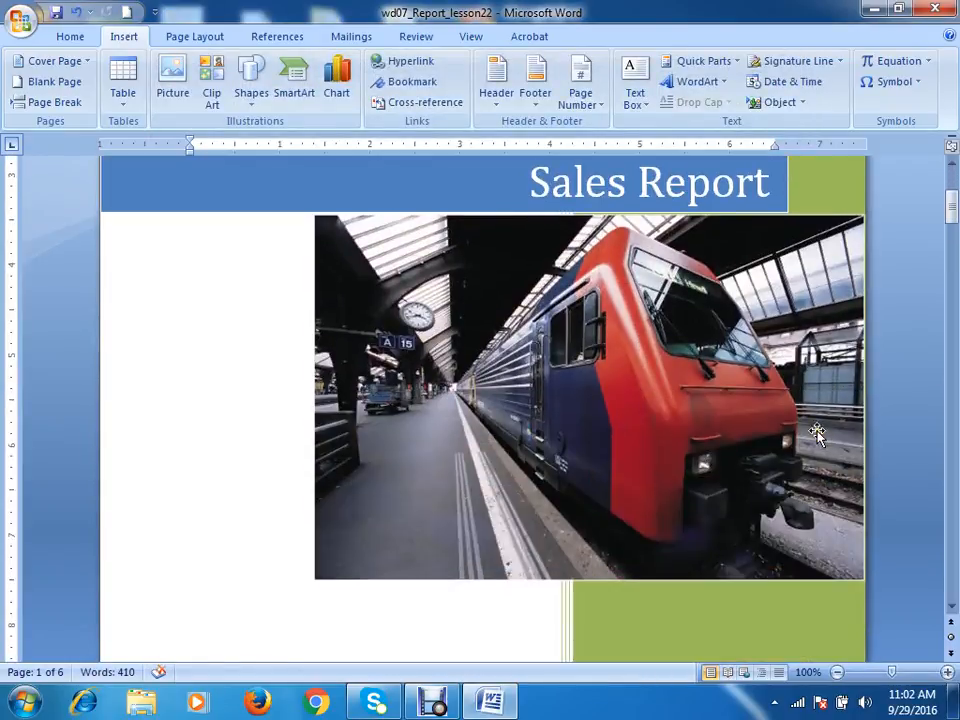
scroll(770, 470, "up", 7)
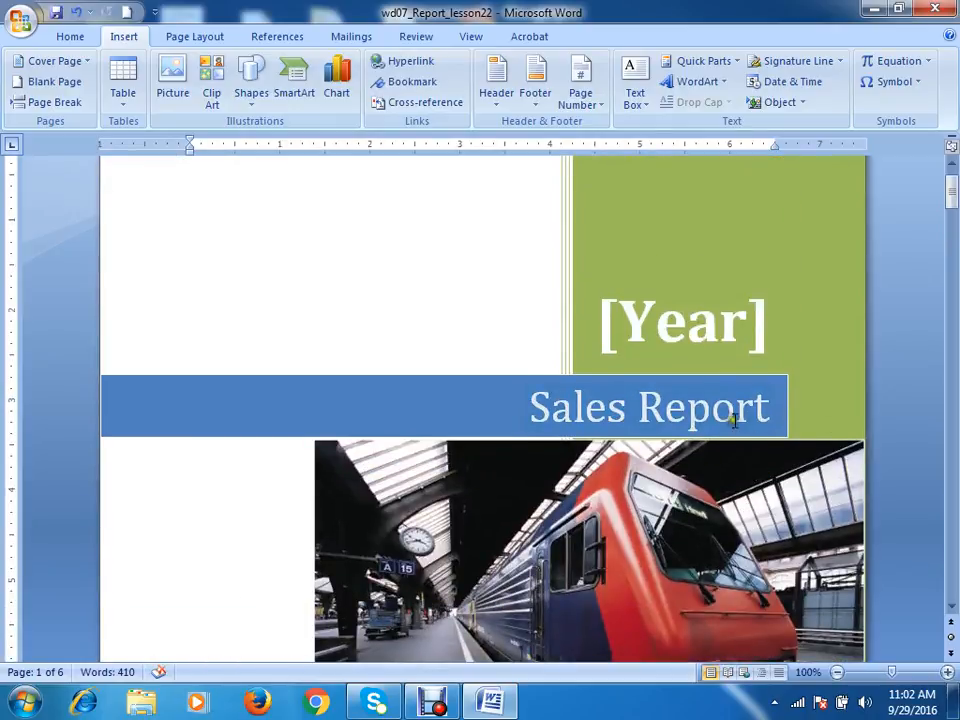
Check the title, author and date fields on the Motion cover page and review the whole page
left_click(689, 412)
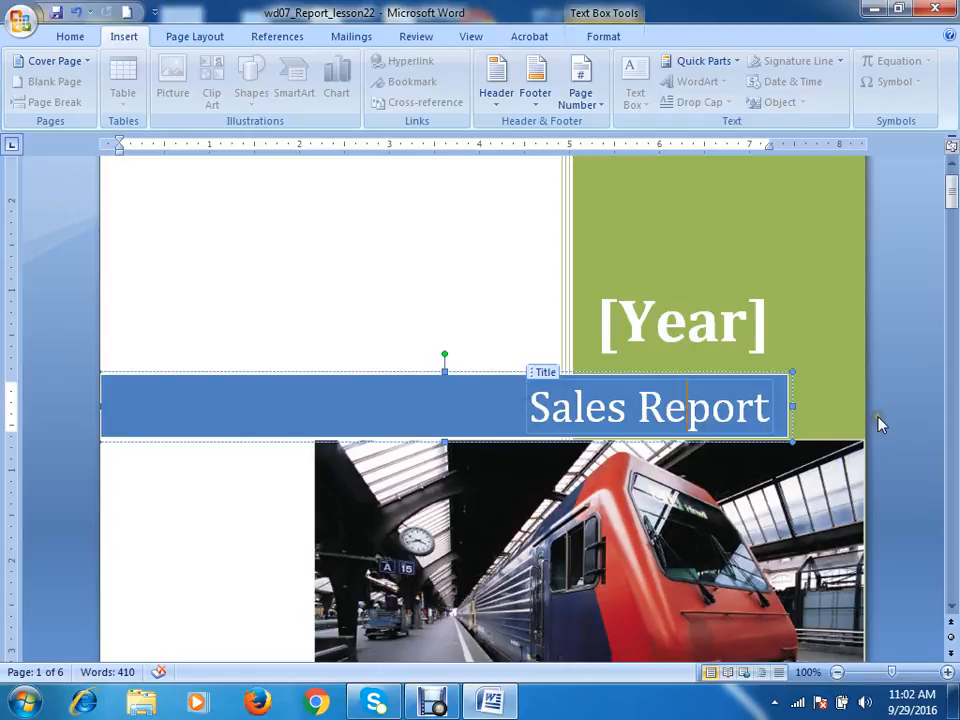
scroll(659, 480, "down", 7)
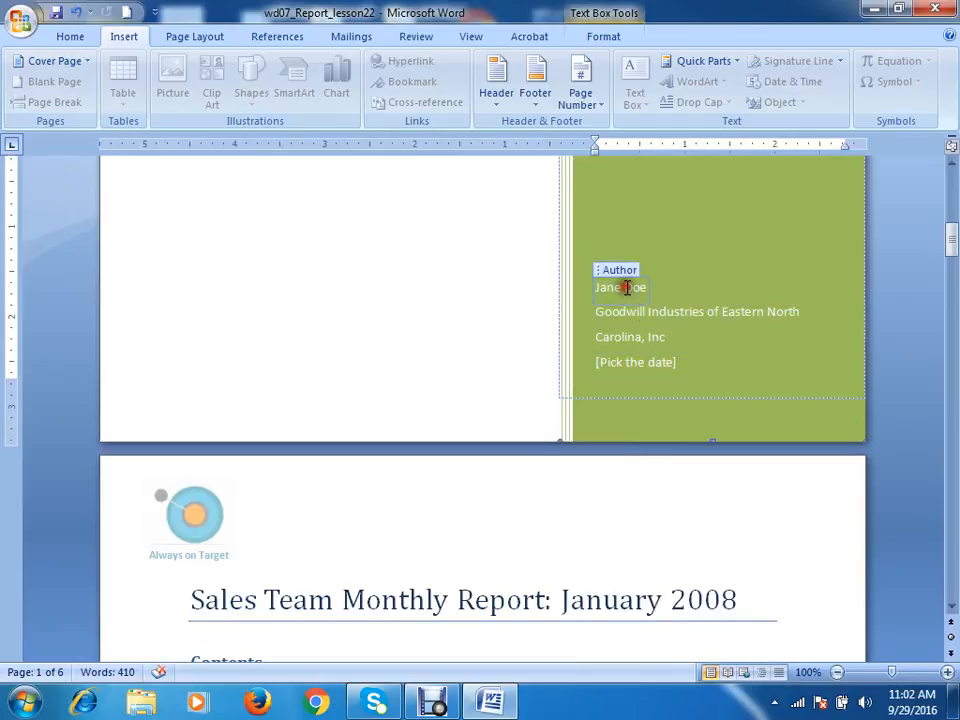
left_click(649, 363)
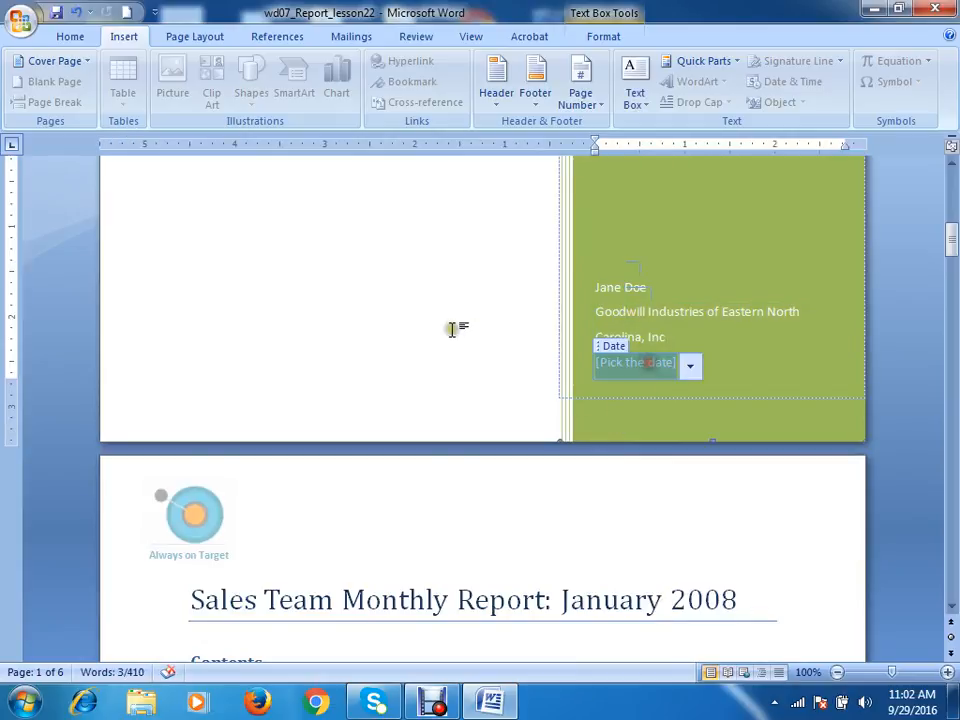
left_click(500, 344)
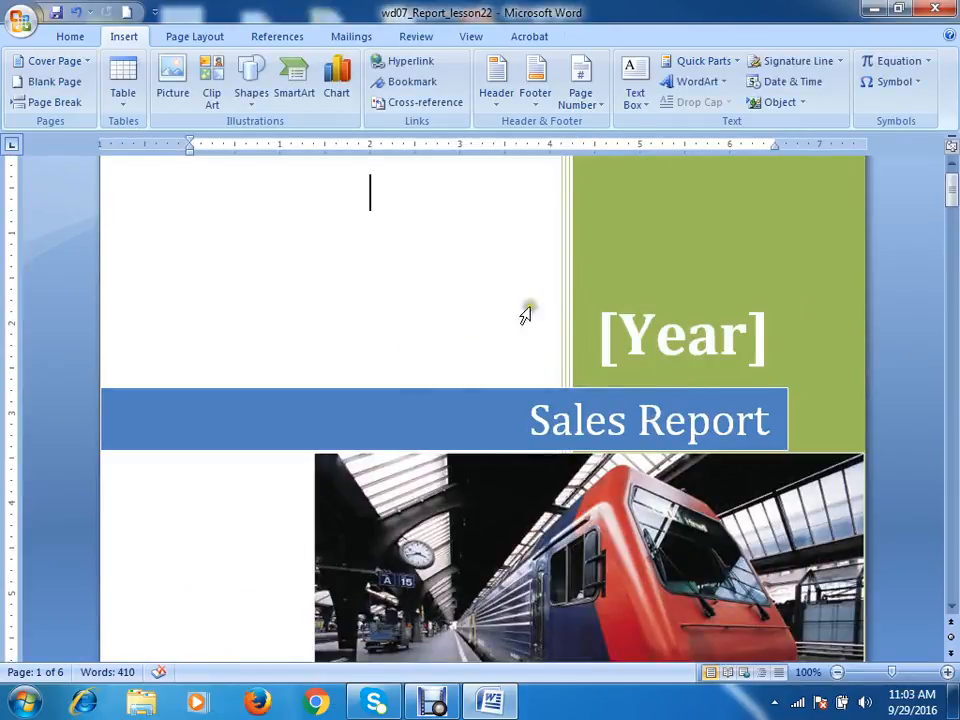
left_click(190, 40)
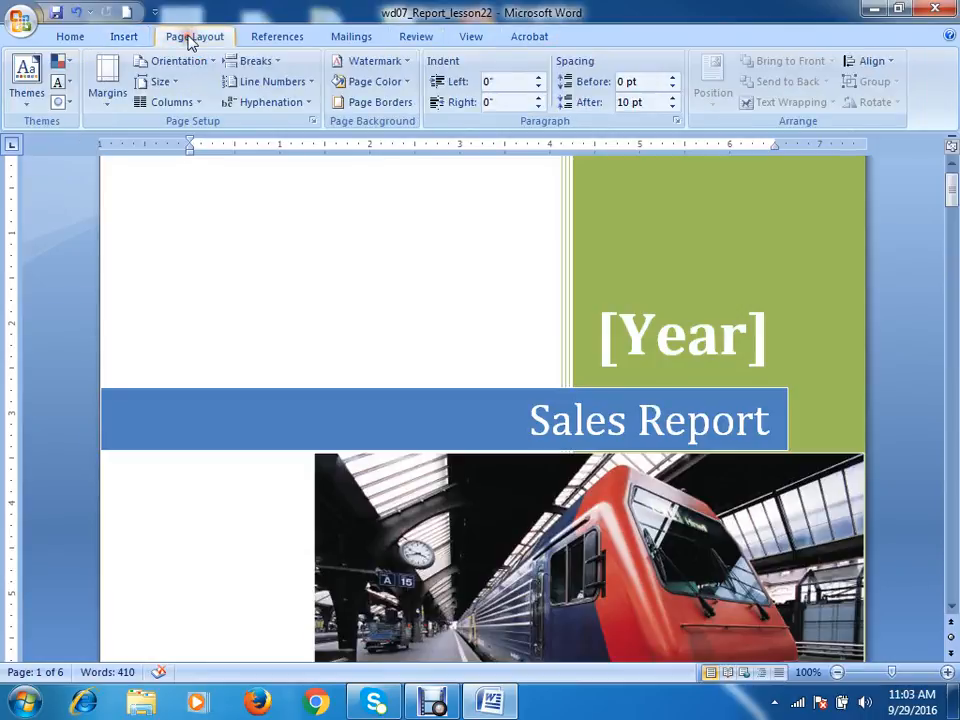
left_click(128, 40)
scroll(516, 269, "down", 8)
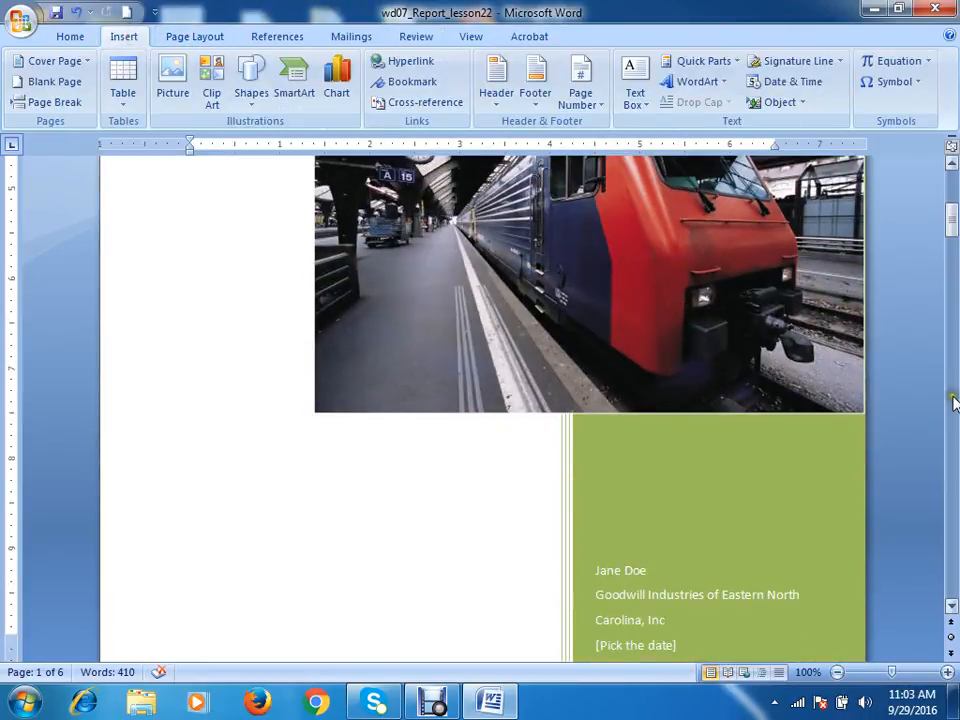
scroll(707, 422, "up", 5)
scroll(797, 435, "down", 10)
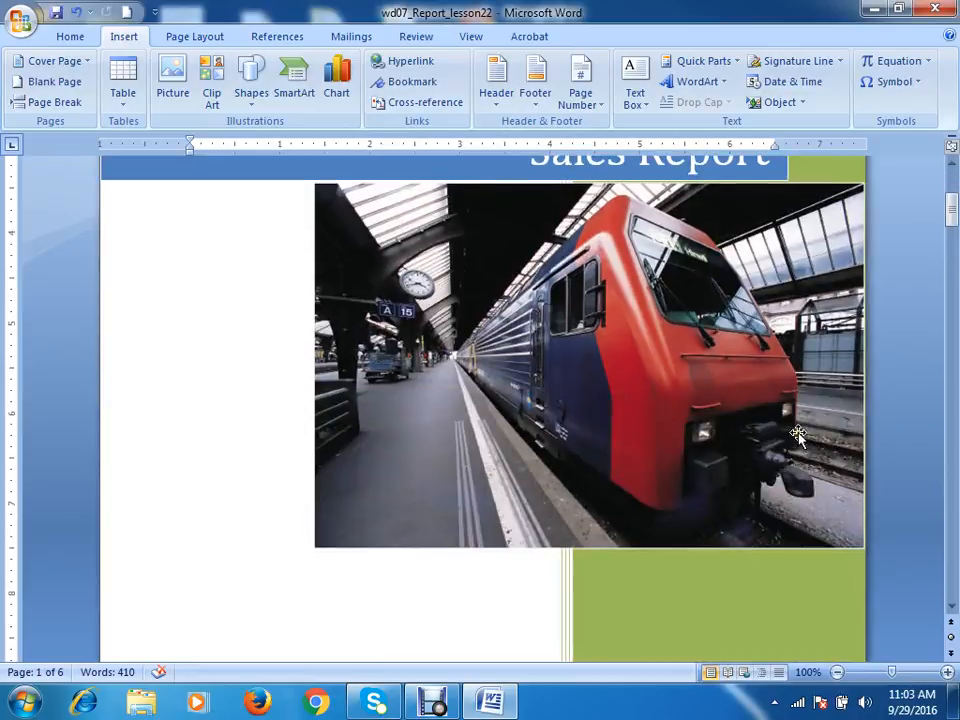
Insert the CONFIDENTIAL 2 watermark building block on the Executive Summary page, below its last paragraph
scroll(799, 420, "down", 15)
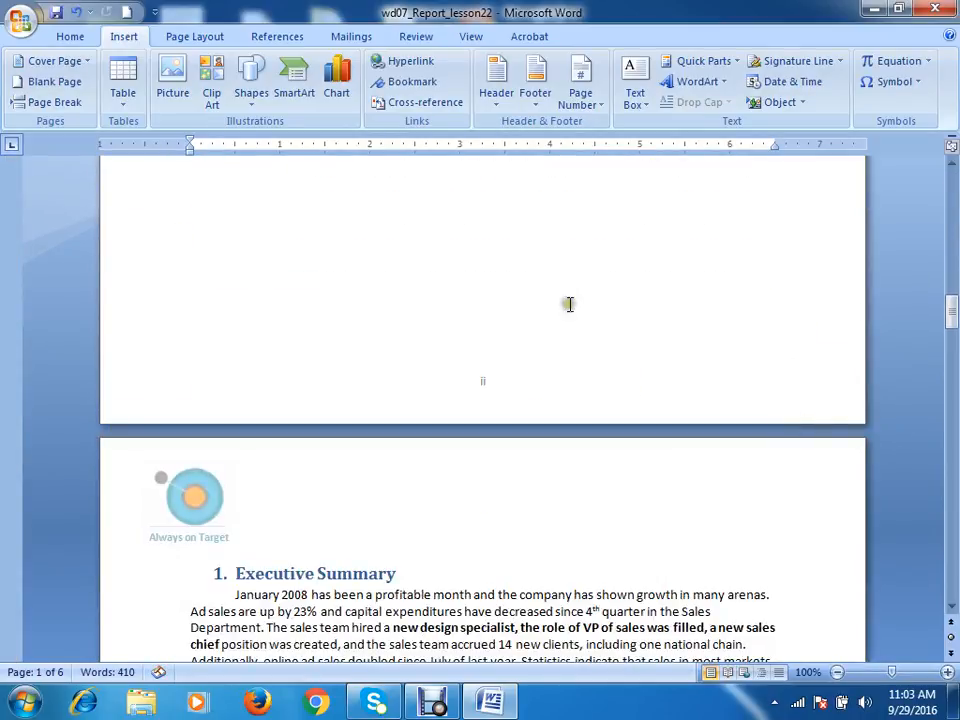
scroll(568, 420, "down", 16)
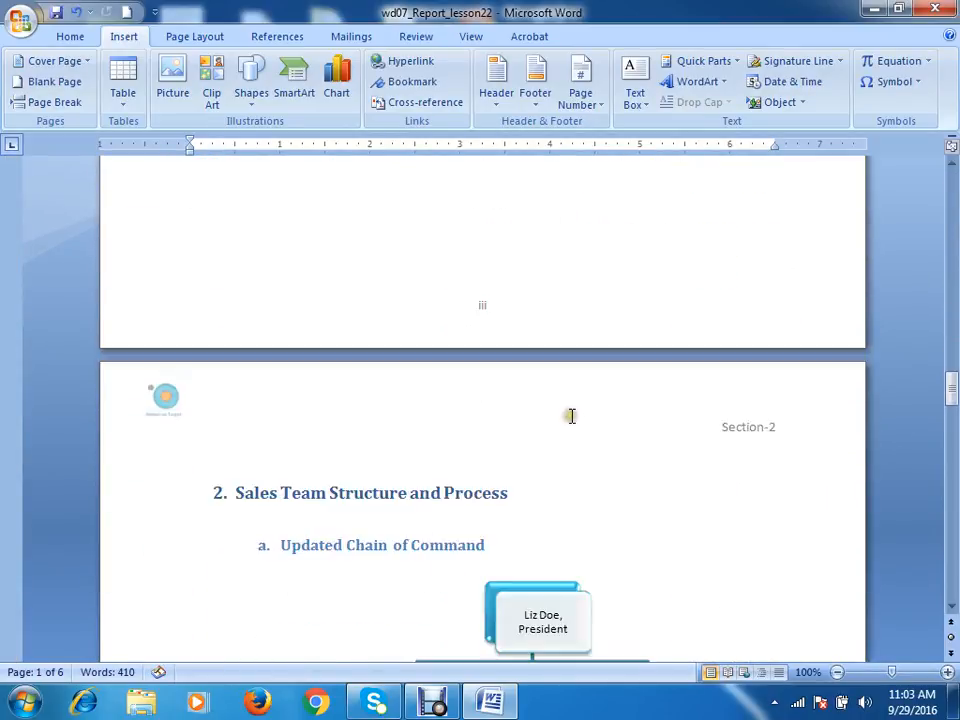
scroll(571, 416, "up", 5)
left_click(571, 416)
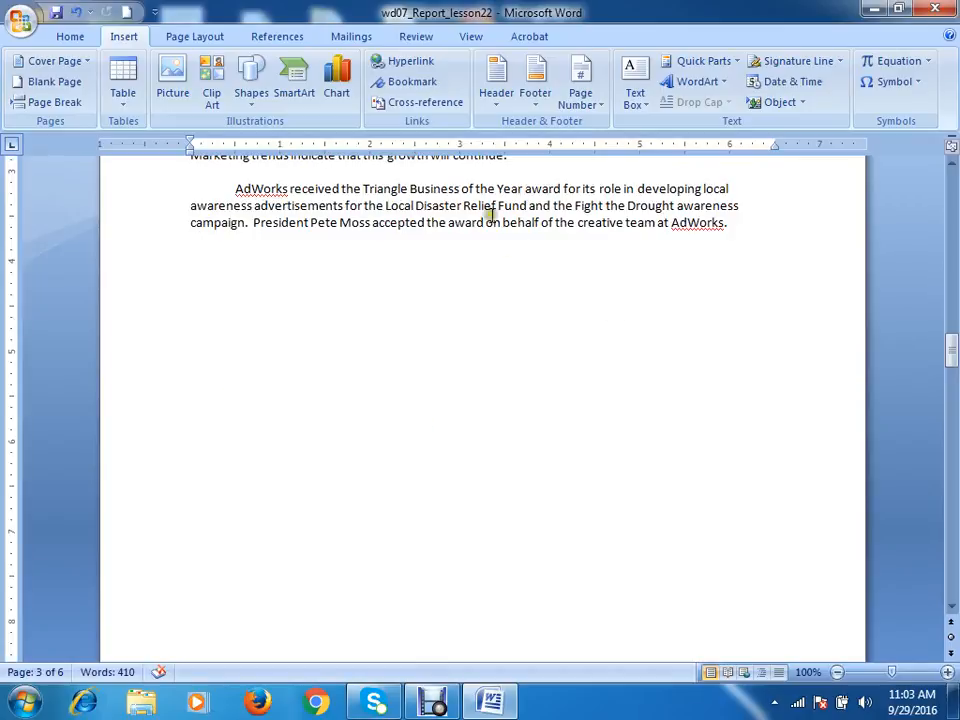
left_click(703, 62)
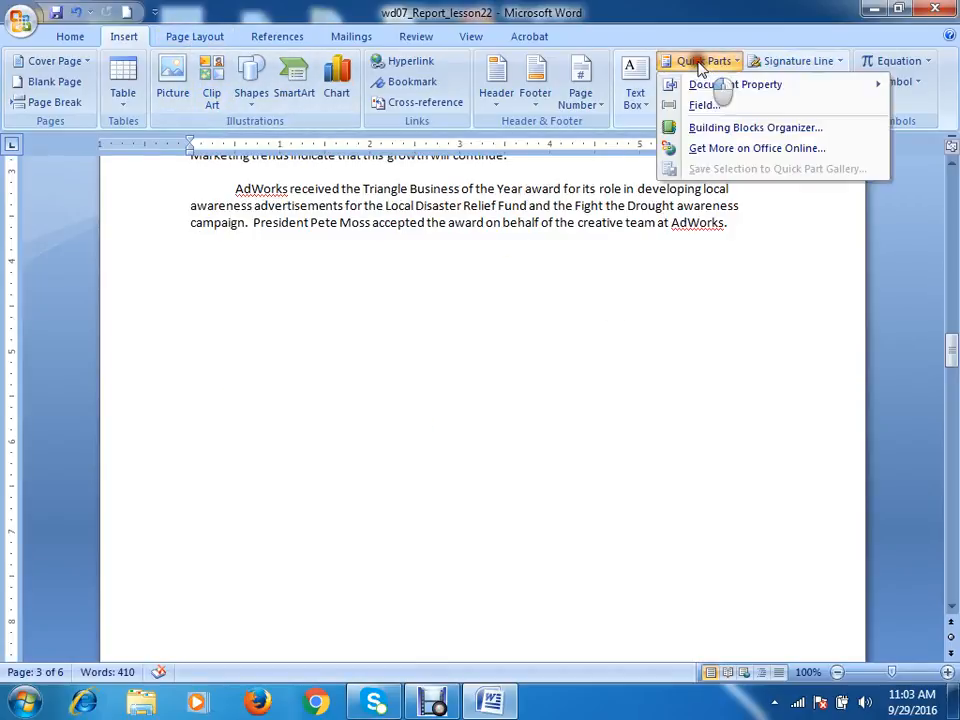
left_click(692, 127)
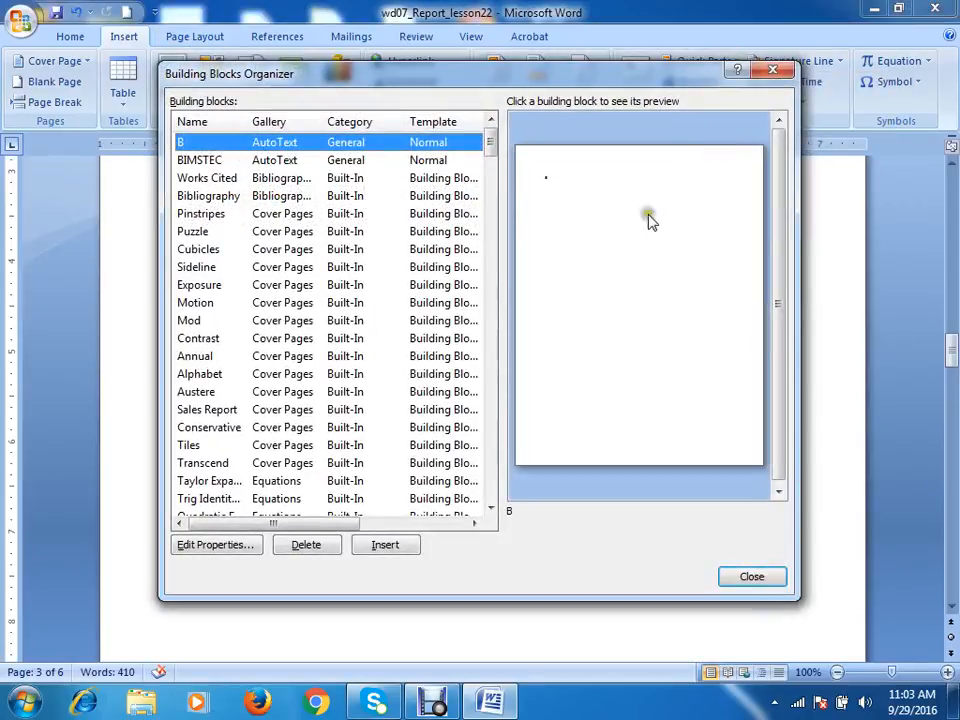
left_click_drag(490, 145, 484, 375)
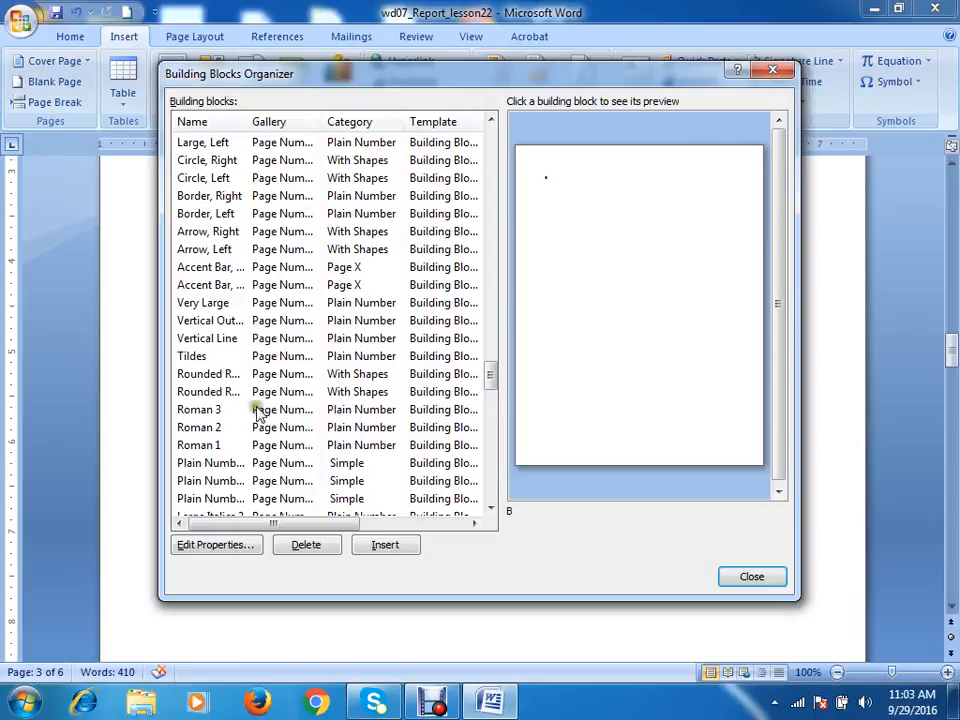
left_click_drag(489, 375, 500, 490)
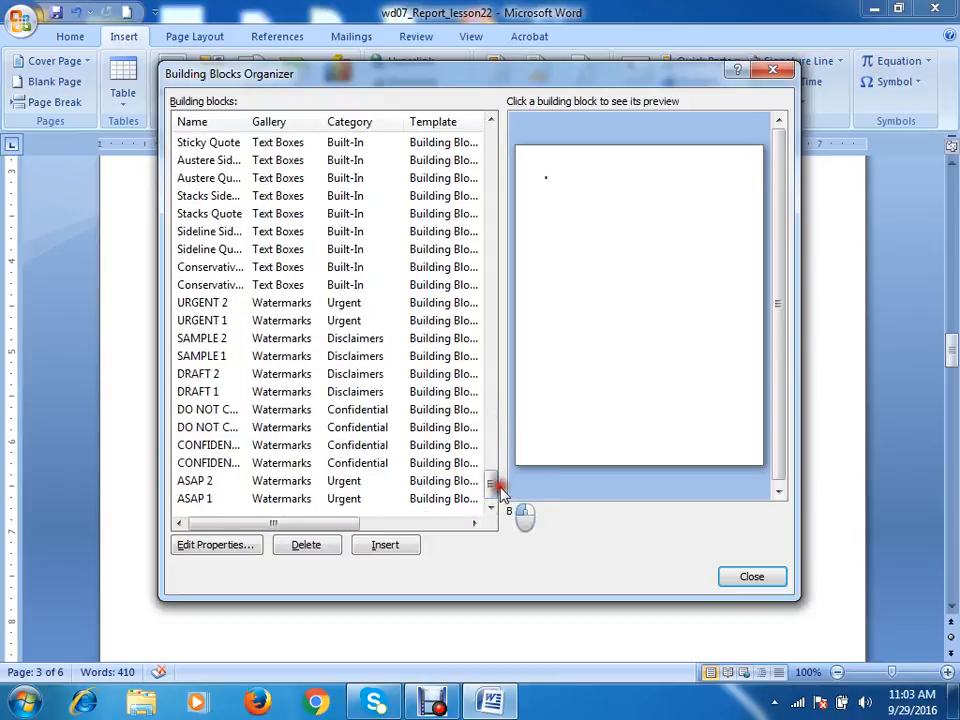
left_click(226, 447)
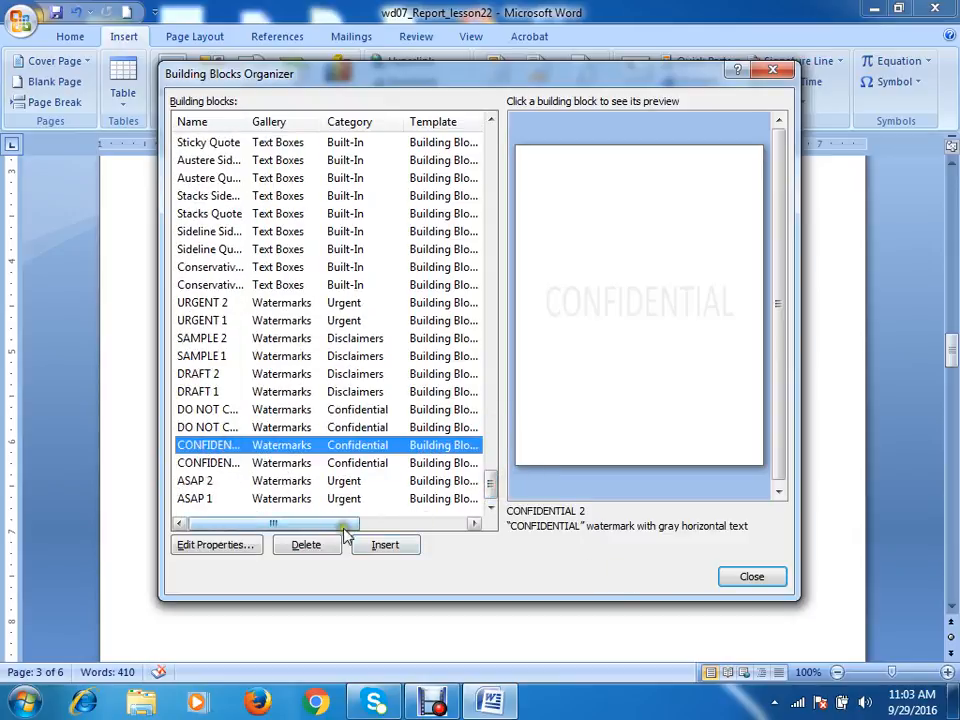
left_click(387, 544)
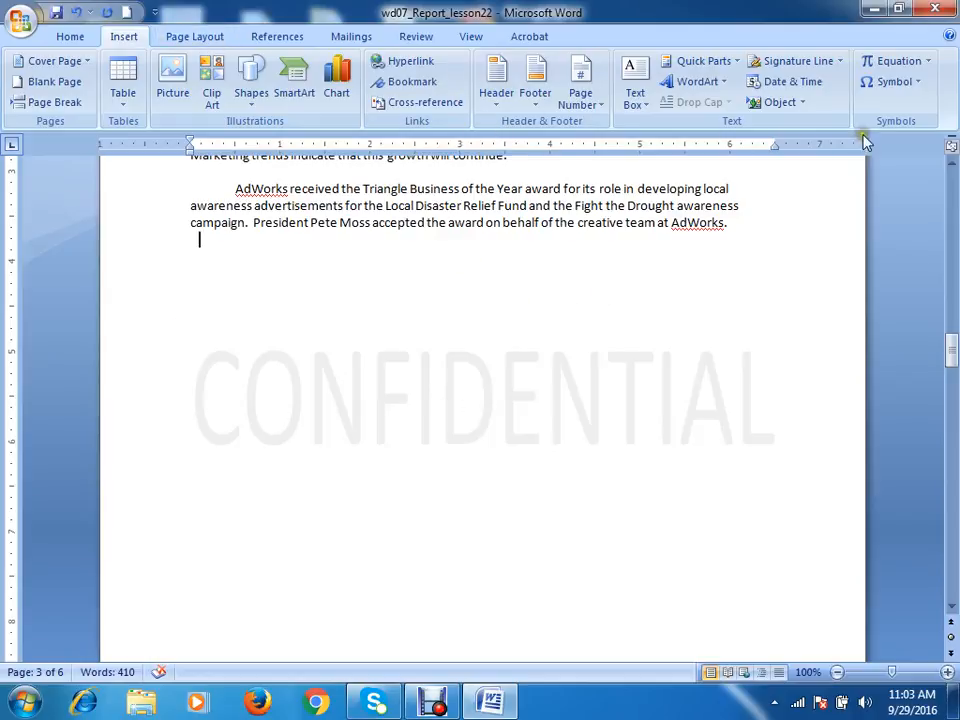
Reopen the Building Blocks Organizer and preview the Works Cited and Bibliography building blocks
left_click(720, 64)
left_click(729, 127)
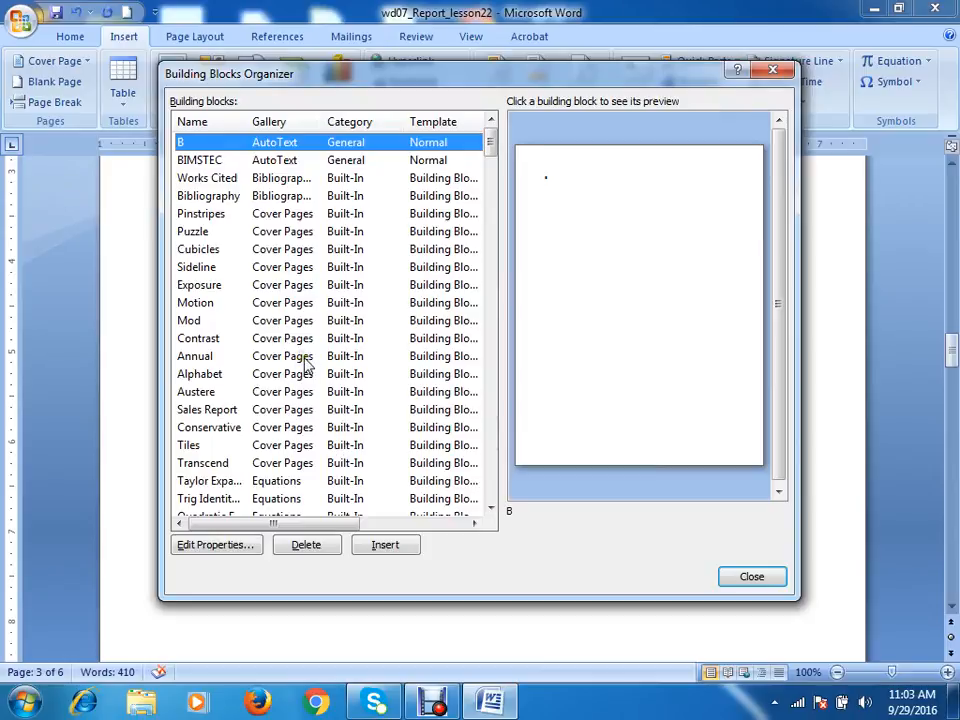
left_click(283, 180)
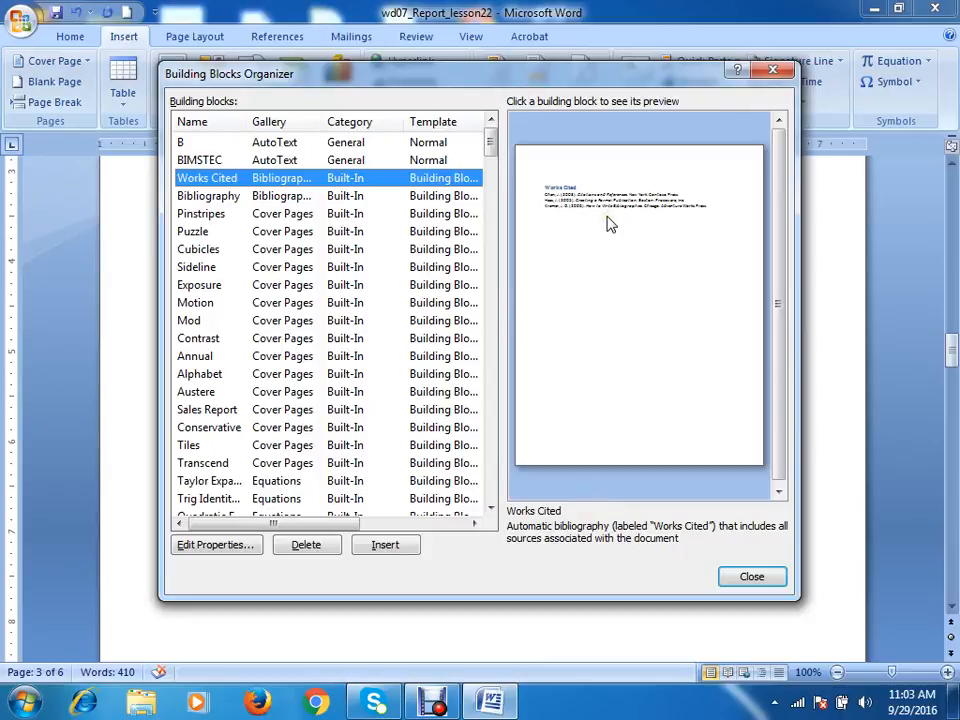
left_click(287, 195)
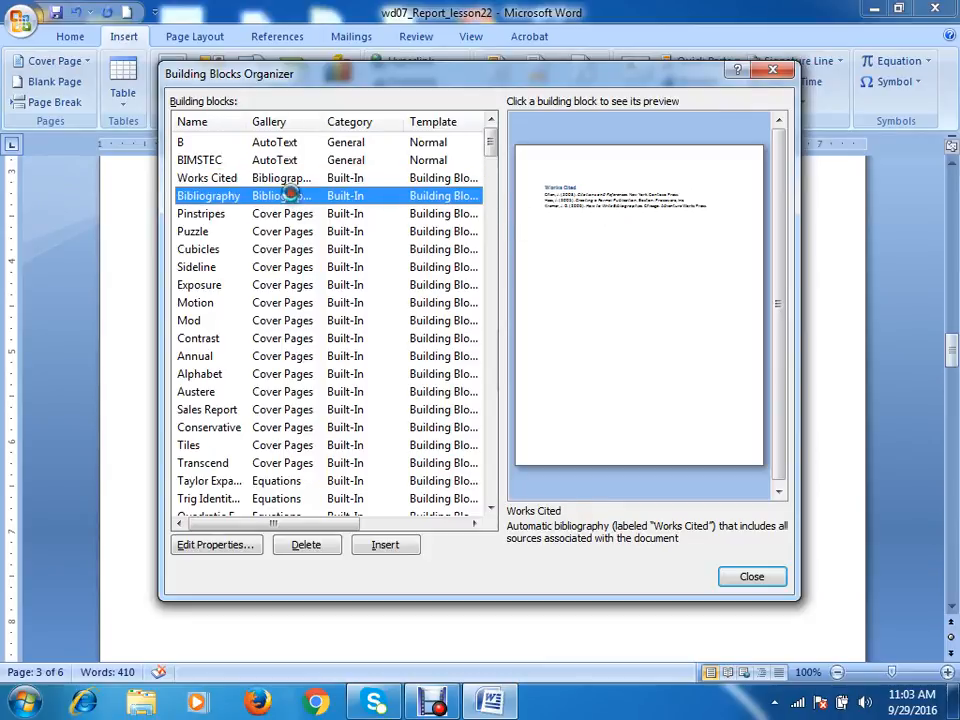
left_click(279, 178)
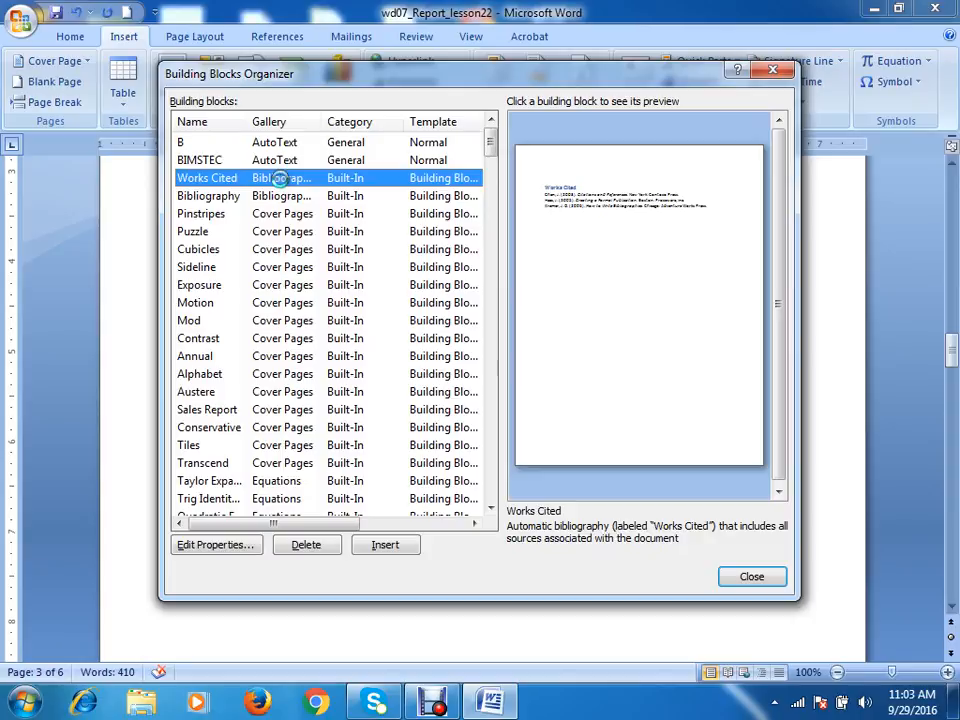
Leave the Building Blocks Organizer and insert the Bibliography building block on the last page, below the Gandhi quote
left_click_drag(492, 142, 508, 510)
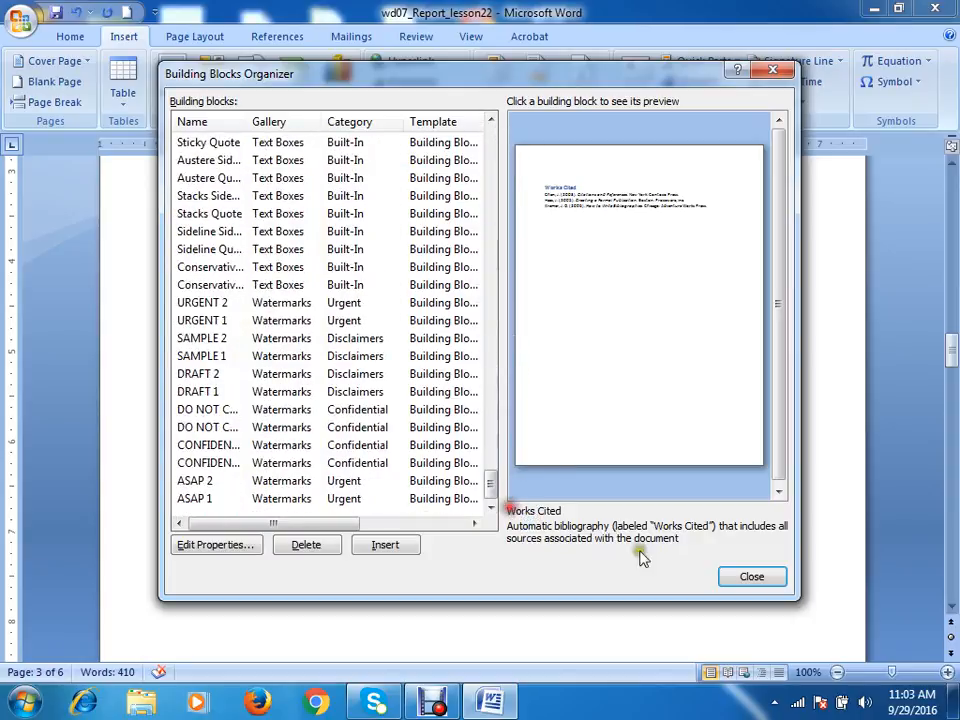
left_click(752, 577)
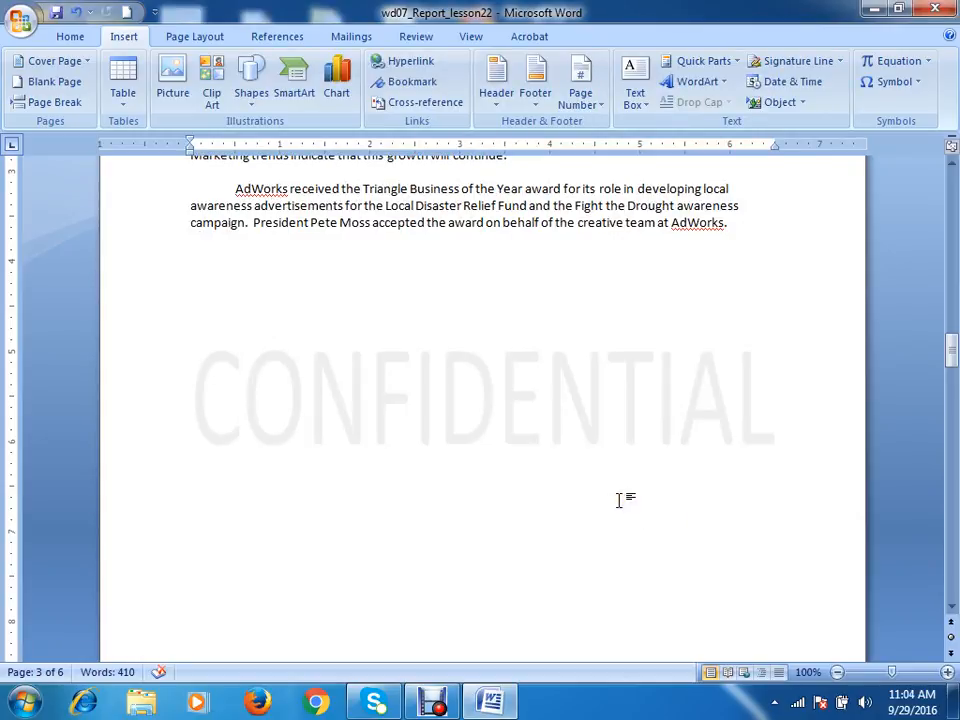
scroll(619, 500, "down", 7)
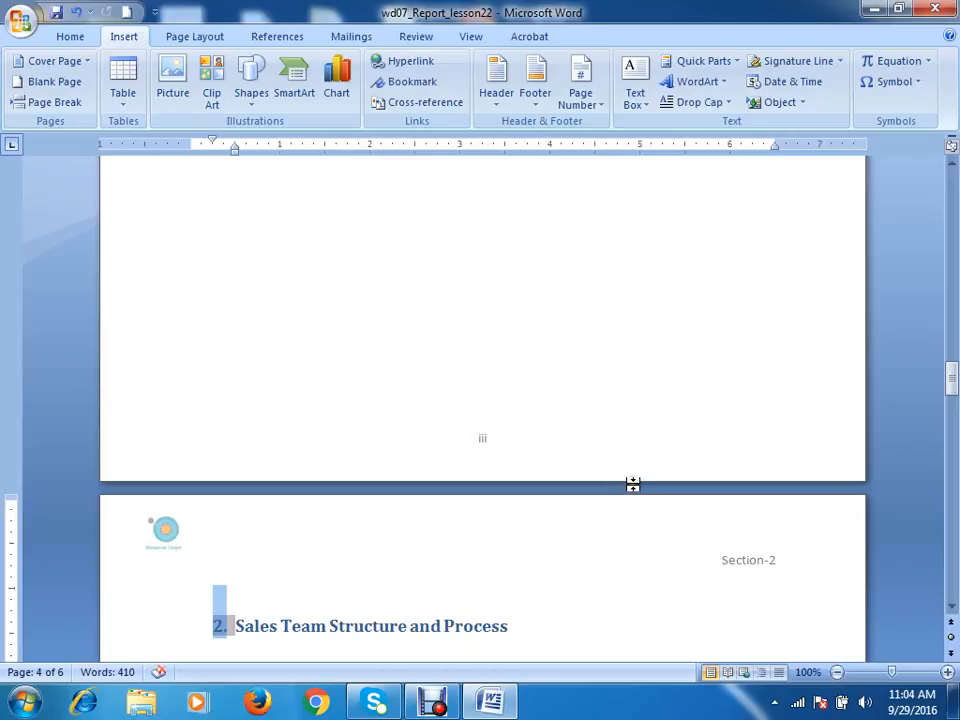
left_click_drag(952, 375, 953, 585)
left_click(572, 429)
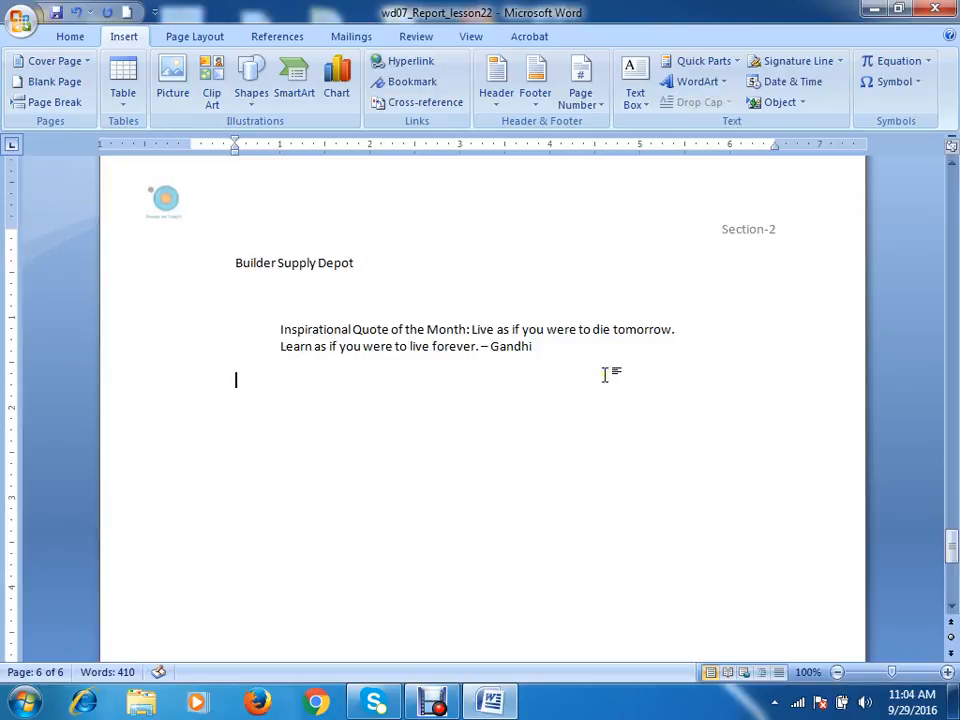
left_click(711, 62)
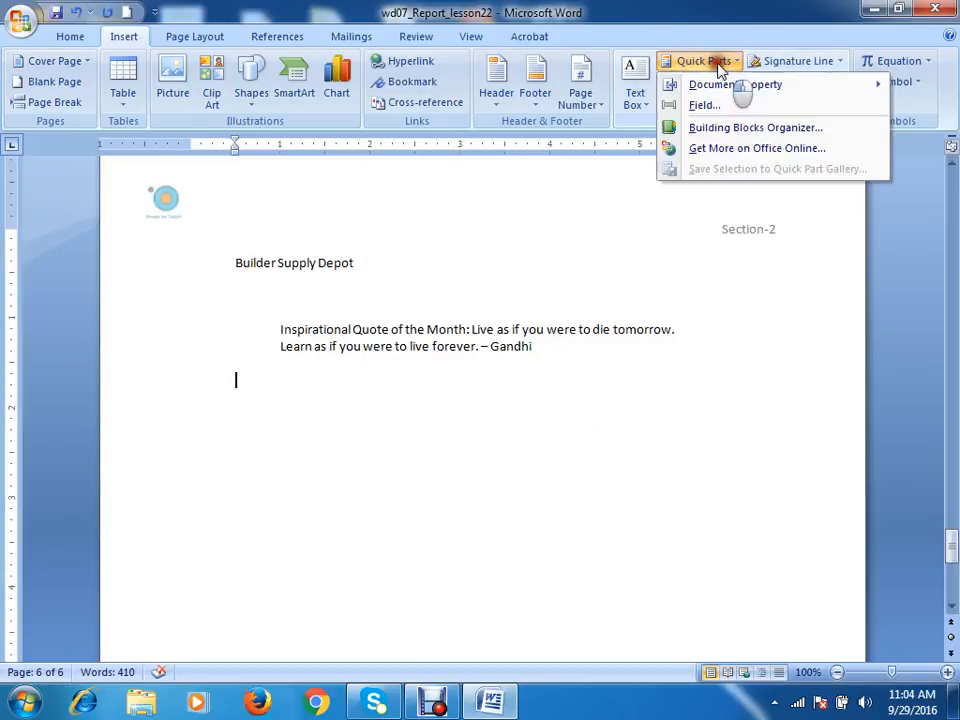
left_click(728, 128)
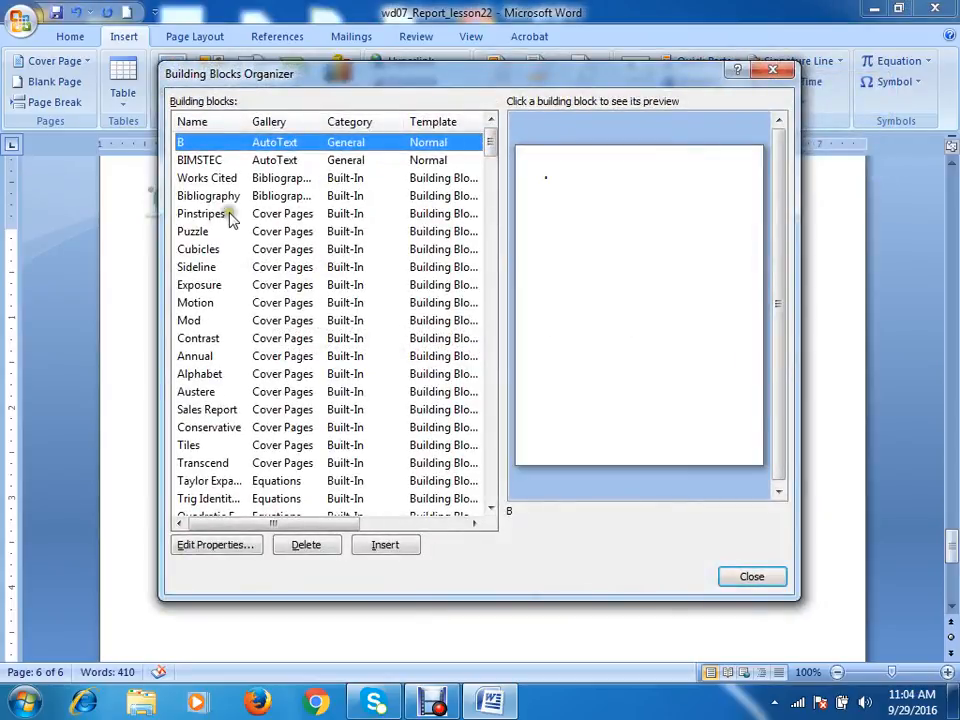
left_click(210, 196)
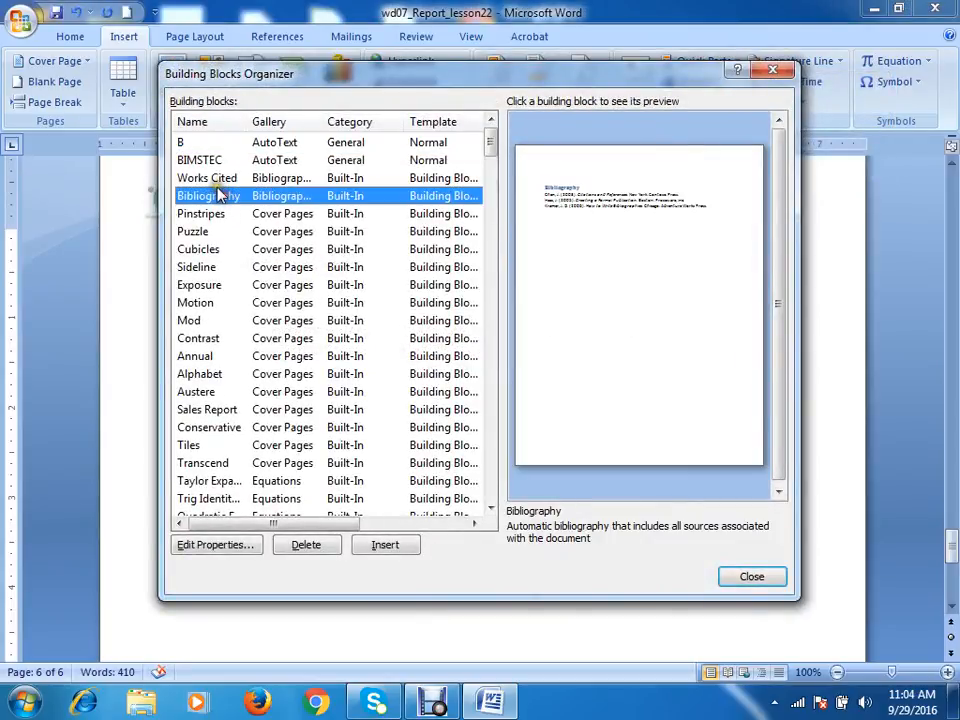
left_click(388, 547)
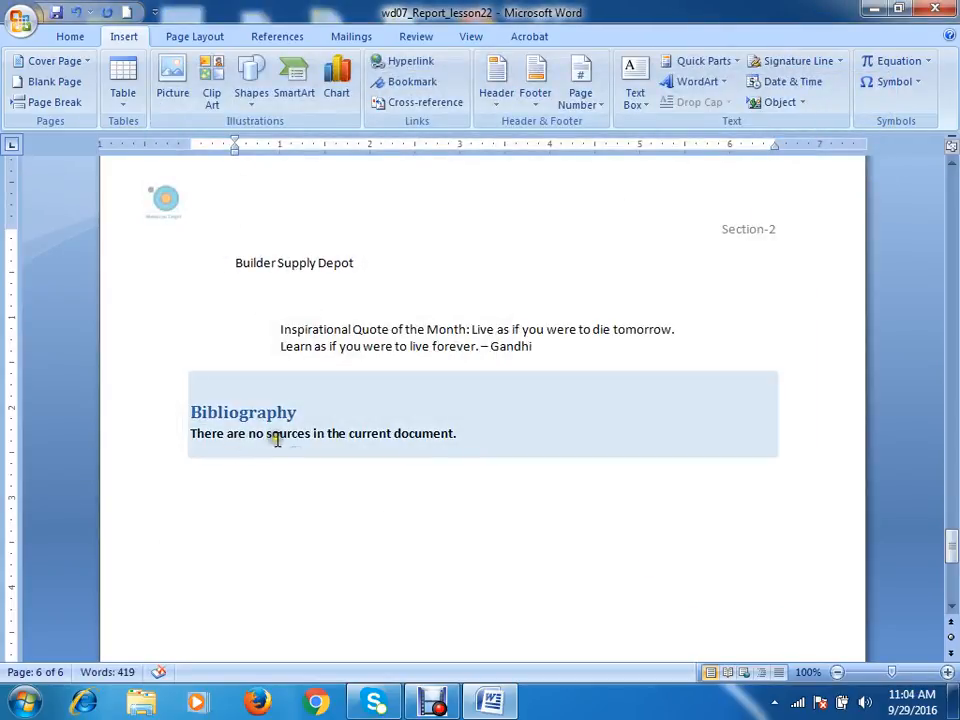
Select the text line under the Bibliography heading and look over the citation and bibliography options available for it
left_click(277, 438)
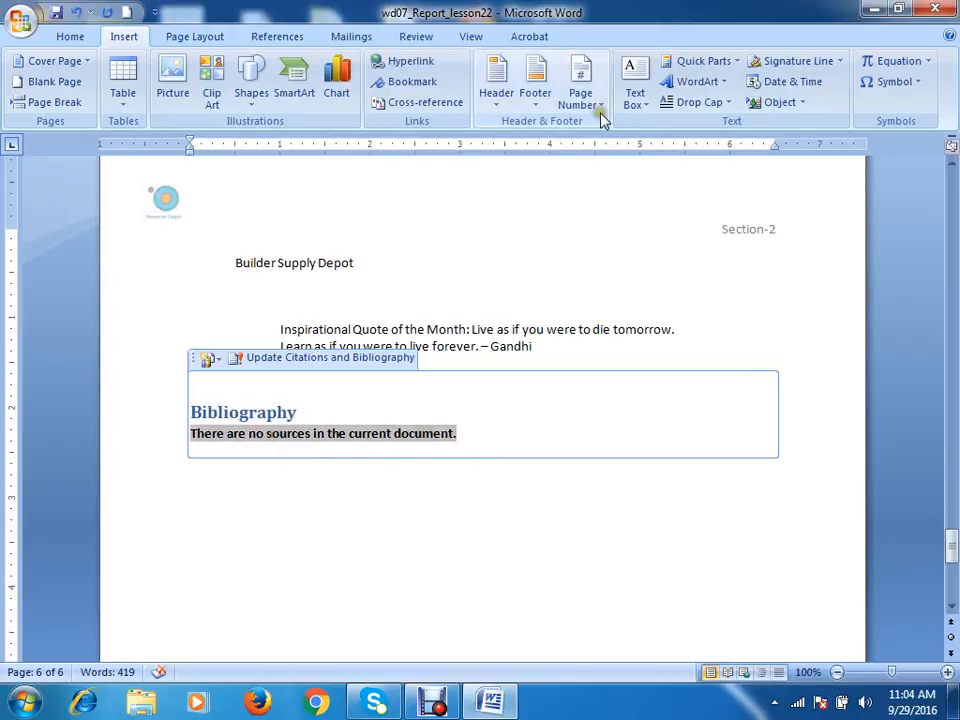
left_click(467, 433)
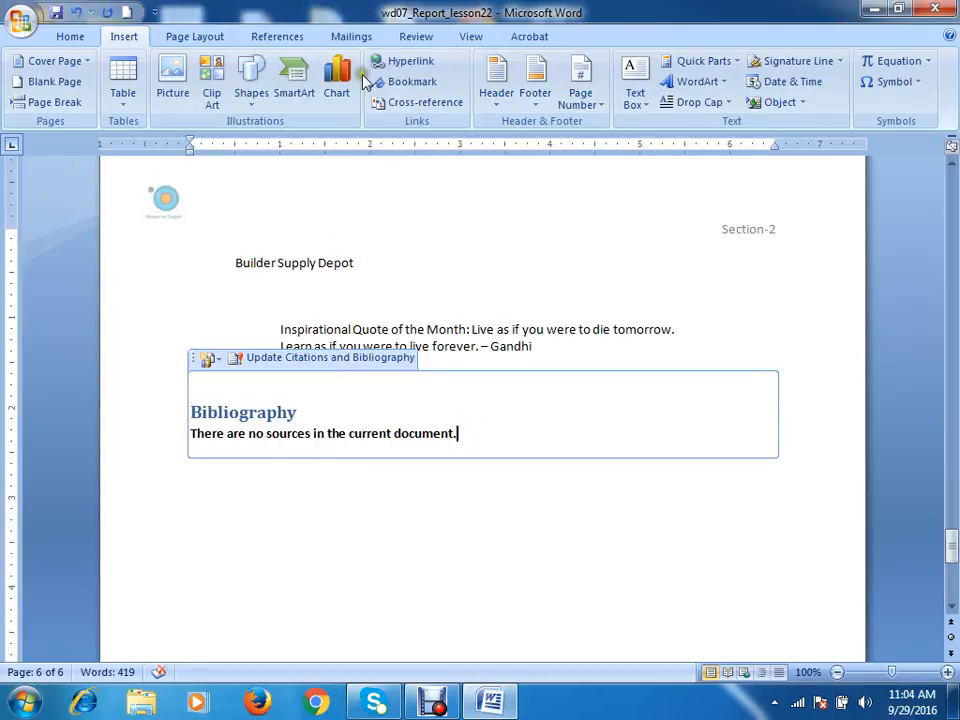
left_click_drag(461, 428, 199, 438)
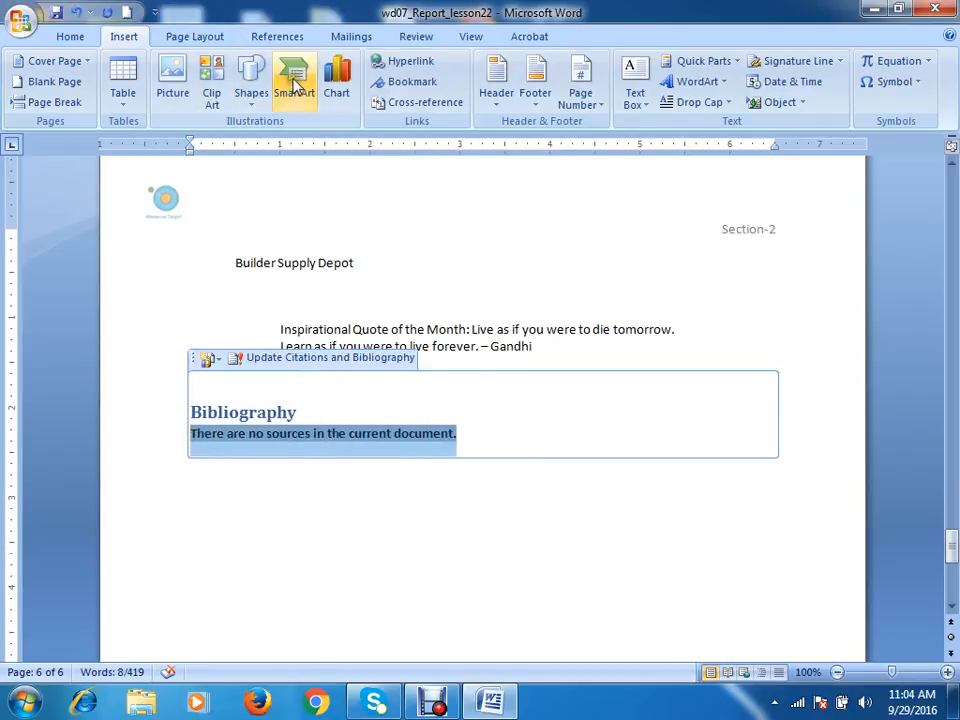
left_click(275, 38)
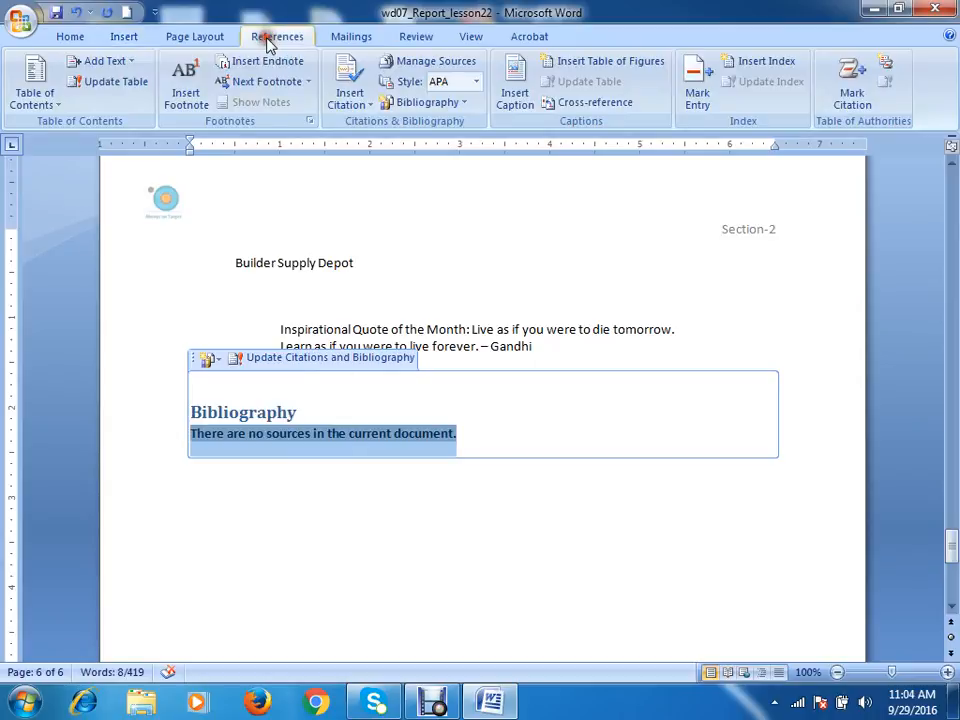
left_click(360, 100)
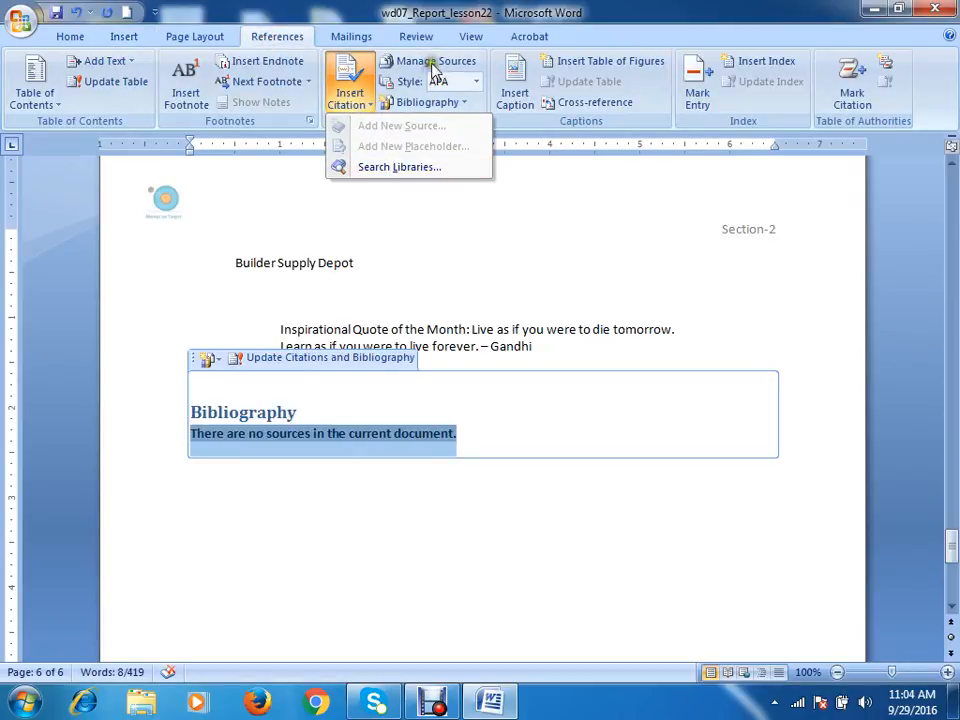
left_click(466, 103)
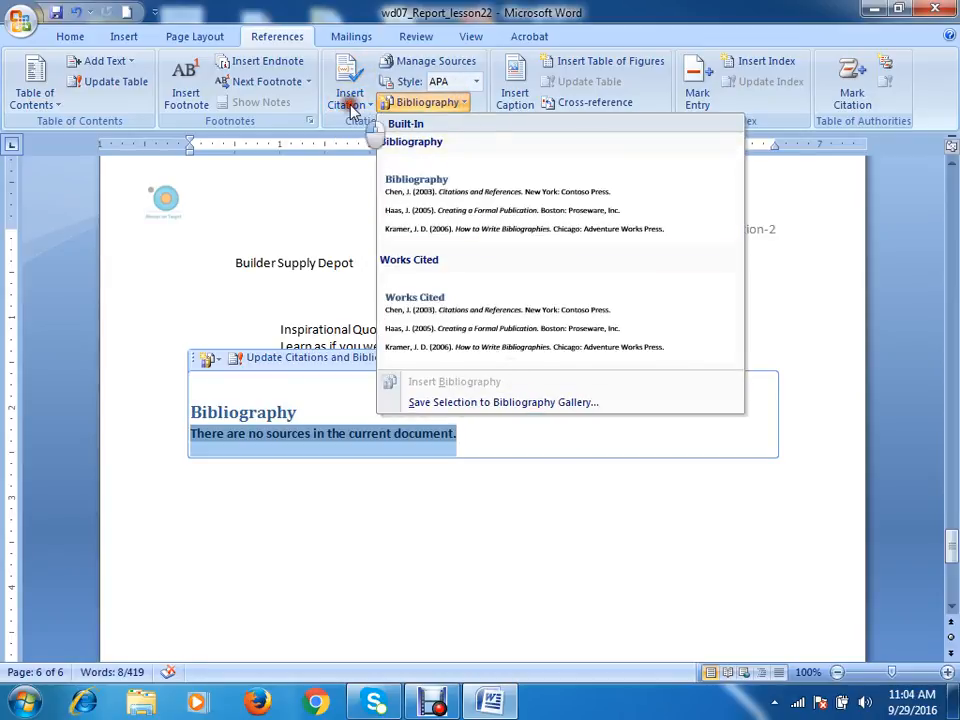
left_click(349, 70)
left_click(489, 501)
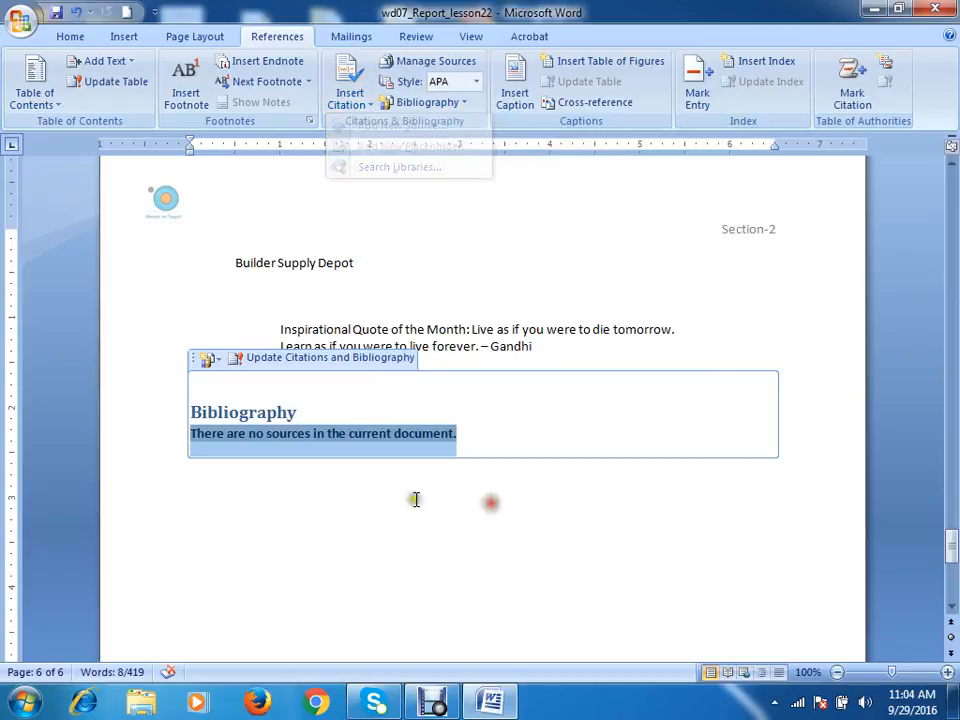
left_click(455, 513)
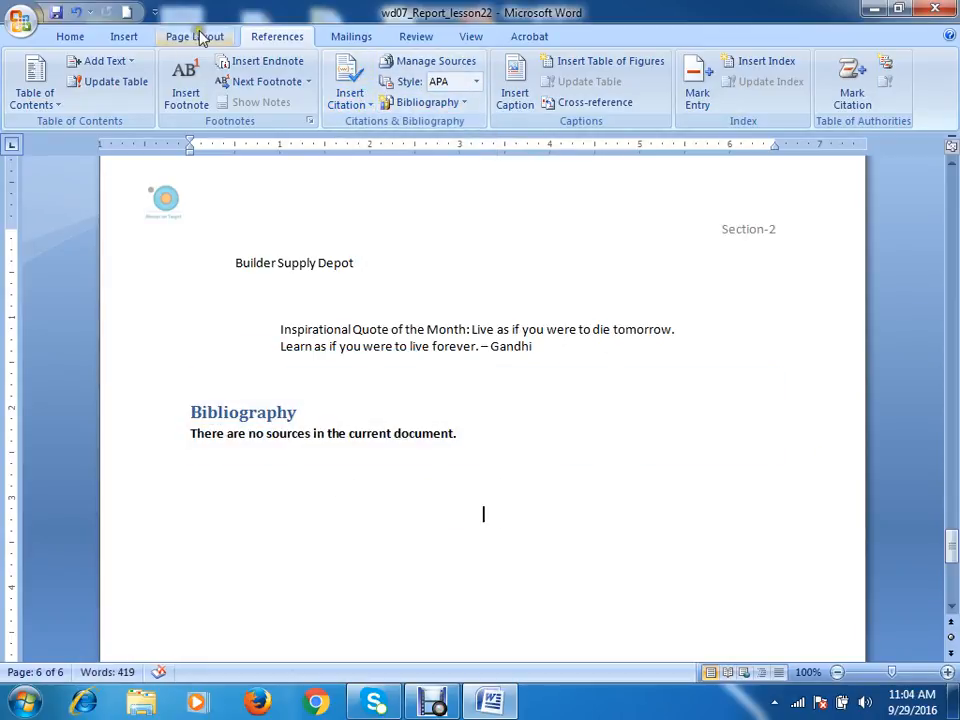
left_click(128, 36)
left_click(704, 62)
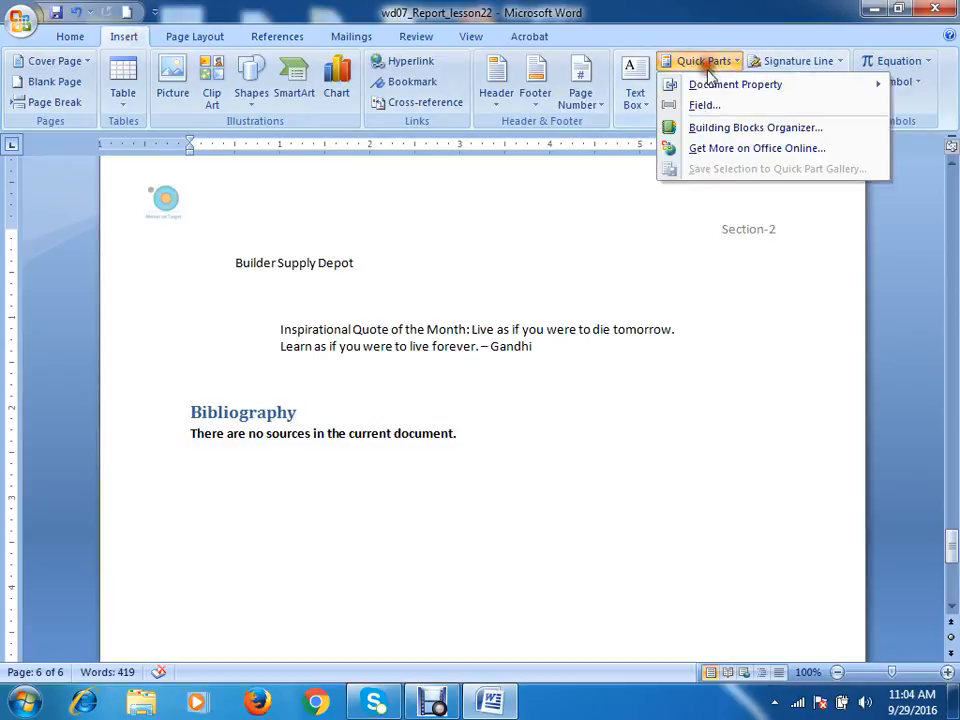
left_click(740, 126)
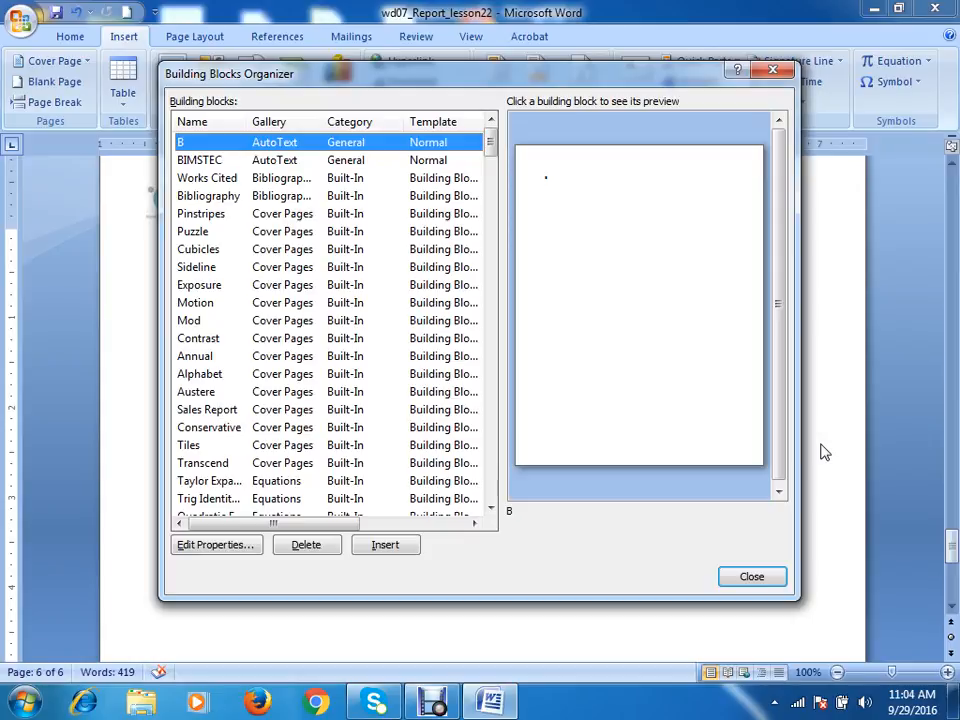
left_click(773, 70)
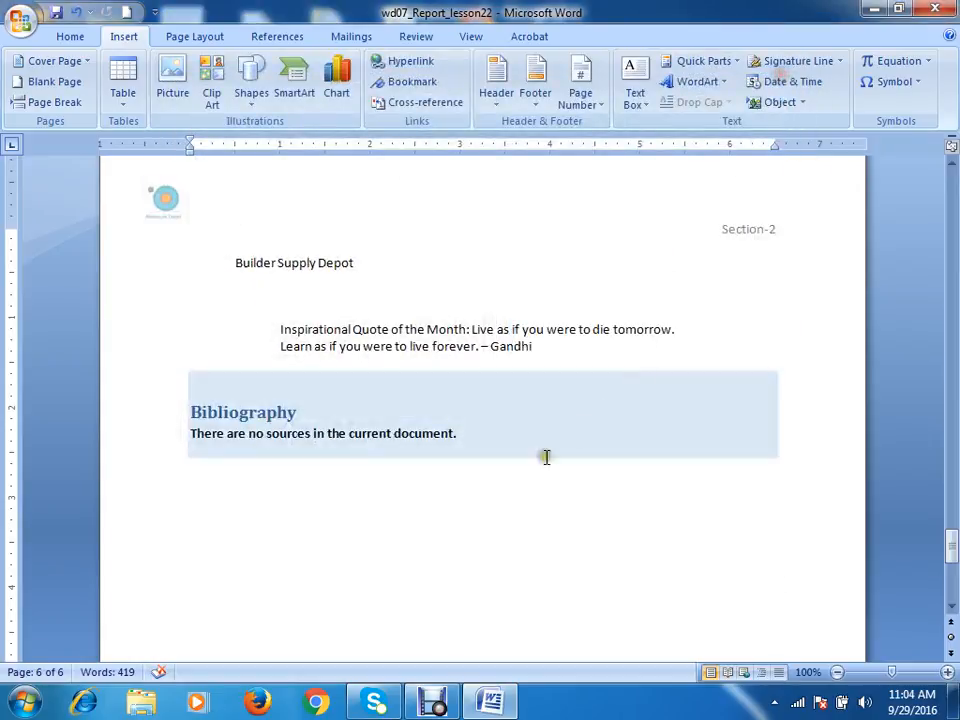
Start a new citation source on the line below the bibliography, review the source types and keep Book
left_click(240, 503)
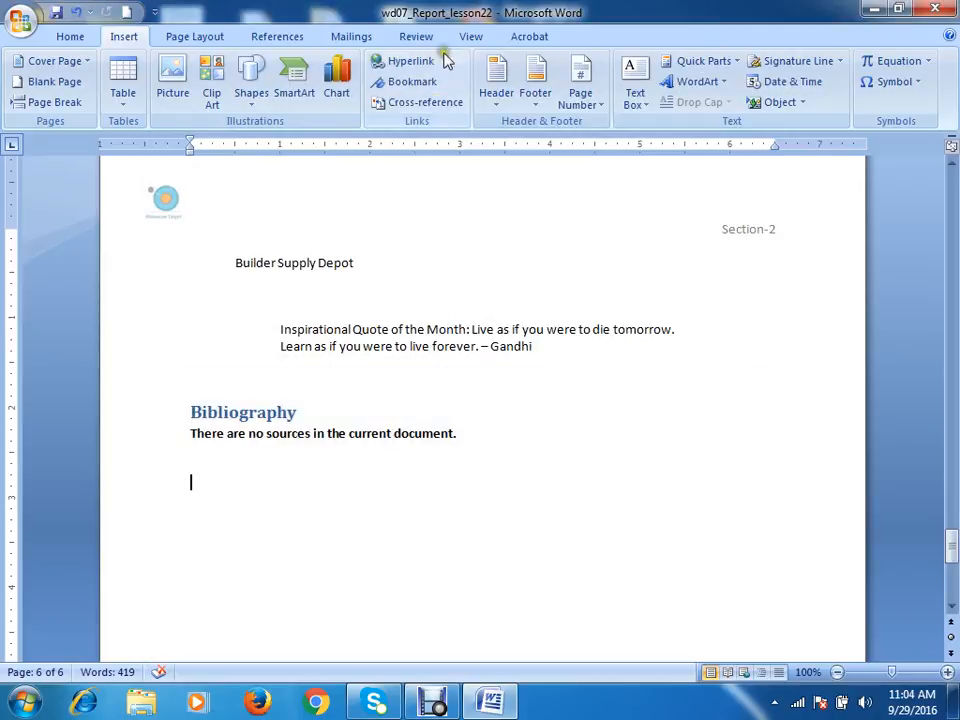
left_click(280, 38)
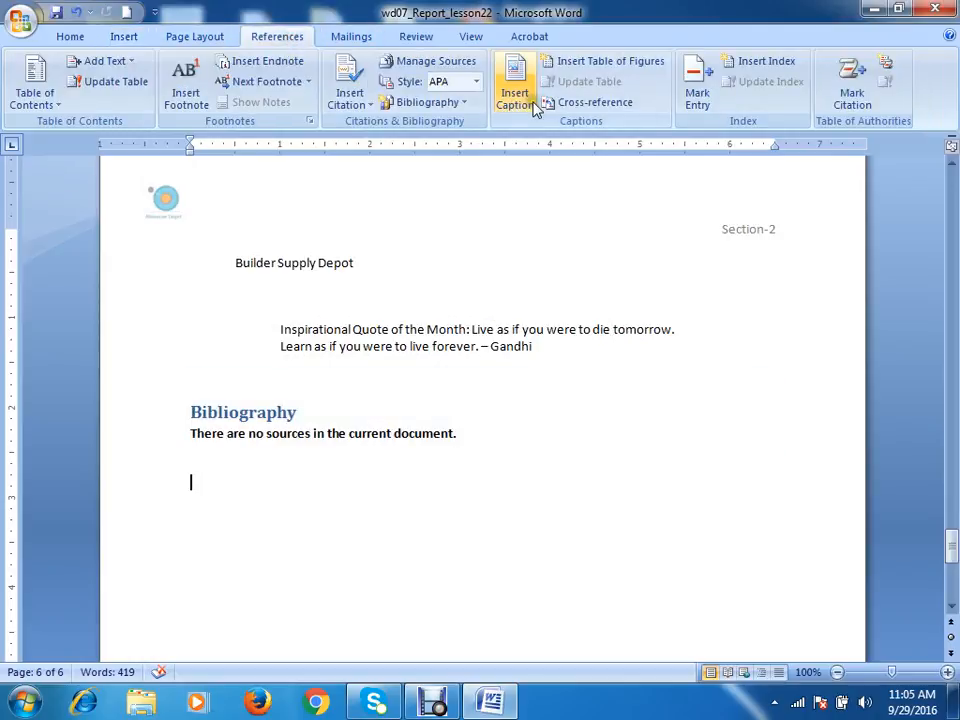
left_click(352, 107)
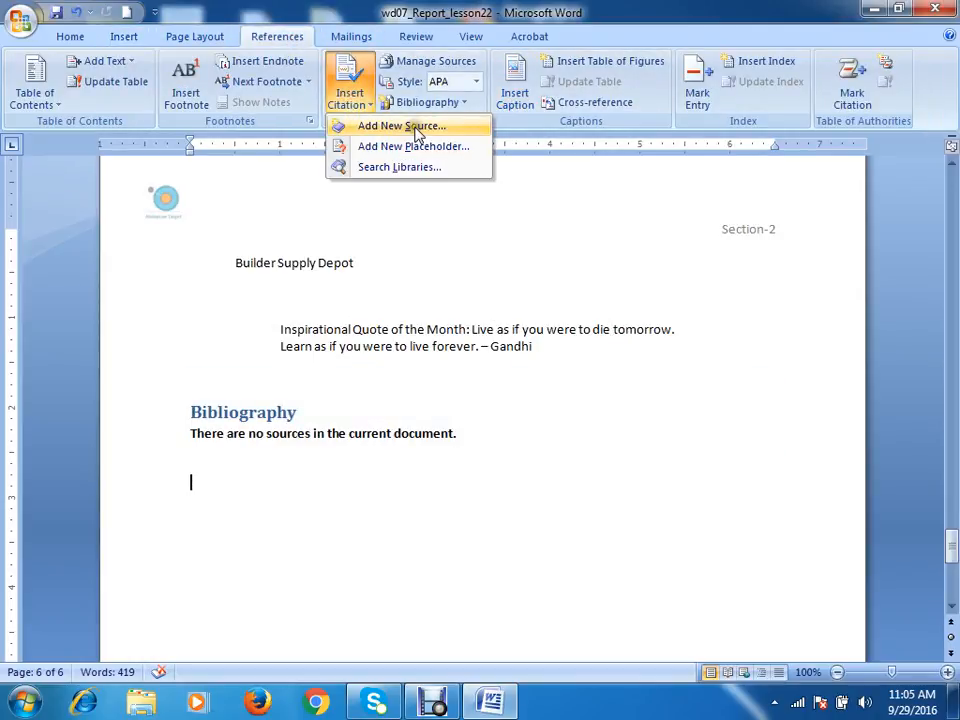
left_click(405, 124)
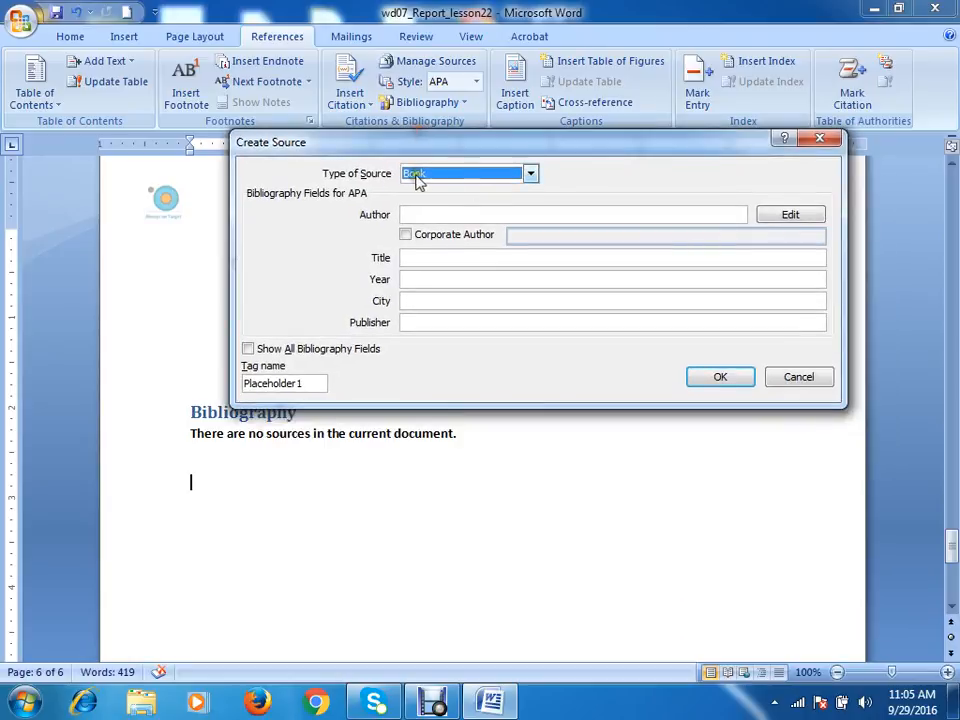
left_click(531, 176)
left_click(491, 187)
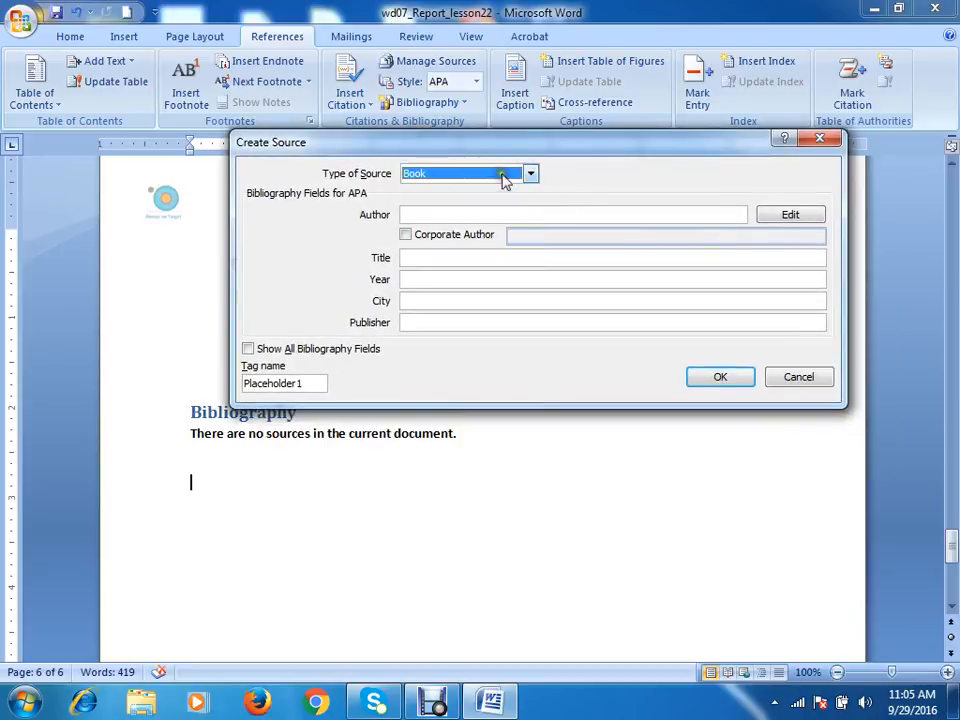
left_click(531, 175)
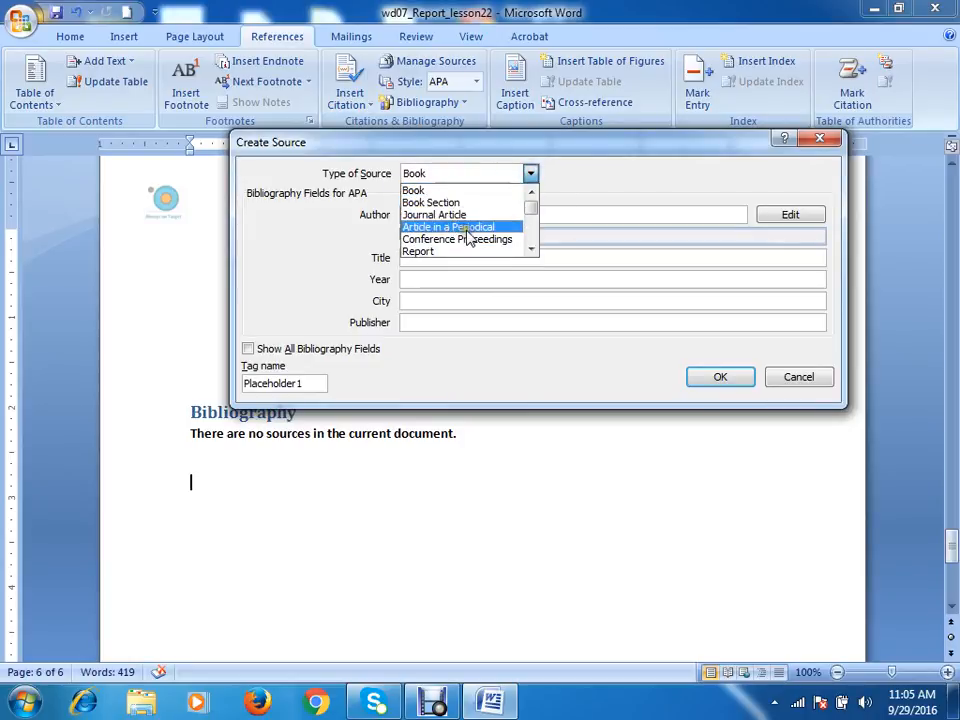
left_click(609, 176)
Check the example entries for author, title, city and publisher, then insert the blank source's citation with the tag name Placeholder1
left_click(420, 213)
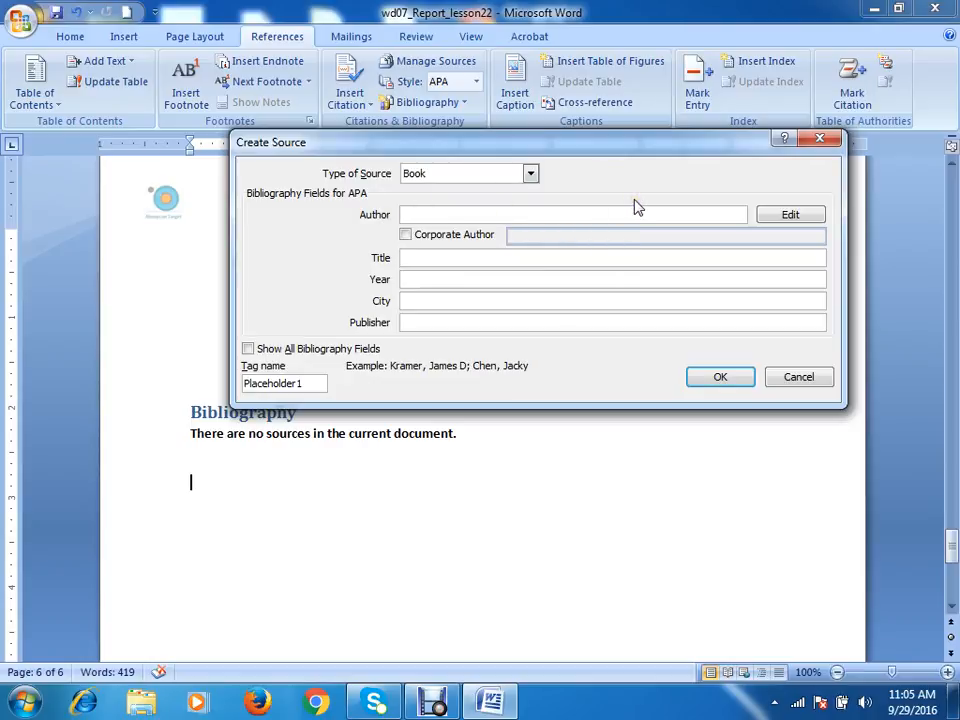
left_click(412, 260)
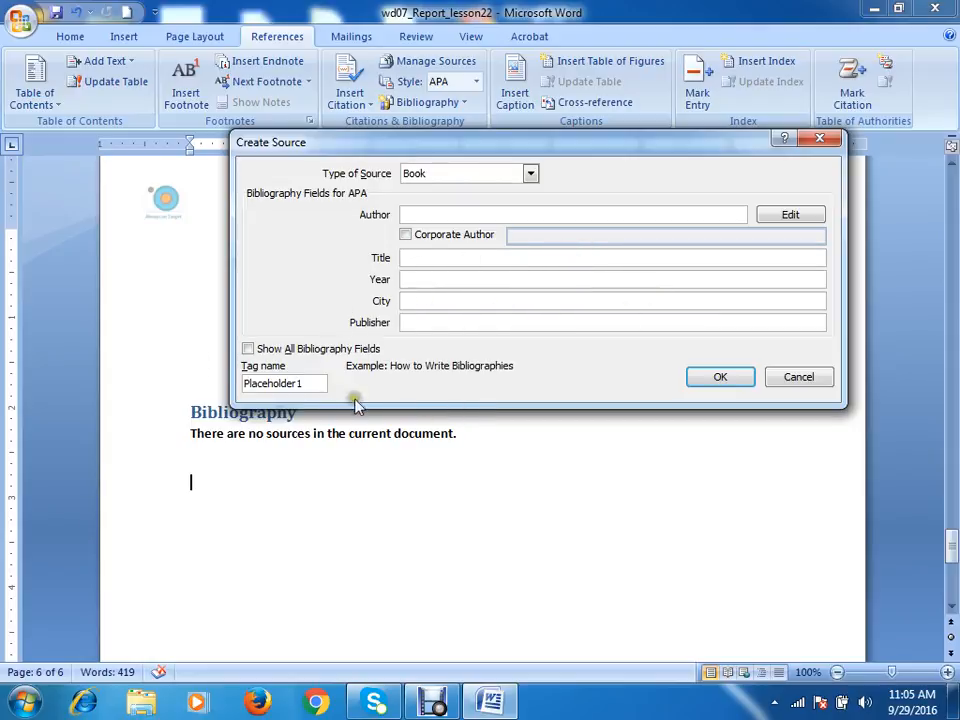
left_click(427, 300)
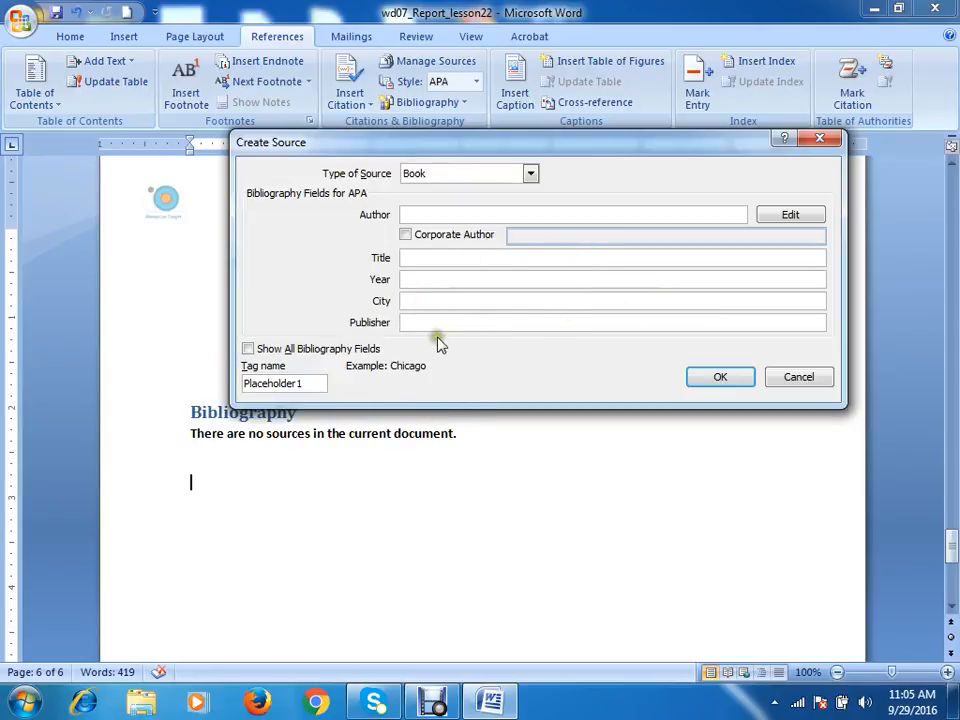
left_click(422, 321)
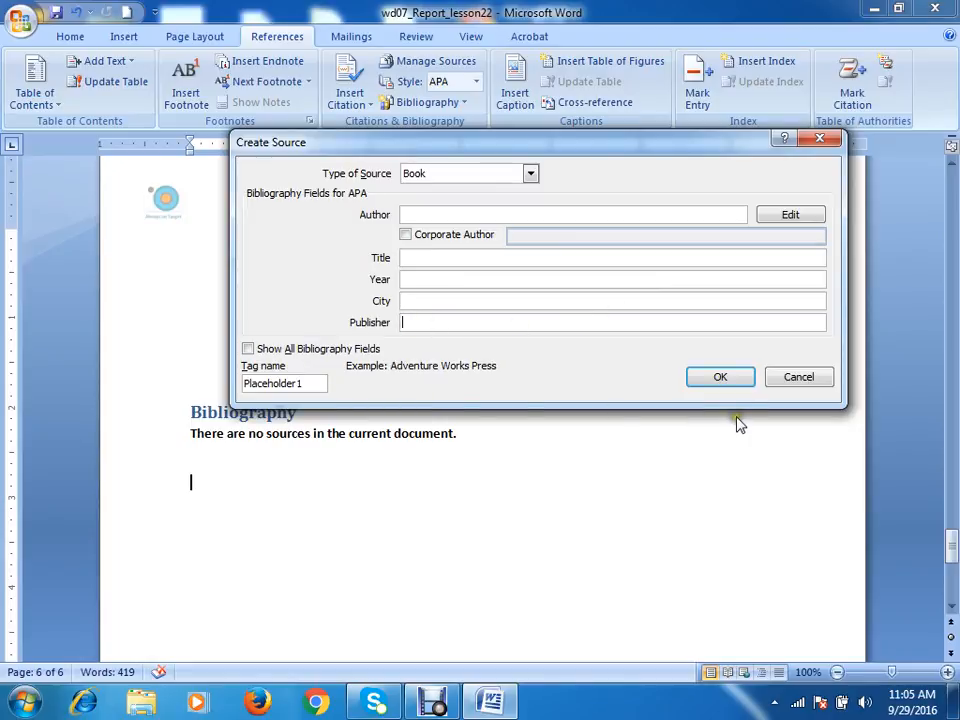
left_click(719, 378)
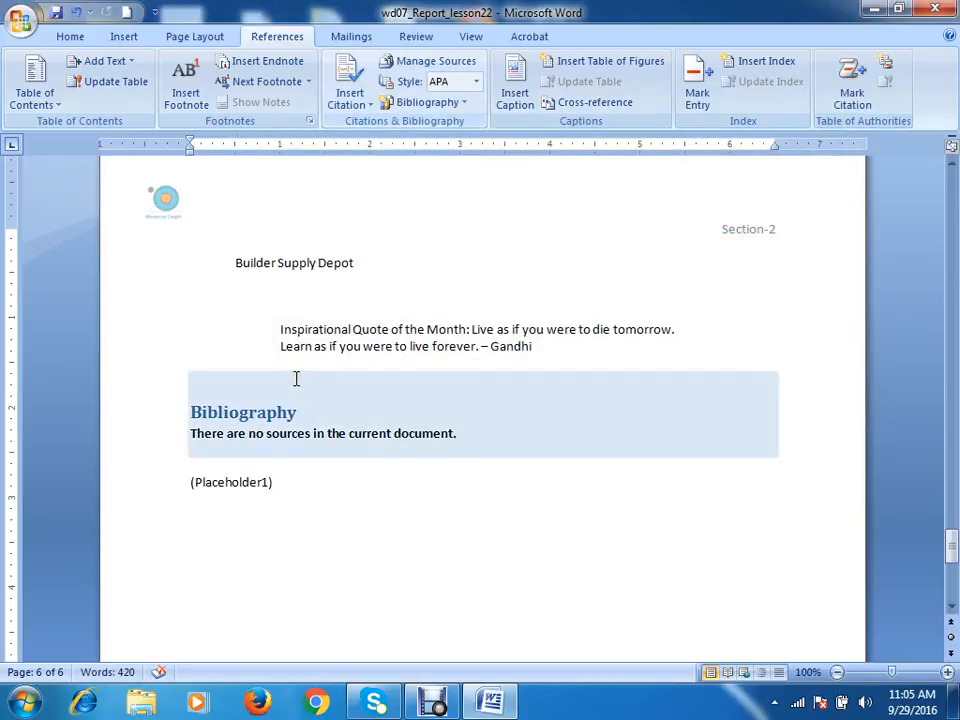
left_click(246, 433)
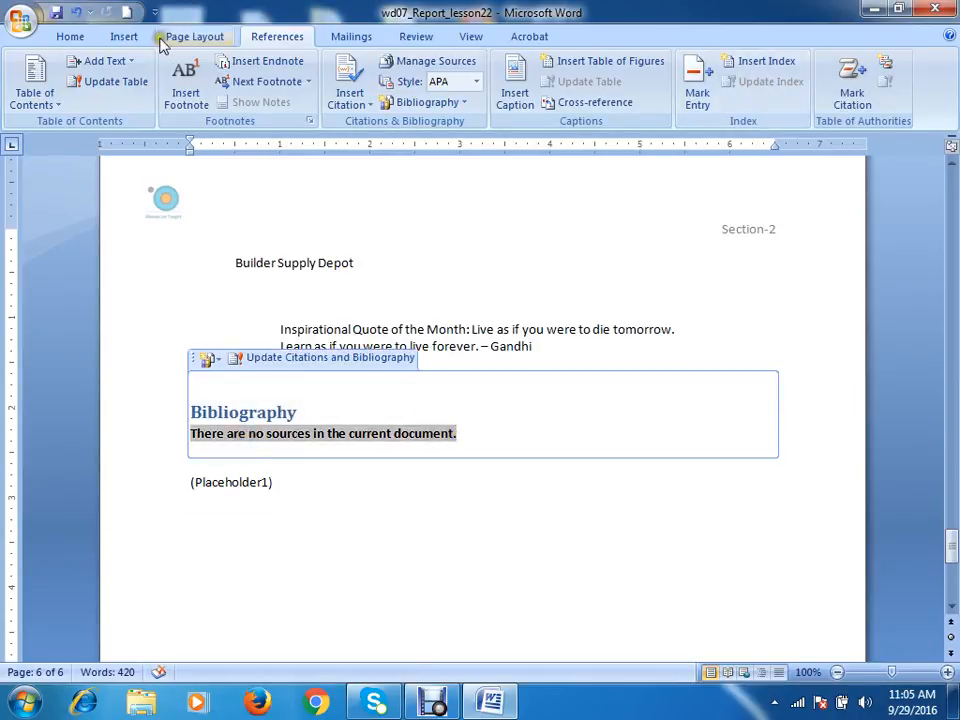
left_click(128, 37)
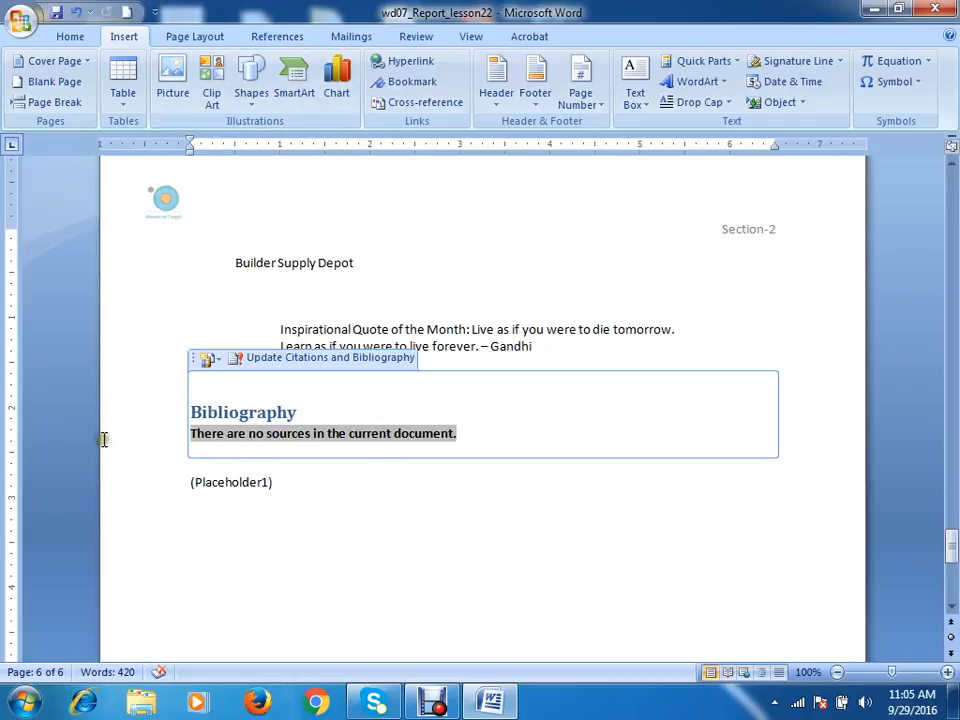
left_click(456, 433)
left_click(465, 489)
left_click(294, 484)
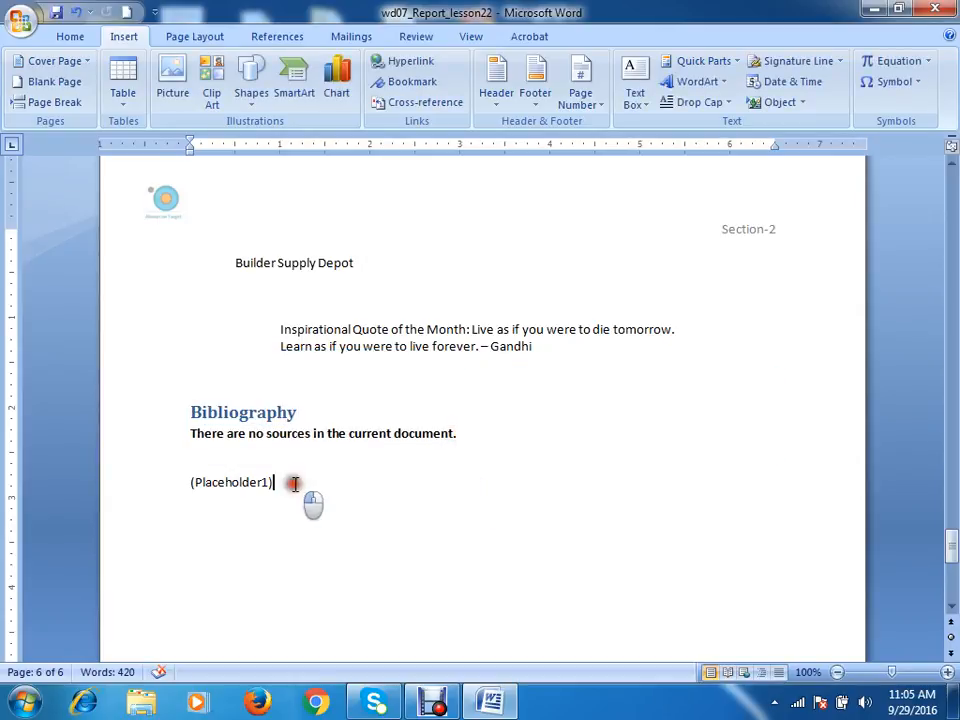
Select the Placeholder1 citation below the bibliography and review the bibliography gallery and the source manager's lists
left_click_drag(294, 484, 190, 483)
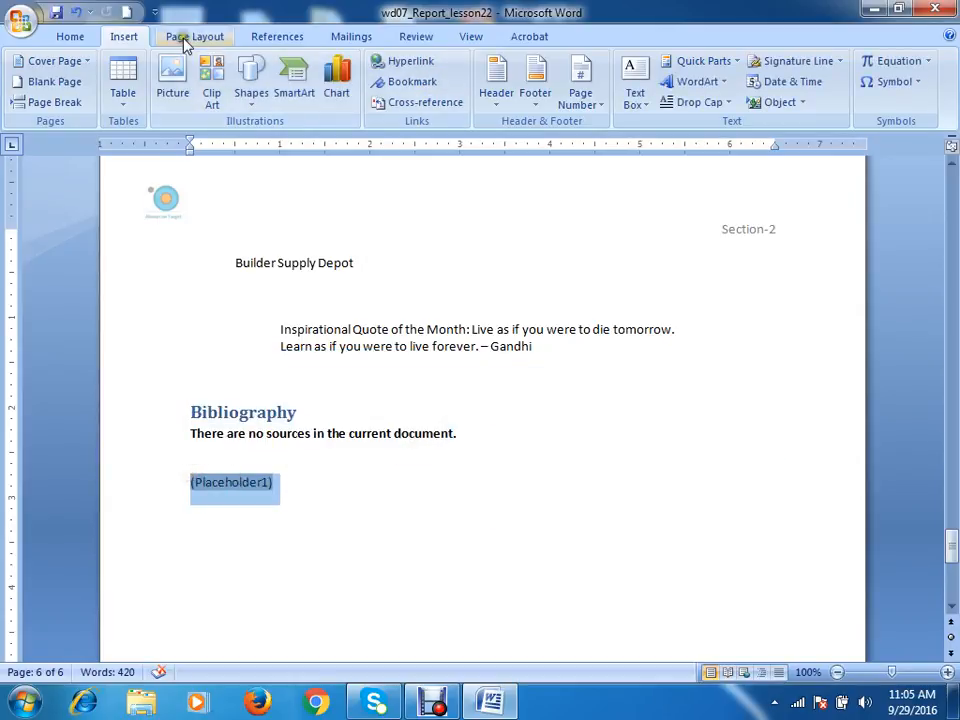
left_click(184, 40)
left_click(131, 36)
left_click(277, 38)
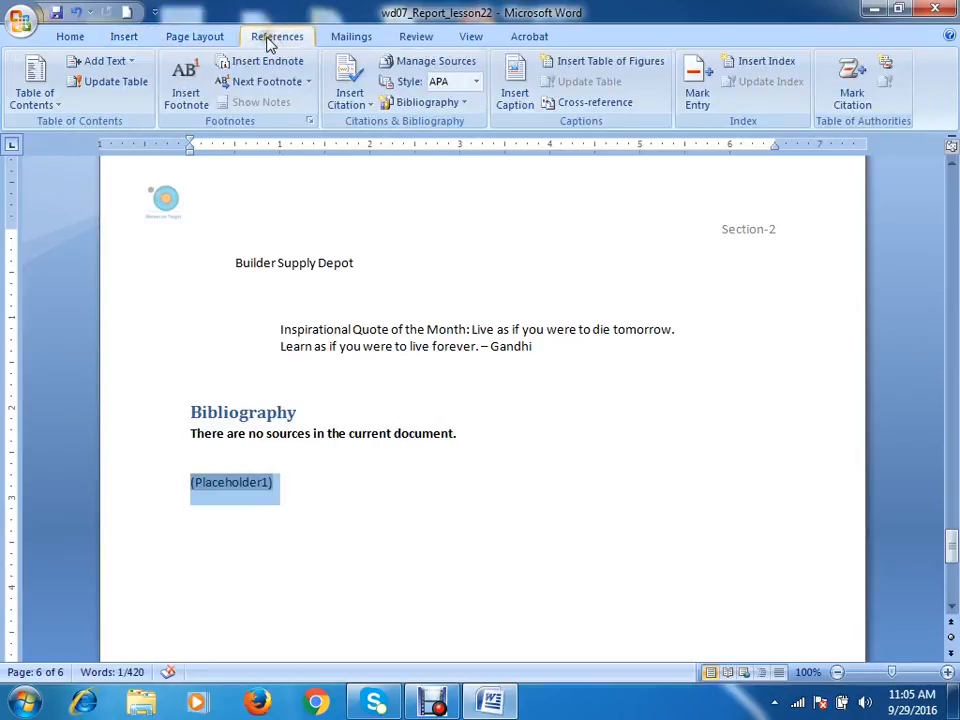
left_click(432, 103)
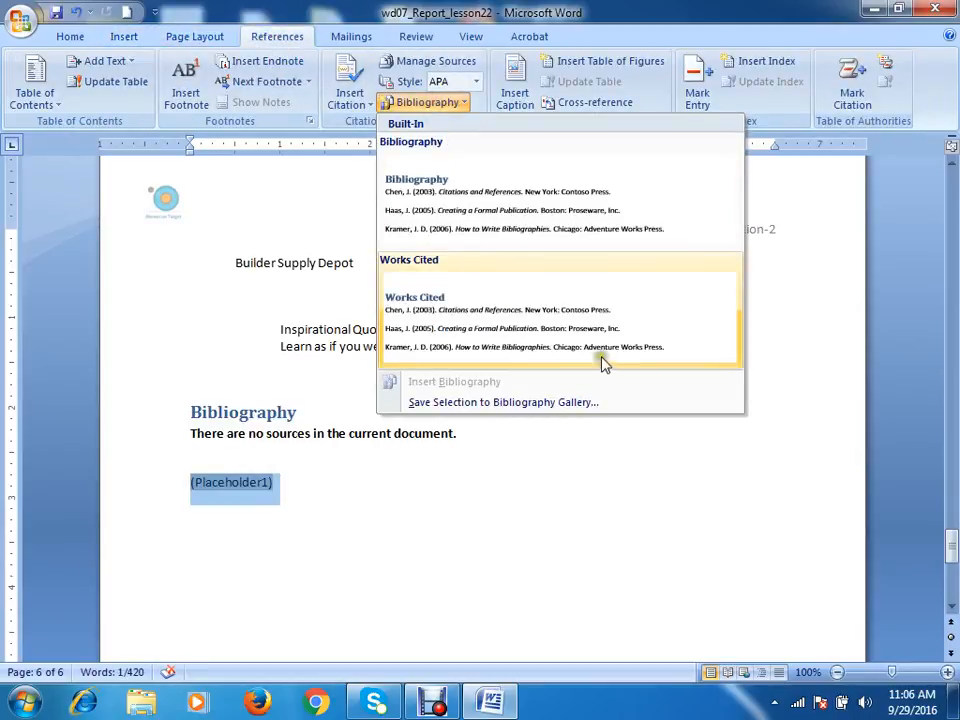
left_click(428, 63)
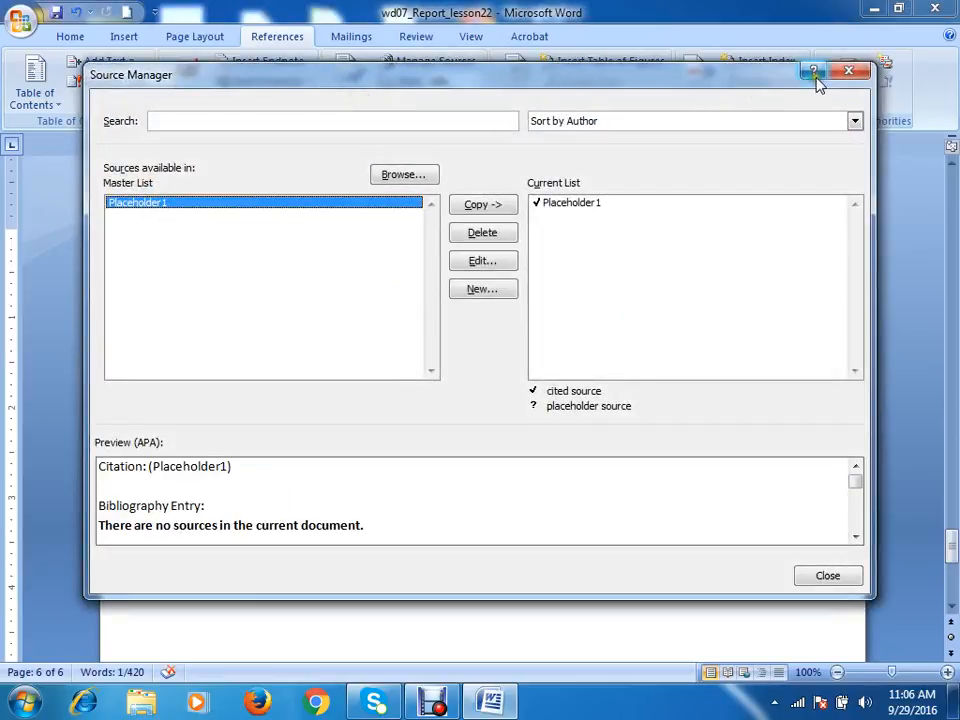
left_click(848, 71)
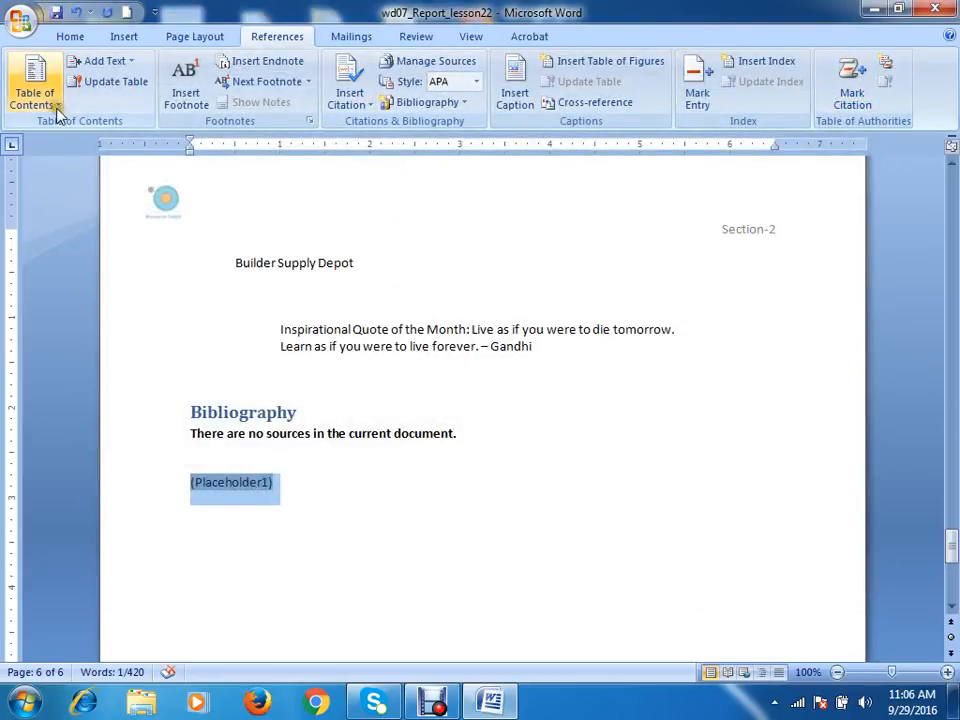
Look over the blank new-source form for citations and the caption options, closing both without adding anything
left_click(349, 100)
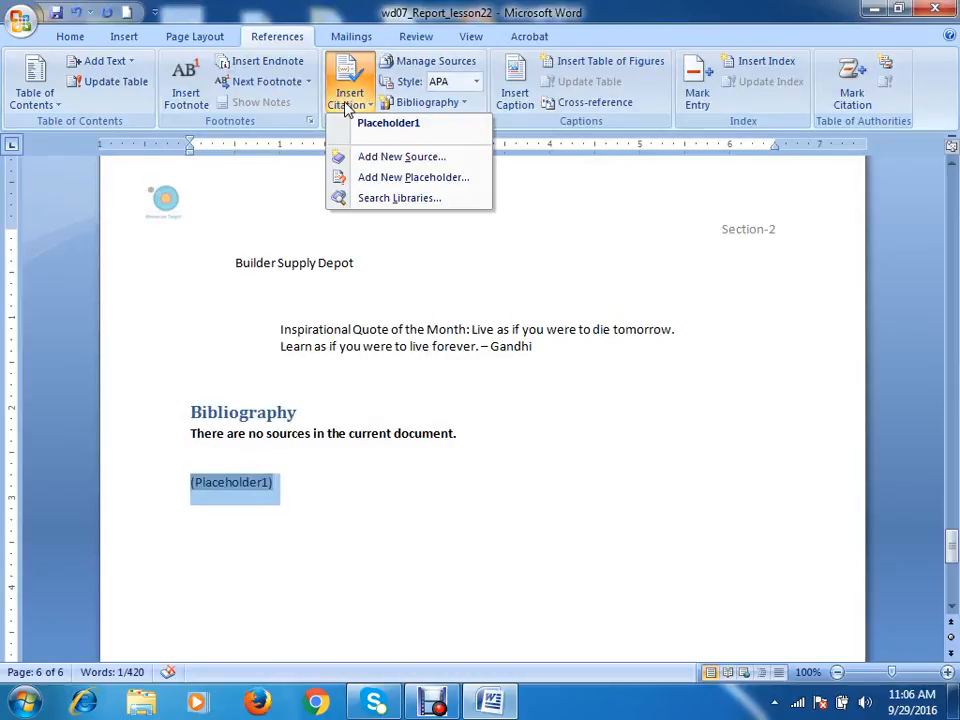
left_click(391, 160)
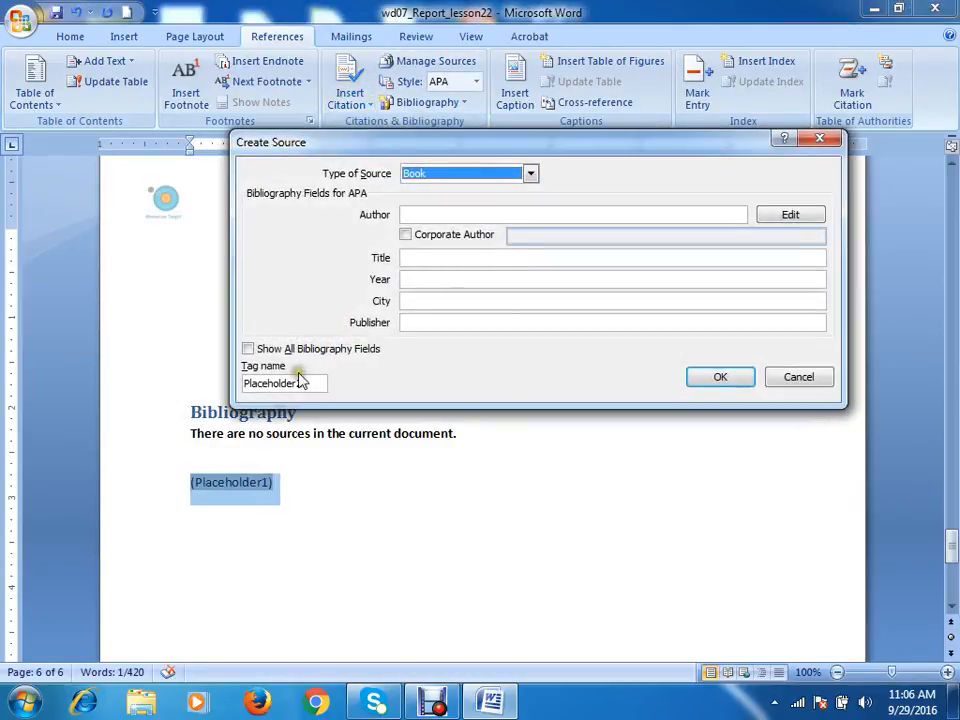
left_click(799, 378)
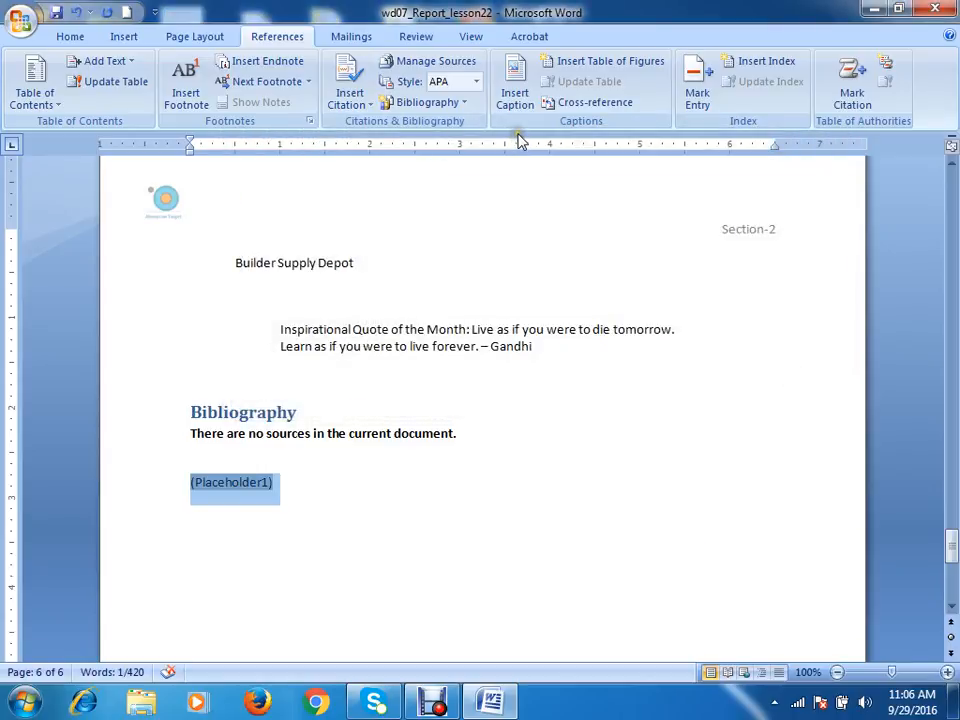
left_click(516, 80)
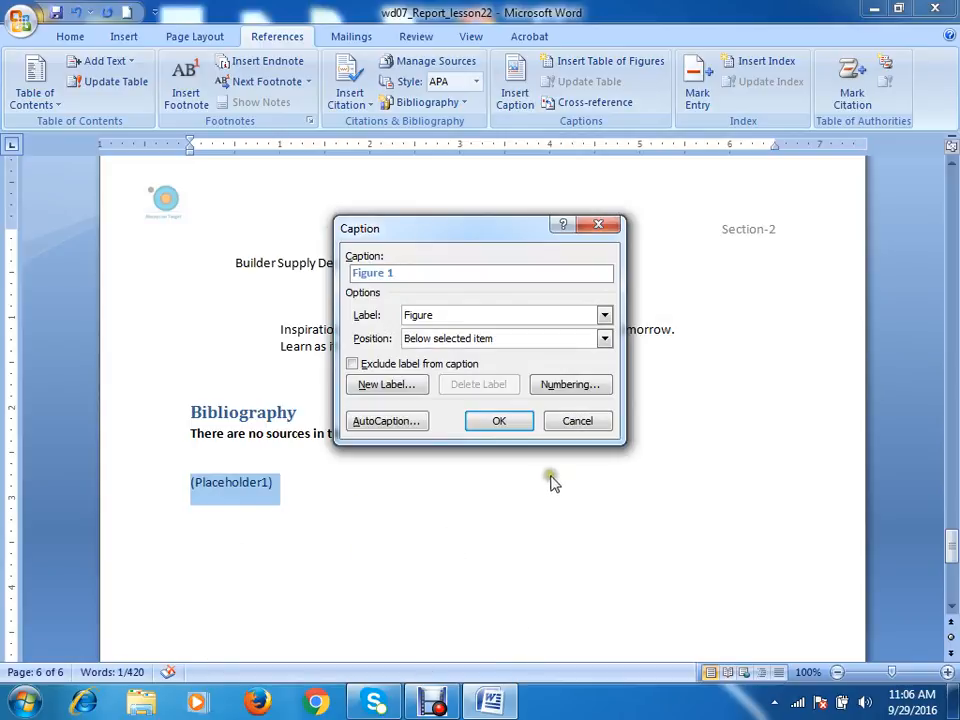
left_click(581, 420)
Delete the Placeholder1 citation from the line below the bibliography
left_click(287, 481)
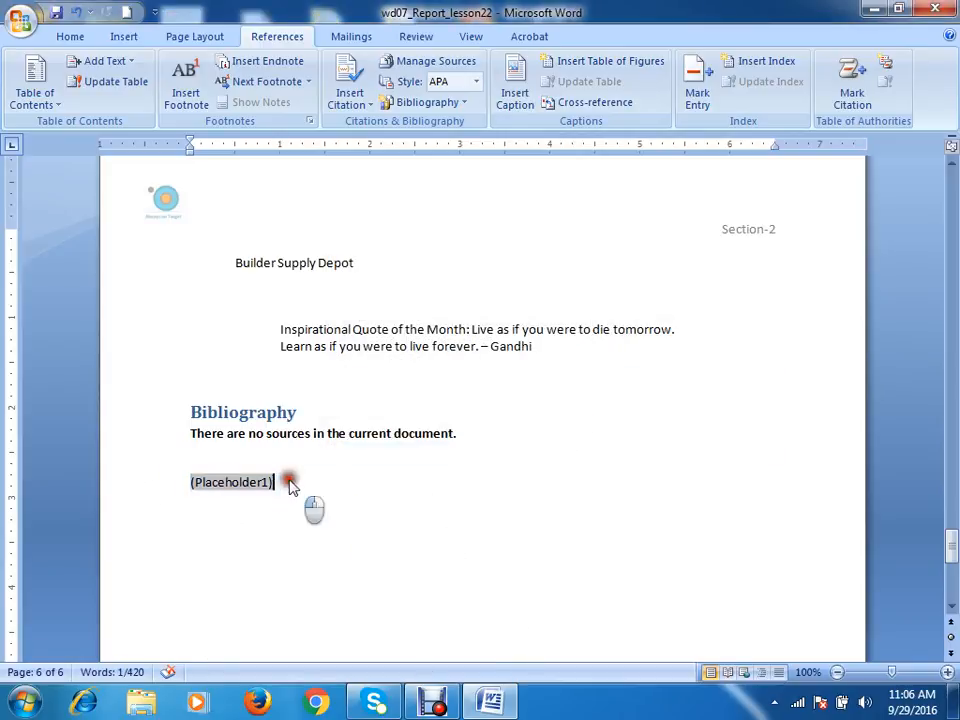
left_click_drag(299, 485, 184, 488)
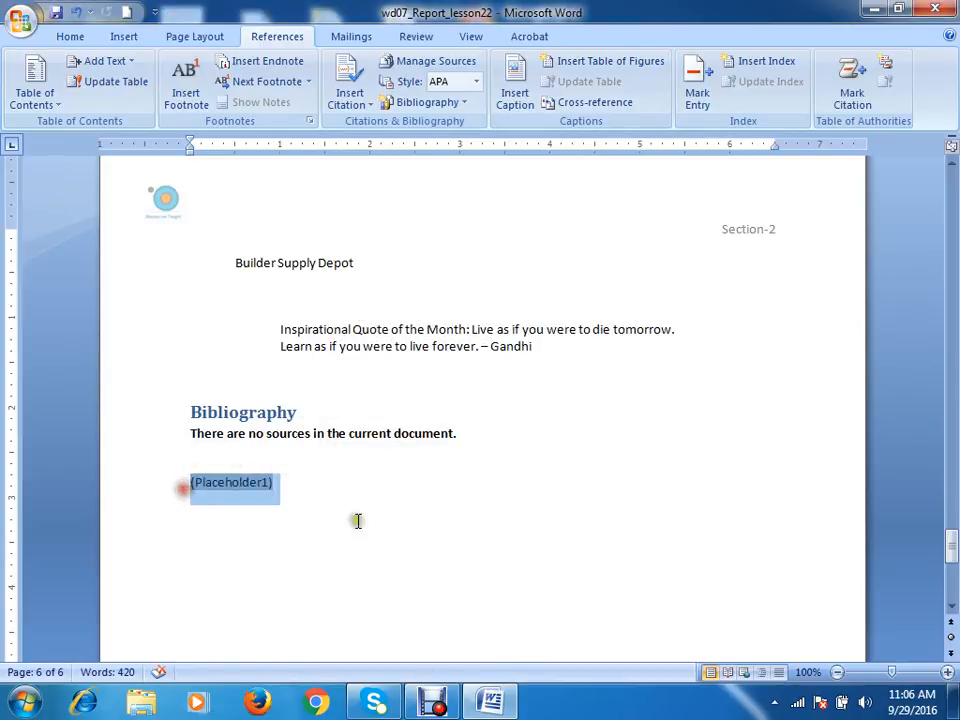
key("BackSpace")
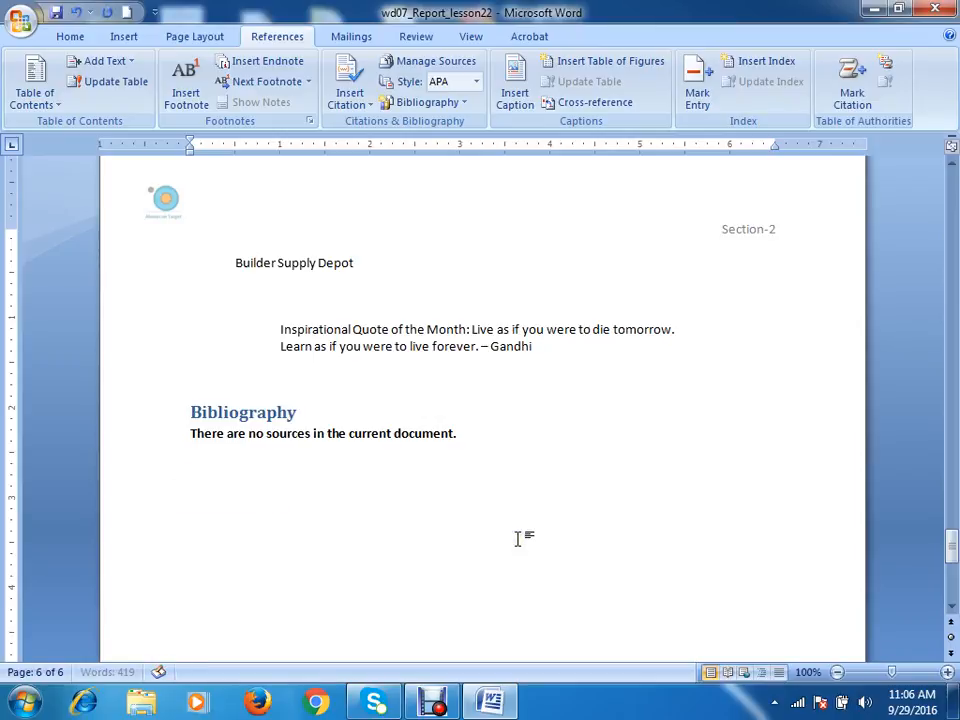
Open the Building Blocks Organizer and preview the Exposure, Motion and Mod cover pages
key("BackSpace")
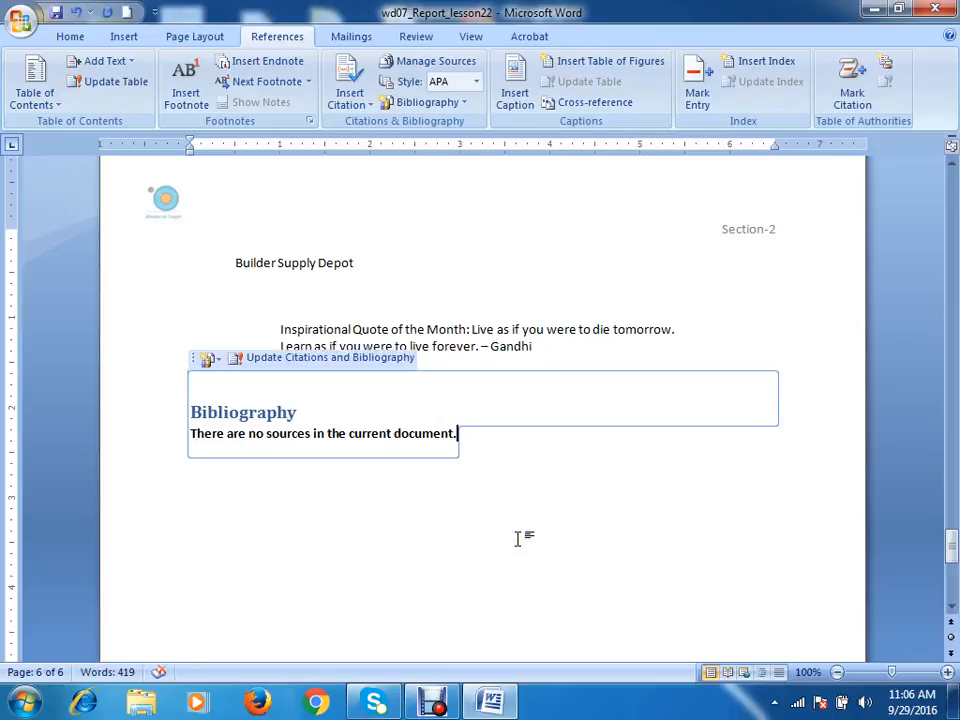
left_click(195, 36)
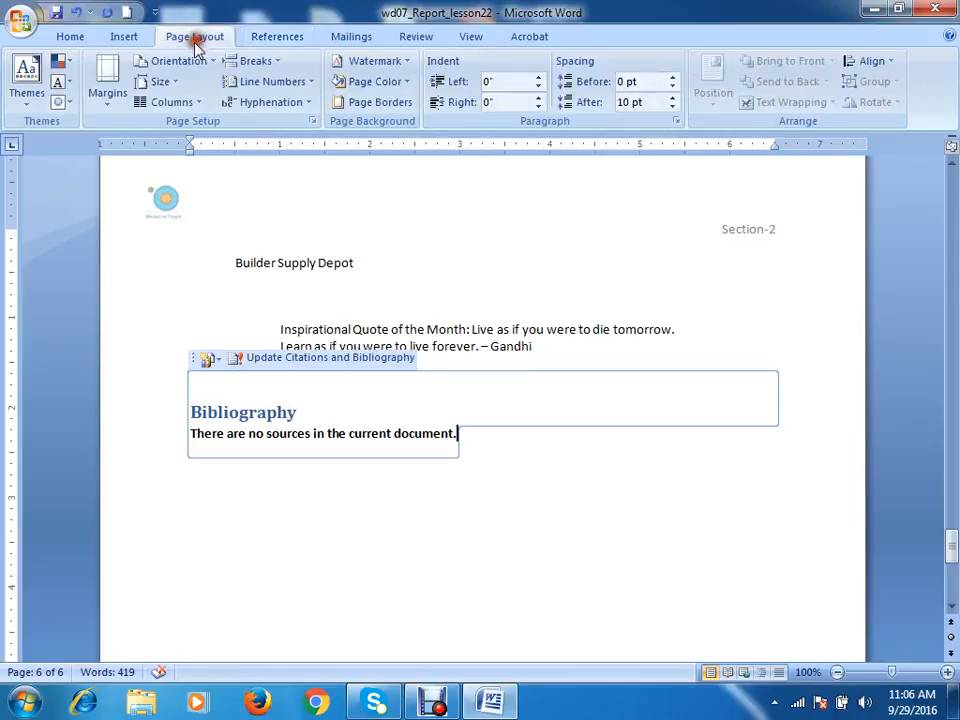
left_click(122, 38)
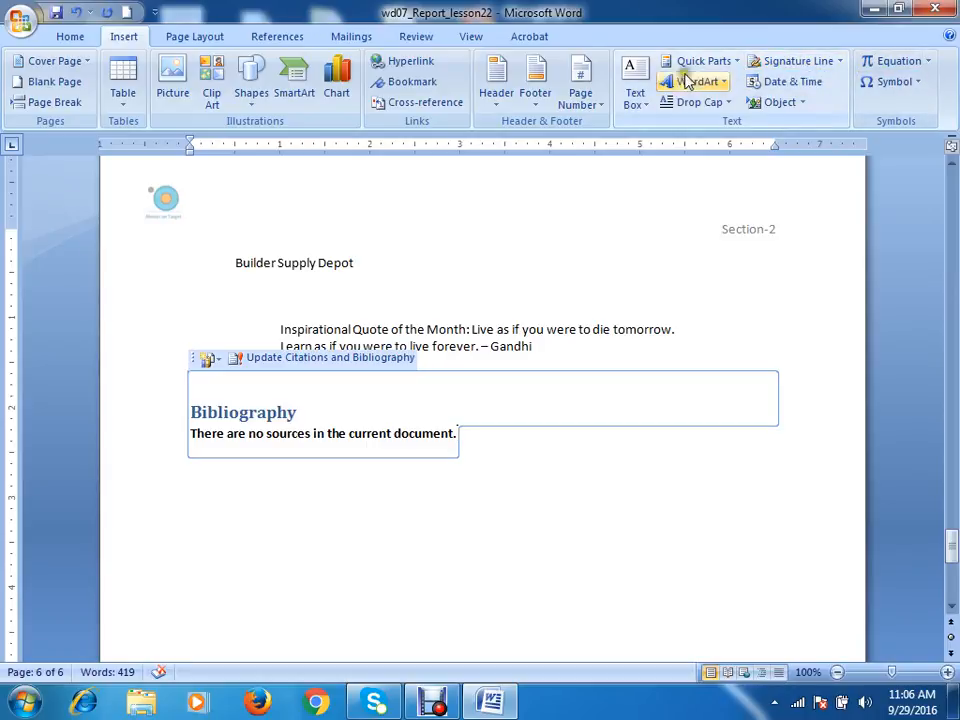
left_click(716, 63)
left_click(740, 127)
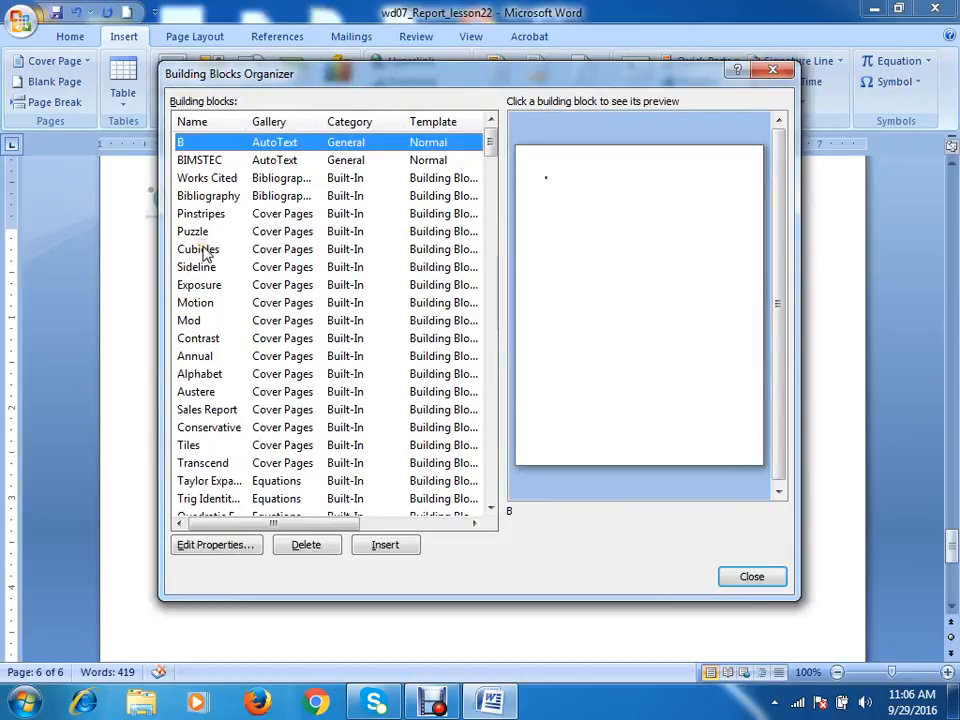
left_click(200, 286)
left_click(193, 303)
left_click(190, 320)
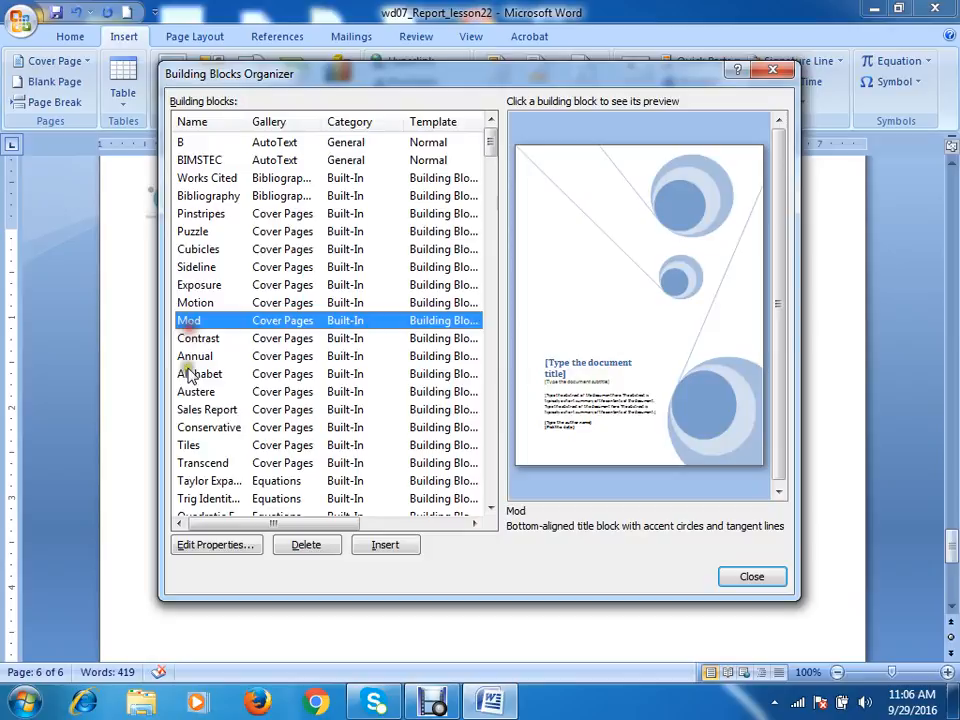
left_click(198, 285)
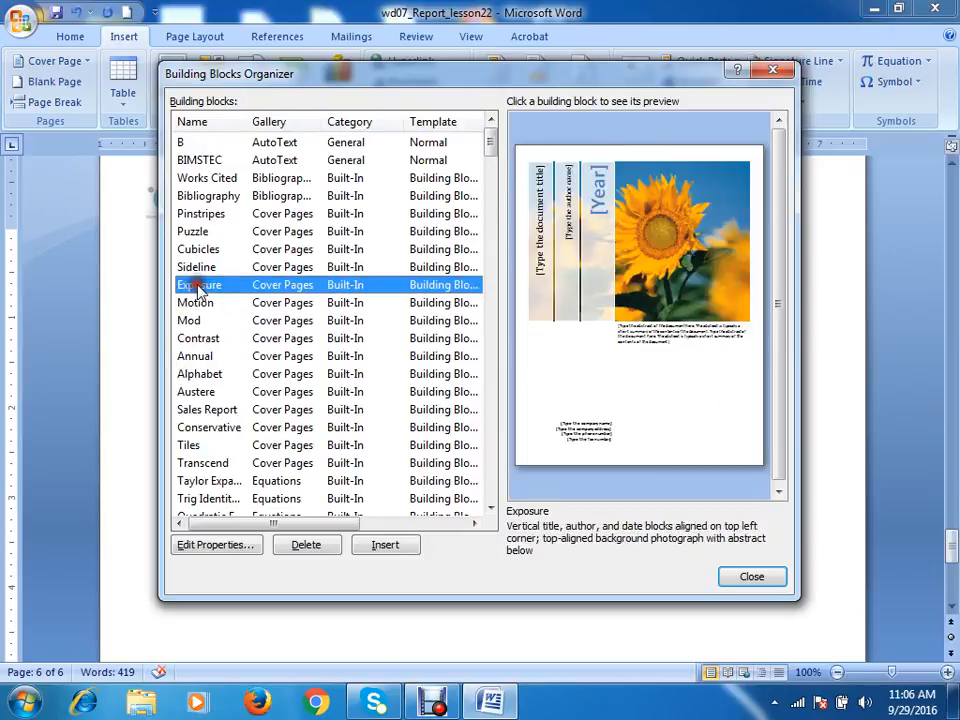
Preview built-in footer building blocks, including Exposure, Puzzle (Odd Page), Blank, Sideline, Tiles and Motion (Odd Page)
scroll(201, 465, "down", 7)
left_click(210, 447)
scroll(245, 407, "down", 5)
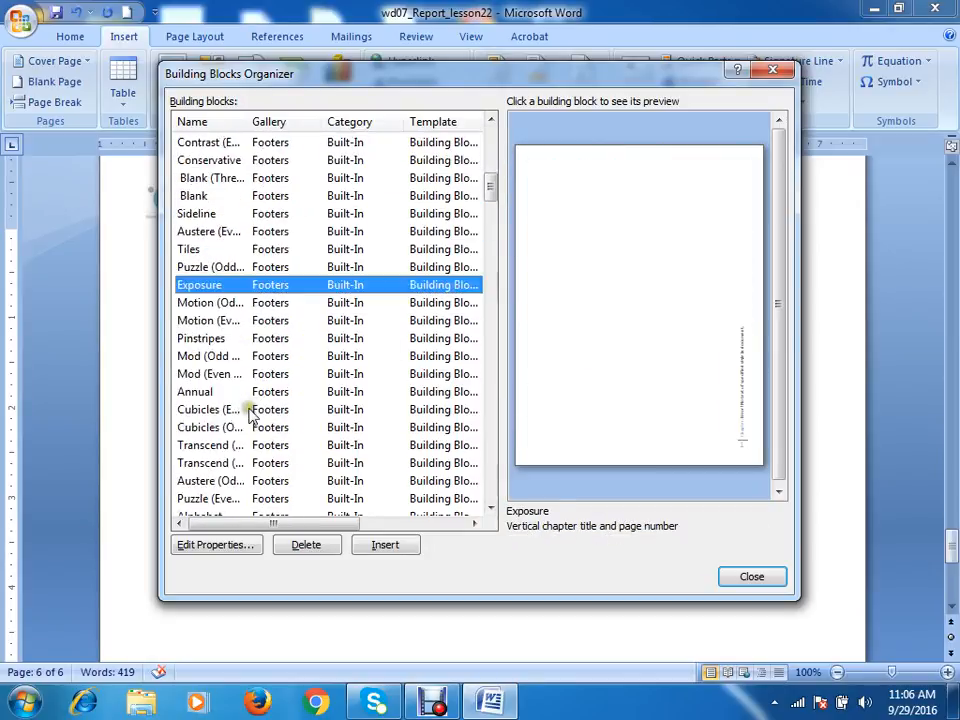
scroll(255, 395, "up", 2)
left_click(285, 268)
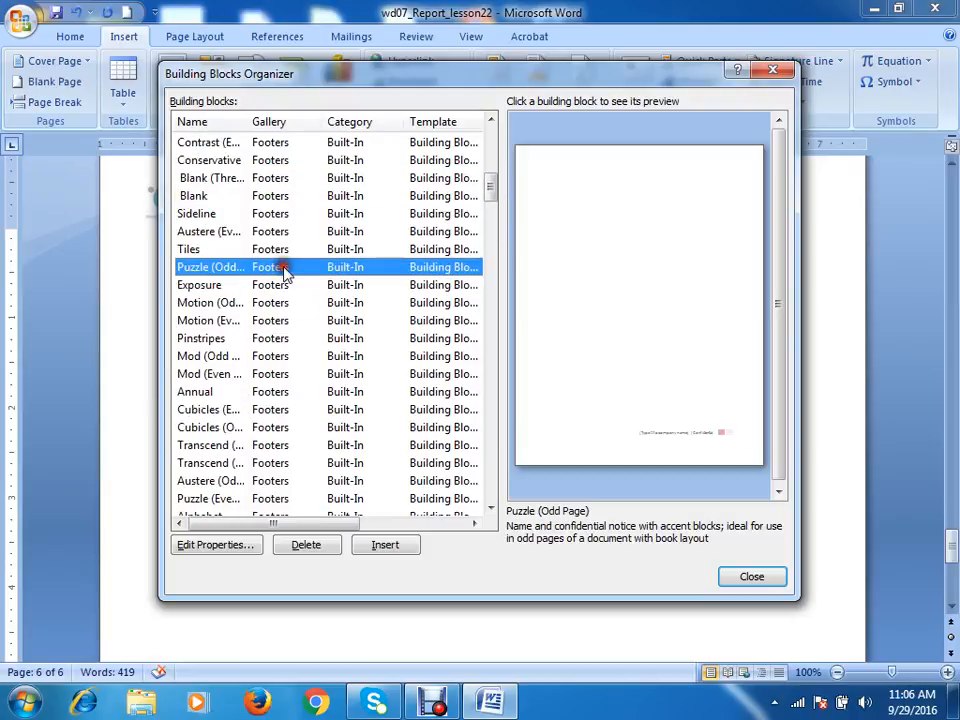
left_click(290, 197)
left_click(285, 179)
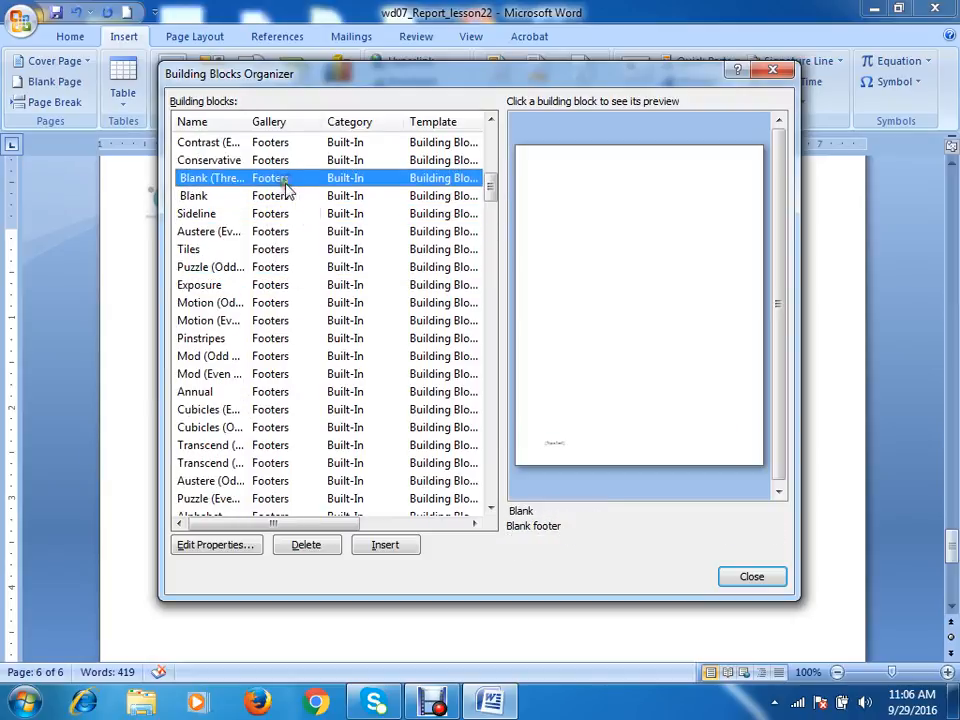
left_click(274, 214)
left_click(264, 251)
left_click(262, 302)
scroll(254, 340, "down", 6)
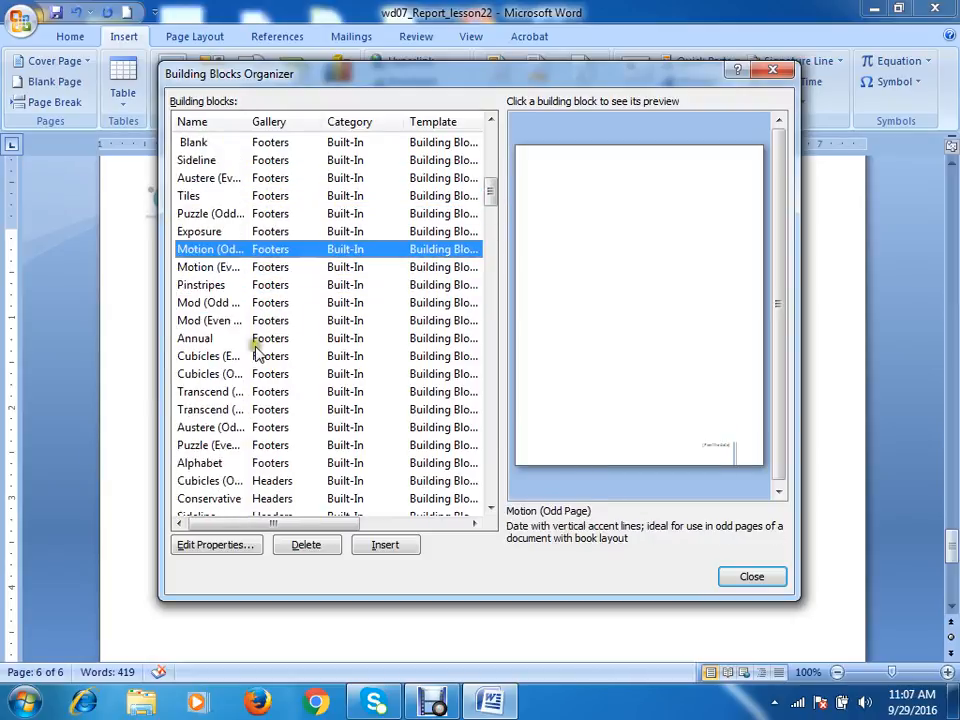
Preview built-in header building blocks, including Puzzle, Contrast, Exposure and Transcend (Even)
scroll(246, 381, "down", 4)
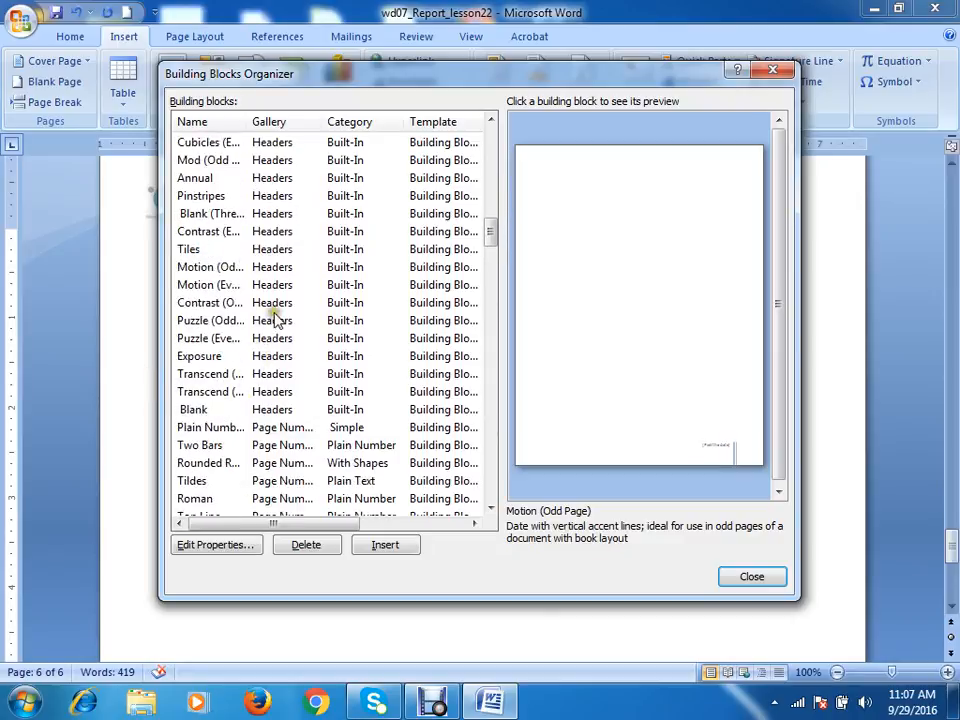
left_click(274, 319)
left_click(282, 233)
left_click(252, 320)
left_click(264, 356)
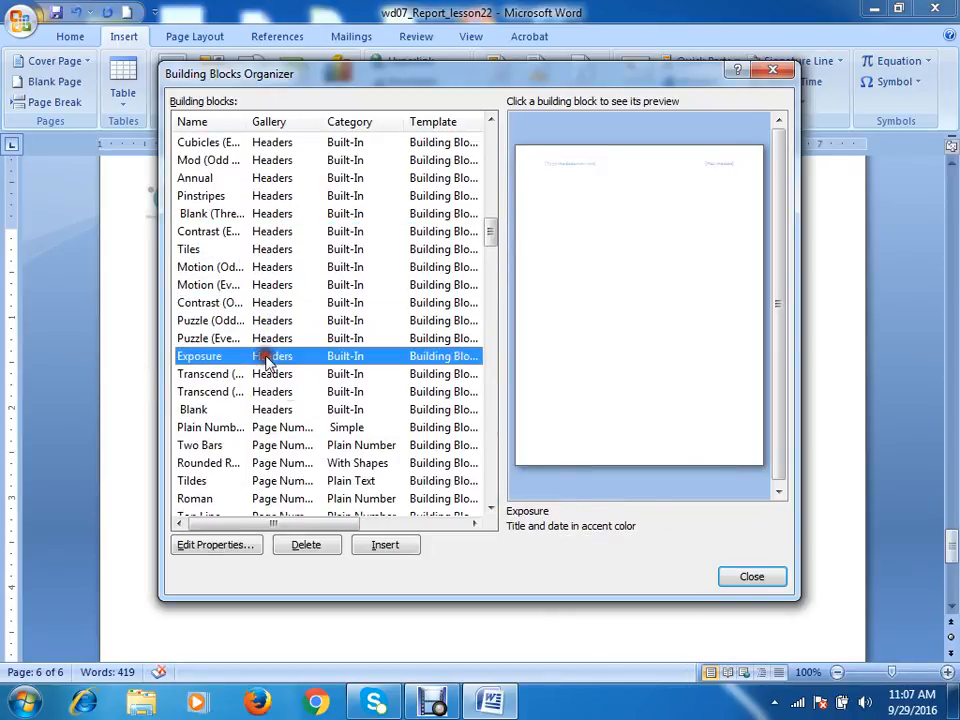
left_click(268, 391)
Preview the page number building blocks from Plain Number, Two Bars and Rounded Rectangle through Roman, Large Italics and Brackets
scroll(296, 391, "down", 4)
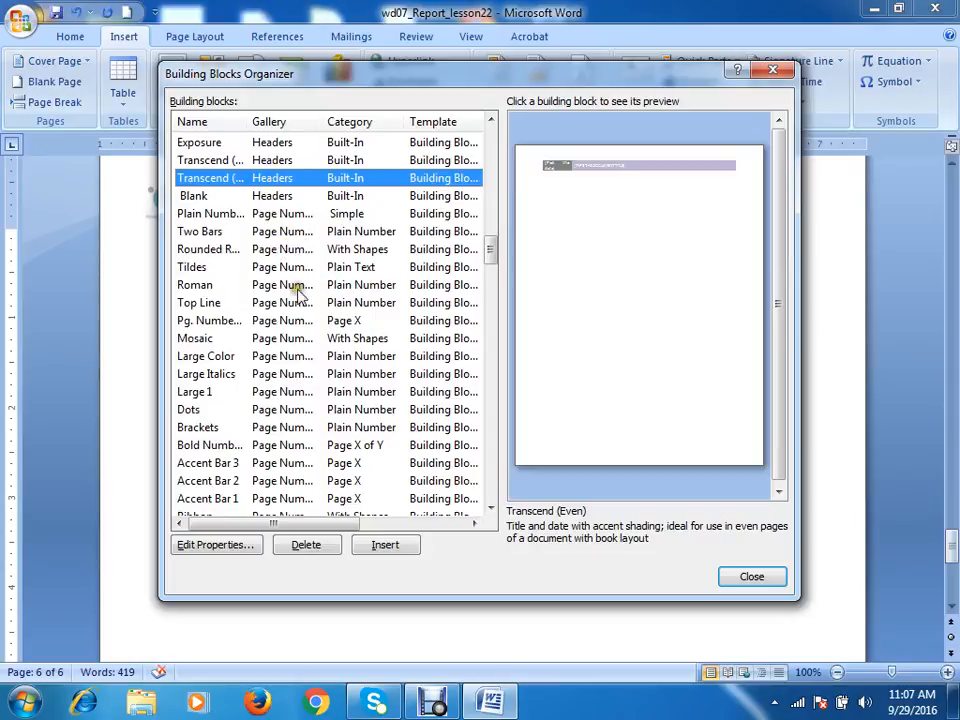
scroll(296, 290, "down", 1)
scroll(289, 229, "up", 1)
left_click(268, 214)
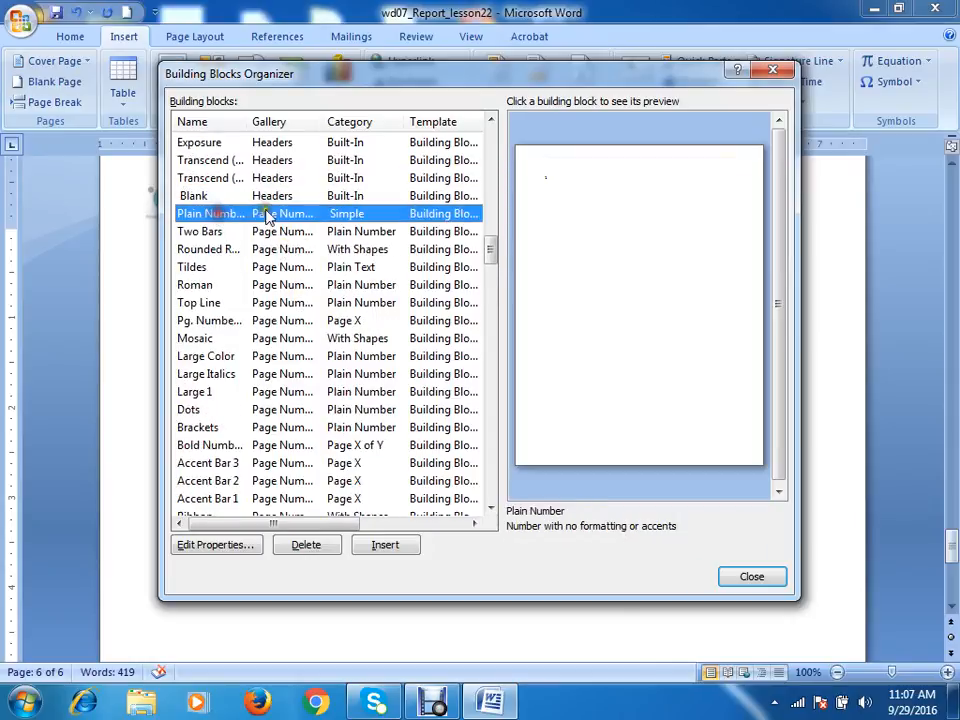
left_click(246, 231)
left_click(240, 251)
left_click(205, 286)
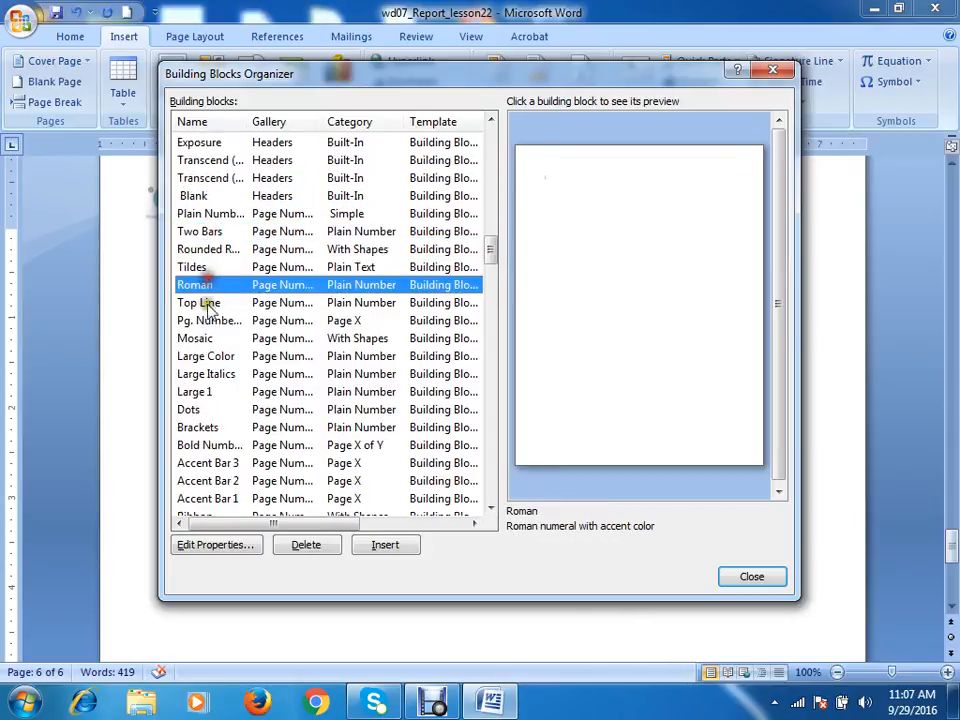
left_click(205, 320)
left_click(205, 373)
left_click(200, 391)
left_click(228, 427)
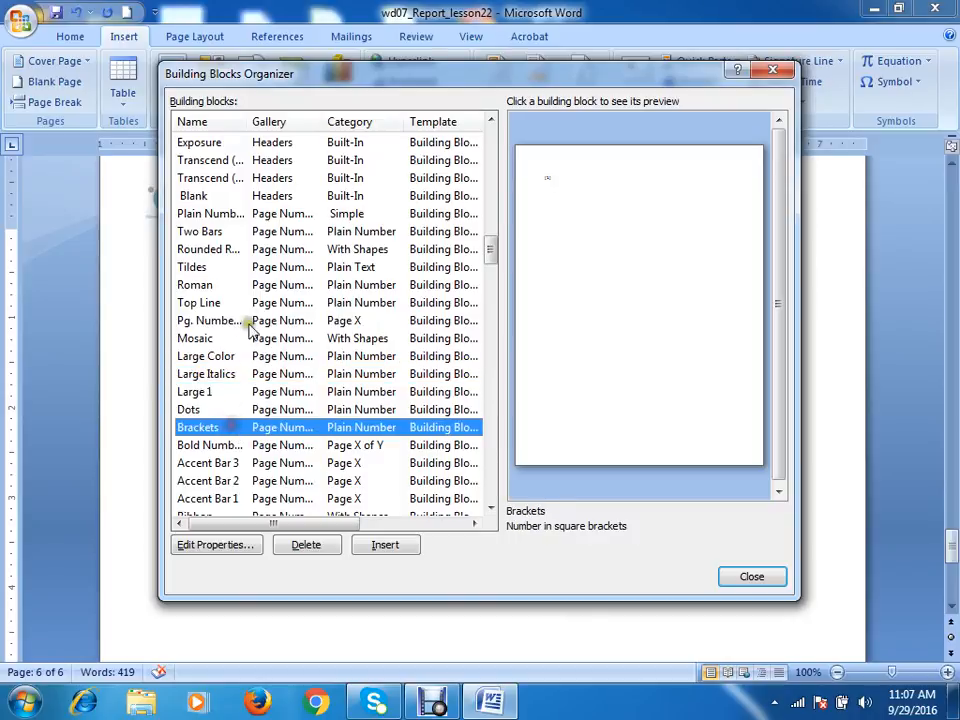
Preview the Accent Bar 1, Accent Bar 2, Ribbon, Bold Numbers and Dots page number building blocks
scroll(375, 375, "down", 1)
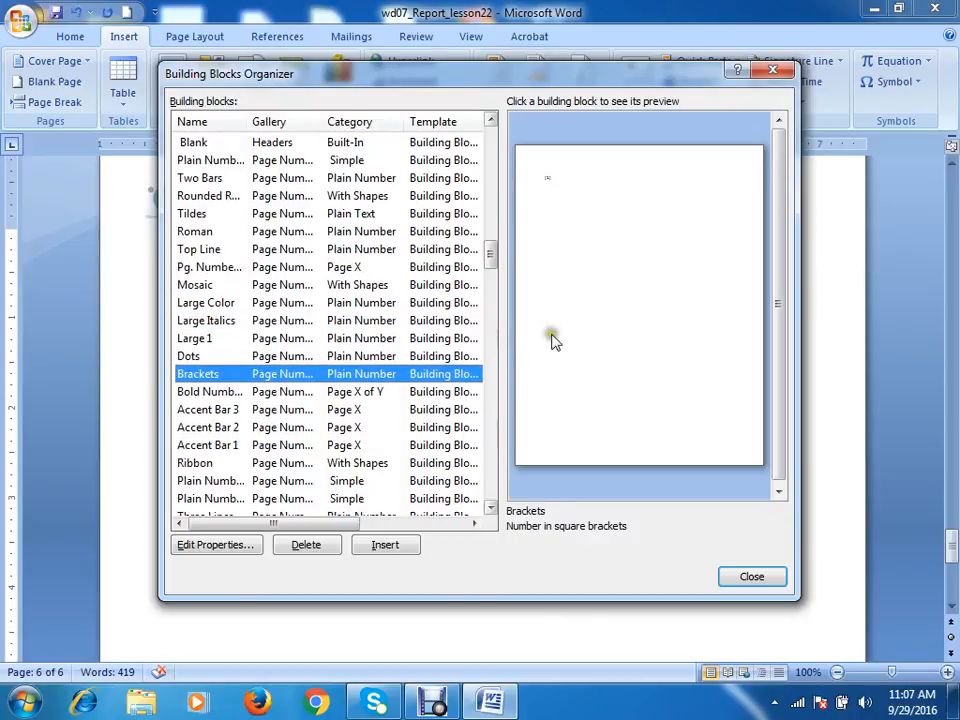
left_click(215, 445)
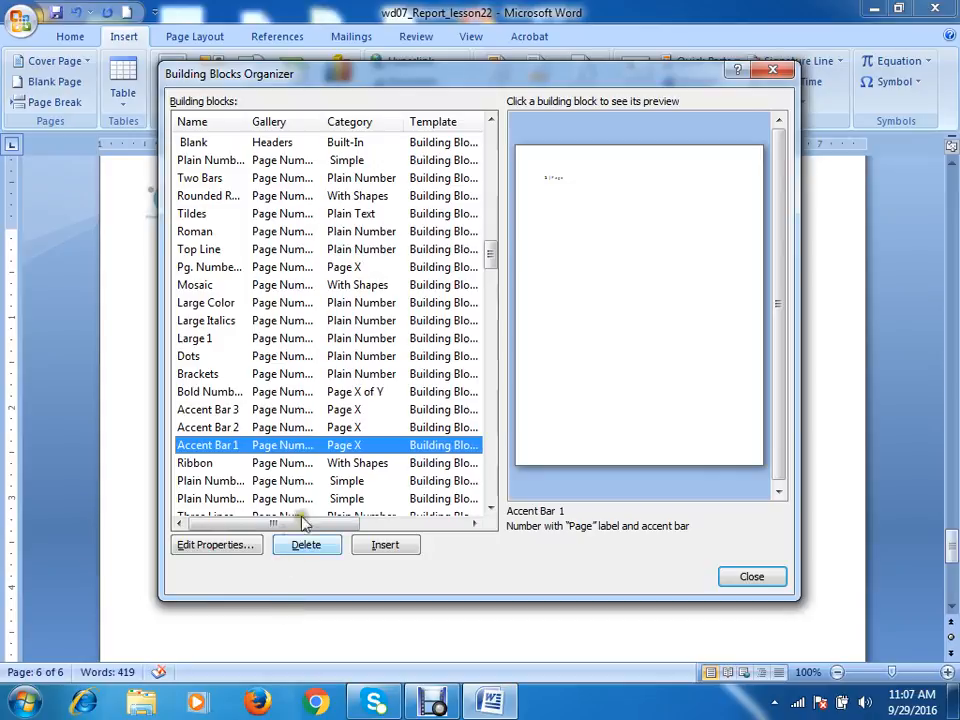
left_click(210, 427)
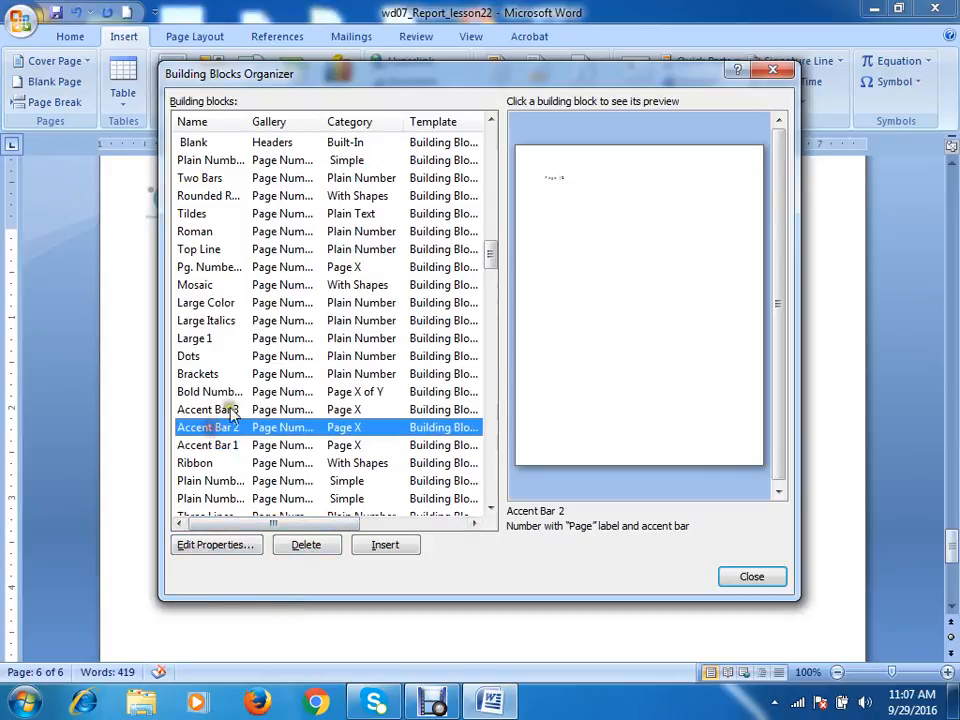
left_click(206, 462)
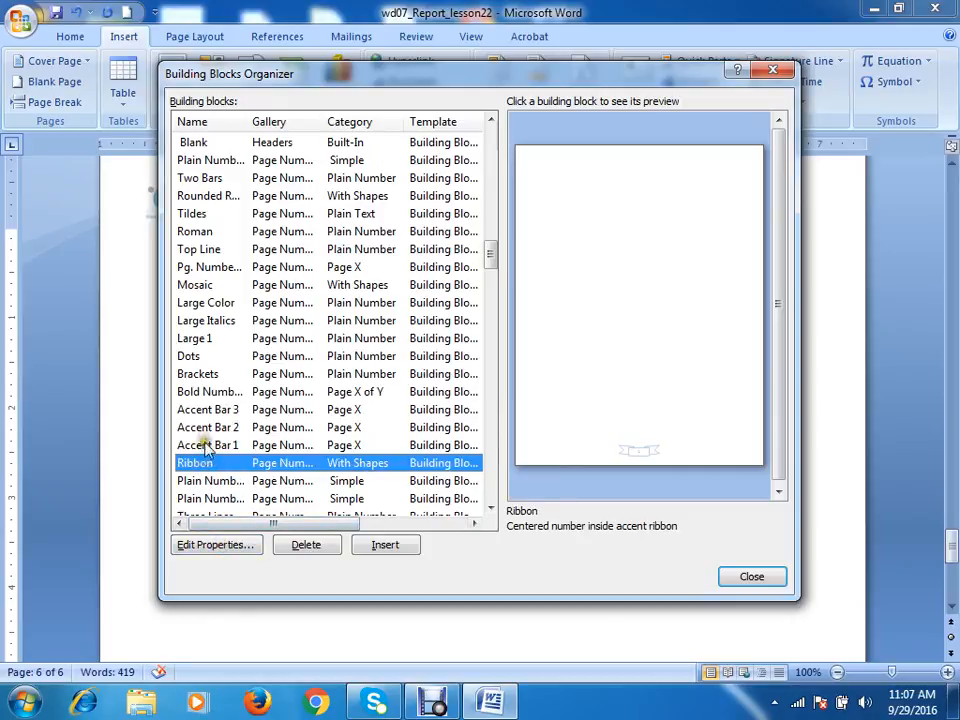
left_click(185, 445)
left_click(185, 391)
left_click(203, 357)
Try to modify the Brackets building block with gallery Page Numbers, category Simple and option Insert content only
left_click(200, 373)
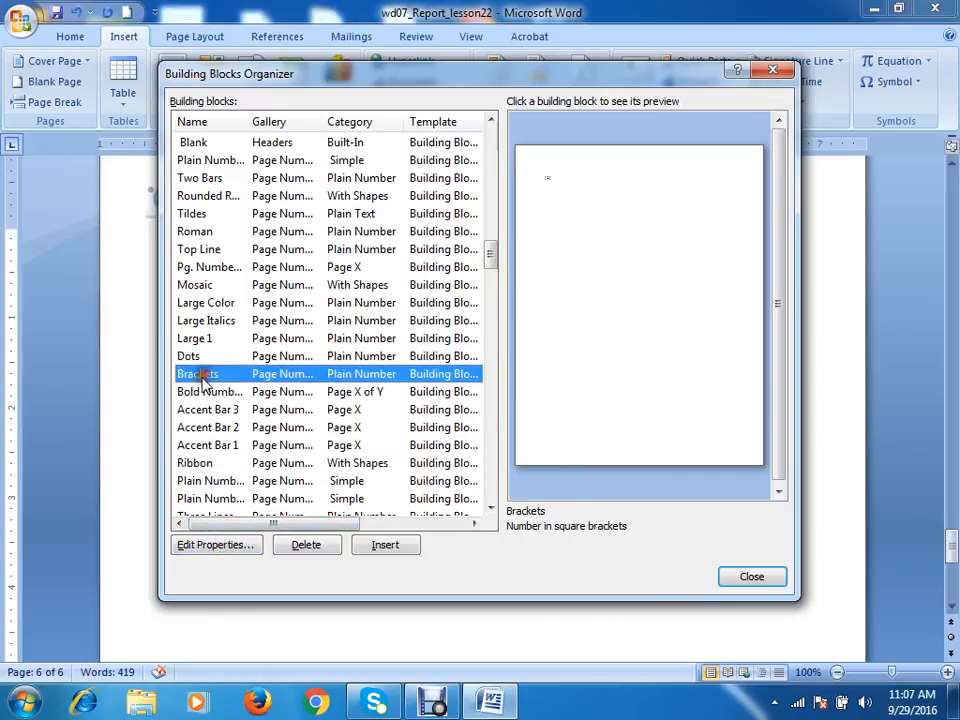
left_click(222, 548)
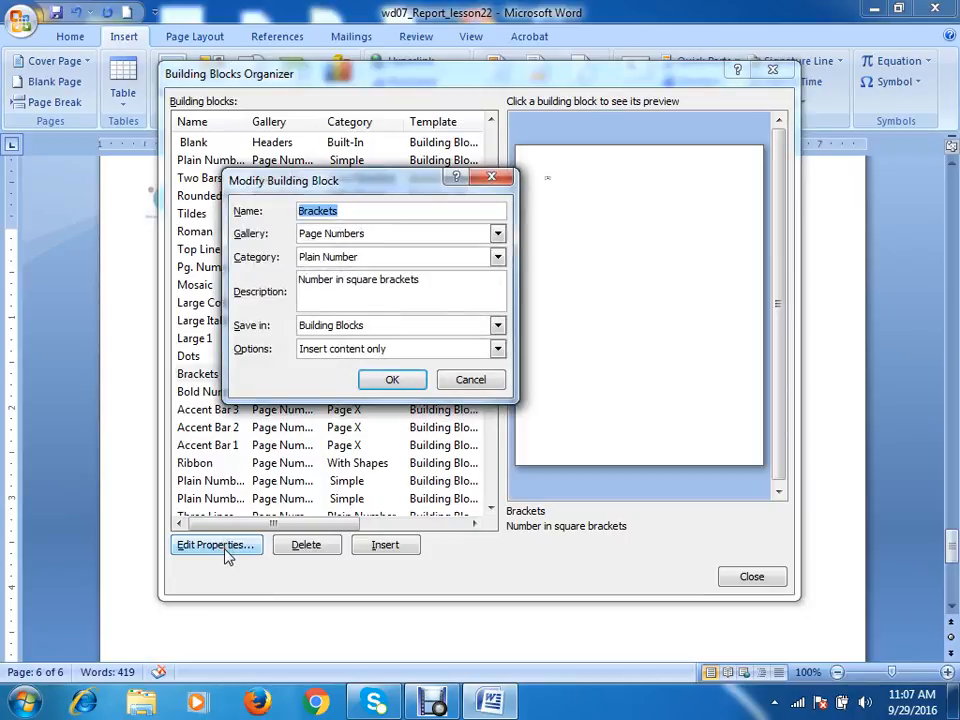
left_click(497, 238)
left_click(349, 238)
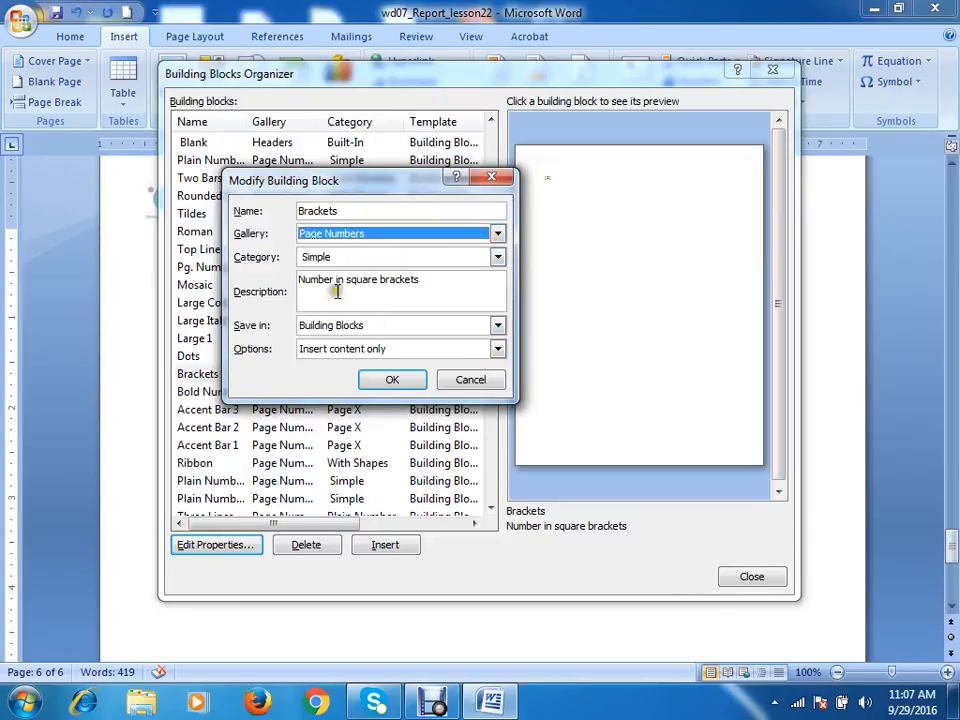
left_click(497, 350)
left_click(497, 352)
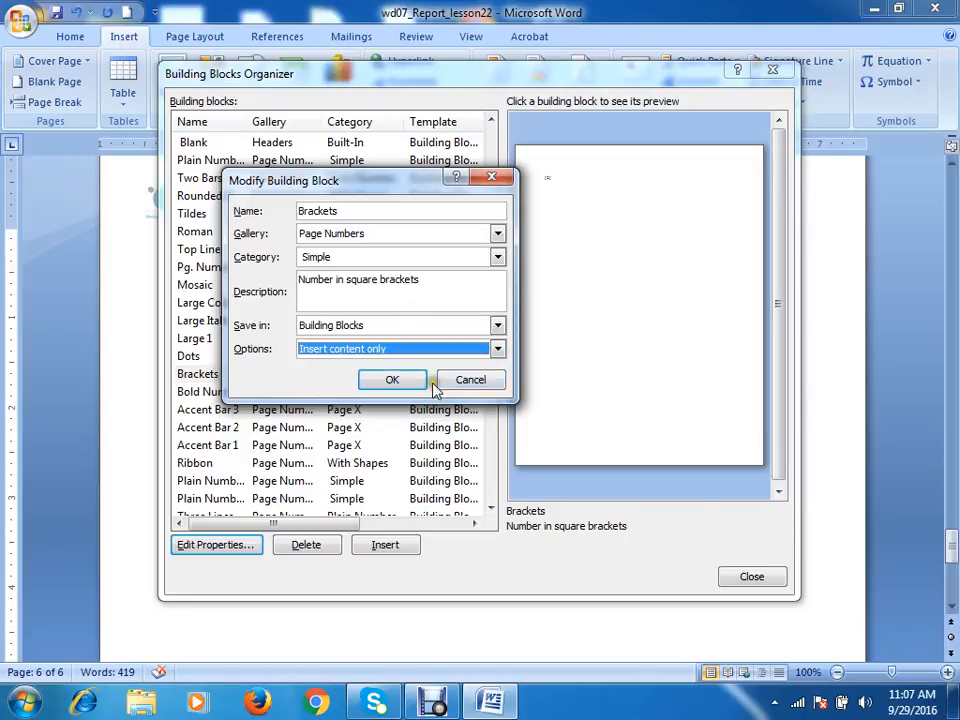
left_click(396, 384)
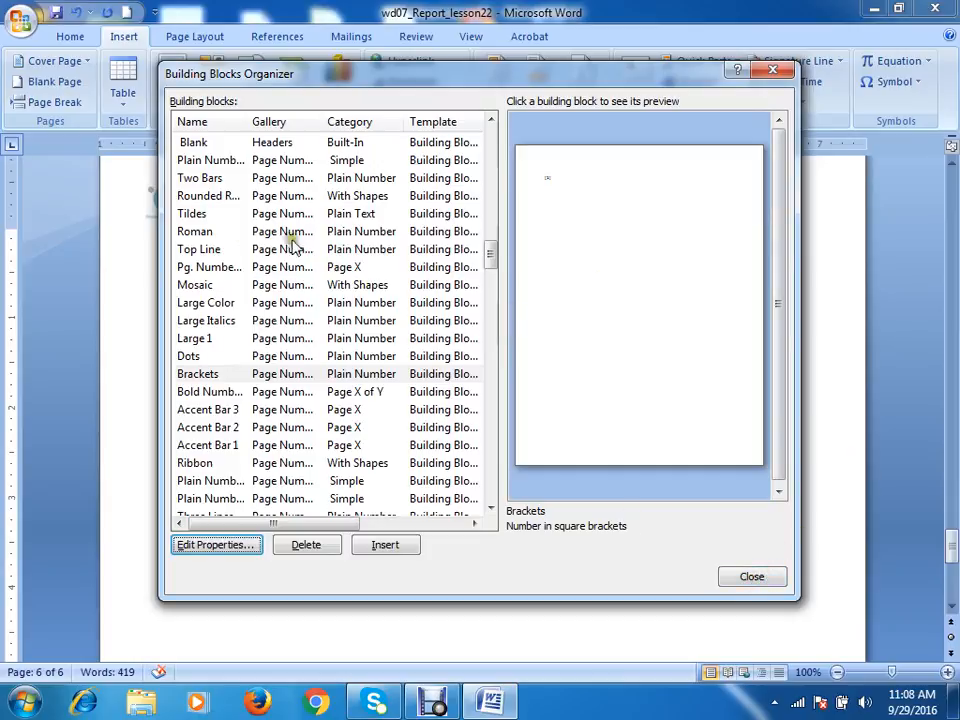
Preview the Rounded Rectangle page number building block and close the Building Blocks Organizer
left_click(213, 199)
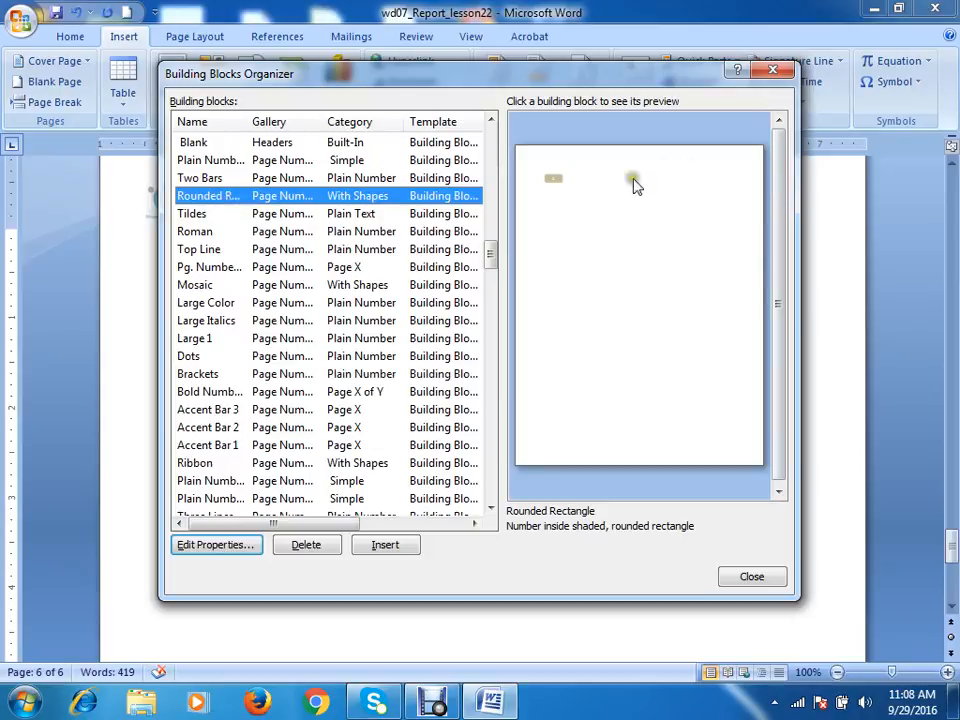
left_click(754, 578)
left_click(797, 314)
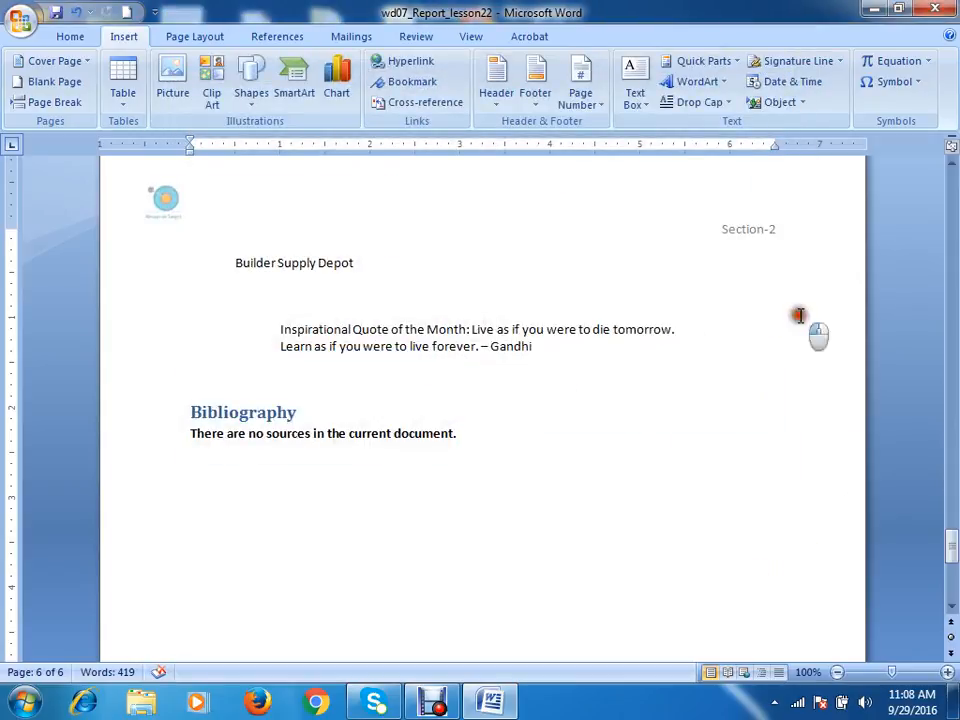
Place the insertion point in the blank area just below the Updated Chain of Command chart
scroll(424, 445, "up", 20)
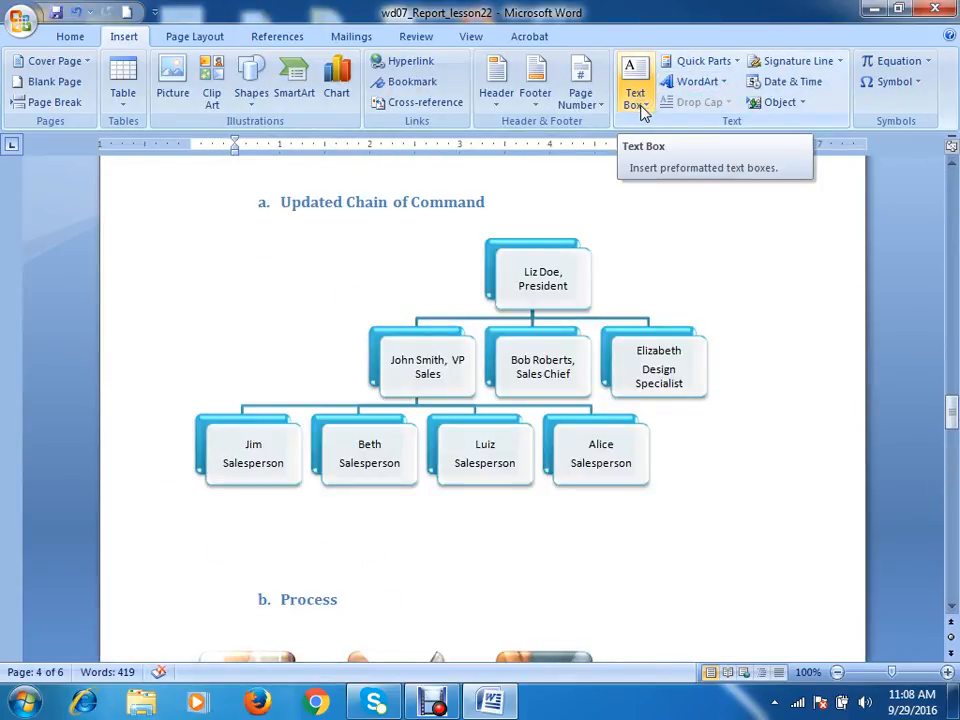
left_click(821, 67)
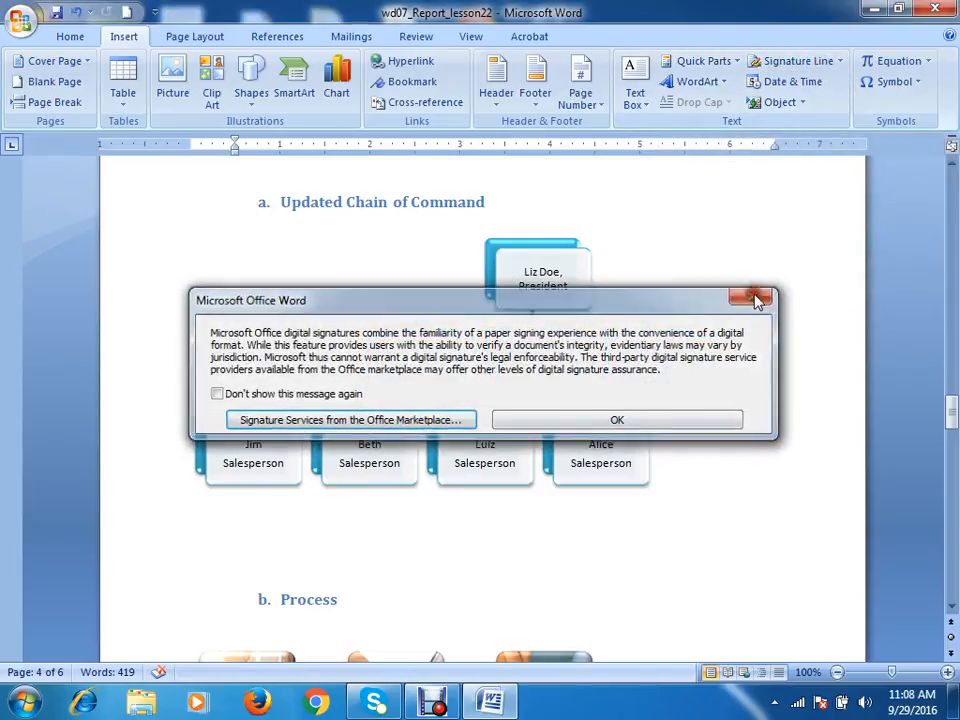
left_click(754, 296)
left_click(842, 64)
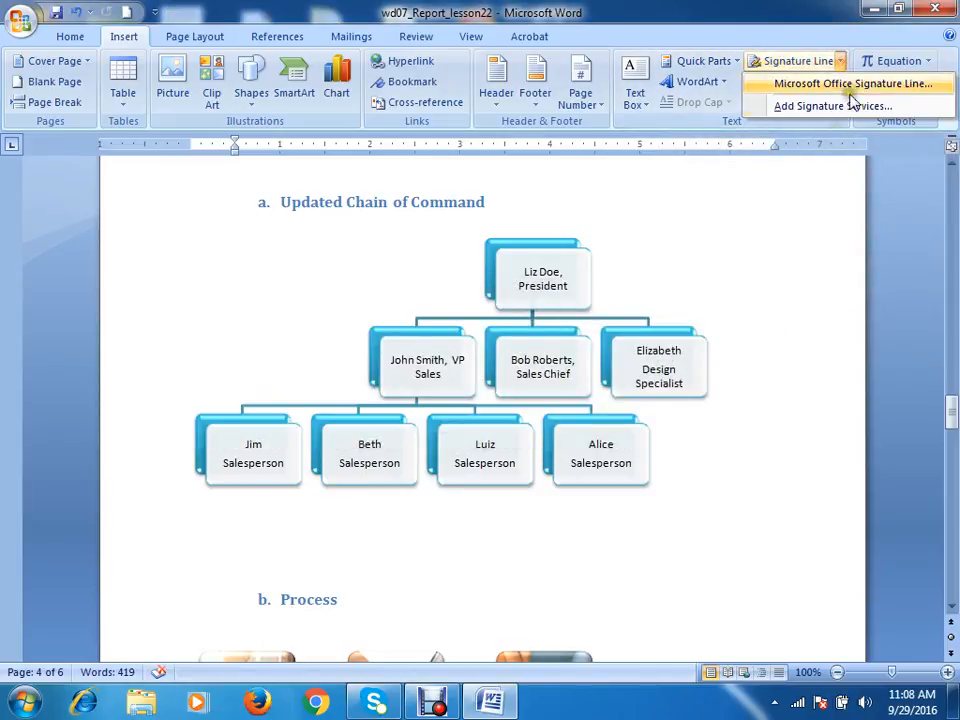
left_click(724, 332)
left_click(716, 503)
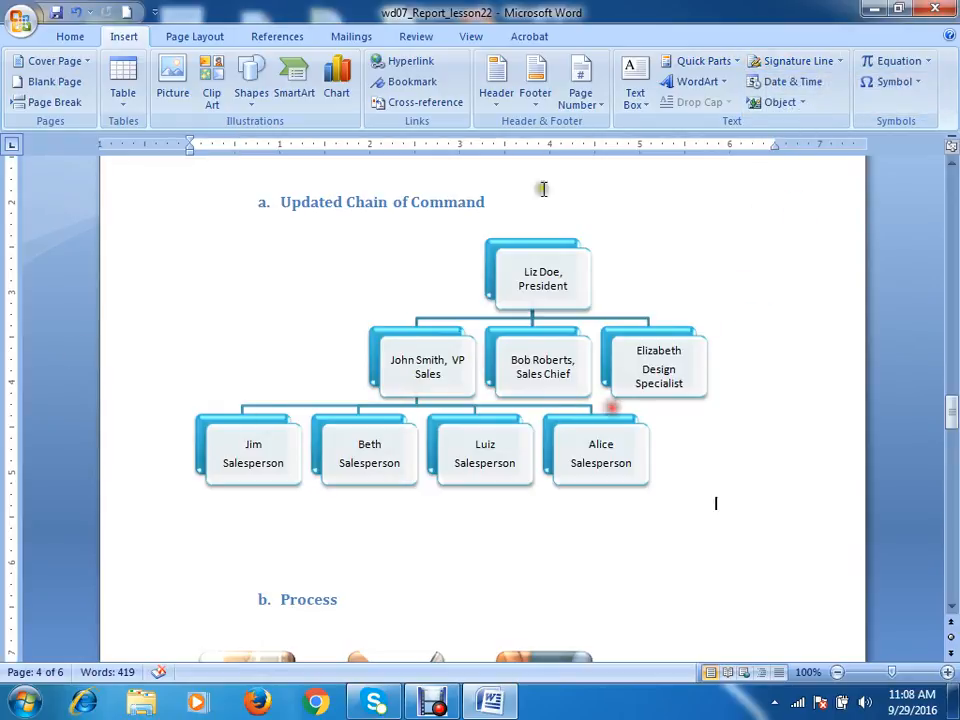
left_click(841, 65)
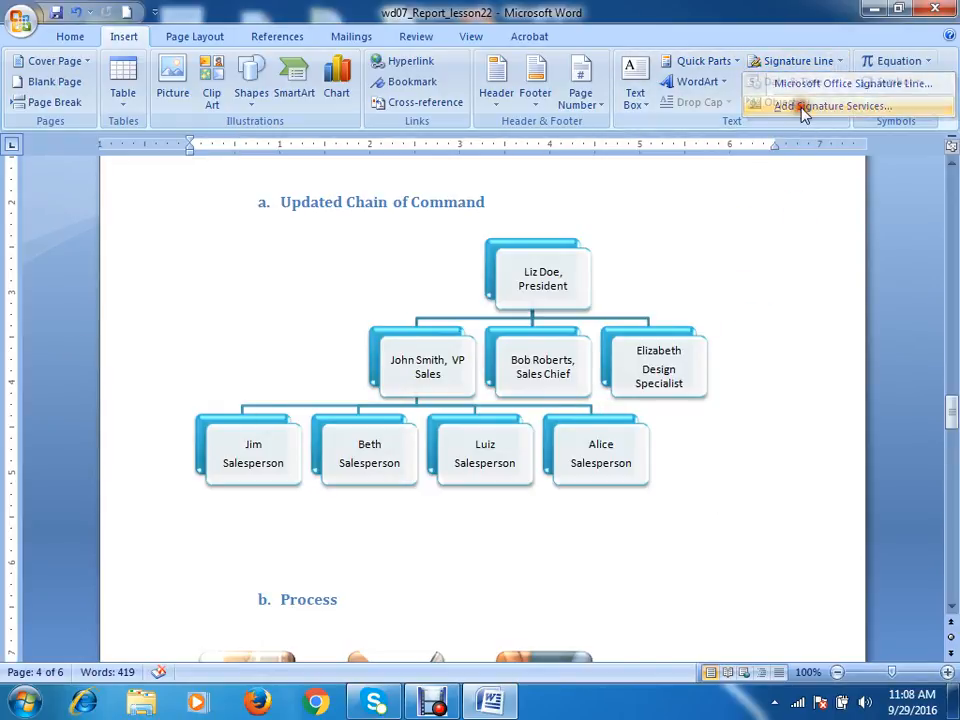
left_click(808, 108)
left_click(914, 46)
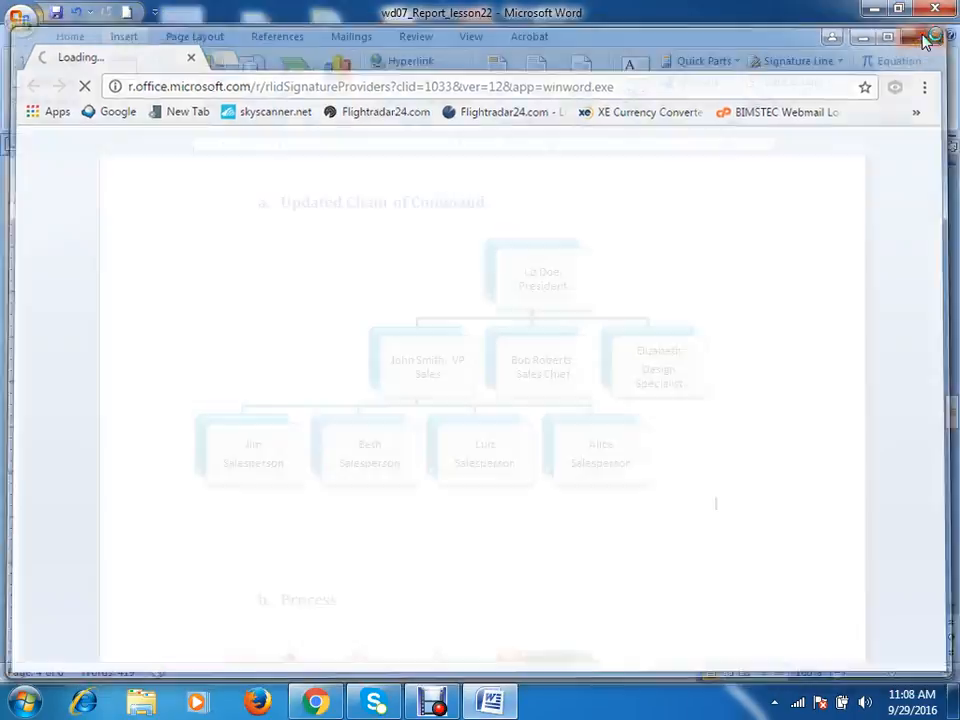
left_click(813, 66)
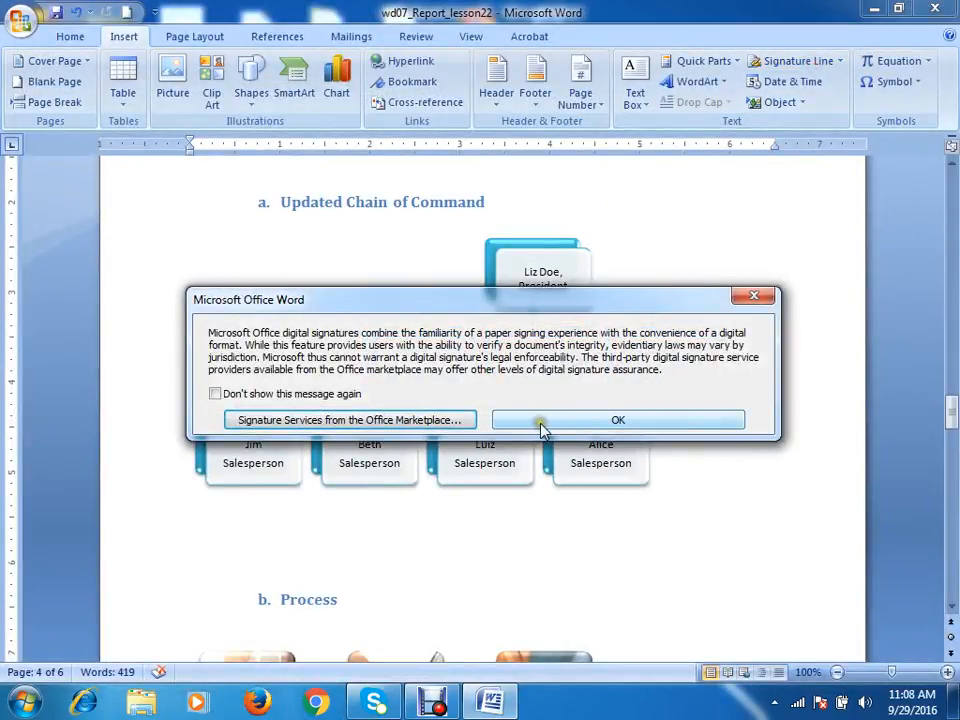
left_click(580, 421)
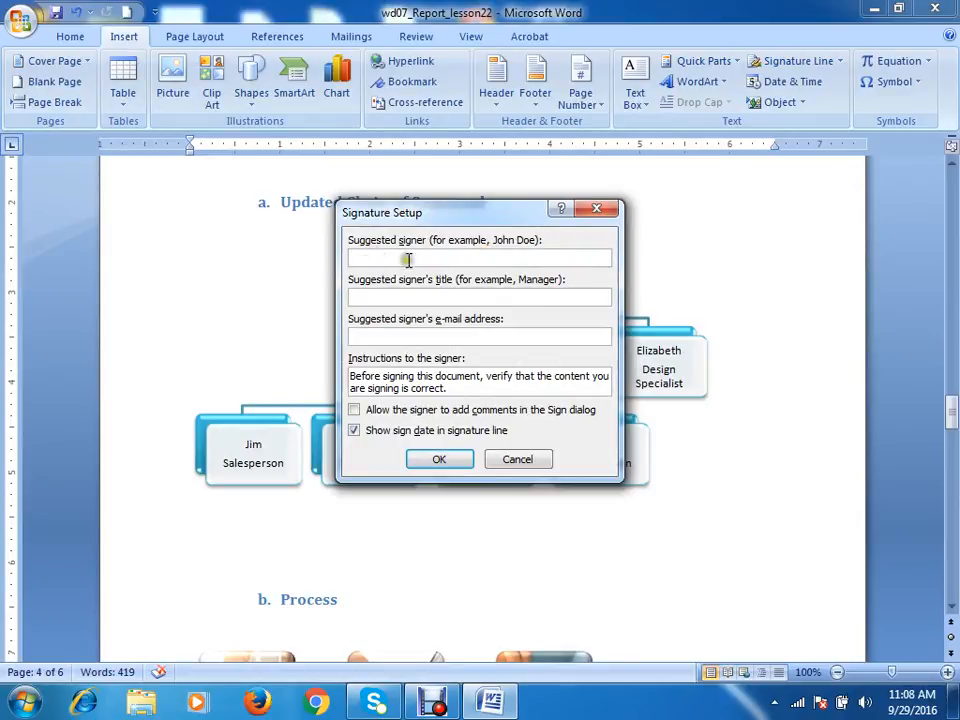
left_click(355, 298)
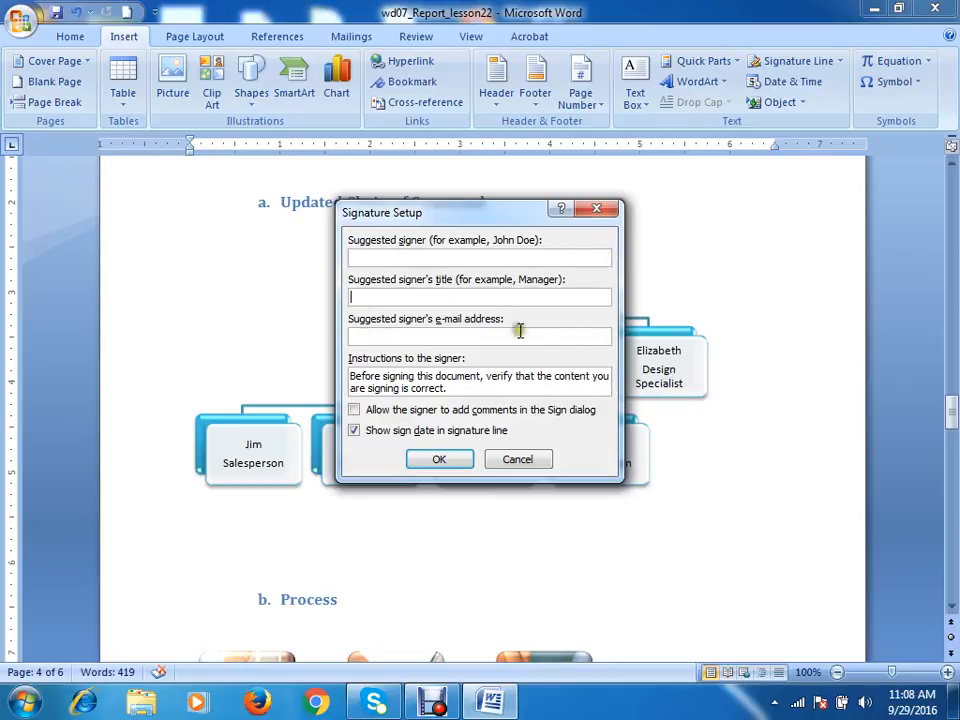
left_click(517, 462)
Insert a signature line below the Bibliography section, entering the suggested signer's name and the title CEO
scroll(399, 500, "down", 20)
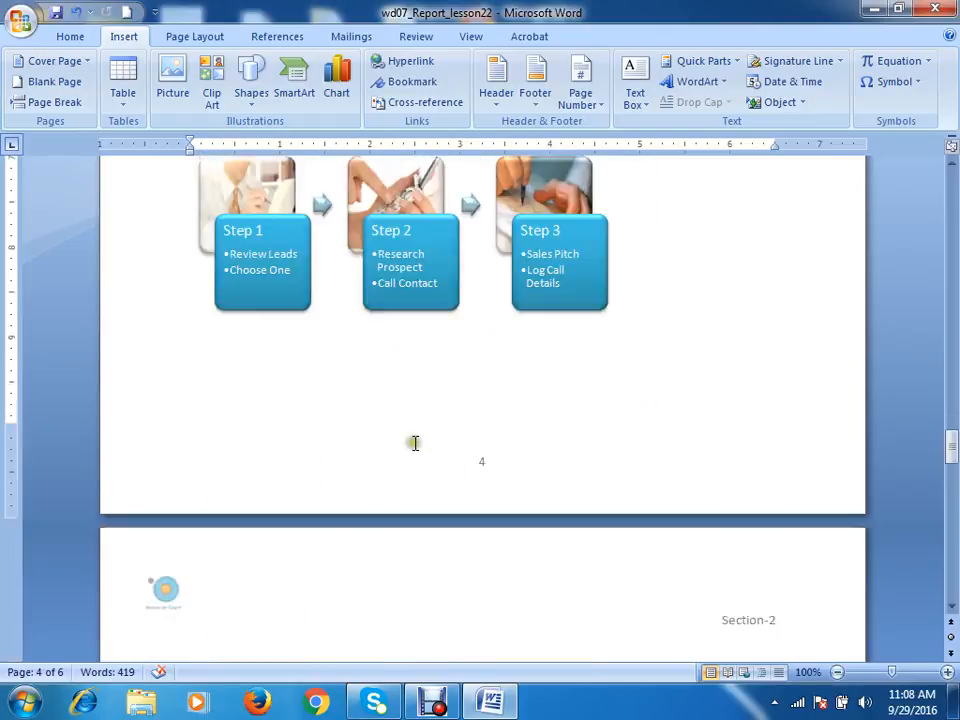
scroll(265, 480, "down", 5)
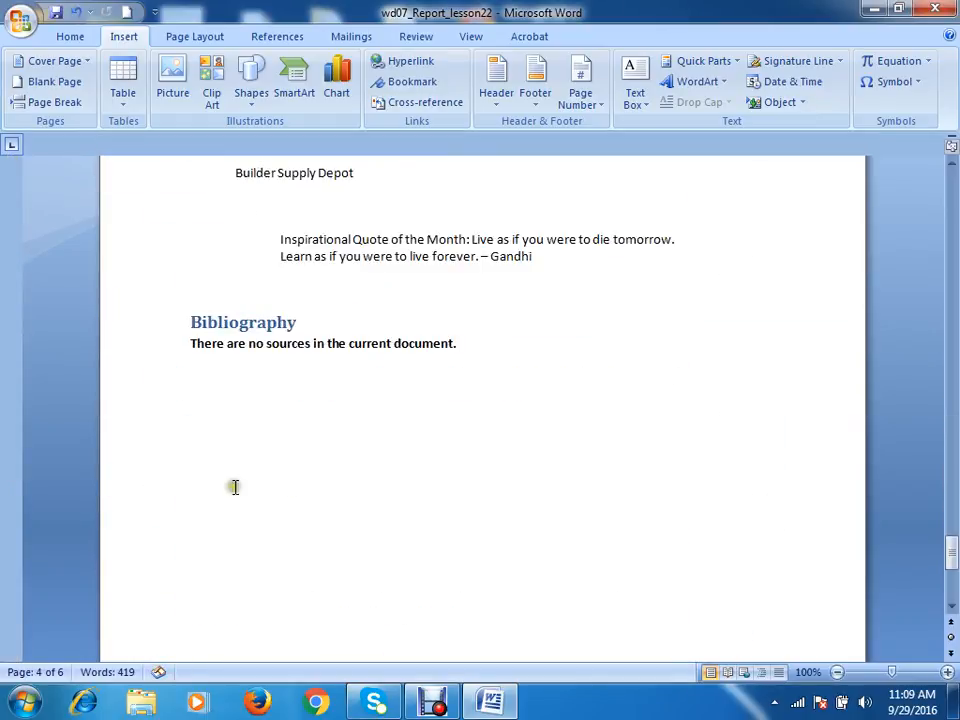
left_click(320, 350)
left_click(225, 386)
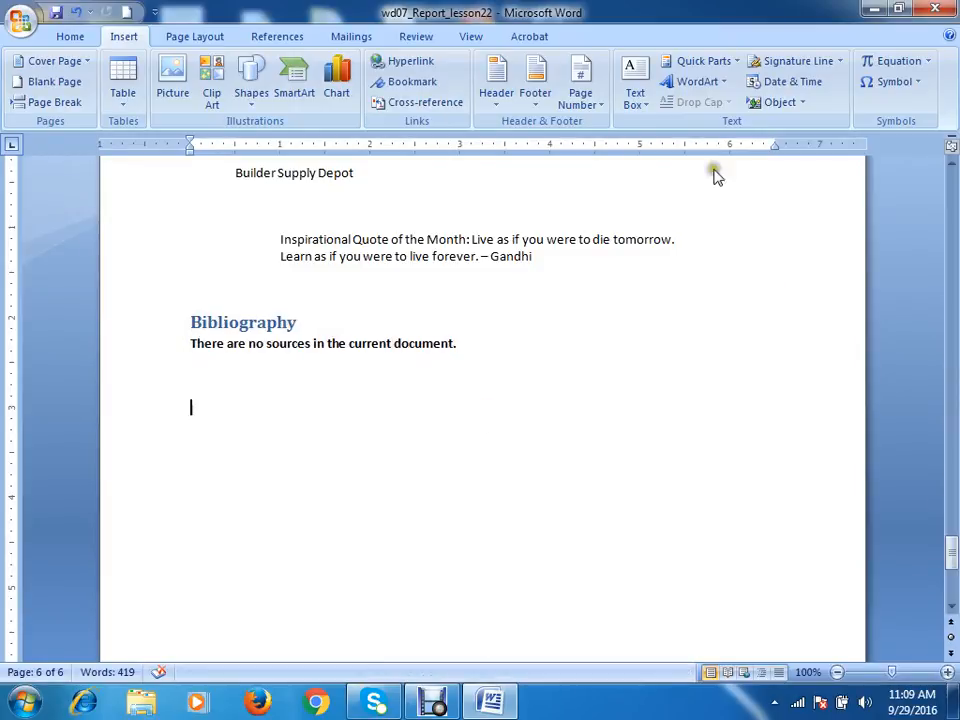
left_click(815, 61)
left_click(620, 420)
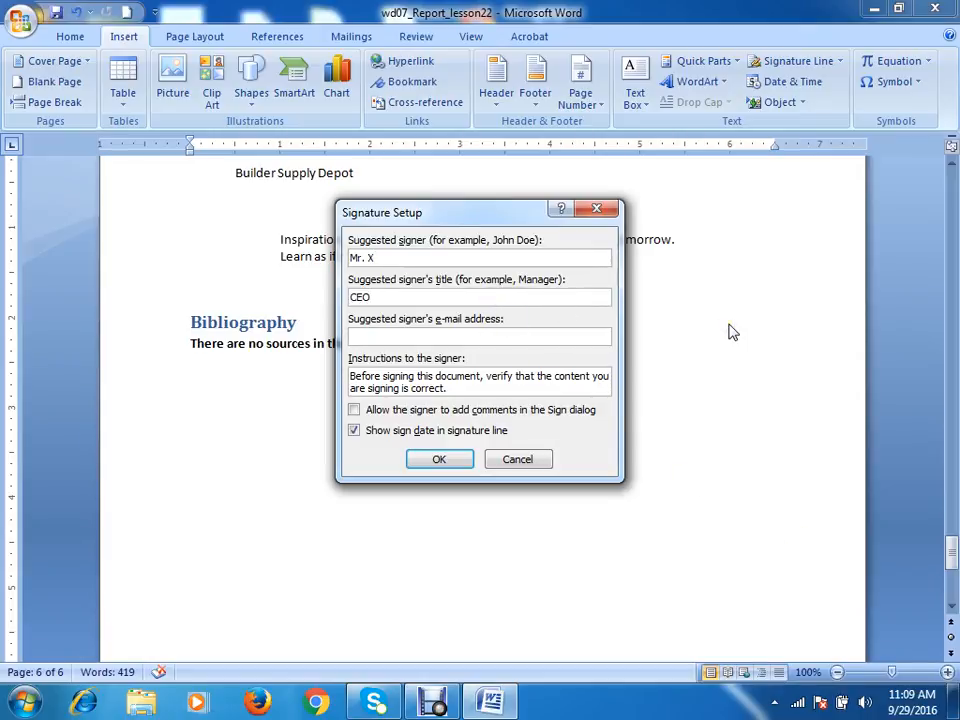
left_click(440, 461)
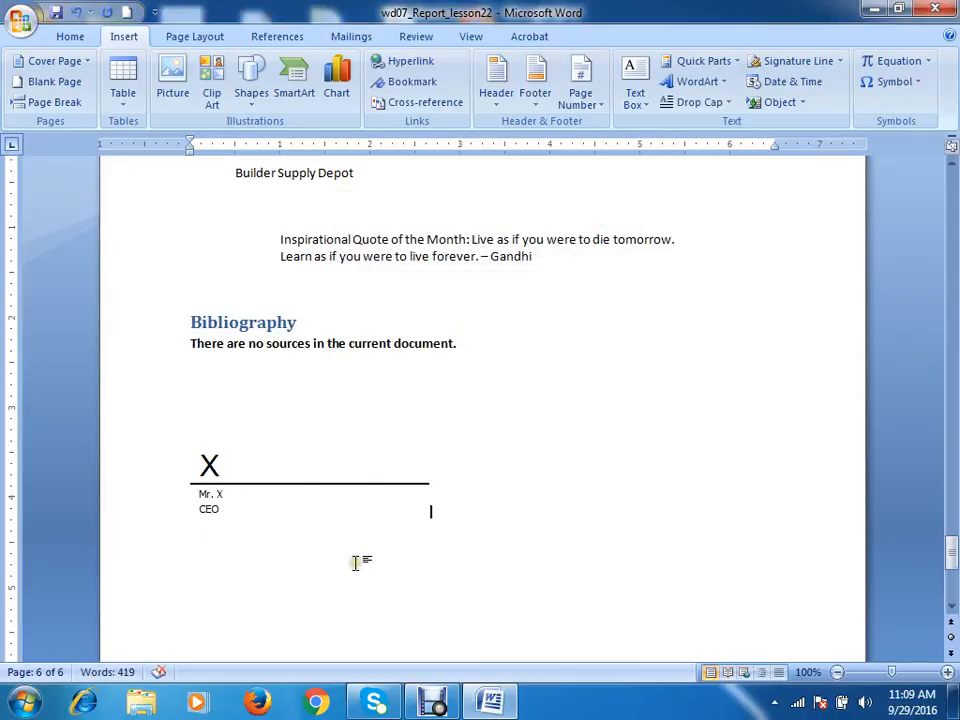
Open the new signature line for signing, view the digital ID options and cancel without getting an ID
left_click(198, 463)
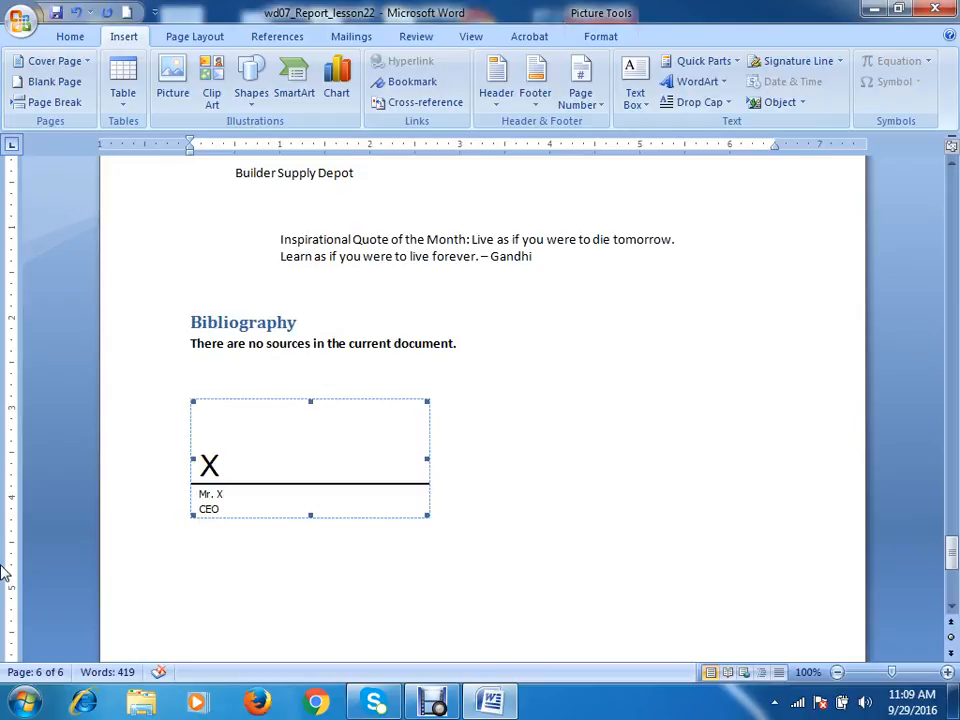
double_click(219, 476)
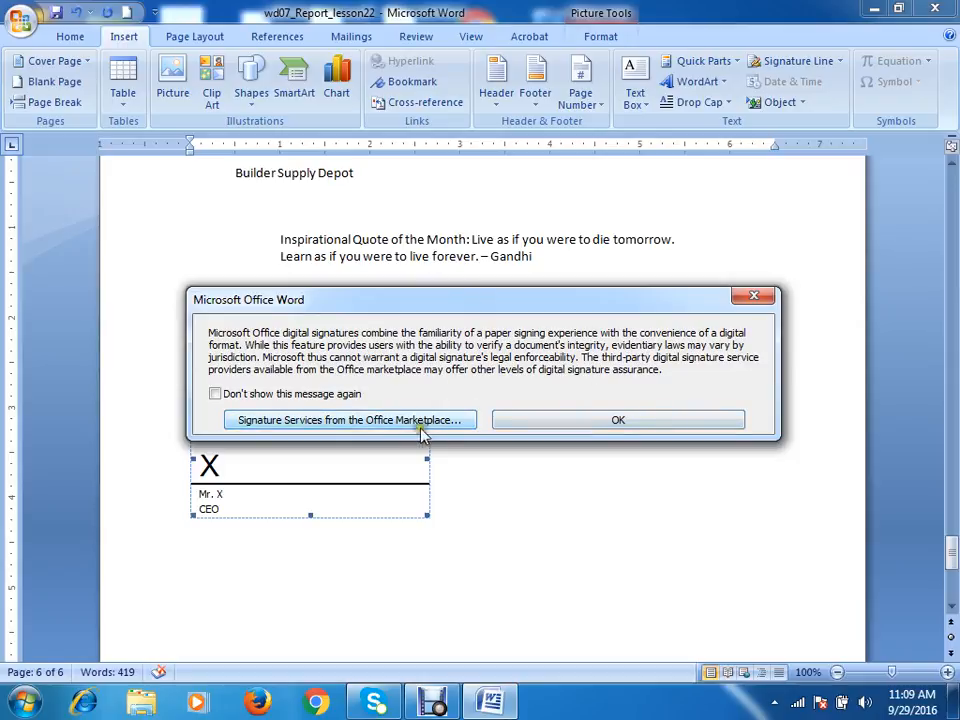
left_click(640, 423)
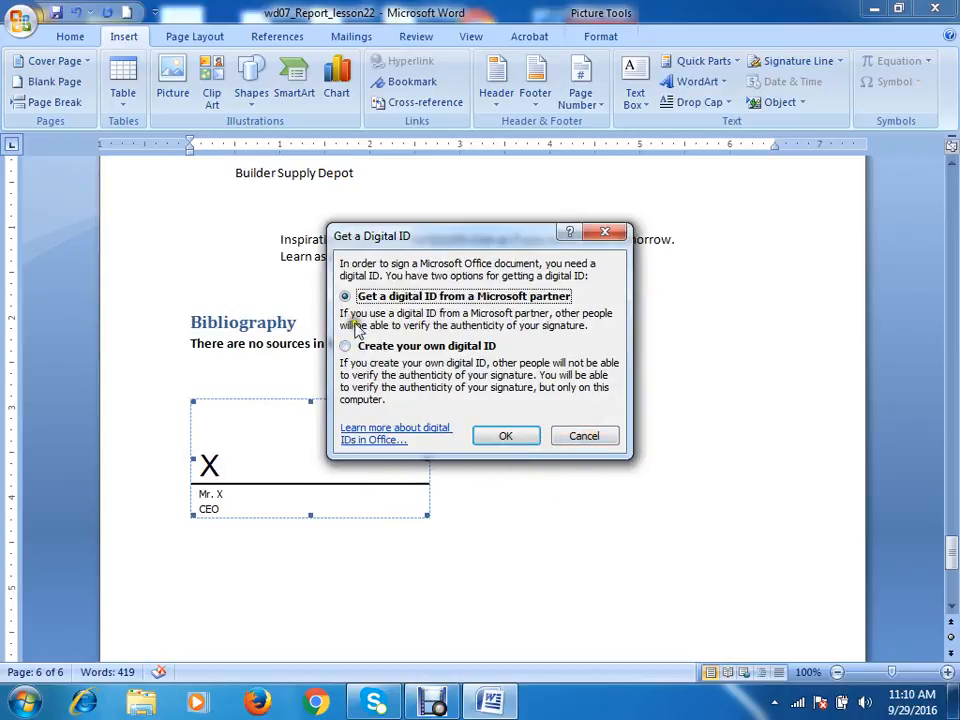
left_click_drag(421, 246, 419, 237)
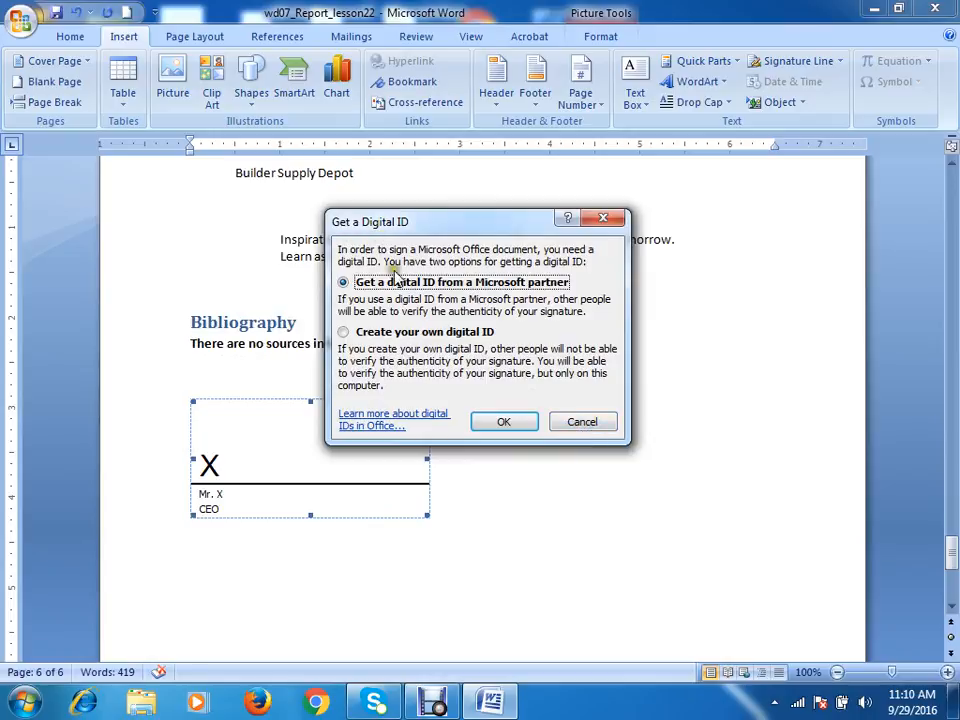
left_click(580, 422)
left_click(606, 482)
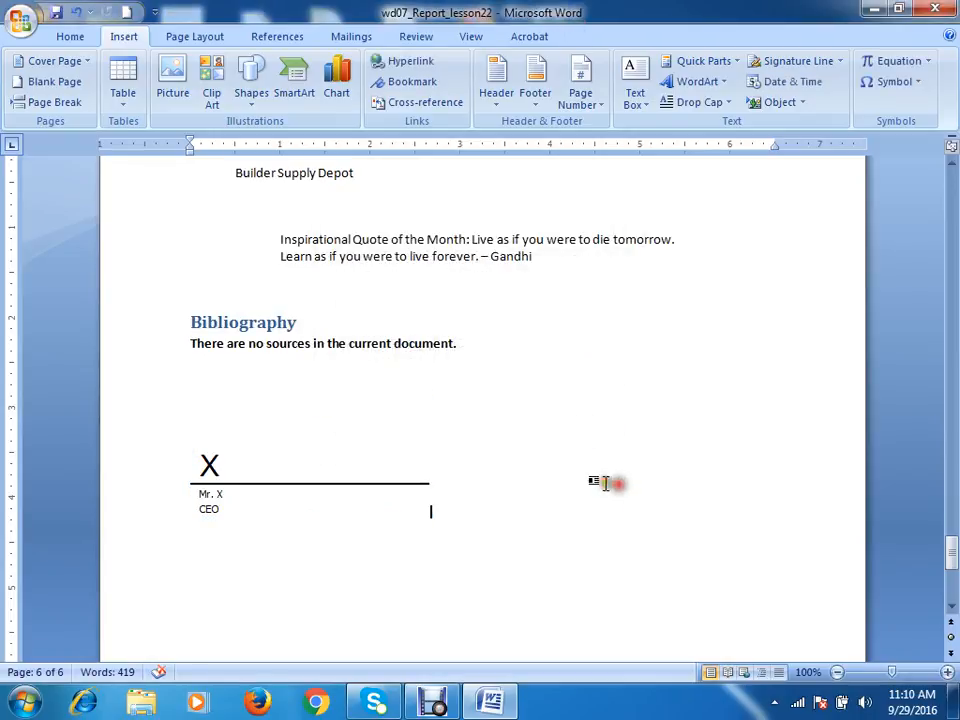
Return to the Process section on page 4, view the Insert Picture dialog's My Pictures folder and cancel it
scroll(590, 340, "up", 15)
scroll(590, 341, "up", 15)
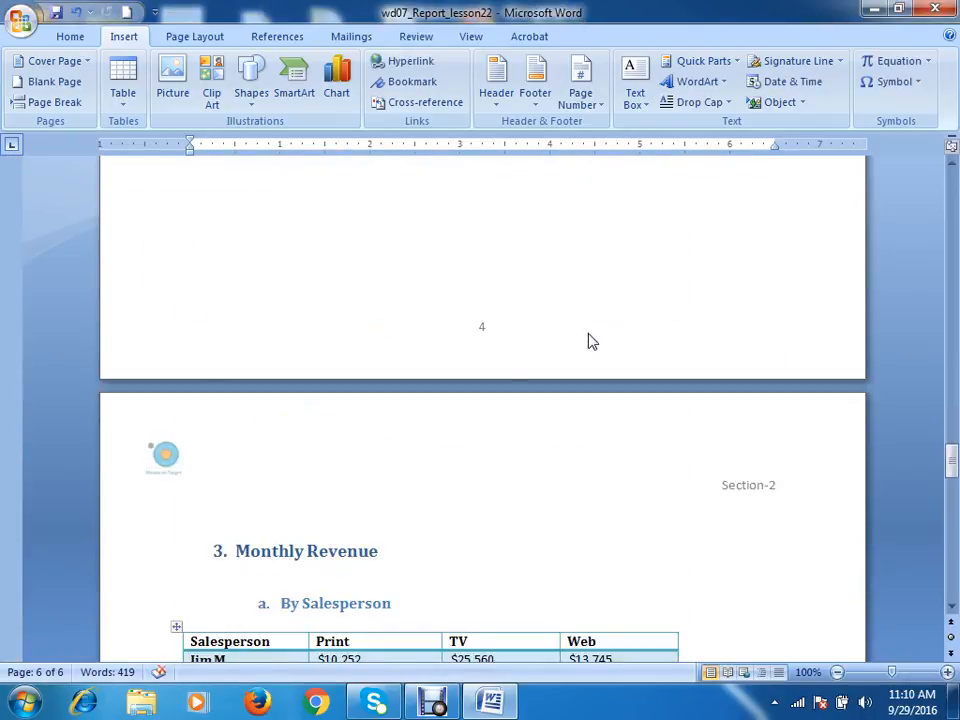
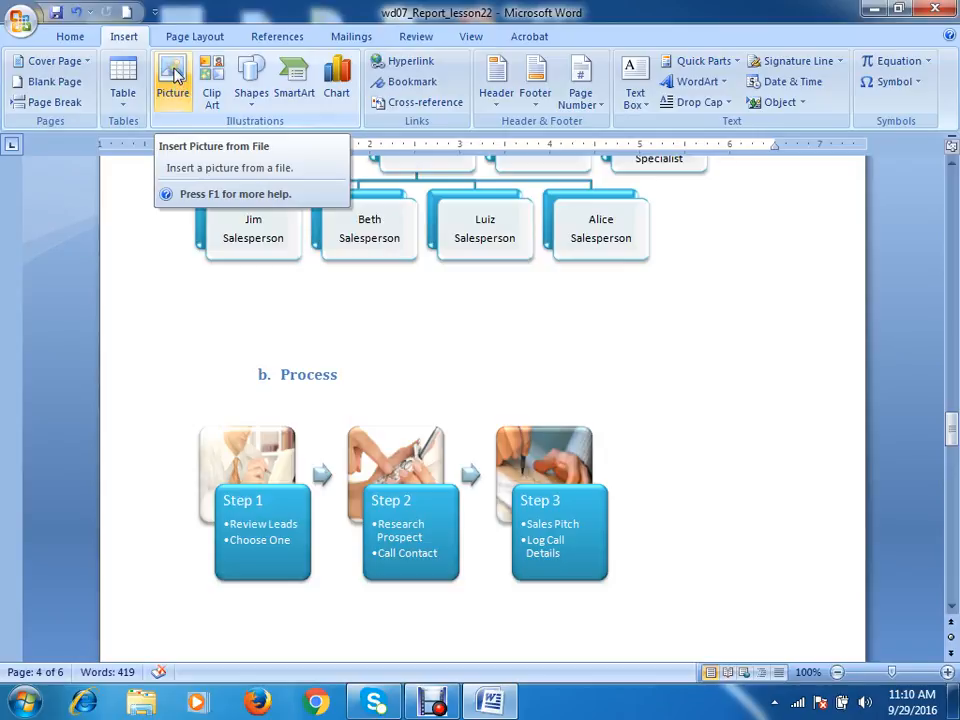
left_click(174, 76)
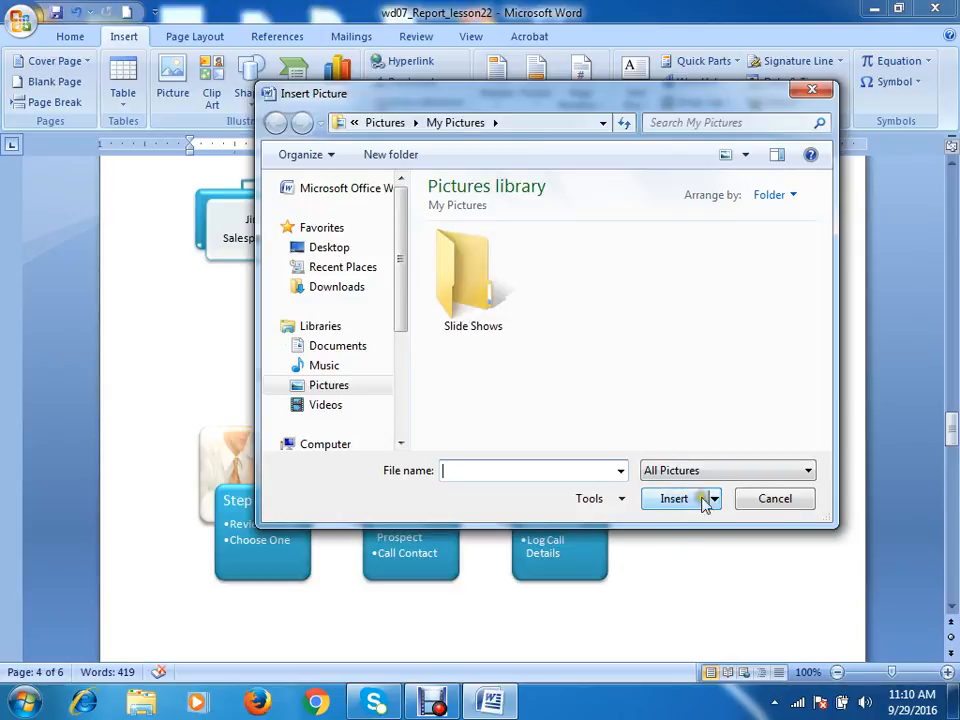
left_click(791, 505)
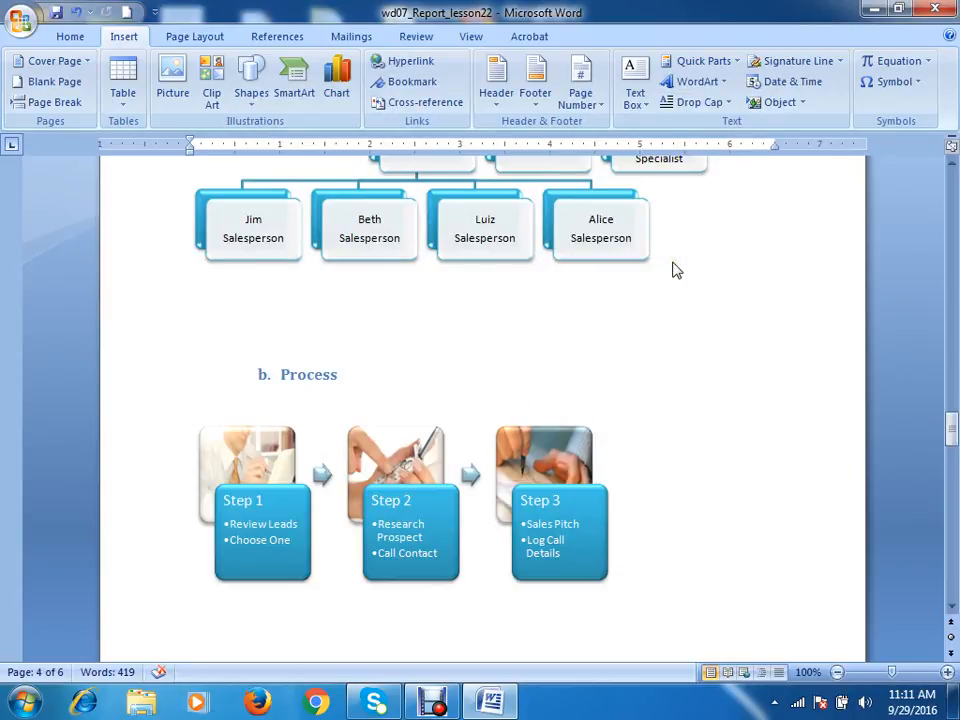
View the Object dialog and the Object and Text from File insertion choices without inserting anything
left_click(787, 104)
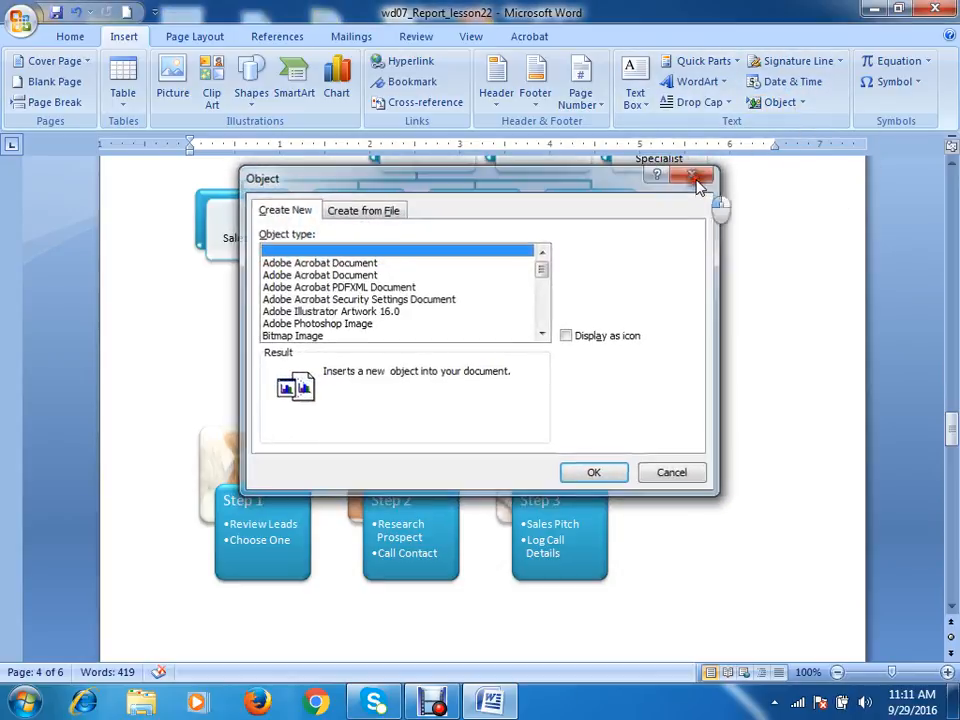
left_click(700, 186)
left_click(803, 106)
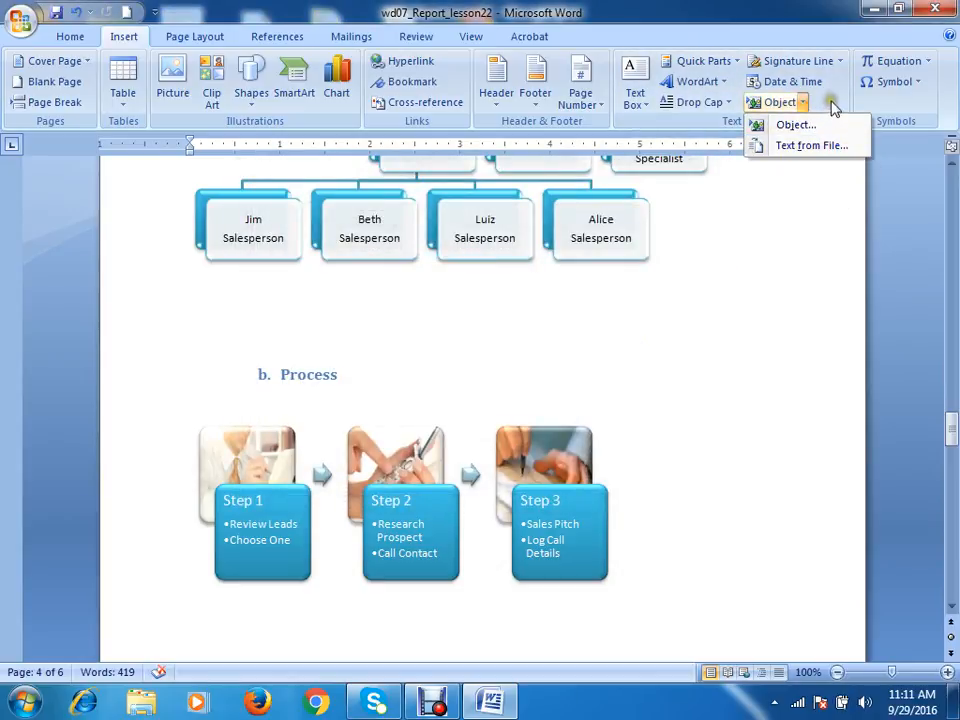
left_click(828, 100)
Browse the Adobe object types and try to insert a new Adobe Illustrator Artwork 16.0 object into the report
left_click(777, 104)
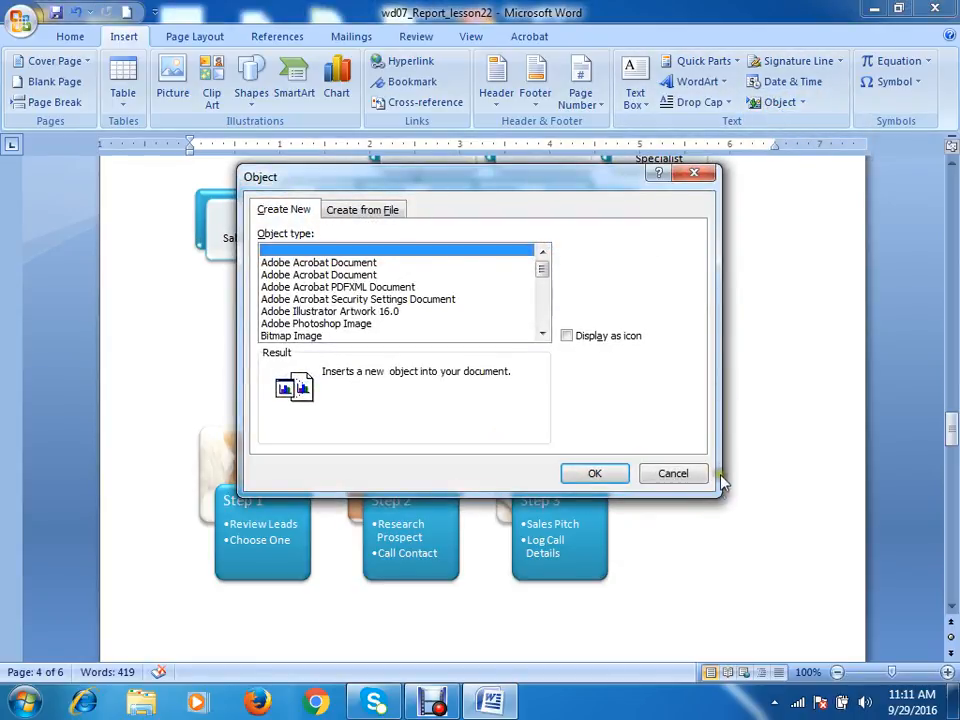
left_click(327, 263)
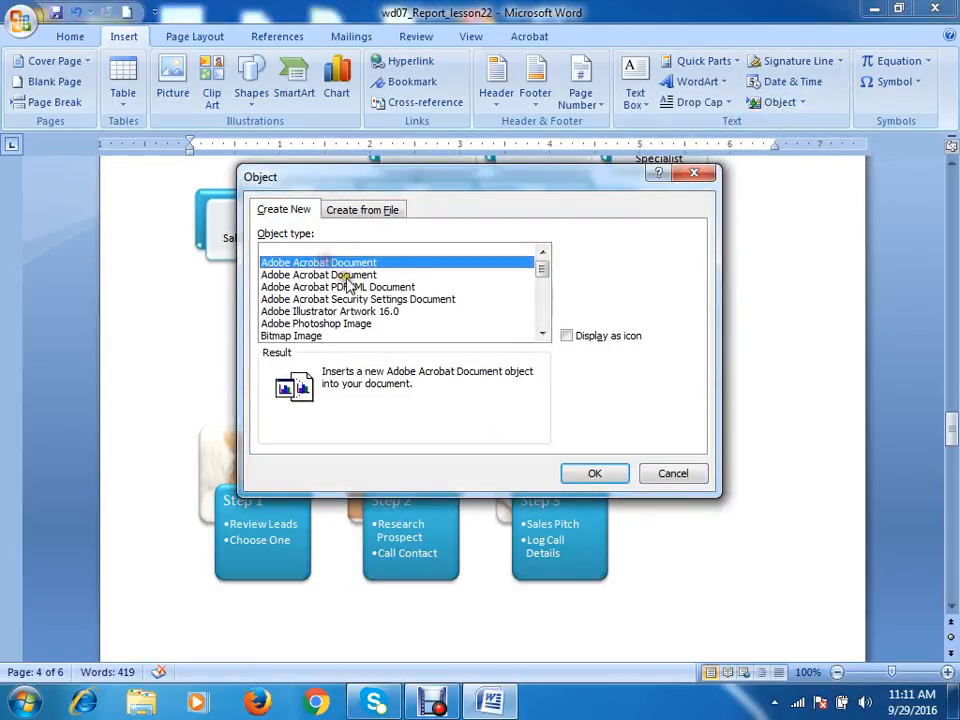
left_click(330, 275)
left_click(333, 287)
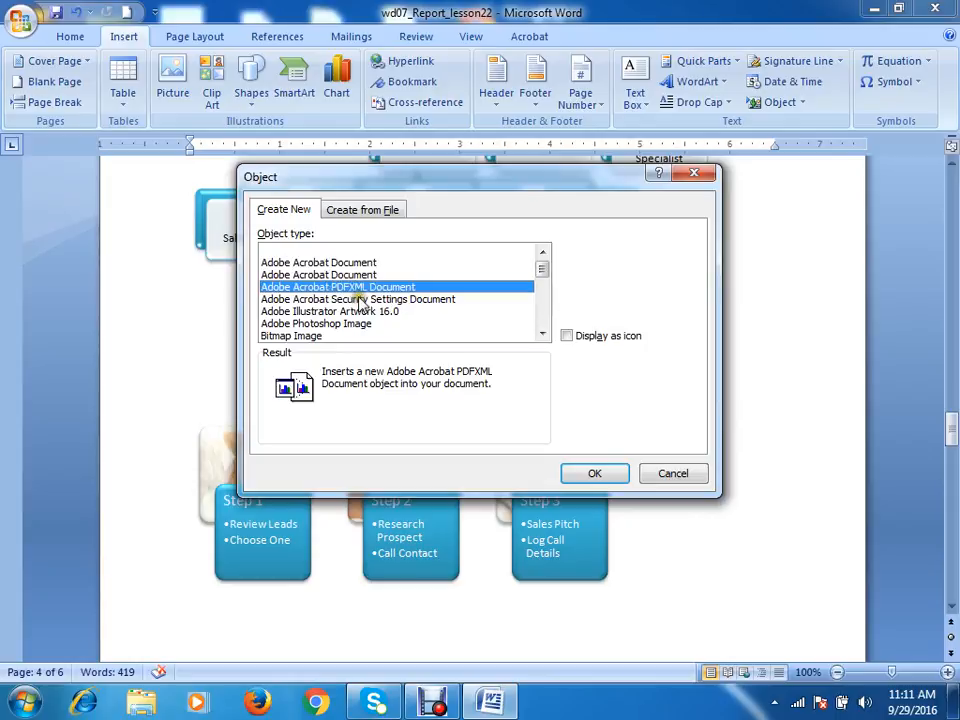
left_click(358, 300)
double_click(353, 313)
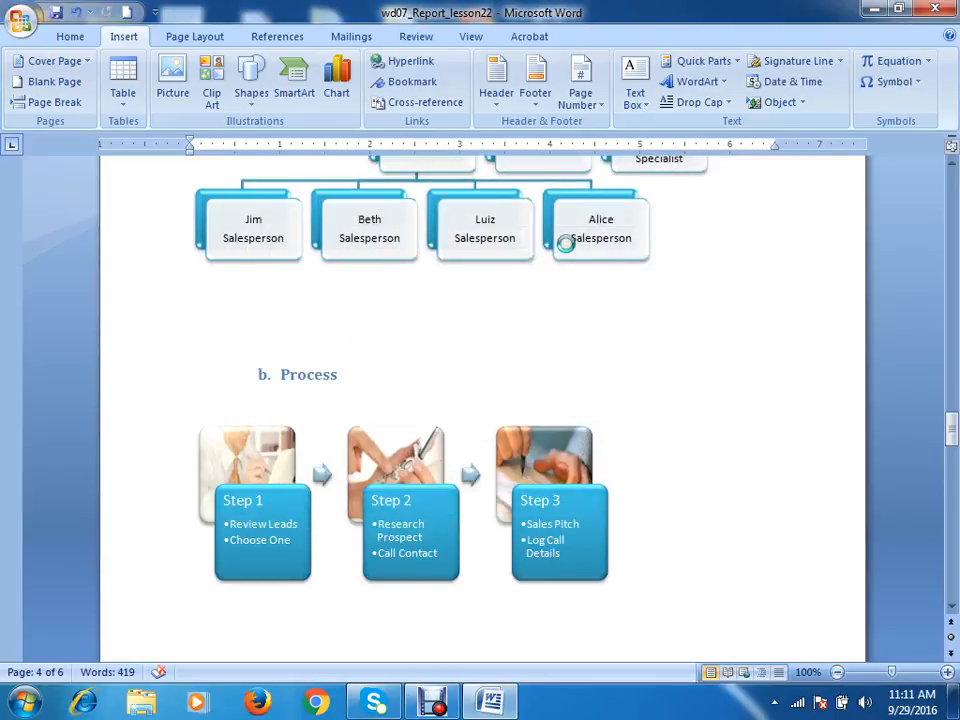
Maximize the Illustrator window, close the program after its crash and dismiss the error message in Word
mouse_move(433, 700)
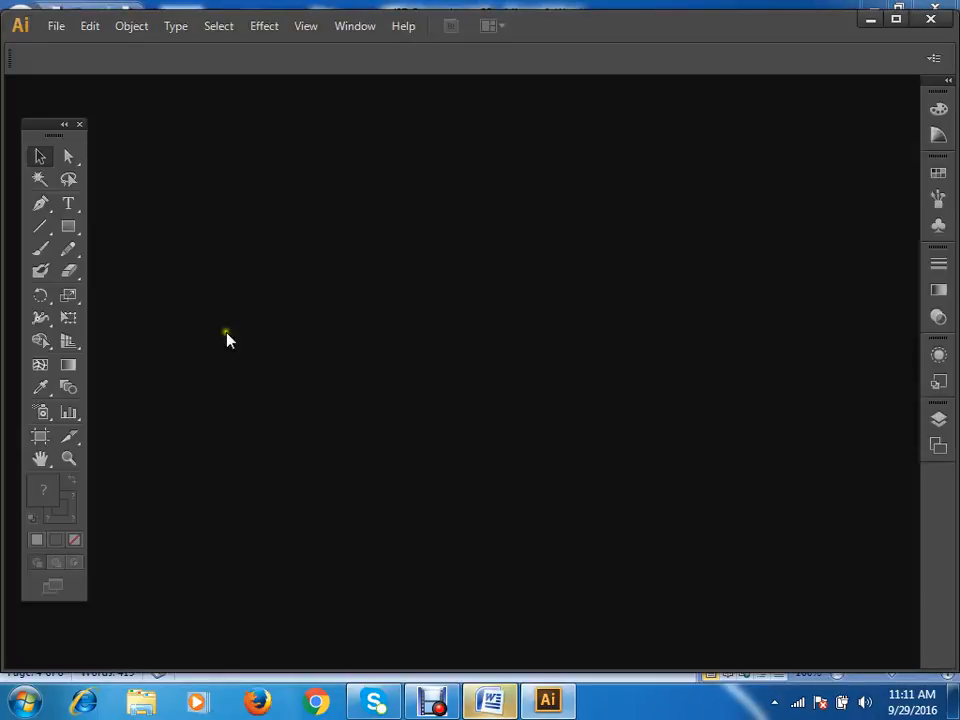
left_click(896, 20)
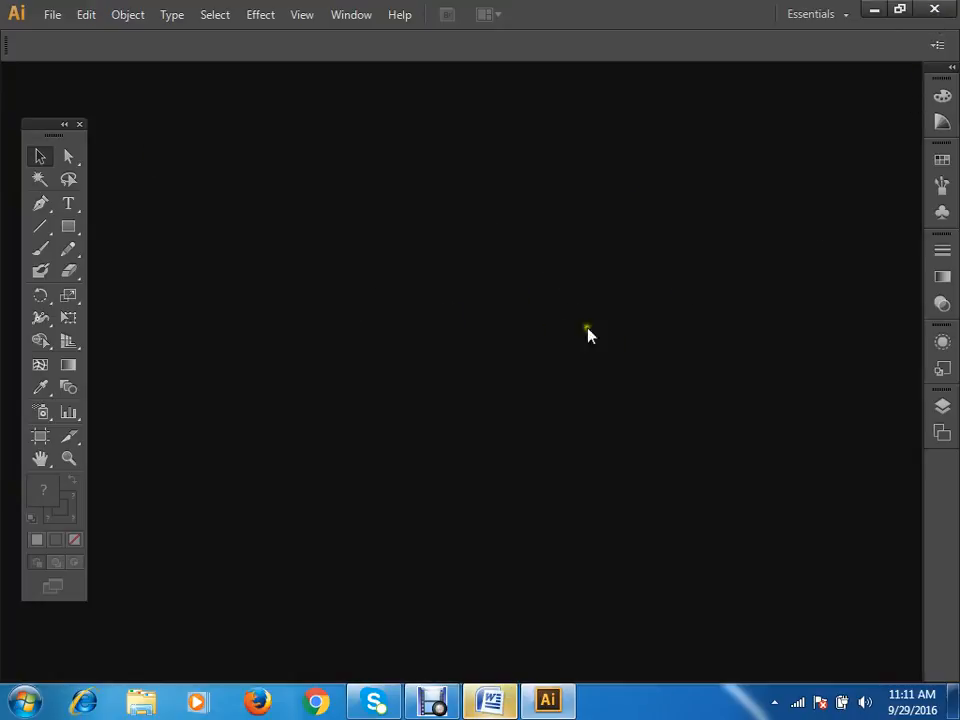
double_click(332, 370)
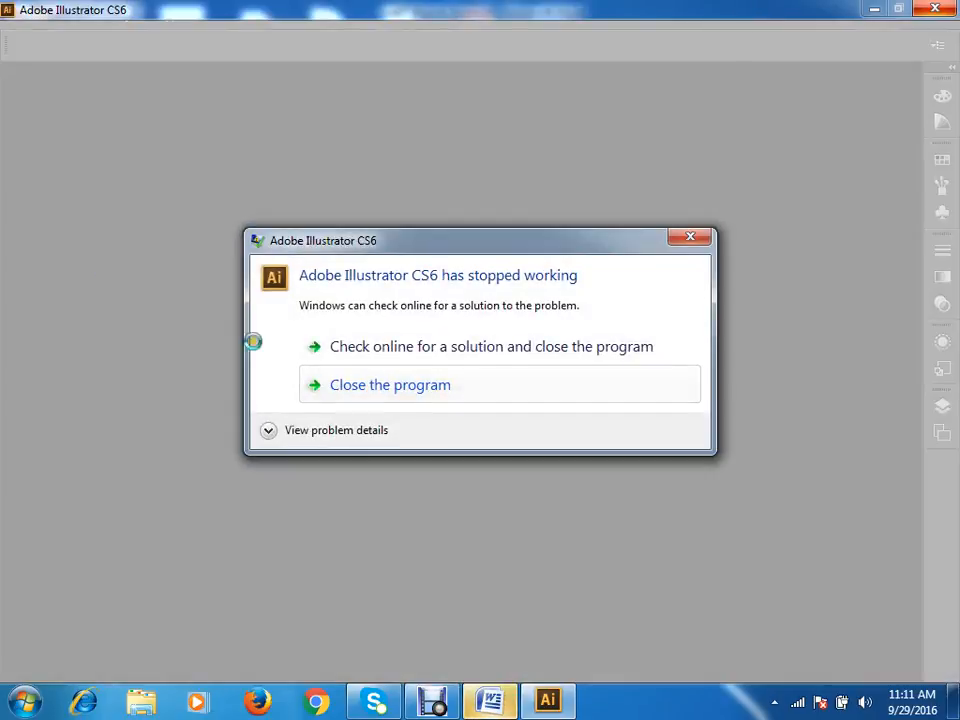
left_click(380, 405)
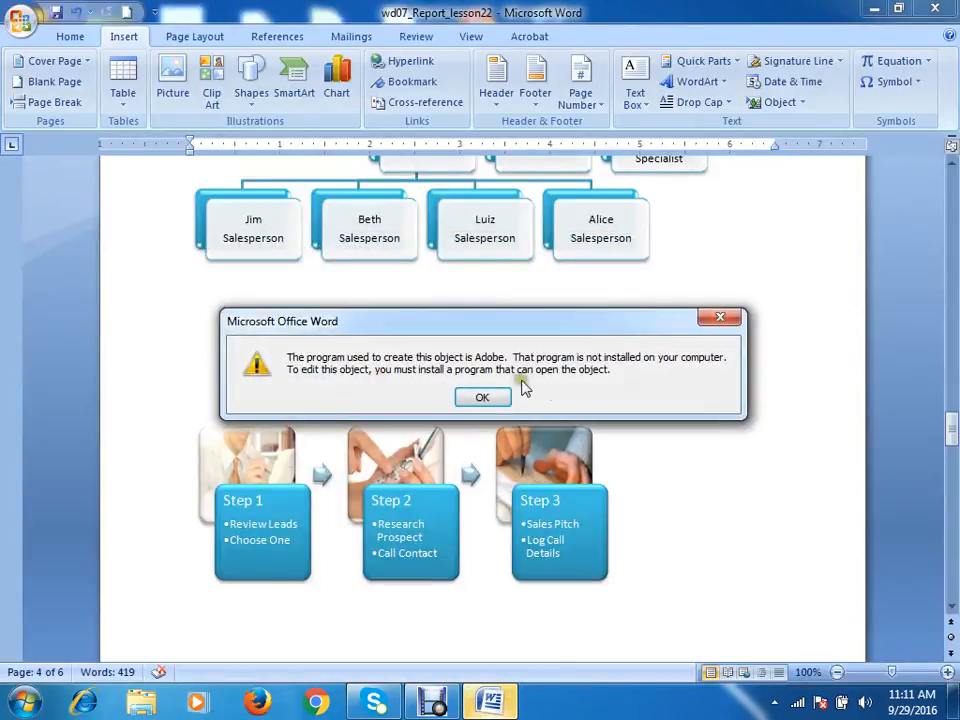
left_click(486, 394)
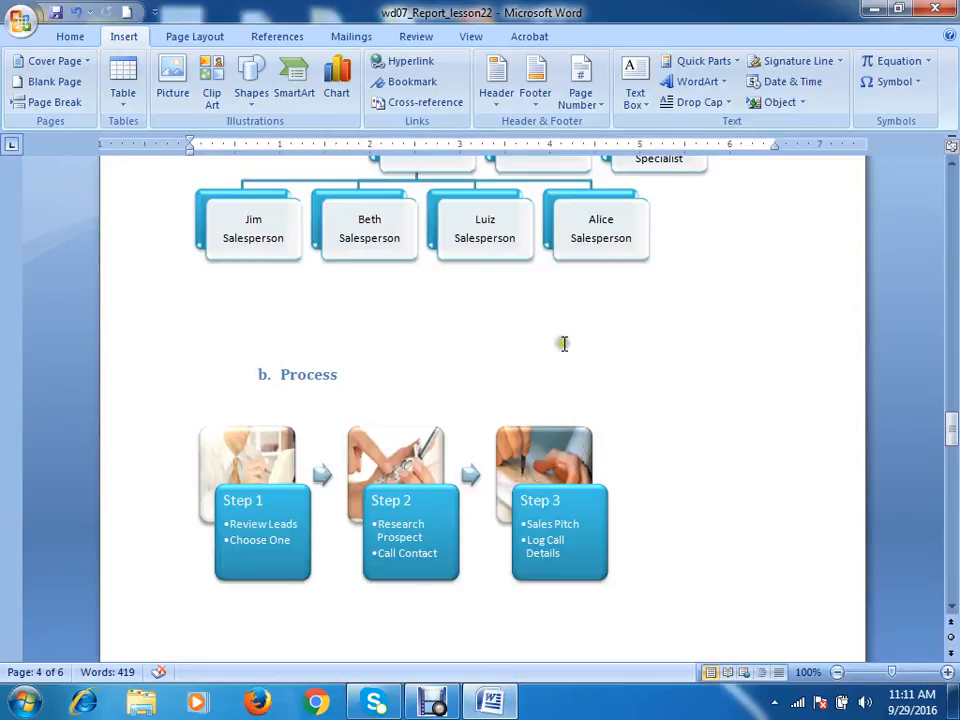
Examine the object types offered for a new embedded object, including the Microsoft Office Excel ones, and cancel the dialog
scroll(564, 343, "down", 15)
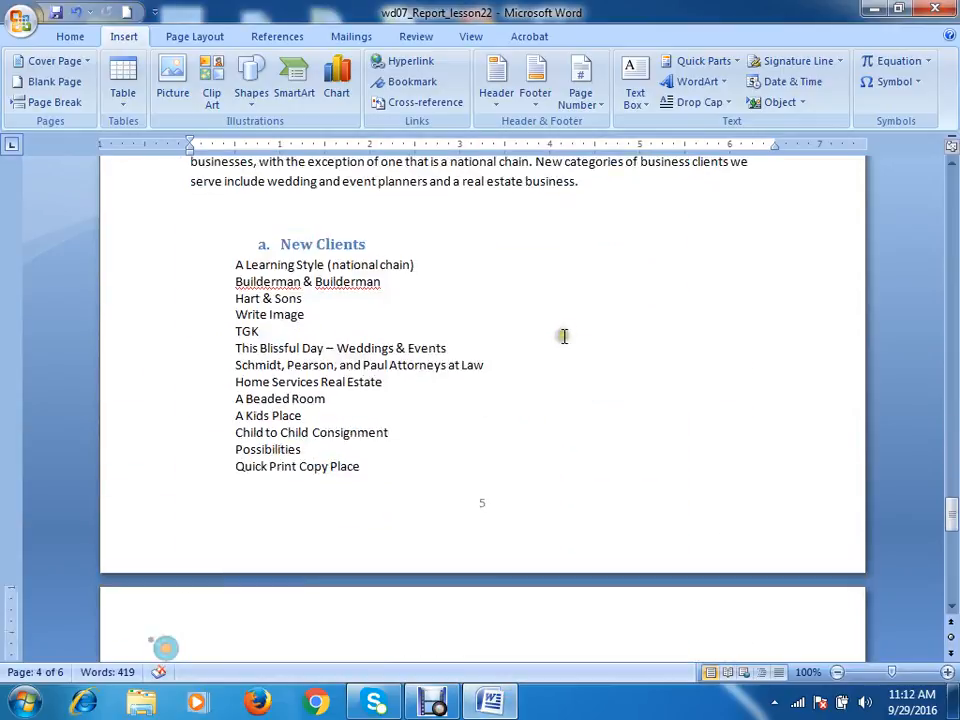
left_click(803, 102)
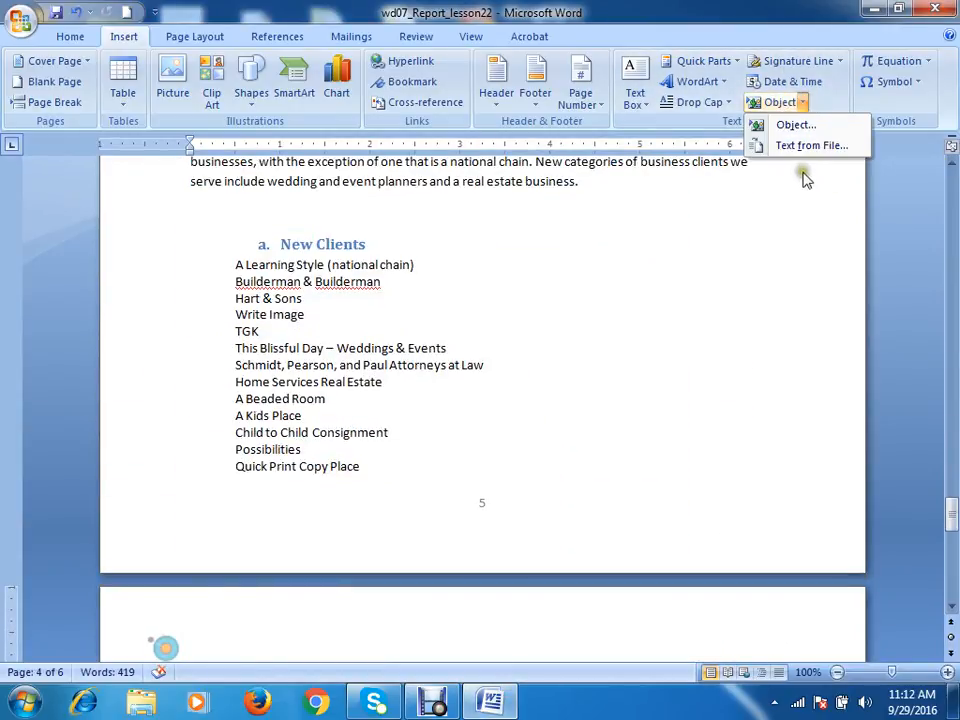
left_click(790, 124)
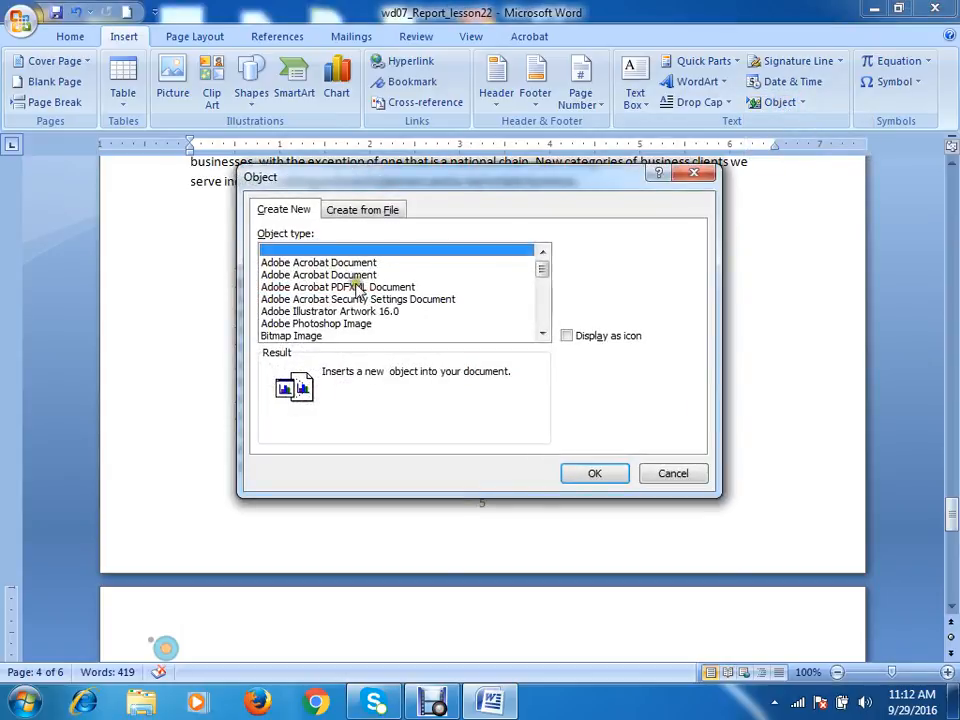
left_click_drag(543, 274, 544, 279)
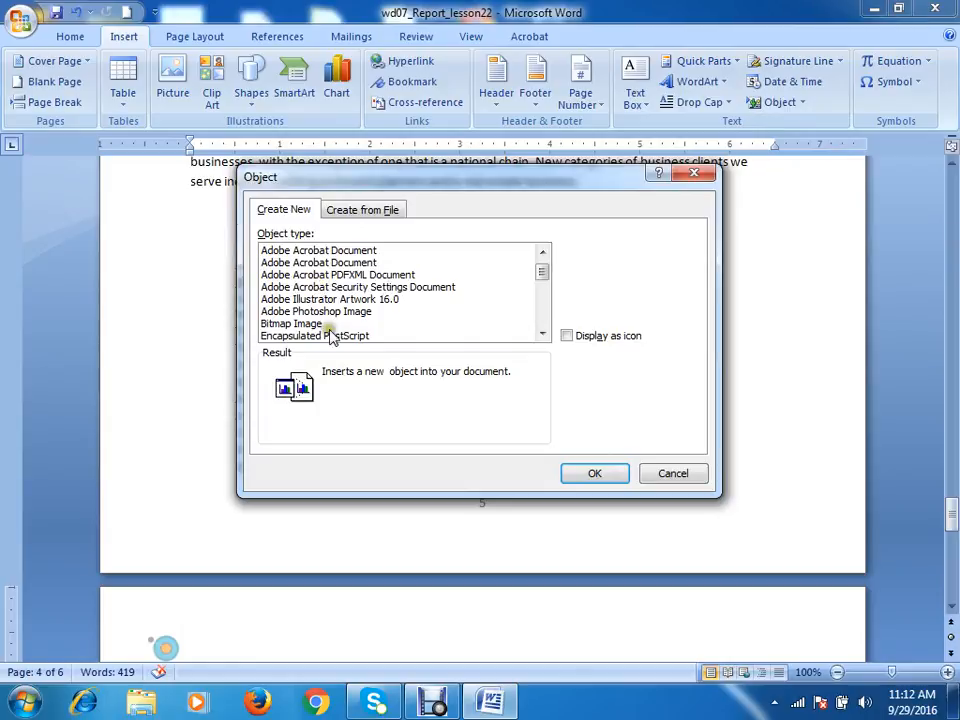
scroll(310, 340, "down", 2)
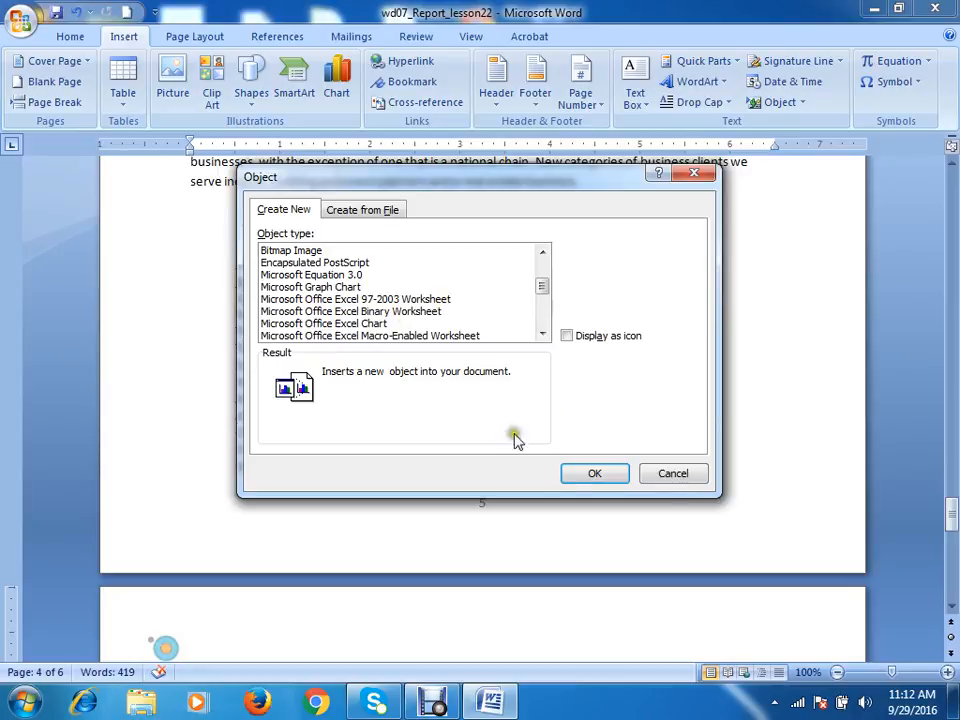
mouse_move(542, 288)
left_mouse_down()
mouse_move(542, 321)
mouse_move(540, 268)
left_mouse_up()
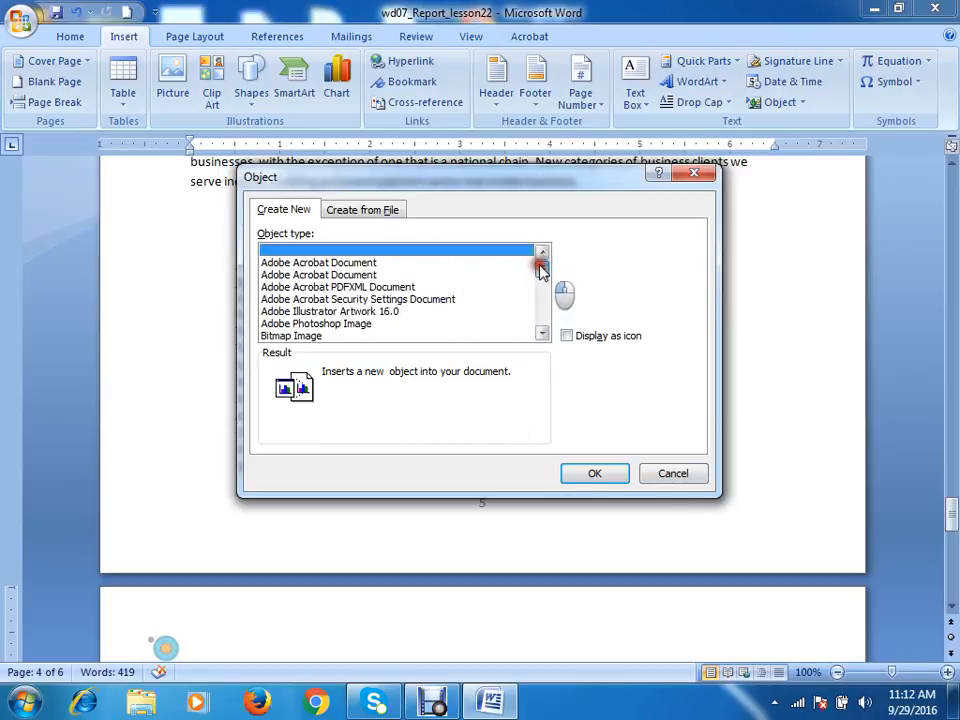
left_click(655, 472)
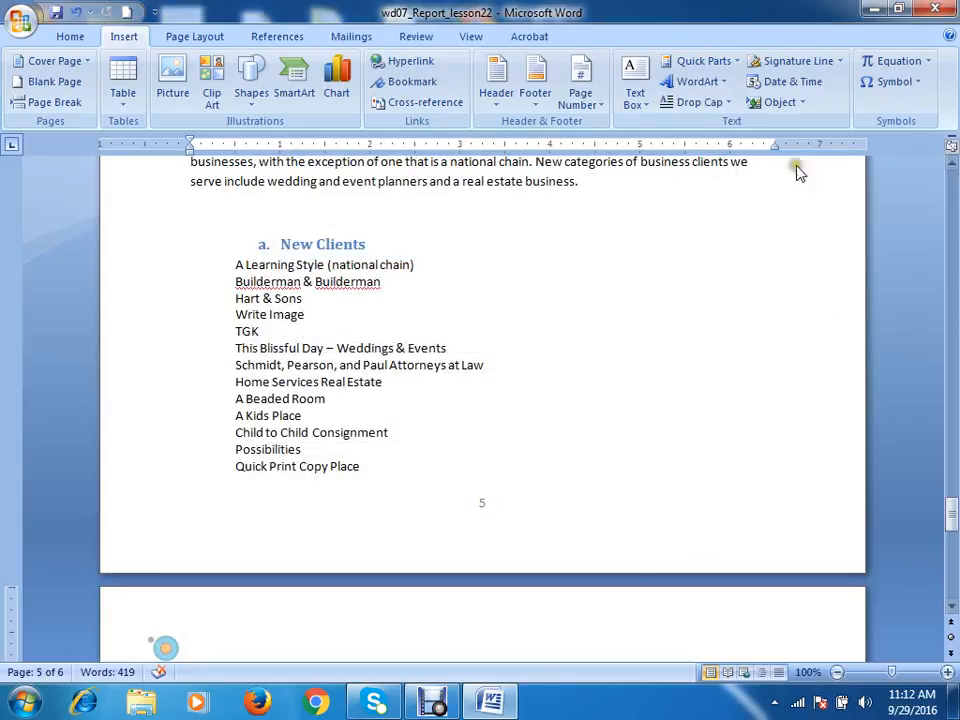
Place the insertion point on the blank line below the Bibliography text, open the full Symbol dialog and enlarge it
left_click(452, 461)
scroll(490, 430, "down", 6)
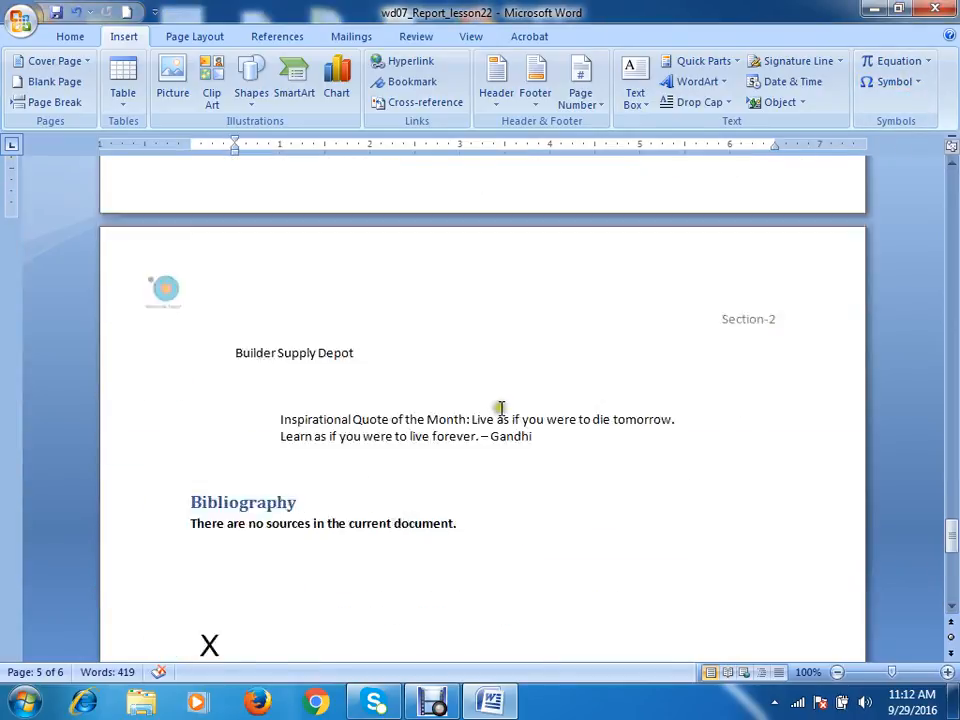
scroll(500, 407, "down", 1)
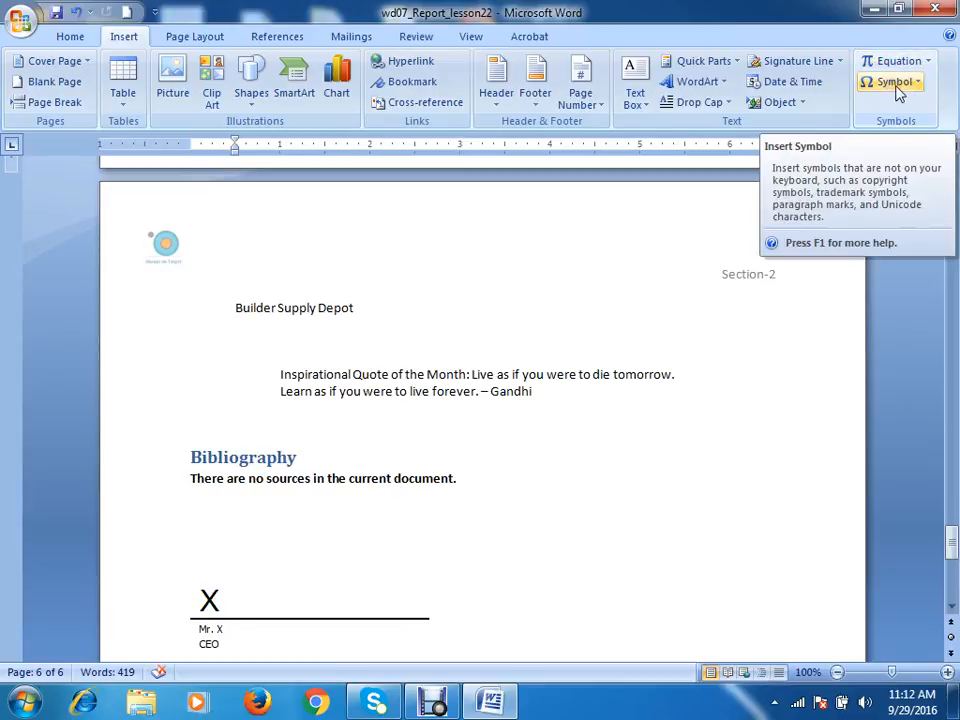
left_click(477, 481)
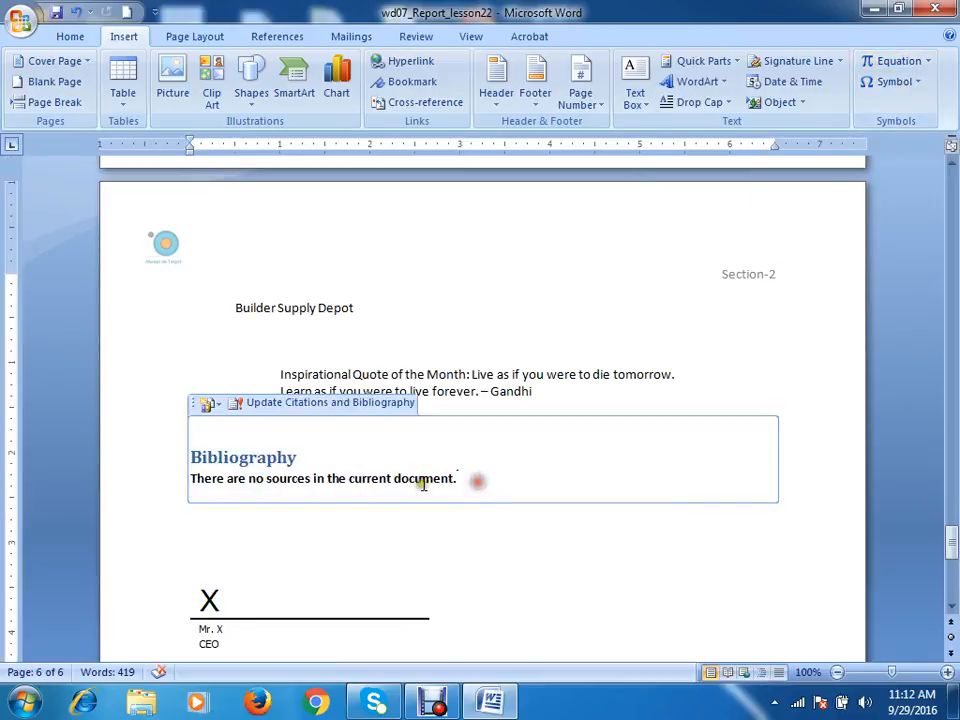
left_click(550, 393)
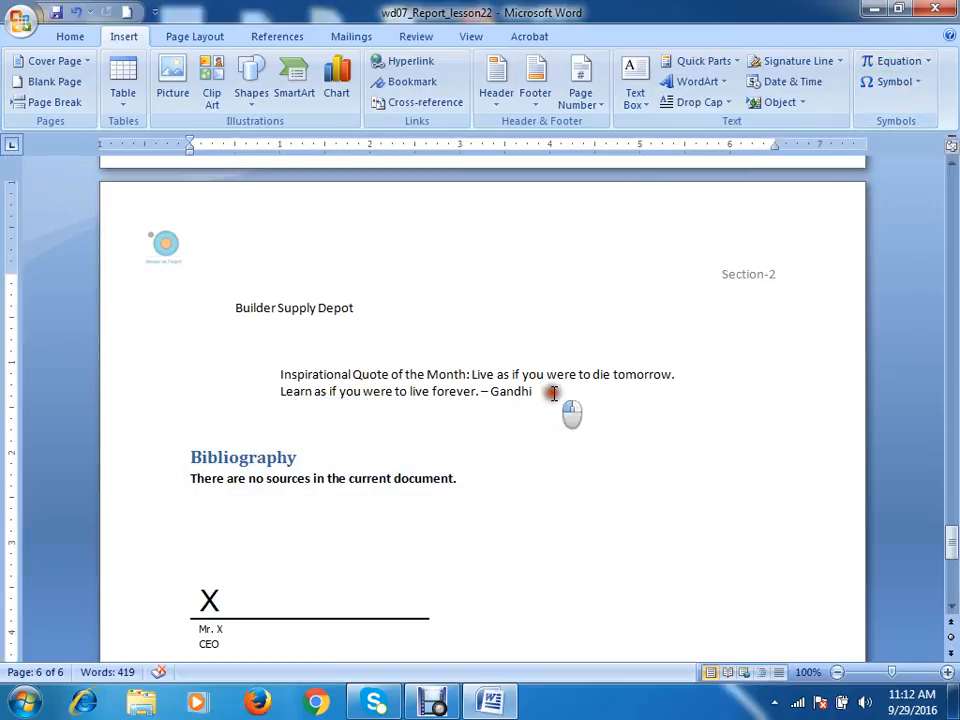
left_click(282, 560)
left_click(206, 513)
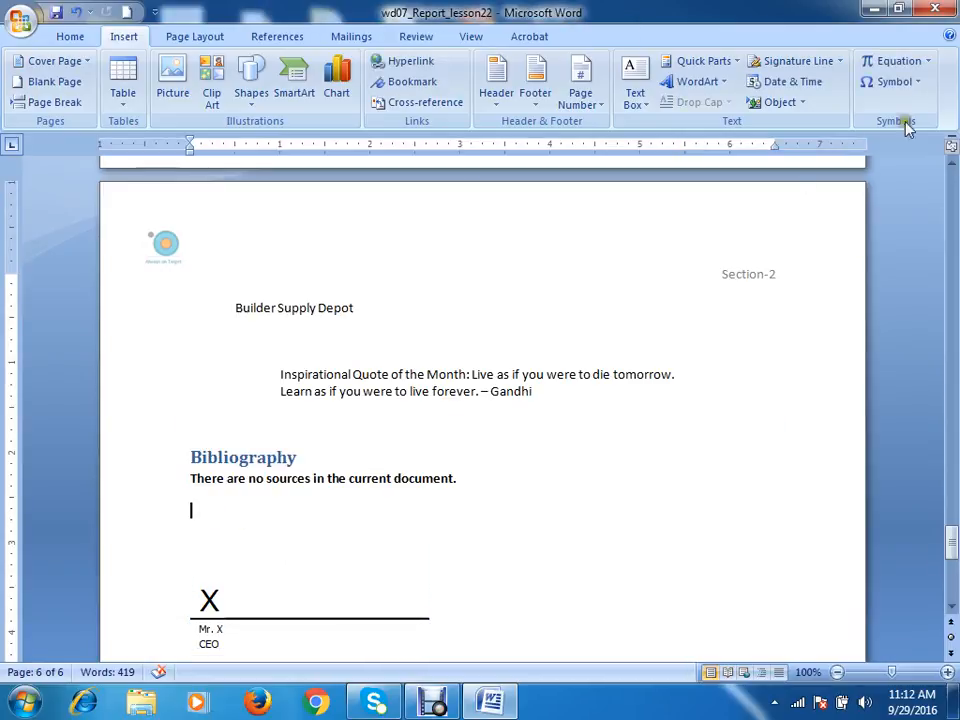
left_click(915, 85)
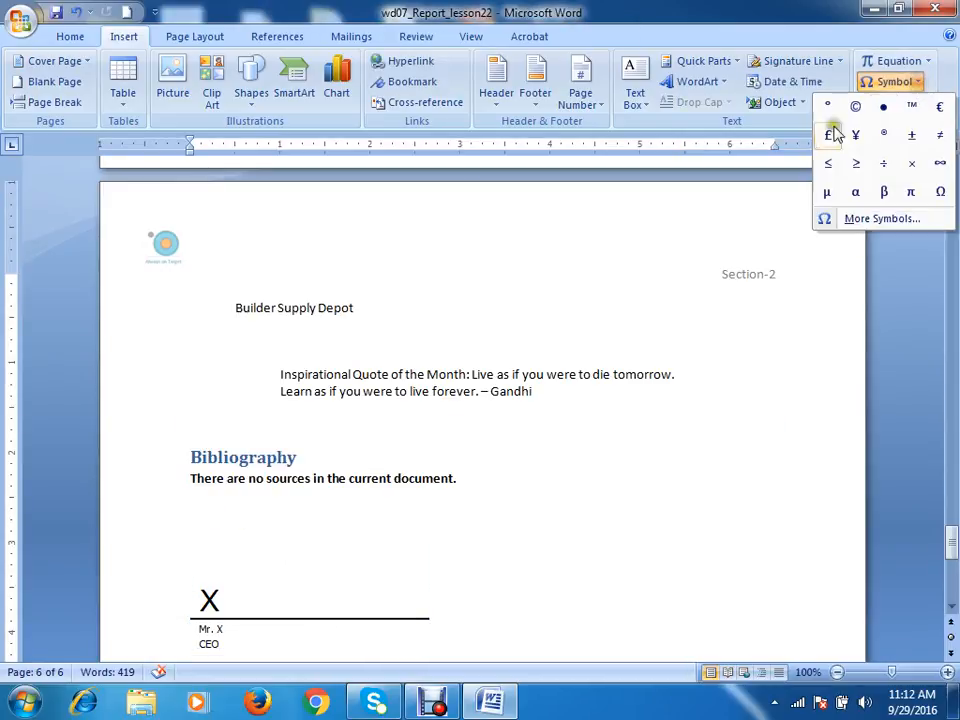
left_click(855, 219)
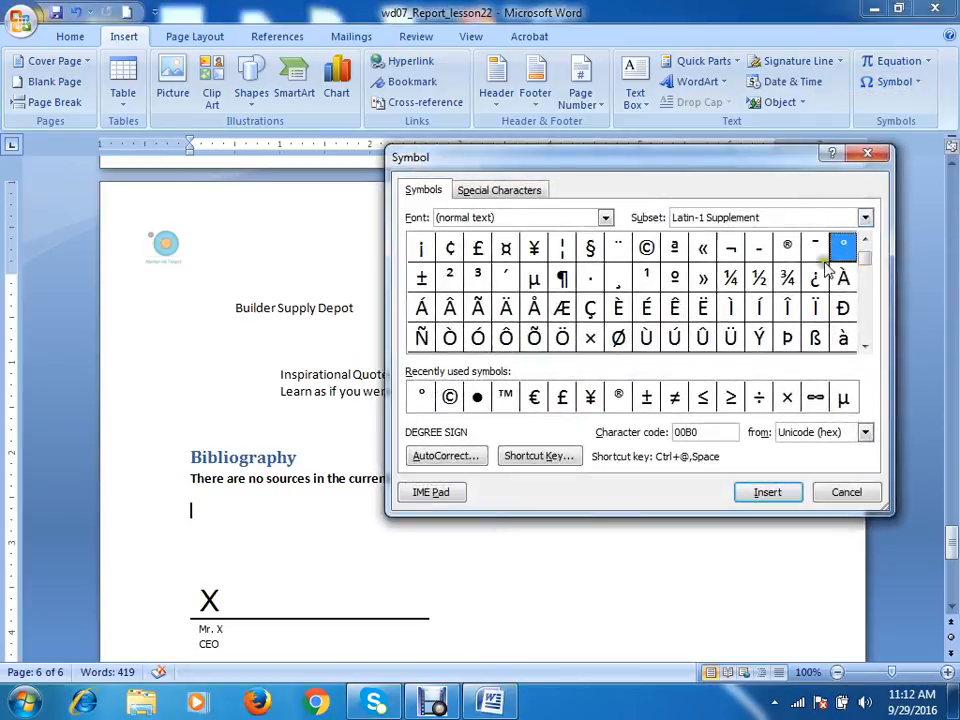
left_click_drag(662, 162, 572, 82)
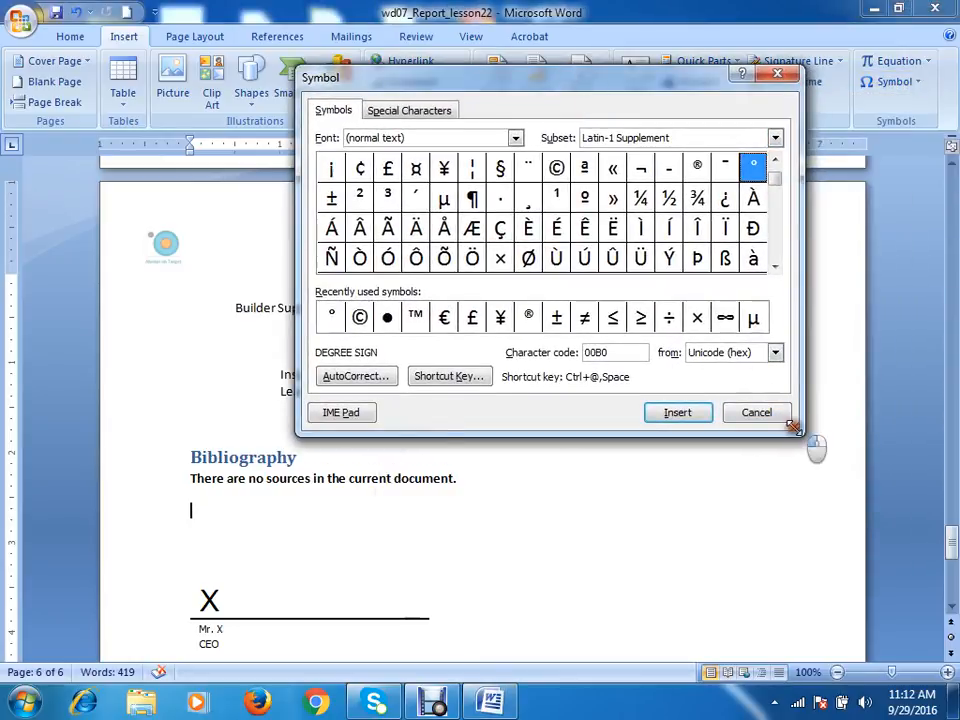
left_click_drag(793, 427, 905, 630)
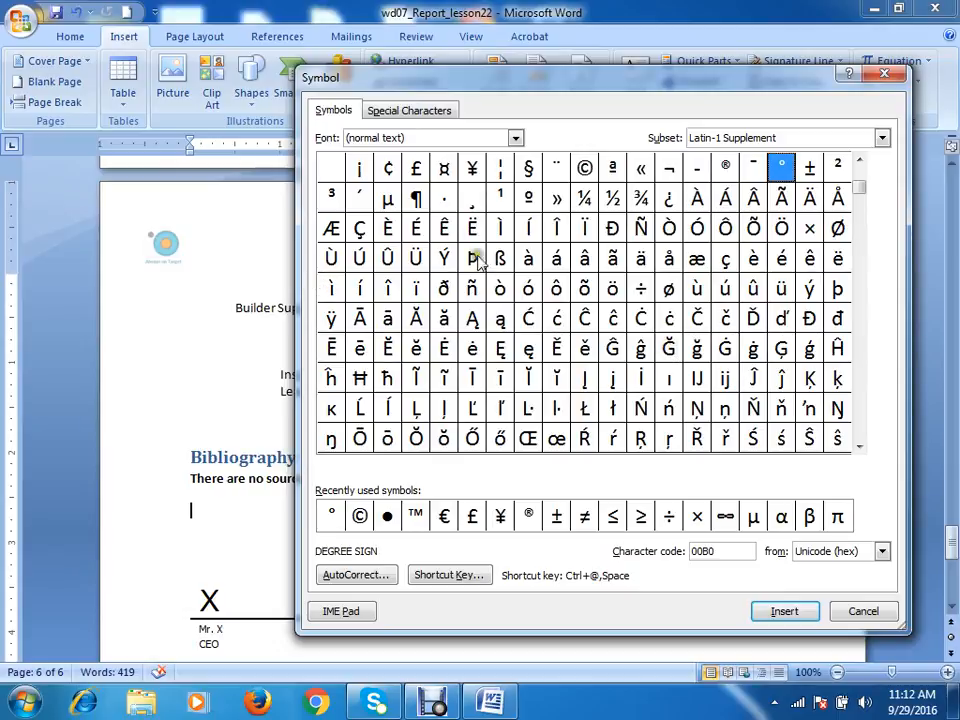
Examine the copyright, registered and degree signs, then browse the further characters and subsets of the normal text font
left_click(584, 167)
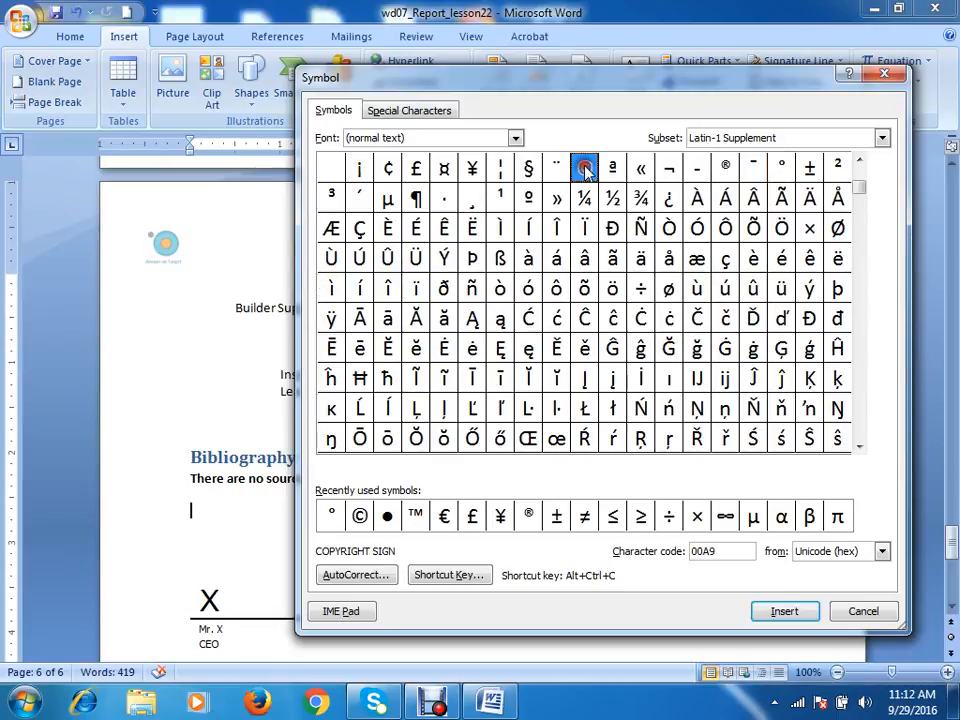
left_click(727, 168)
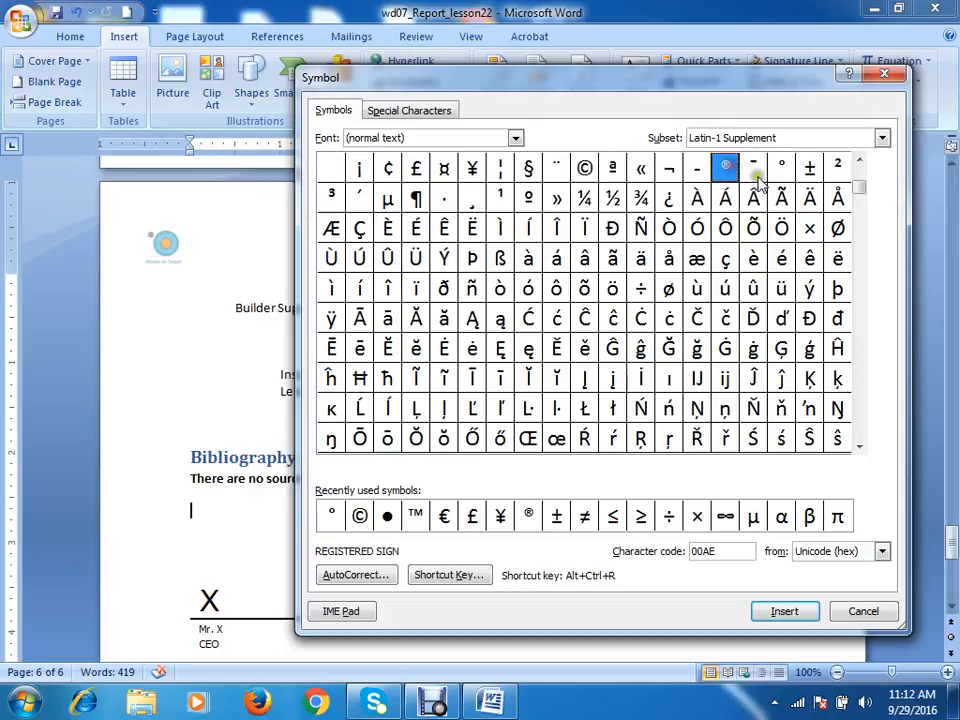
left_click(781, 168)
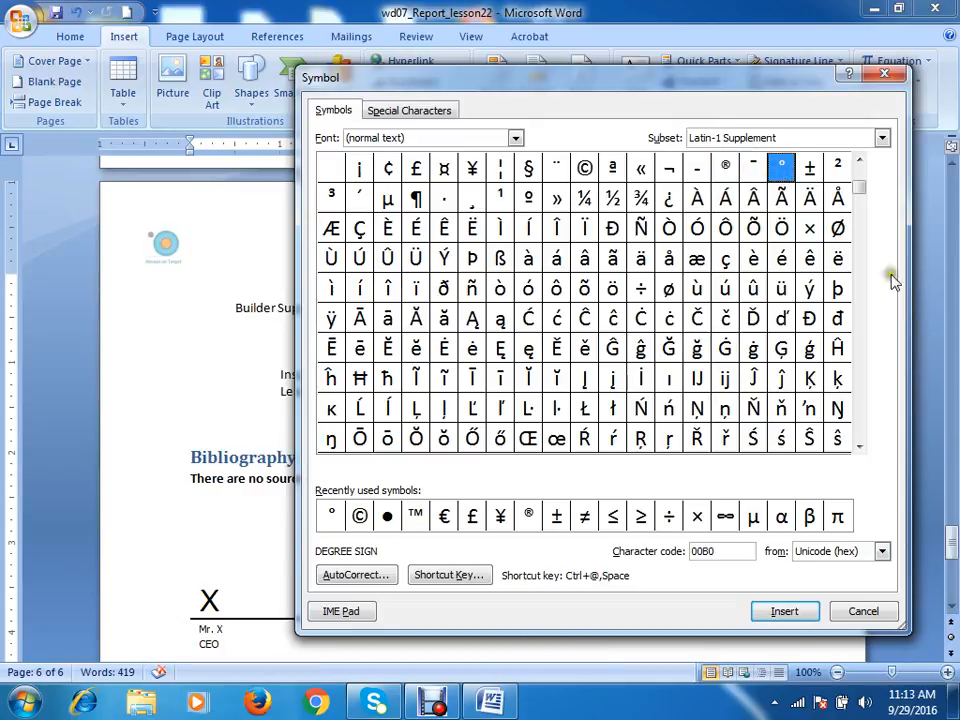
left_click_drag(859, 190, 859, 369)
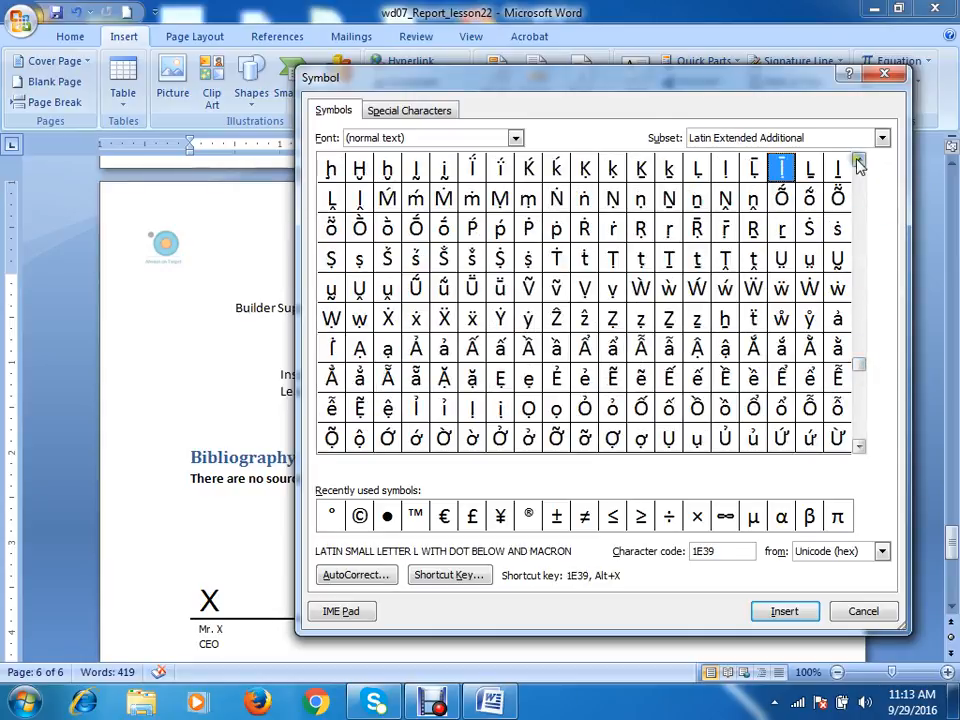
left_click(882, 137)
left_click(882, 137)
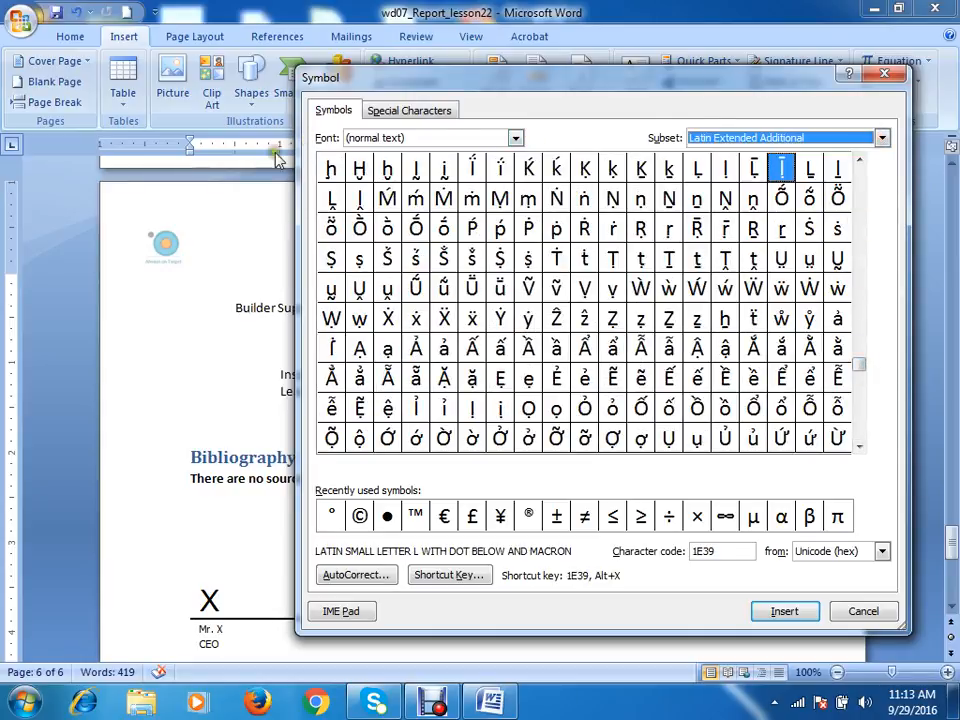
Display the symbols of the Elephant font, then those of the Wingdings font
left_click(518, 138)
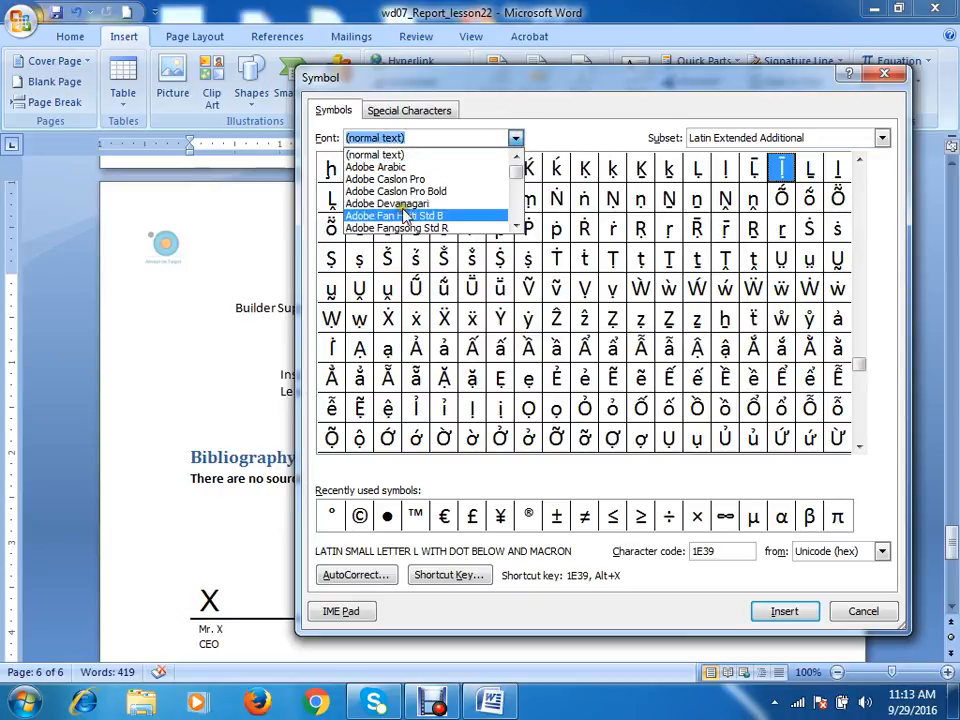
left_click_drag(514, 168, 514, 181)
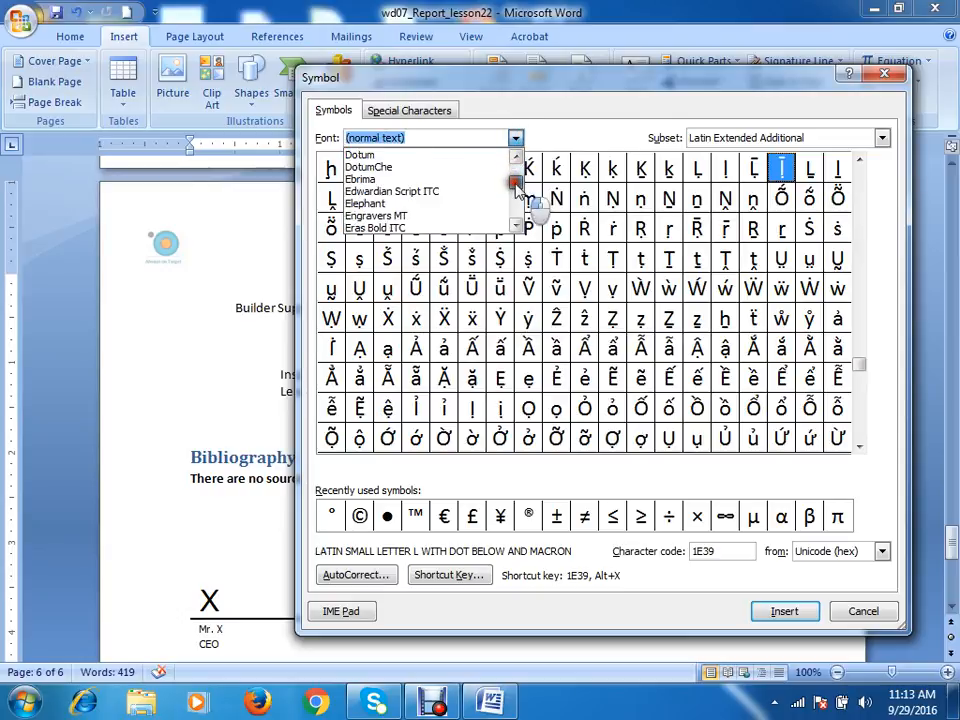
left_click(370, 204)
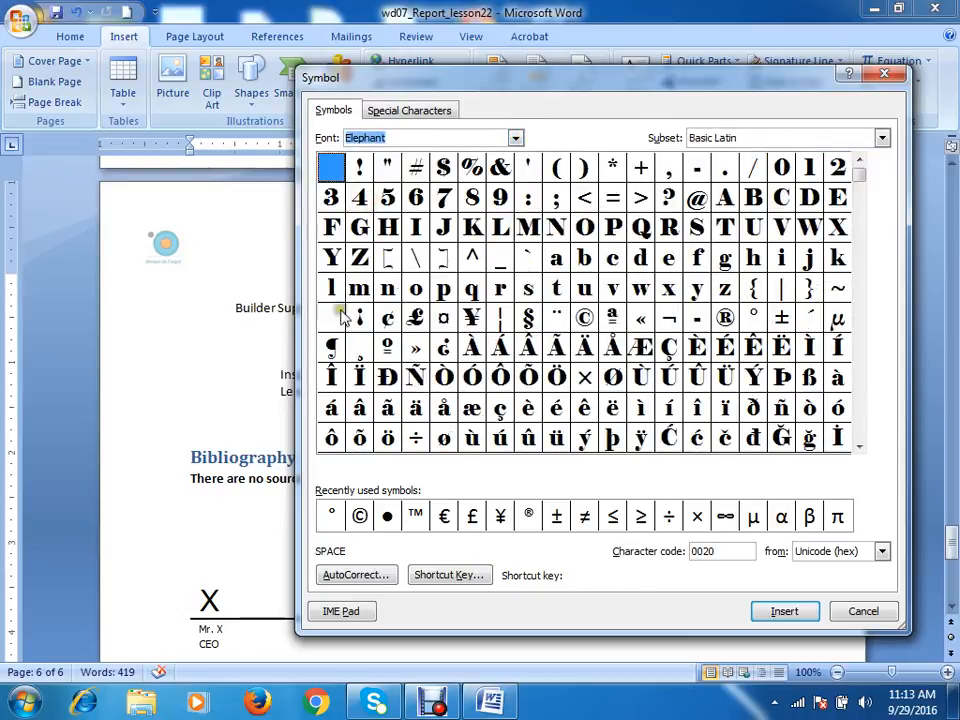
left_click(515, 137)
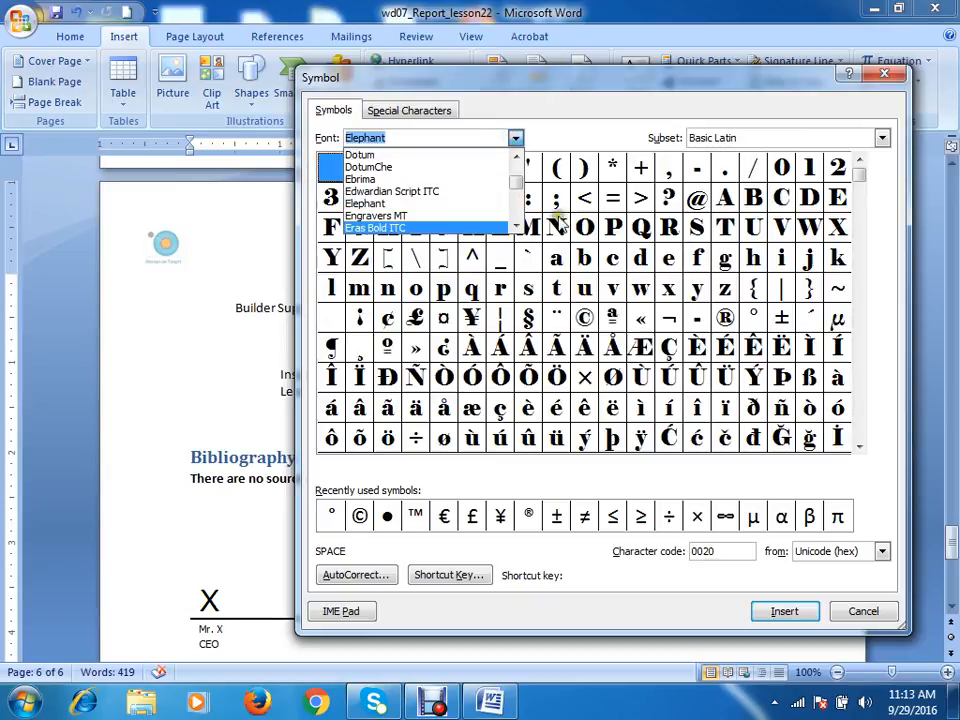
left_click_drag(514, 182, 543, 240)
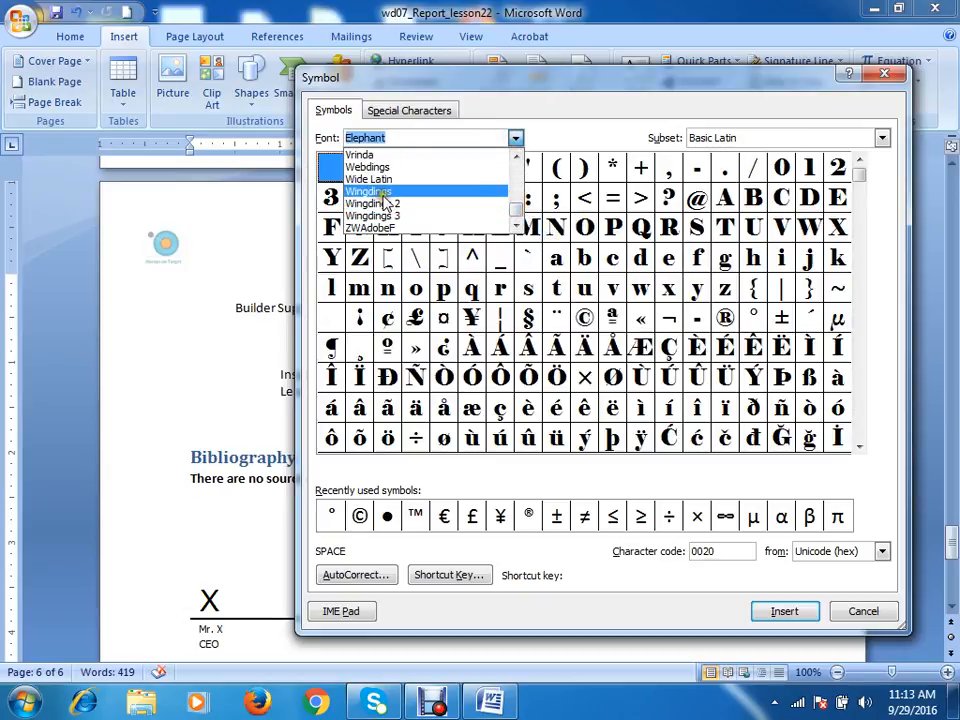
left_click(368, 191)
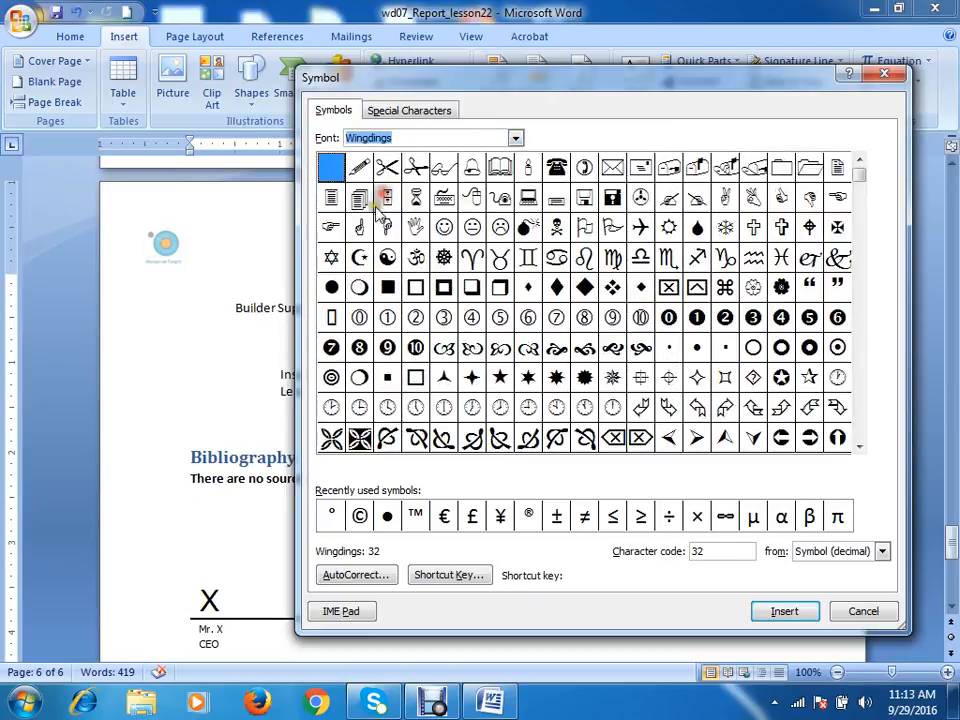
View the Wingdings 2 symbols and switch the symbol font back to Wingdings
left_click(412, 138)
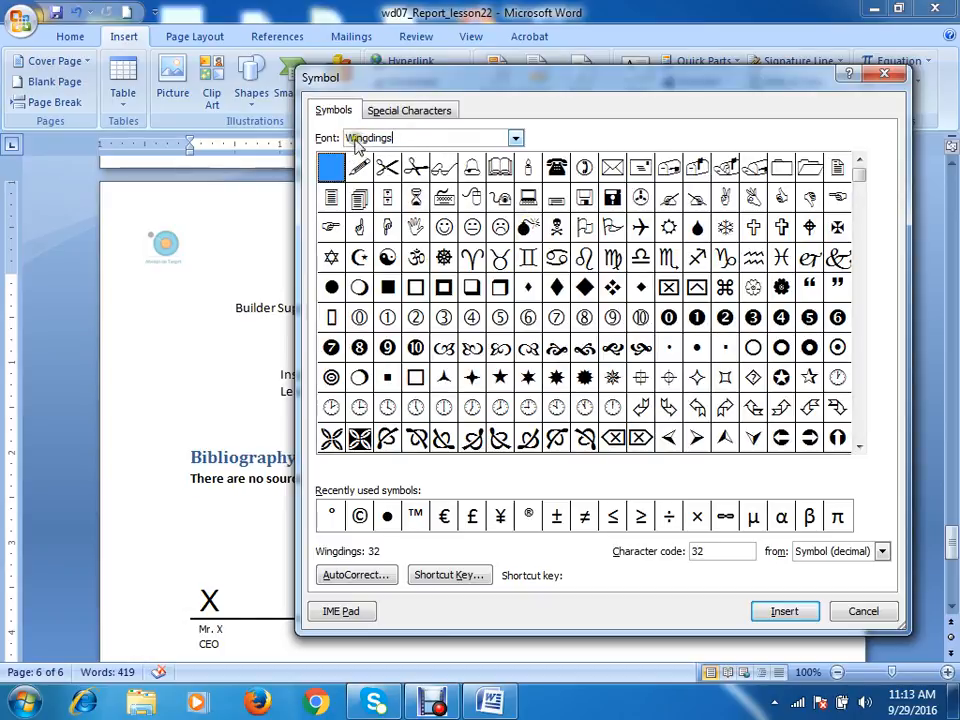
left_click(514, 138)
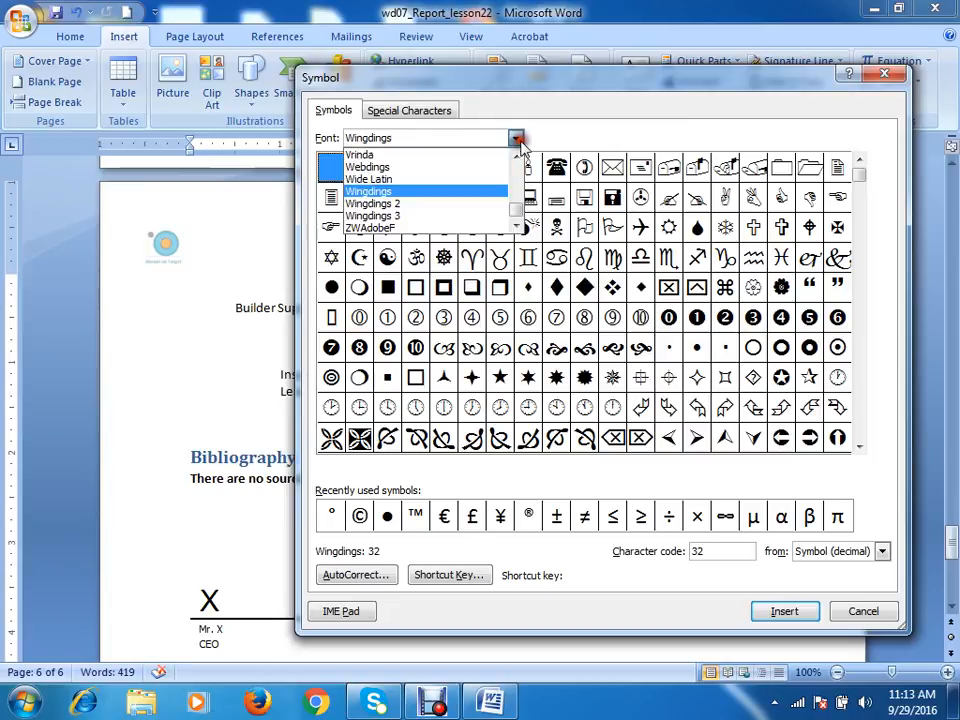
left_click(409, 205)
left_click(515, 138)
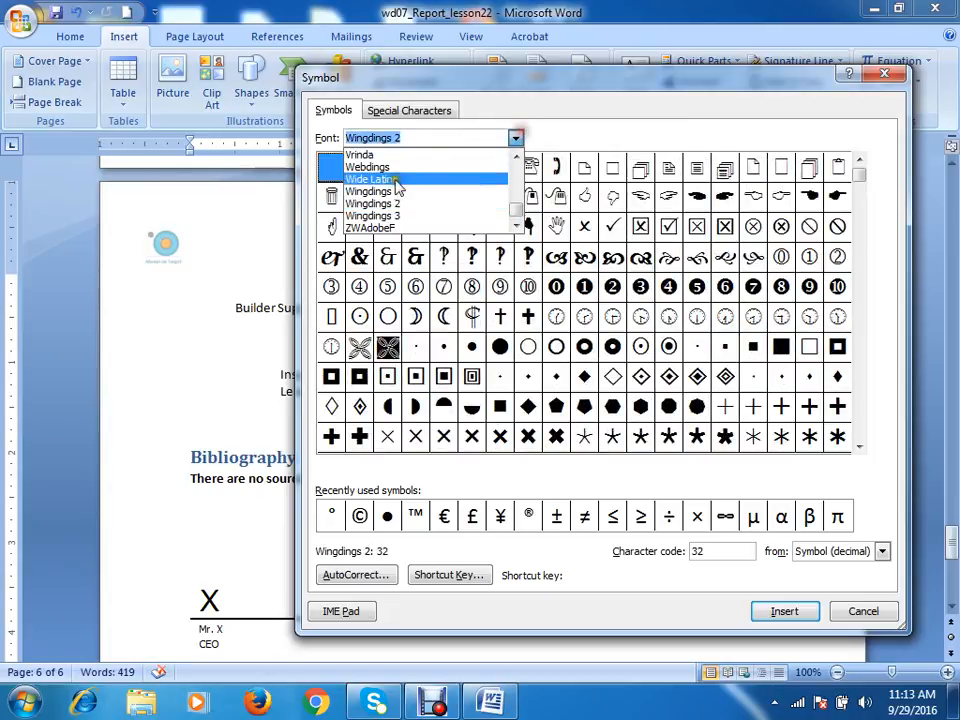
left_click(385, 192)
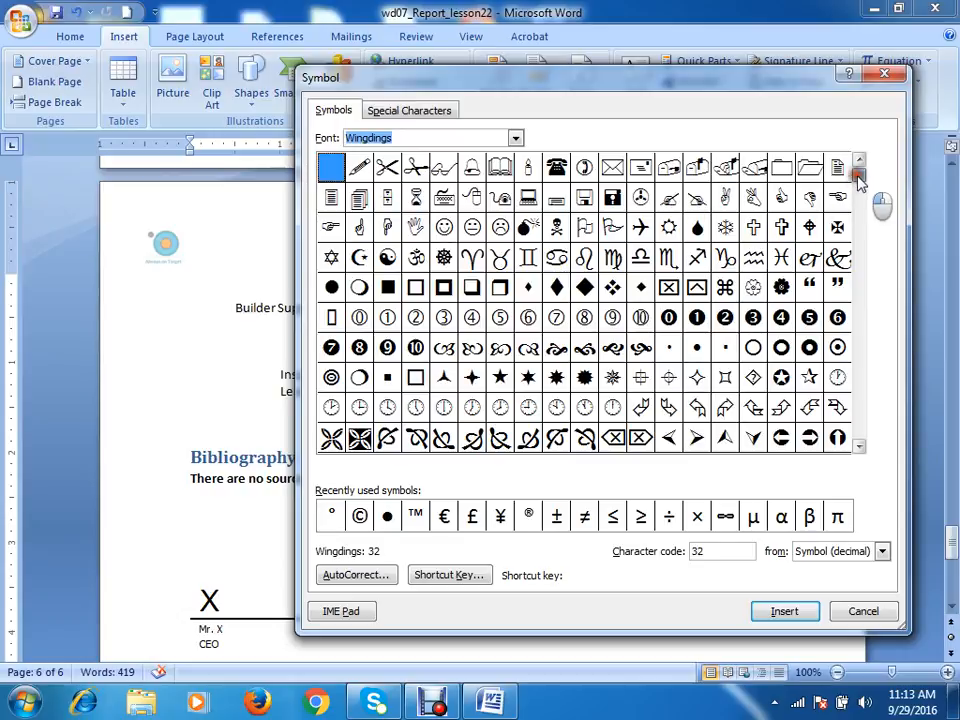
Examine the Wingdings arrows, stars, box and circled numbers, and close the Symbol dialog without inserting anything
left_click_drag(855, 362, 864, 392)
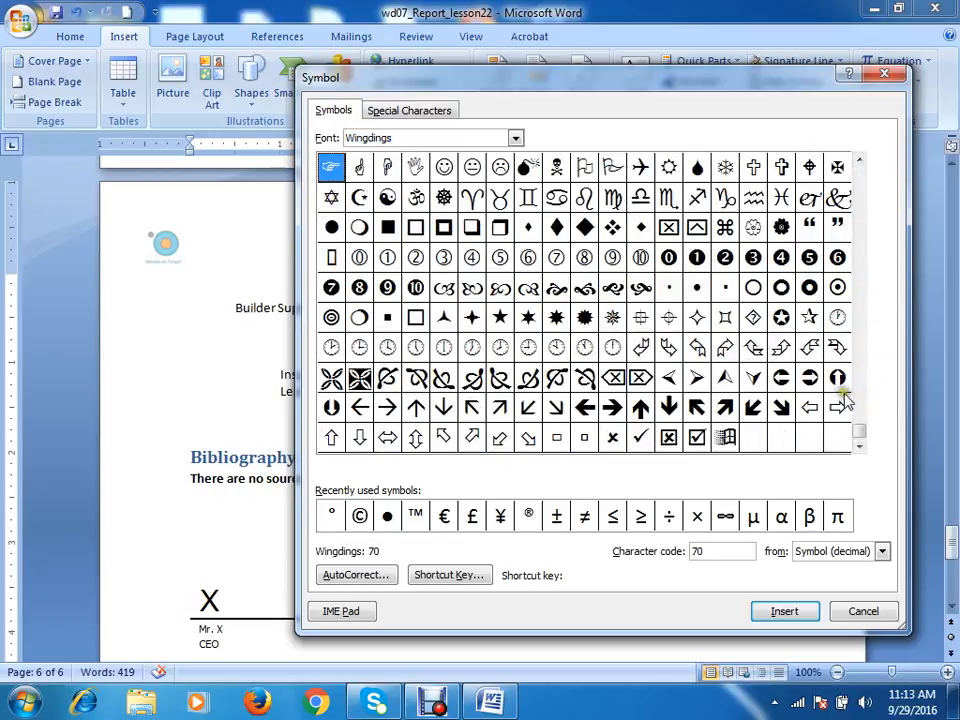
left_click(859, 434)
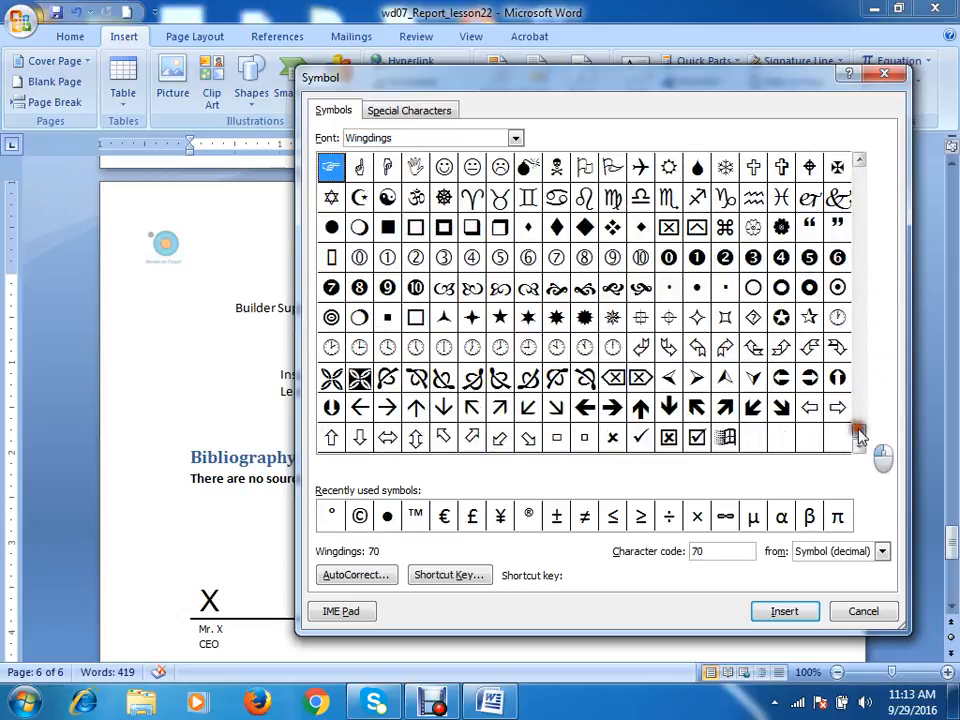
left_click(443, 407)
left_click(781, 377)
left_click(809, 378)
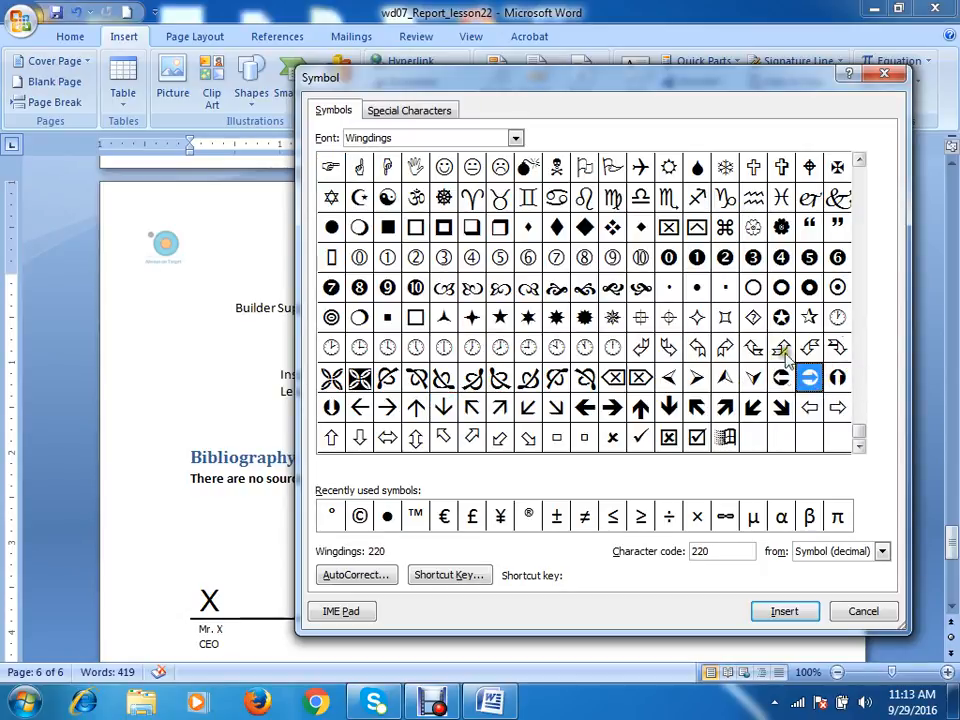
left_click(528, 317)
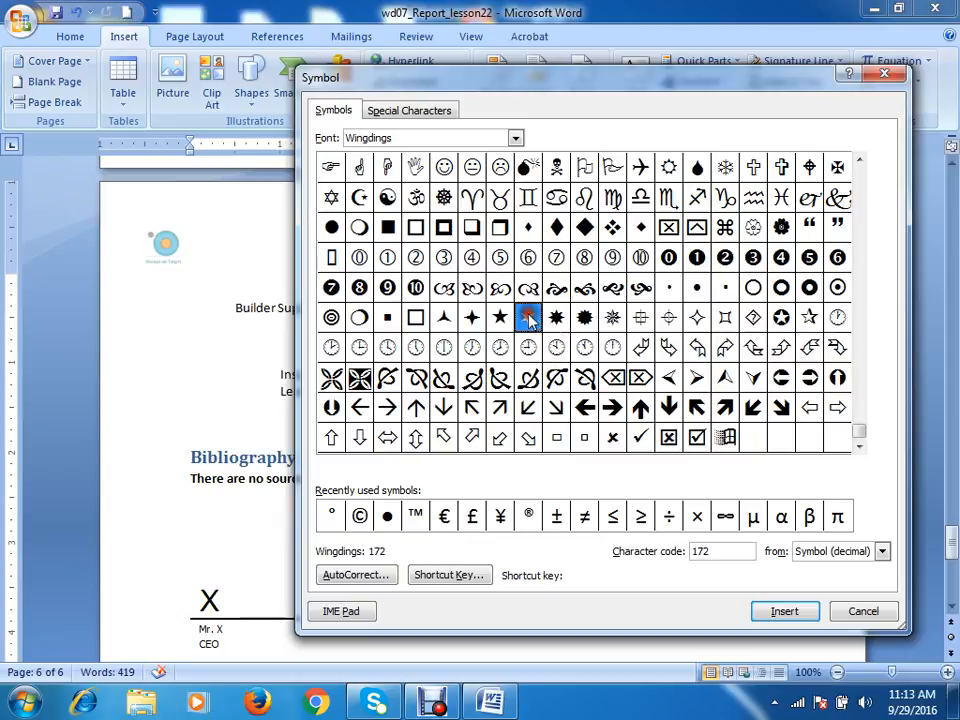
left_click(557, 317)
left_click(585, 317)
left_click(528, 317)
left_click(415, 317)
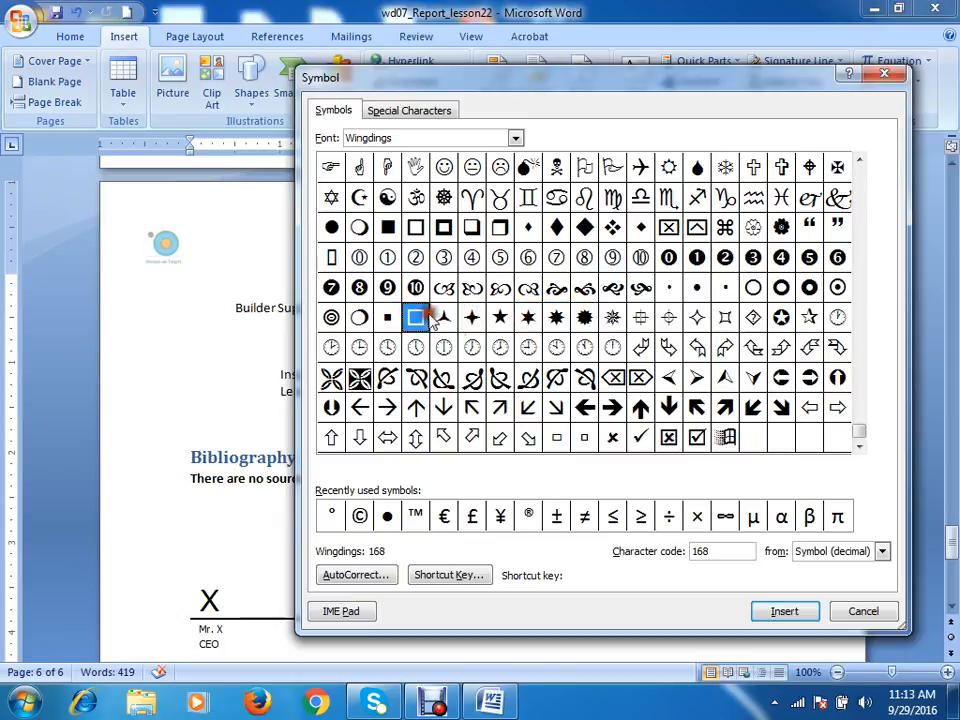
left_click(387, 287)
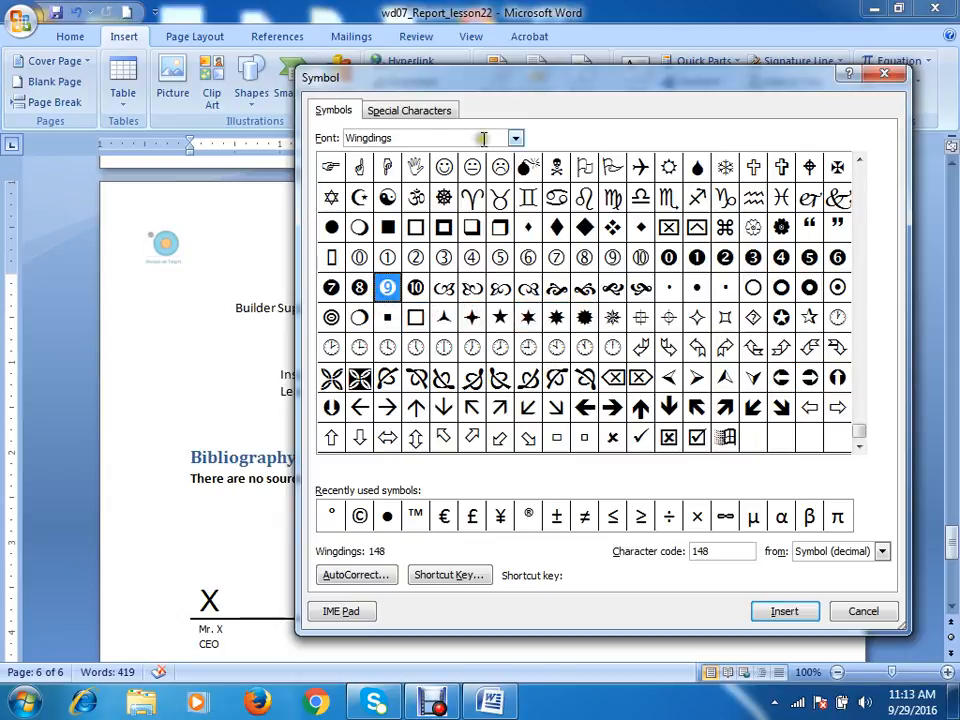
key("Escape")
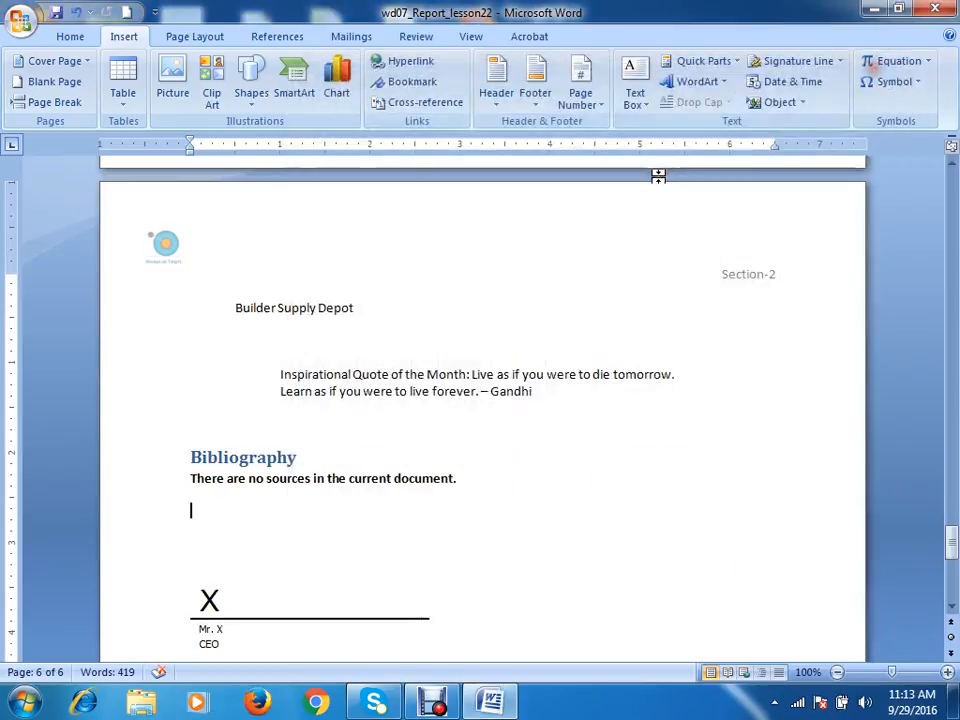
Insert the built-in Binomial Theorem equation beside the signature line below the Bibliography
scroll(300, 450, "down", 4)
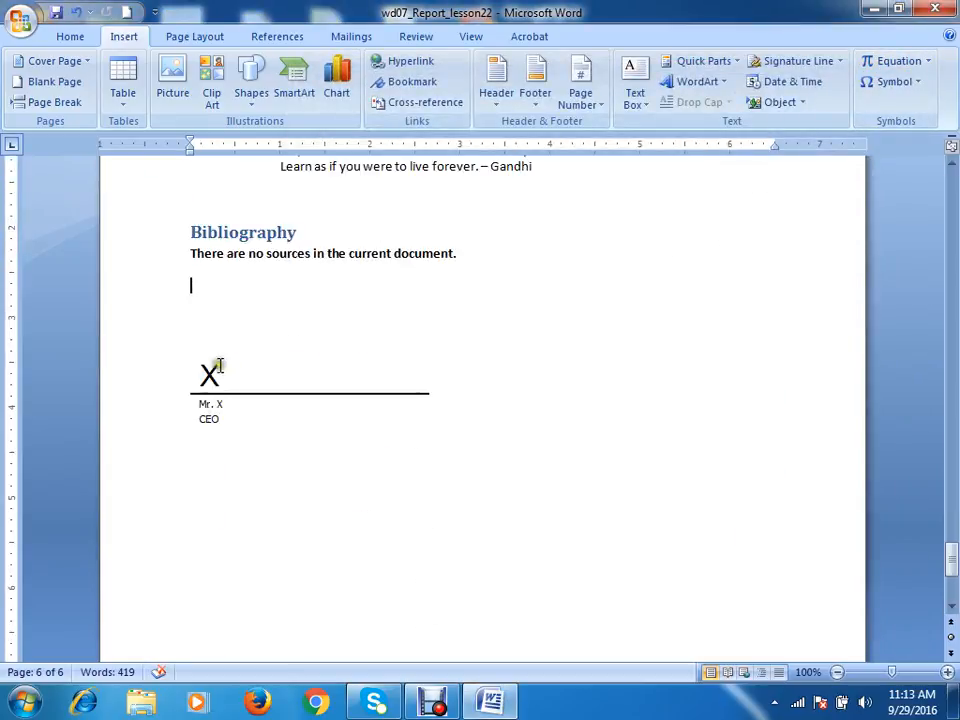
left_click(192, 311)
left_click(187, 499)
left_click(249, 424)
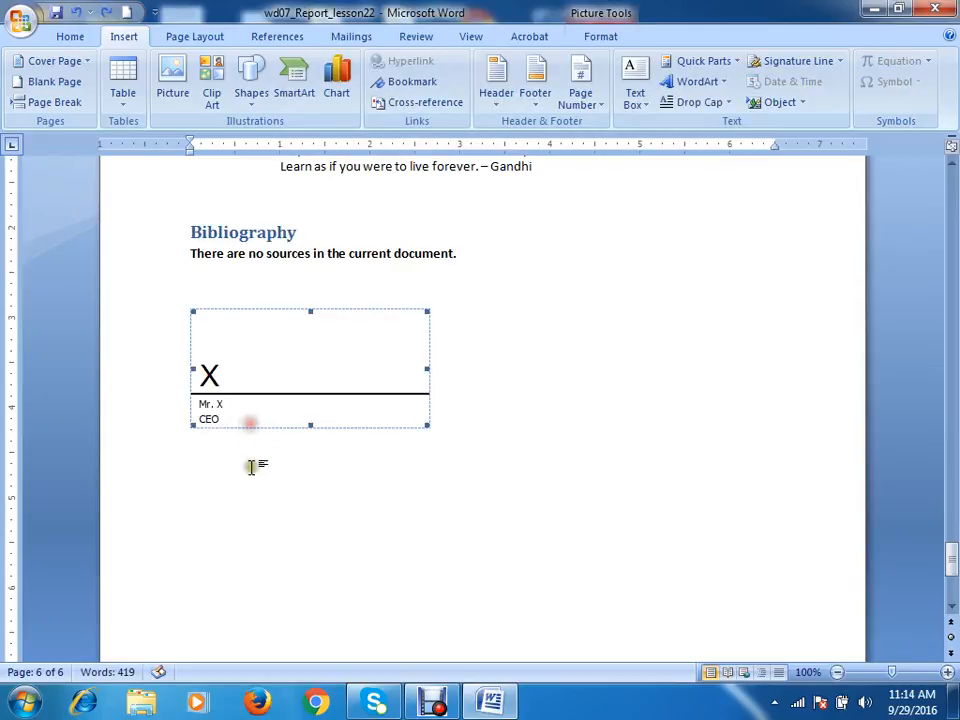
left_click(197, 503)
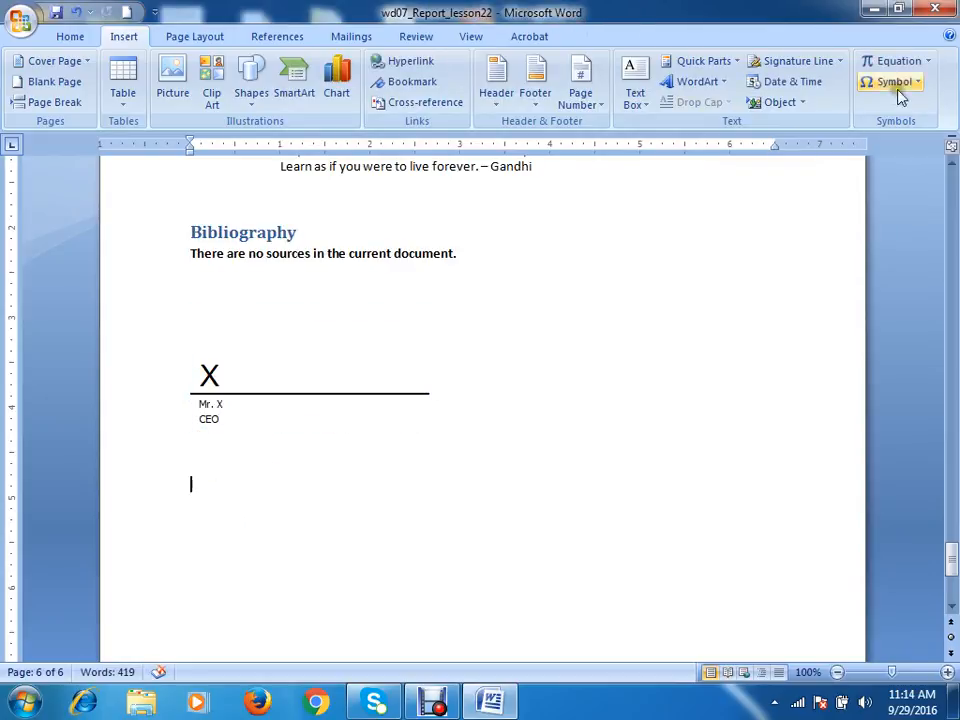
left_click(928, 63)
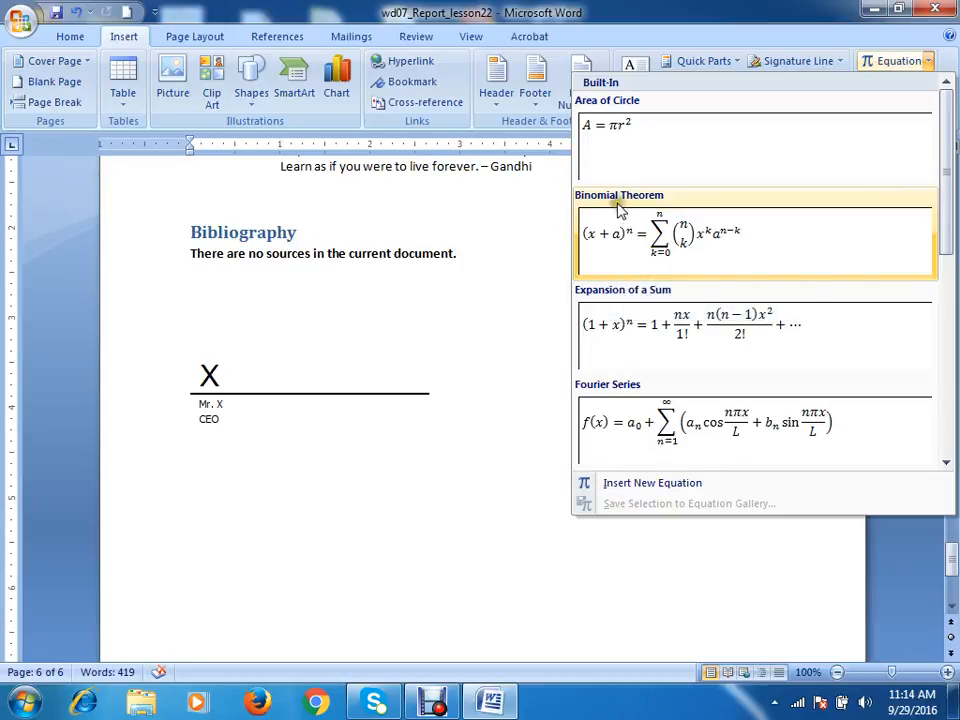
left_click(672, 250)
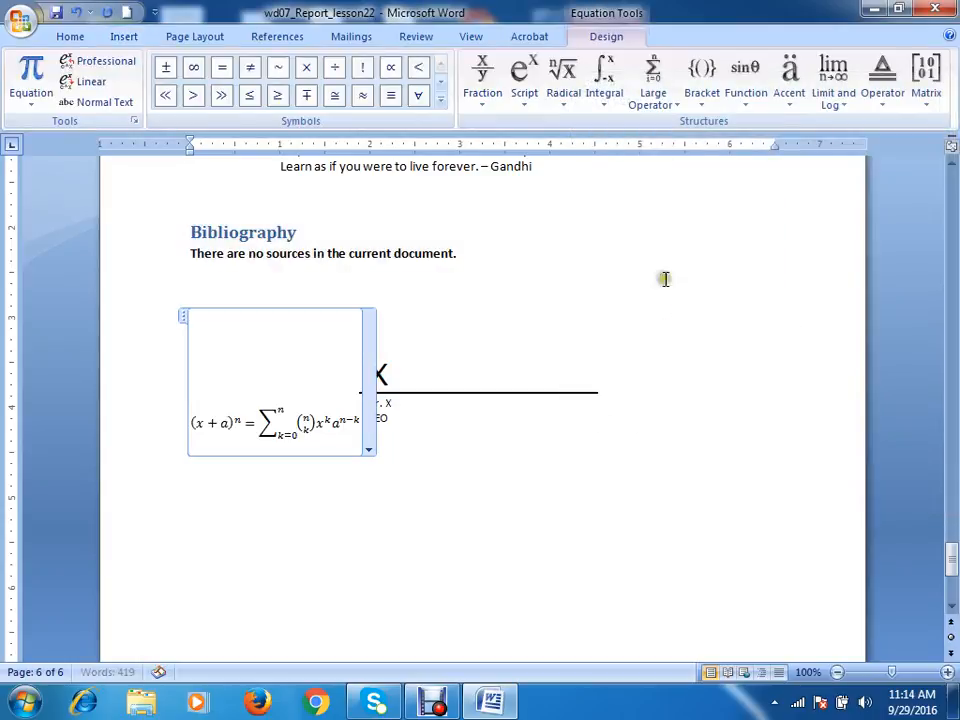
Apply the Professional format to the binomial equation, and view the options for saving it as a new equation without saving
left_click(242, 422)
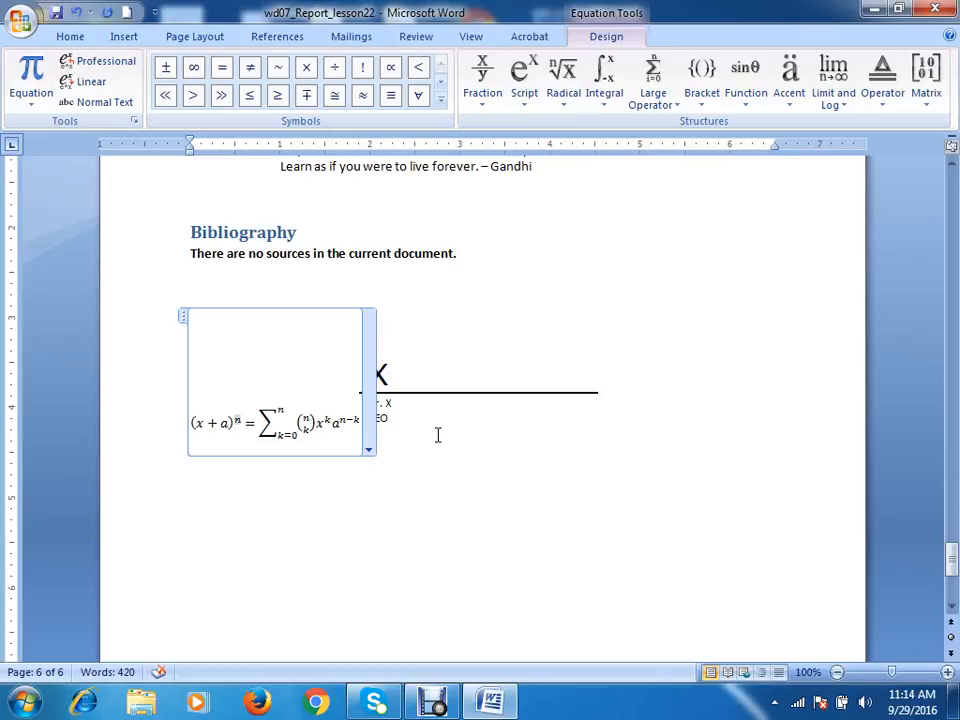
left_click(369, 449)
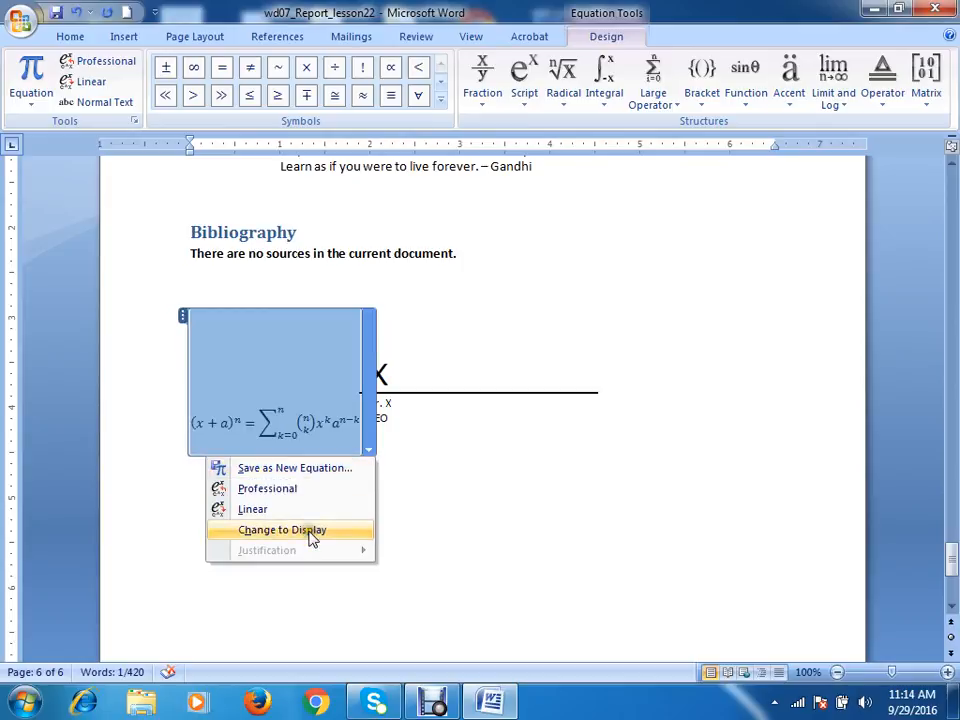
left_click(270, 490)
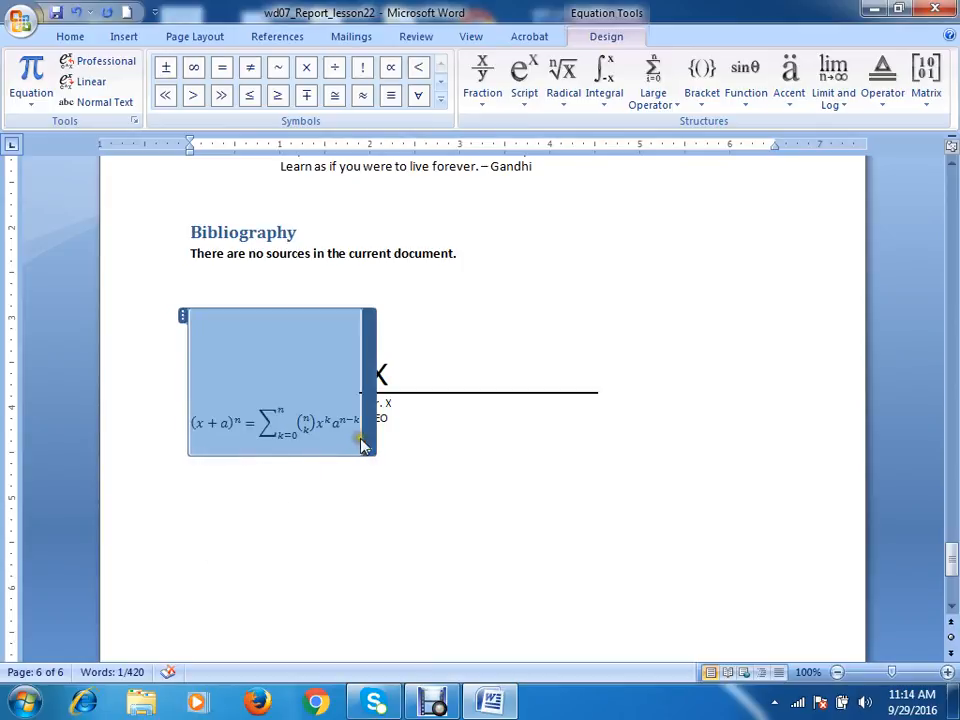
left_click(364, 446)
left_click(300, 465)
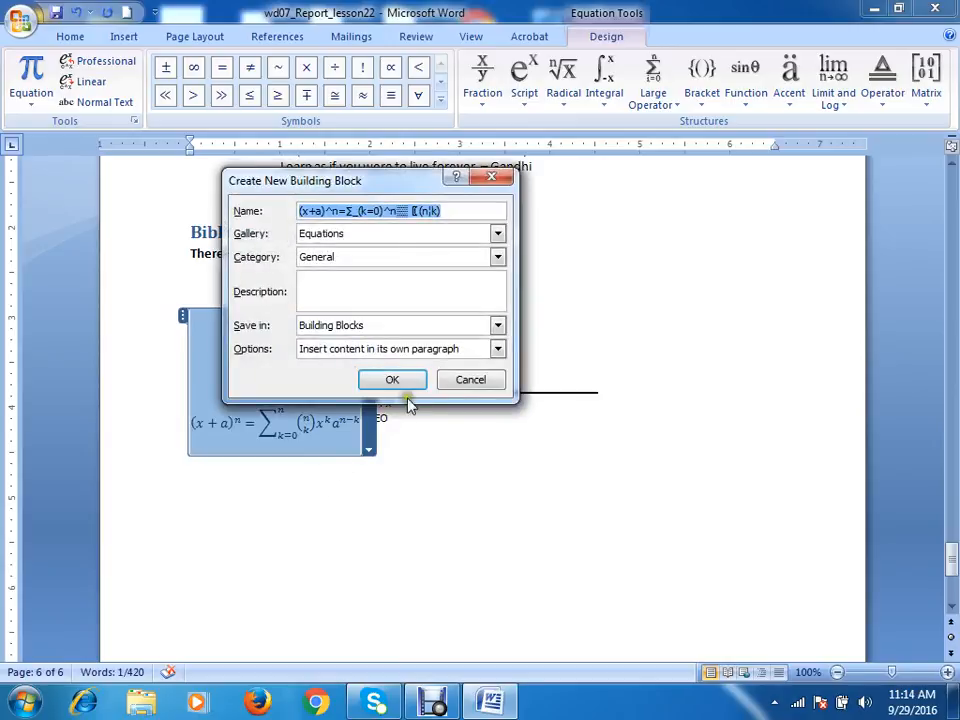
left_click(488, 385)
Select the whole binomial equation and examine the Operator, Limit and Log, and Fraction structures available for equations
left_click(283, 414)
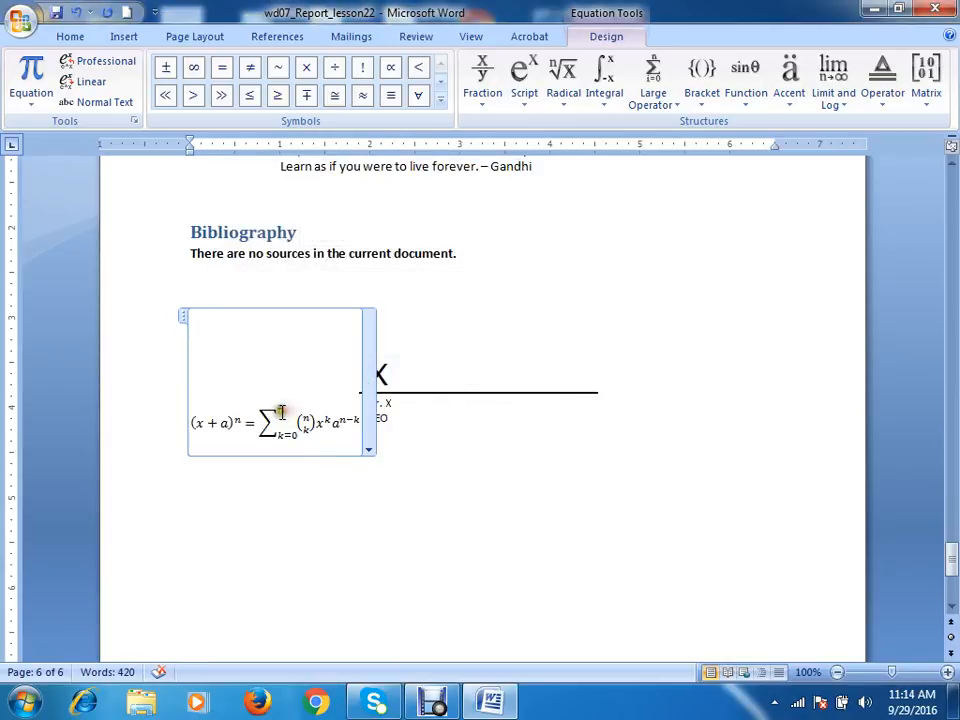
left_click_drag(226, 418, 293, 416)
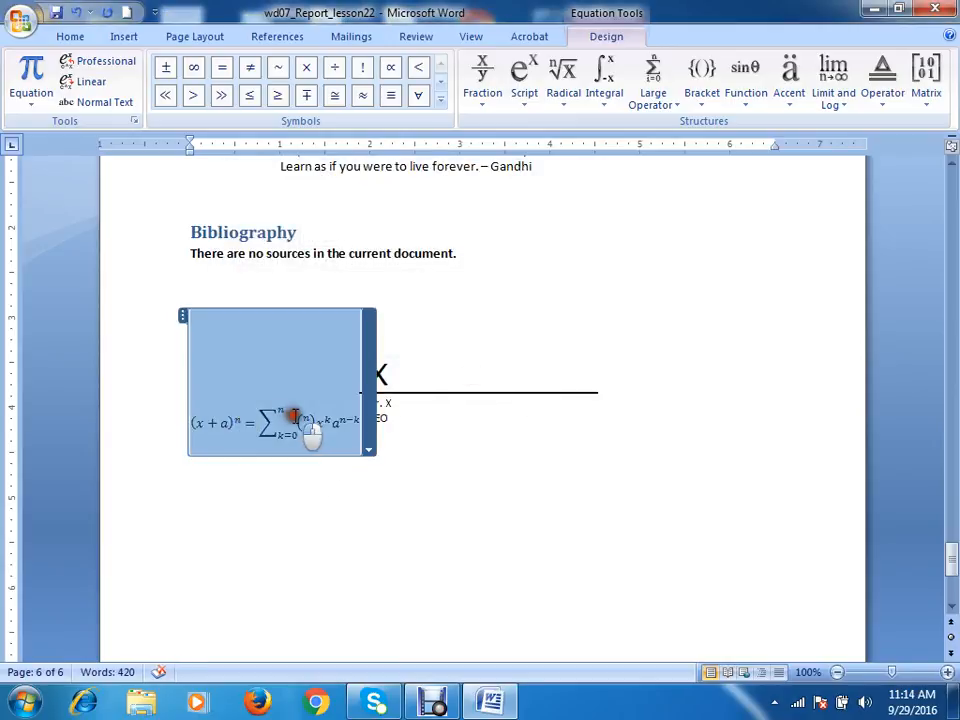
left_click(333, 422)
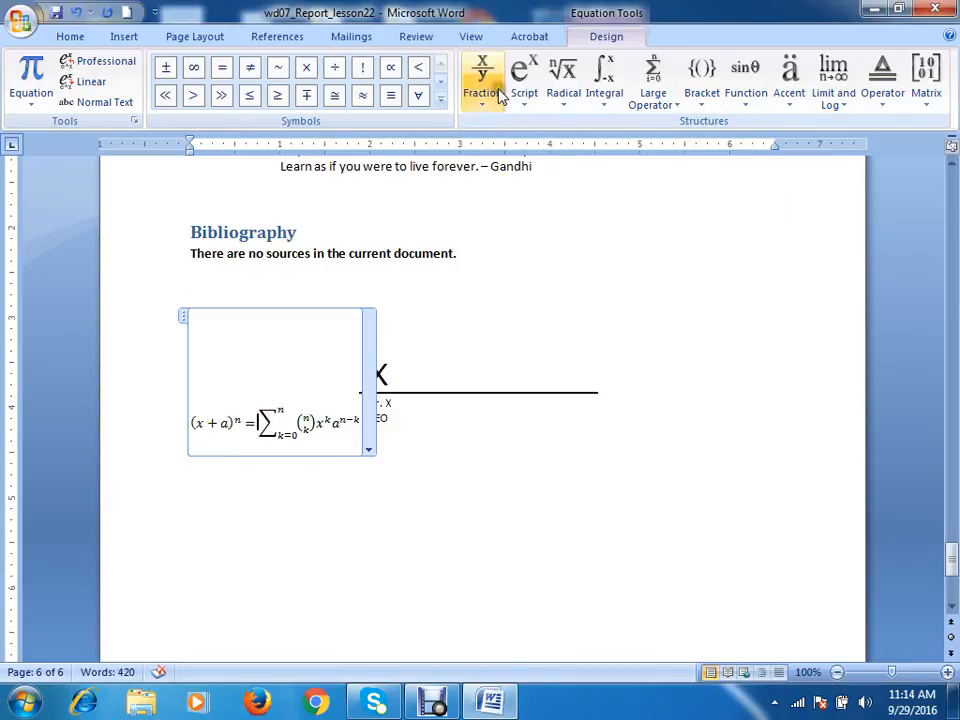
left_click(287, 384)
left_click(188, 317)
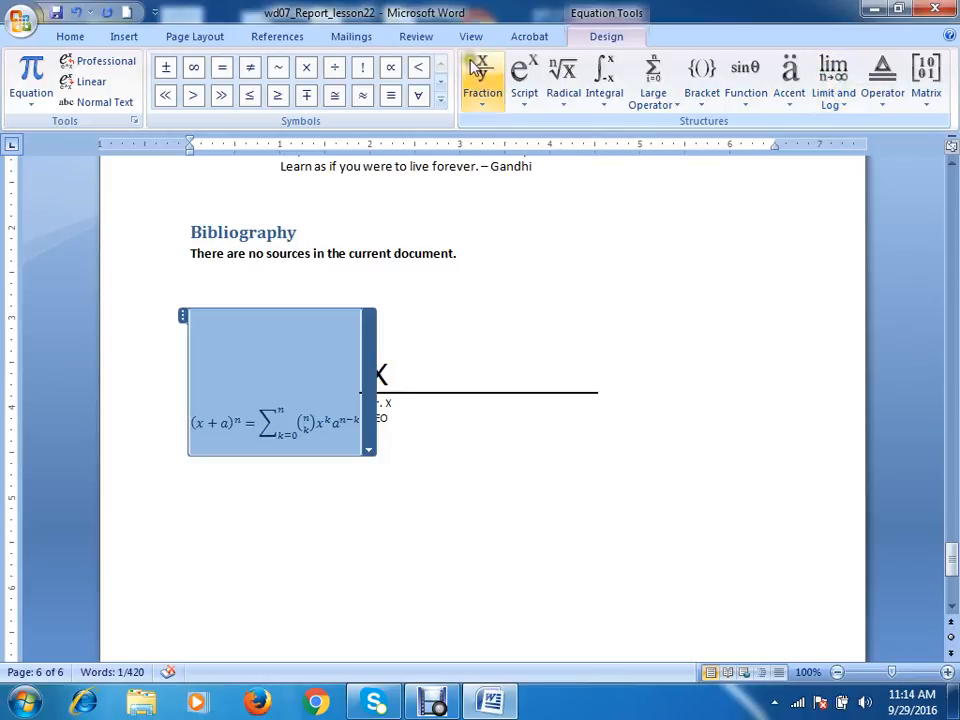
left_click(926, 96)
left_click(884, 97)
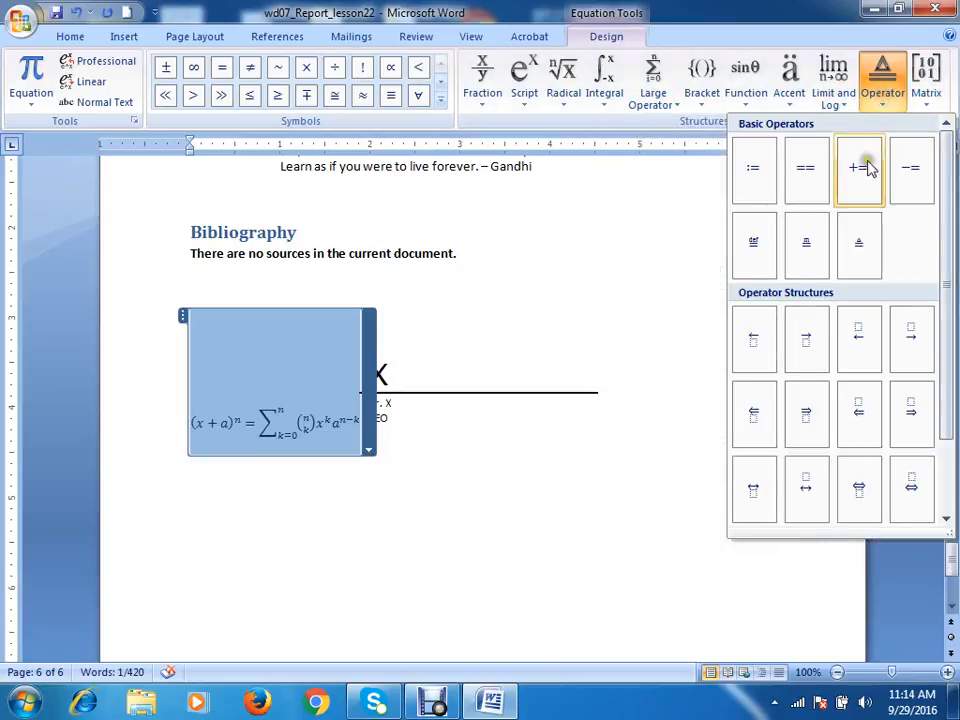
left_click(791, 104)
left_click(833, 92)
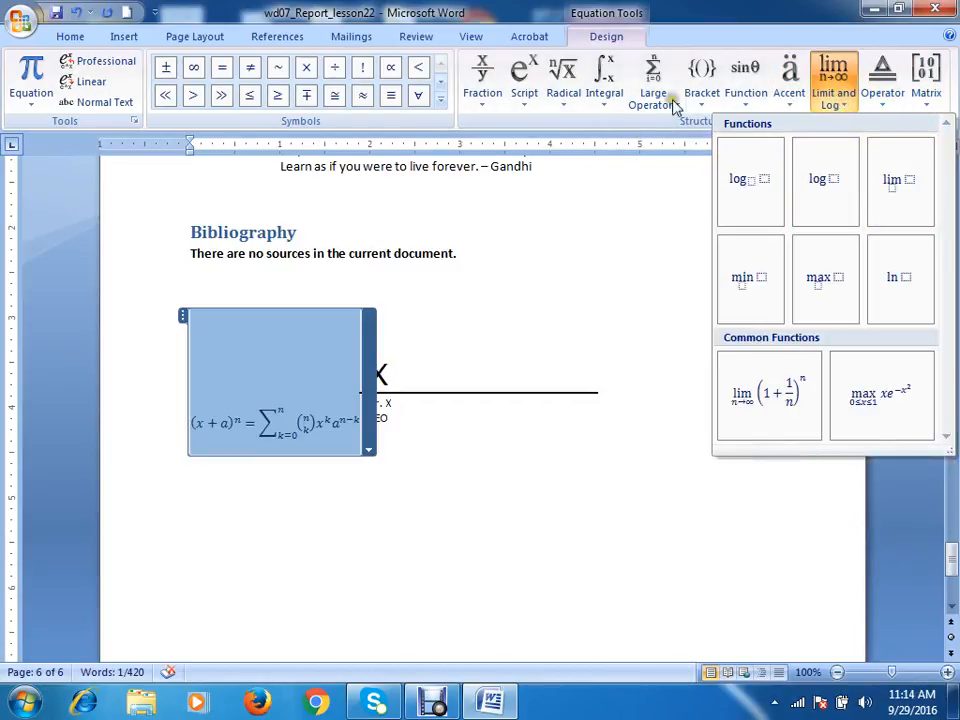
left_click(482, 92)
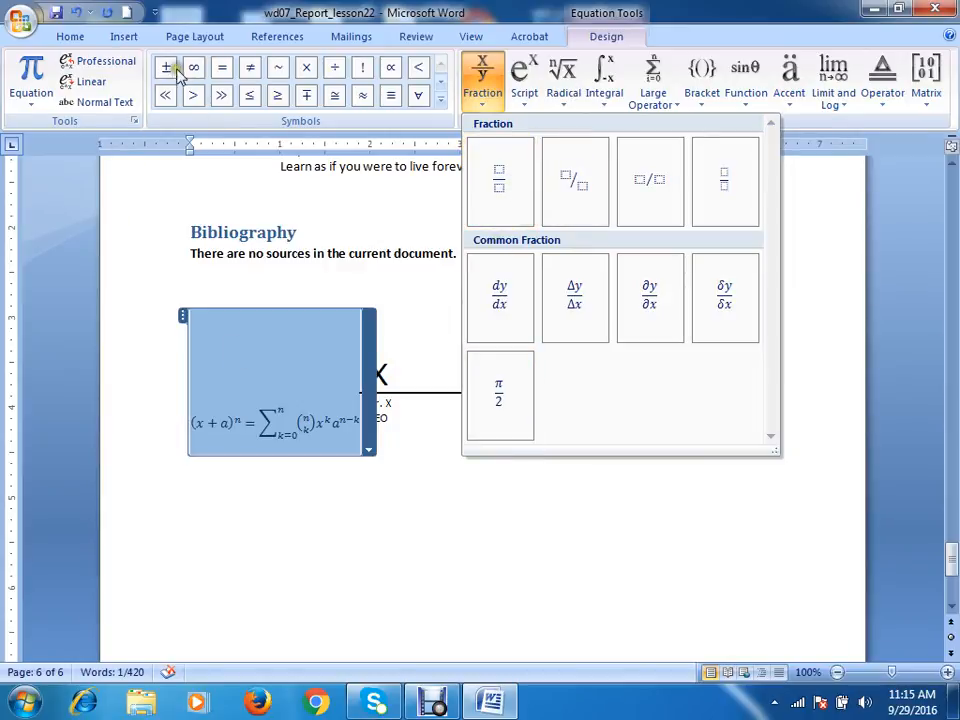
left_click(443, 519)
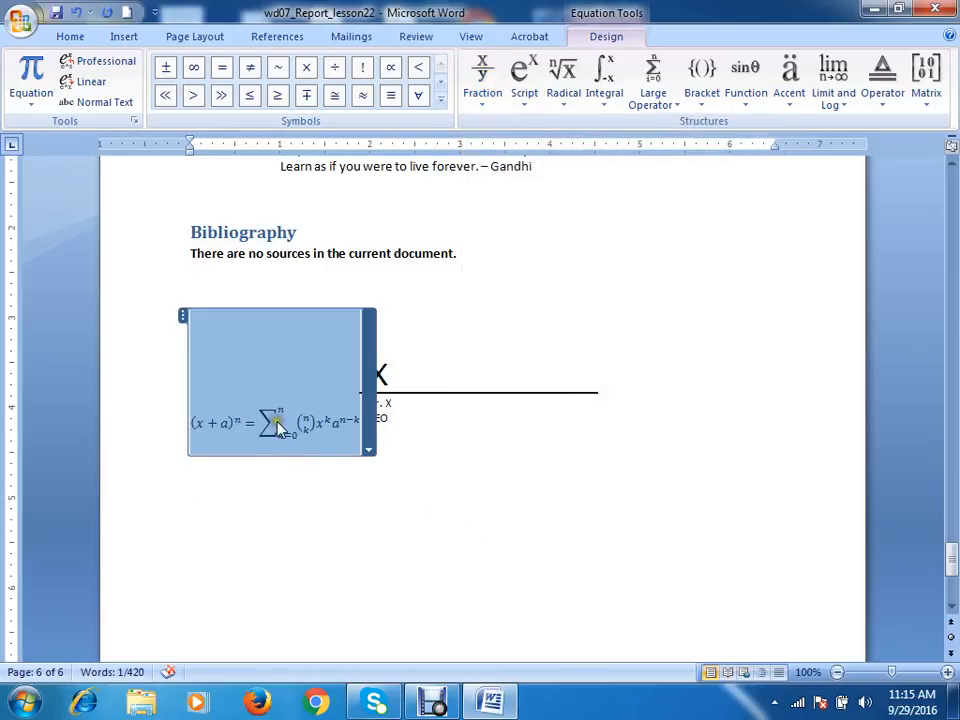
Delete the Binomial Theorem equation beside the signature line
left_click(431, 500)
left_click(229, 343)
left_click(361, 516)
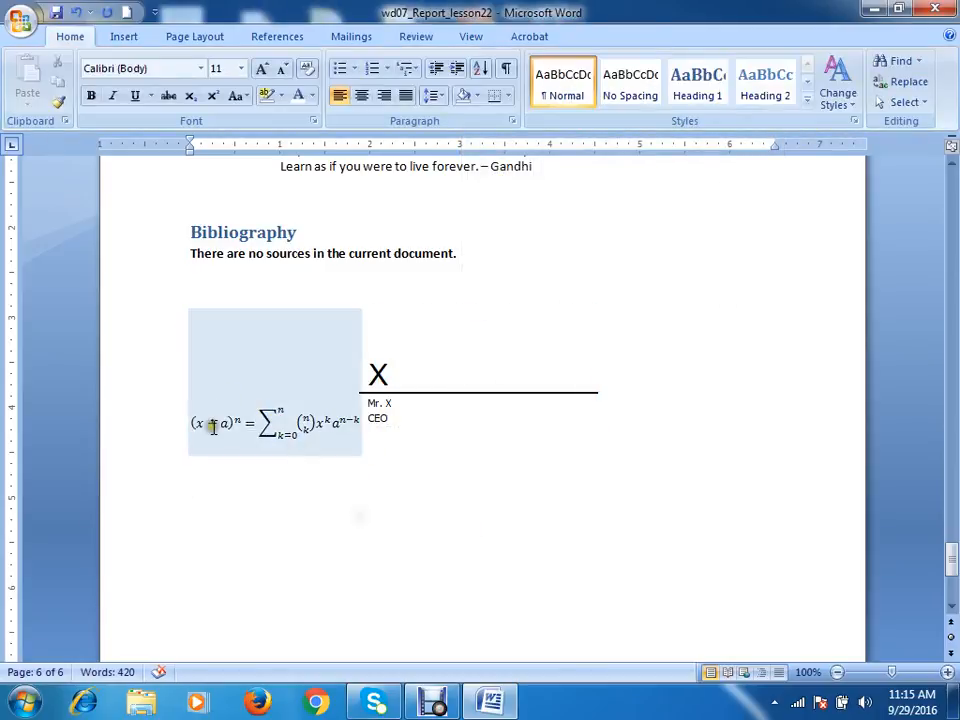
left_click(212, 424)
left_click(185, 317)
key("Delete")
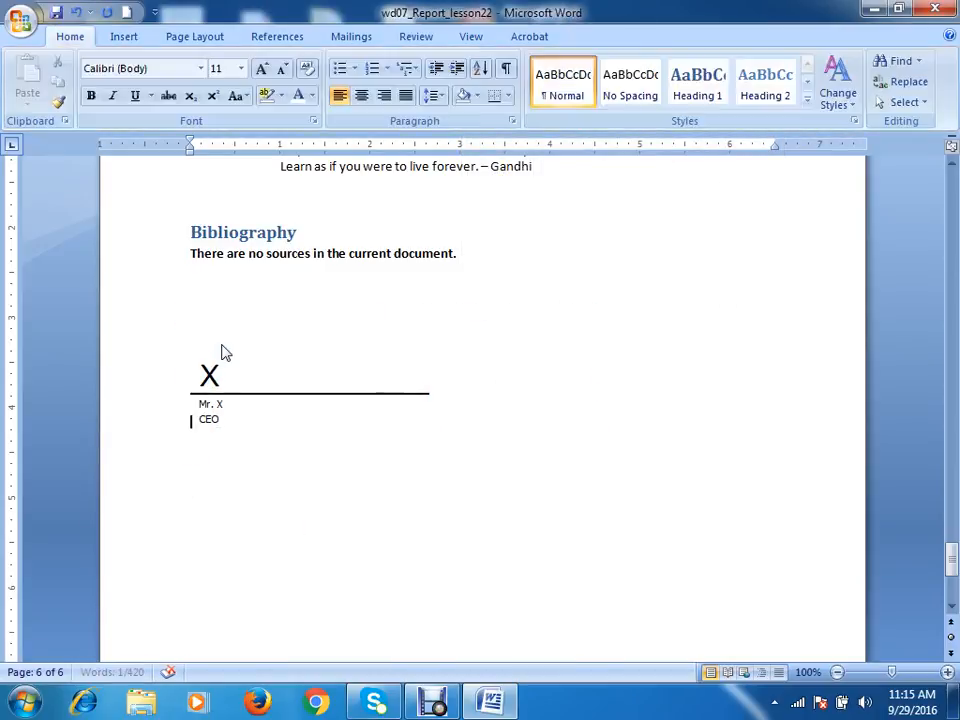
Insert a new blank equation in the empty area below the signature line
left_click(239, 510)
double_click(232, 482)
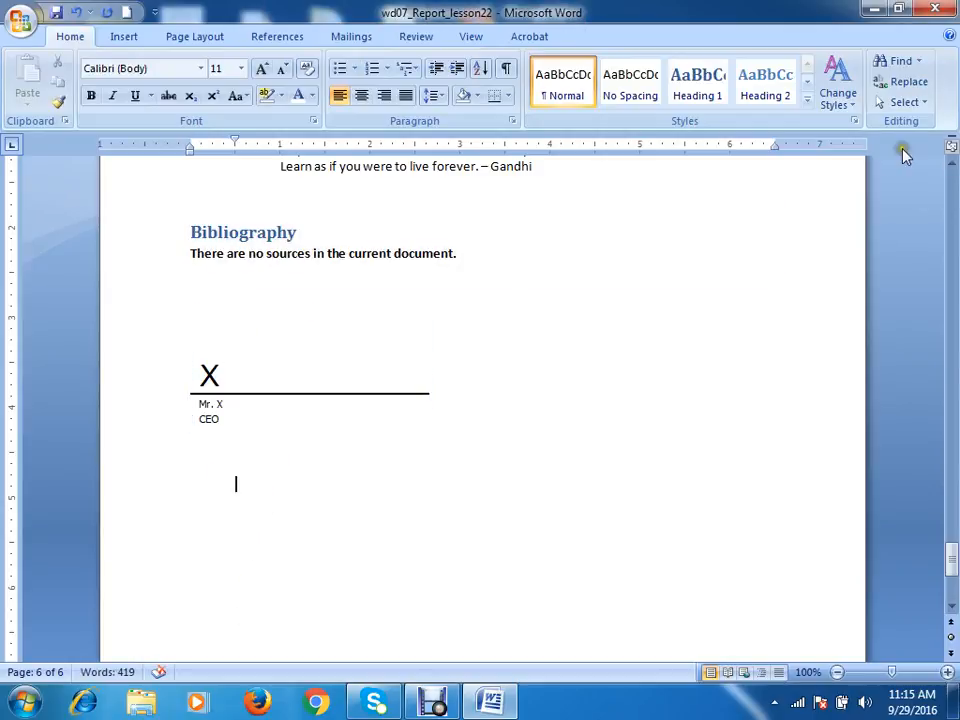
left_click(125, 40)
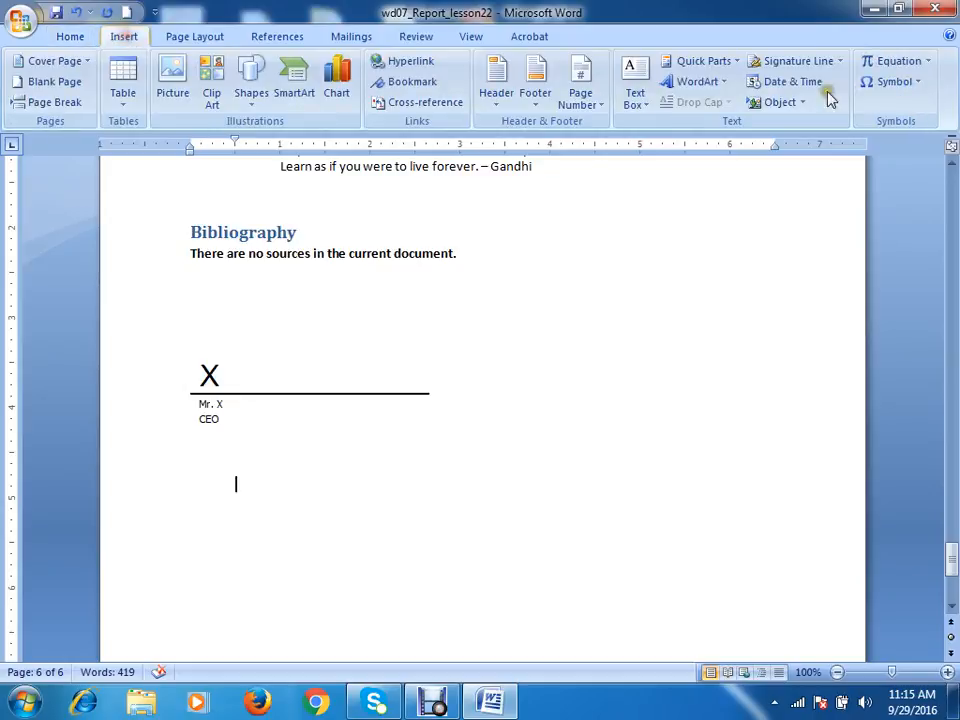
left_click(890, 66)
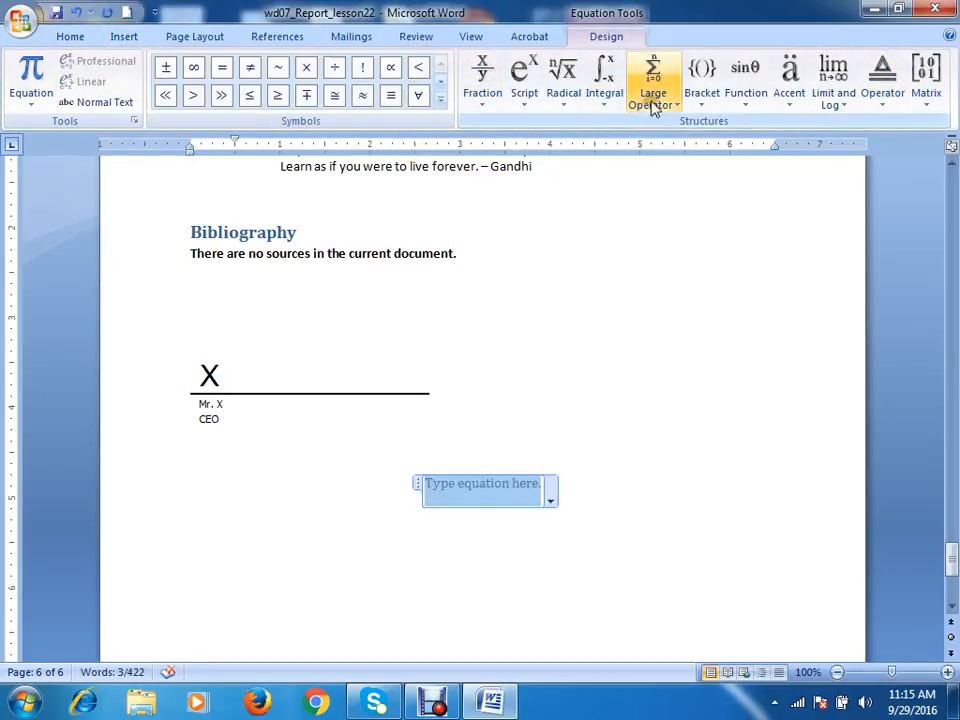
Add a round bracket structure to the blank equation and fill it with a + b
left_click(698, 102)
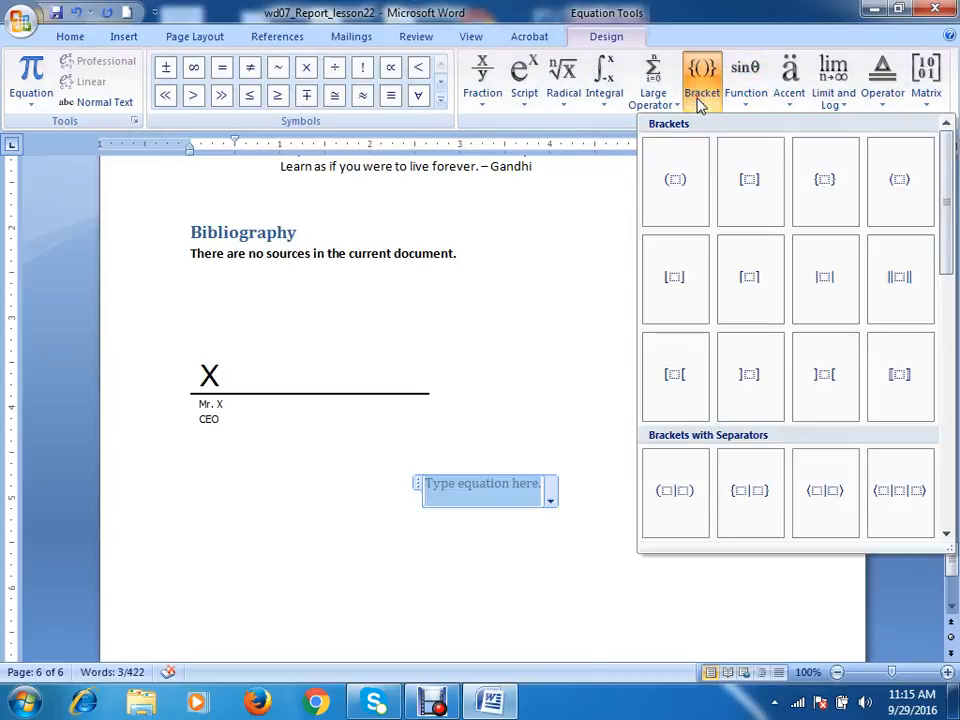
left_click(675, 190)
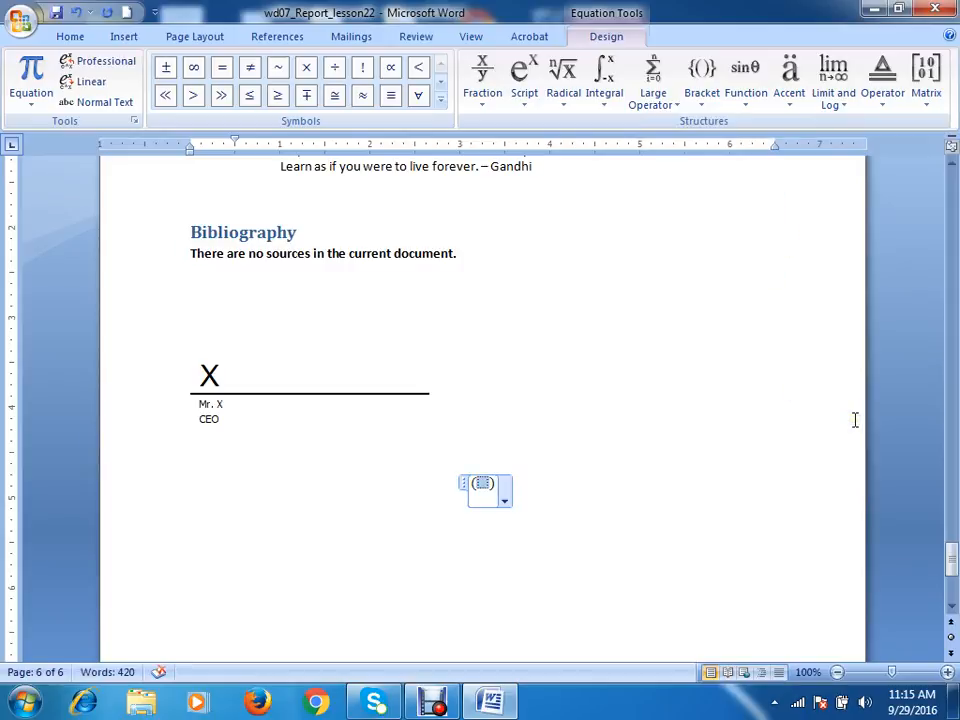
type("a ")
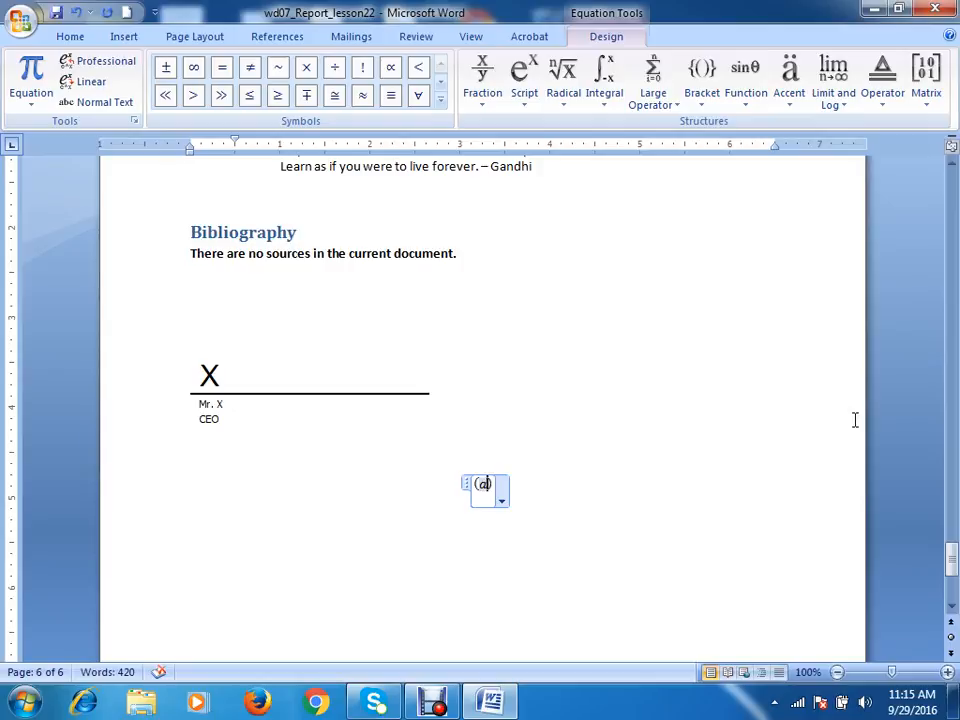
type("+ ")
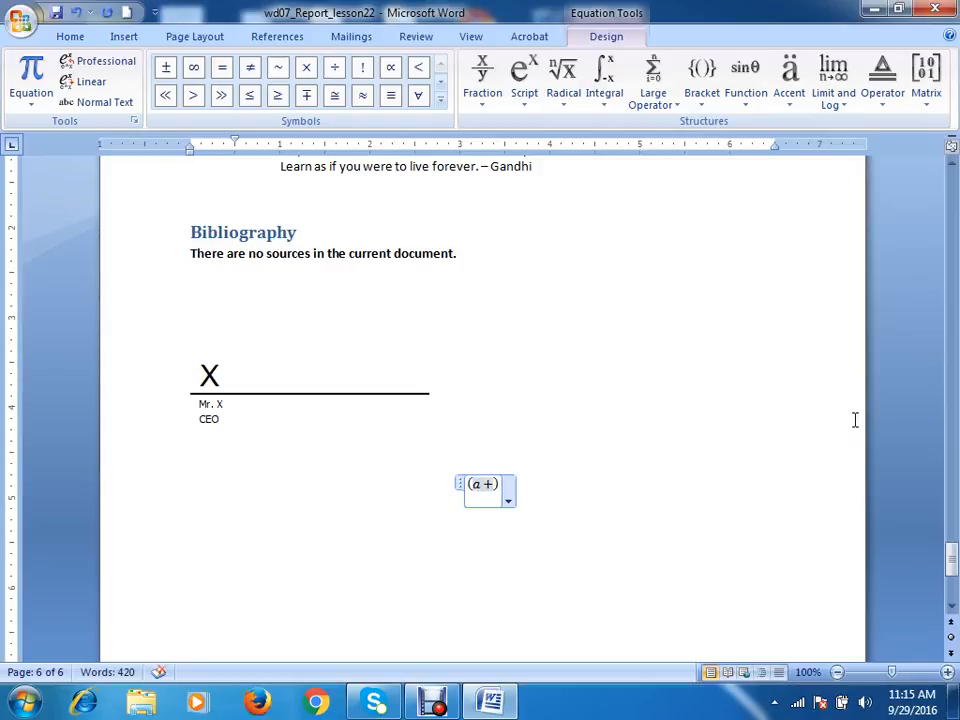
type("b")
key("Right")
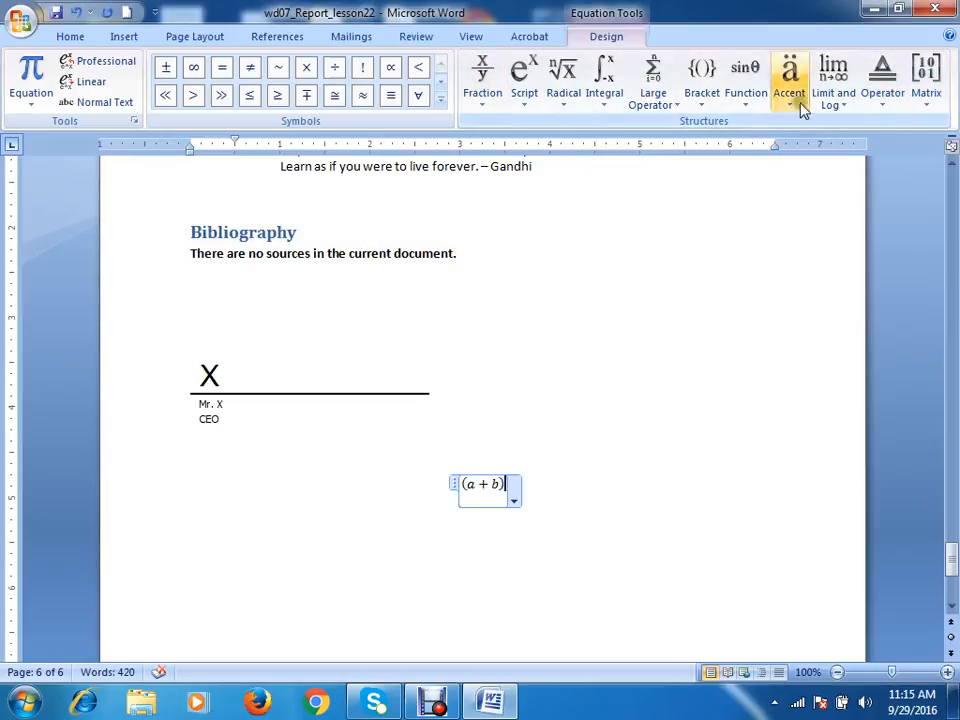
View the Basic Math symbols, try adding the common x² script after (a + b), and undo it
left_click(440, 98)
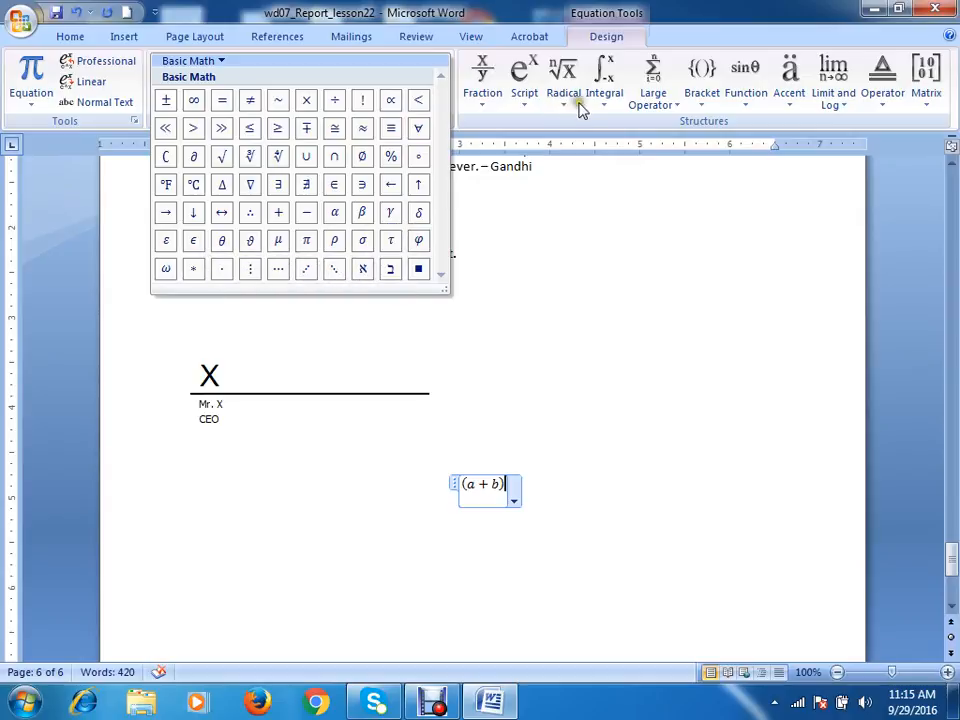
left_click(518, 106)
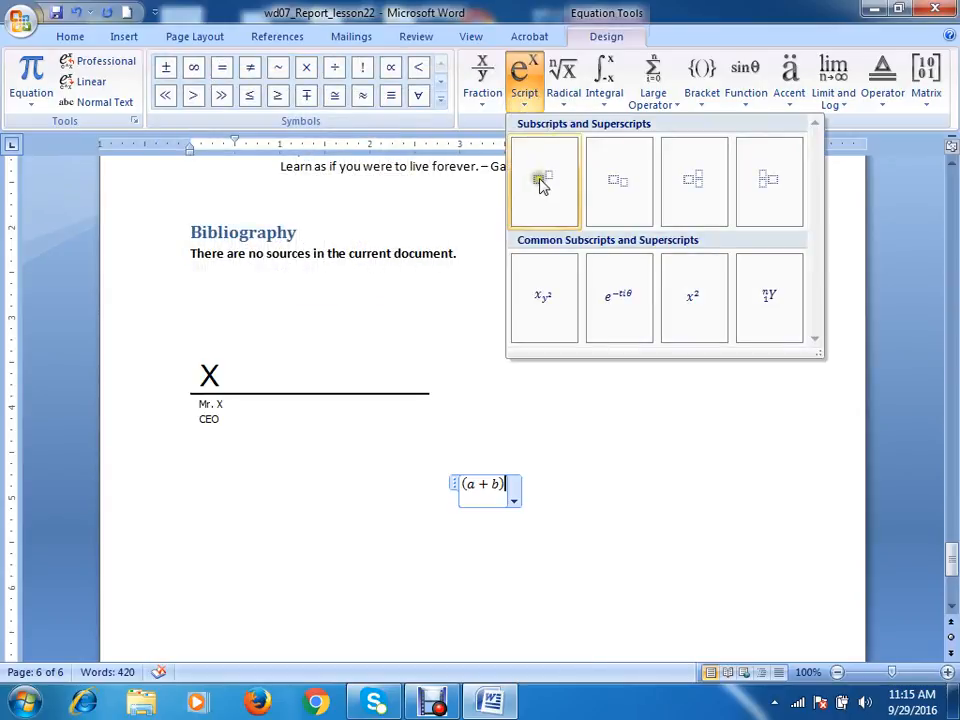
left_click(694, 309)
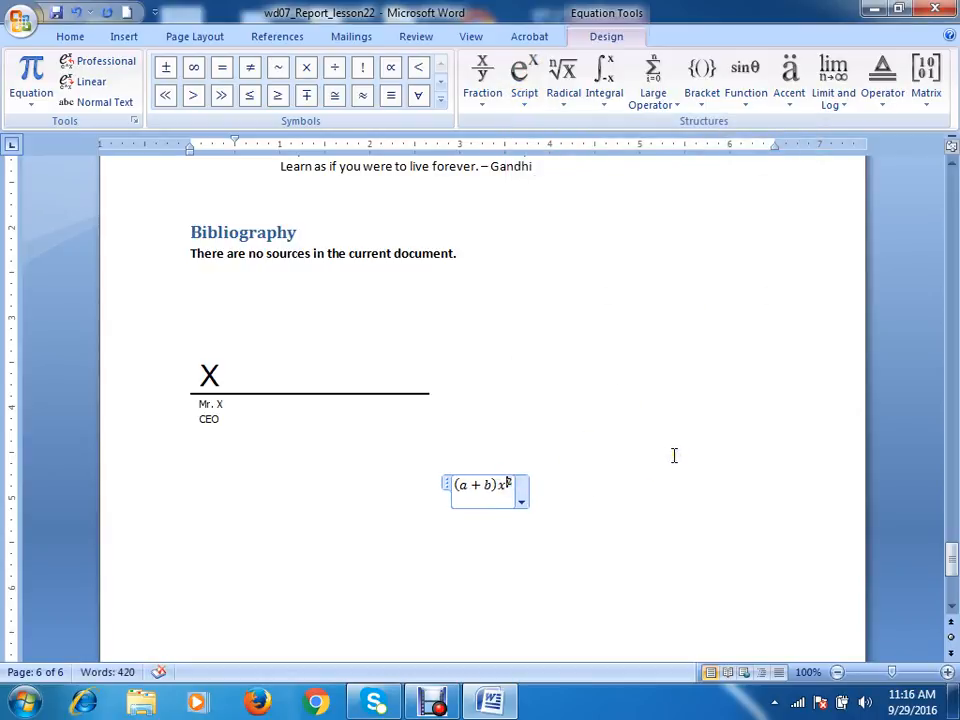
key("ctrl+z")
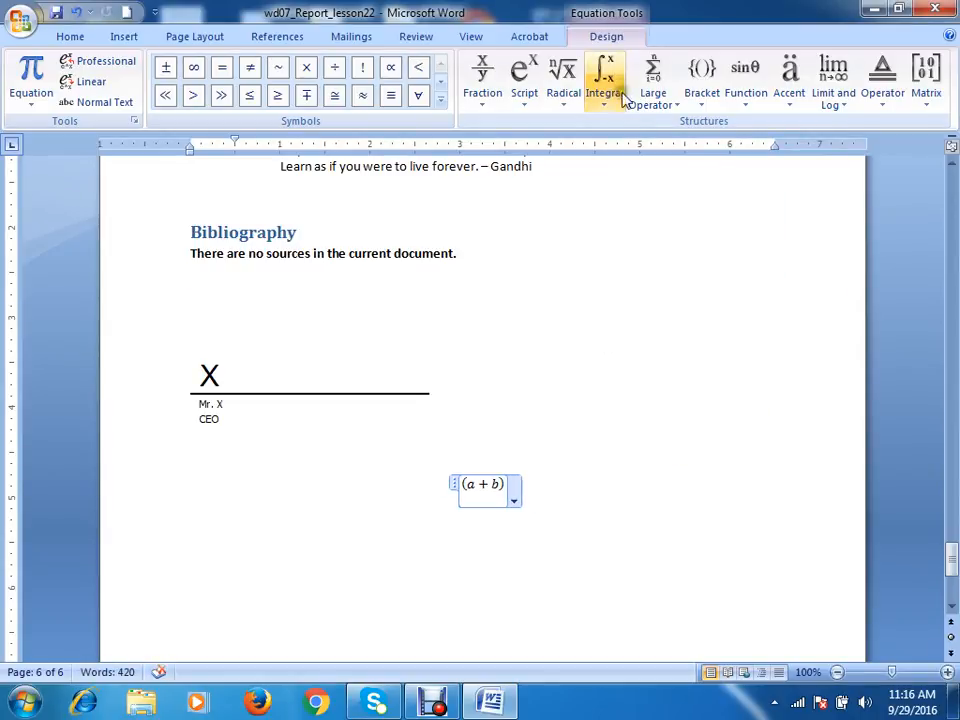
Insert an empty superscript structure into the equation and delete the (a + b) bracket in front of it
left_click(521, 103)
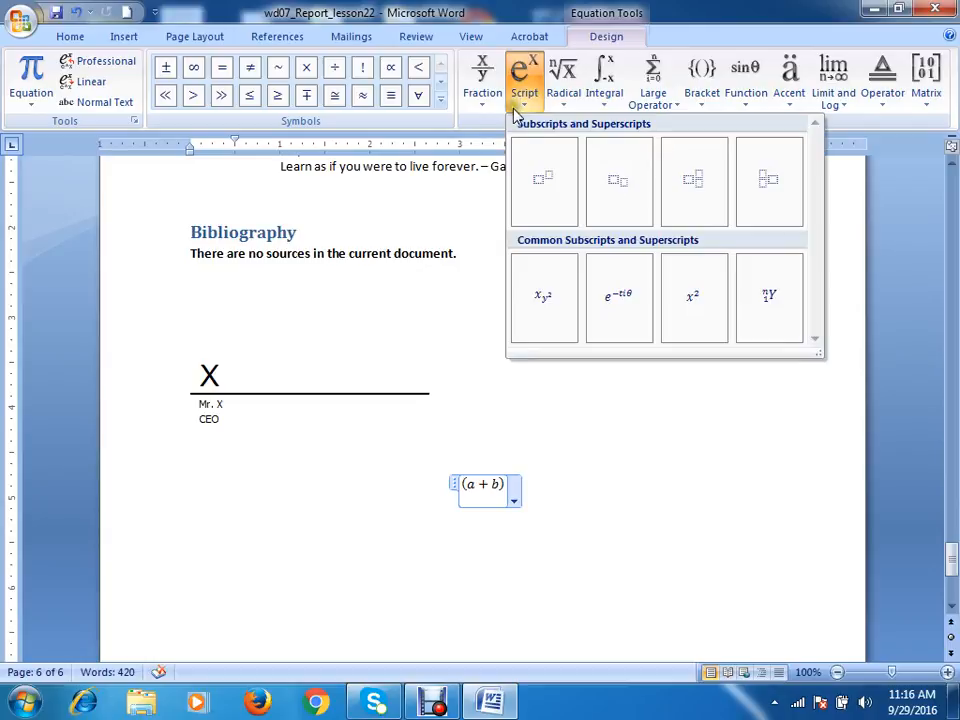
left_click(550, 190)
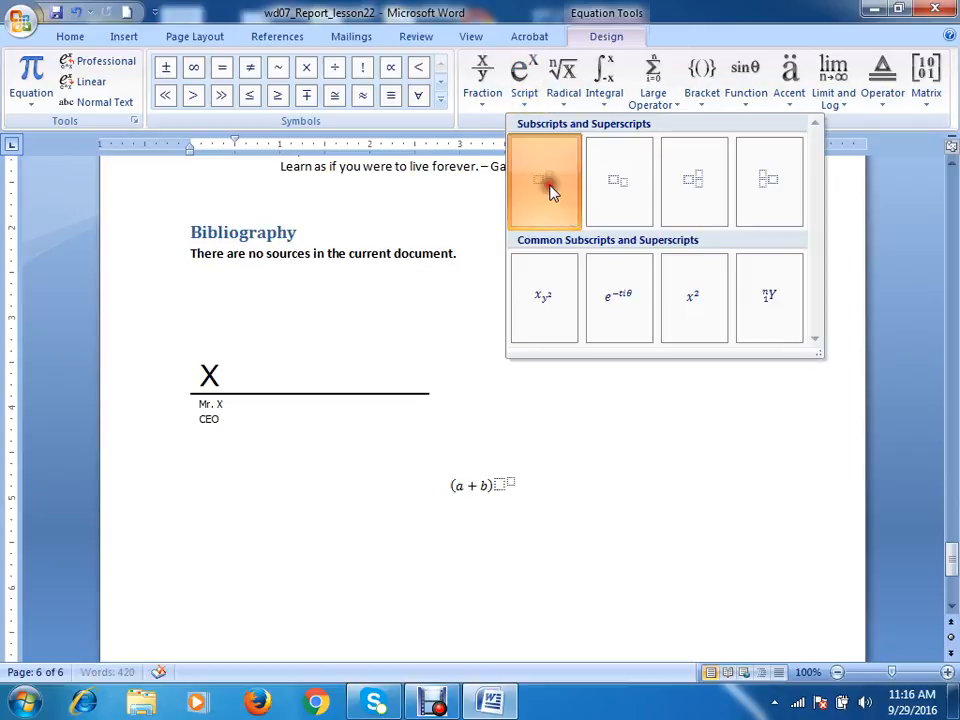
left_click(493, 486)
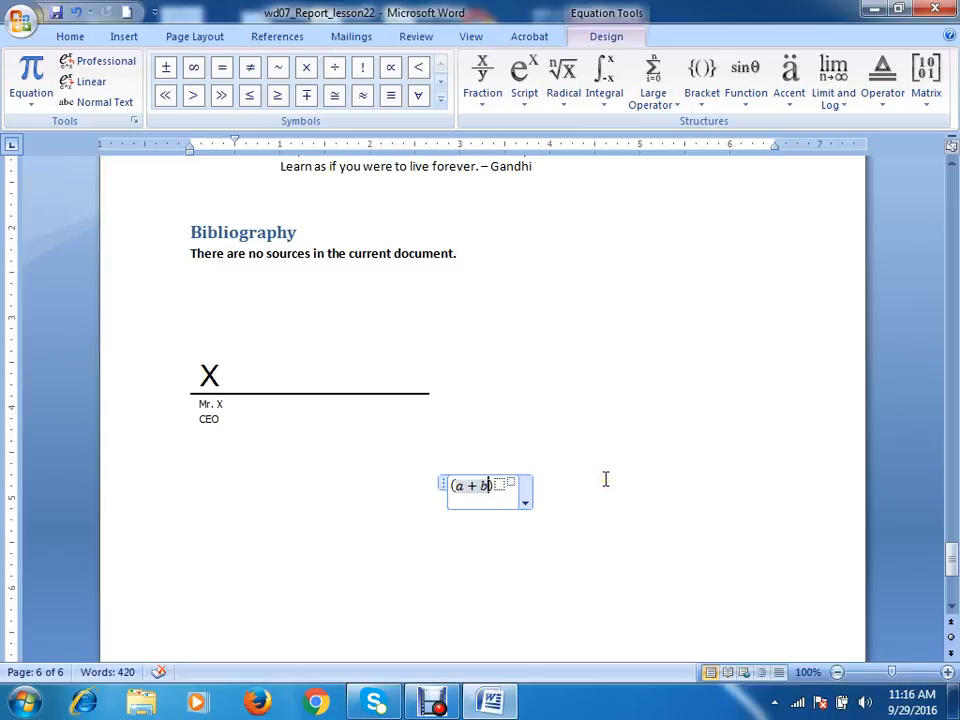
key("BackSpace")
key("BackSpace")
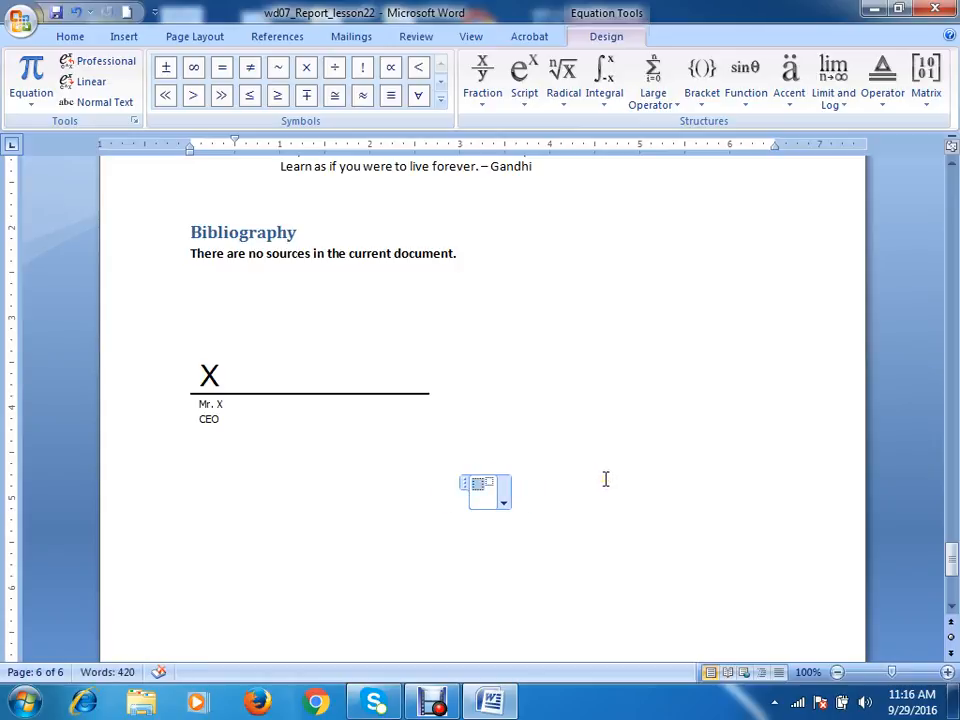
Fill the empty superscript structure with (a + b) as the base and 2 as the exponent
type("(a ")
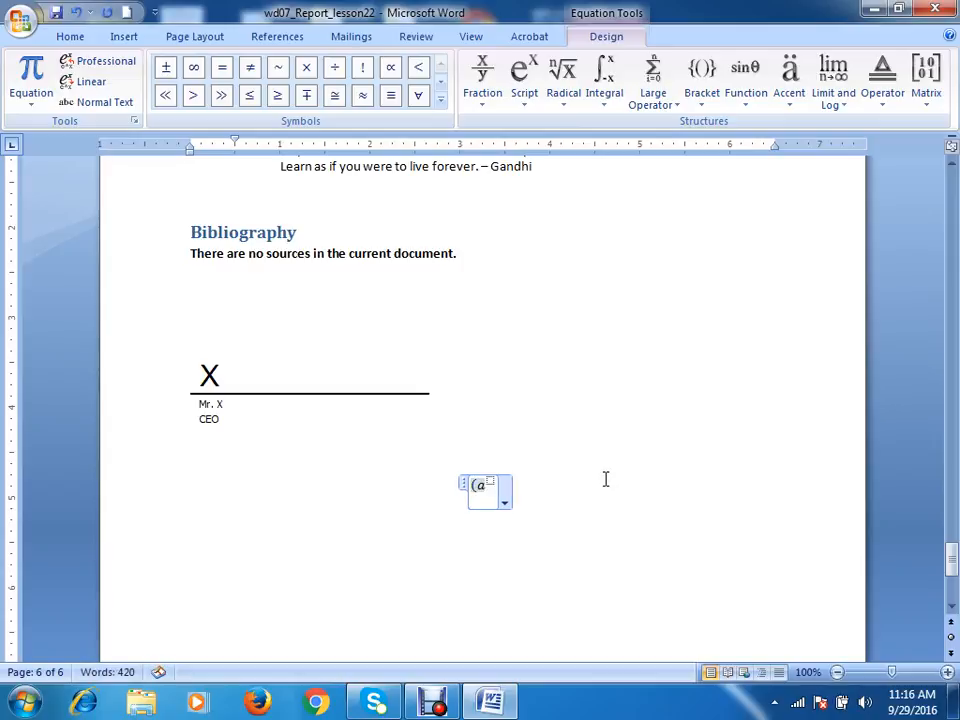
type("+ ")
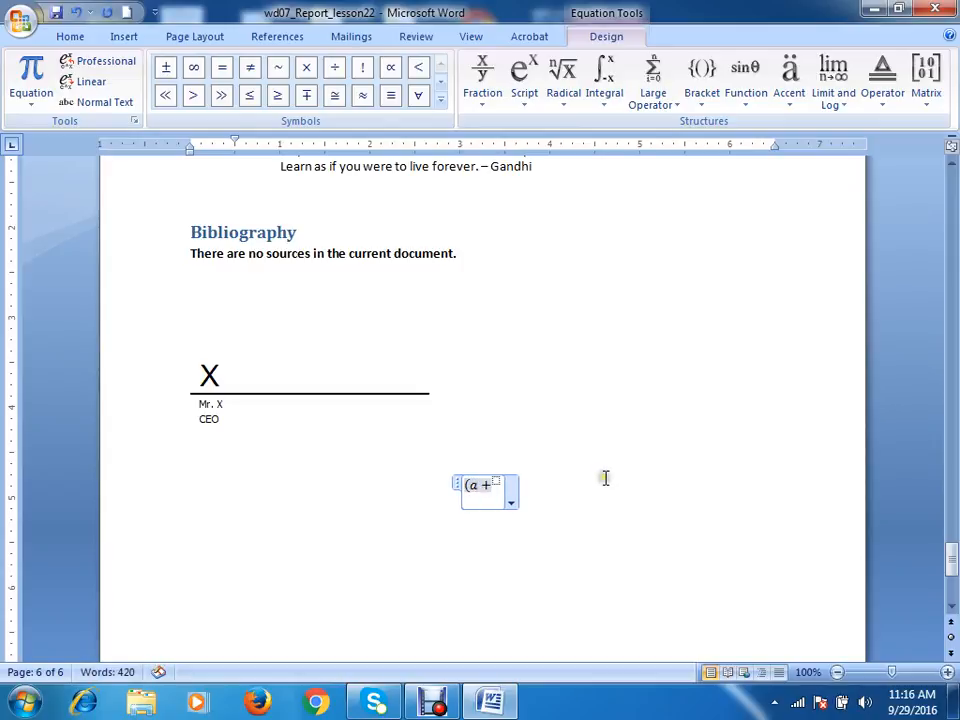
type("b)")
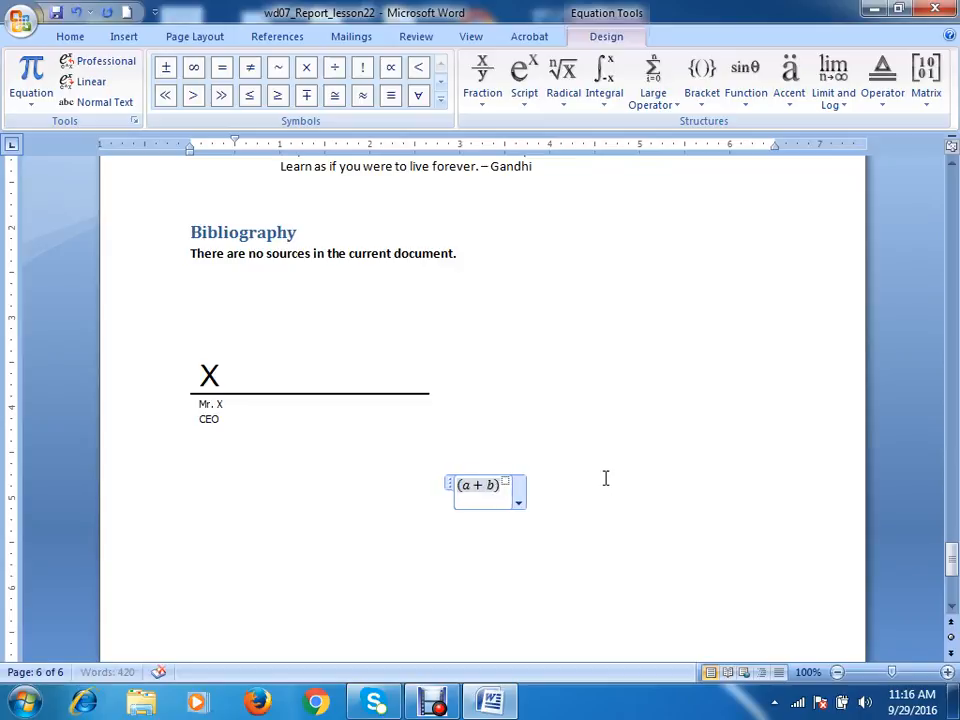
key("Right")
type("2")
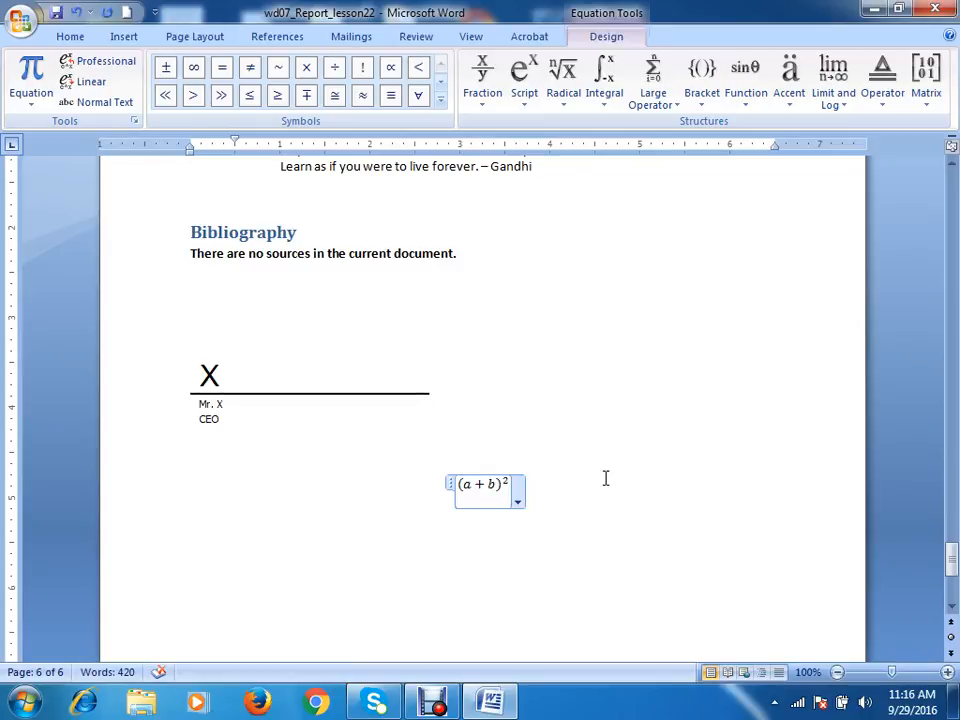
Continue the equation after (a + b)² with an equals sign and a superscript structure containing a²
left_click(221, 70)
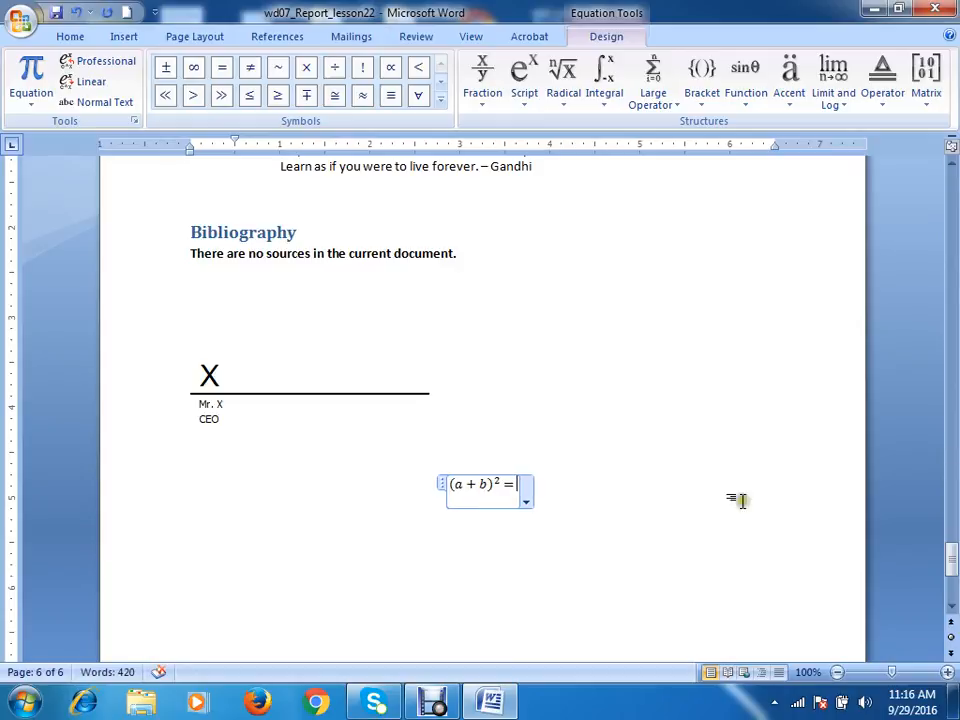
left_click(524, 82)
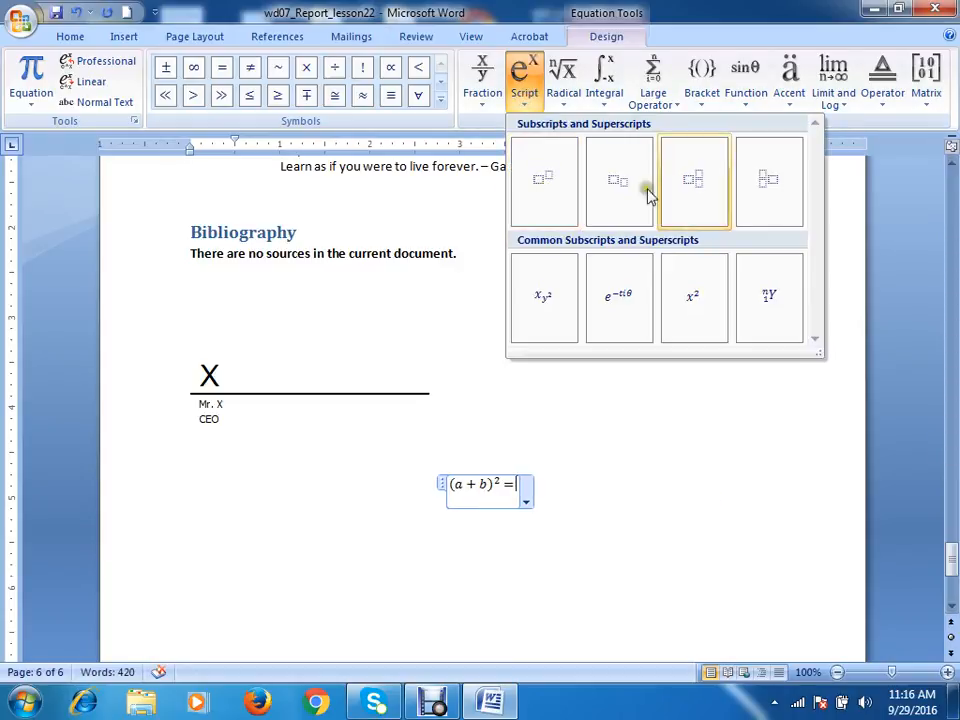
left_click(560, 200)
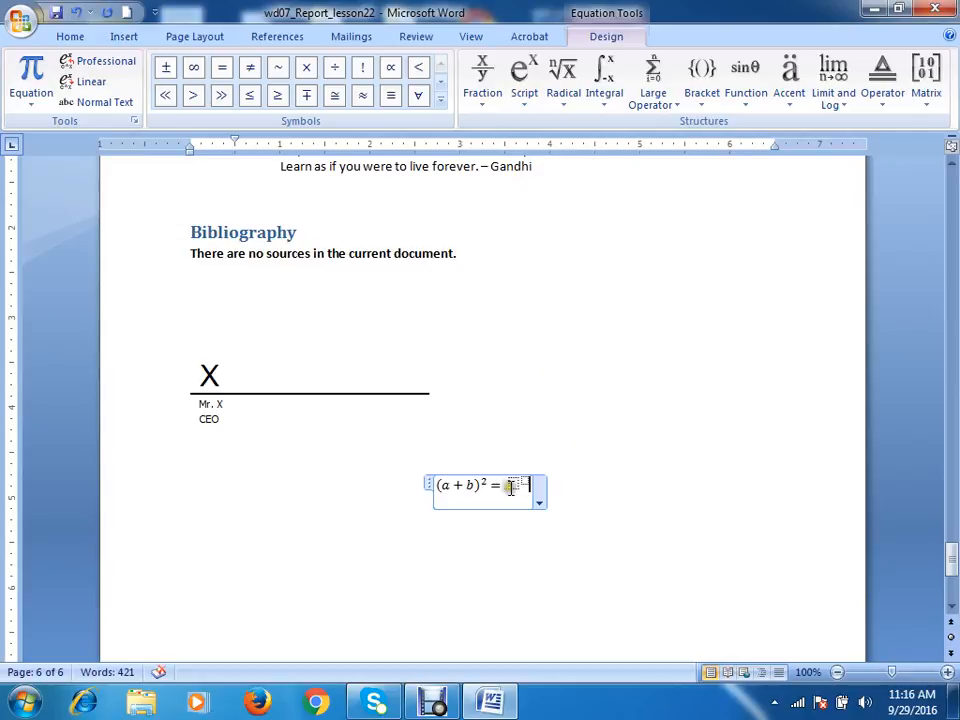
type("a")
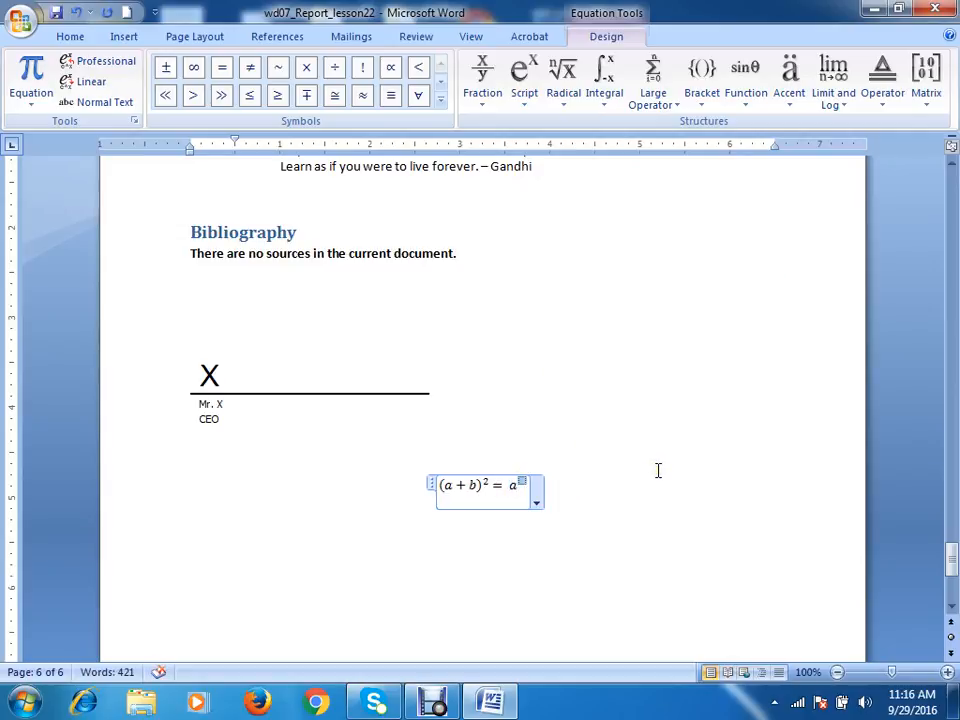
type("^2+")
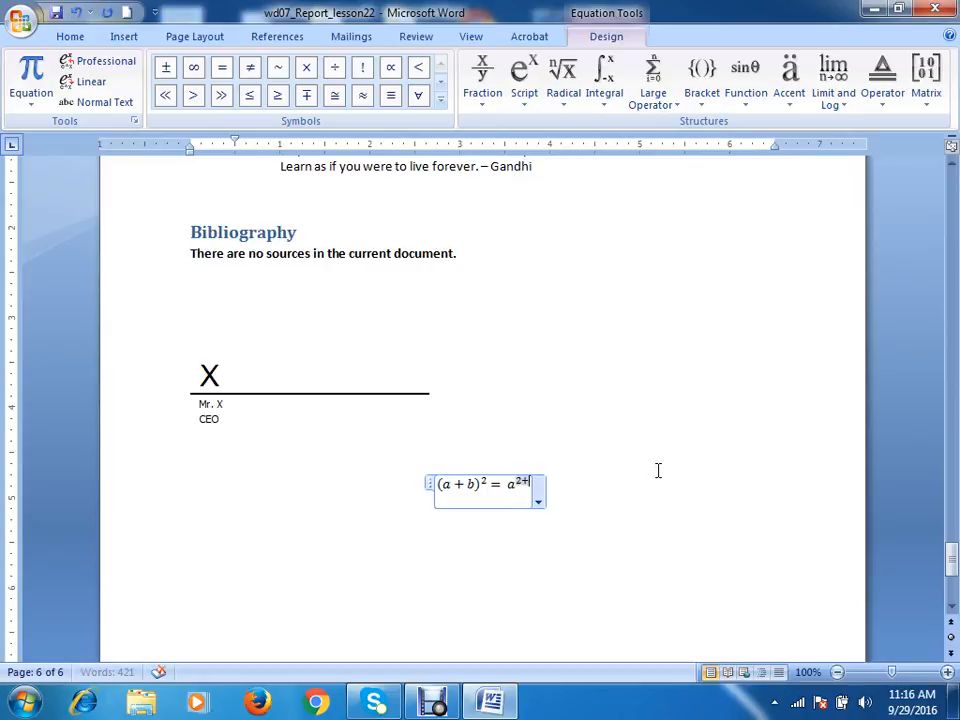
key("BackSpace")
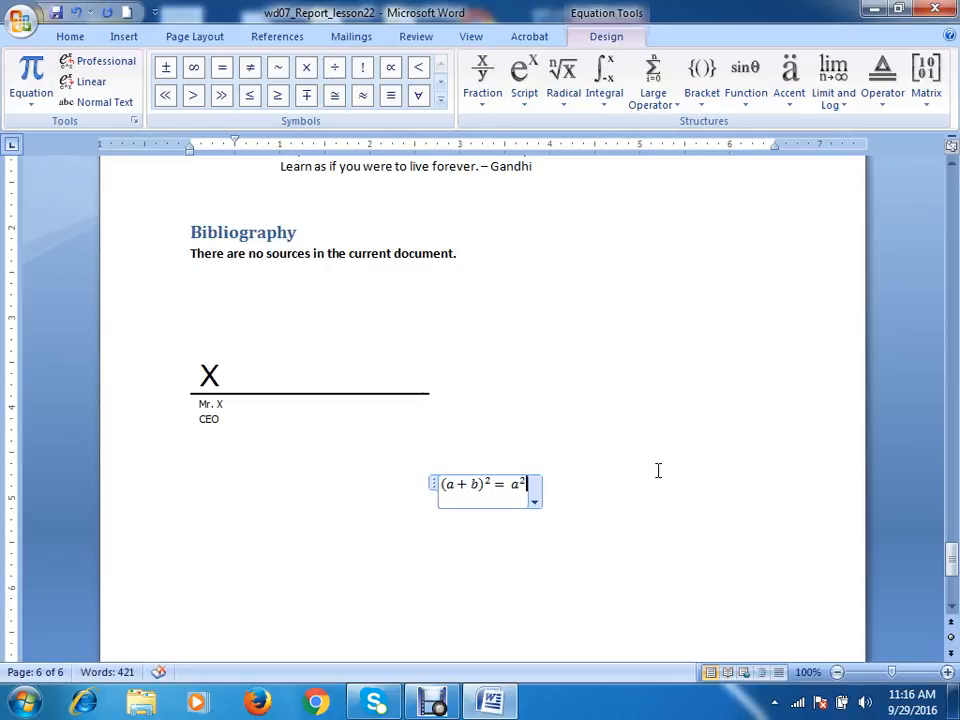
Complete the right-hand side of the equation with + 2ab + and a superscript structure containing b²
type("+ ")
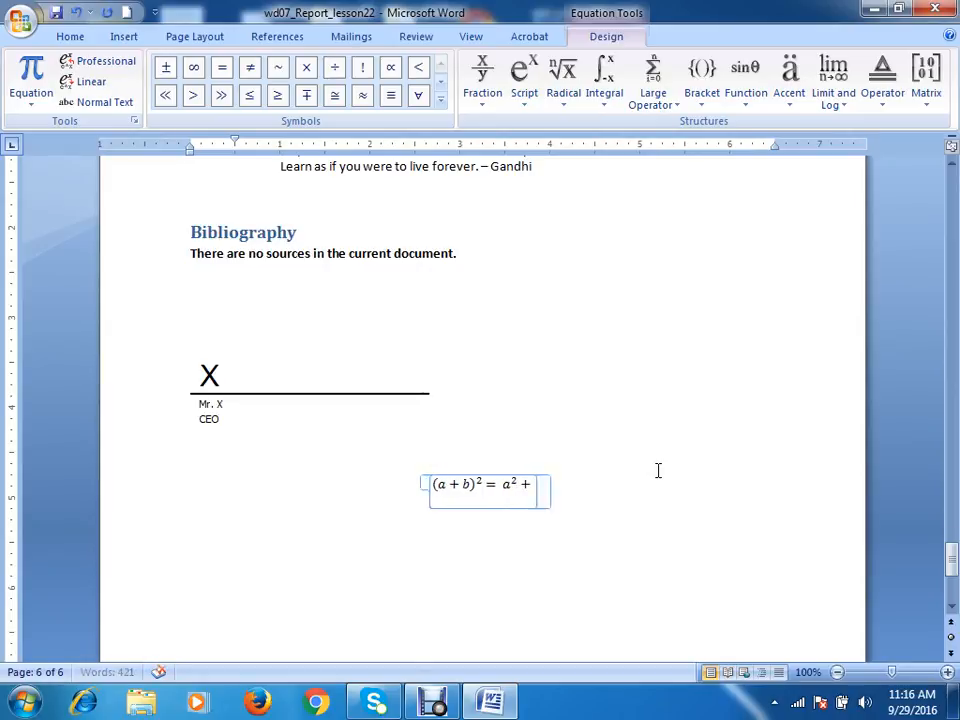
type("2ab ")
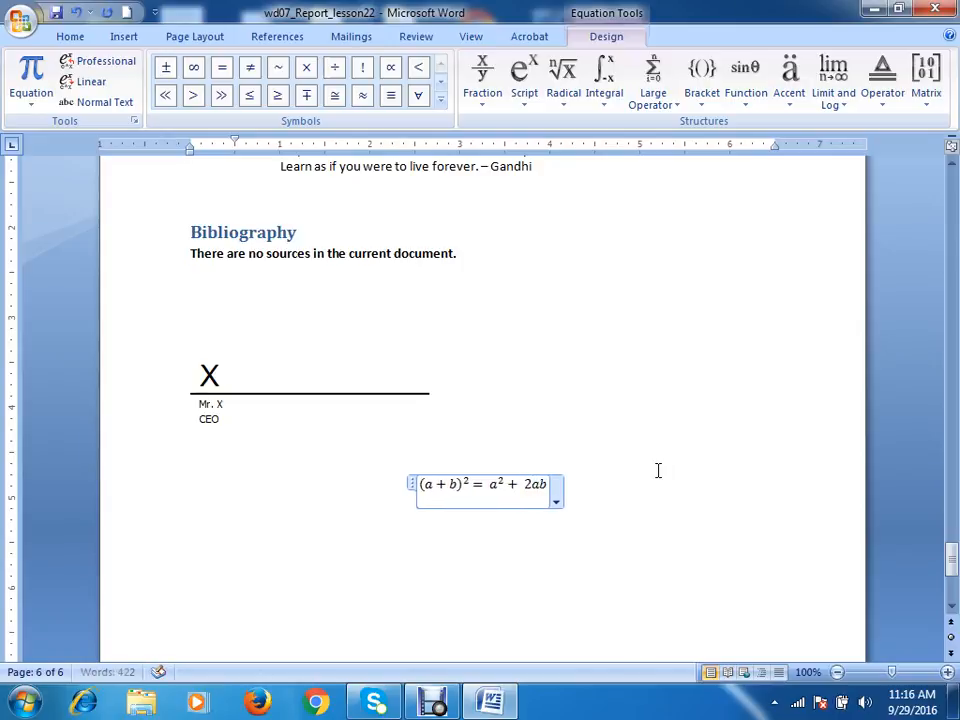
type("+")
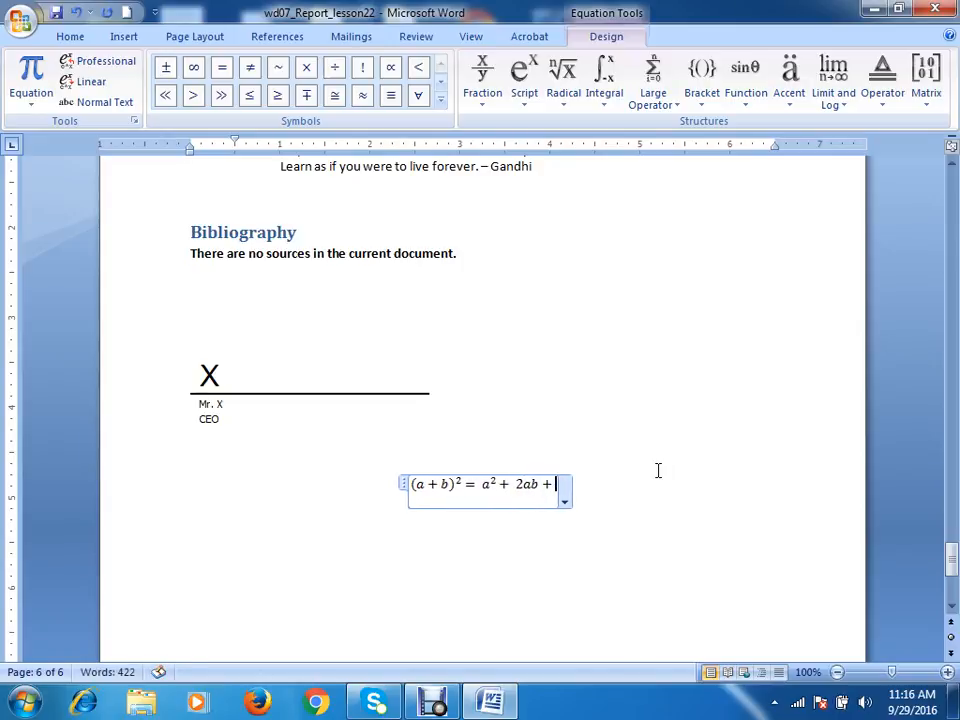
left_click(658, 470)
left_click(556, 484)
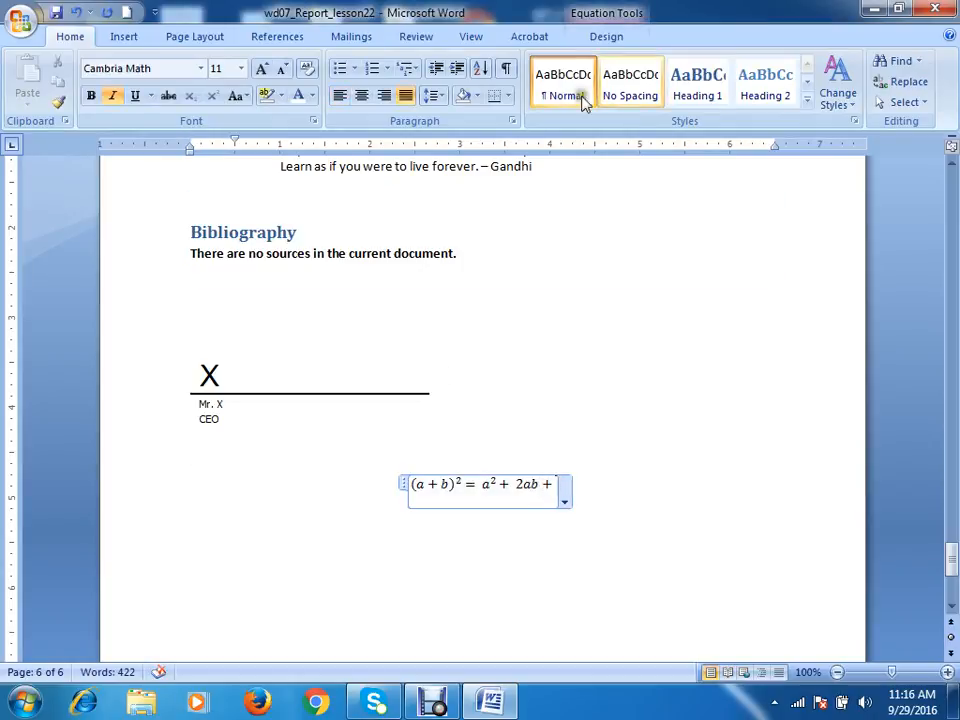
left_click(606, 38)
left_click(524, 80)
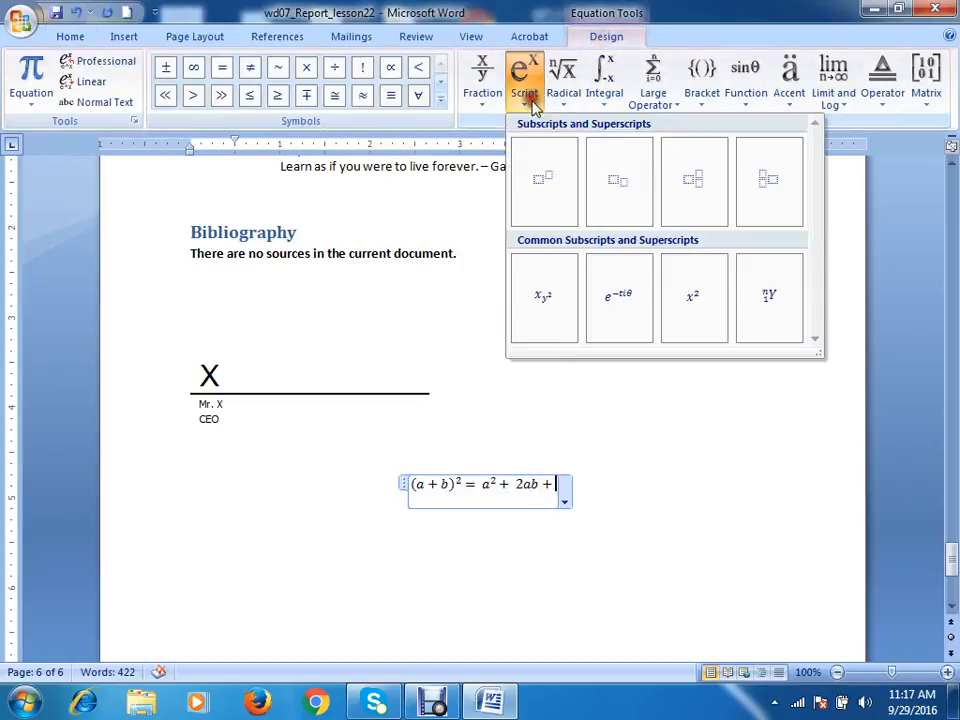
left_click(553, 184)
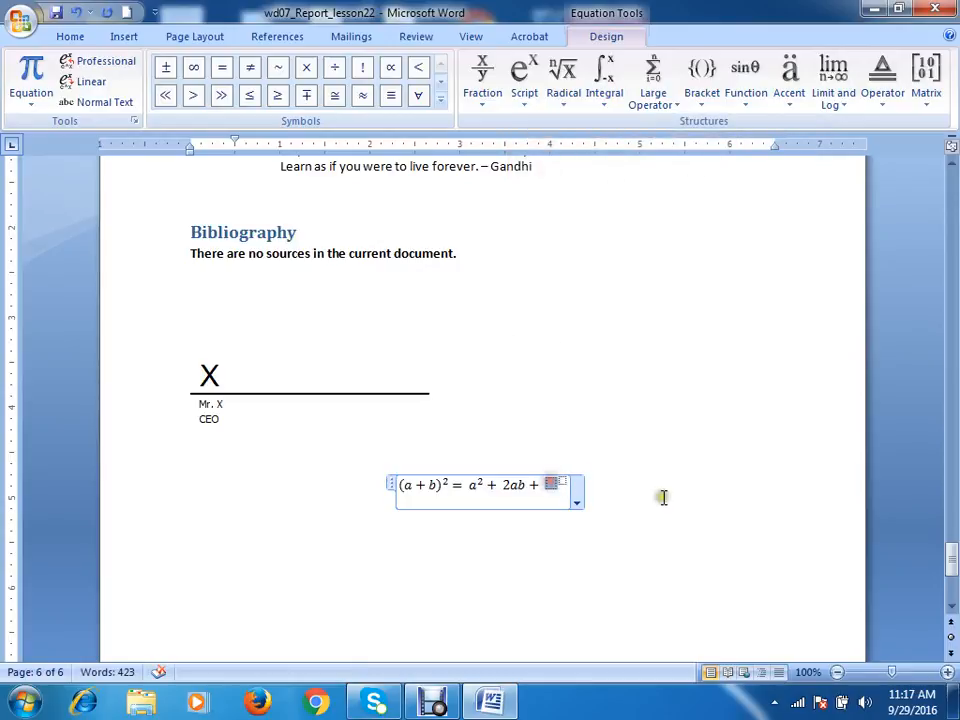
type("b")
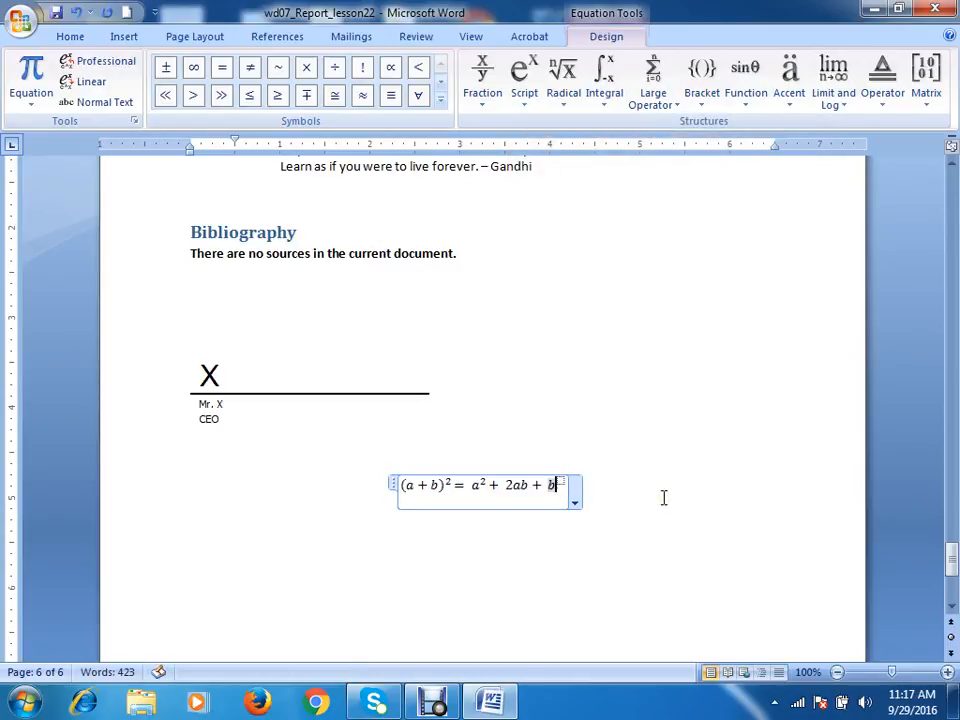
key("Right")
type("2")
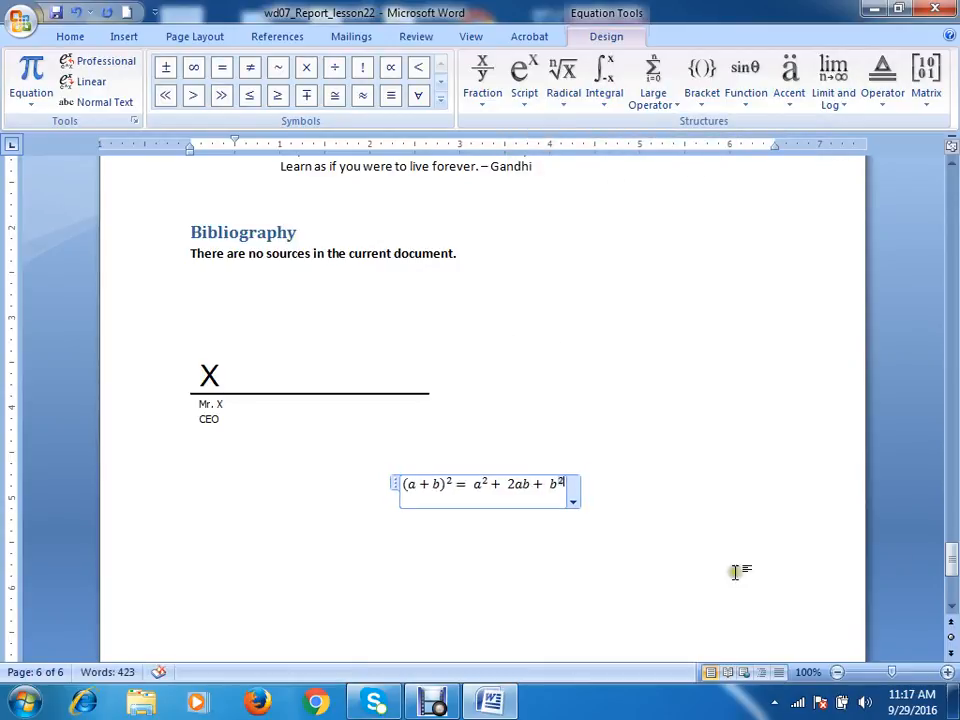
left_click(686, 606)
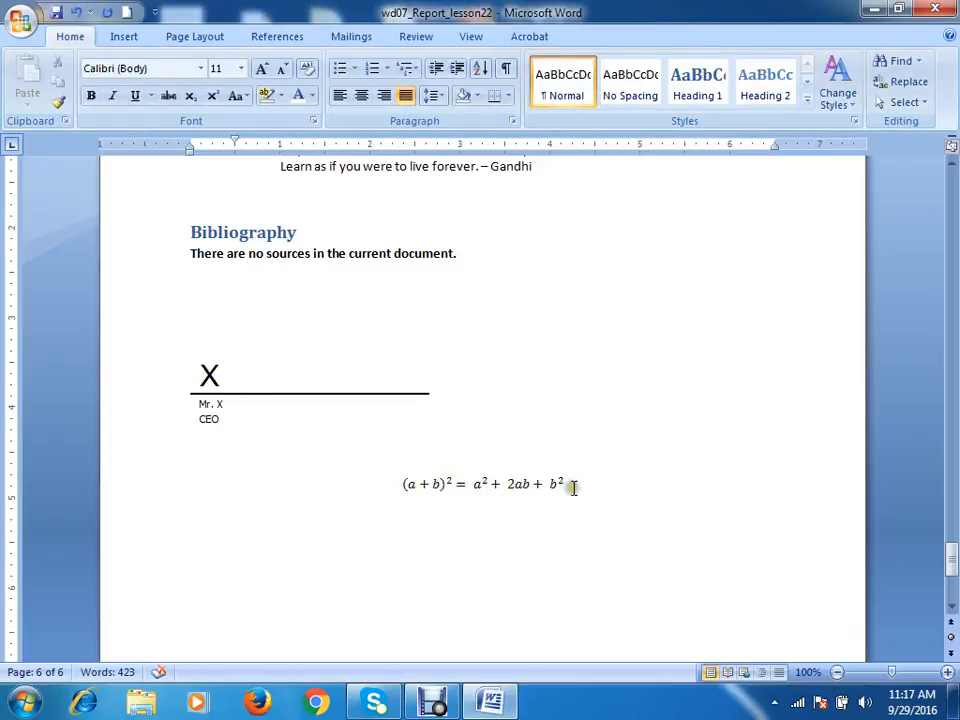
Select the finished equation and view the radical, integral, large operator, bracket and accent structures available for equations
left_click(405, 489)
mouse_move(408, 485)
left_mouse_down()
mouse_move(424, 497)
mouse_move(578, 506)
left_mouse_up()
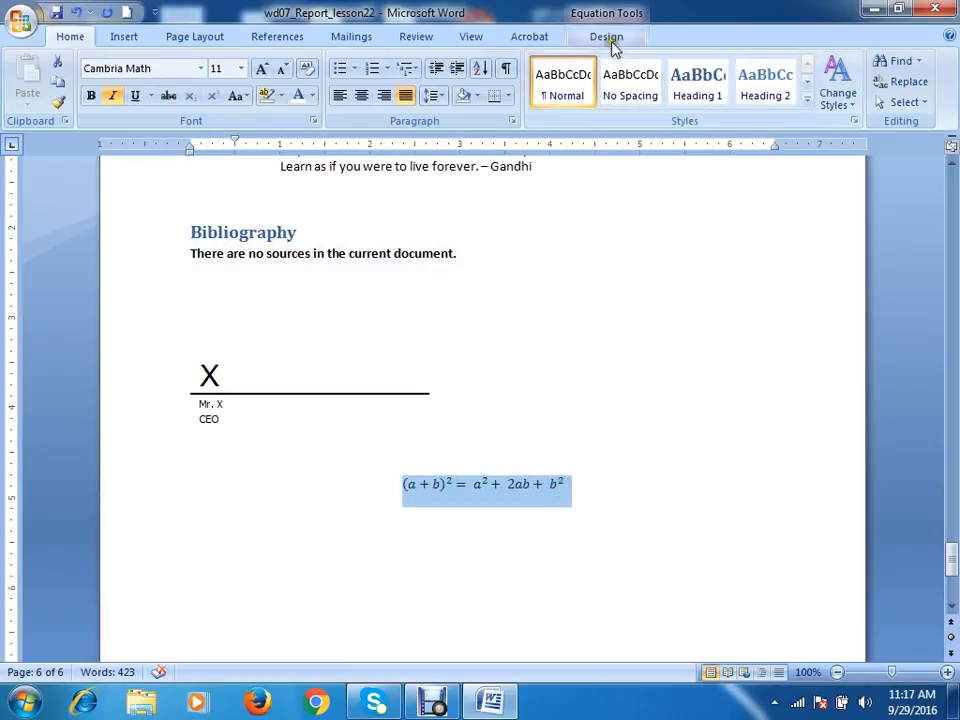
left_click(609, 41)
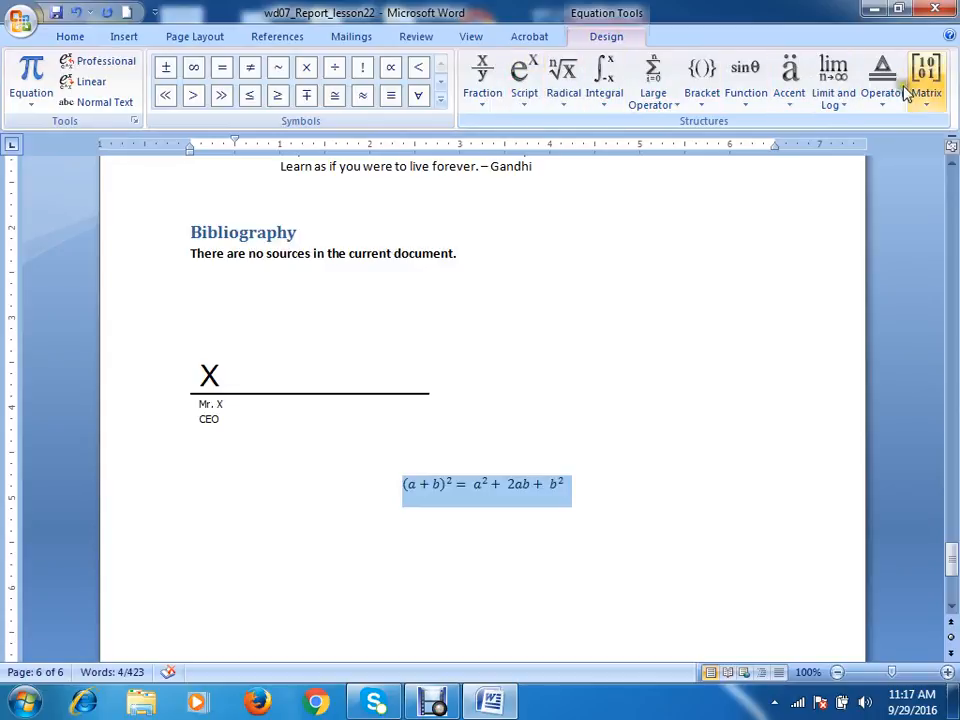
left_click(560, 108)
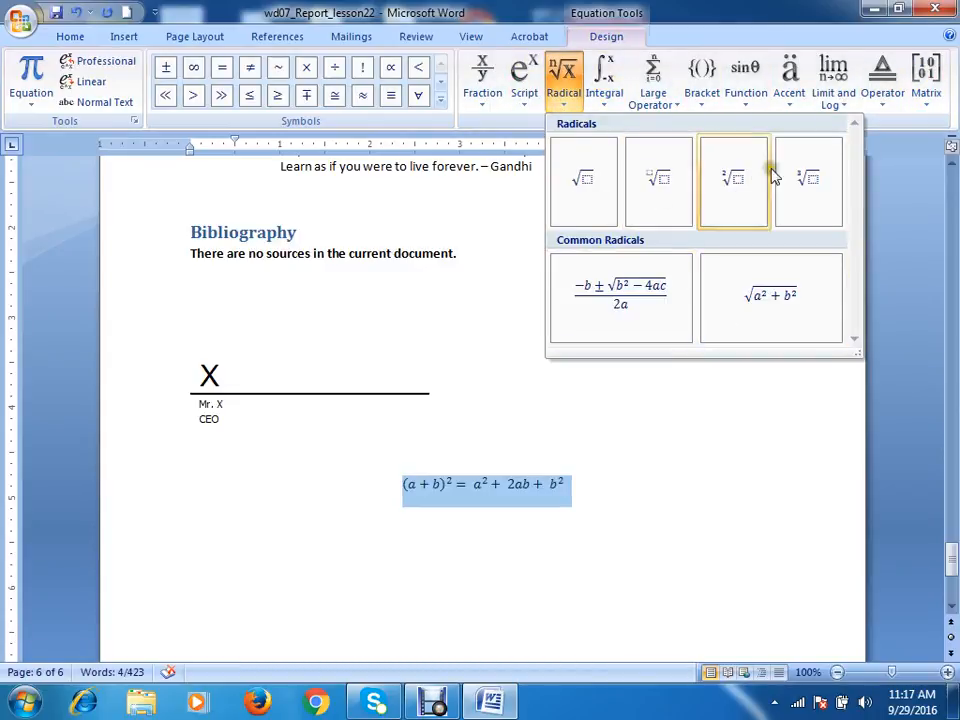
left_click(604, 80)
left_click(670, 102)
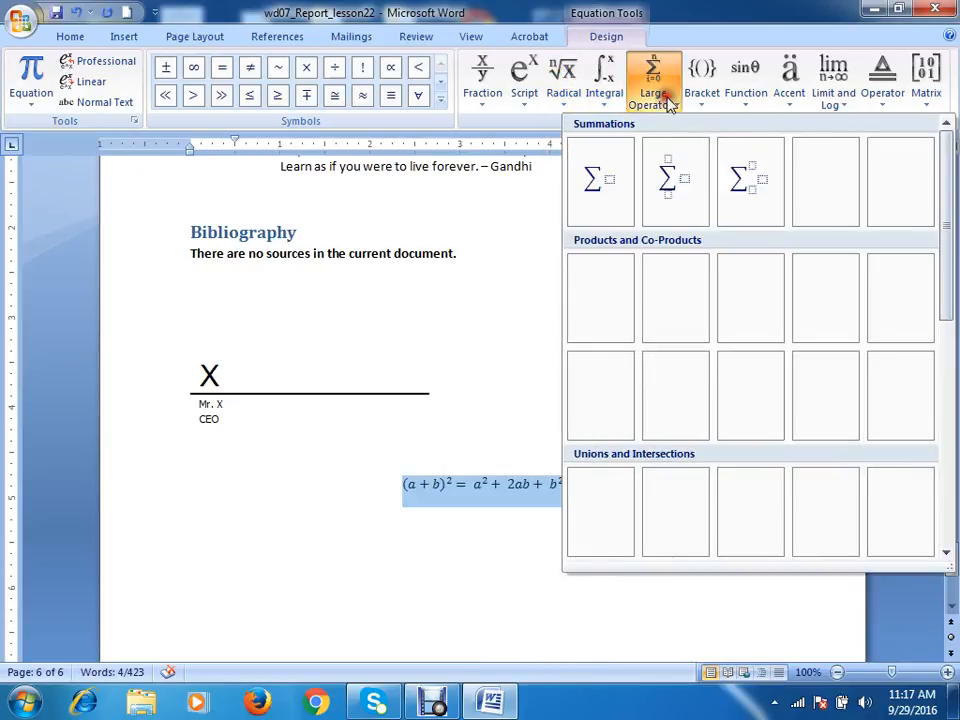
left_click(697, 100)
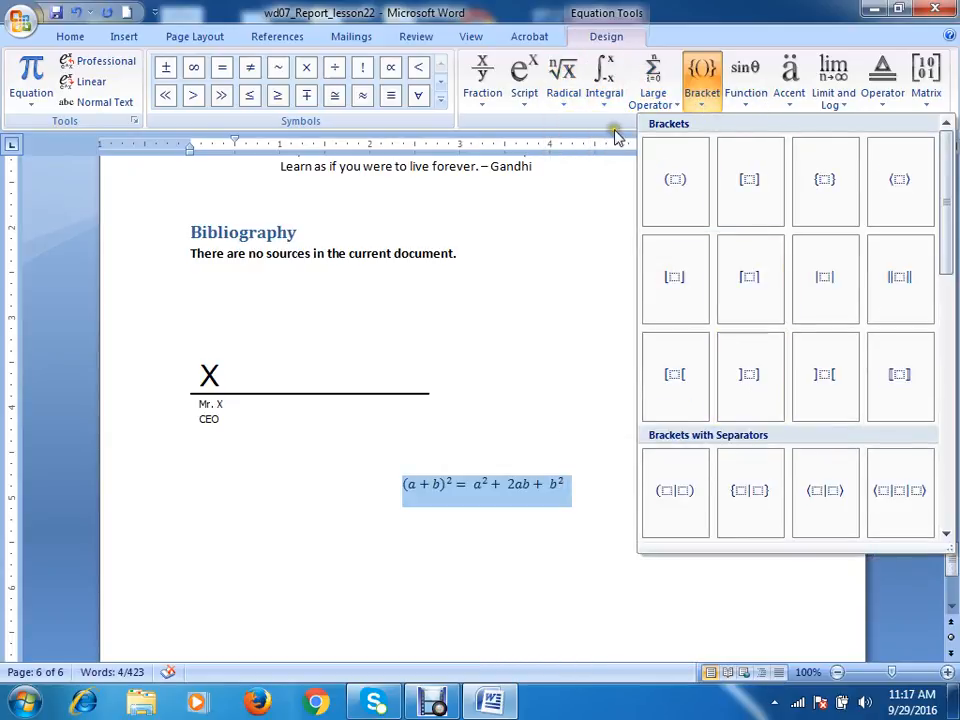
left_click(791, 100)
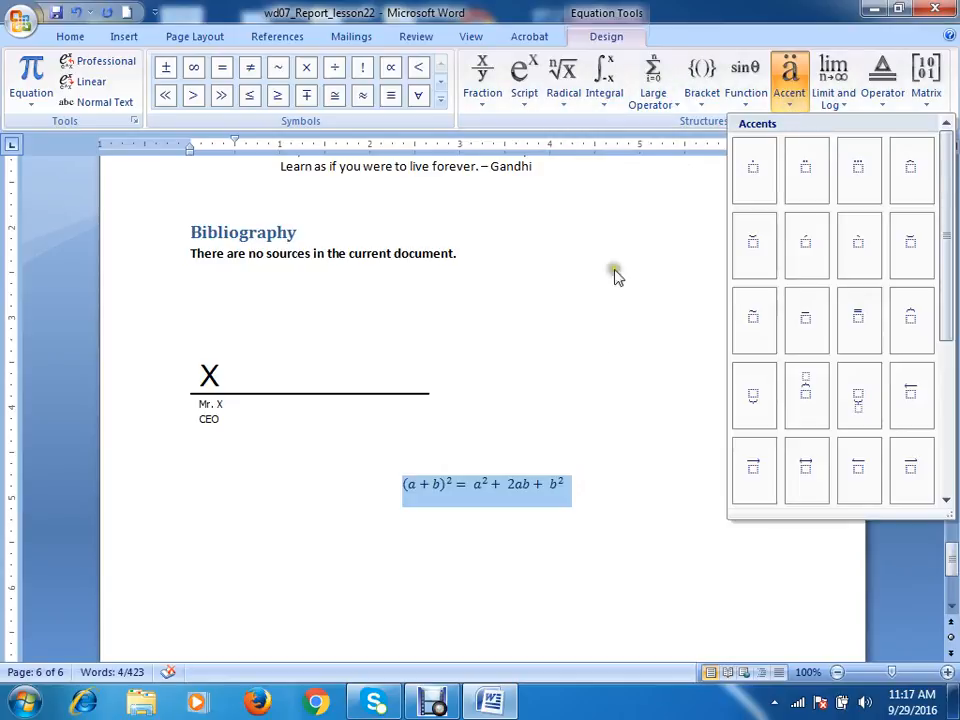
left_click(628, 510)
Delete the whole (a + b)² equation below the signature line
left_click(420, 497)
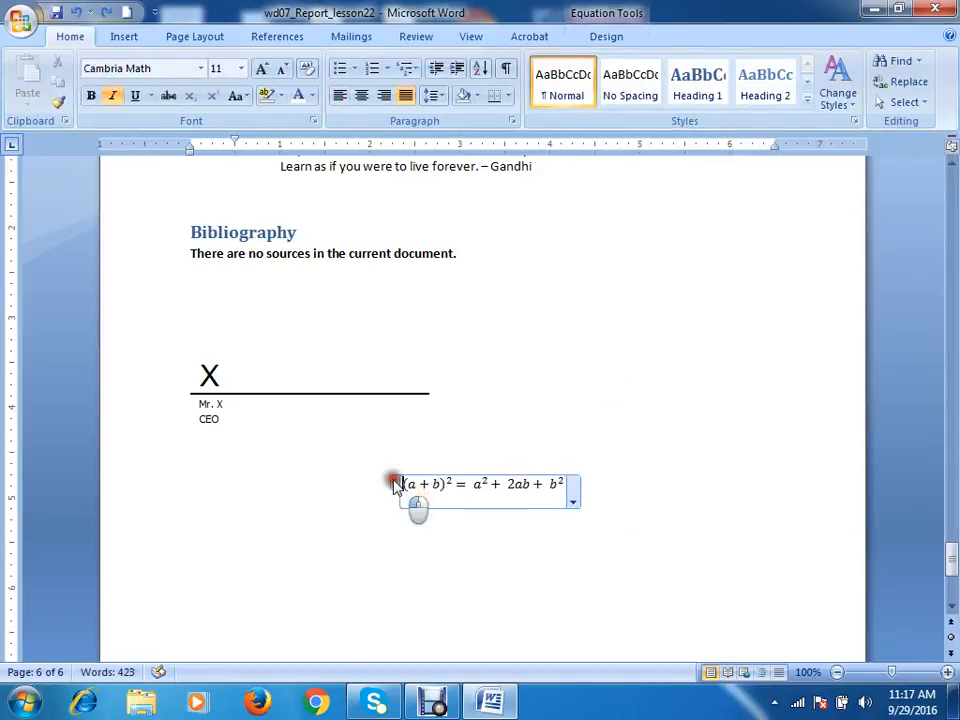
left_click(393, 483)
key("Delete")
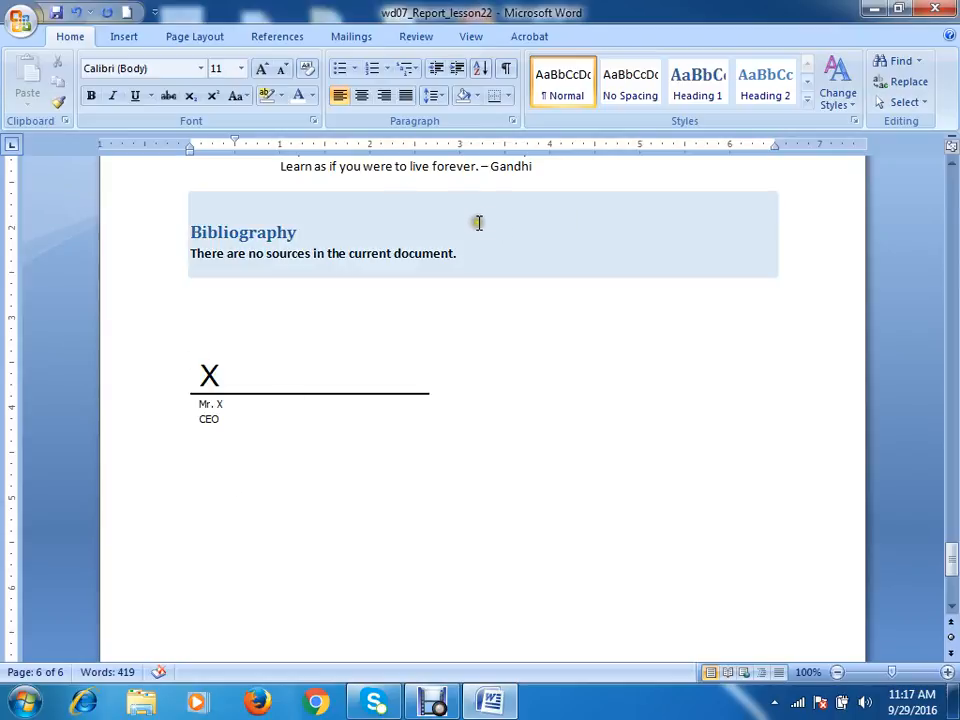
Delete the signature line below the Bibliography section on the last page
left_click(130, 37)
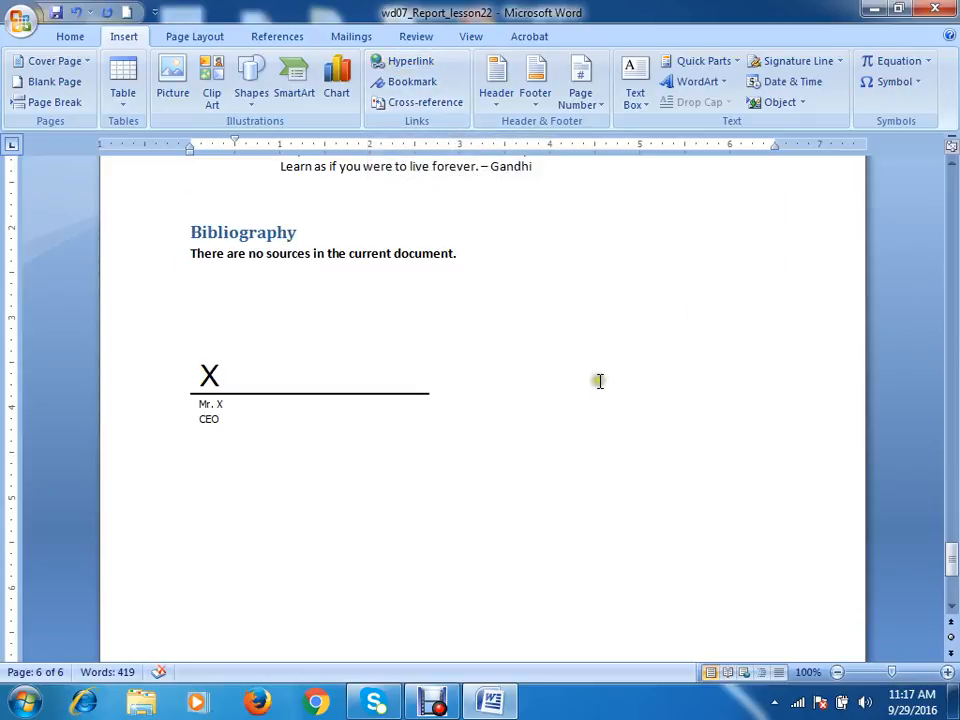
scroll(600, 379, "down", 3)
scroll(600, 381, "up", 12)
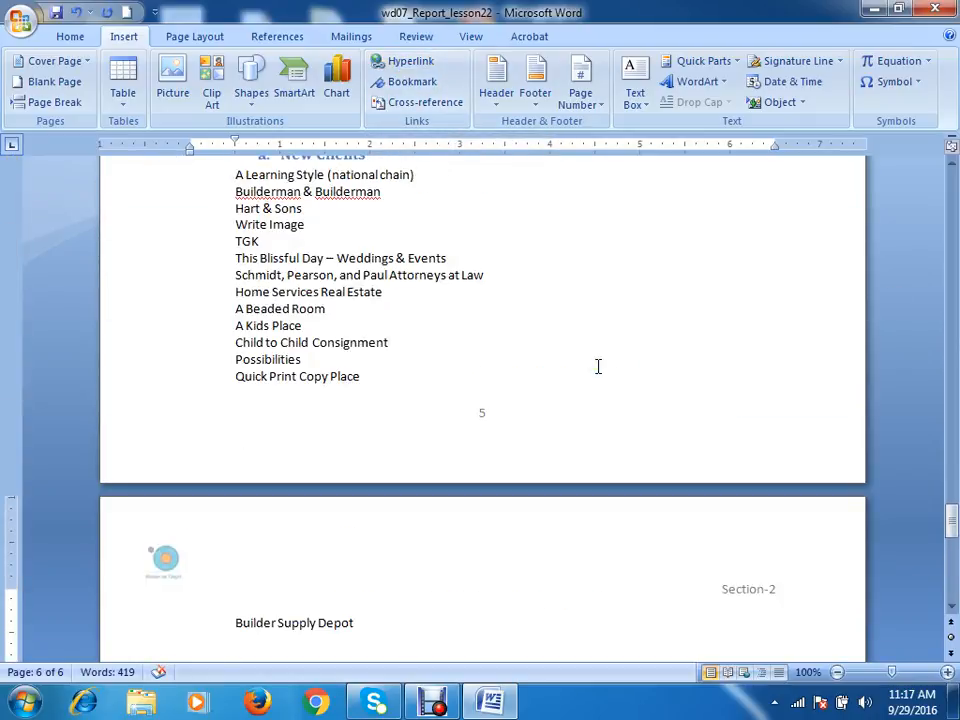
scroll(598, 366, "down", 5)
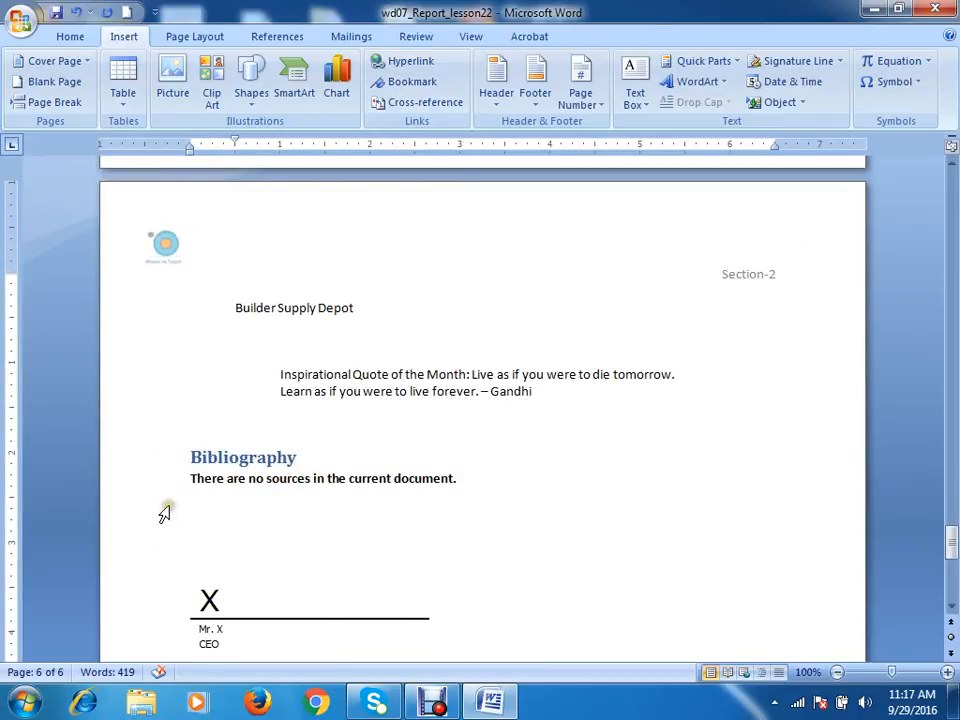
left_click(328, 550)
scroll(462, 537, "down", 2)
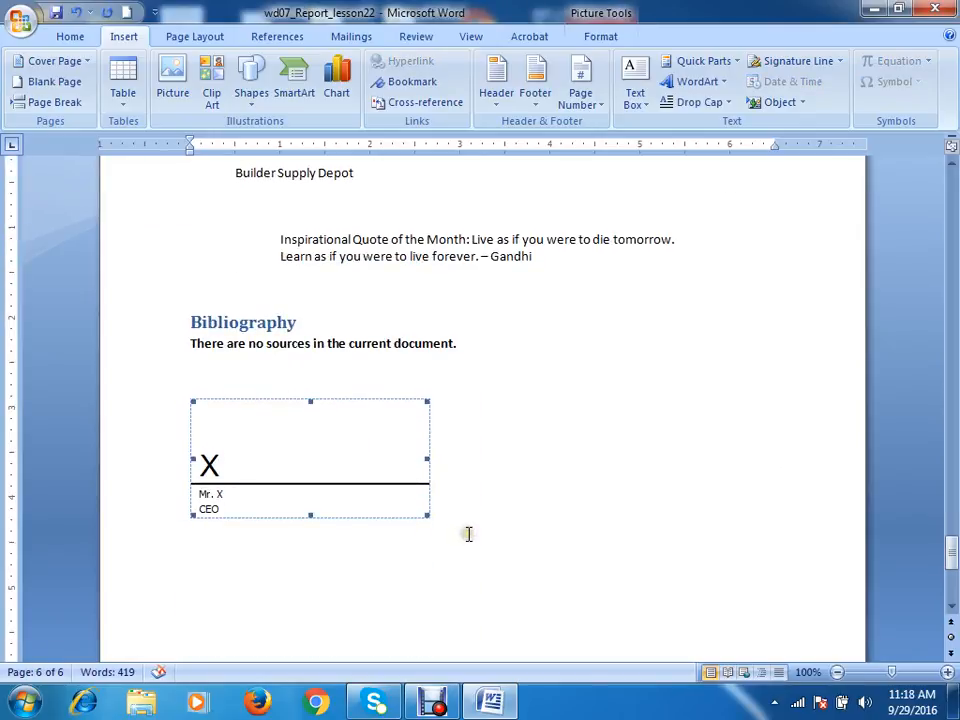
key("Delete")
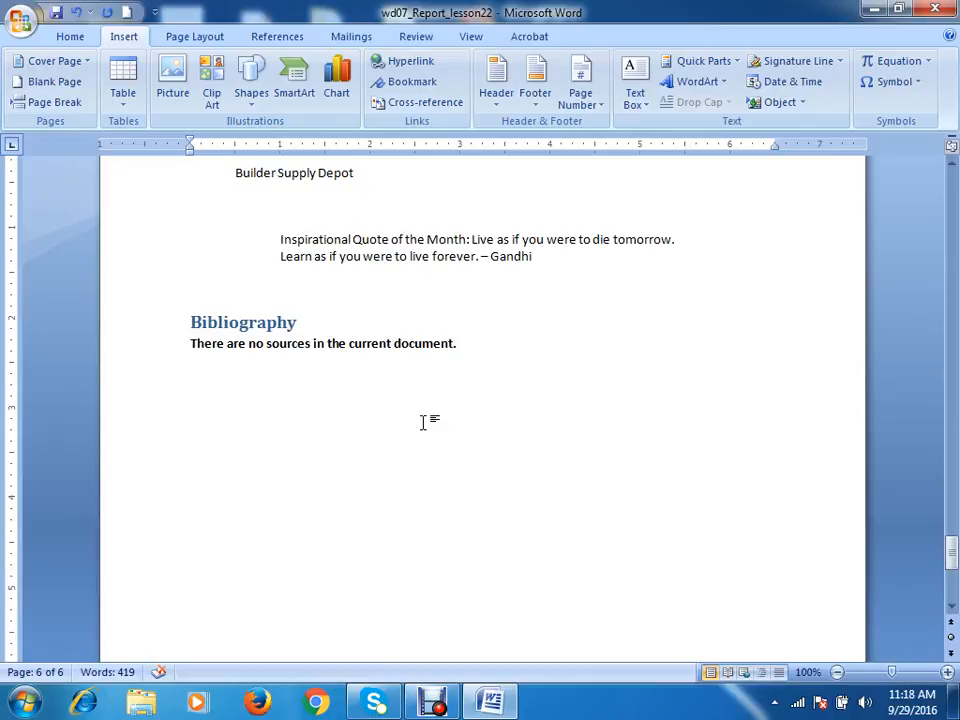
Enter the word Google where the signature line was, below the Bibliography section, and select it
type("Google")
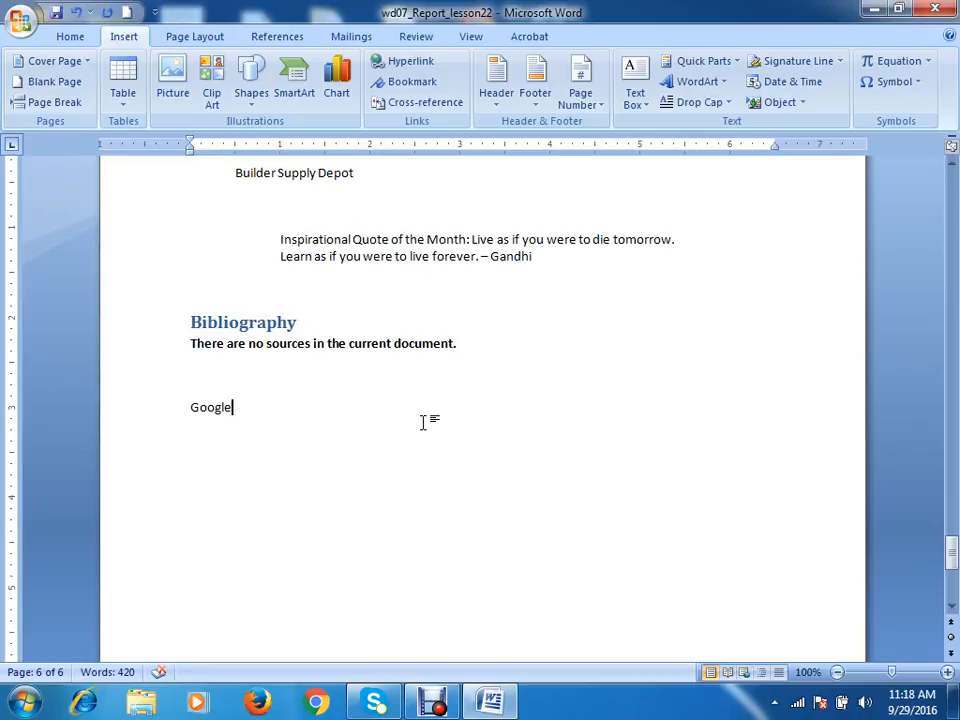
triple_click(189, 407)
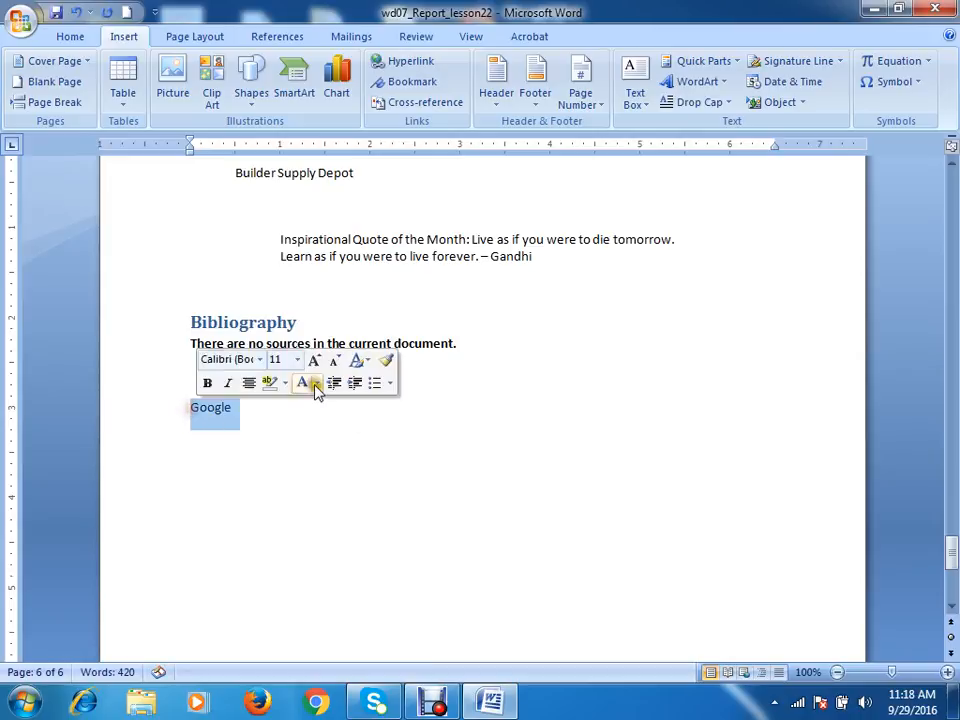
double_click(212, 408)
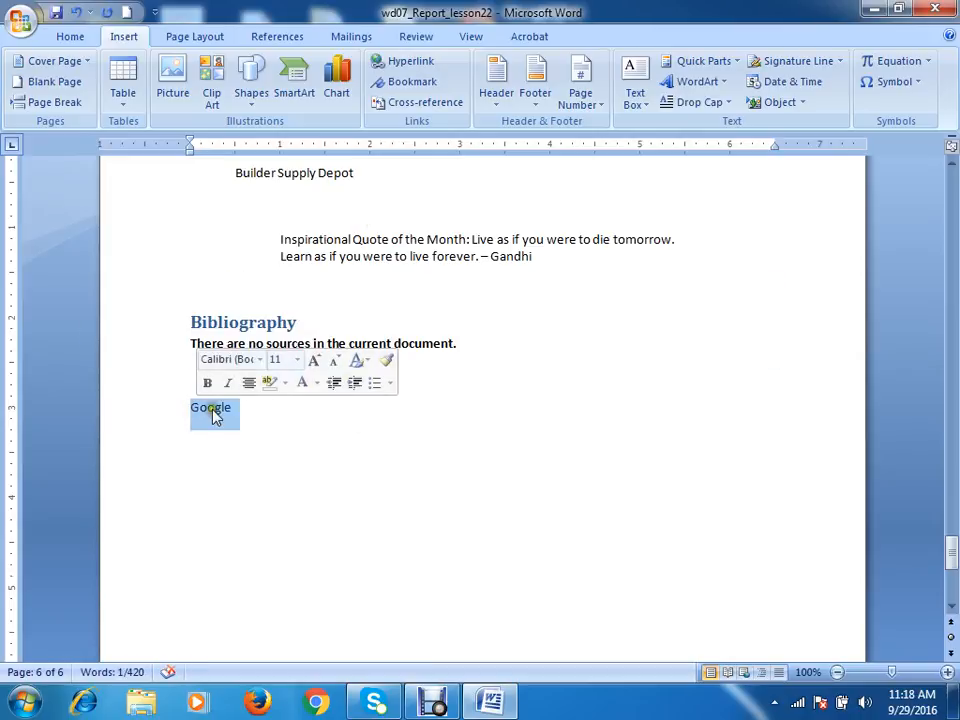
left_click(412, 64)
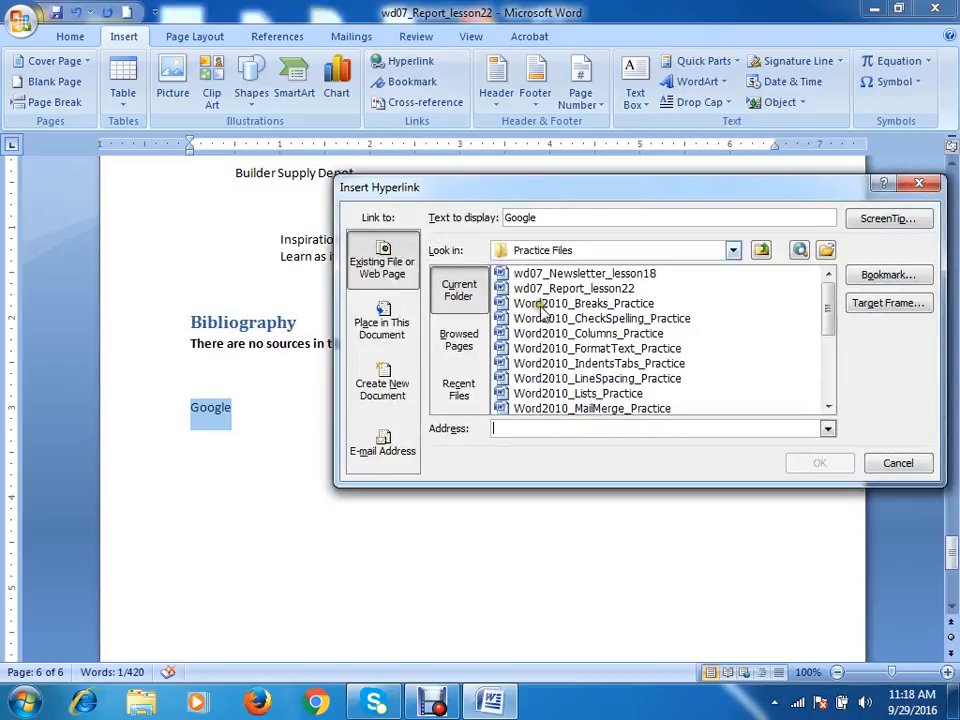
left_click(512, 428)
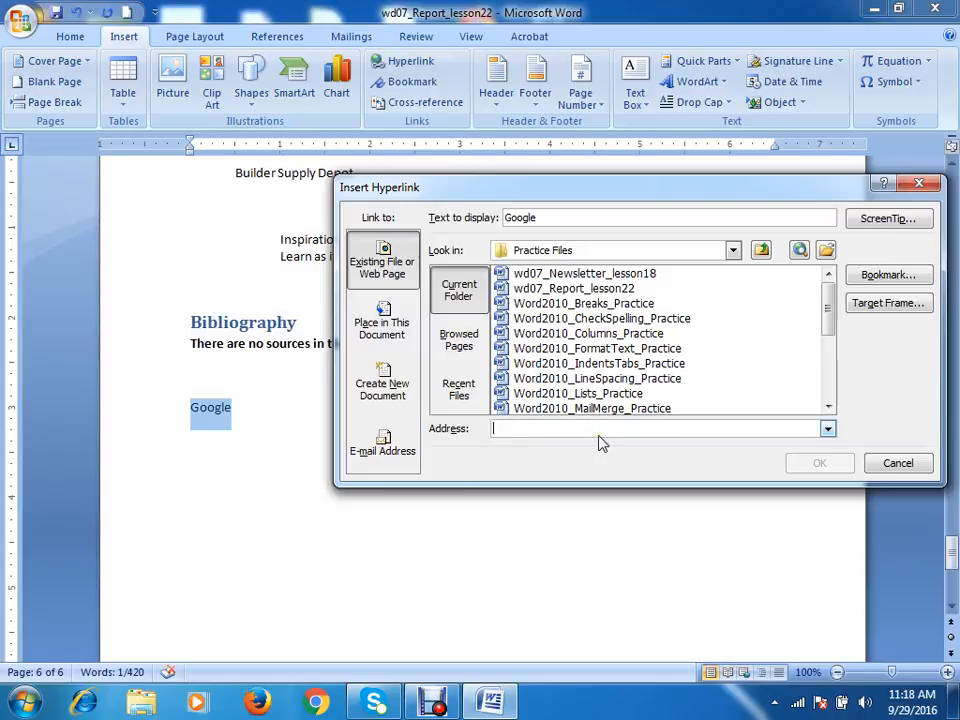
left_click(462, 342)
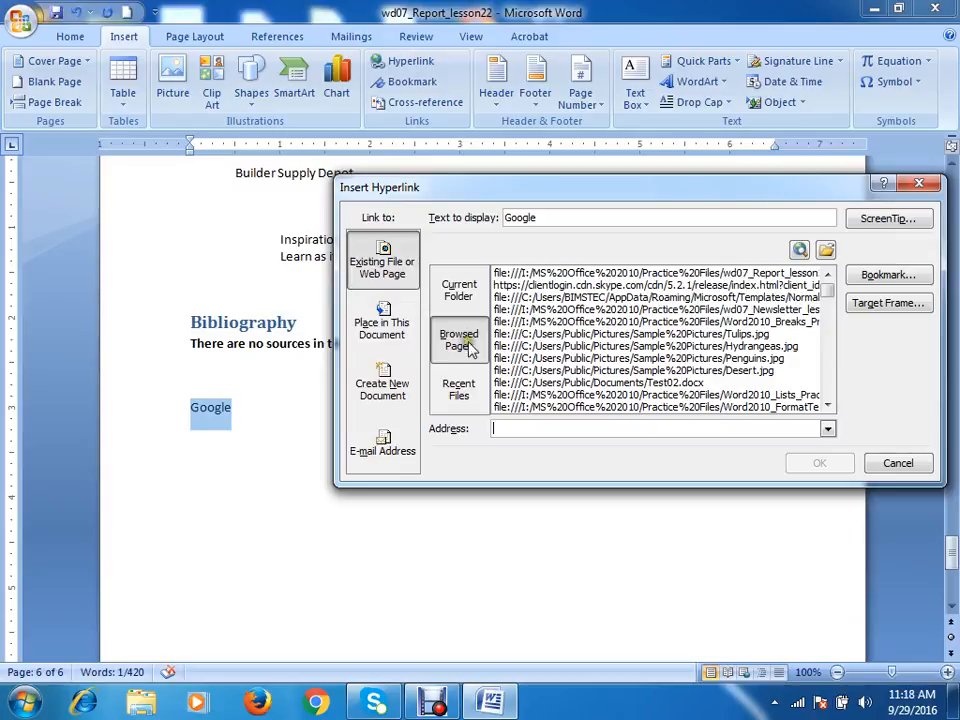
left_click(509, 434)
type("www.")
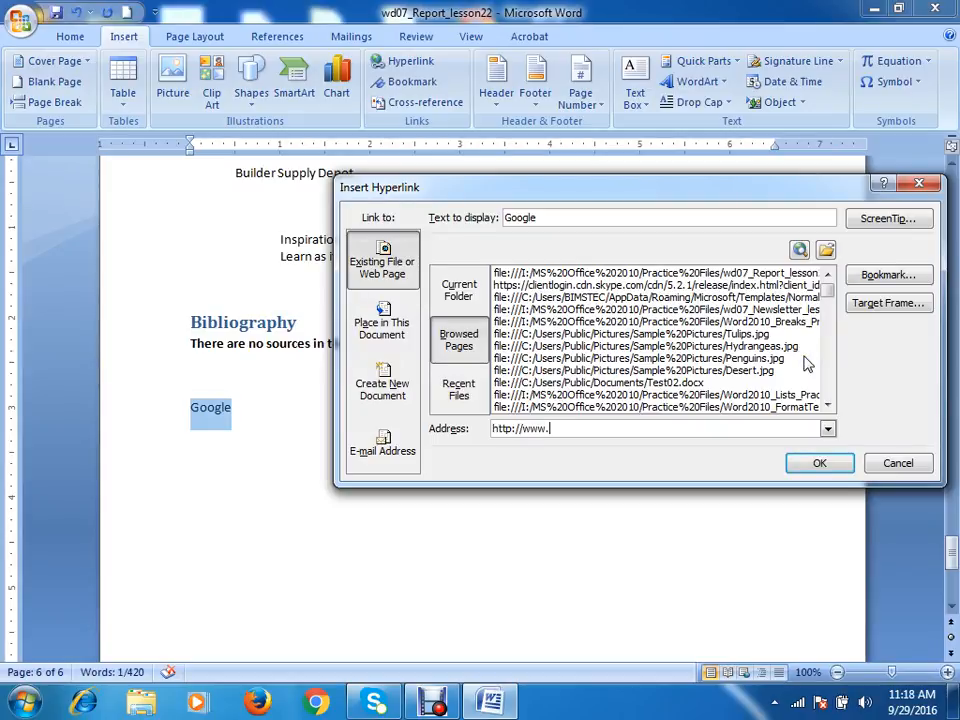
View the link options for an e-mail address, a new document and a place in this document
left_click(386, 456)
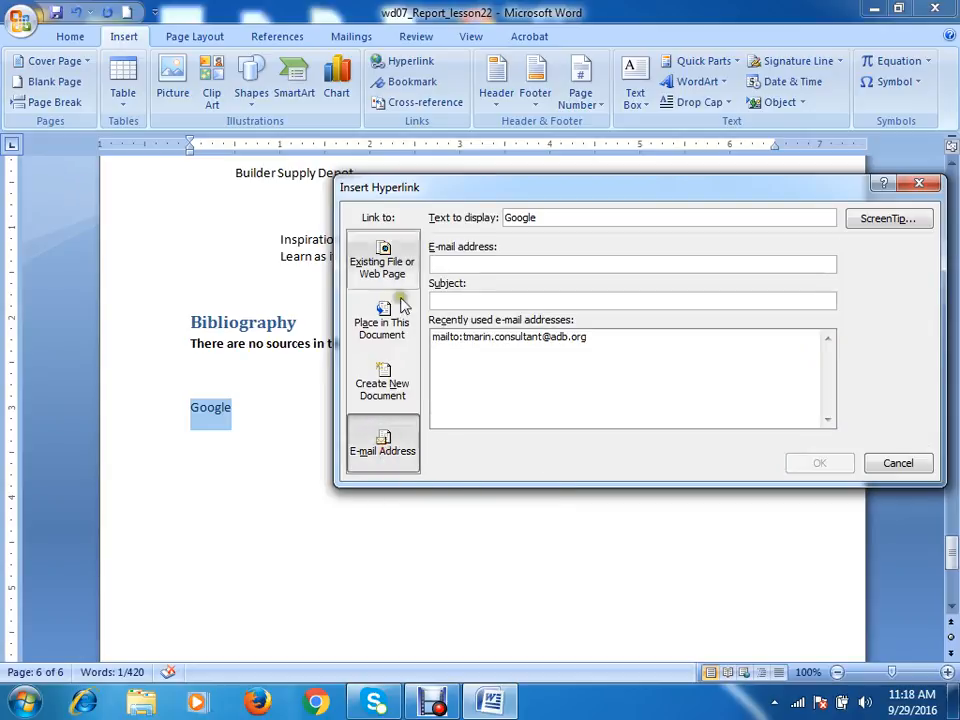
left_click(463, 265)
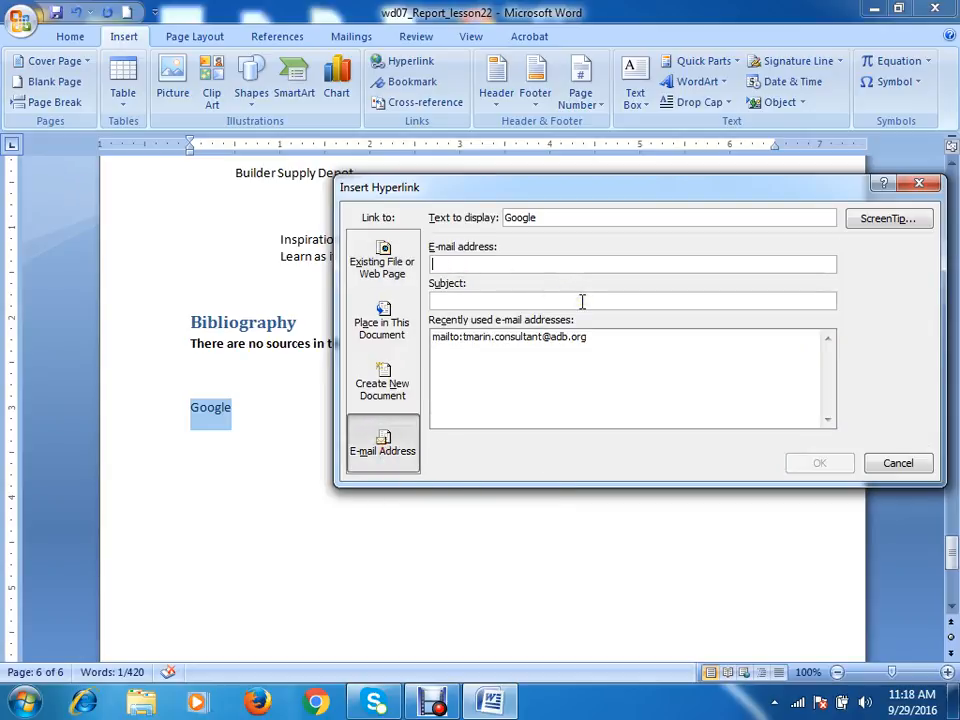
left_click(393, 392)
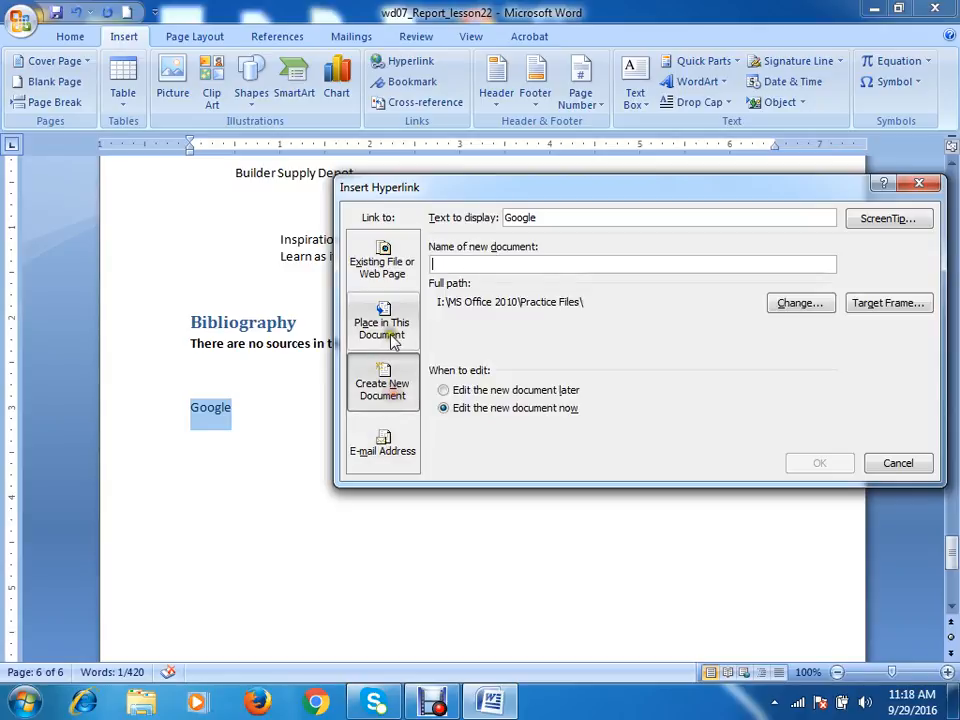
left_click(393, 336)
left_click(386, 268)
left_click(555, 428)
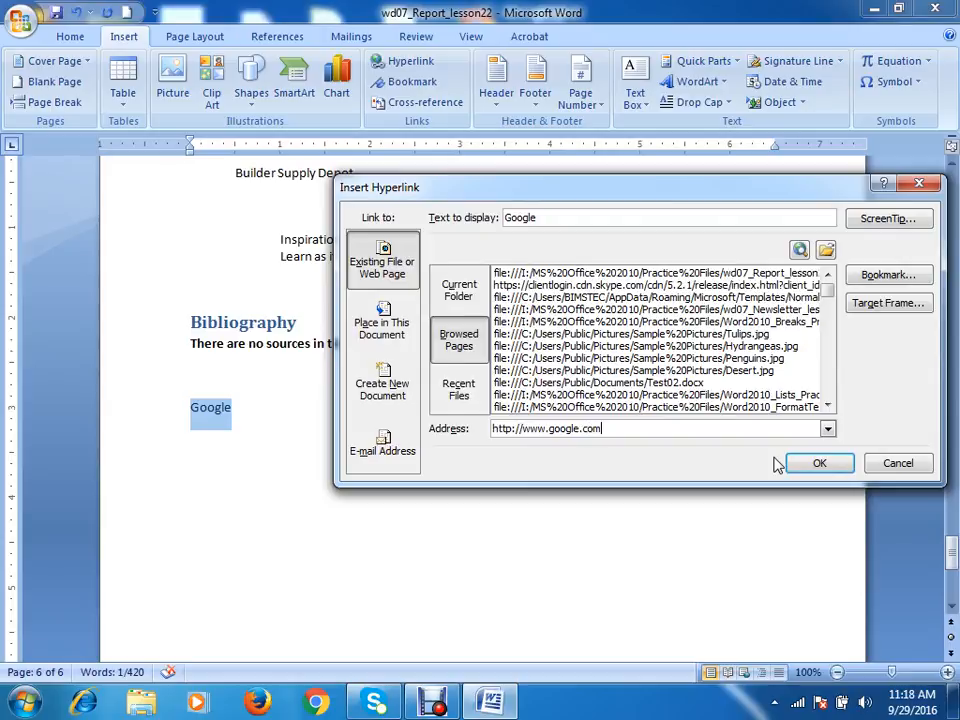
left_click(820, 463)
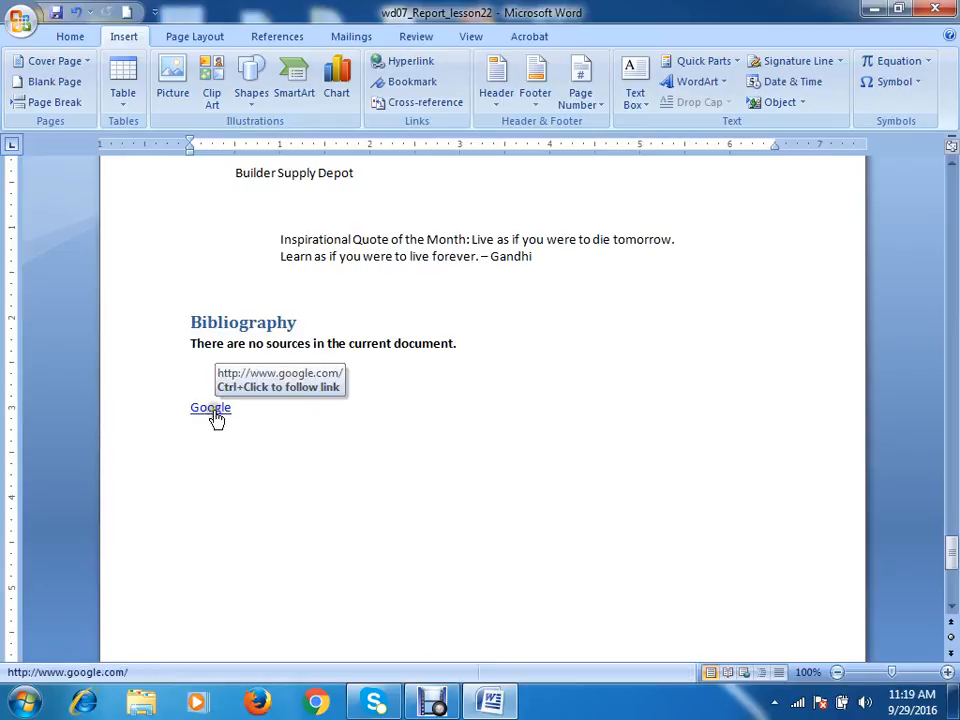
Test the Google hyperlink twice, viewing the web page in Chrome and closing the browser window each time
left_click(214, 412, "ctrl")
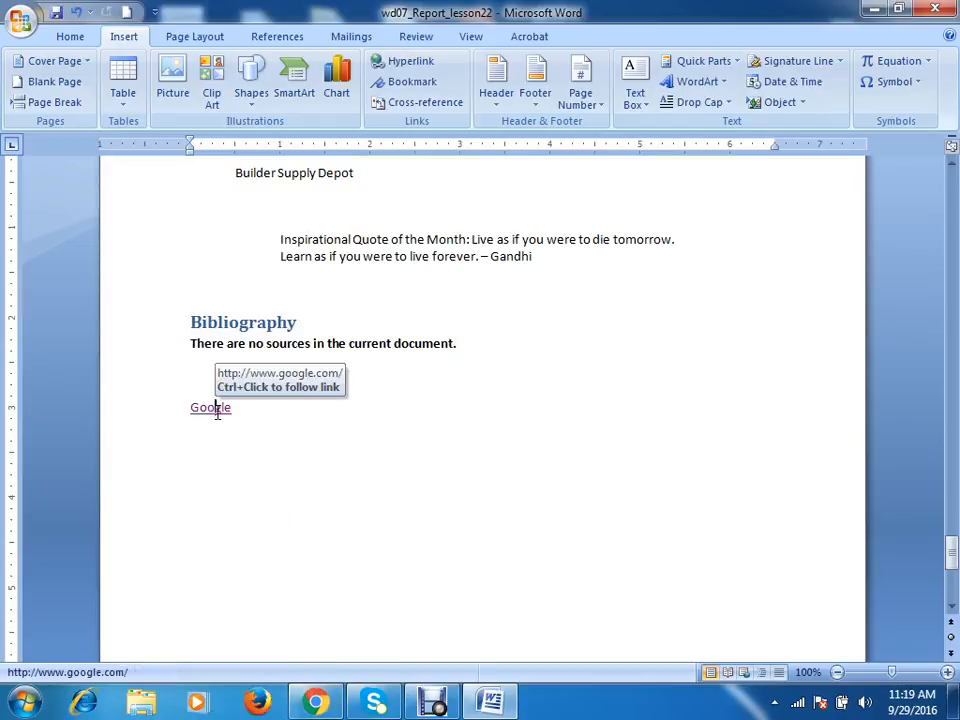
left_click(337, 705)
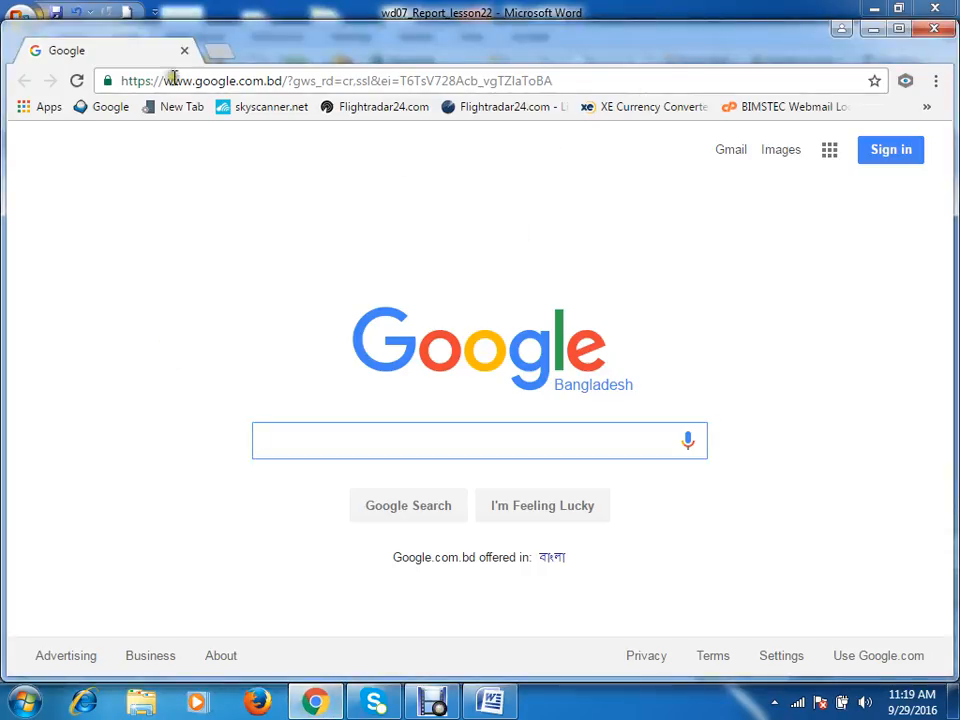
left_click(934, 28)
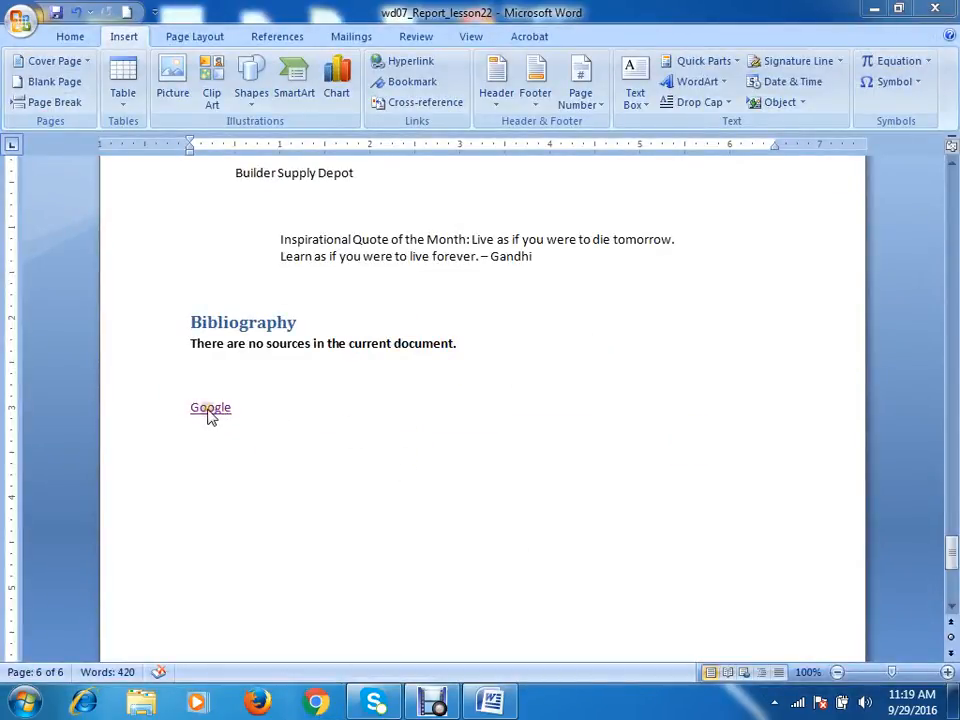
left_click(254, 414)
left_click(207, 412, "ctrl")
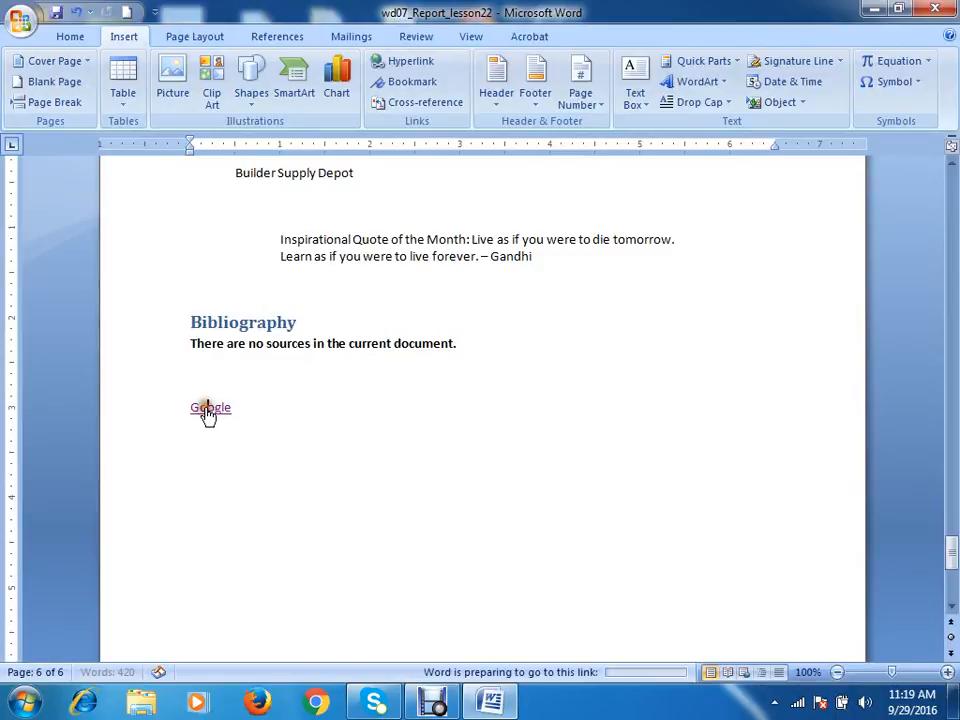
left_click(305, 706)
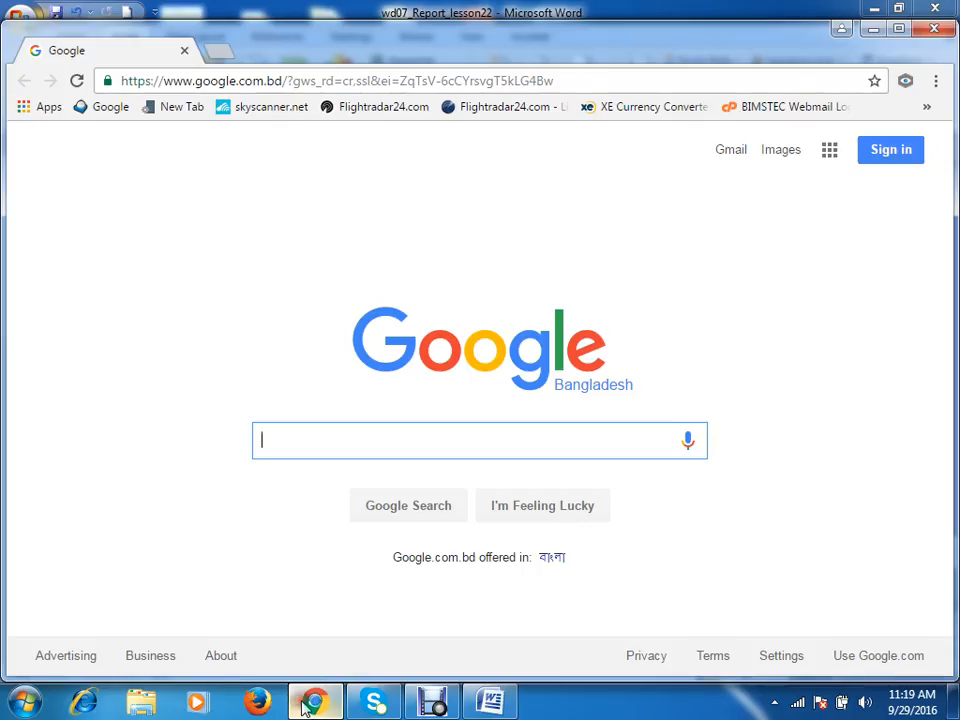
left_click(932, 28)
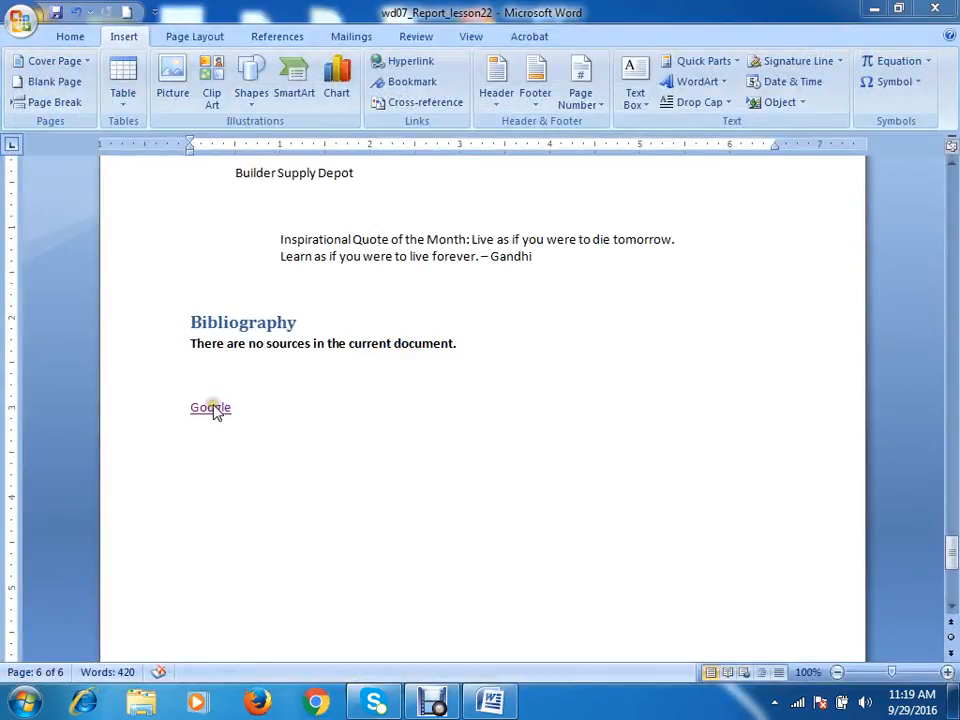
Enter the word Gmail on a new line below the Google link, leaving a gap, and select it
left_click(253, 407)
left_click(296, 413)
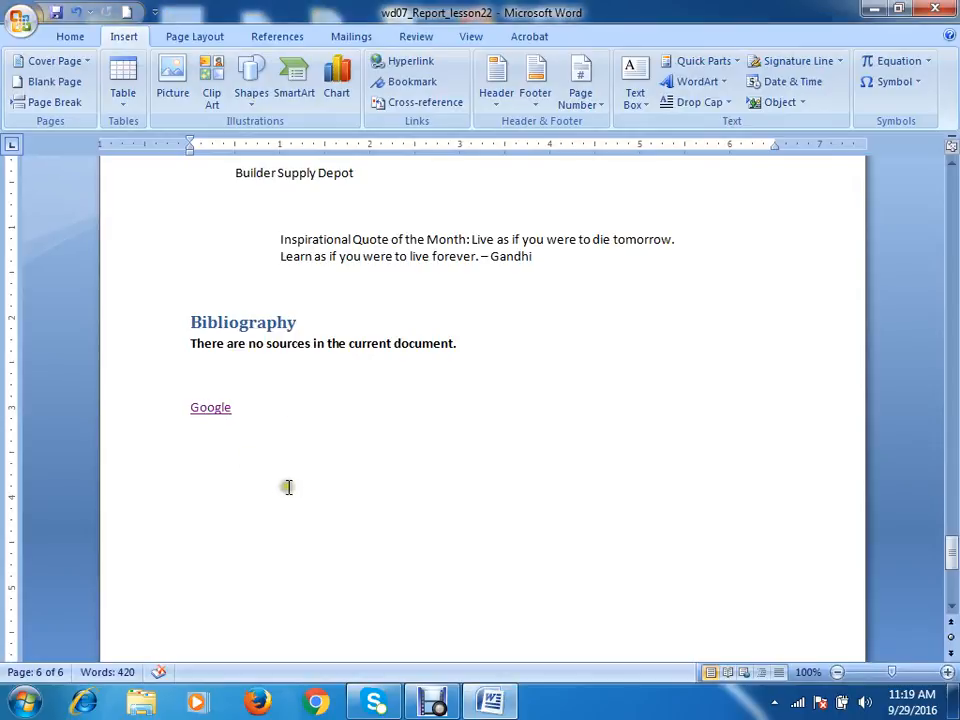
key("Return")
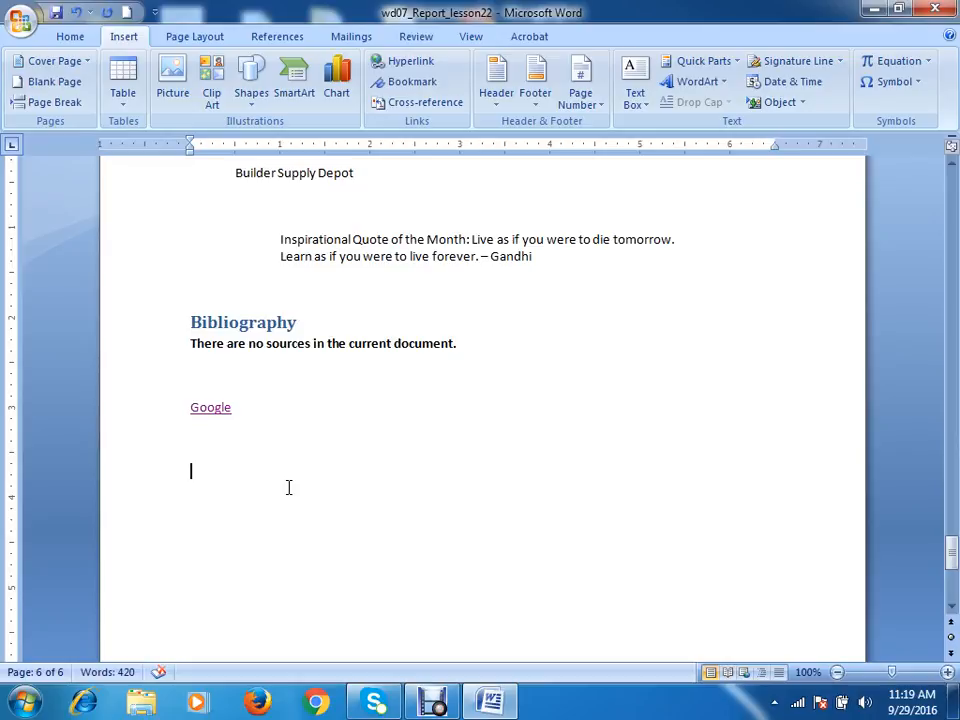
type("gmail.co")
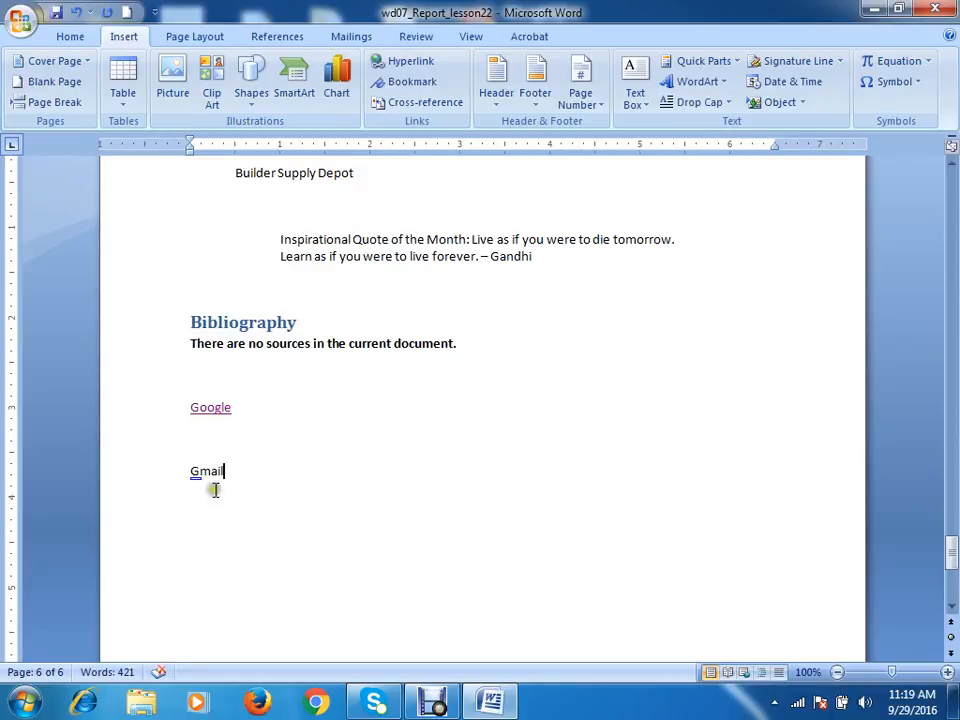
left_click_drag(226, 472, 188, 471)
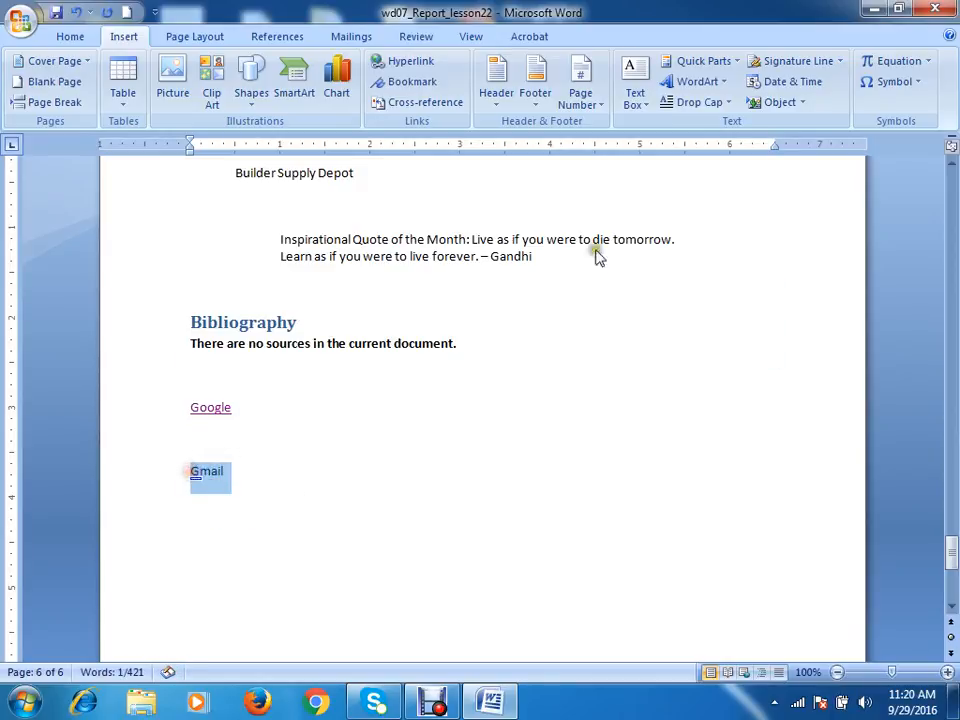
left_click(402, 63)
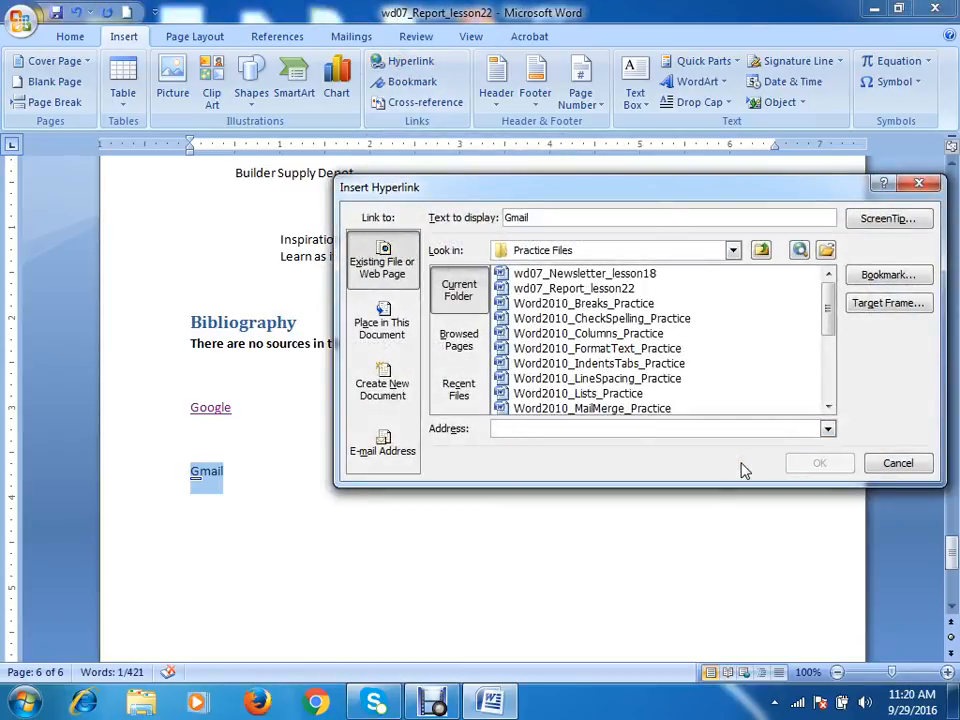
type("ww.")
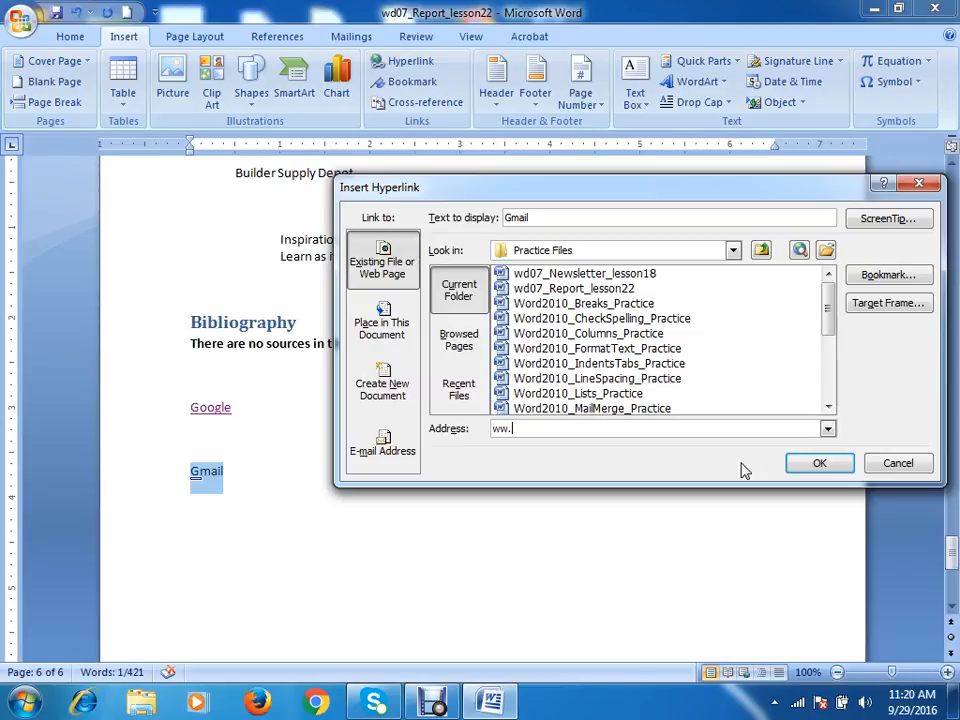
type("w.")
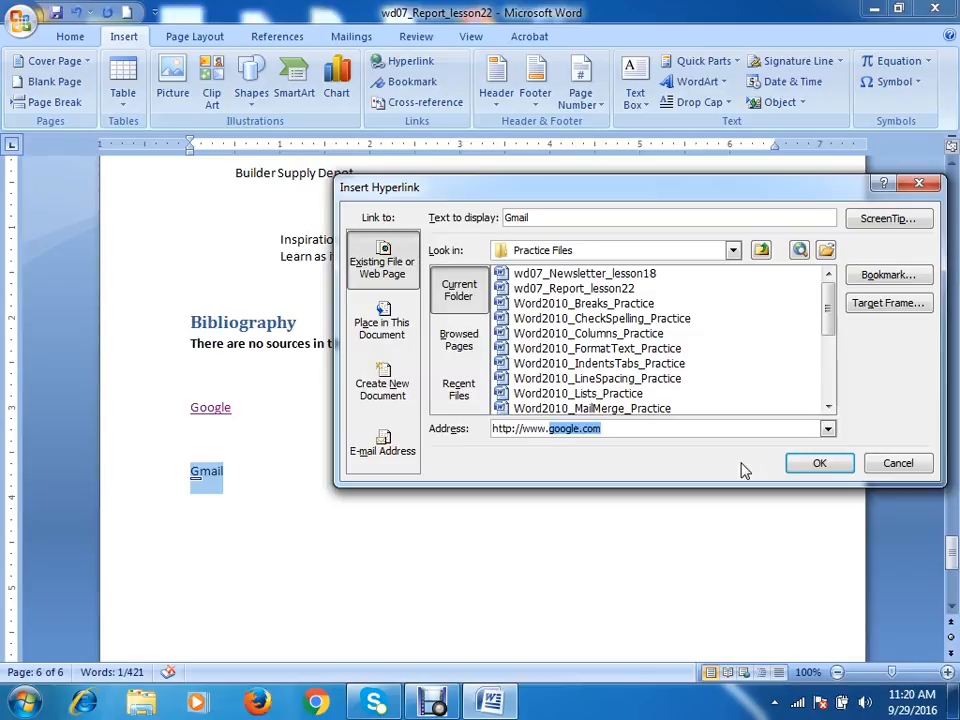
type("gmail.com")
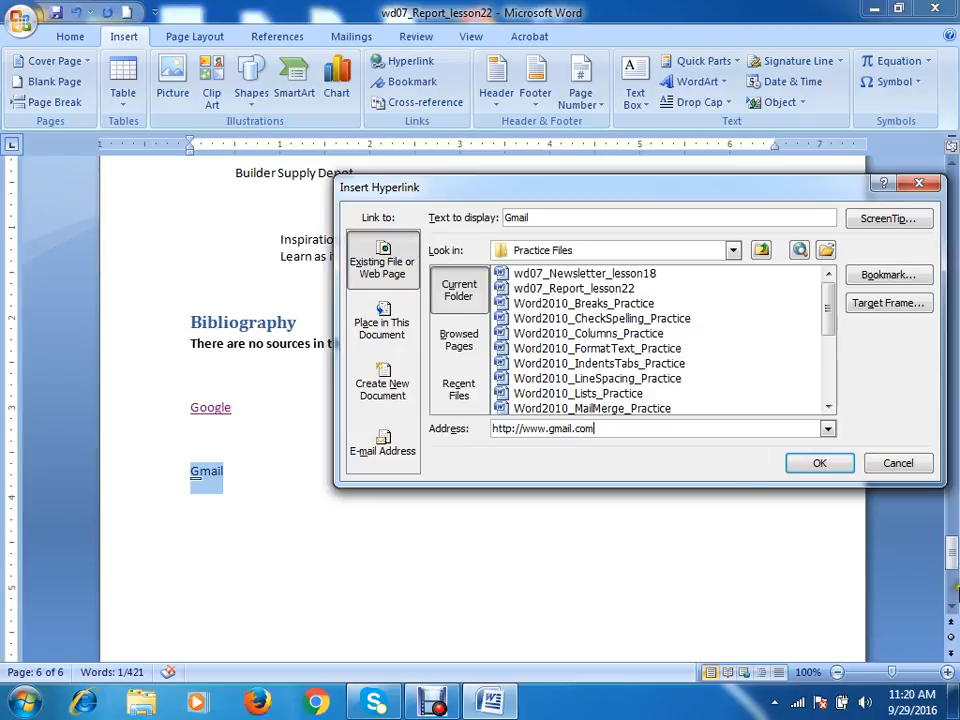
left_click(814, 466)
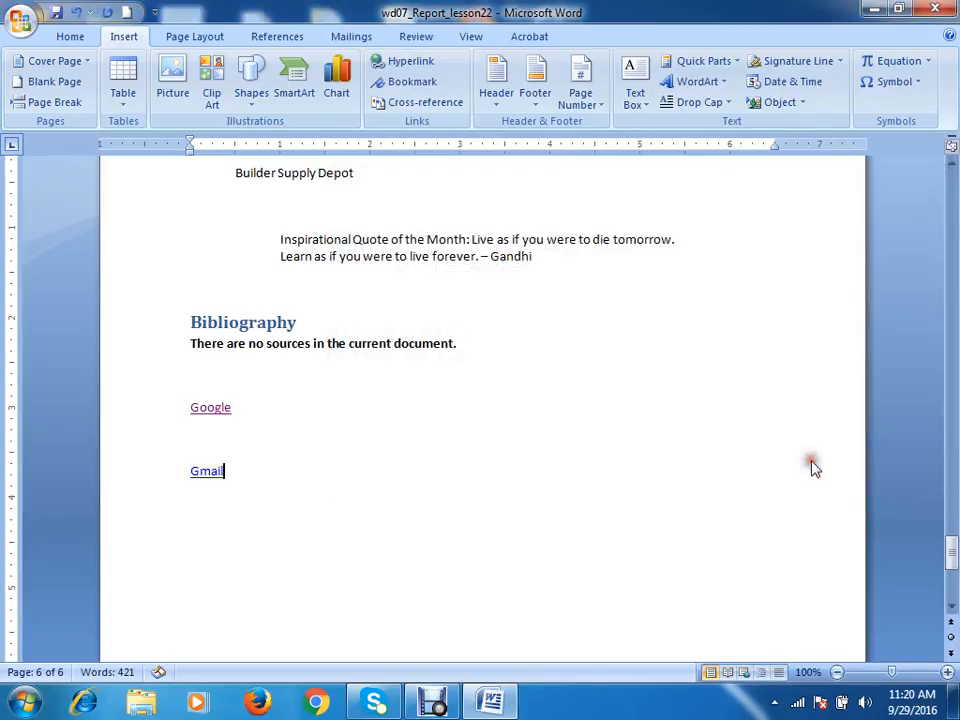
left_click(212, 479, "ctrl")
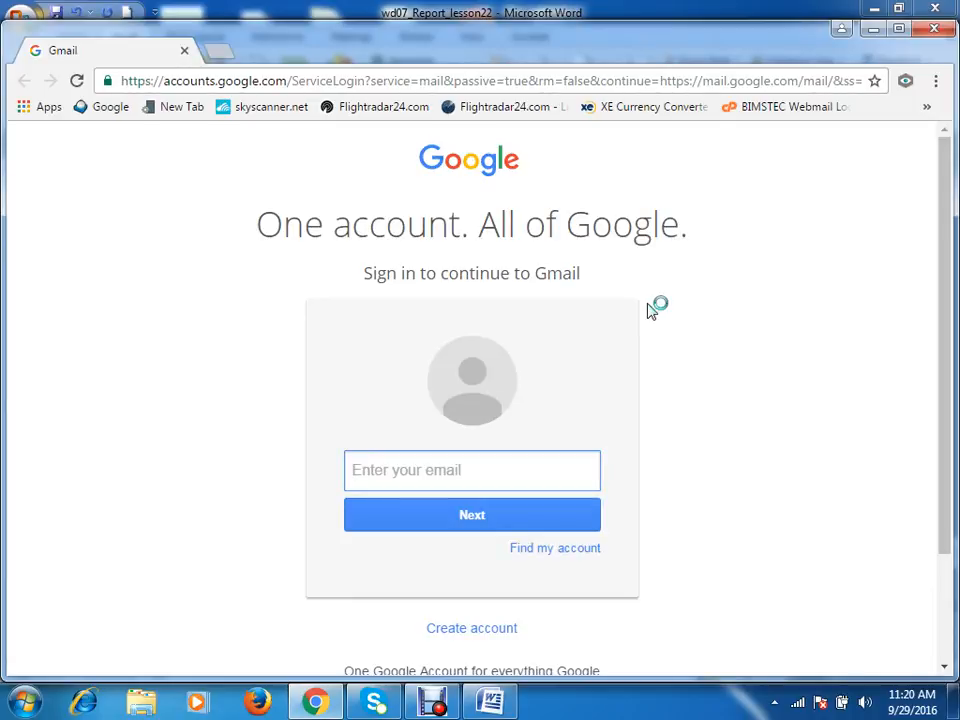
left_click(934, 28)
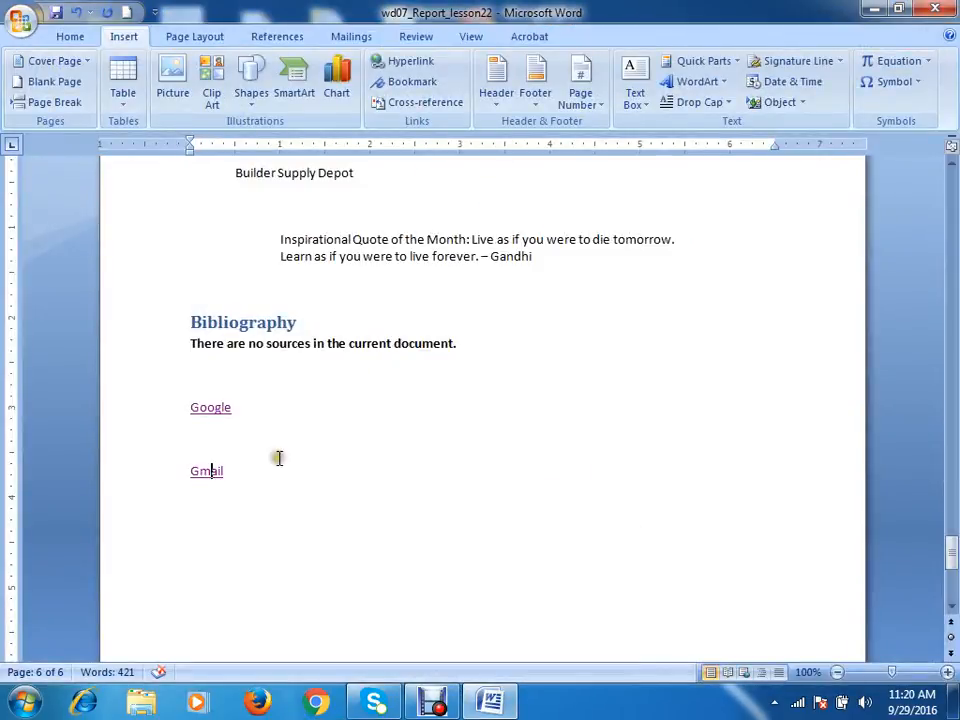
Enter the word Document on a new line below the Gmail link, leaving a gap, and select it
left_click(249, 467)
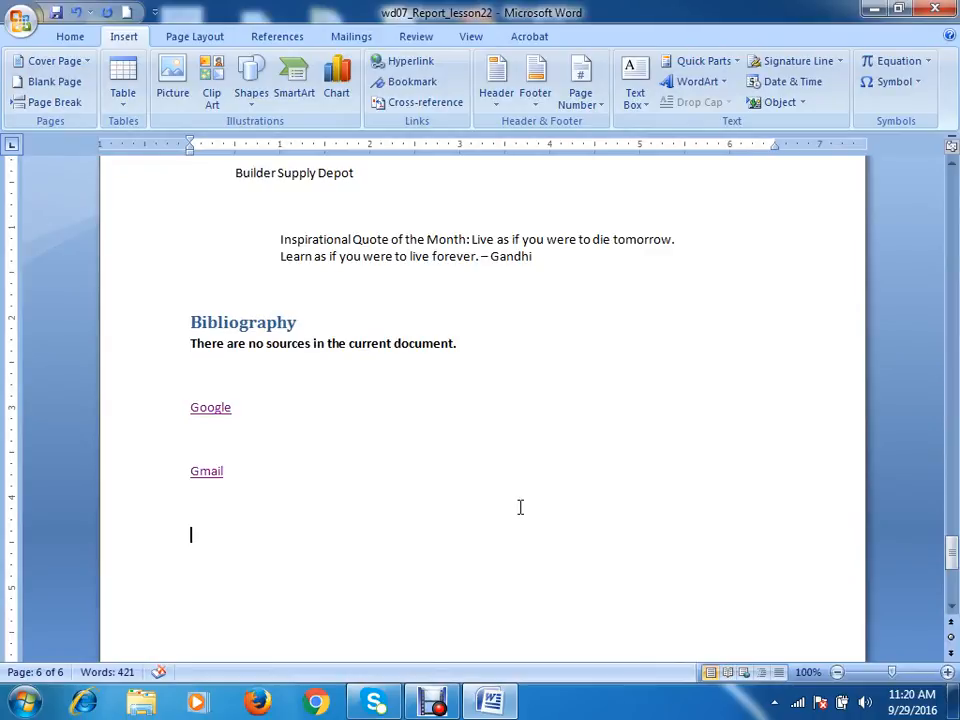
key("Return")
key("Return")
type("Document")
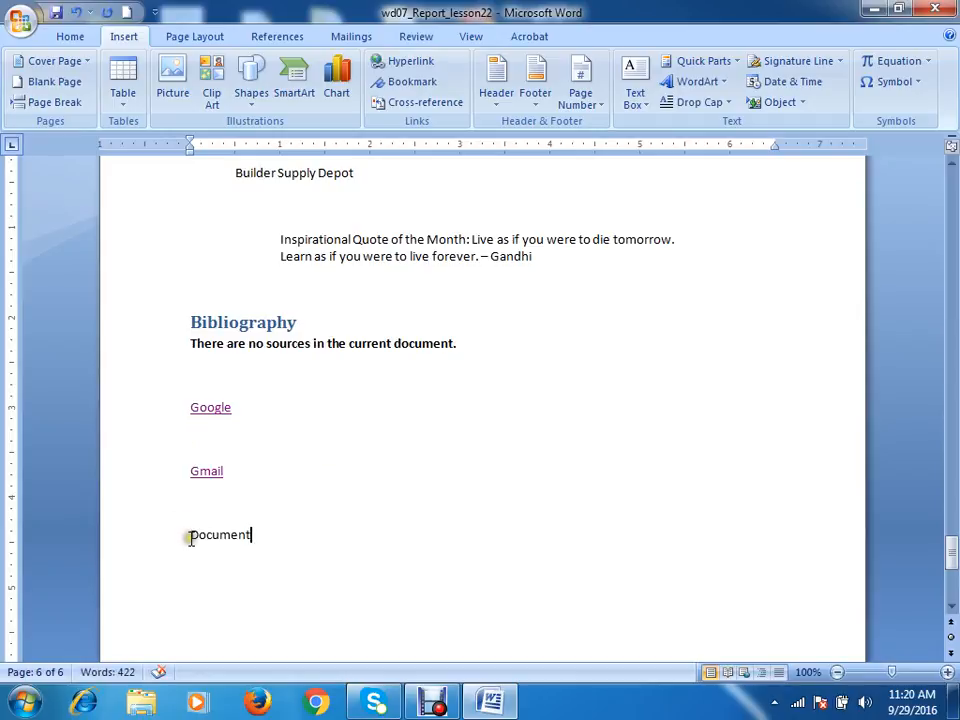
left_click_drag(191, 540, 258, 540)
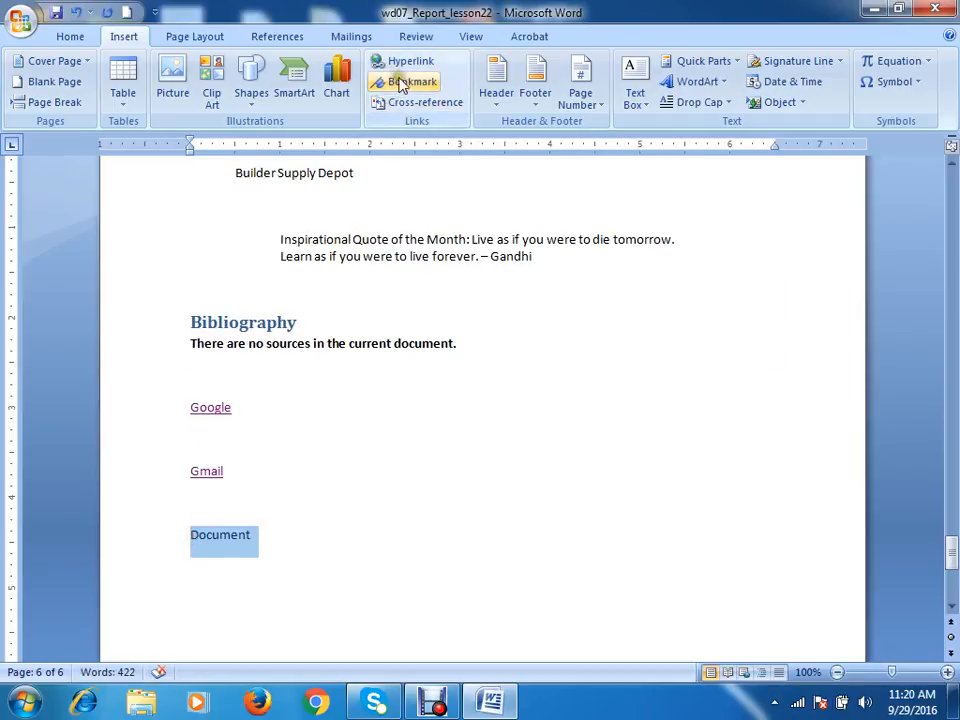
Start a hyperlink on the selected word Document and browse the NOTEBOOK SOFTWEAR folder on drive G: for a file to link
left_click(410, 63)
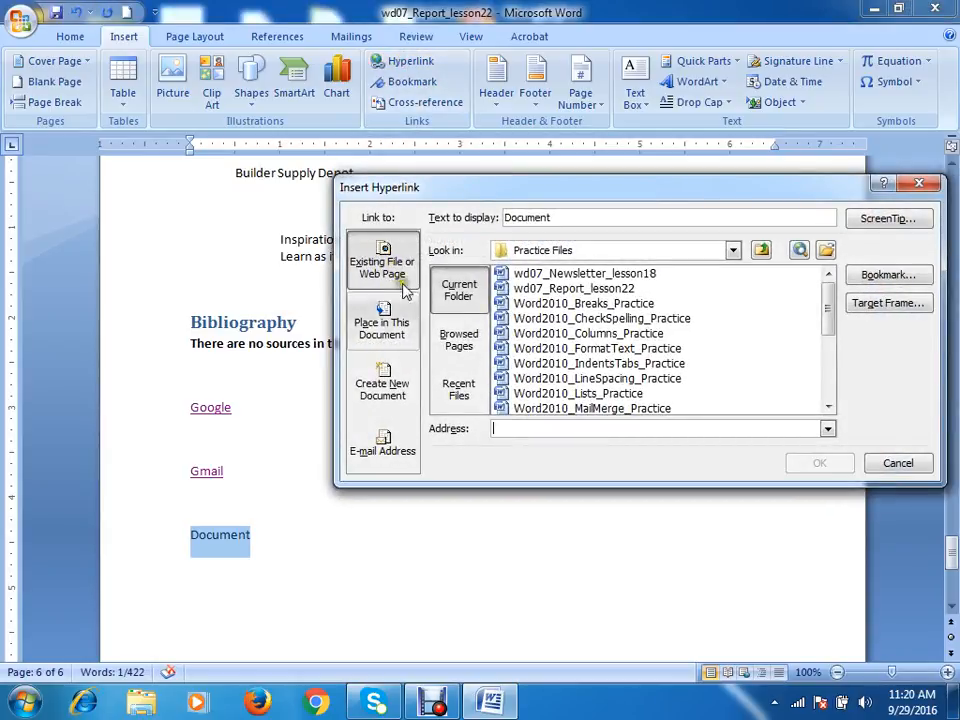
left_click(733, 250)
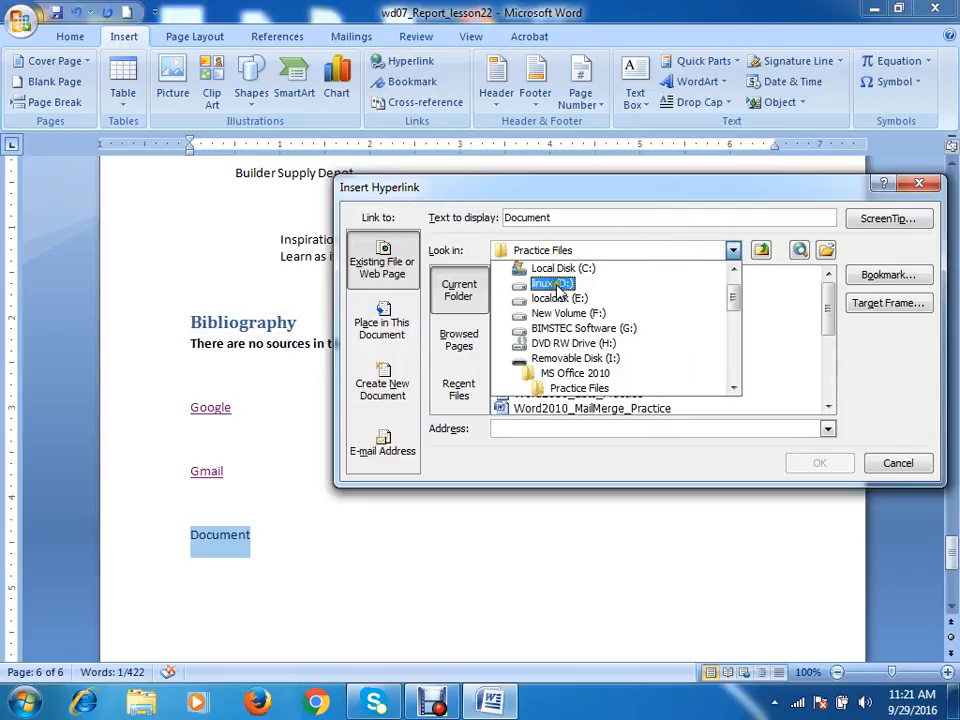
left_click(734, 275)
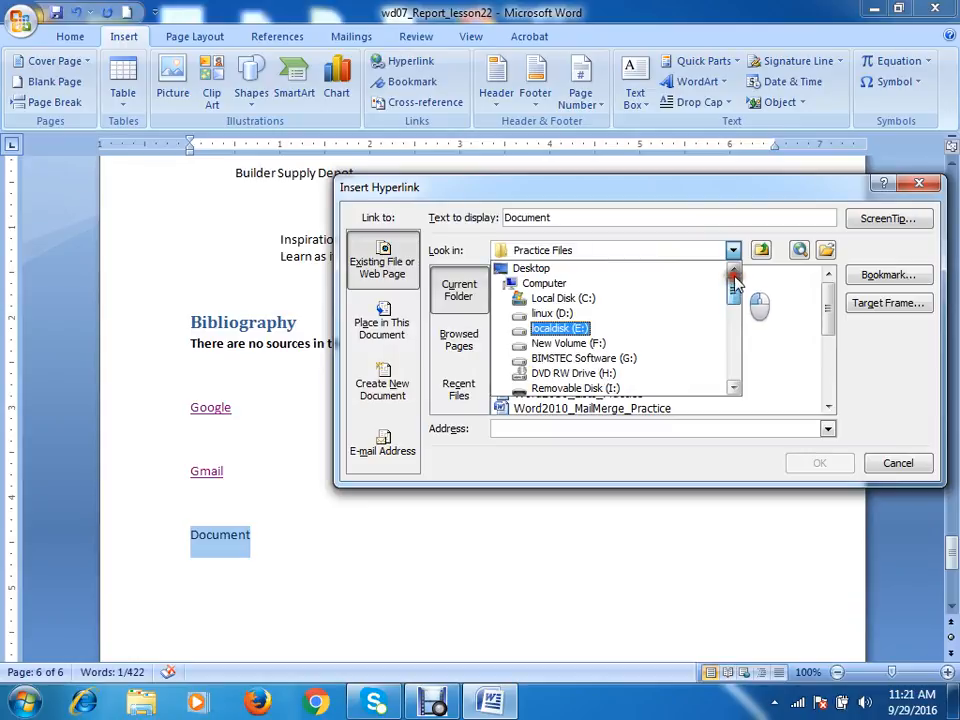
left_click(548, 283)
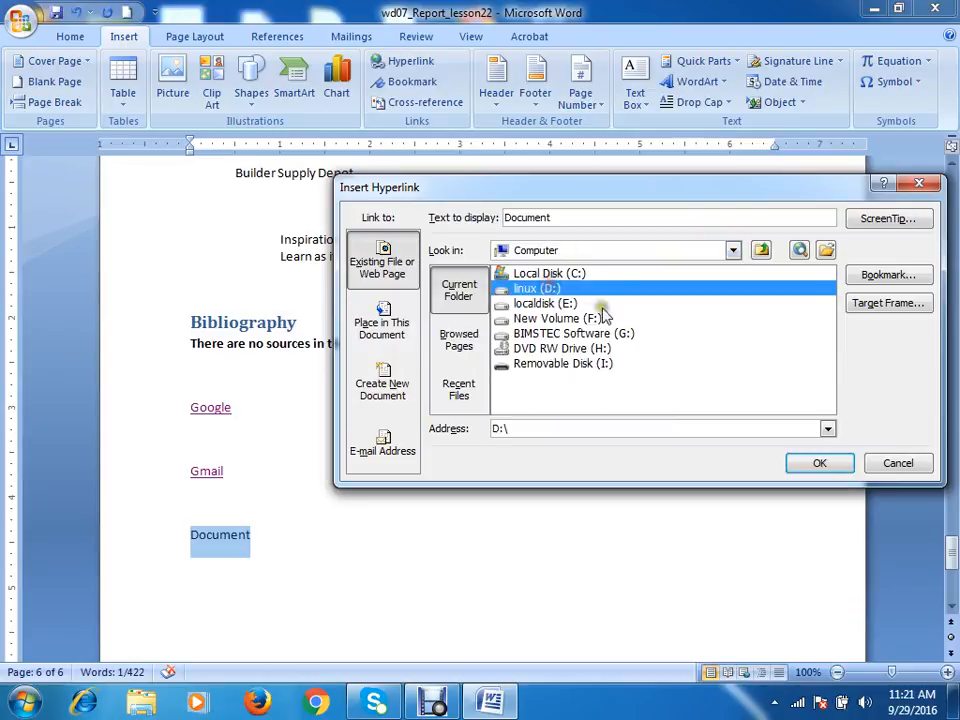
left_click(542, 304)
left_click(550, 319)
double_click(565, 334)
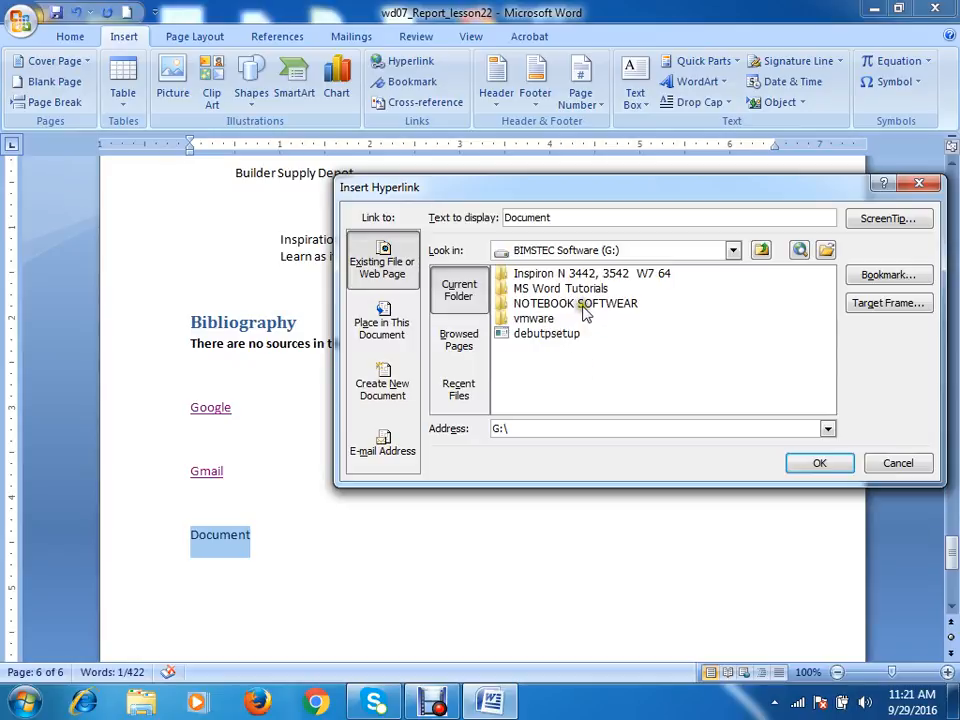
double_click(585, 304)
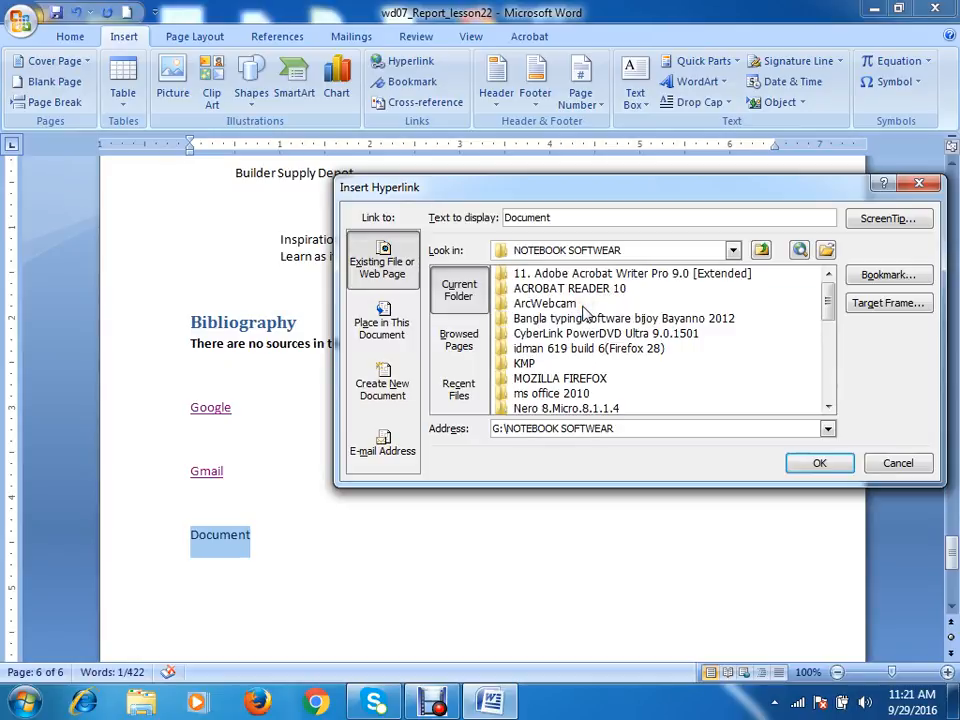
Link the word Document to 01. Word 2010_ Getting Started with Word - Full Page.pdf in the MS Office 2010 folder on Removable Disk (I:)
left_click(733, 250)
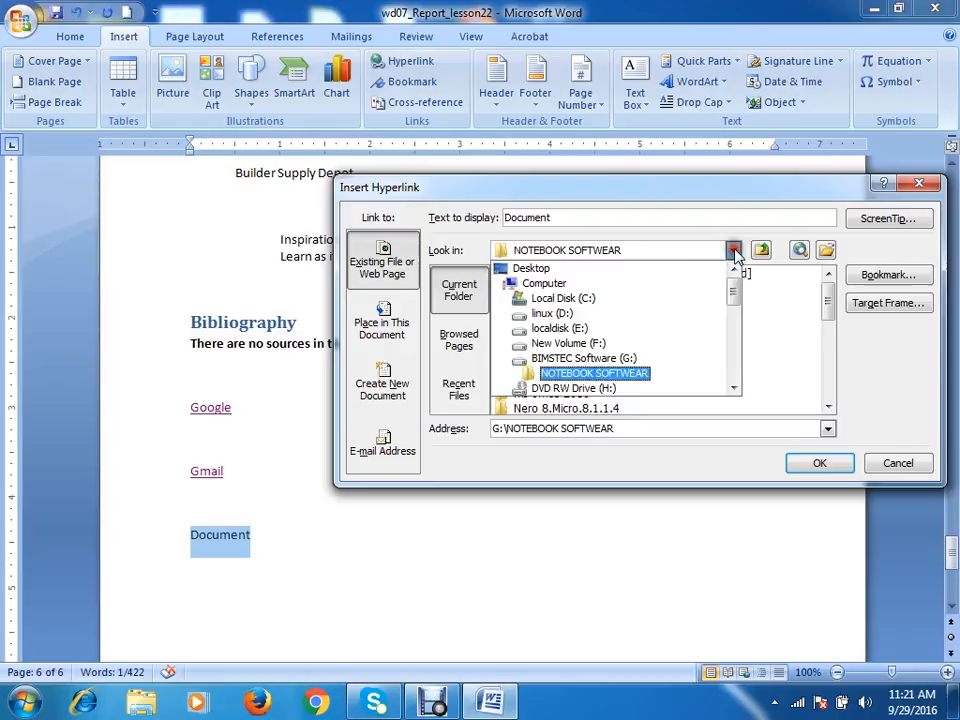
left_click(540, 269)
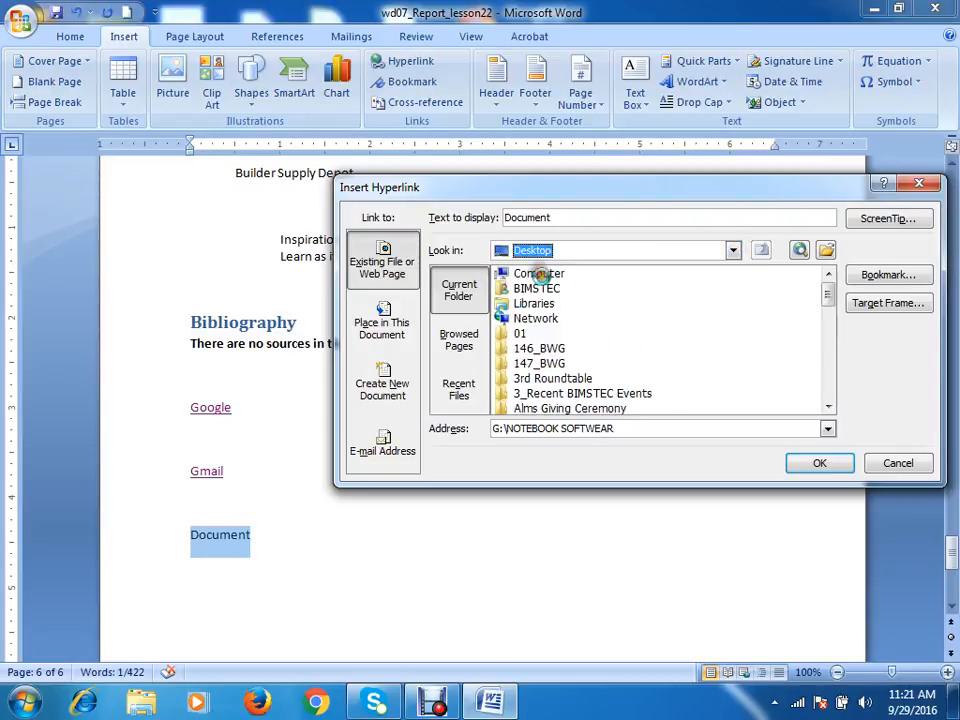
double_click(535, 274)
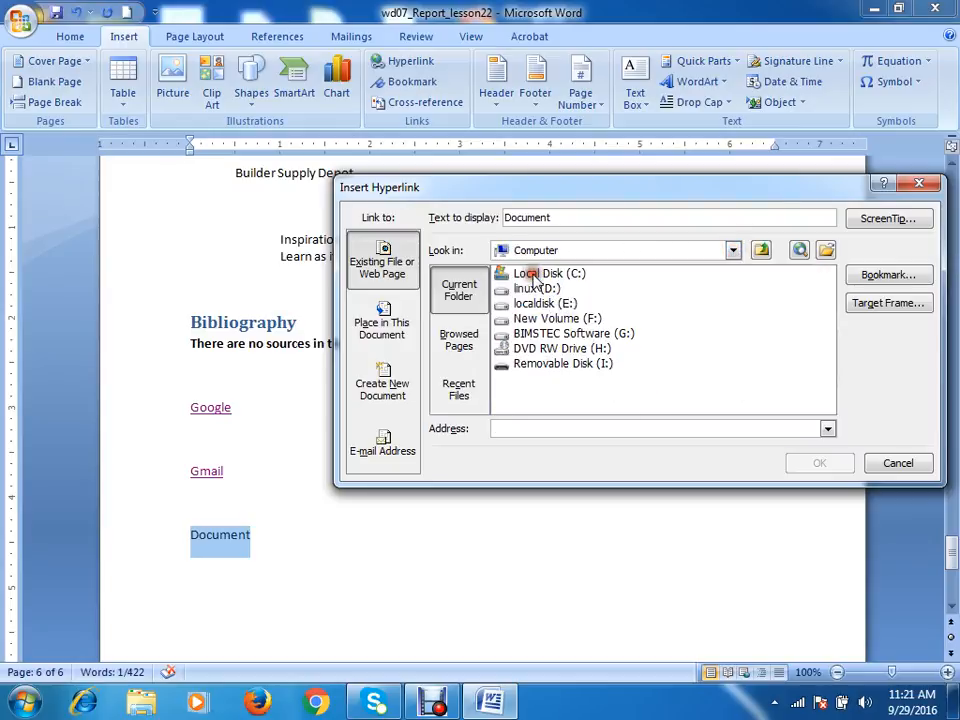
double_click(540, 364)
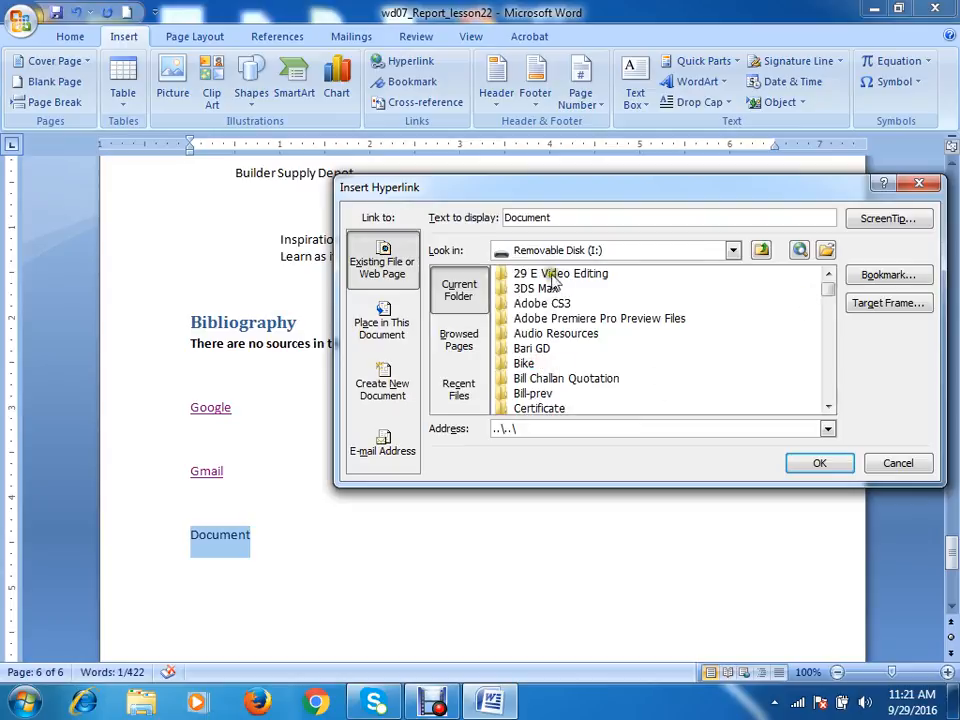
left_click(538, 378)
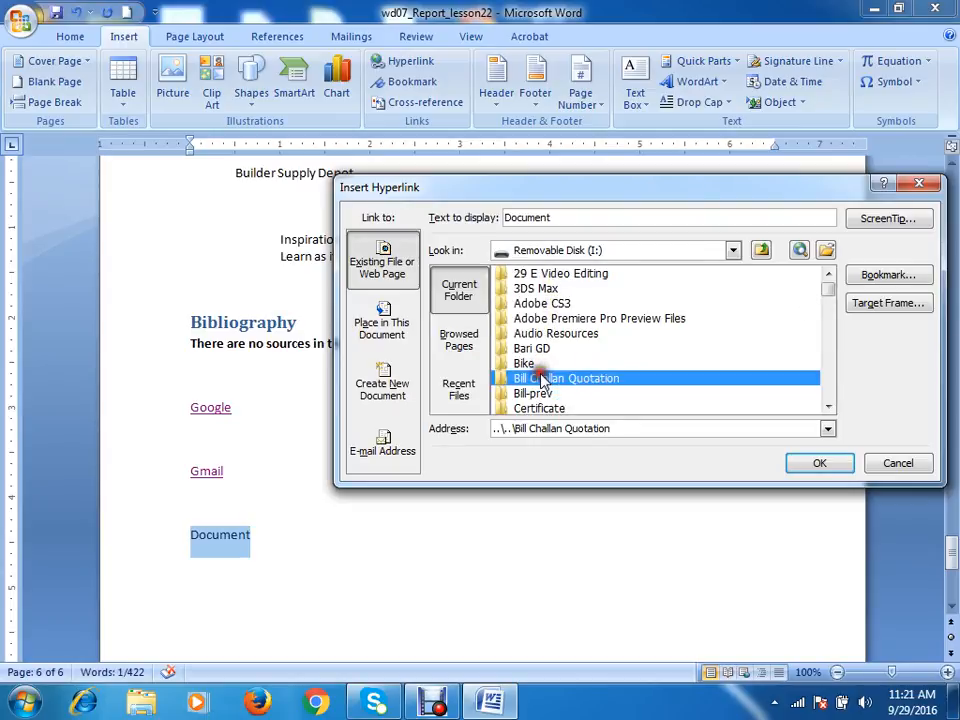
scroll(543, 381, "down", 3)
scroll(541, 375, "down", 2)
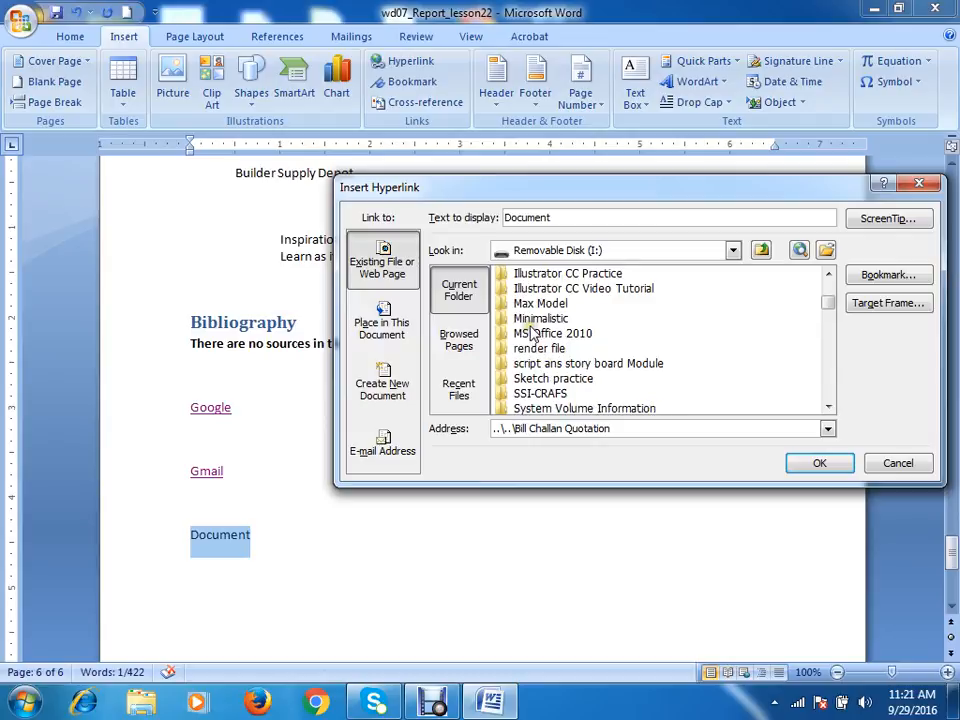
double_click(530, 335)
left_click(626, 289)
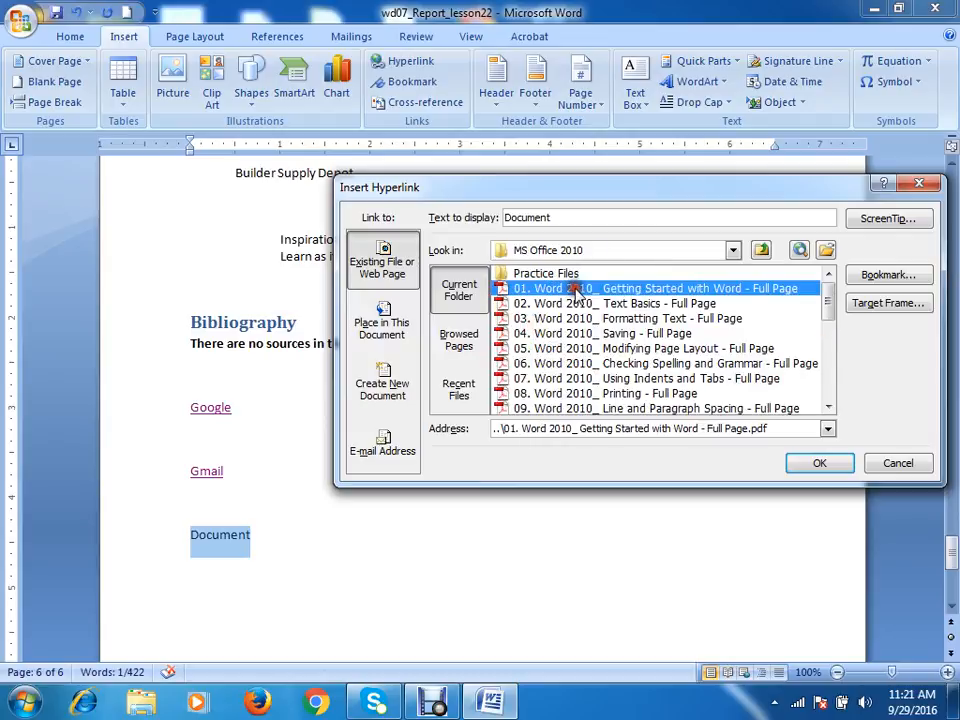
left_click(819, 463)
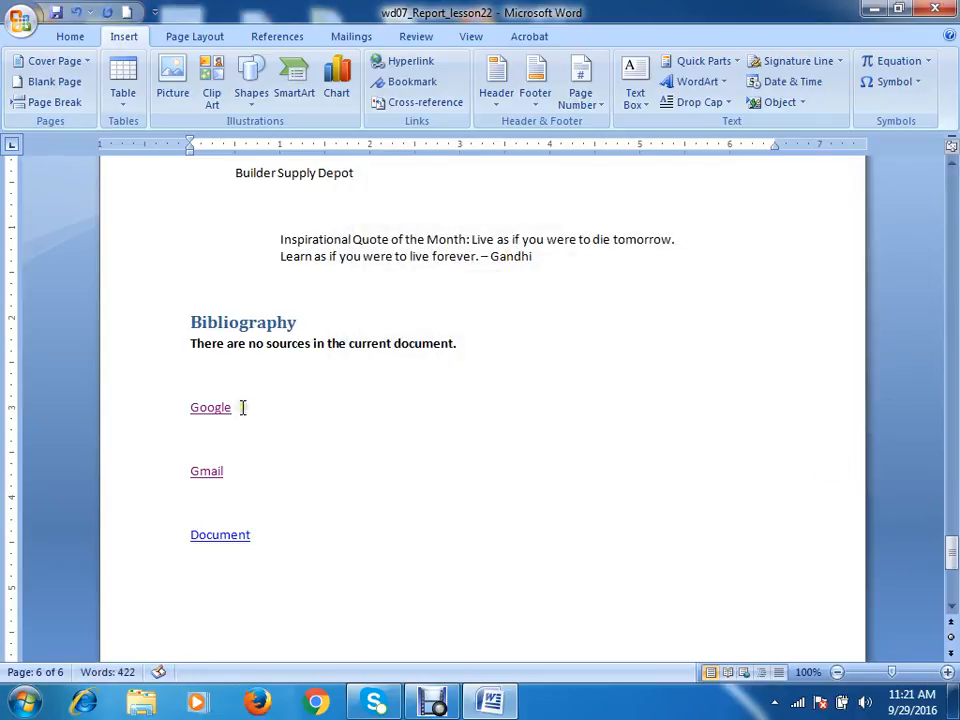
Test the Document hyperlink, allowing the file to open, and view the PDF in Adobe Reader before closing it
left_click(221, 540, "ctrl")
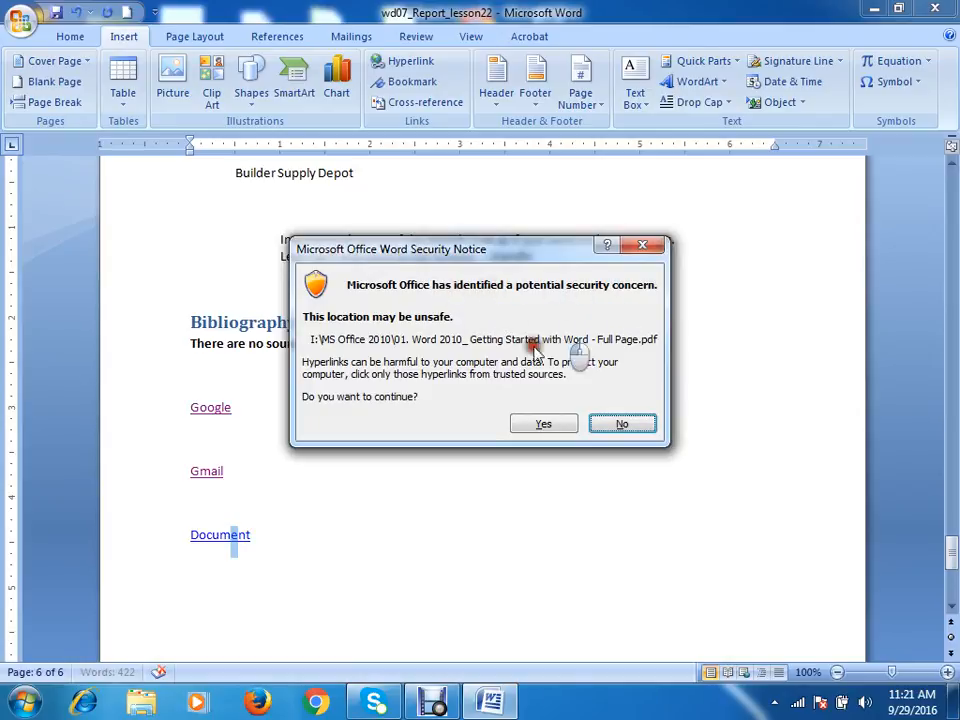
left_click(545, 425)
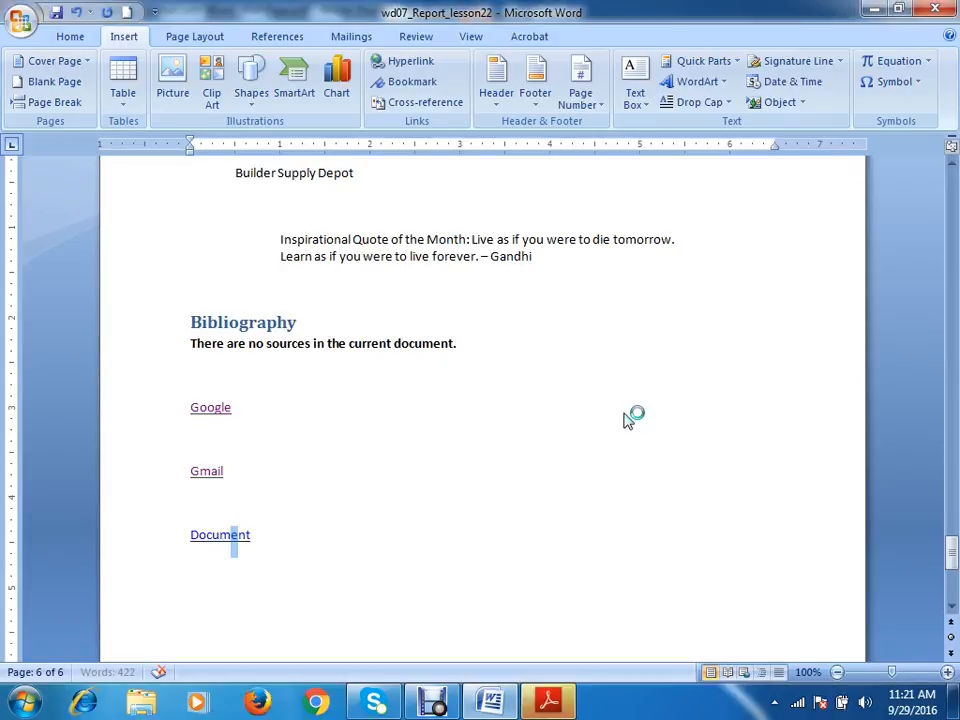
left_click(556, 705)
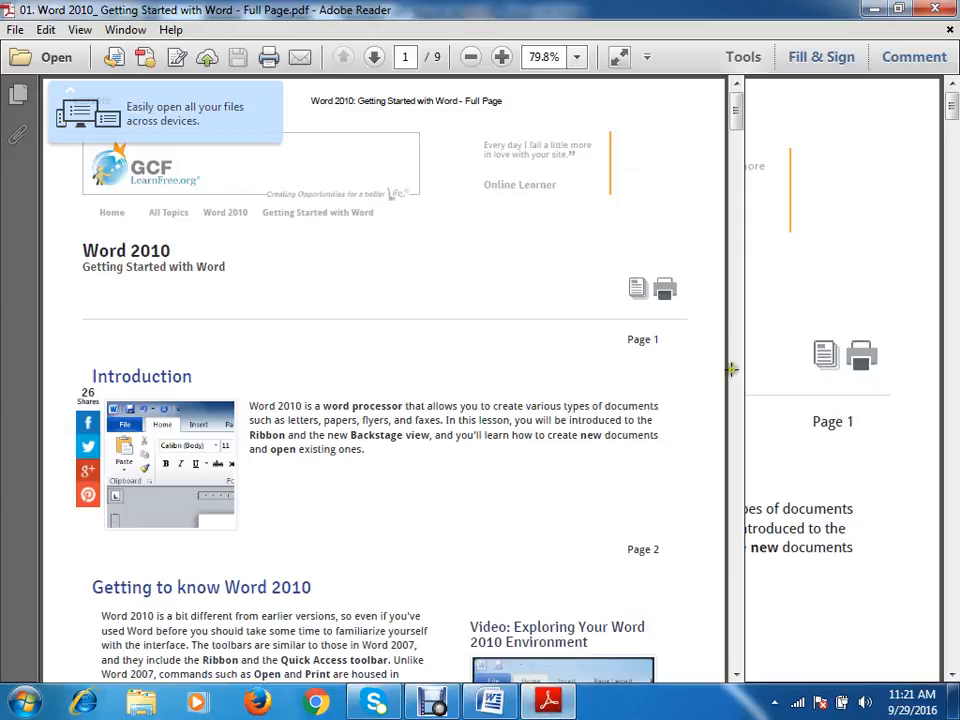
left_click(935, 9)
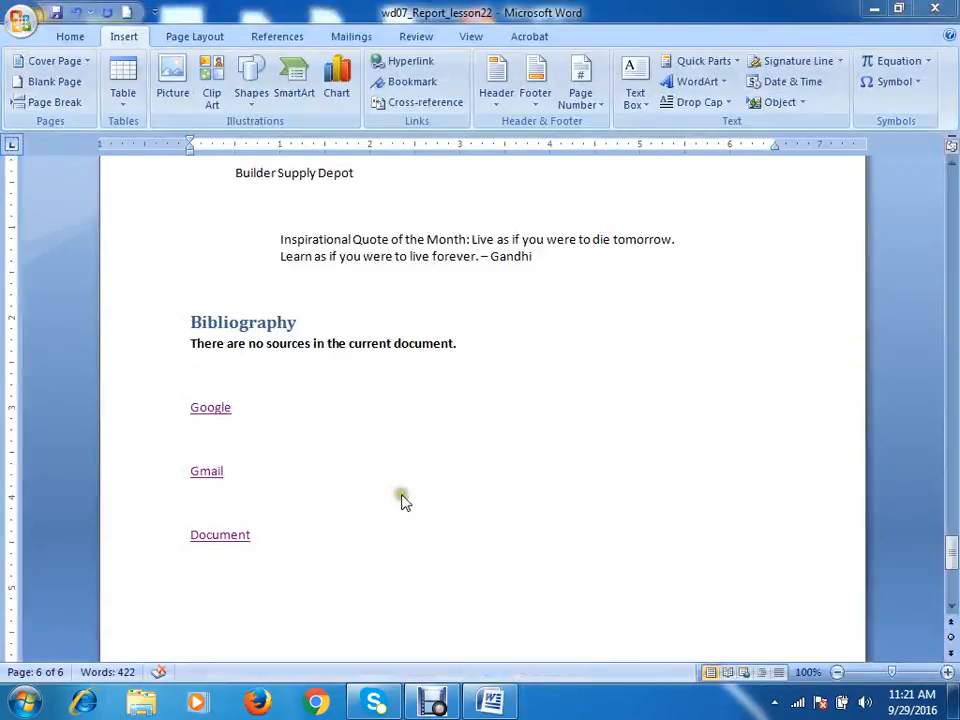
Try to open the PDF through the Document hyperlink a second time and return to the report
left_click(256, 534)
key("Return")
left_click(231, 546, "ctrl")
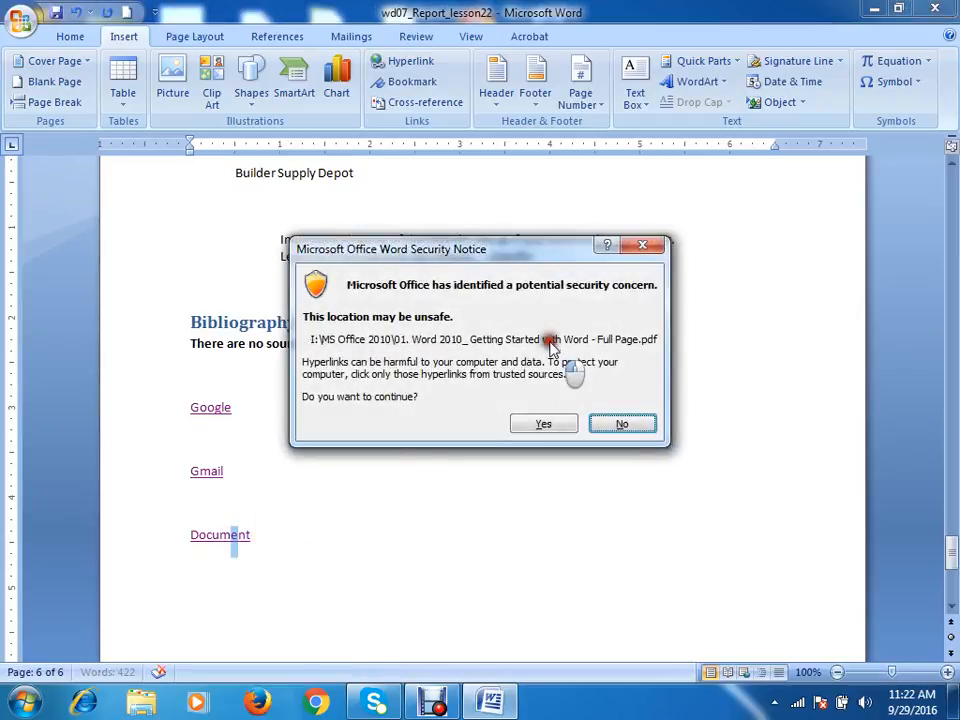
left_click(548, 422)
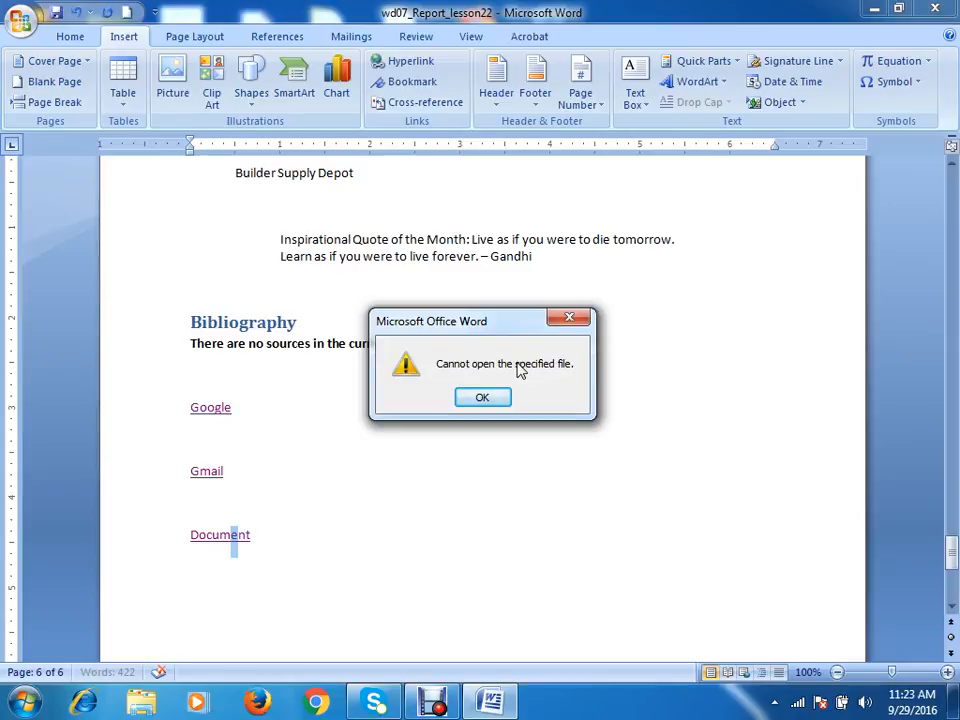
left_click(478, 398)
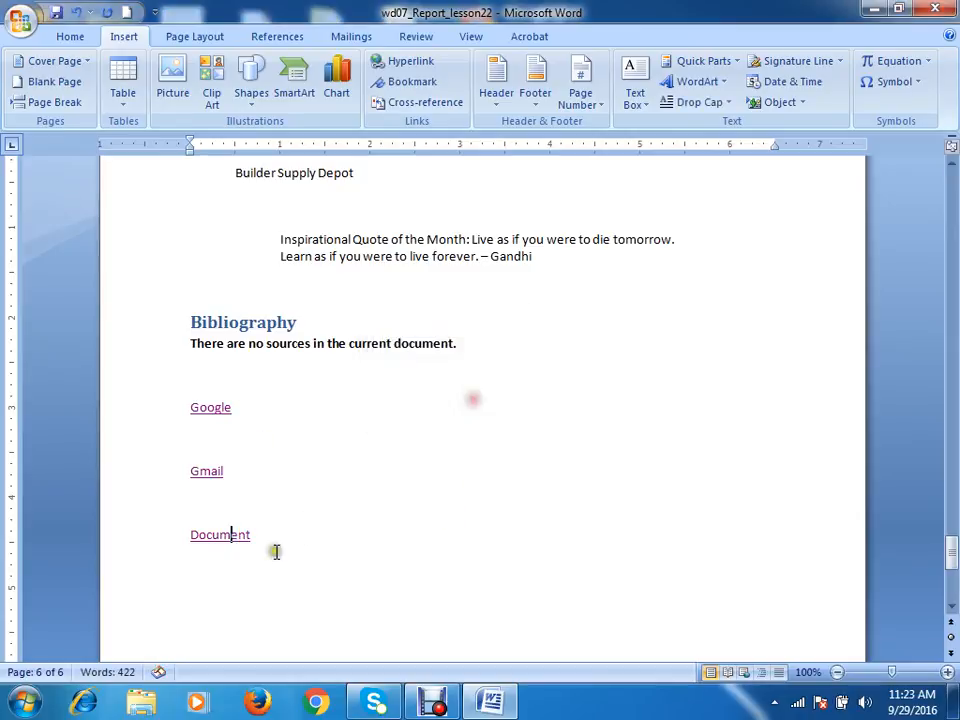
Delete the Google, Gmail and Document links below the Bibliography section together with the extra blank line
left_click_drag(266, 535, 182, 407)
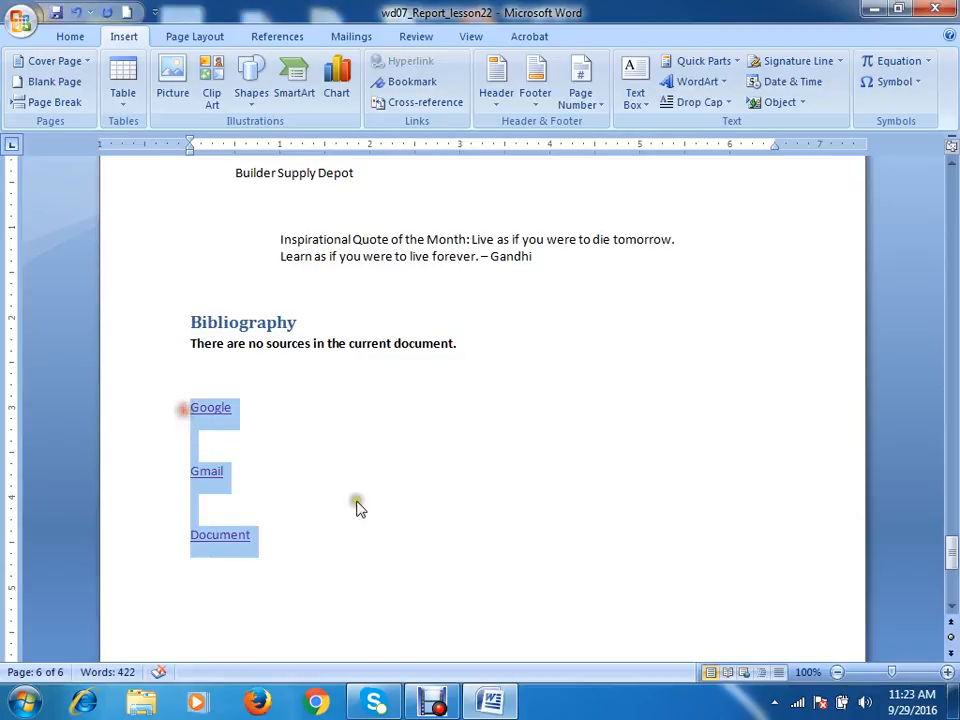
left_click(266, 450)
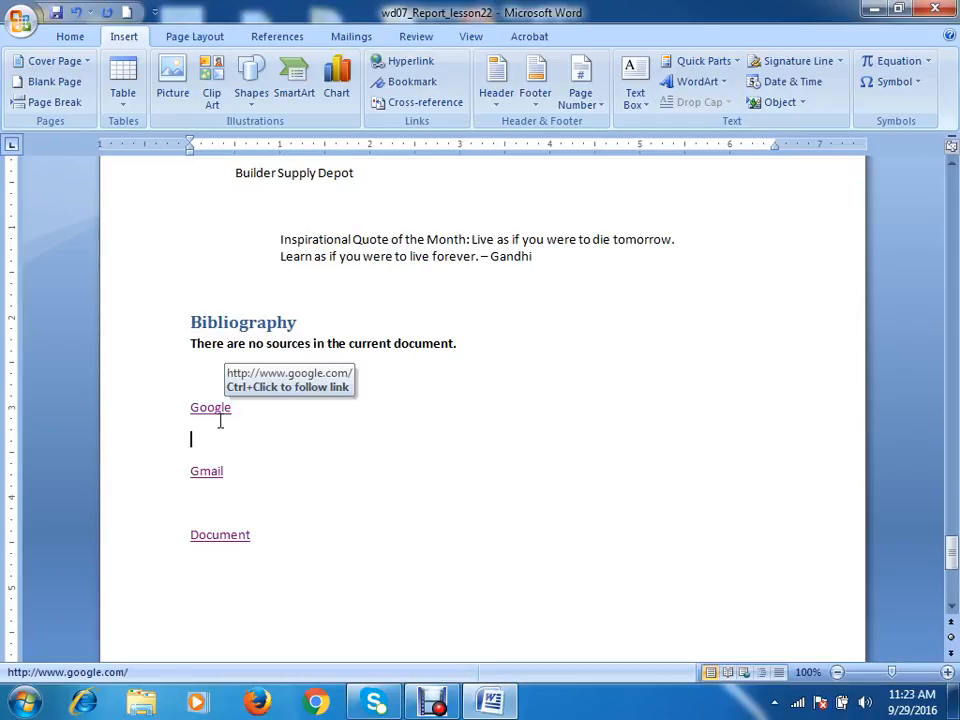
left_click_drag(252, 537, 154, 407)
key("Delete")
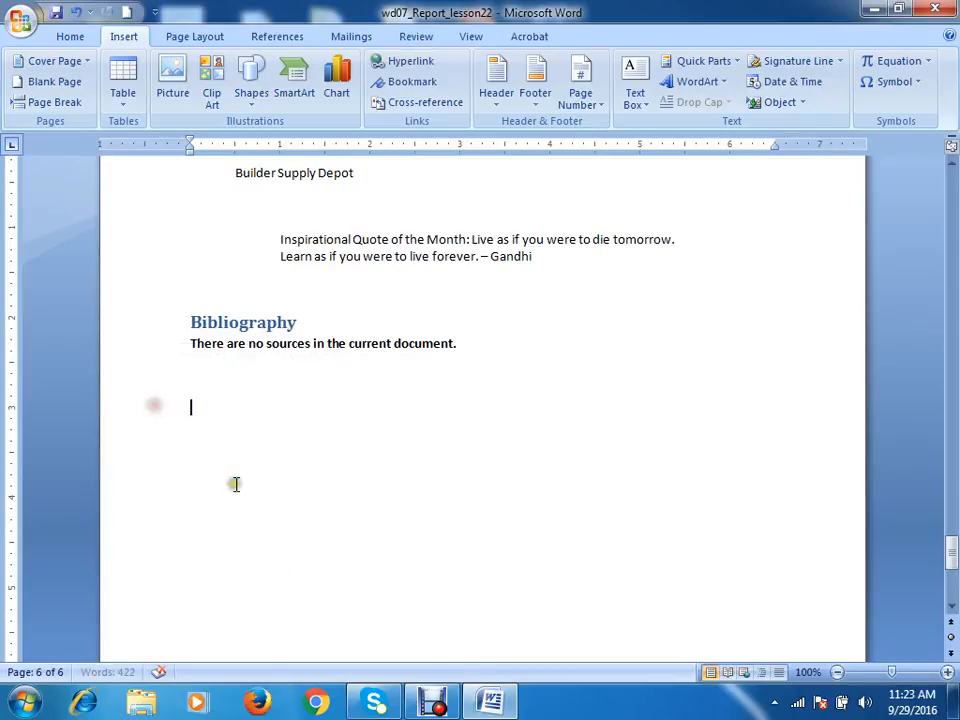
key("BackSpace")
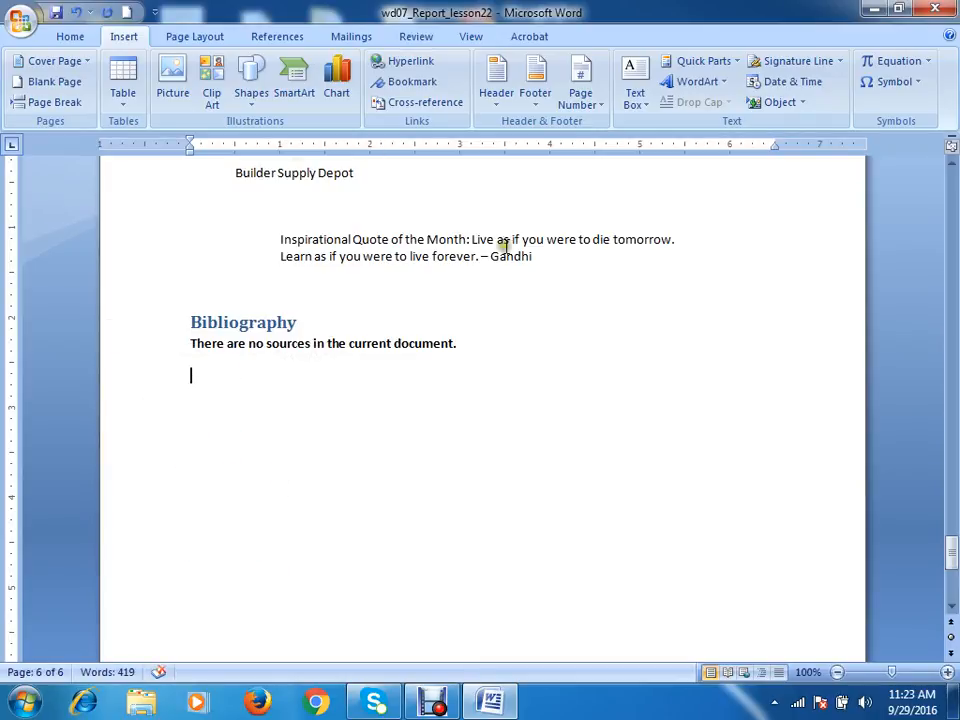
left_click(526, 346)
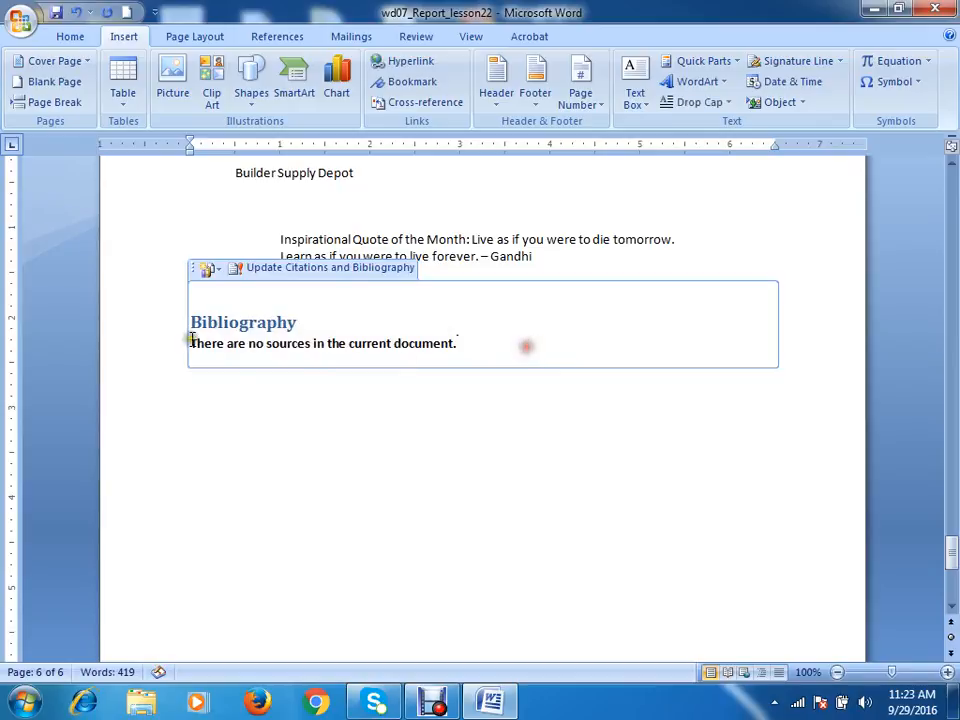
Try the Bookmark dialog on the Monthly Revenue heading with the name 1, sorting by Location and toggling hidden bookmarks, and close it without adding
scroll(561, 379, "up", 15)
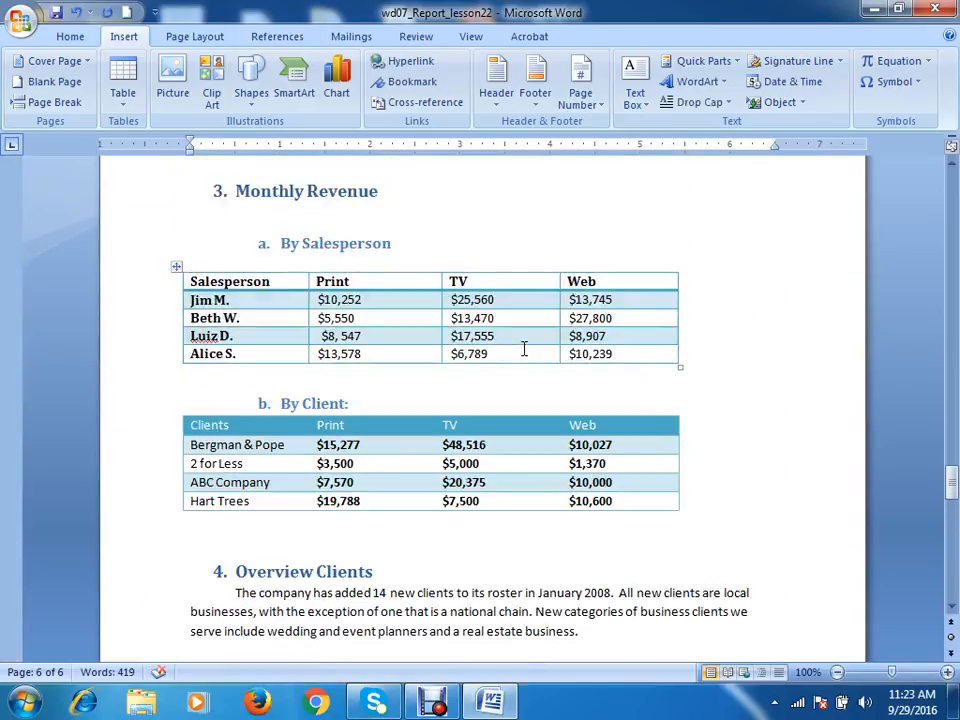
scroll(524, 349, "down", 3)
scroll(519, 347, "up", 6)
left_click(161, 325)
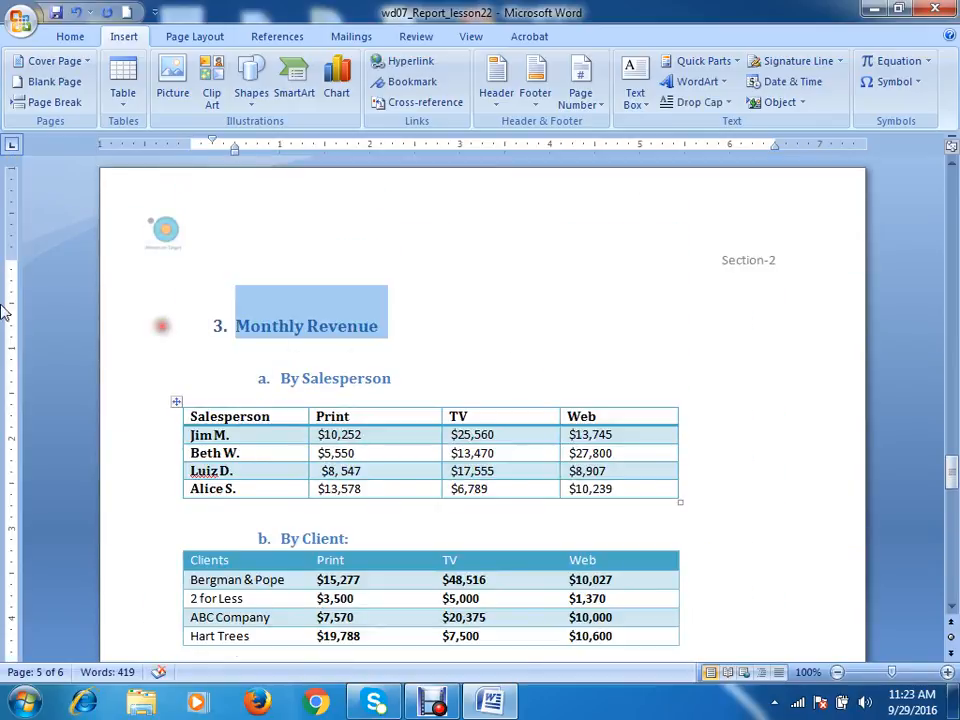
left_click(395, 82)
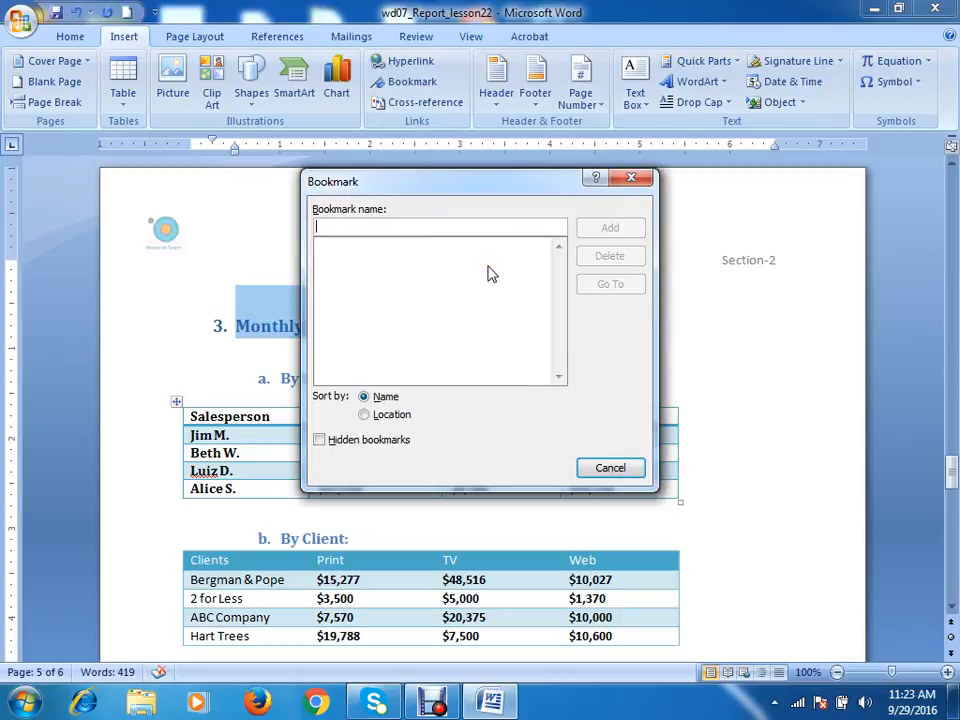
type("1")
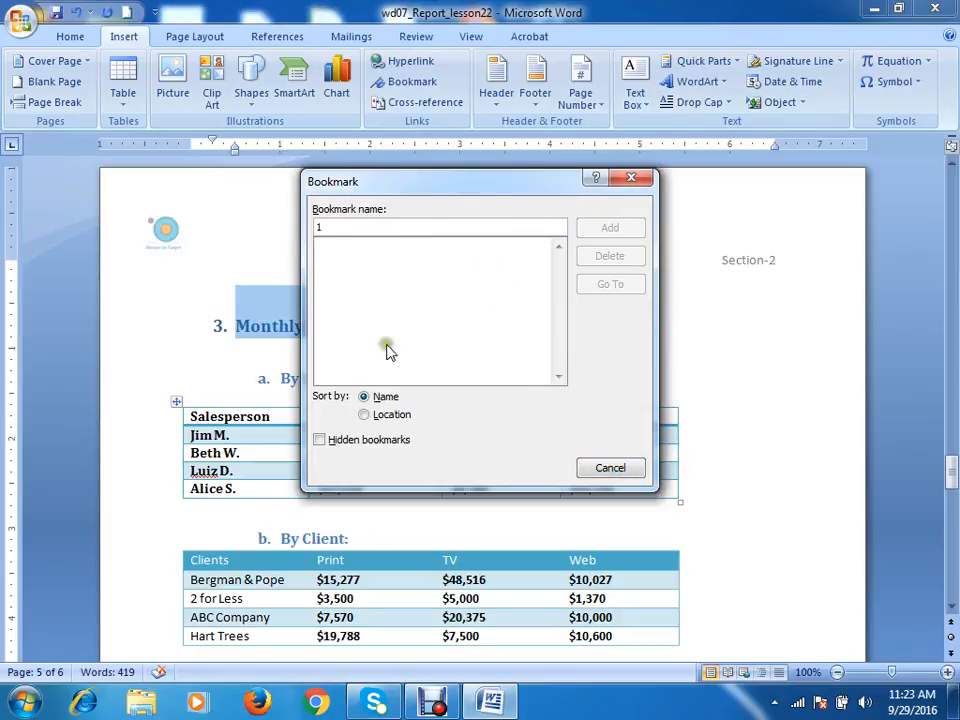
left_click(392, 417)
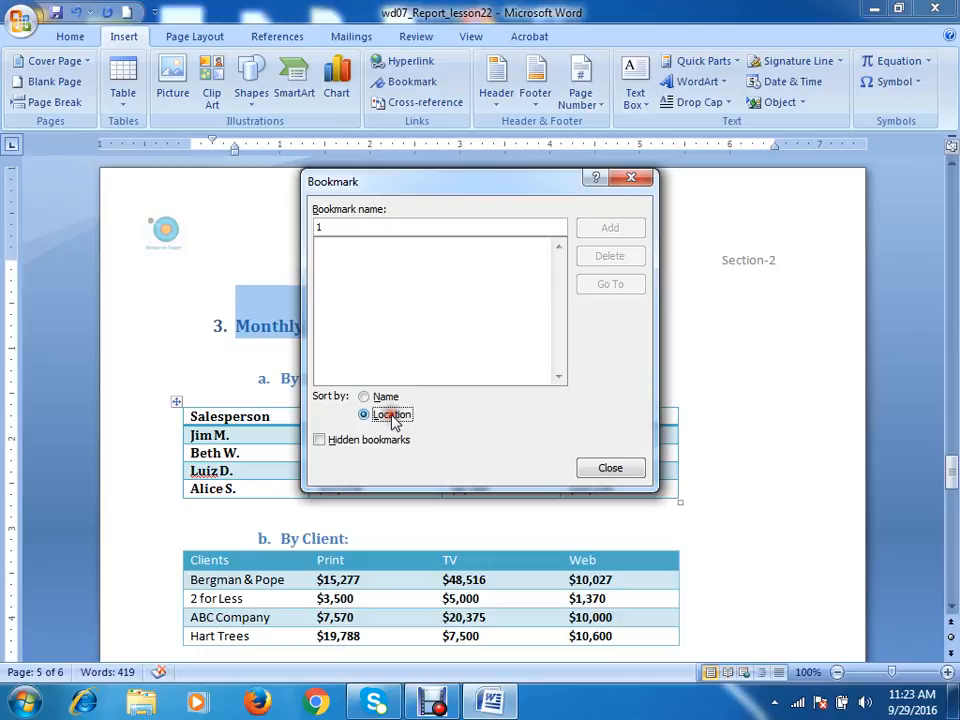
left_click(338, 441)
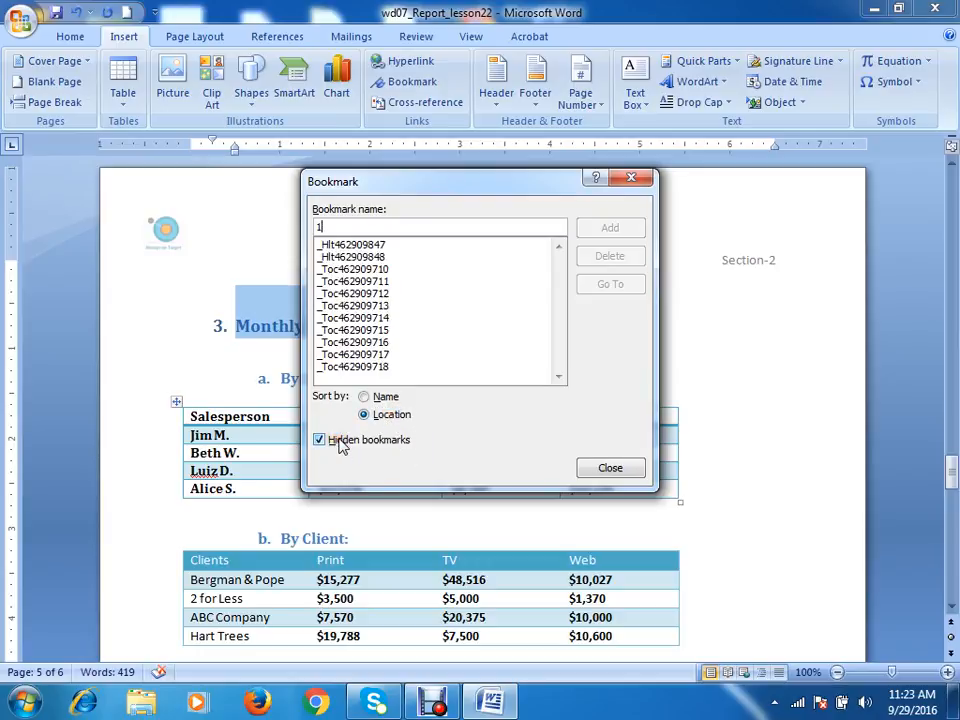
left_click(338, 441)
left_click(610, 468)
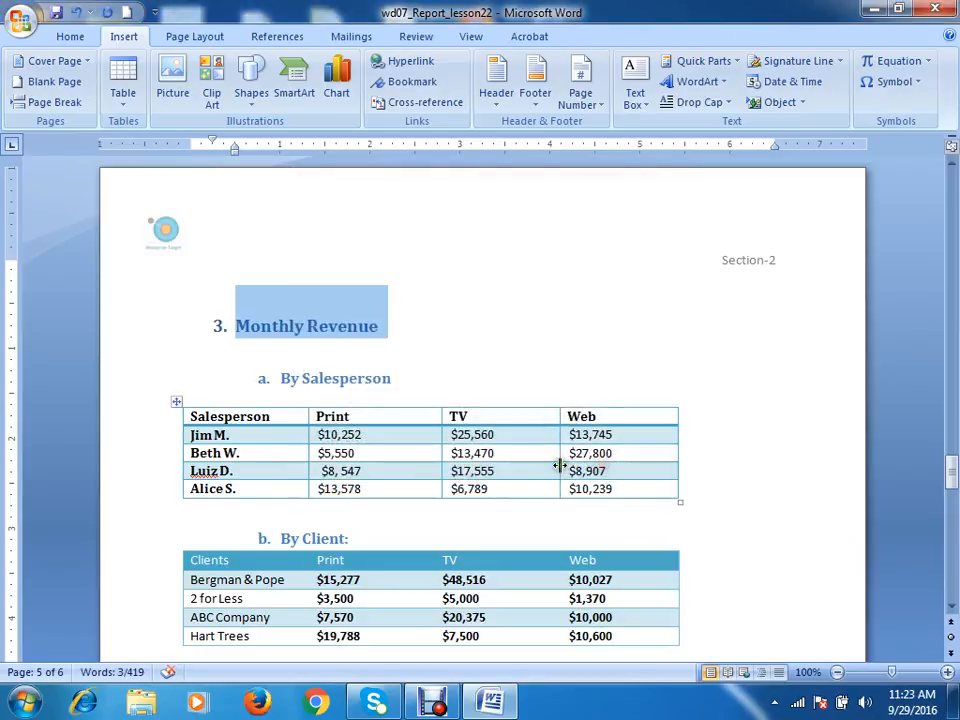
Try a bookmark named 1 in the Bookmark dialog with sorting by Name, and close it without adding the bookmark
scroll(393, 378, "up", 10)
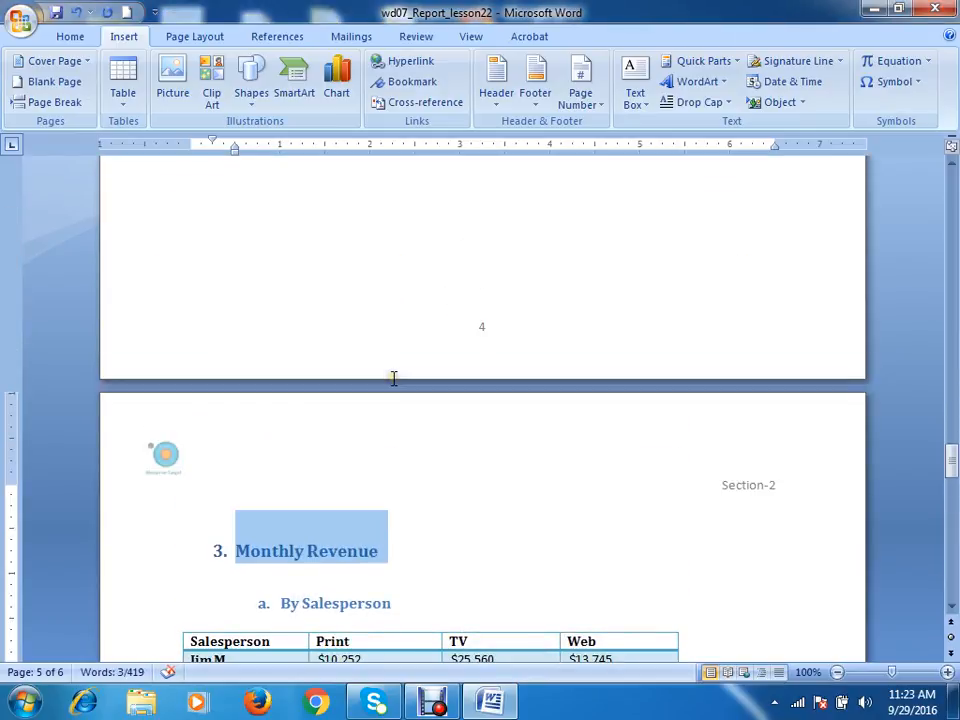
scroll(393, 378, "up", 15)
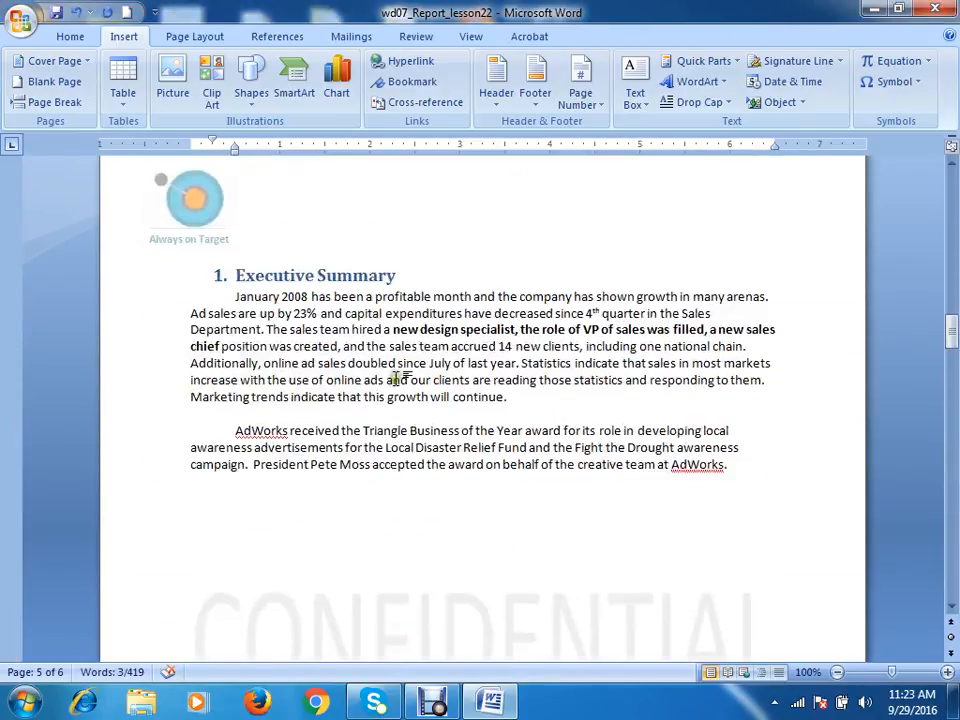
scroll(395, 377, "up", 15)
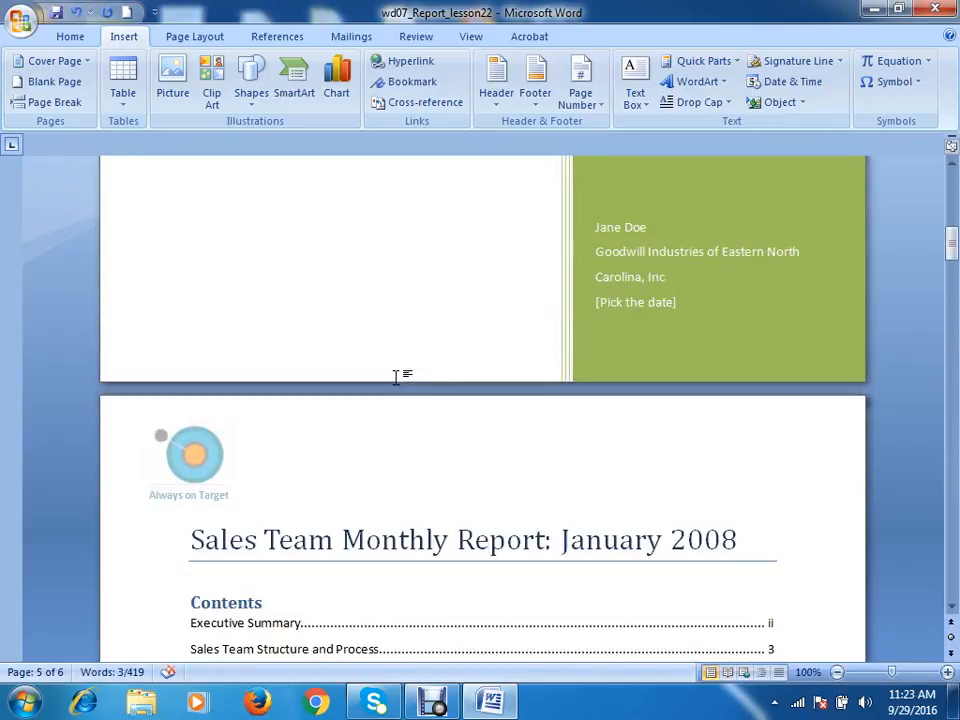
scroll(396, 377, "down", 15)
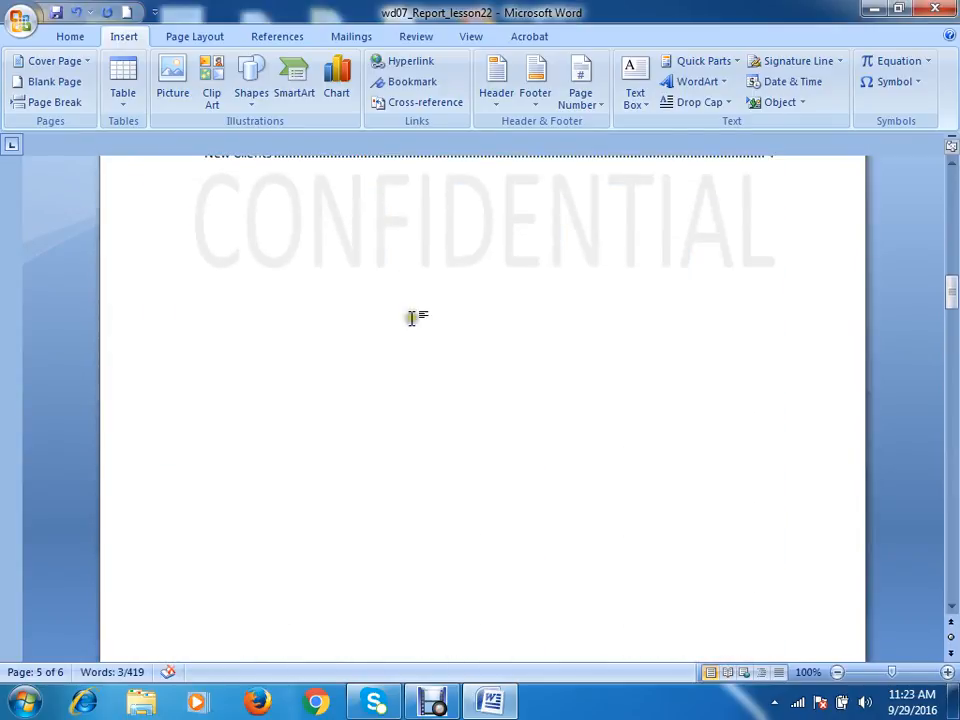
left_click(404, 88)
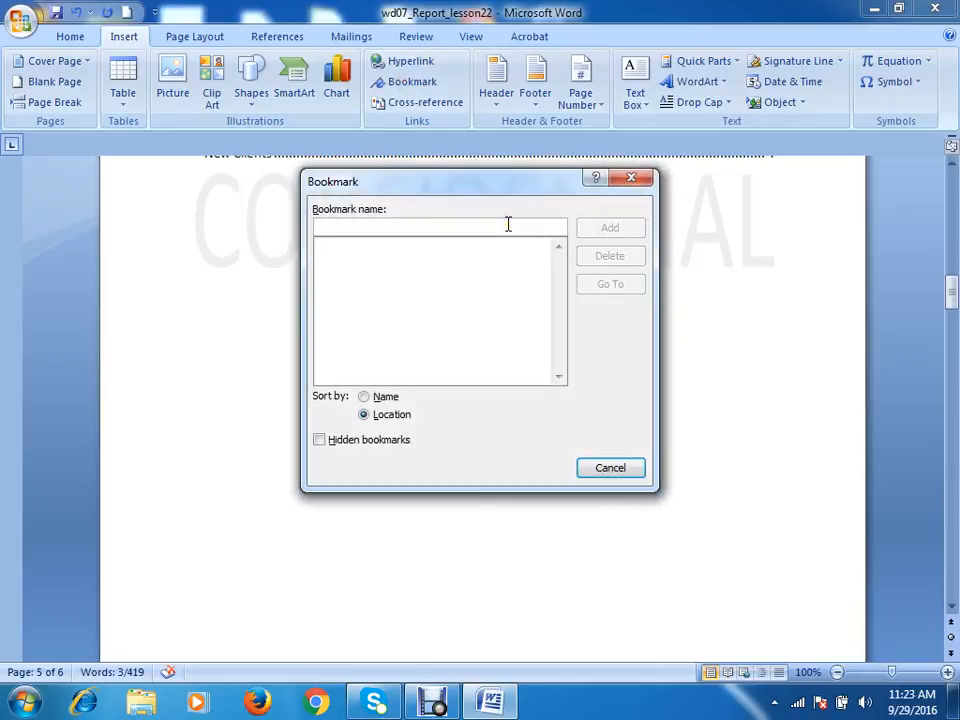
type("1")
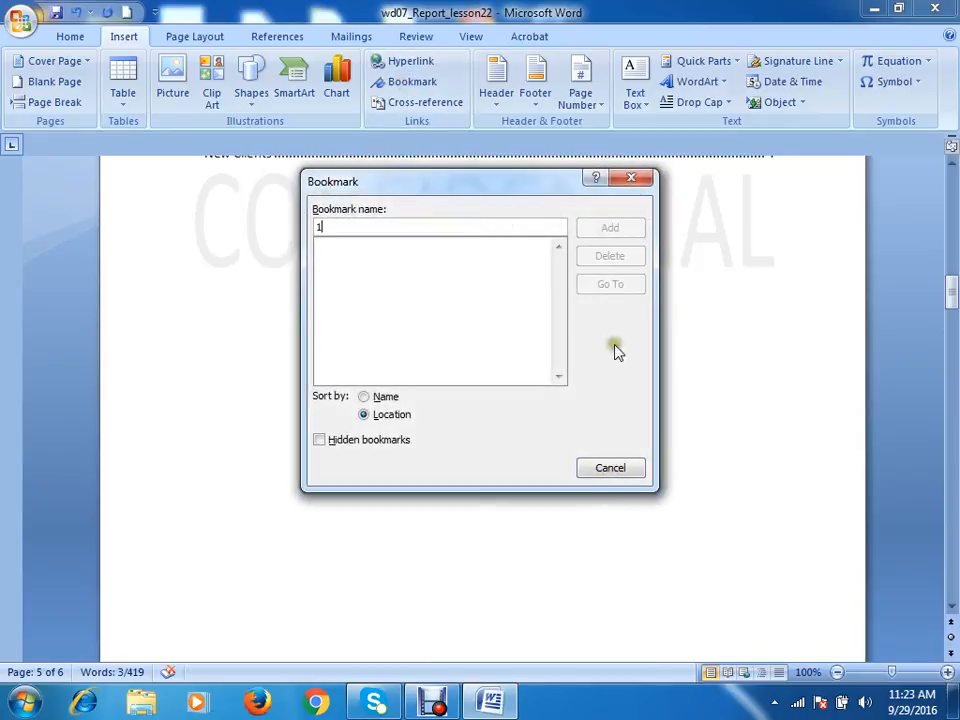
left_click(390, 398)
left_click(605, 470)
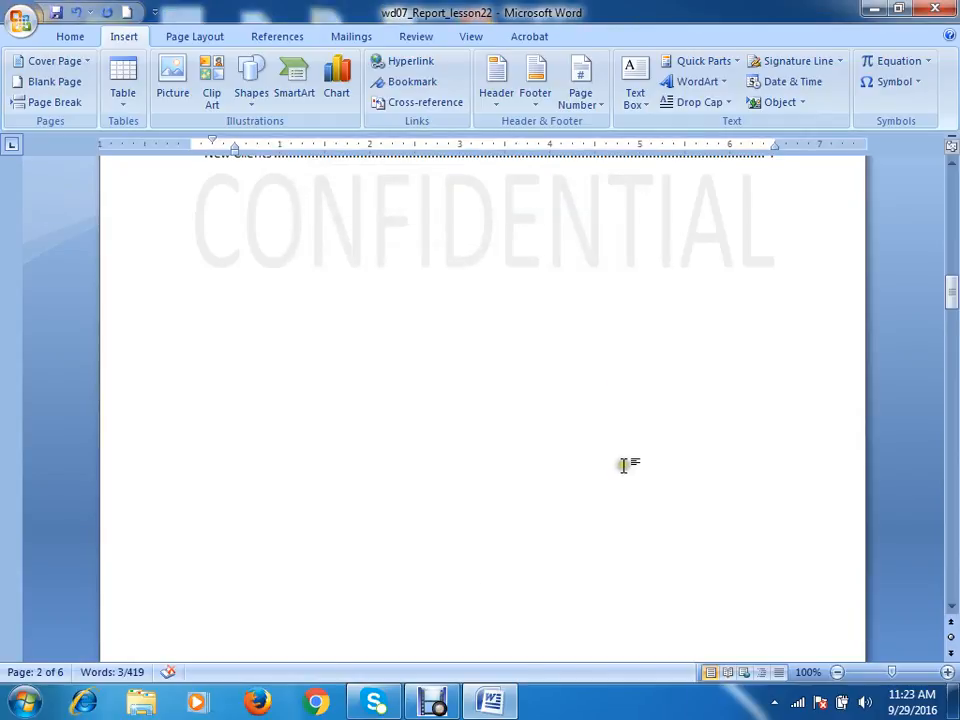
Deselect the Monthly Revenue heading and show the Document Map beside the report
scroll(621, 464, "down", 20)
scroll(600, 417, "down", 20)
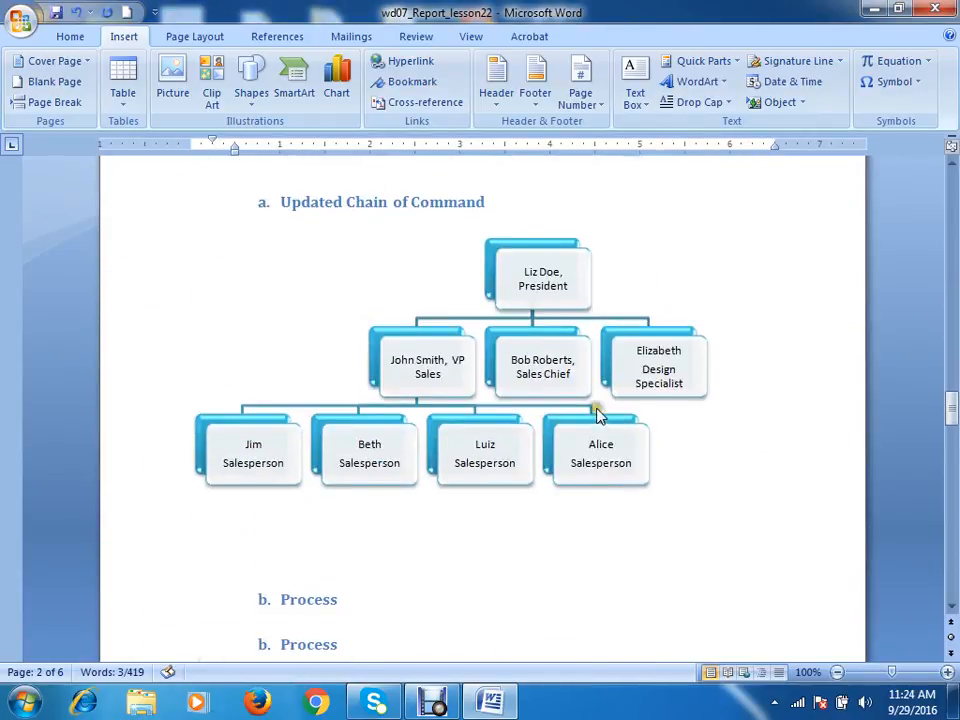
left_click(510, 377)
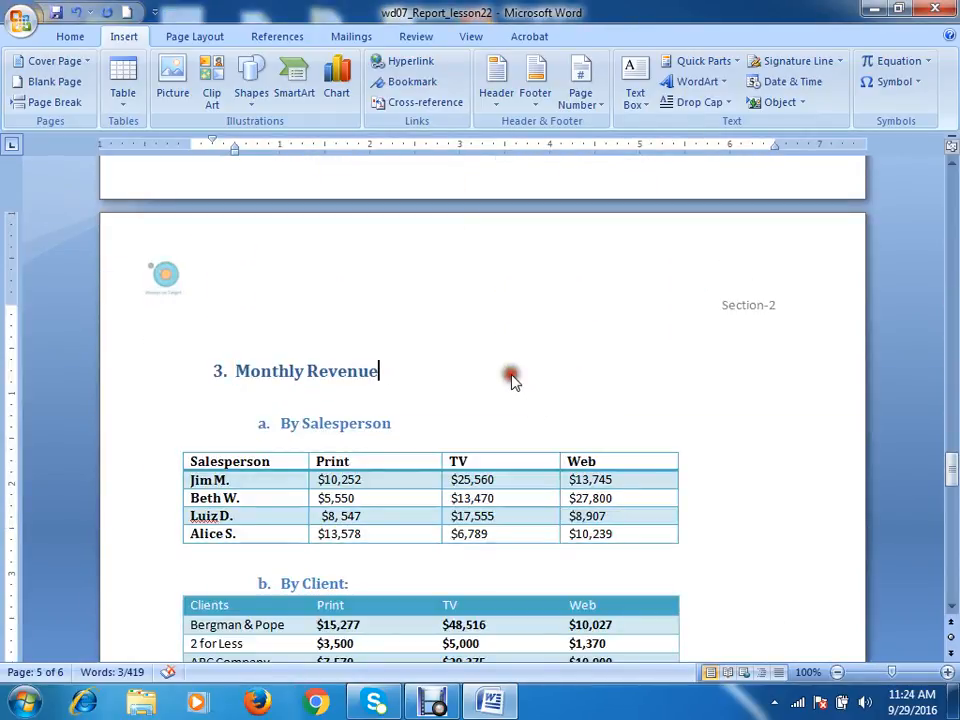
scroll(510, 377, "down", 20)
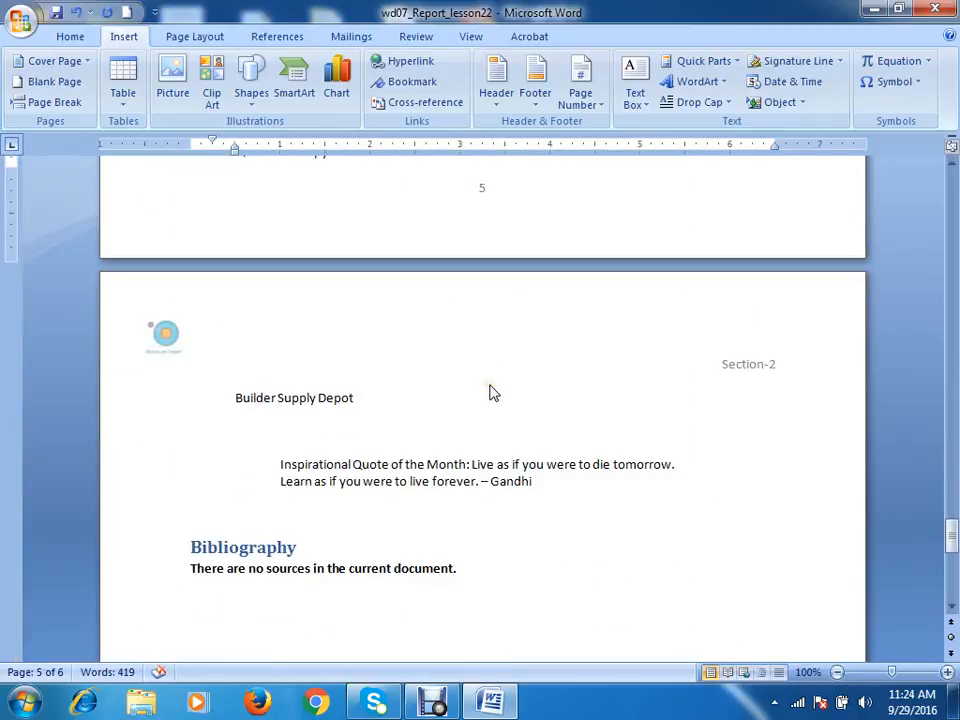
scroll(490, 390, "up", 8)
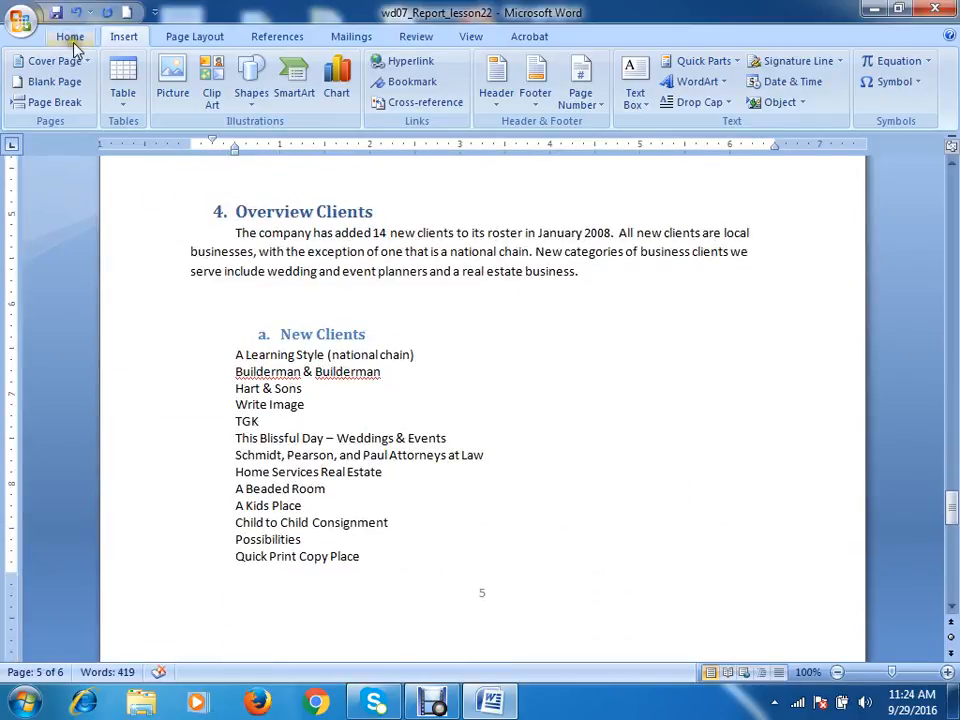
left_click(70, 36)
left_click(470, 38)
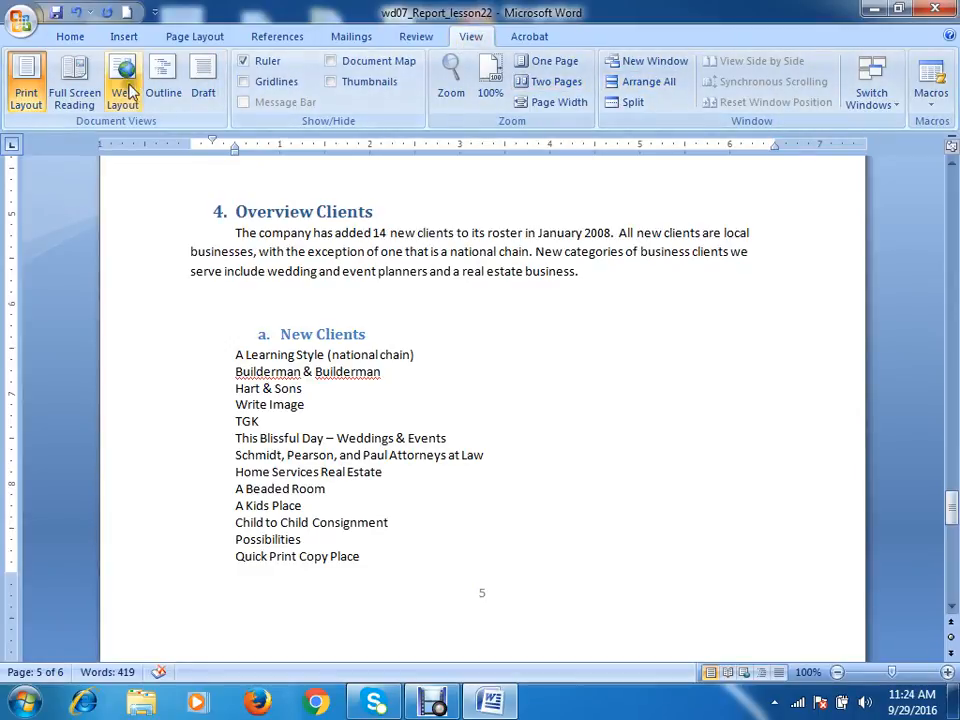
left_click(331, 61)
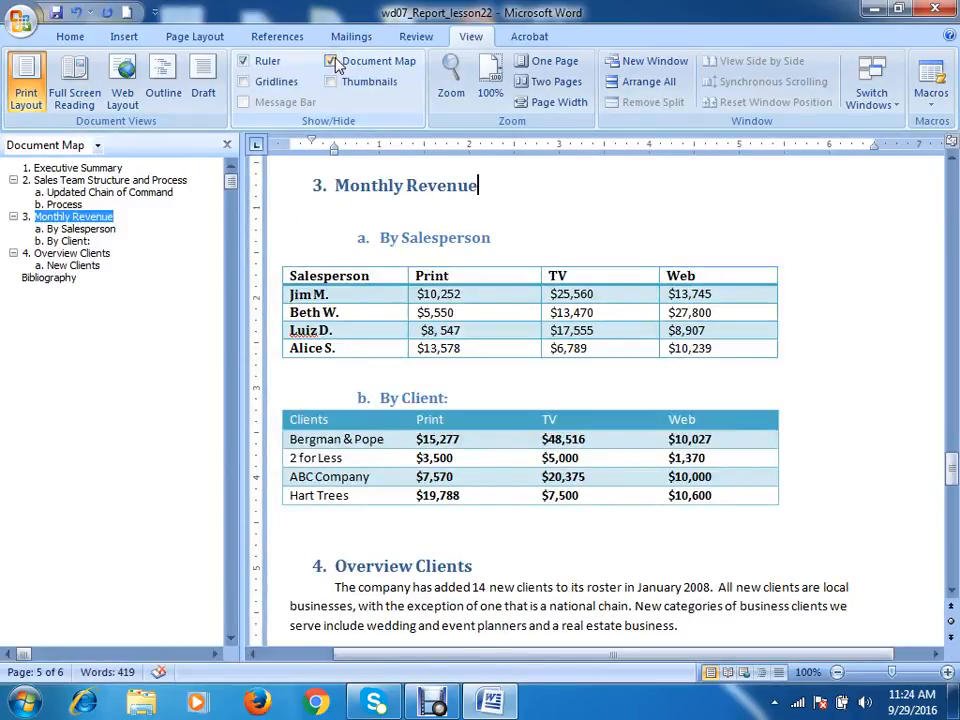
Use the Document Map to visit Sales Team Structure and Process, Updated Chain of Command, Process and Monthly Revenue in turn
left_click(58, 180)
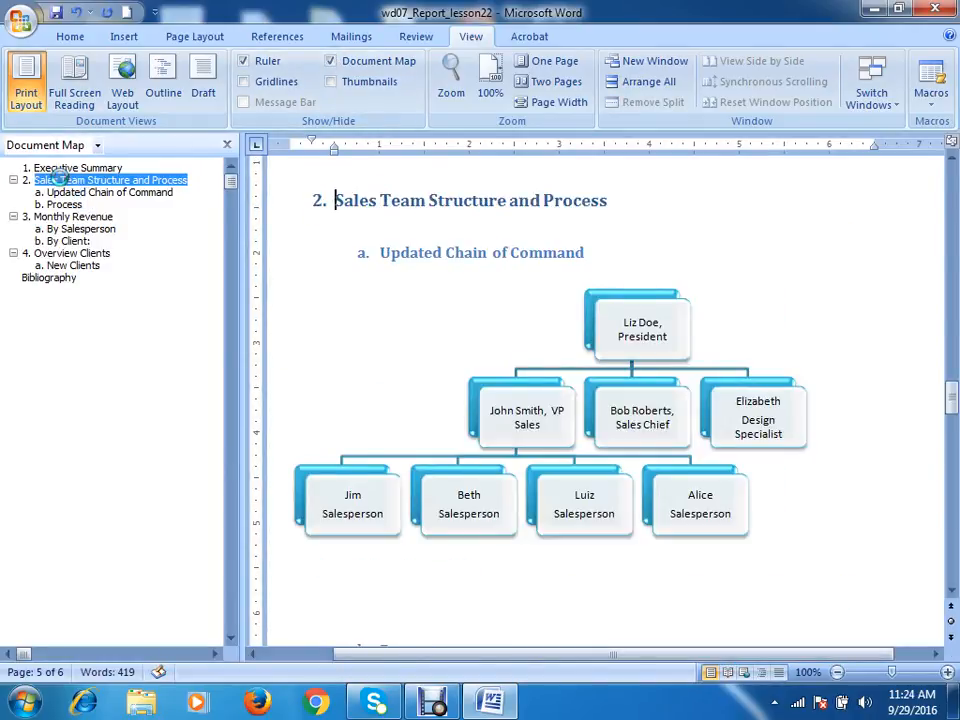
left_click(58, 192)
left_click(62, 204)
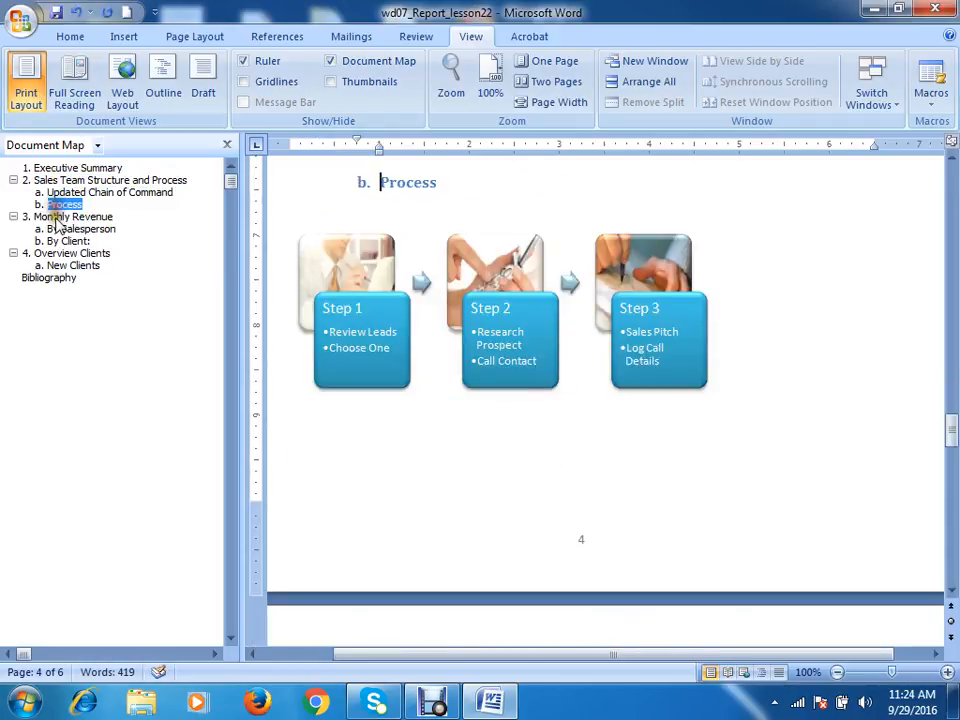
left_click(55, 217)
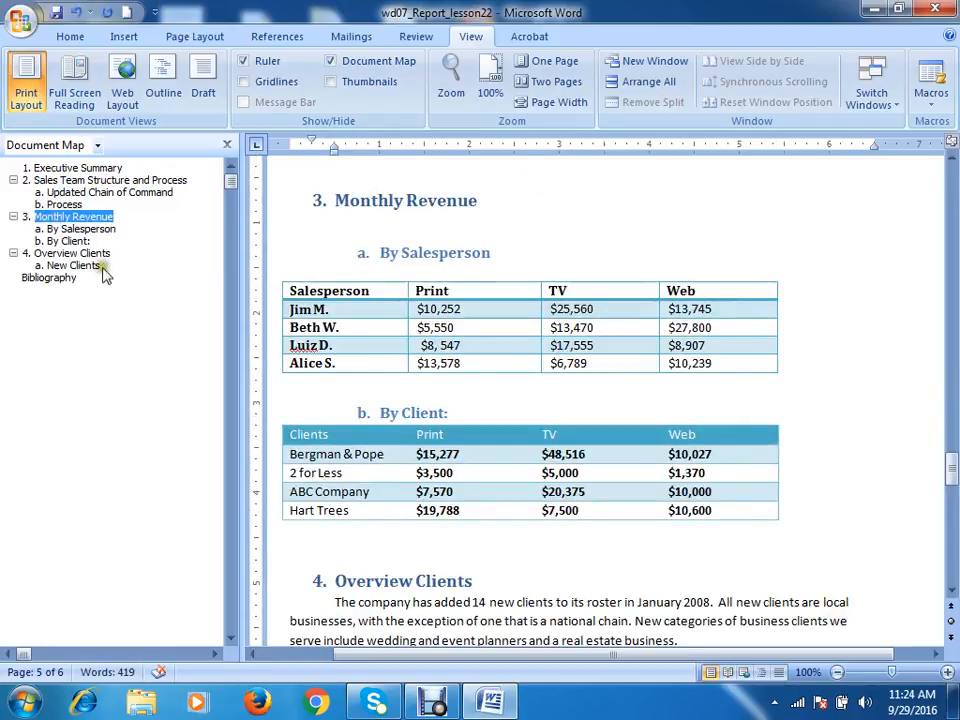
Switch the navigation pane to Thumbnails and back to the Document Map
left_click(97, 145)
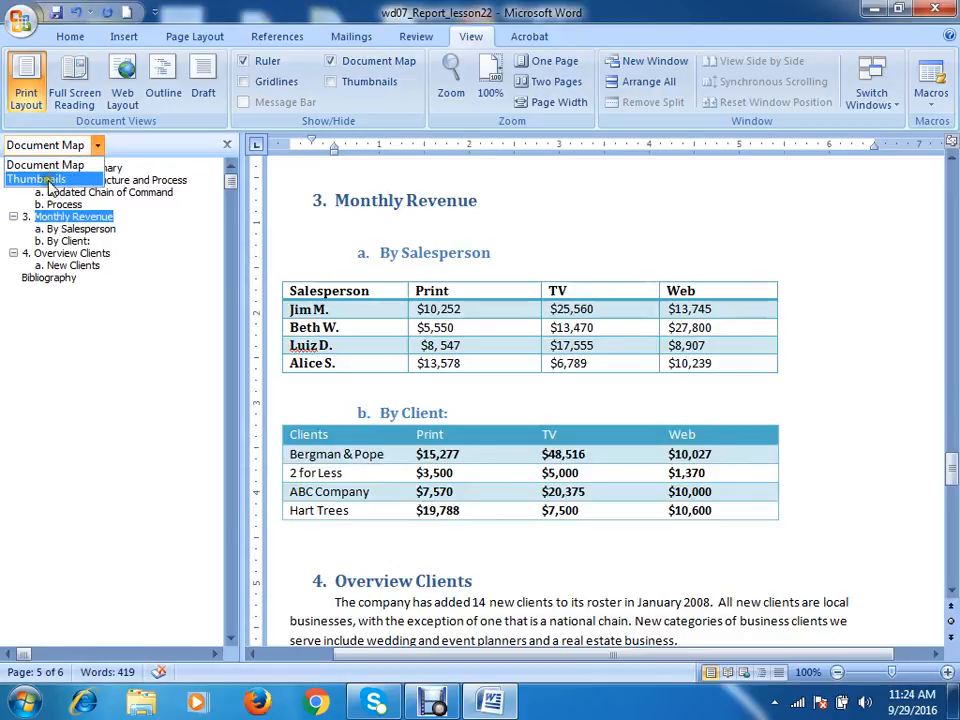
left_click(45, 180)
left_click(96, 146)
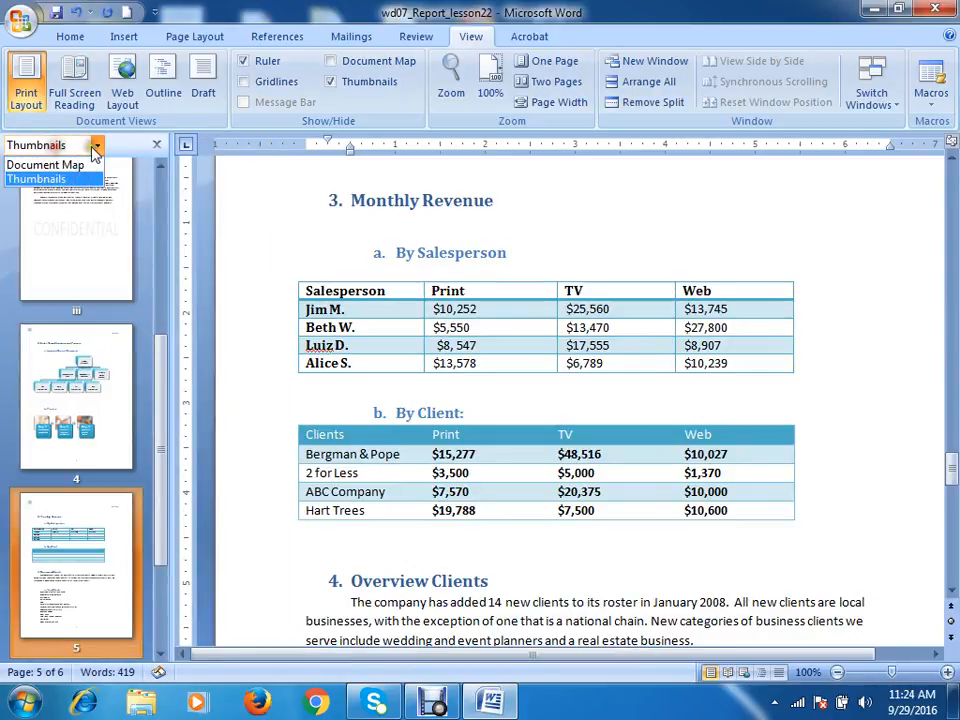
left_click(45, 164)
Jump through the main headings from Sales Team Structure and Process to Bibliography, return to Overview Clients, and close the Document Map
left_click(60, 181)
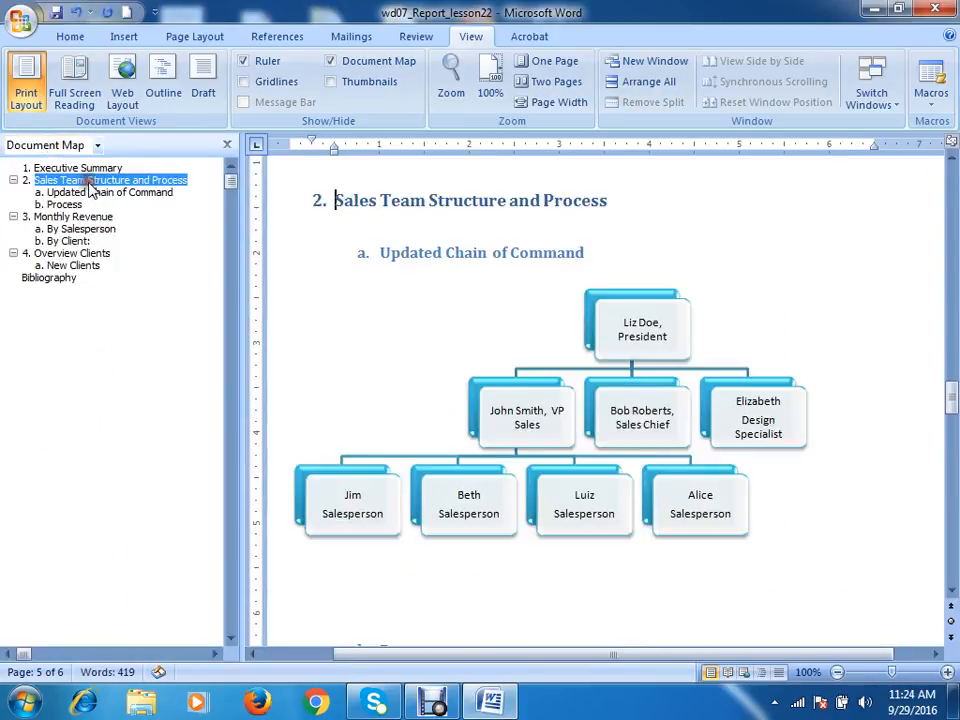
left_click(66, 205)
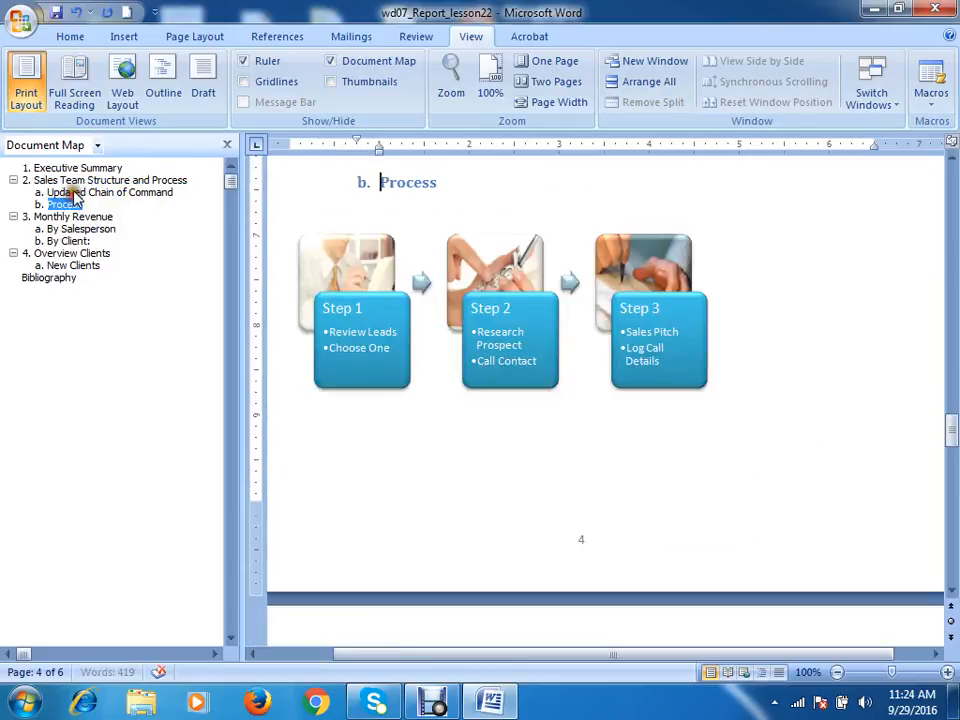
left_click(66, 216)
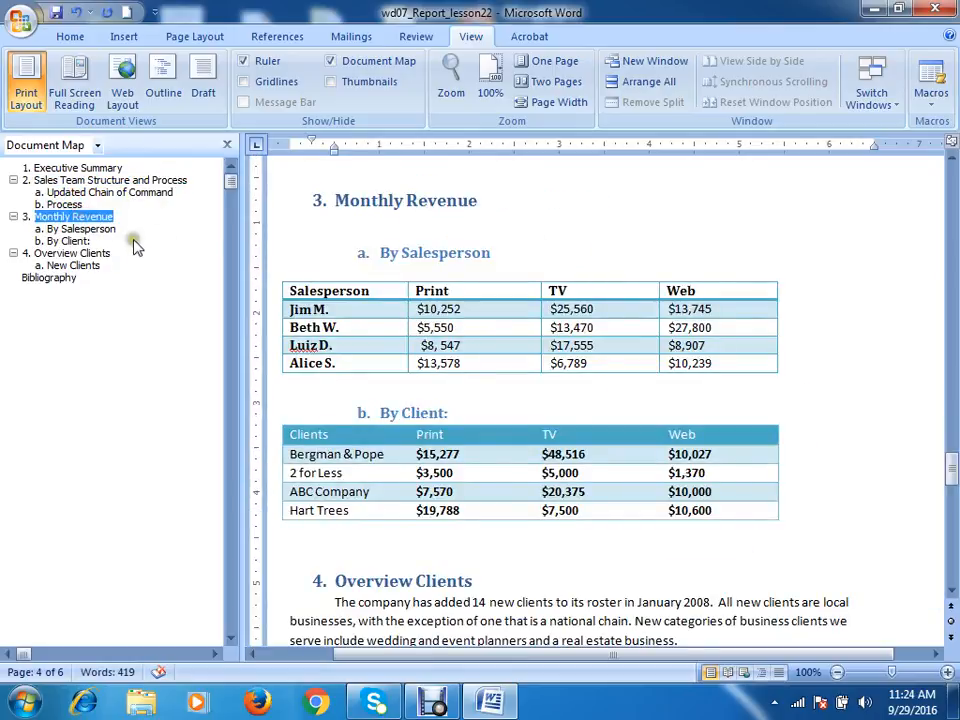
left_click(72, 253)
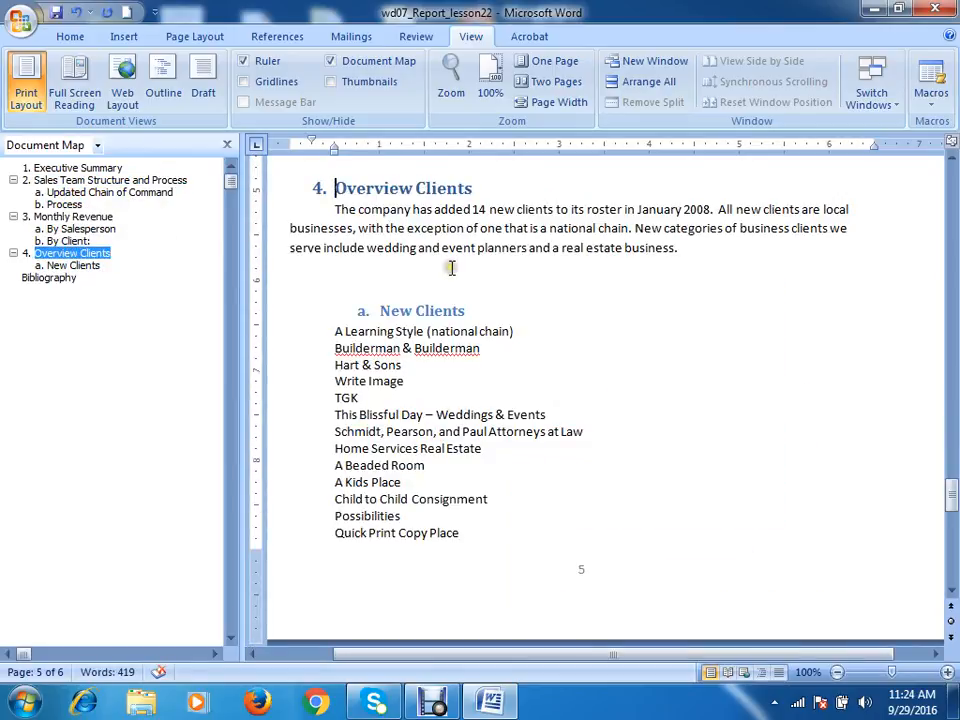
left_click(50, 278)
left_click(56, 255)
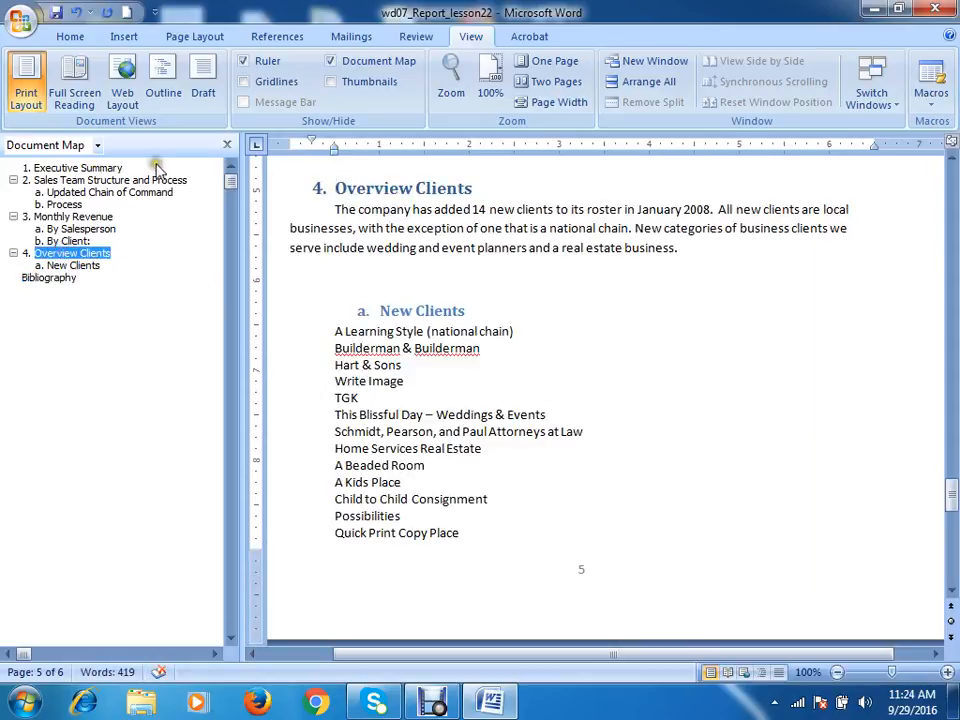
left_click(227, 145)
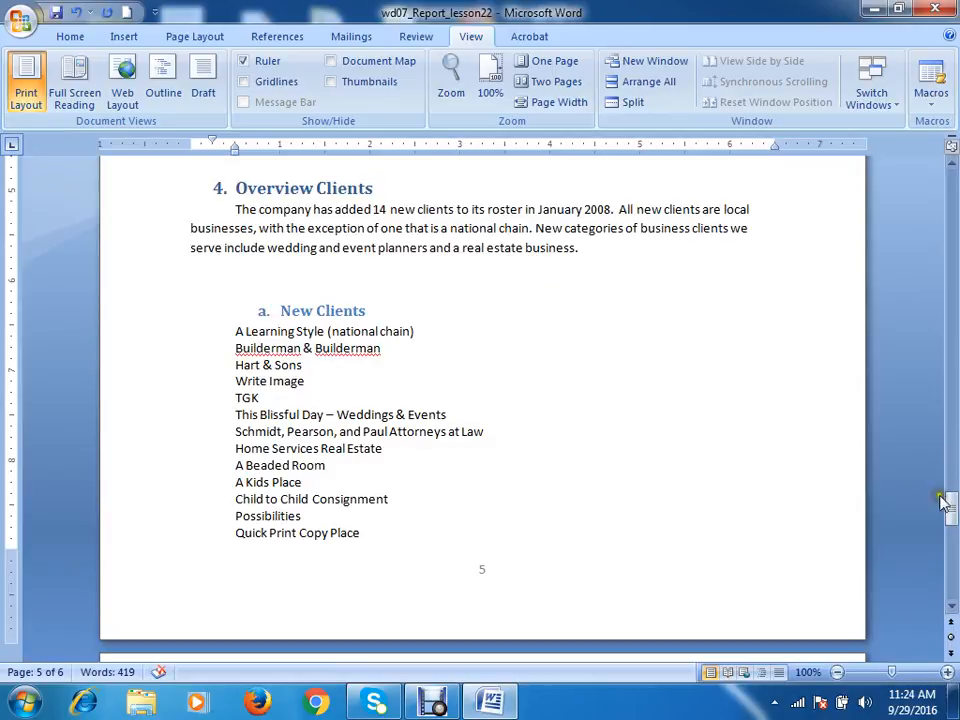
Follow the Executive Summary, Monthly Revenue and By Salesperson entries in the table of contents to their sections
mouse_move(943, 502)
left_mouse_down()
mouse_move(946, 175)
mouse_move(945, 274)
left_mouse_up()
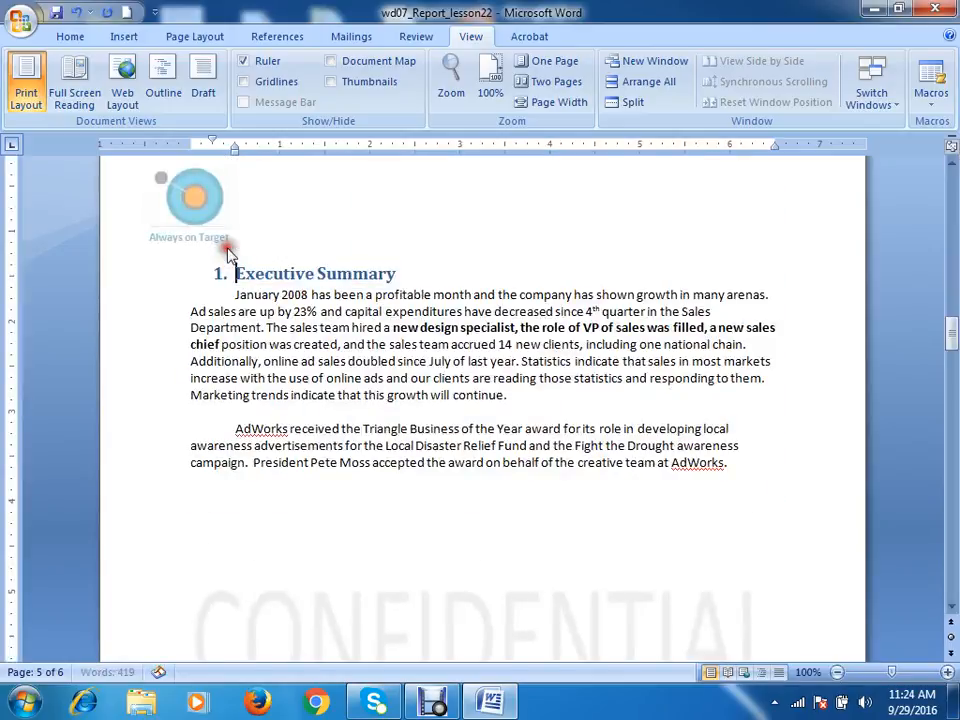
left_click(243, 250, "ctrl")
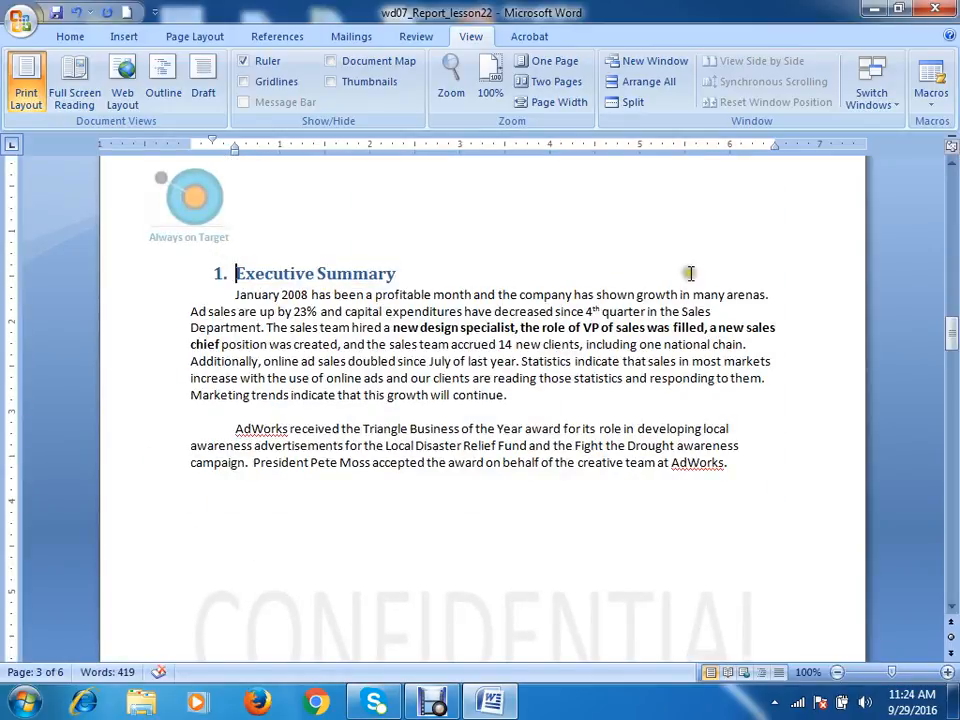
scroll(664, 274, "up", 15)
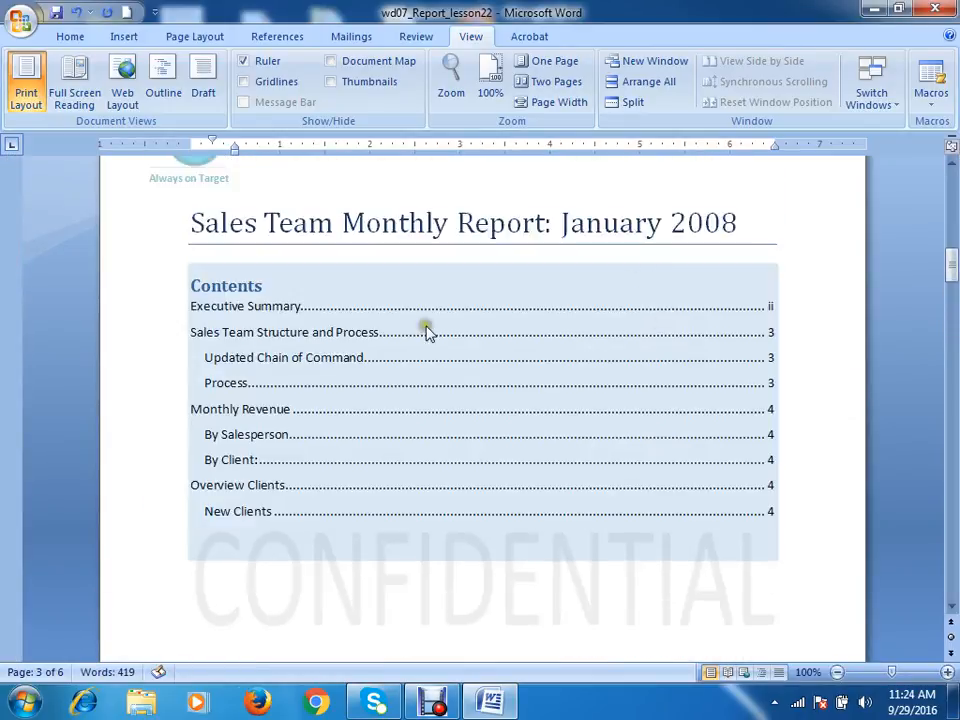
left_click(225, 410, "ctrl")
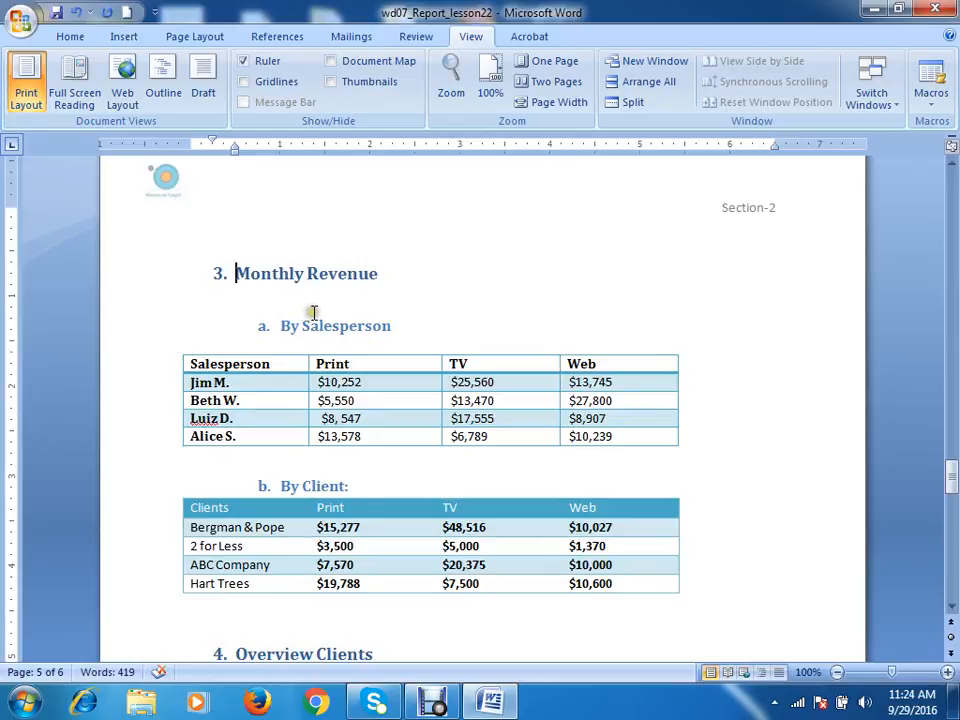
scroll(313, 308, "down", 5)
scroll(313, 304, "up", 6)
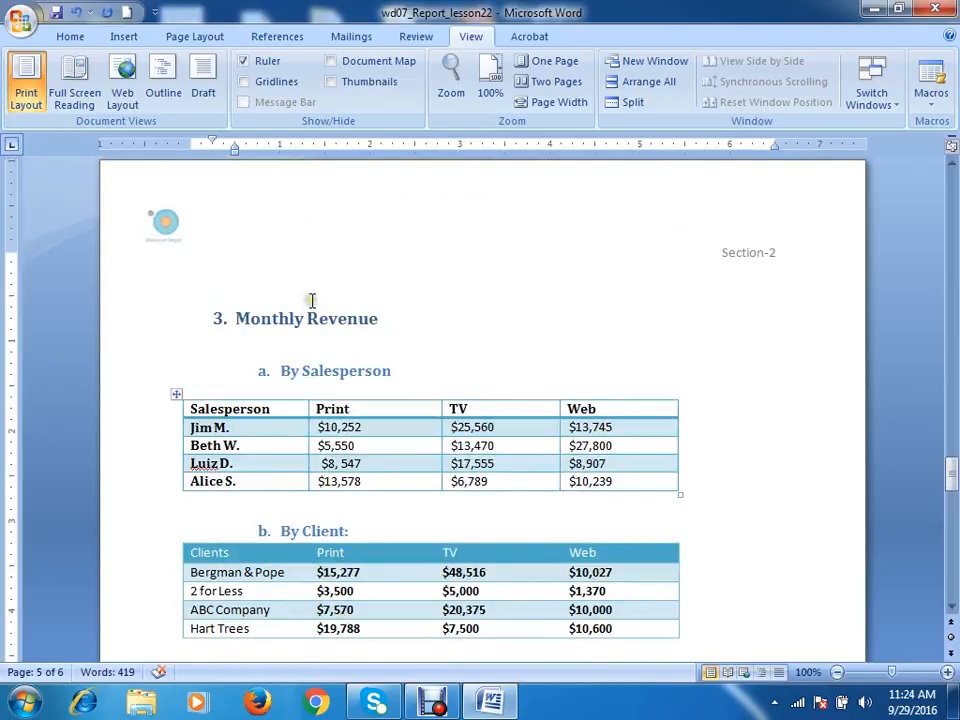
mouse_move(953, 480)
left_mouse_down()
mouse_move(953, 208)
mouse_move(952, 273)
left_mouse_up()
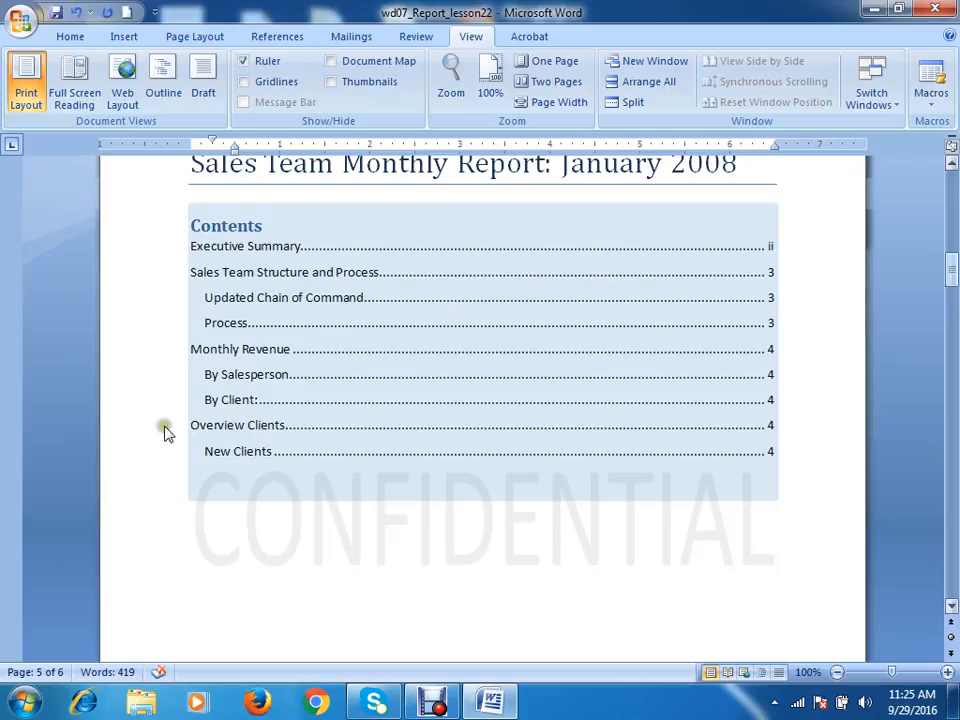
left_click(248, 378, "ctrl")
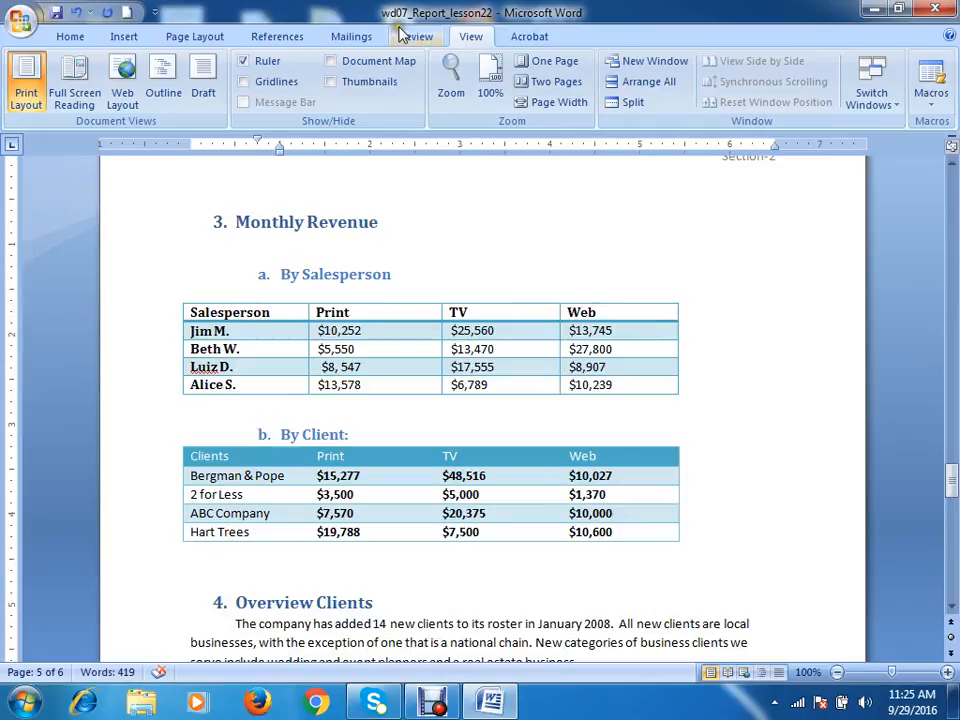
left_click(277, 36)
left_click(195, 36)
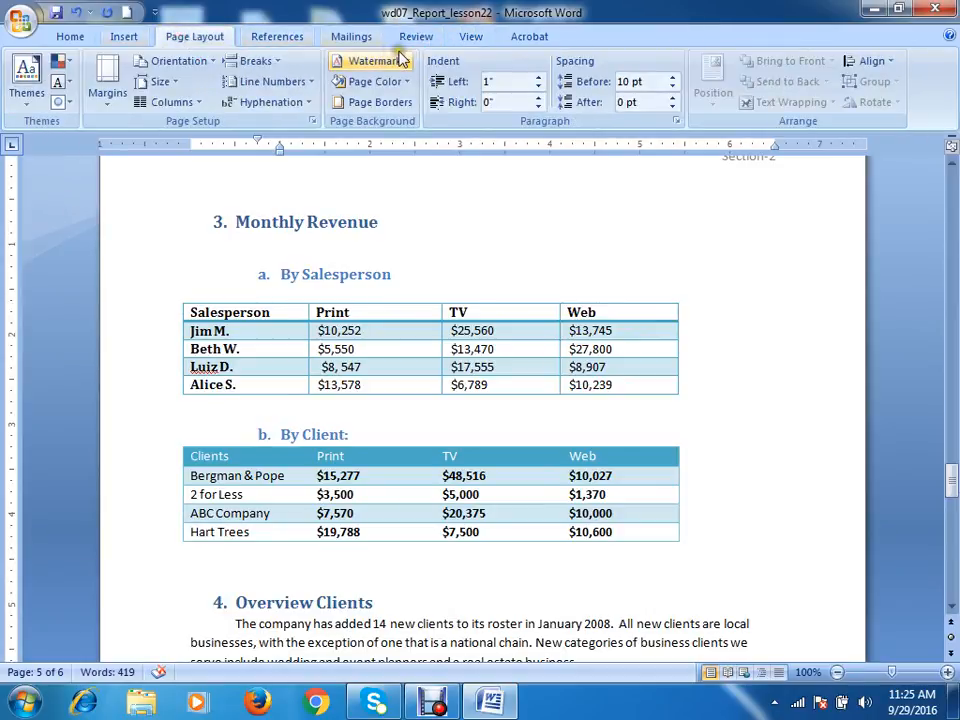
left_click(124, 36)
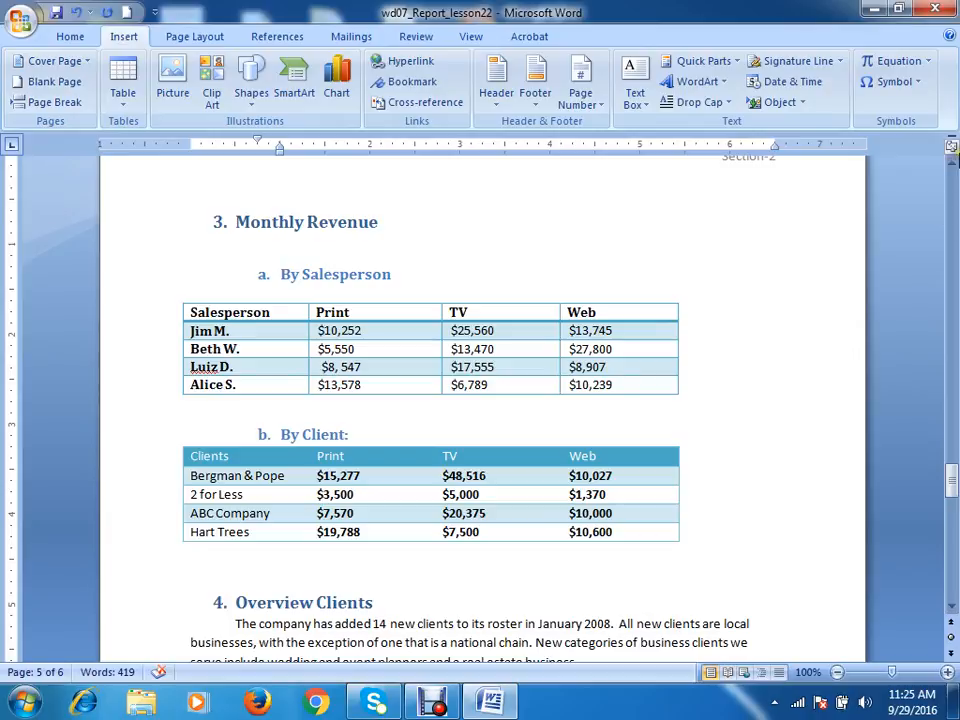
scroll(750, 446, "up", 12)
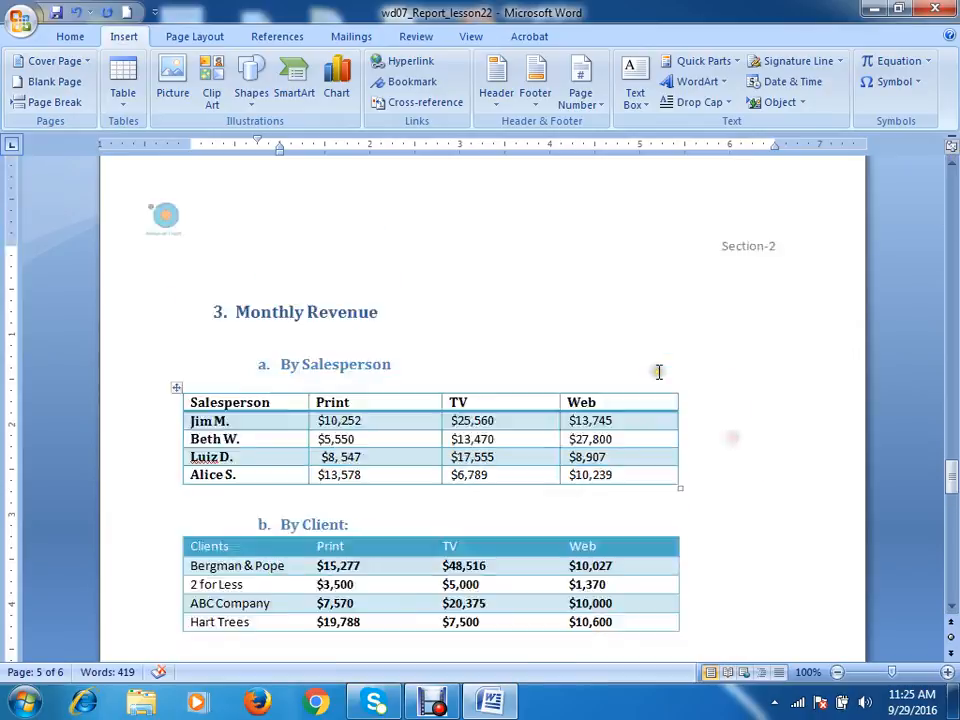
scroll(659, 372, "up", 15)
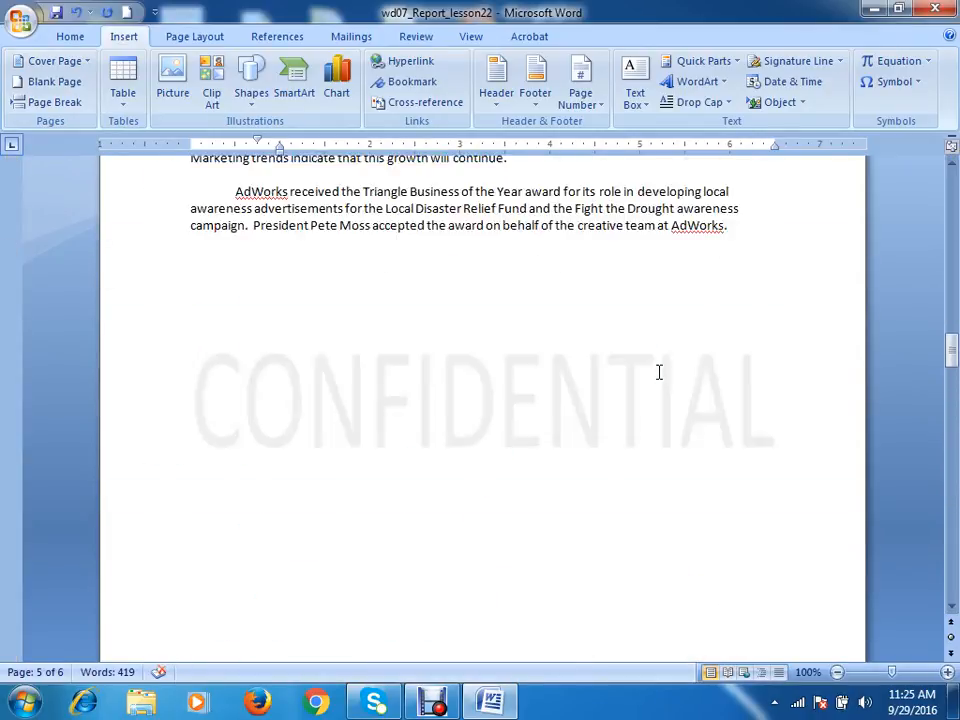
Minimize the report and open Removable Disk (I:) in Windows Explorer, declining the antivirus scan of the drive
scroll(437, 345, "up", 15)
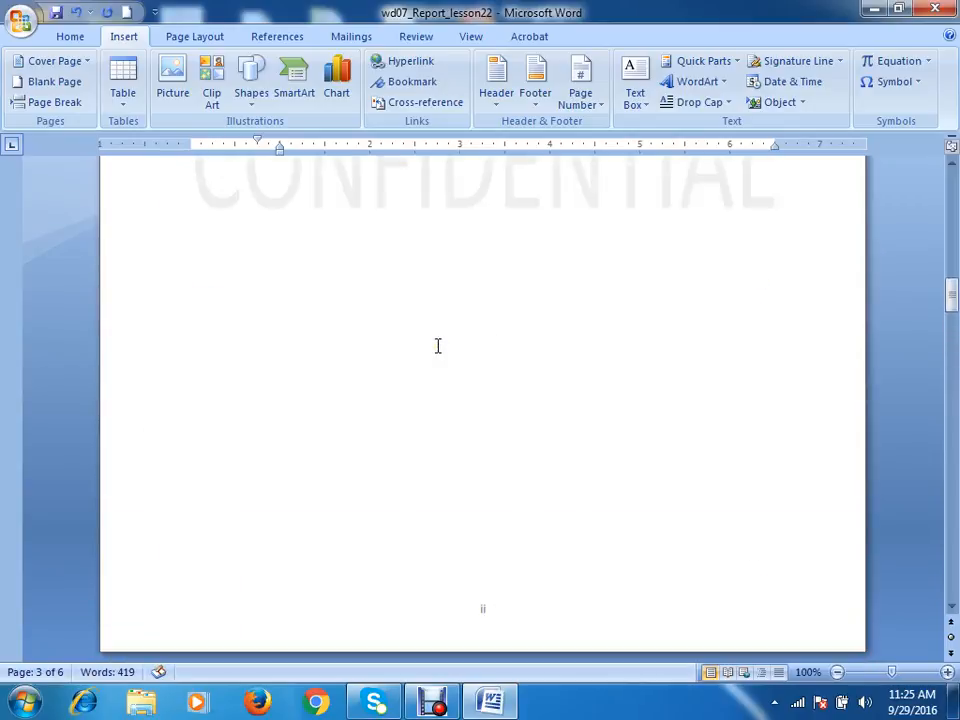
left_click(873, 12)
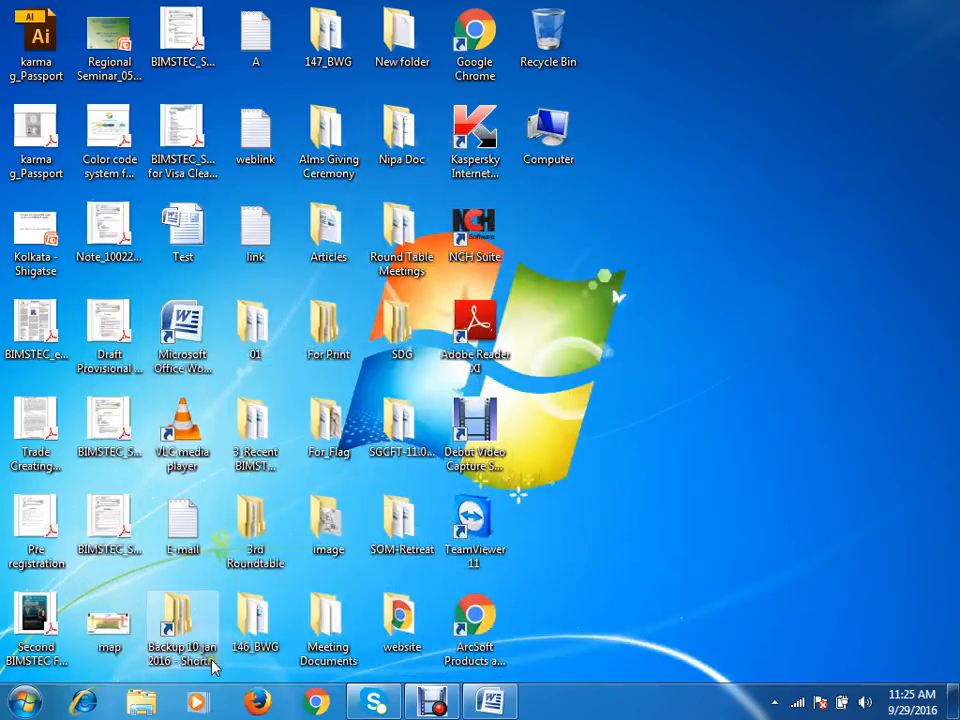
left_click(141, 702)
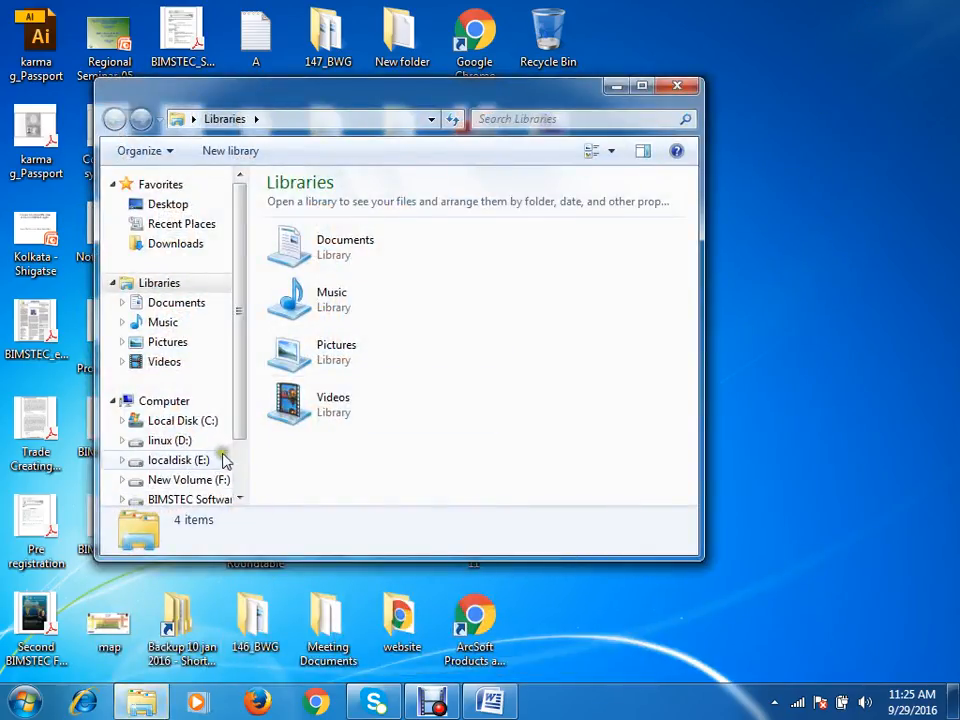
scroll(240, 450, "down", 2)
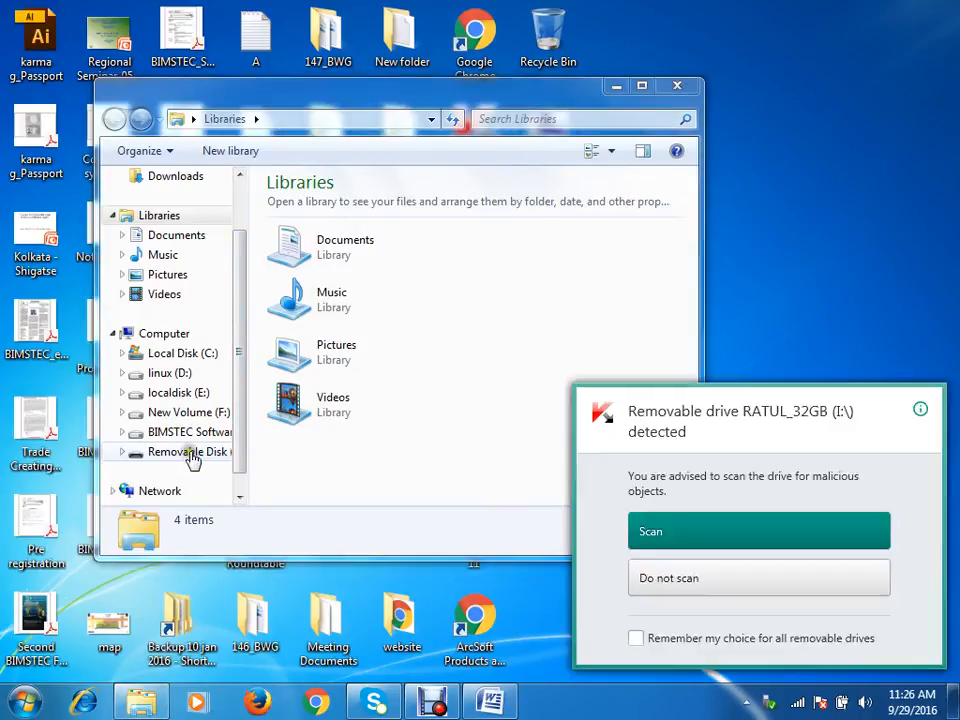
left_click(229, 455)
left_click(720, 576)
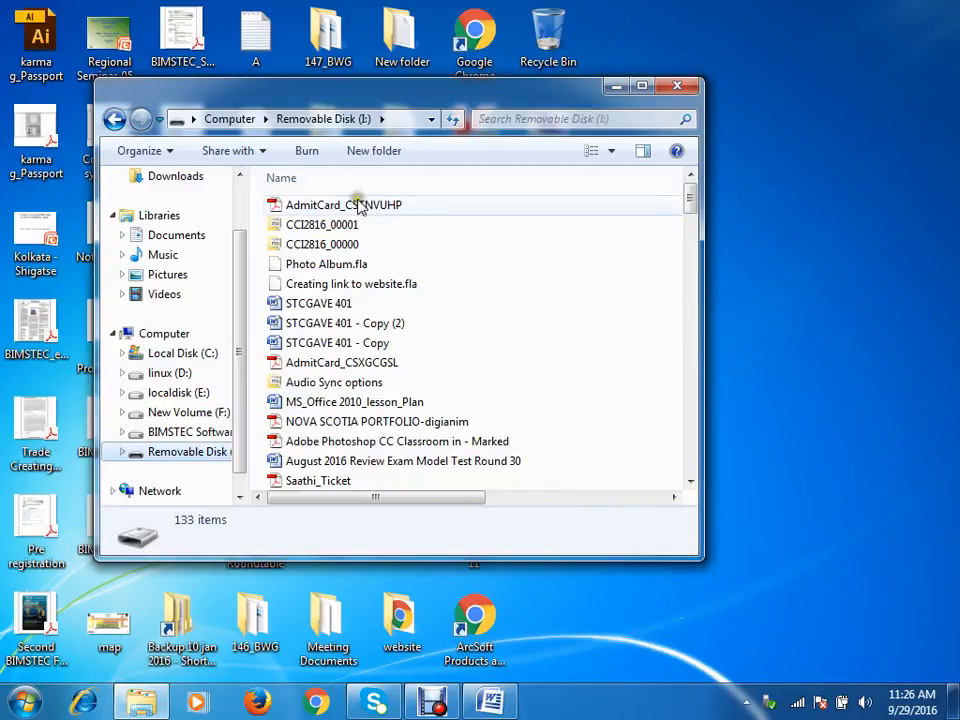
Open the Practice Files folder inside the MS Office 2010 folder on the removable disk
left_click(404, 209)
key("m")
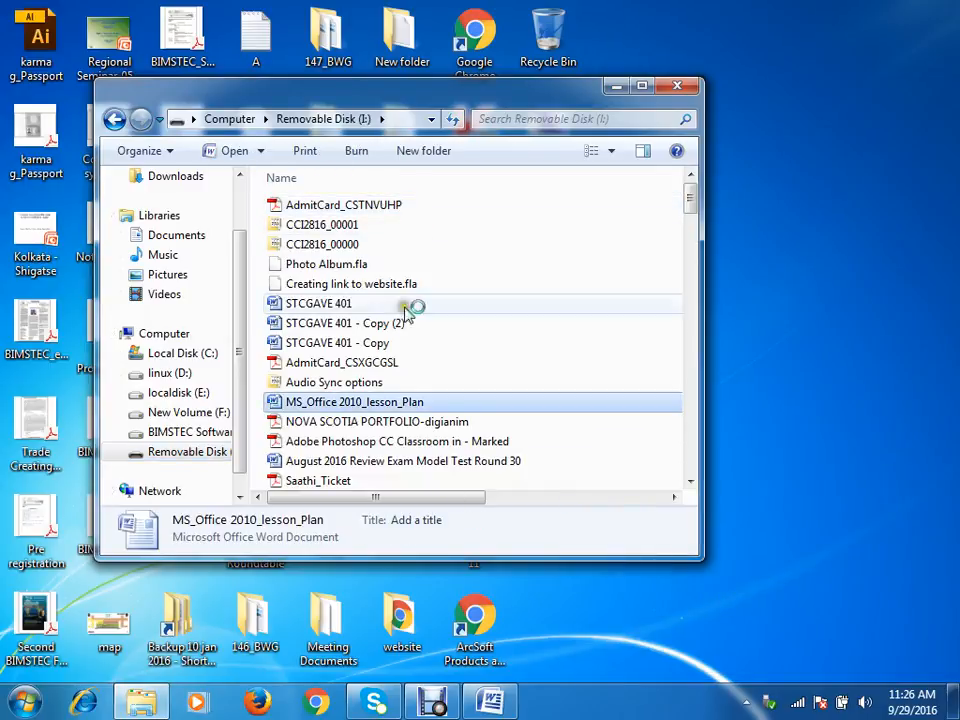
key("e")
key("m")
key("m")
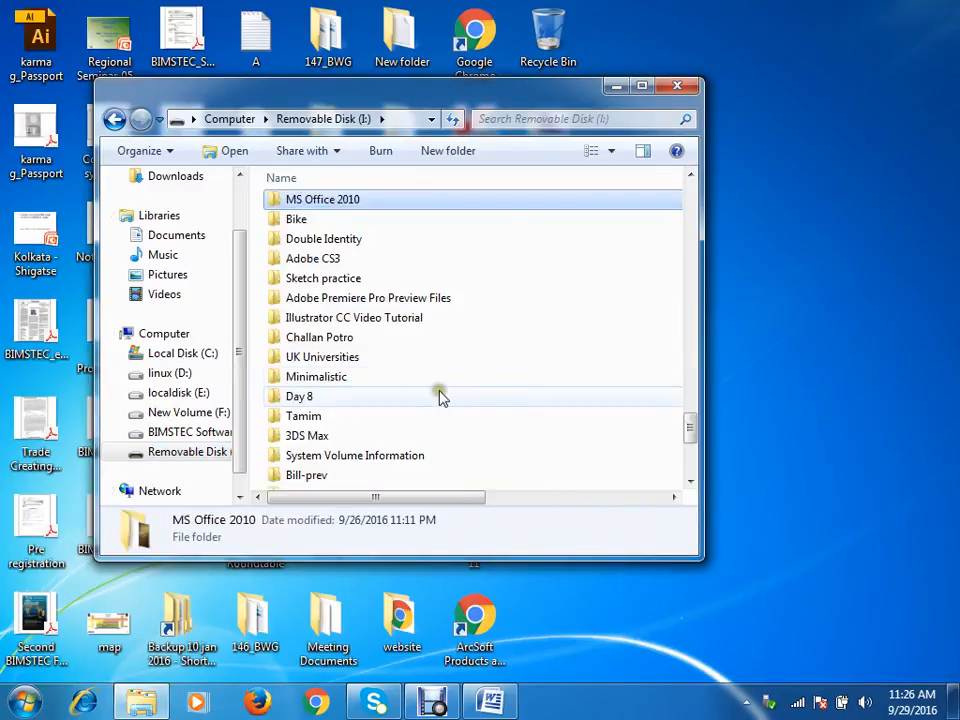
double_click(337, 205)
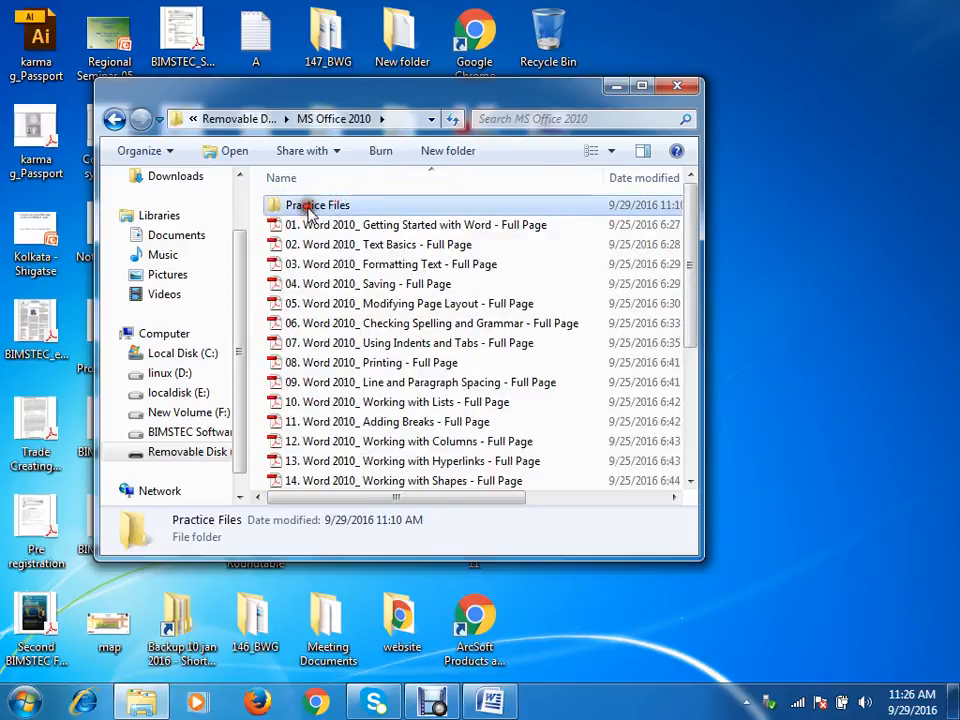
double_click(300, 205)
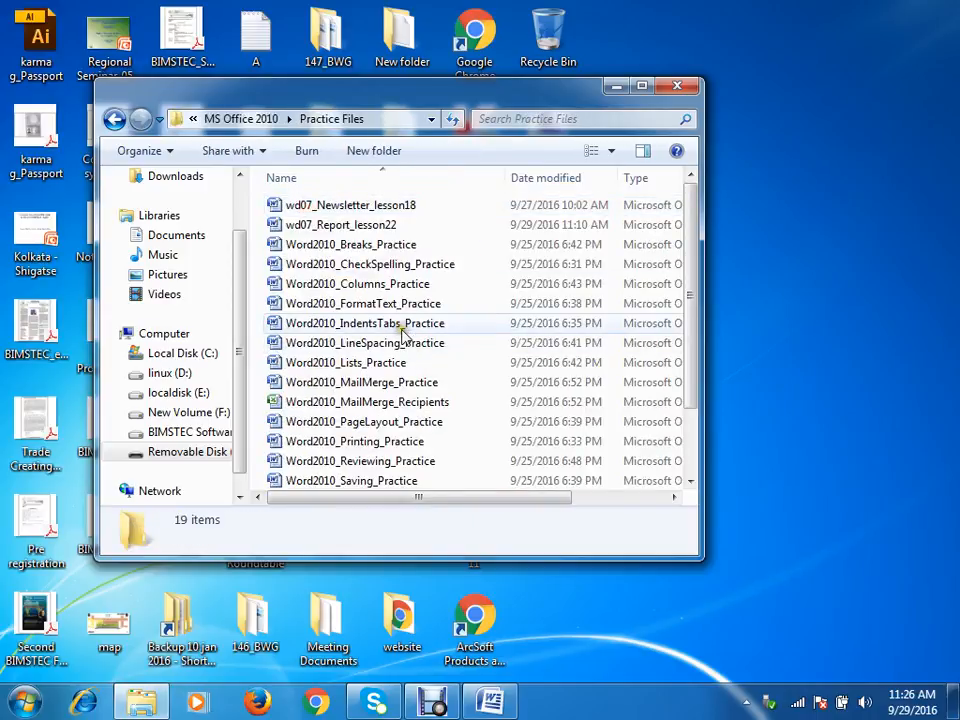
Open Word2010_Columns_Practice, look through the newsletter and close it
left_click(392, 264)
double_click(405, 284)
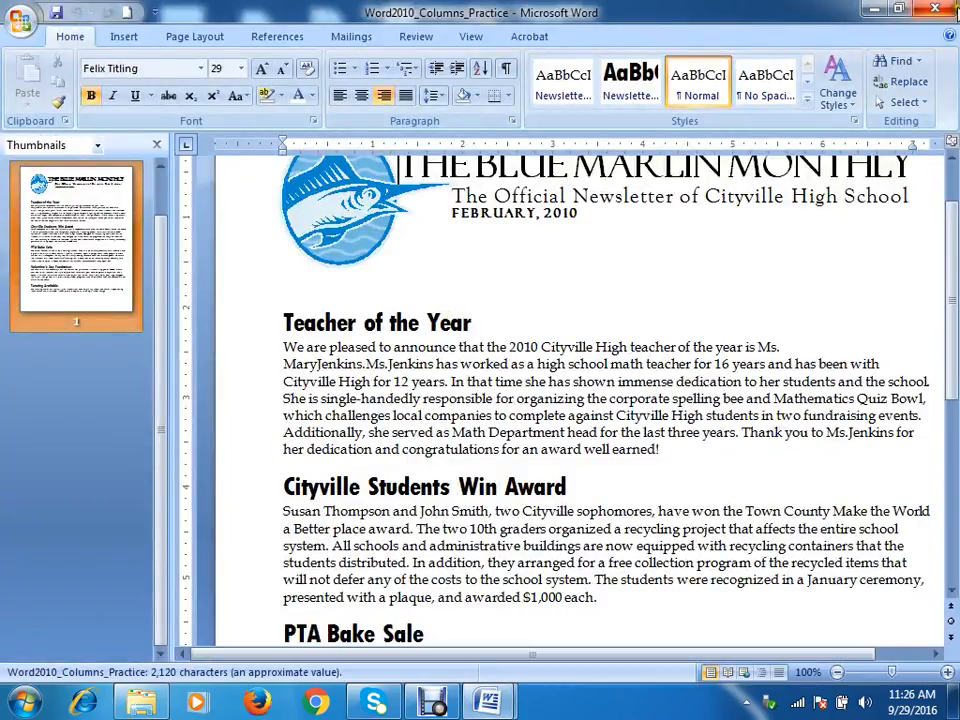
scroll(594, 317, "down", 10)
scroll(600, 317, "up", 12)
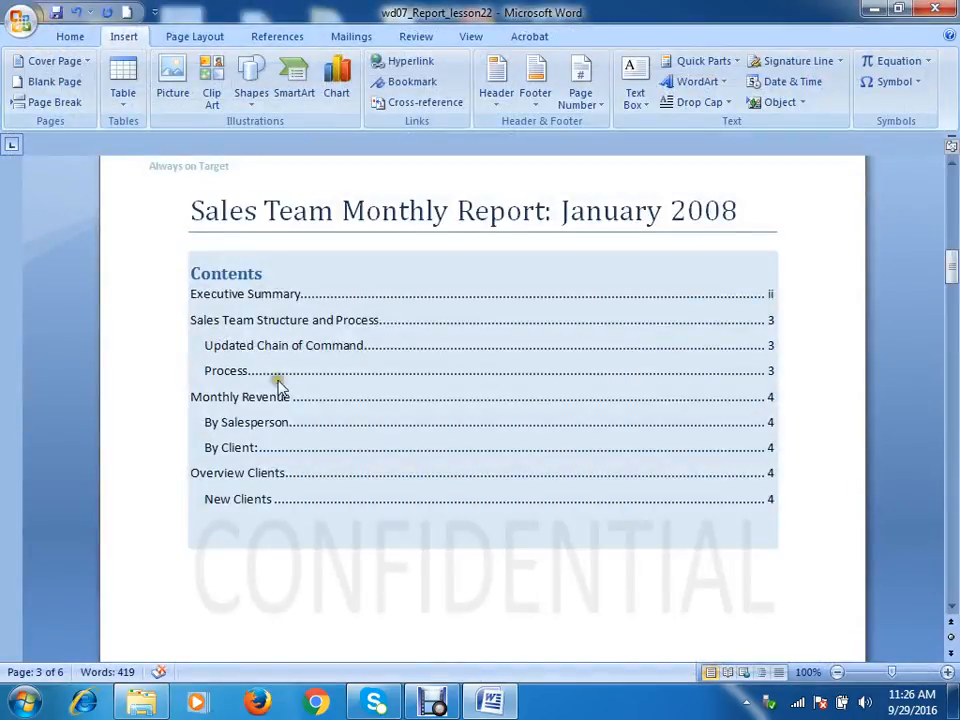
Open Word2010_Breaks_Practice from the Practice Files folder, look through its pages and close it
left_click(140, 701)
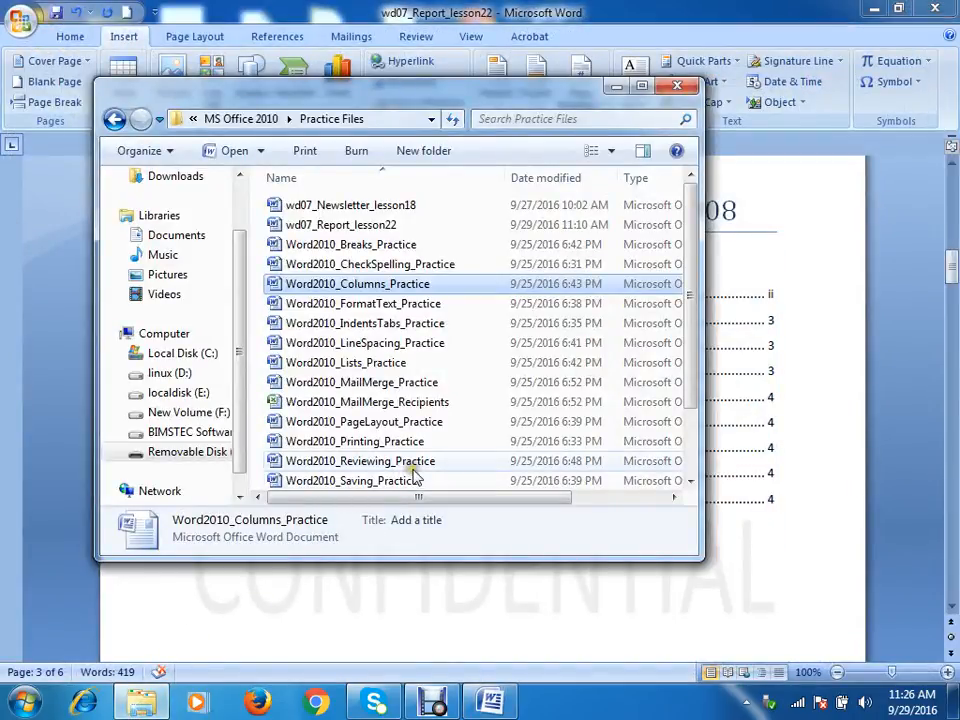
mouse_move(689, 323)
left_mouse_down()
mouse_move(684, 390)
mouse_move(681, 315)
left_mouse_up()
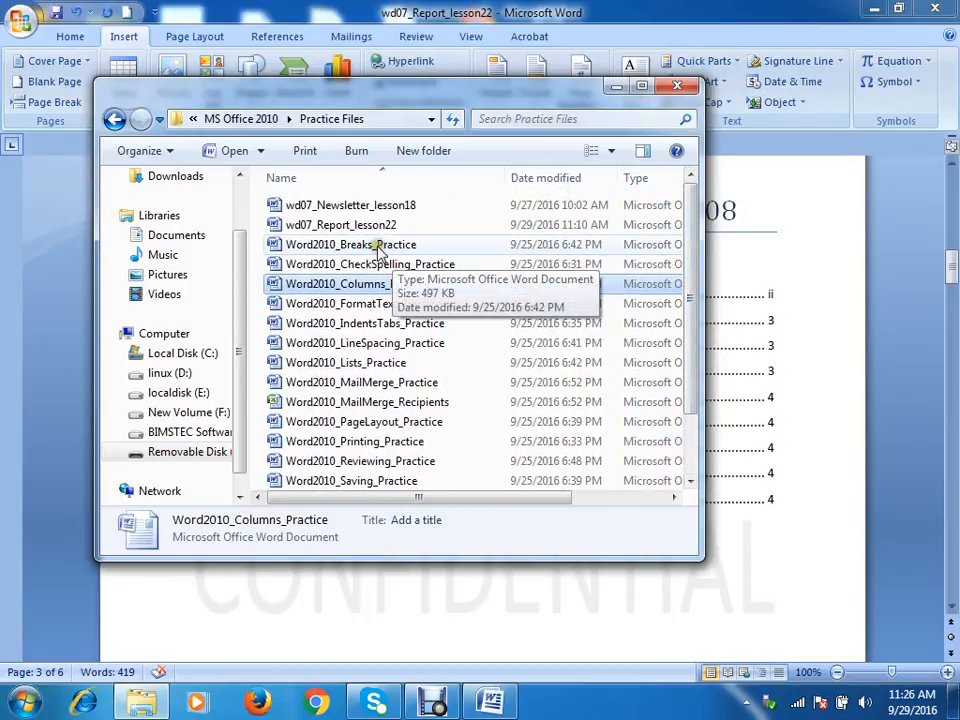
double_click(378, 249)
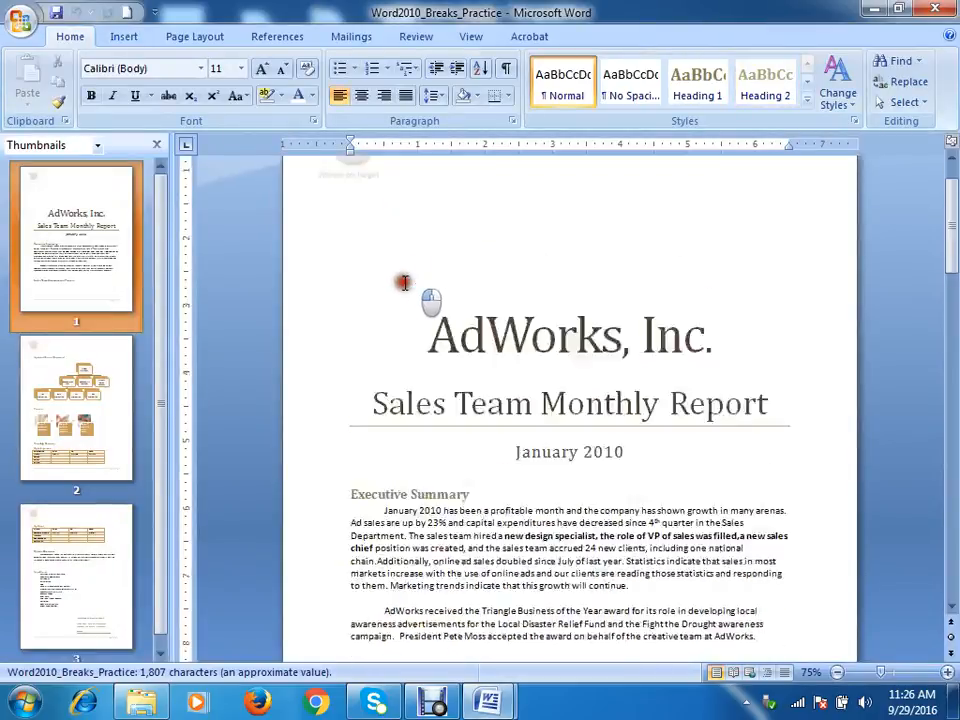
scroll(403, 282, "down", 20)
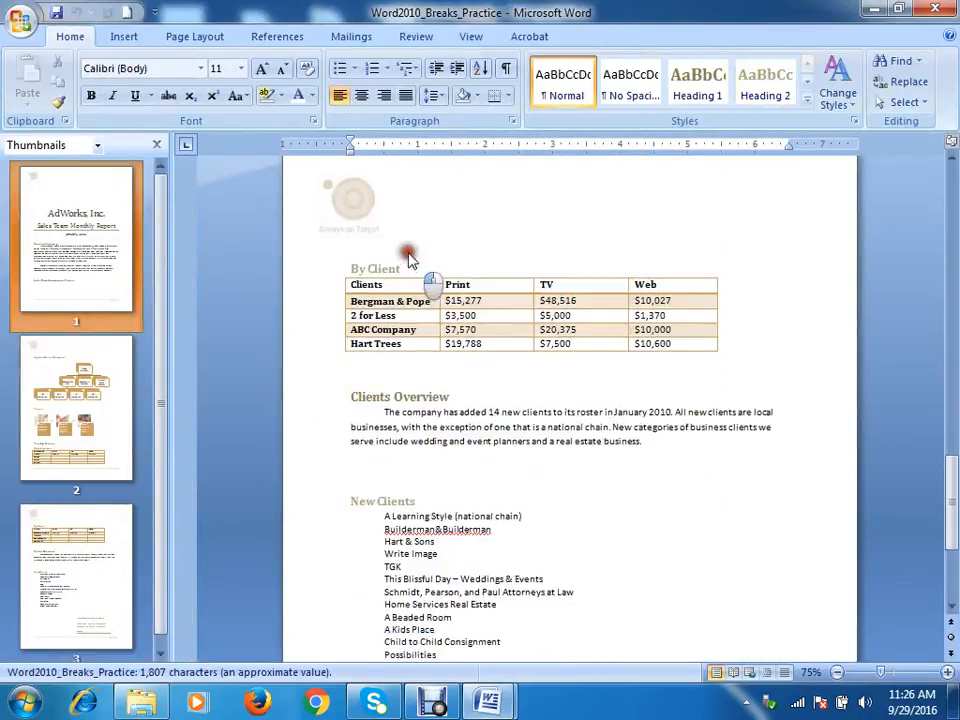
scroll(408, 258, "down", 5)
scroll(406, 250, "up", 20)
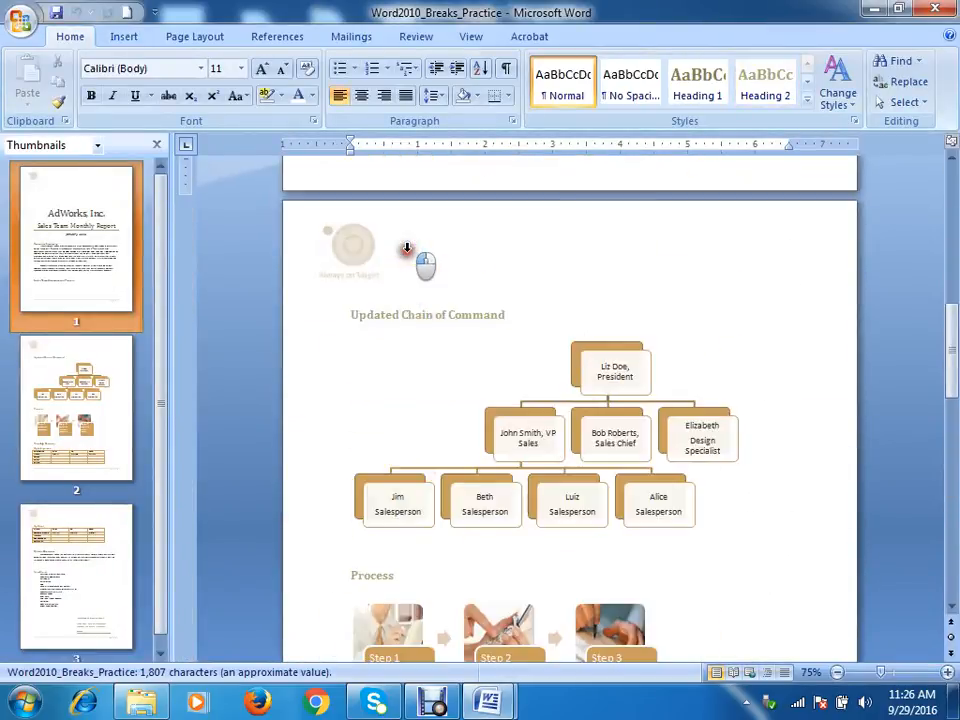
scroll(406, 250, "up", 12)
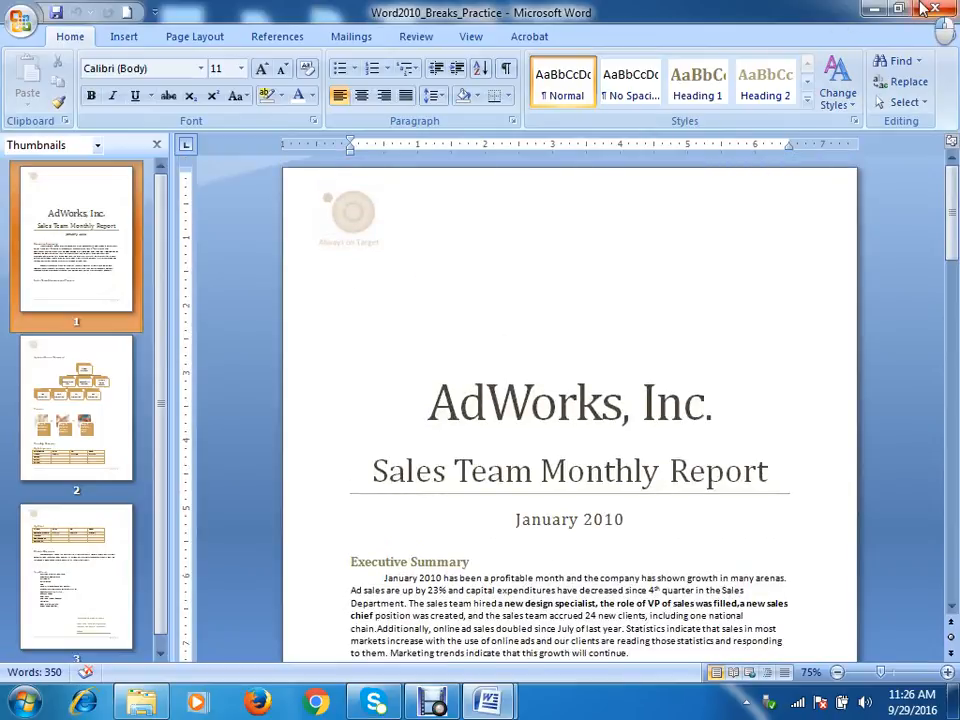
left_click(935, 8)
Return to the Practice Files folder, copy the Word2010_Breaks_Practice file and close the folder window
left_click(232, 632)
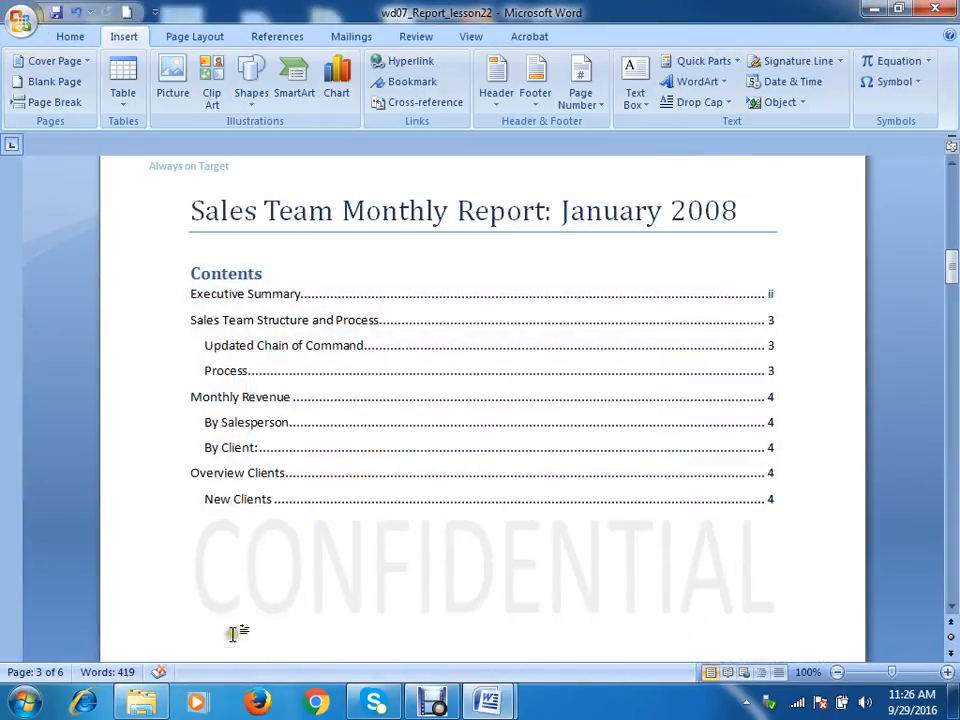
key("ctrl+o")
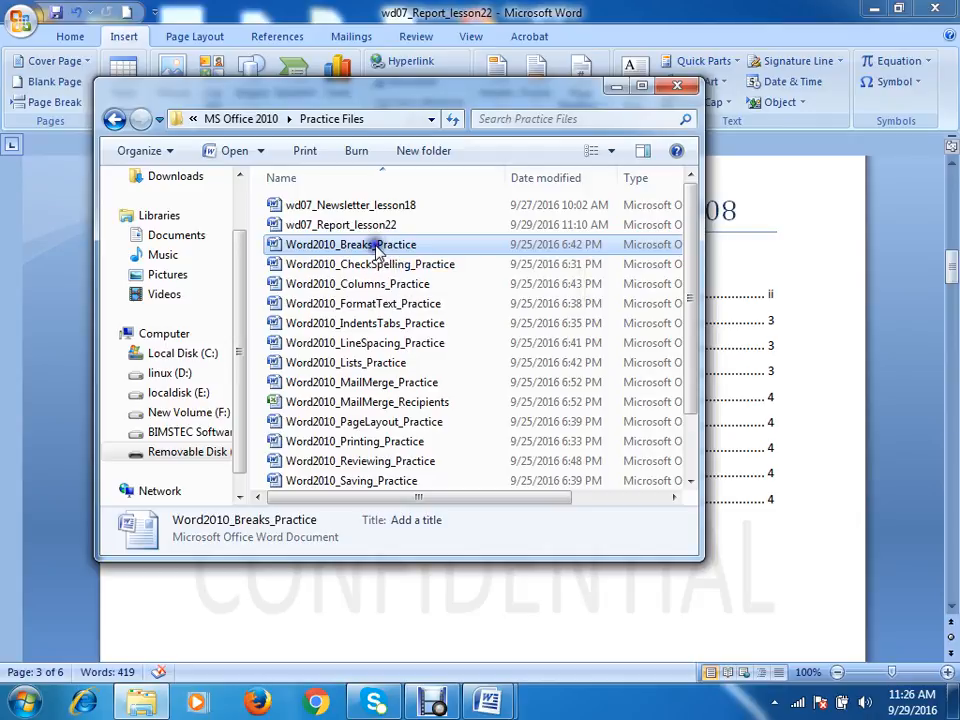
right_click(379, 248)
left_click(450, 515)
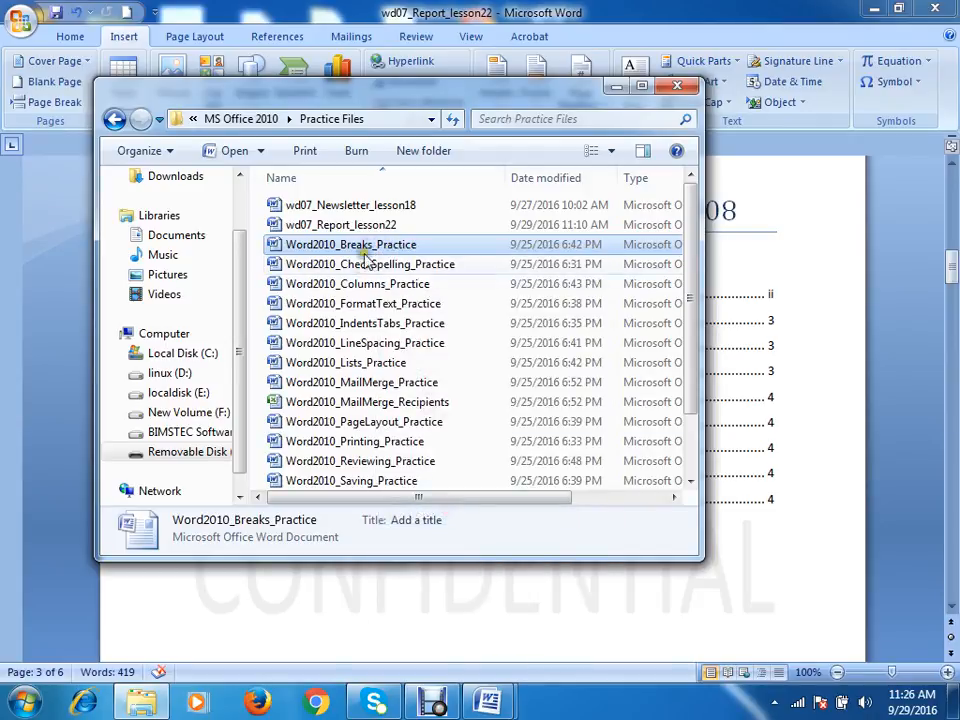
right_click(373, 245)
left_click(430, 510)
left_click(677, 86)
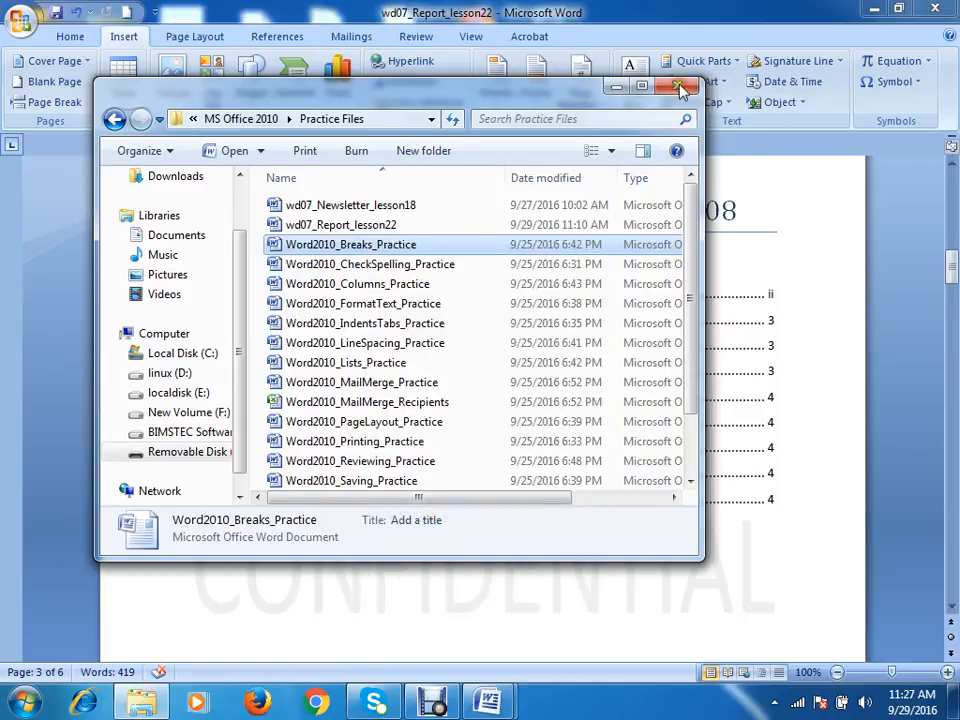
Minimize the report, check the drives available in the Computer window and close that window
left_click(874, 8)
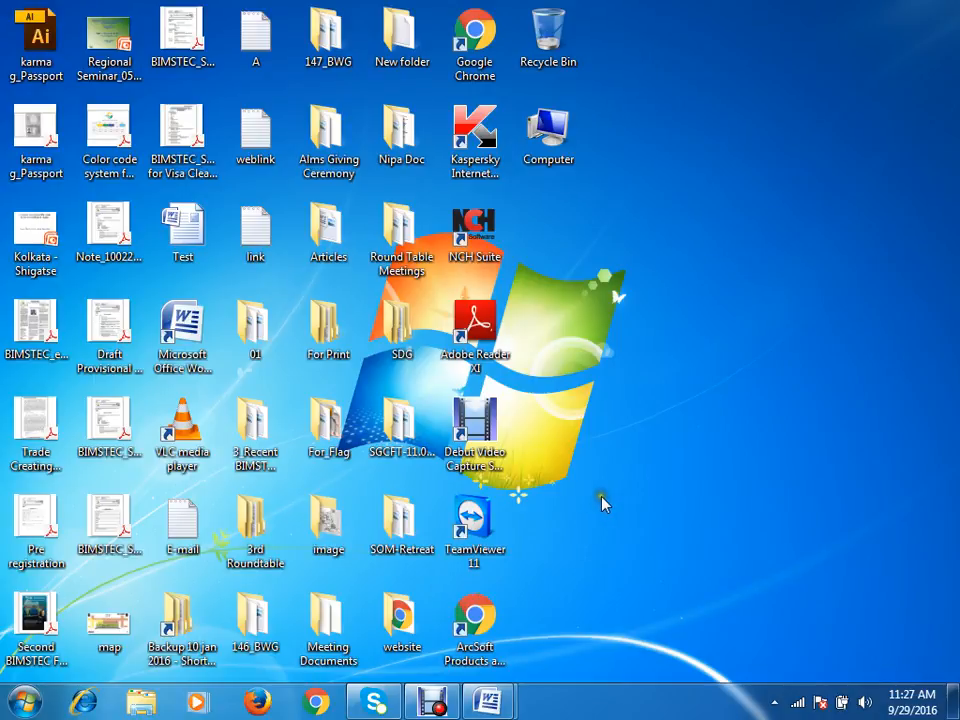
left_click(33, 708)
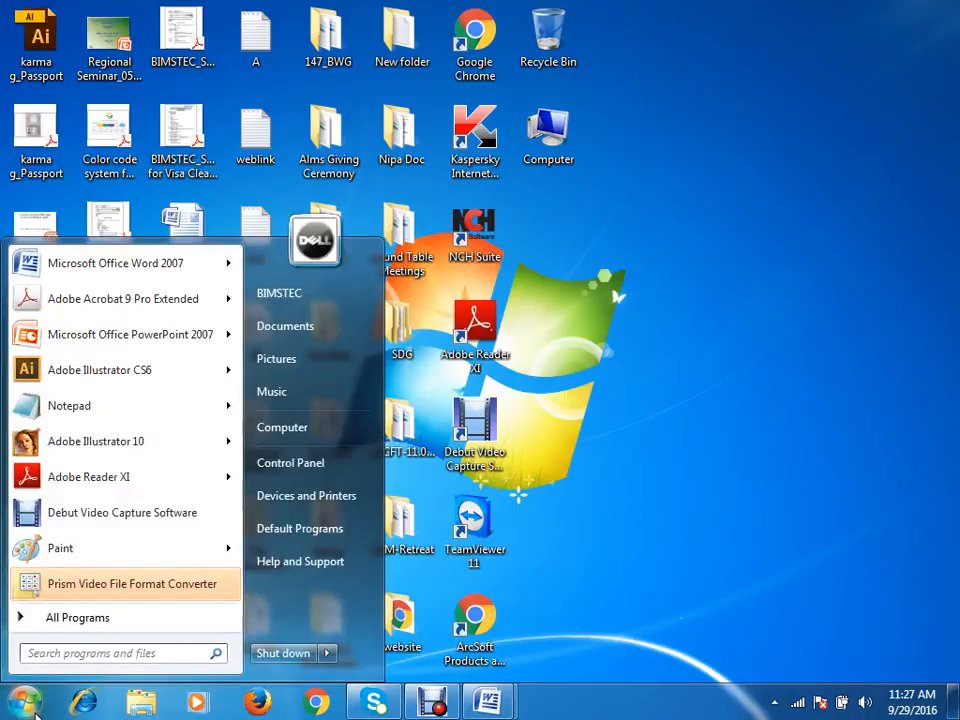
left_click(648, 392)
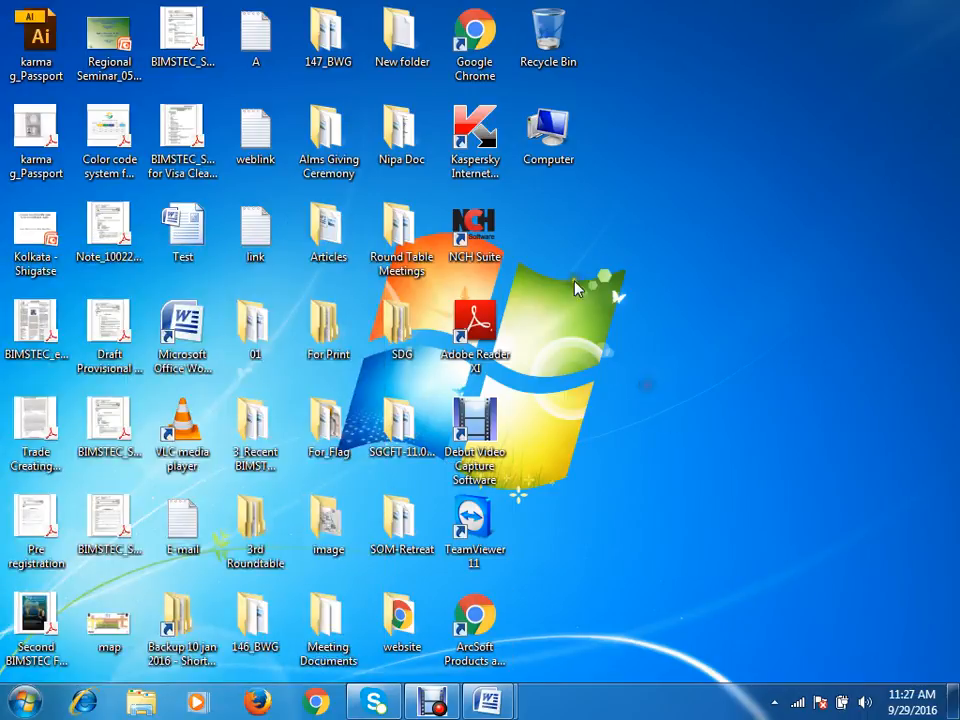
left_click(24, 702)
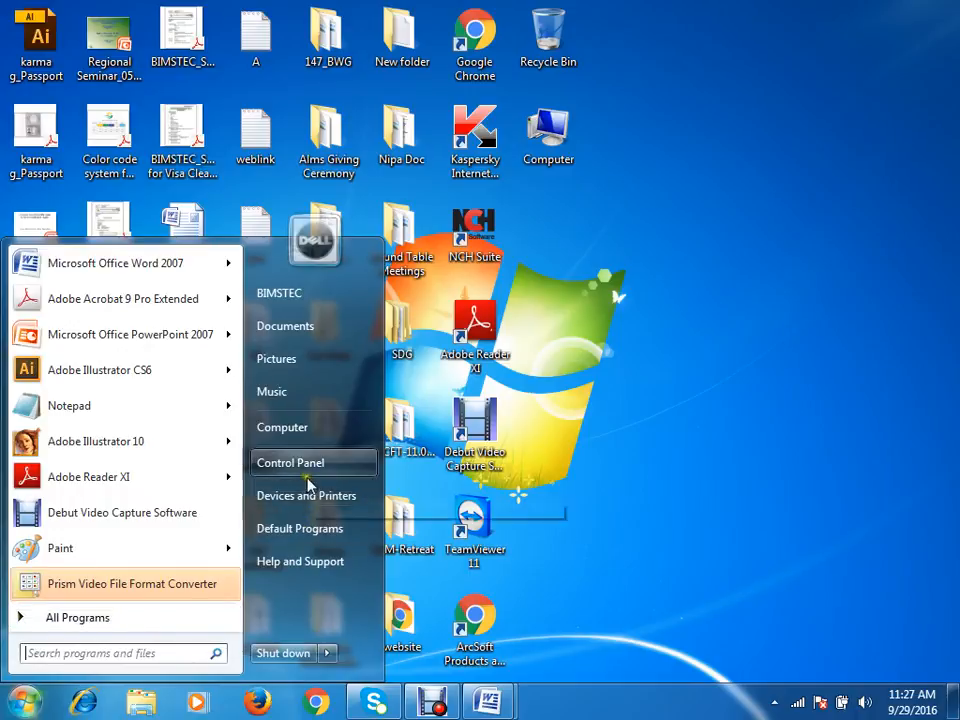
left_click(307, 432)
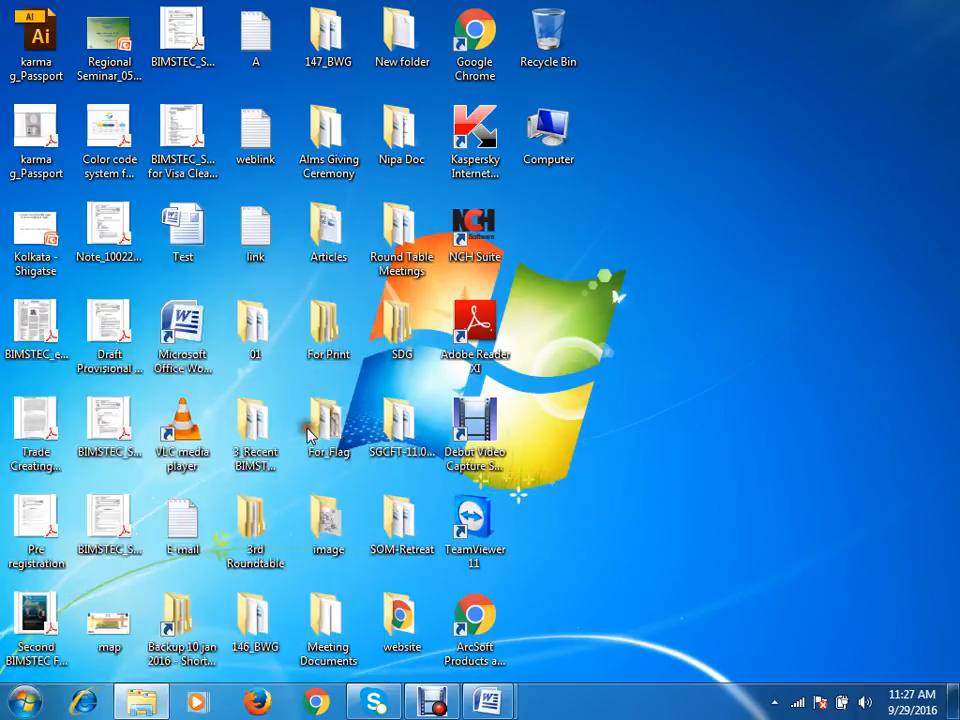
mouse_move(240, 414)
left_mouse_down()
mouse_move(249, 446)
mouse_move(252, 414)
left_mouse_up()
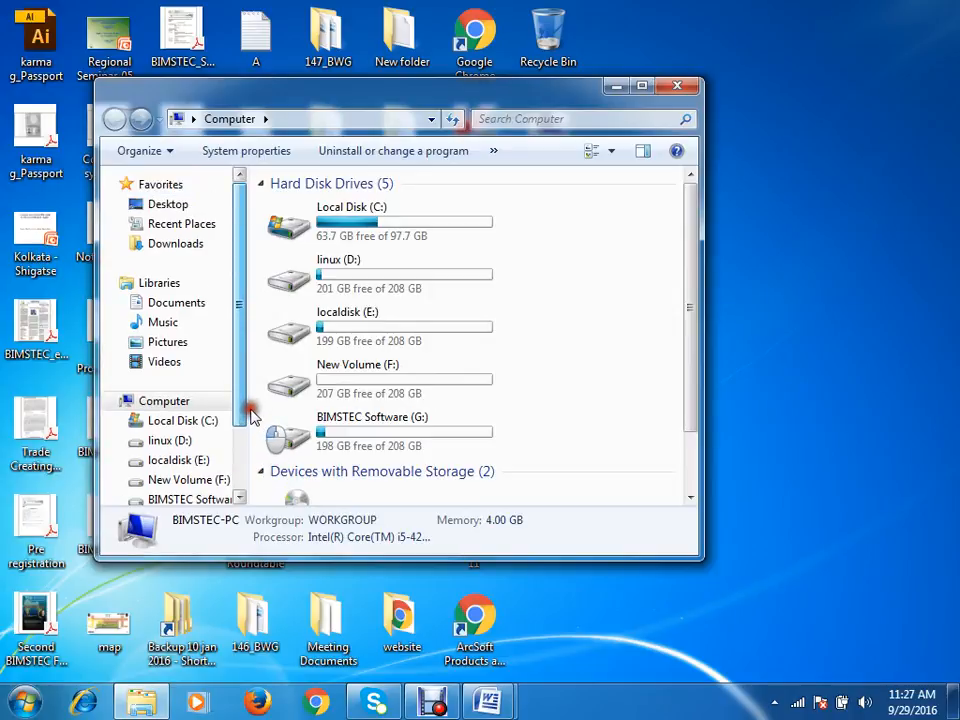
left_click(677, 85)
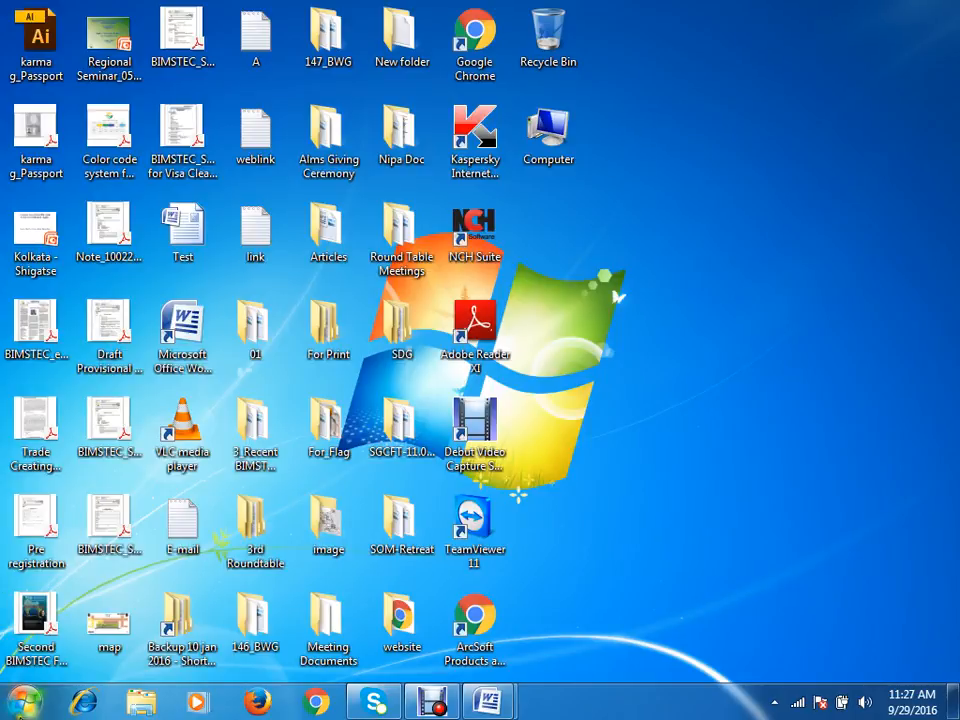
left_click(775, 702)
left_click(638, 632)
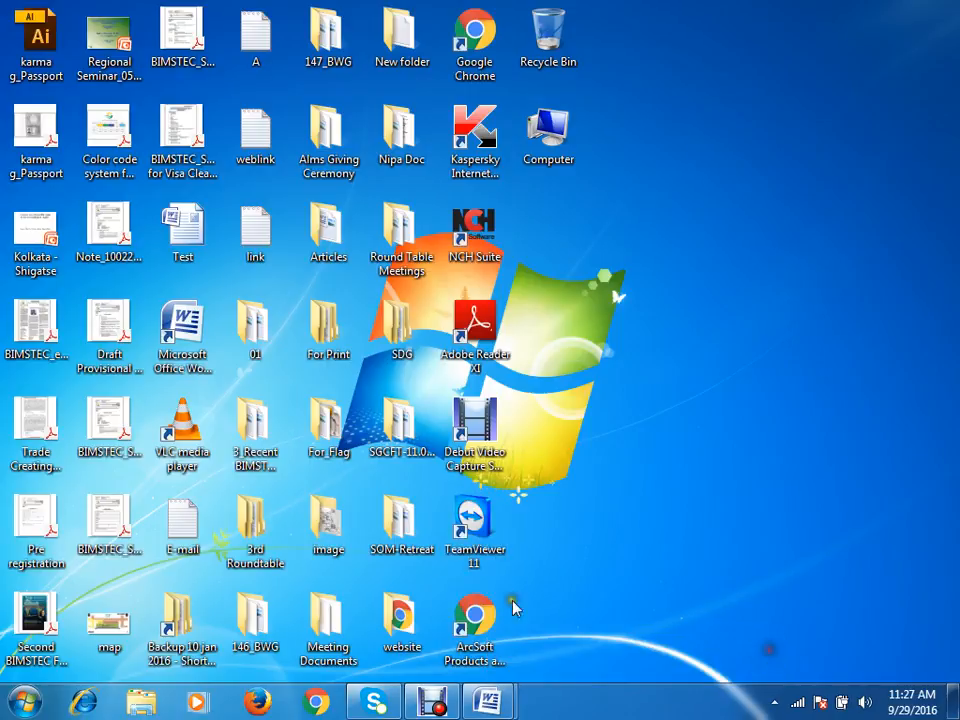
Open the second USB flash drive (J:) in Windows Explorer
left_click(140, 704)
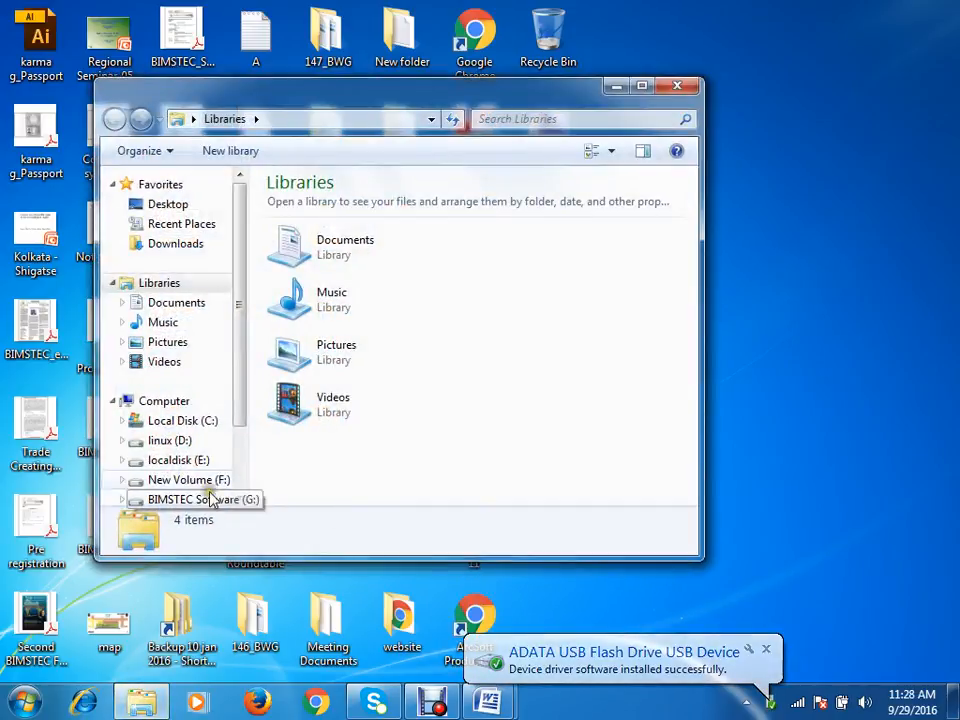
left_click_drag(238, 411, 236, 496)
left_click(678, 581)
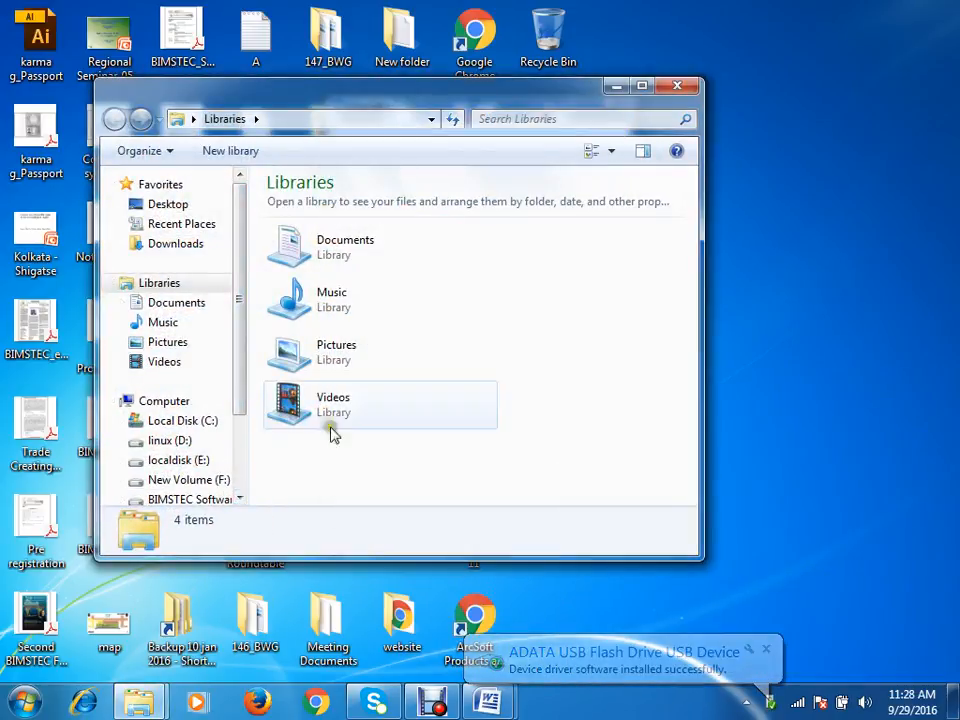
left_click_drag(242, 349, 242, 435)
left_click(176, 453)
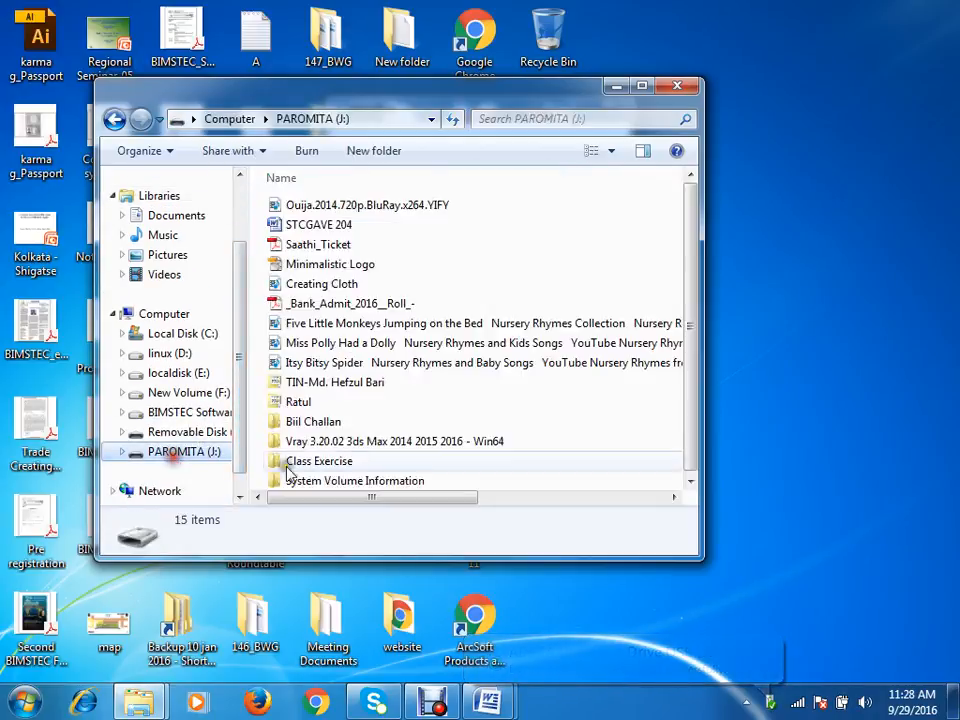
Cut all the files and folders on the J: drive and create a new folder named Backup there
key("ctrl+a")
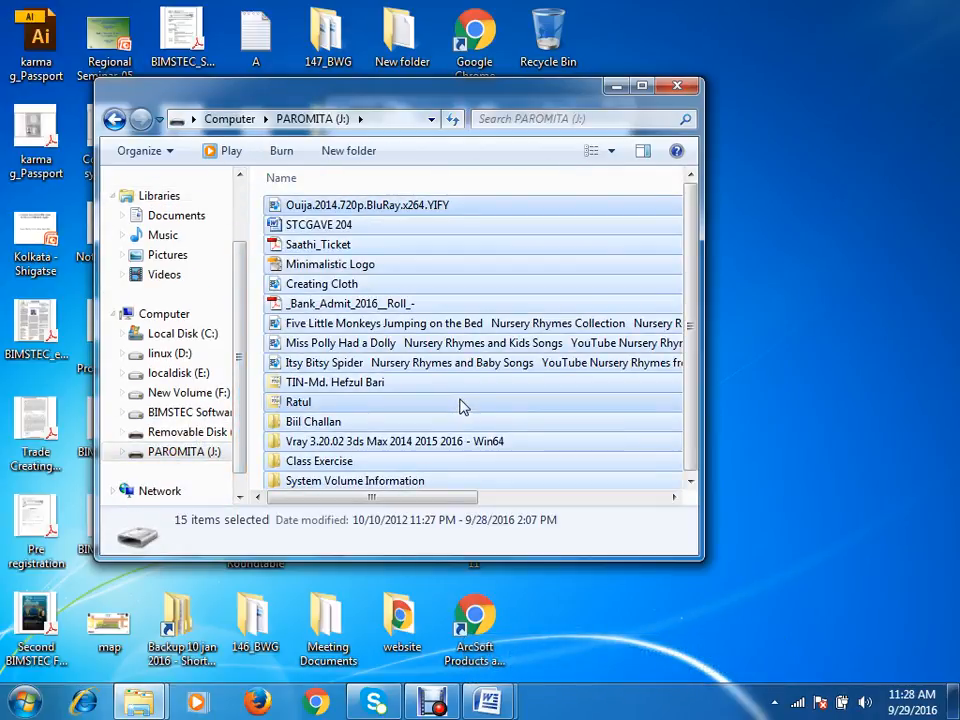
left_click(360, 152)
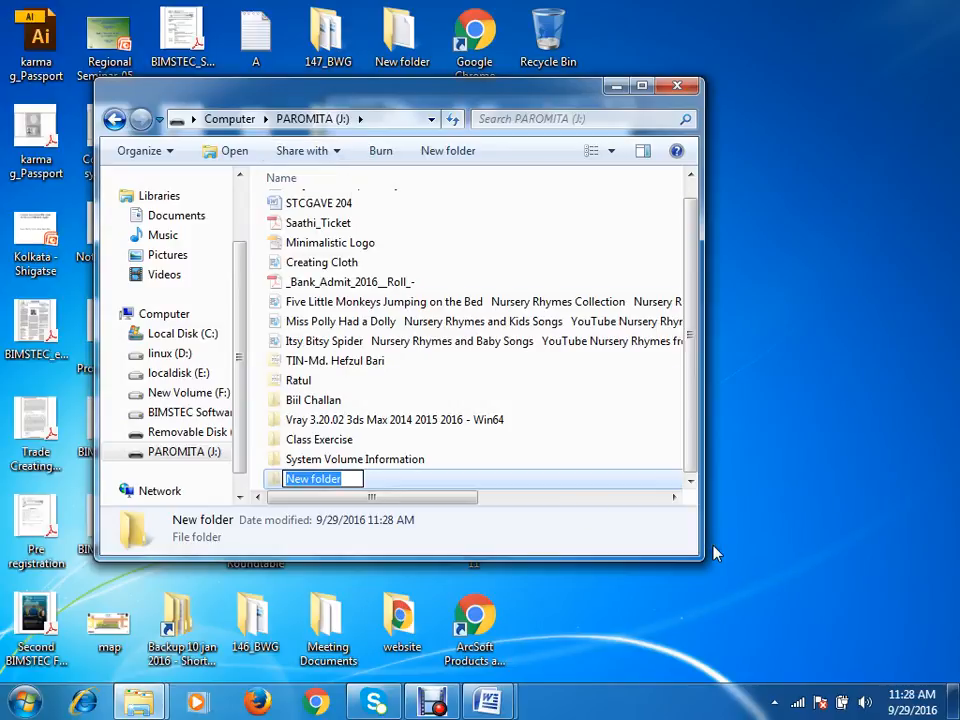
type("1")
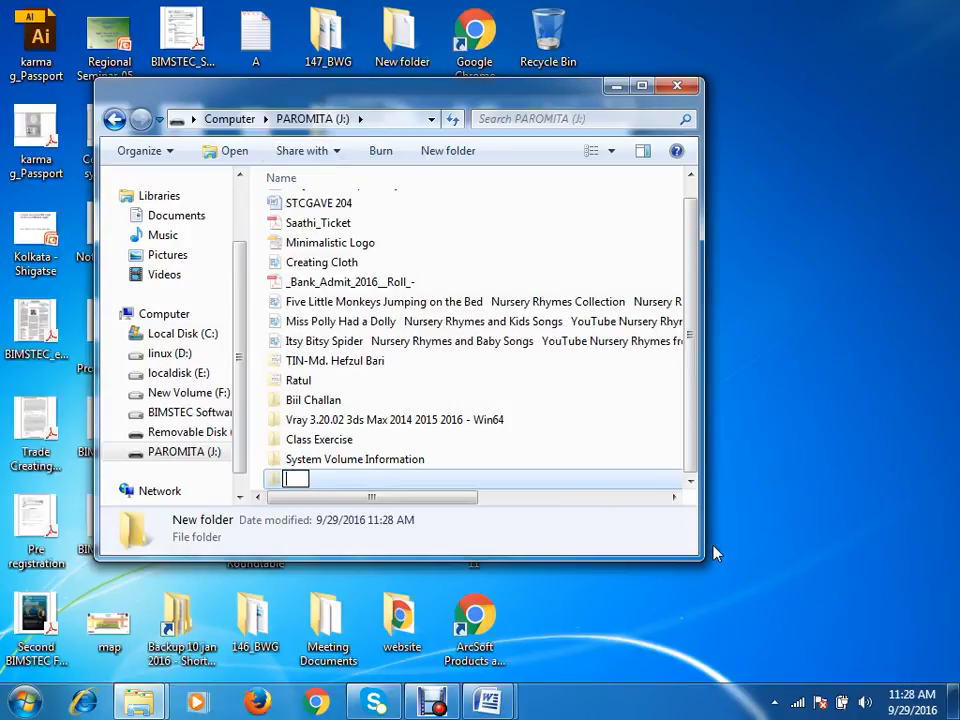
type("b")
key("Return")
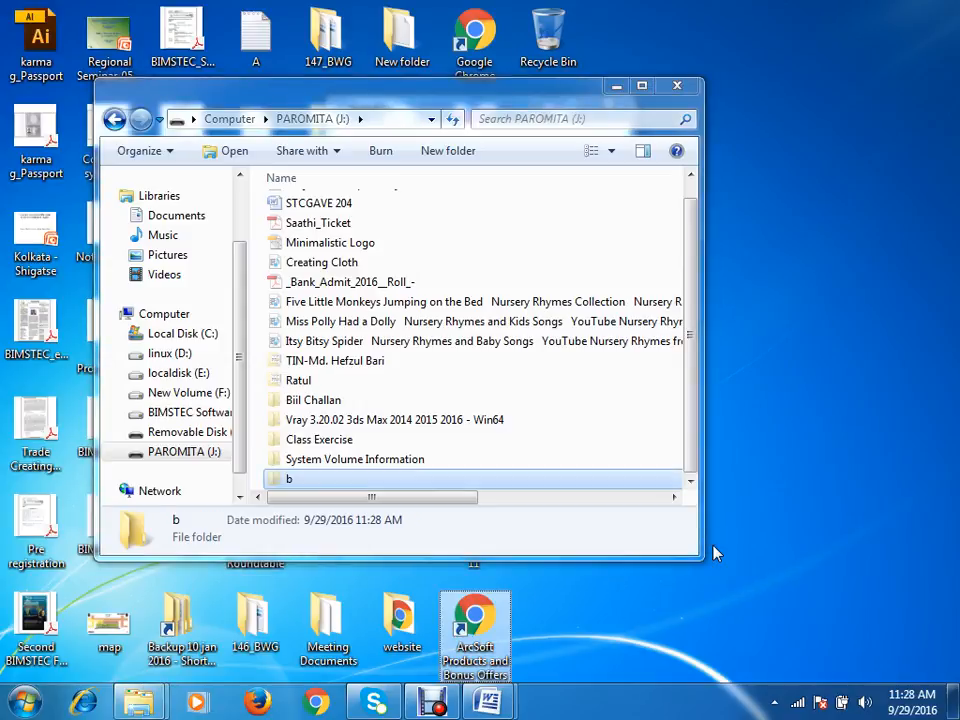
right_click(304, 482)
left_click(343, 439)
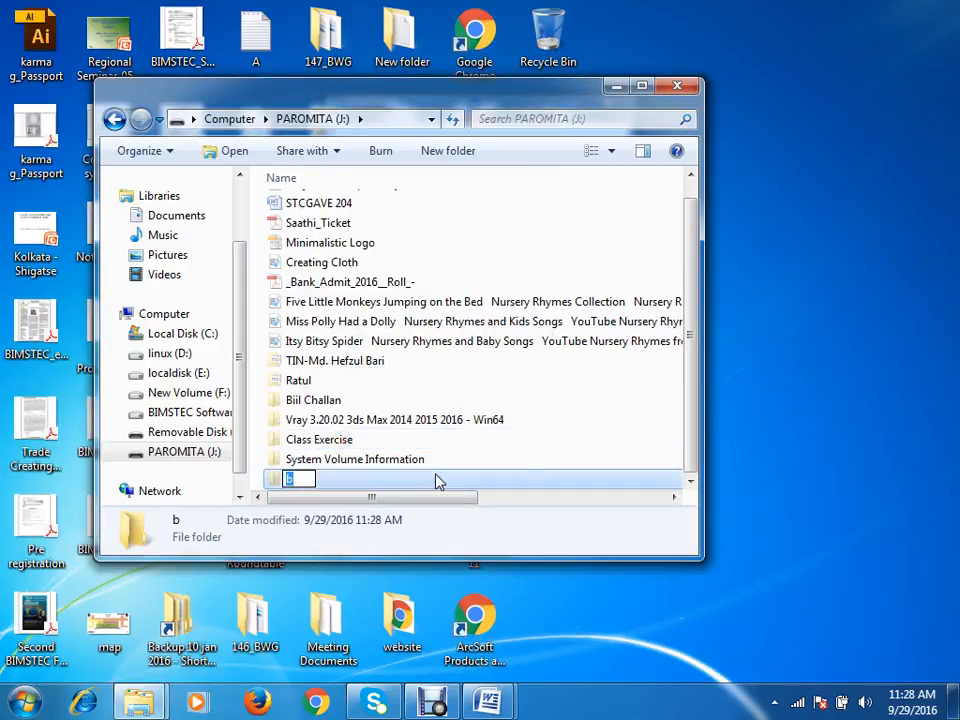
type("Backup")
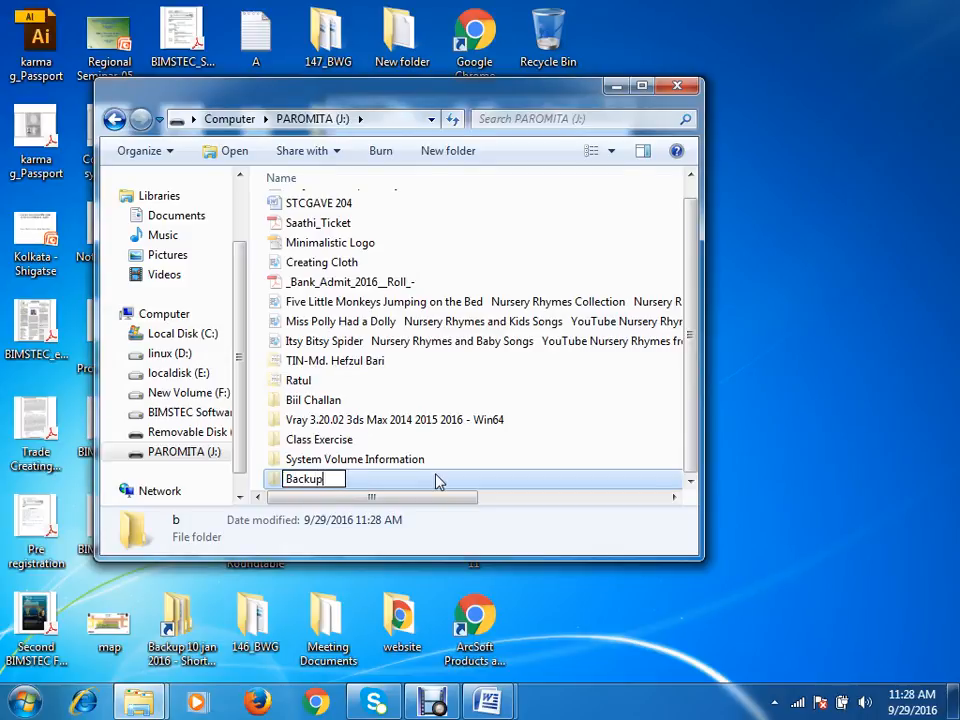
key("Return")
Paste the cut items into the Backup folder and return to the root of the J: drive
double_click(436, 480)
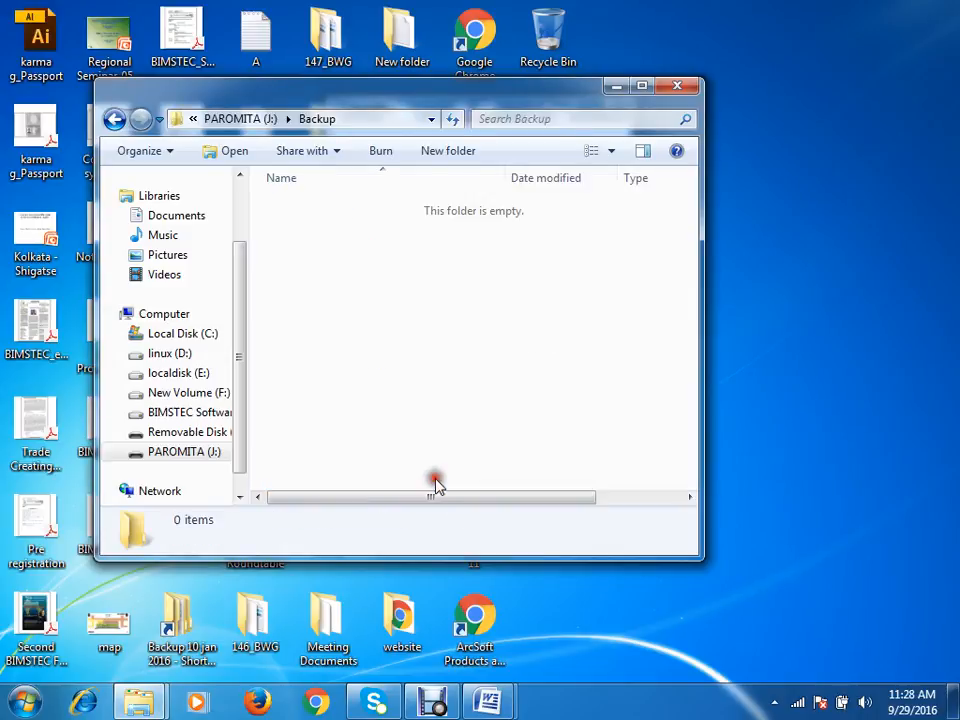
key("ctrl+v")
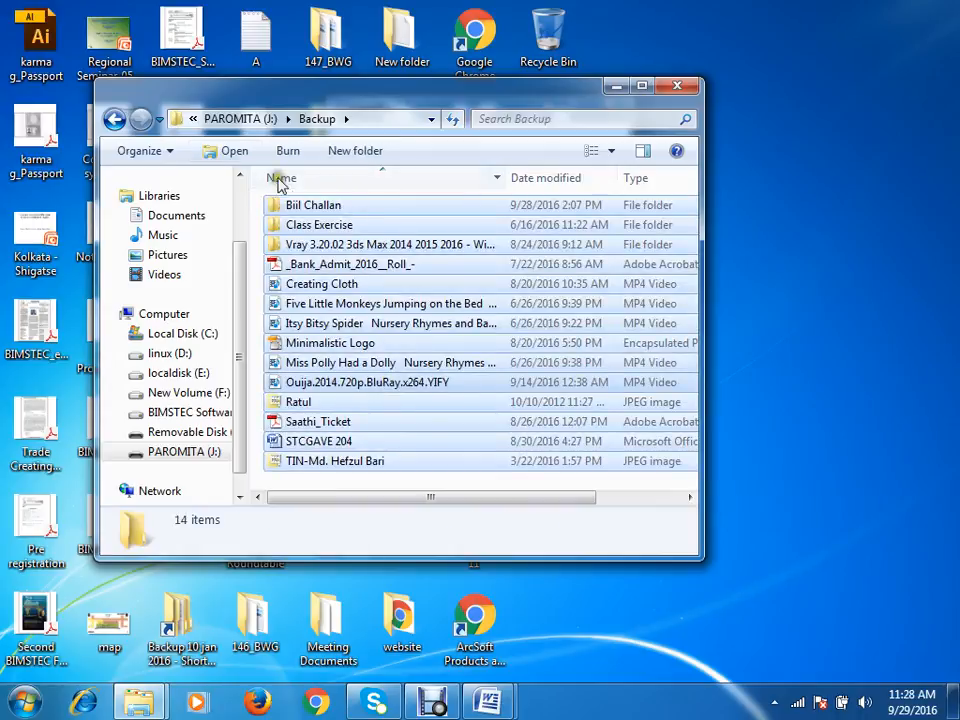
left_click(114, 119)
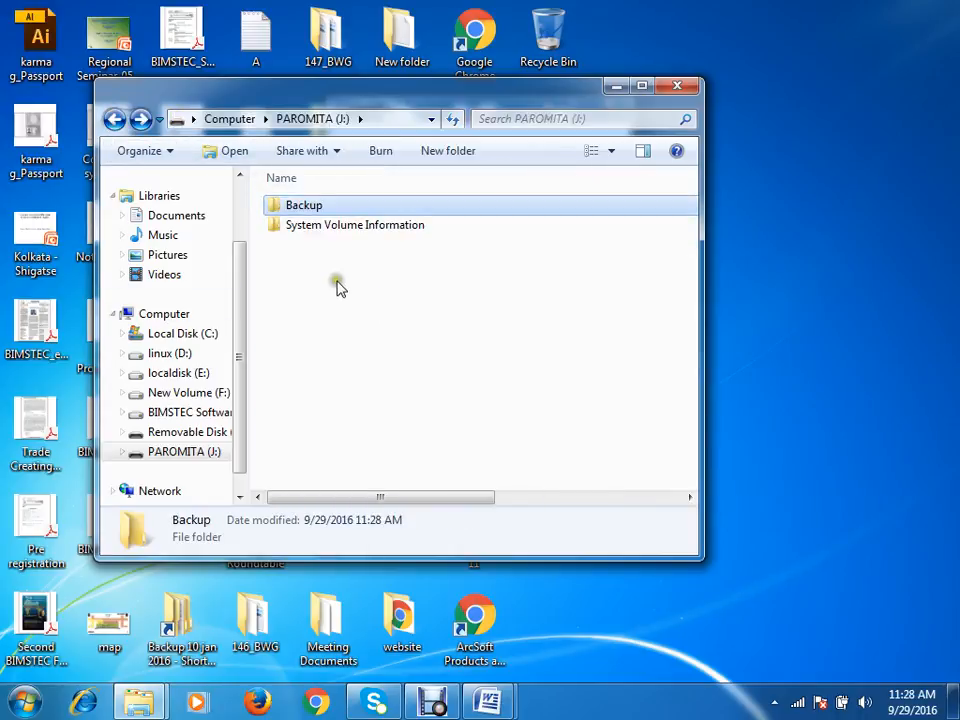
Close the AutoPlay window and open the MS Office 2010 folder on Removable Disk (I:)
mouse_move(139, 703)
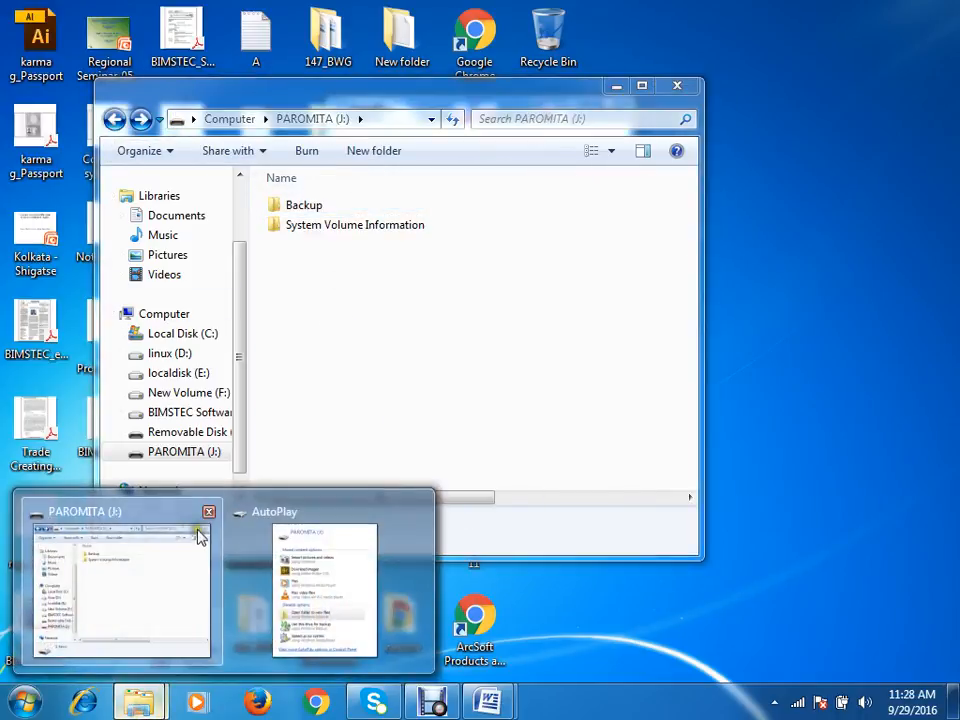
left_click(414, 512)
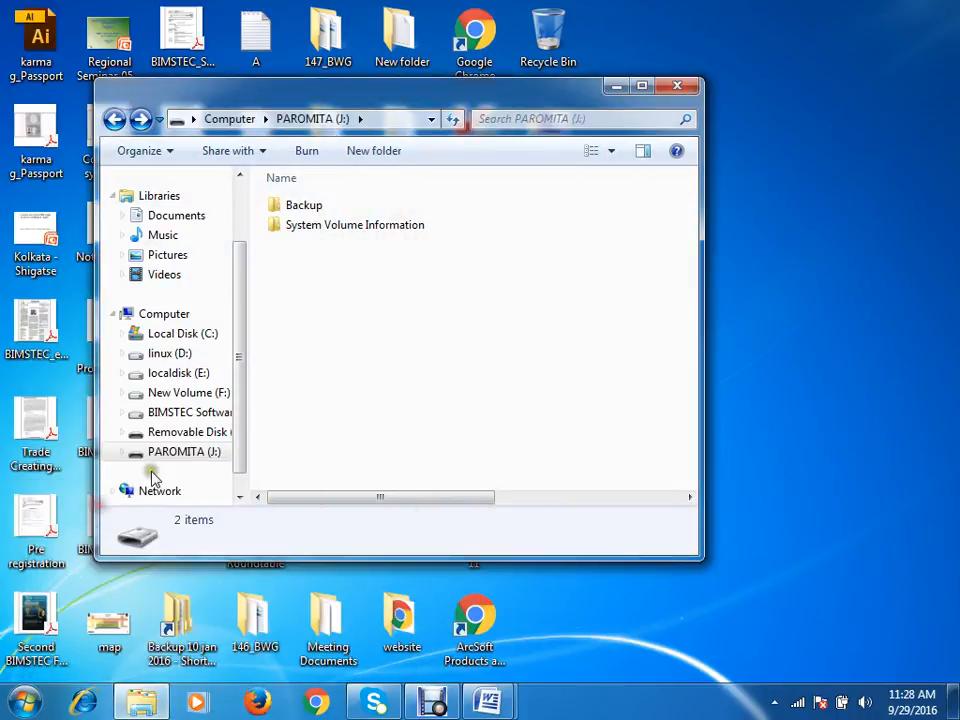
left_click(172, 432)
left_click(331, 240)
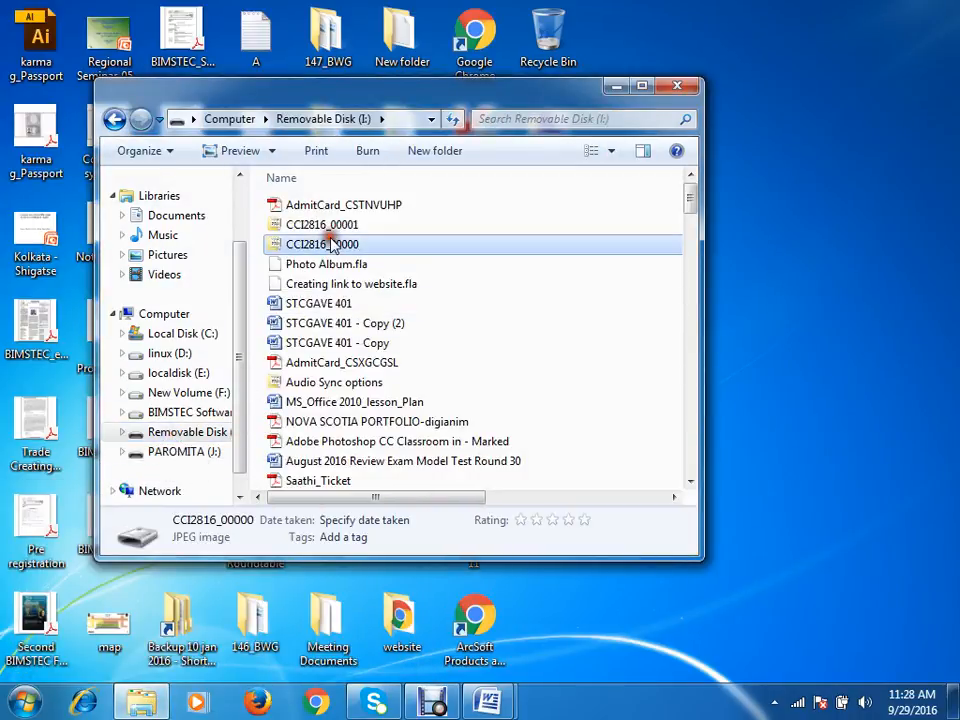
key("m")
key("m")
key("m")
key("m")
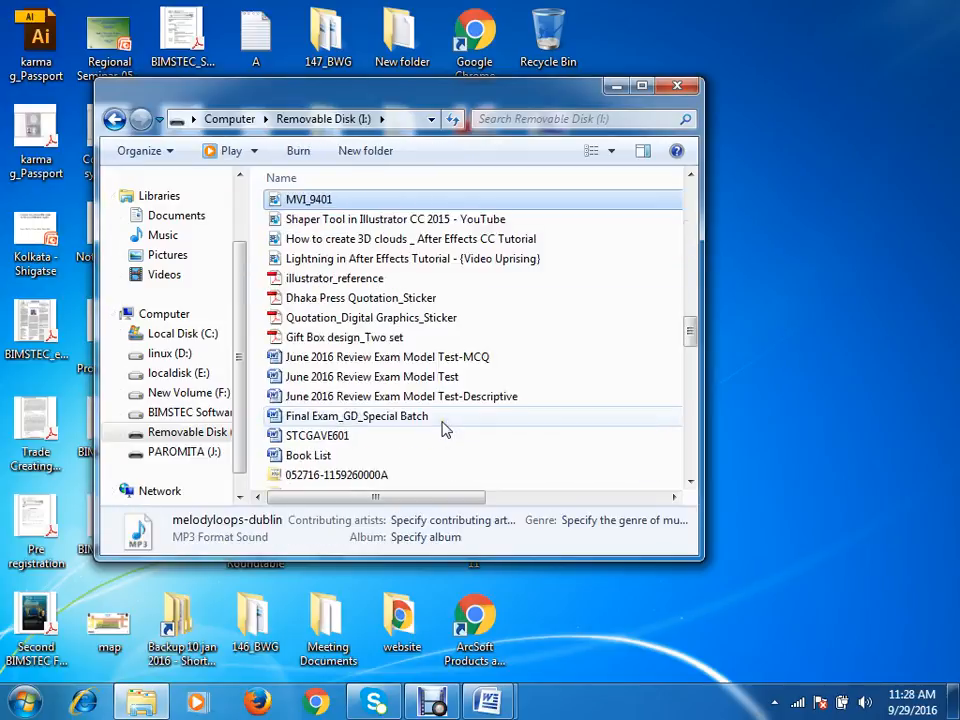
double_click(348, 199)
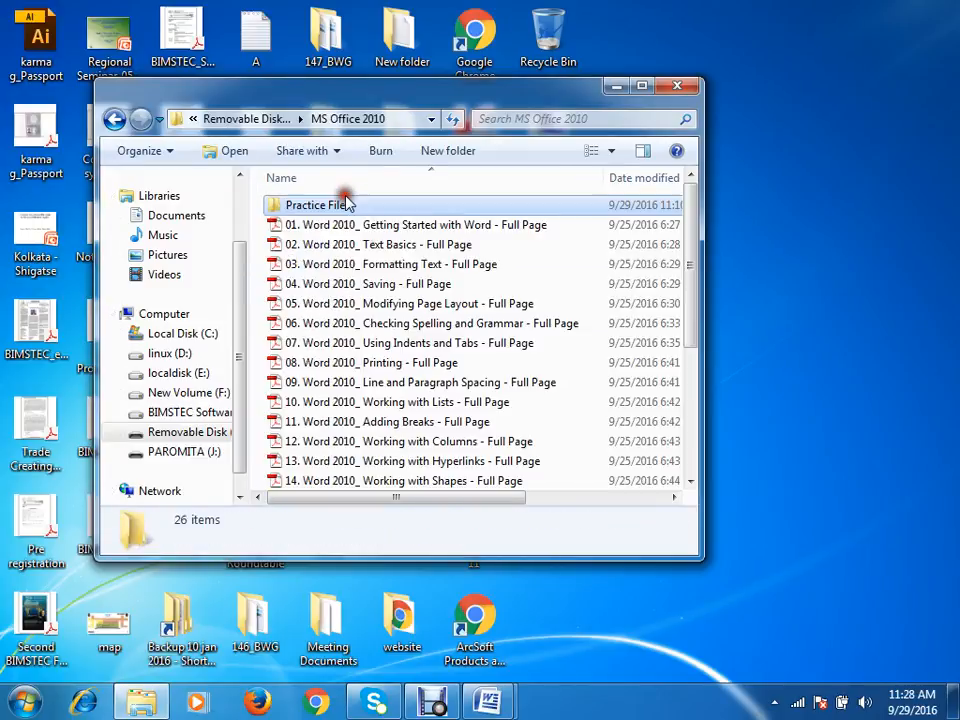
Open the Practice Files folder and send a copy of Word2010_Breaks_Practice to the removable J: drive
double_click(343, 204)
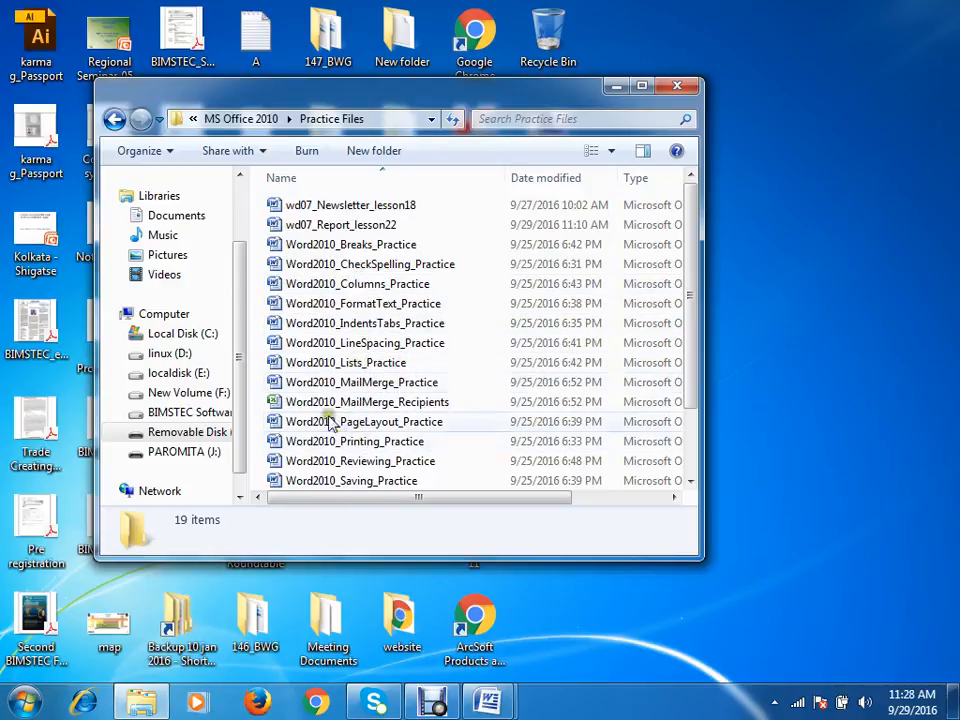
left_click(360, 247)
double_click(362, 248)
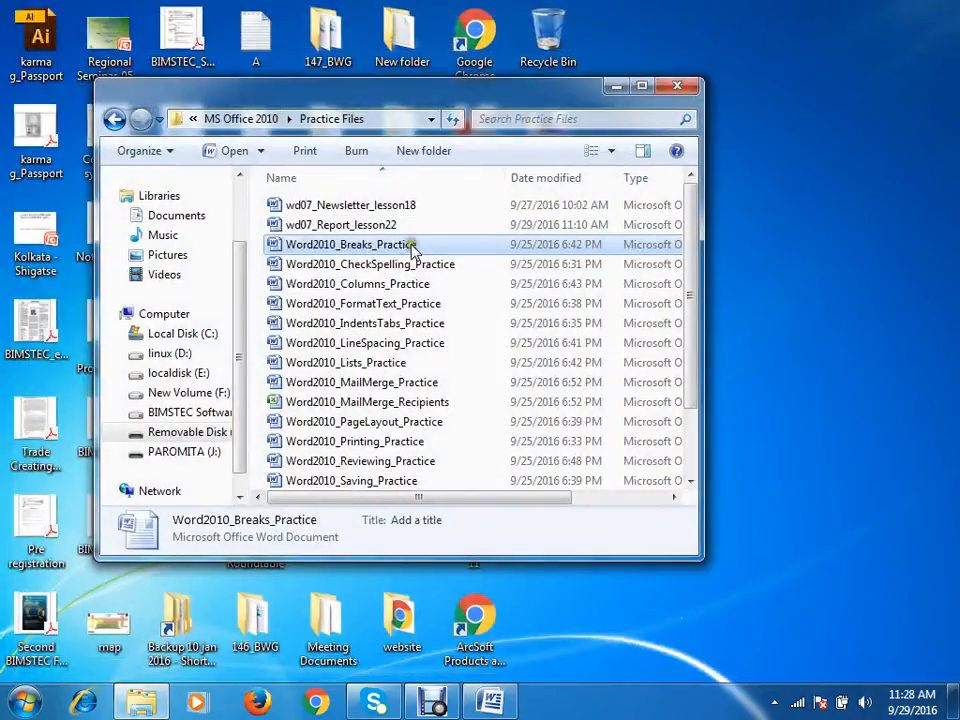
right_click(420, 246)
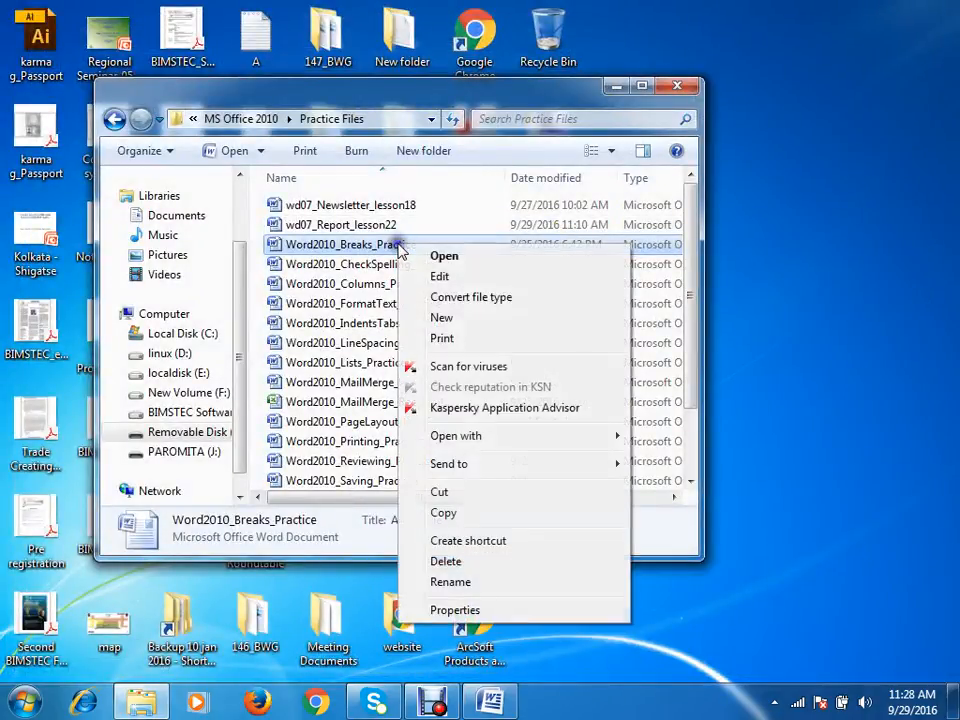
left_click(443, 512)
right_click(362, 246)
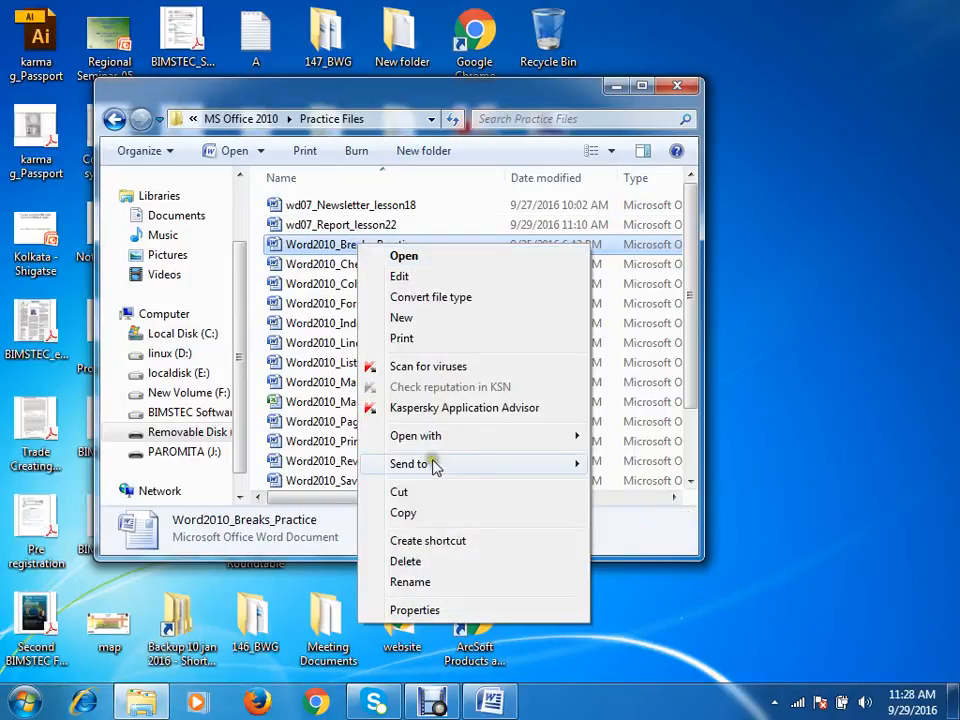
mouse_move(431, 465)
left_click(634, 650)
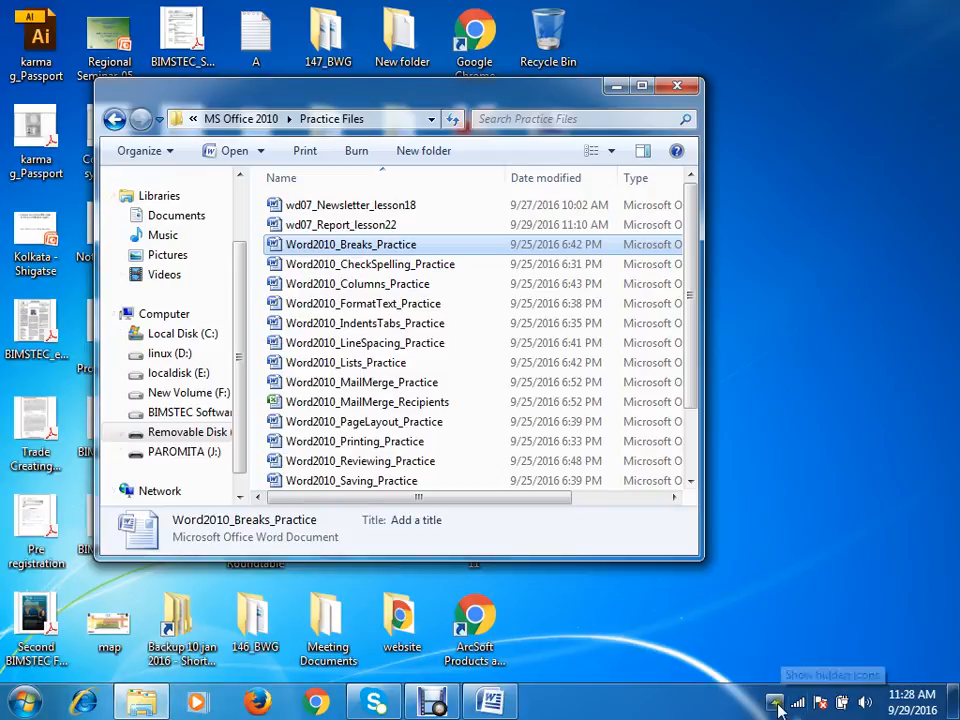
Check the Word2010_Breaks_Practice copy on the J: drive by opening it, and close the document and the folder window
left_click(207, 453)
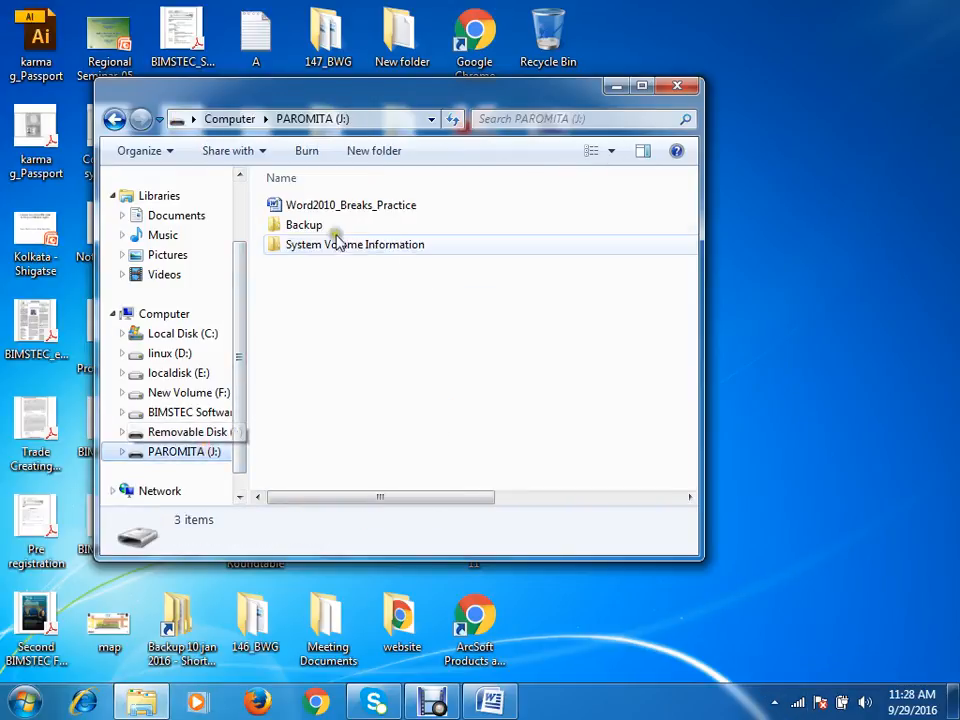
double_click(352, 205)
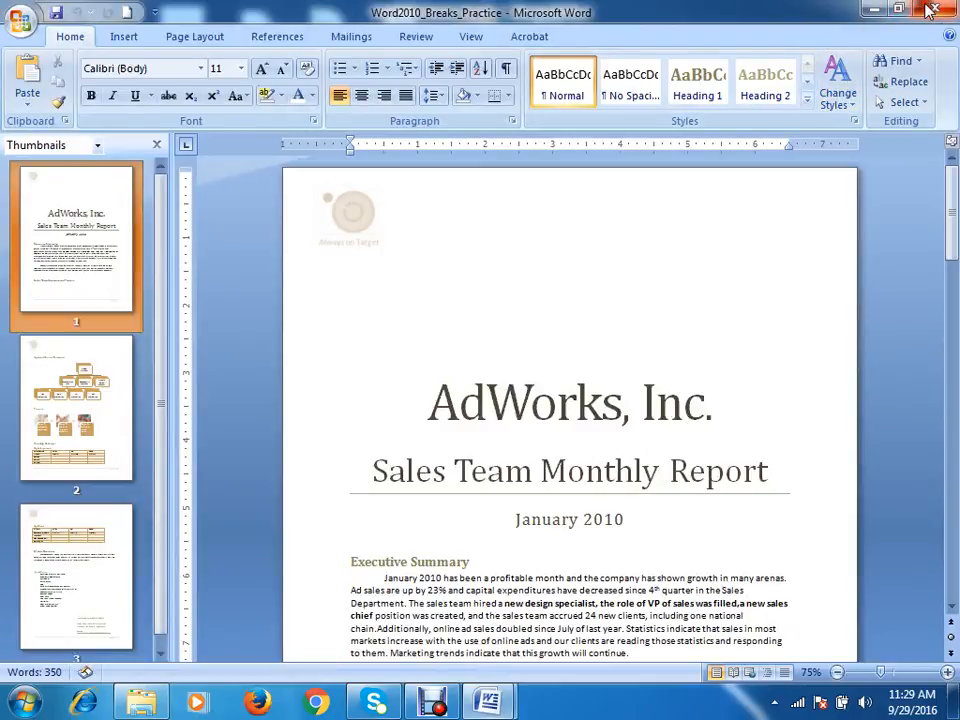
left_click(930, 10)
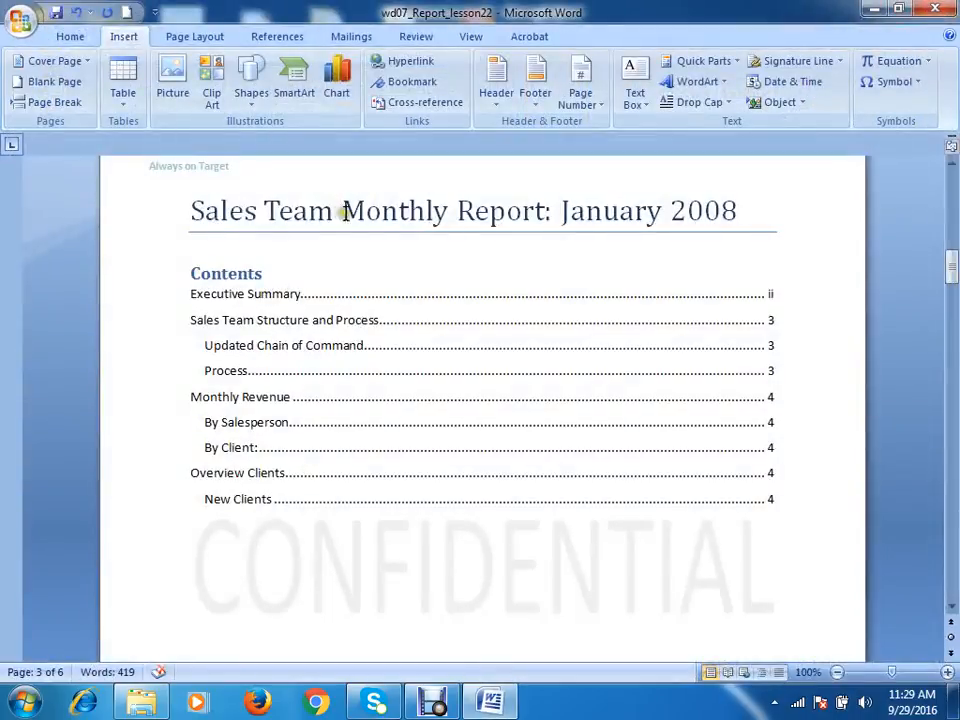
left_click(141, 700)
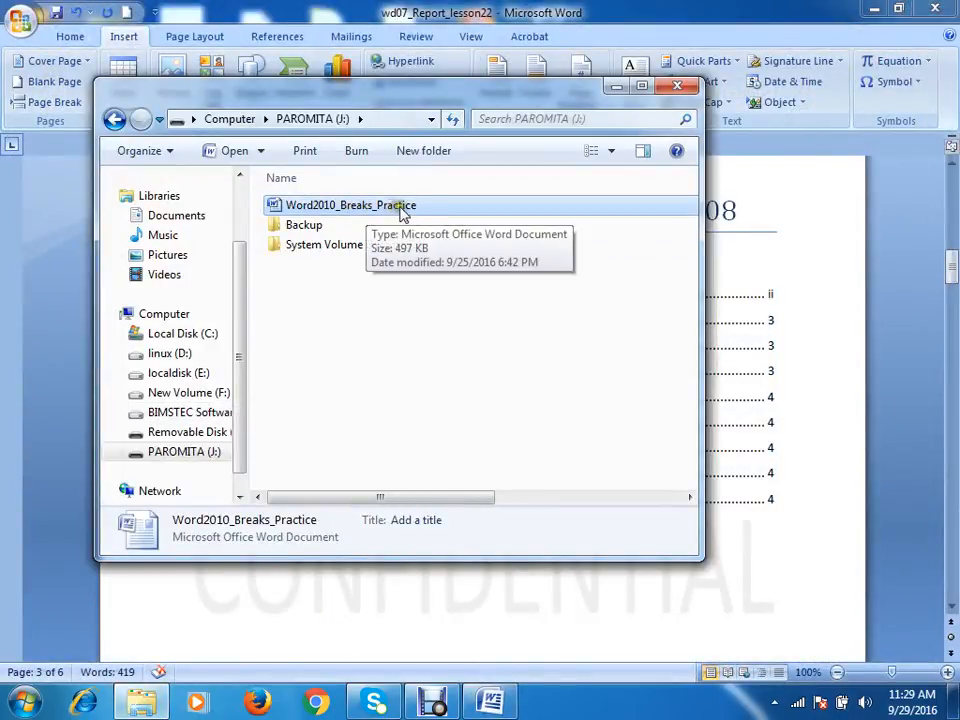
left_click(677, 86)
Safely eject the Mass Storage Device, Removable Disk (I:)
left_click(775, 702)
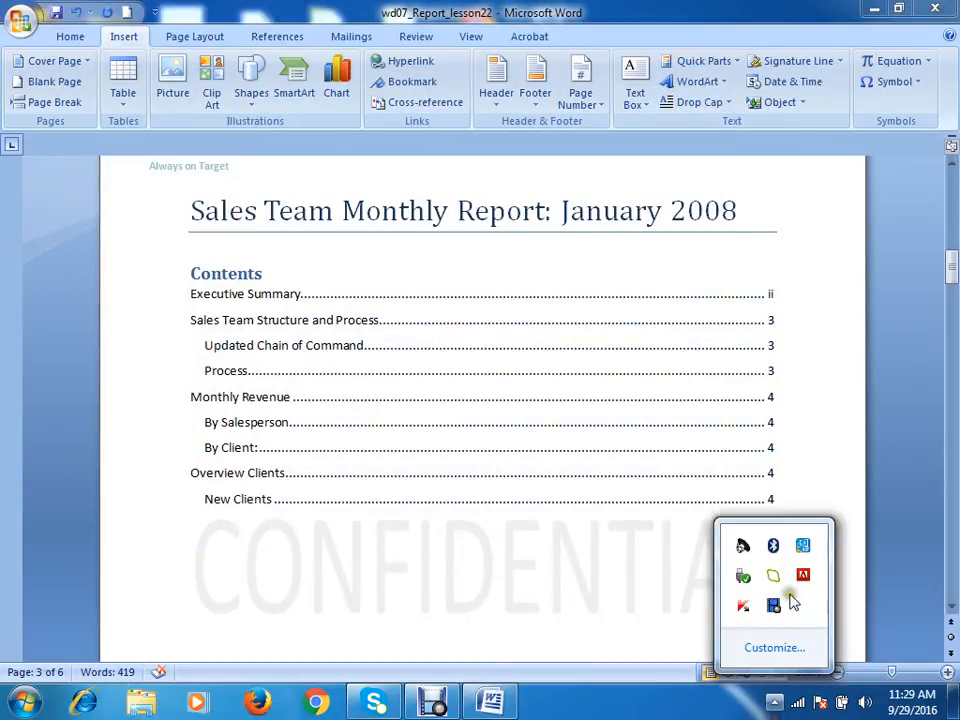
left_click(739, 586)
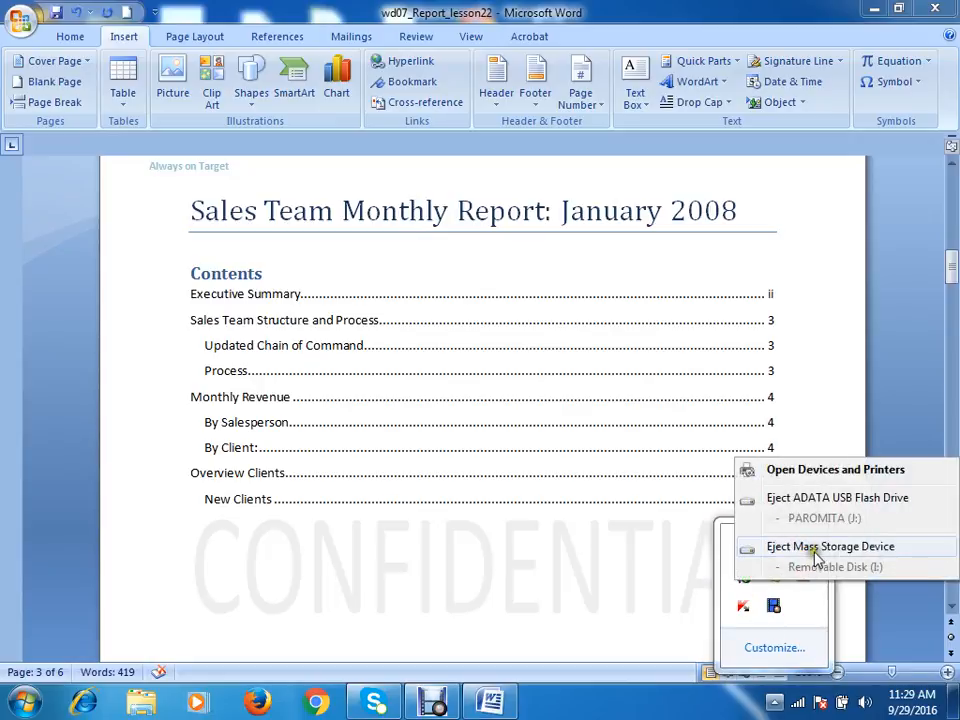
left_click(828, 546)
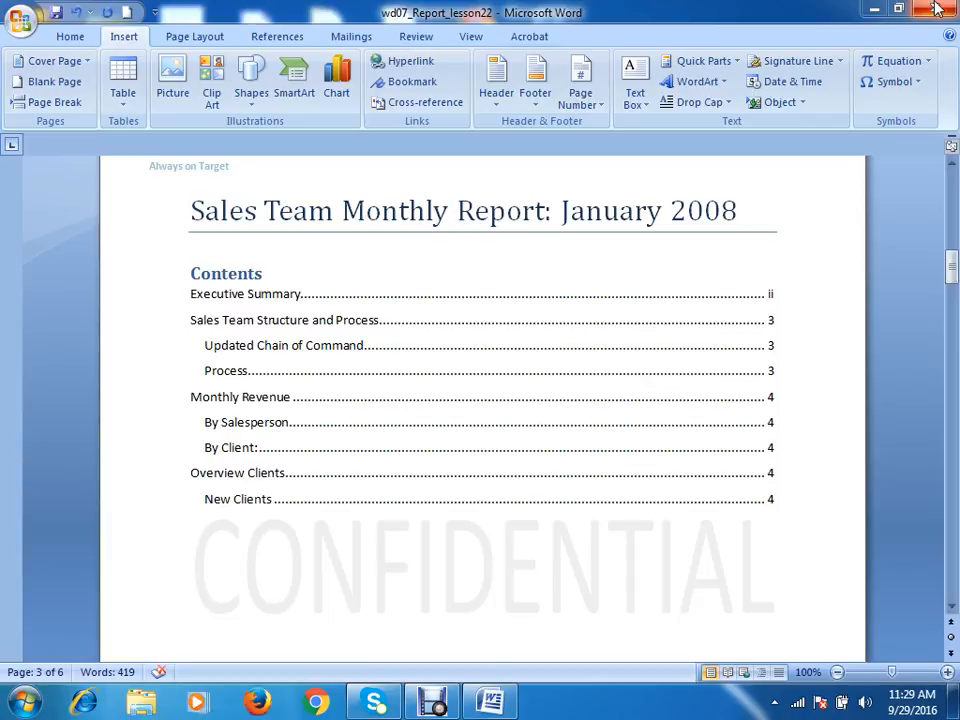
Minimize the wd07_Report_lesson22 document window and refresh the desktop
left_click(874, 10)
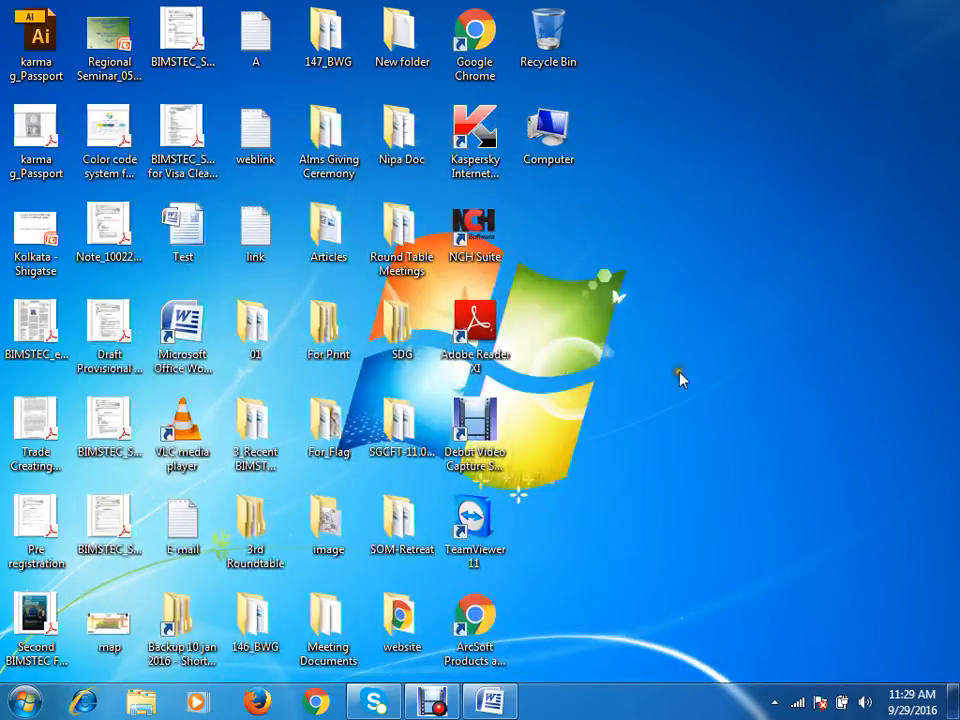
right_click(730, 289)
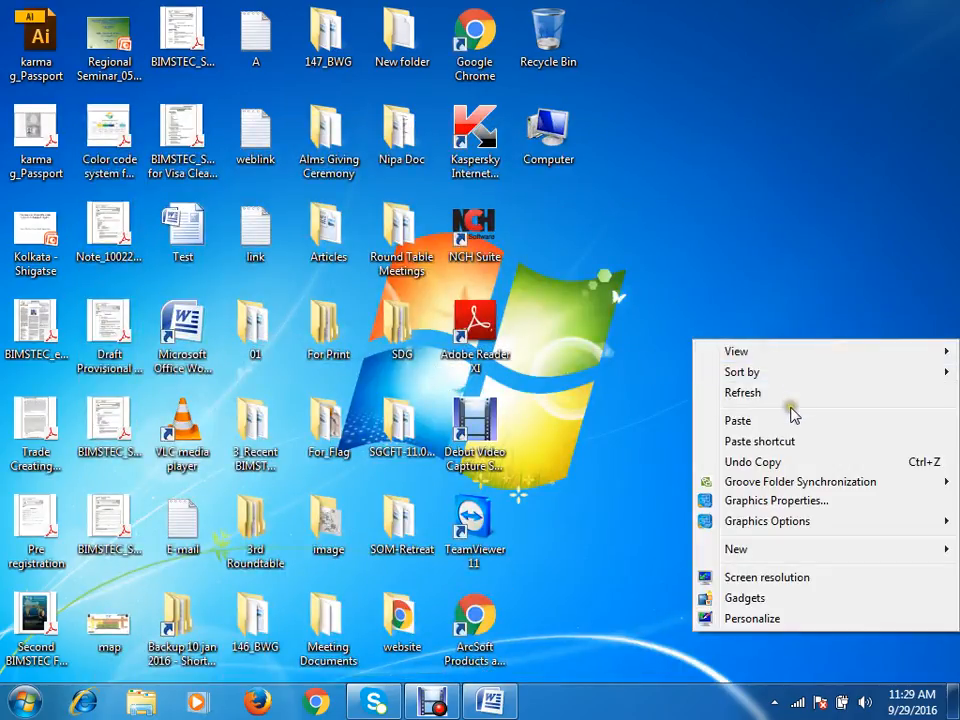
left_click(784, 395)
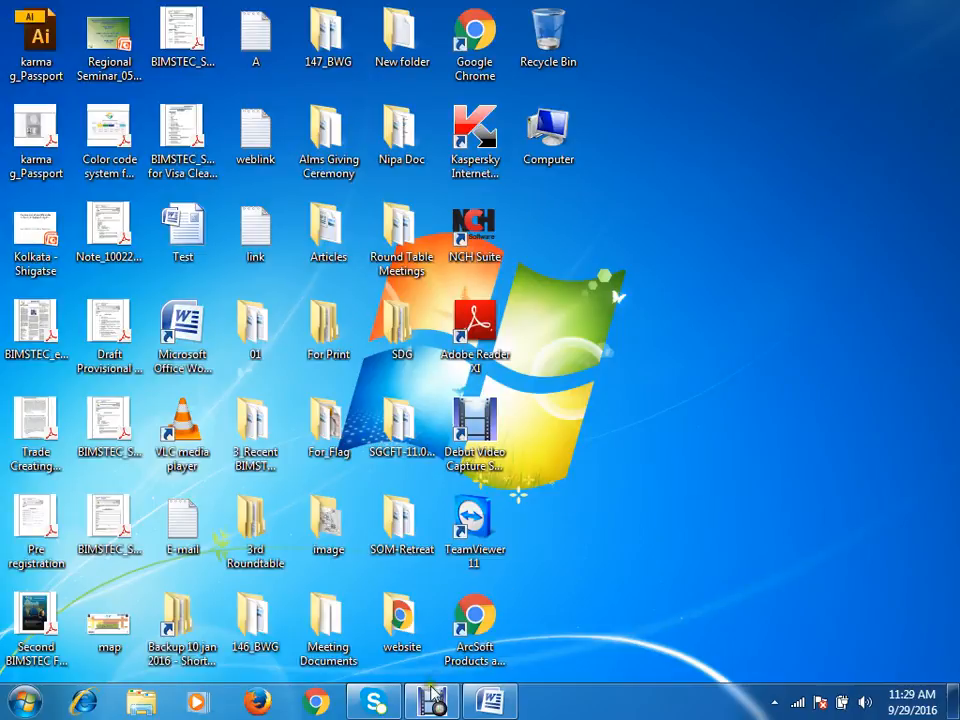
left_click(432, 703)
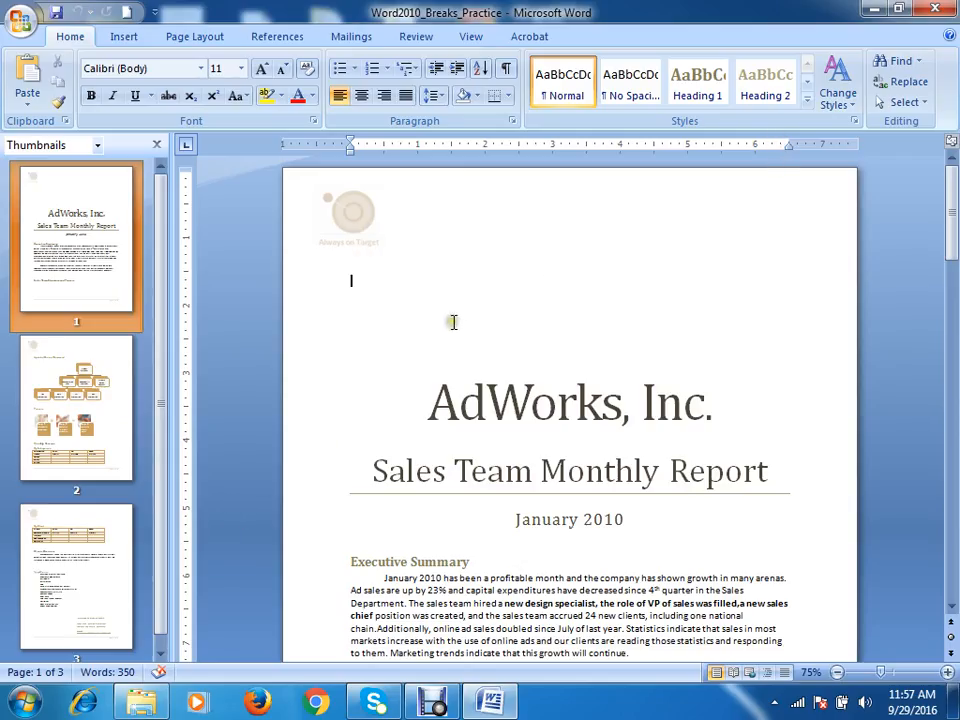
Give the first page of Word2010_Breaks_Practice a different header and return to the body text
double_click(388, 213)
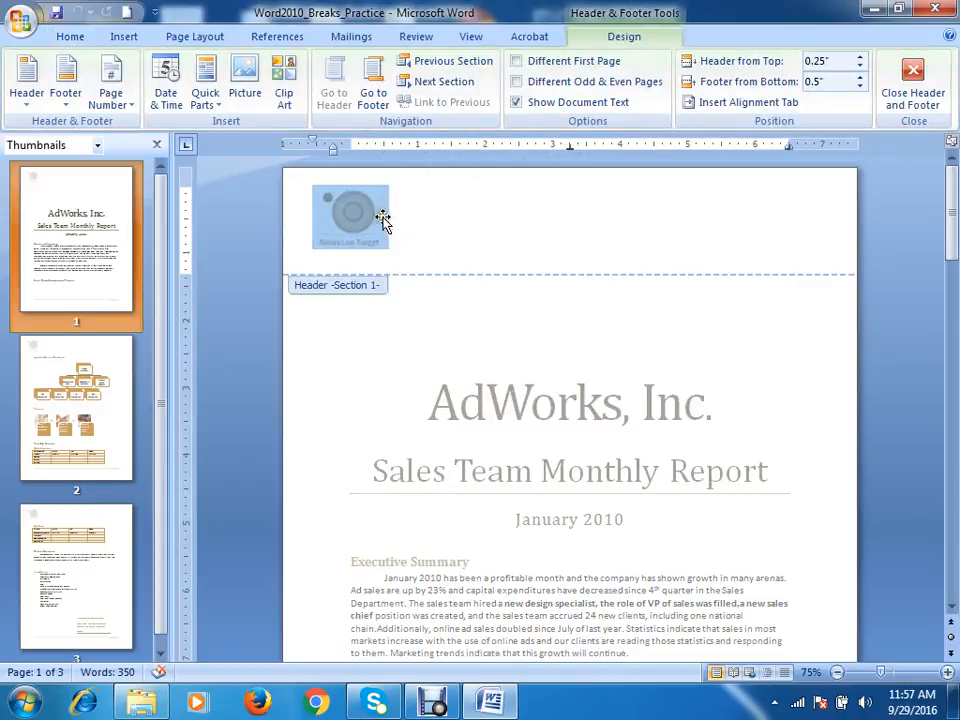
left_click(519, 66)
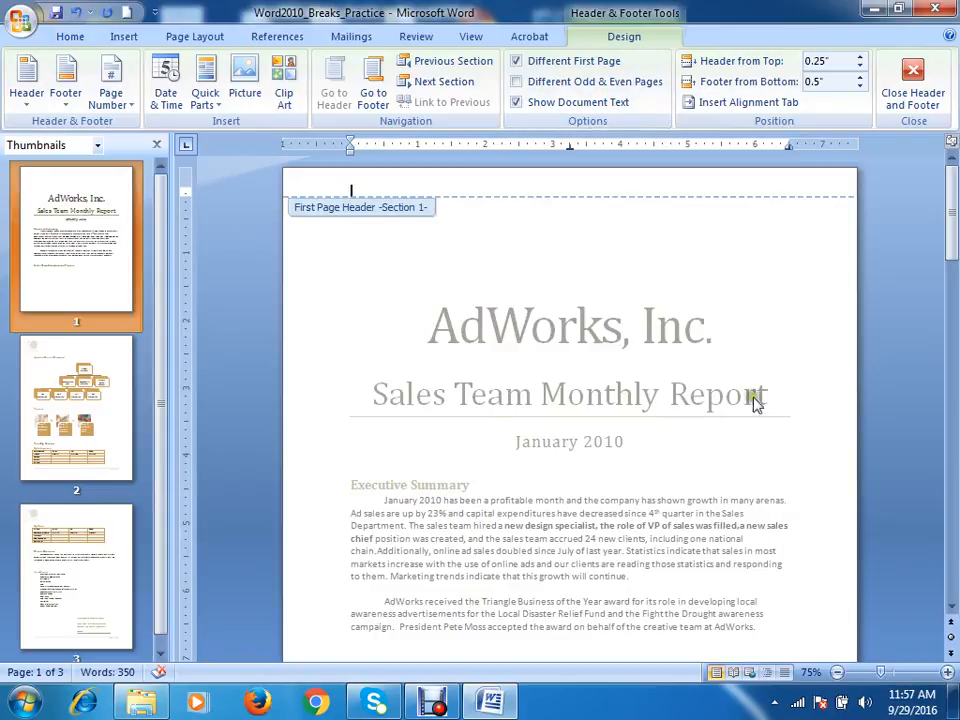
double_click(380, 363)
Insert a Next Page section break before the "Sales Team Structure and Process" heading
scroll(570, 372, "down", 10)
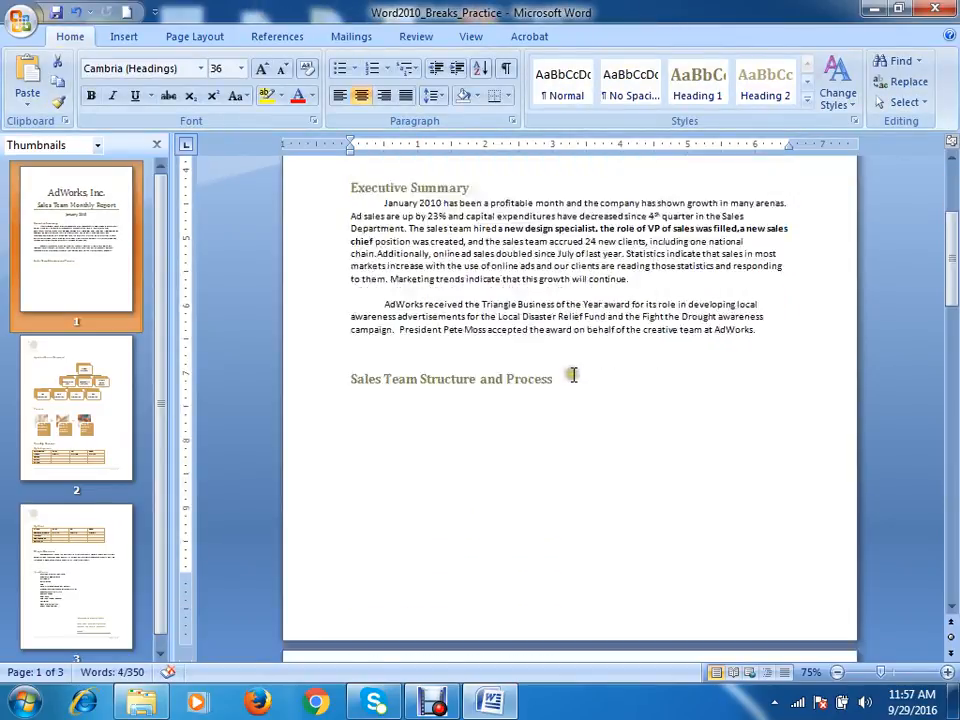
scroll(467, 411, "down", 3)
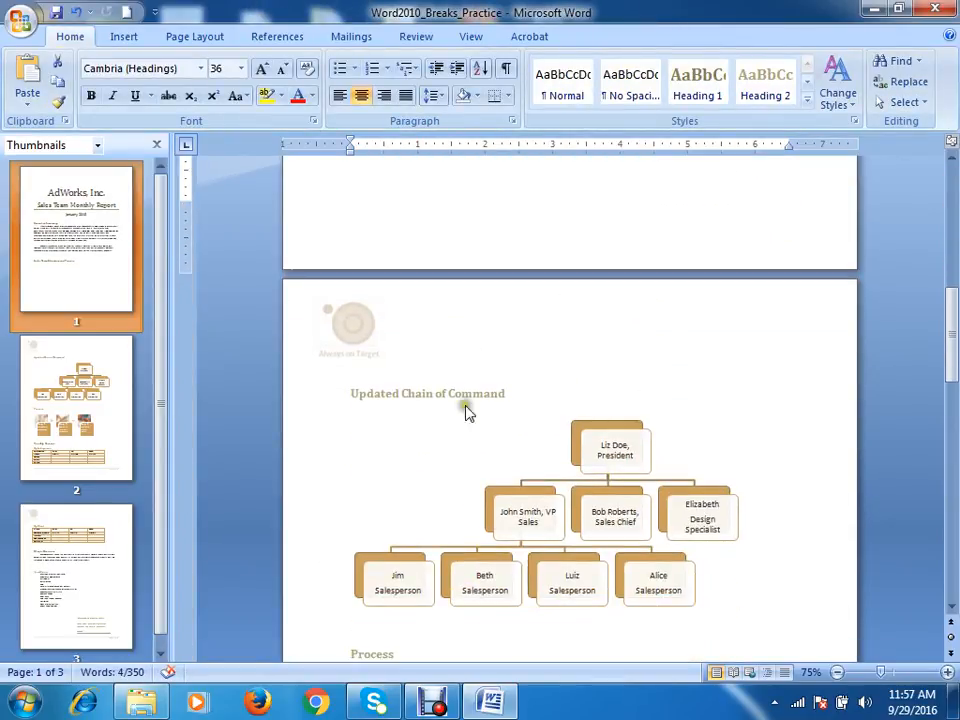
scroll(394, 386, "up", 5)
left_click(352, 312)
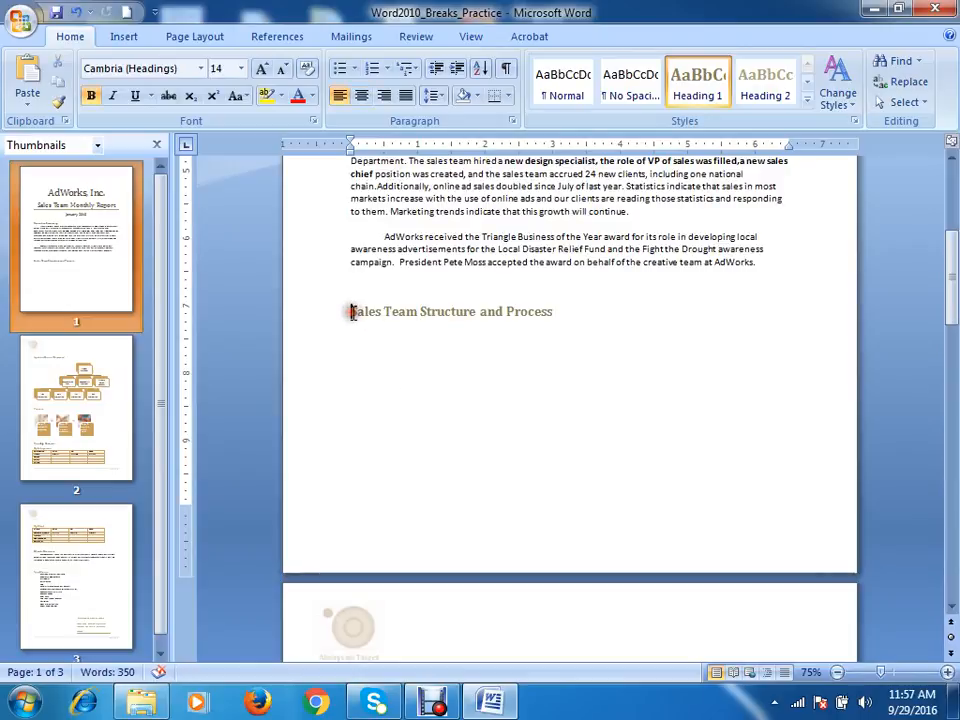
left_click(188, 38)
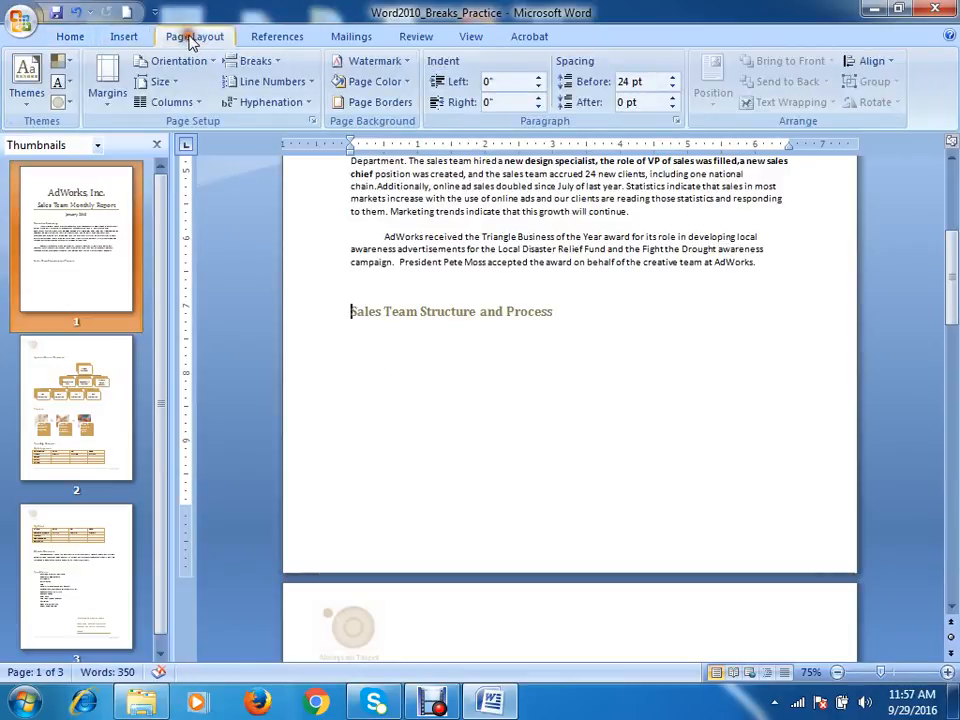
left_click(270, 64)
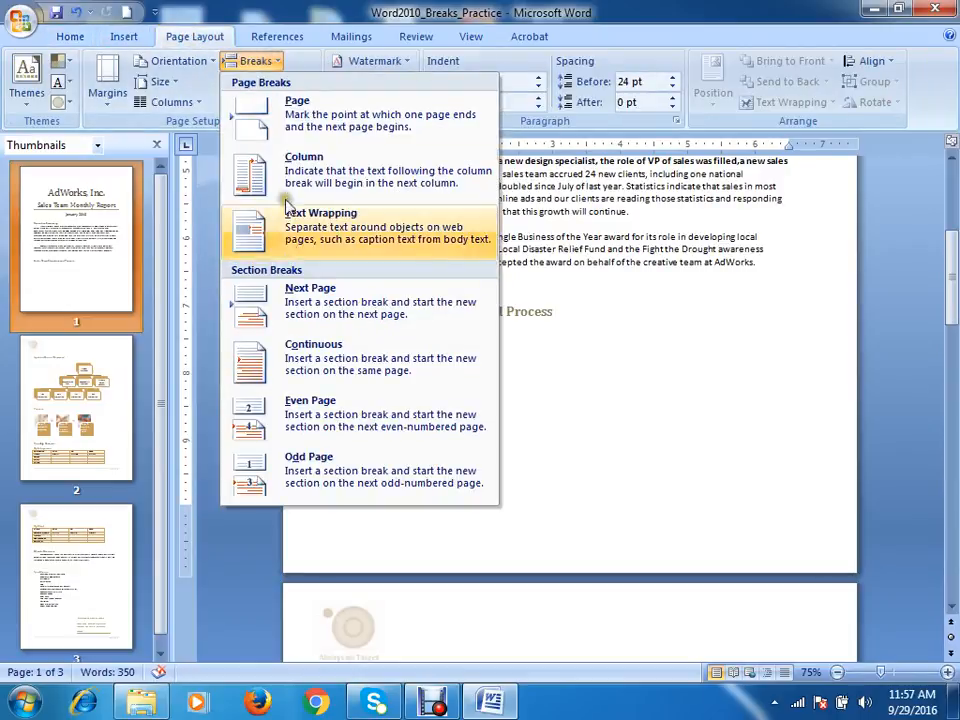
left_click(292, 315)
Open the choice of page and section breaks for the "Monthly Revenue" heading on page 2
scroll(340, 330, "down", 12)
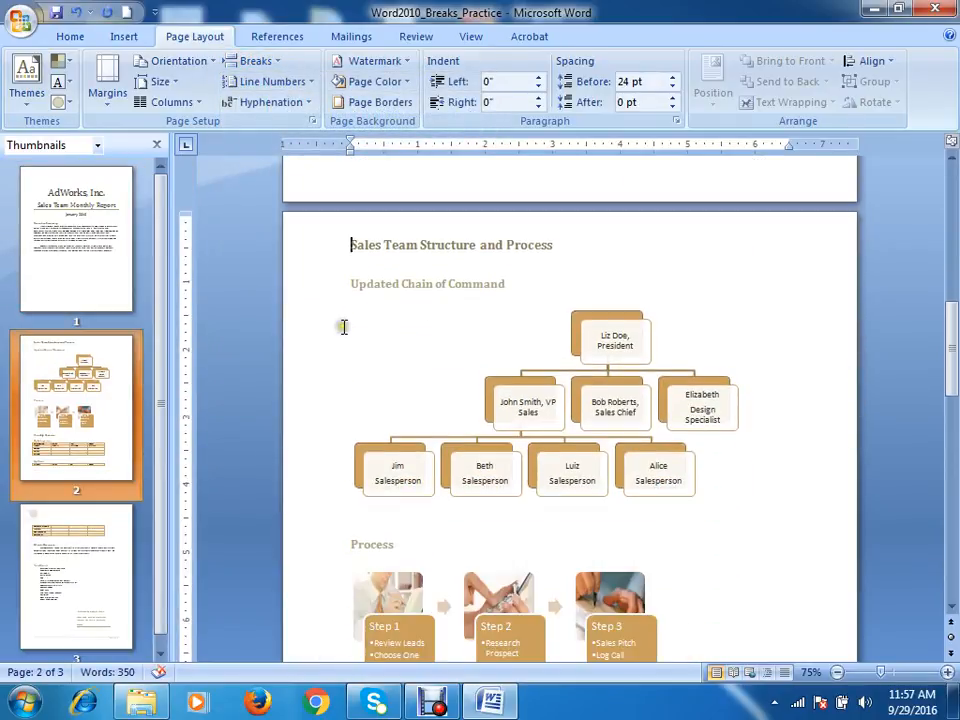
scroll(347, 300, "up", 5)
scroll(347, 297, "down", 8)
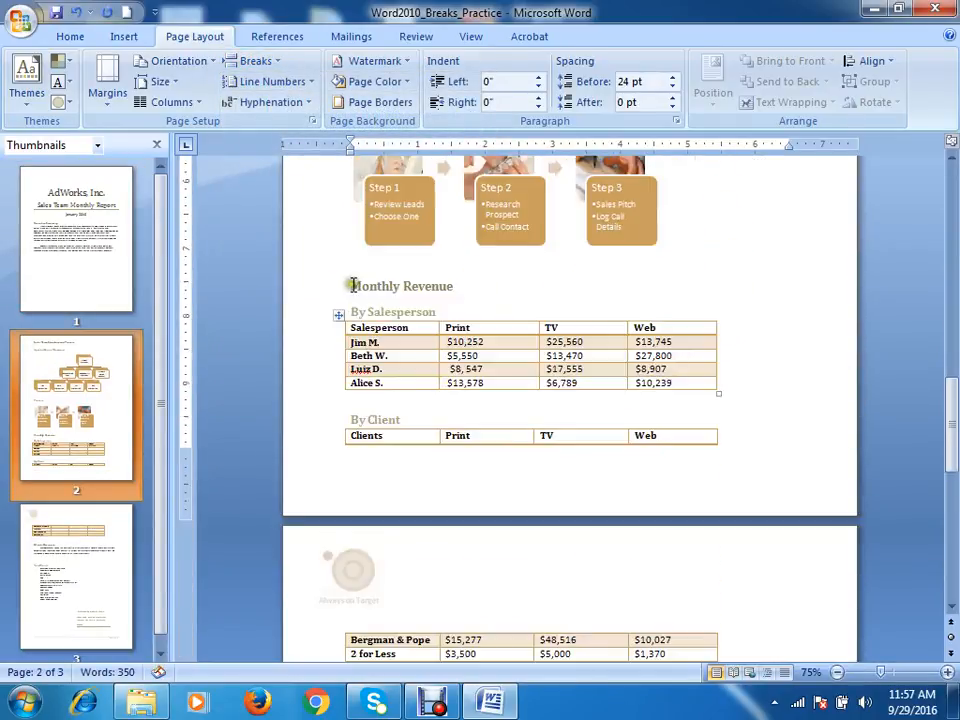
scroll(360, 270, "up", 4)
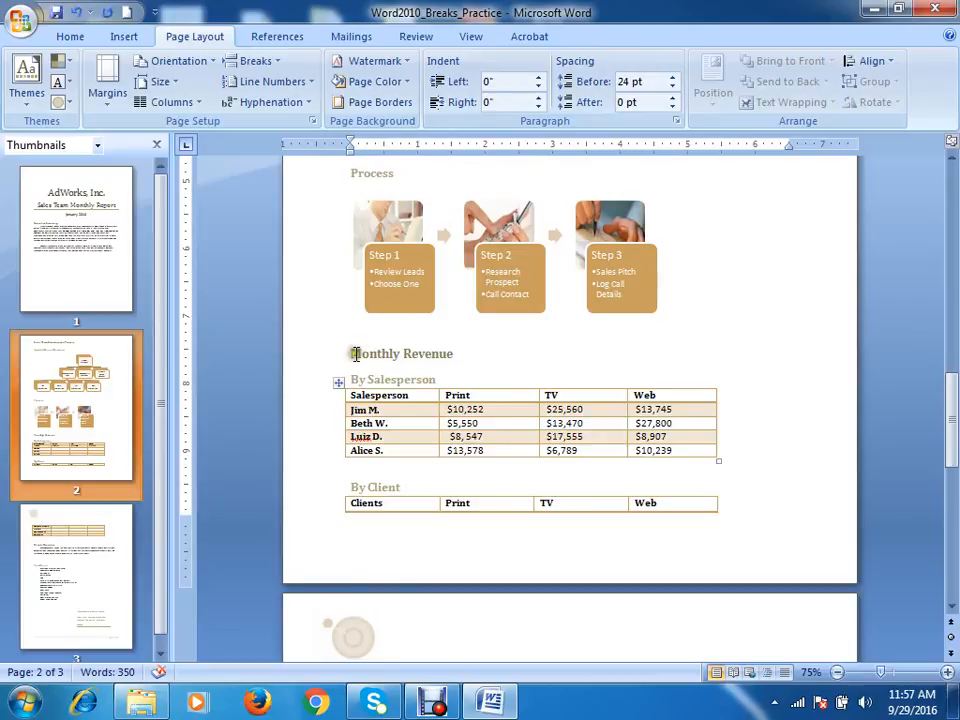
left_click(250, 61)
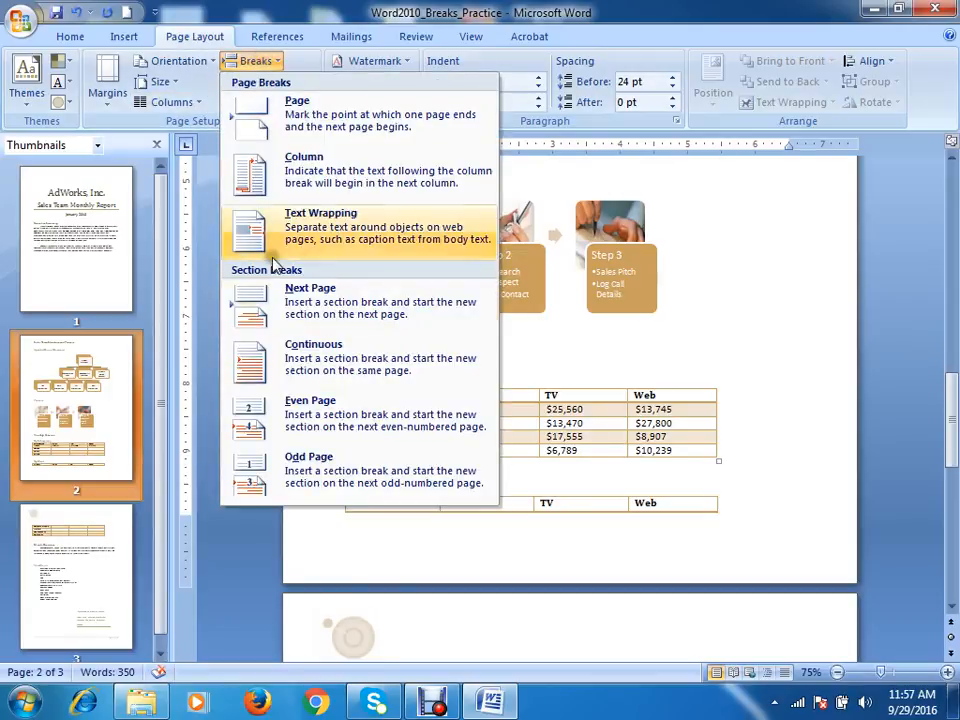
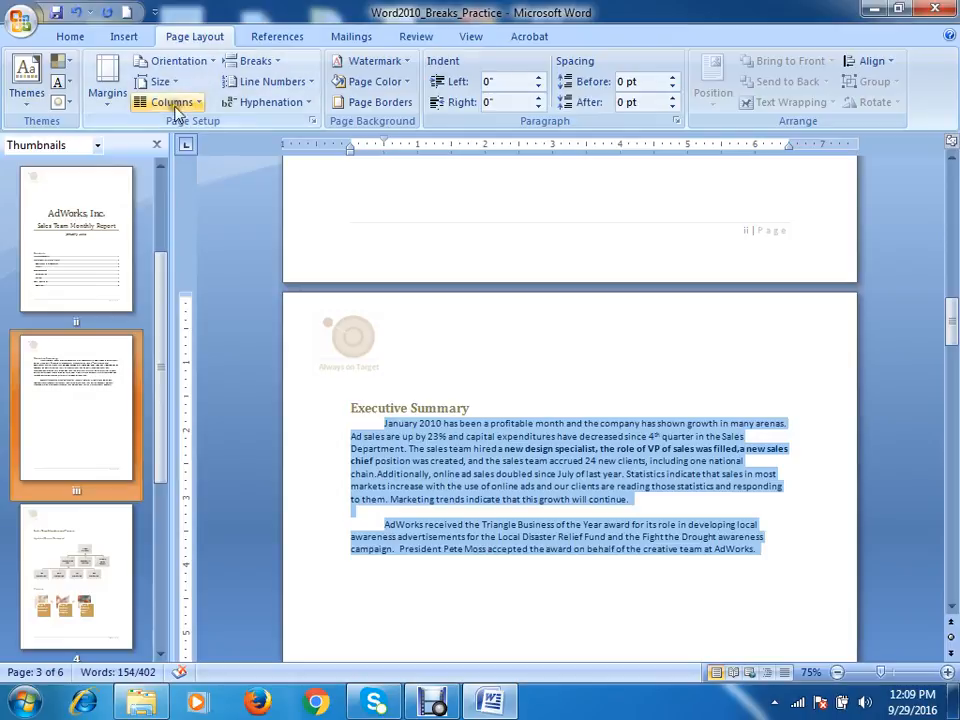
Lay out the selected Executive Summary paragraphs in two columns and clear the selection
left_click(170, 102)
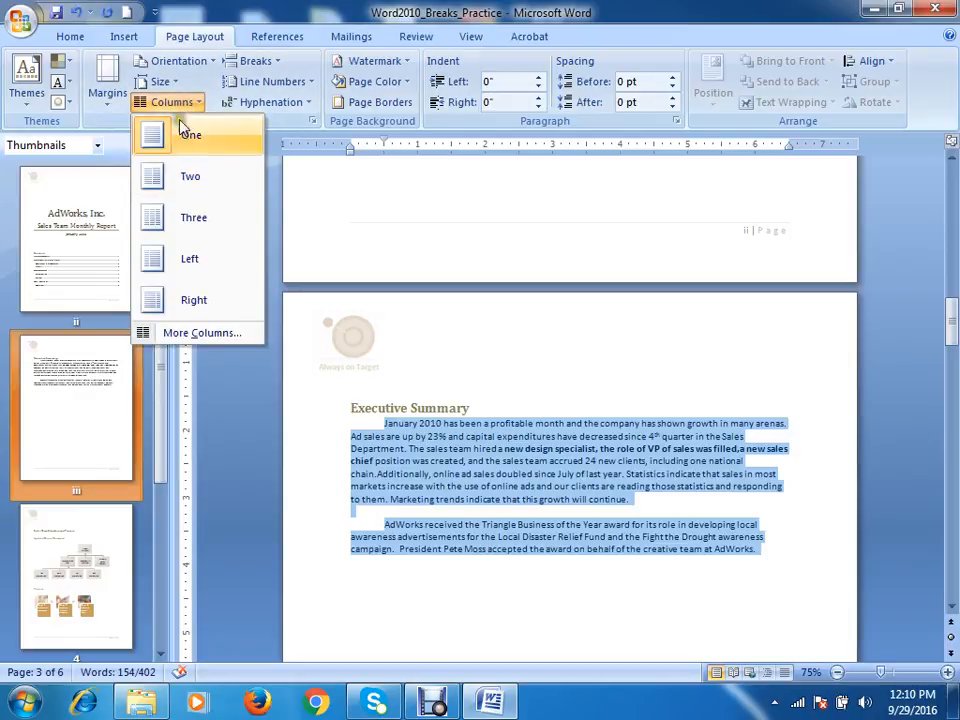
left_click(165, 183)
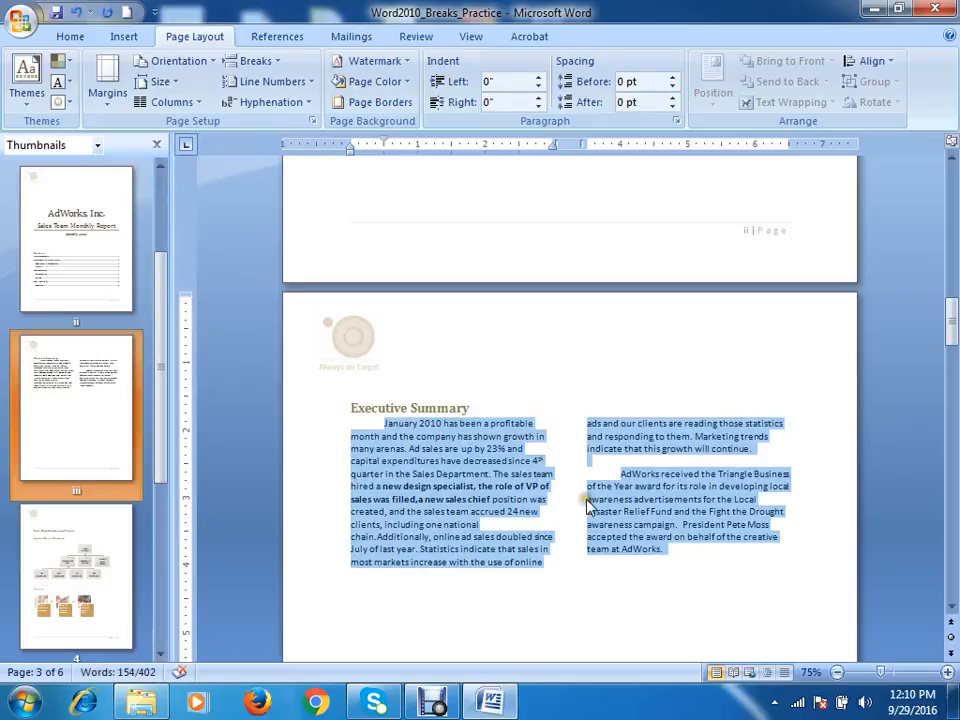
left_click(572, 449)
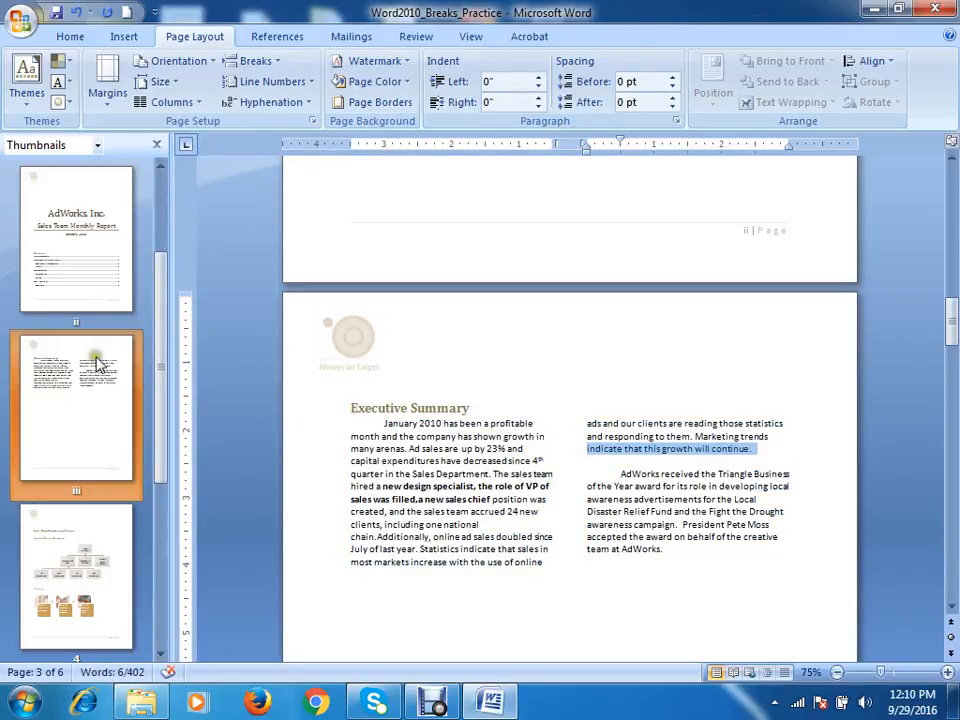
left_click(735, 460)
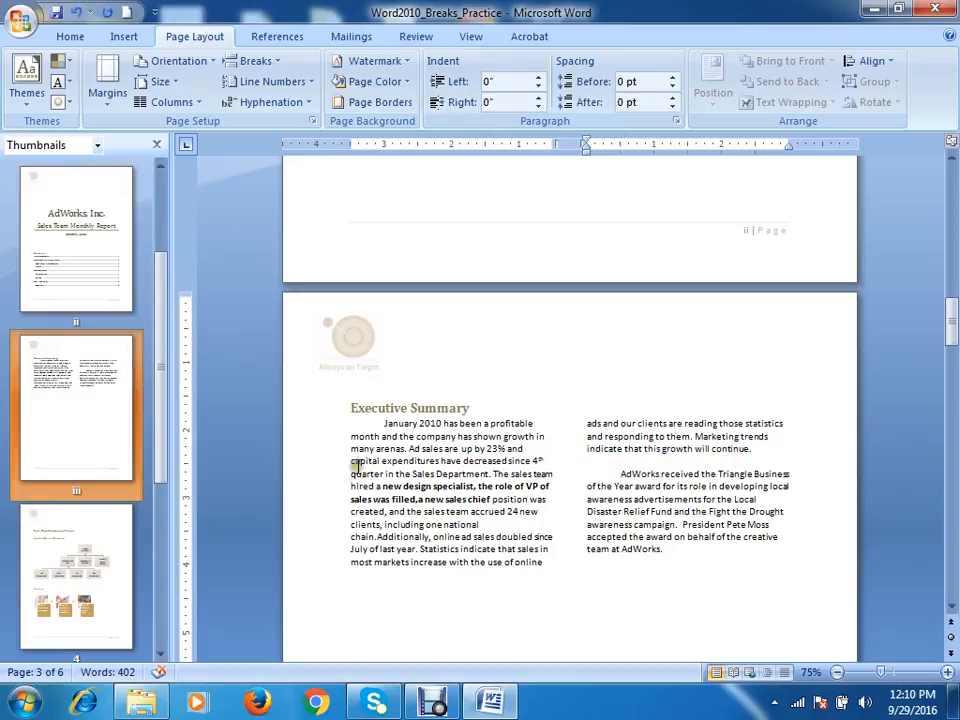
mouse_move(664, 551)
left_mouse_down()
mouse_move(550, 545)
mouse_move(360, 433)
mouse_move(386, 424)
mouse_move(544, 559)
mouse_move(650, 548)
left_mouse_up()
left_click(416, 436)
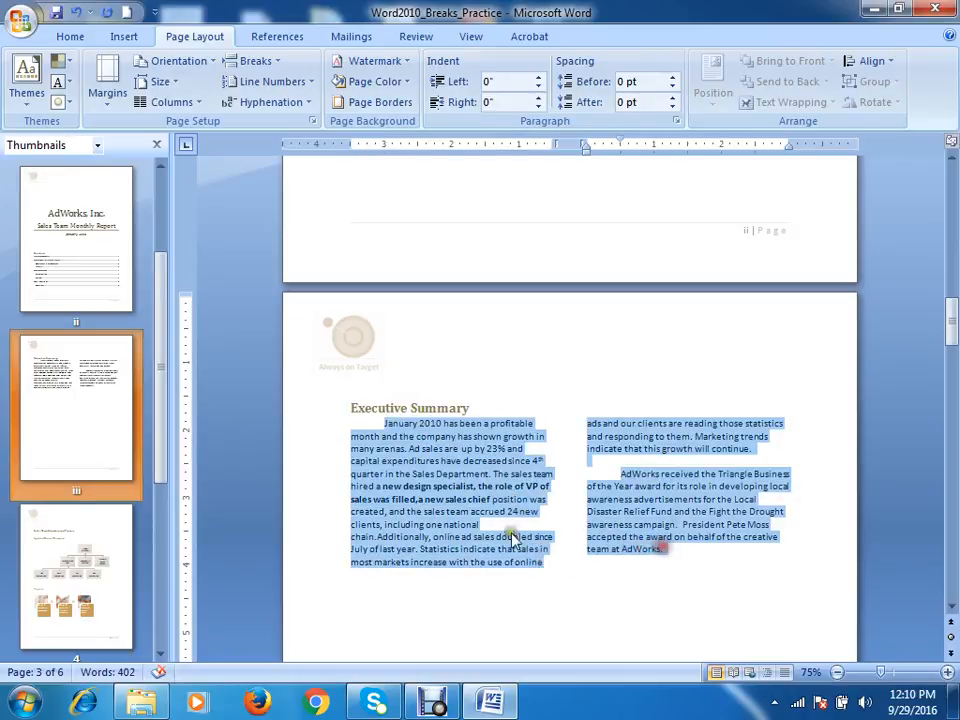
left_click(493, 449)
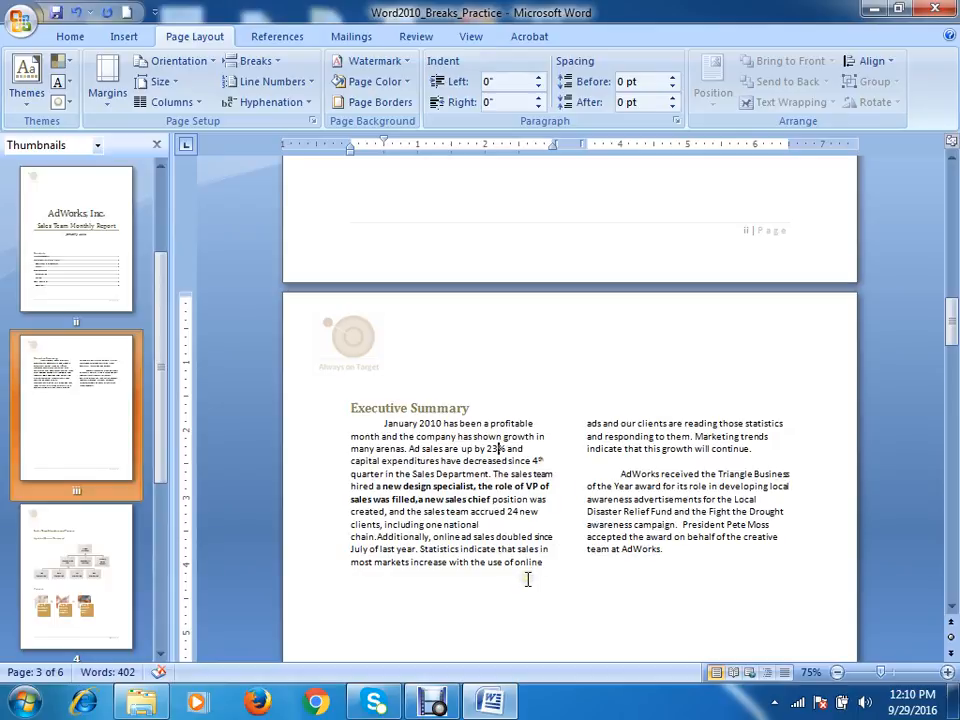
left_click(615, 456)
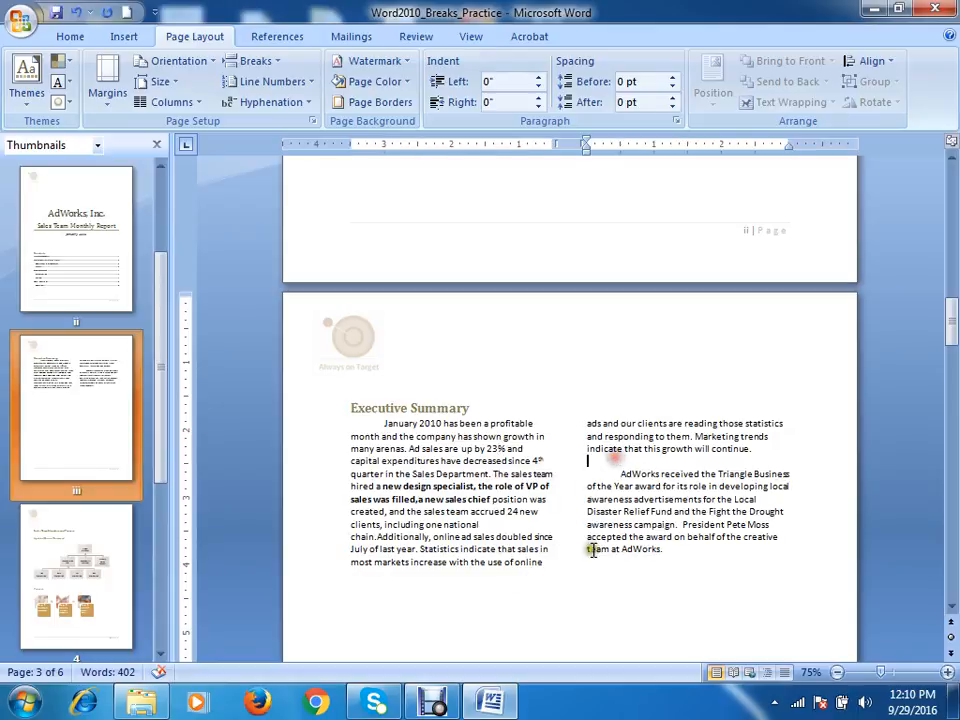
left_click_drag(590, 562, 589, 568)
left_click(621, 564)
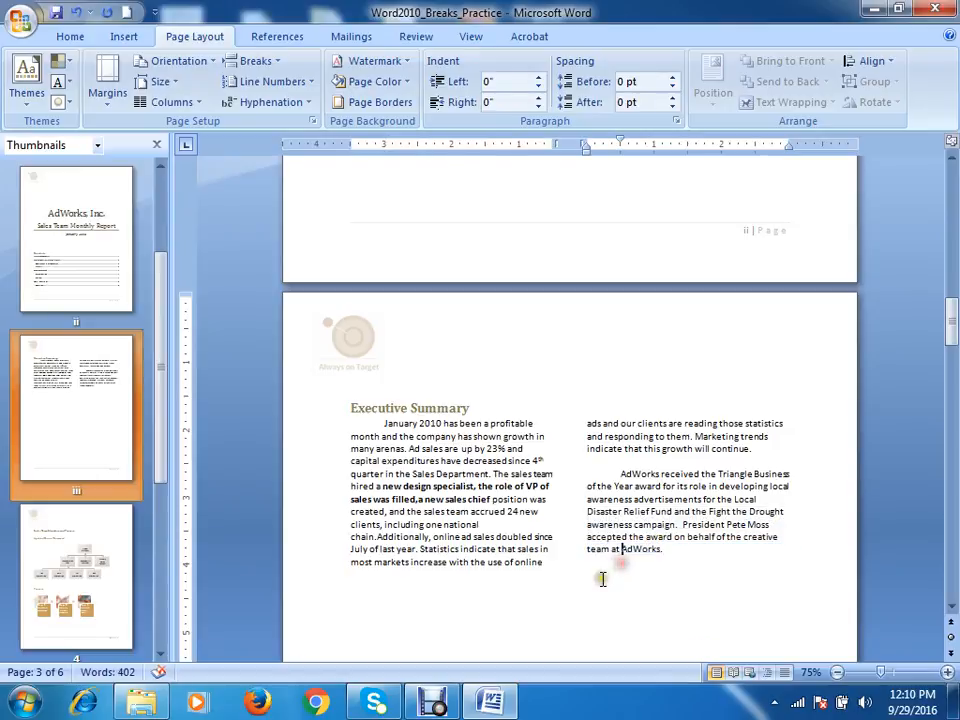
left_click(600, 567)
left_click_drag(669, 555, 384, 422)
left_click(630, 582)
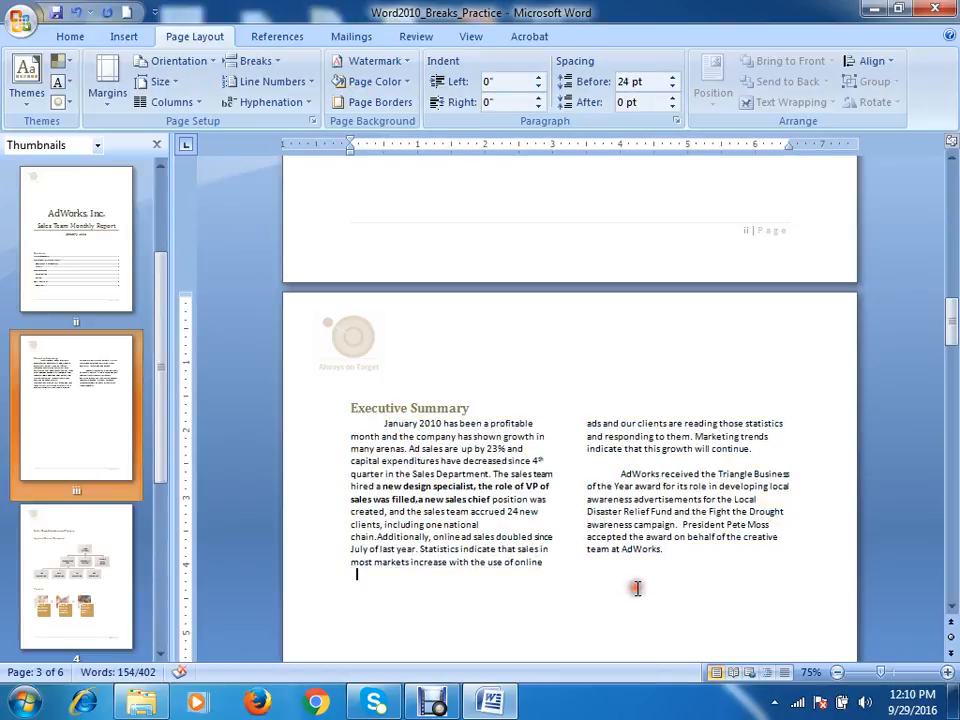
left_click(665, 550)
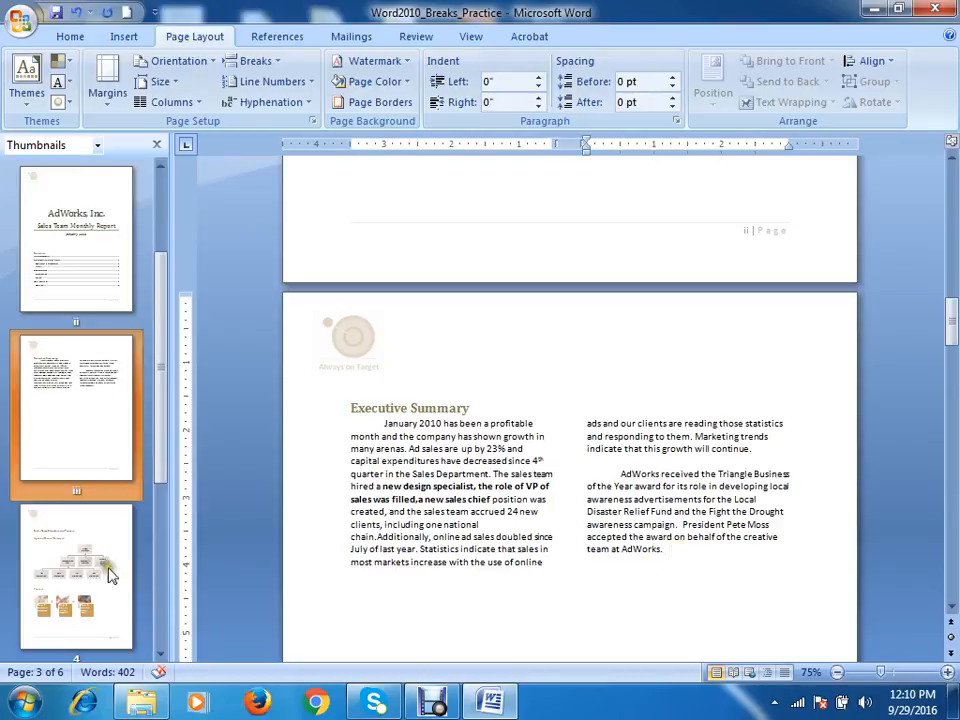
Insert a column break before the "AdWorks received the Triangle Business" paragraph in the Executive Summary
left_click(619, 474)
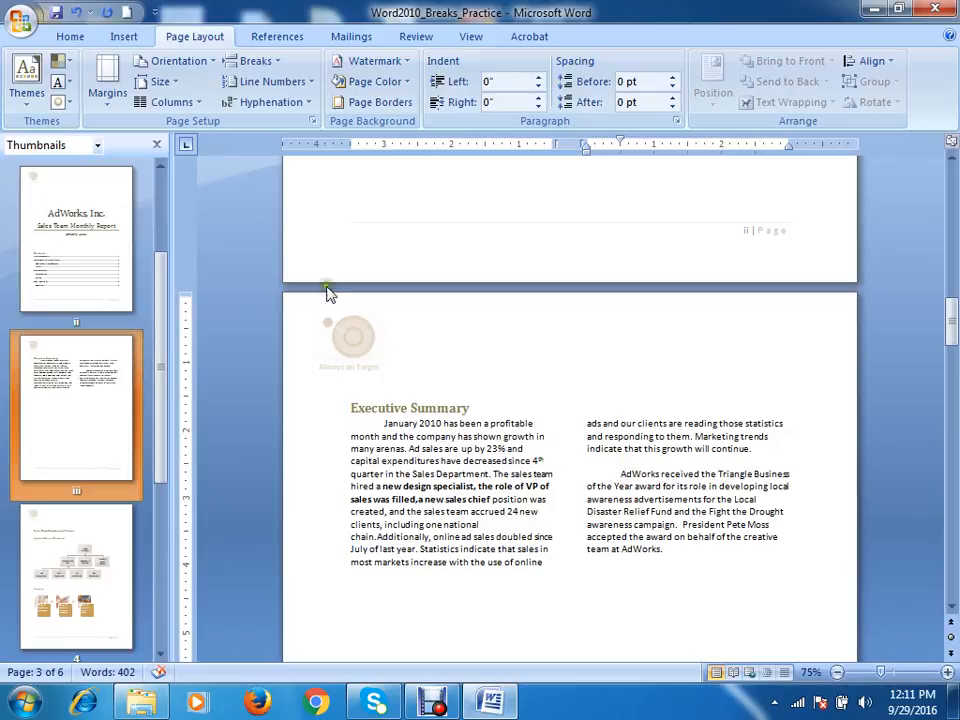
left_click(268, 62)
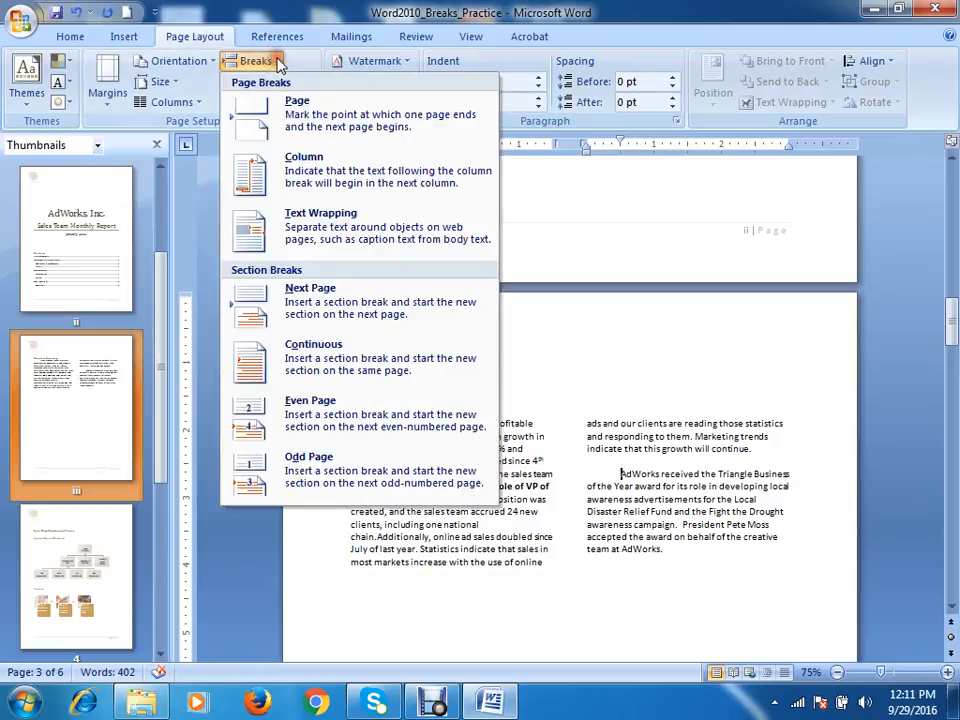
left_click(300, 180)
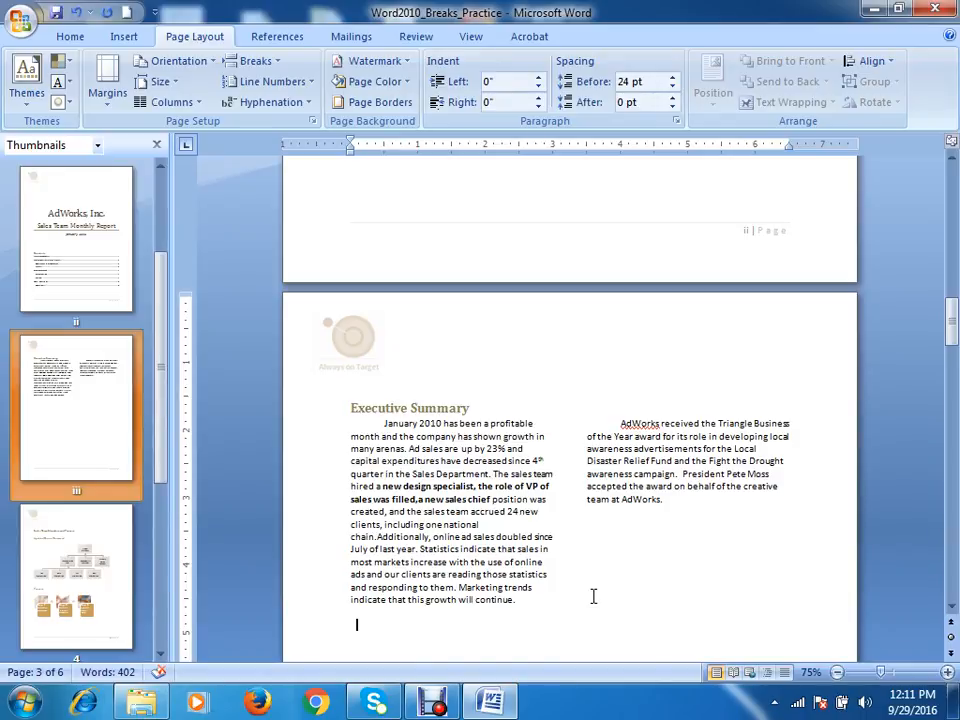
Undo the column break and the two-column layout, and lay out the Executive Summary paragraphs with the Left column preset
key("ctrl+z")
key("ctrl+z")
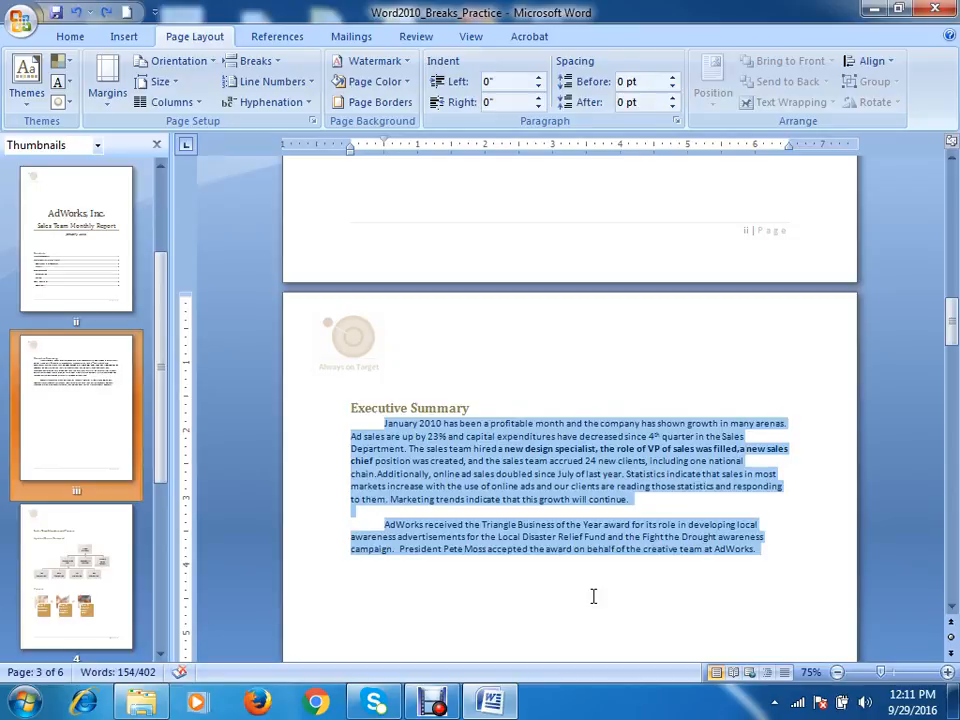
left_click(168, 102)
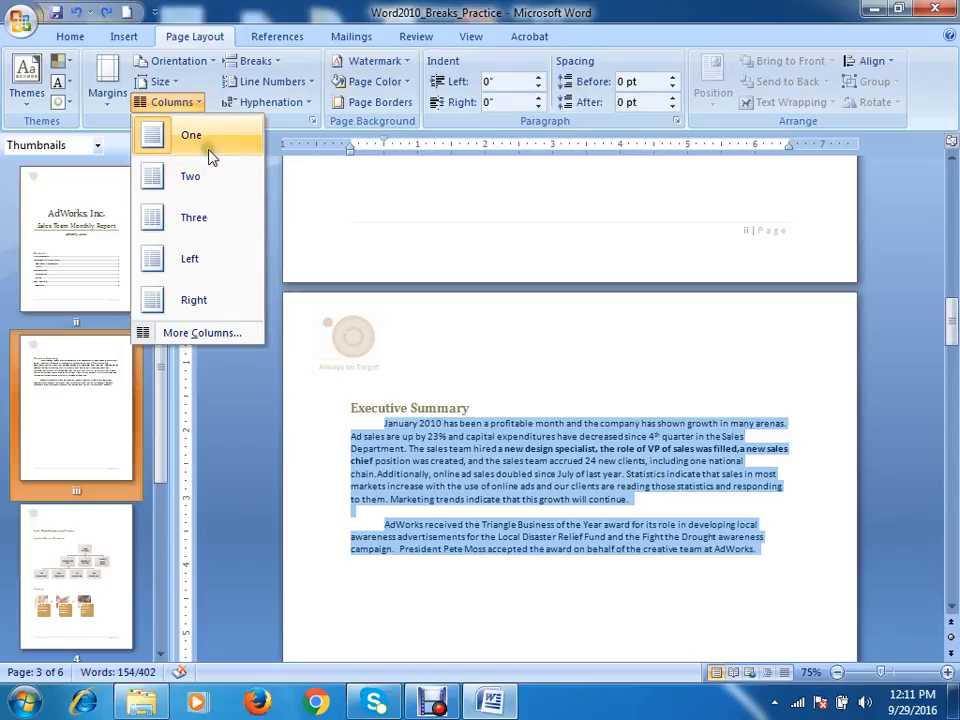
left_click(184, 262)
left_click(484, 435)
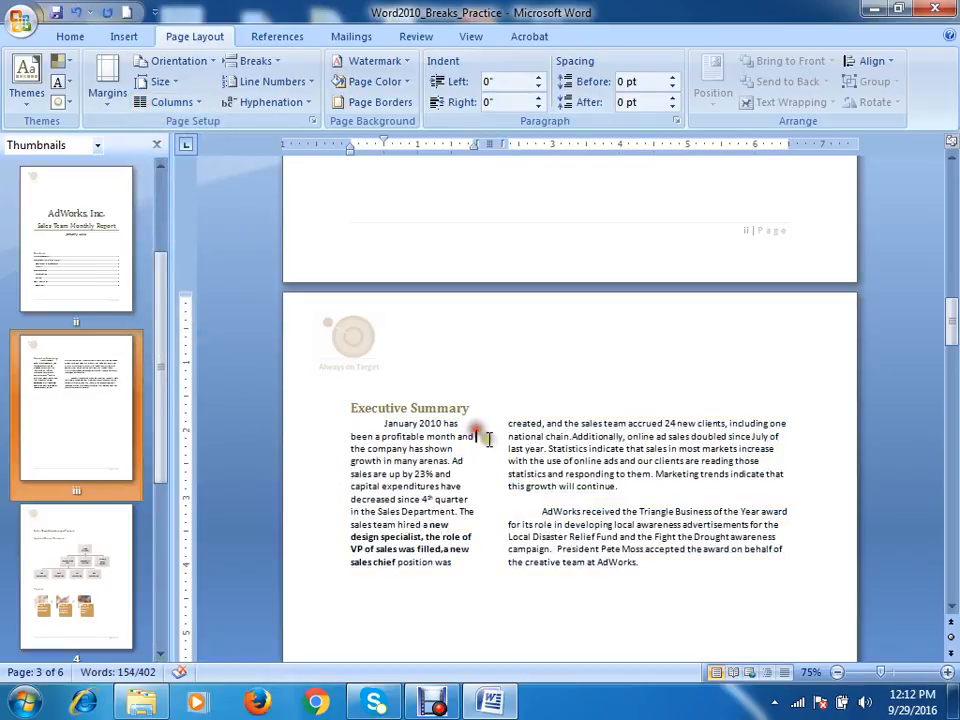
left_click_drag(383, 423, 467, 555)
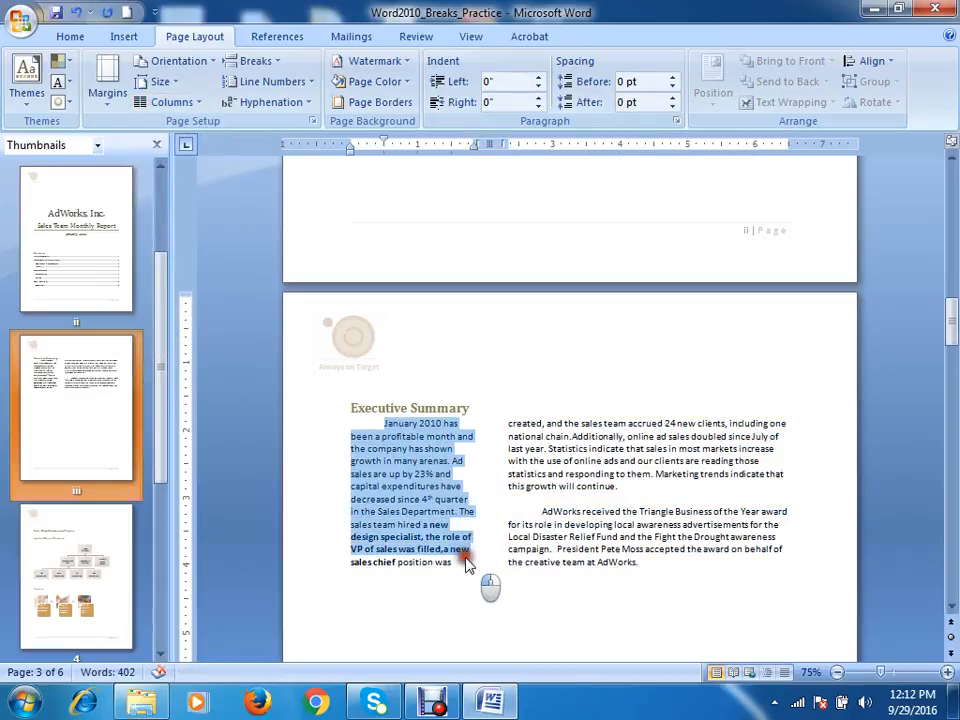
left_click(467, 555)
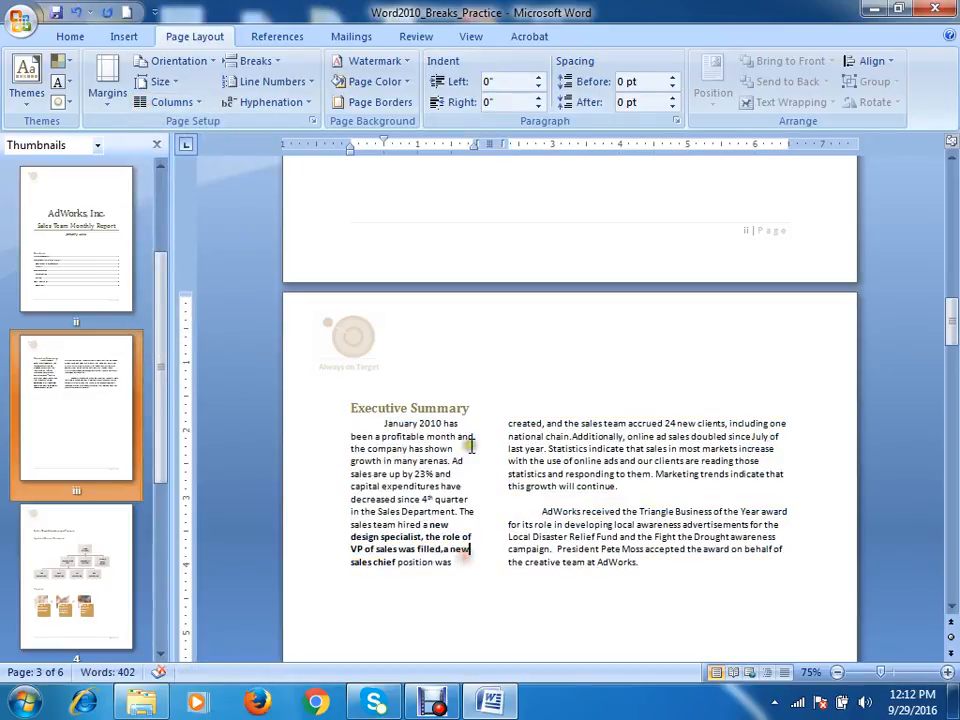
left_click(455, 562)
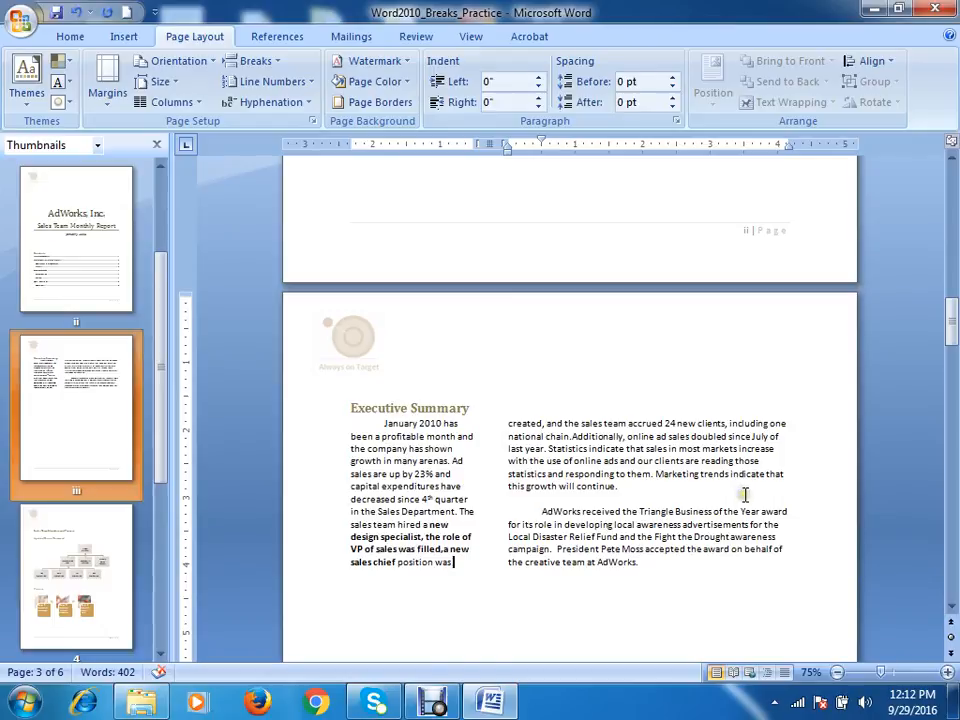
Select all the Executive Summary body text, apply the Right column preset and clear the selection
left_click_drag(688, 563, 368, 424)
left_click(171, 101)
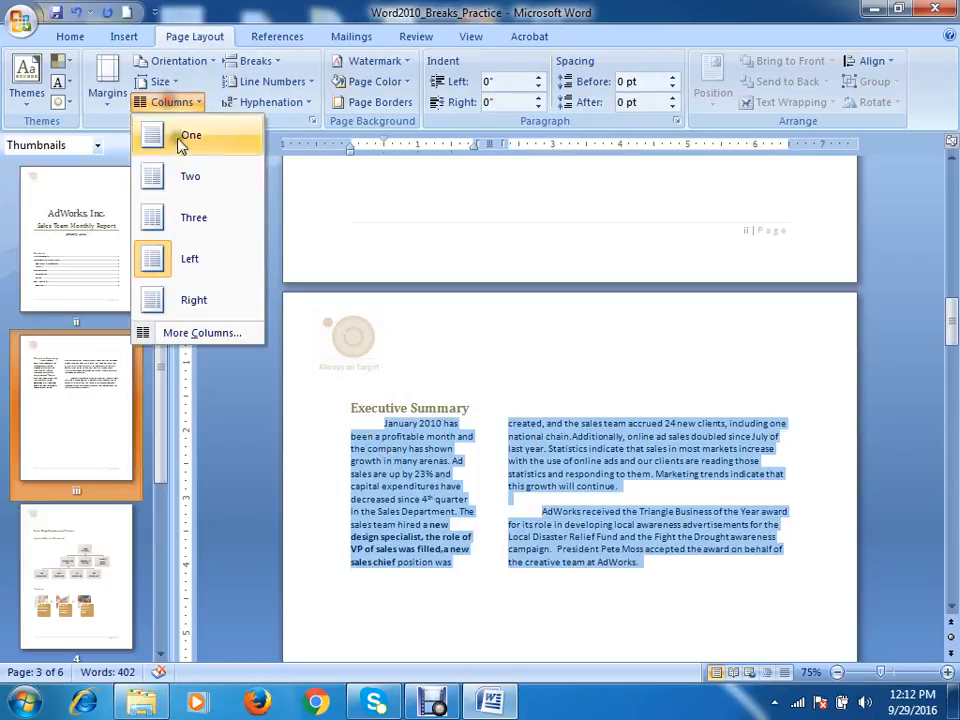
left_click(178, 300)
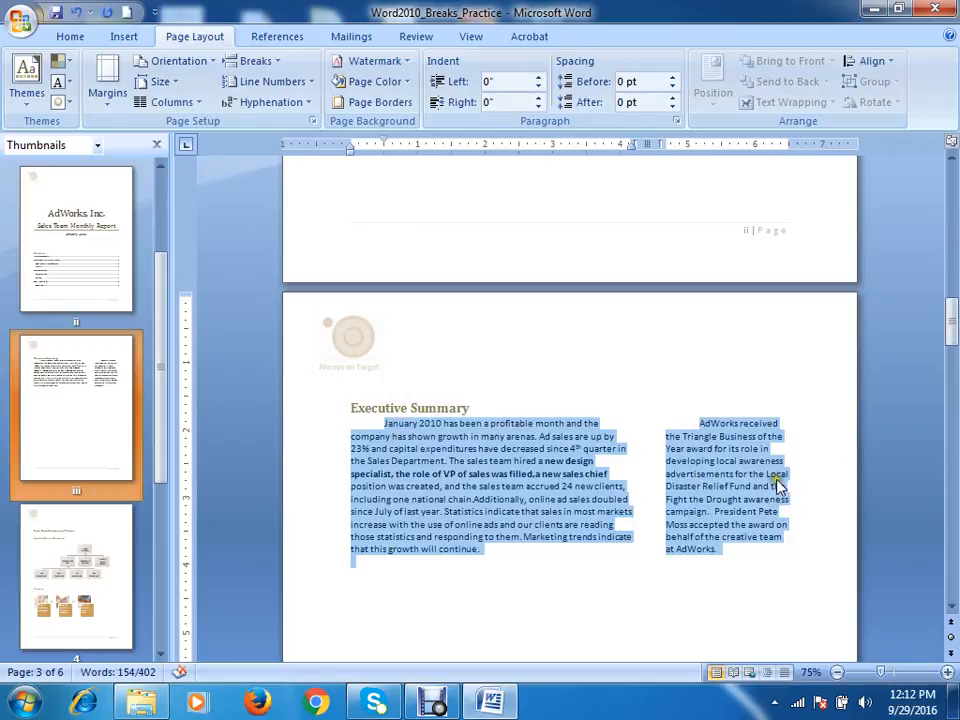
left_click(756, 550)
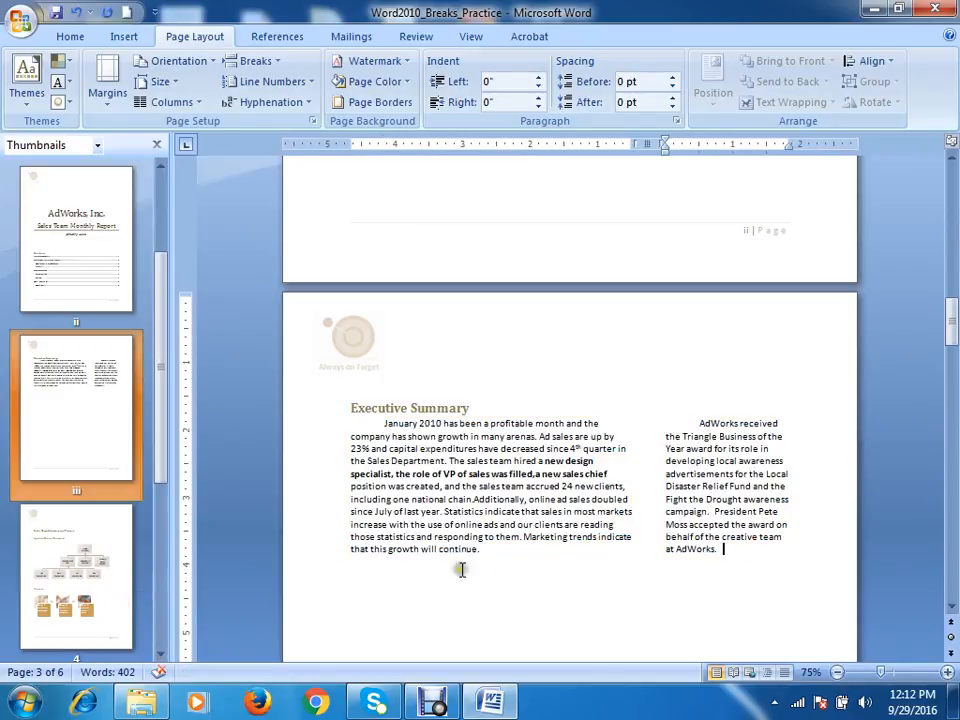
Reselect the Executive Summary body text and try the two-column and three-column layouts on it
left_click_drag(726, 550, 352, 422)
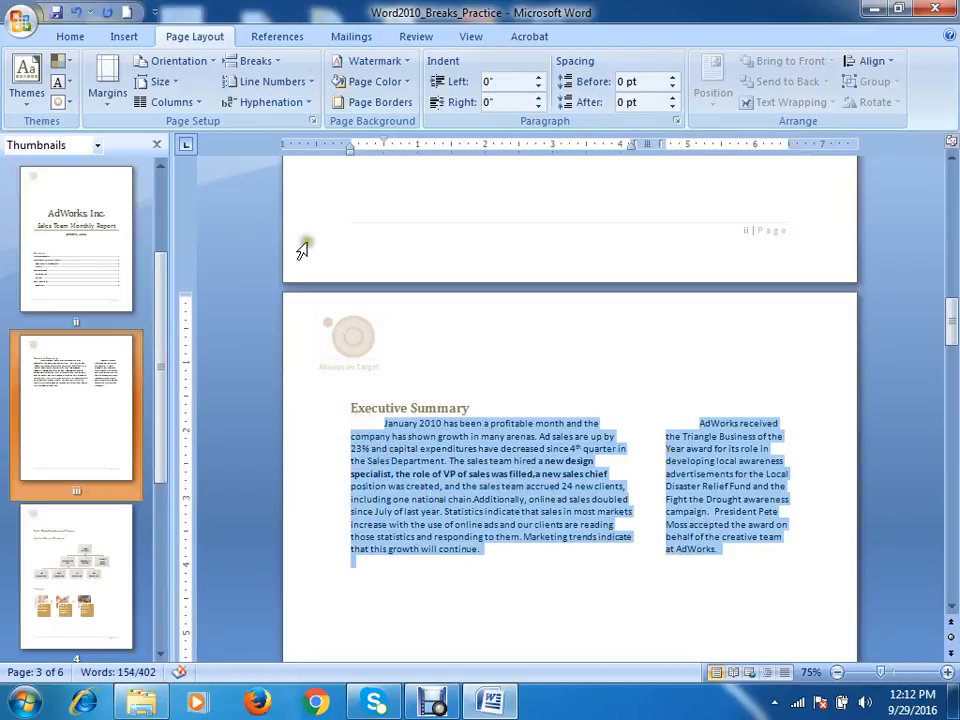
left_click(166, 104)
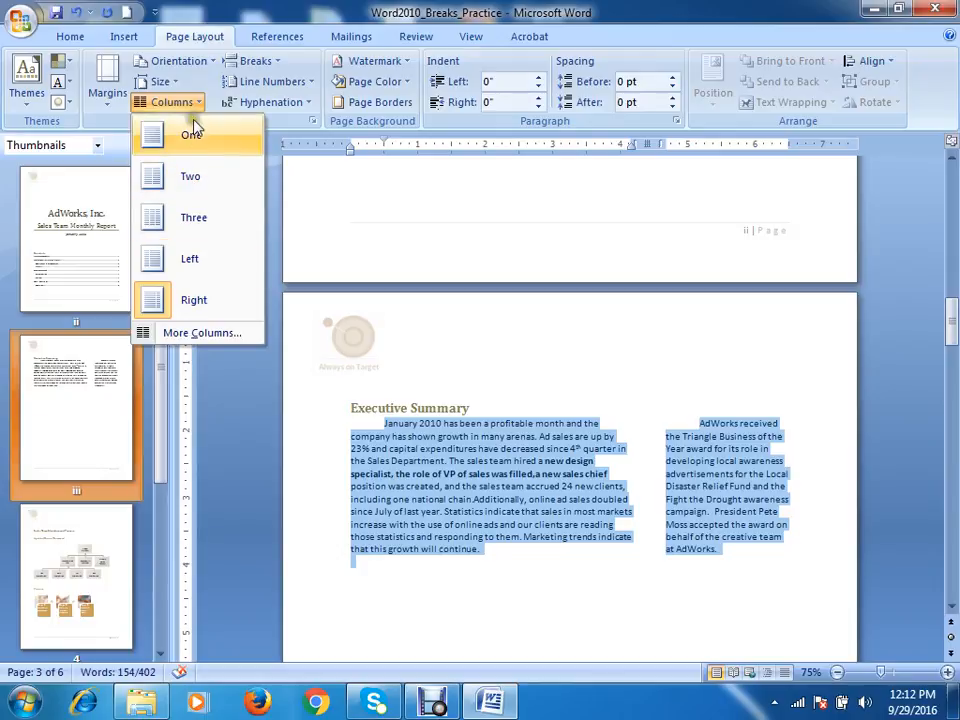
left_click(189, 176)
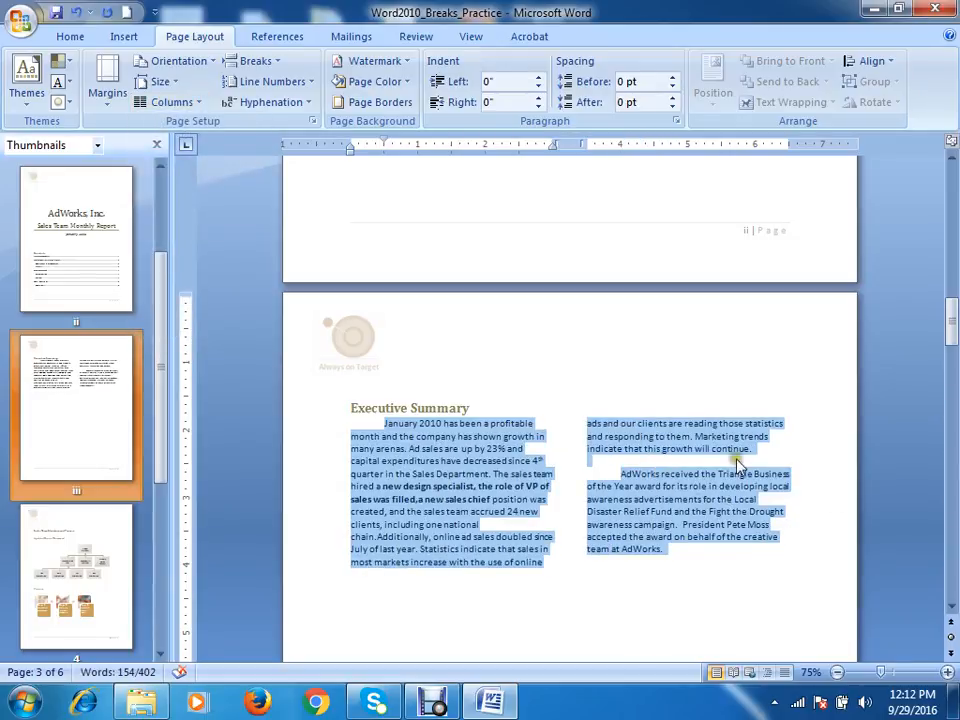
left_click(189, 99)
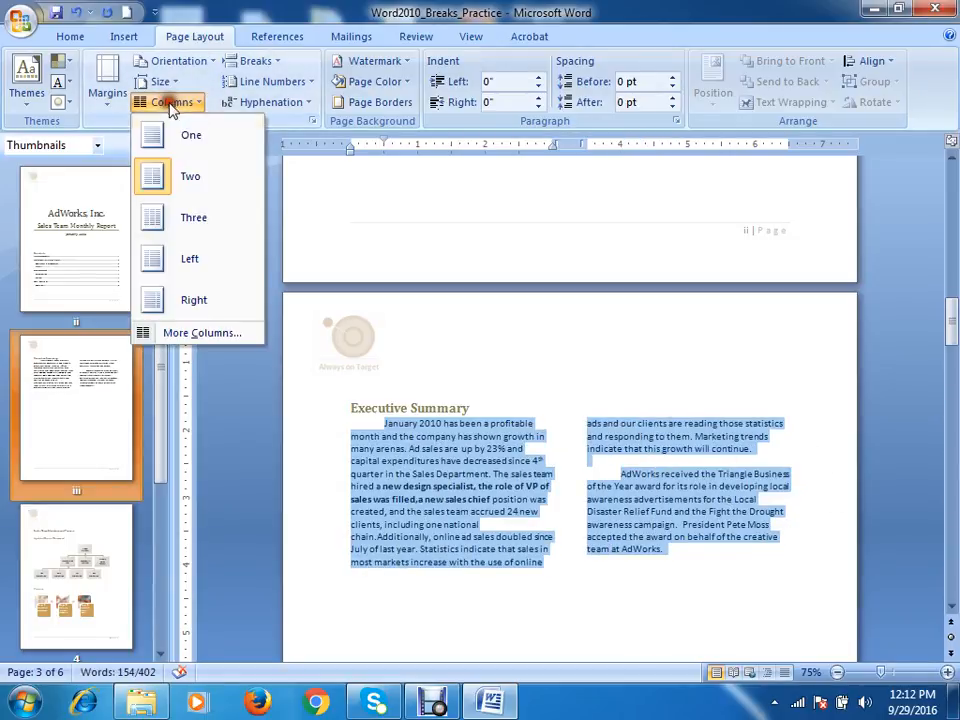
left_click(193, 216)
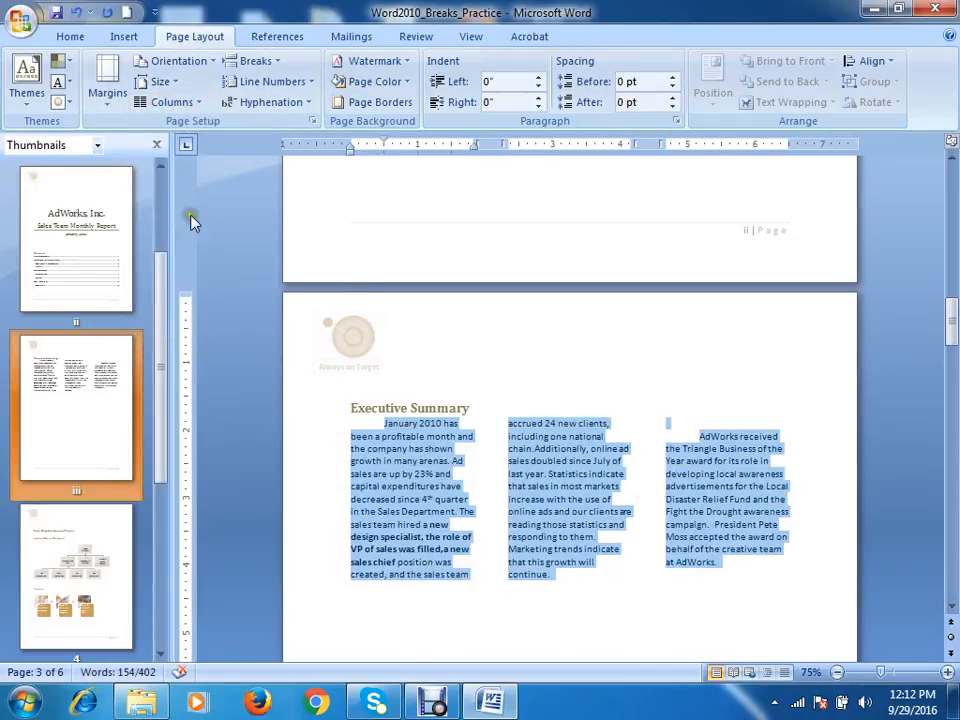
Apply the Right column preset to the selected text and open the detailed column settings, clear of the selected text
left_click(171, 102)
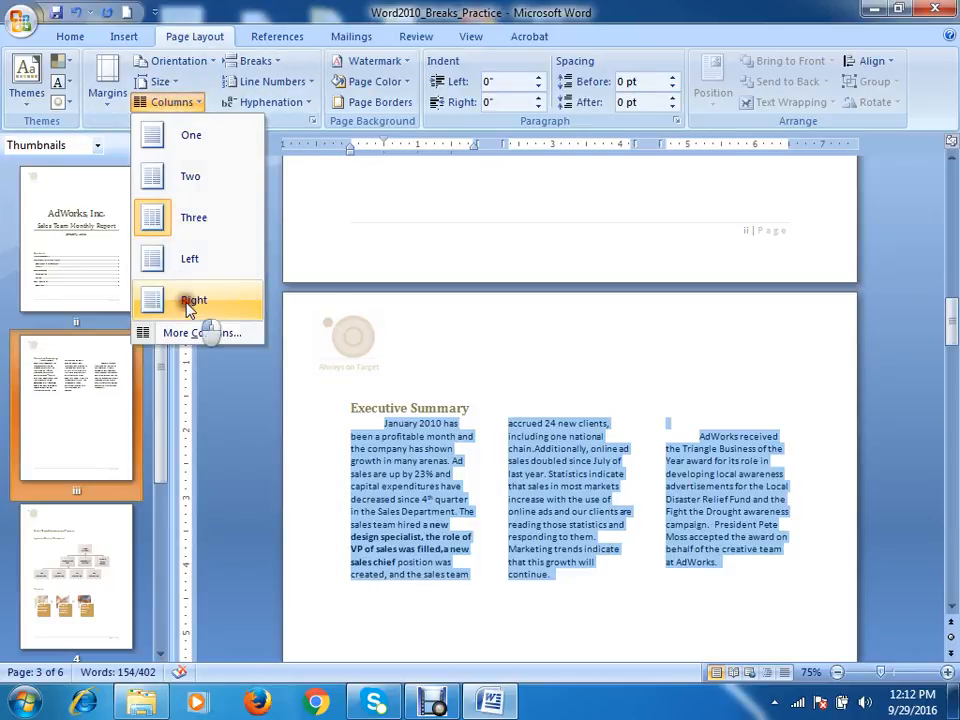
left_click(187, 303)
left_click(172, 102)
left_click(190, 332)
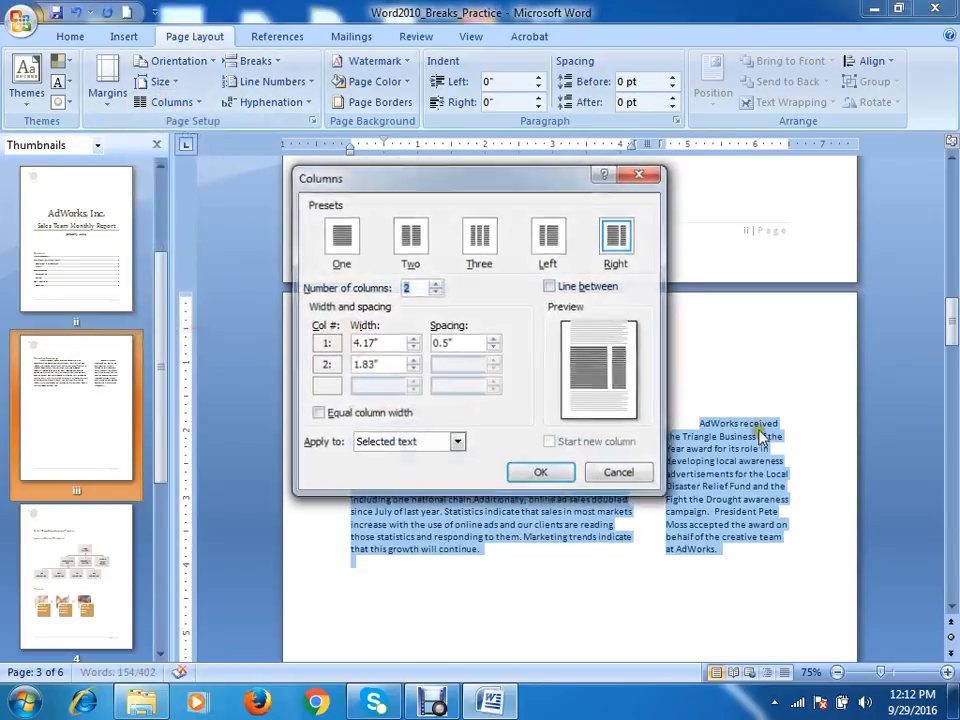
left_click_drag(450, 181, 522, 80)
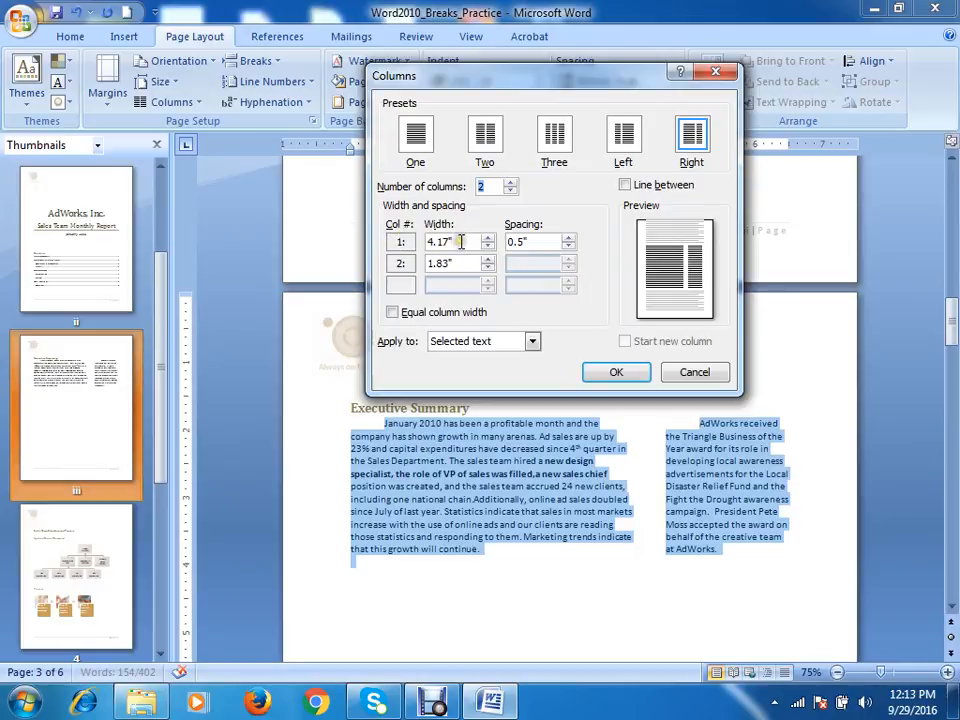
Set the width of column 2 to 2.2"
key("Tab")
key("Tab")
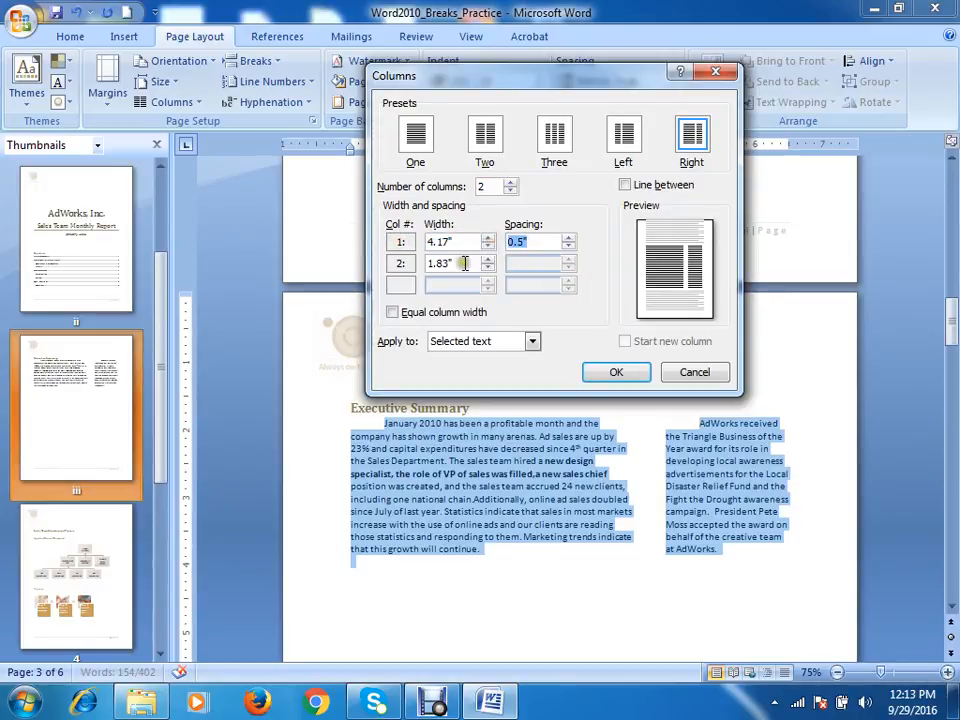
key("Tab")
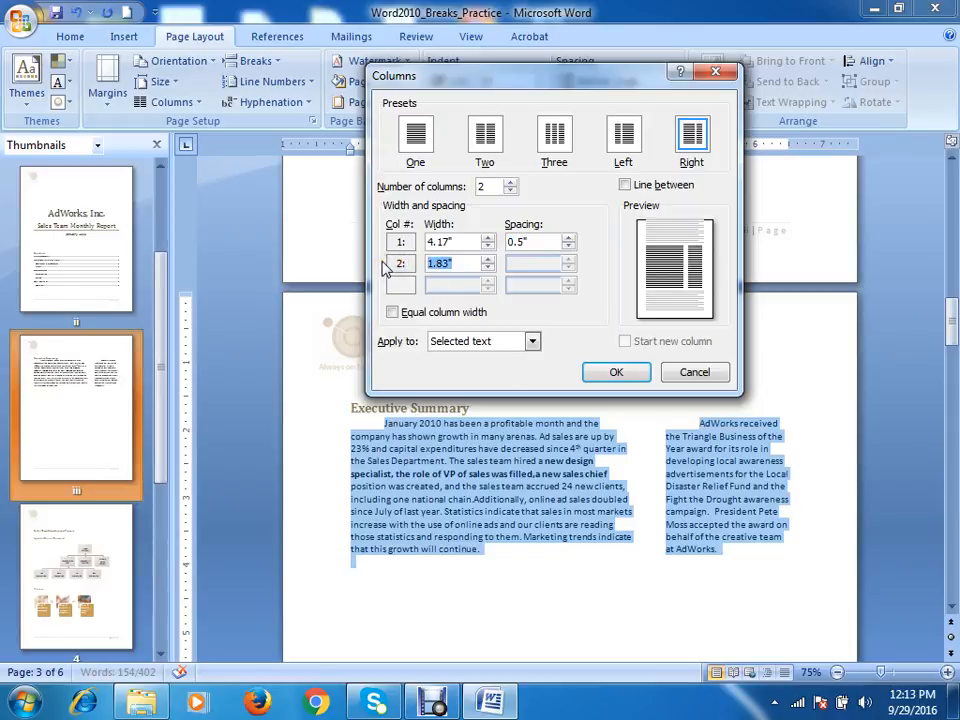
left_click(455, 263)
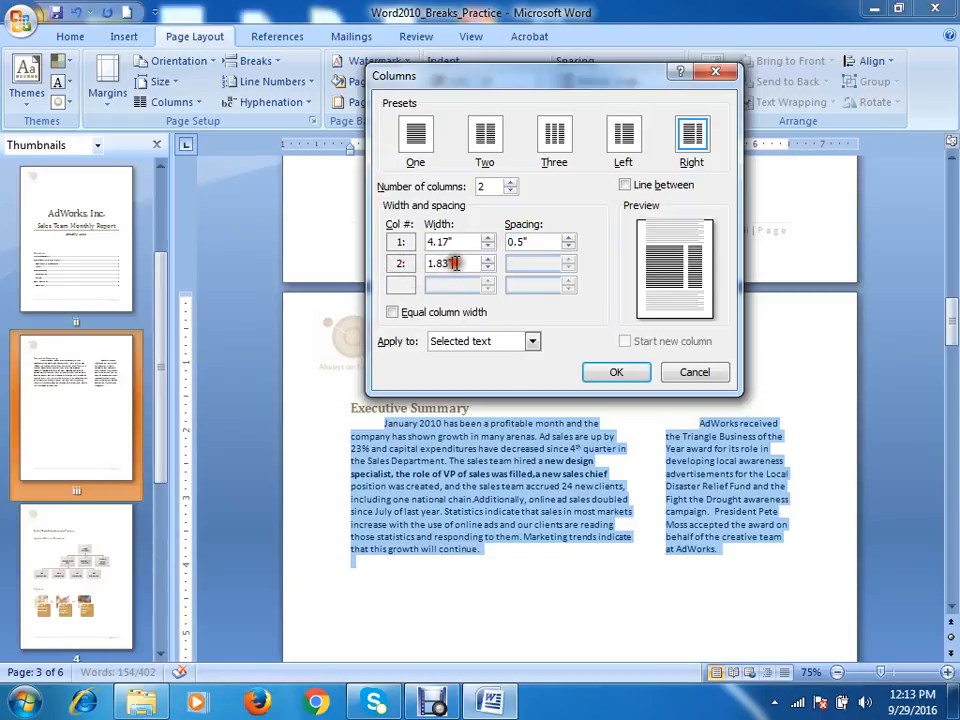
double_click(456, 263)
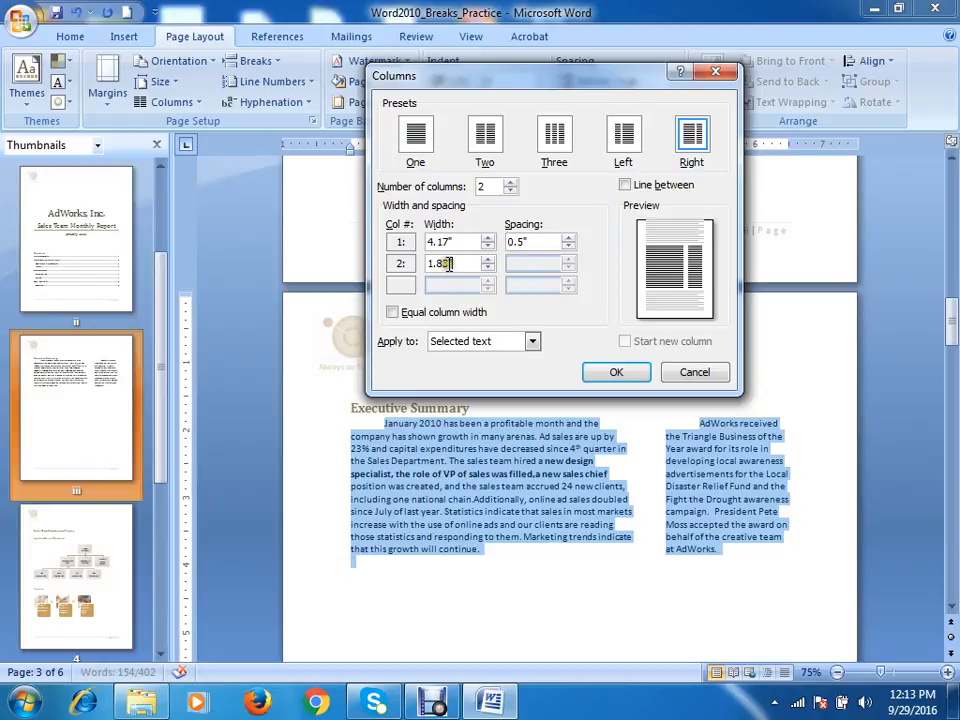
left_click(488, 259)
left_click(488, 259)
left_click(488, 259)
left_click(488, 259)
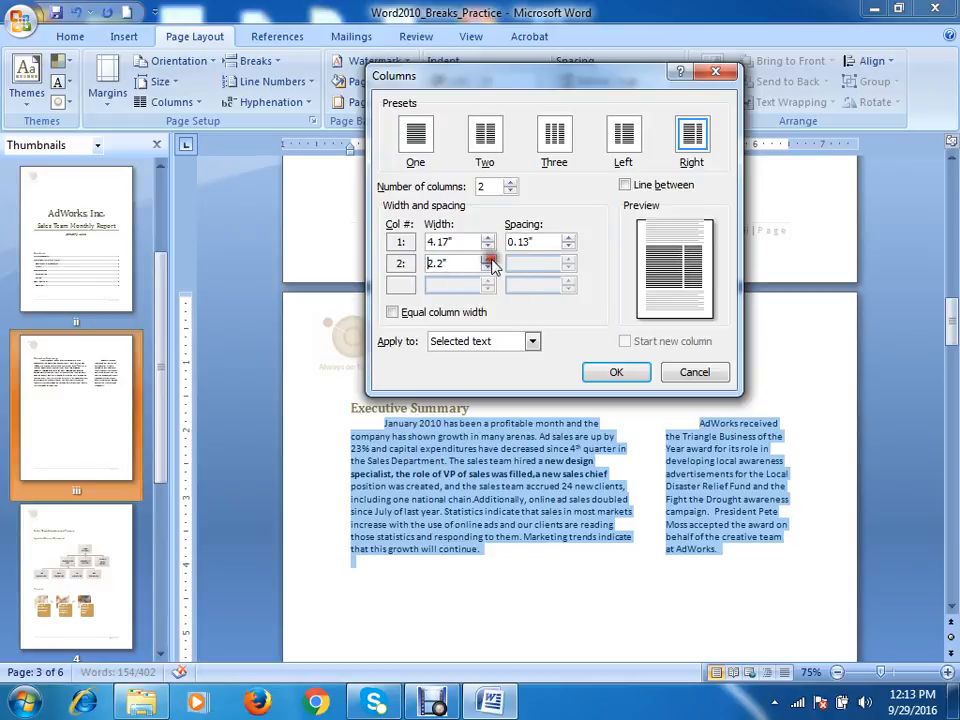
left_click(488, 259)
left_click(488, 267)
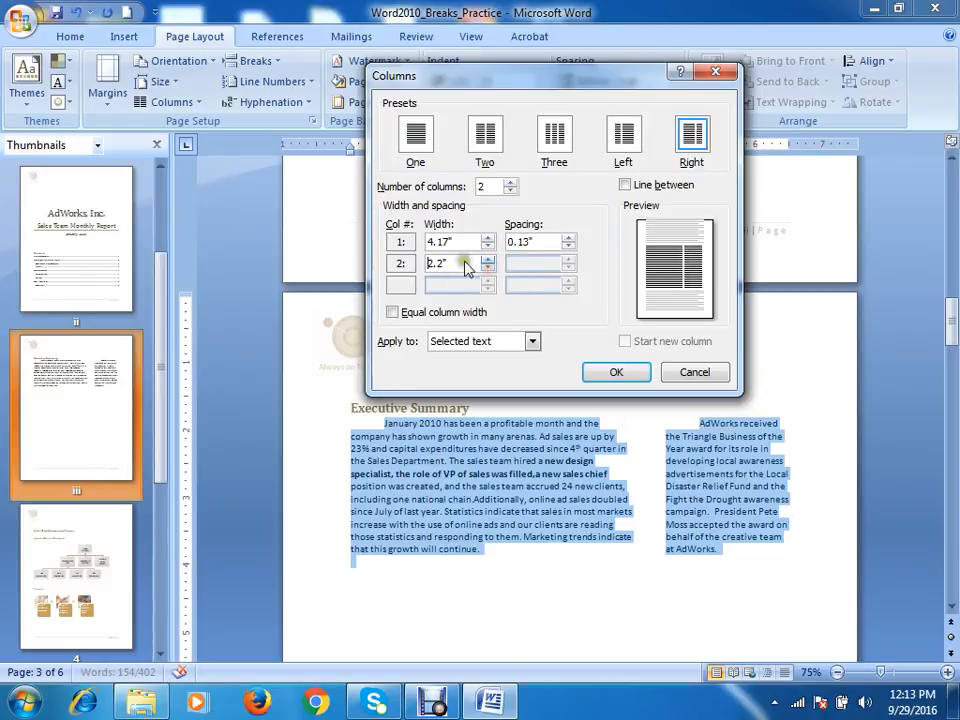
Adjust the spacing between the two columns to 0.4", and reduce it to 0.3"
double_click(528, 242)
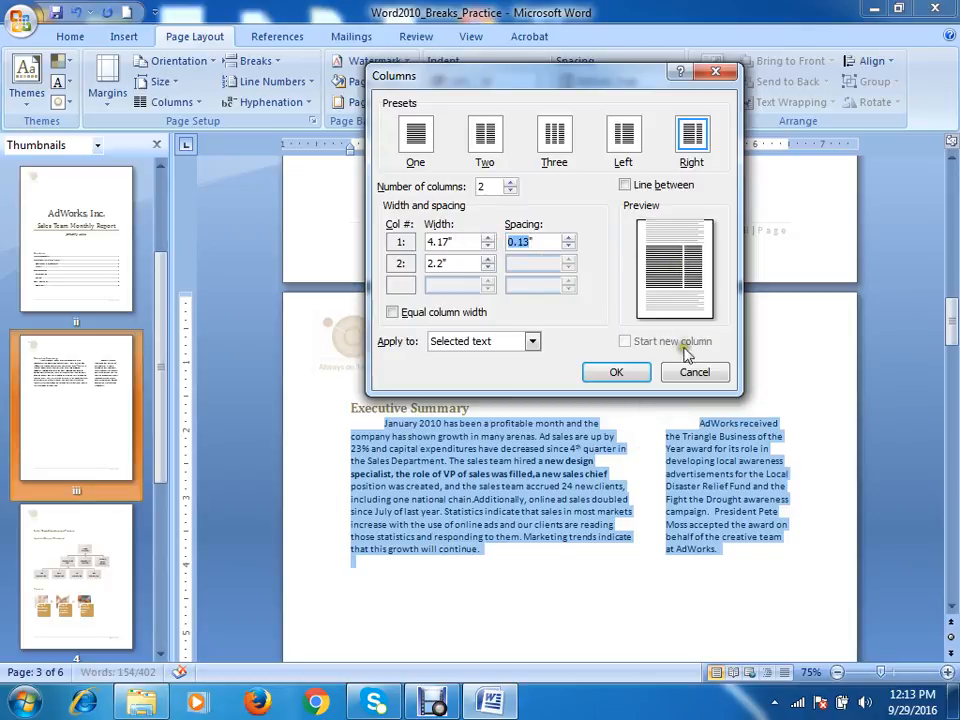
left_click(567, 239)
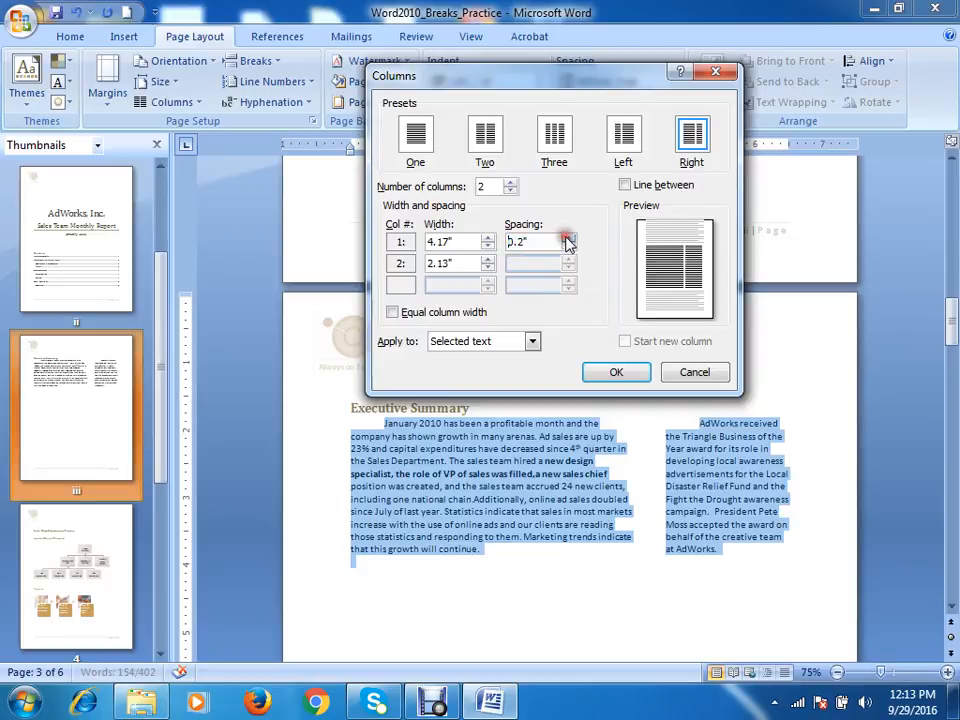
left_click(567, 239)
left_click(567, 241)
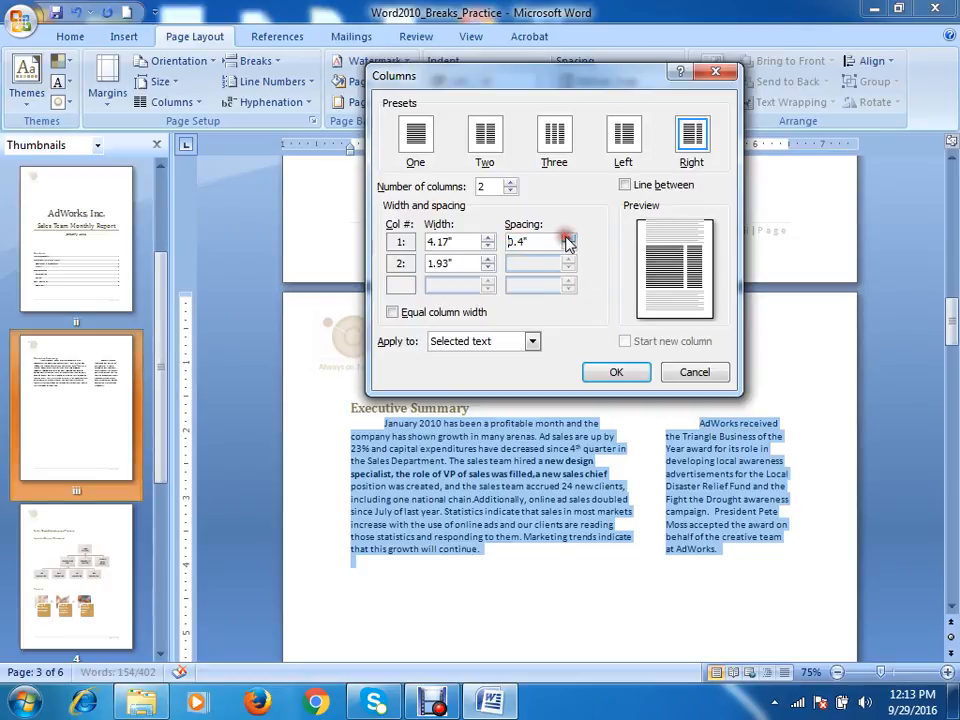
left_click(399, 263)
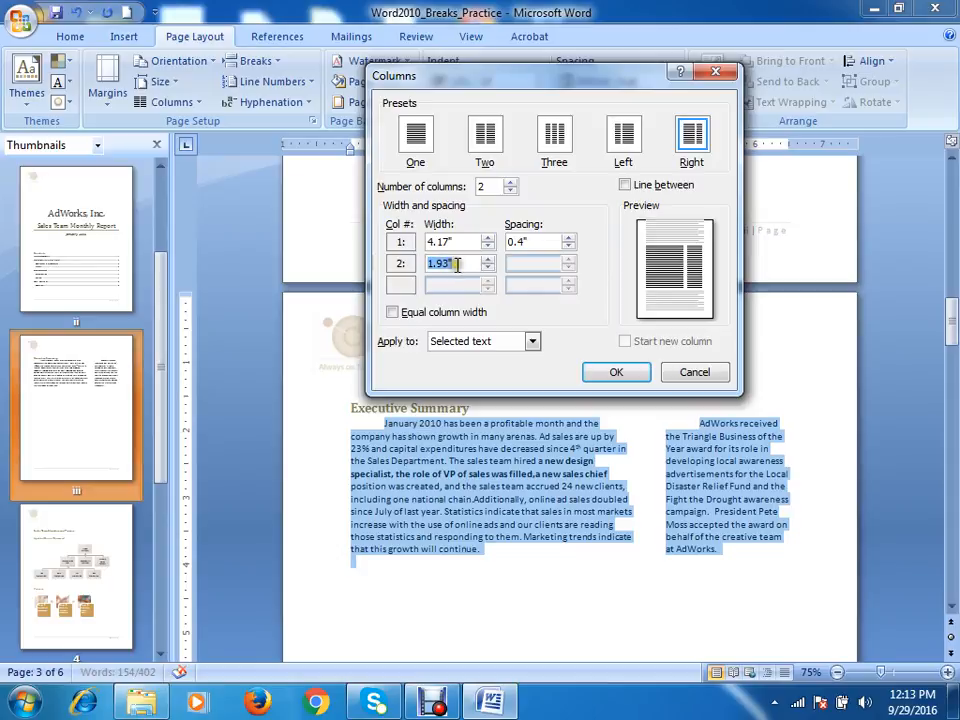
left_click(456, 264)
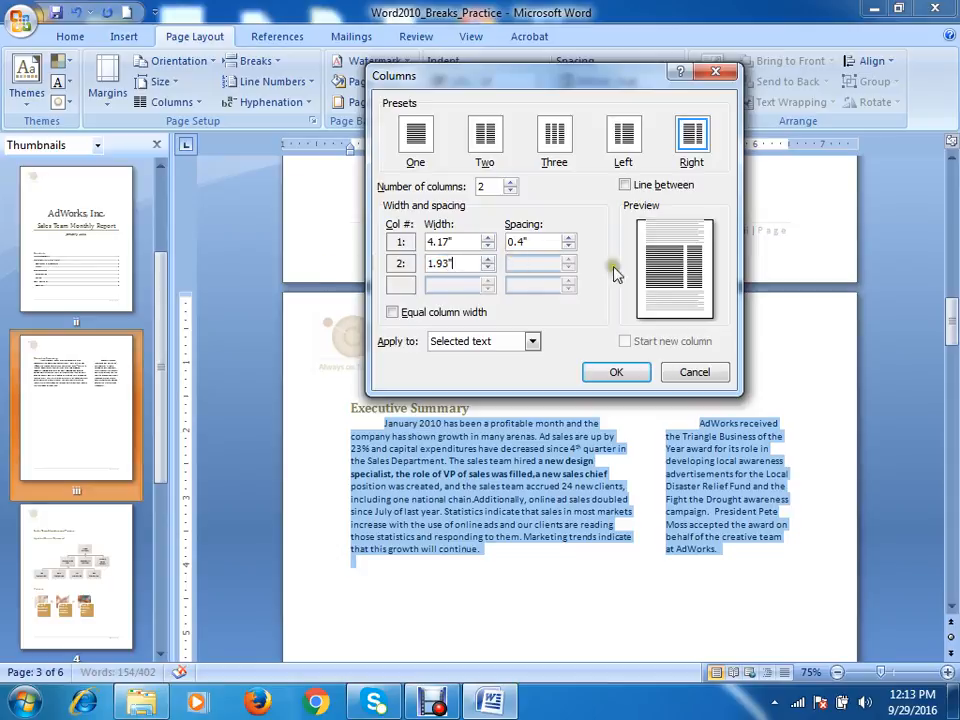
left_click(568, 246)
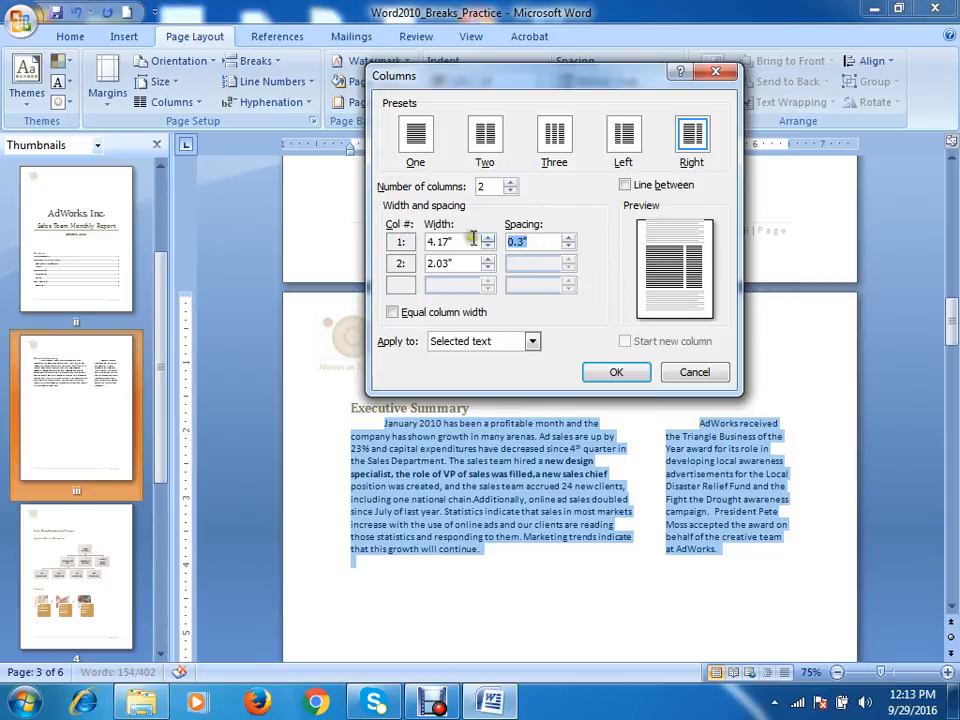
Add a dividing line between the two columns of the Executive Summary text and apply the column settings
left_click_drag(473, 240, 407, 257)
left_click_drag(467, 266, 397, 267)
left_click(548, 242)
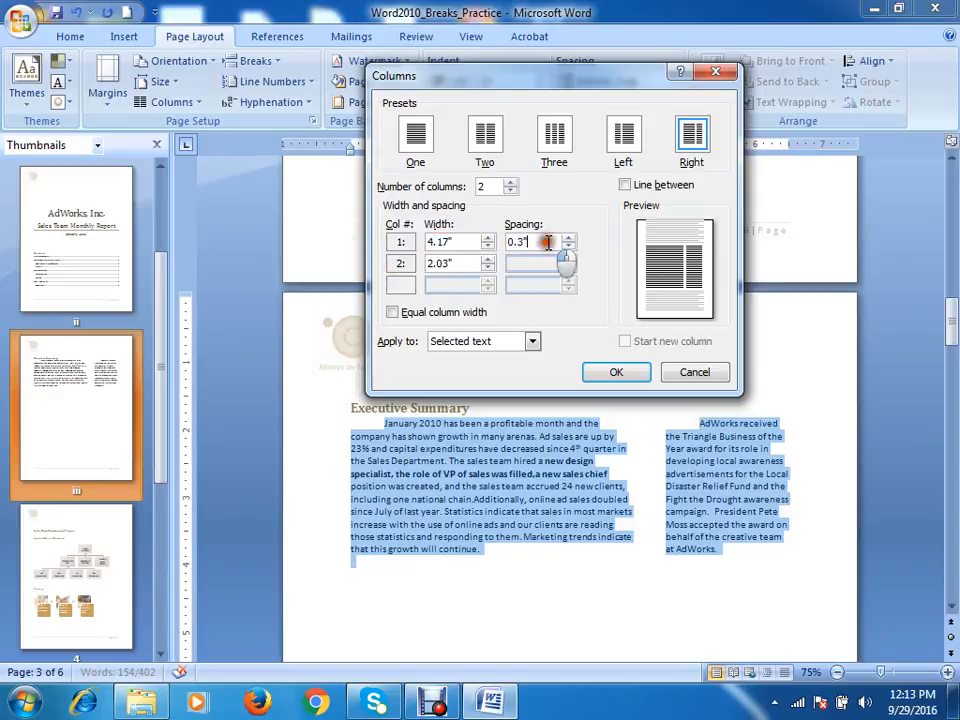
left_click_drag(548, 242, 529, 242)
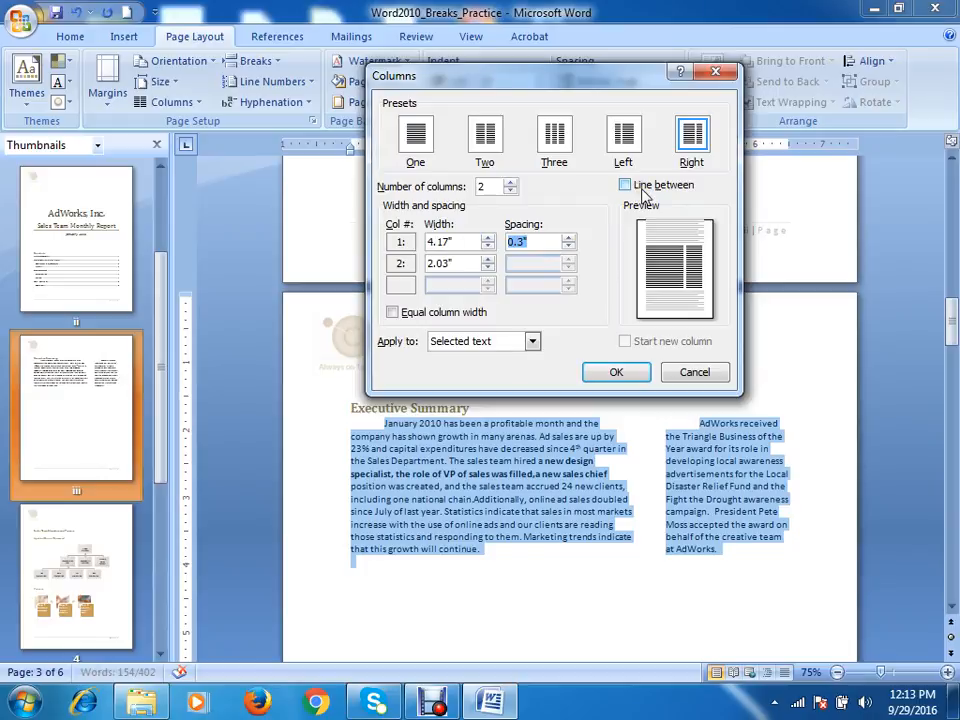
left_click(625, 186)
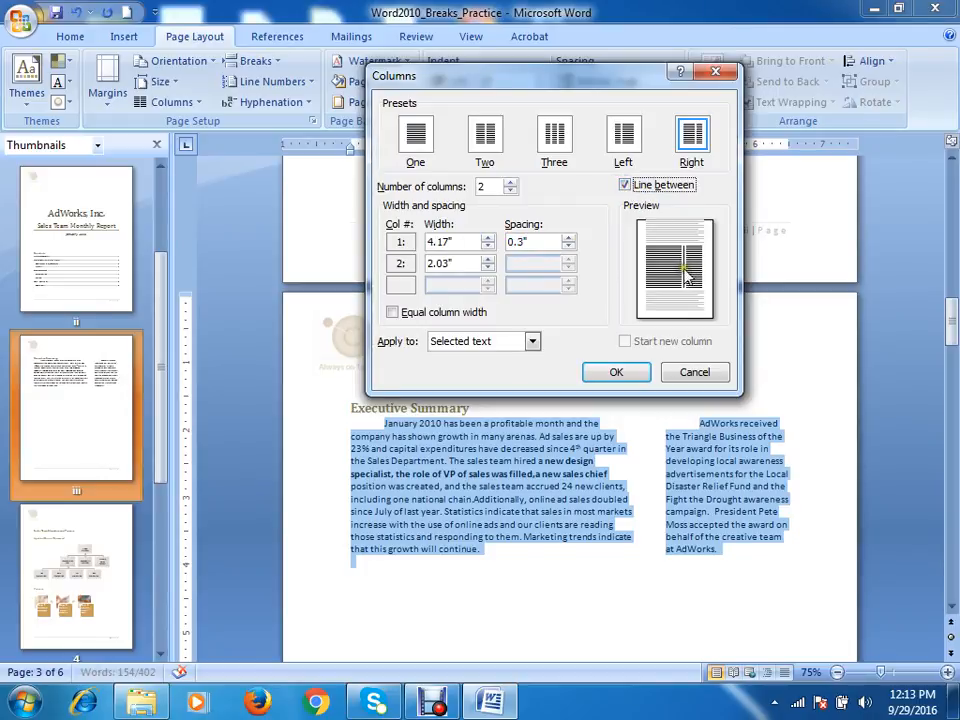
left_click(628, 376)
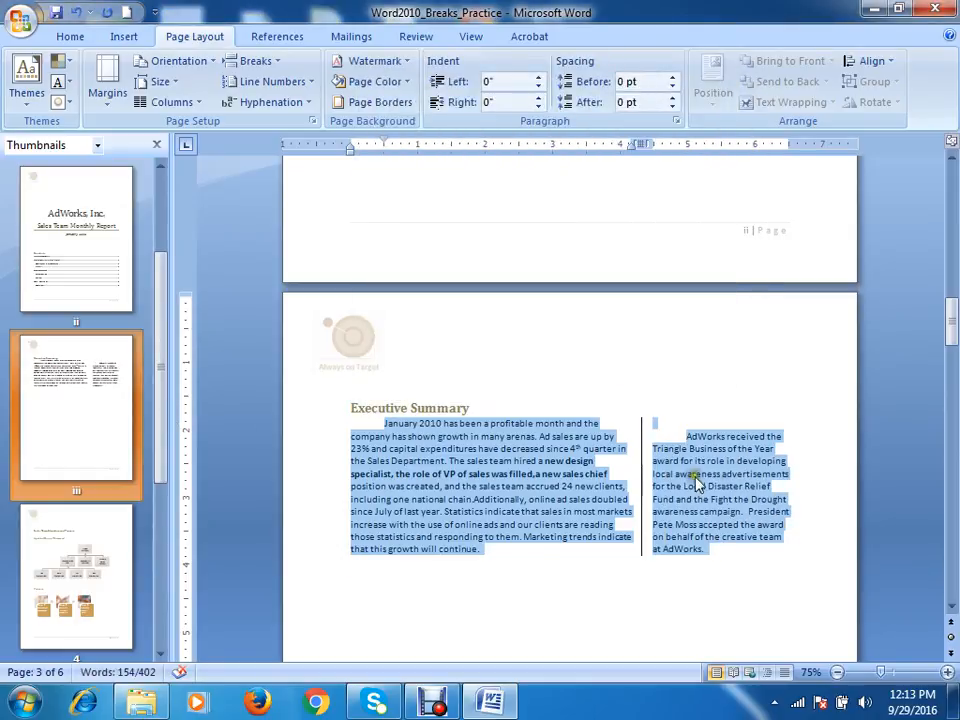
left_click(724, 484)
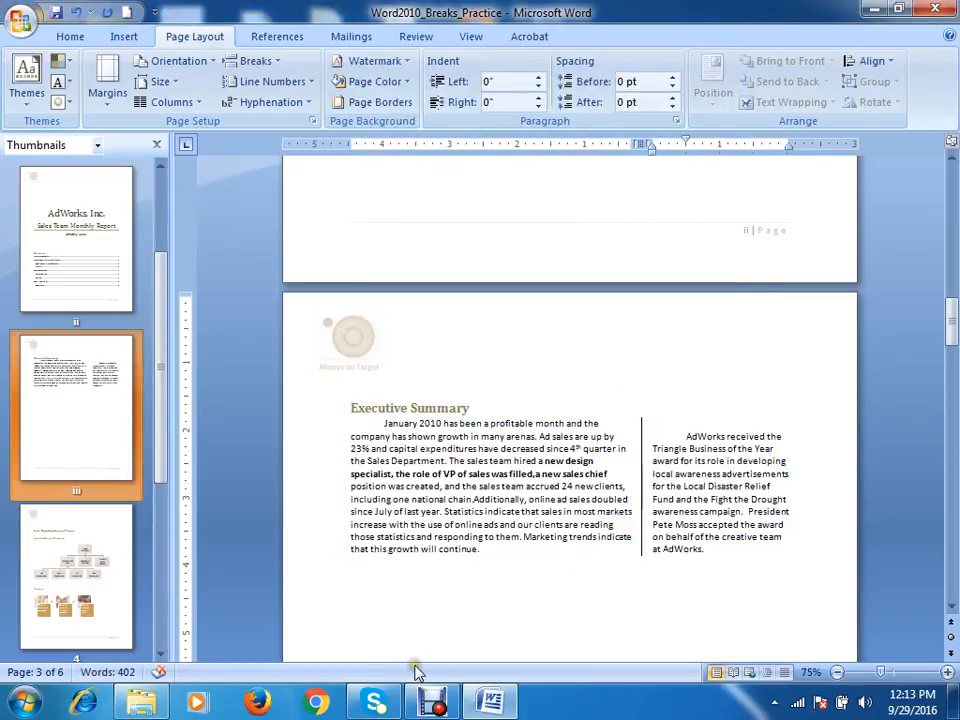
Reopen the detailed column settings for the whole Executive Summary body text and review the scopes they can be applied to
left_click_drag(710, 549, 366, 424)
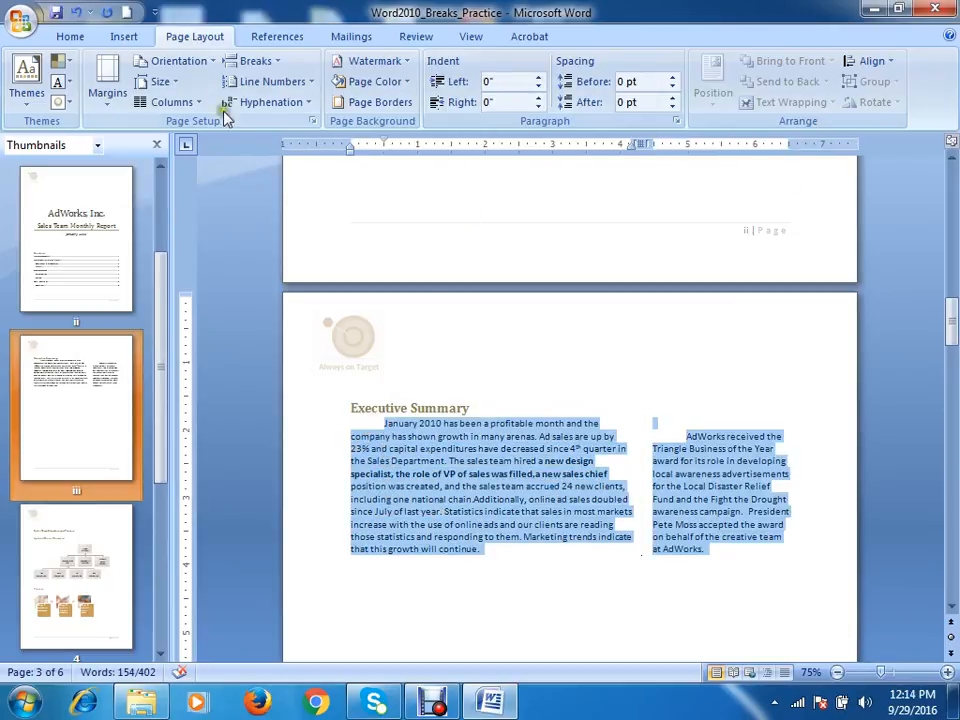
left_click(172, 102)
left_click(193, 332)
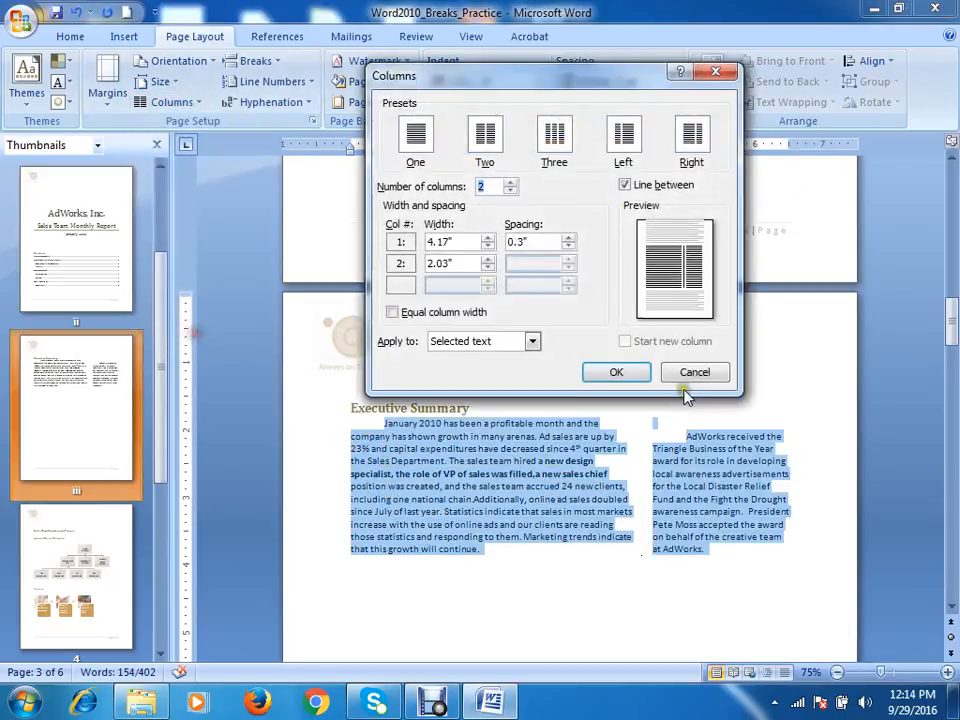
left_click(533, 343)
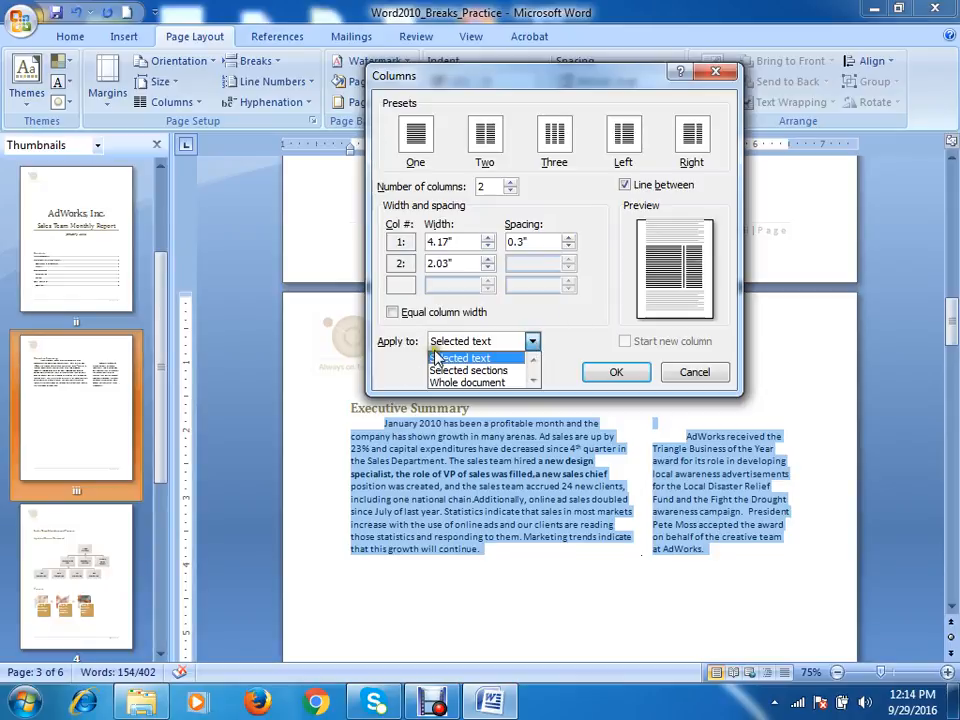
left_click(553, 318)
left_click(531, 346)
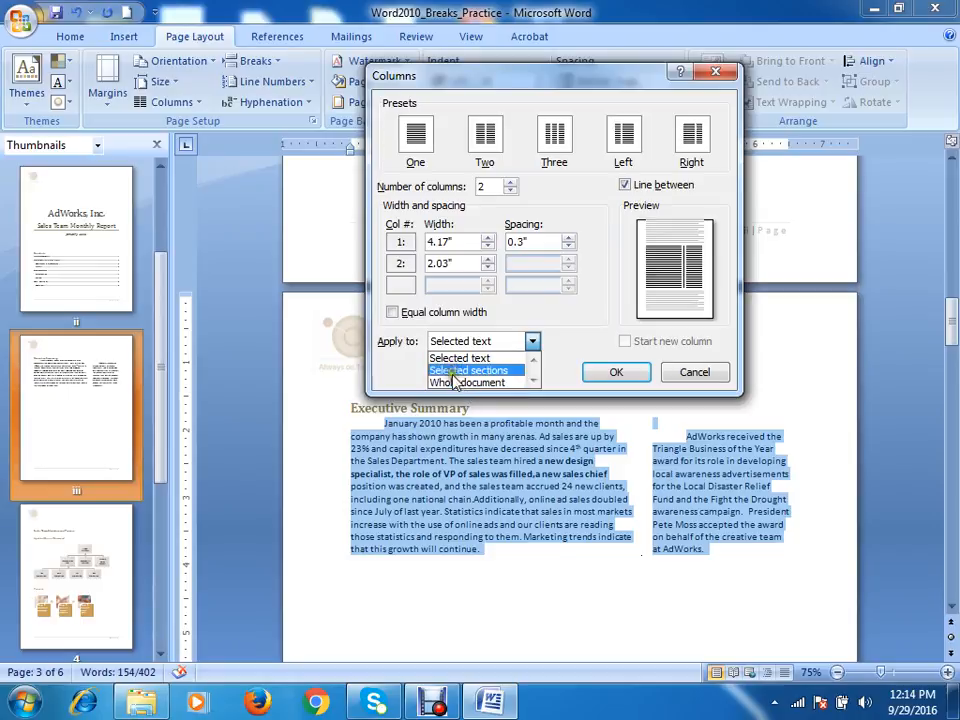
left_click(577, 311)
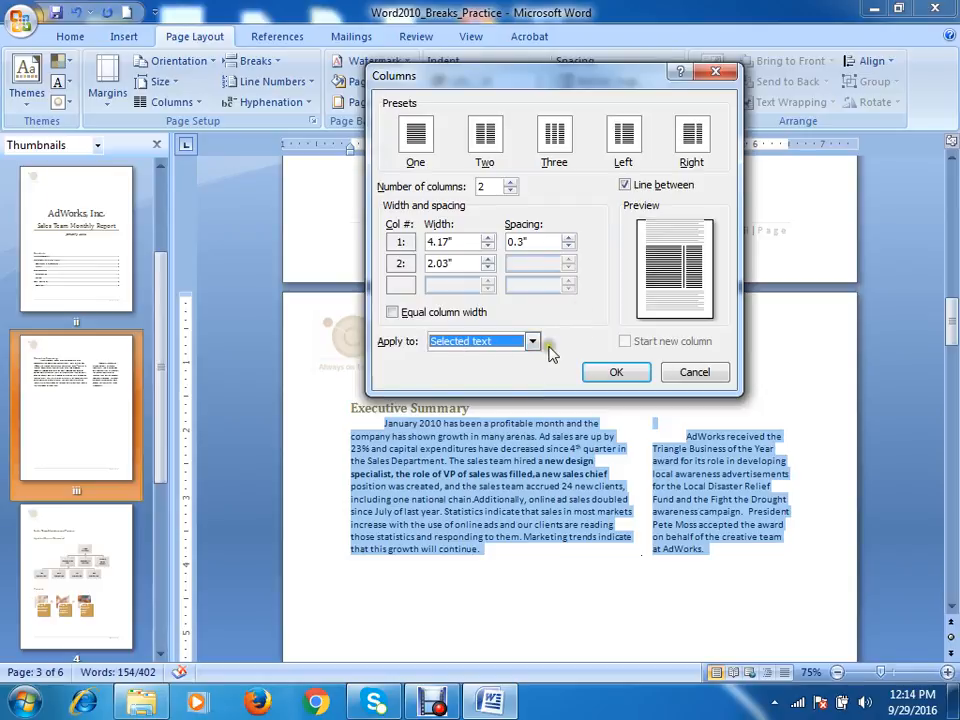
Make the two columns equal in width with 0.5" spacing, and apply the layout to the selected text
left_click(393, 313)
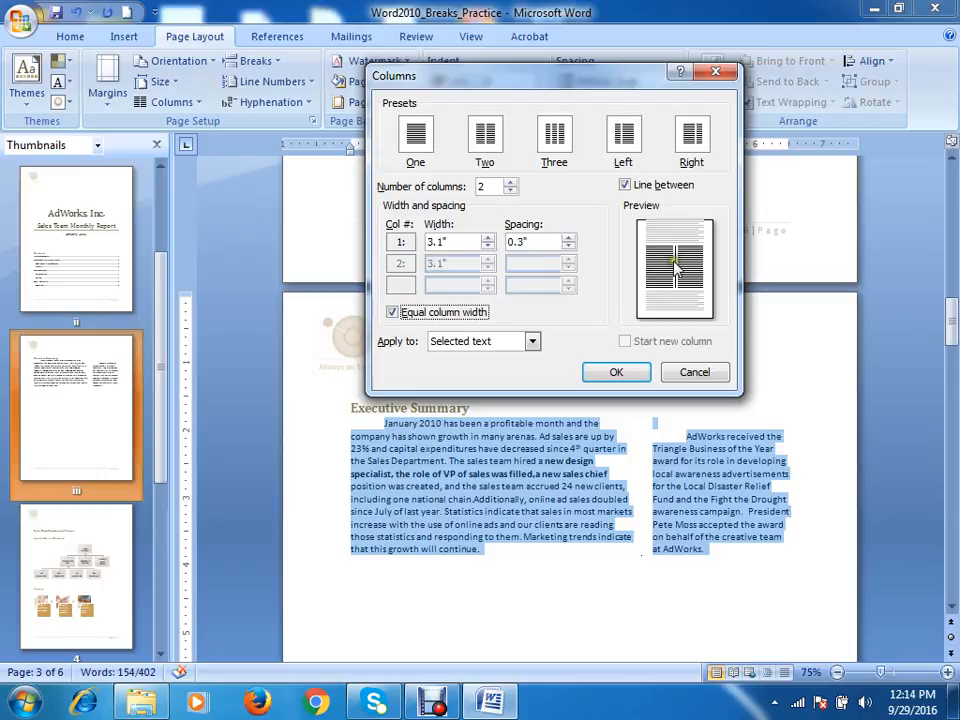
left_click(568, 238)
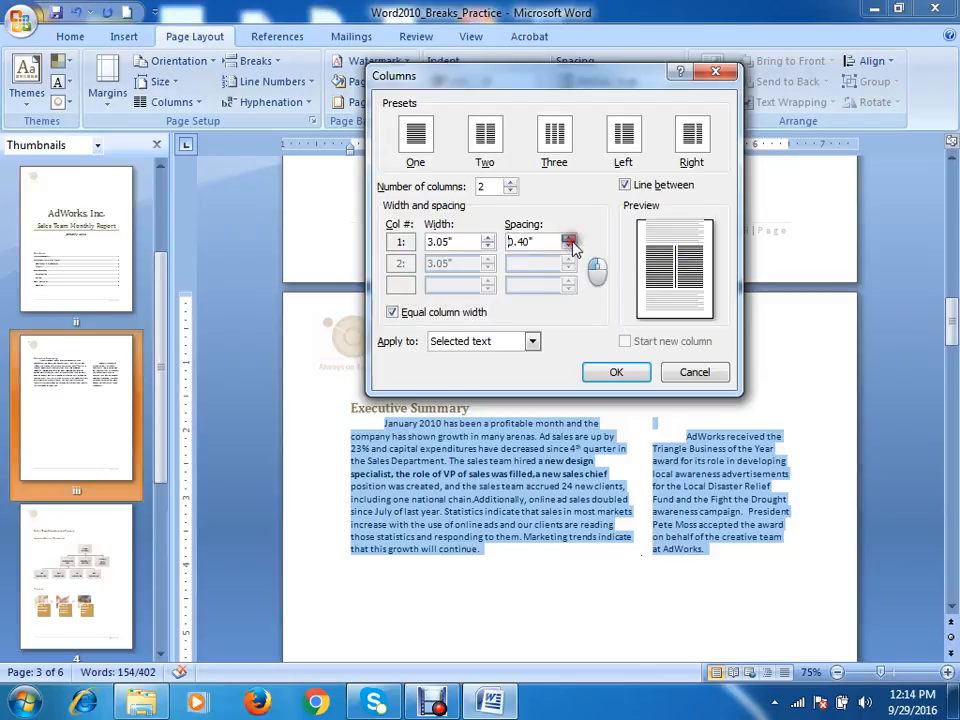
left_click(568, 238)
left_click(568, 238)
left_click(568, 238)
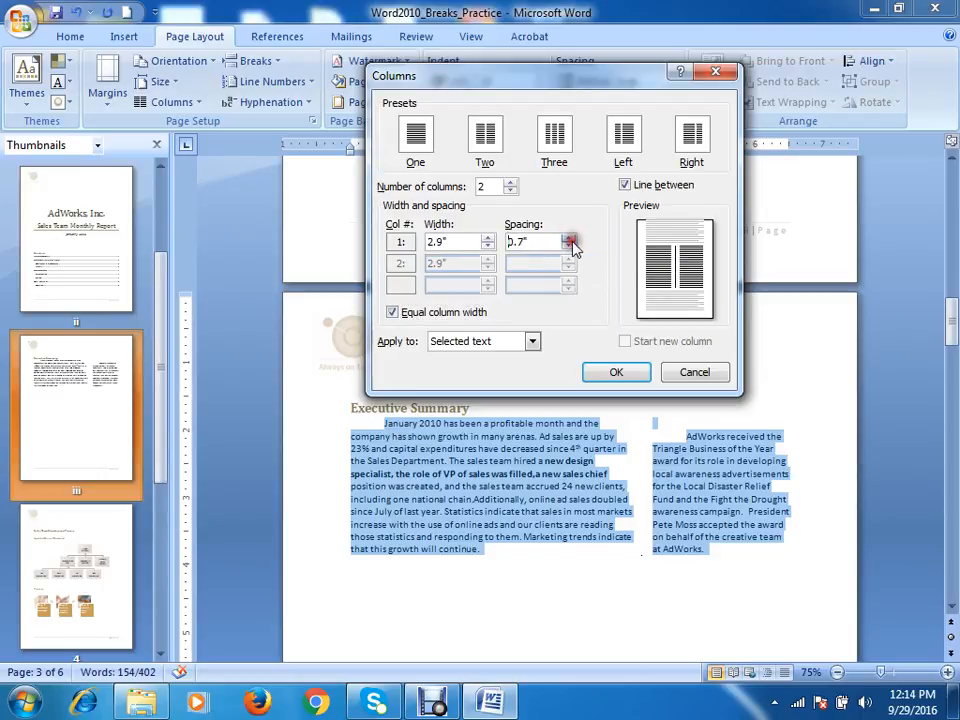
left_click(568, 238)
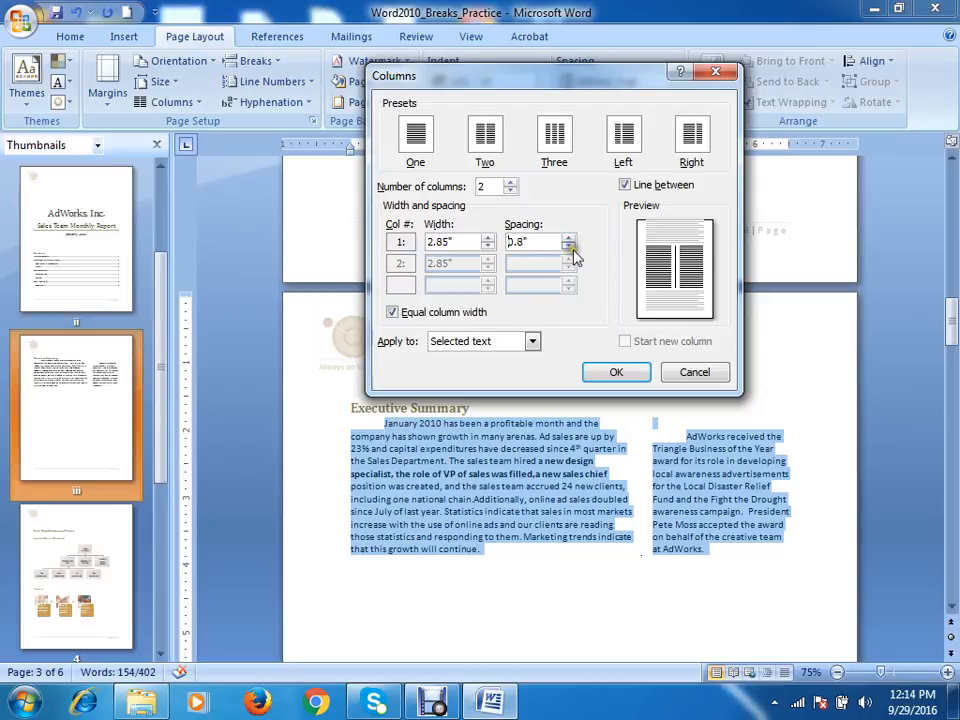
left_click(569, 246)
left_click(569, 246)
left_click(569, 246)
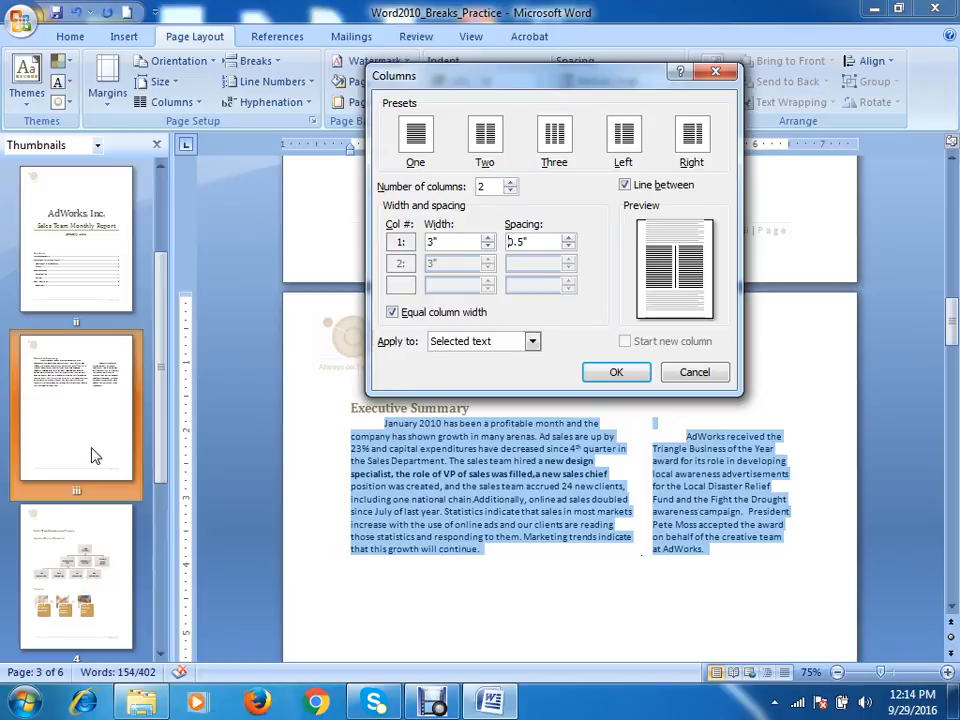
left_click(612, 376)
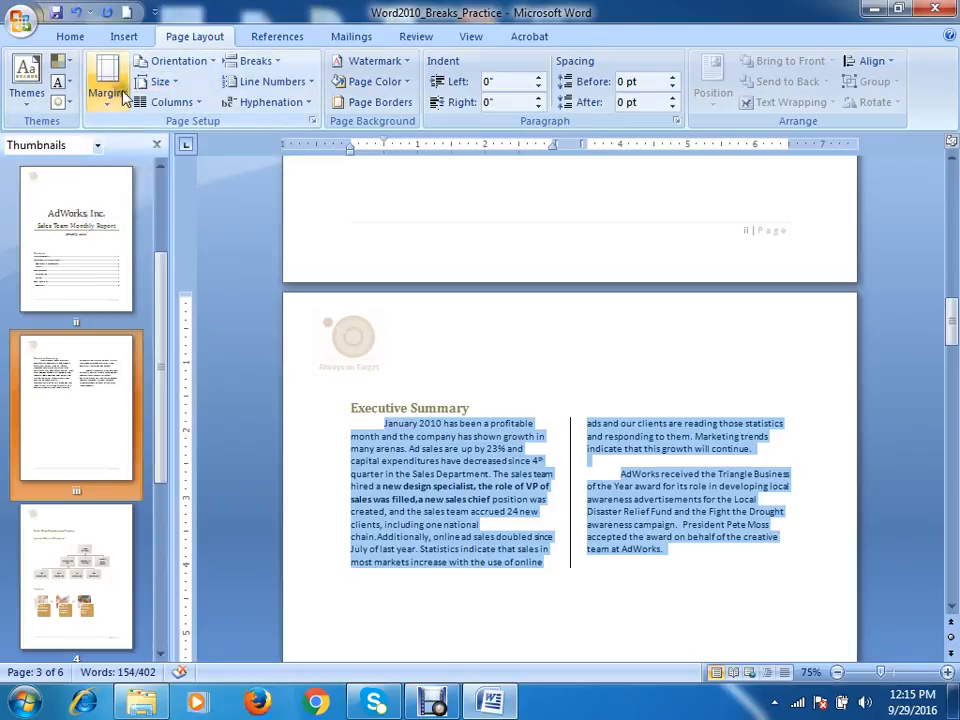
left_click(613, 578)
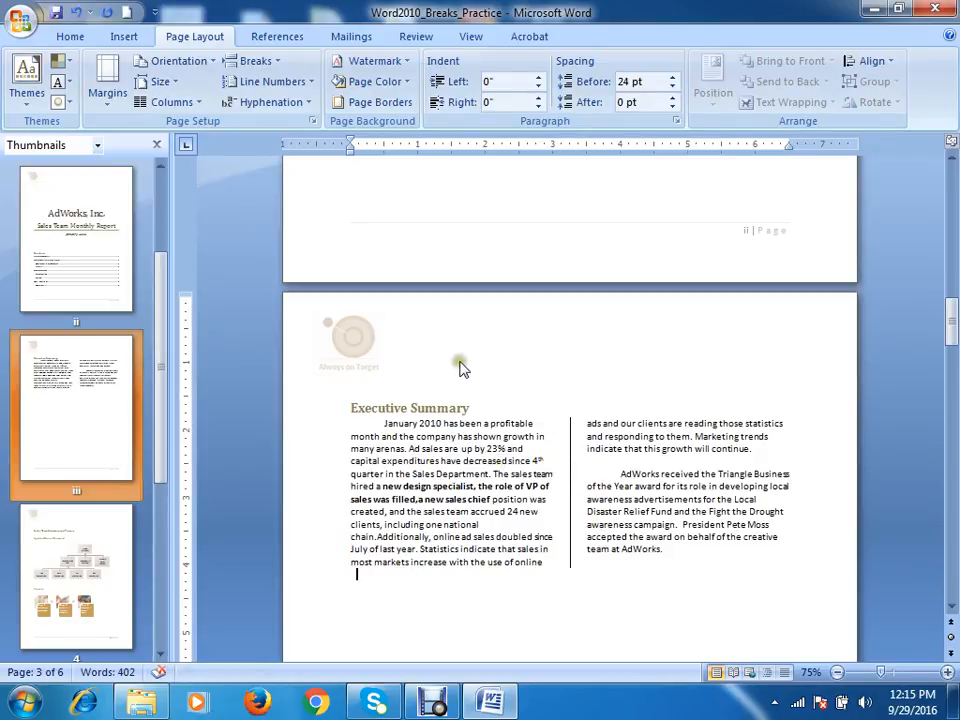
Look through the preset paper sizes, then review the paper dimensions, application scopes and margins in the page setup without changing them
left_click(158, 81)
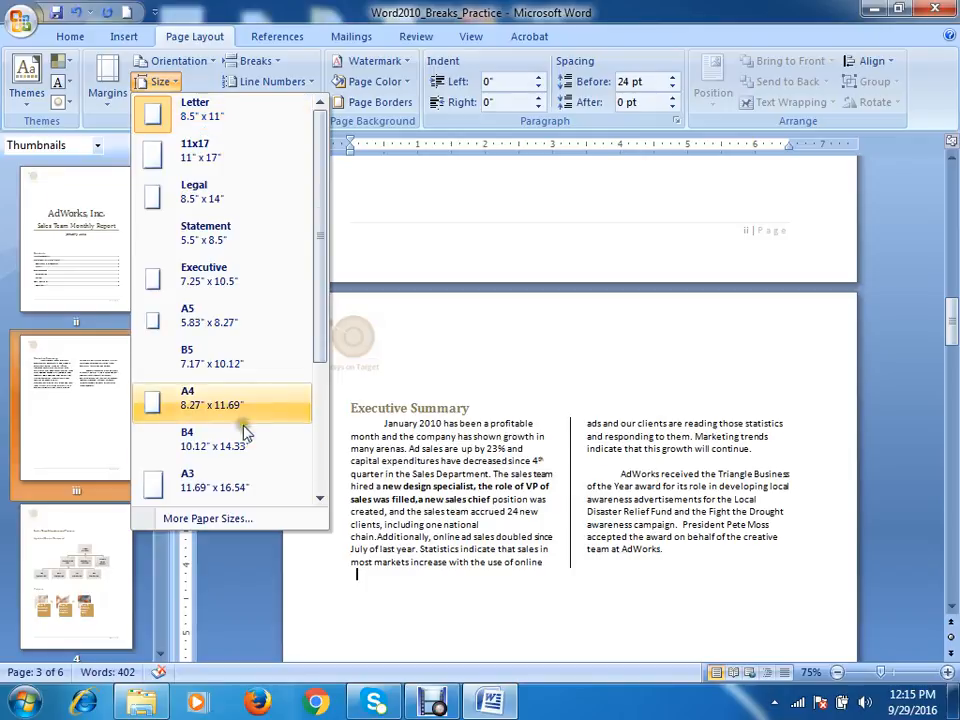
left_click_drag(317, 366, 317, 445)
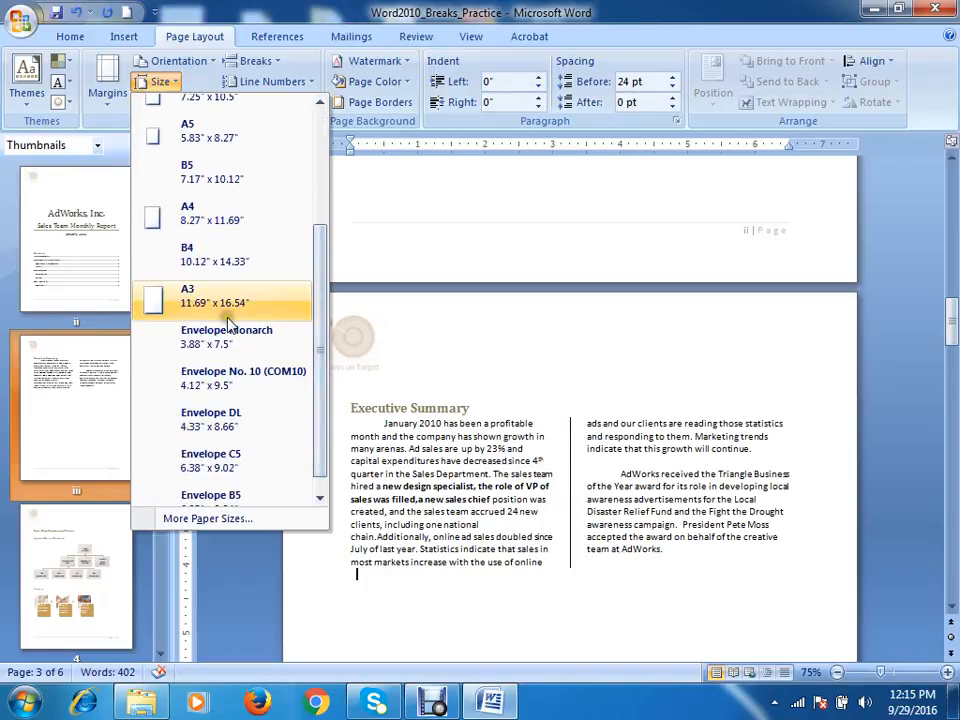
scroll(228, 324, "up", 3)
scroll(228, 324, "down", 5)
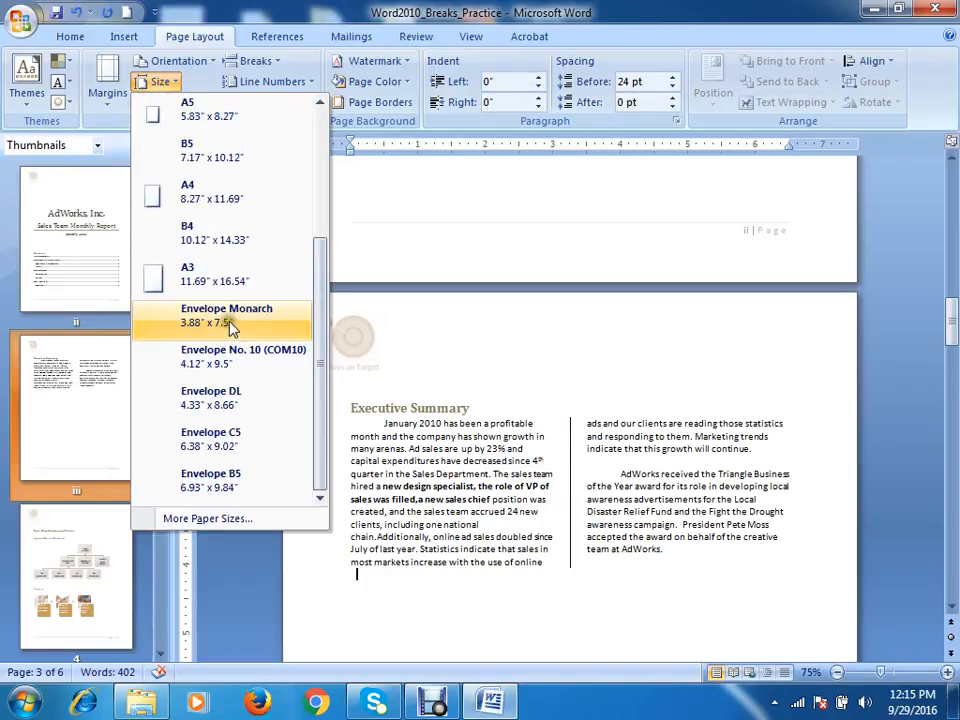
left_click(213, 519)
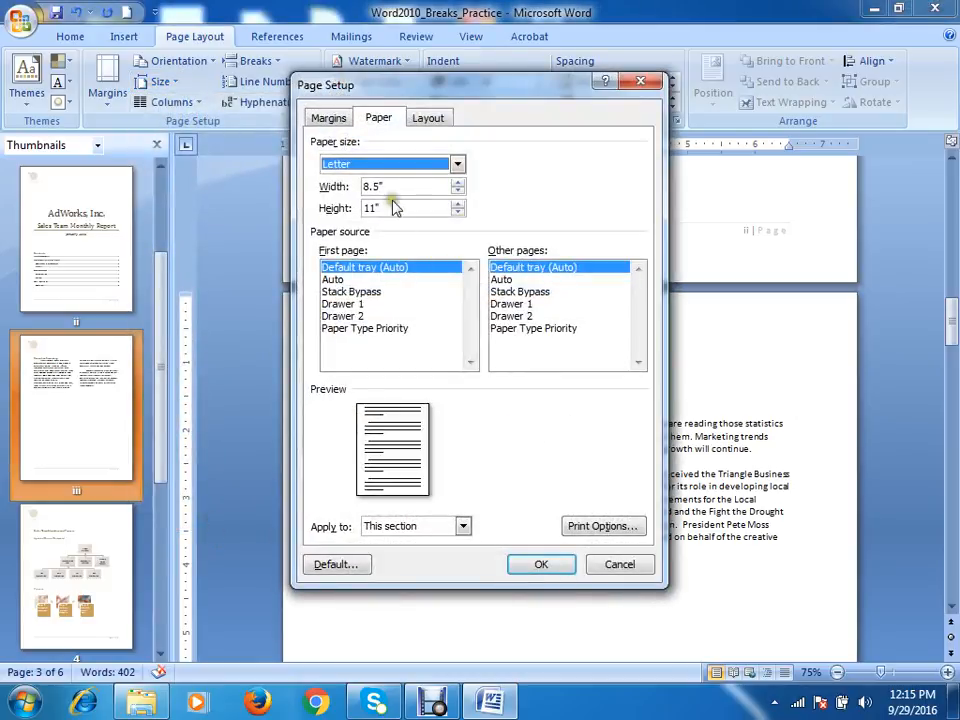
left_click(323, 188)
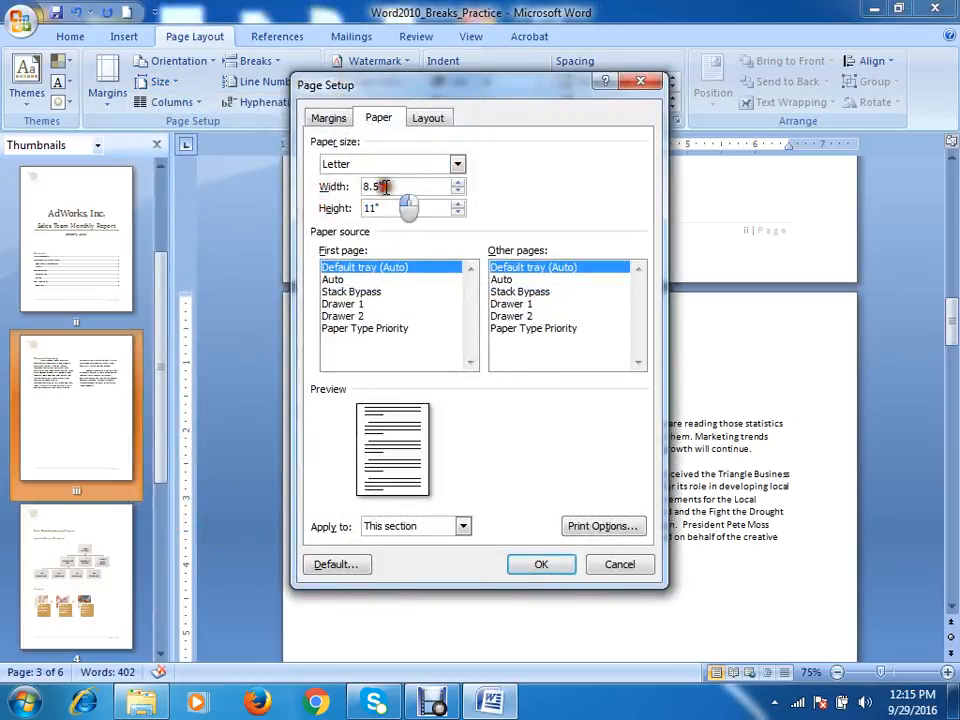
key("Tab")
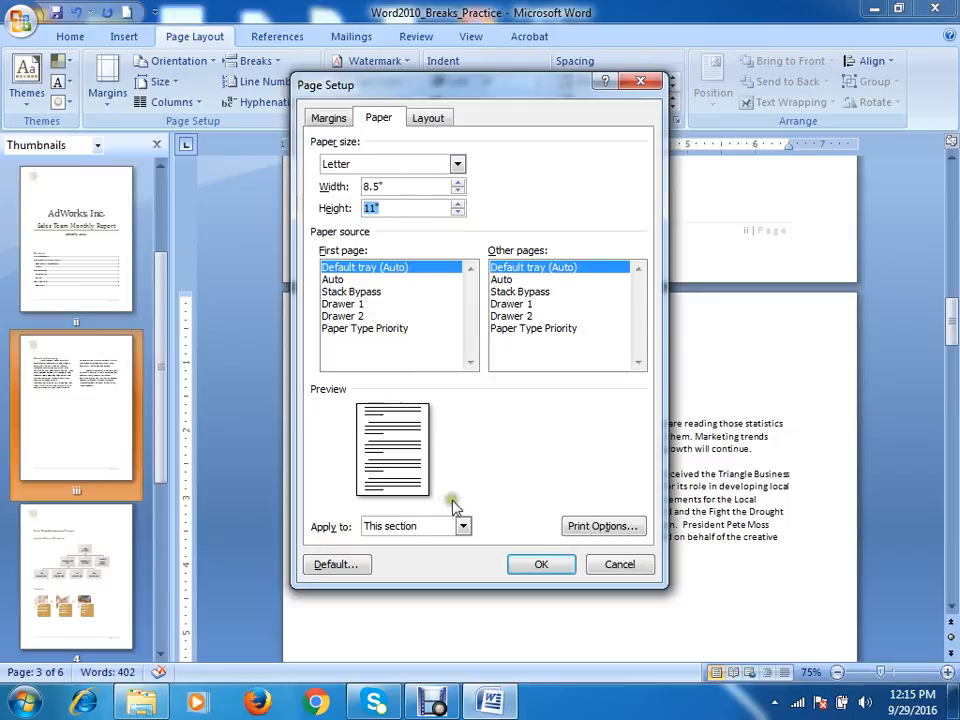
left_click(463, 527)
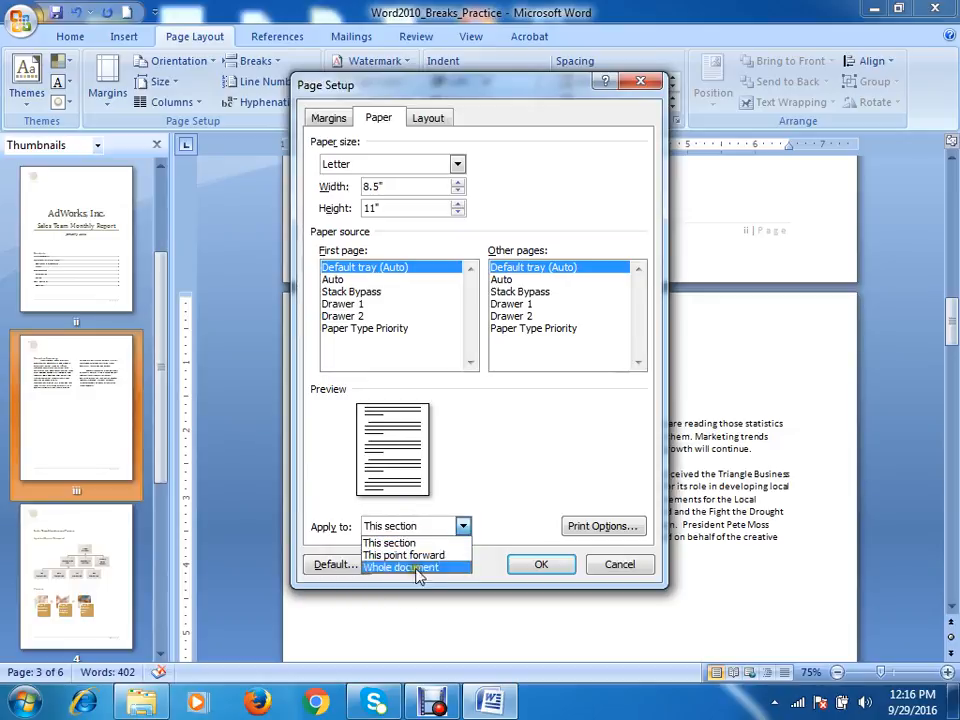
left_click(521, 464)
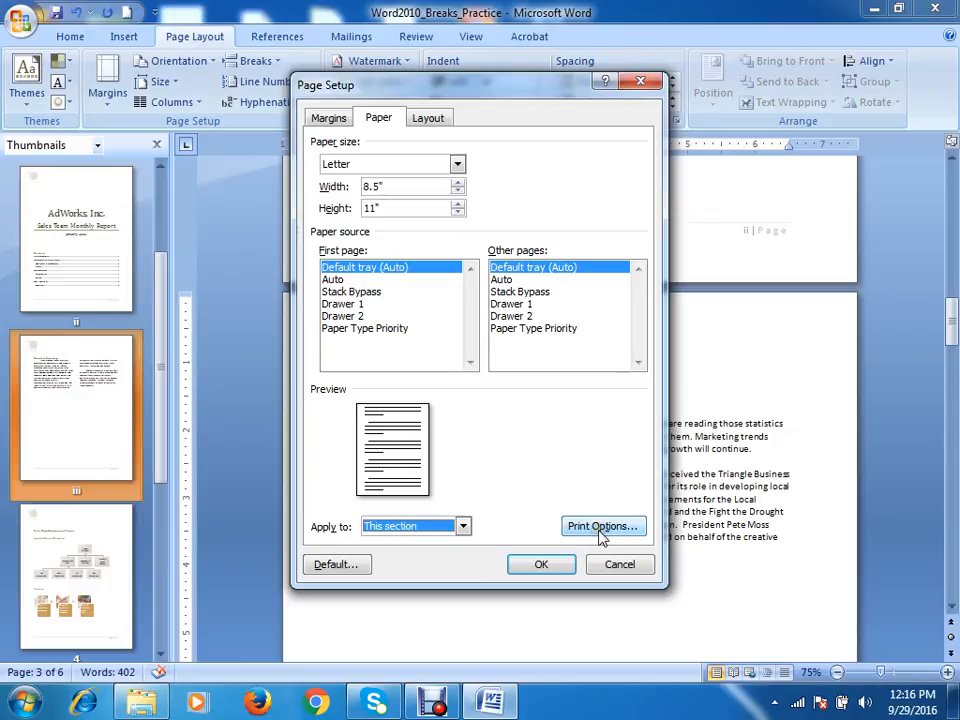
left_click(320, 120)
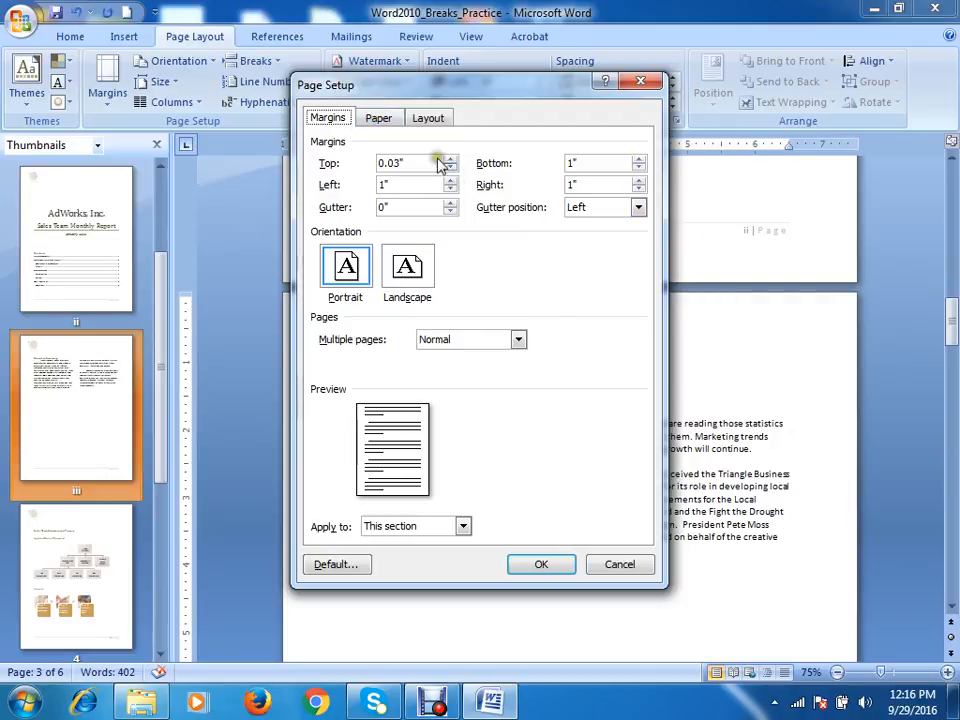
left_click(640, 84)
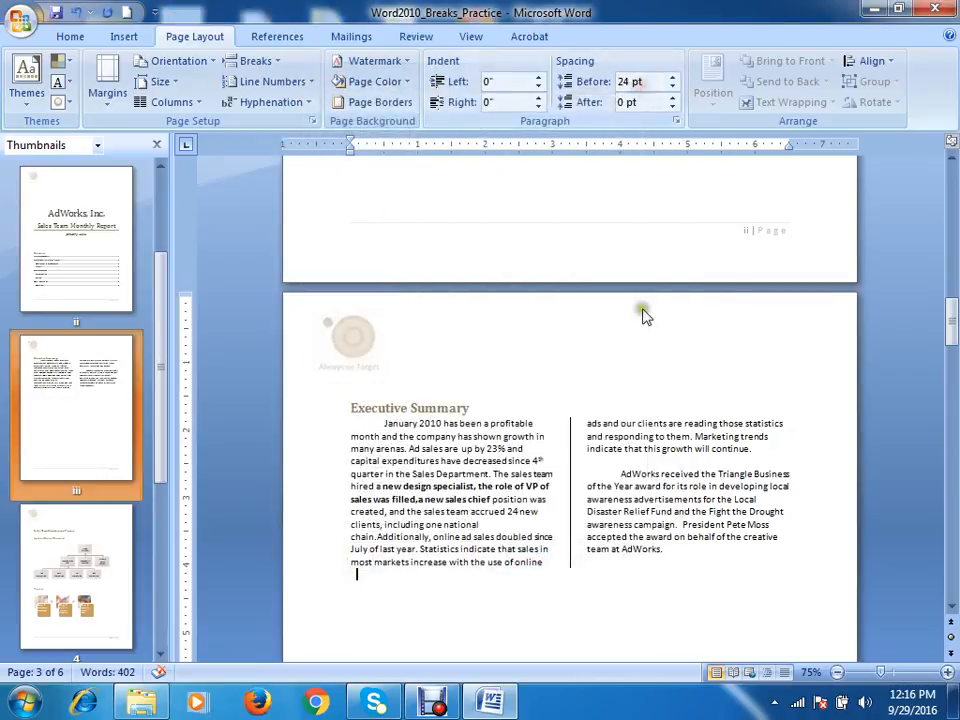
Switch the page with the Sales Team Structure and Process heading and chain-of-command chart to landscape orientation
left_click(178, 64)
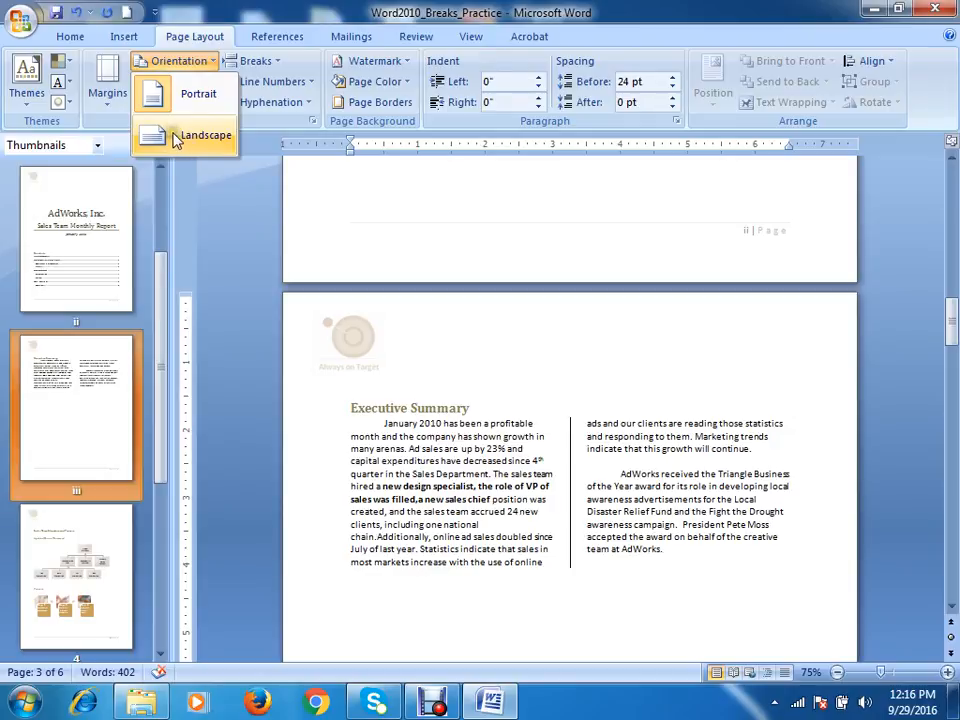
left_click(566, 393)
scroll(444, 291, "down", 5)
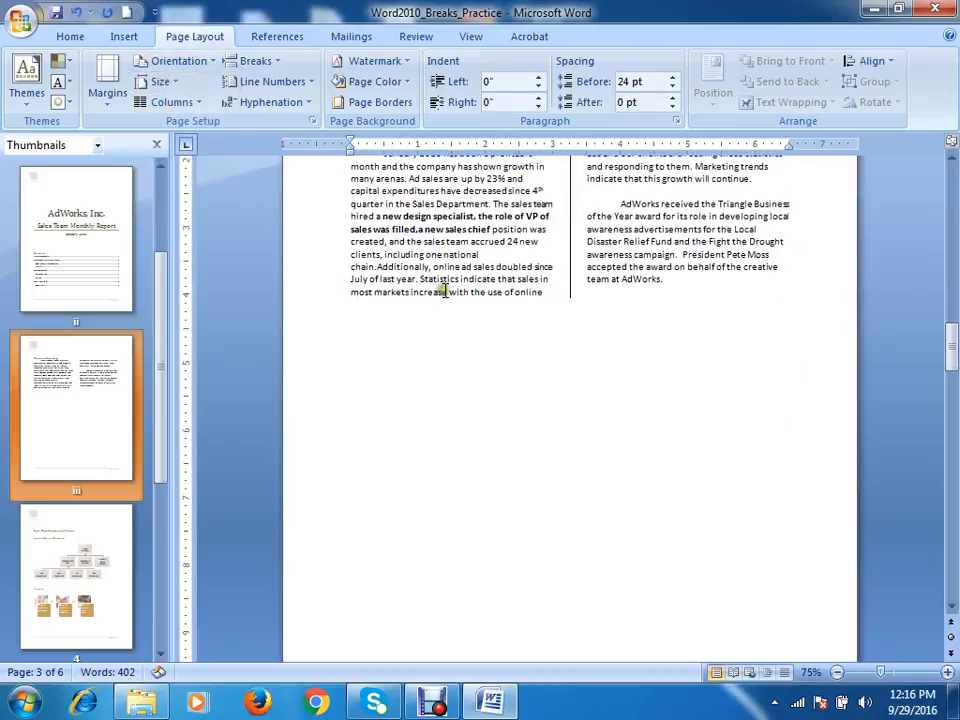
scroll(444, 291, "down", 15)
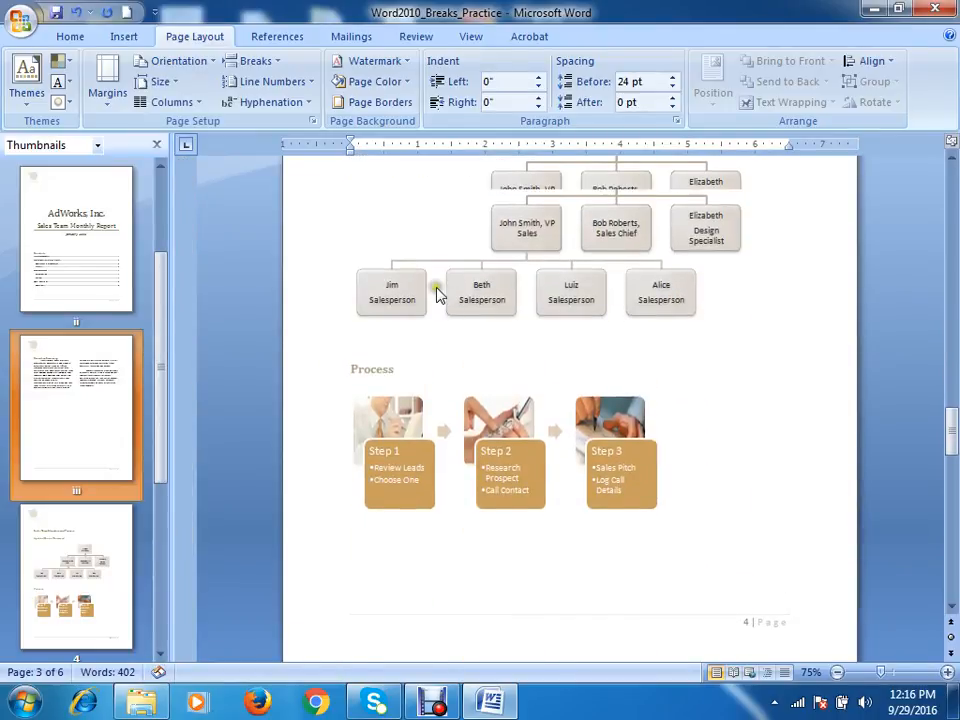
scroll(437, 291, "up", 3)
left_click(693, 320)
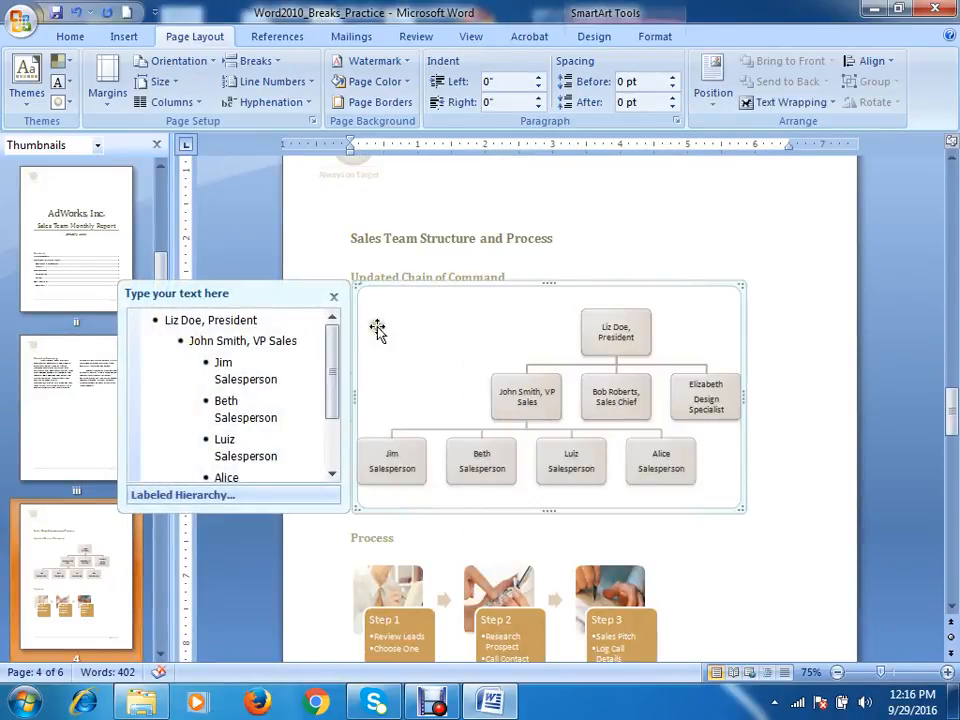
left_click(737, 222)
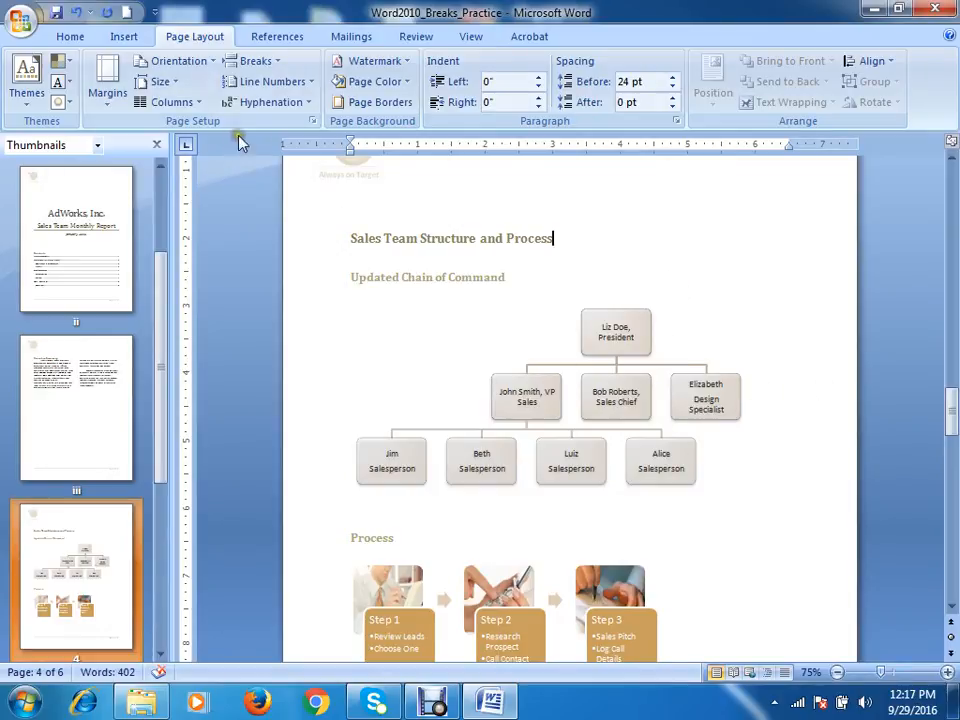
left_click(320, 238)
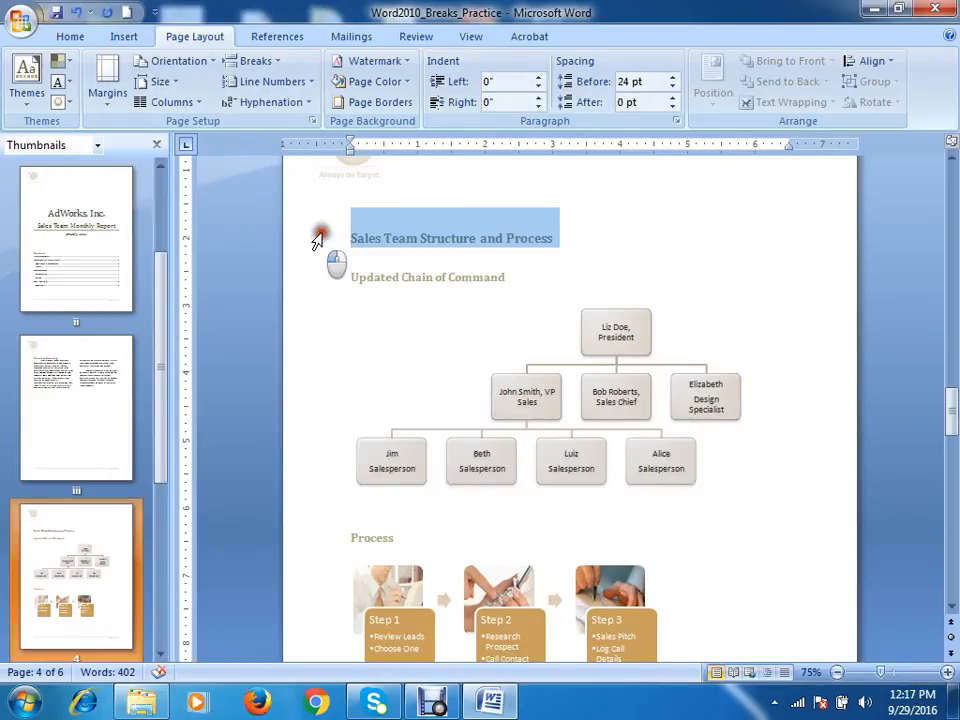
left_click(186, 62)
left_click(205, 134)
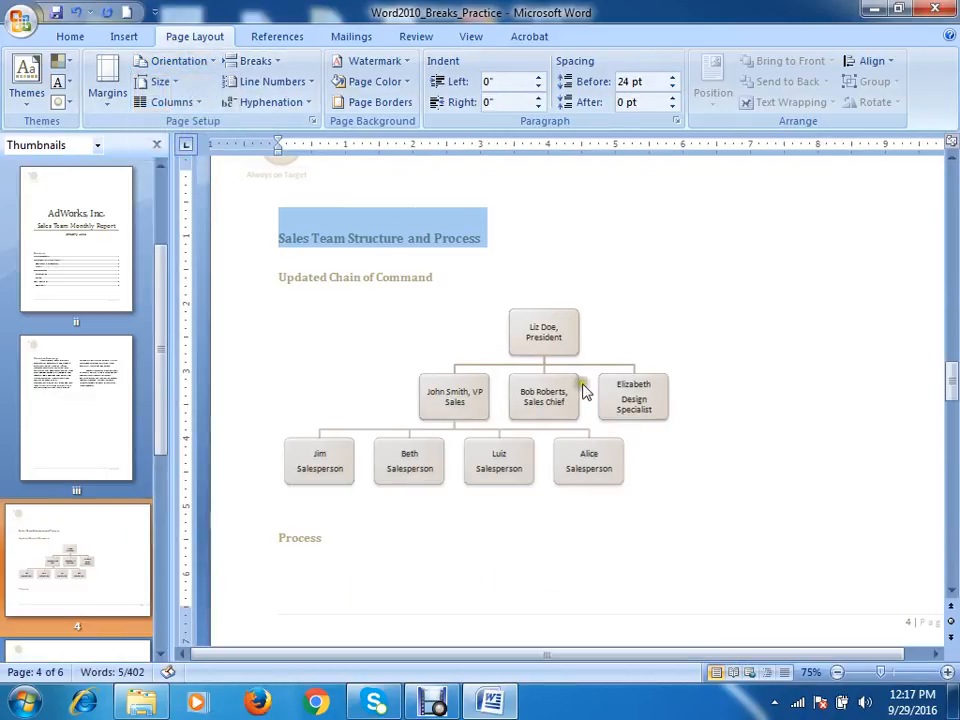
scroll(586, 392, "down", 3)
scroll(583, 385, "up", 3)
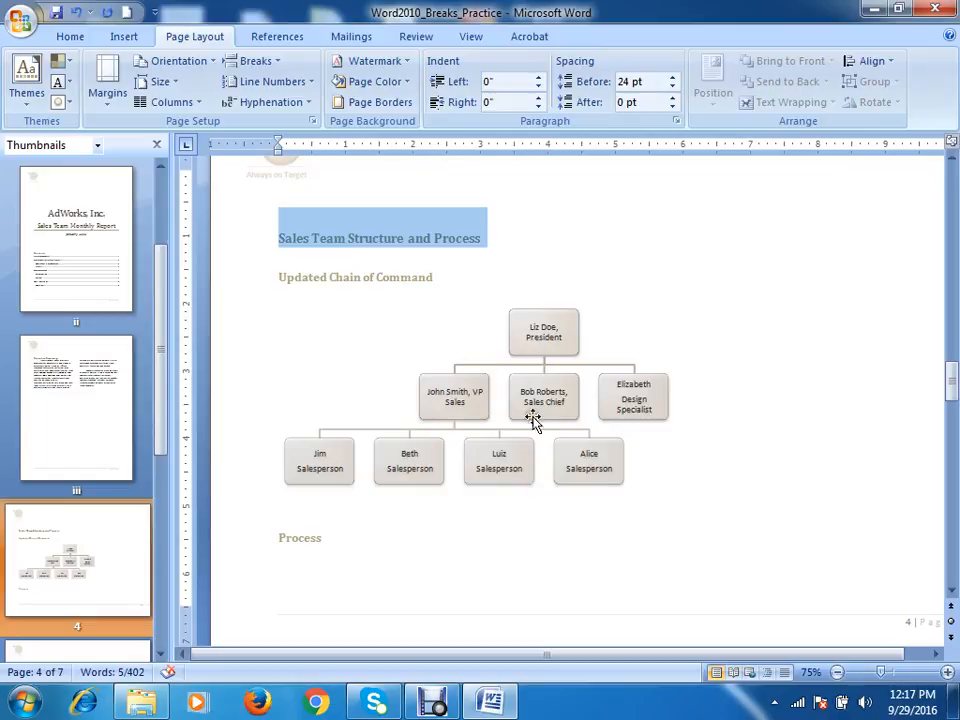
Enlarge the chain-of-command chart on the landscape page to about 7.4" wide and deselect it
left_click(603, 464)
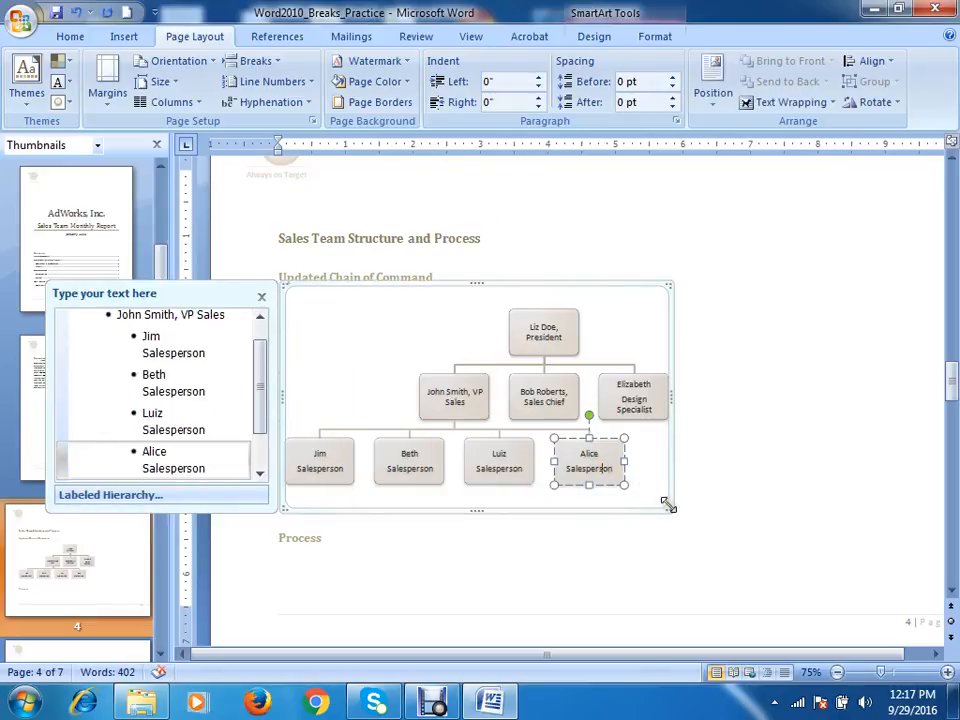
left_click_drag(668, 505, 821, 585)
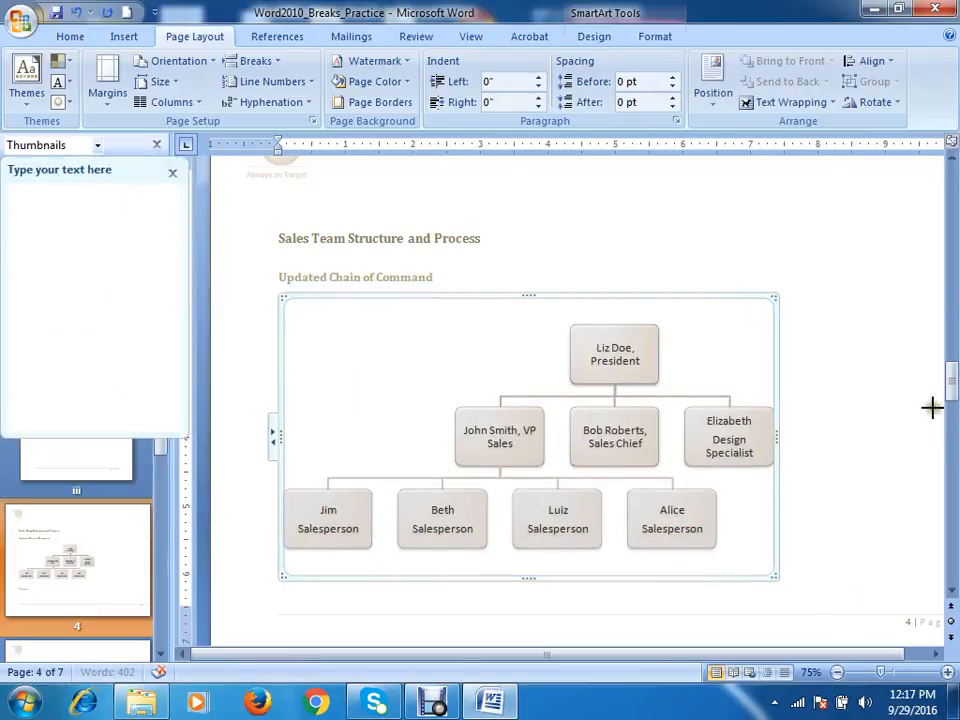
left_click(932, 408)
Compare the landscape chart and Process pages with the portrait pages before and after them
mouse_move(952, 390)
left_mouse_down()
mouse_move(953, 425)
mouse_move(945, 392)
mouse_move(936, 437)
mouse_move(945, 463)
mouse_move(932, 452)
mouse_move(945, 407)
left_mouse_up()
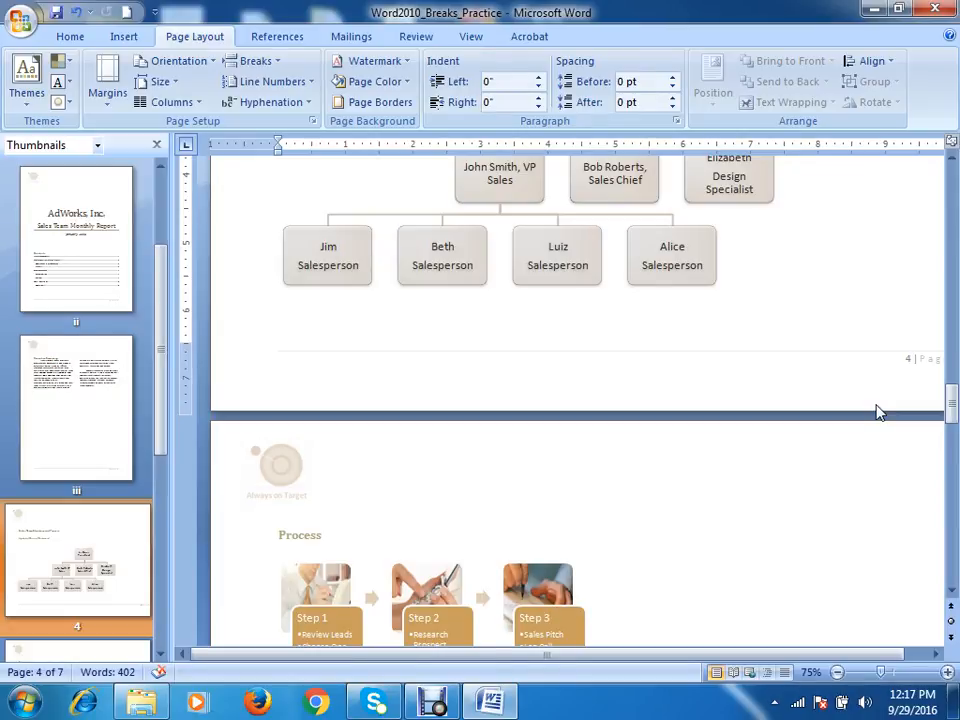
scroll(688, 265, "down", 15)
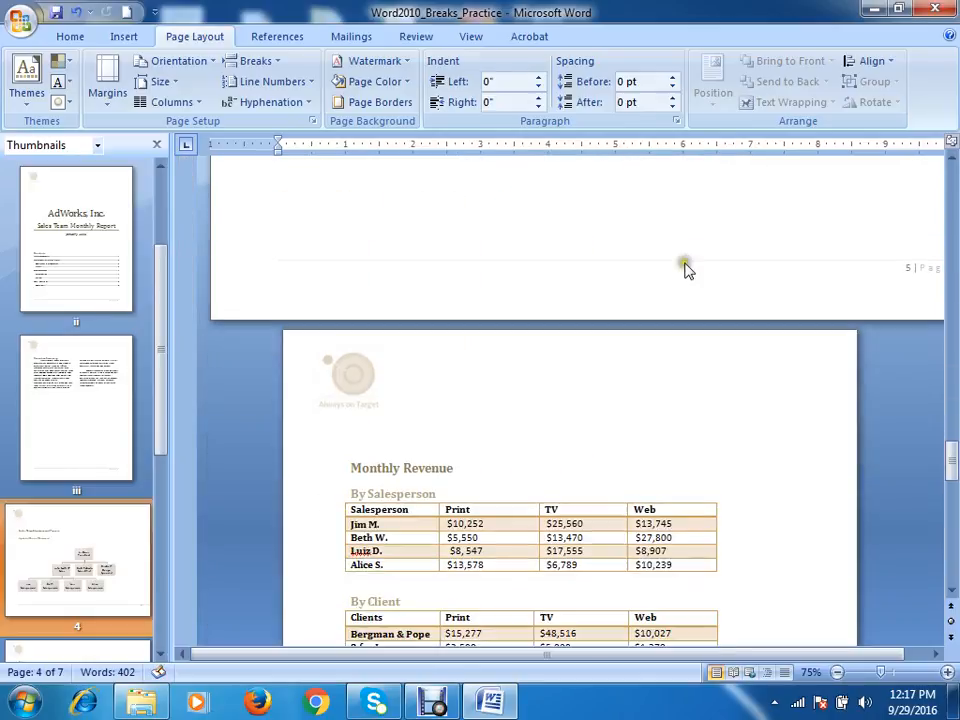
scroll(685, 268, "up", 5)
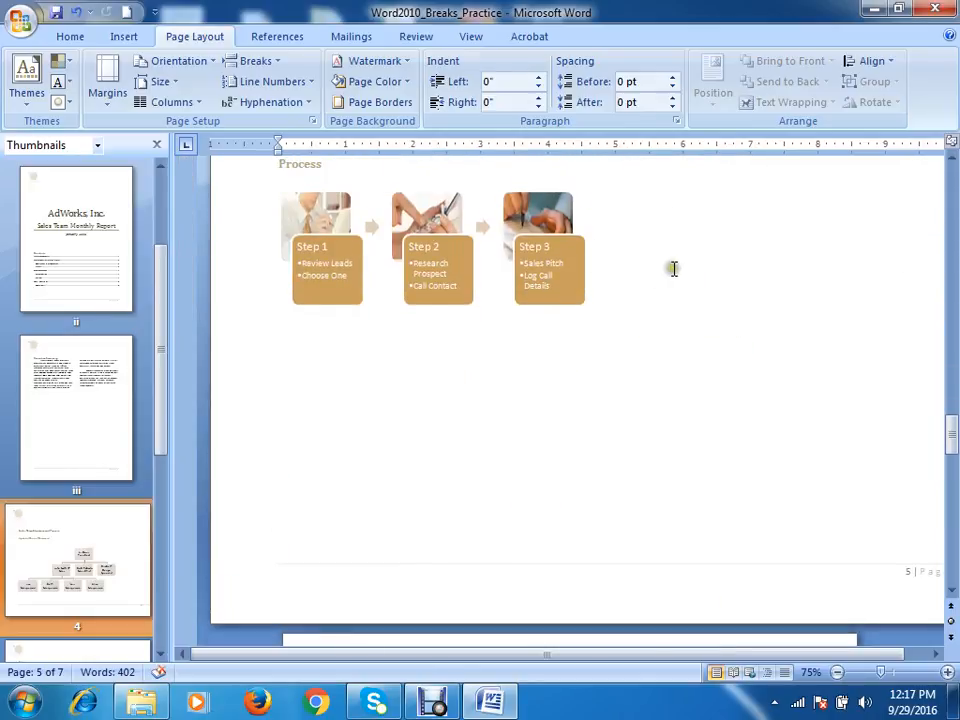
scroll(674, 268, "down", 5)
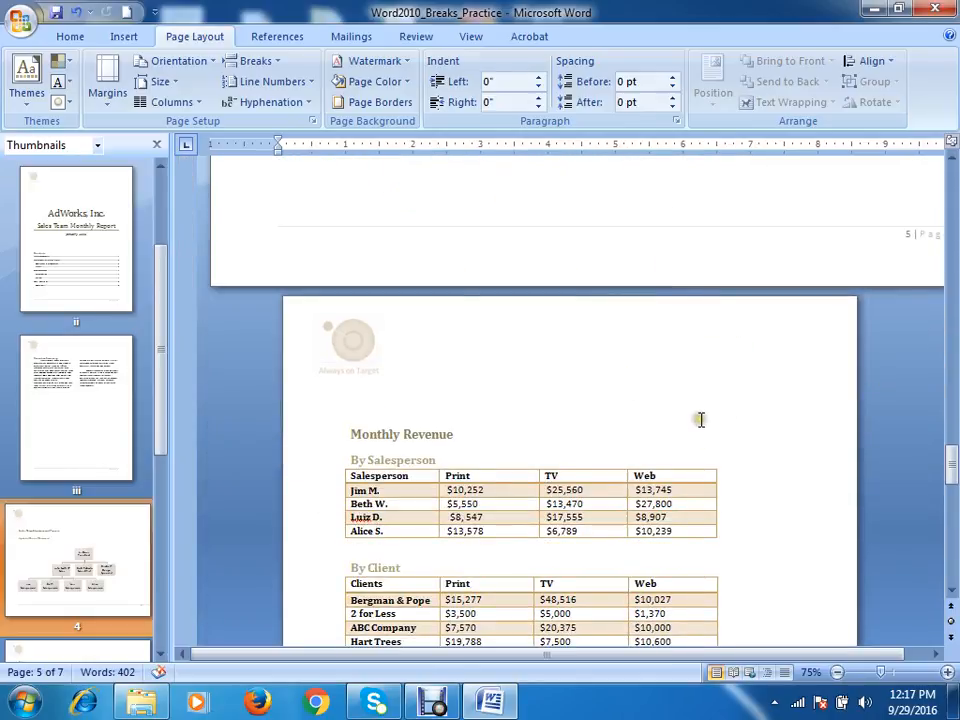
scroll(700, 419, "up", 8)
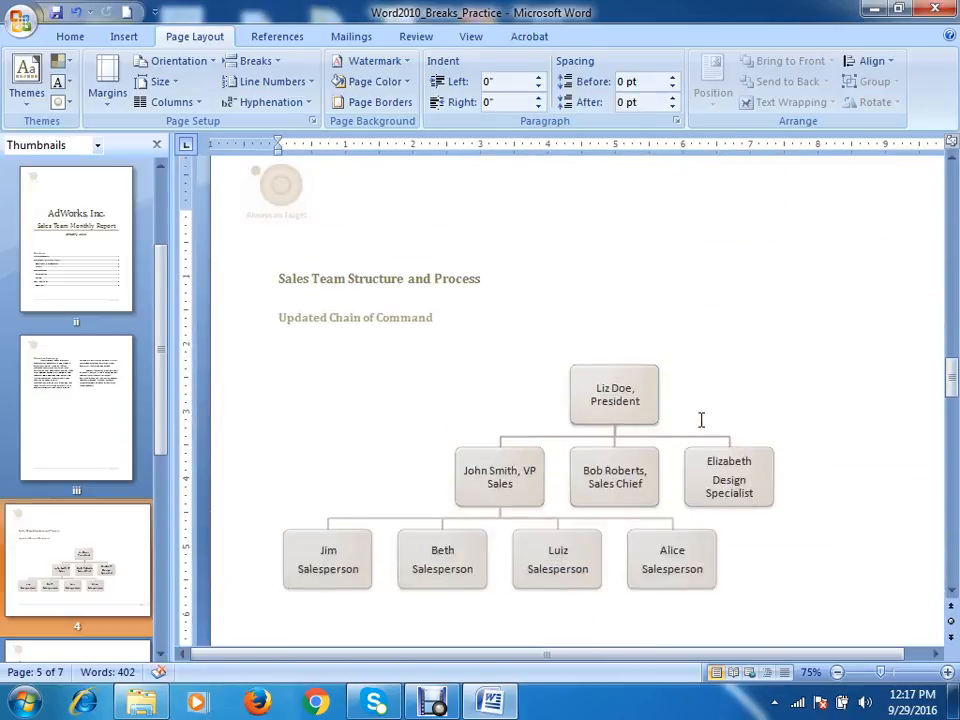
scroll(701, 419, "up", 6)
scroll(650, 300, "down", 2)
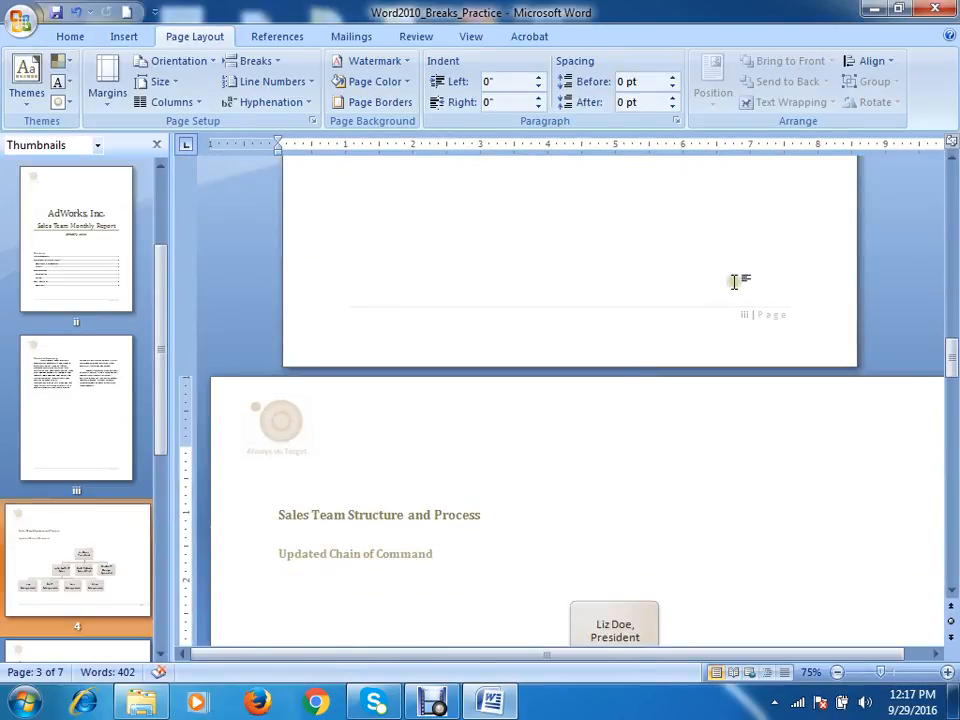
scroll(733, 290, "down", 9)
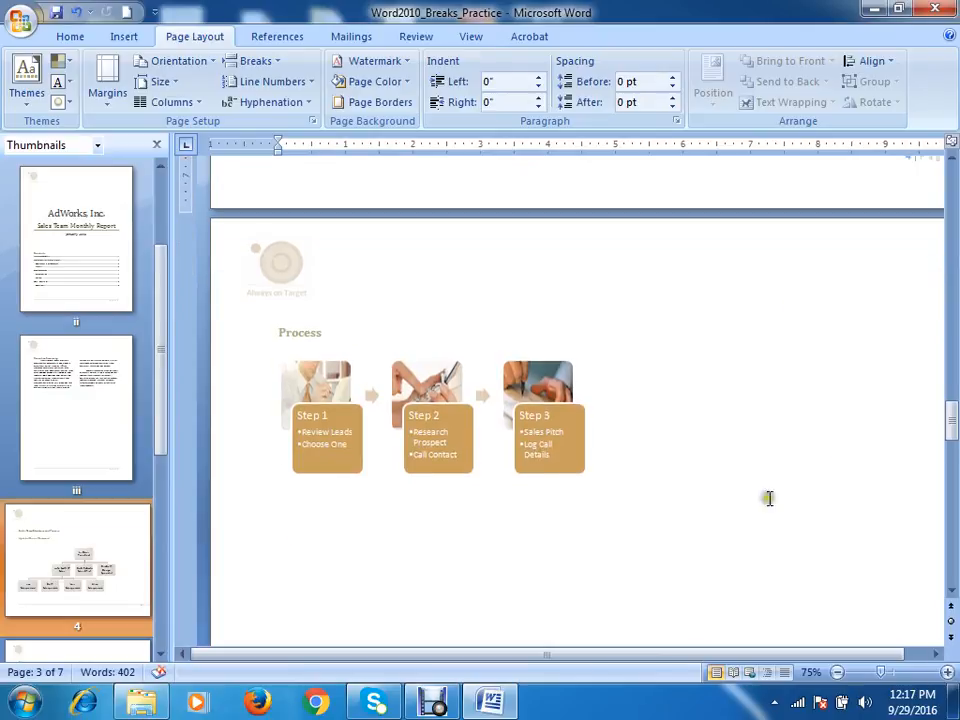
scroll(769, 498, "down", 5)
scroll(776, 486, "up", 4)
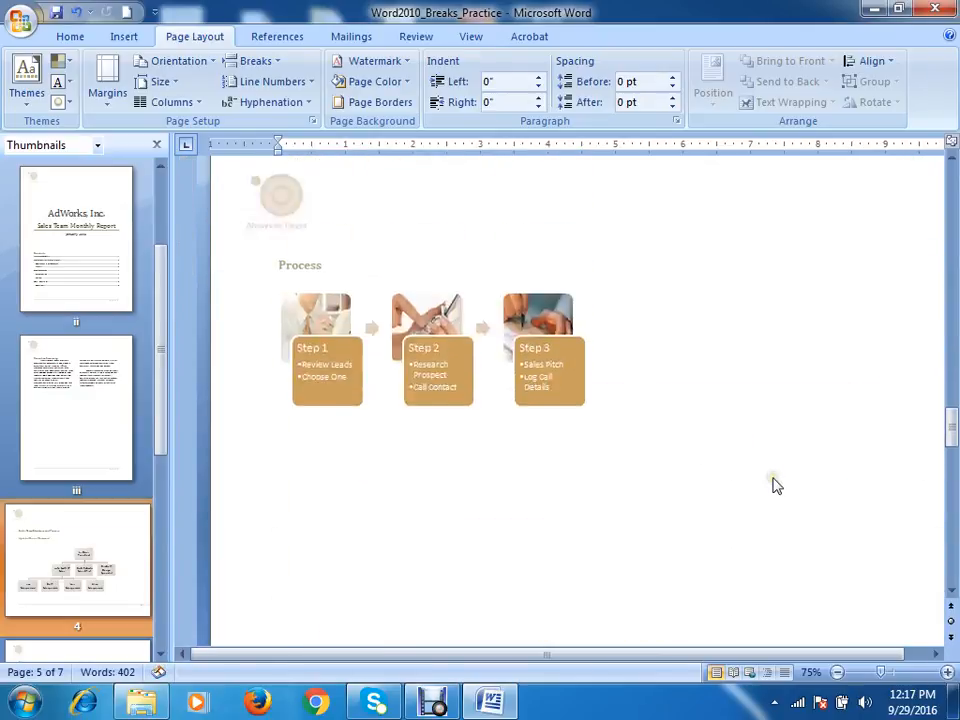
scroll(775, 485, "up", 5)
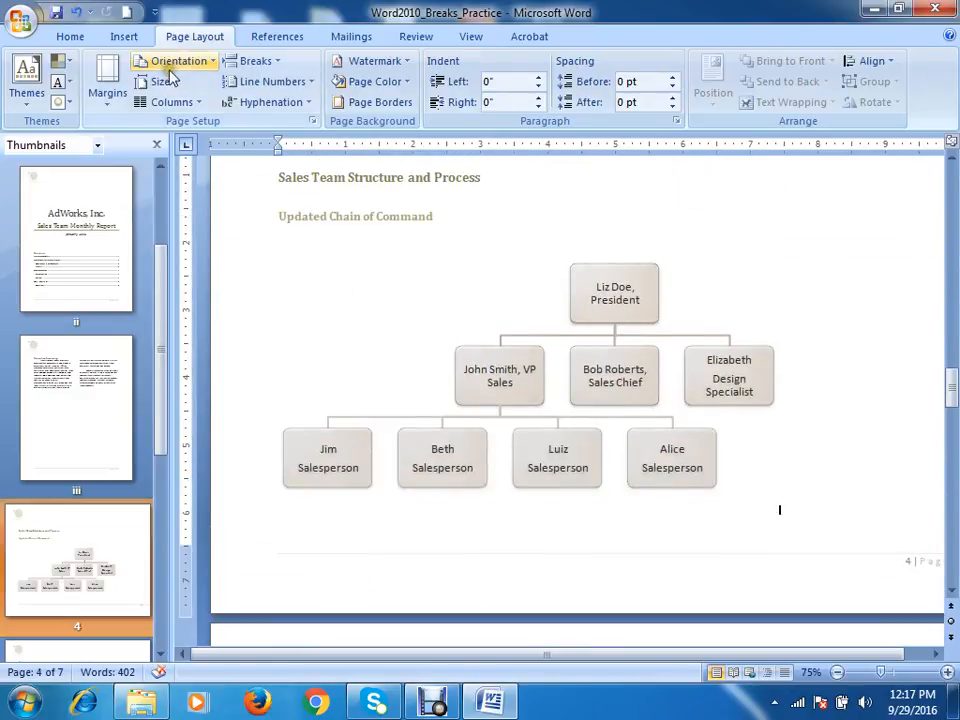
Review the orientation choices and application scopes in the page setup, keeping landscape for this section only
left_click(172, 64)
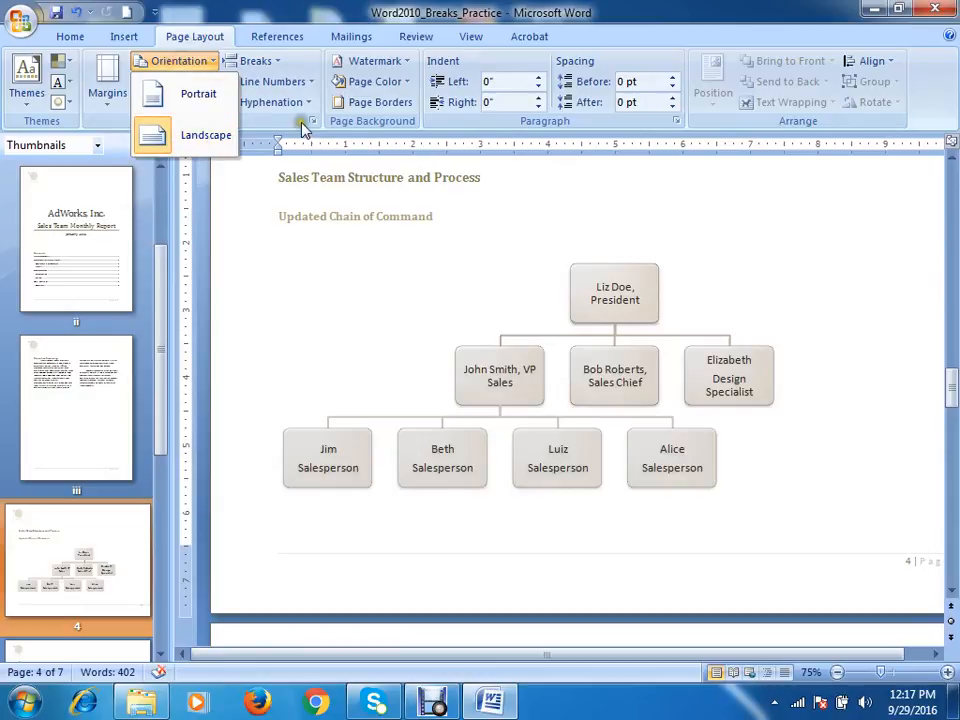
left_click(145, 60)
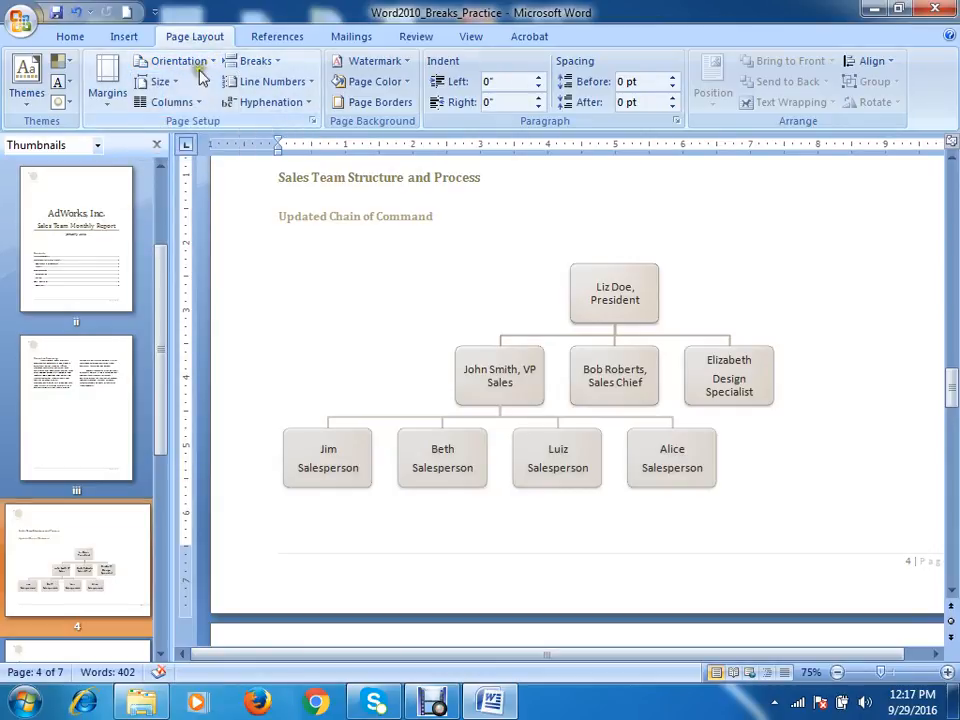
left_click(312, 122)
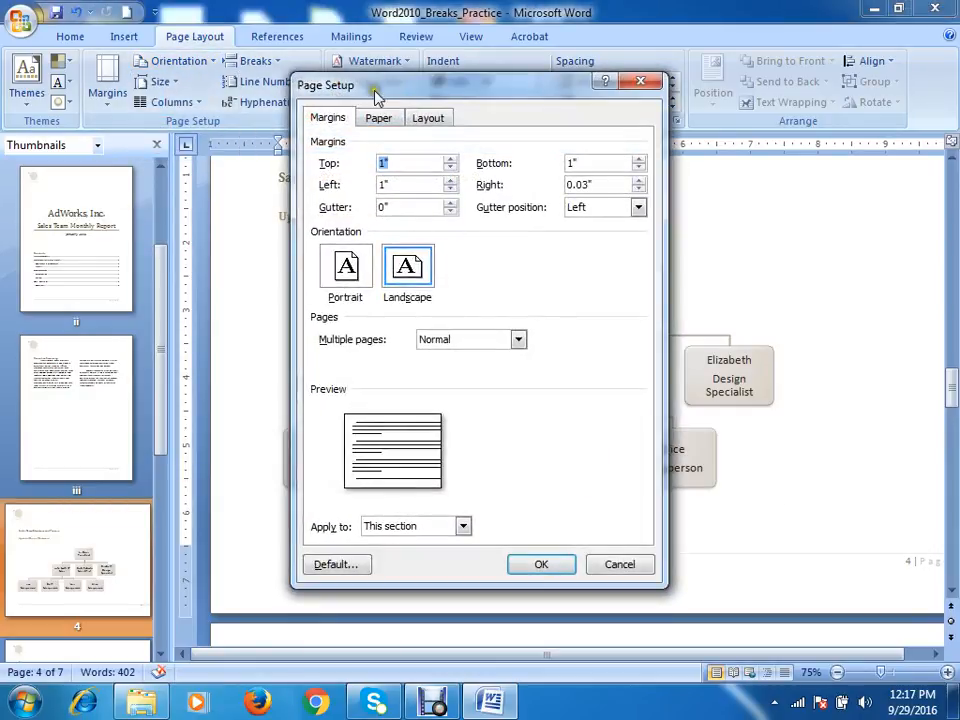
left_click_drag(375, 117, 500, 120)
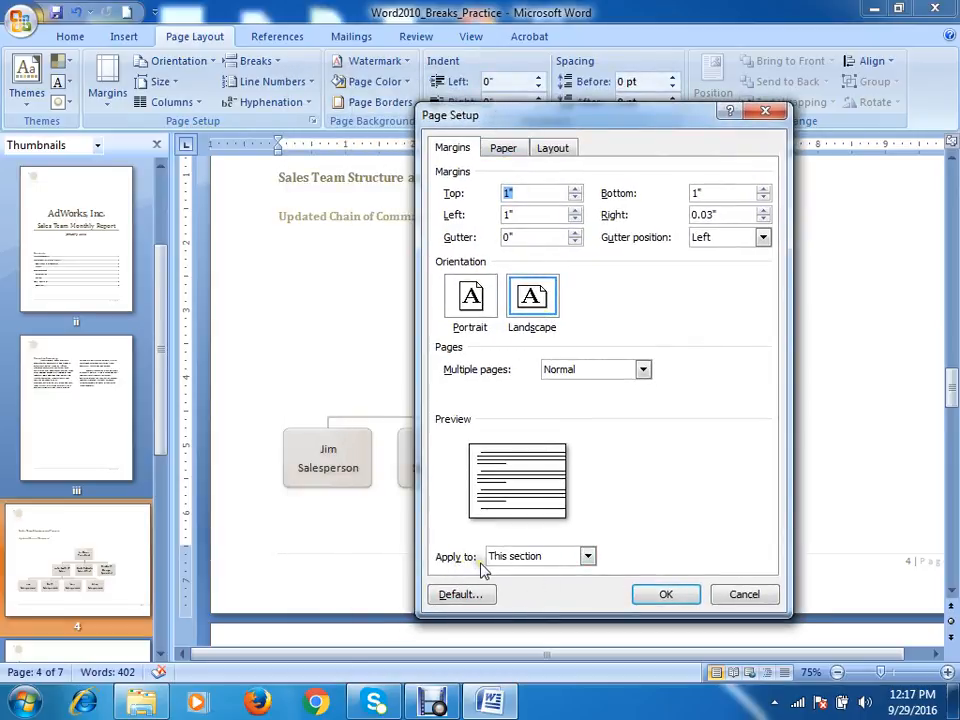
left_click(548, 562)
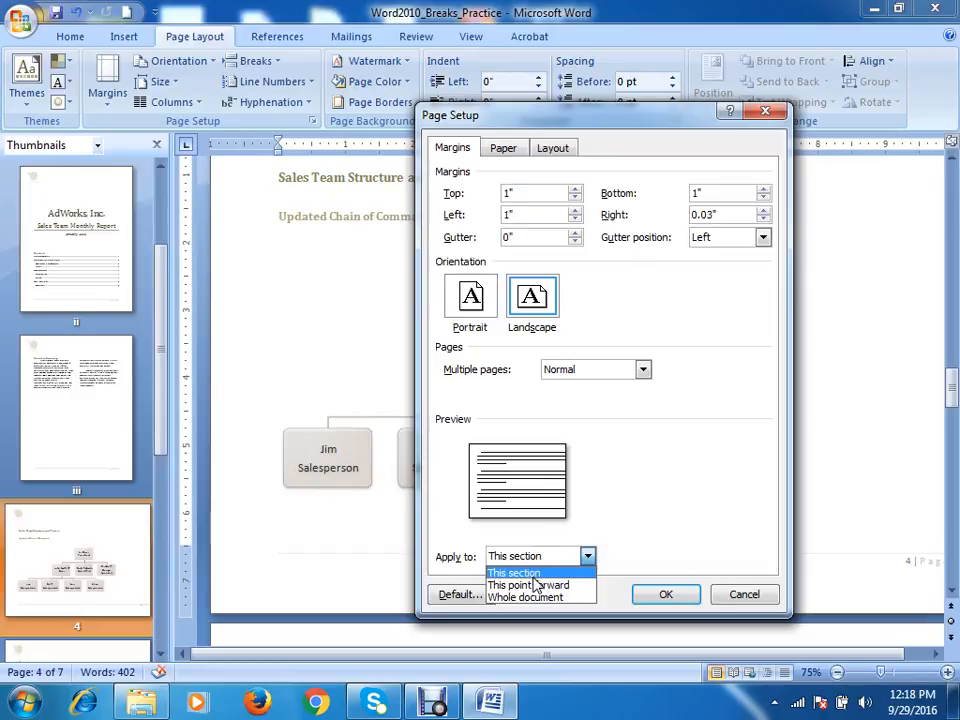
left_click(664, 467)
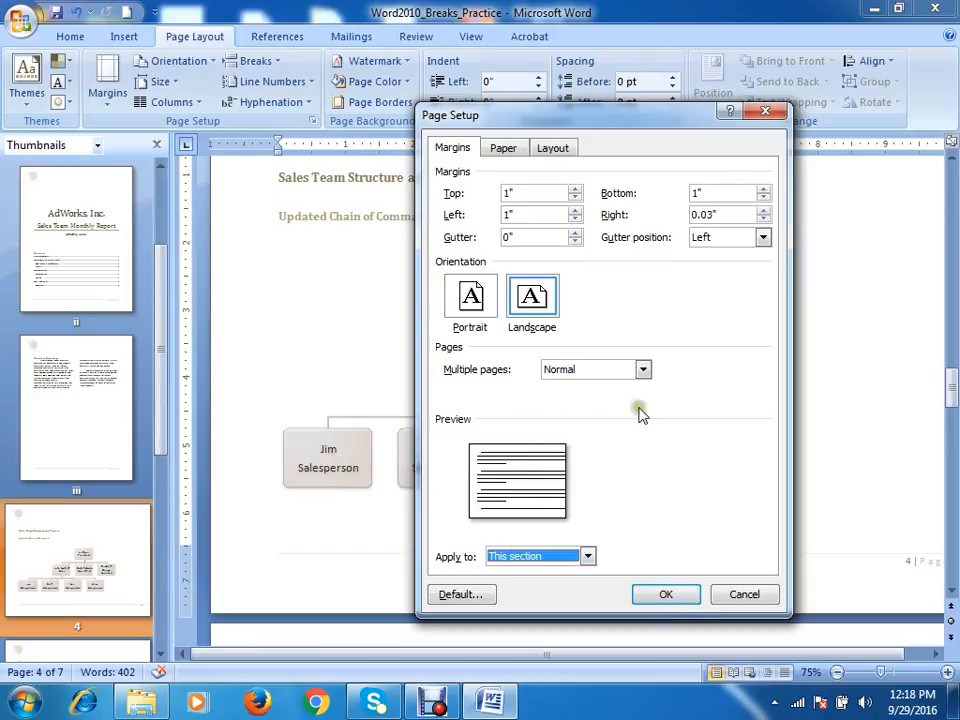
left_click(682, 597)
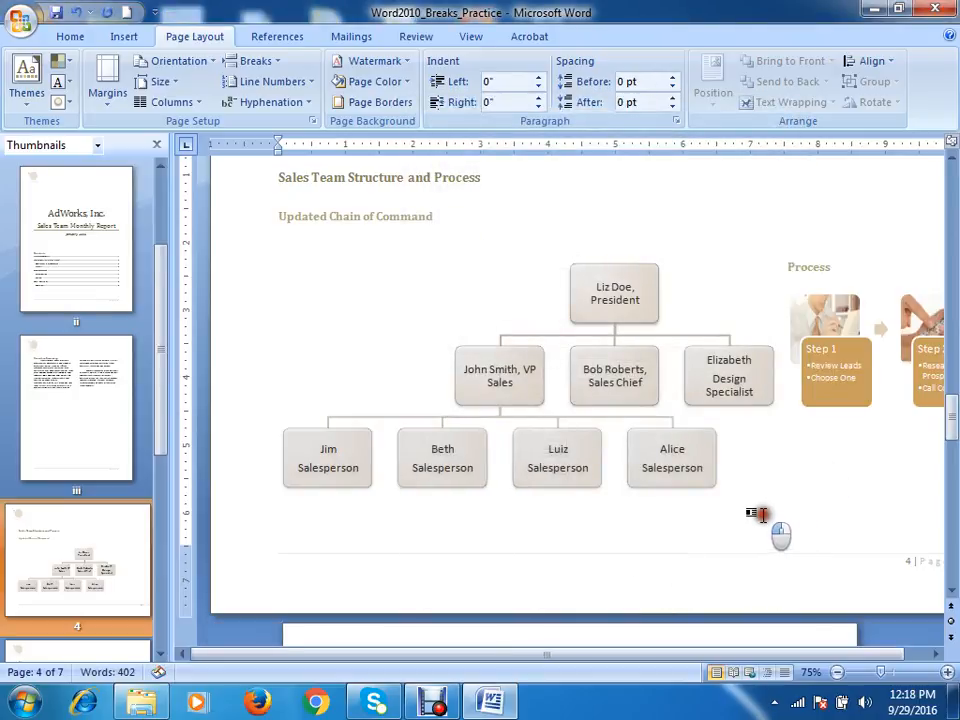
Check how the orientation changes from page iii through the Sales Team Structure and Process pages to Monthly Revenue
scroll(760, 514, "down", 3)
scroll(764, 514, "down", 10)
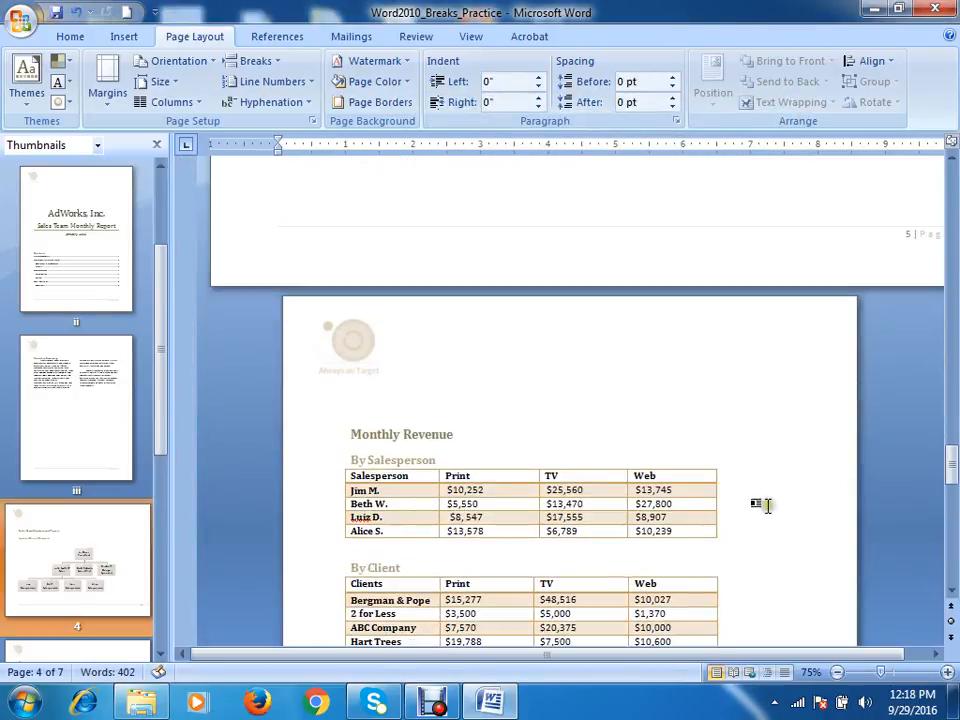
scroll(766, 494, "up", 4)
scroll(766, 494, "up", 12)
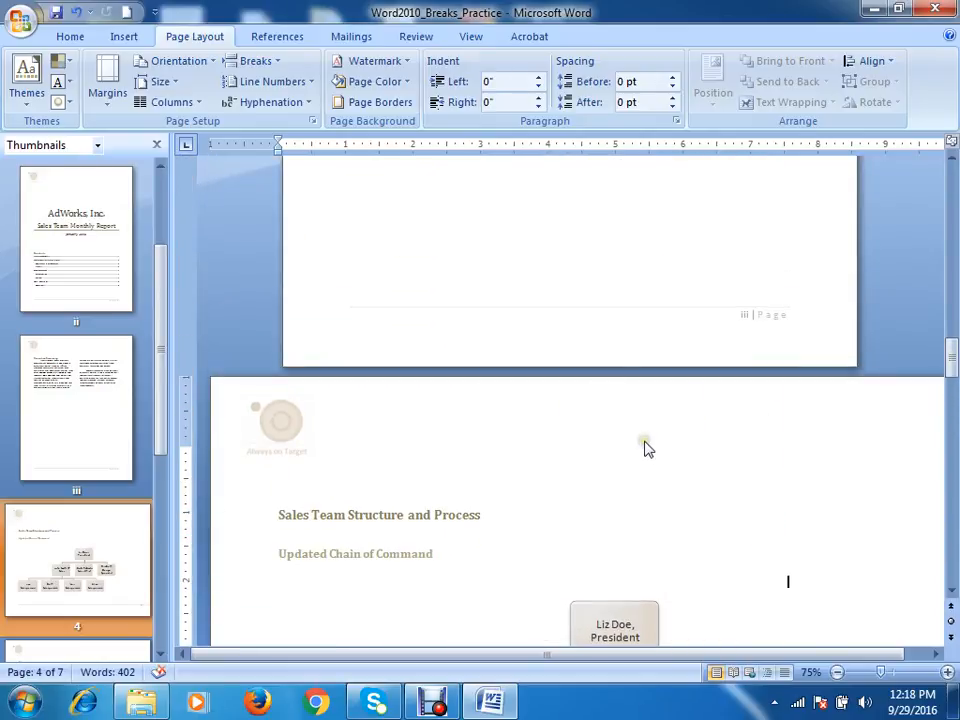
scroll(555, 474, "down", 5)
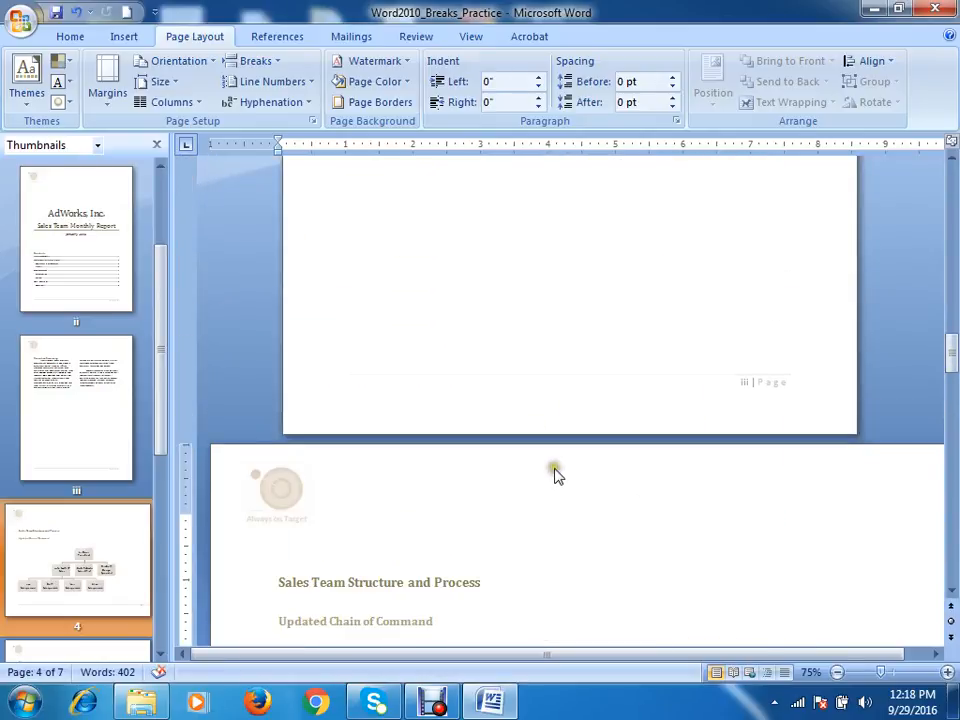
scroll(558, 474, "down", 10)
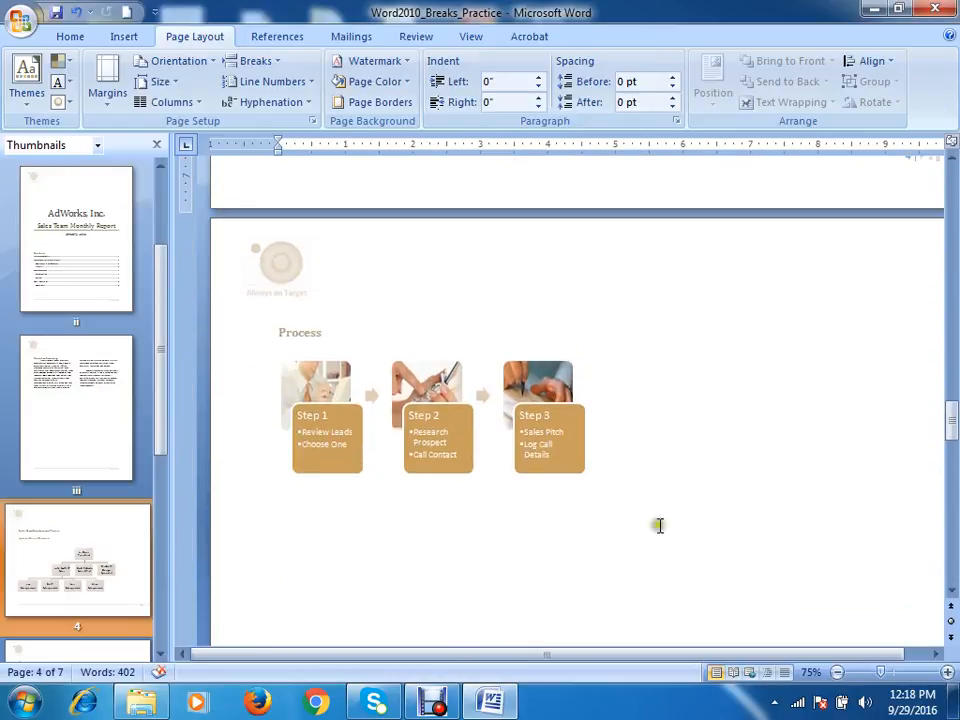
scroll(659, 525, "down", 7)
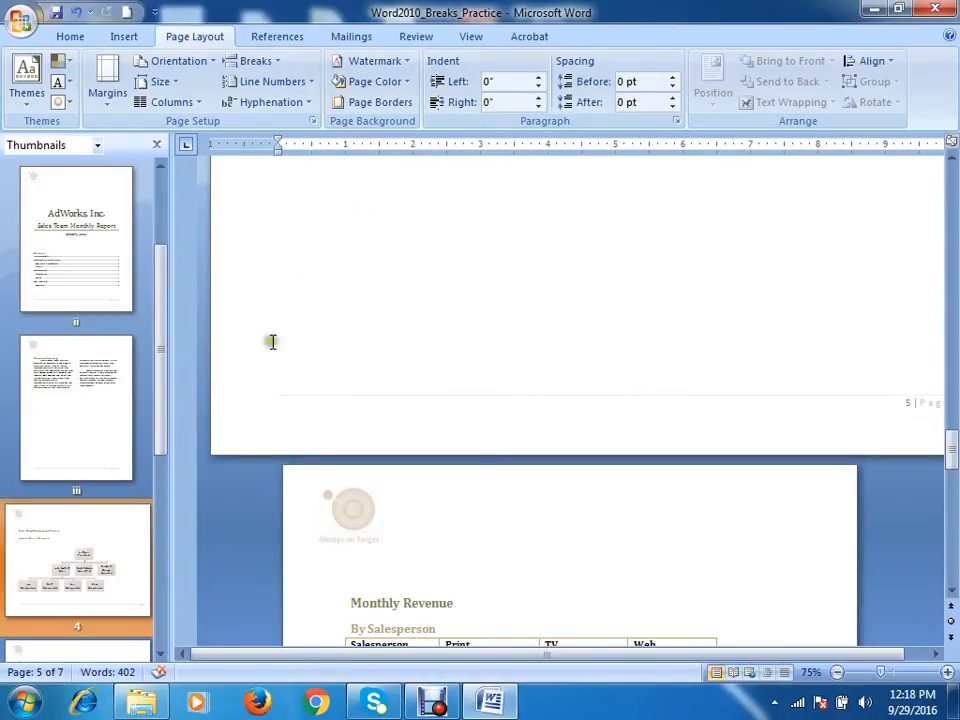
scroll(270, 341, "up", 4)
scroll(590, 400, "up", 10)
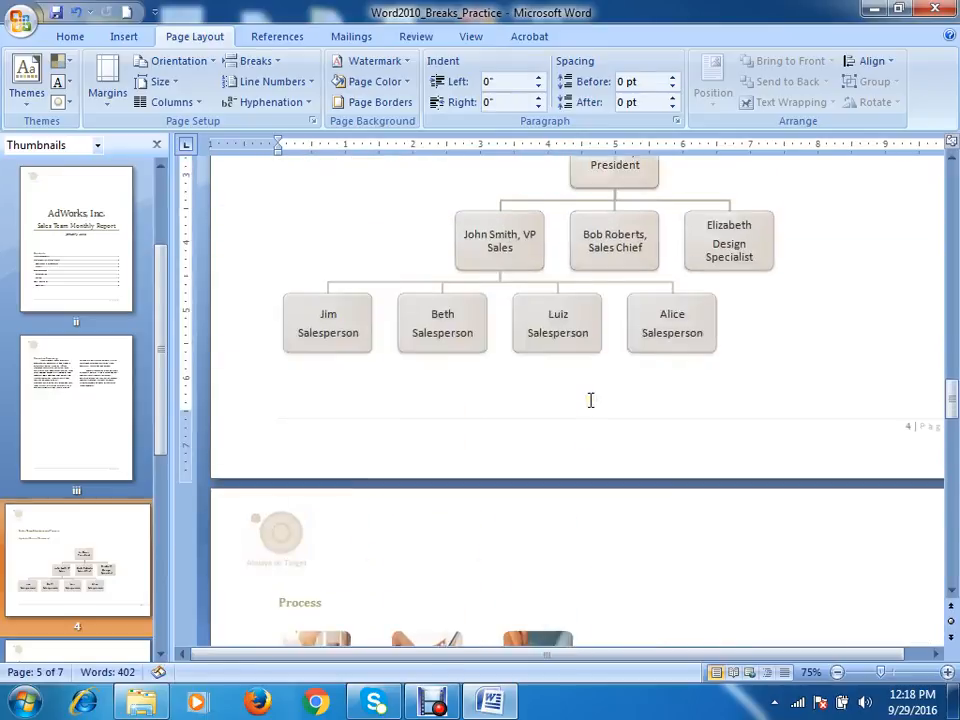
scroll(590, 400, "down", 10)
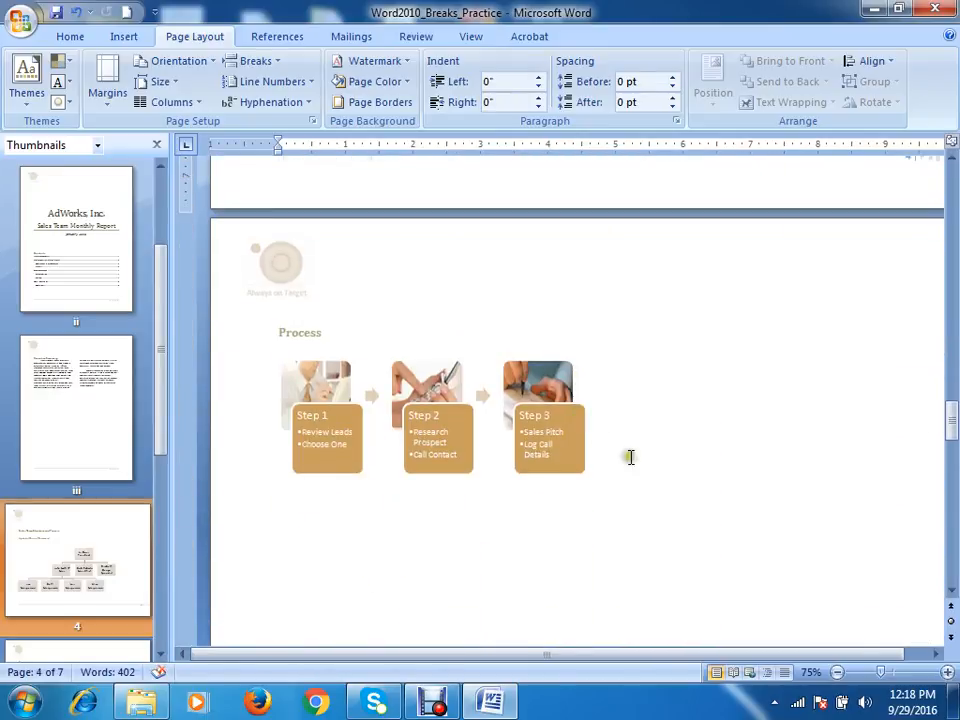
scroll(628, 450, "up", 10)
Place the cursor after the Updated Chain of Command heading and look over the Process and Monthly Revenue pages
left_click(866, 346)
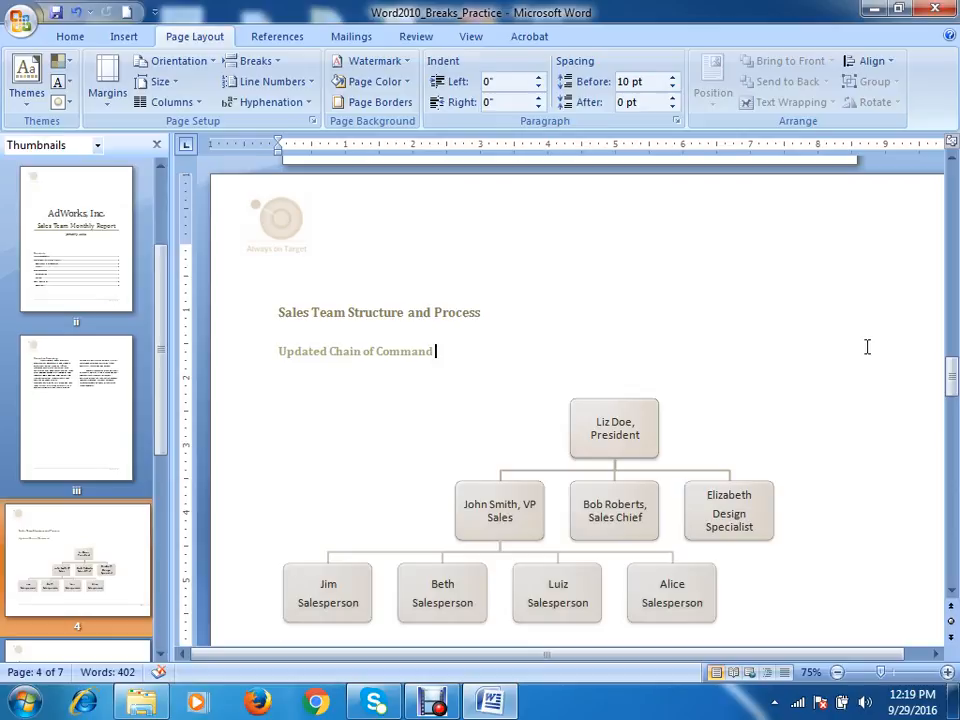
scroll(863, 345, "down", 15)
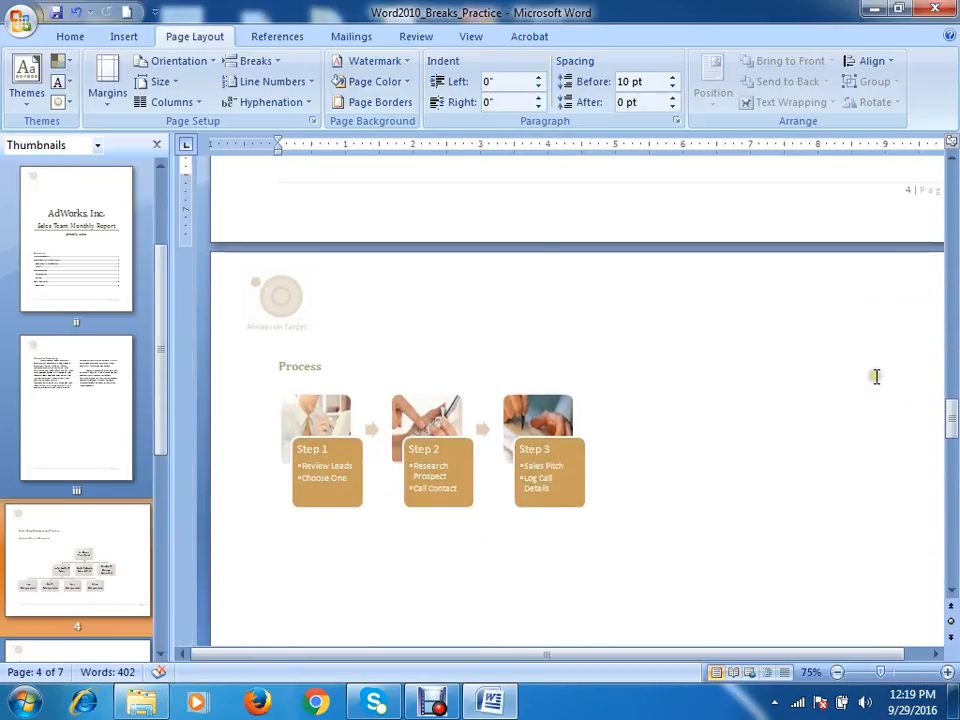
scroll(875, 381, "down", 15)
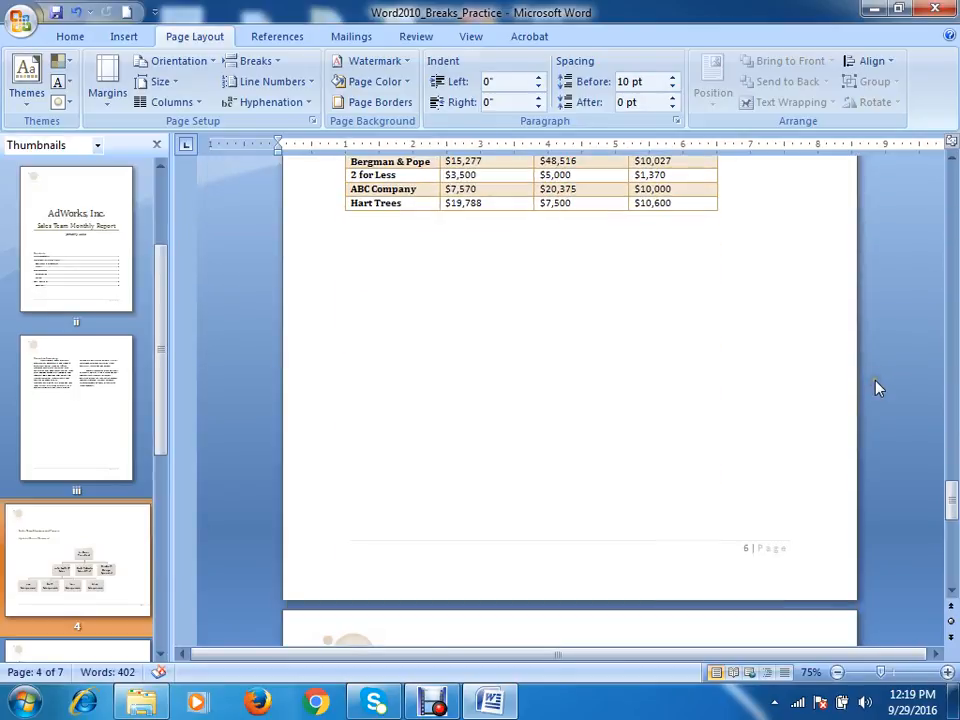
scroll(875, 389, "up", 15)
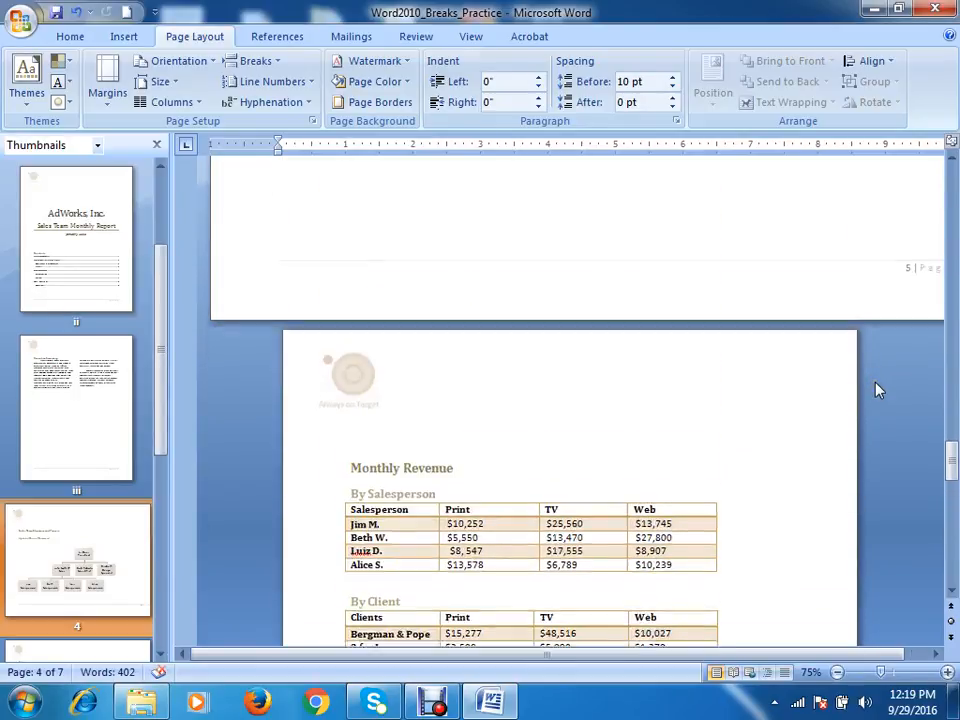
scroll(875, 389, "up", 3)
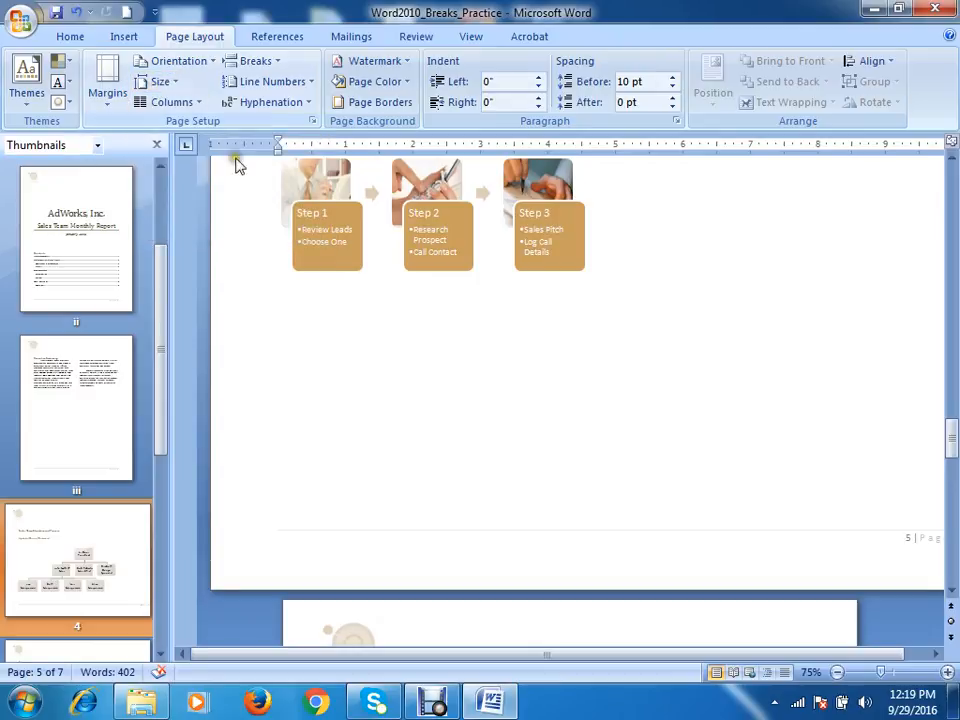
Open the page setup for the Process page's section and go through its top, bottom, left and right margin settings
left_click(312, 121)
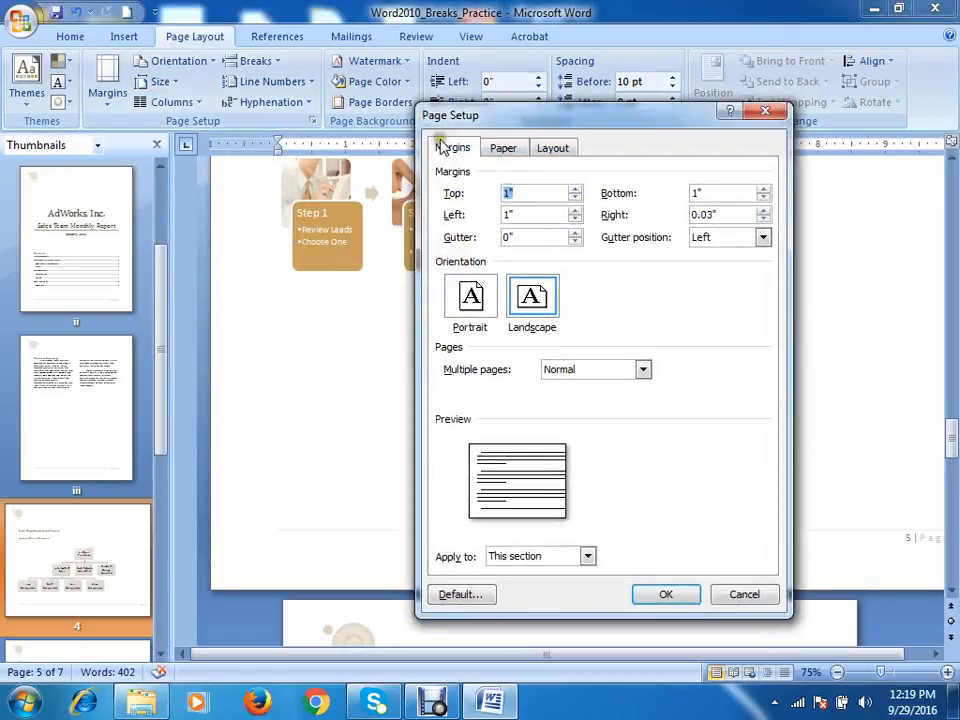
left_click_drag(490, 120, 518, 104)
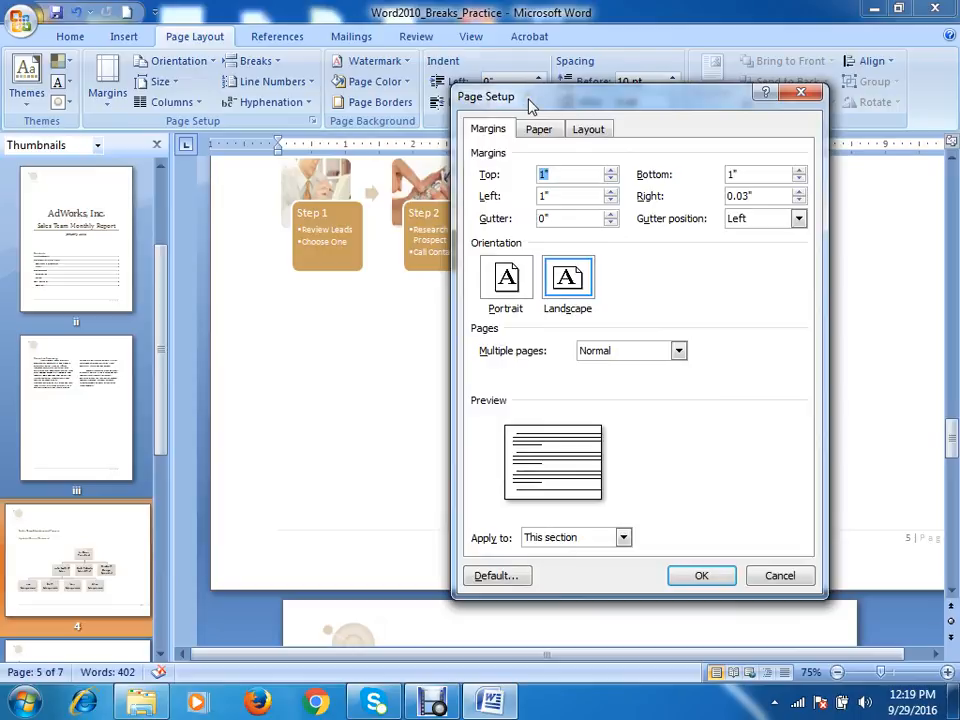
left_click(549, 174)
key("Tab")
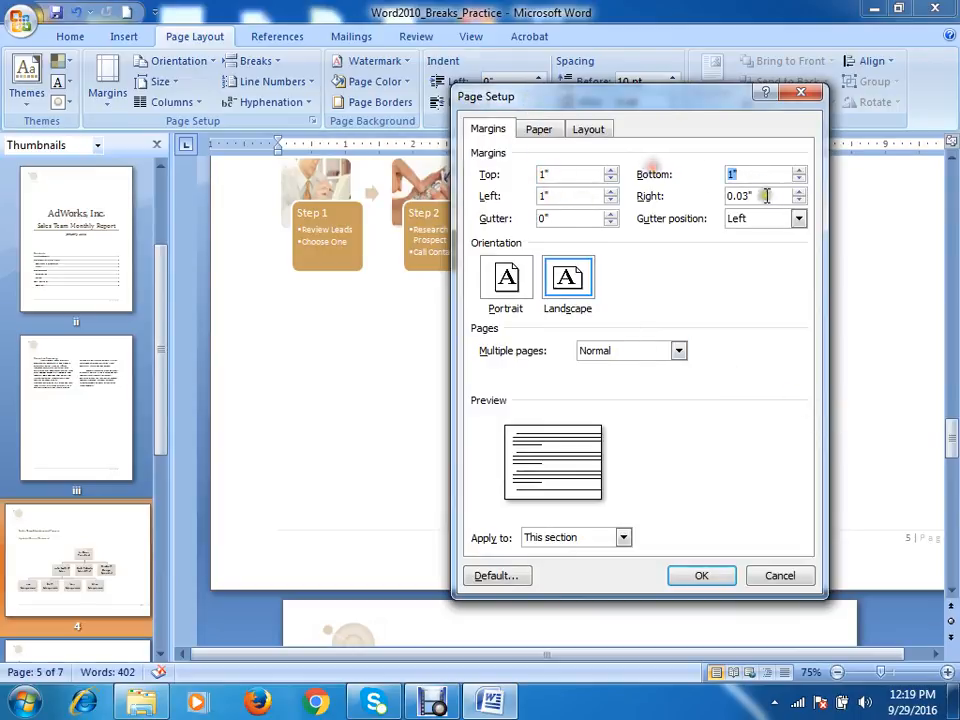
key("Tab")
key("Tab")
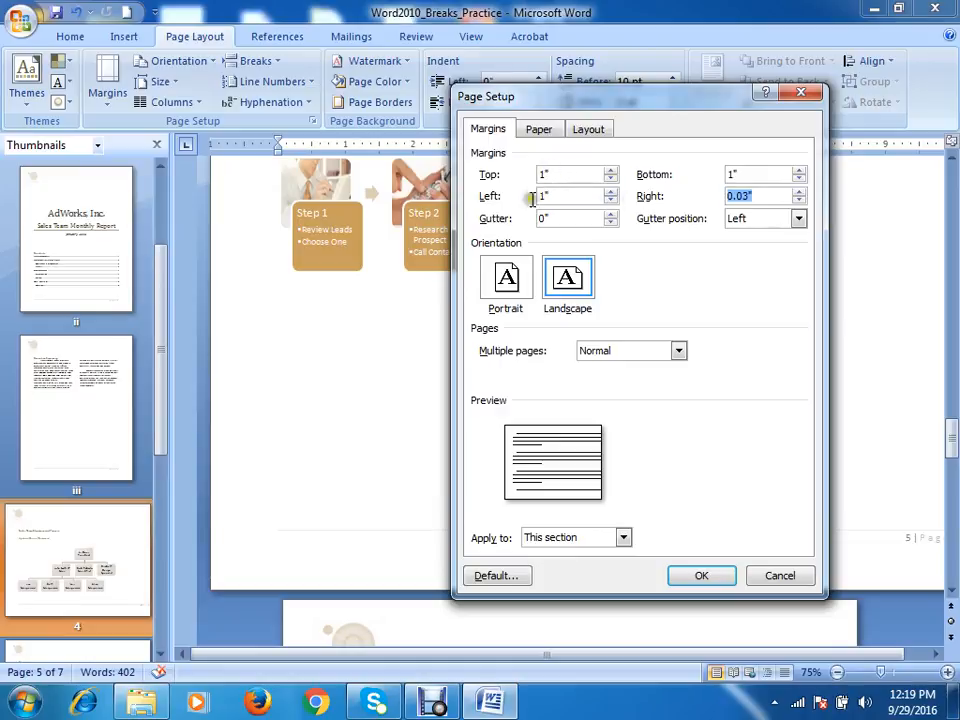
left_click(558, 175)
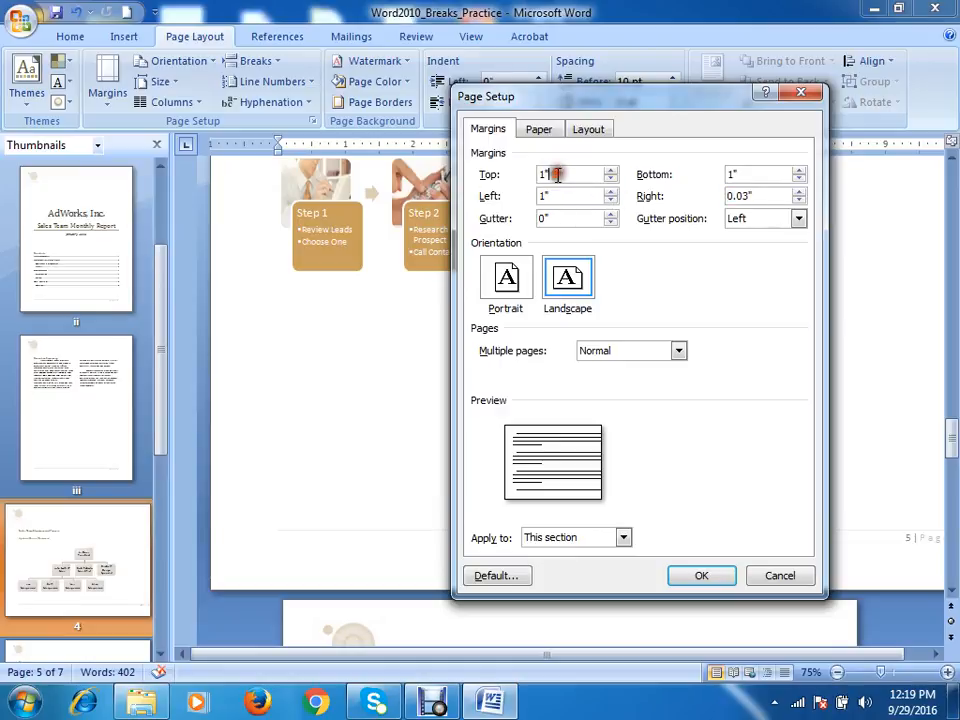
left_click(547, 196)
left_click(553, 175)
double_click(733, 196)
left_click(738, 174)
Look through the section's paper and layout settings in the page setup and return to the margin settings
left_click(539, 129)
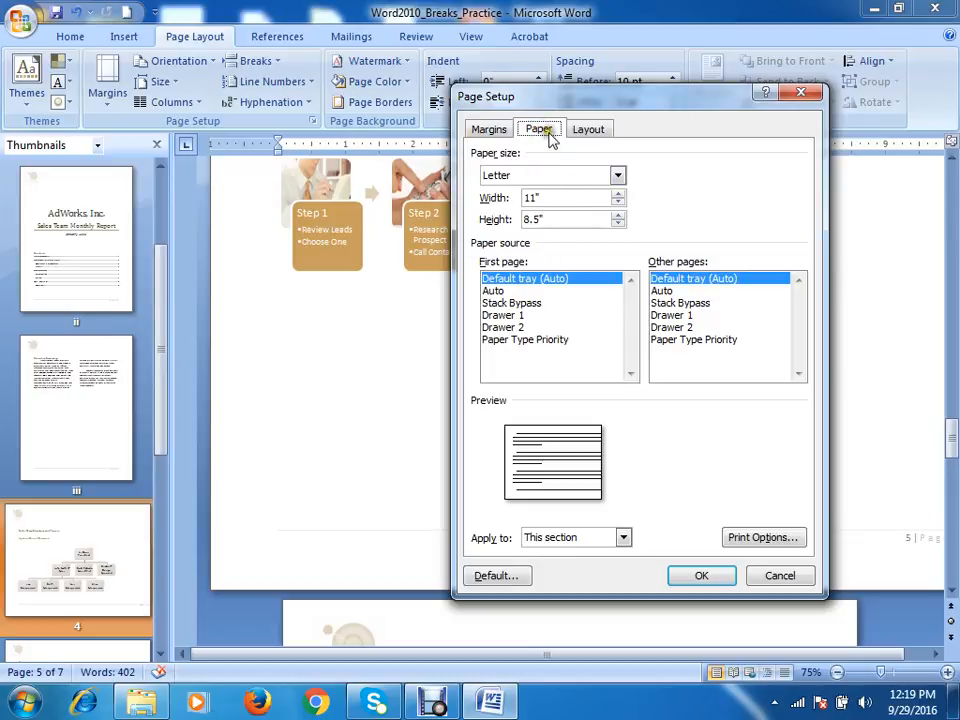
left_click(589, 130)
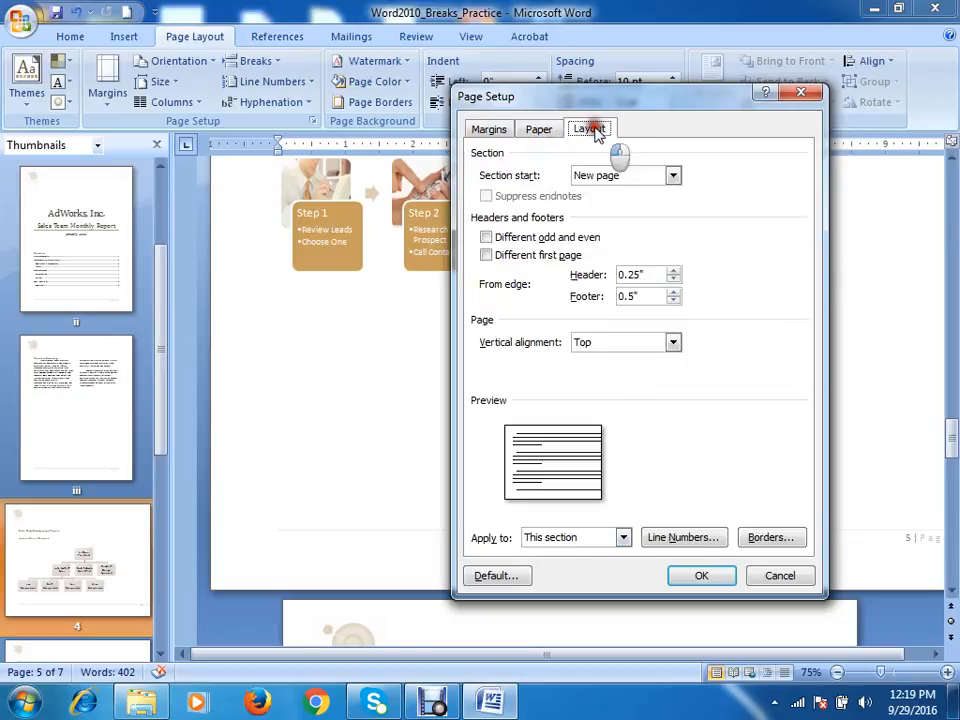
left_click(540, 130)
left_click(489, 130)
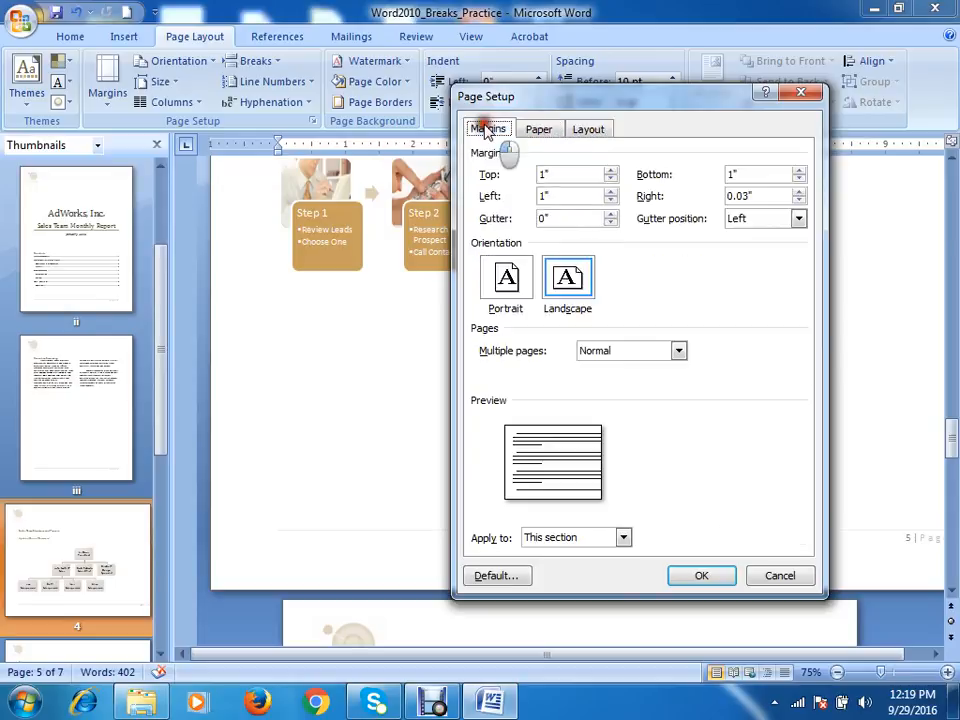
left_click(589, 130)
left_click(538, 129)
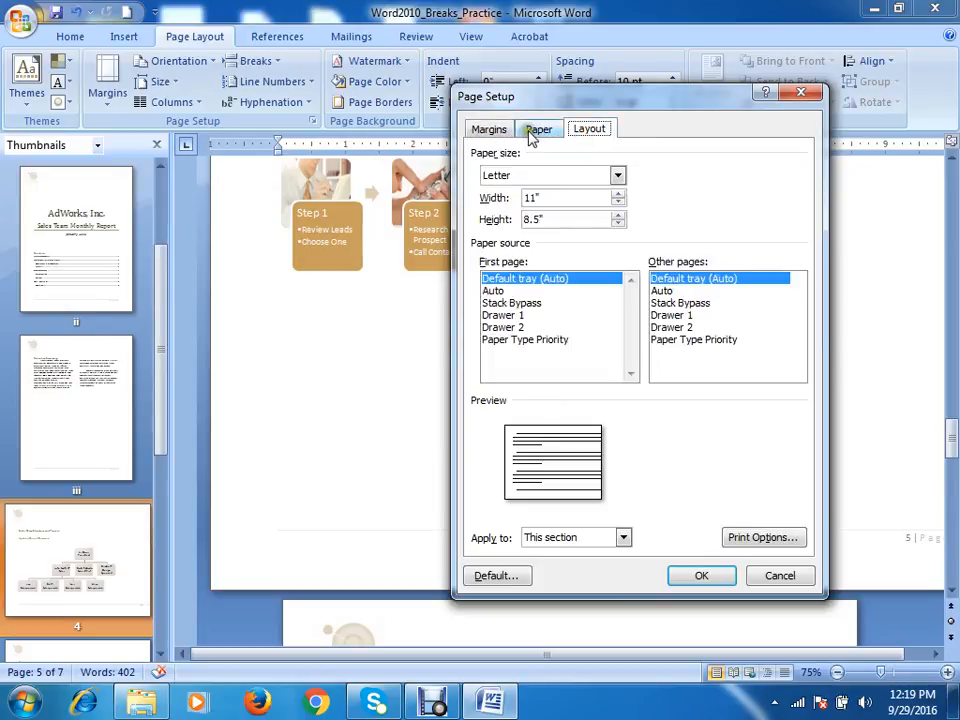
left_click(489, 129)
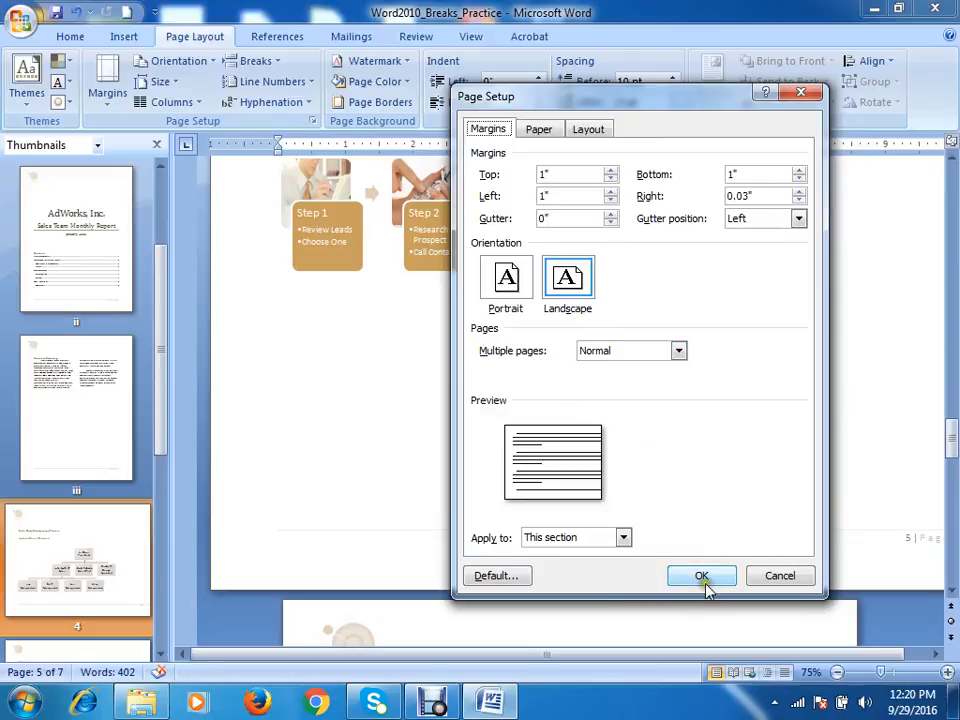
Examine the scope choices This section, This point forward and Whole document, and close the page setup without applying changes
left_click(622, 539)
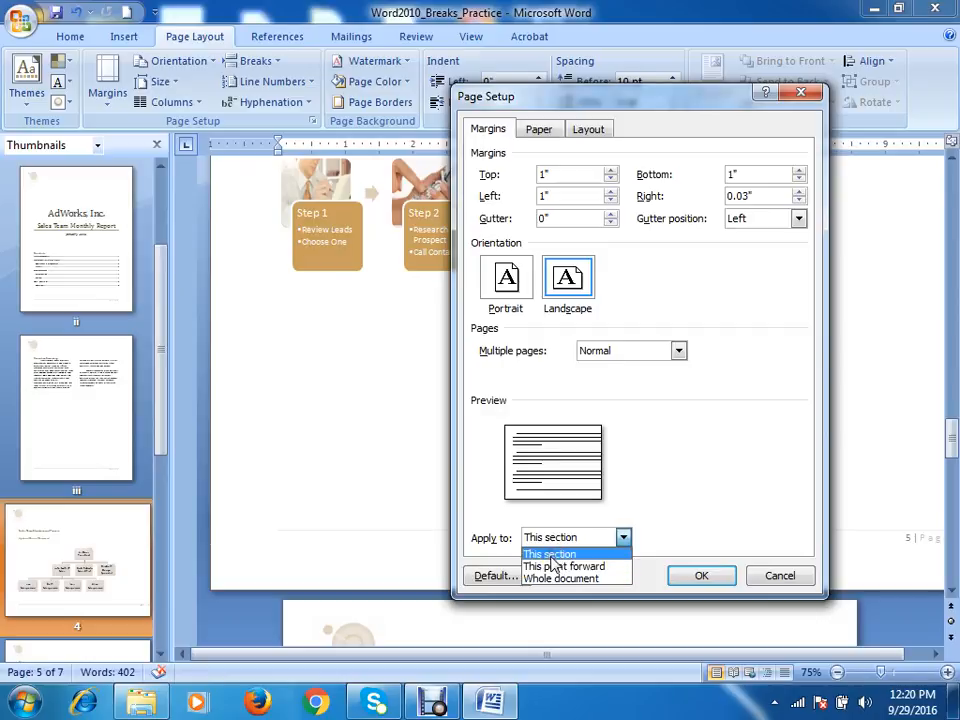
left_click(725, 400)
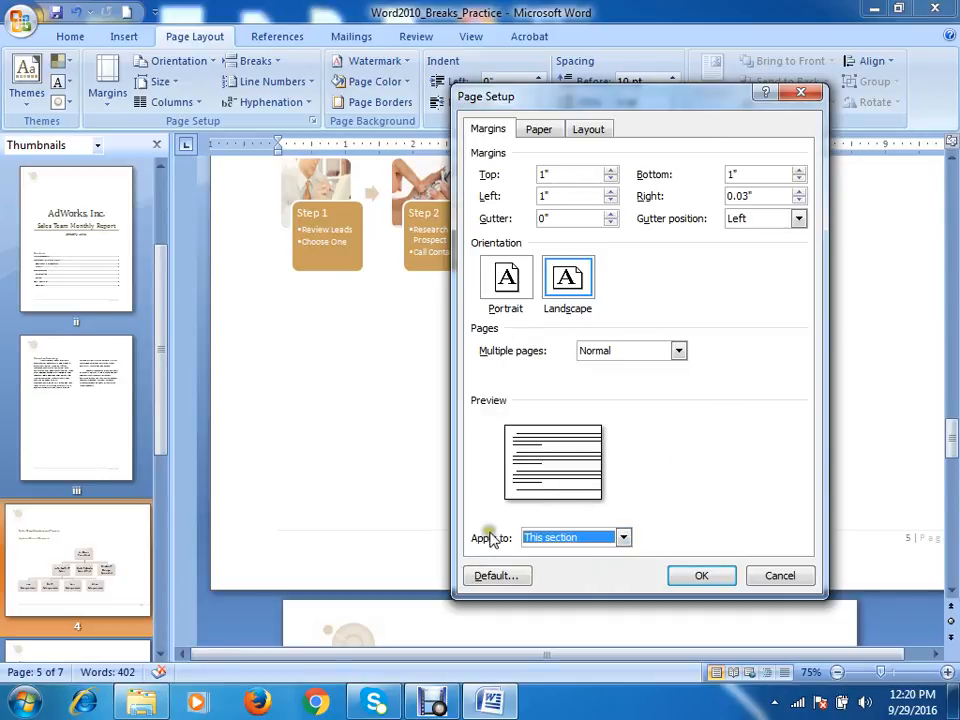
left_click(573, 541)
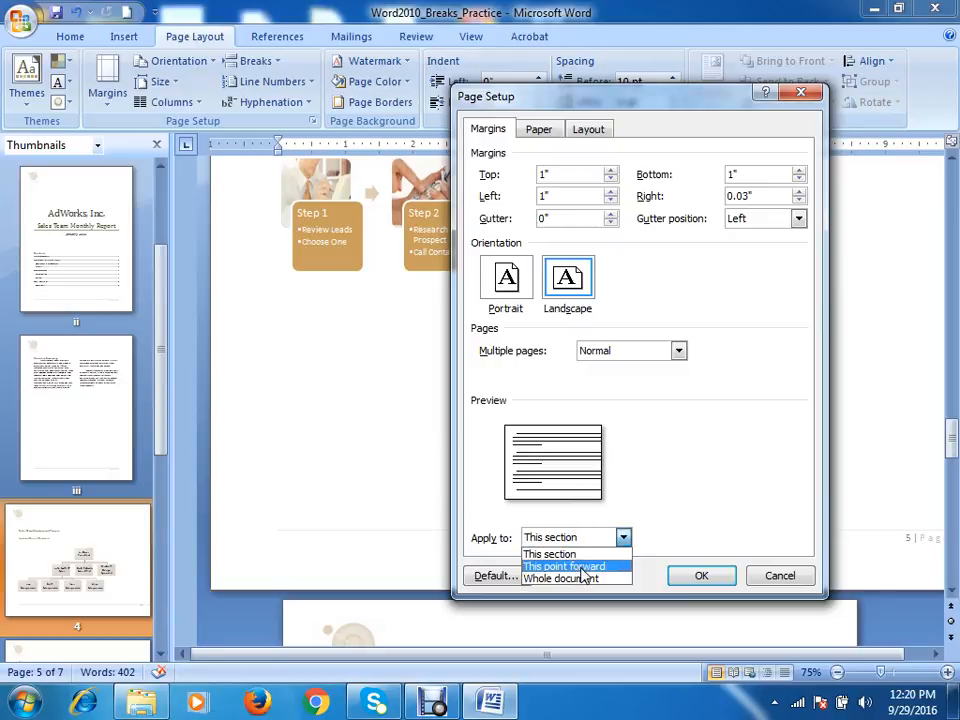
left_click(659, 461)
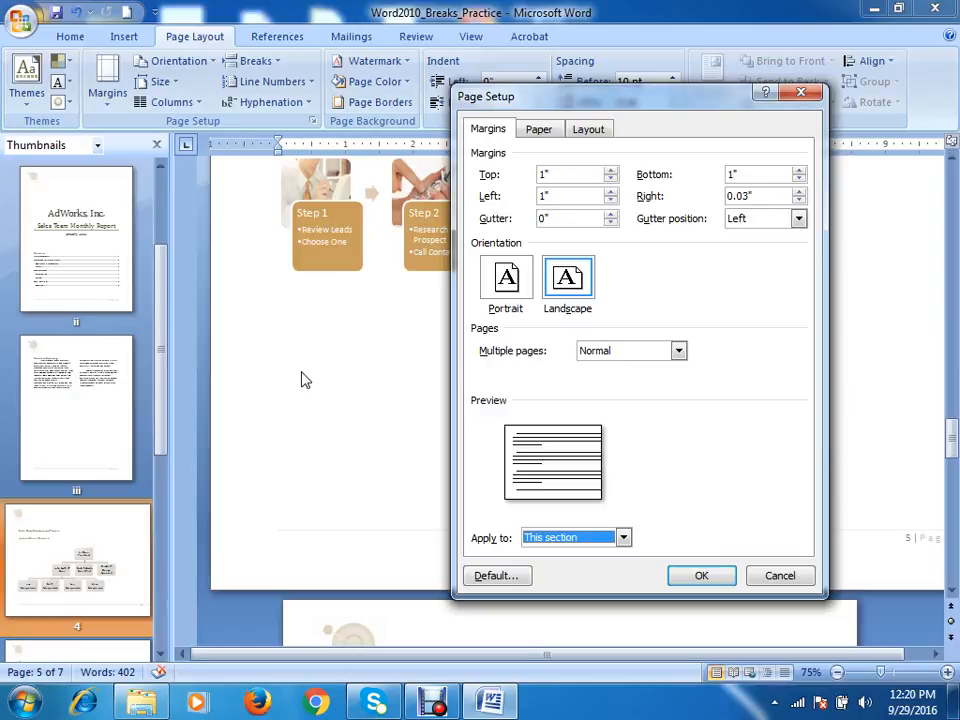
left_click(623, 538)
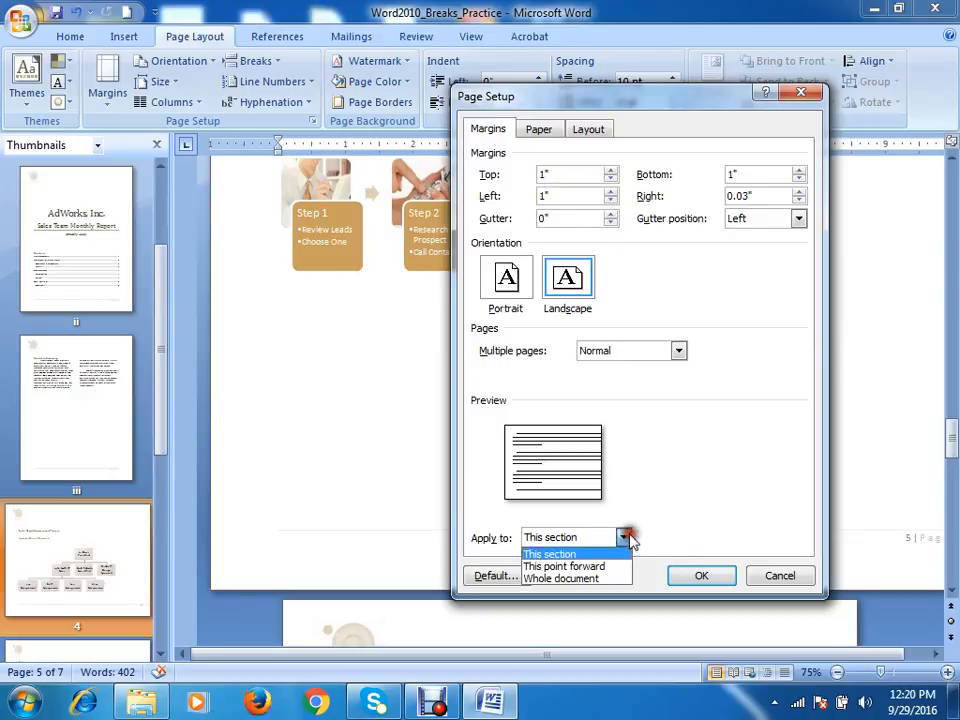
left_click(624, 538)
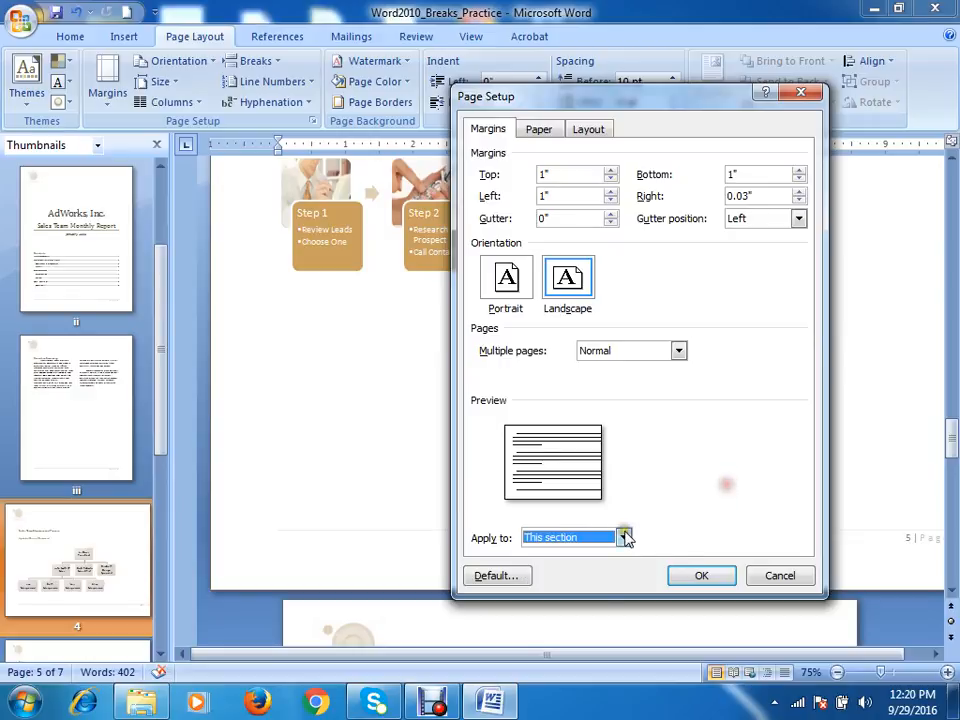
left_click(624, 538)
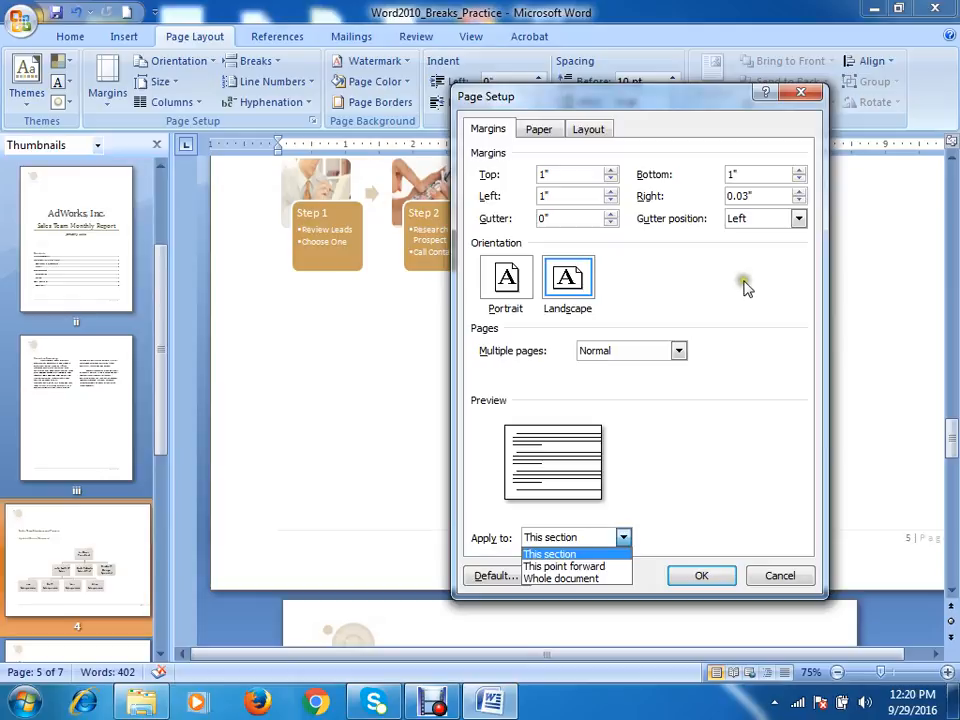
left_click(724, 429)
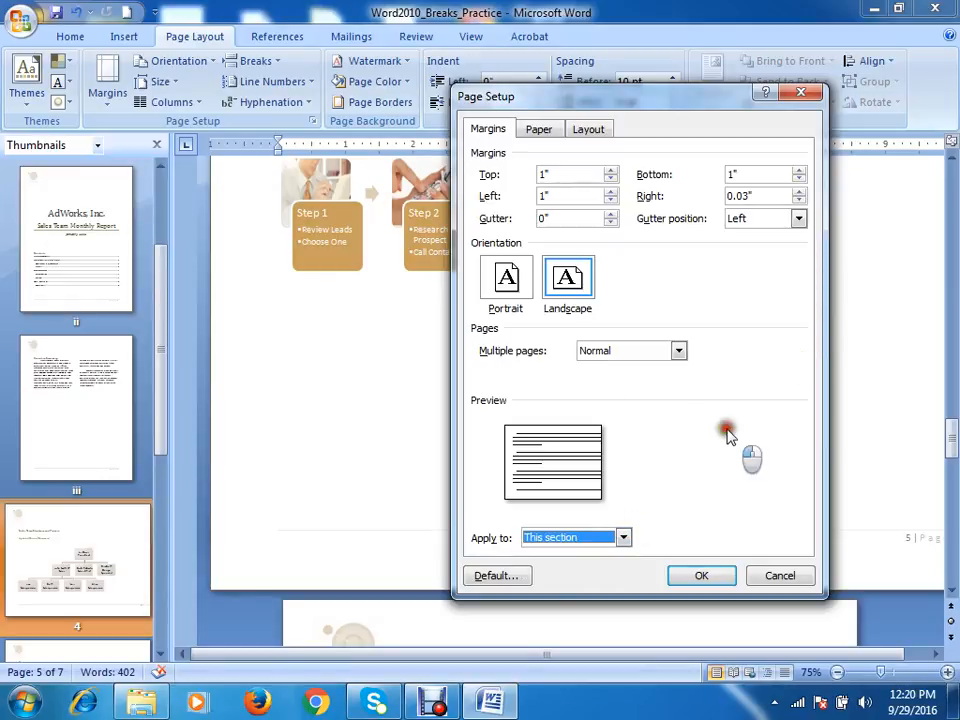
left_click(623, 537)
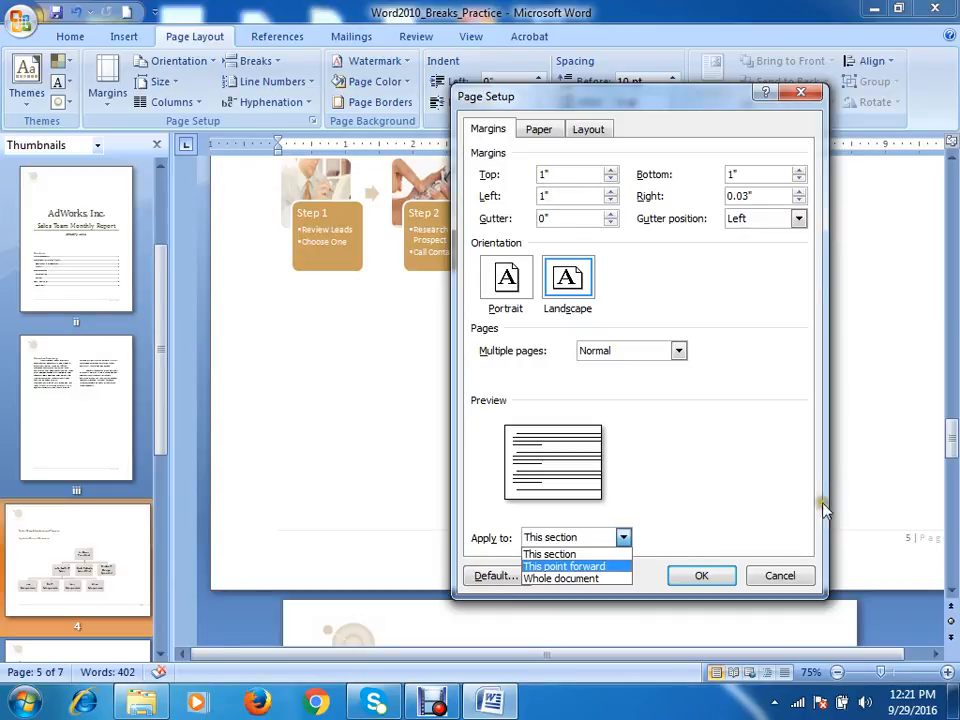
left_click(785, 583)
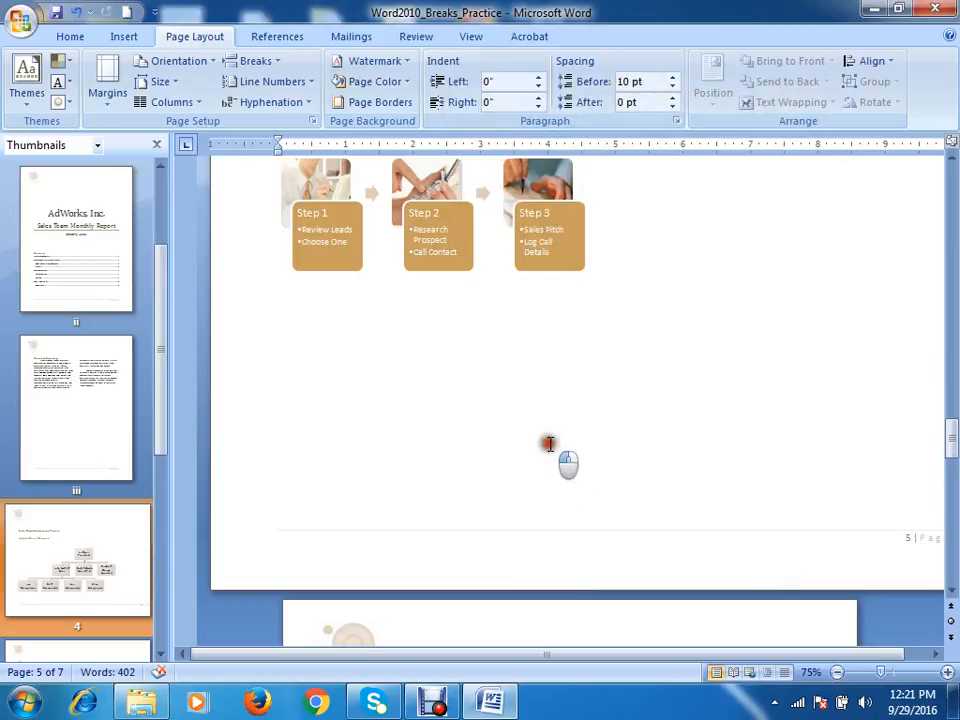
Review the report from the cover page through the Contents, Executive Summary and Sales Team Structure pages to the Process page
scroll(549, 444, "up", 8)
scroll(552, 448, "up", 12)
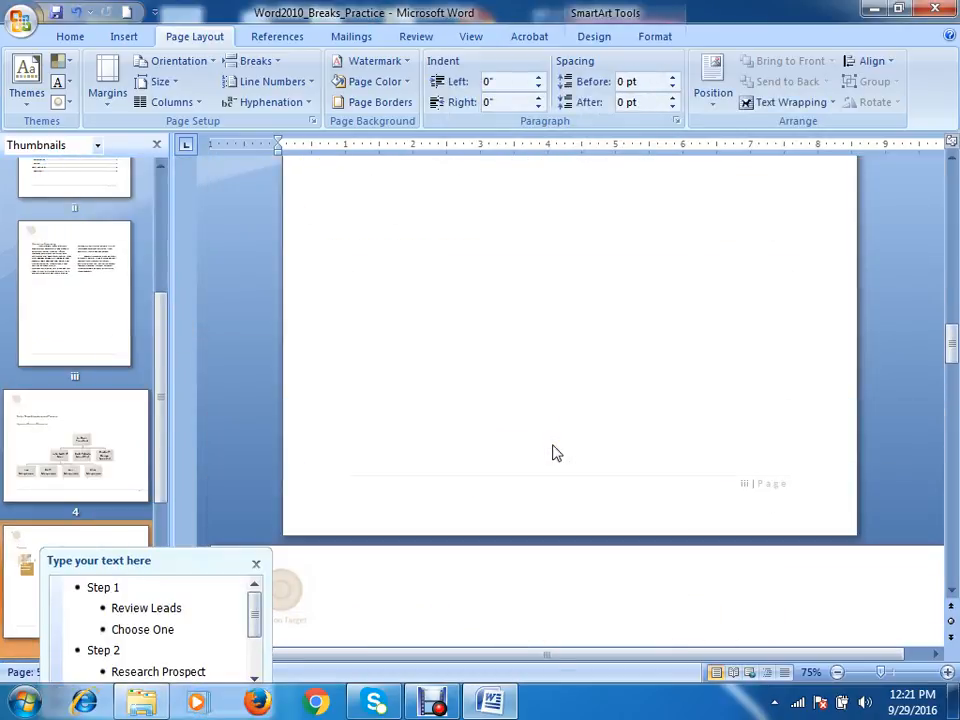
scroll(556, 453, "up", 6)
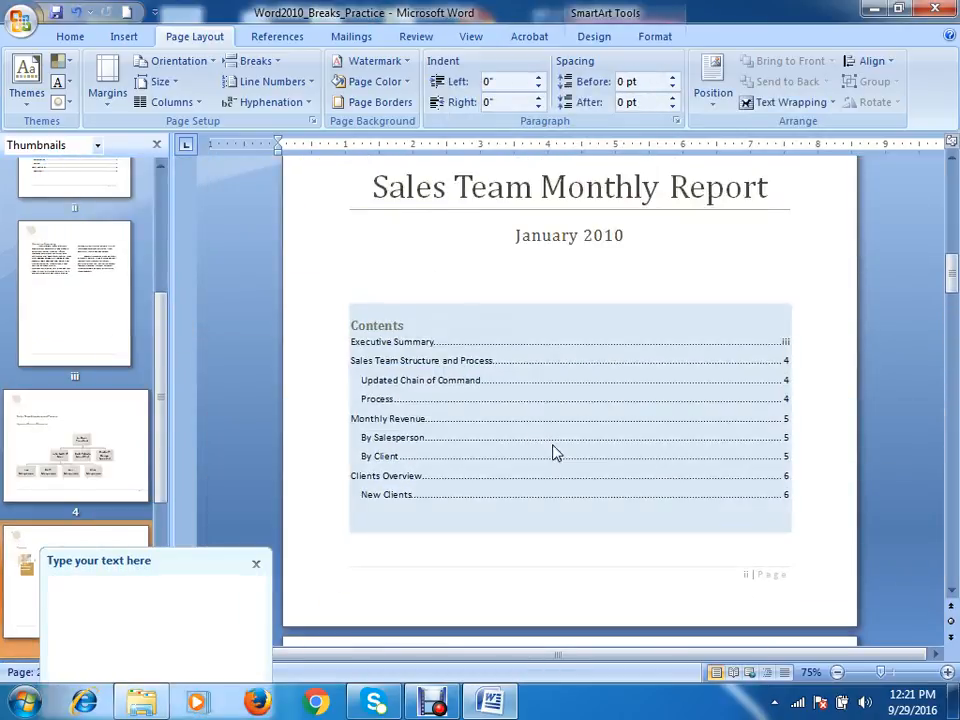
scroll(452, 270, "up", 10)
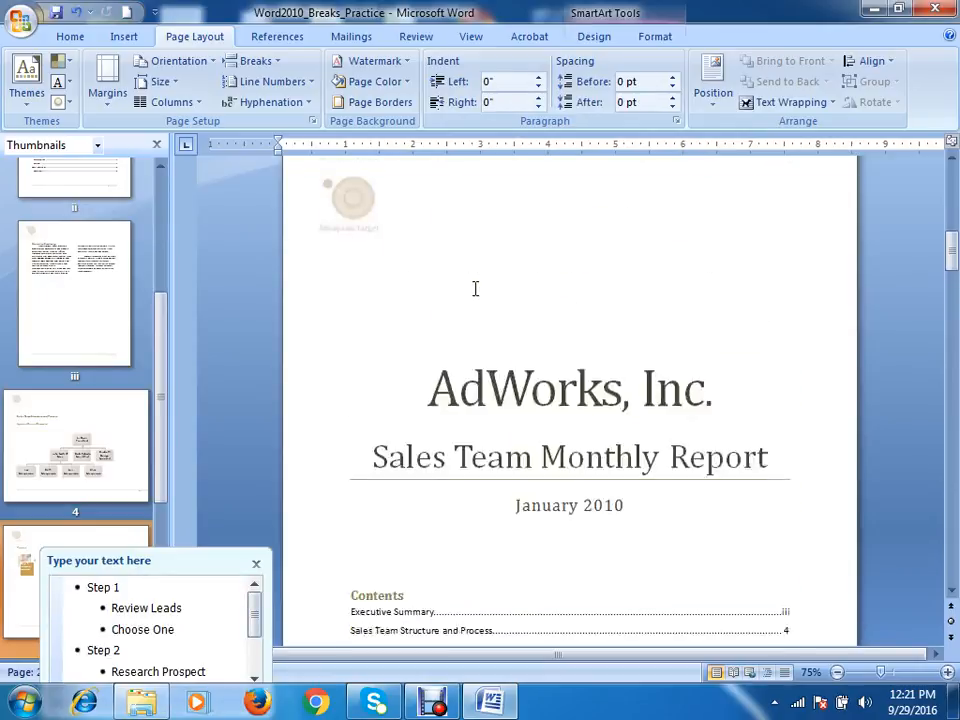
scroll(475, 289, "up", 5)
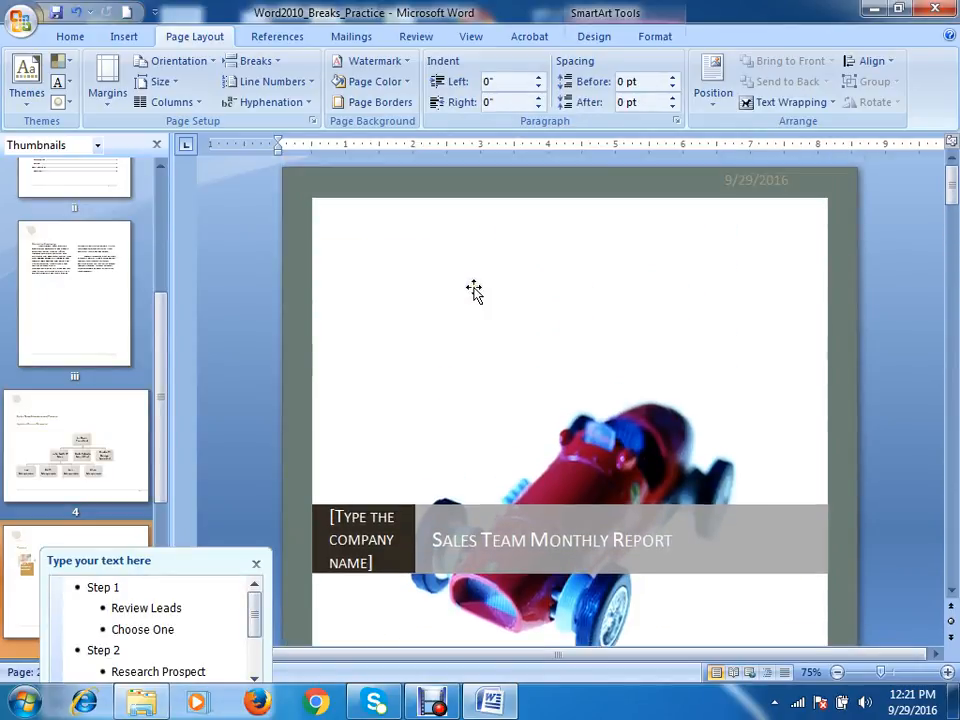
scroll(498, 307, "down", 12)
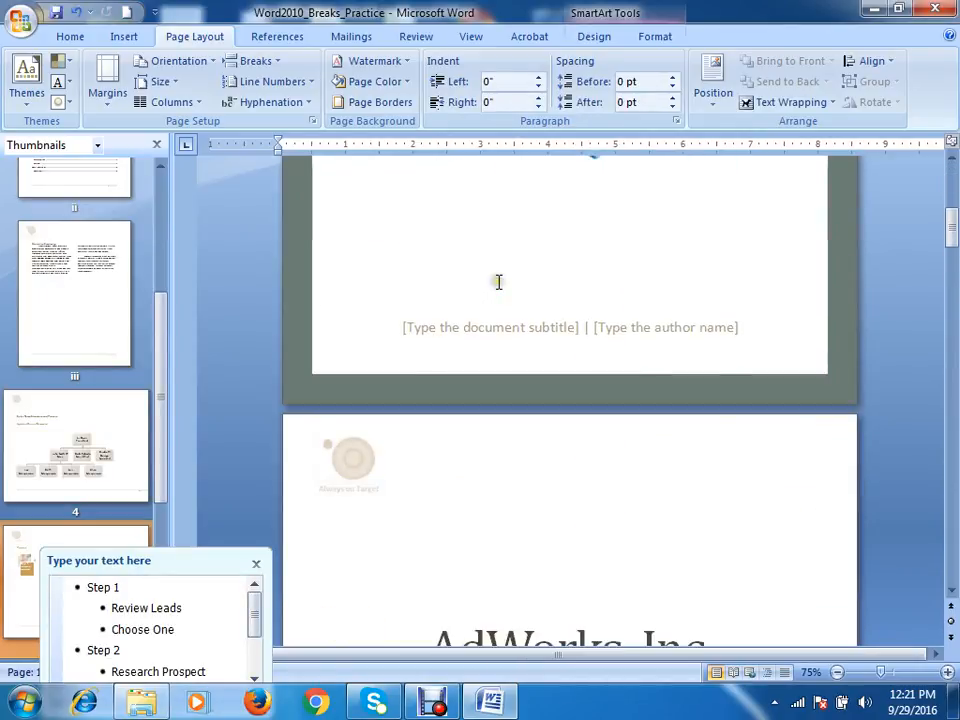
scroll(493, 283, "down", 4)
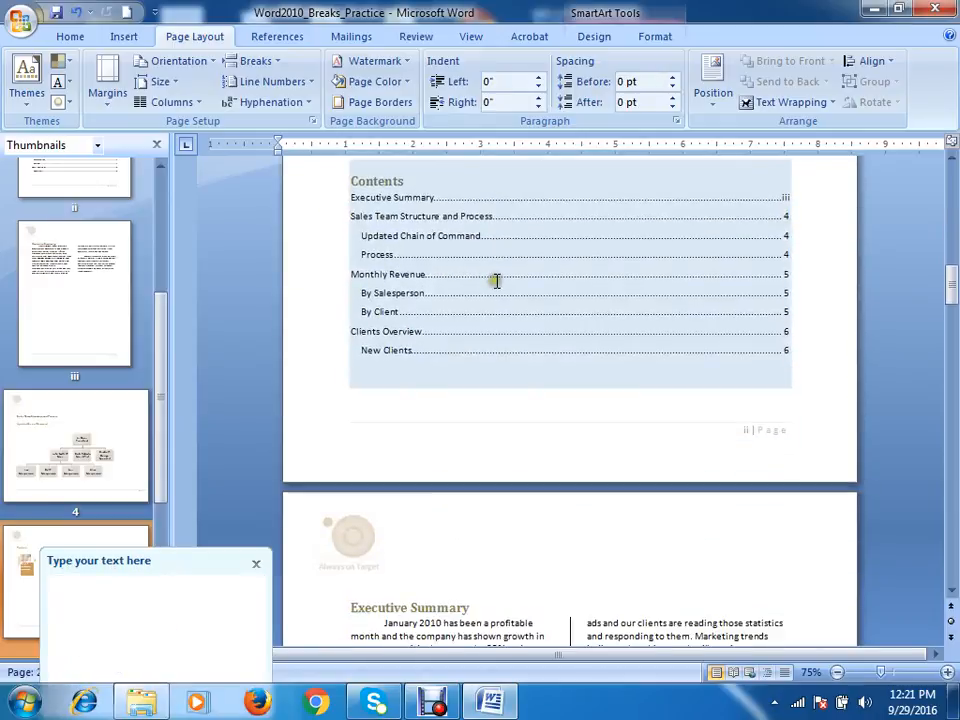
scroll(627, 320, "down", 13)
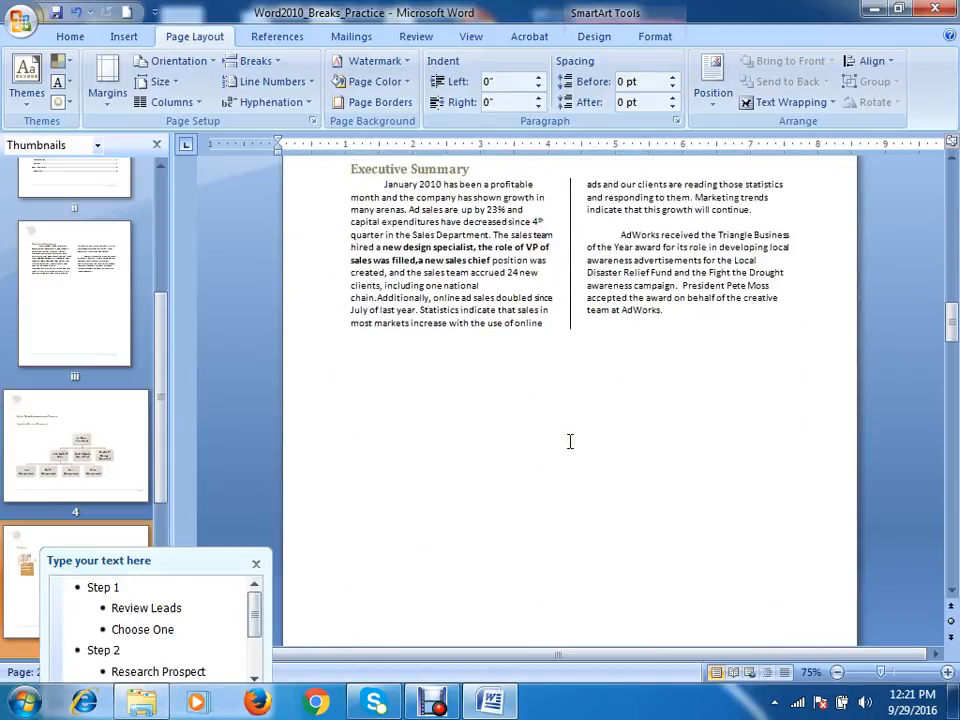
scroll(558, 418, "down", 17)
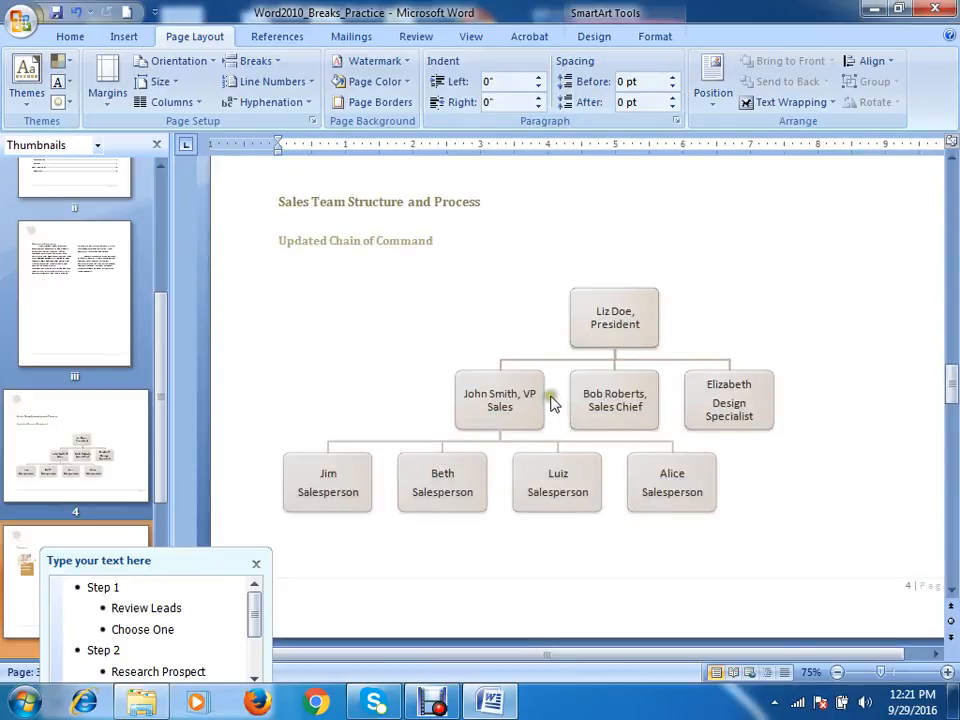
scroll(549, 393, "down", 3)
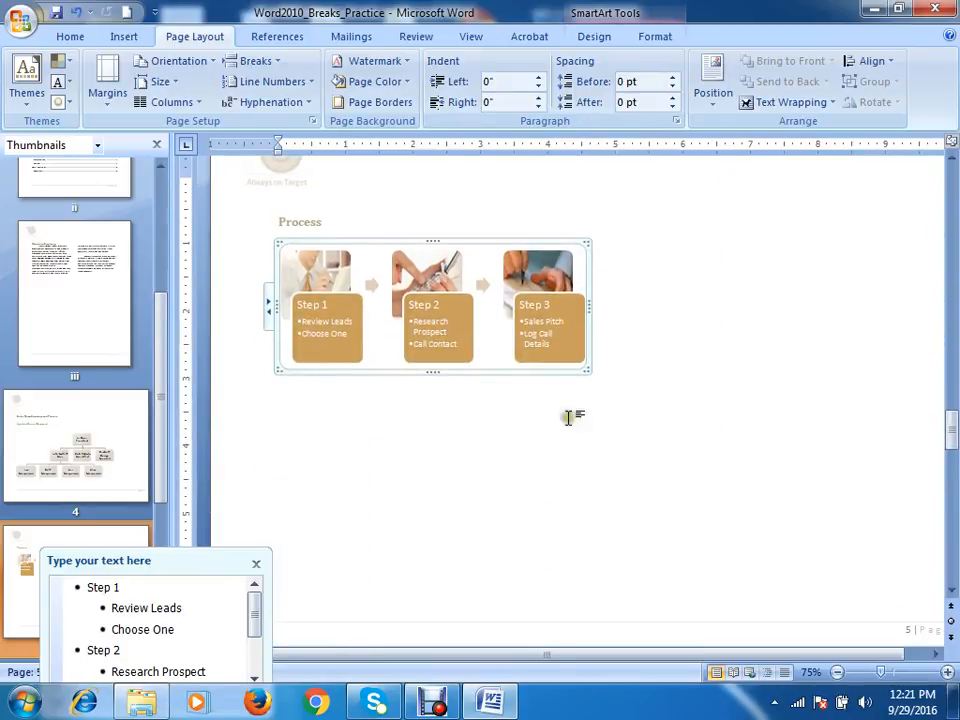
Add the CONFIDENTIAL 1 watermark from the Process page and check it there and on the Monthly Revenue page
left_click(596, 440)
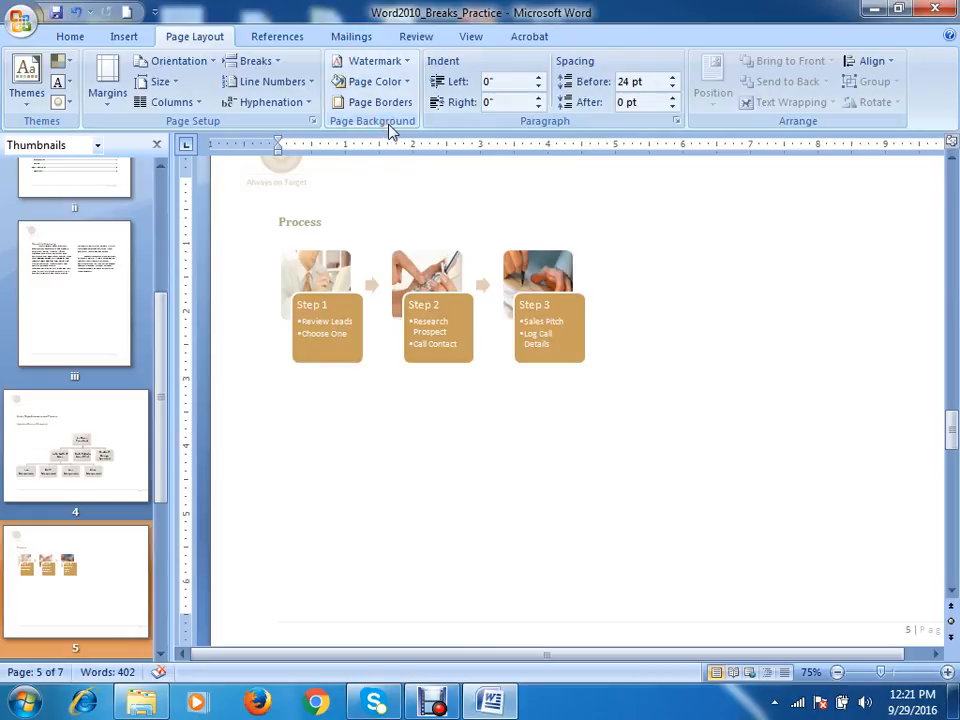
left_click(378, 63)
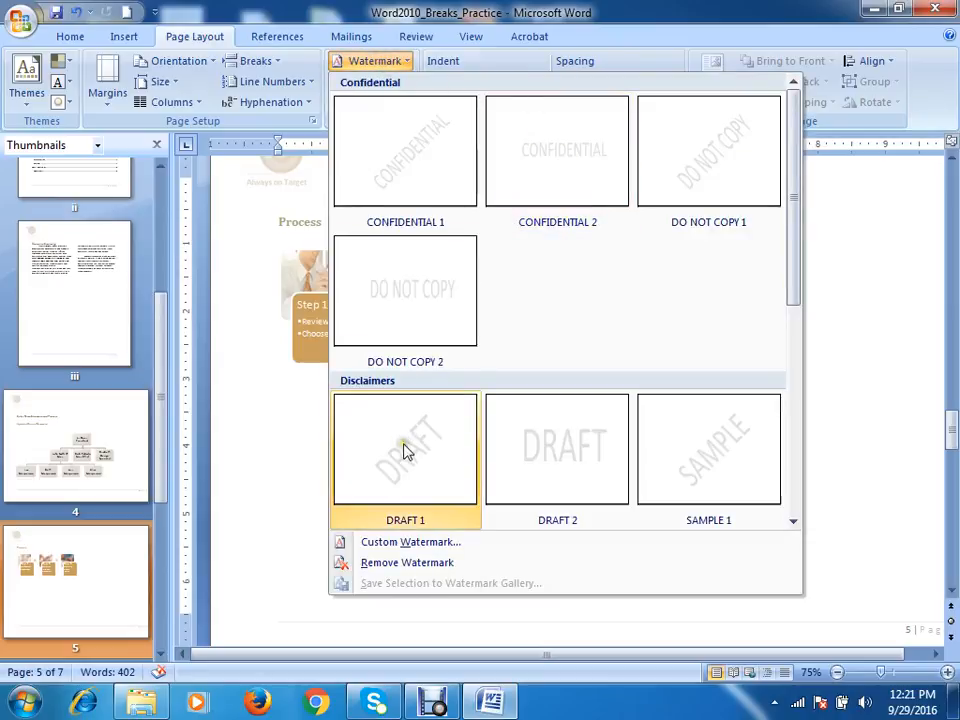
left_click(388, 64)
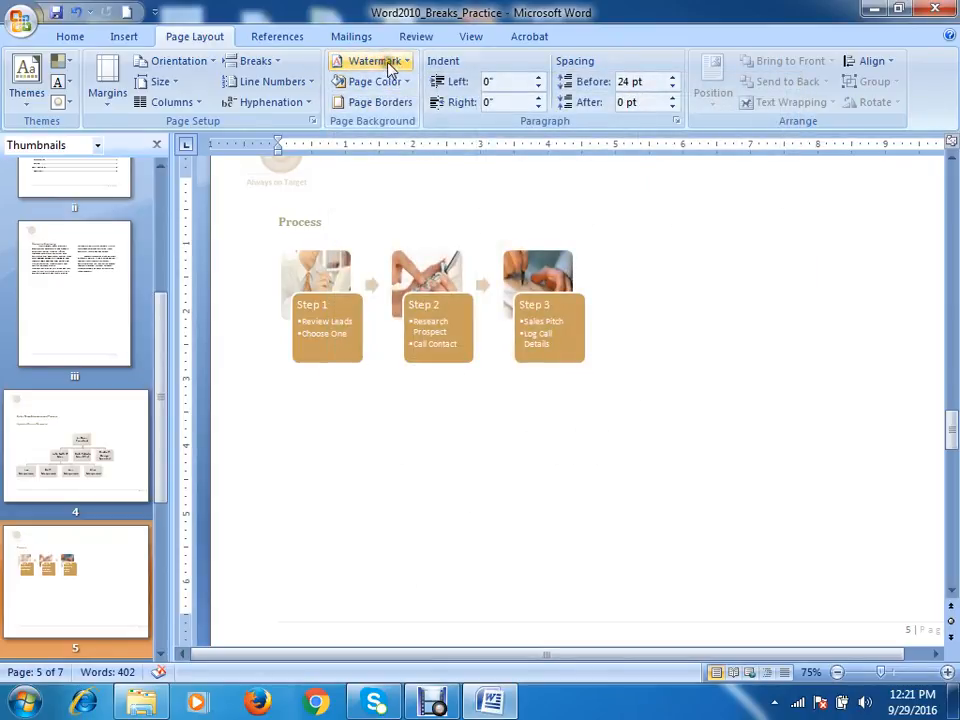
left_click(391, 66)
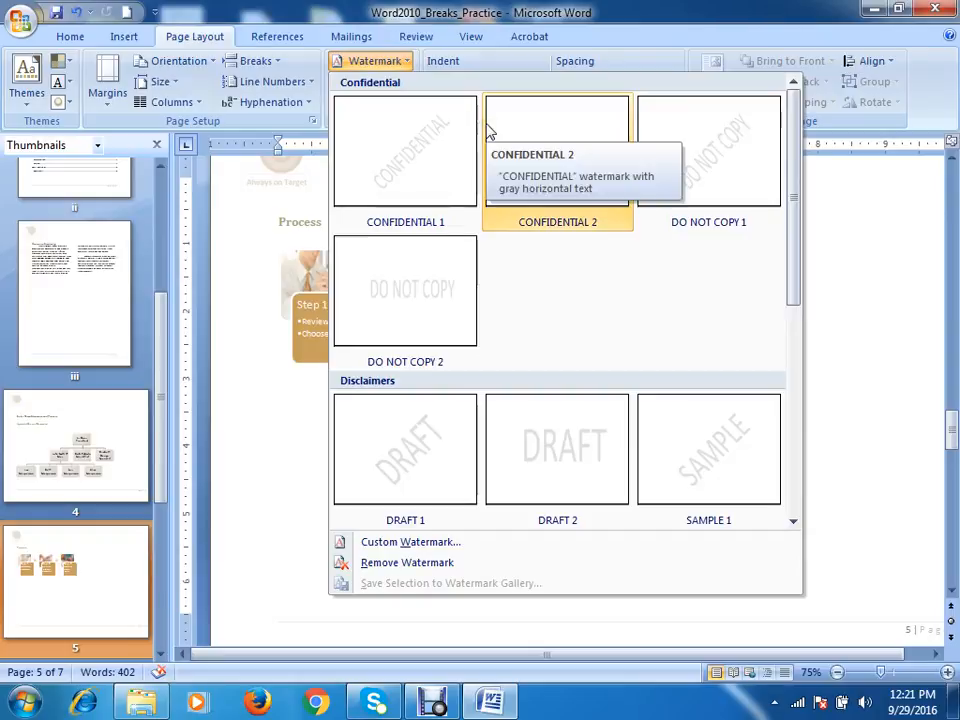
left_click(418, 157)
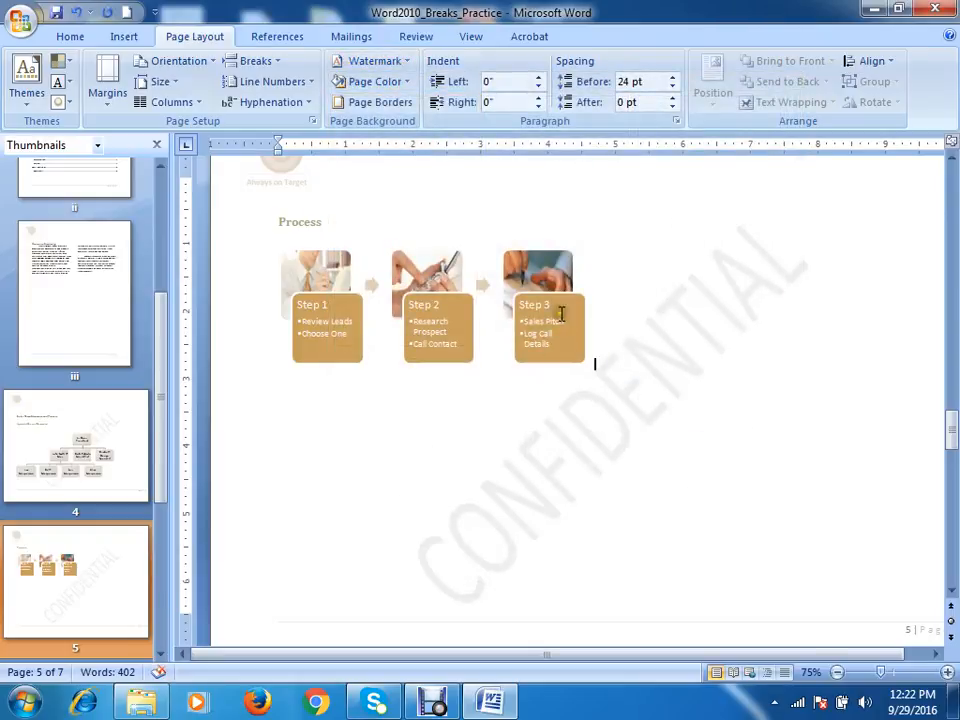
scroll(561, 313, "down", 7)
scroll(515, 270, "up", 5)
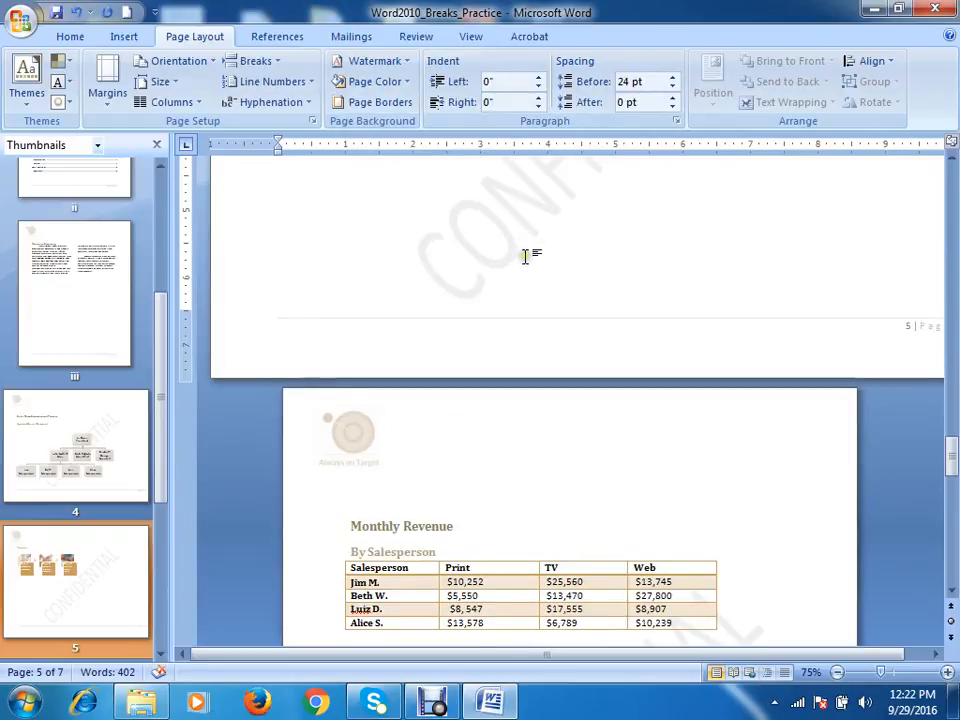
Check the watermark on the Monthly Revenue and Clients Overview pages and back on the Sales Team Structure page
scroll(525, 260, "down", 5)
scroll(527, 258, "down", 18)
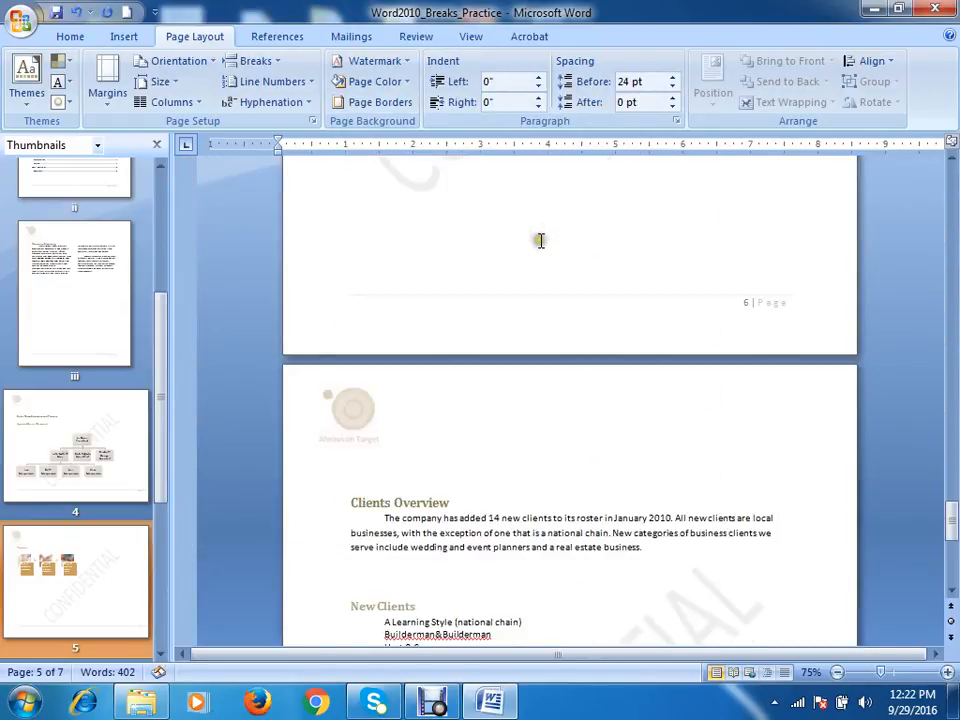
scroll(552, 237, "up", 15)
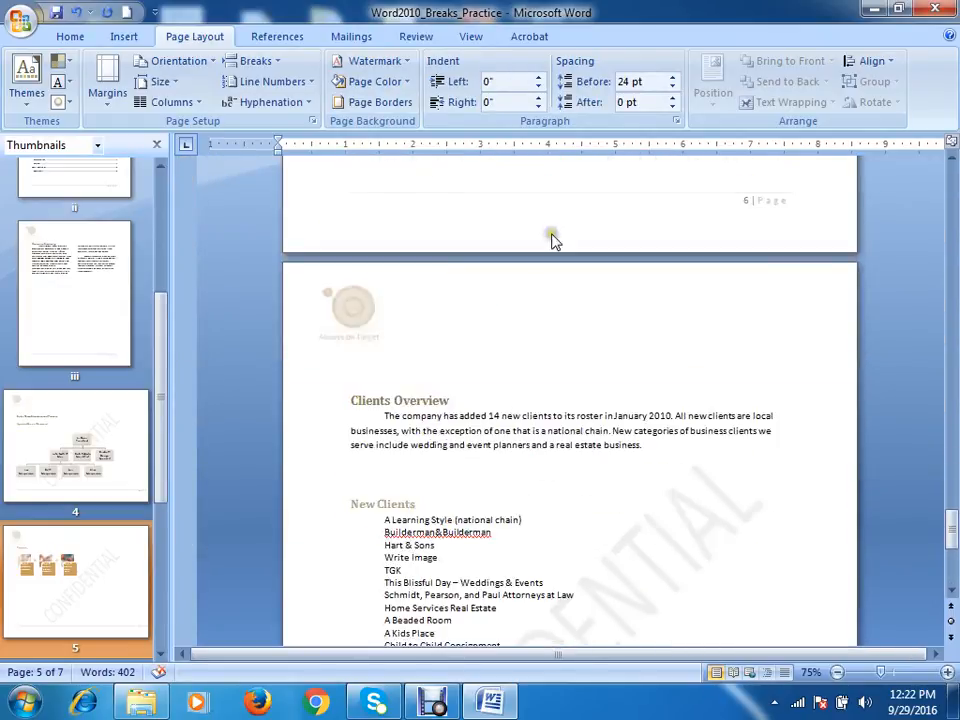
left_click_drag(953, 483, 951, 345)
scroll(707, 360, "down", 12)
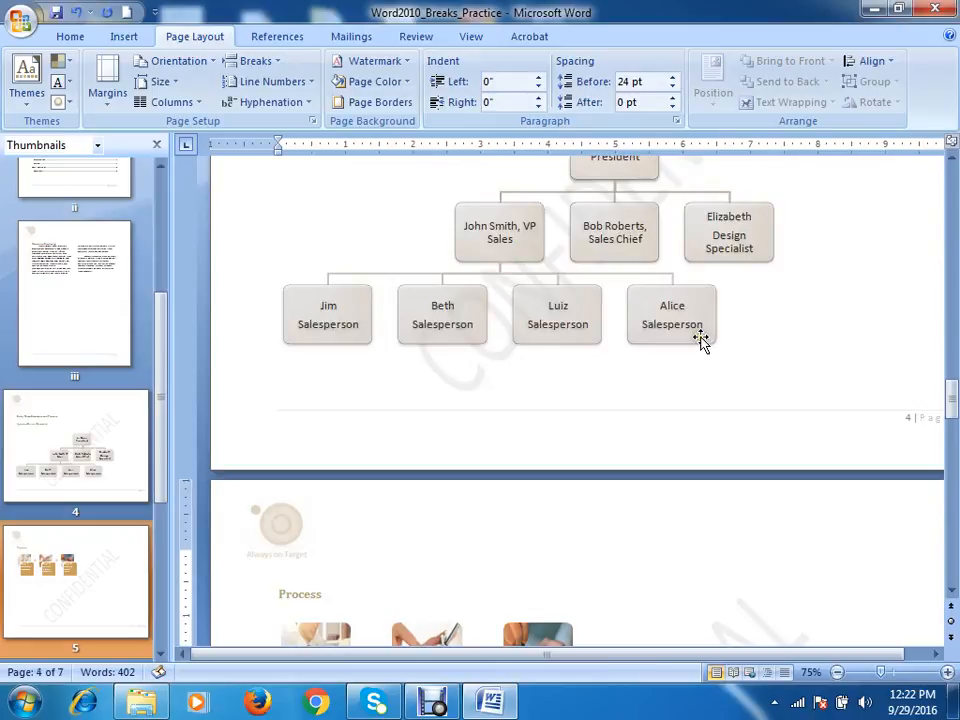
scroll(424, 433, "up", 2)
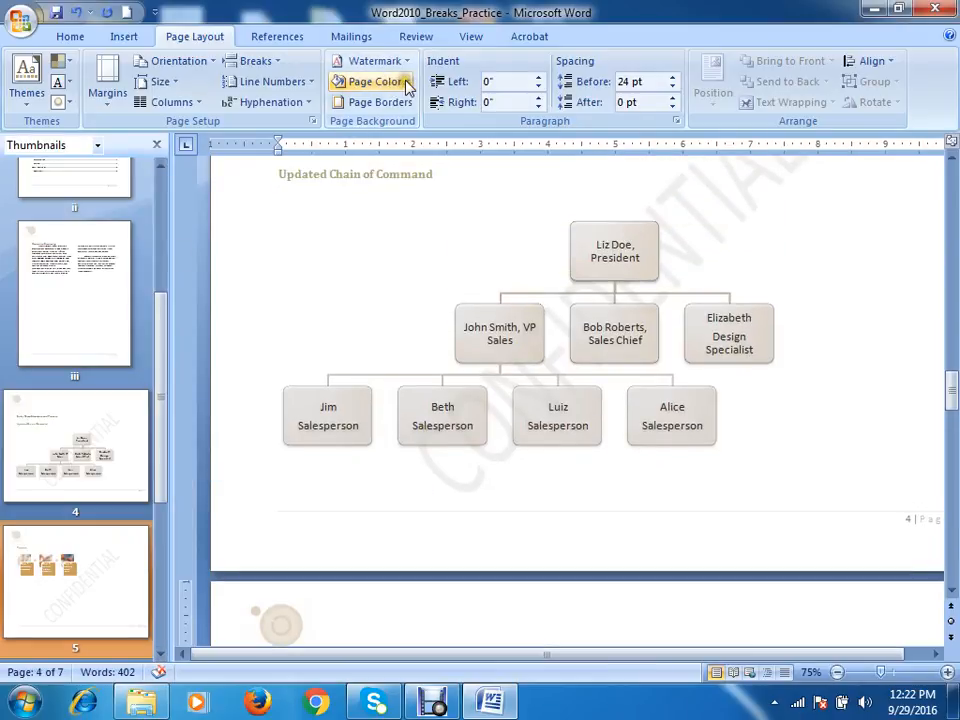
Try the standard Light Blue as the report's page color, and undo it after checking the pages
left_click(406, 83)
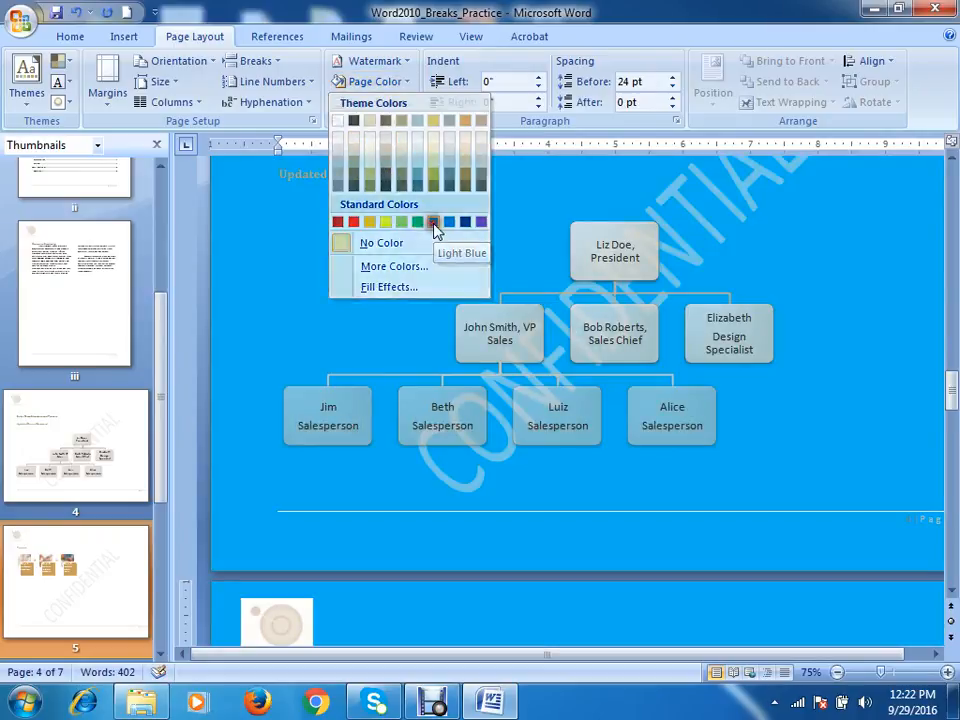
left_click(435, 228)
scroll(608, 354, "up", 5)
scroll(608, 354, "down", 5)
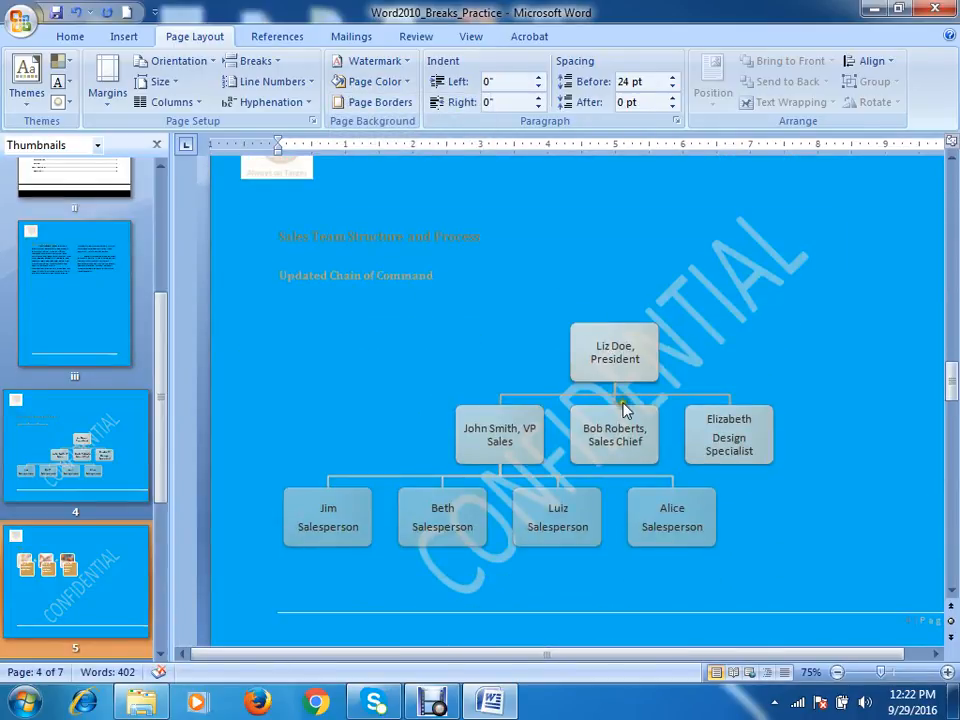
key("ctrl+z")
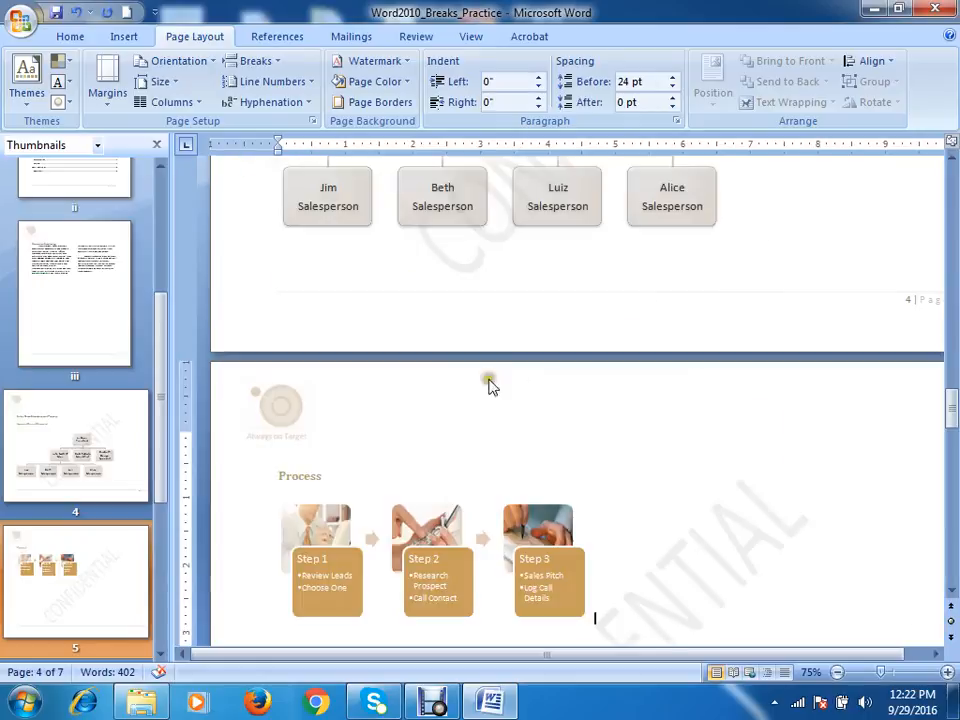
Set up a Box page border for the whole document in a triple-line style, without applying it yet
left_click(372, 104)
left_click_drag(621, 145, 530, 123)
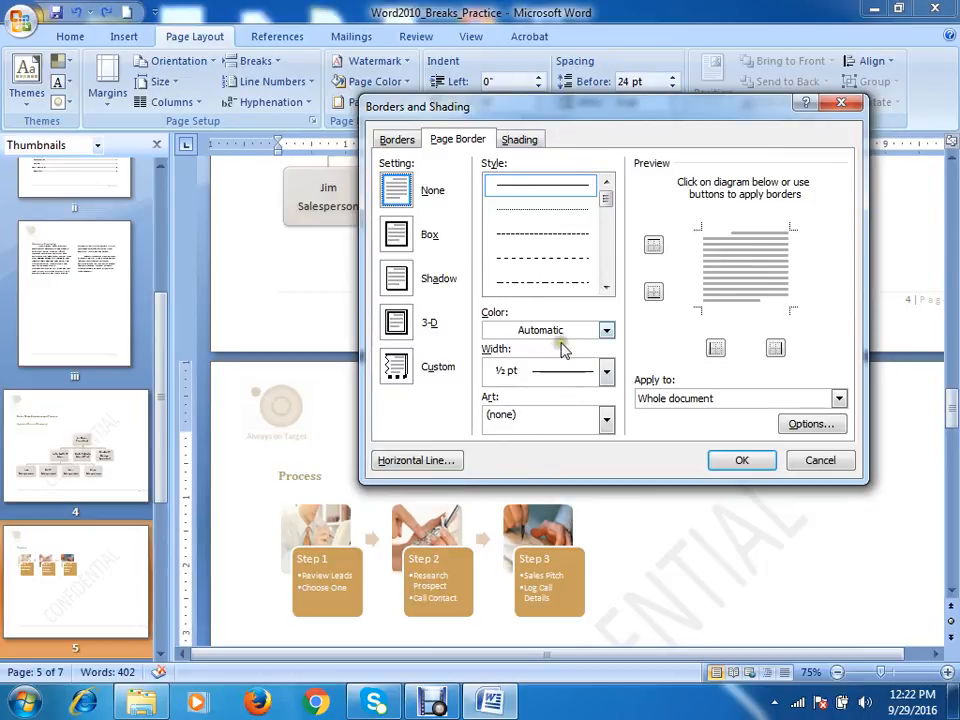
left_click(408, 236)
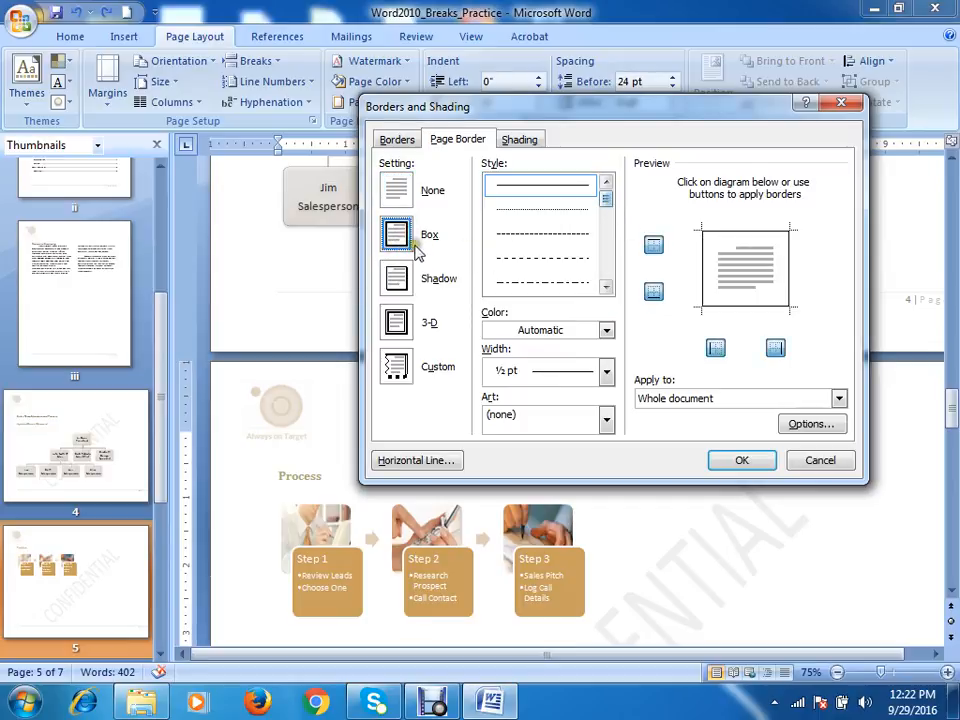
left_click(404, 200)
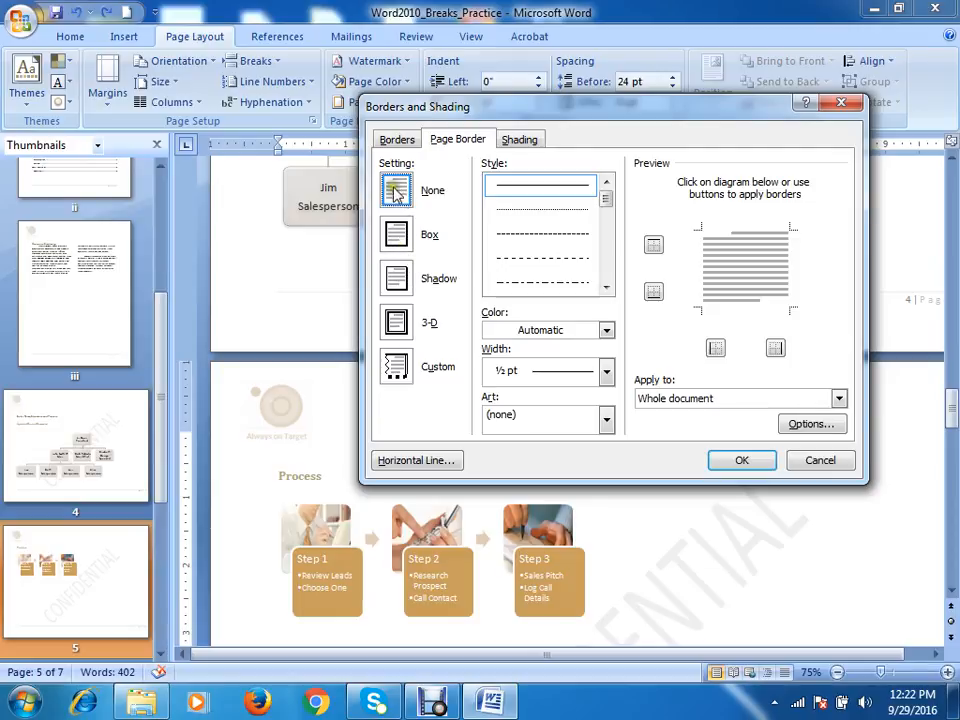
left_click(397, 240)
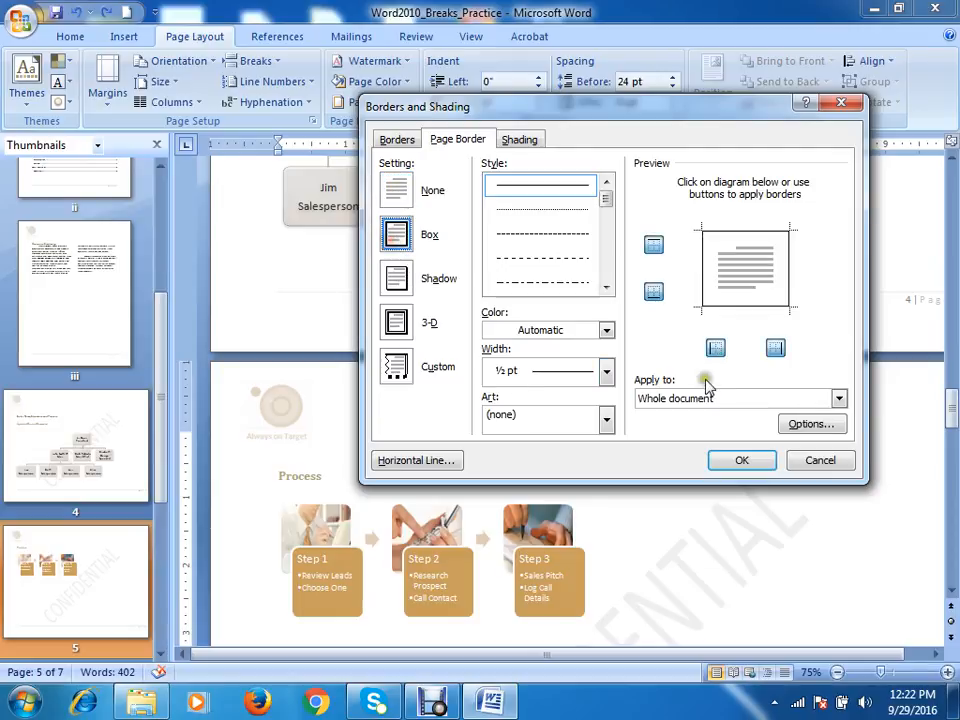
left_click_drag(608, 203, 606, 225)
left_click(606, 287)
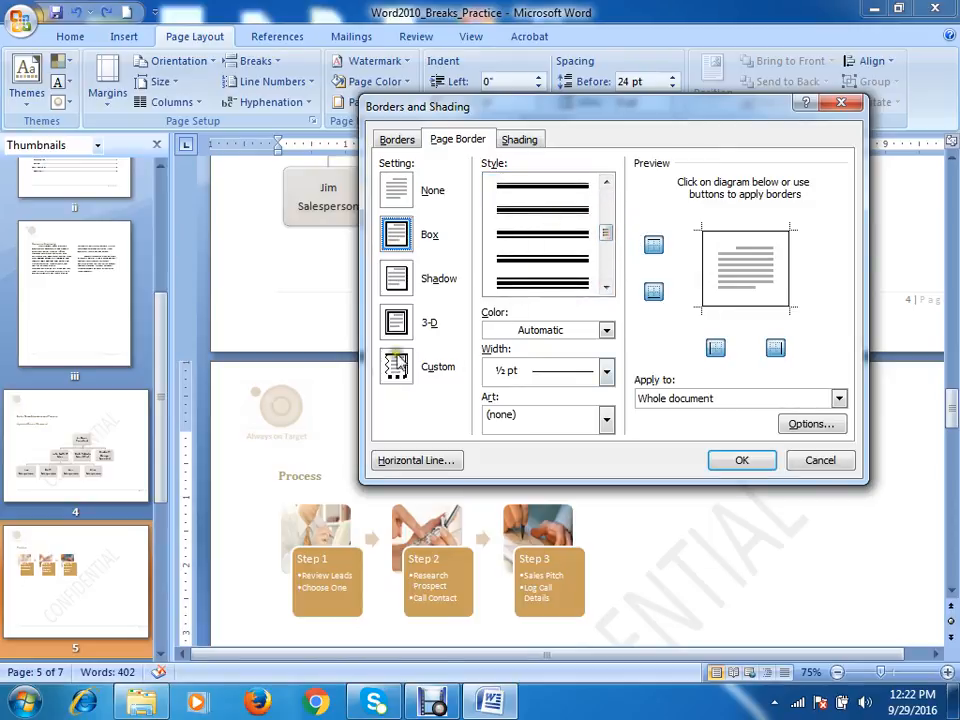
left_click(575, 284)
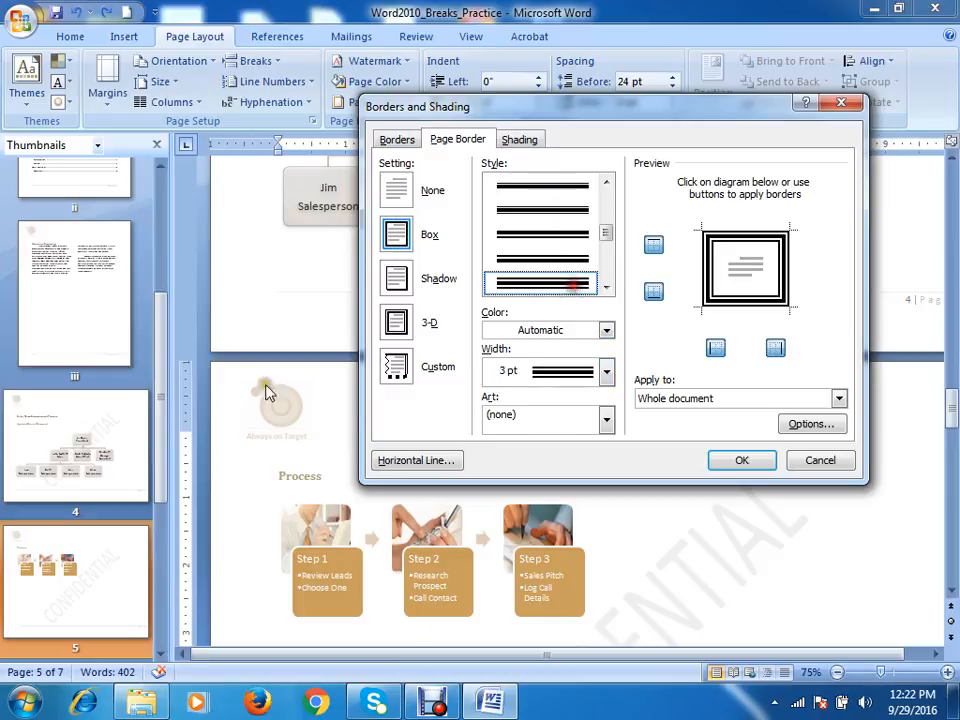
Set the triple-line page border to dark olive green with a width of 1 pt
left_click(606, 331)
left_click(587, 450)
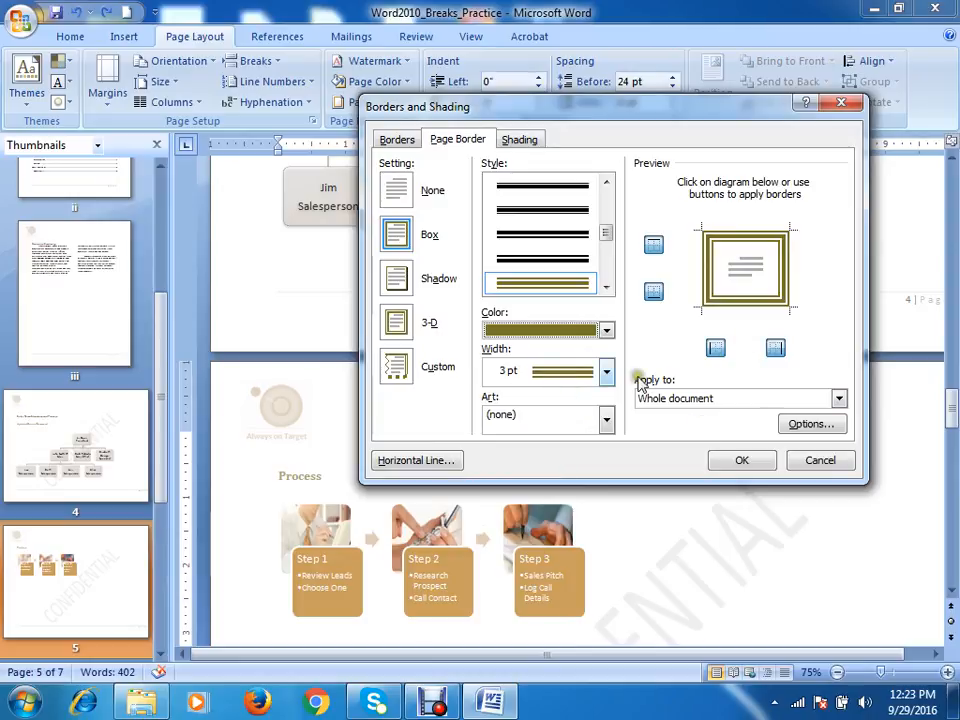
left_click(606, 371)
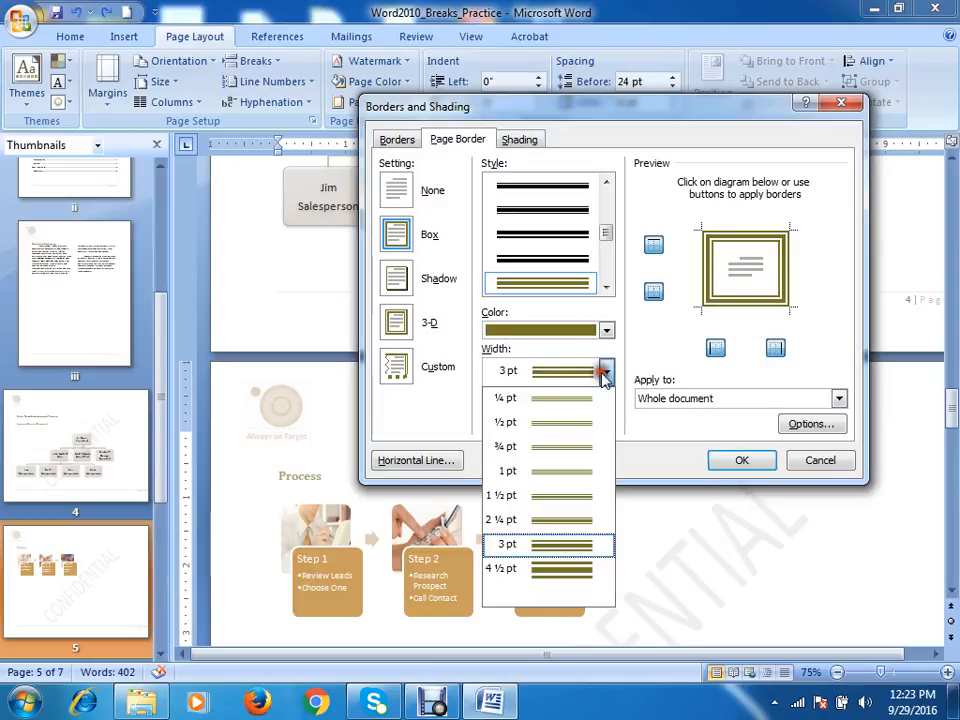
left_click(551, 471)
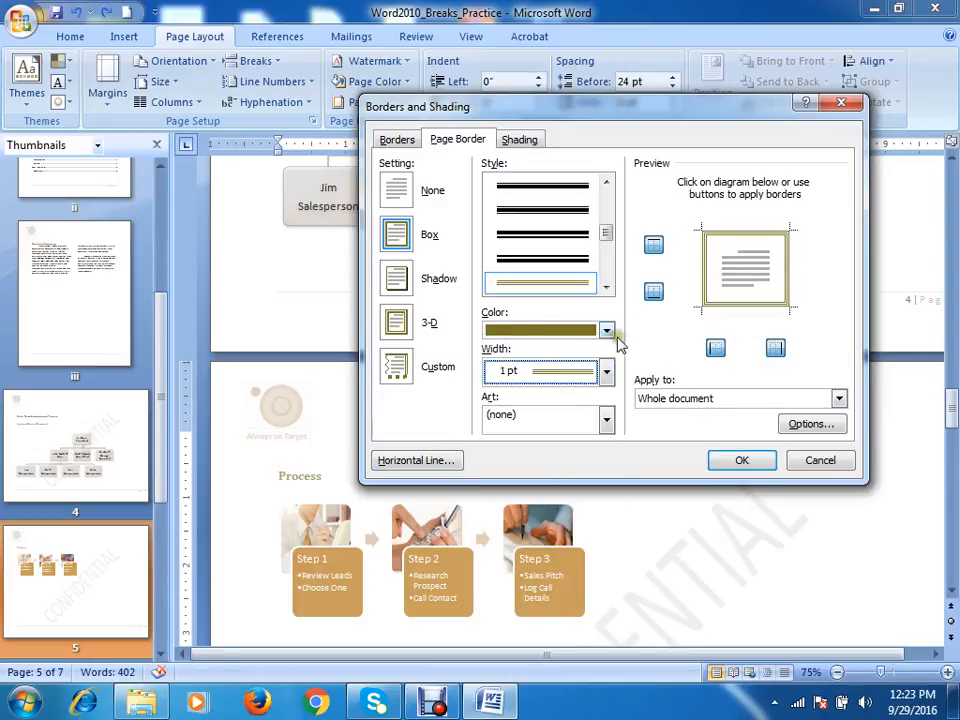
left_click(607, 378)
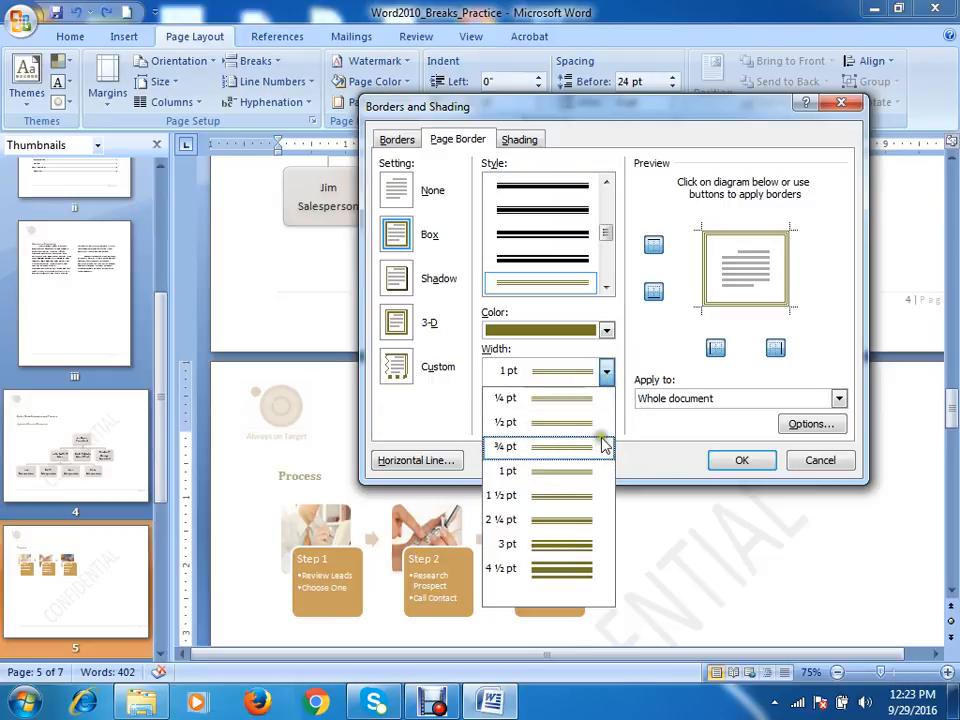
left_click(618, 356)
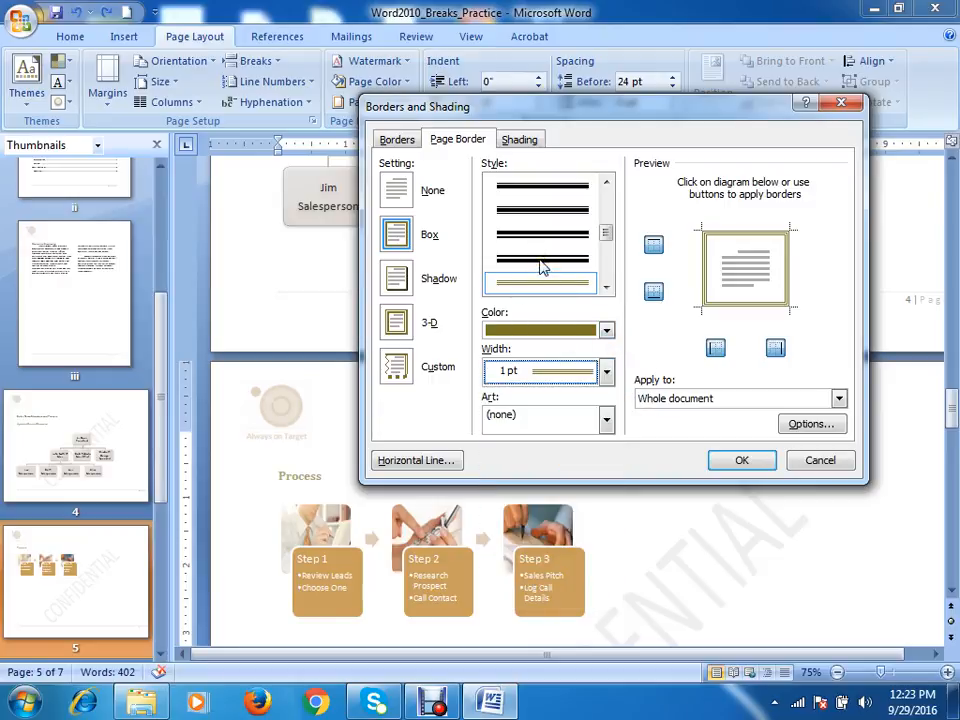
Try the cupcake, candy corn and curled-corner pushpin art borders, and select the pushpin art with the torn lower edge
left_click(607, 424)
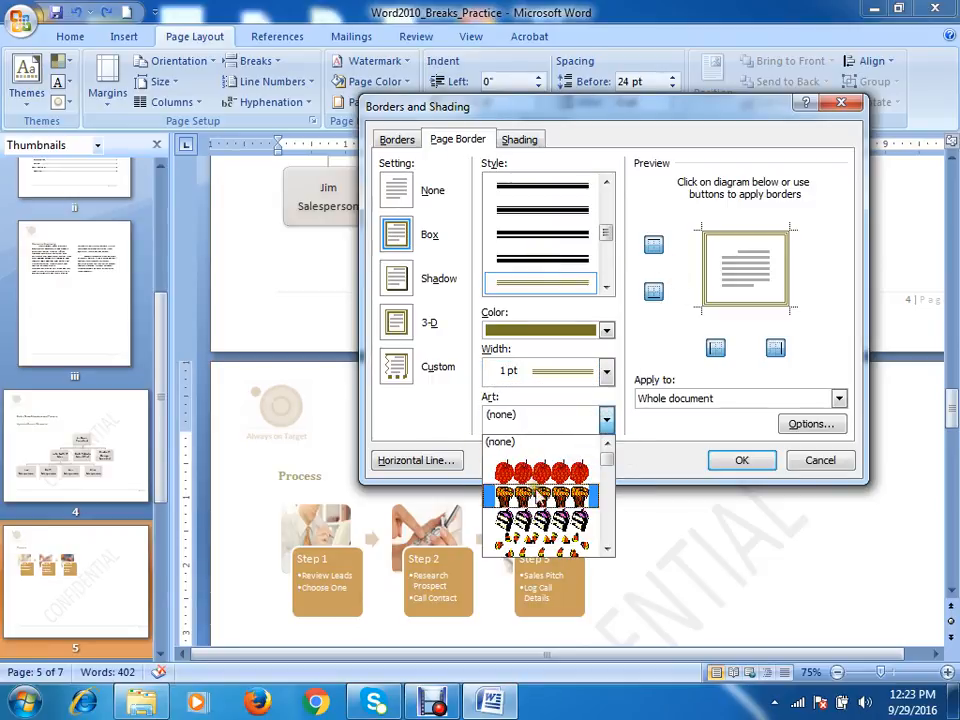
left_click(562, 500)
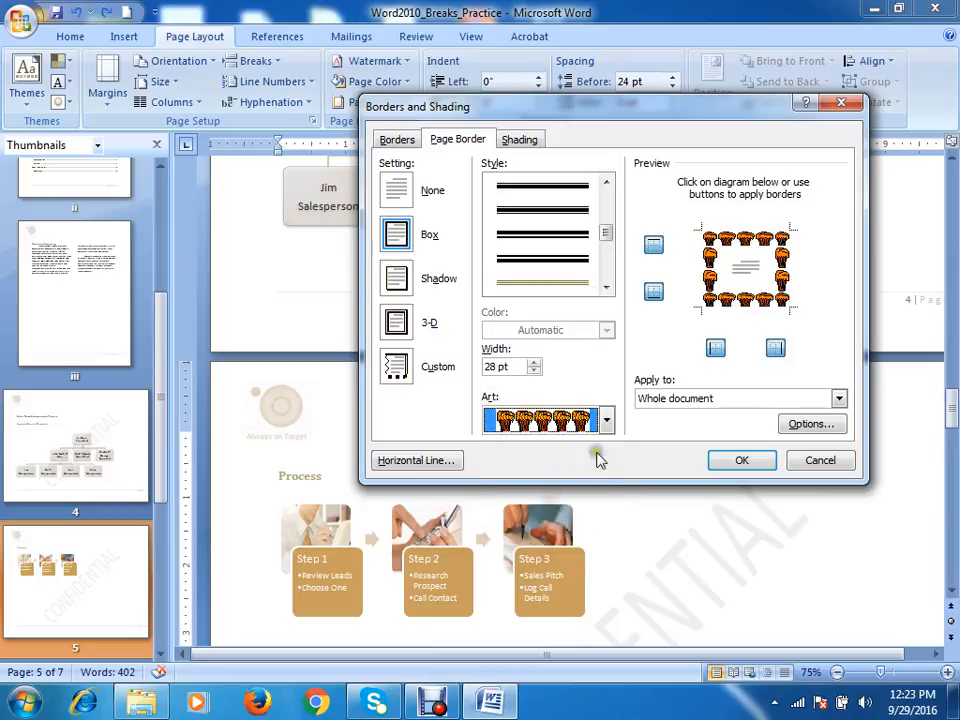
left_click(606, 420)
left_click(552, 550)
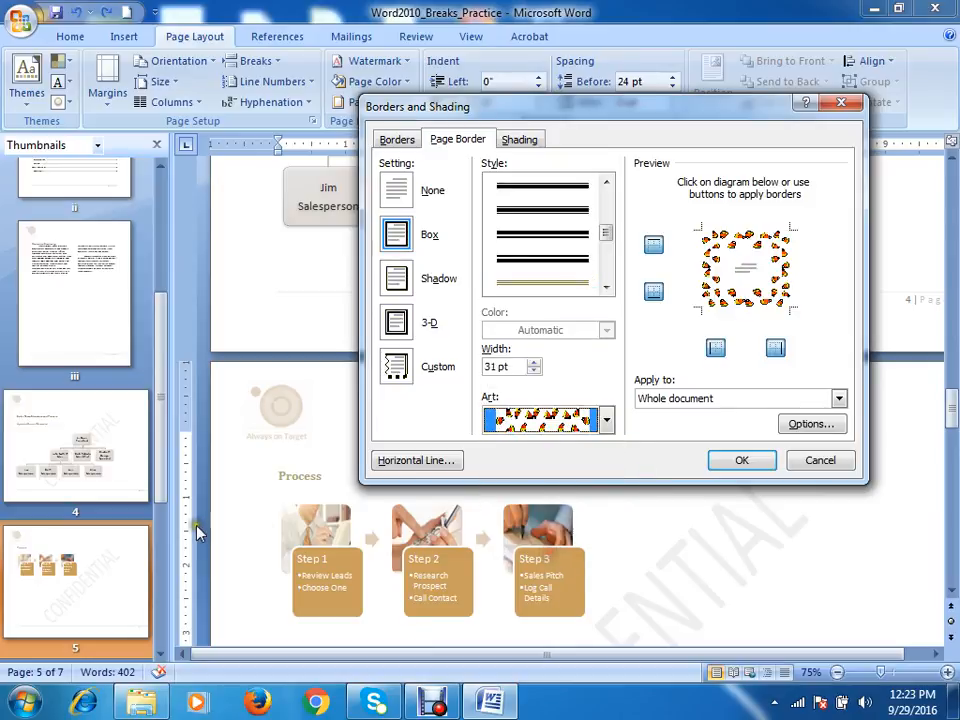
left_click(606, 420)
left_click_drag(612, 500, 612, 497)
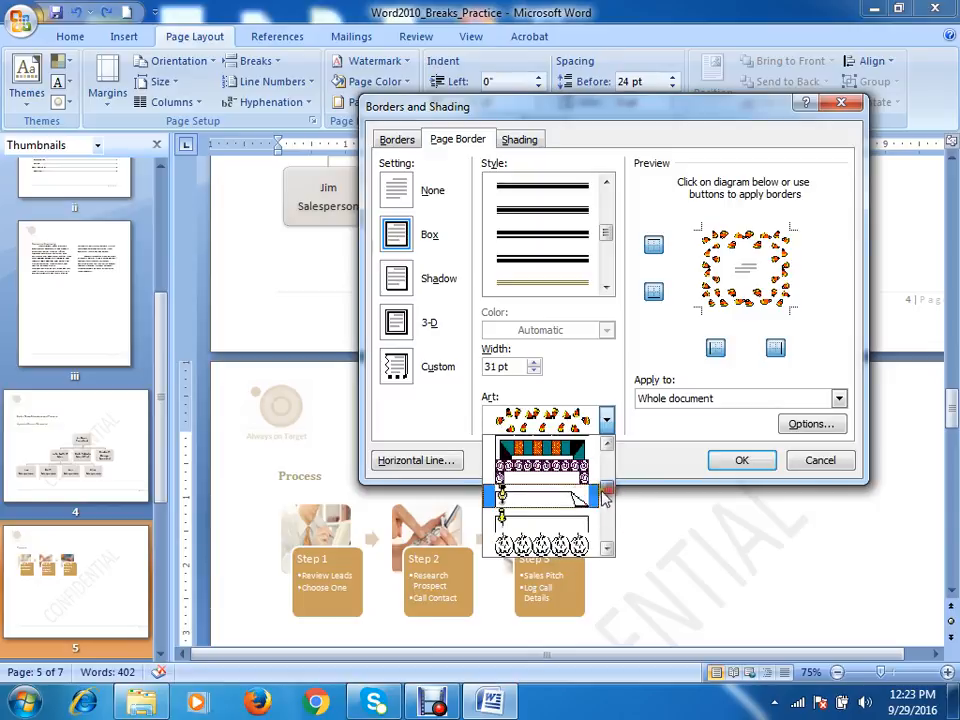
left_click(550, 497)
left_click(606, 420)
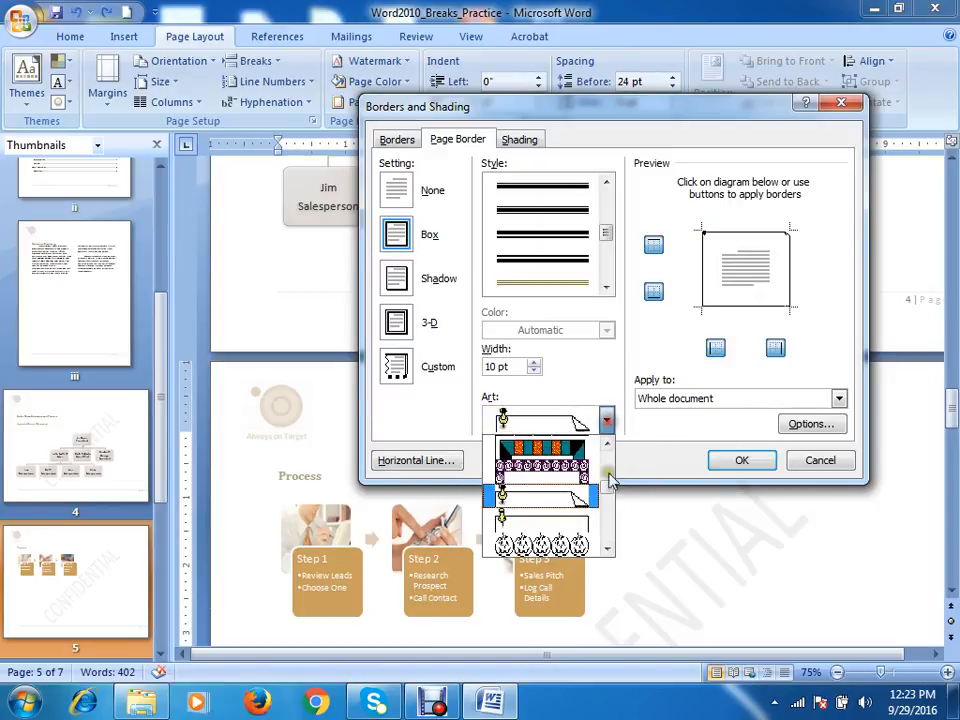
left_click(560, 516)
left_click(607, 421)
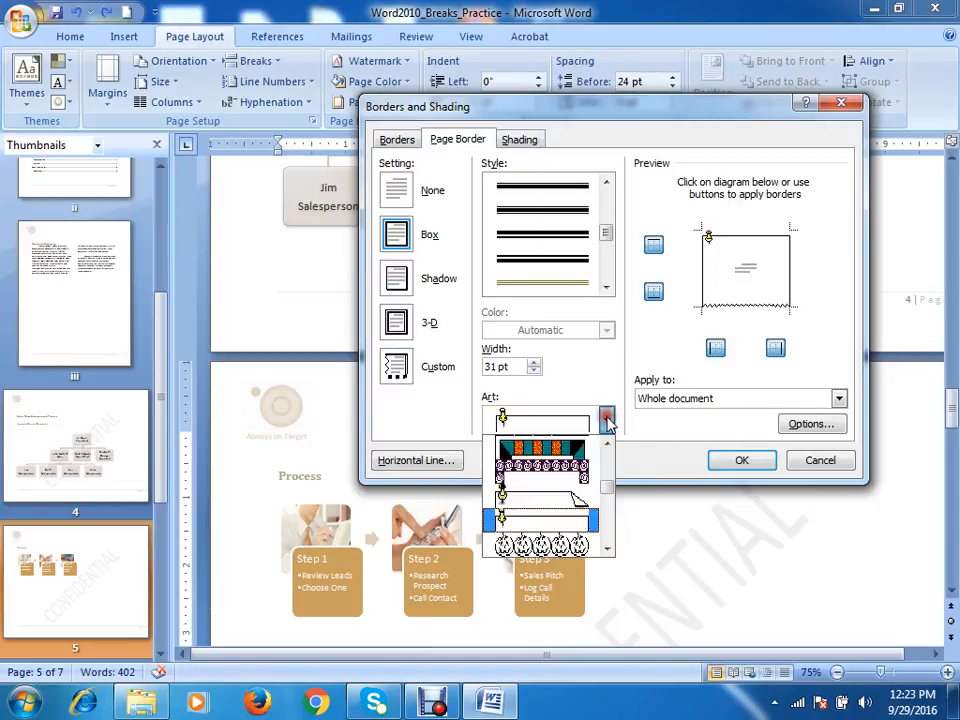
left_click(607, 421)
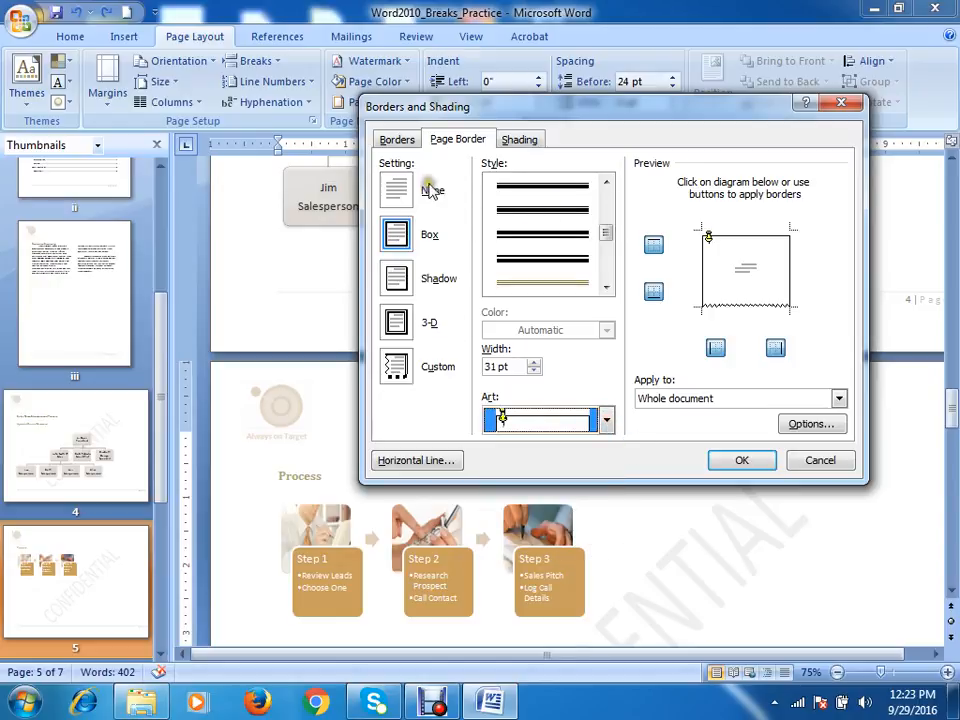
Try the Shadow, 3-D and Custom page border settings, and set the page border to None
left_click(400, 283)
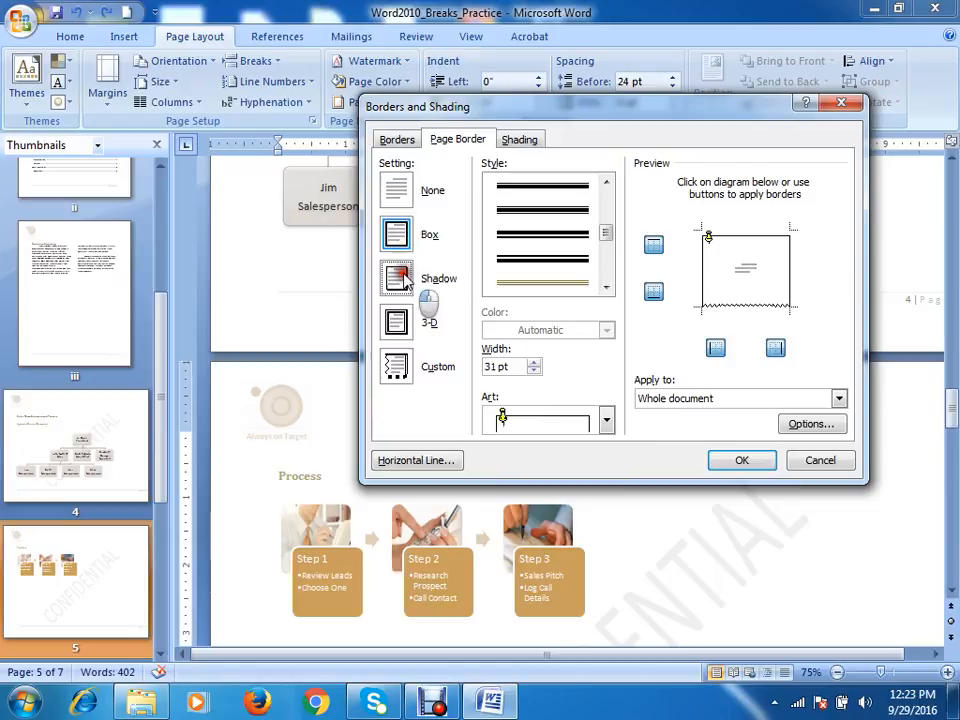
left_click(401, 330)
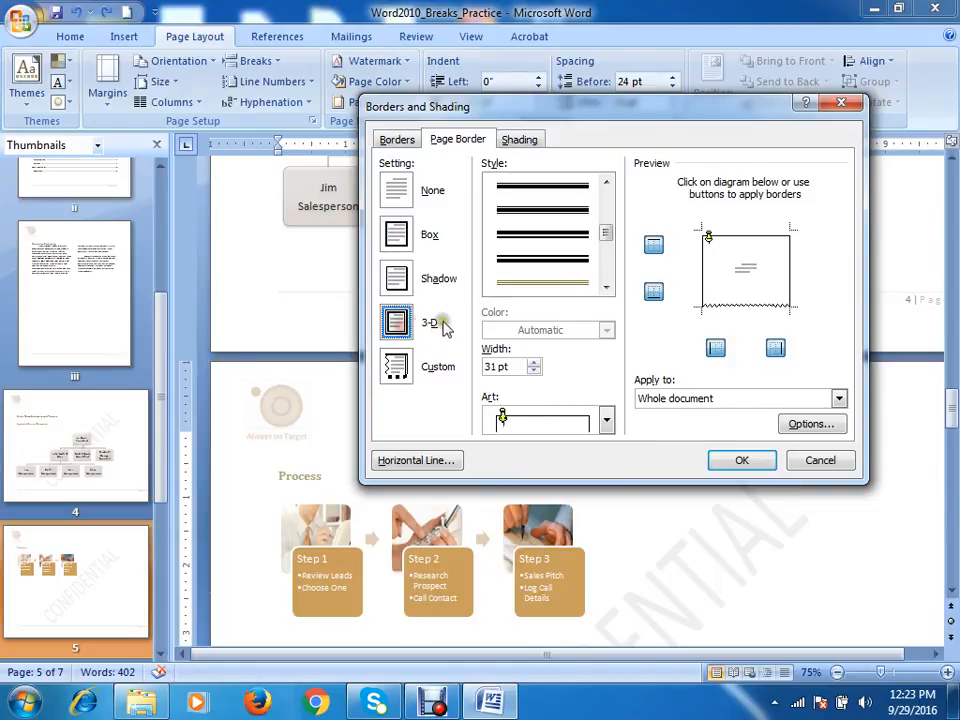
left_click(397, 370)
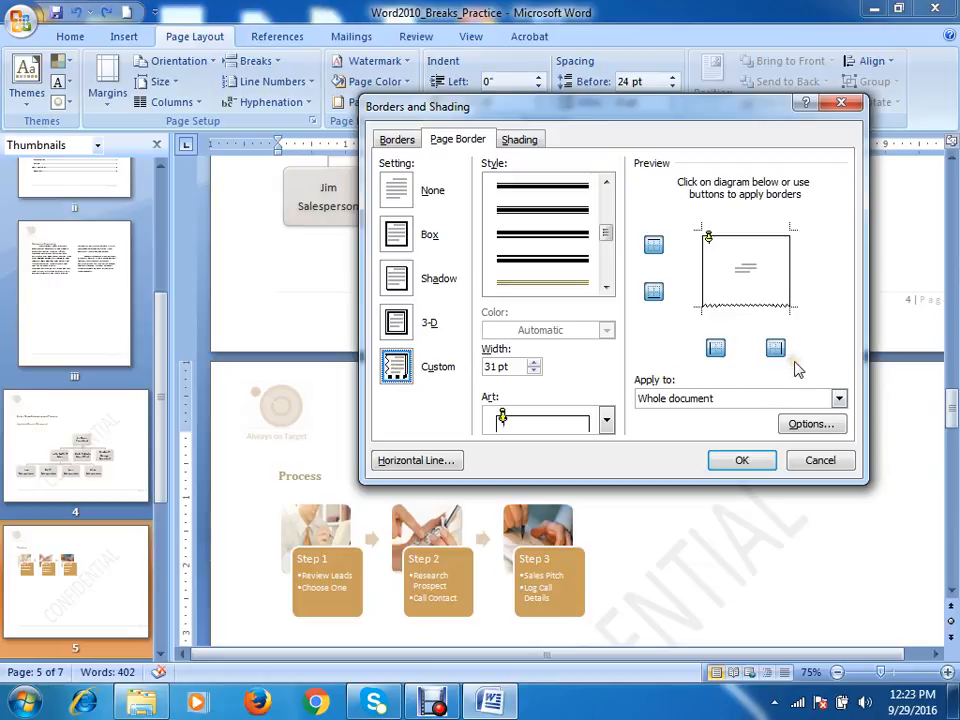
left_click(397, 189)
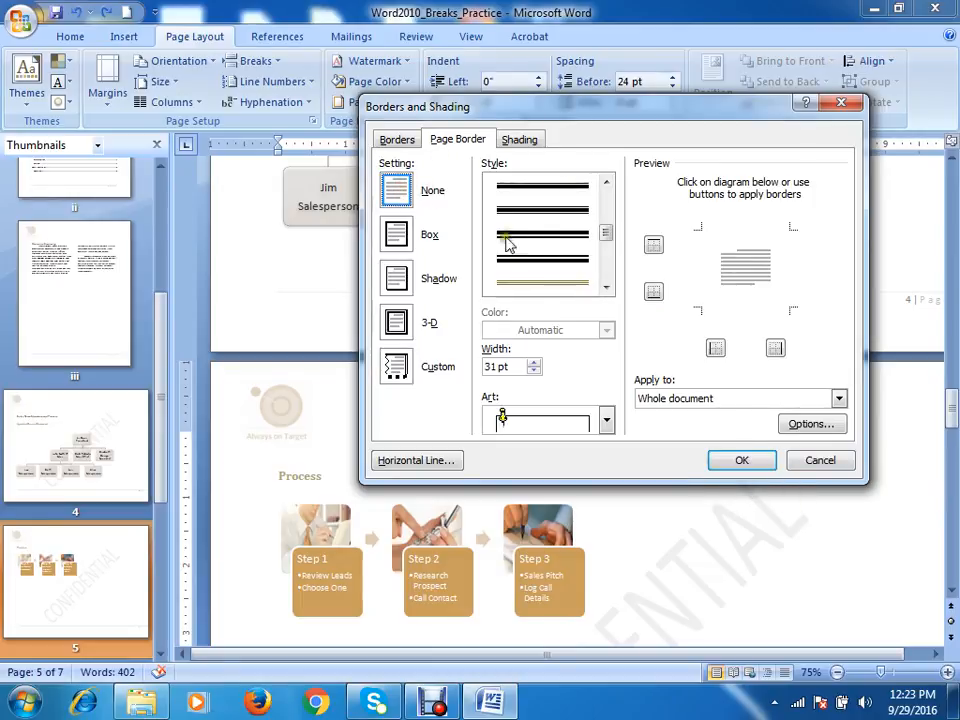
Apply a light gray-tan theme fill as shading to the current paragraph on the Process page and check the pages
left_click(412, 141)
left_click(464, 143)
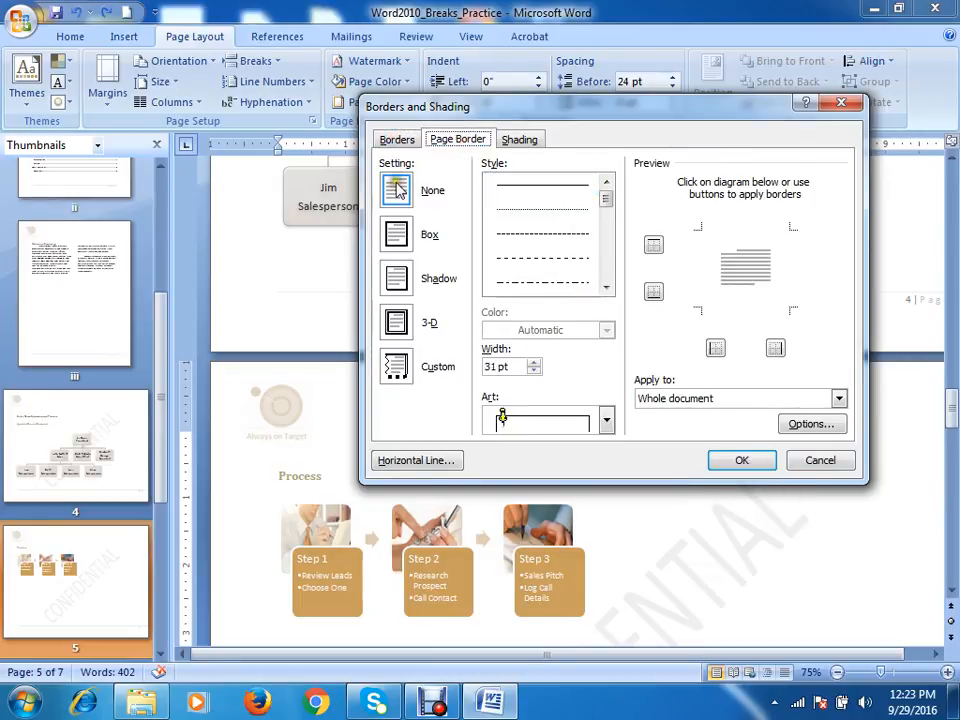
left_click(515, 143)
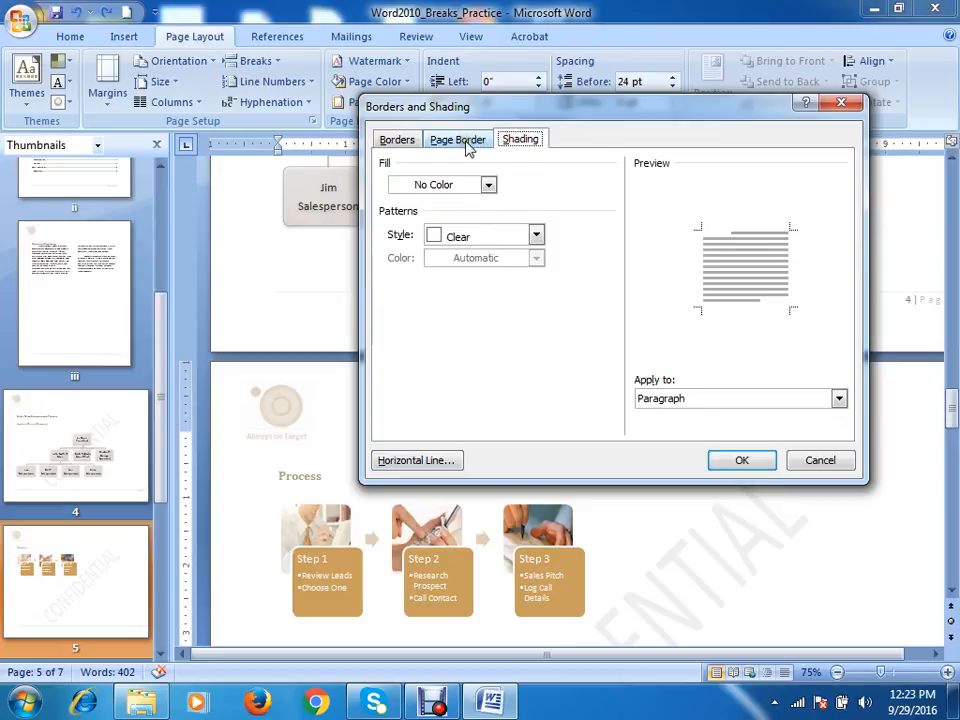
left_click(487, 184)
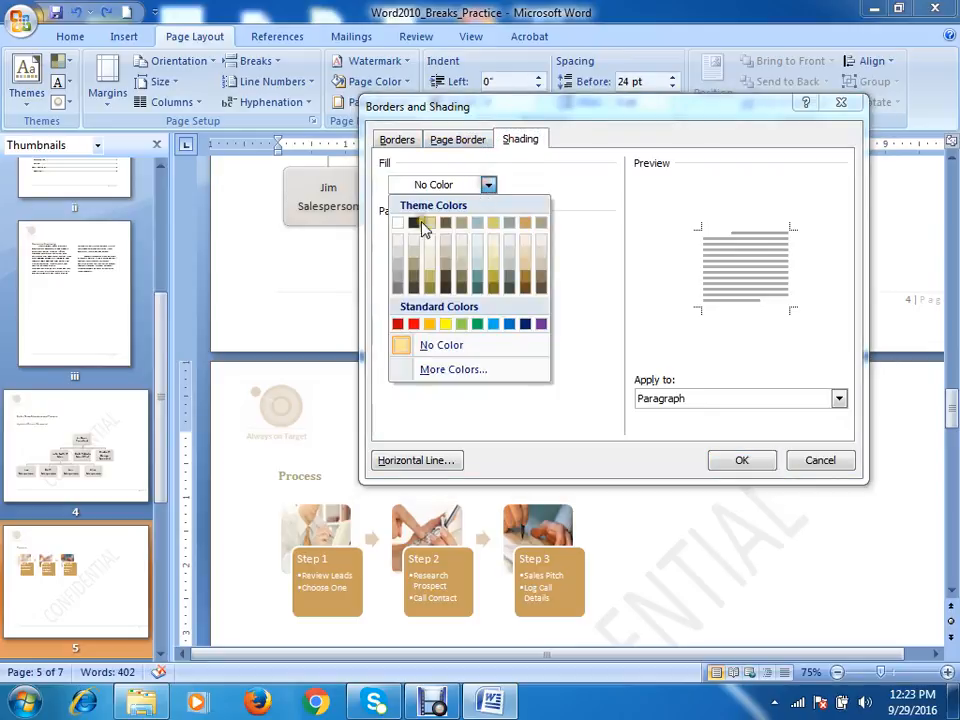
left_click(461, 267)
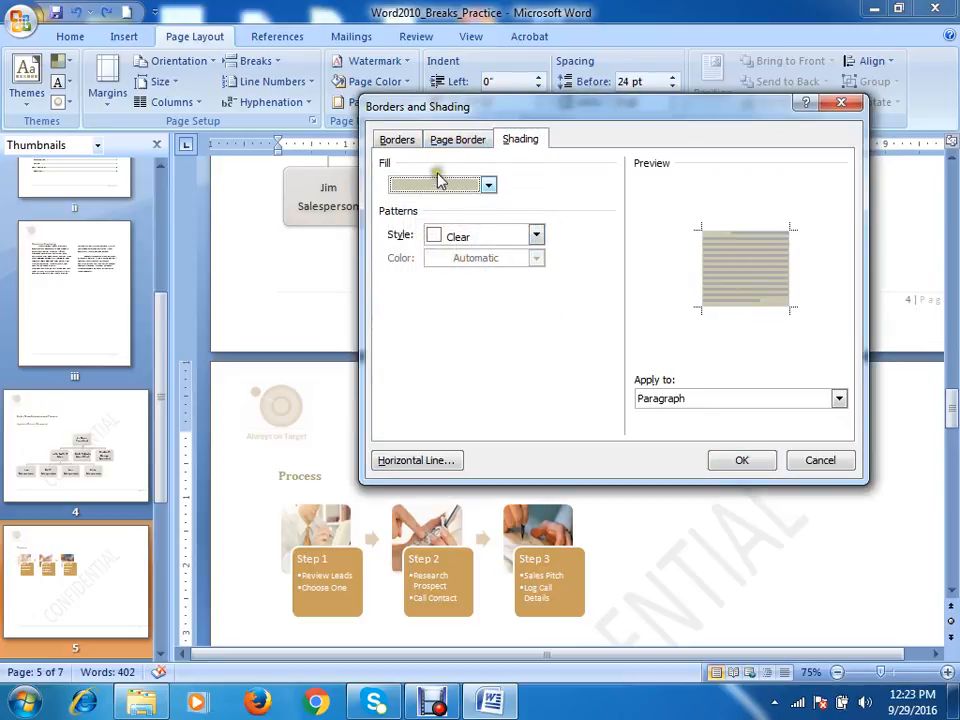
left_click(738, 462)
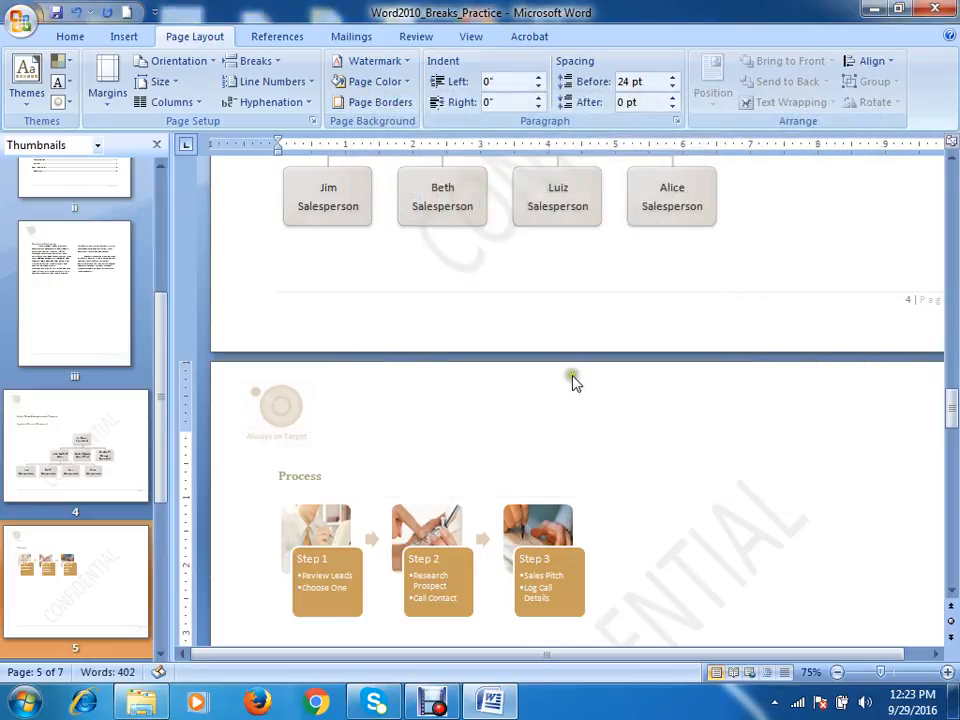
scroll(574, 381, "up", 15)
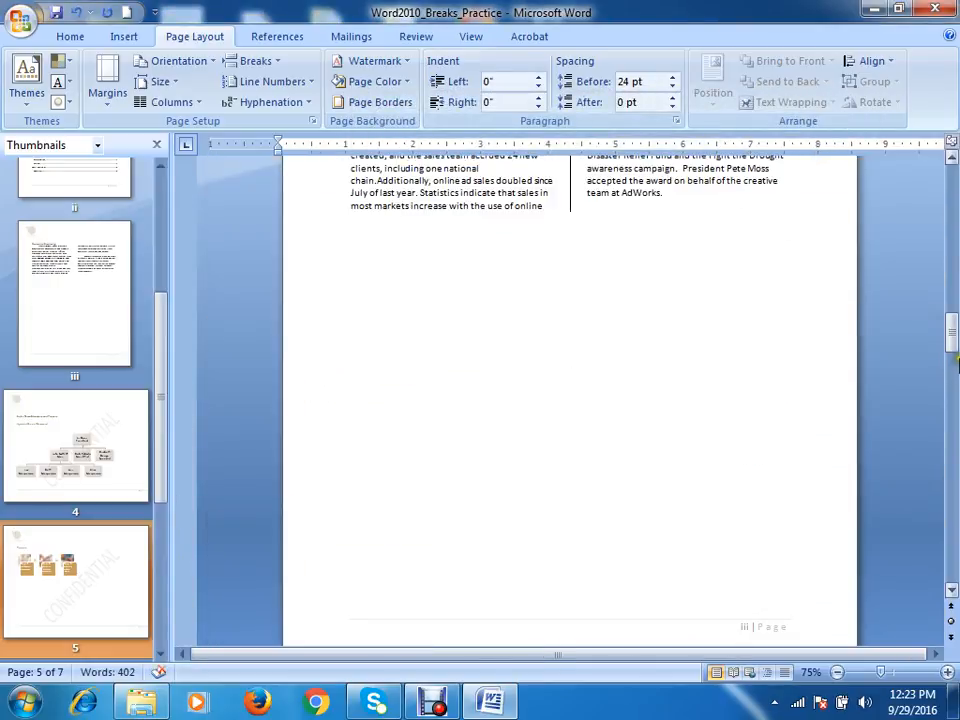
Look through the report pages from the cover page to the Process page
left_click_drag(950, 352, 930, 229)
scroll(586, 323, "down", 6)
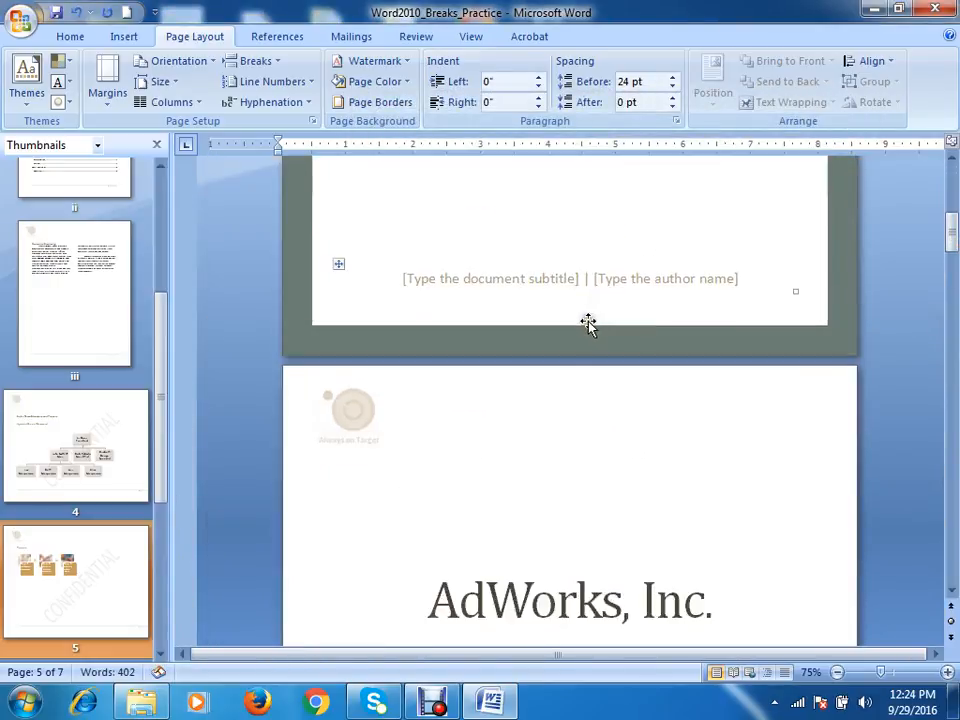
scroll(570, 305, "down", 15)
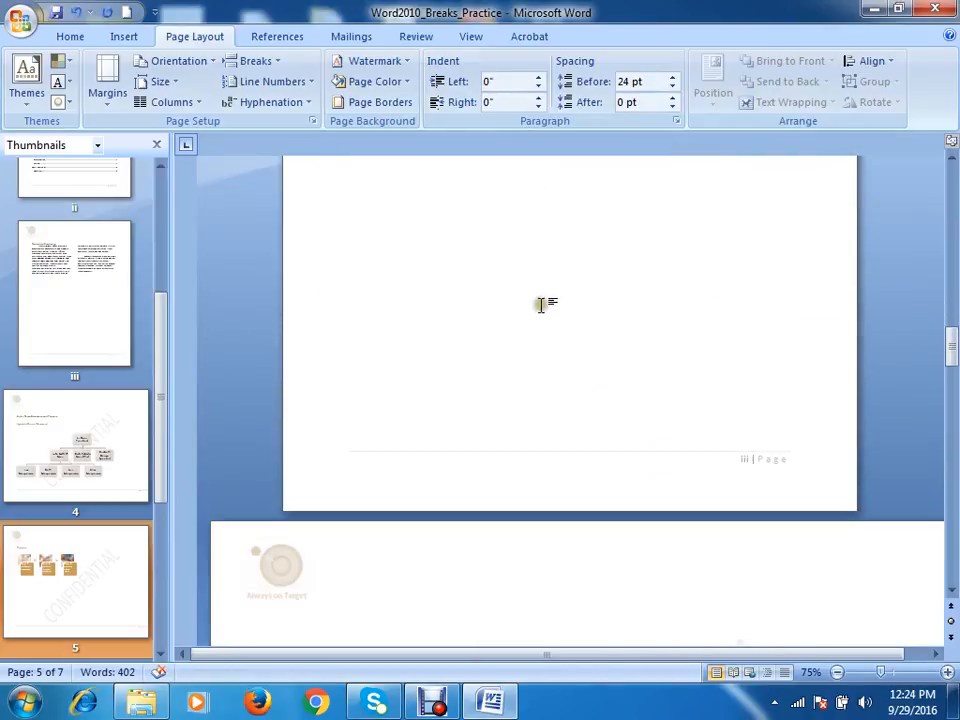
scroll(500, 300, "down", 15)
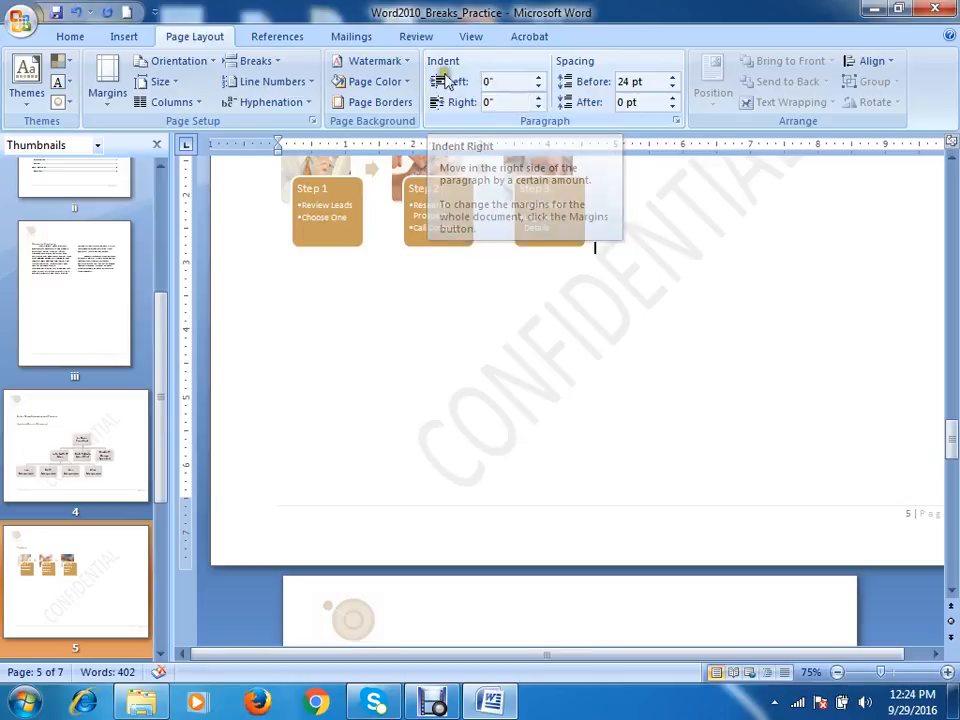
left_click(598, 295)
scroll(422, 118, "up", 2)
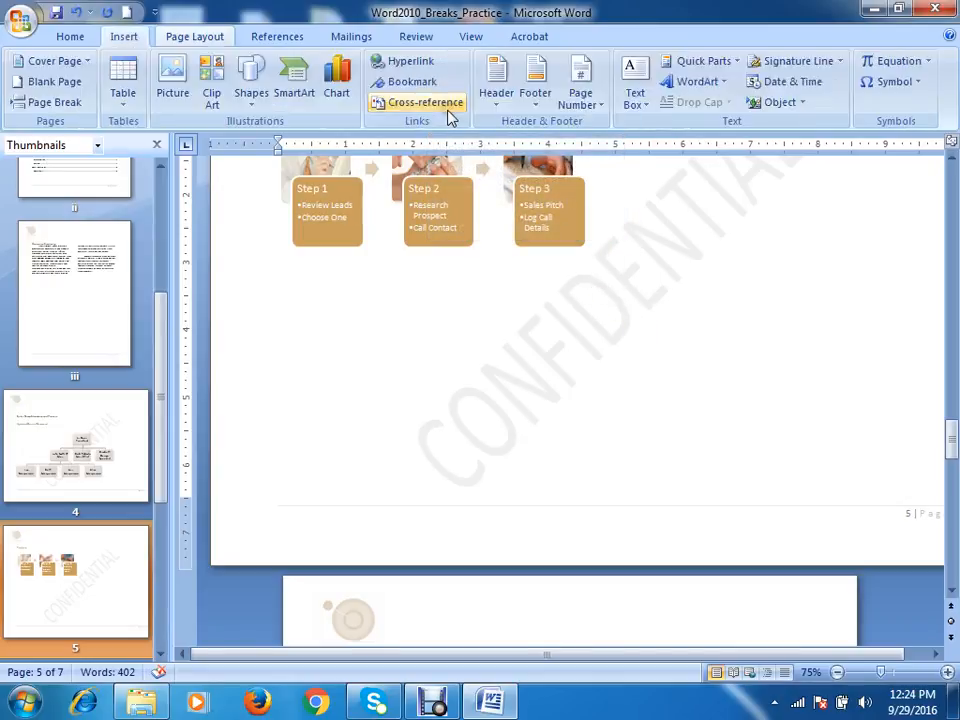
scroll(489, 140, "down", 1)
left_click(190, 38)
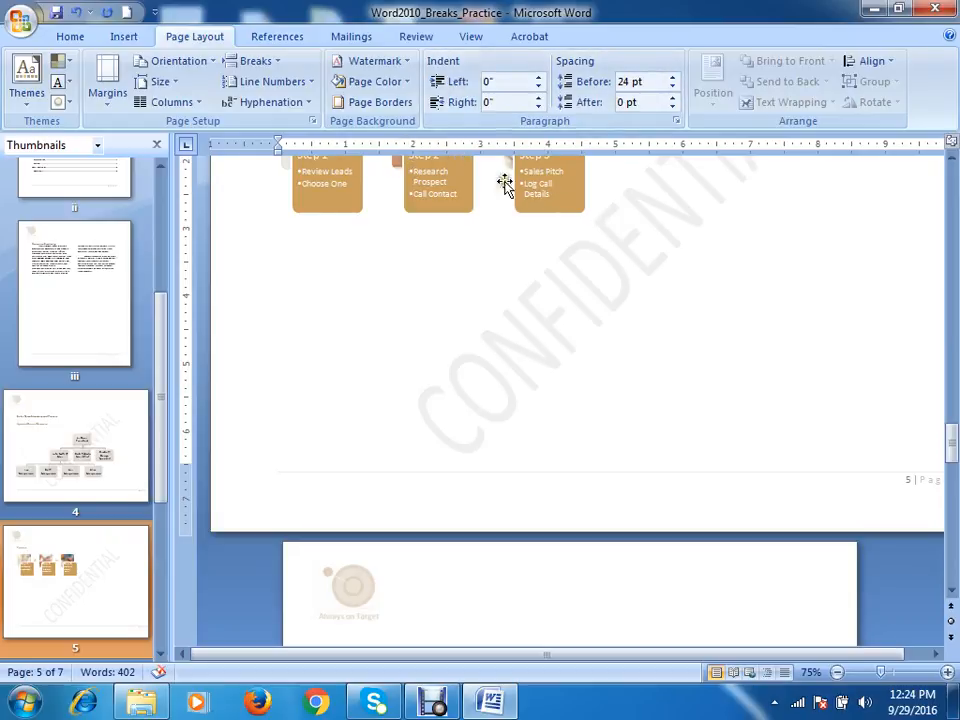
Try a 0.1" left indent on the Sales Team Structure and Process heading, and return it to 0"
scroll(502, 218, "up", 15)
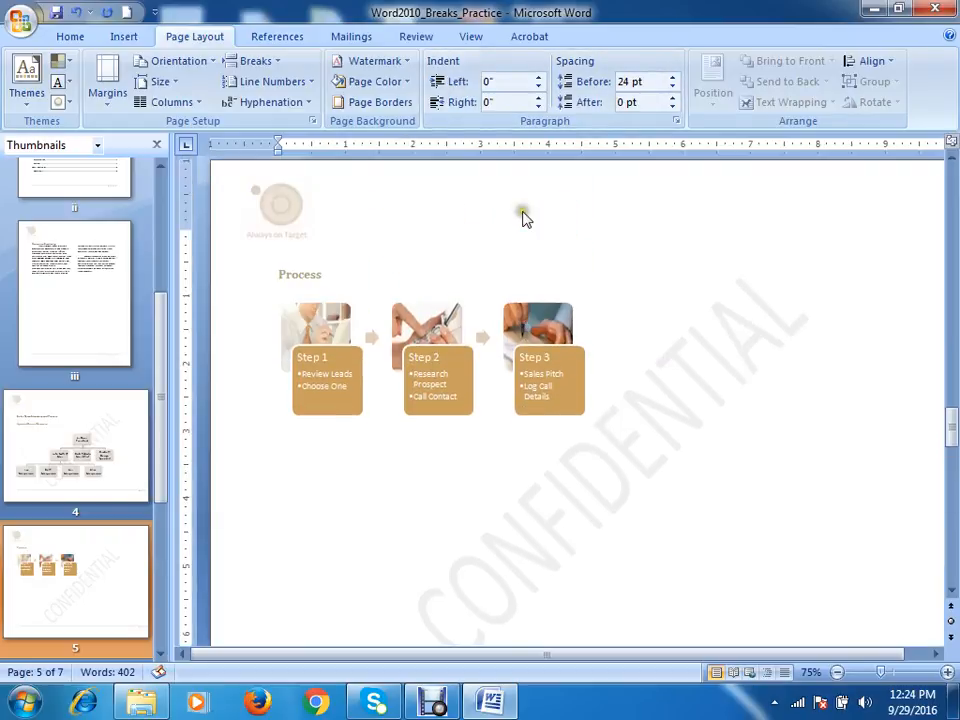
scroll(520, 210, "up", 2)
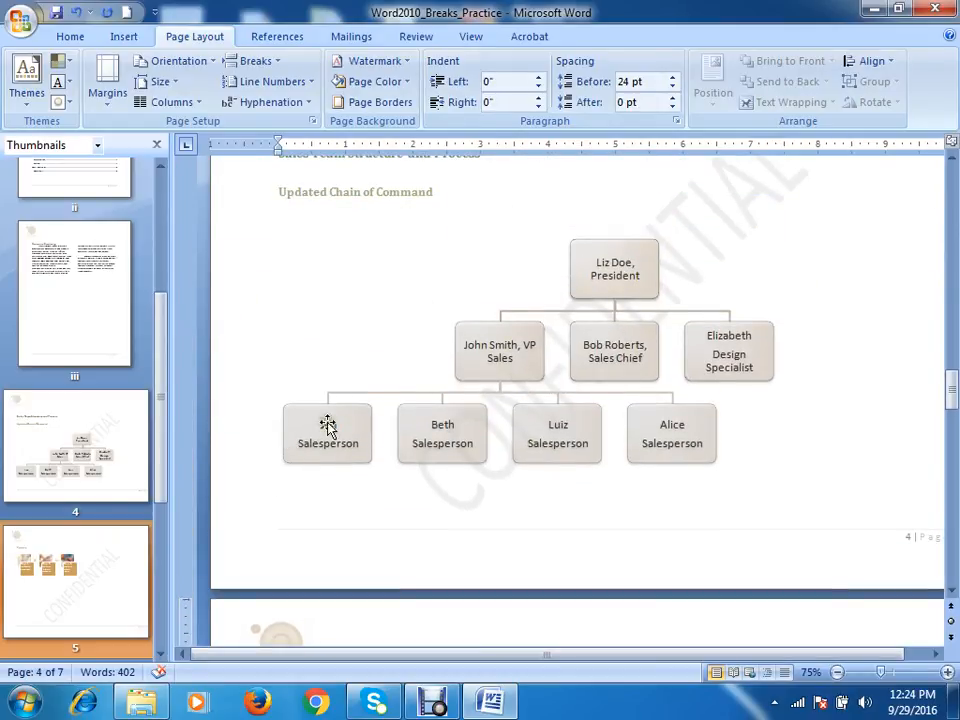
scroll(351, 339, "up", 5)
scroll(296, 326, "down", 2)
left_click(276, 256)
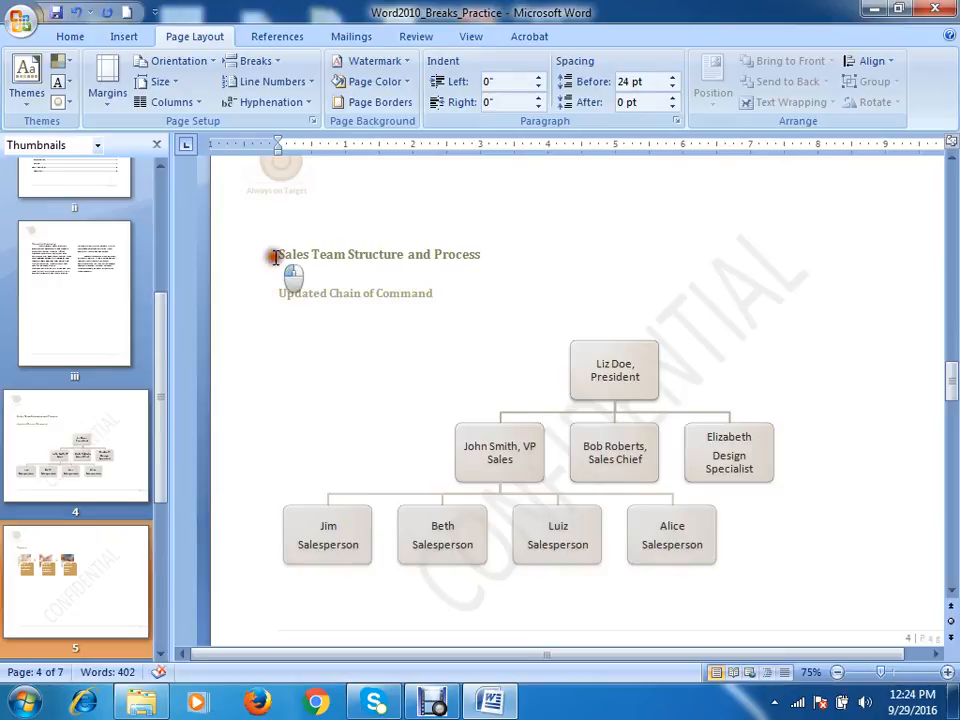
left_click(538, 79)
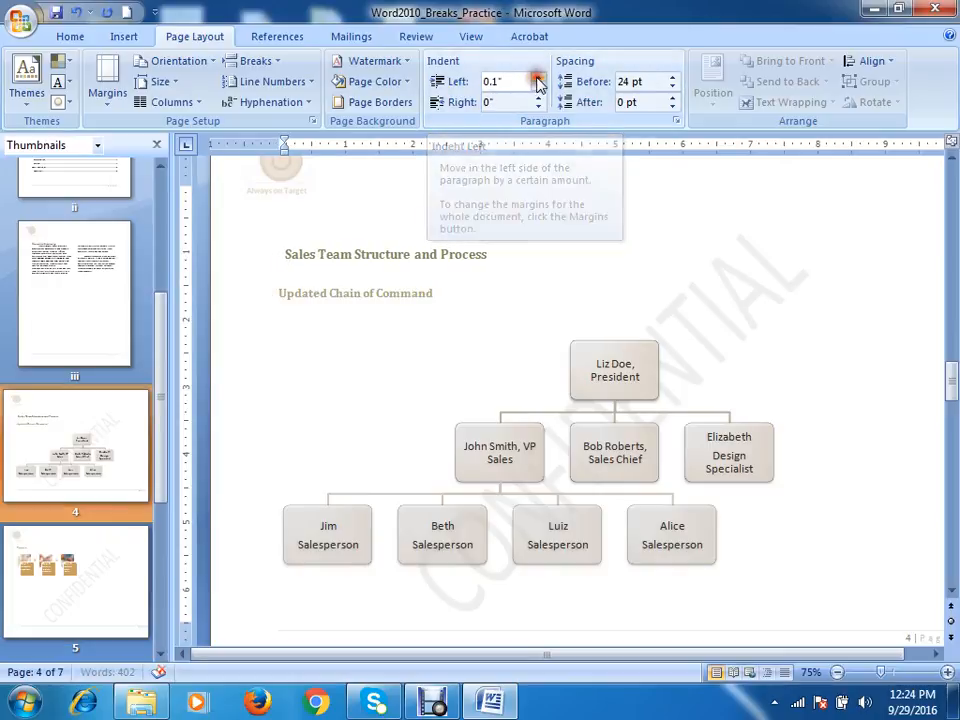
left_click_drag(538, 79, 540, 90)
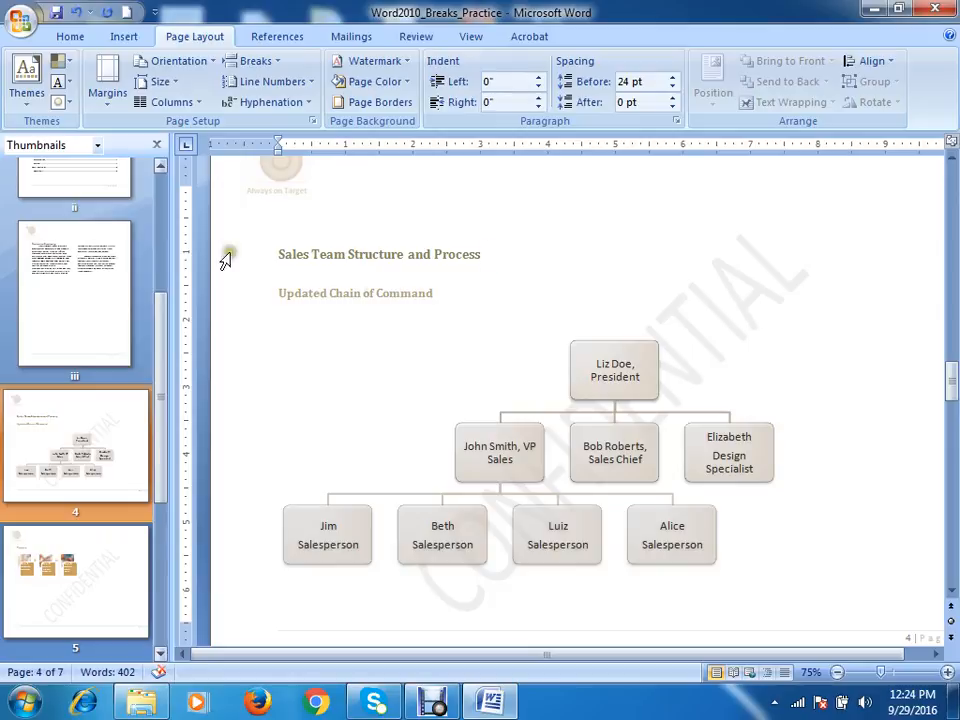
left_click(271, 254)
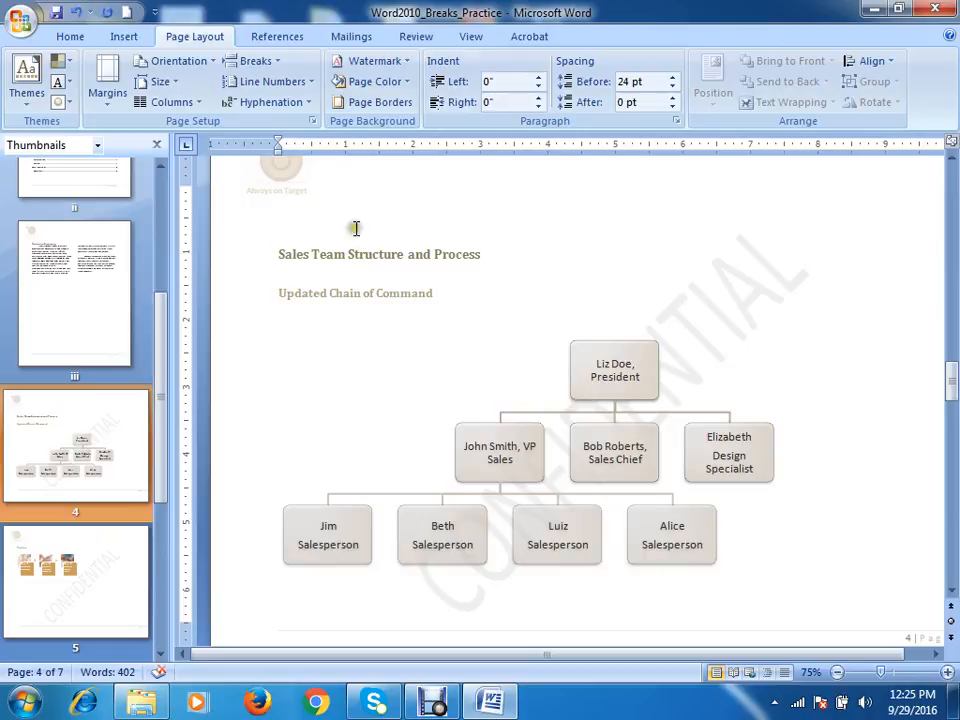
Select the whole By Client table on the Monthly Revenue page and set its left indent to 0.8"
scroll(354, 267, "up", 1)
scroll(366, 276, "down", 20)
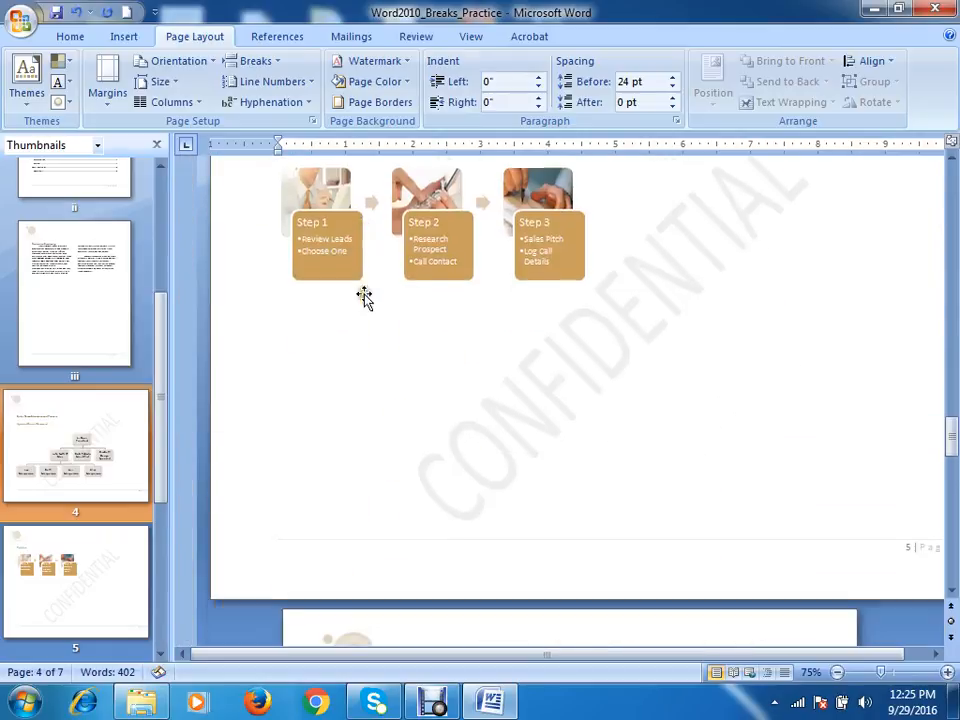
scroll(511, 418, "down", 4)
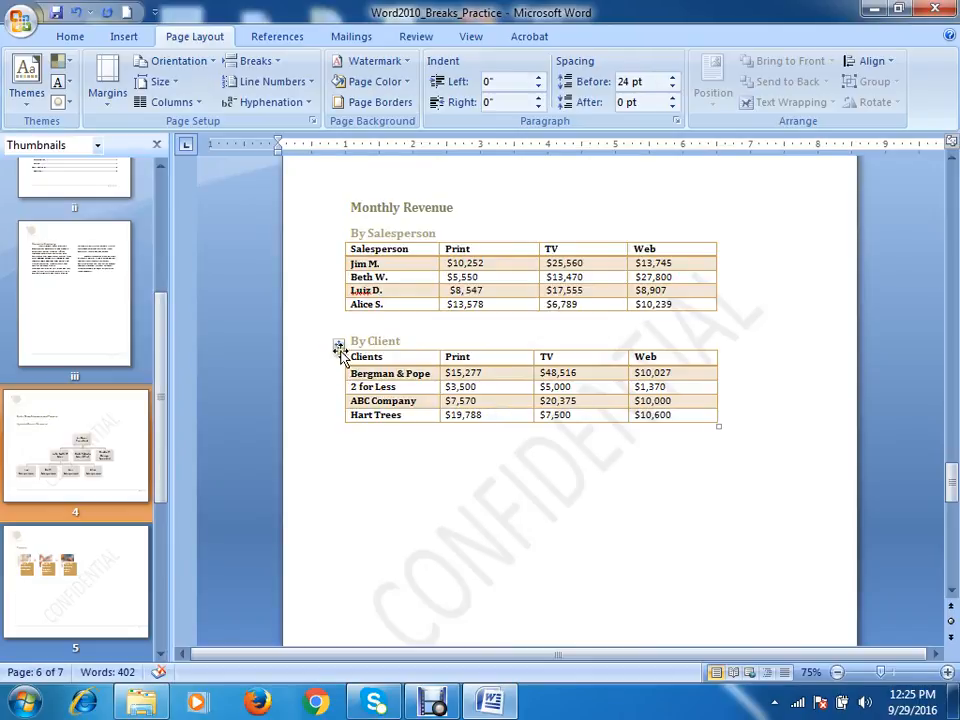
left_click(339, 347)
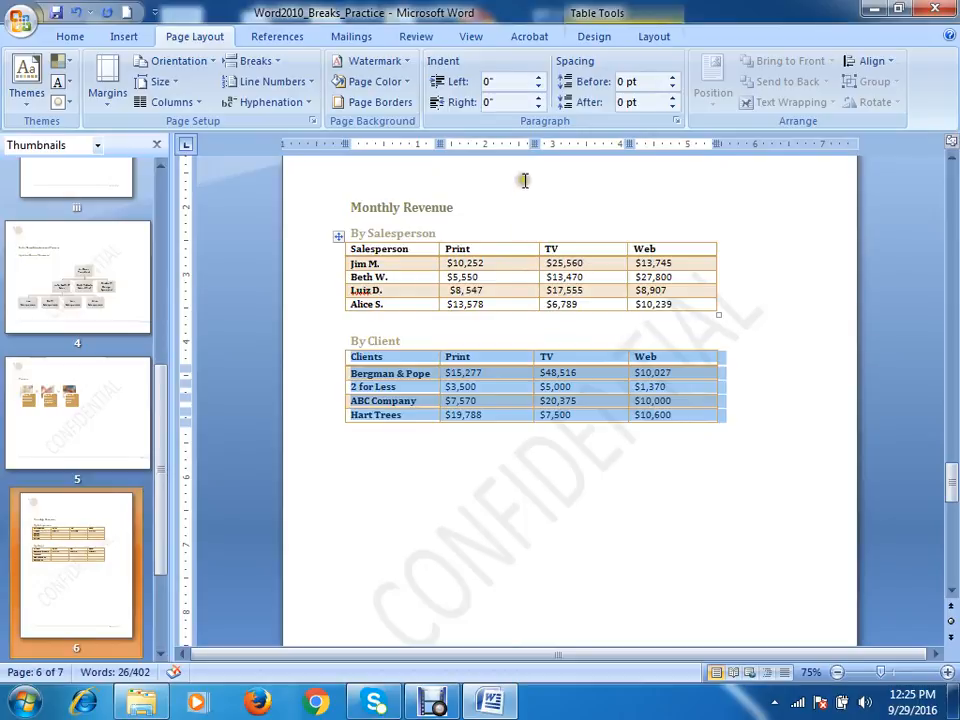
left_click(538, 78)
left_click(538, 78)
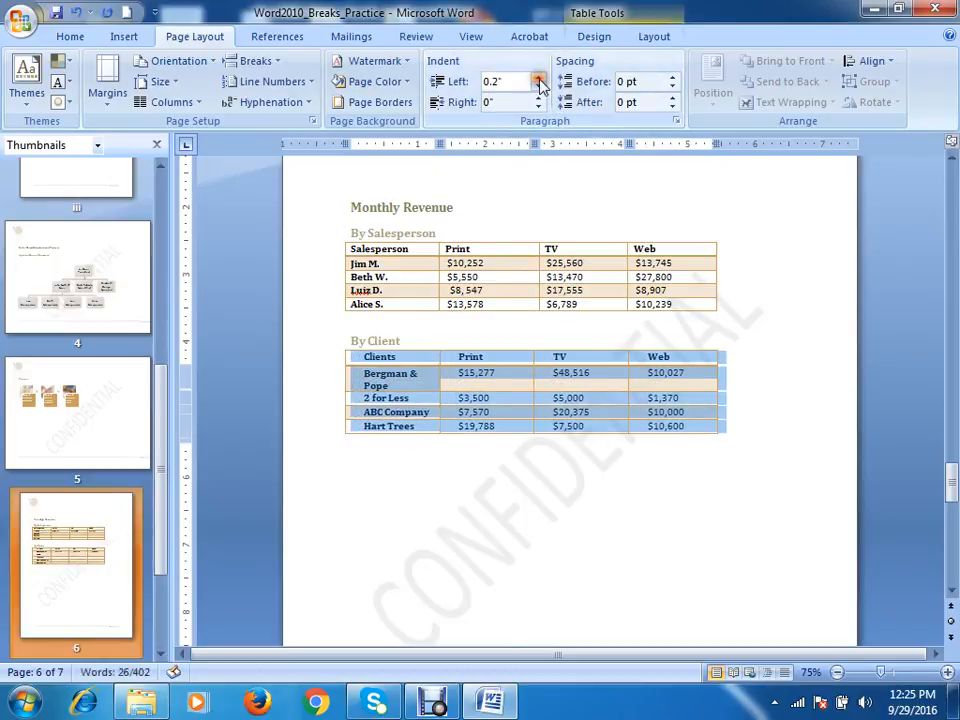
left_click(539, 79)
left_click(539, 79)
left_click(539, 79)
left_click(539, 79)
left_click(539, 79)
left_click(539, 79)
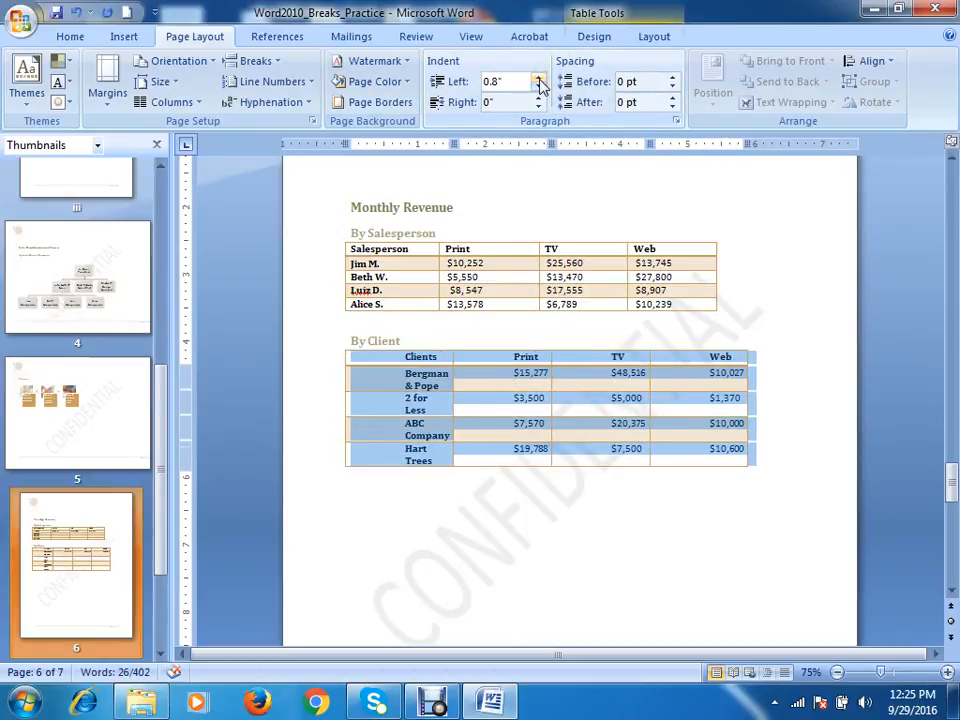
Reduce the left indent of the By Client table's text to 0"
left_click(538, 89)
left_click(538, 89)
left_click(538, 89)
left_click(538, 89)
left_click(538, 89)
left_click(538, 89)
left_click(538, 89)
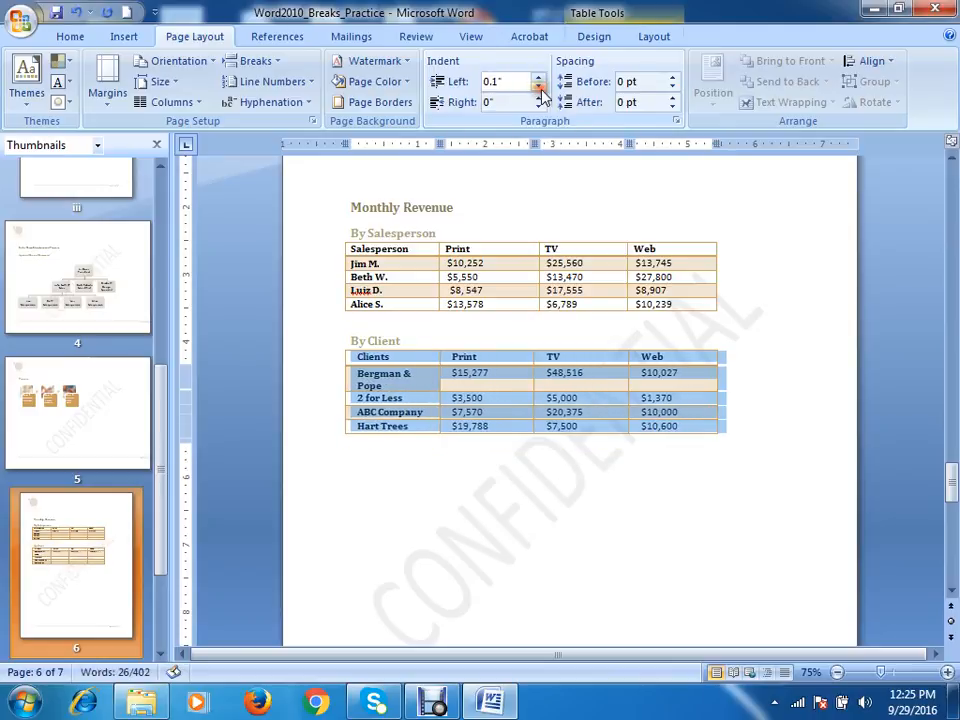
left_click(538, 89)
Insert an empty paragraph between the By Client heading and its table, and set its left indent to 0.1"
left_click(432, 341)
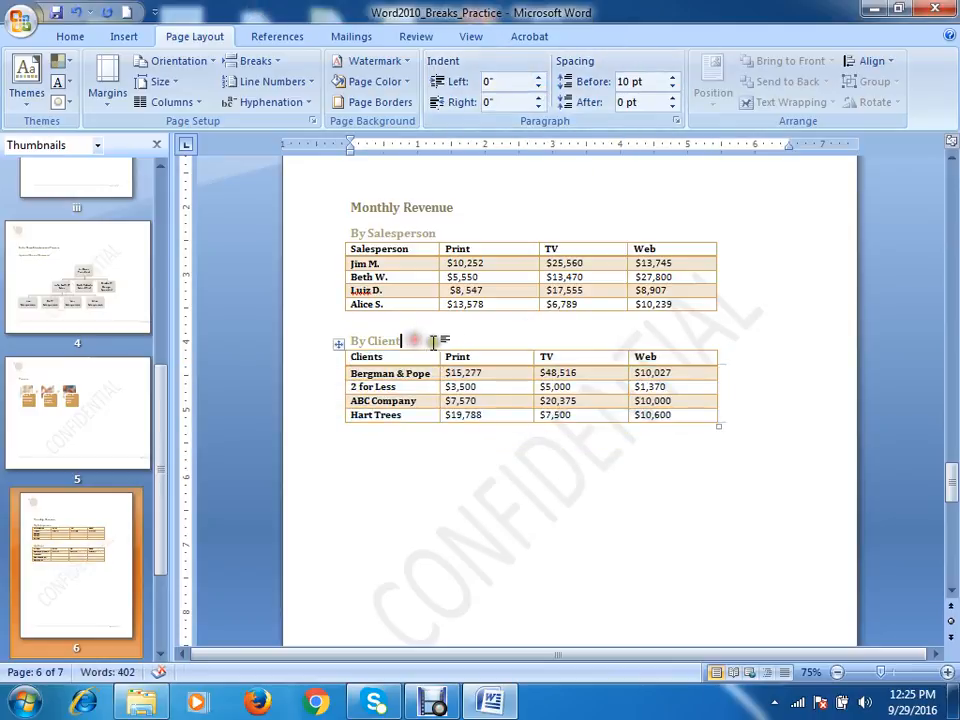
key("Return")
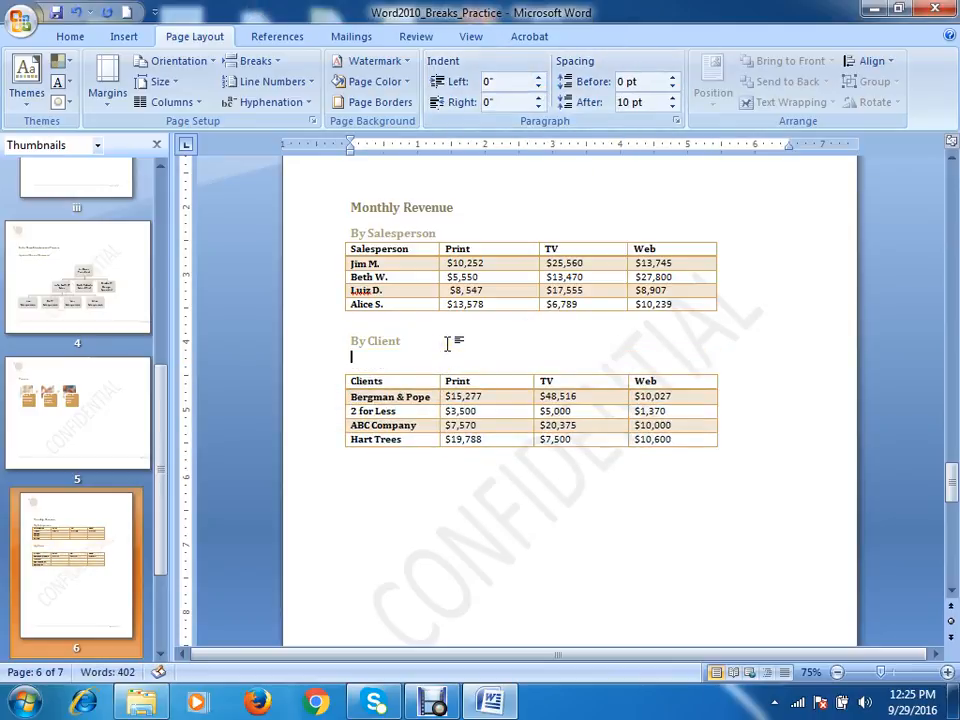
left_click(538, 76)
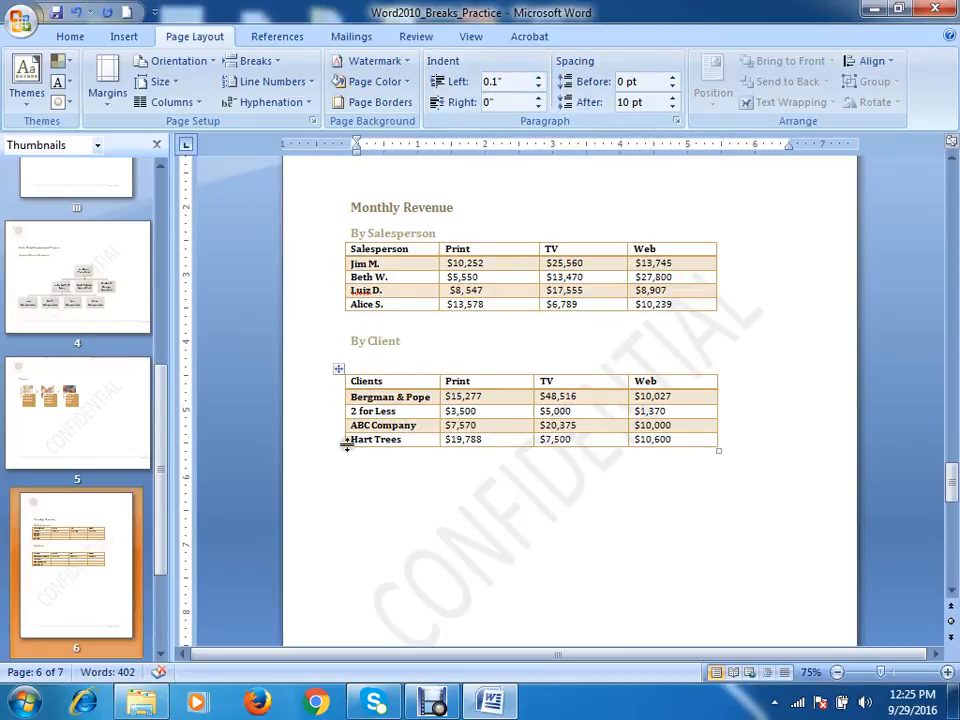
Try a 0.2" left indent on the By Client table together with the empty lines around it, and undo the indent changes
left_click_drag(328, 480, 311, 361)
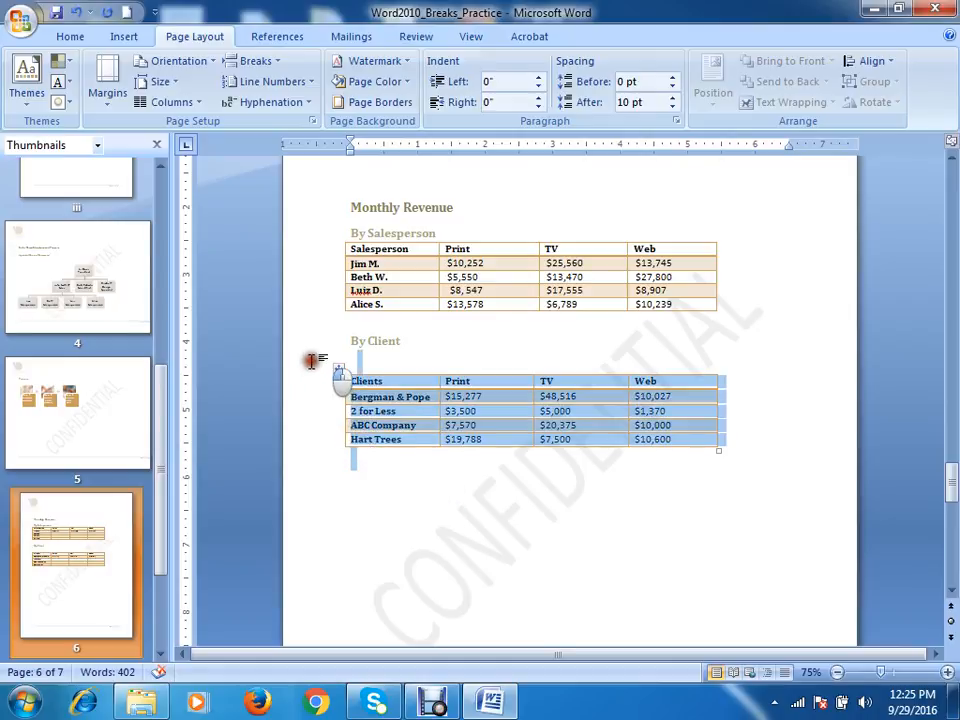
left_click(537, 77)
left_click(537, 80)
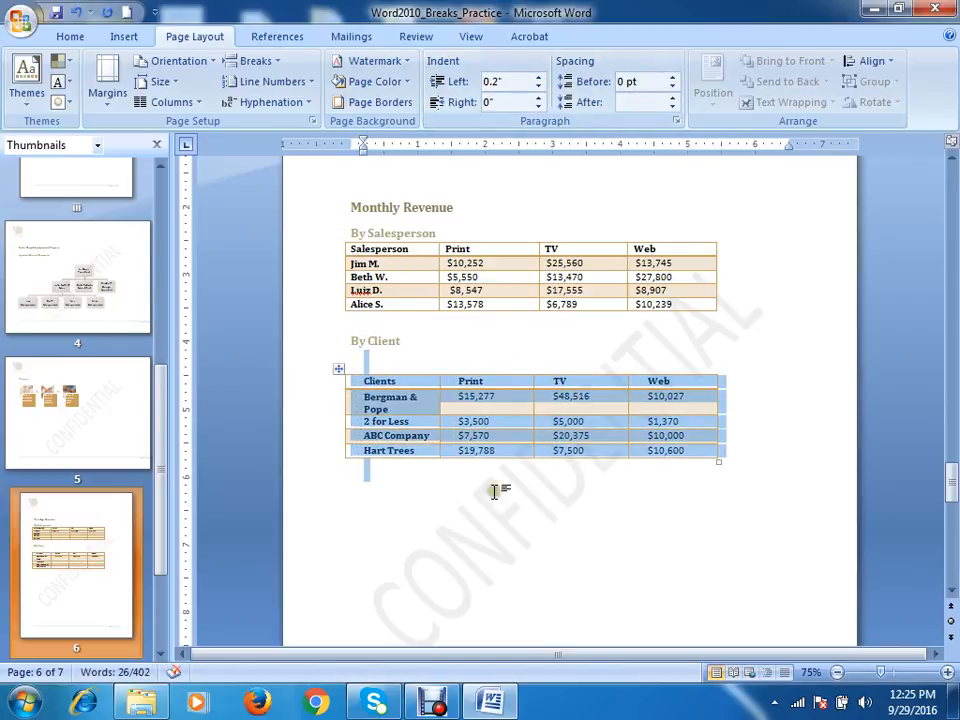
left_click(495, 527)
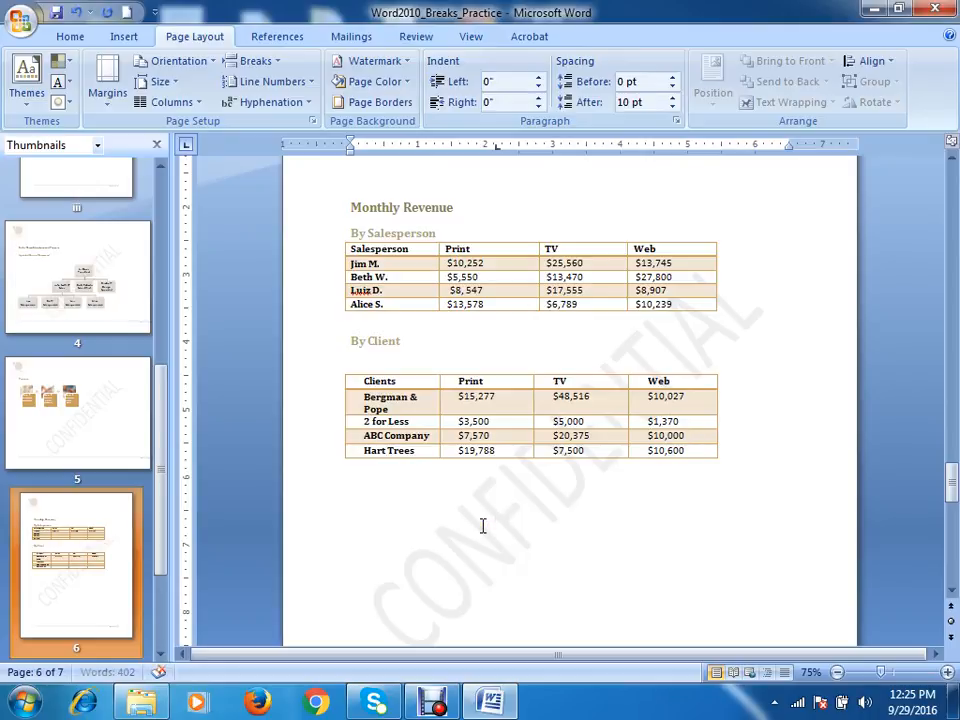
key("ctrl+z")
key("ctrl+z")
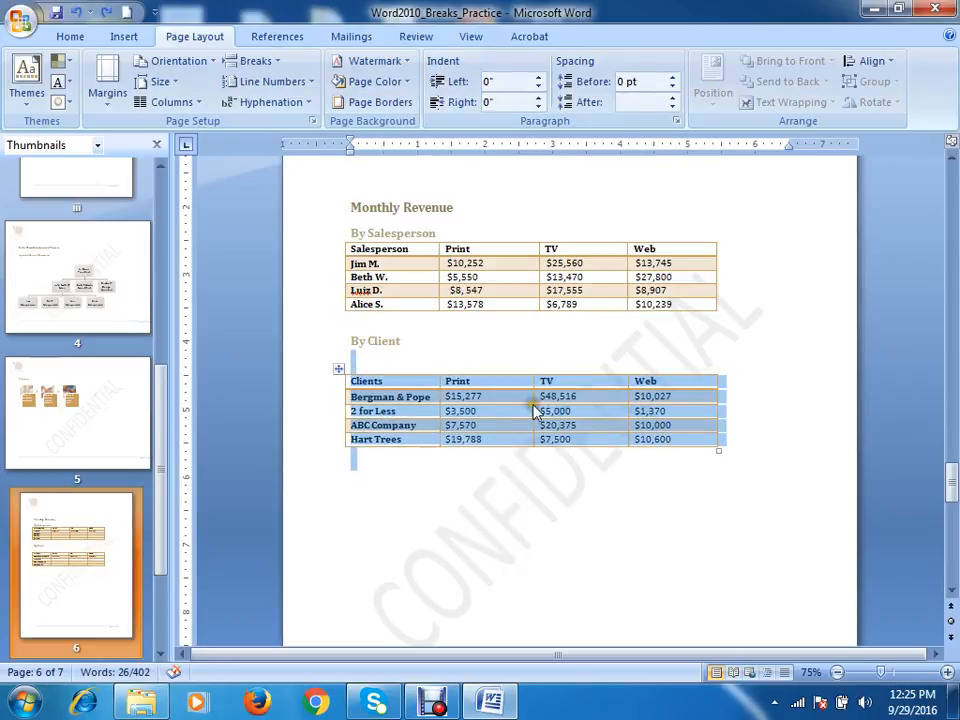
Try a 0.4" left indent on the By Client heading, and move its left indent marker back to 0 on the ruler
left_click(350, 341)
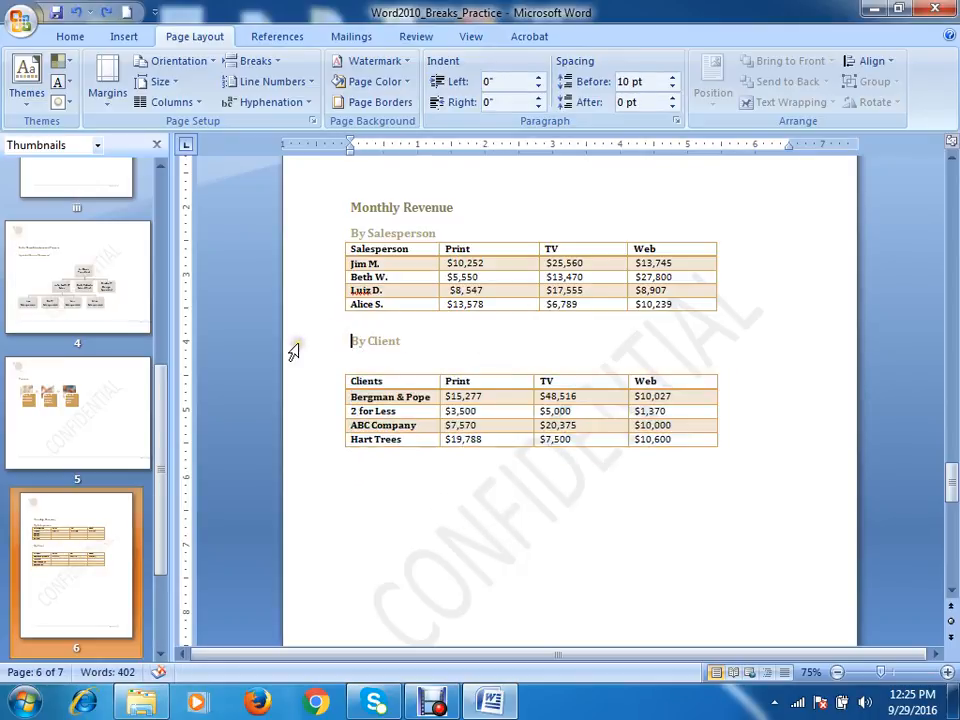
left_click(538, 77)
left_click(538, 77)
left_click(538, 77)
left_click(538, 77)
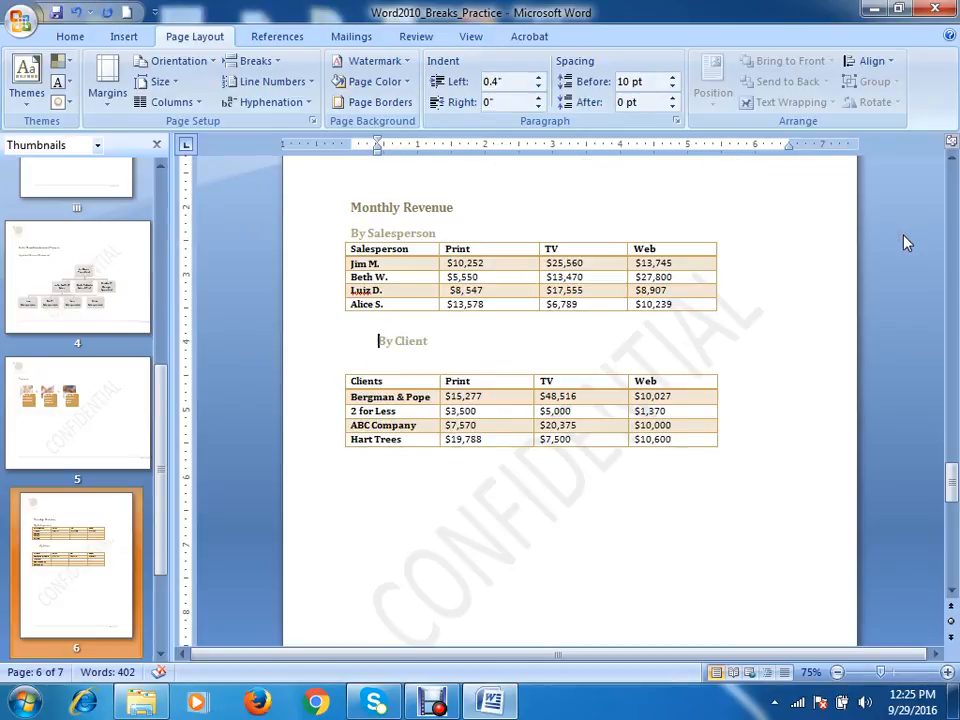
left_click(508, 81)
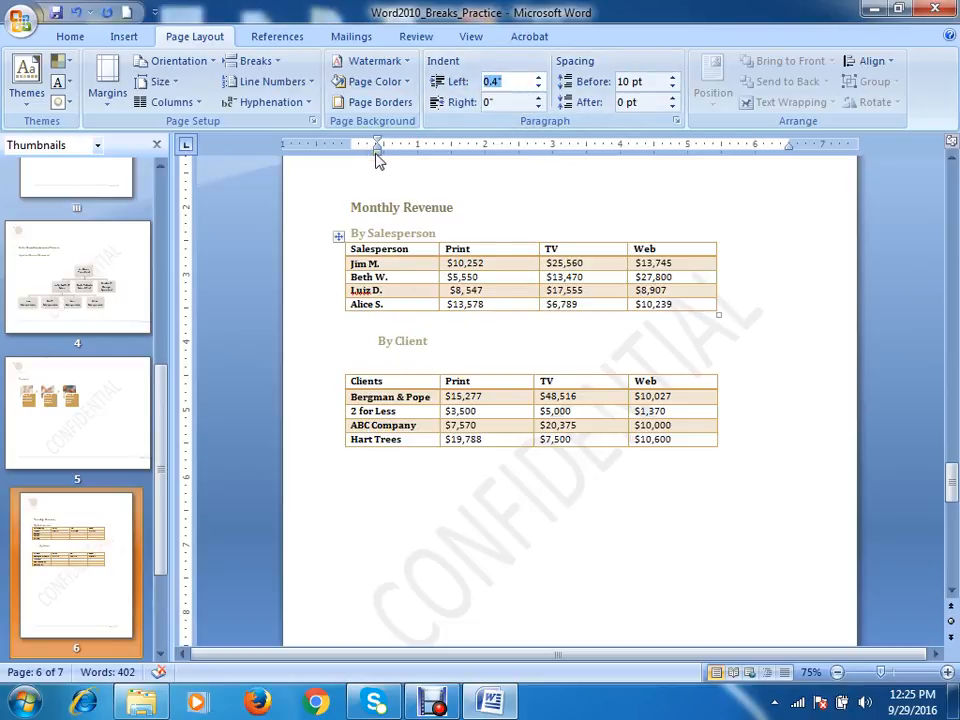
mouse_move(377, 155)
left_mouse_down()
mouse_move(574, 156)
mouse_move(377, 163)
mouse_move(350, 146)
left_mouse_up()
left_click(440, 341)
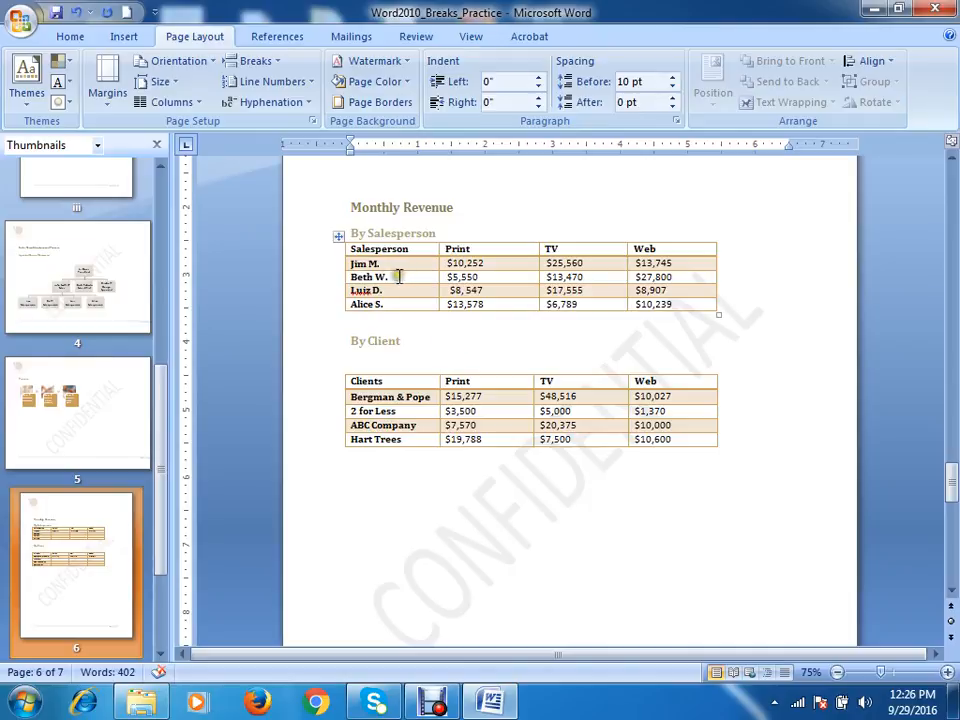
Set the right indent of the body paragraph under Clients Overview to 2.1"
scroll(561, 313, "down", 10)
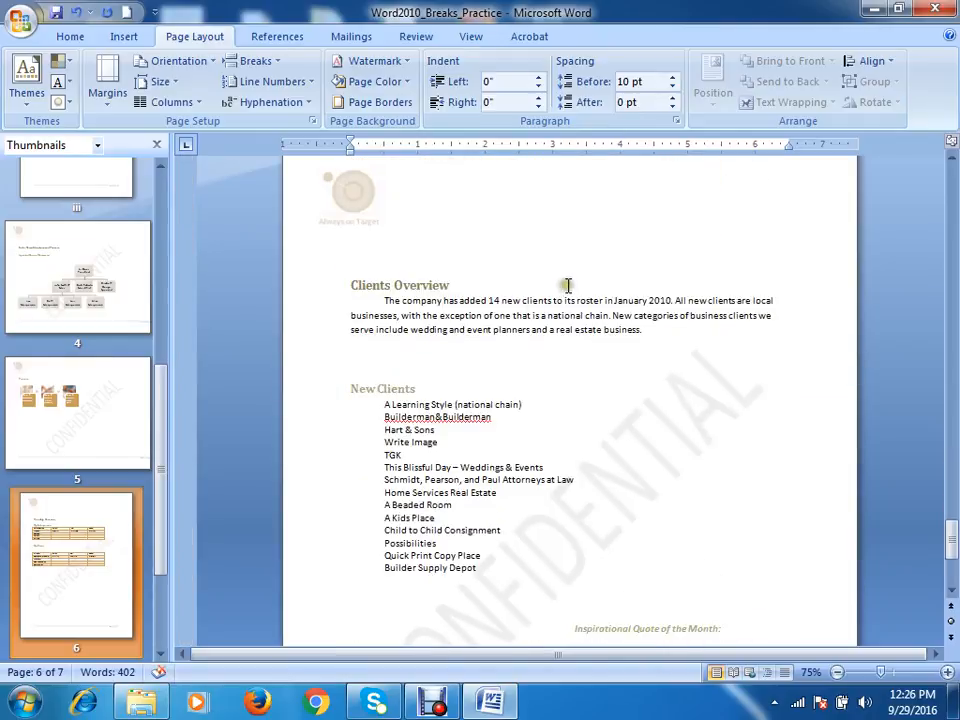
triple_click(686, 350)
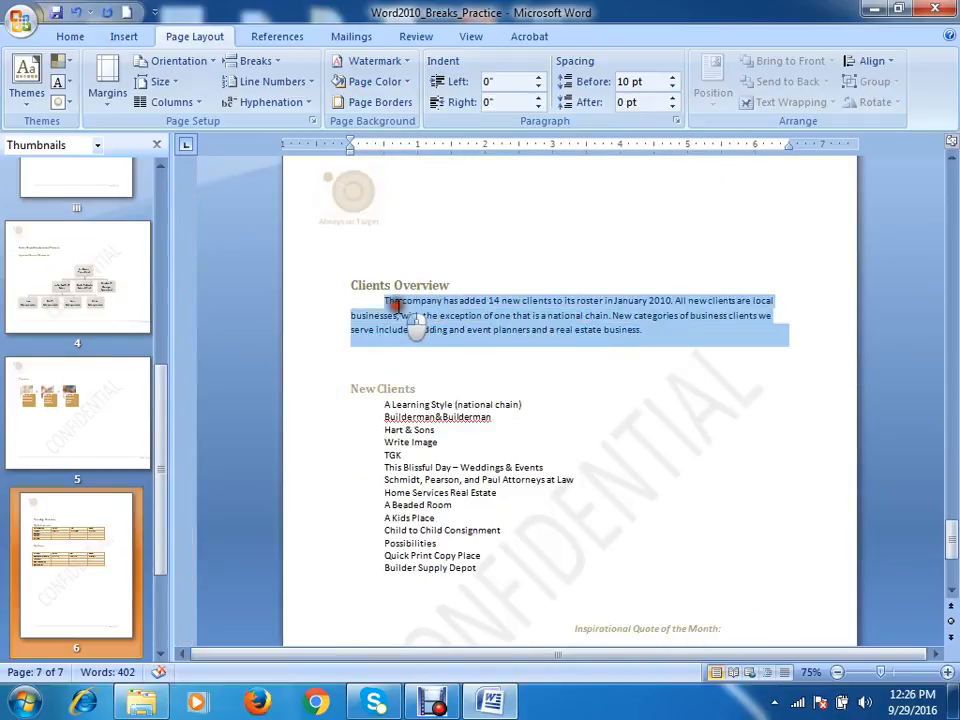
left_click(538, 98)
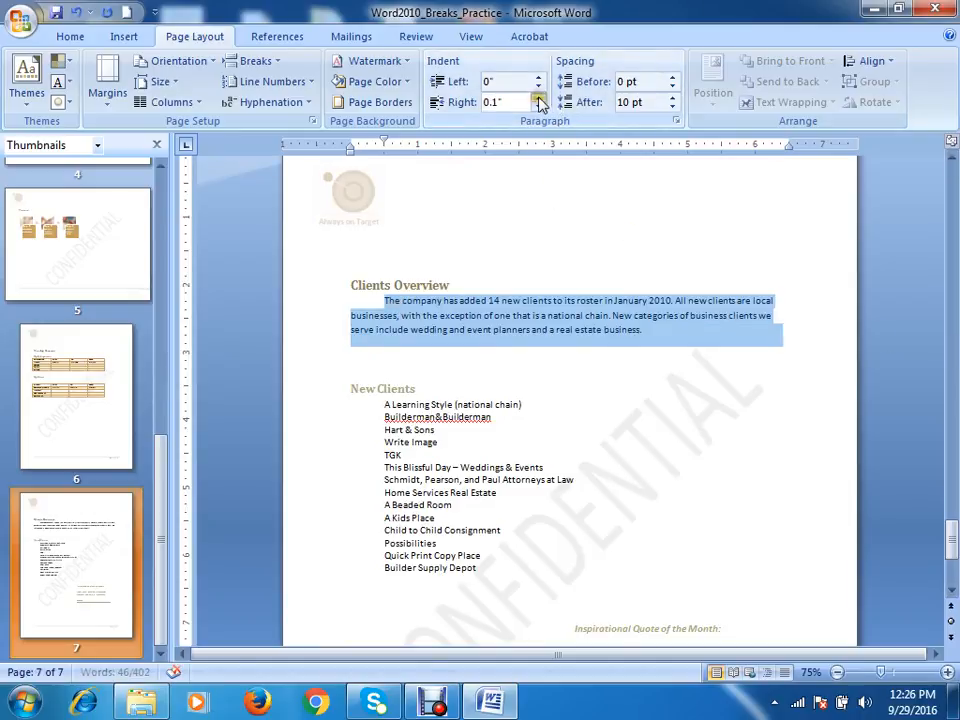
left_click(538, 98)
left_click(538, 98)
left_click(538, 98)
left_click(538, 98)
left_click(538, 98)
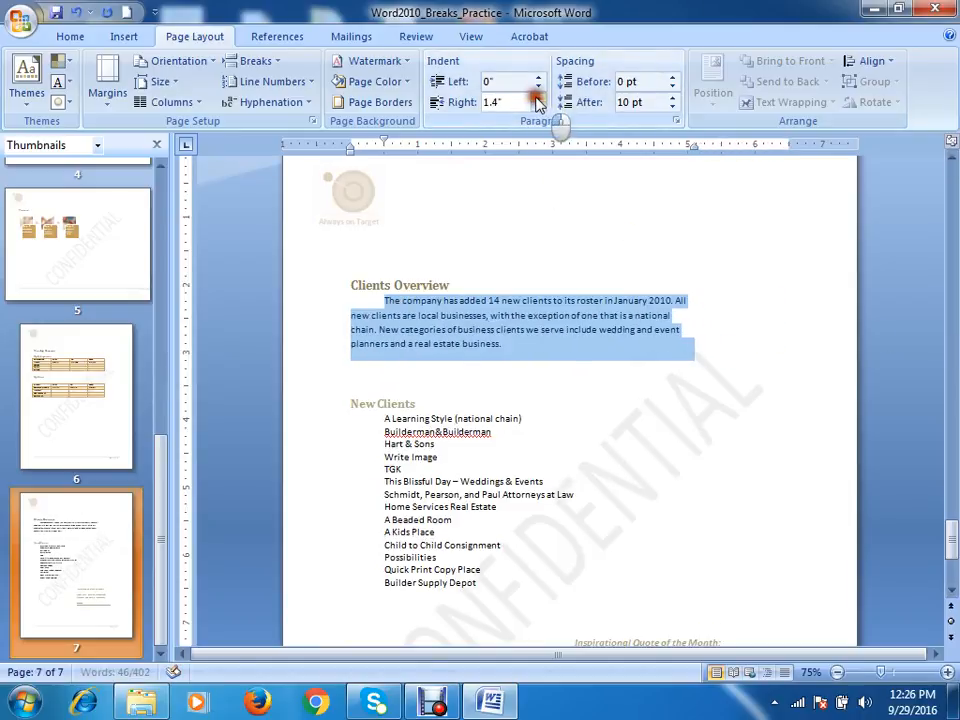
left_click(538, 98)
left_click(538, 98)
left_click(538, 98)
left_click(538, 98)
left_click(660, 300)
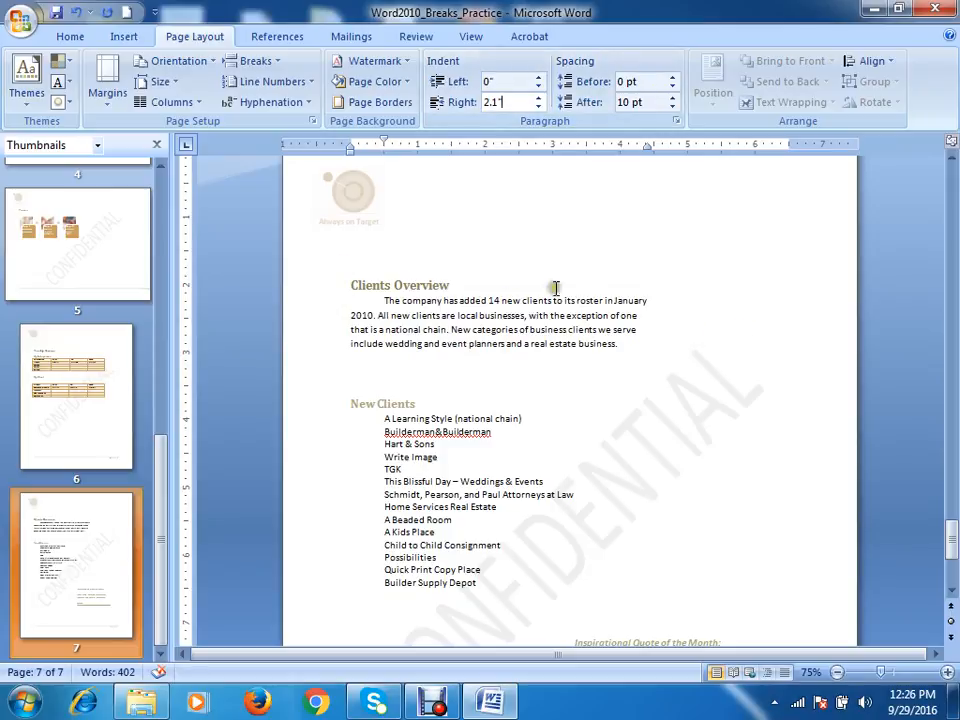
Reset the right indent of the Clients Overview body paragraph to 0"
left_click_drag(637, 349, 384, 300)
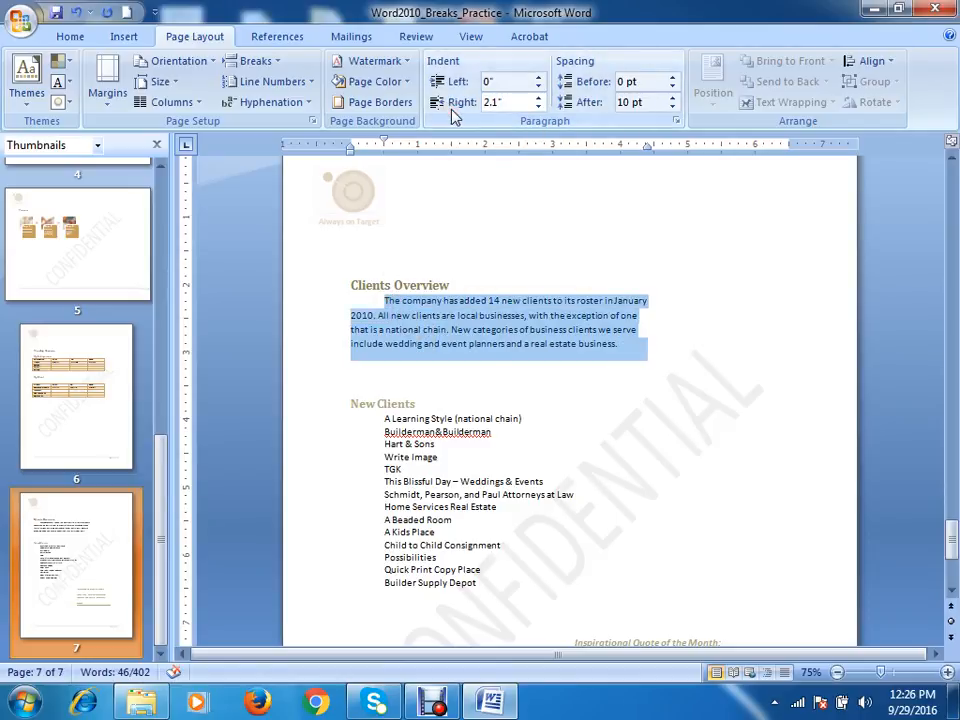
key("Delete")
key("Delete")
key("Delete")
type("0")
key("Return")
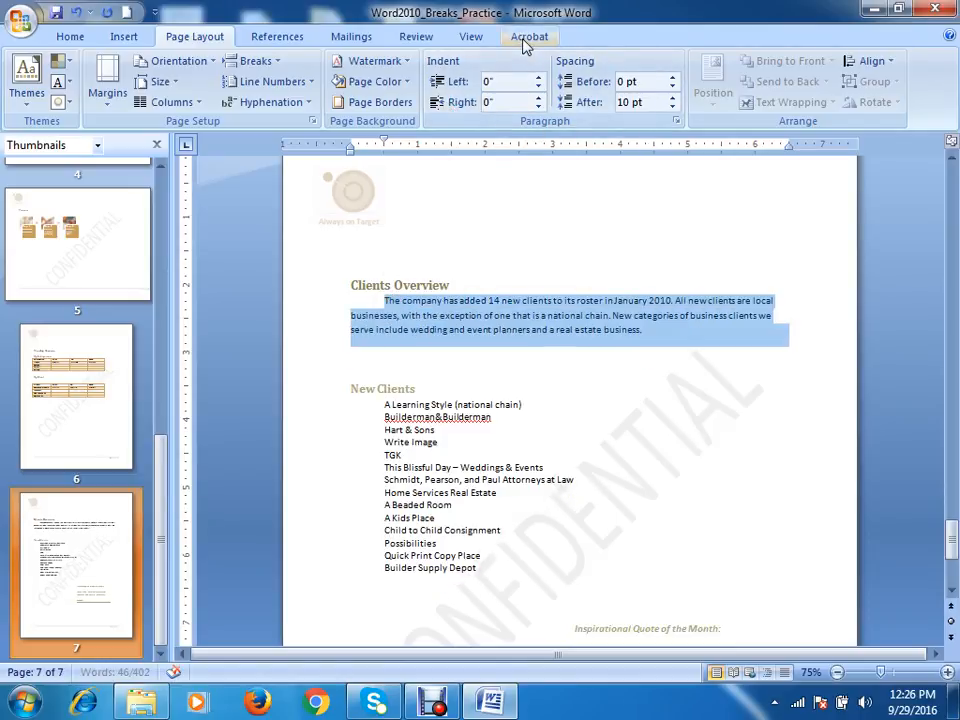
Examine the indentation and the before and after spacing settings of the body paragraph under Clients Overview
left_click(709, 311)
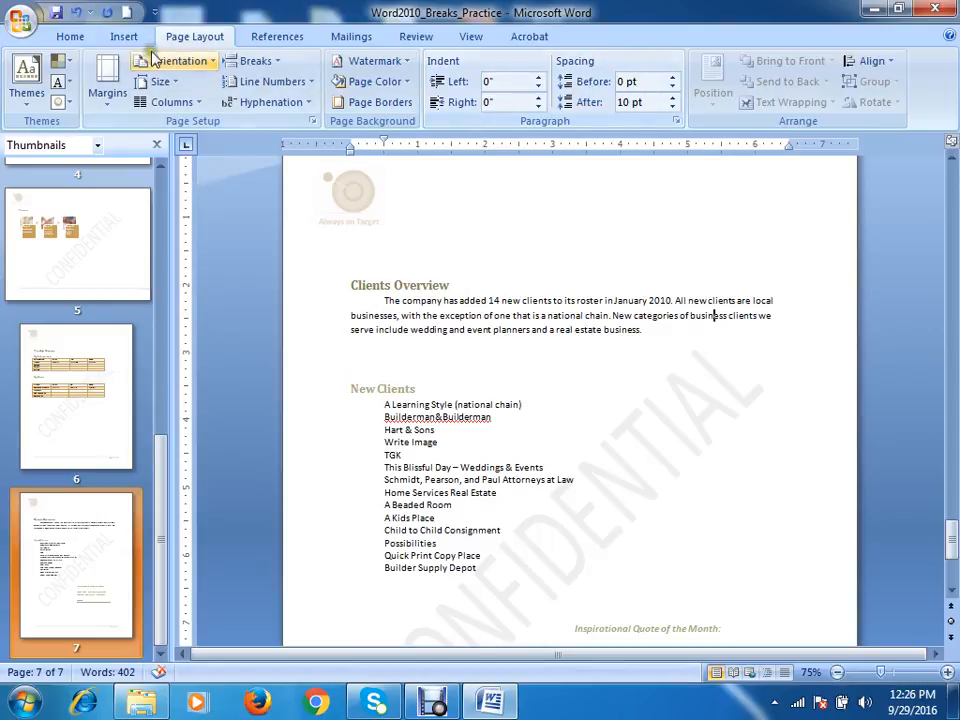
left_click(72, 36)
left_click(512, 122)
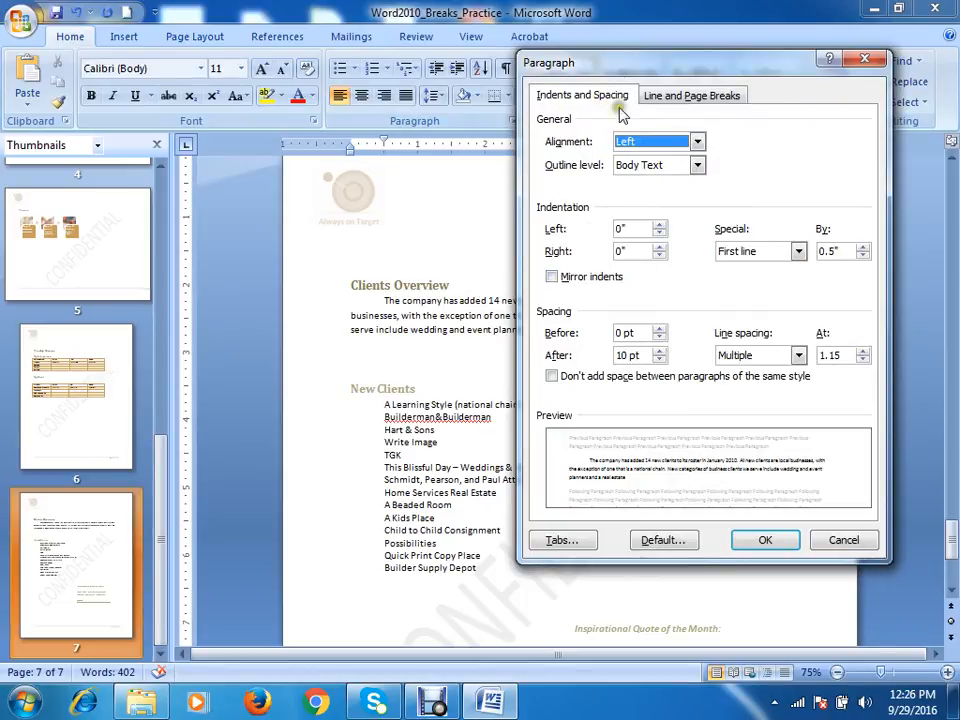
left_click(845, 543)
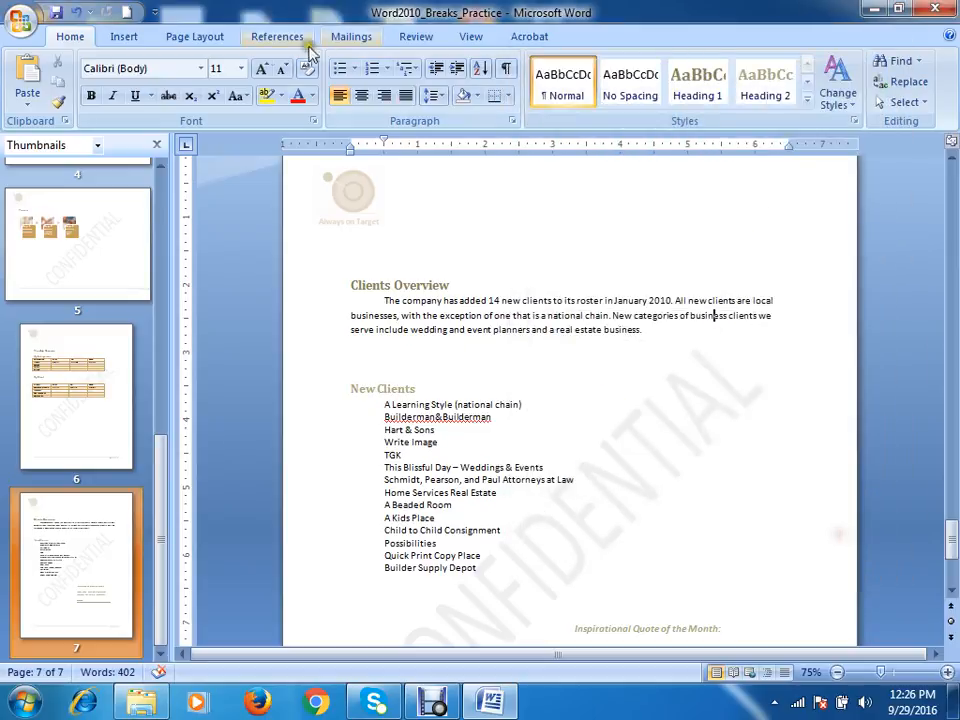
left_click(195, 36)
left_click(124, 36)
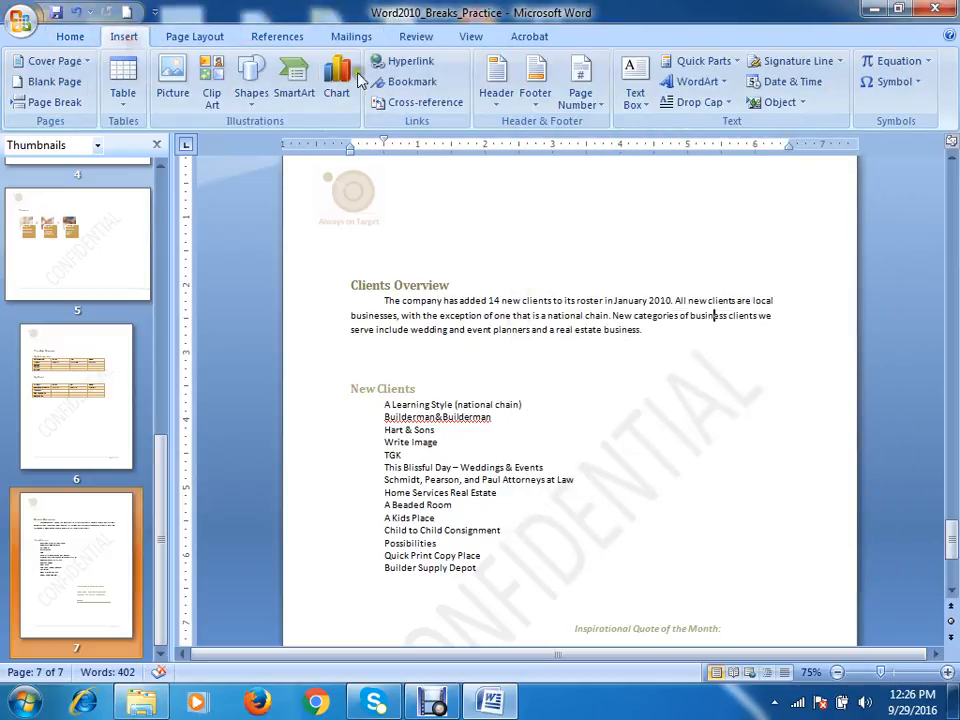
left_click(192, 33)
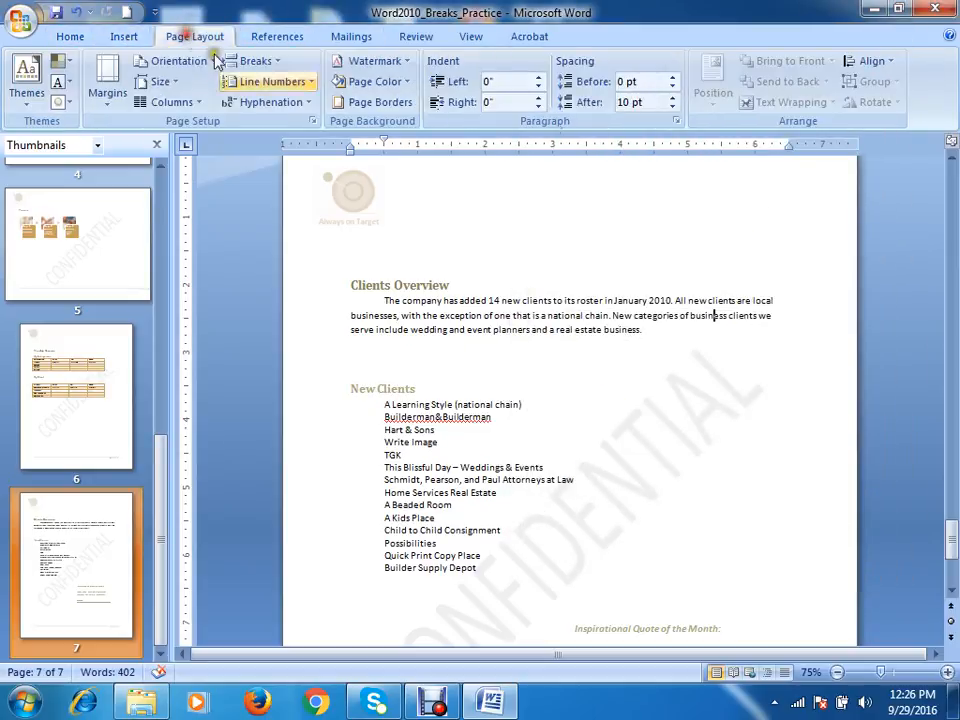
left_click(640, 102)
left_click(651, 103)
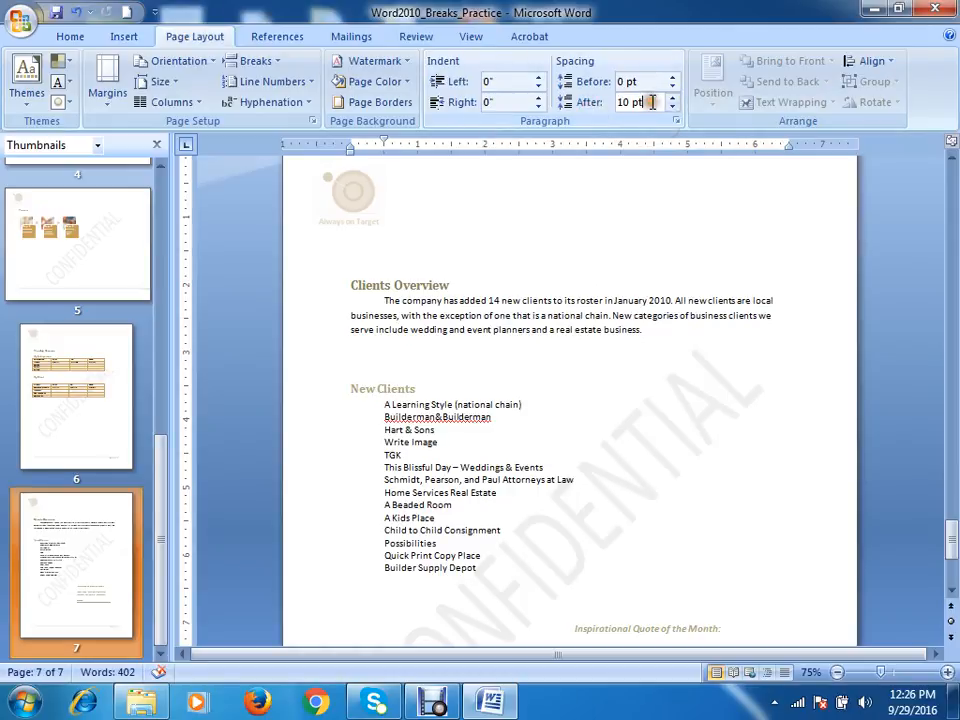
left_click_drag(652, 102, 480, 106)
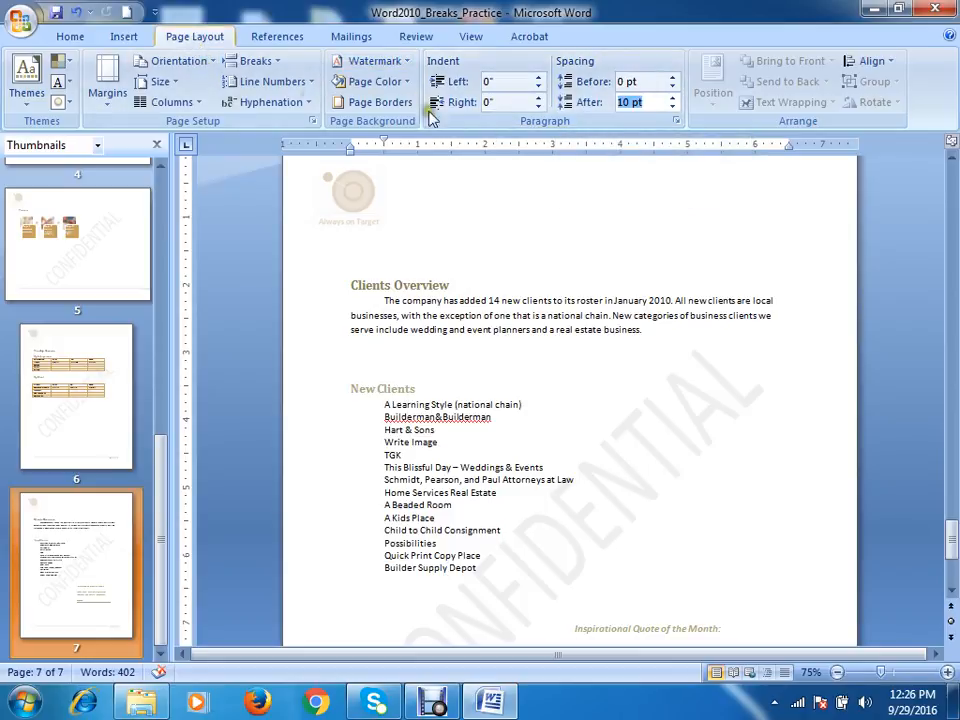
left_click(617, 83)
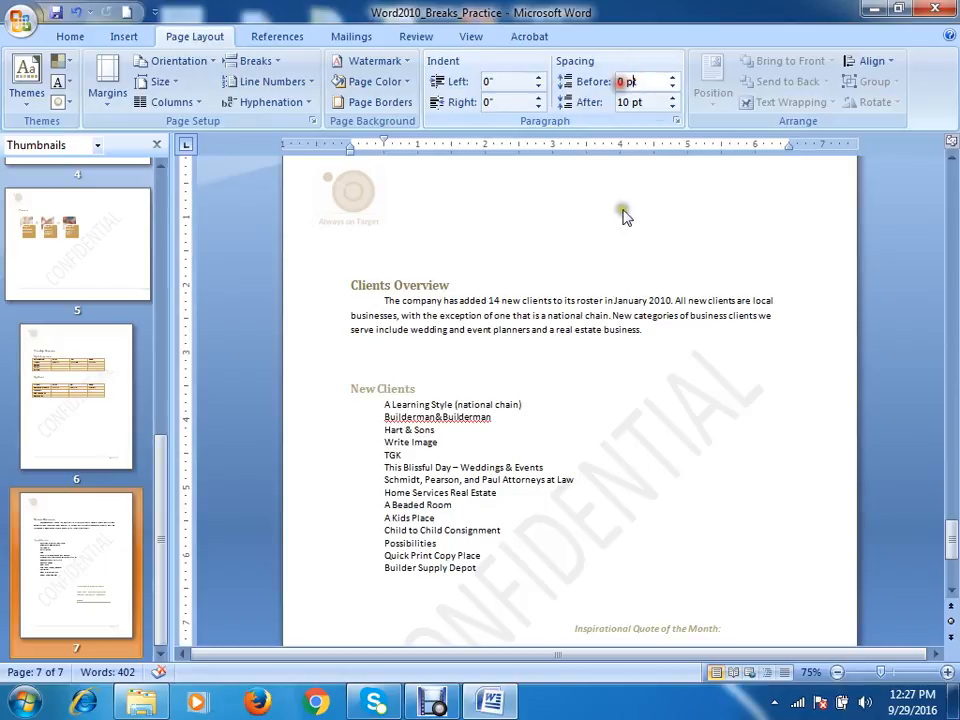
Set the spacing before the body paragraph under Clients Overview to 30 pt
mouse_move(643, 330)
left_mouse_down()
mouse_move(489, 300)
mouse_move(402, 308)
mouse_move(393, 298)
mouse_move(540, 304)
mouse_move(660, 340)
left_mouse_up()
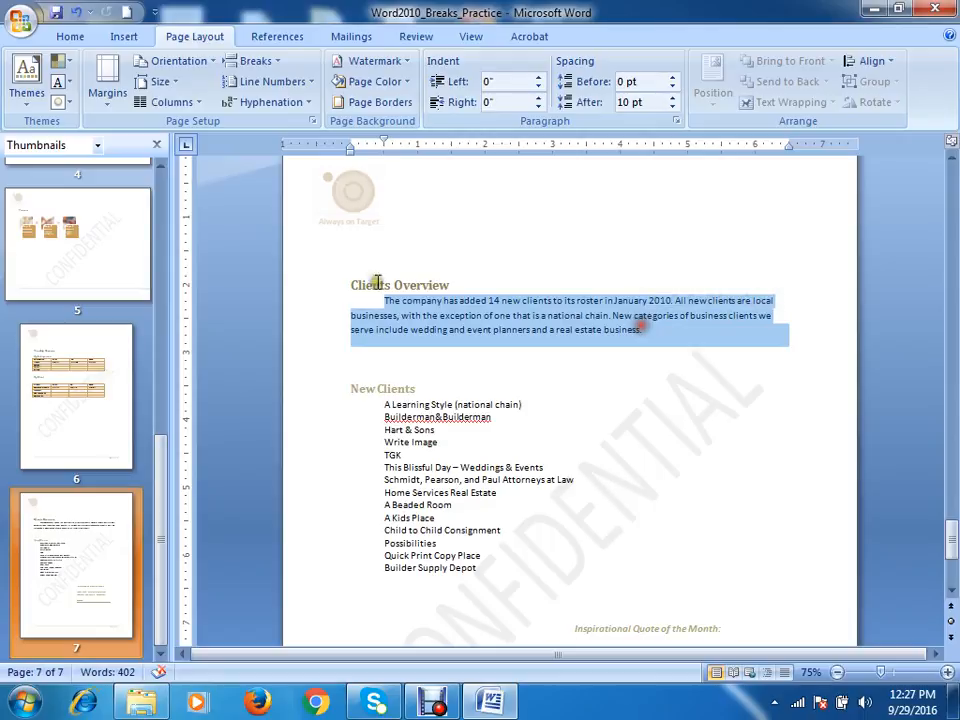
left_click(673, 79)
left_click(673, 79)
left_click(673, 79)
left_click(673, 79)
left_click(673, 79)
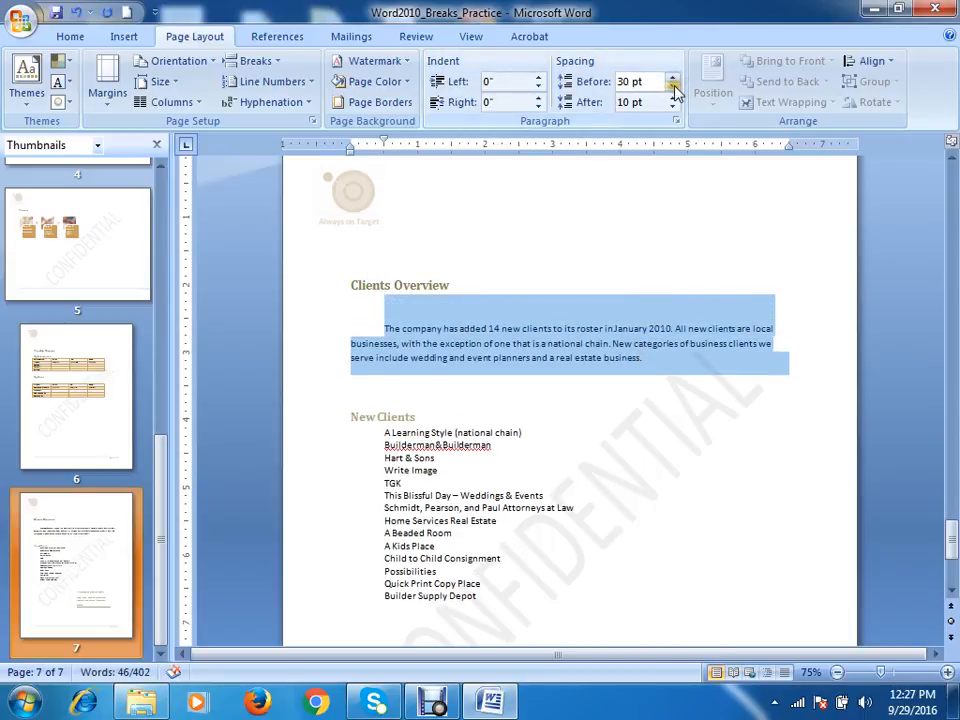
Reset the spacing before the Clients Overview body paragraph to 0 pt
left_click(673, 86)
left_click(673, 86)
left_click(673, 86)
left_click(673, 86)
left_click(673, 86)
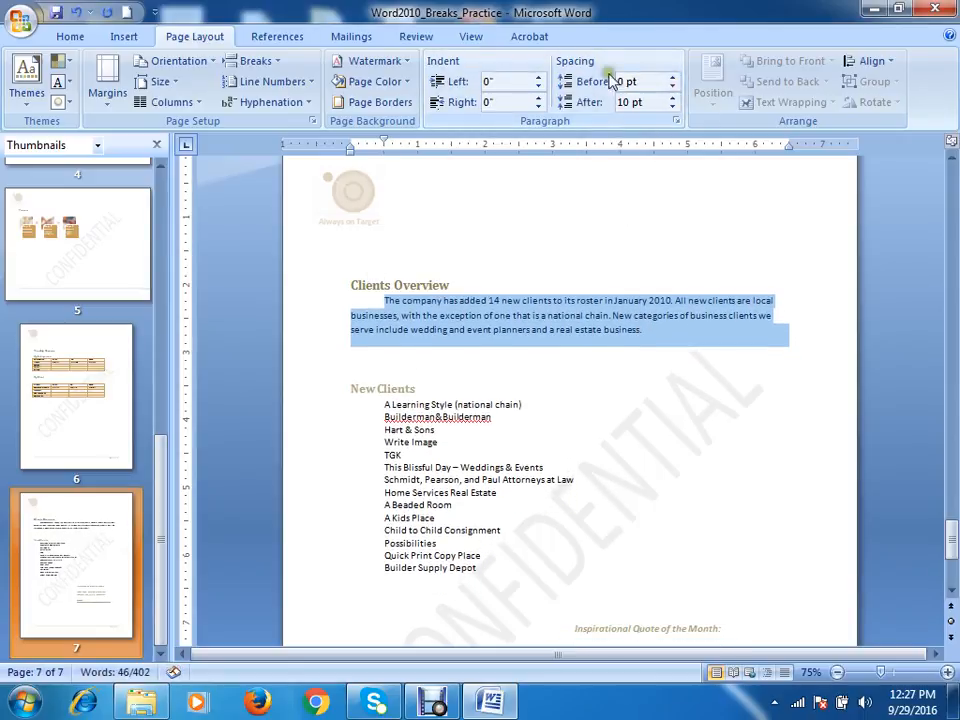
left_click(640, 81)
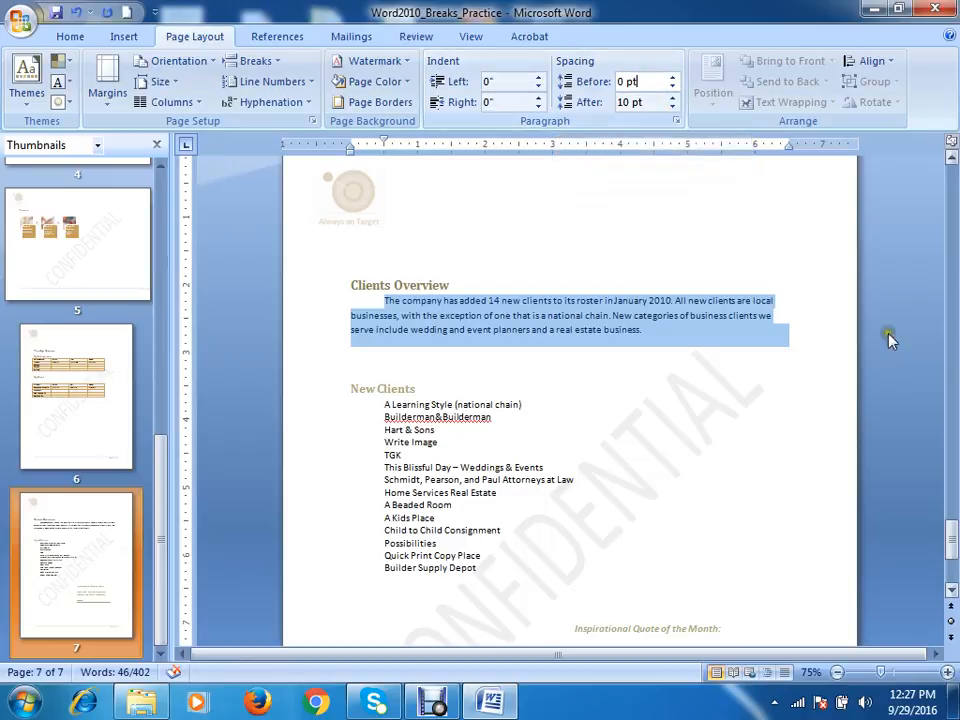
Look back through the report from New Clients to the Updated Chain of Command chart and select the chart
left_click(649, 388)
scroll(484, 367, "down", 4)
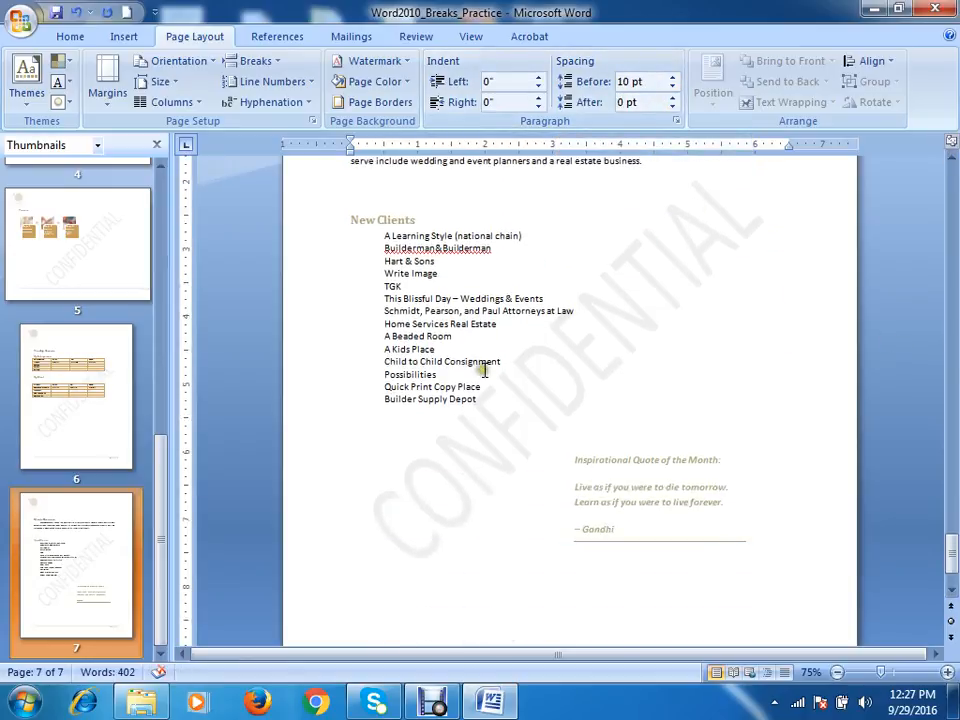
scroll(486, 371, "up", 5)
scroll(499, 373, "up", 20)
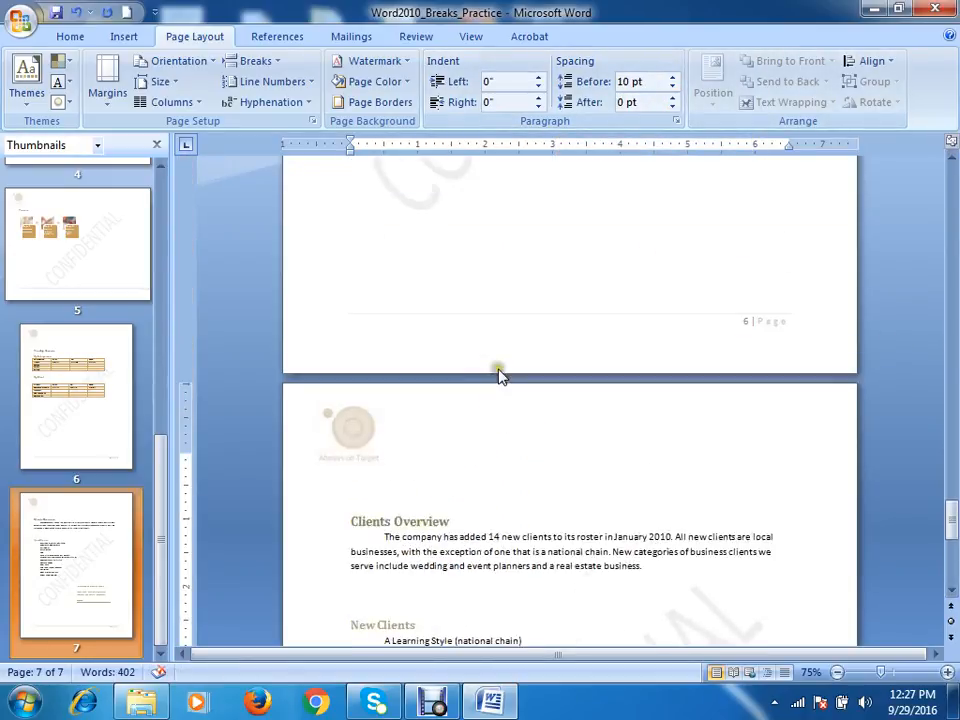
scroll(499, 376, "up", 3)
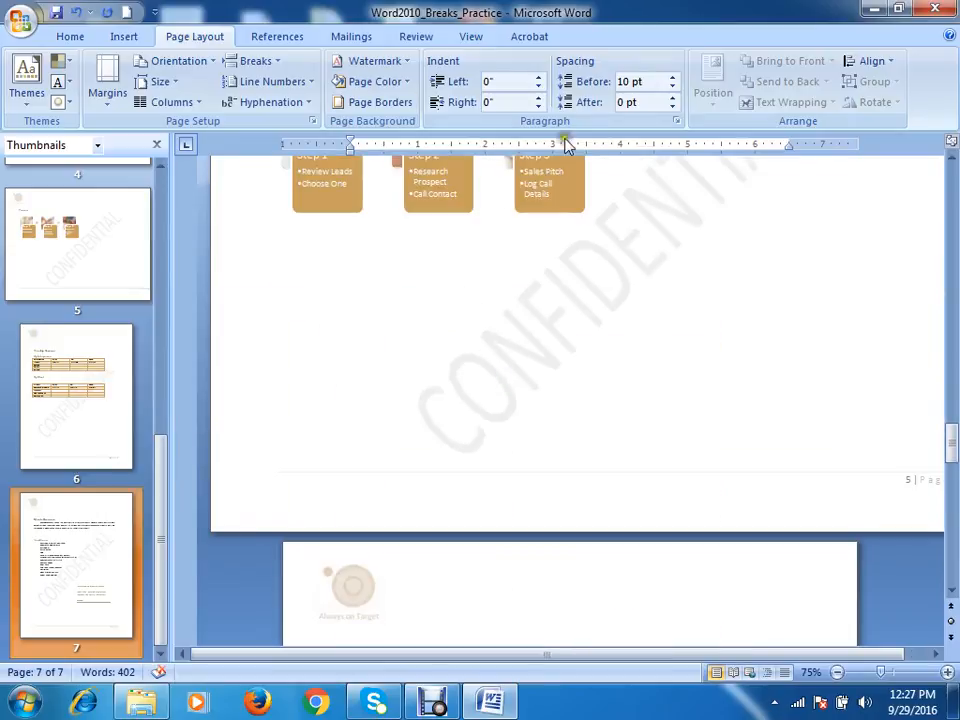
scroll(626, 318, "up", 20)
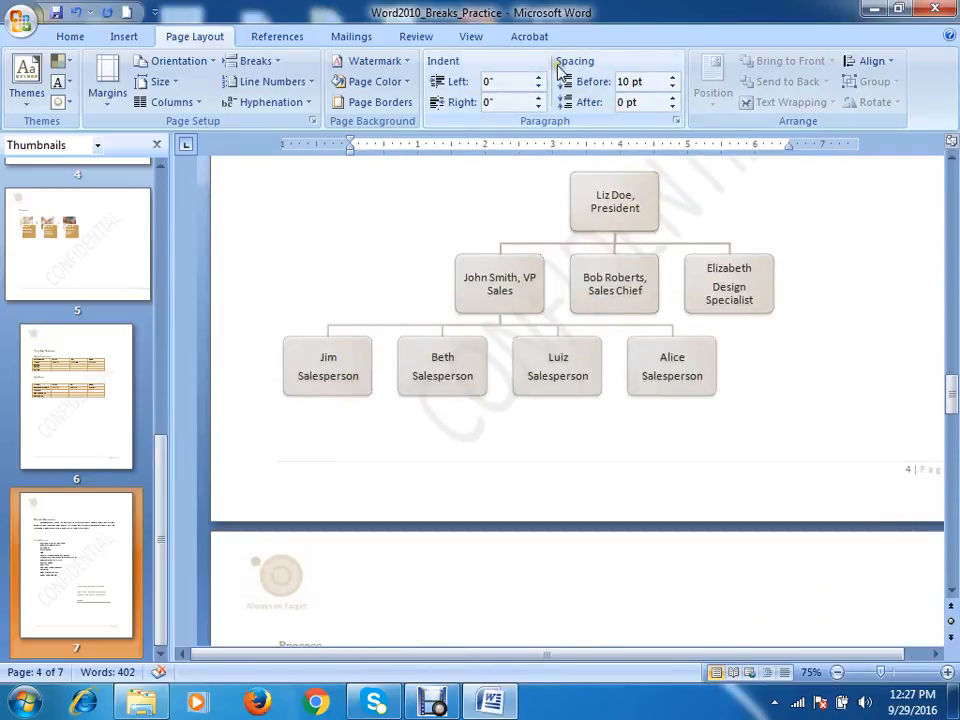
scroll(630, 250, "up", 3)
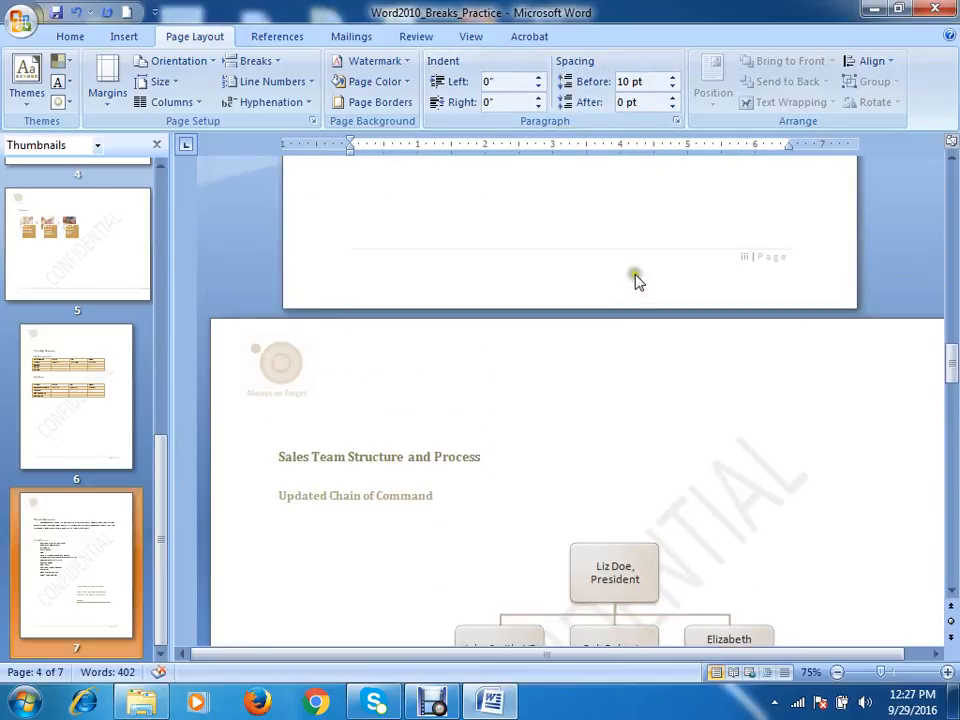
scroll(687, 386, "down", 4)
left_click(745, 365)
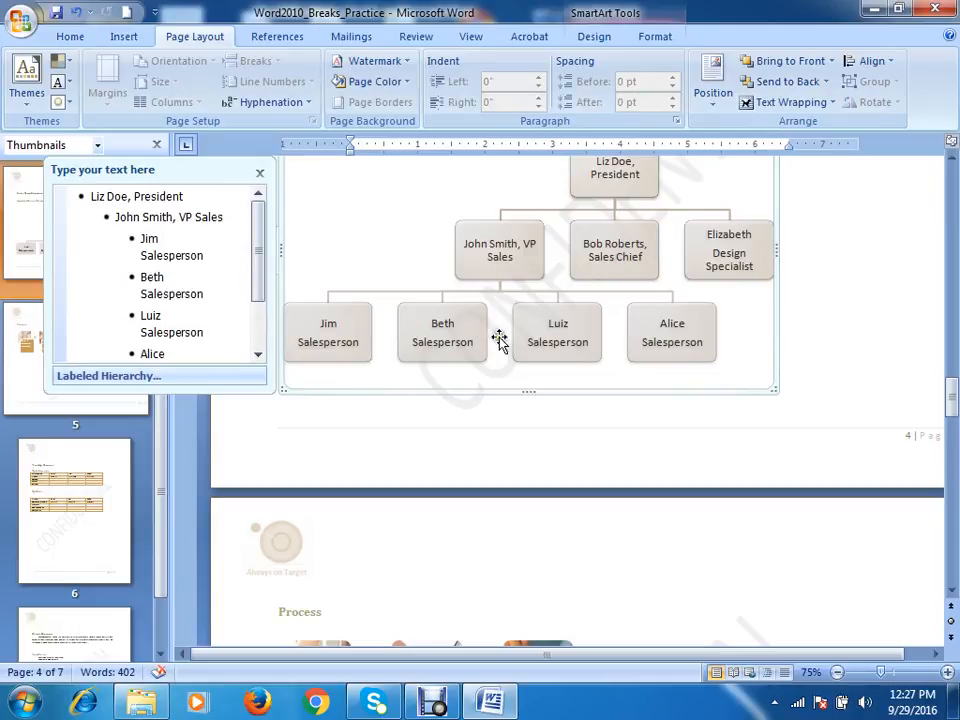
scroll(768, 390, "up", 3)
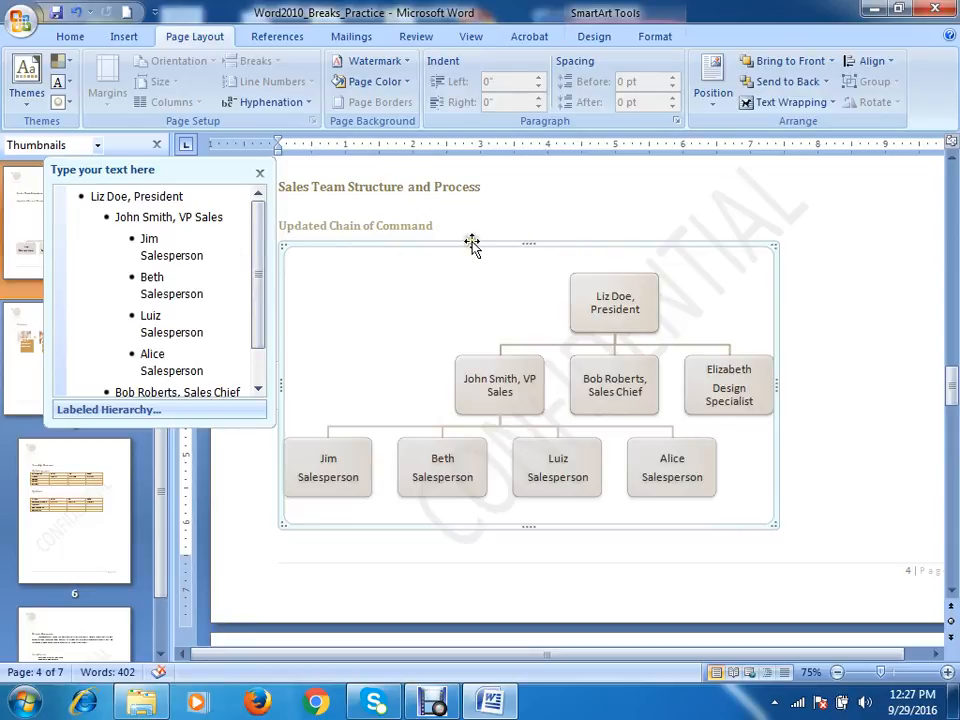
Insert the desert landscape picture from the Sample Pictures folder below the Process graphic on page 5
left_click(134, 42)
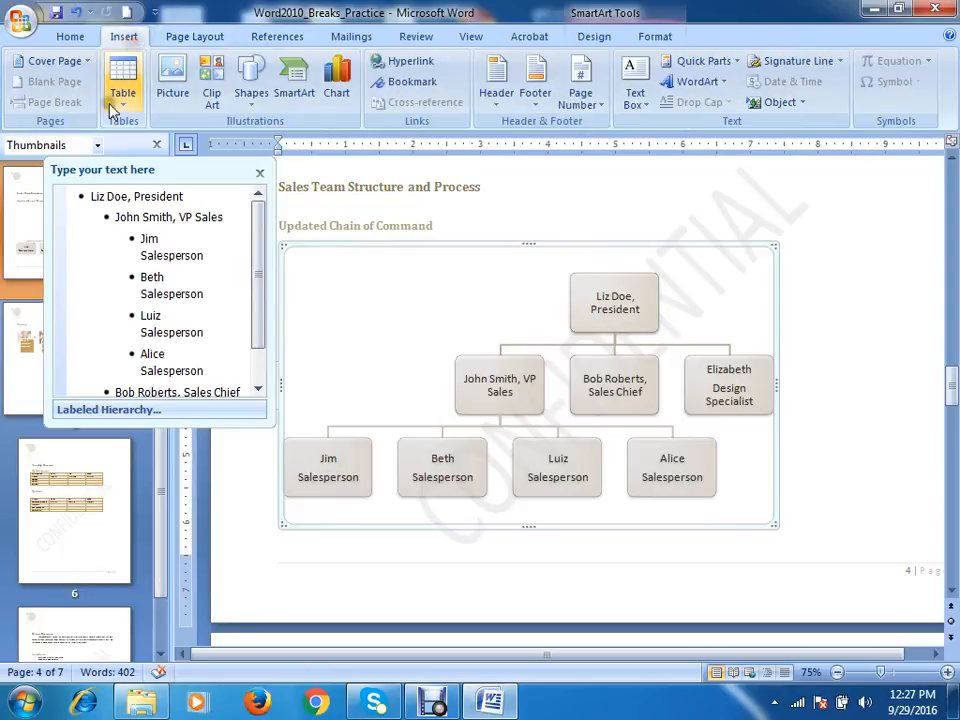
scroll(504, 250, "down", 10)
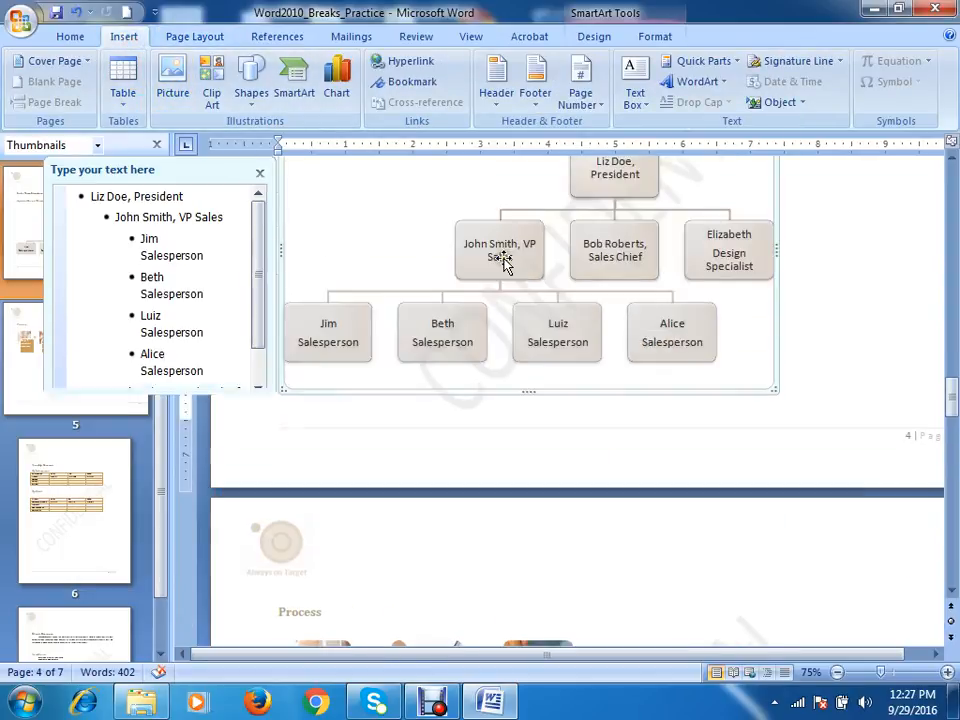
left_click(428, 368)
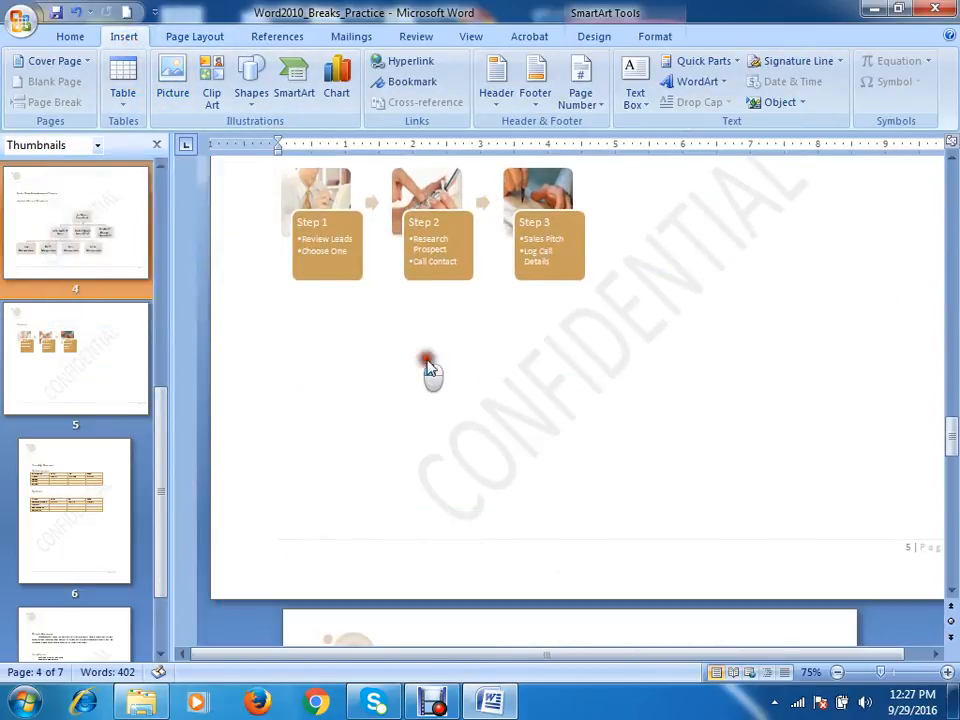
left_click(606, 276)
left_click(170, 80)
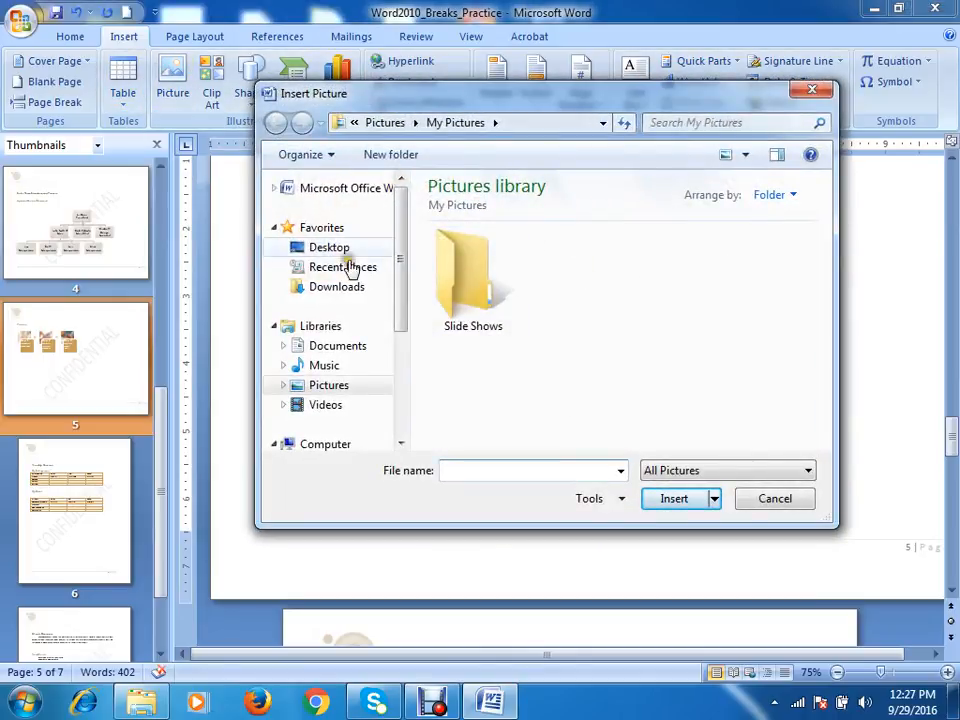
left_click(338, 387)
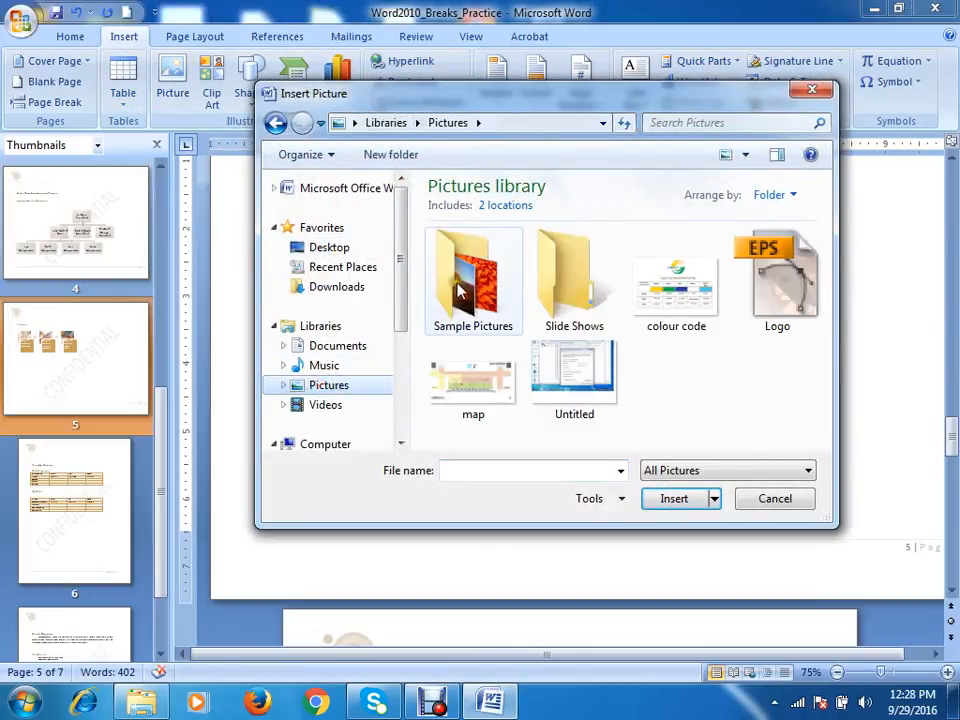
double_click(474, 262)
double_click(576, 285)
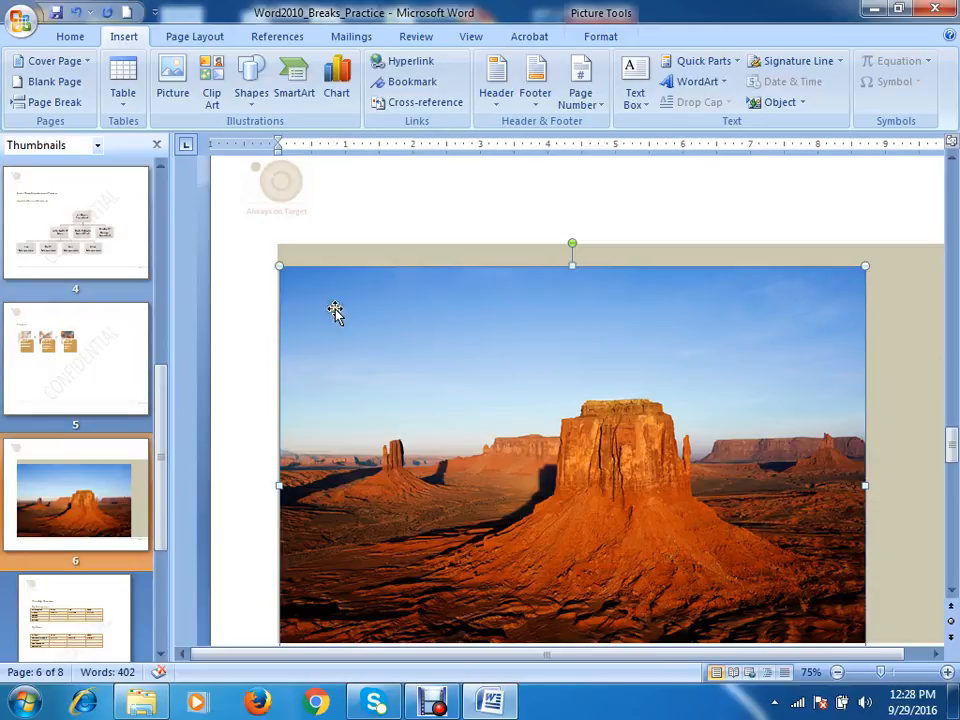
Shrink the desert picture to about 3.6" wide so it fits below the Process graphic on page 5
left_click_drag(279, 268, 636, 469)
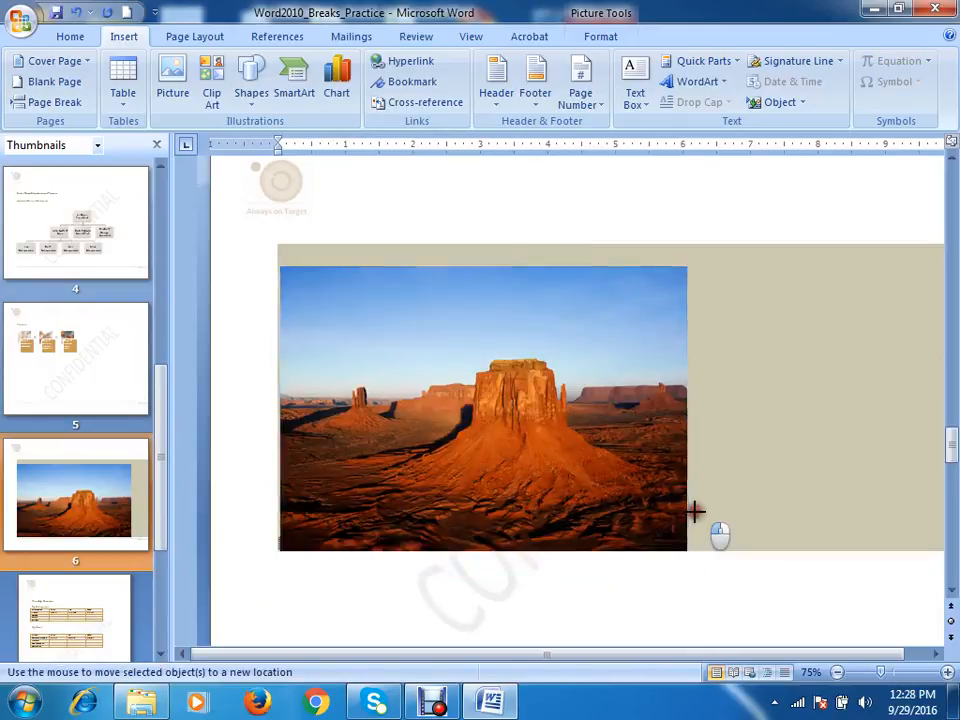
left_click_drag(564, 458, 371, 362)
scroll(716, 250, "up", 10)
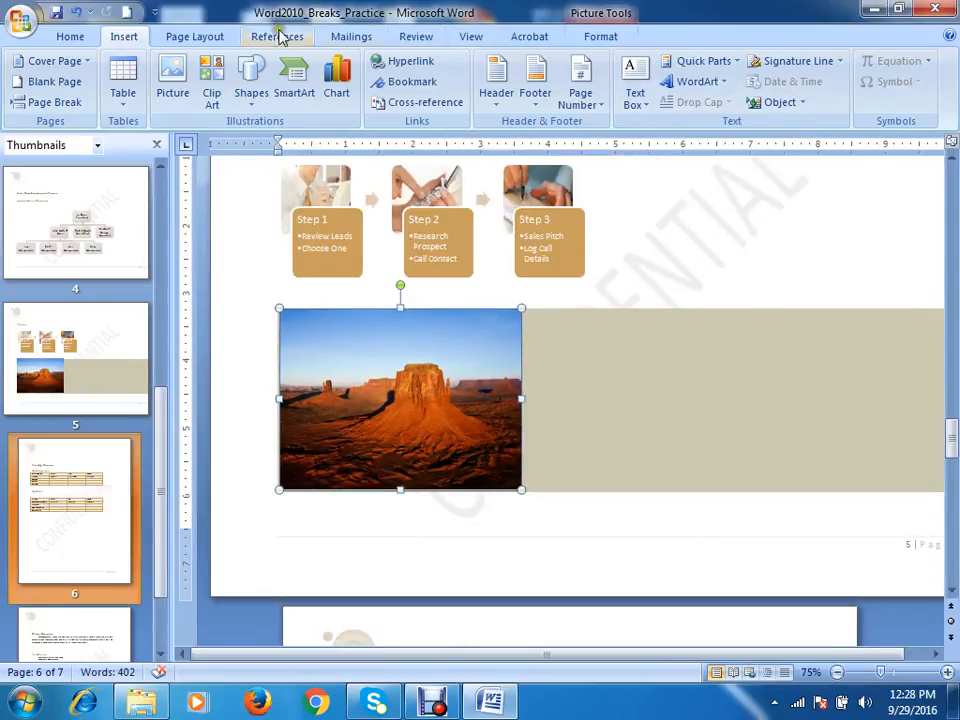
Review the text wrapping options available for the selected desert picture
left_click(195, 36)
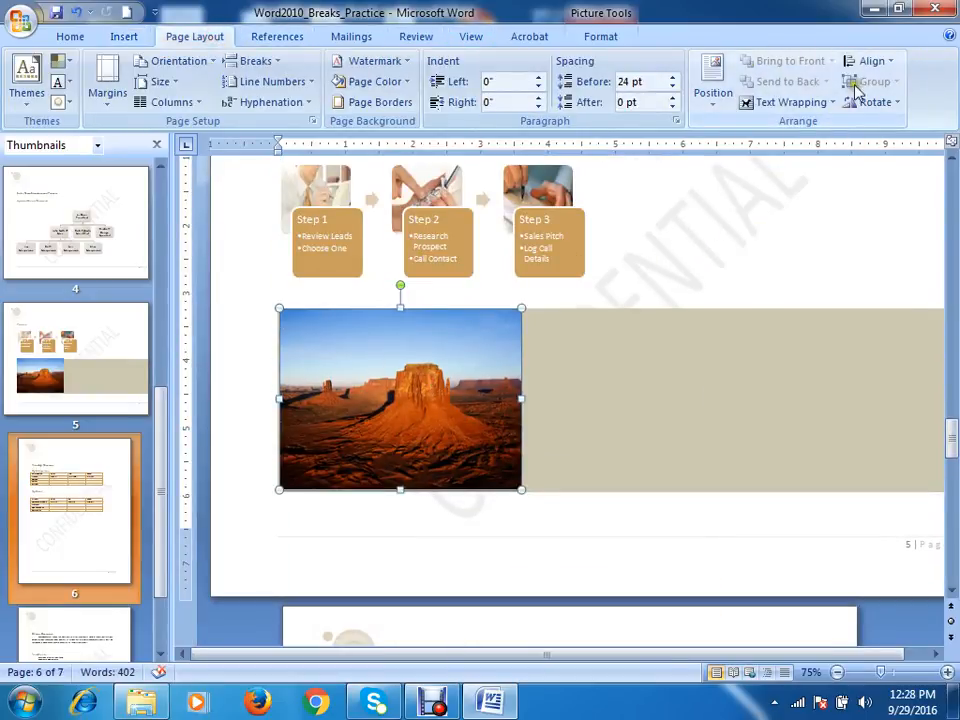
left_click(696, 302)
left_click(515, 376)
left_click(765, 102)
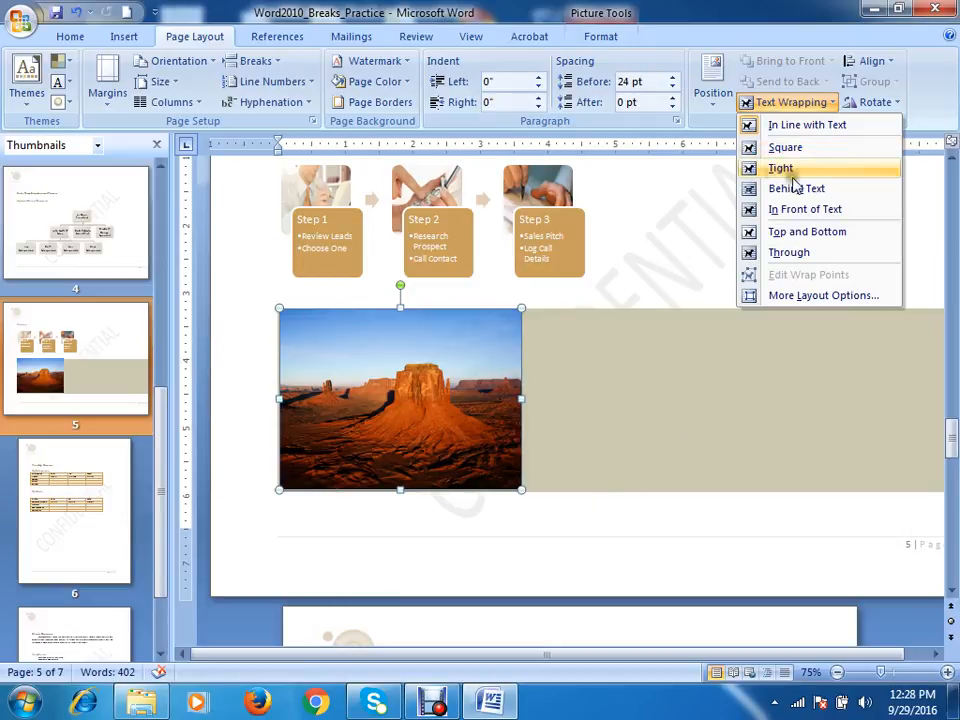
left_click(608, 421)
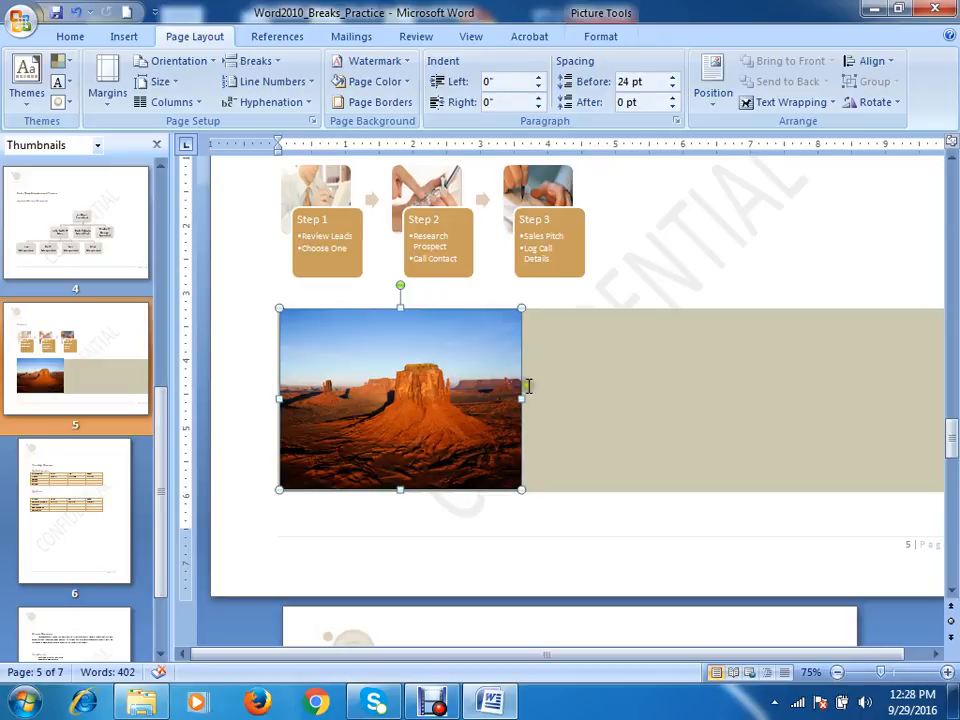
left_click(791, 103)
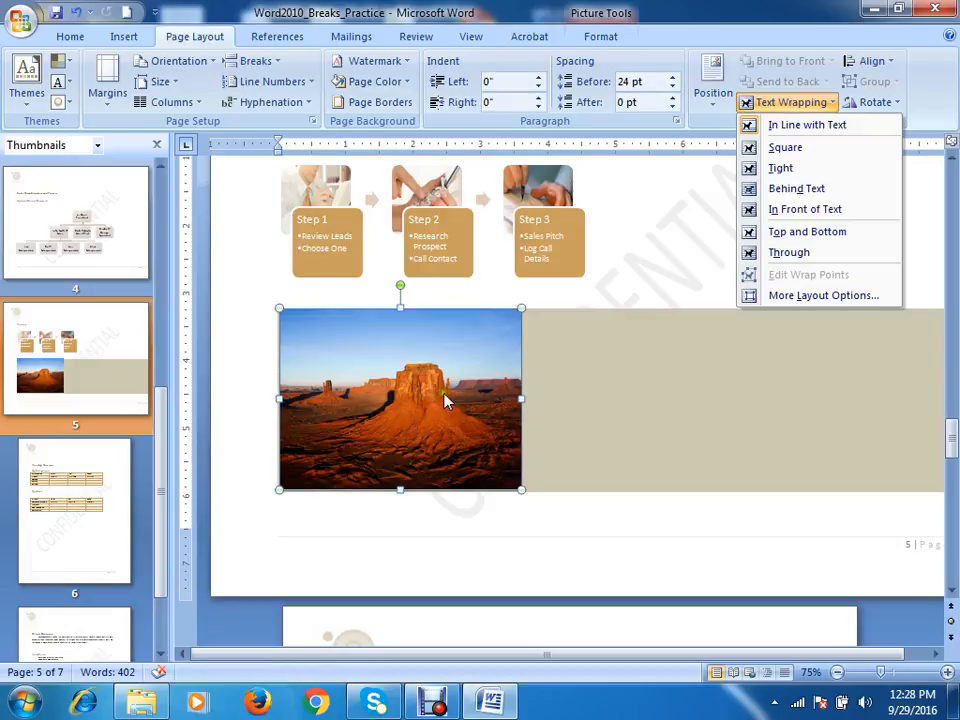
left_click(632, 402)
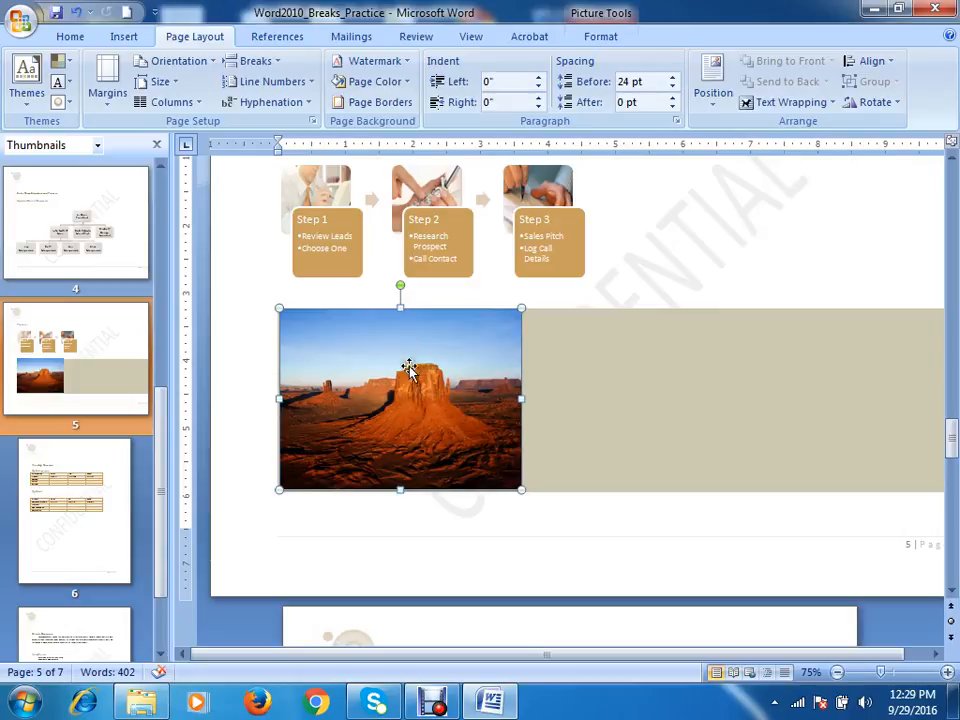
Set the desert picture's text wrapping to Behind Text and move it down and to the right over the page 5 footer
left_click(789, 102)
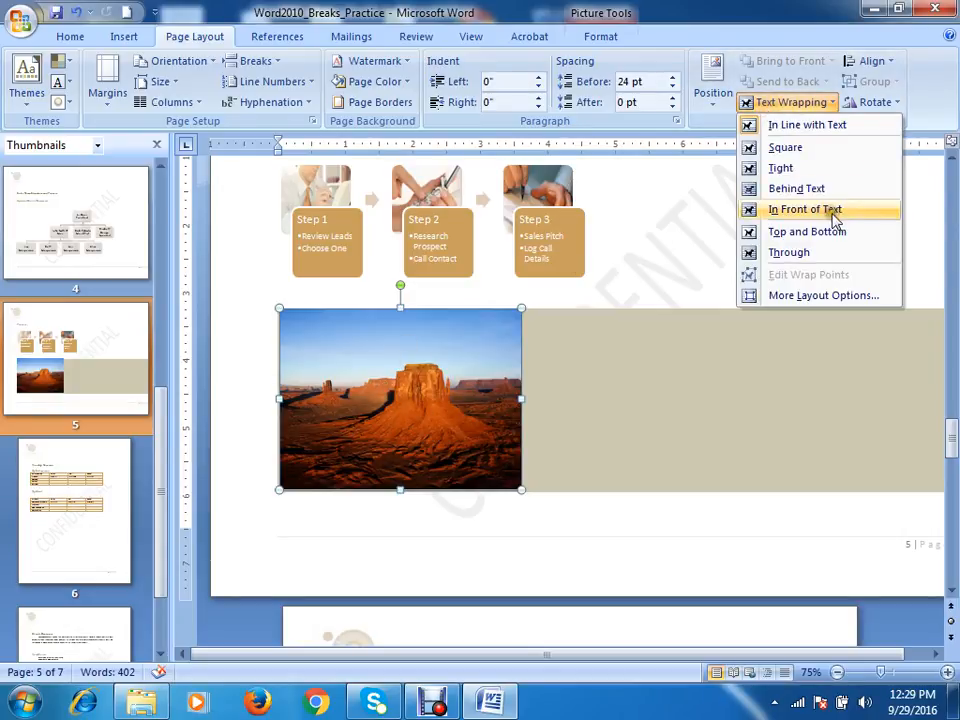
left_click(799, 190)
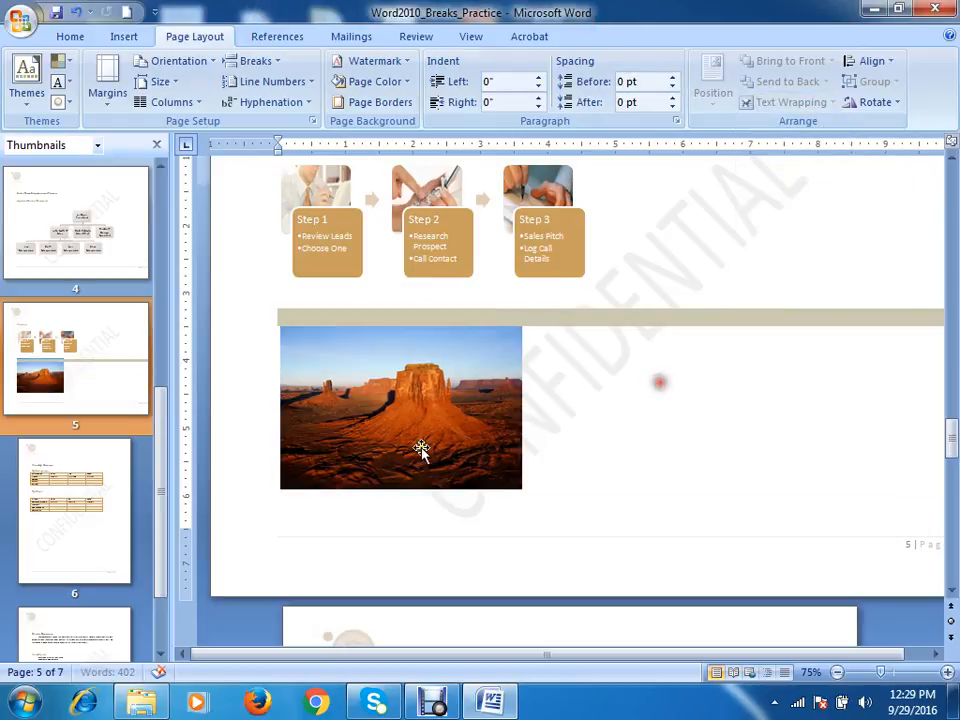
left_click_drag(430, 442, 577, 520)
scroll(570, 500, "down", 8)
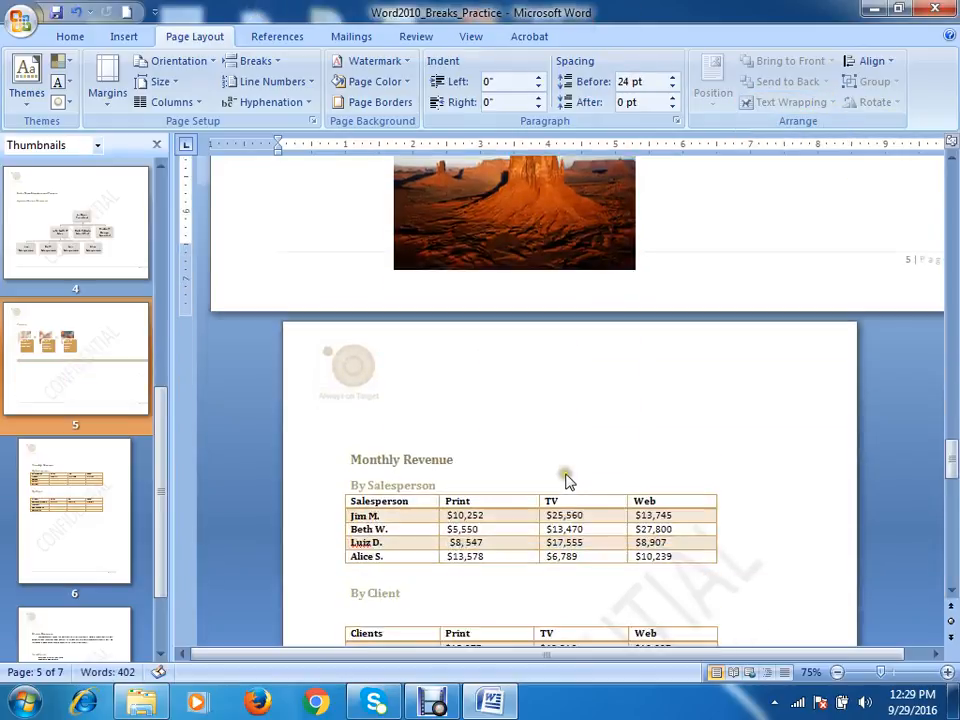
Move the desert picture from page 5 onto page 6 so it sits behind both Monthly Revenue tables
left_click_drag(526, 206, 583, 649)
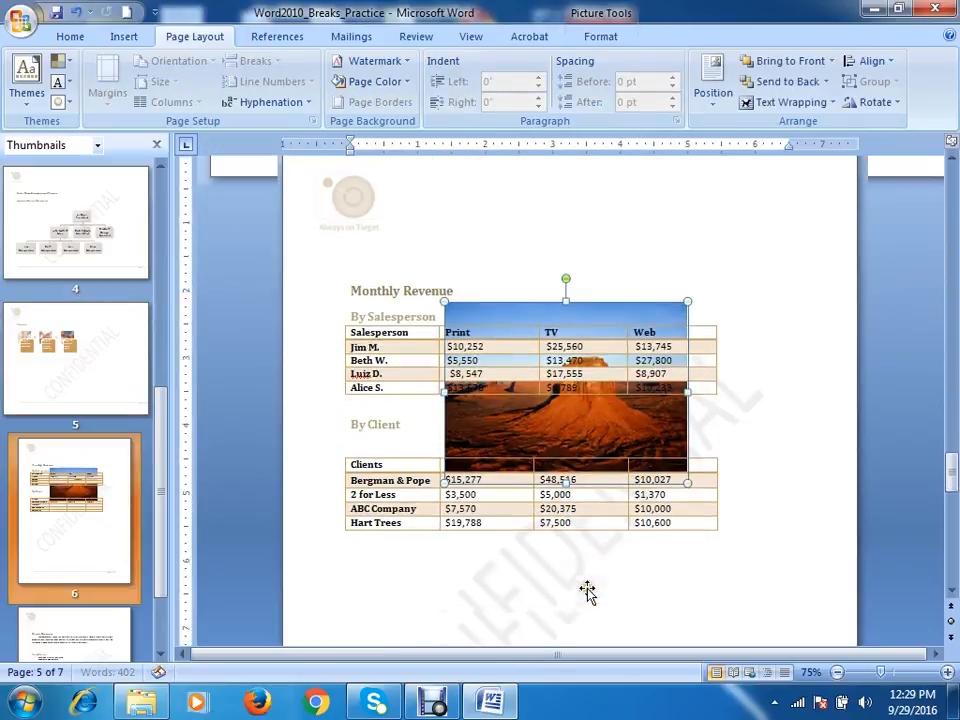
left_click_drag(596, 399, 568, 454)
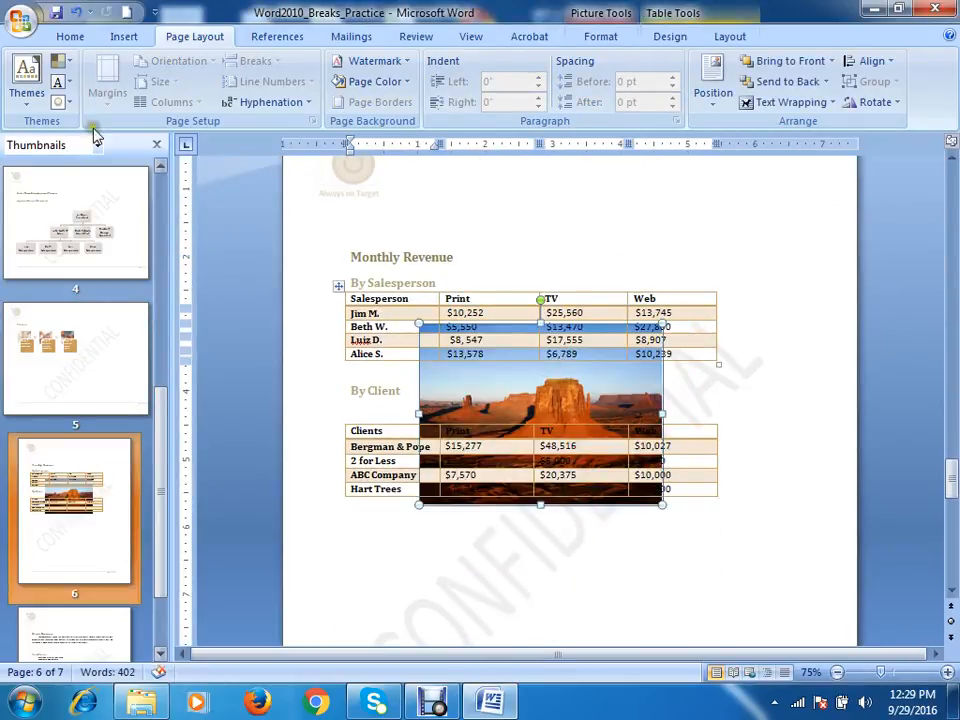
left_click(128, 38)
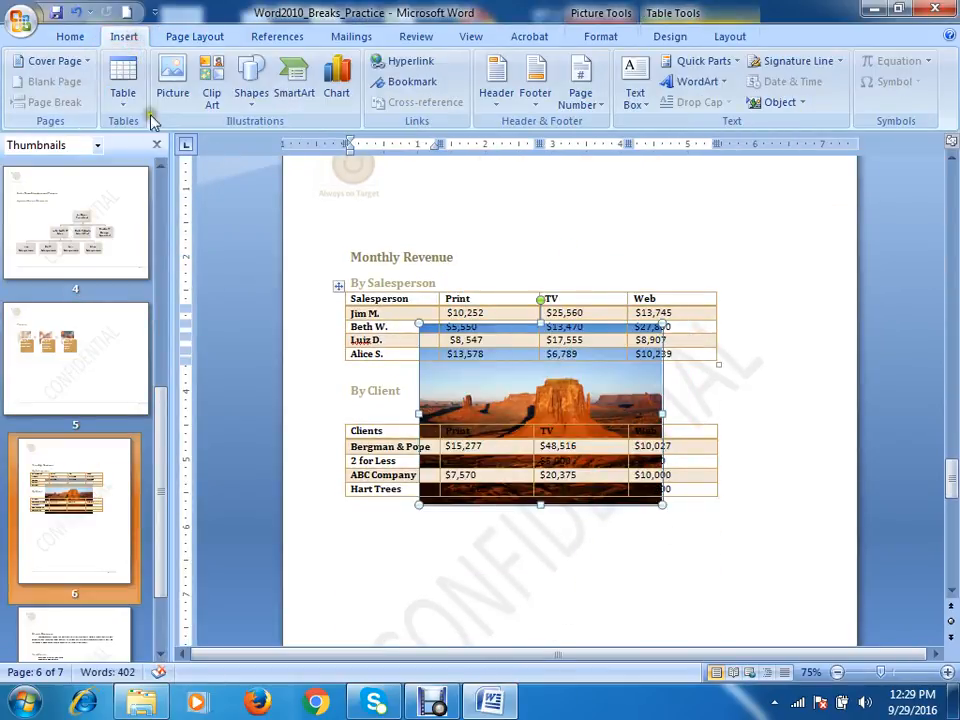
left_click(578, 175)
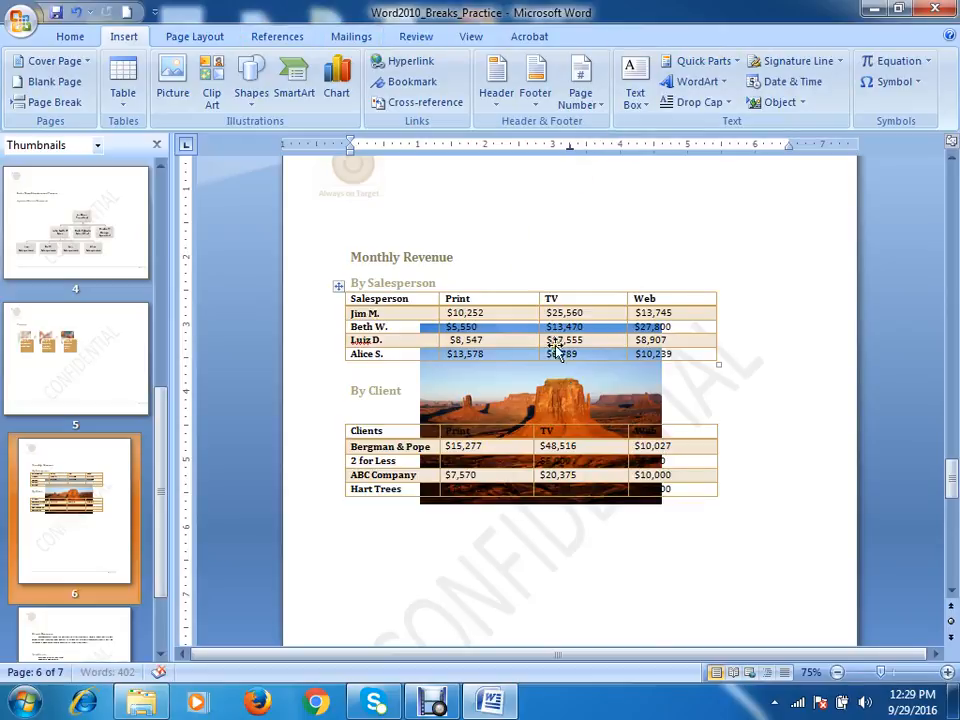
left_click(596, 392)
Recolor the desert picture behind the tables with the first of the Light Variations
left_click(667, 38)
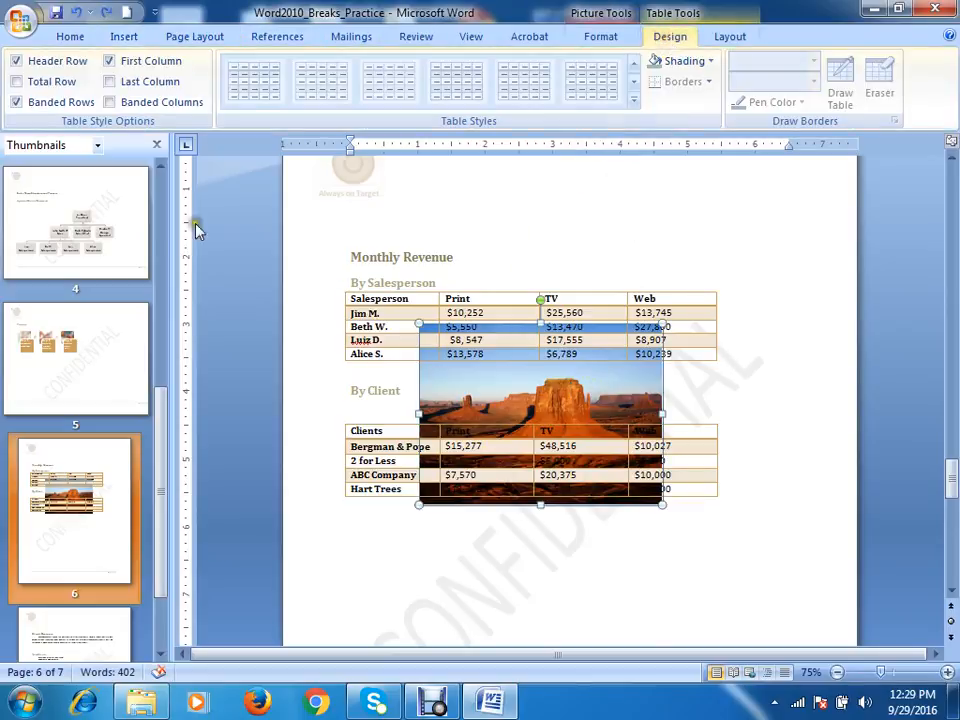
left_click(736, 38)
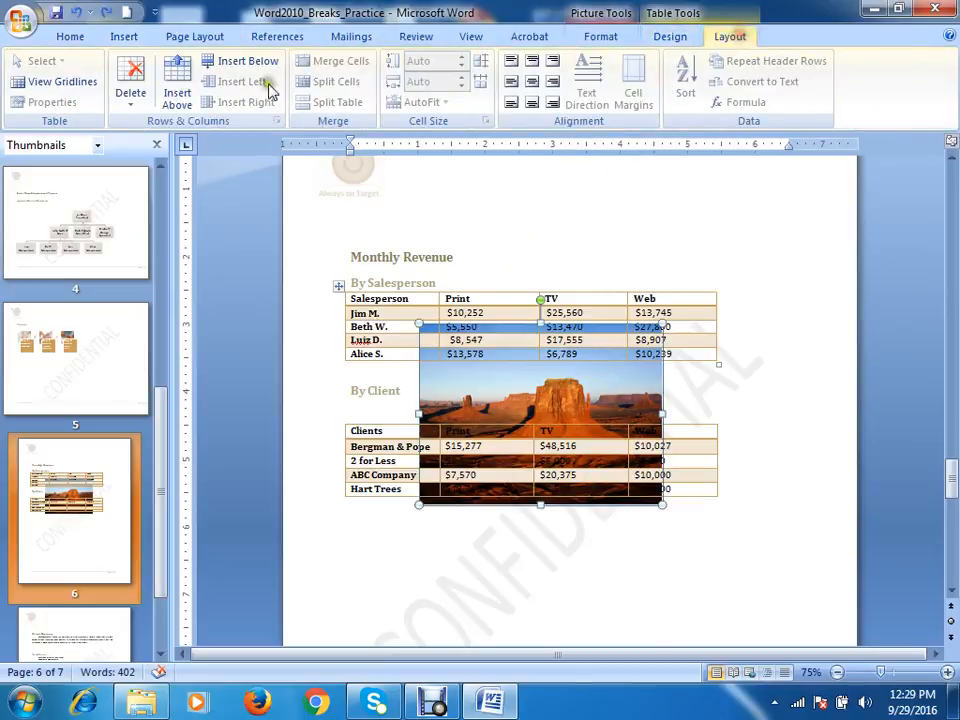
left_click(684, 40)
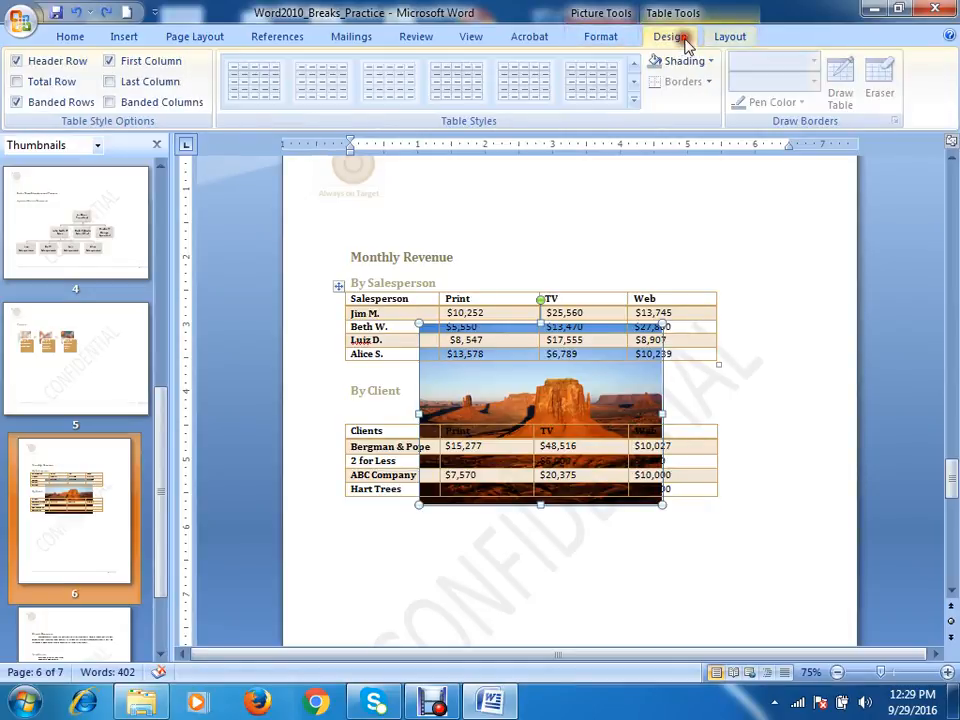
left_click(598, 38)
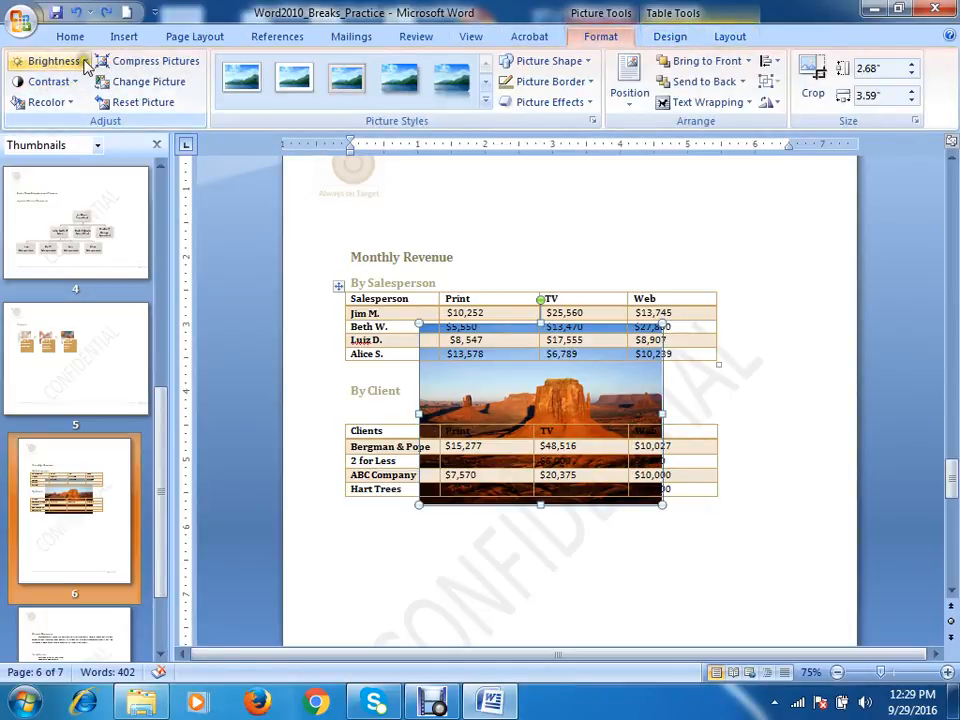
left_click(72, 103)
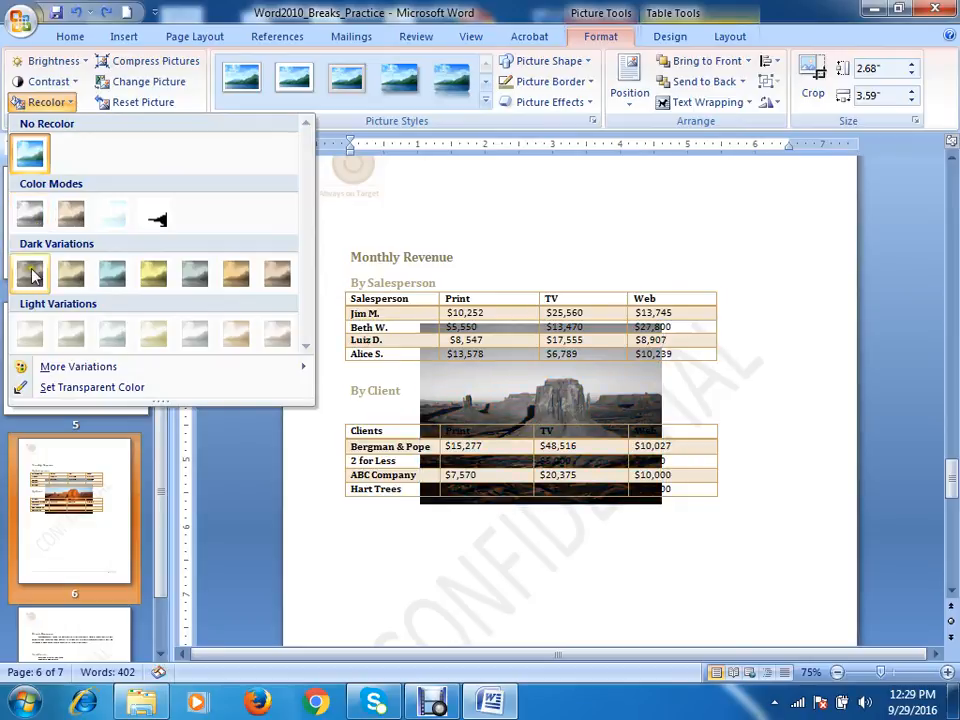
left_click(31, 337)
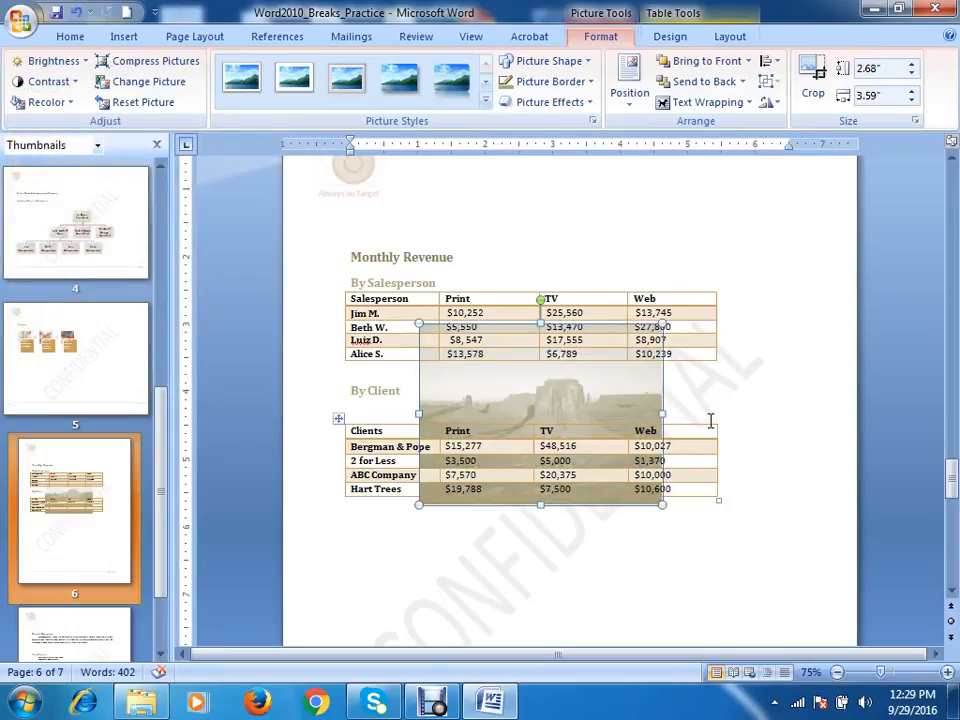
Nudge the recolored desert picture slightly upward behind the revenue tables
key("Up")
key("Up")
key("Up")
key("Up")
key("Up")
key("Up")
key("Up")
key("Up")
key("Up")
key("Up")
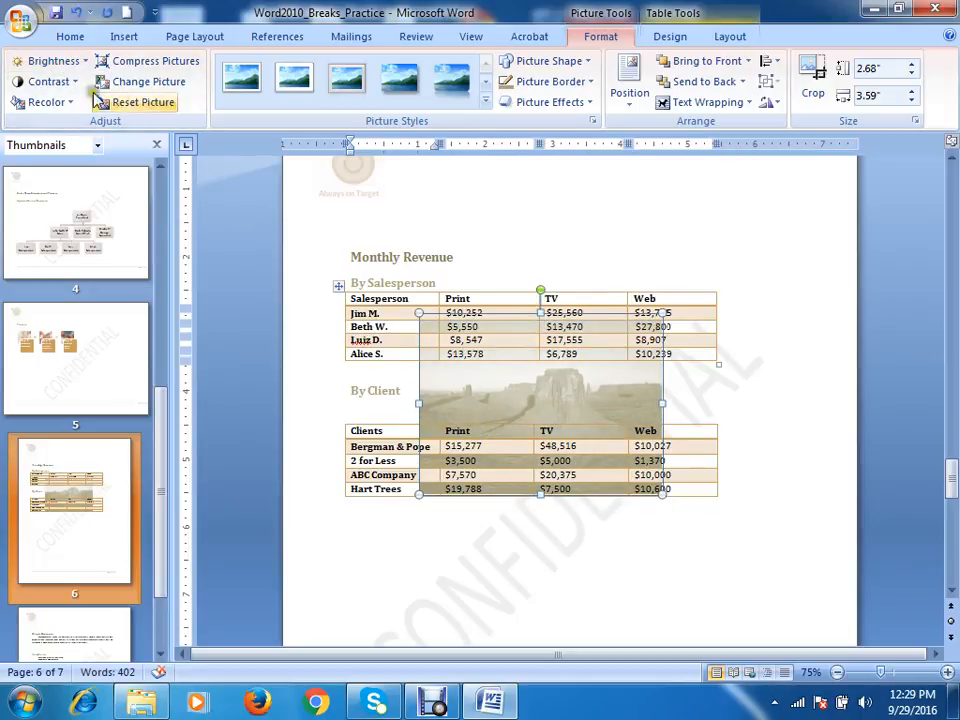
Set the desert picture's brightness to +10 % and its contrast to +20 %
left_click(55, 61)
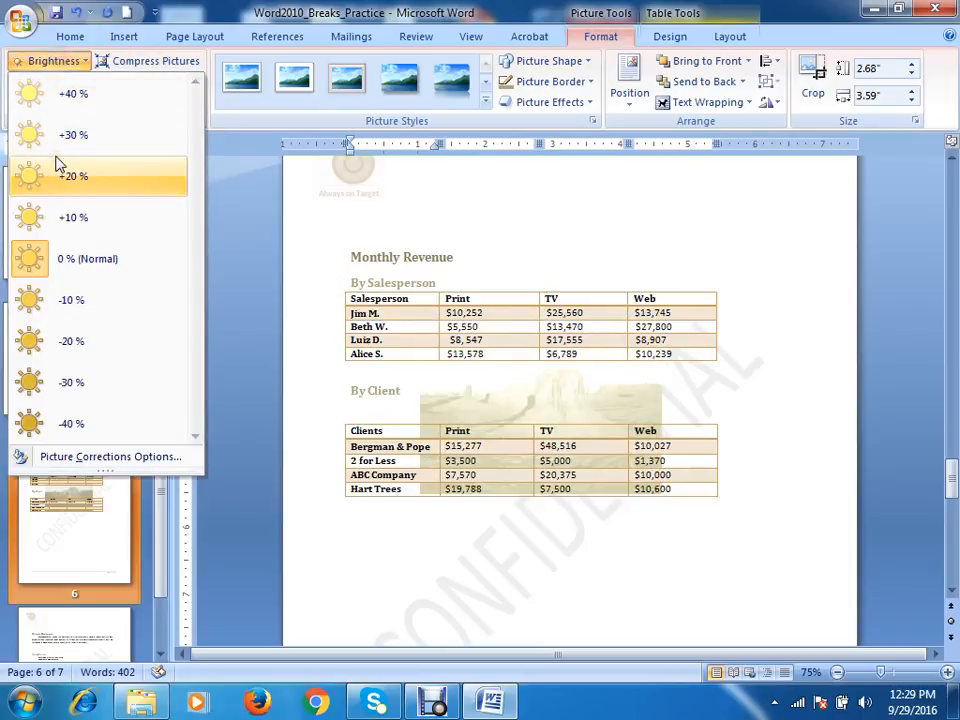
left_click(73, 215)
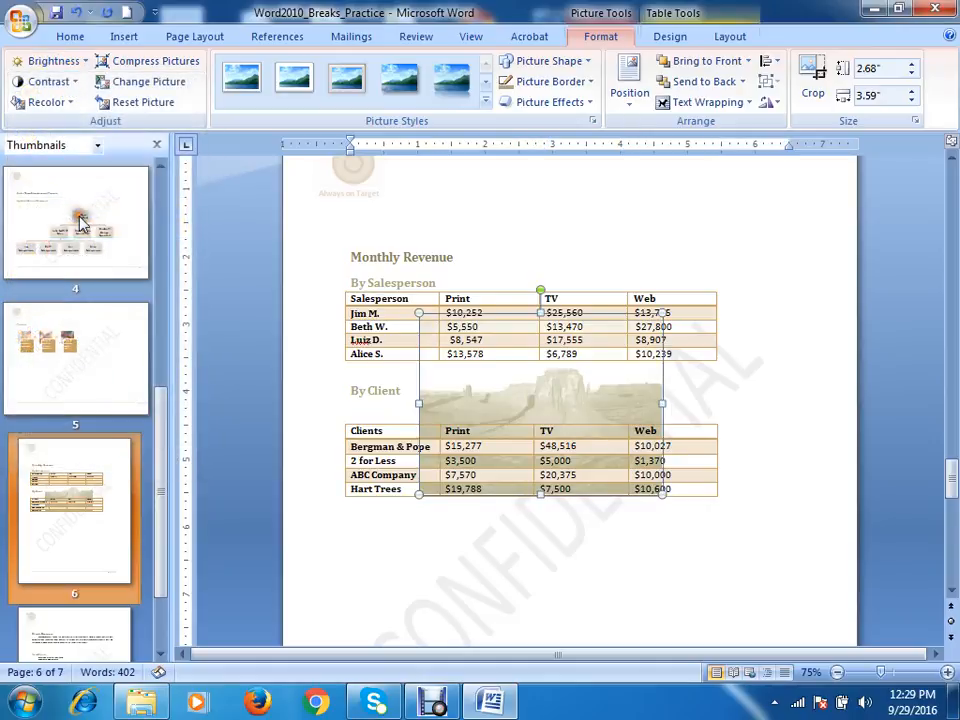
left_click(45, 81)
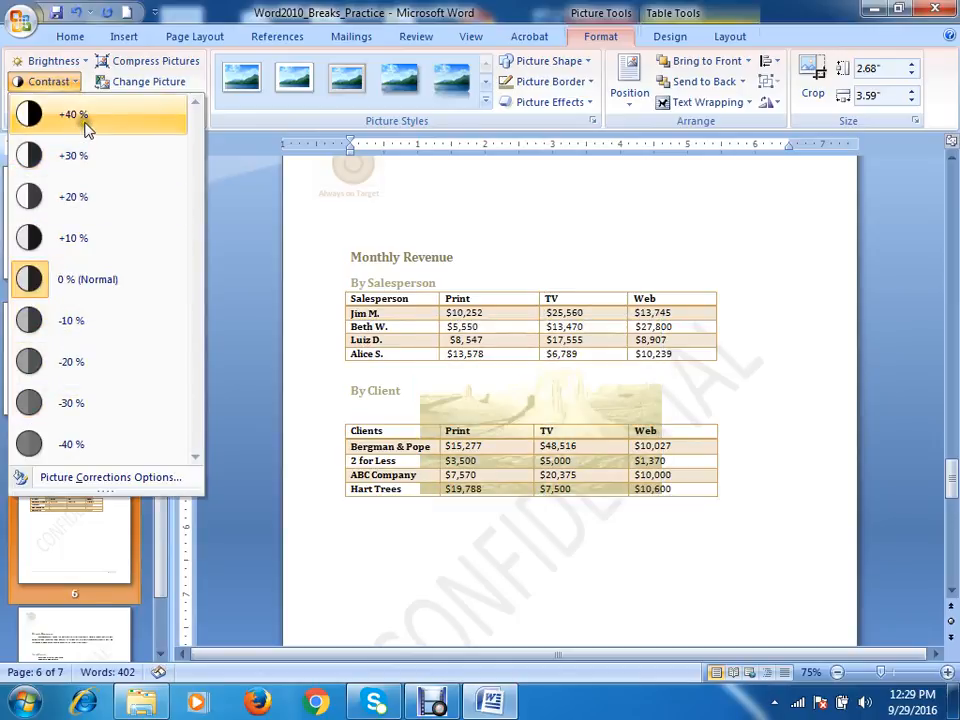
left_click(86, 199)
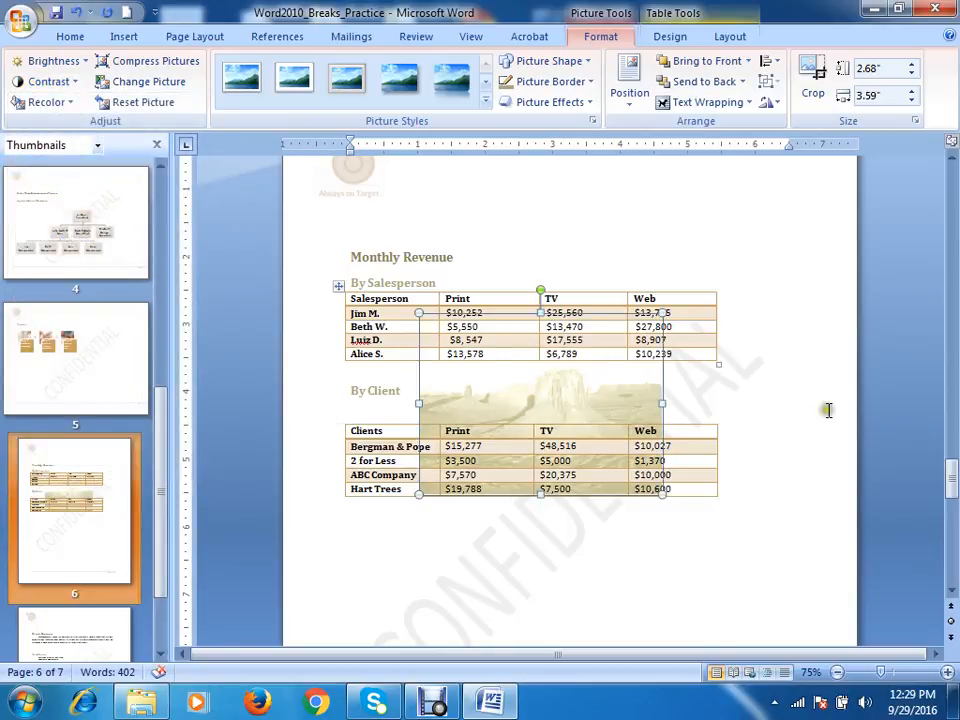
Move the desert picture aside from the tables and delete it from page 6
left_click_drag(601, 415, 747, 384)
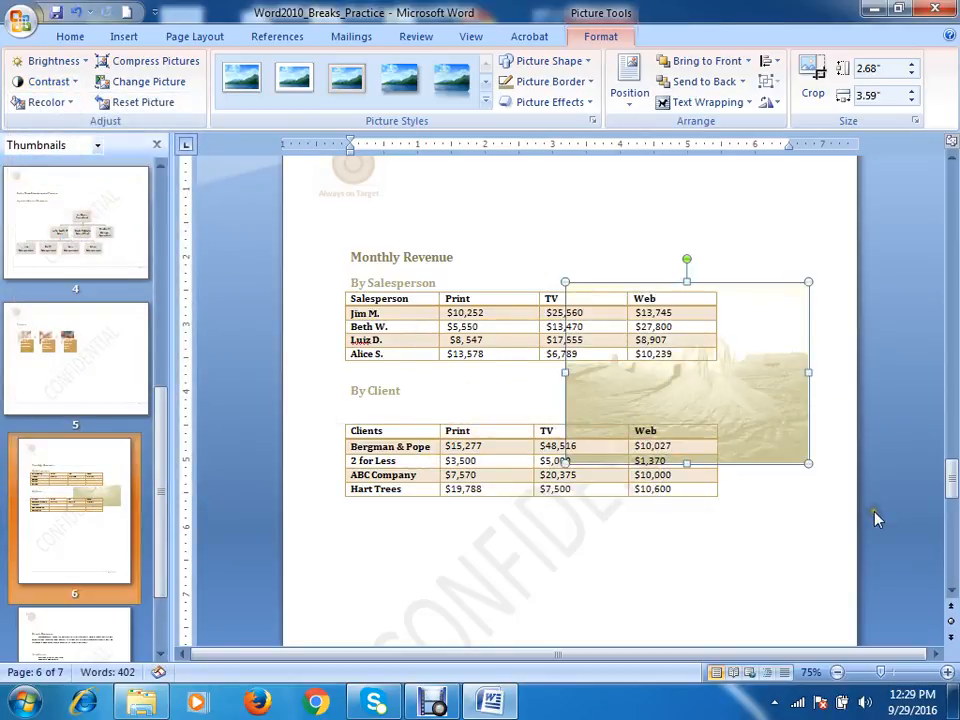
key("Delete")
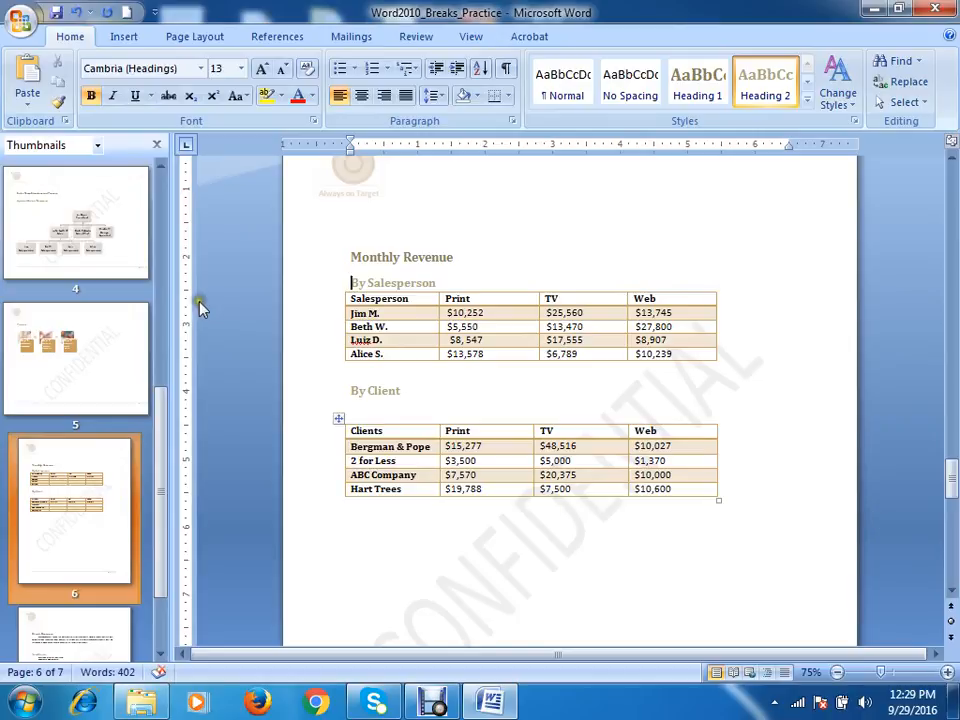
Rotate the Step 3 picture in the page 5 Process graphic left by 90°
left_click(541, 249)
scroll(435, 193, "up", 10)
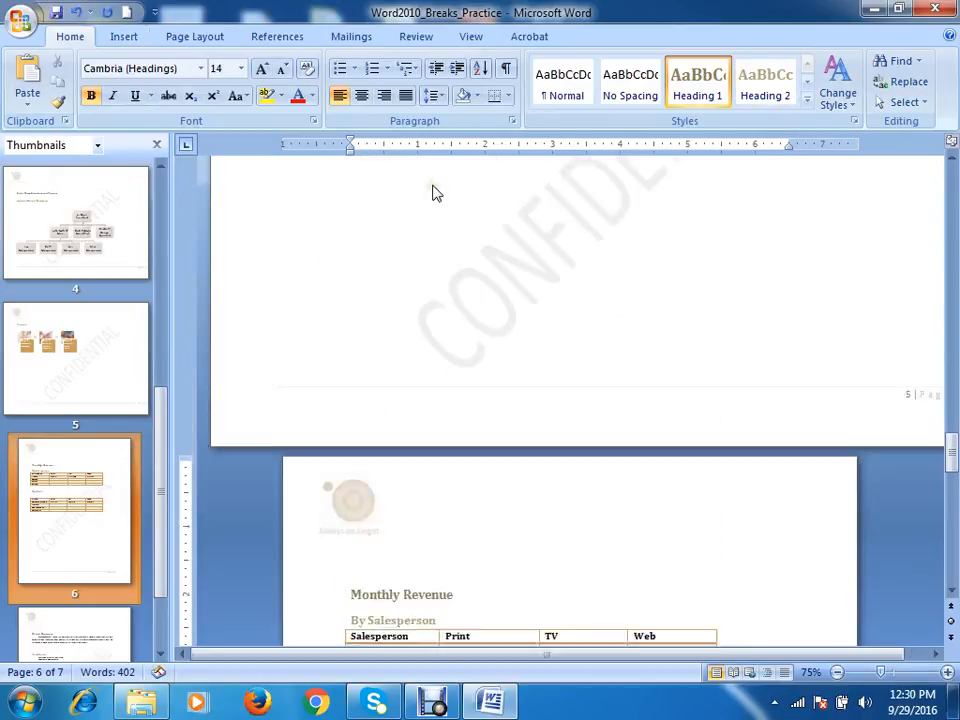
left_click(527, 330)
left_click(525, 306)
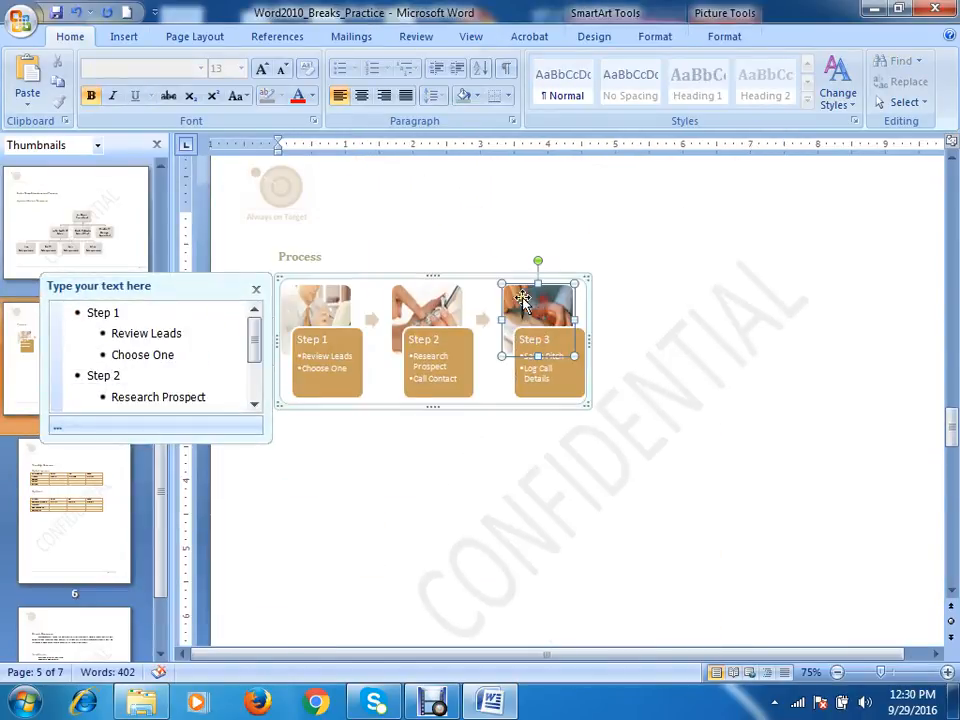
left_click(728, 35)
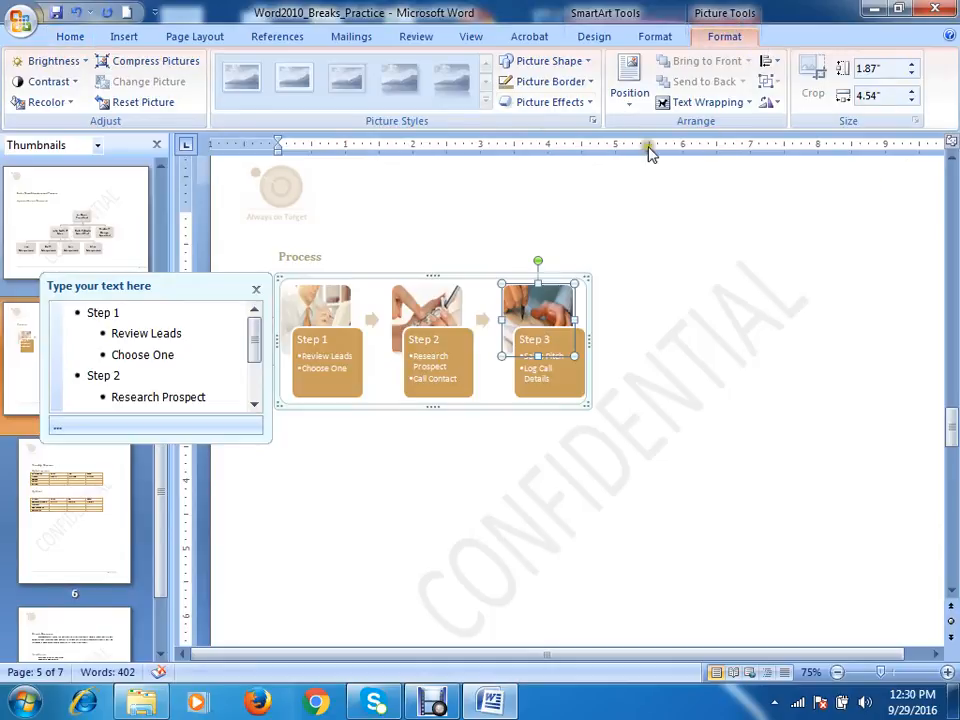
left_click(185, 37)
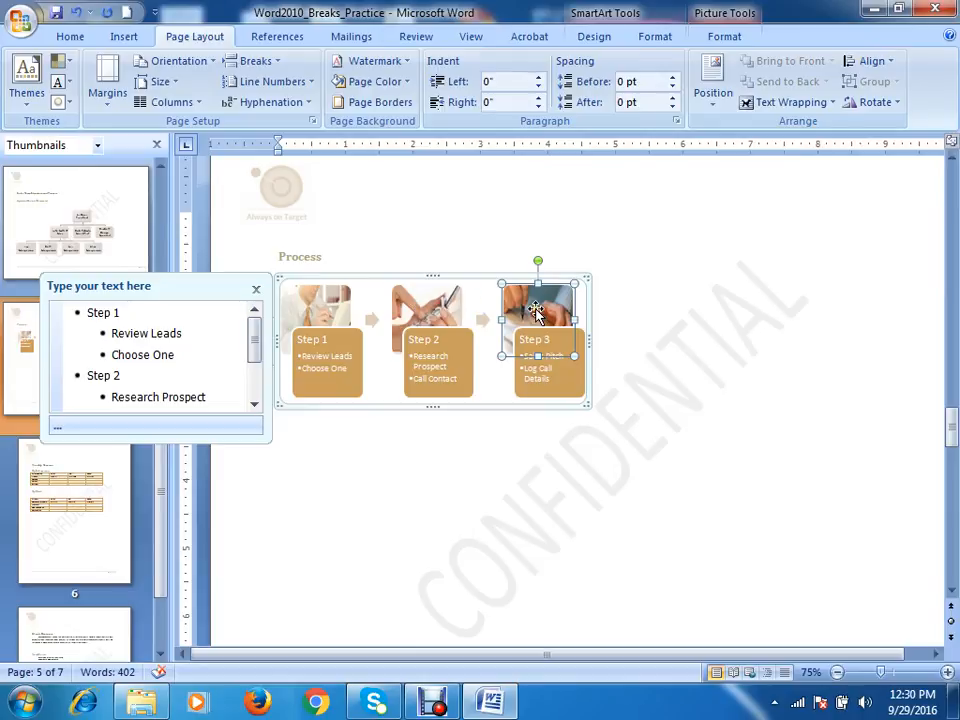
left_click(870, 104)
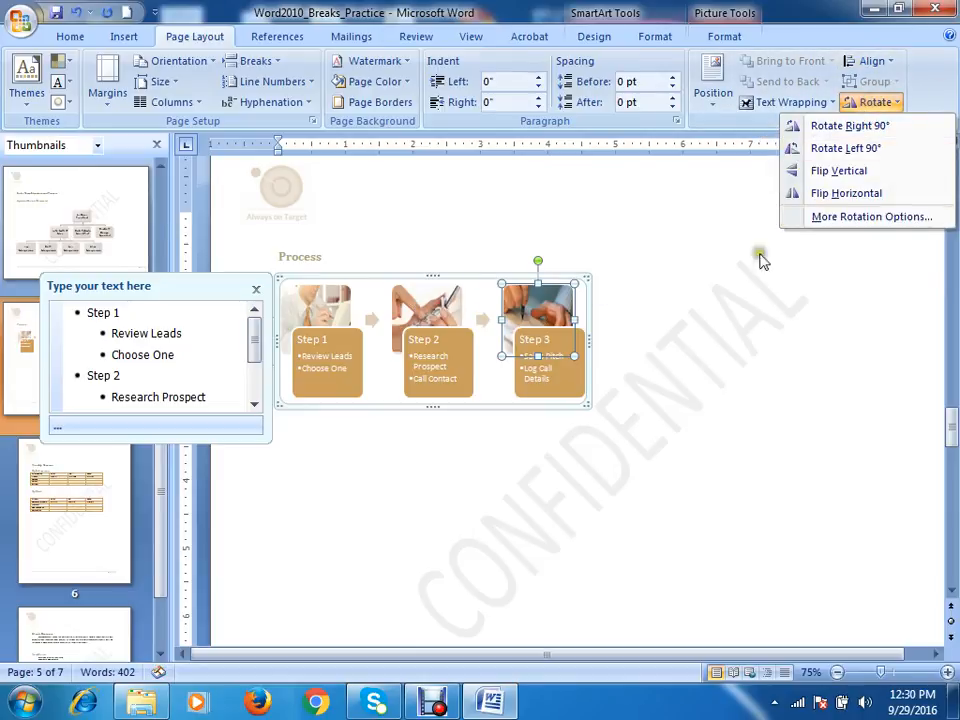
left_click(864, 149)
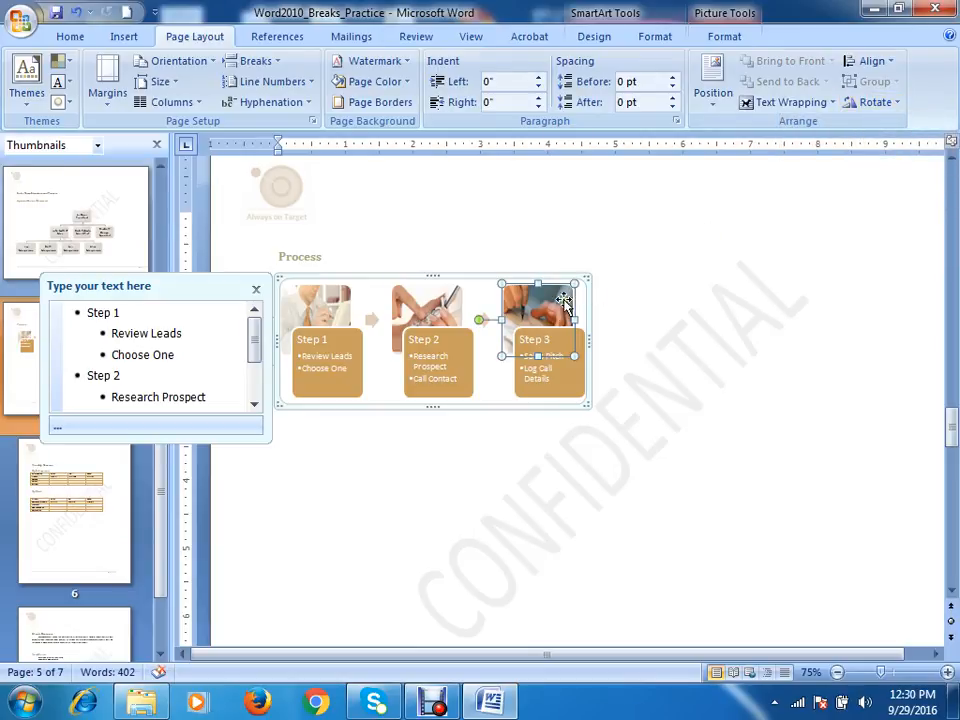
Rotate the Step 3 picture right by 90°, and try a freehand clockwise tilt before undoing it
left_click(686, 322)
left_click(539, 314)
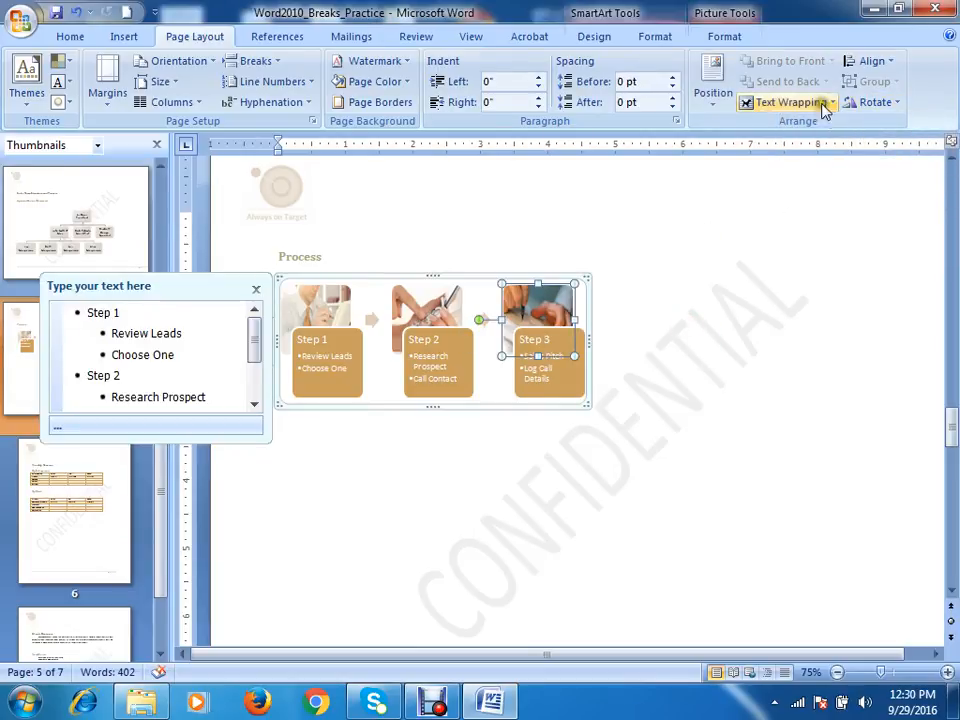
left_click(871, 62)
left_click(793, 143)
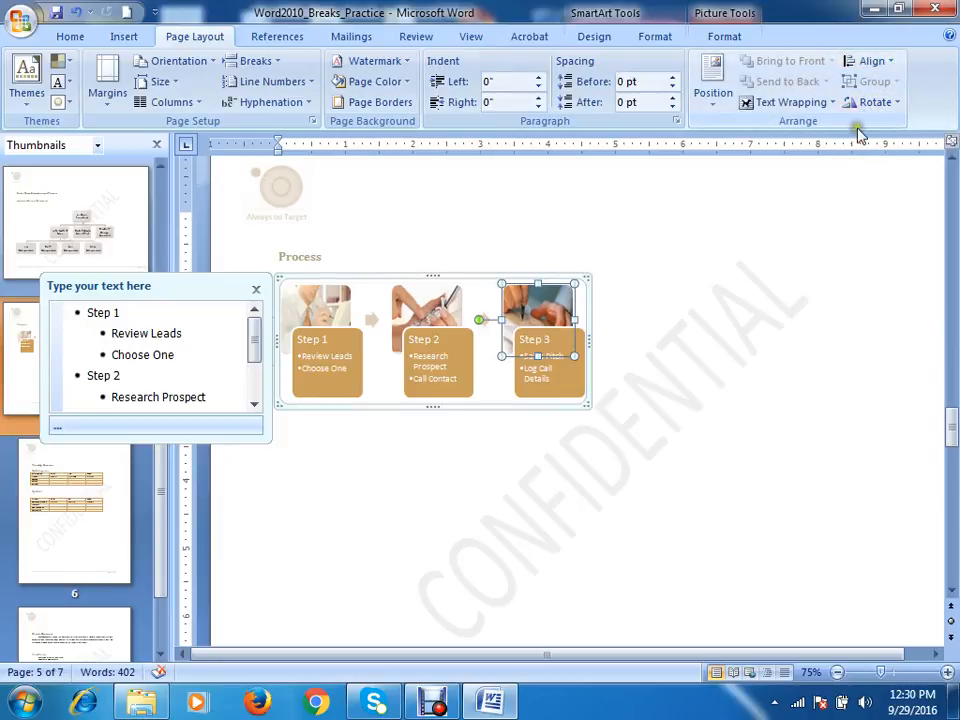
left_click(870, 102)
left_click(856, 126)
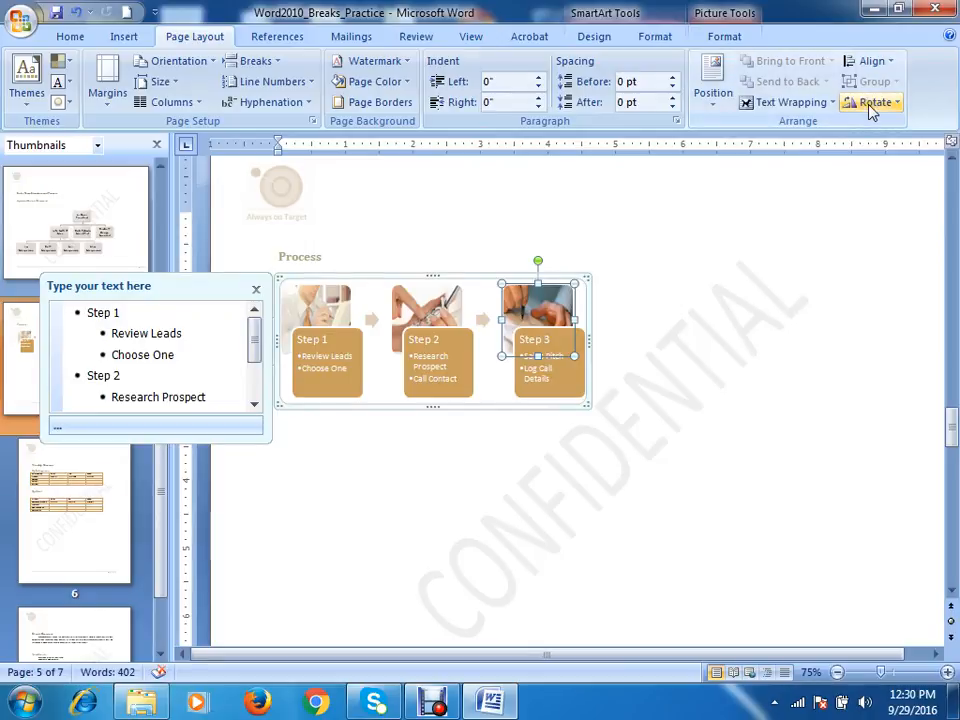
left_click_drag(538, 258, 574, 260)
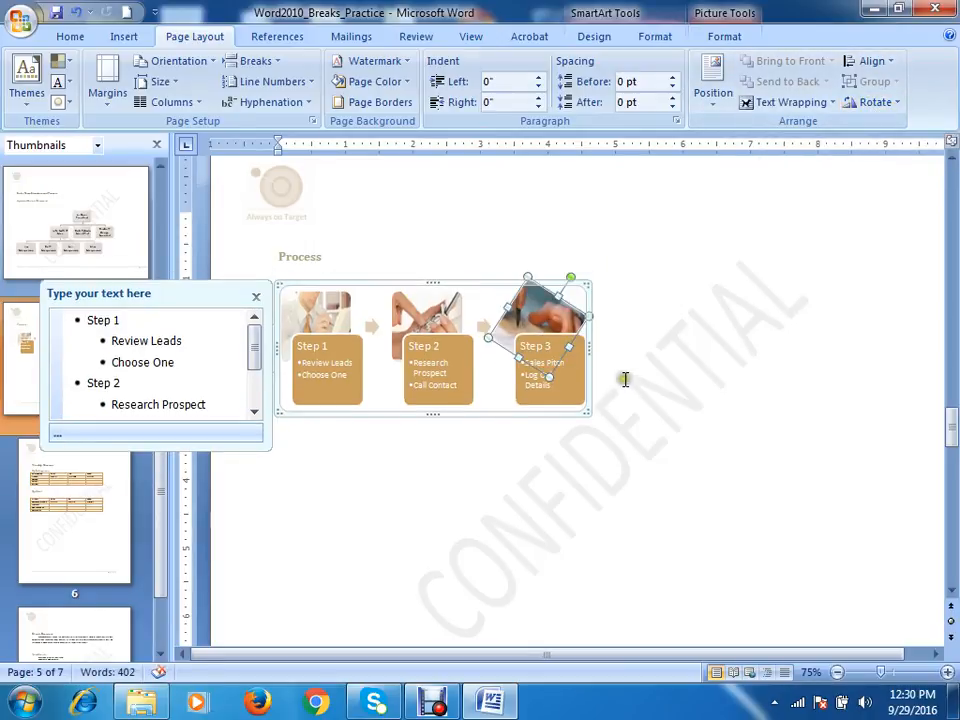
key("ctrl+z")
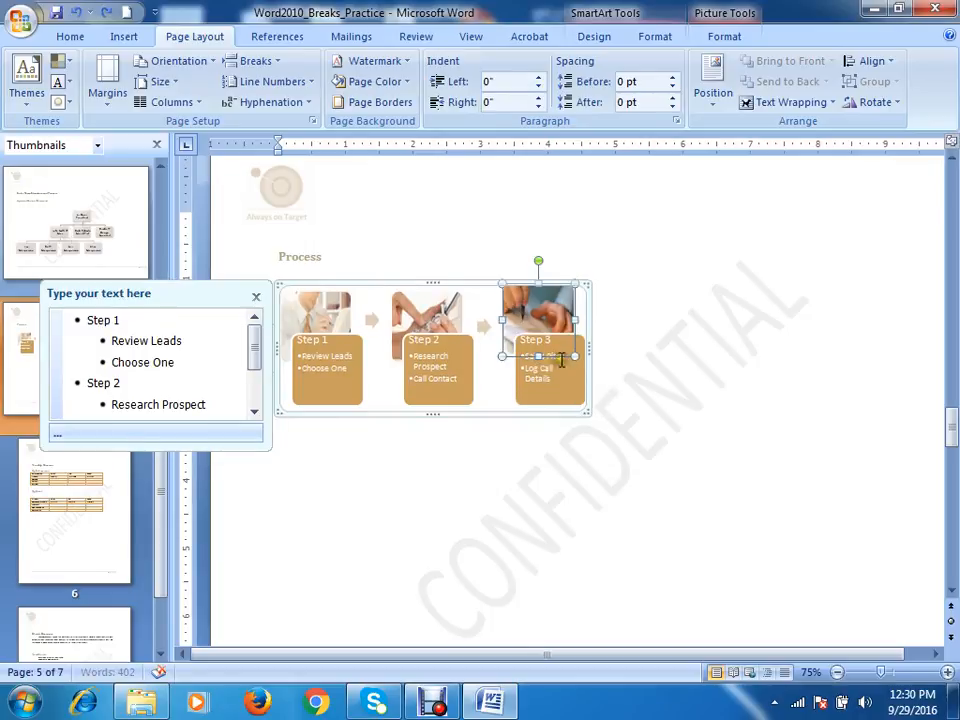
Turn the Step 3 picture 90° to the left using the picture formatting options
double_click(543, 298)
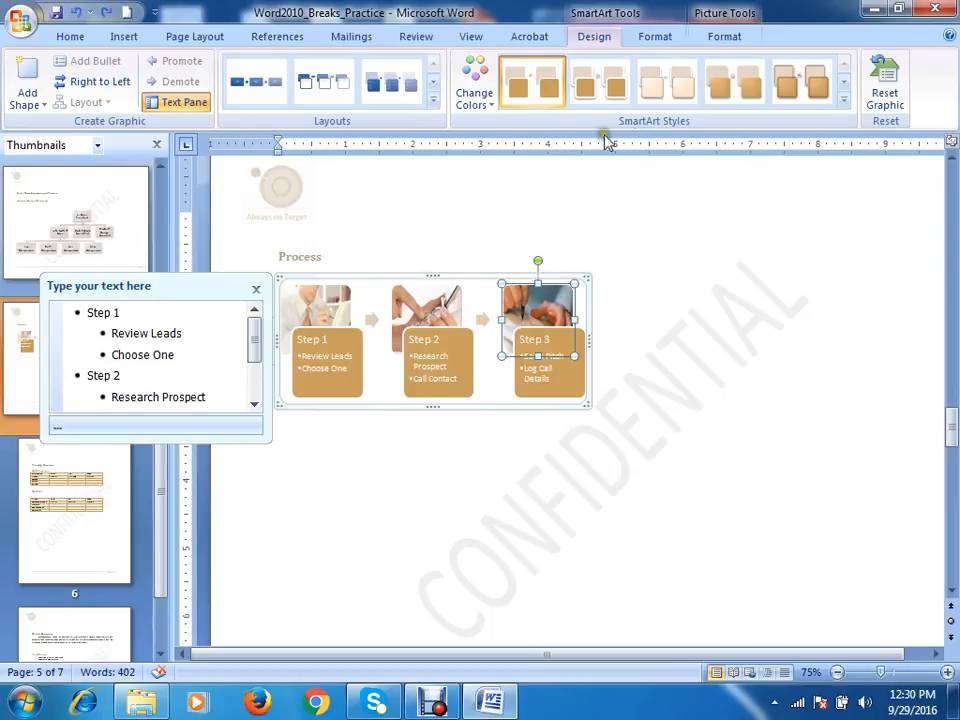
left_click(716, 40)
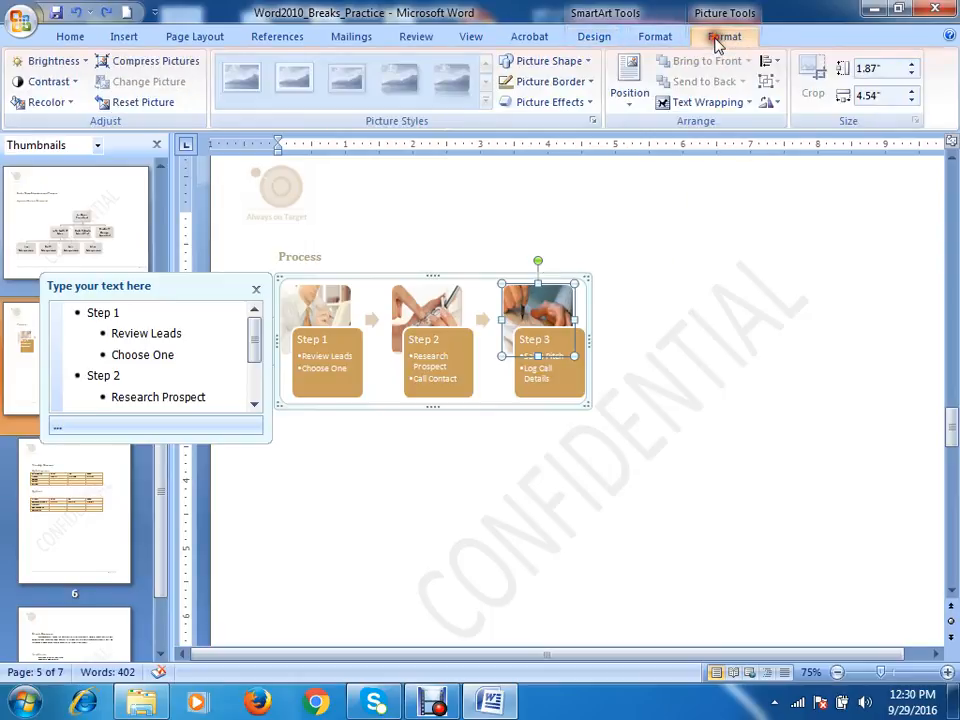
left_click(770, 101)
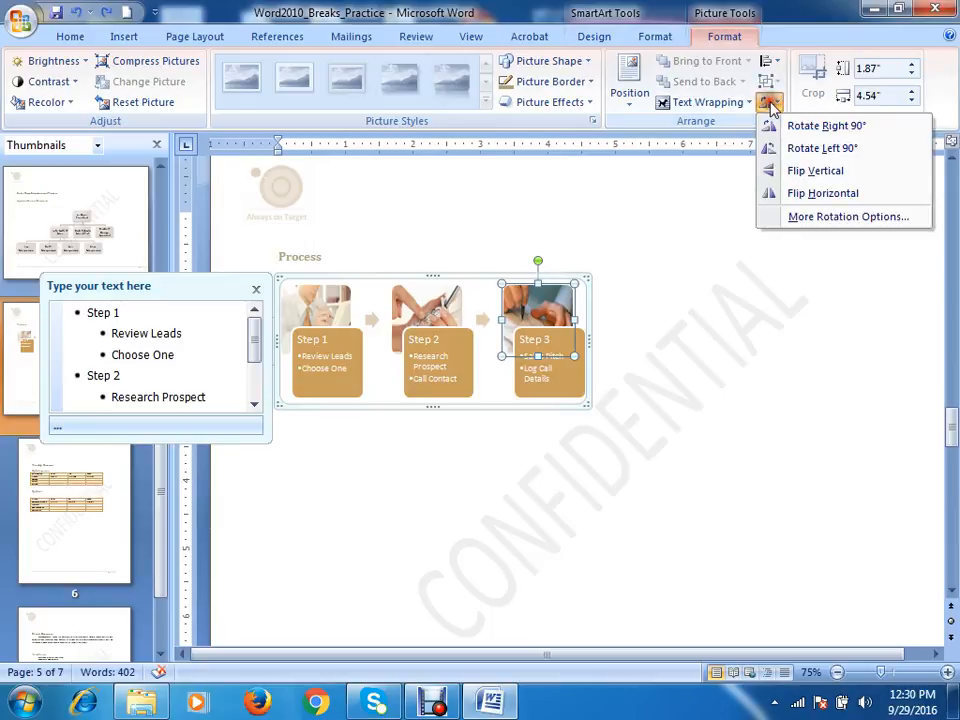
left_click(789, 148)
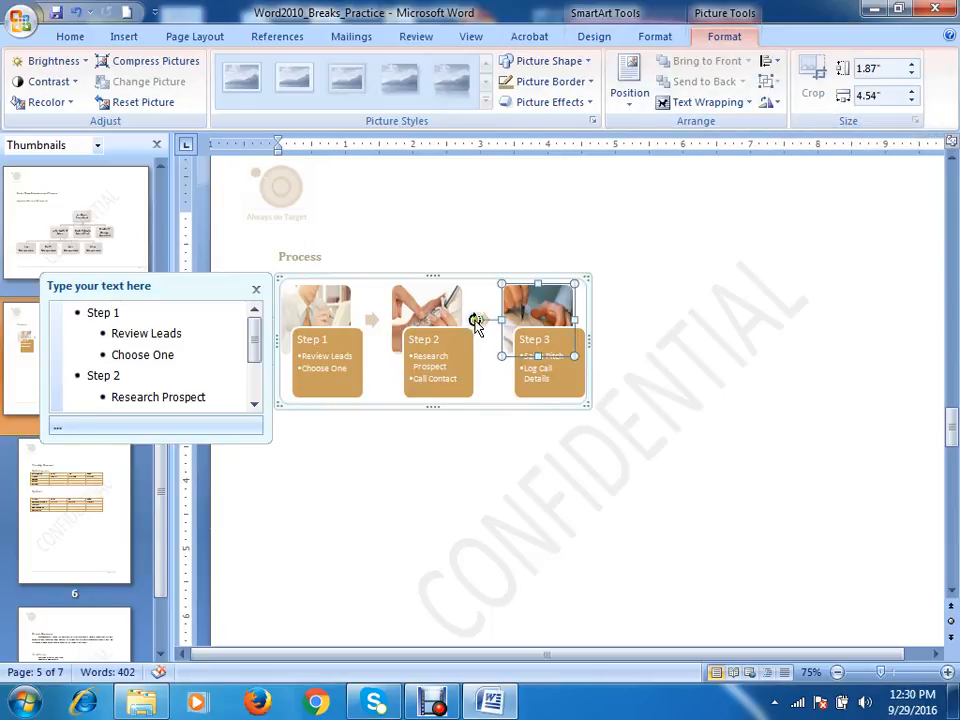
double_click(716, 300)
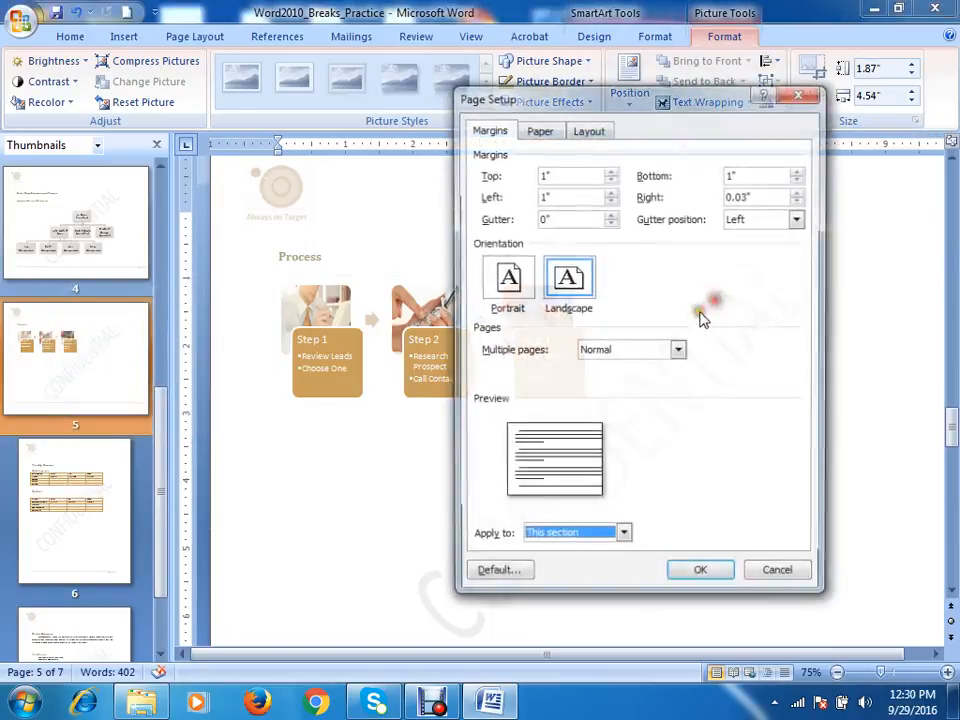
left_click(780, 575)
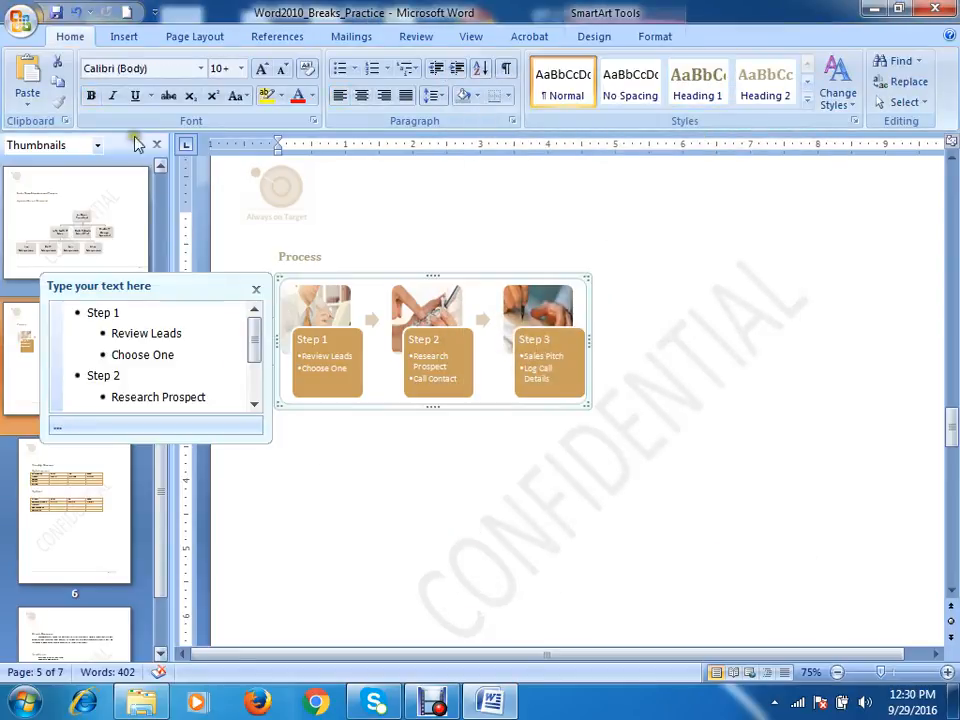
Insert the Chrysanthemum picture from the Sample Pictures folder at the Process graphic on page 5
left_click(118, 36)
left_click(170, 84)
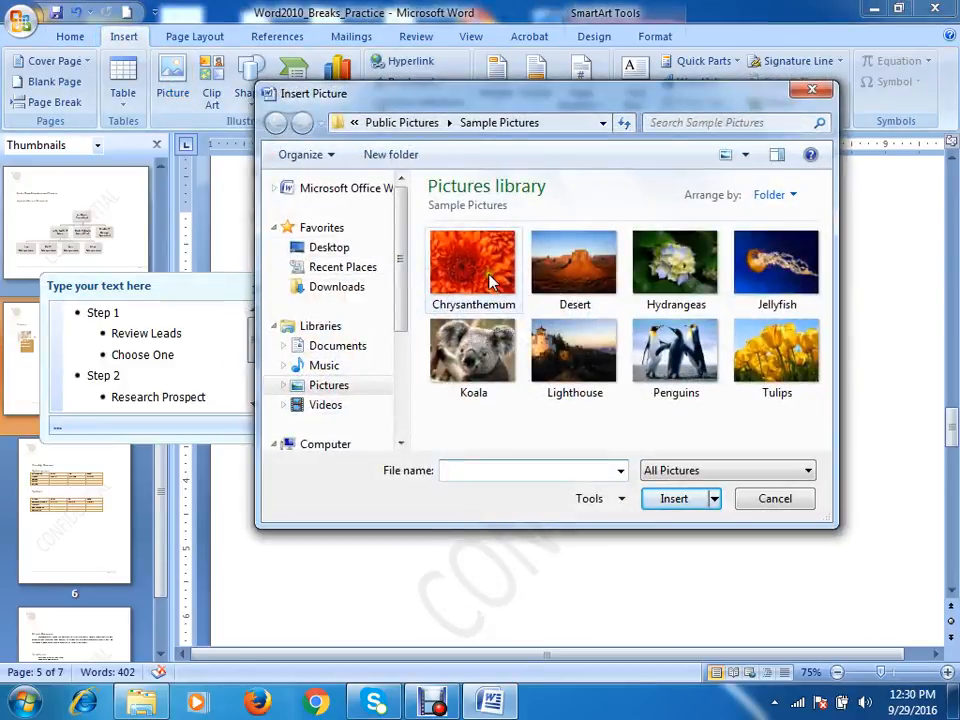
left_click(490, 280)
left_click(664, 500)
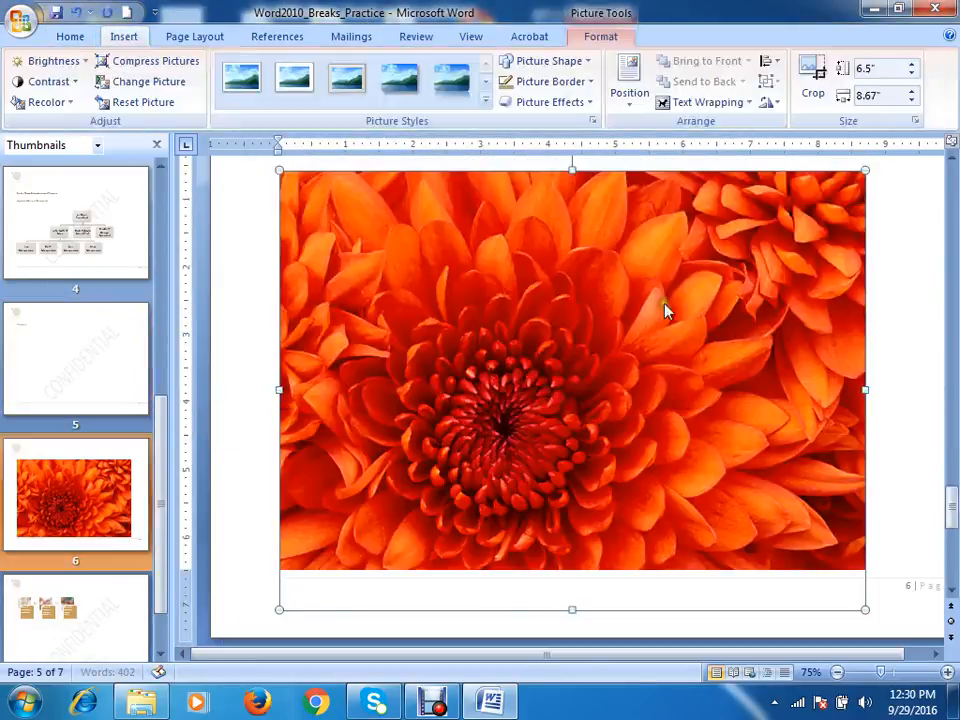